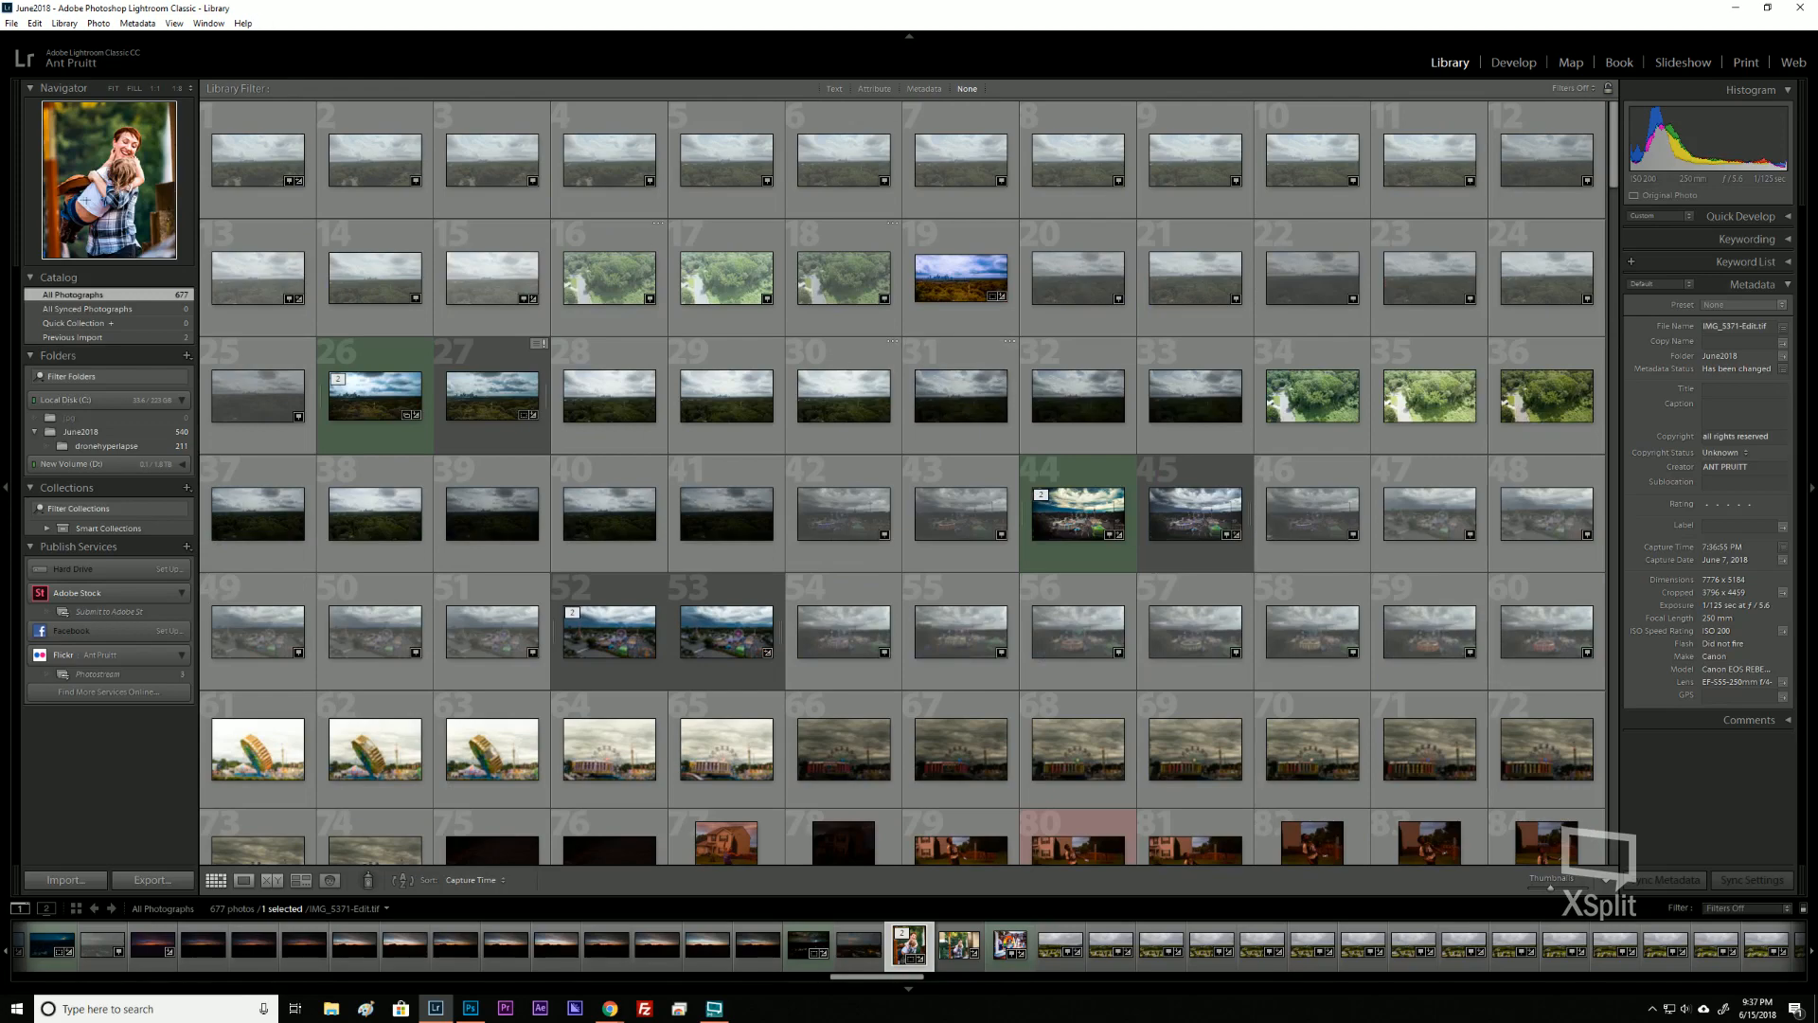
Import the new photos from the main June2018 folder under Lightroom on the local disk into the catalog.
left_click(46, 883)
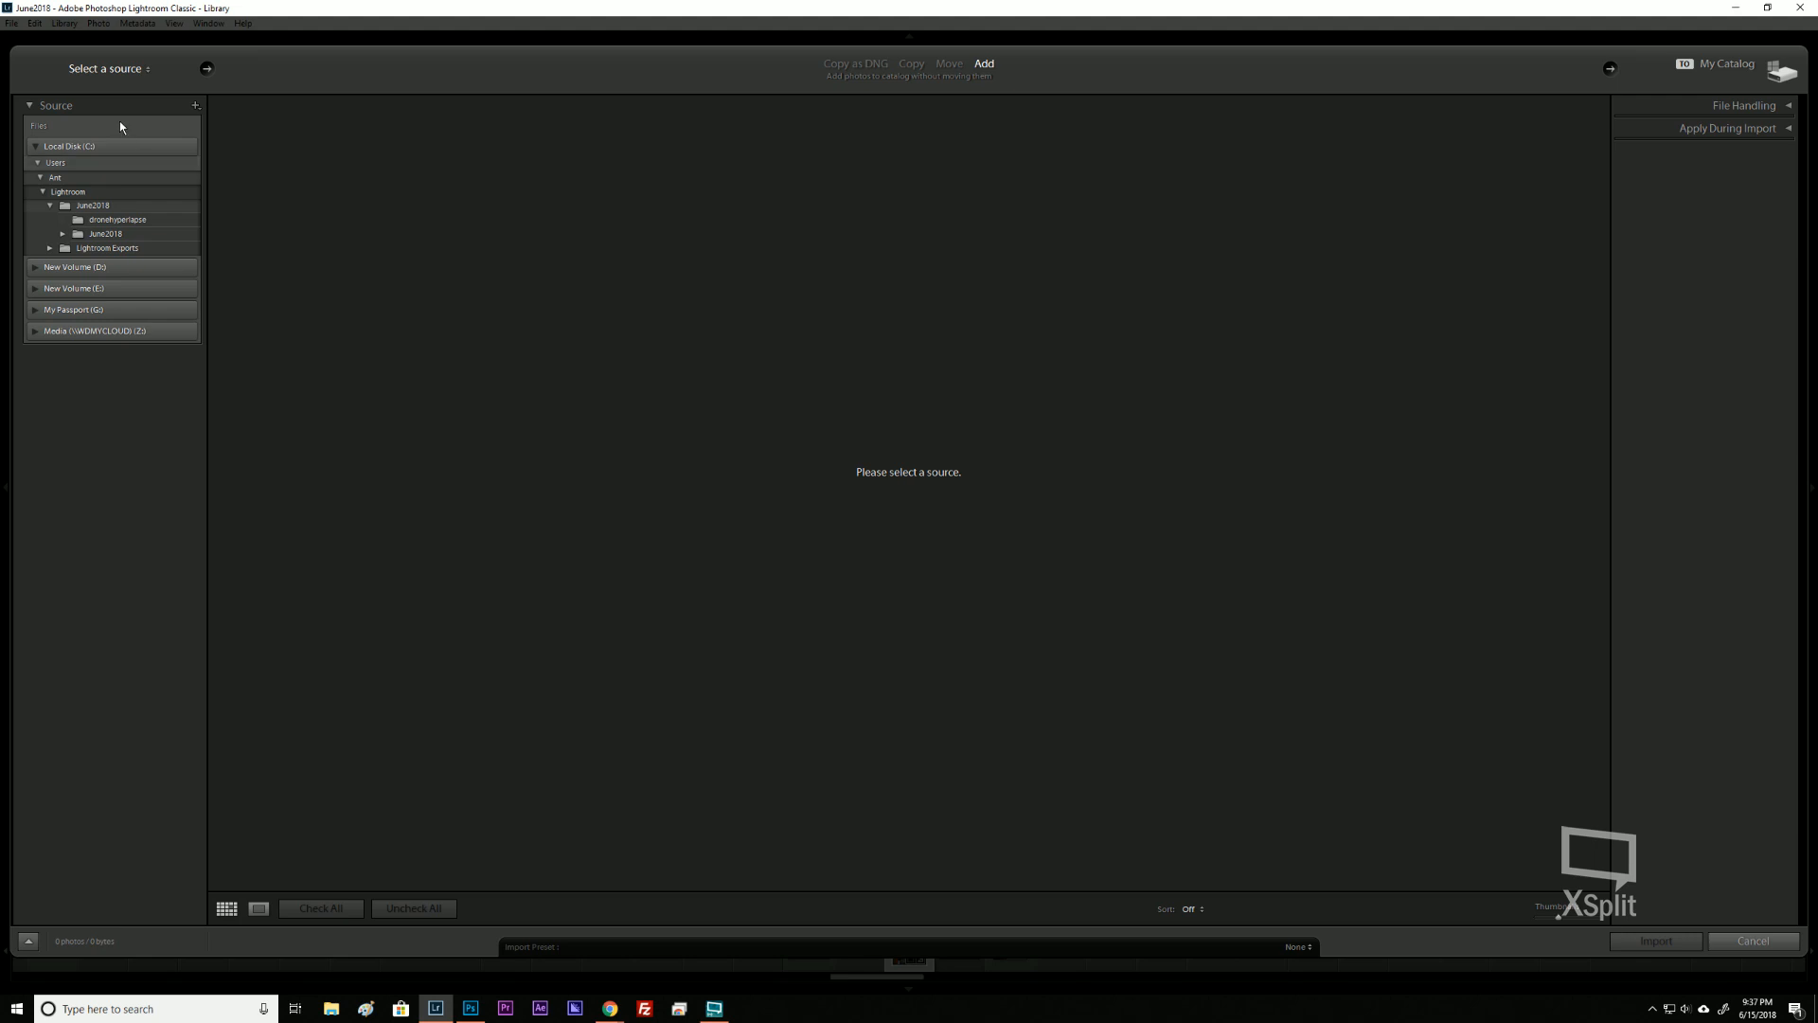
left_click(87, 234)
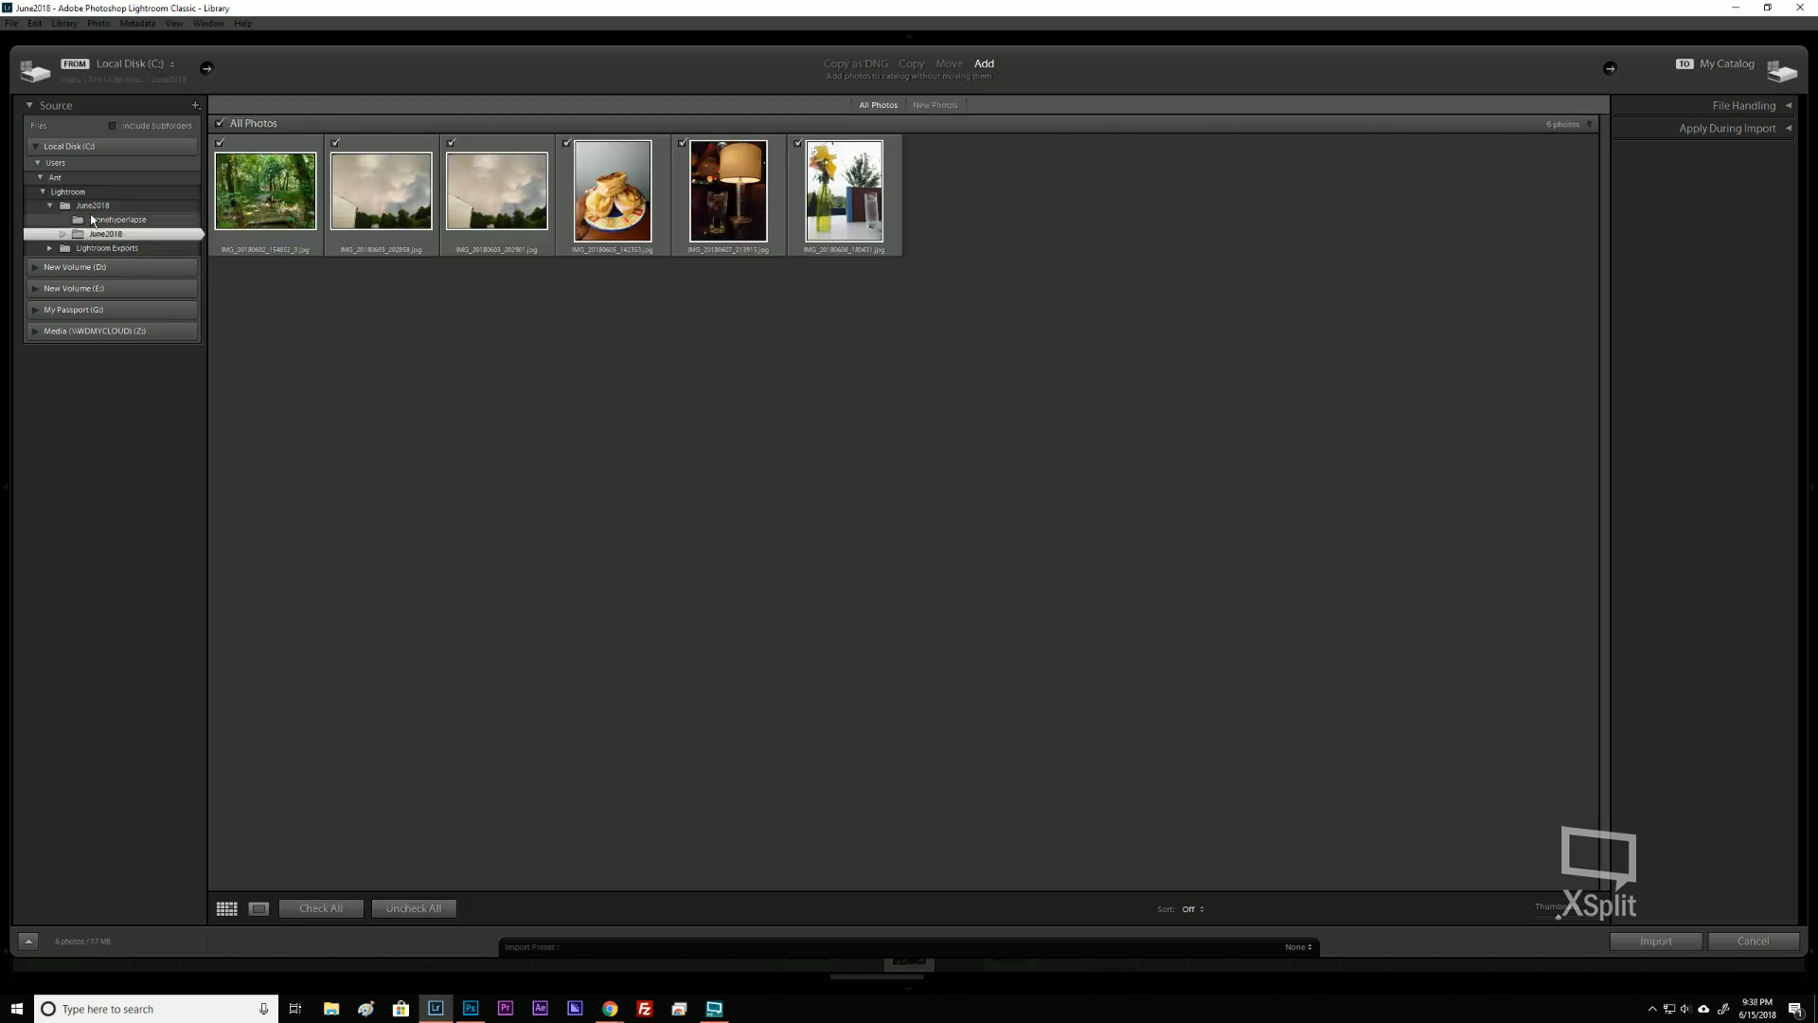
left_click(92, 210)
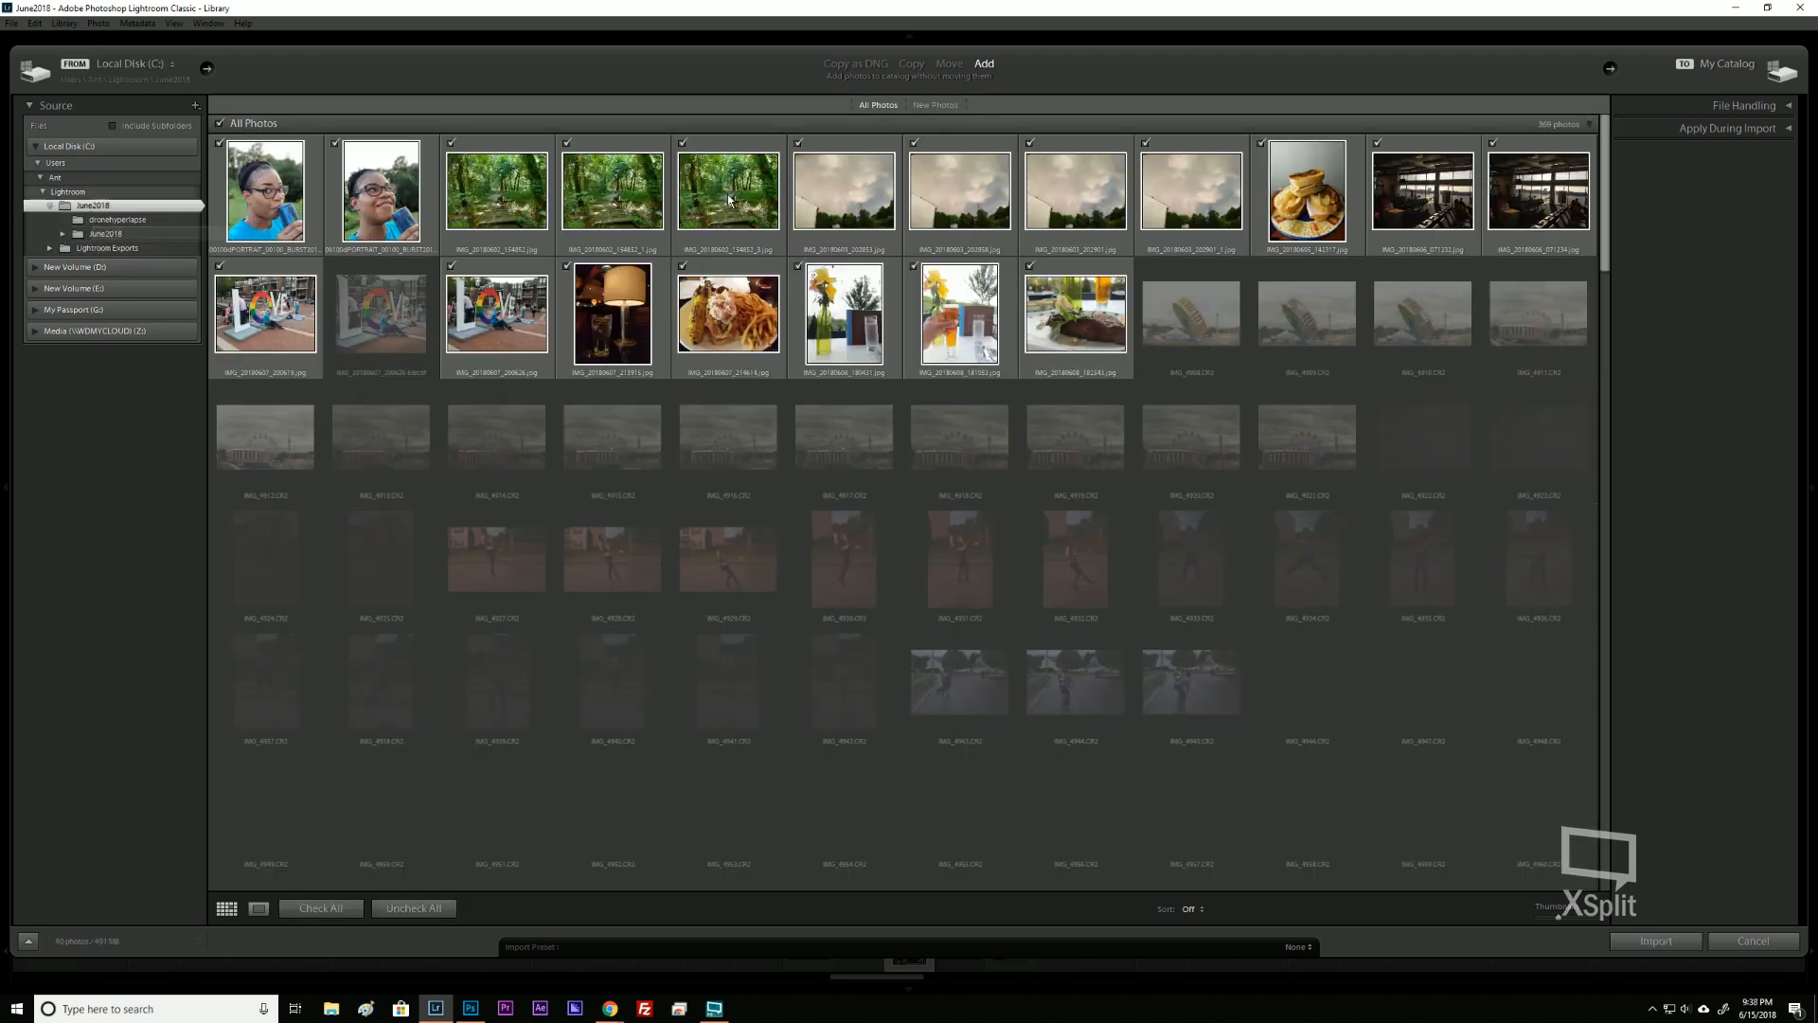
scroll(1048, 570, "down", 20)
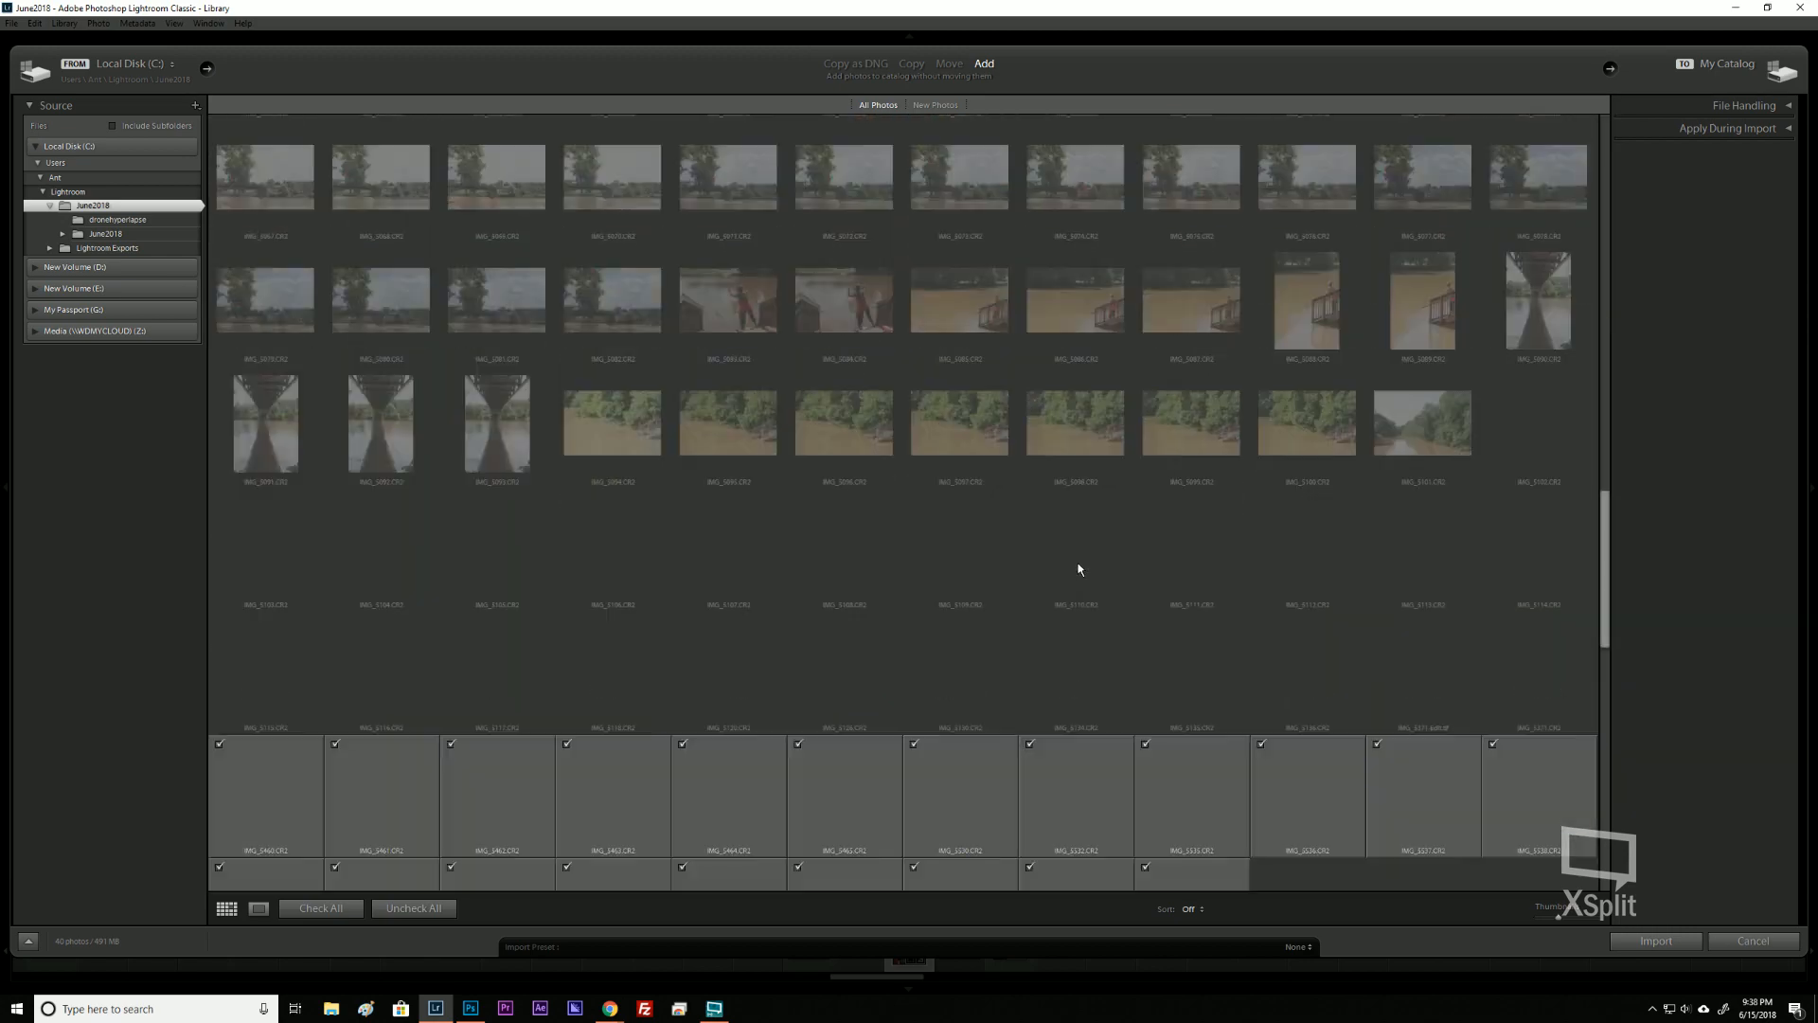
scroll(1078, 559, "up", 6)
scroll(1078, 547, "up", 14)
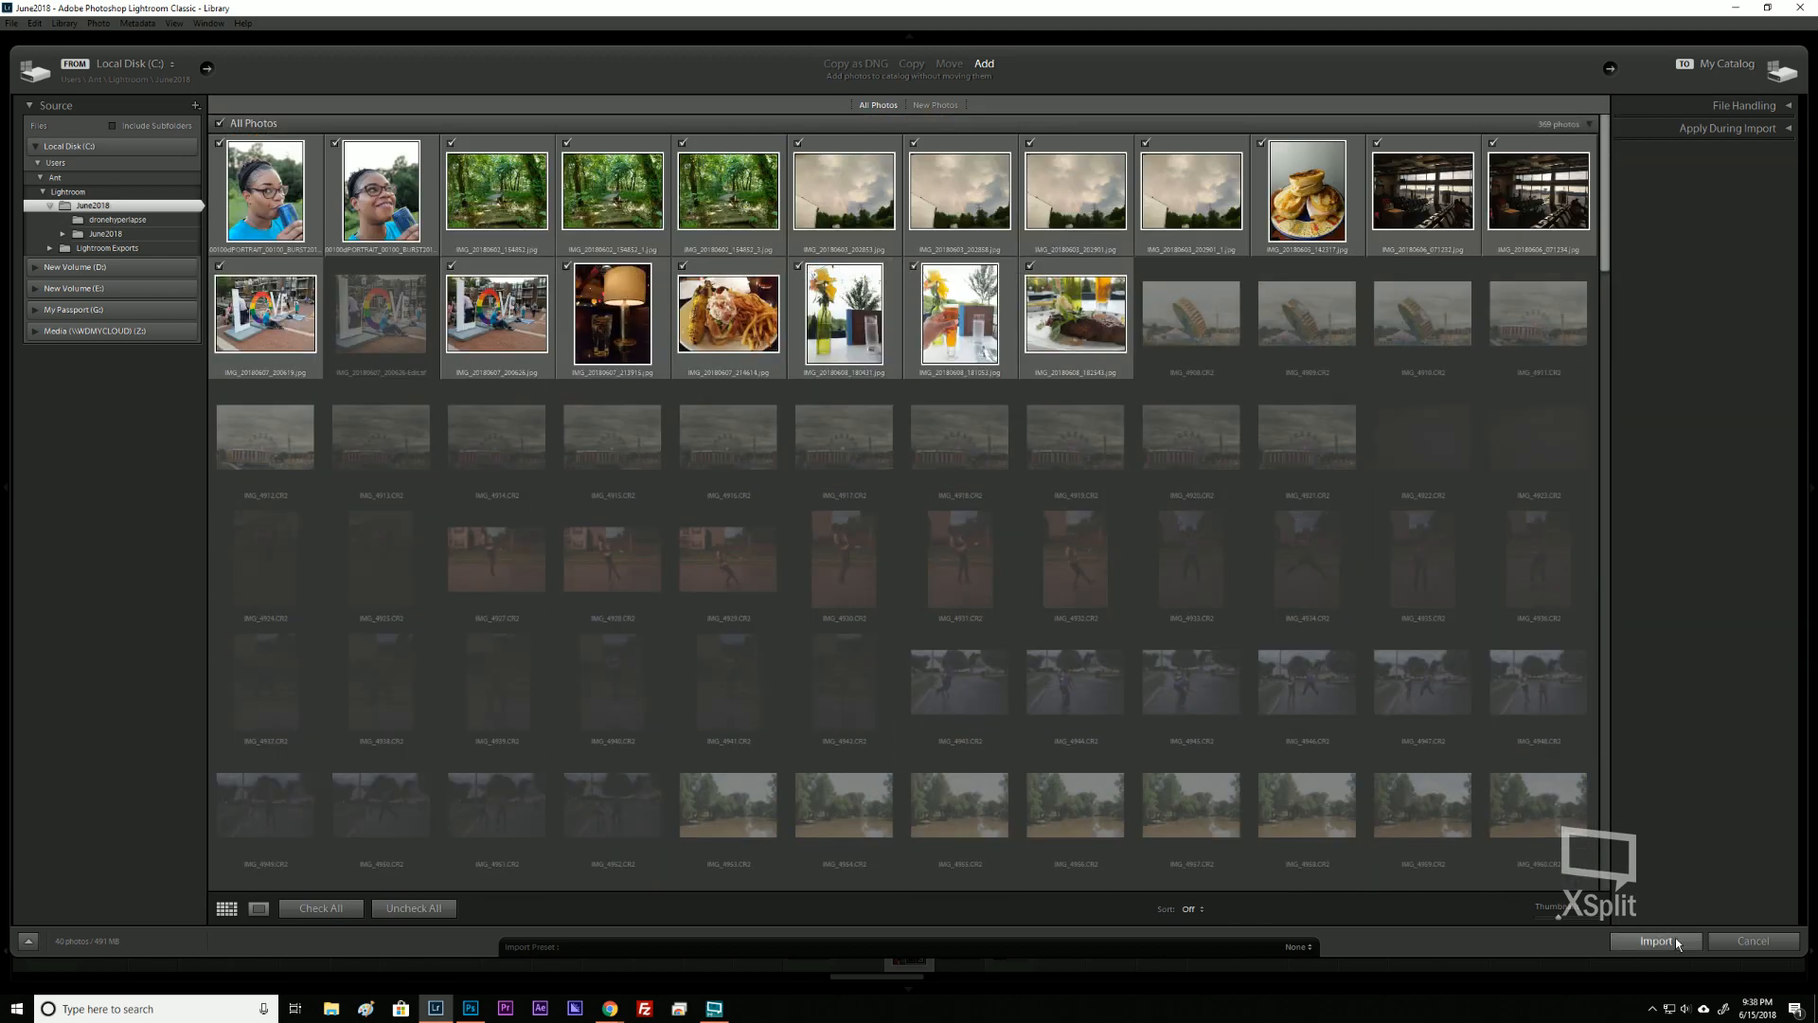
left_click(1674, 941)
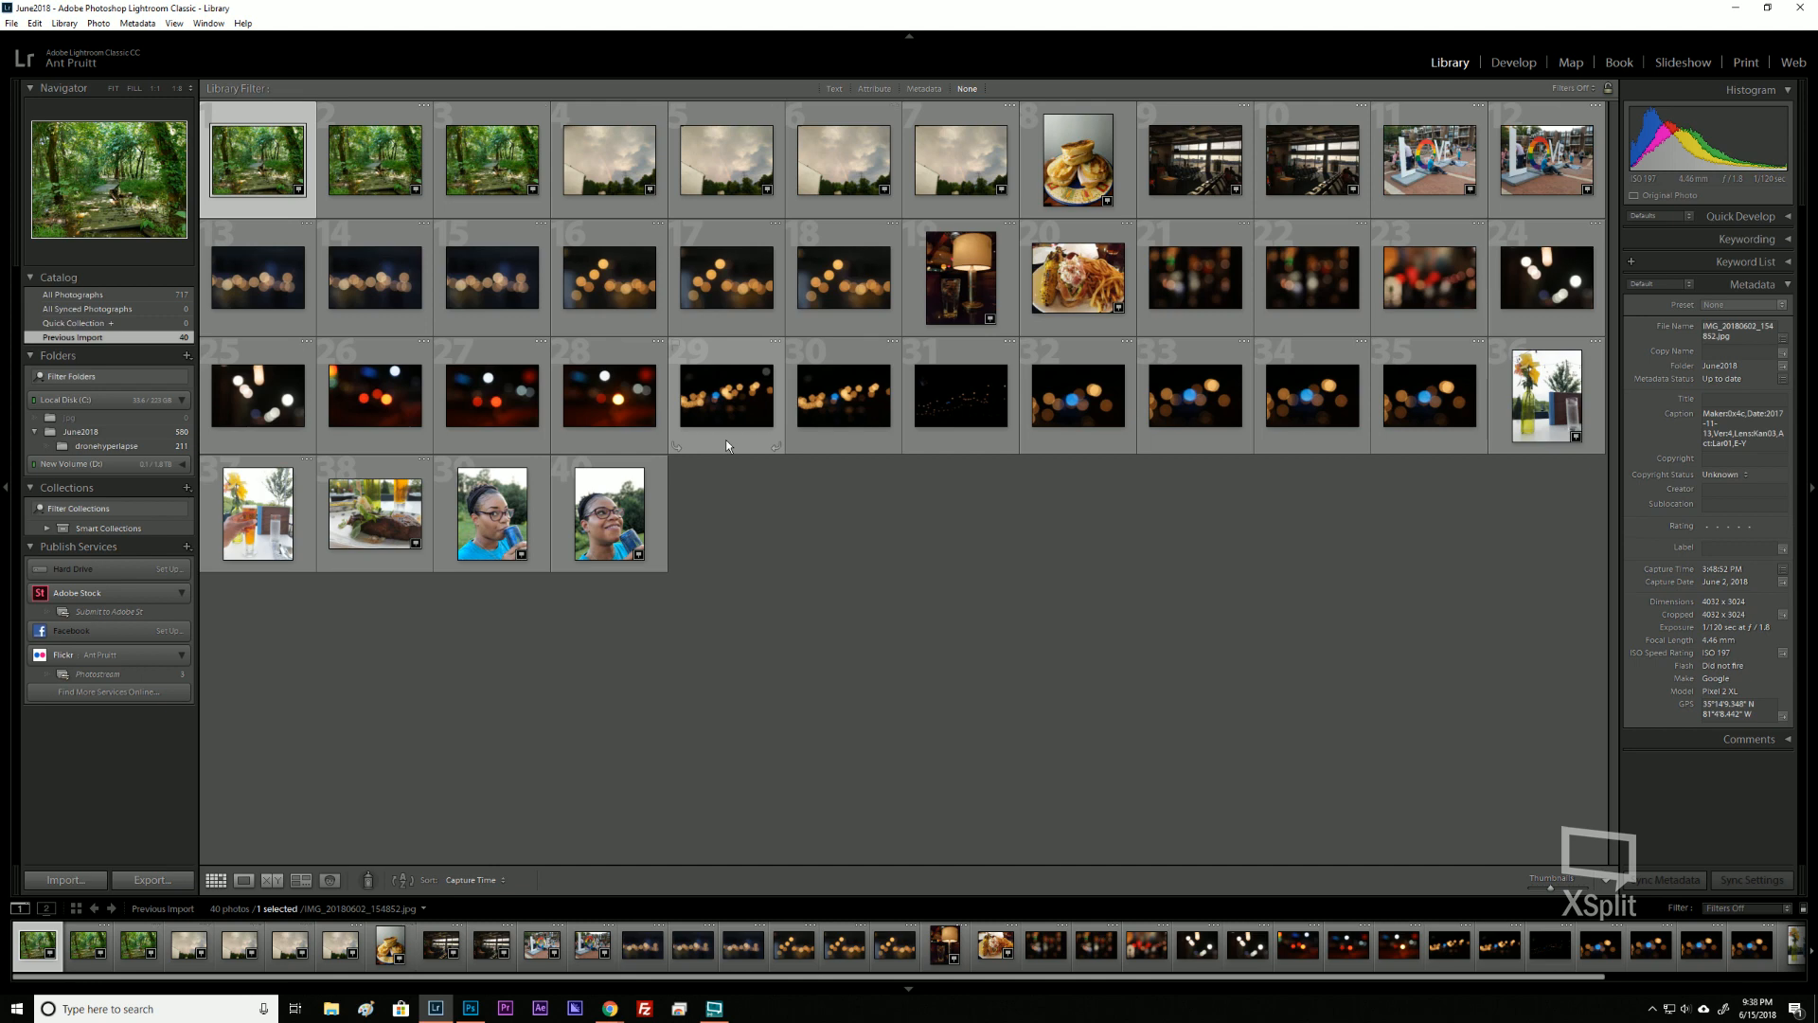
Look over the newly imported portraits in the grid and compare several bokeh light photos in the Develop module.
left_click(1113, 667)
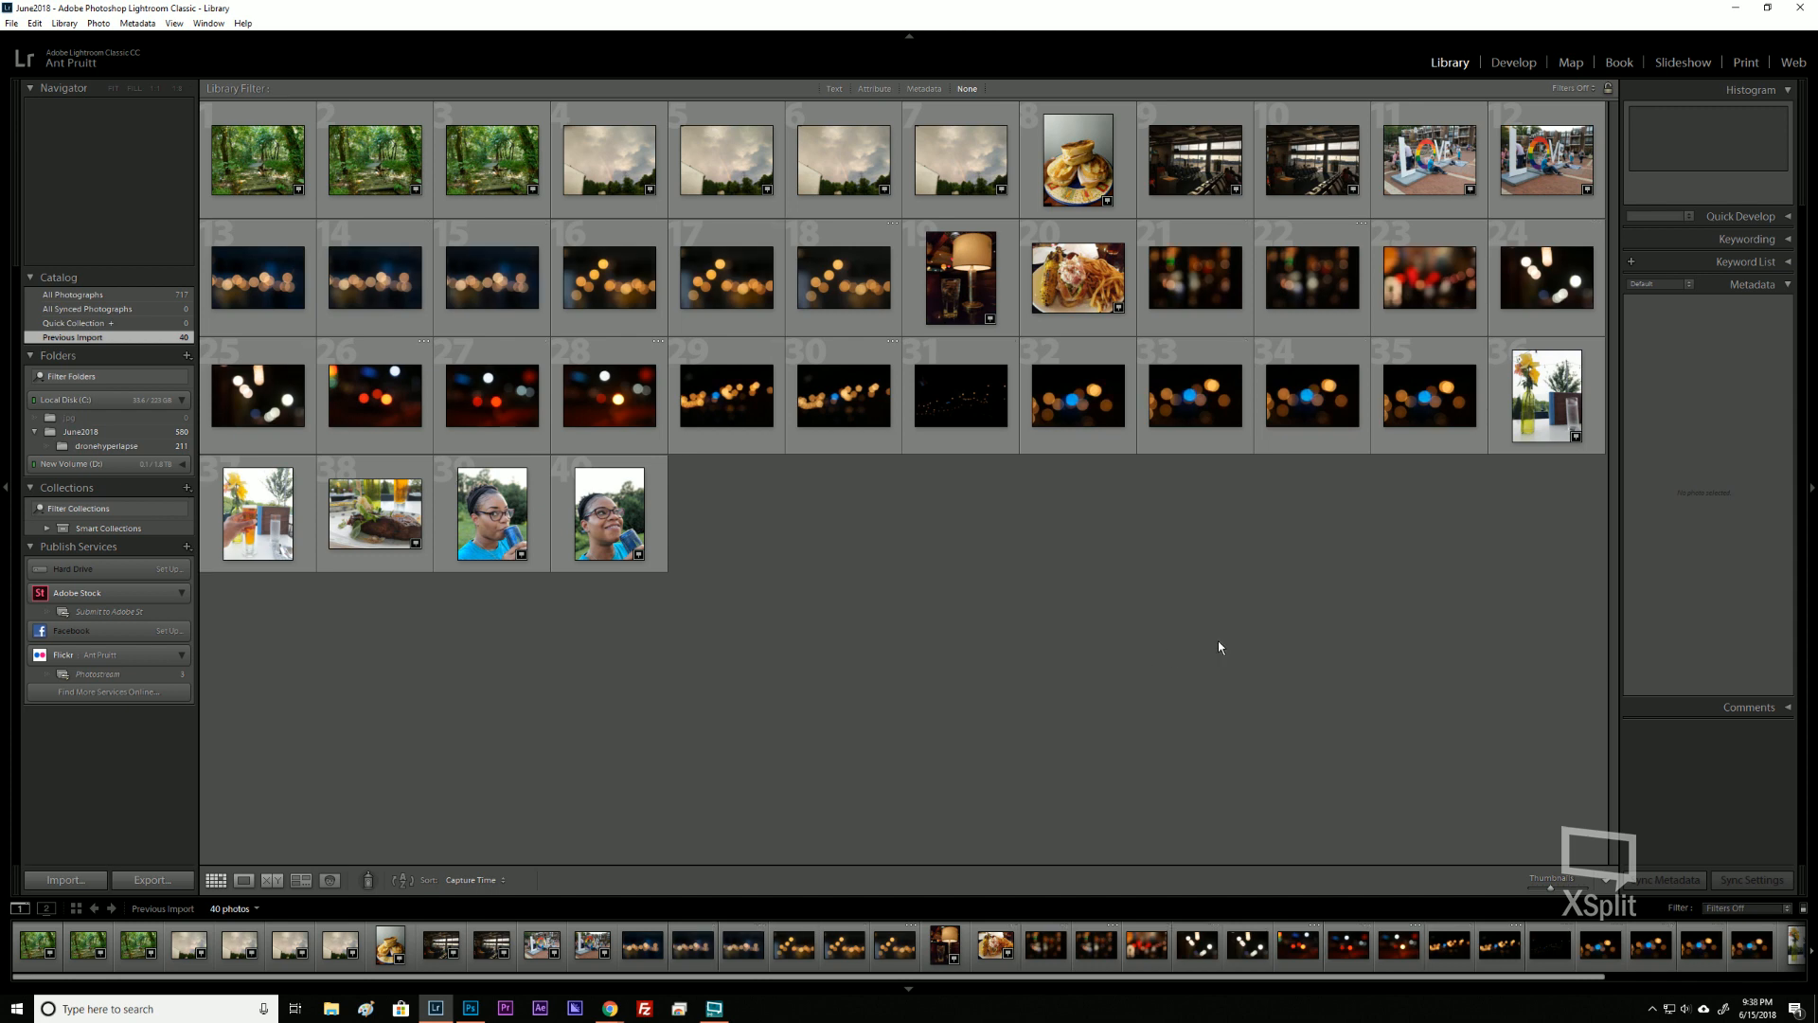
left_click(605, 537)
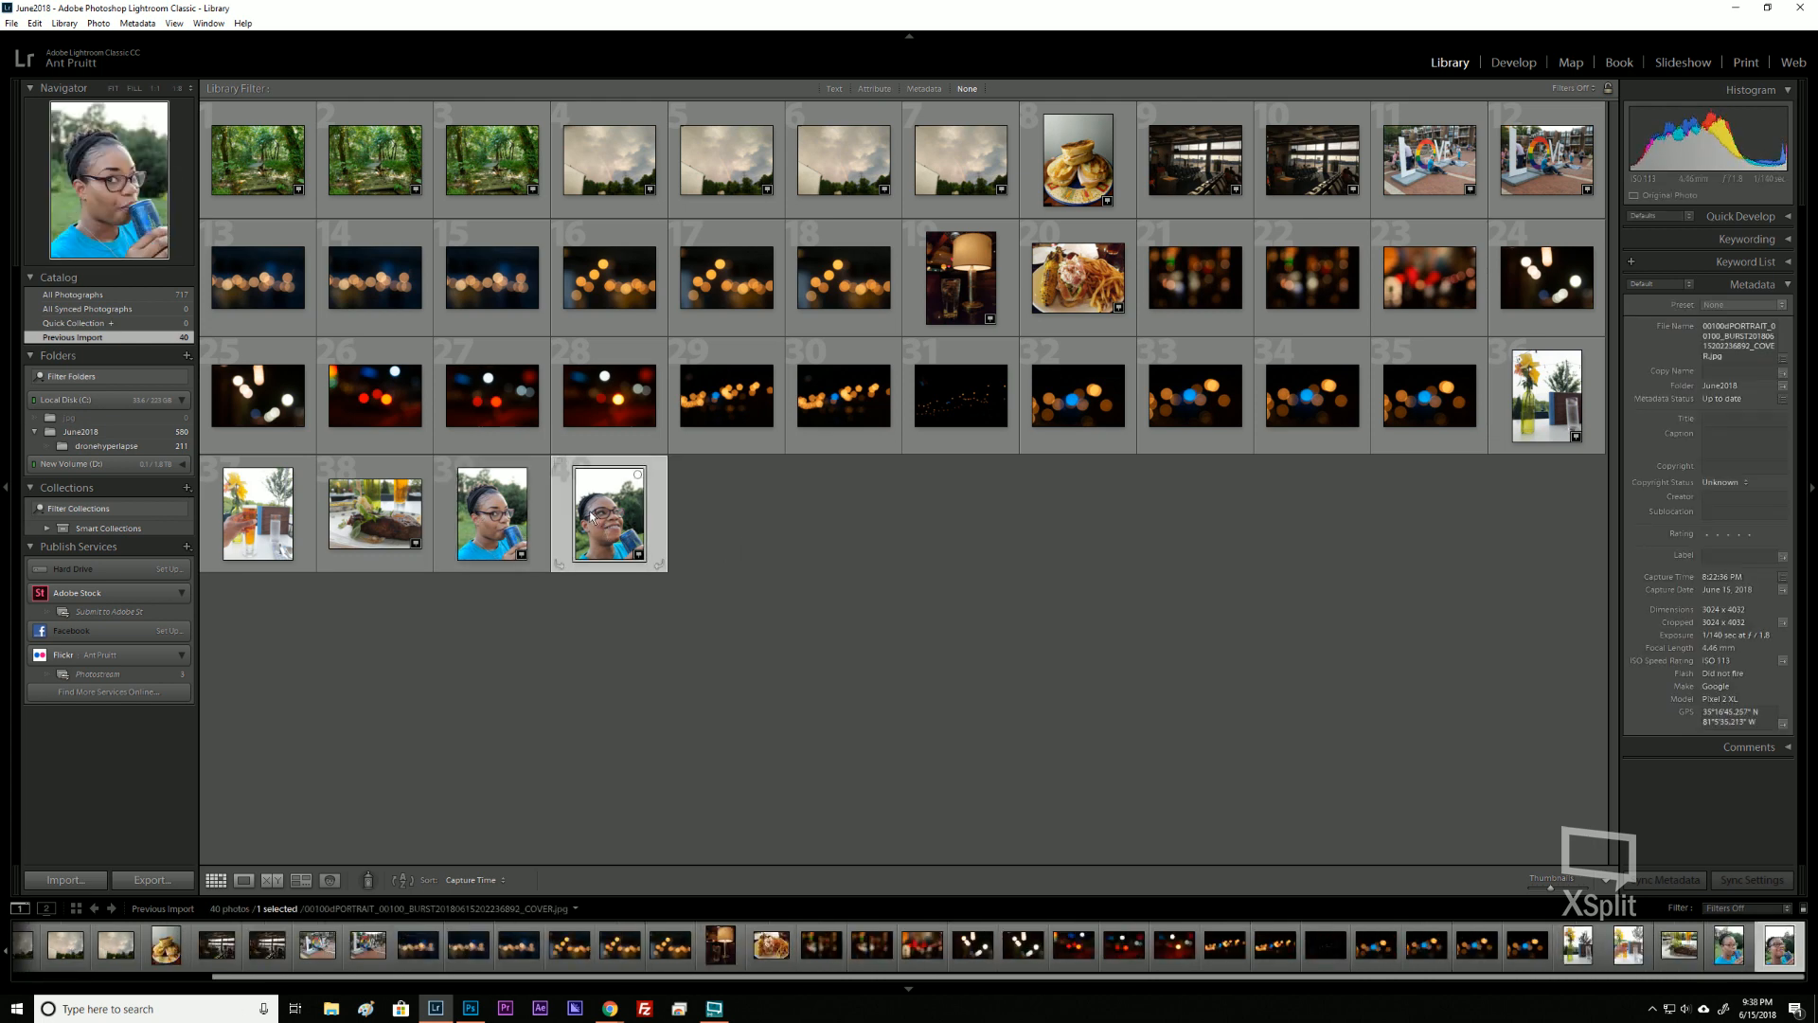
key("Left")
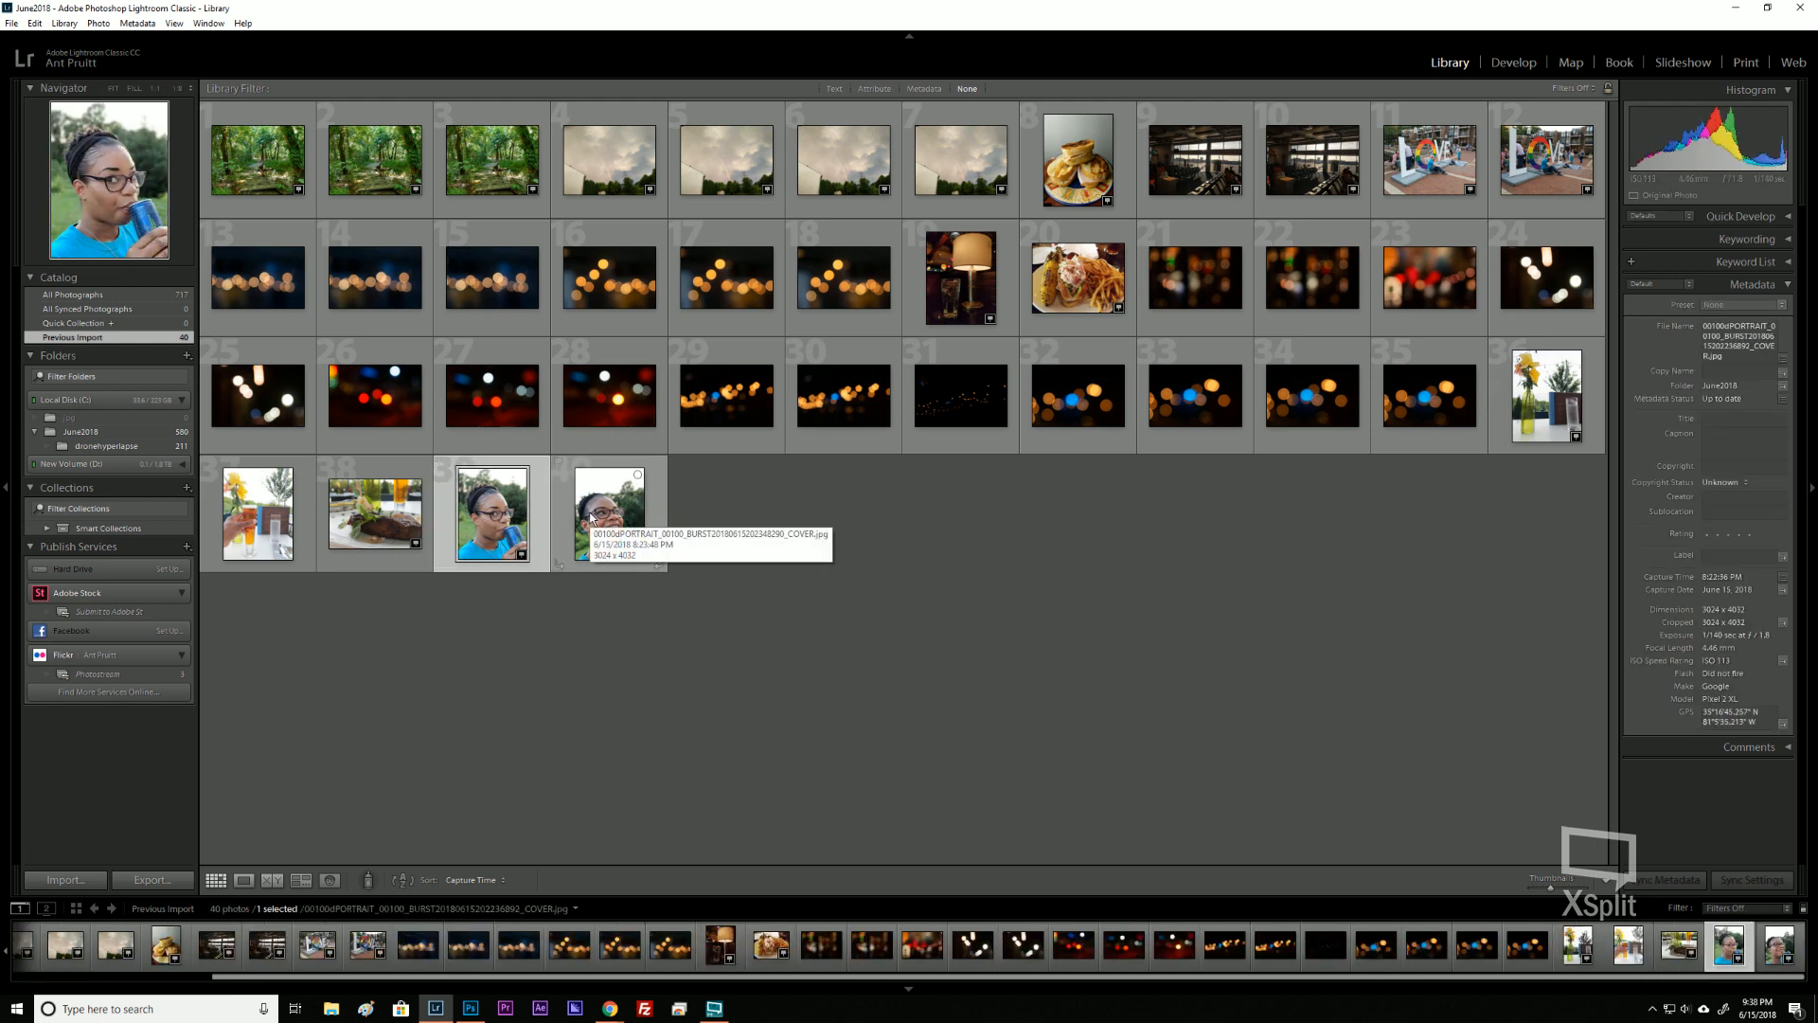
left_click(732, 518)
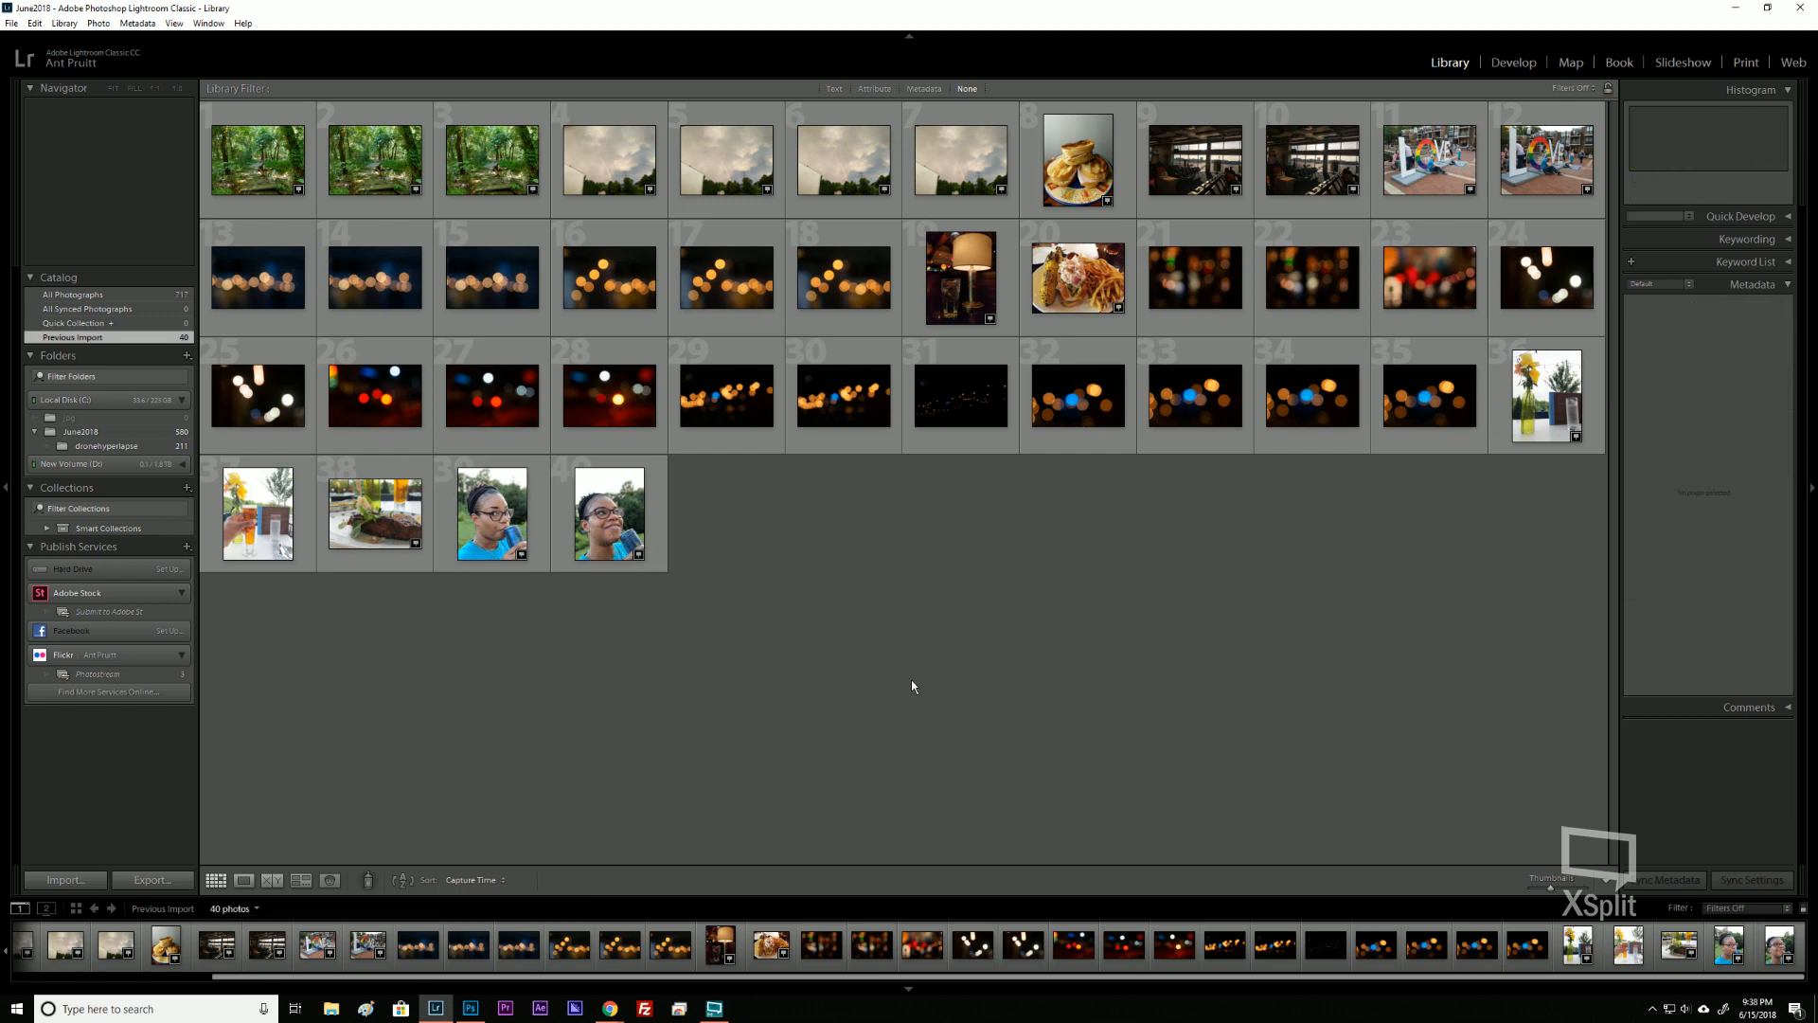
left_click(1174, 418)
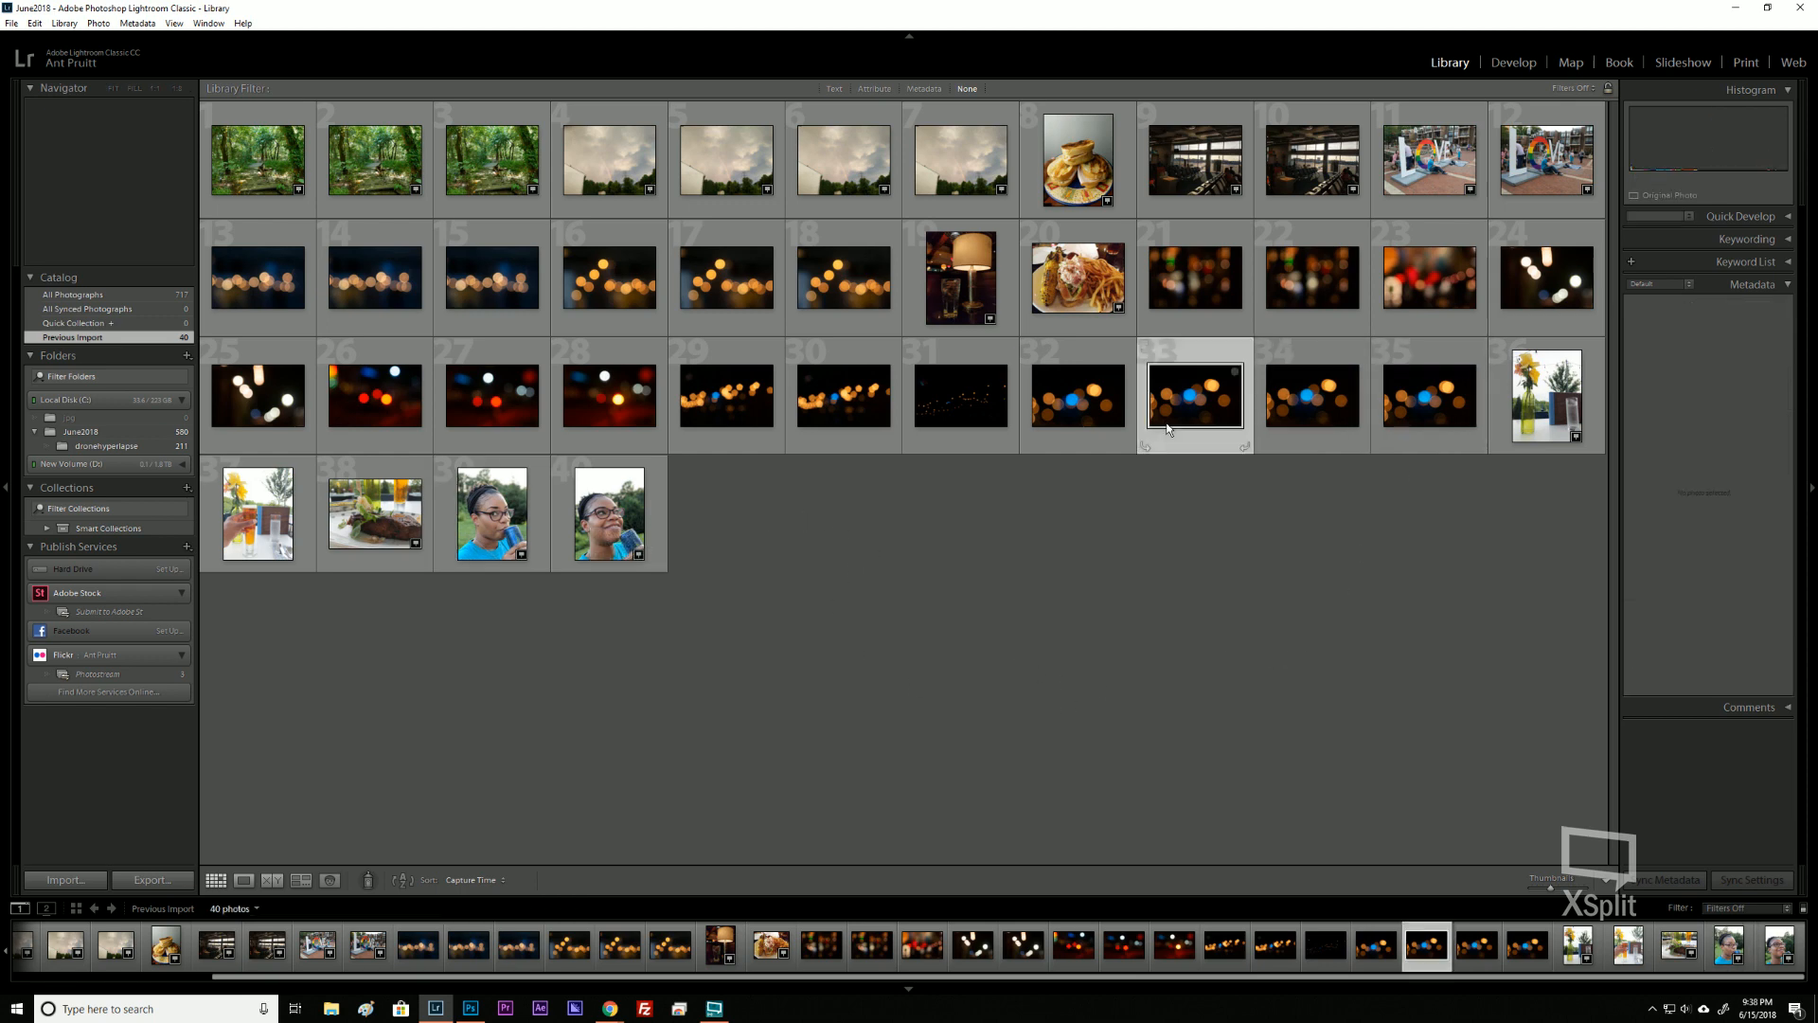
left_click(709, 425)
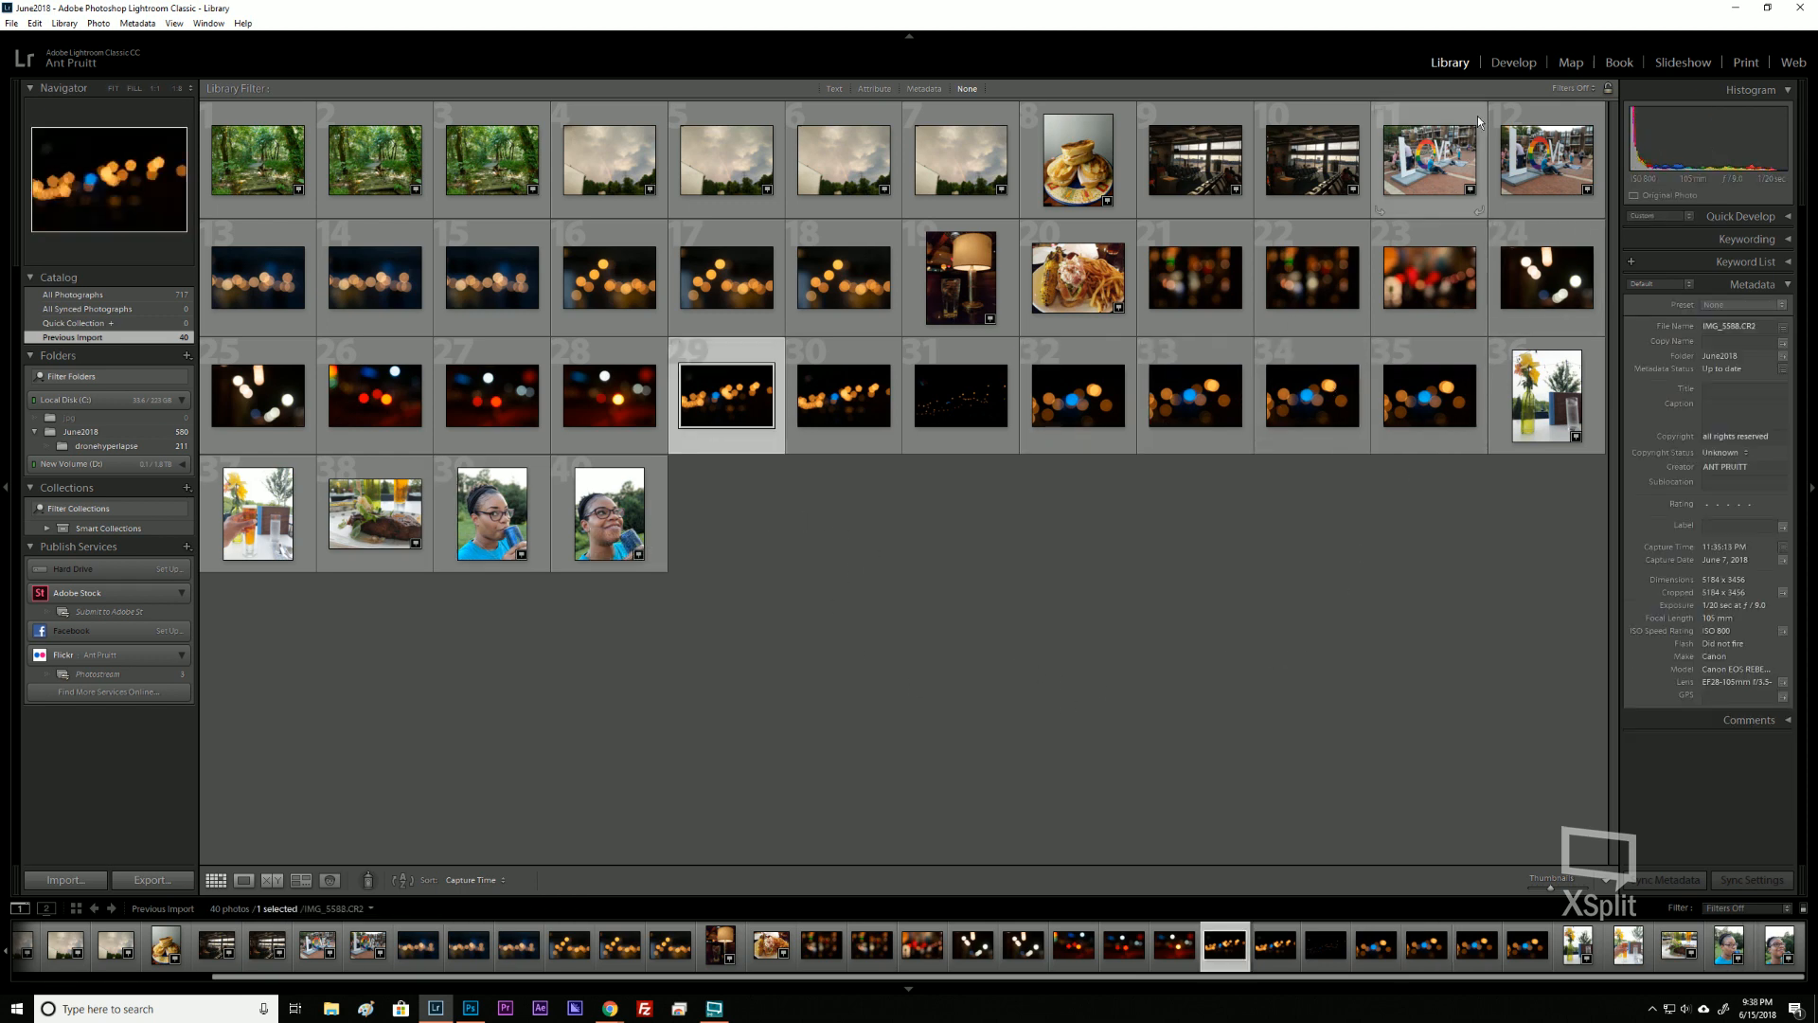
left_click(1523, 65)
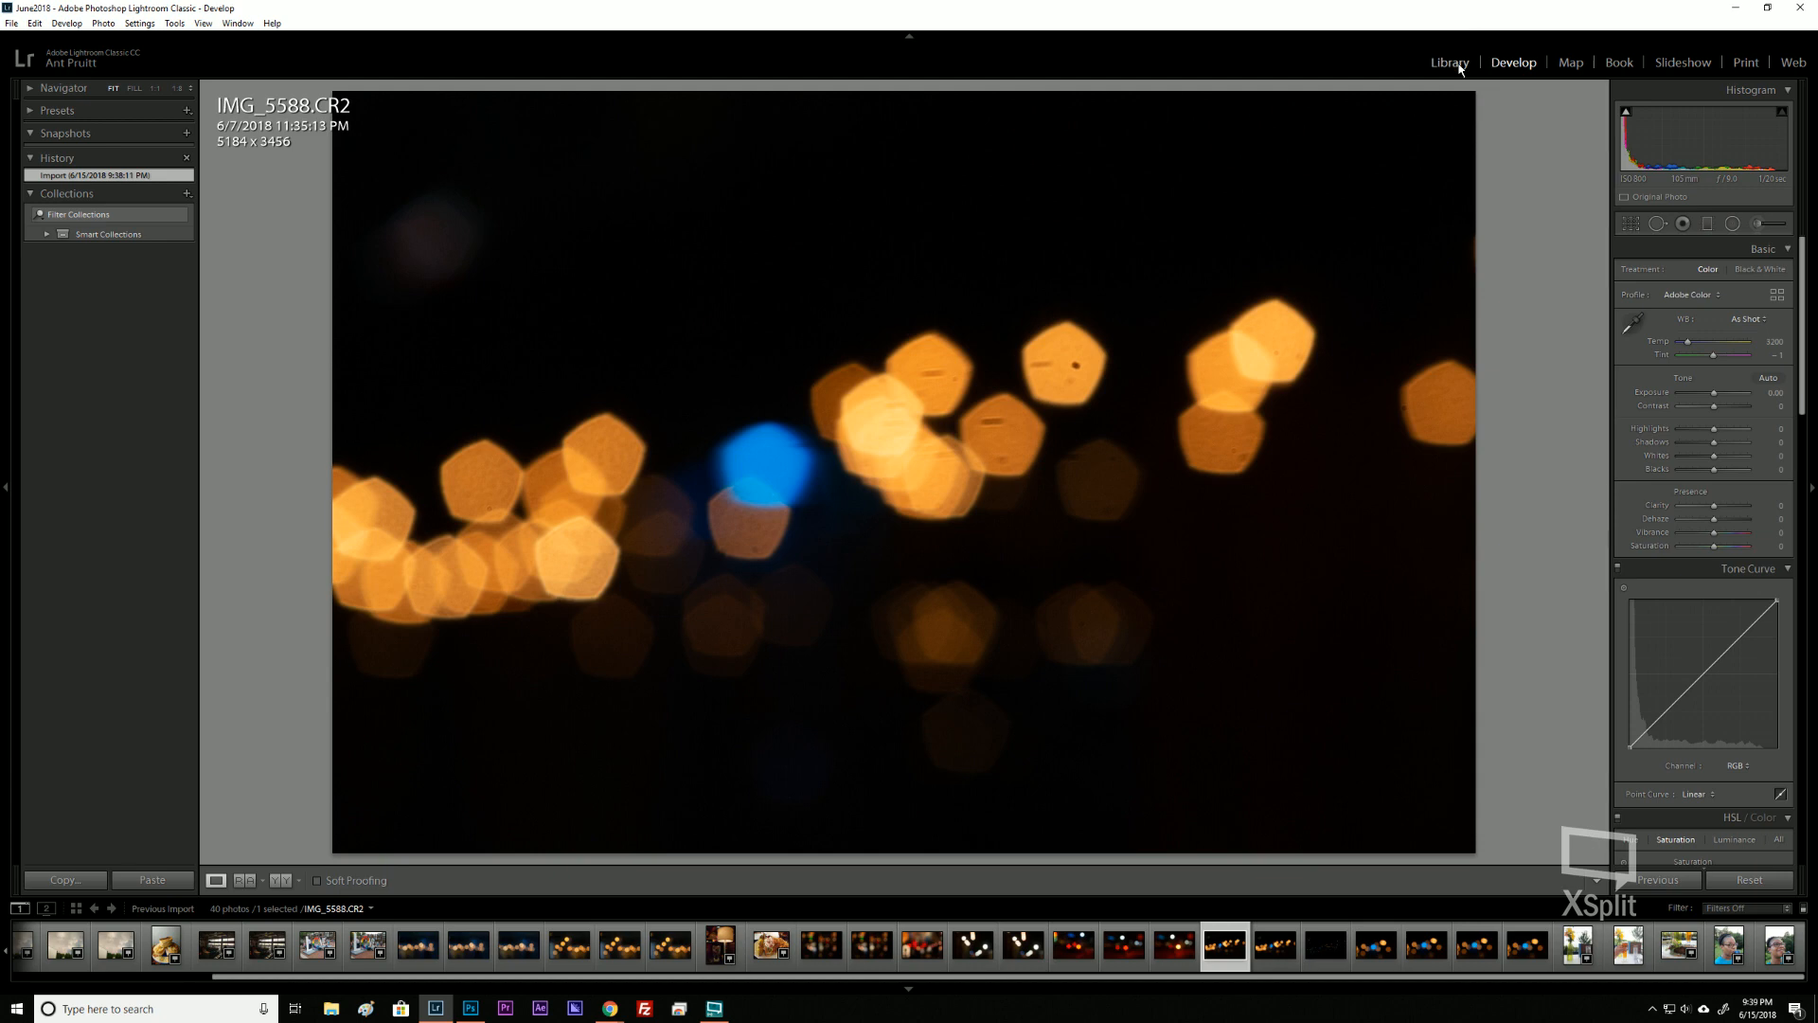
left_click(620, 950)
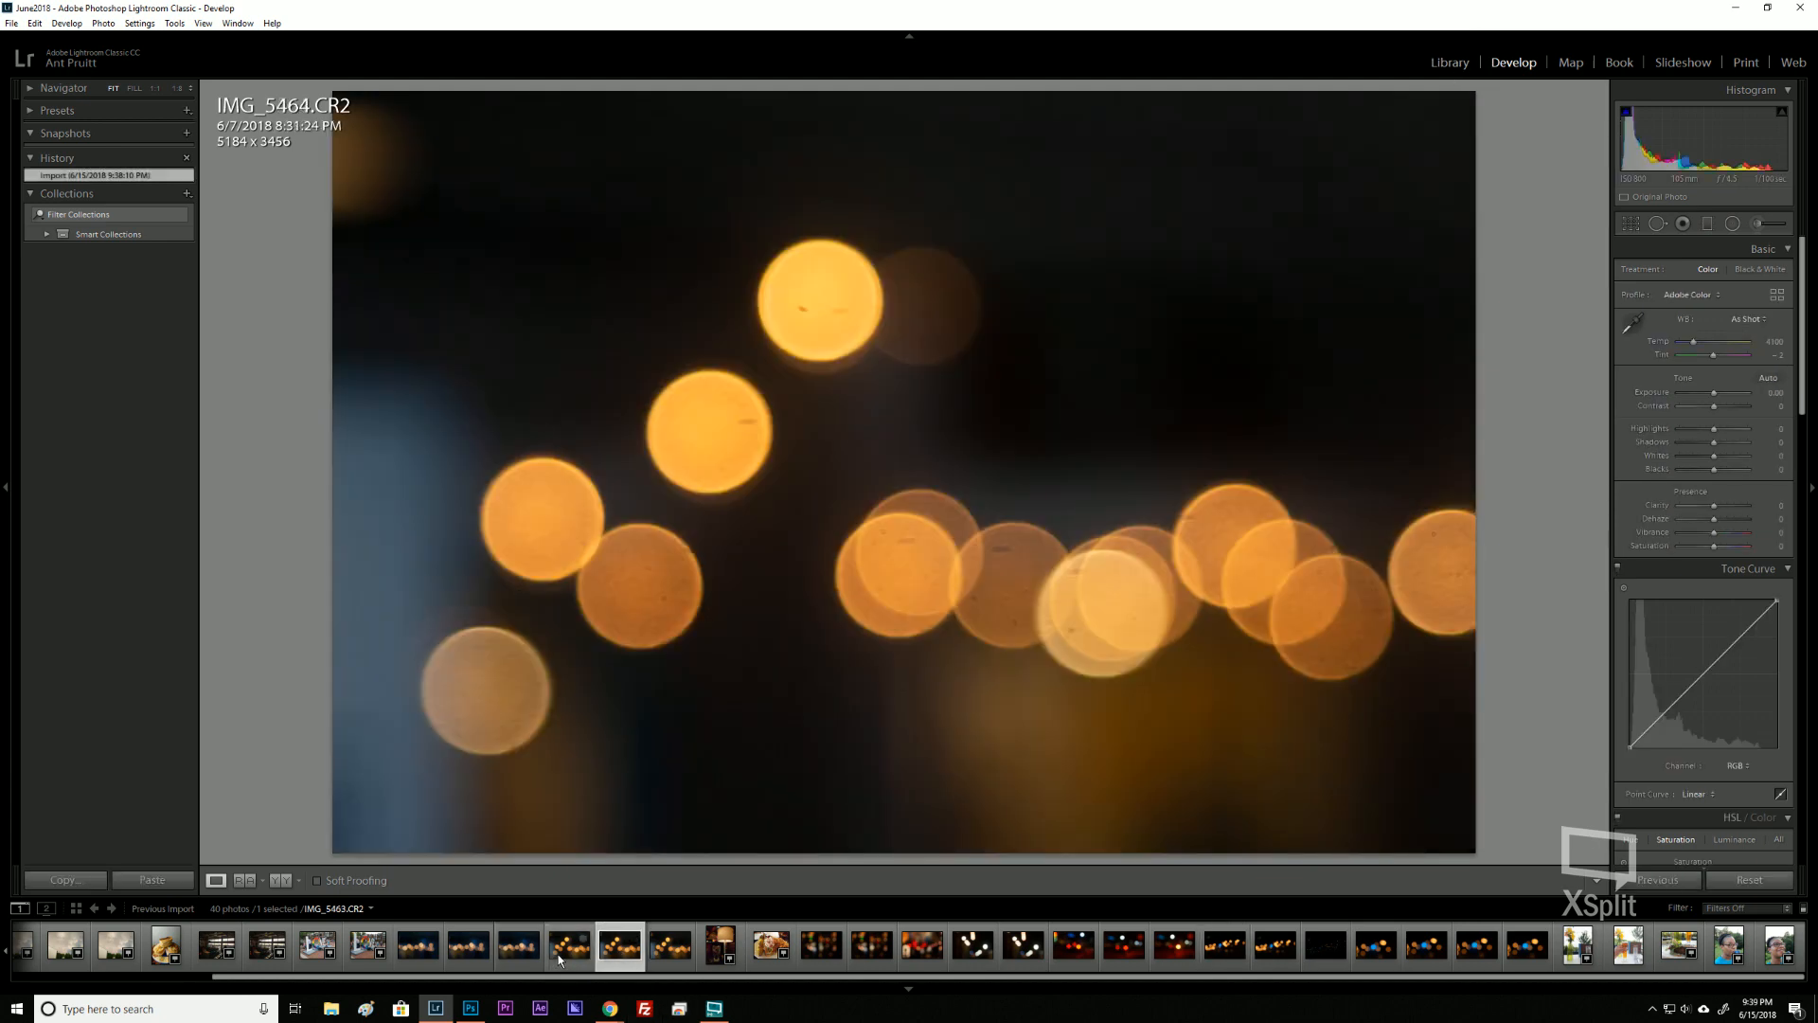
left_click(519, 950)
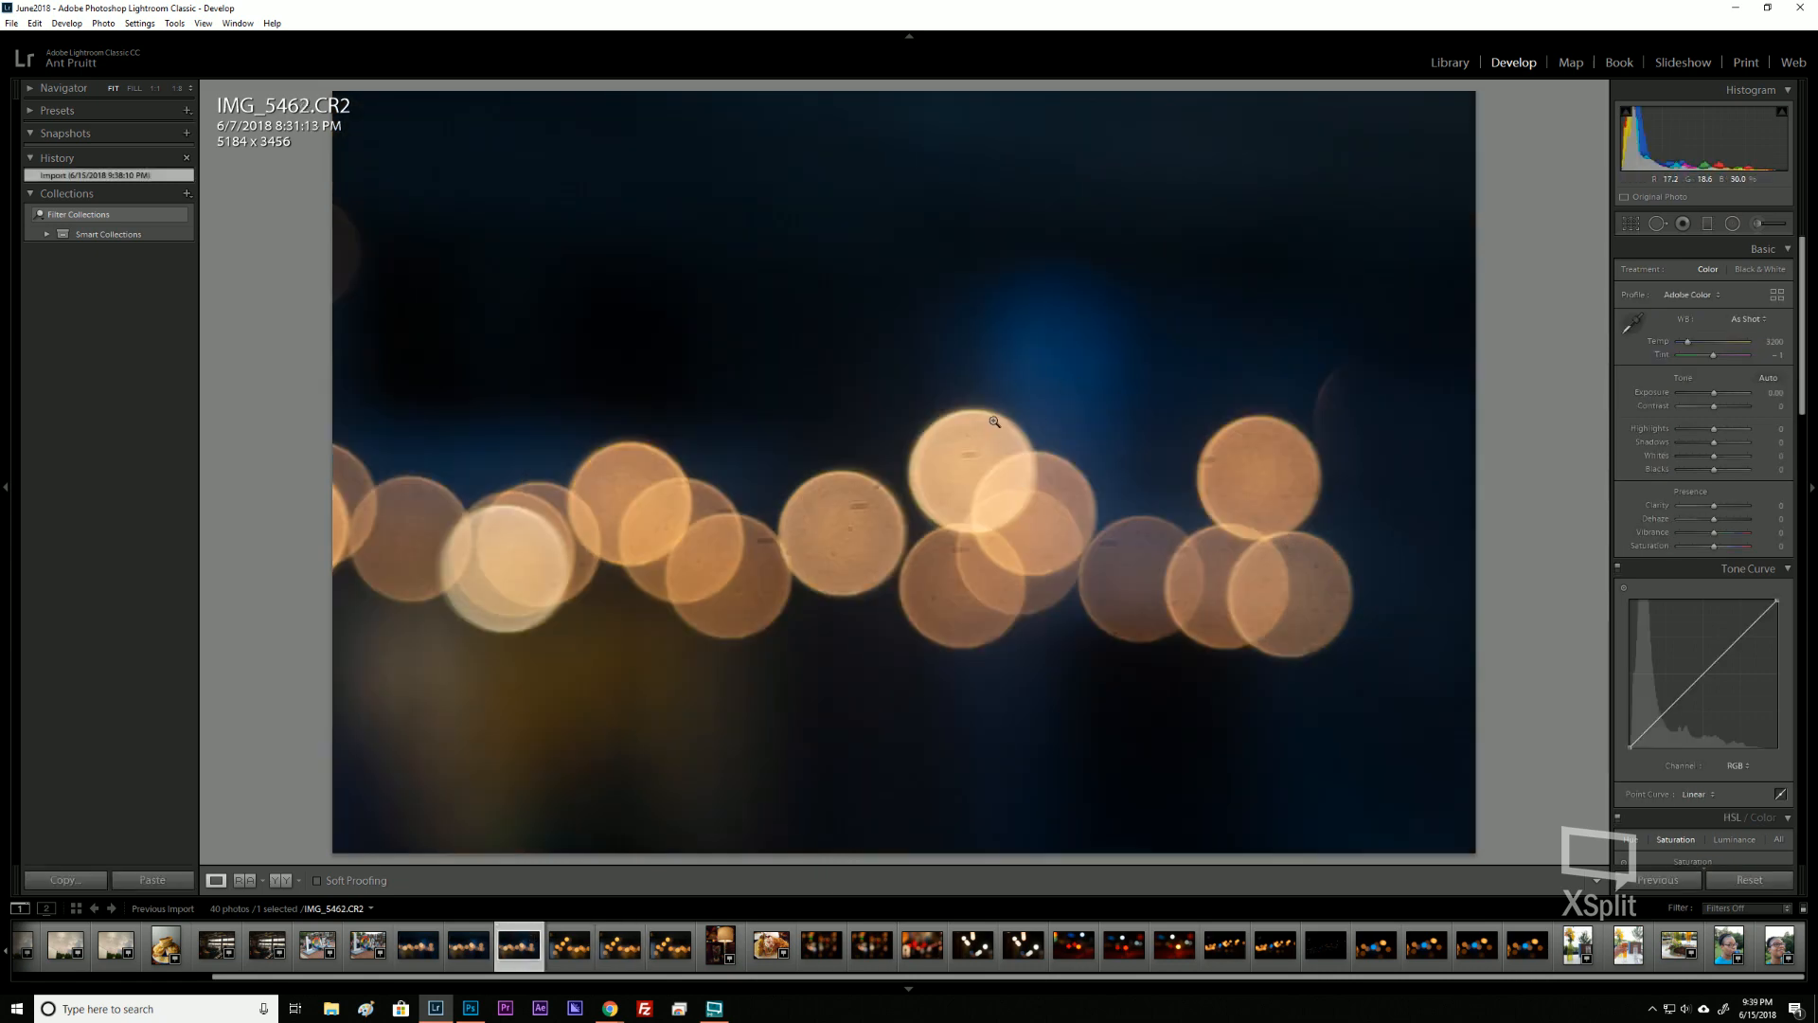
left_click(1081, 962)
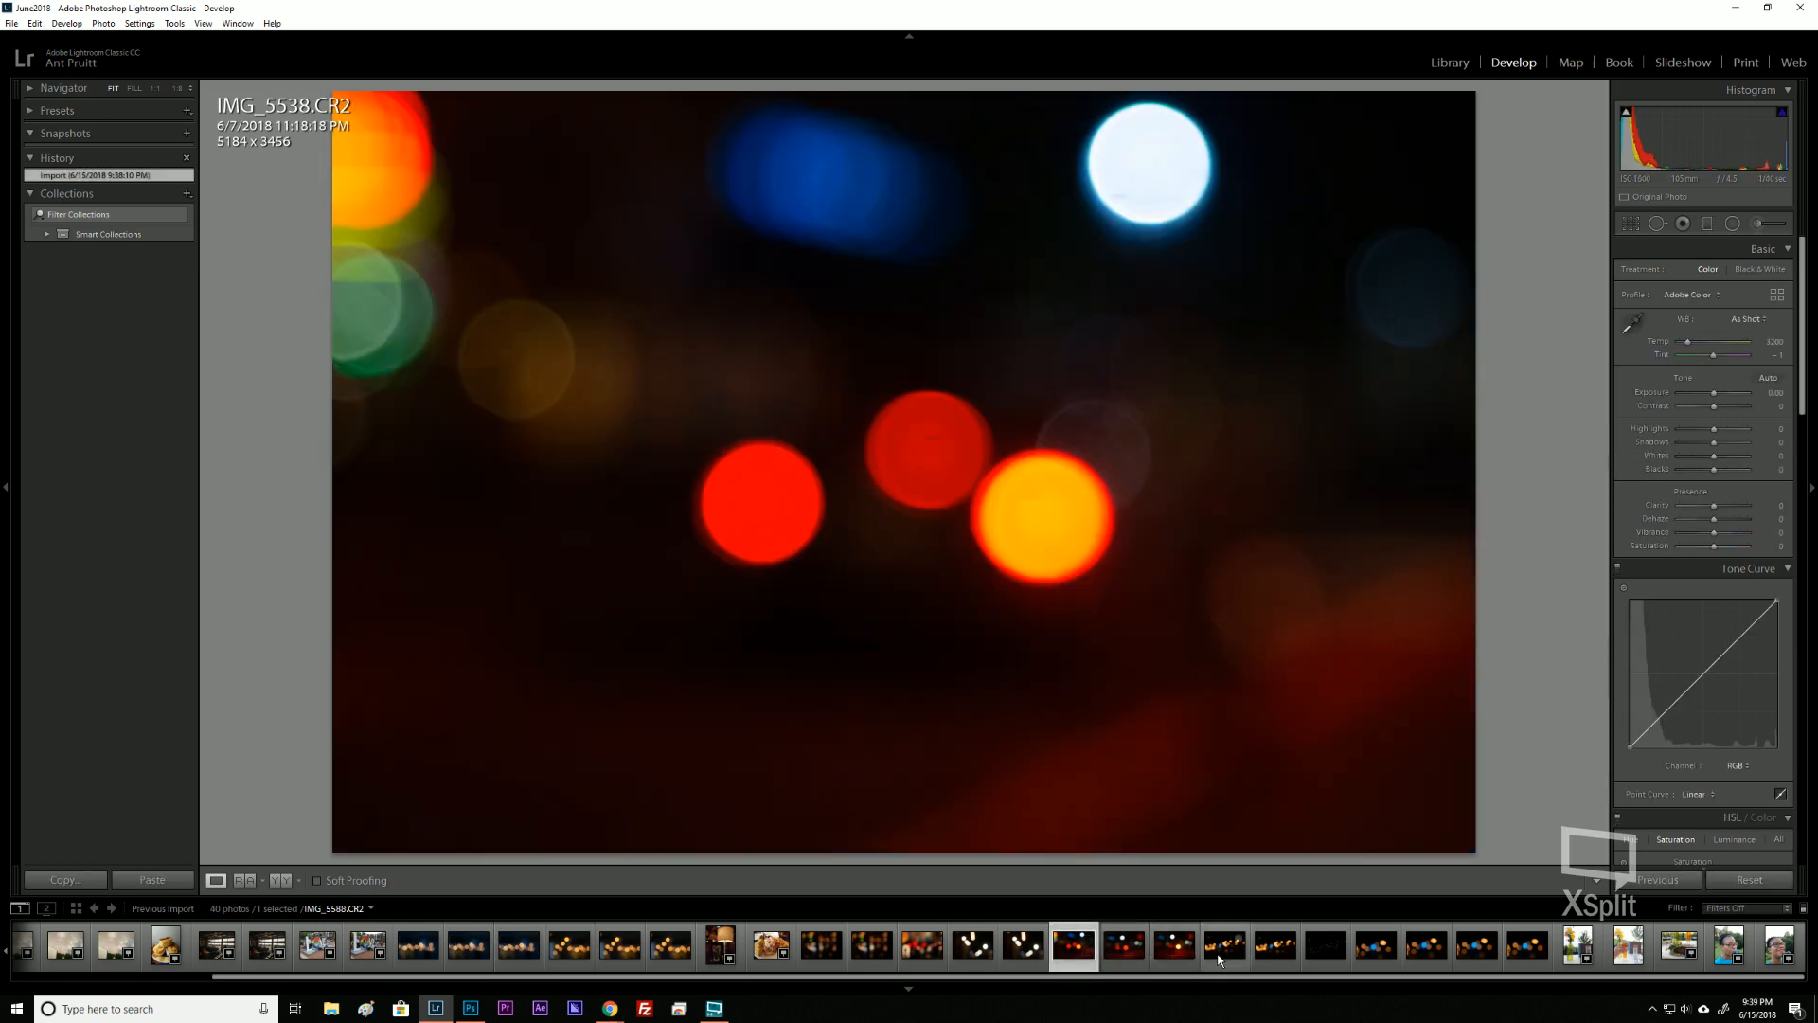
left_click(1219, 959)
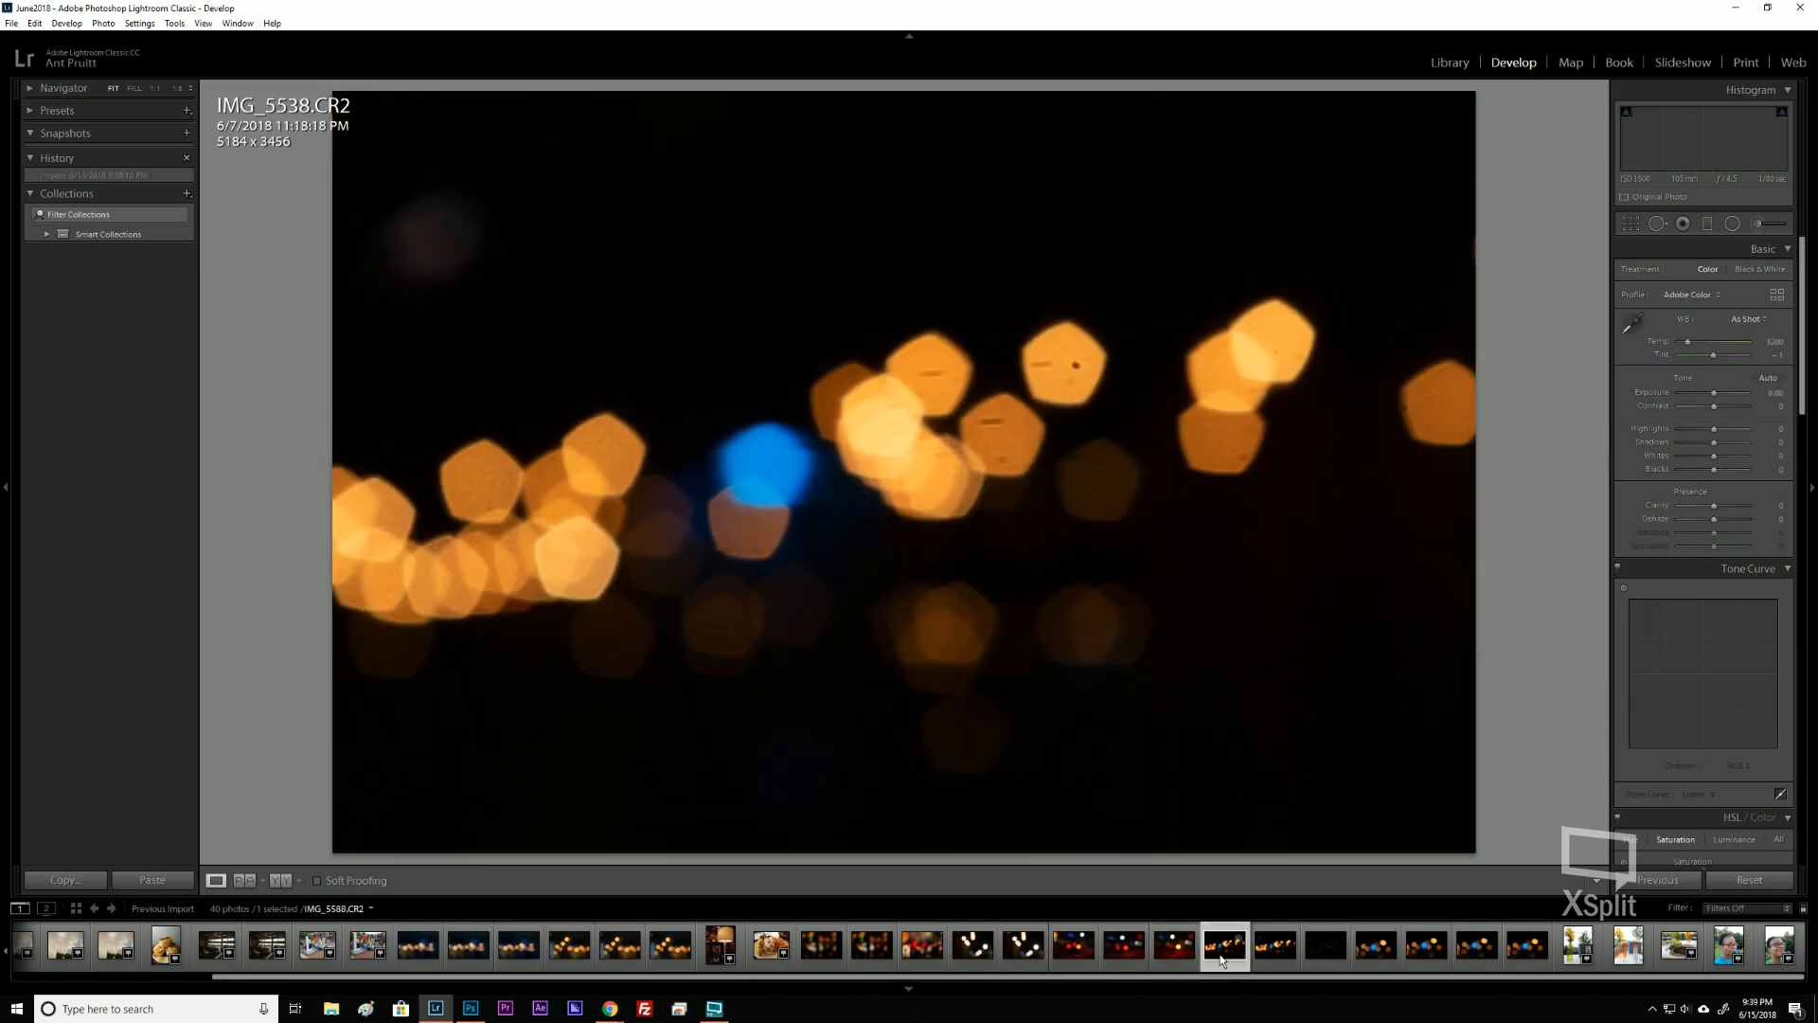
left_click(1104, 956)
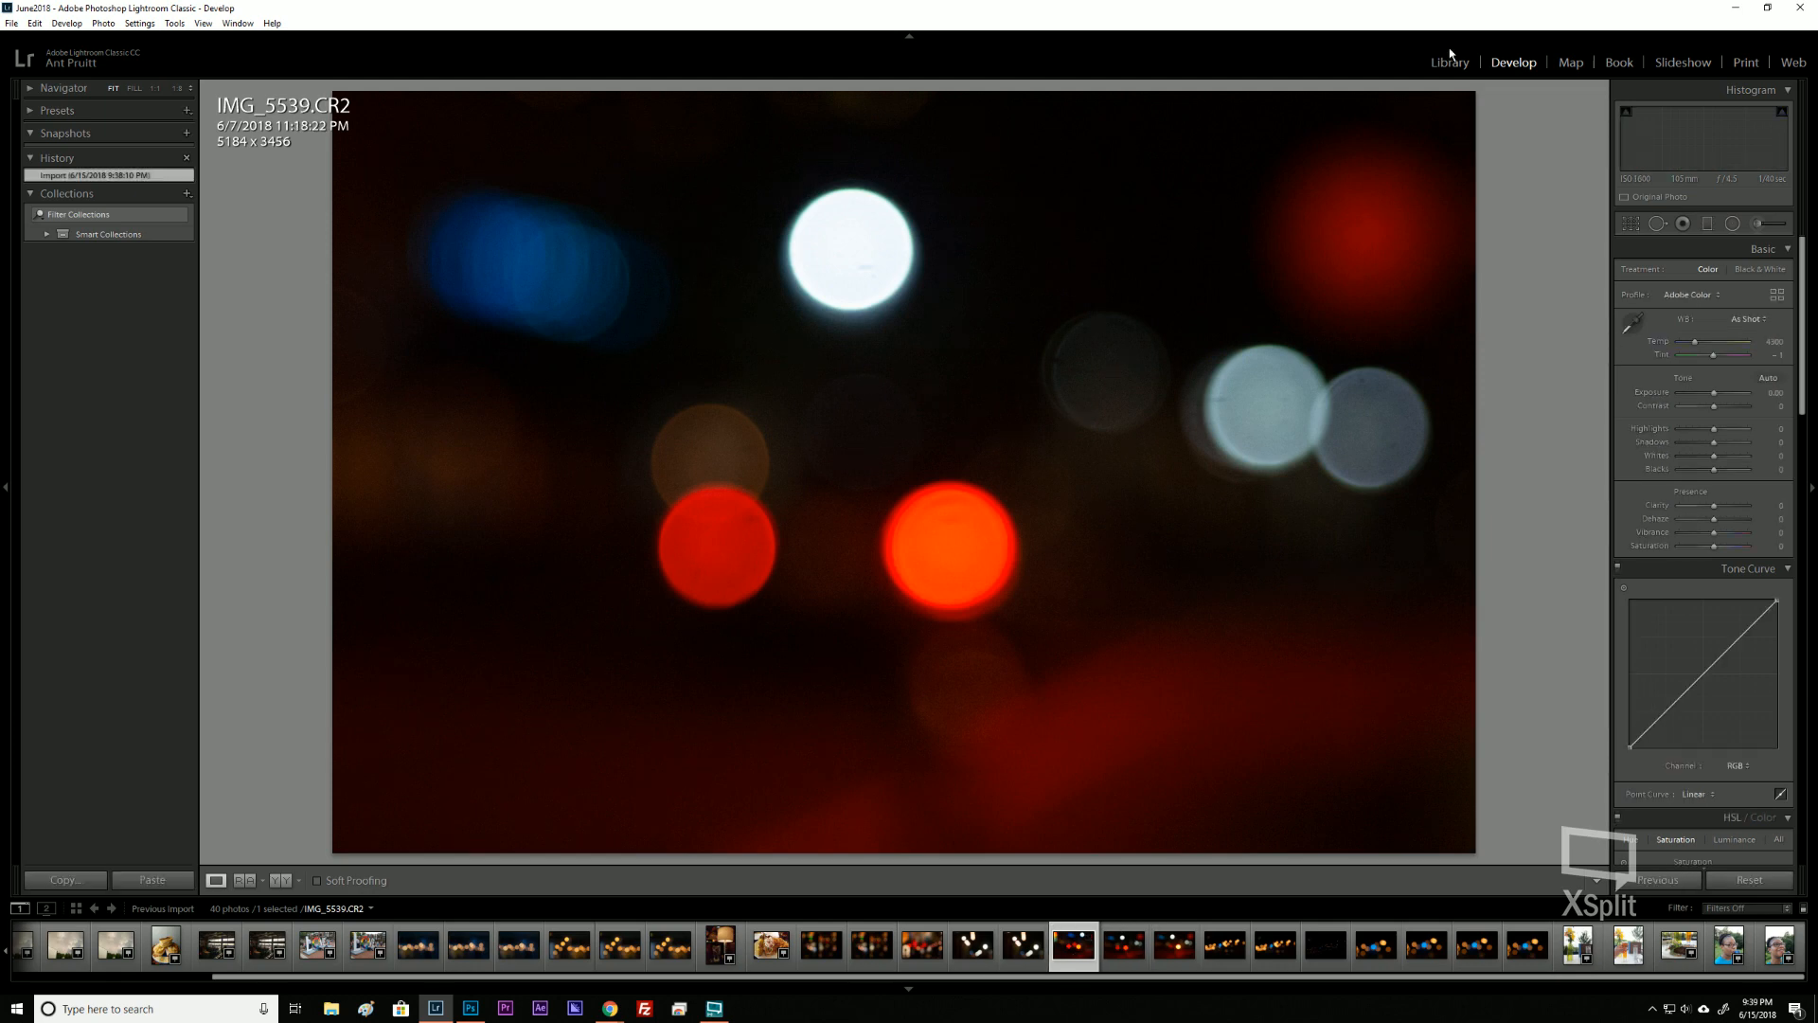
Return to the Library grid and open the portrait of the woman sipping from a blue can in Develop.
left_click(1450, 62)
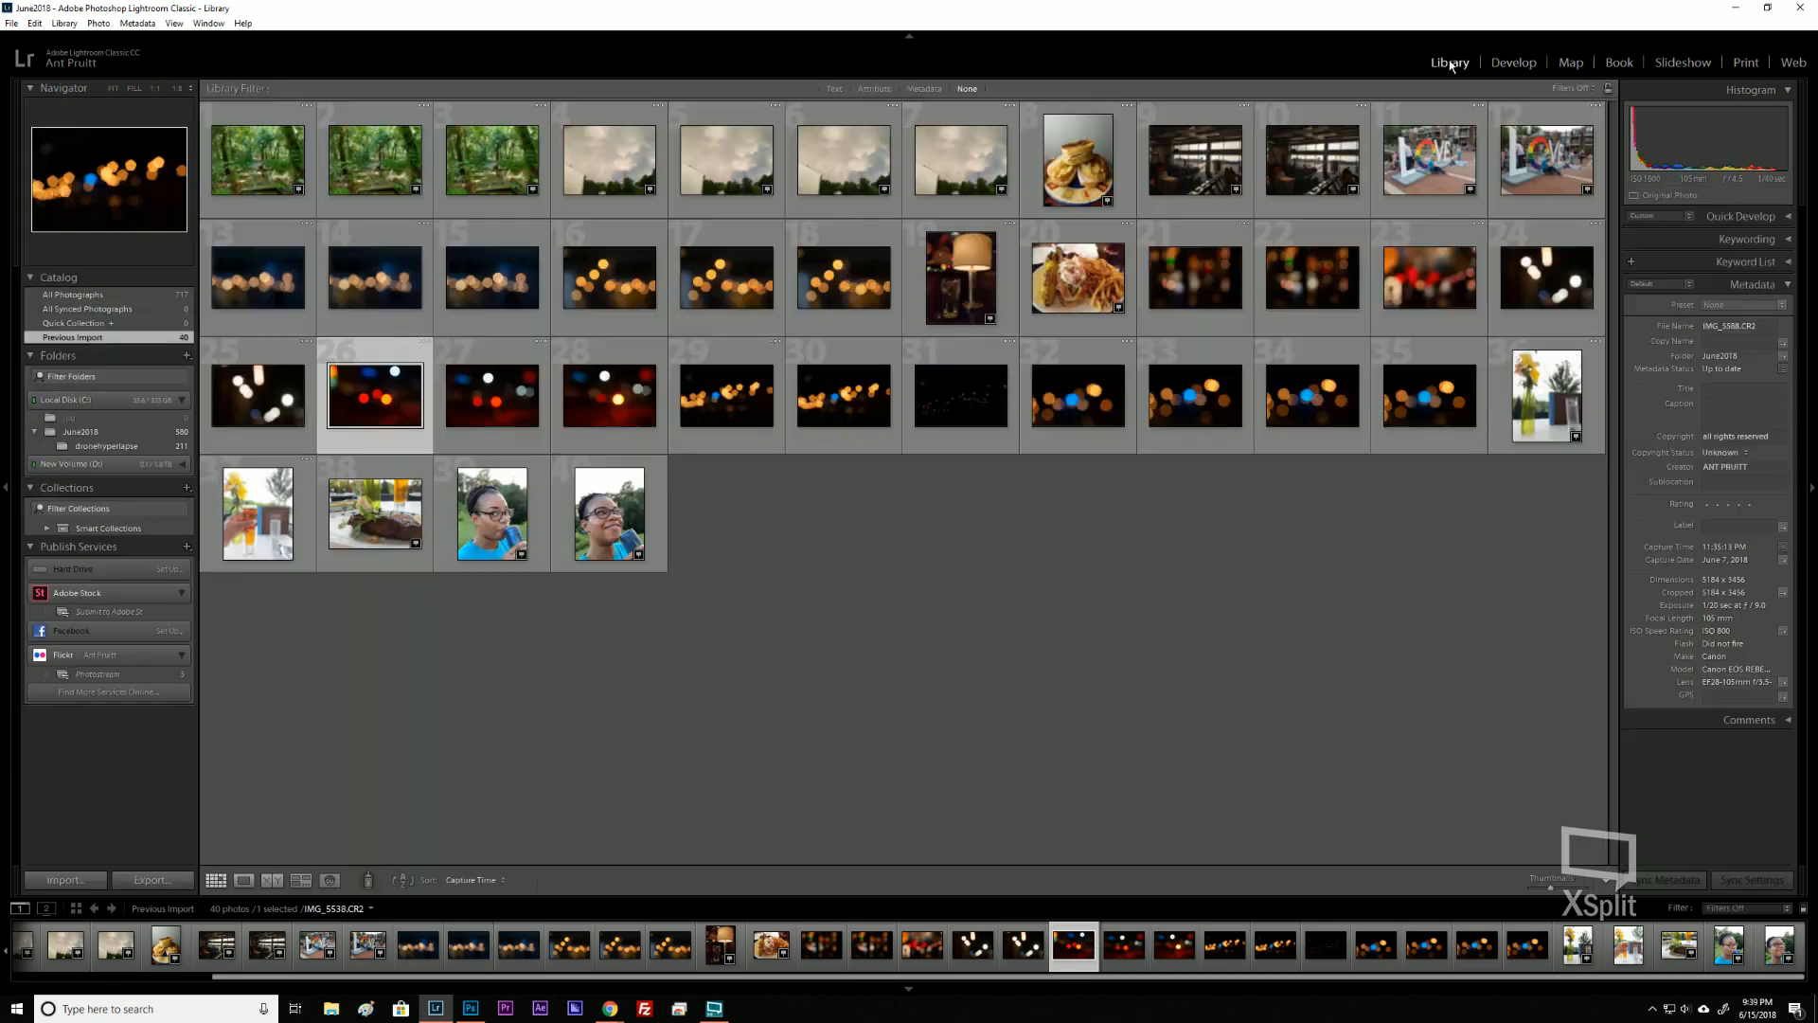
left_click(1116, 618)
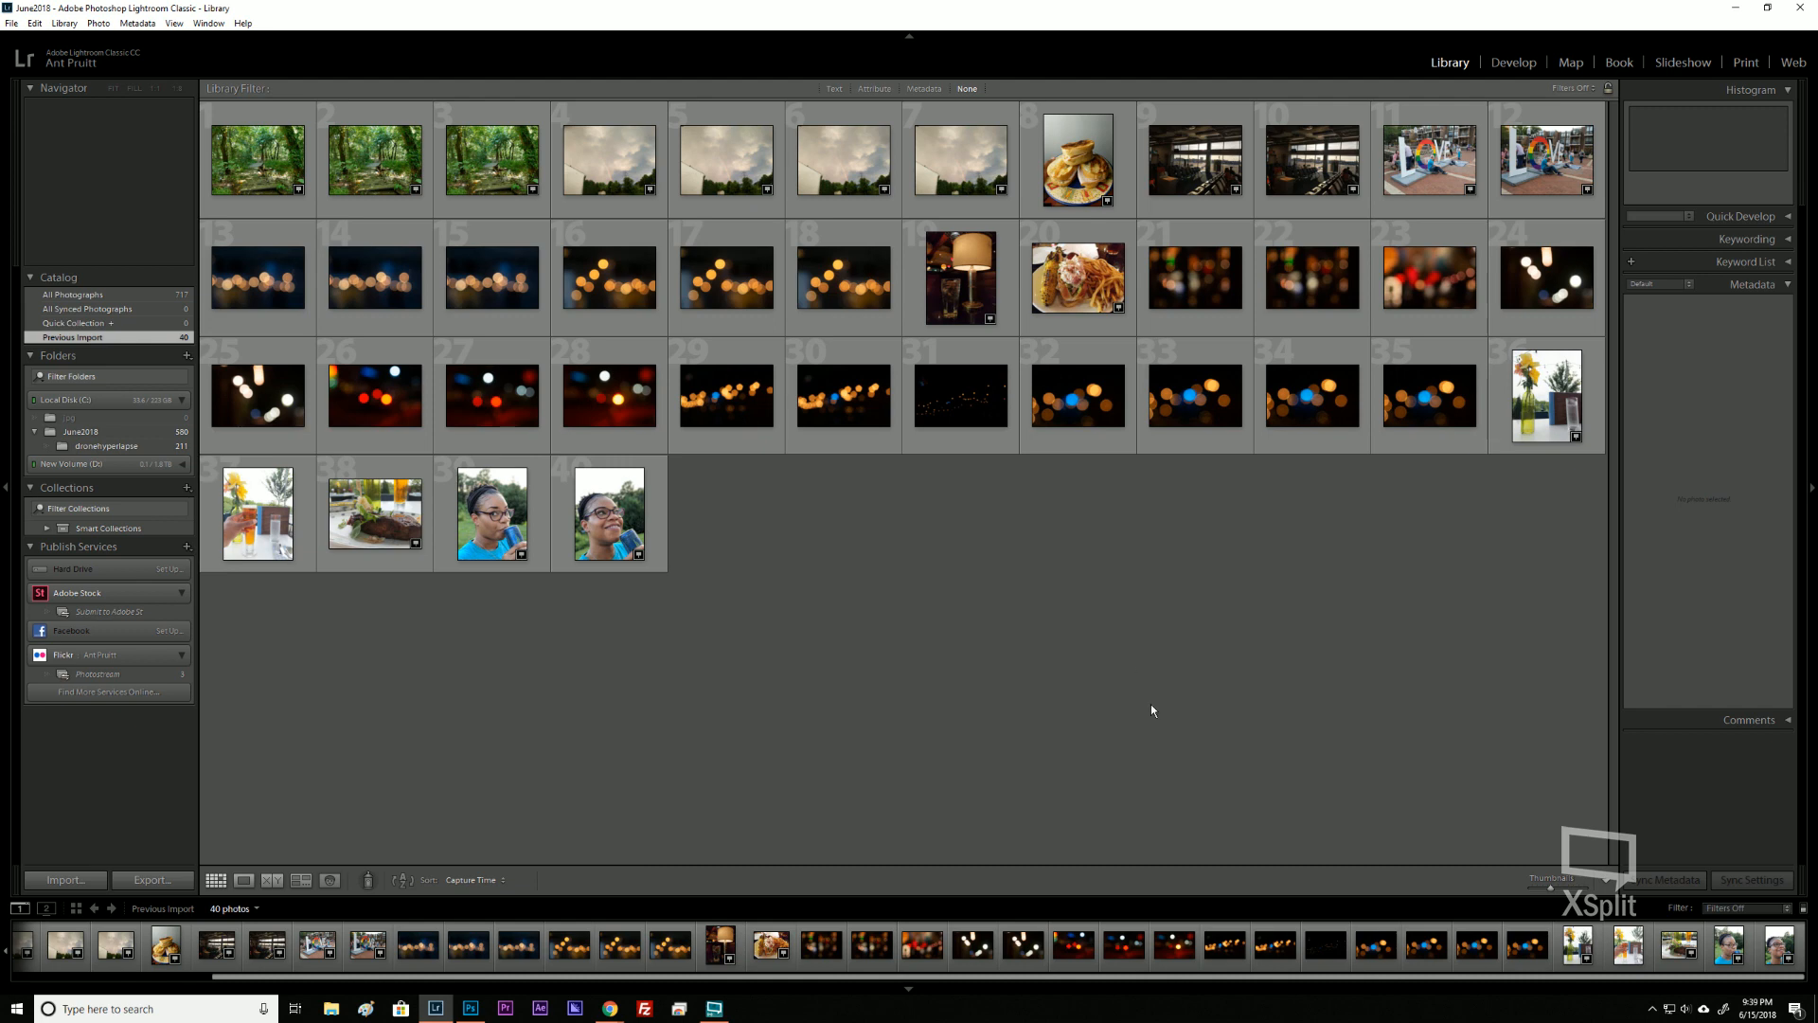
left_click(511, 510)
left_click(1516, 64)
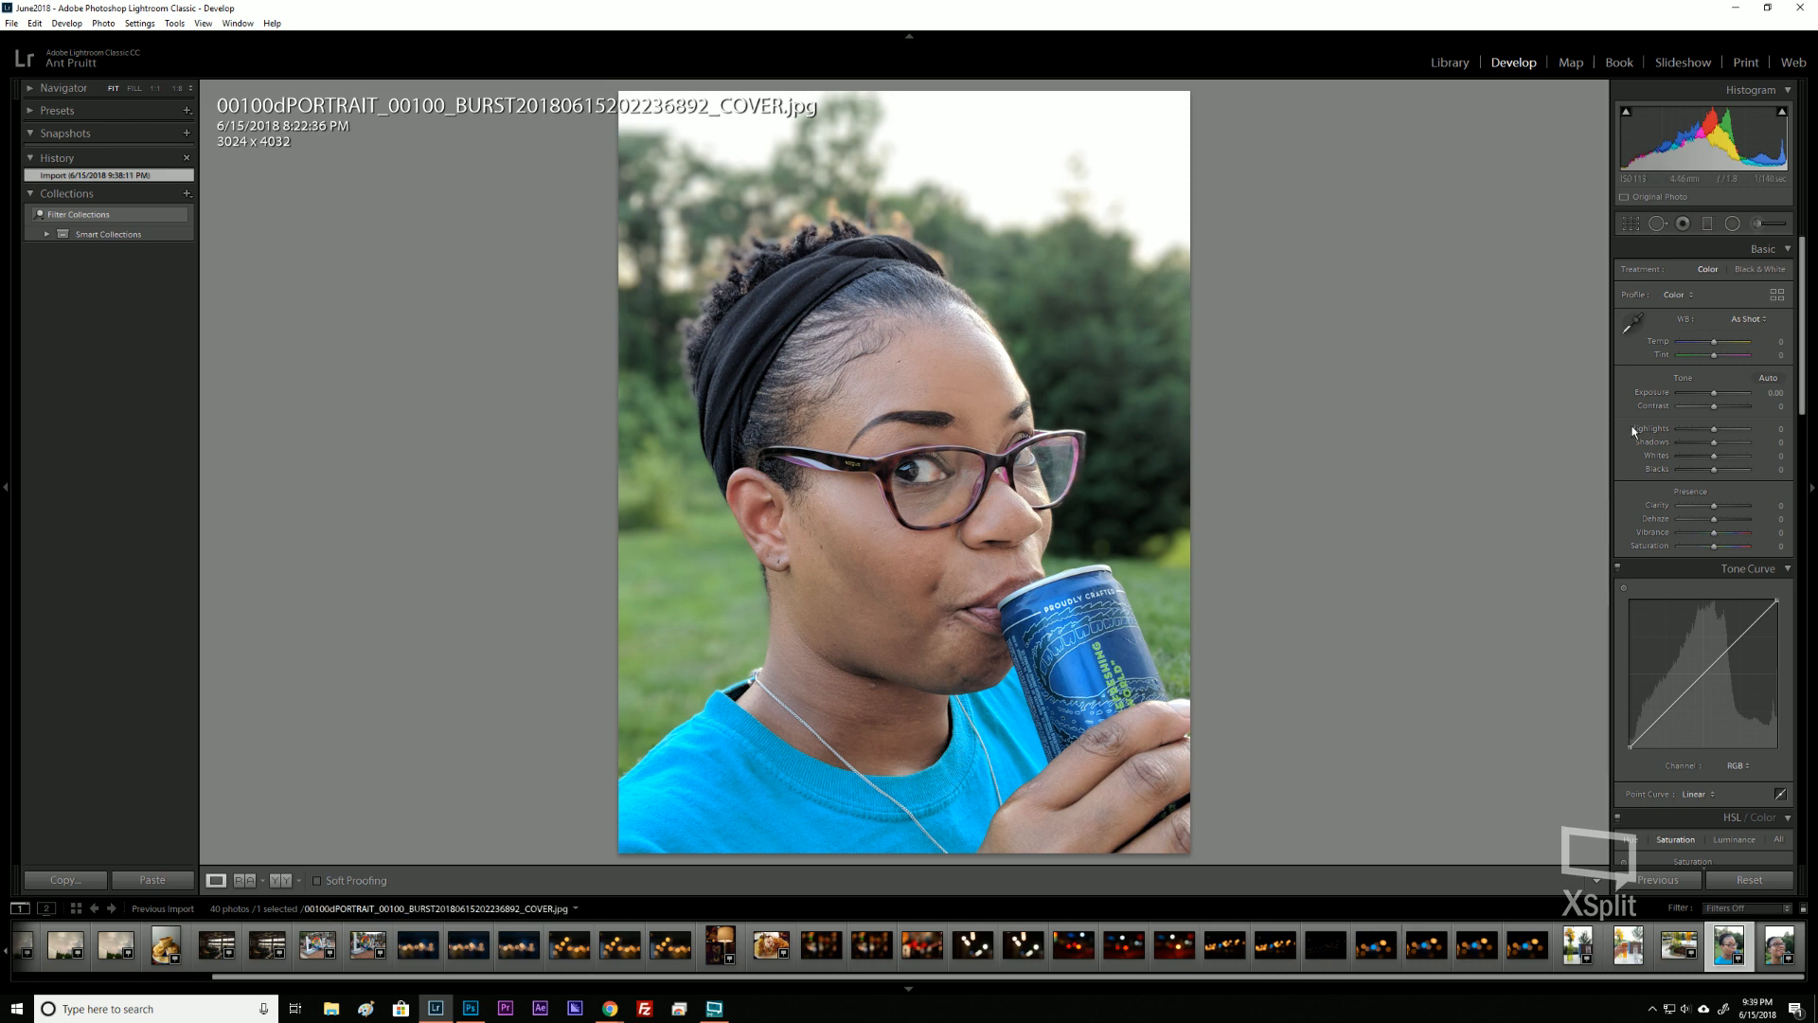
Enable Remove Chromatic Aberration and lens Profile Corrections for the portrait.
scroll(1682, 644, "down", 10)
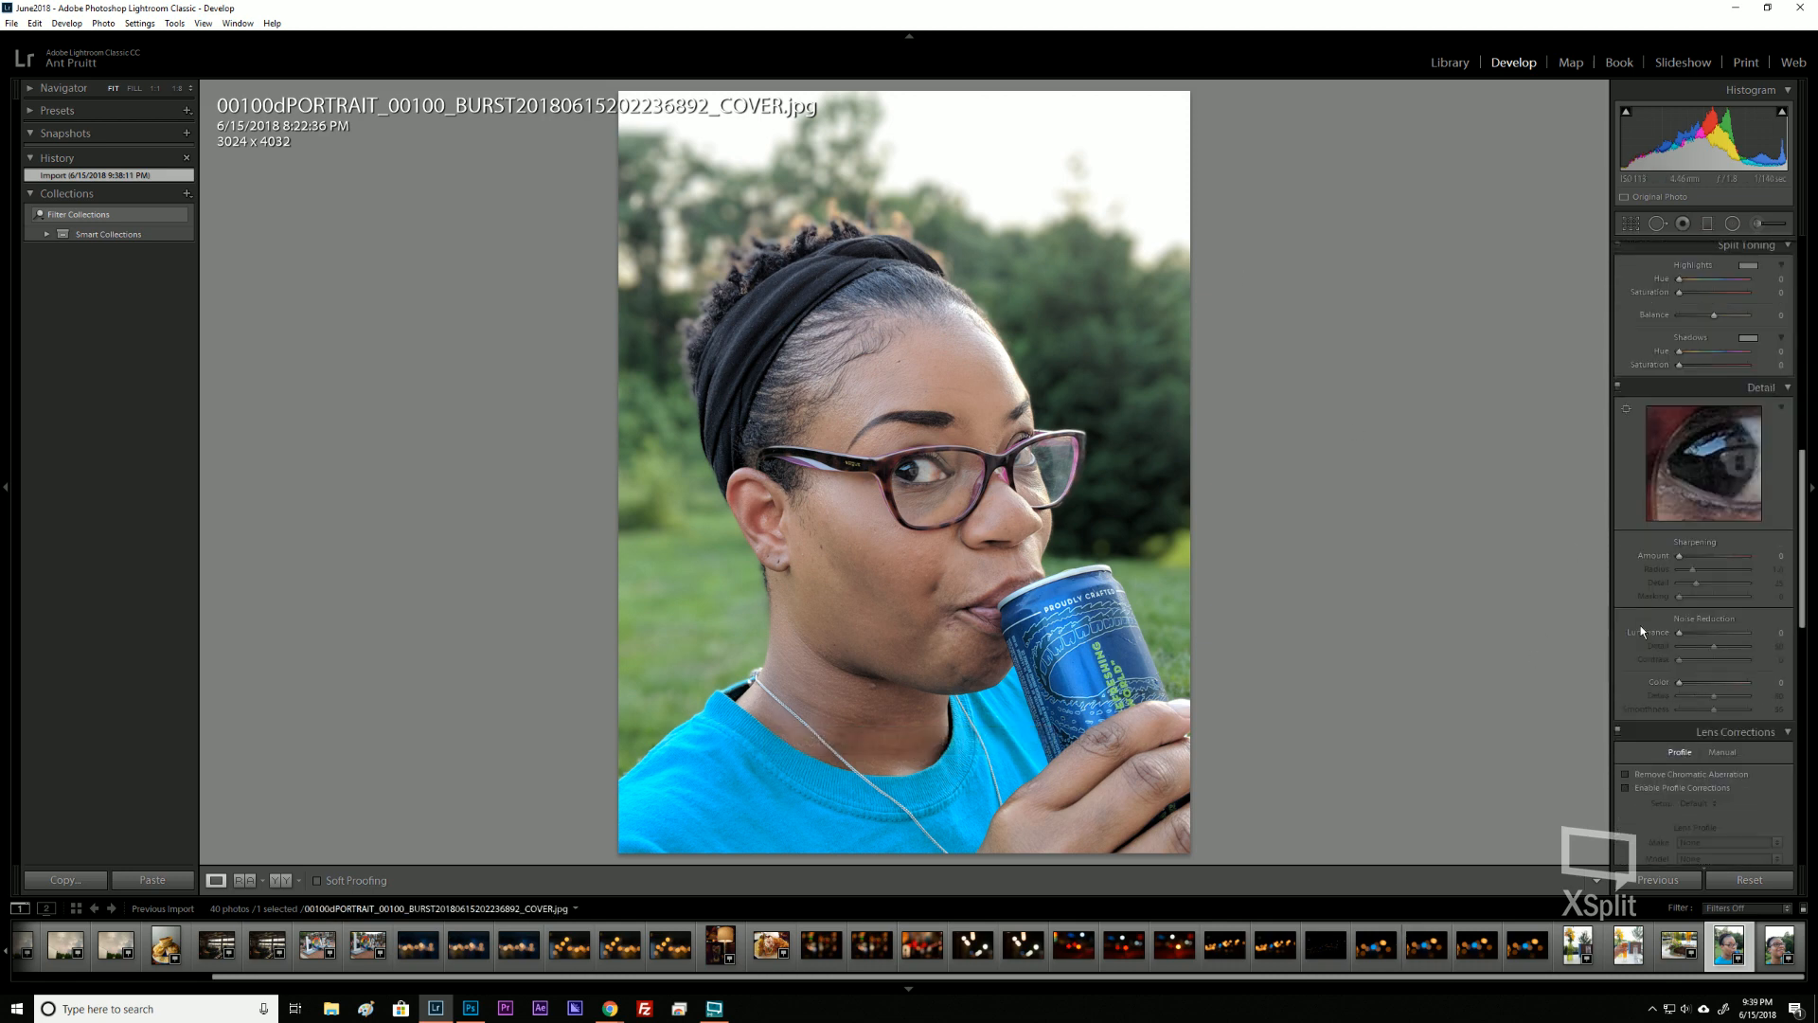
left_click(1626, 774)
left_click(1626, 788)
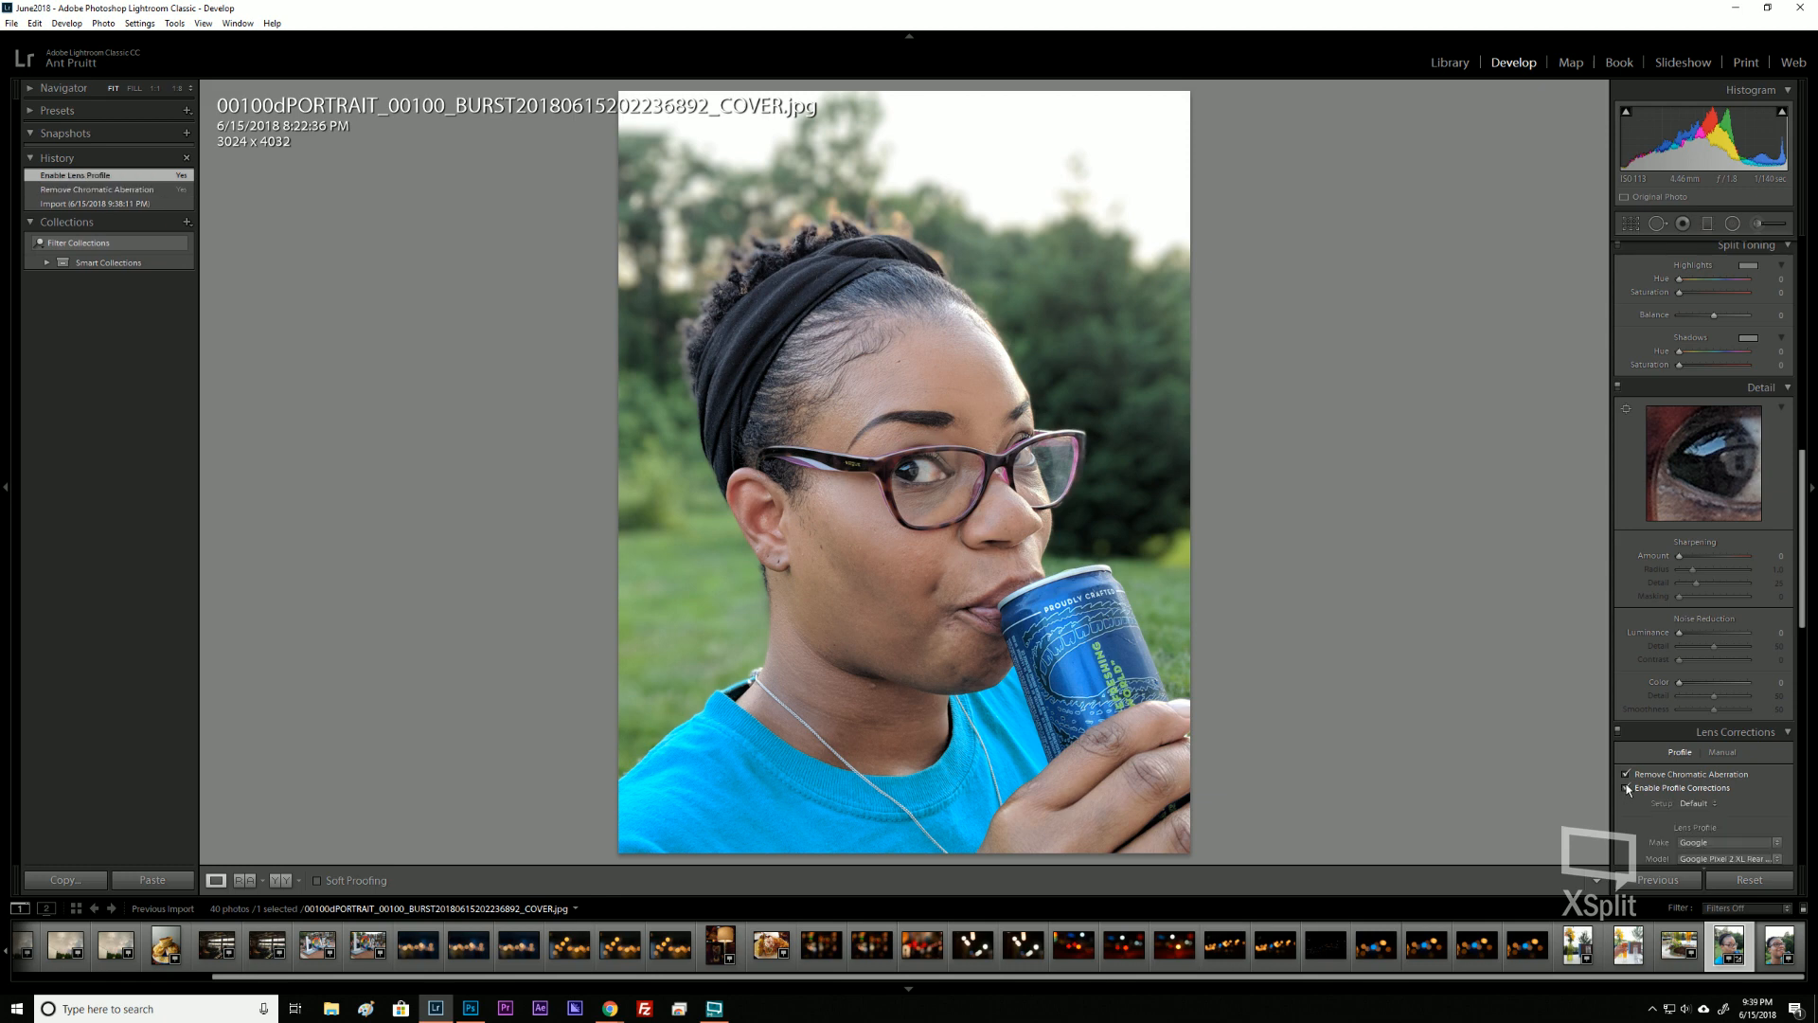
scroll(1637, 620, "down", 5)
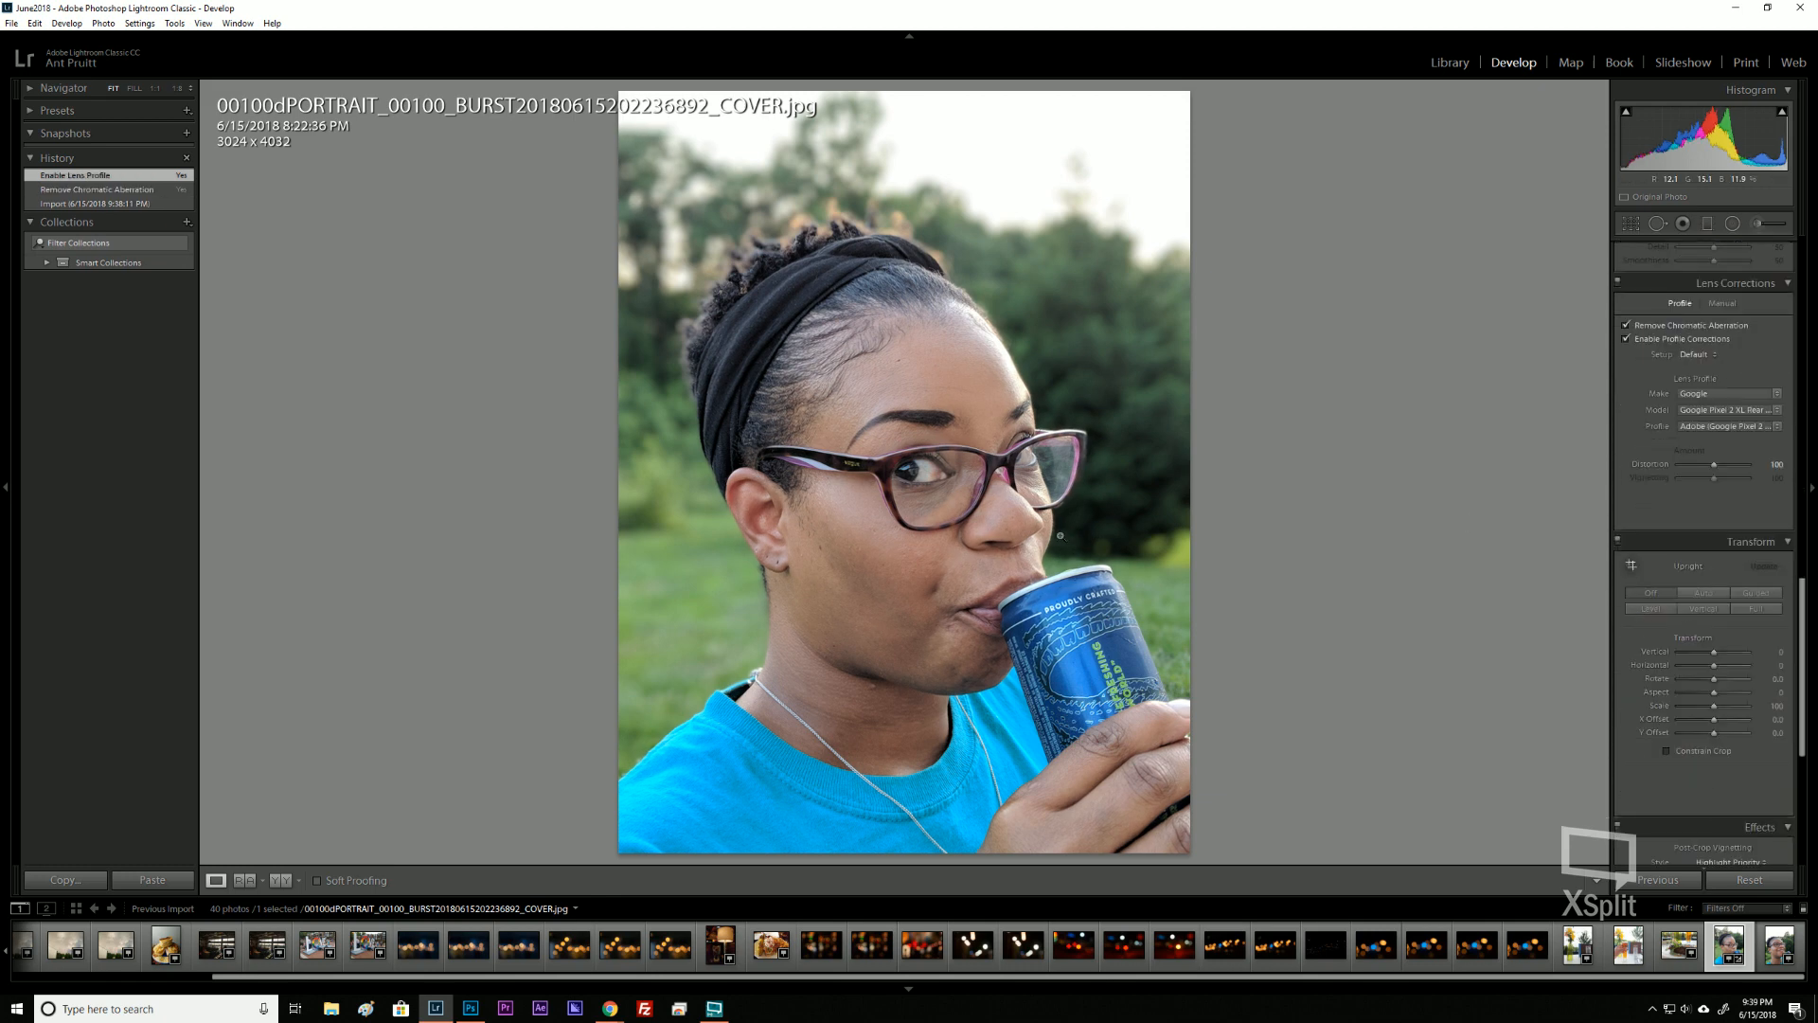
scroll(1616, 610, "up", 4)
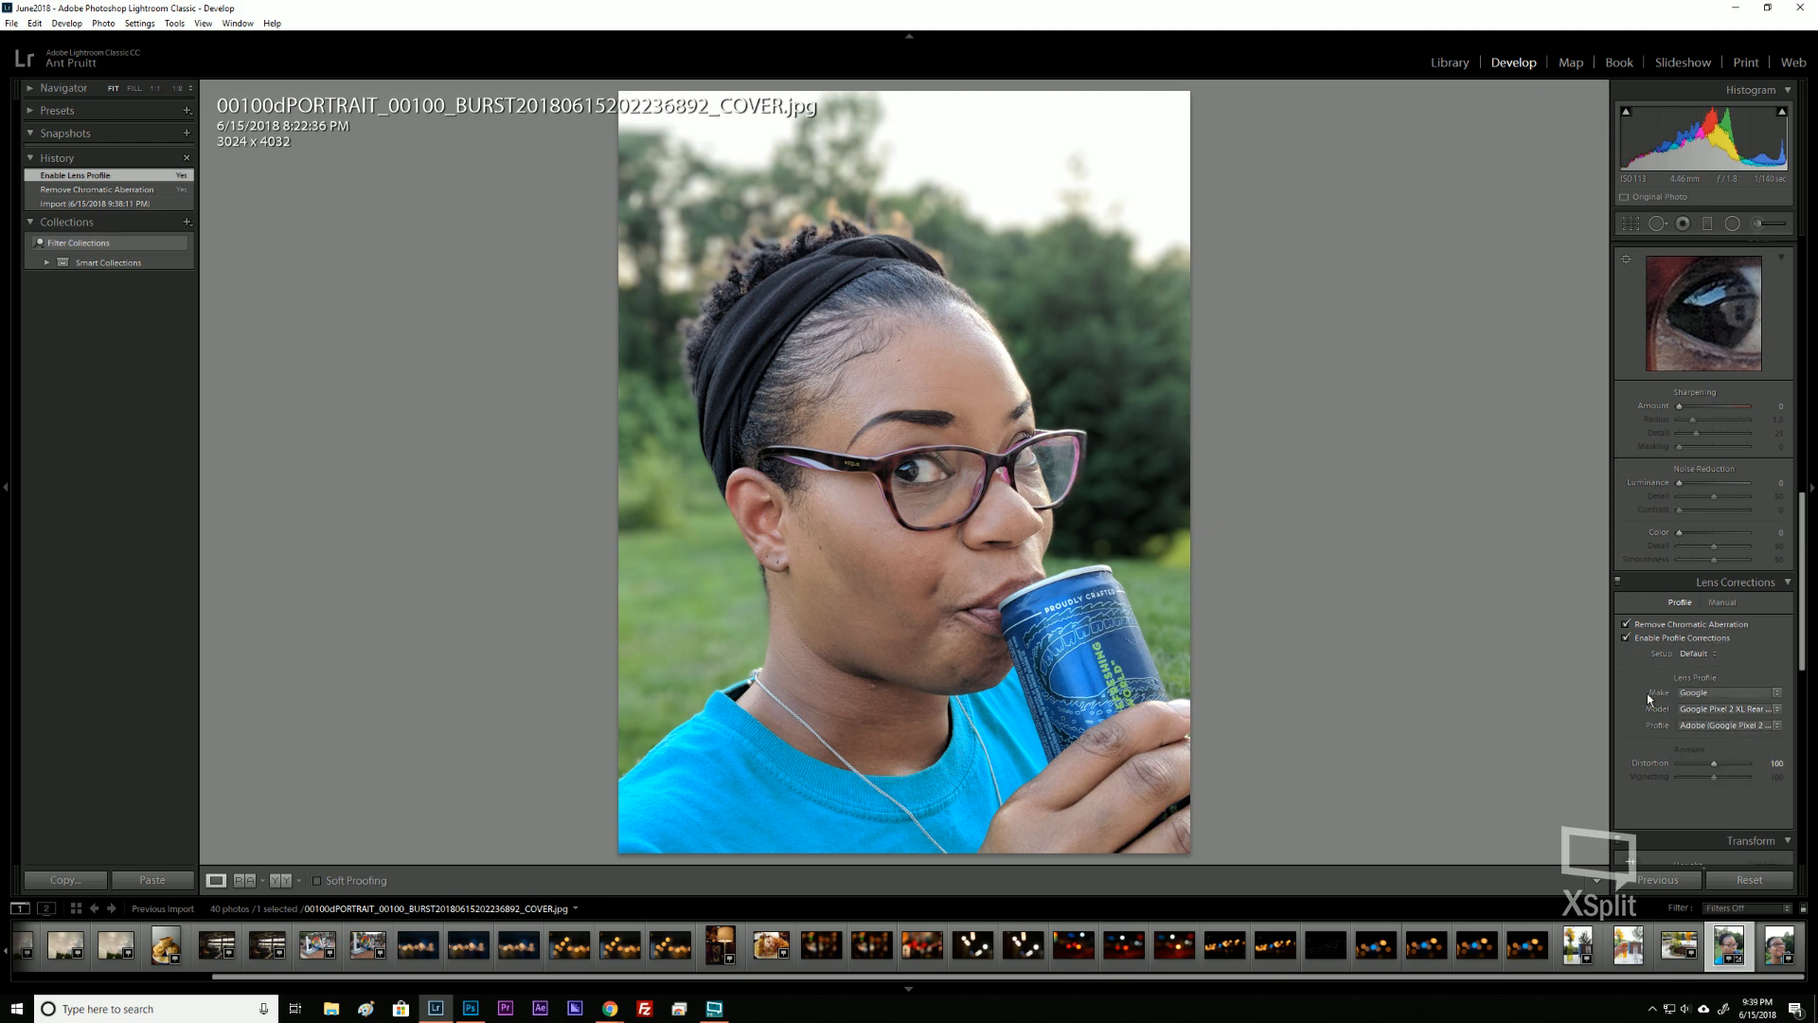
Set the portrait's Exposure to −0.26, Contrast +28, Shadows +24, Whites −28, Blacks −38, Clarity +9, Dehaze +24, Vibrance +11 and Saturation +9.
scroll(1646, 694, "down", 10)
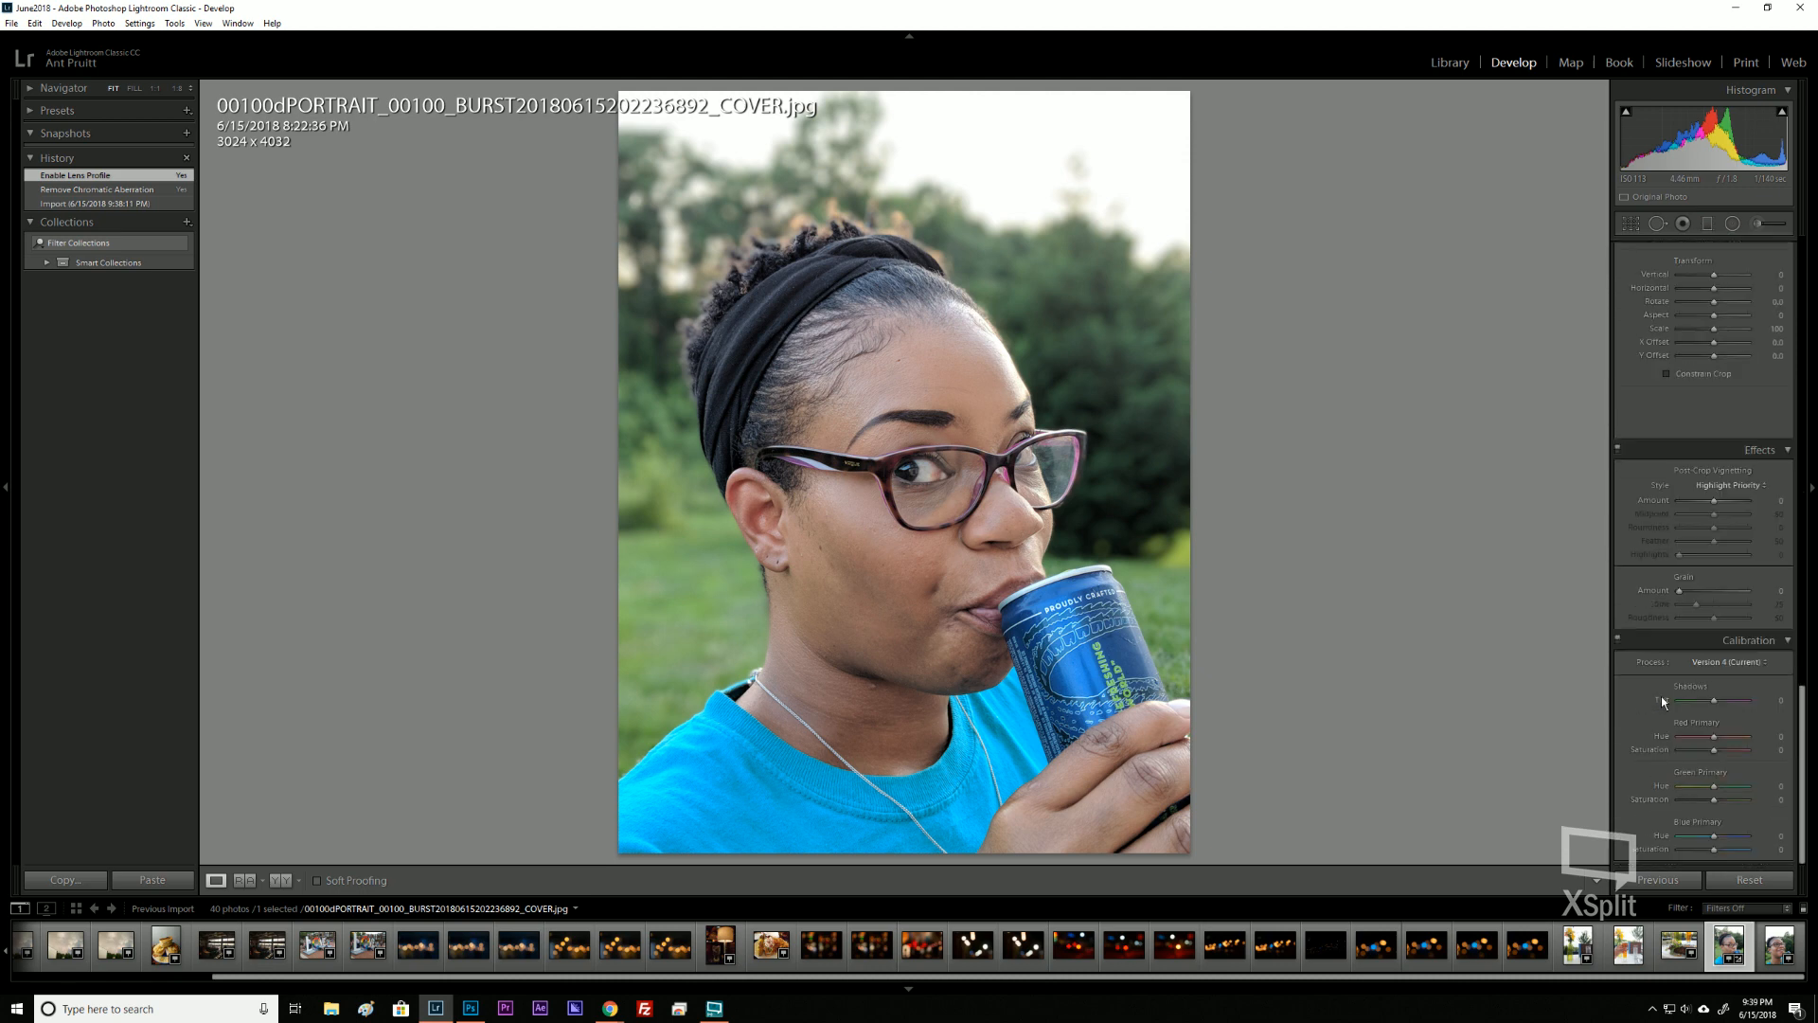
scroll(1661, 701, "up", 10)
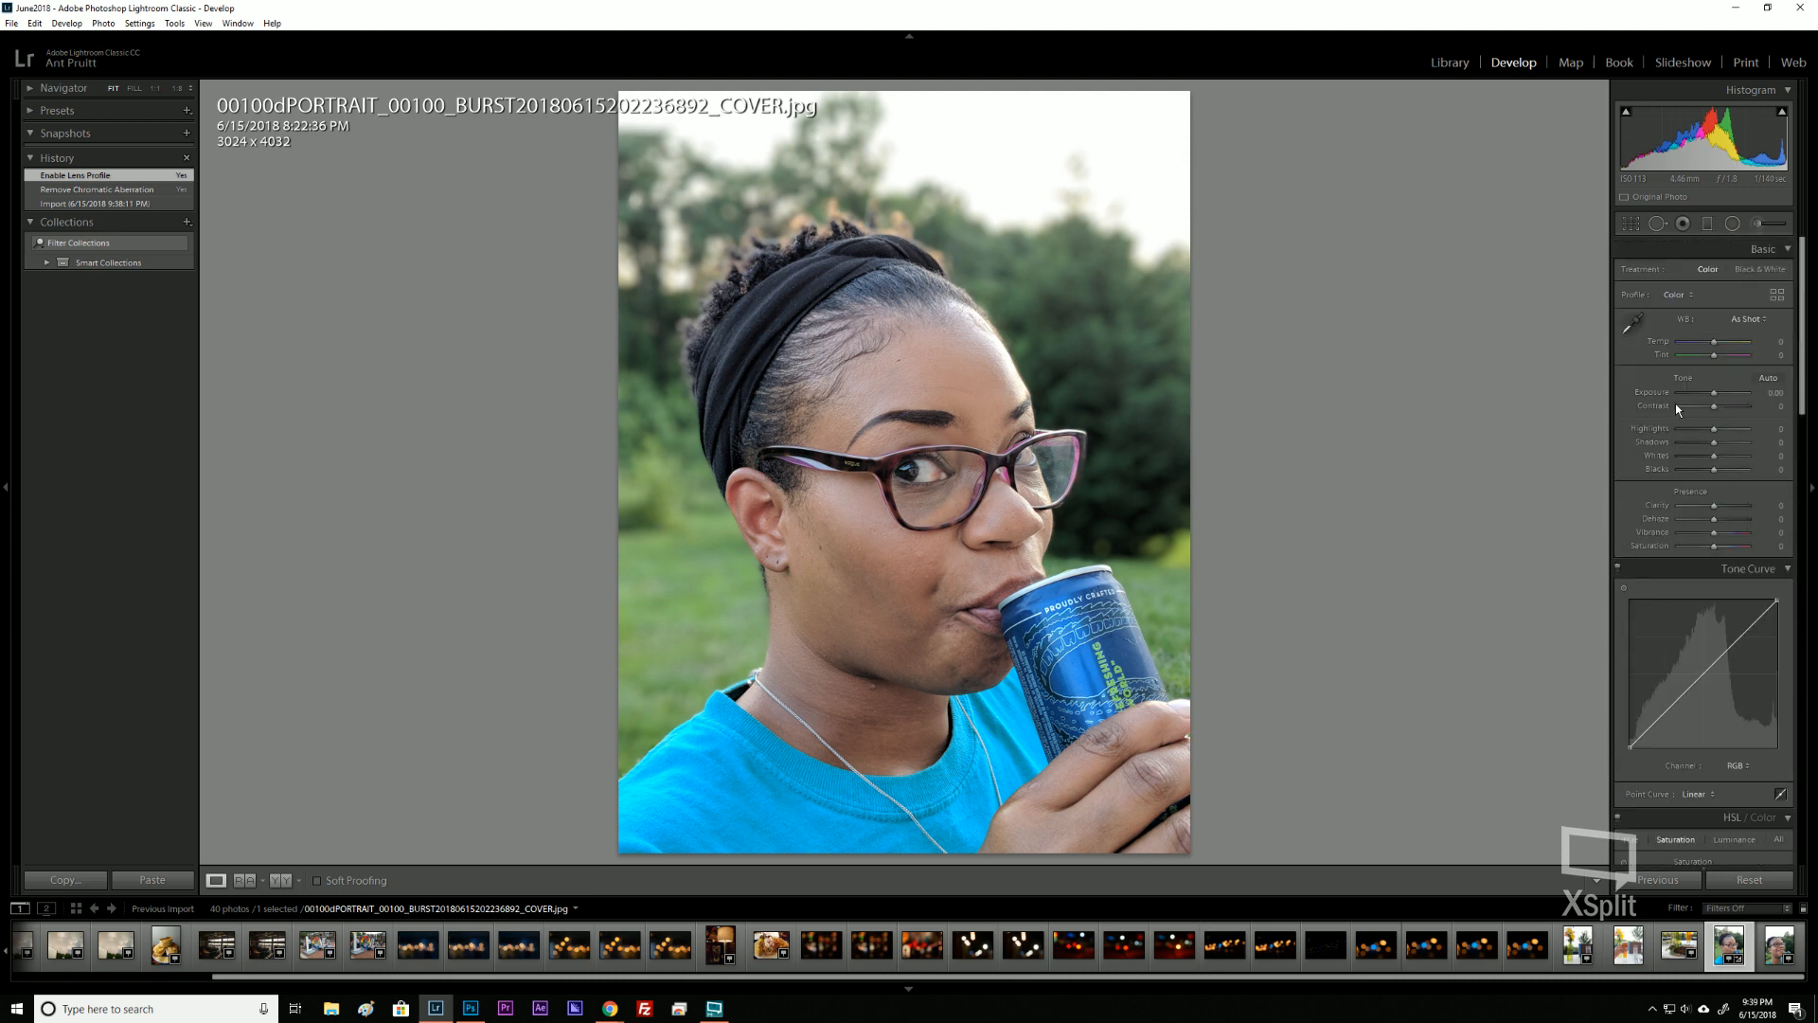
left_click(1715, 393)
left_click_drag(1717, 395, 1724, 520)
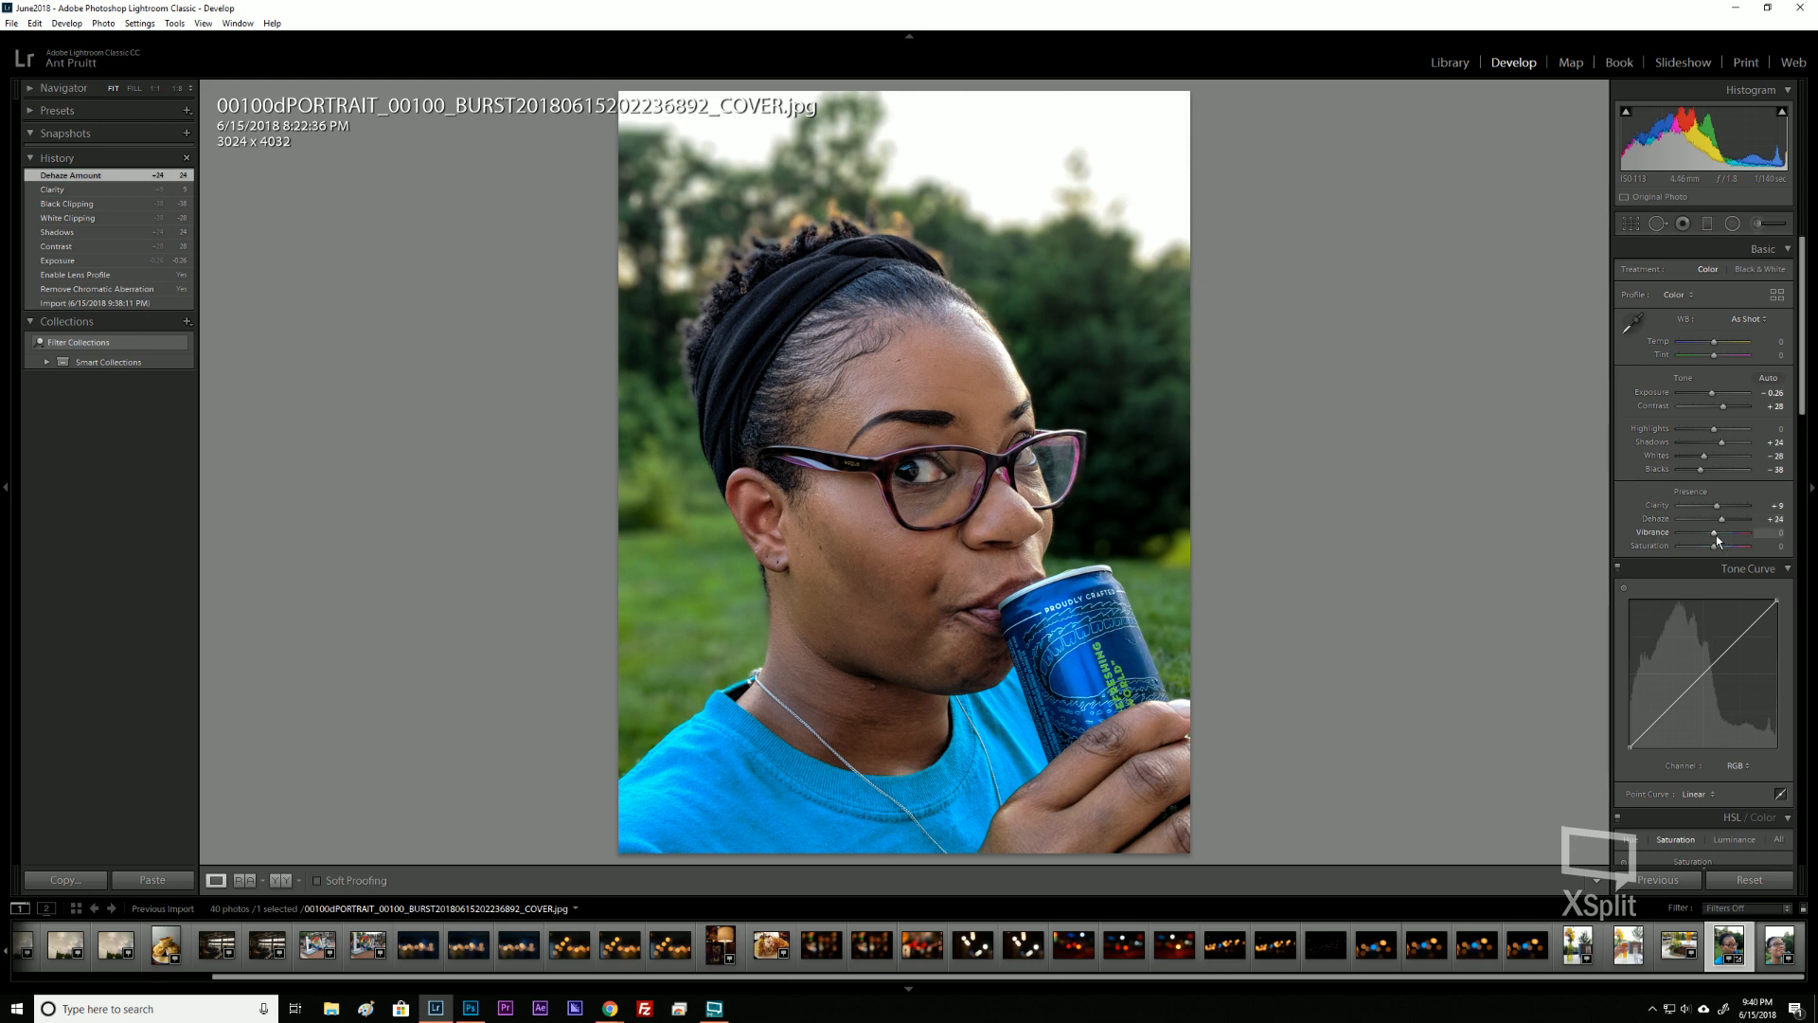
left_click_drag(1716, 536, 1718, 550)
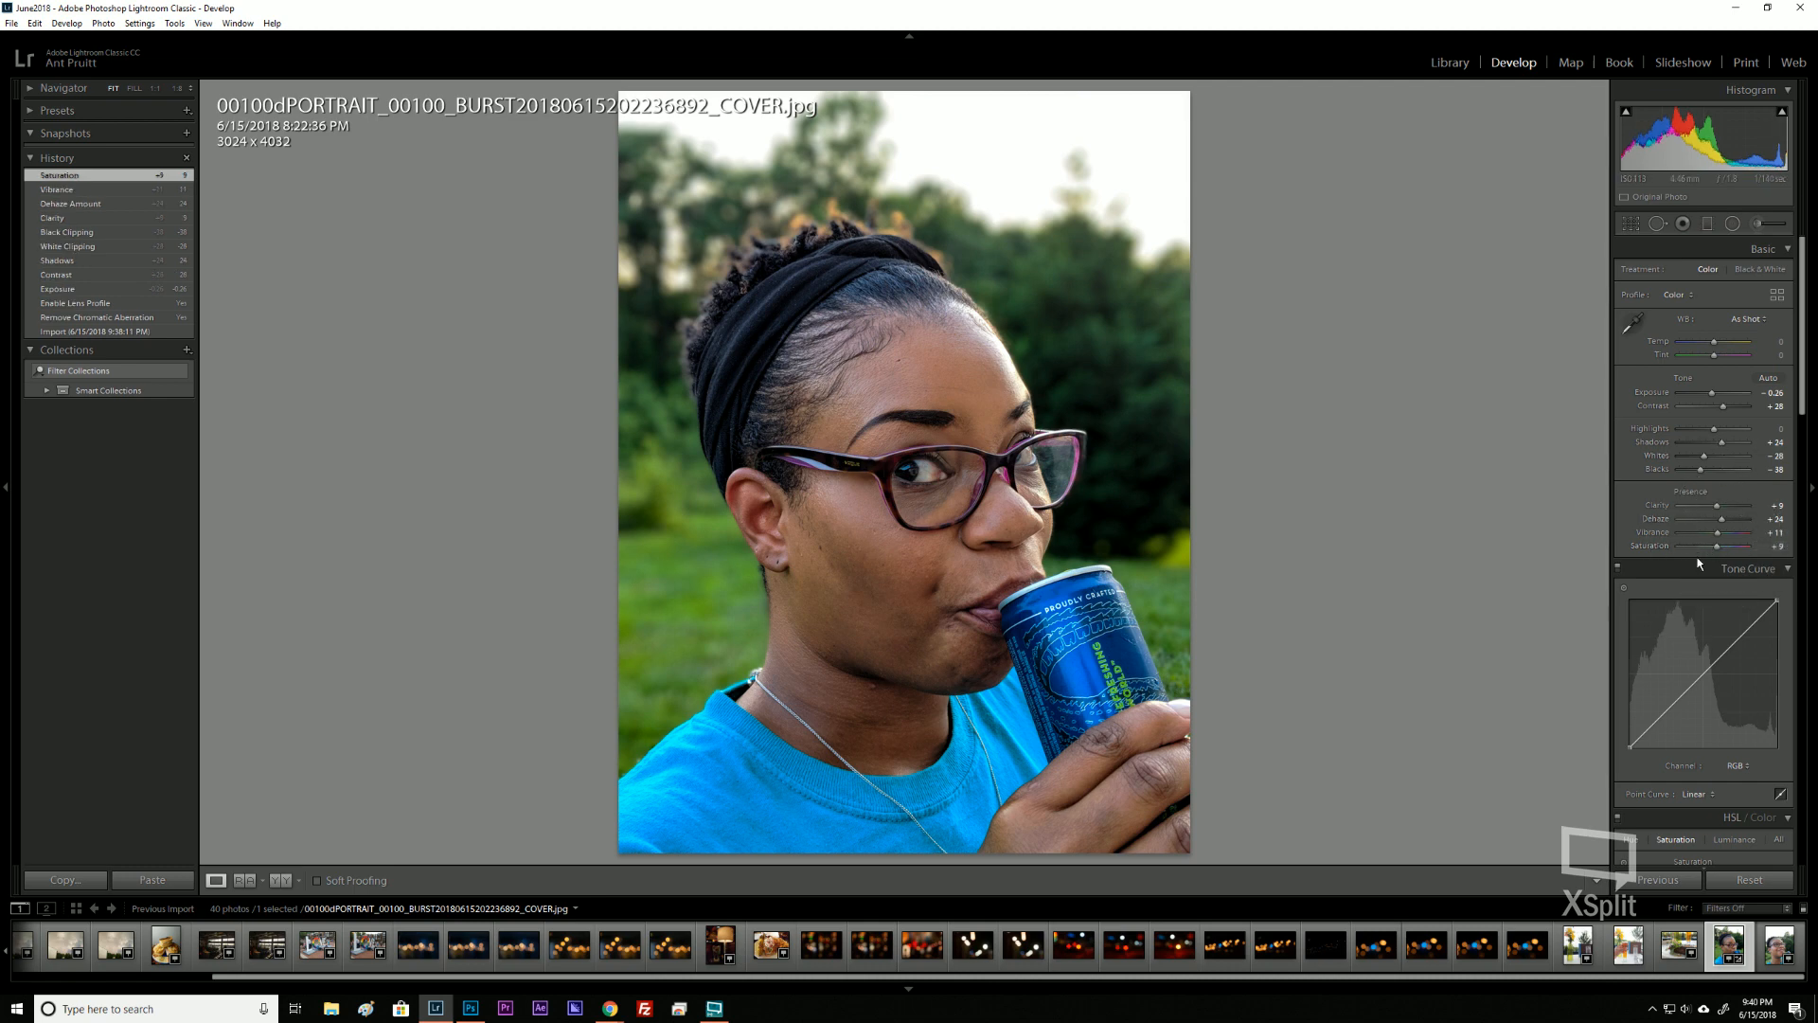
Set the portrait's Sharpening Amount to 14 and its Luminance noise reduction to 12.
scroll(1648, 600, "down", 8)
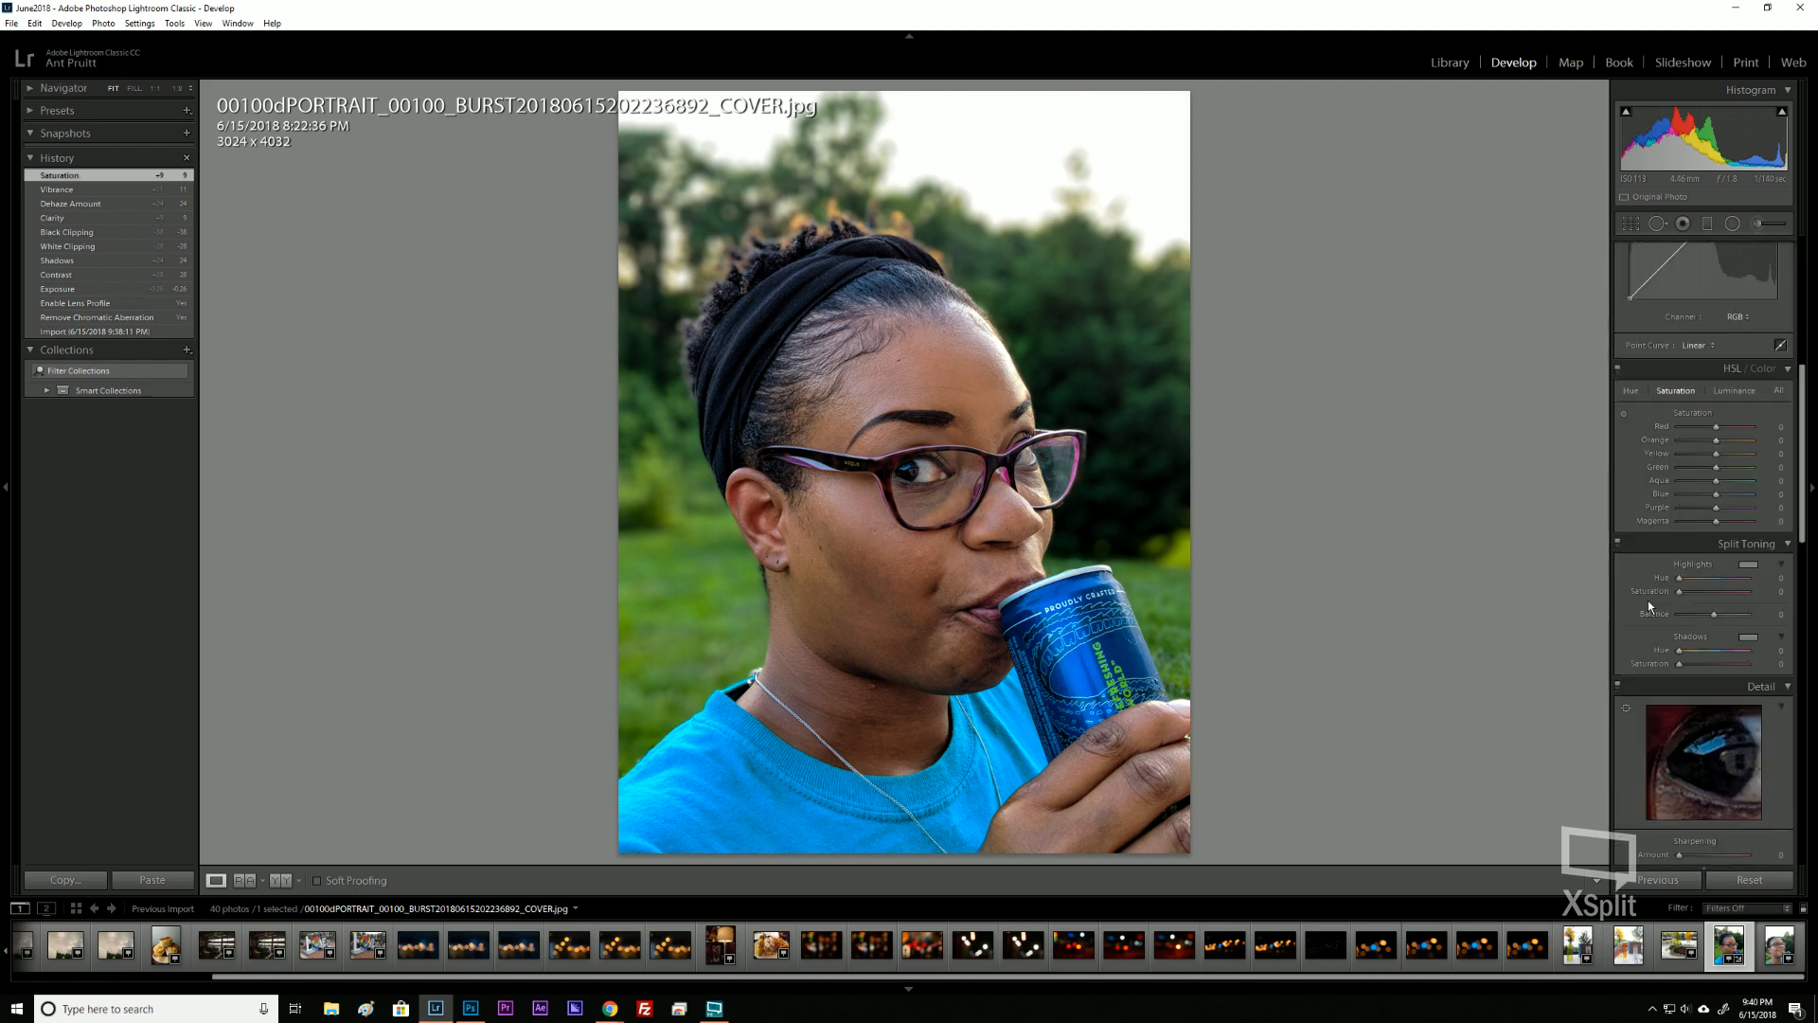
scroll(1648, 600, "down", 4)
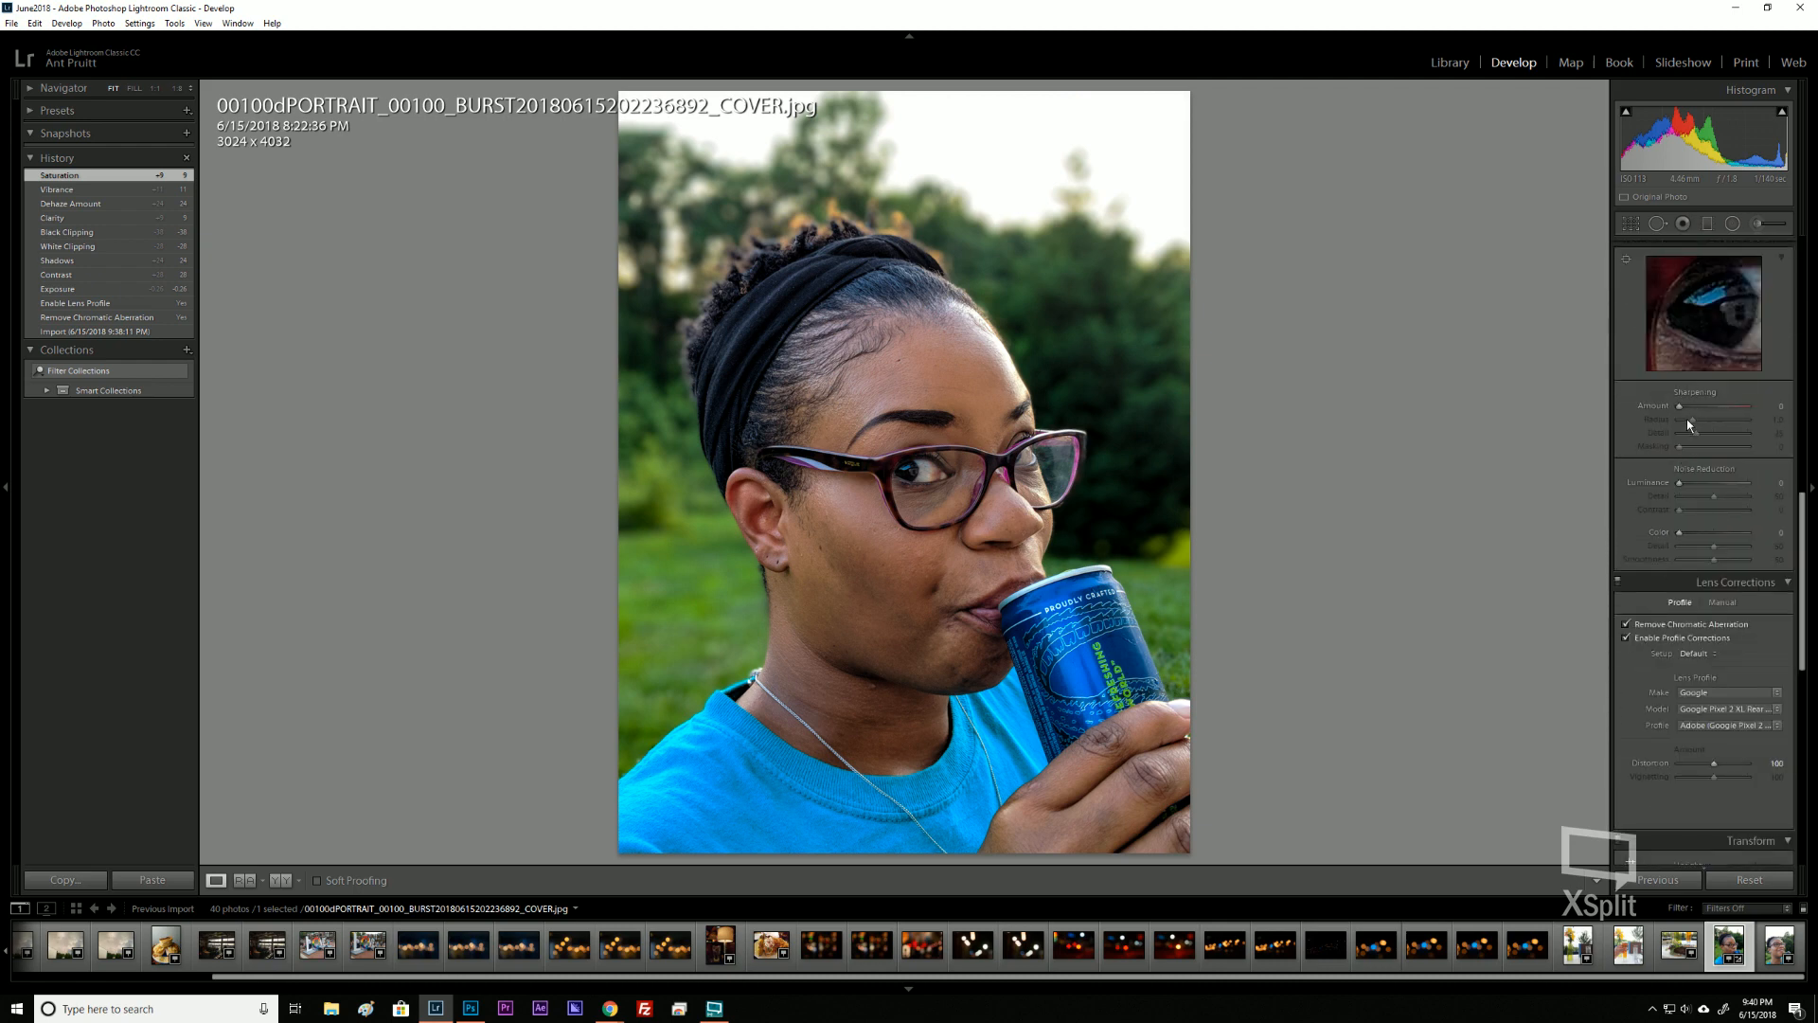
left_click_drag(1679, 406, 1686, 406)
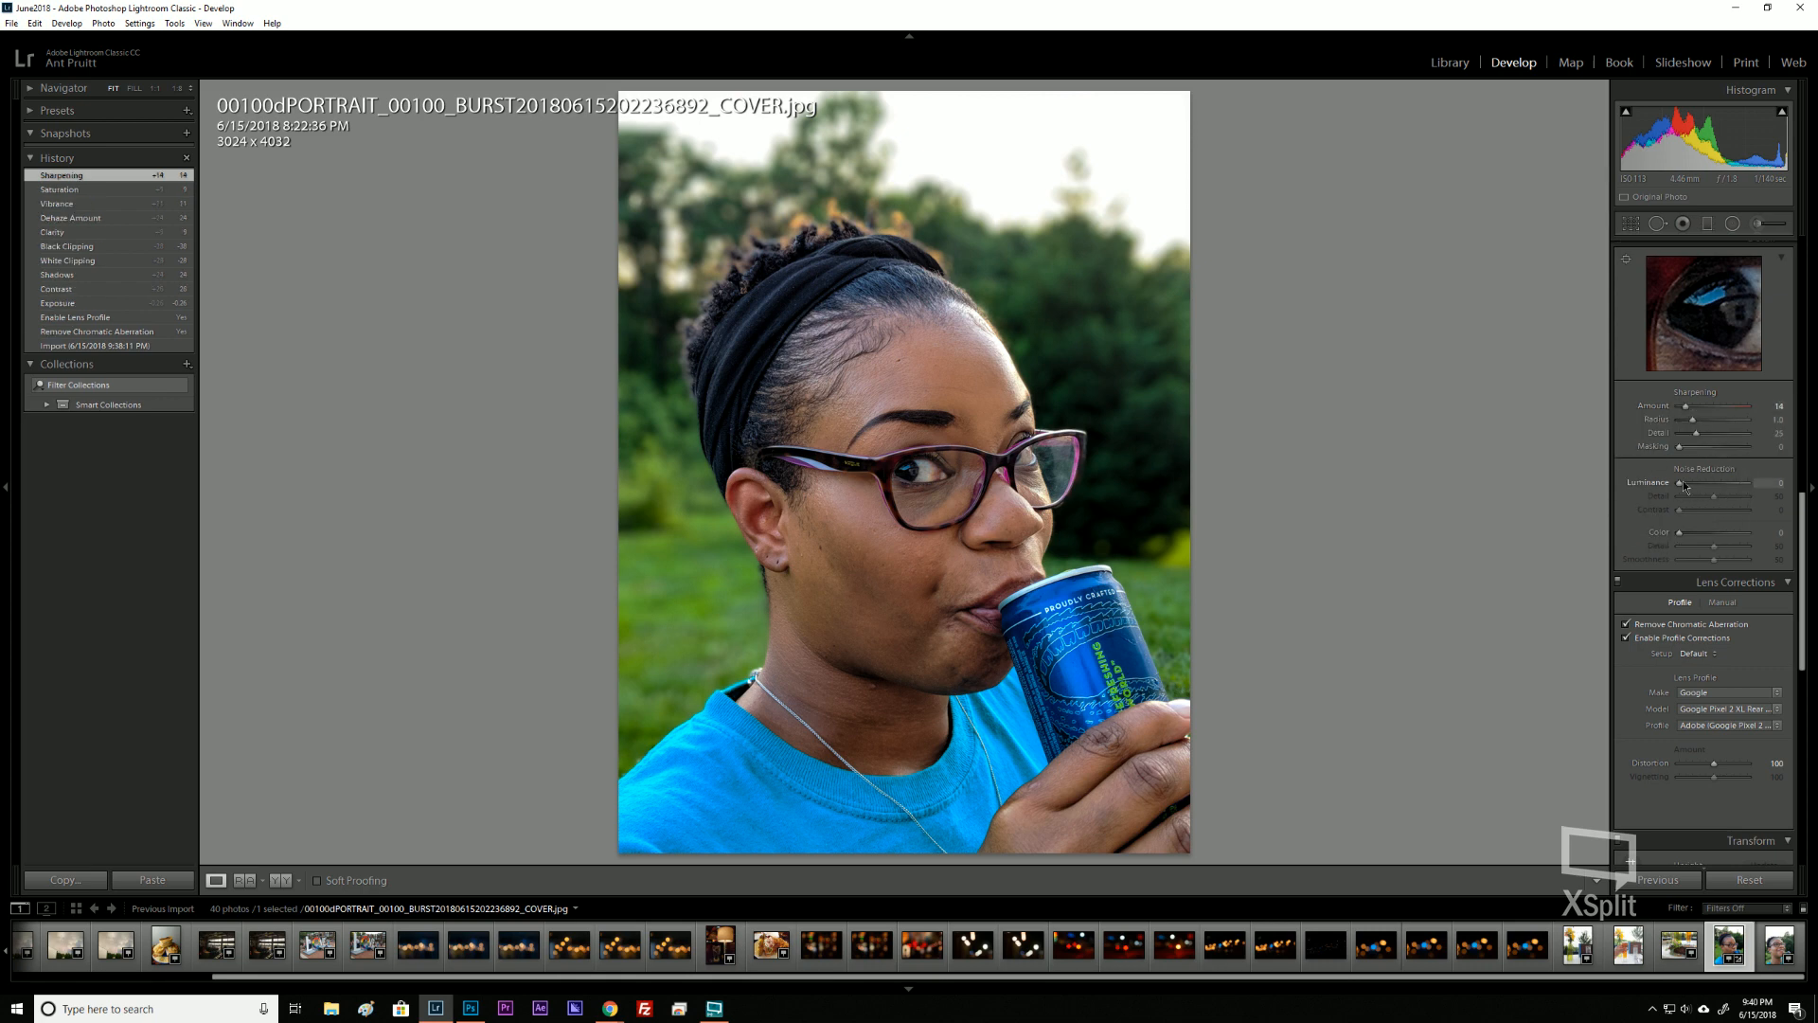
left_click_drag(1685, 486, 1689, 486)
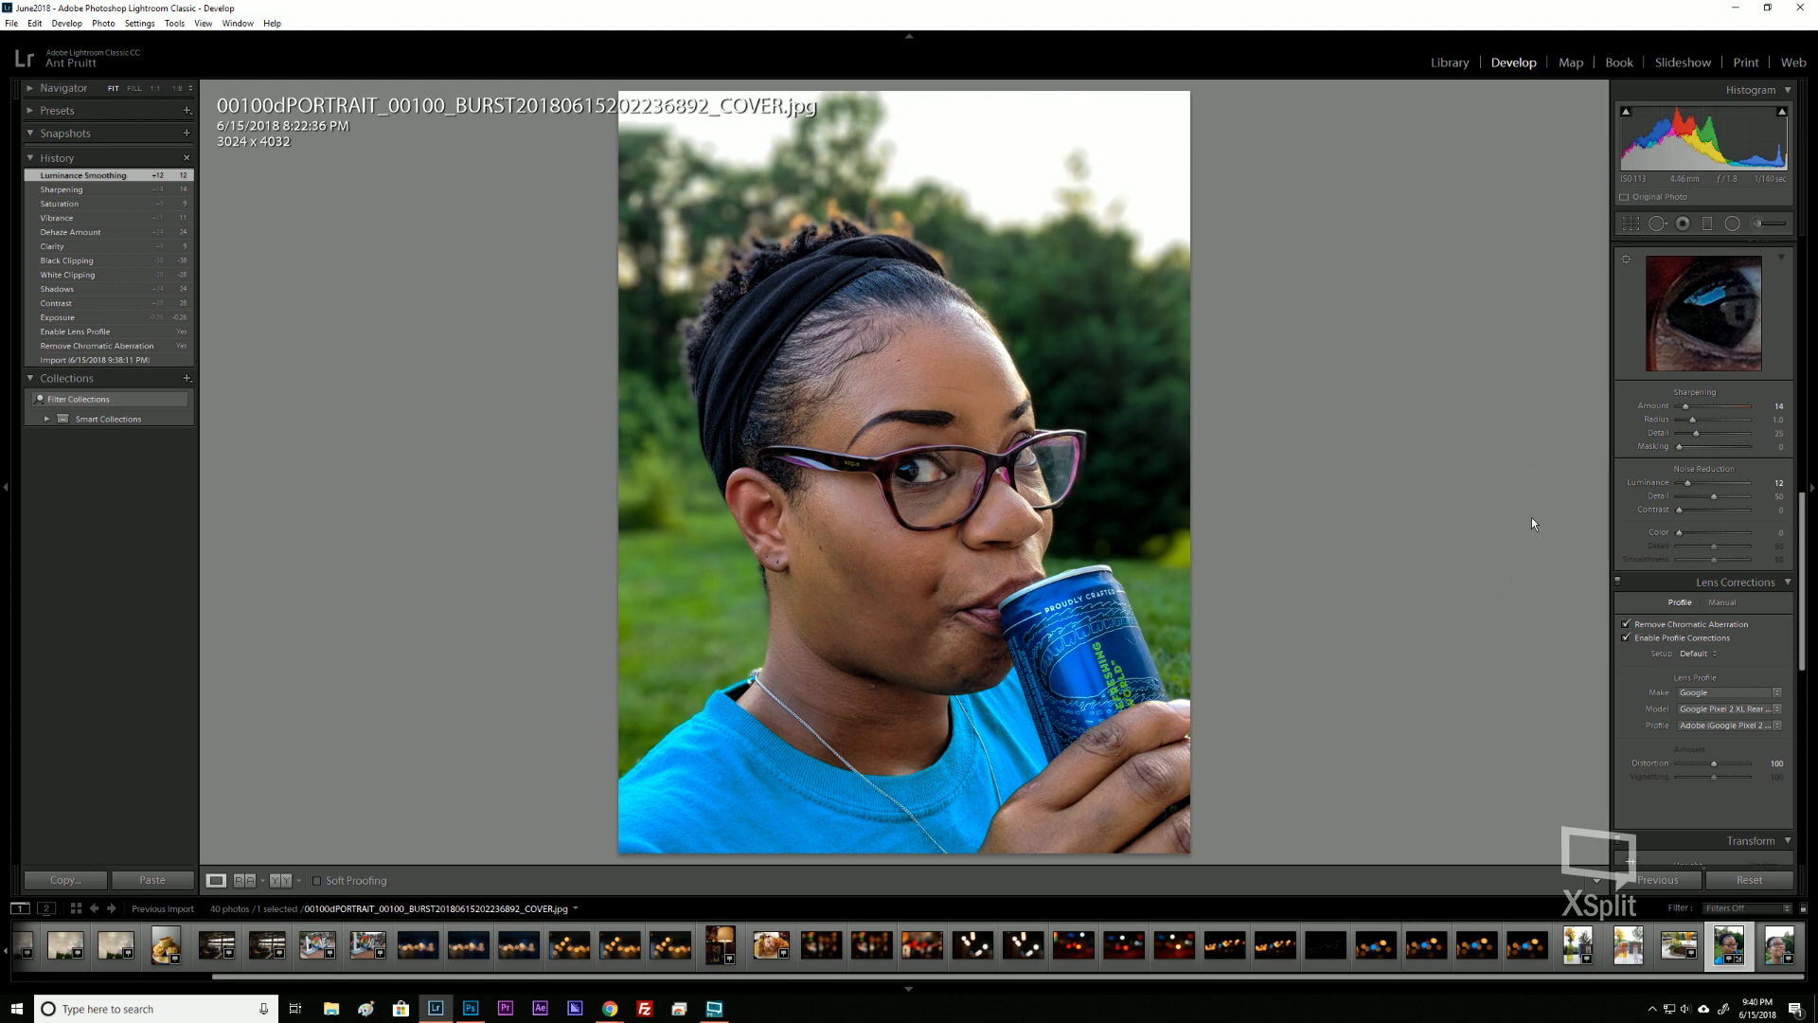
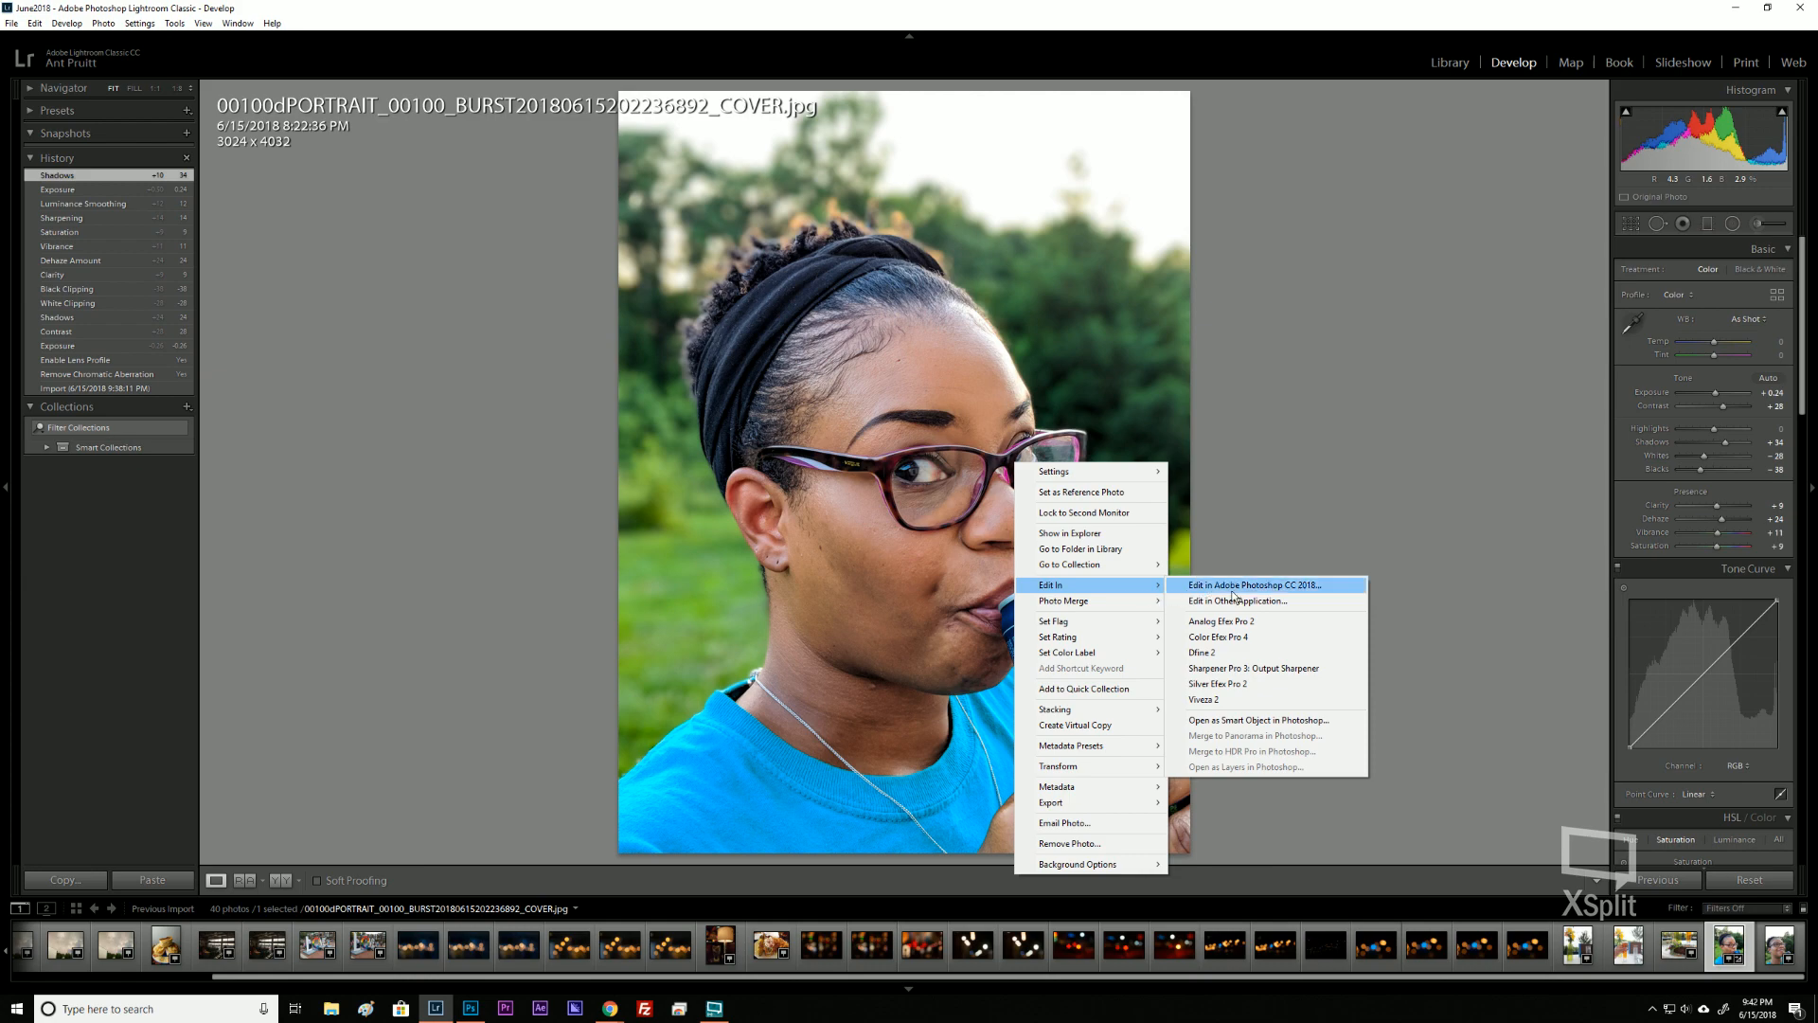
Open the portrait in Adobe Photoshop CC 2018 for editing and unlock its Background layer.
left_click(1239, 588)
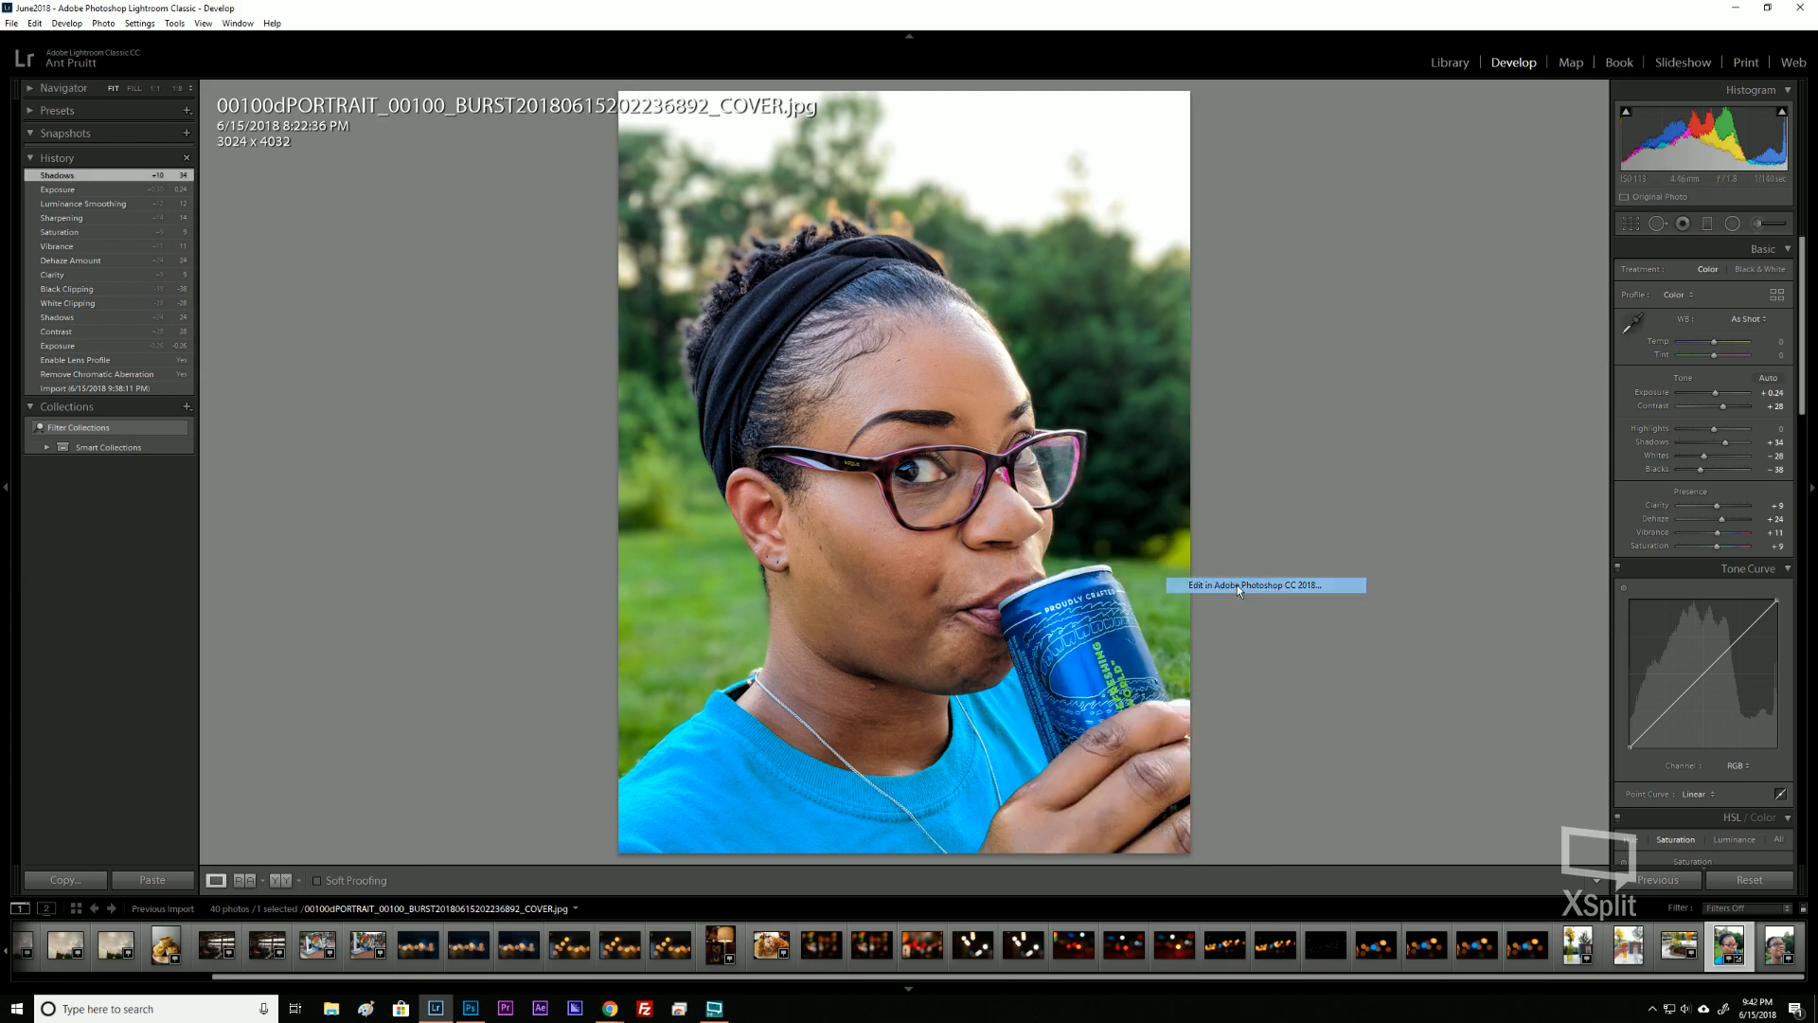
left_click(965, 595)
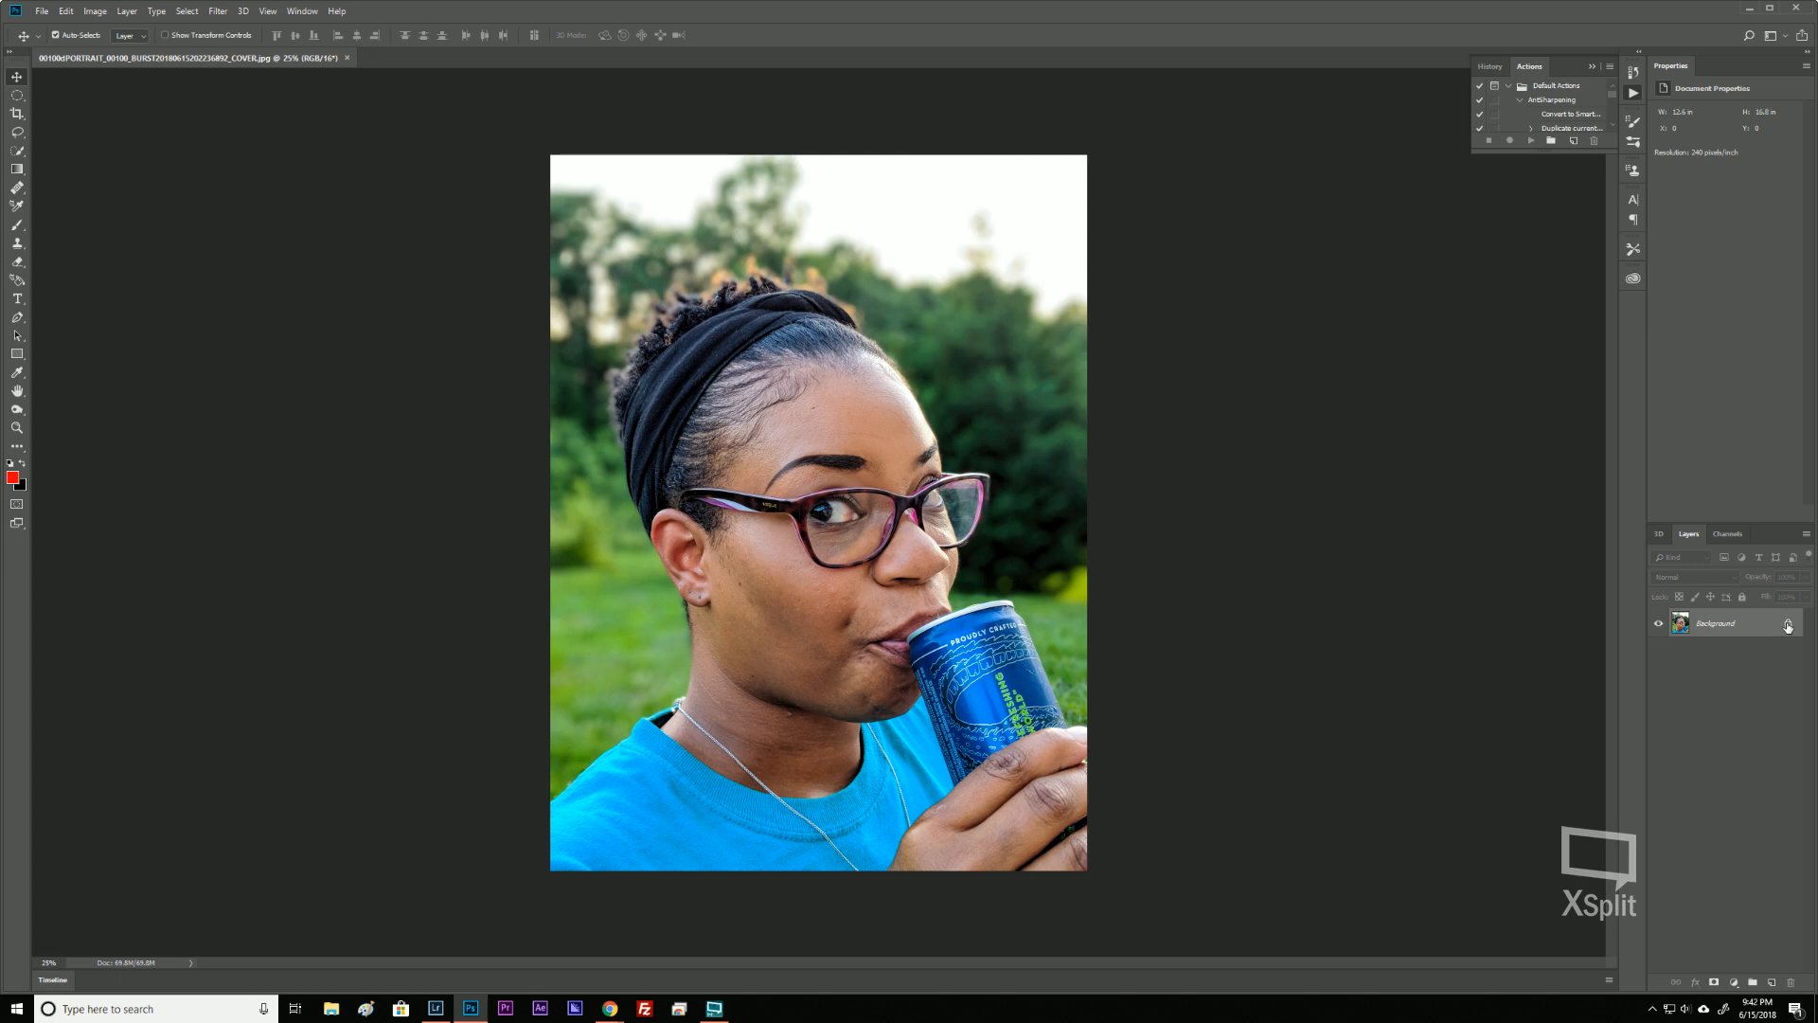
key("ctrl")
key("ctrl")
left_click(1788, 626)
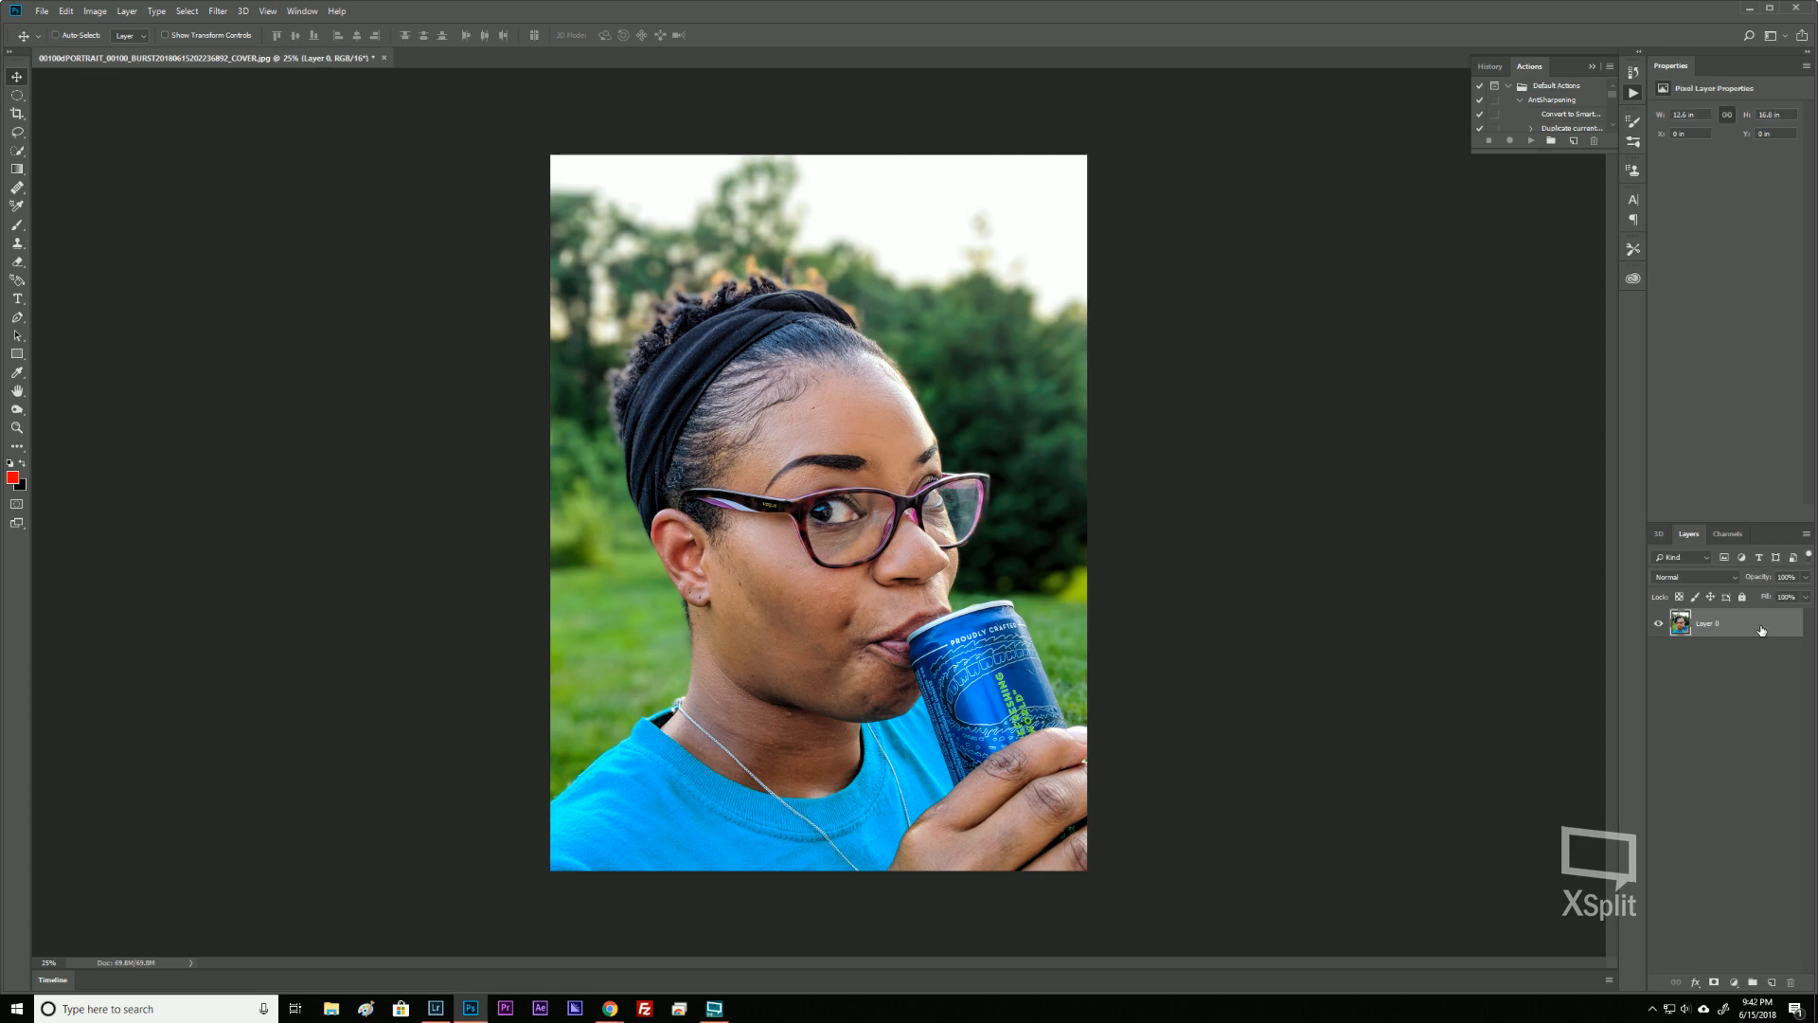
Duplicate Layer 0 and run the AntSharpening action on the copy.
key("ctrl")
left_click_drag(1761, 630, 1776, 979)
key("ctrl")
left_click(1737, 656)
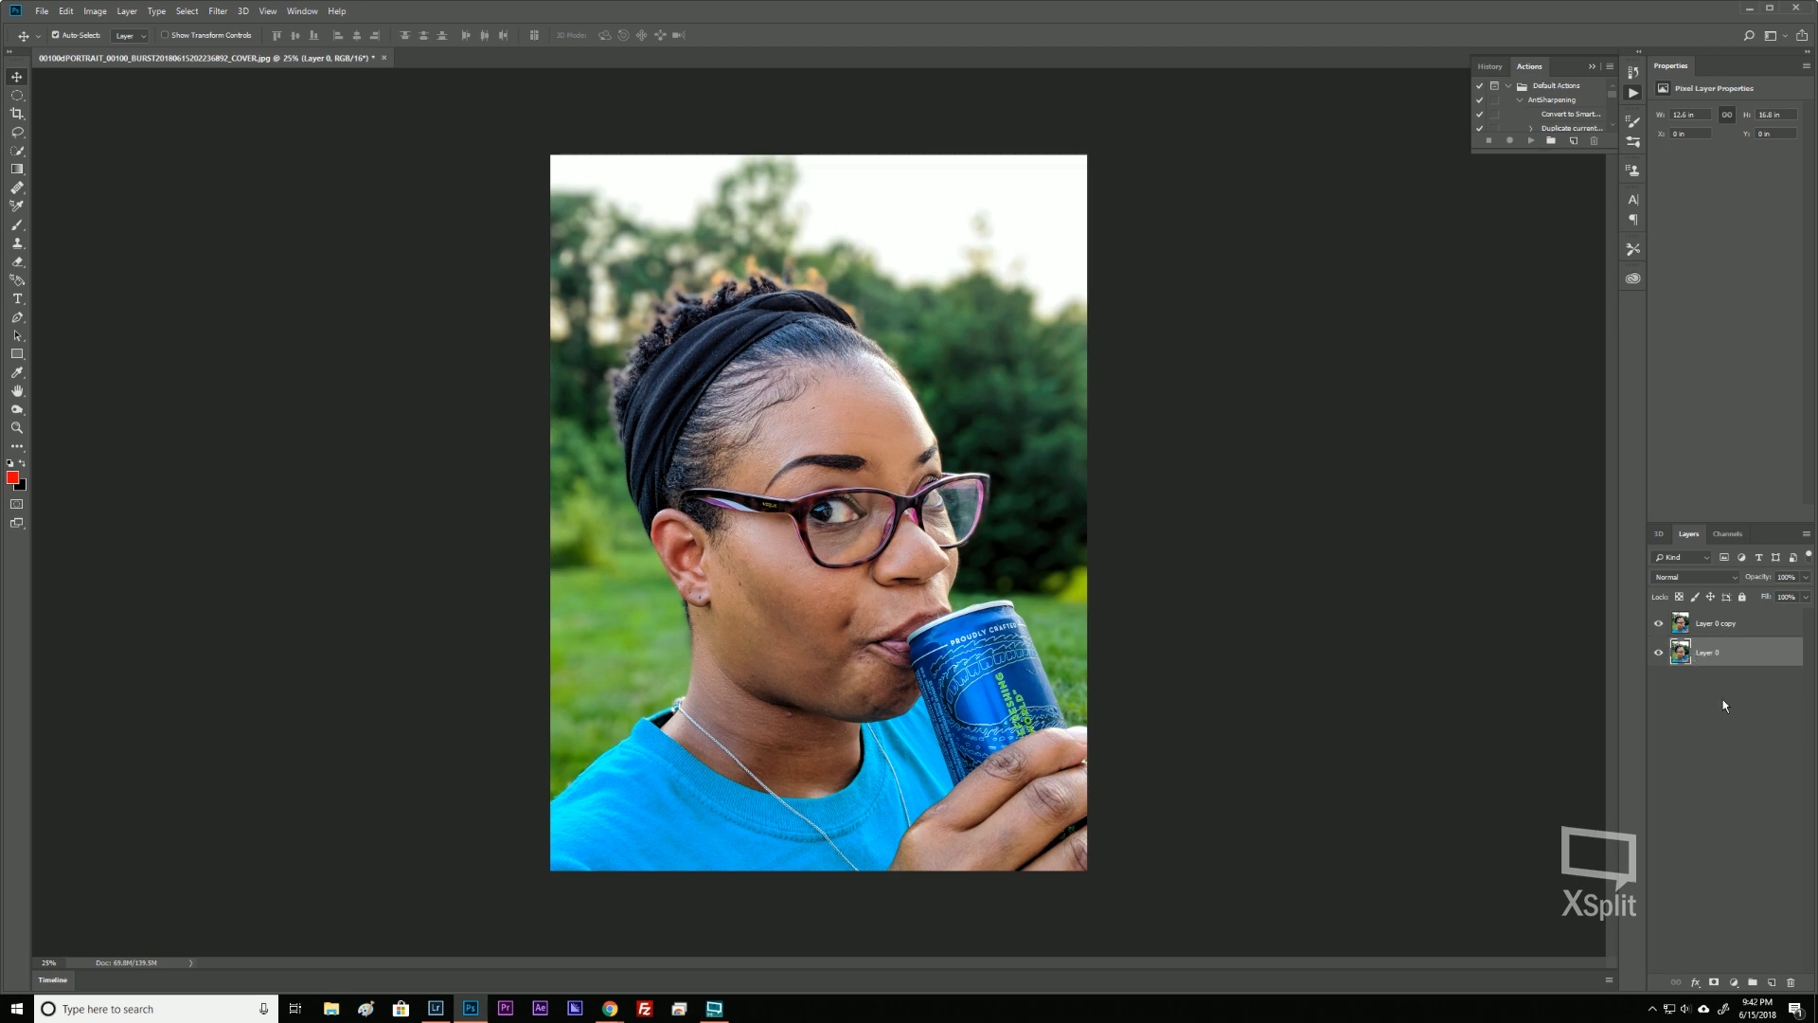
left_click(1749, 625)
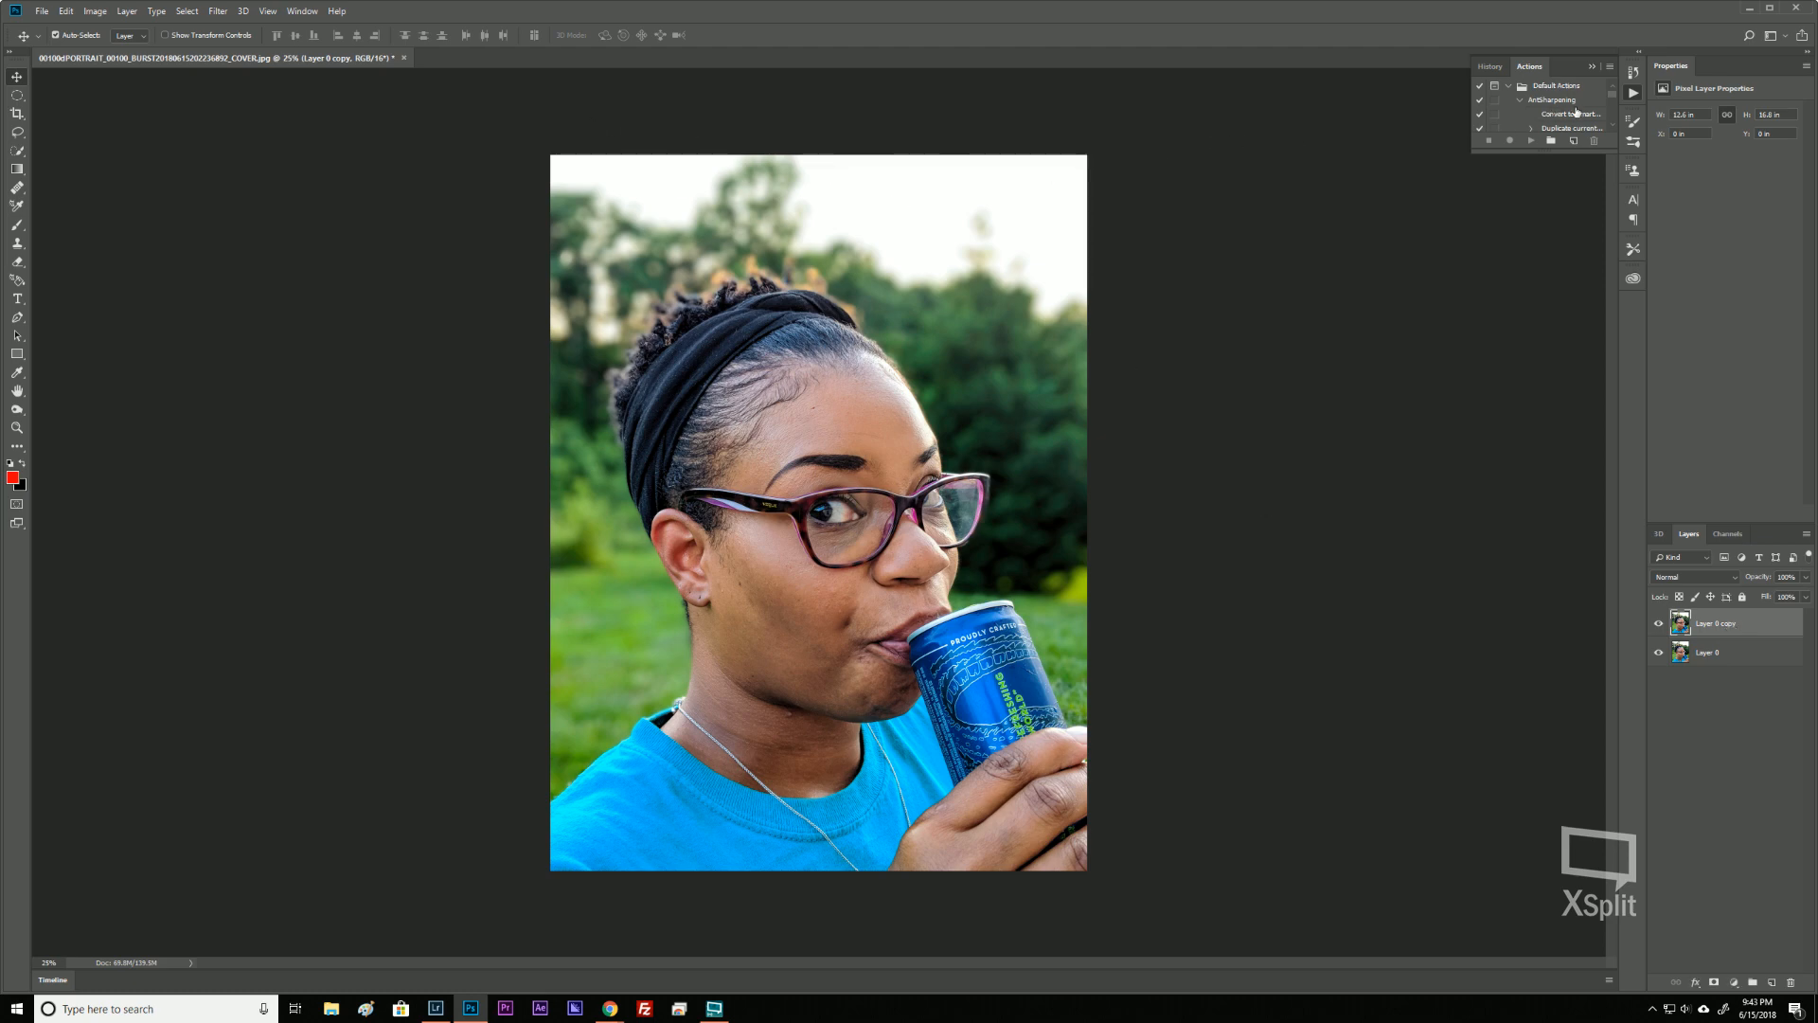
left_click(1554, 101)
left_click(1533, 141)
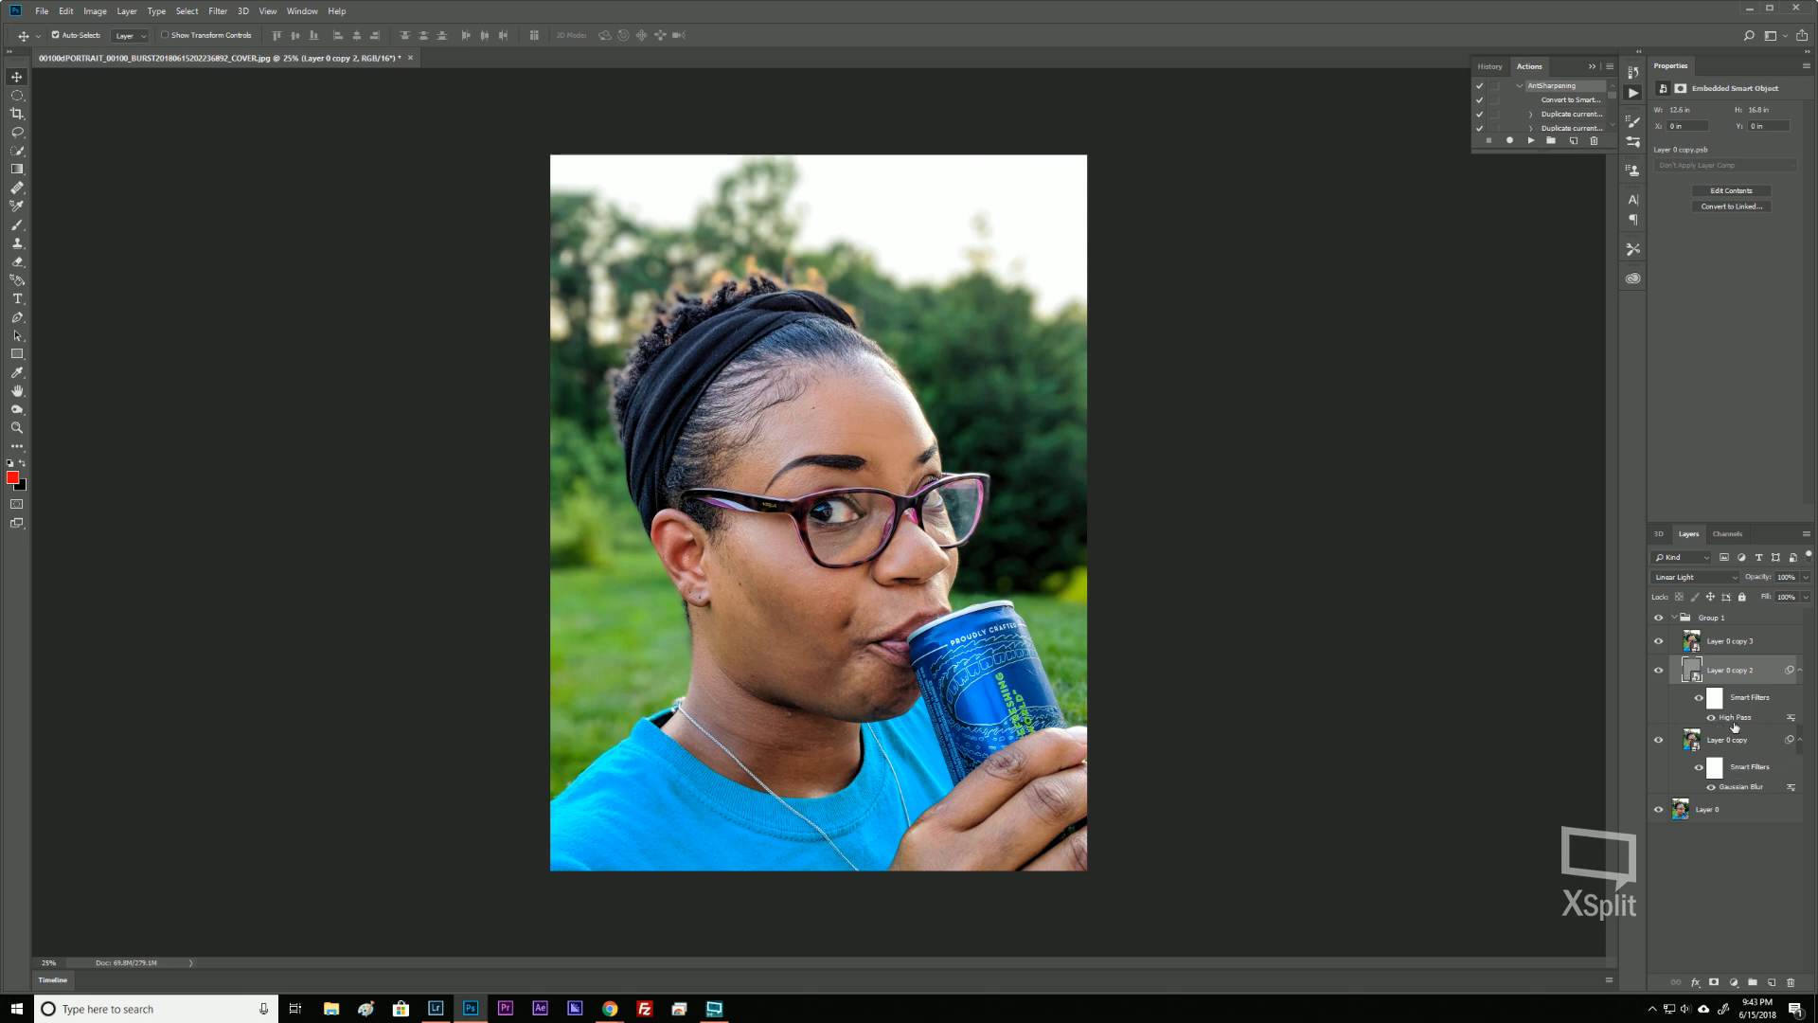
double_click(1735, 720)
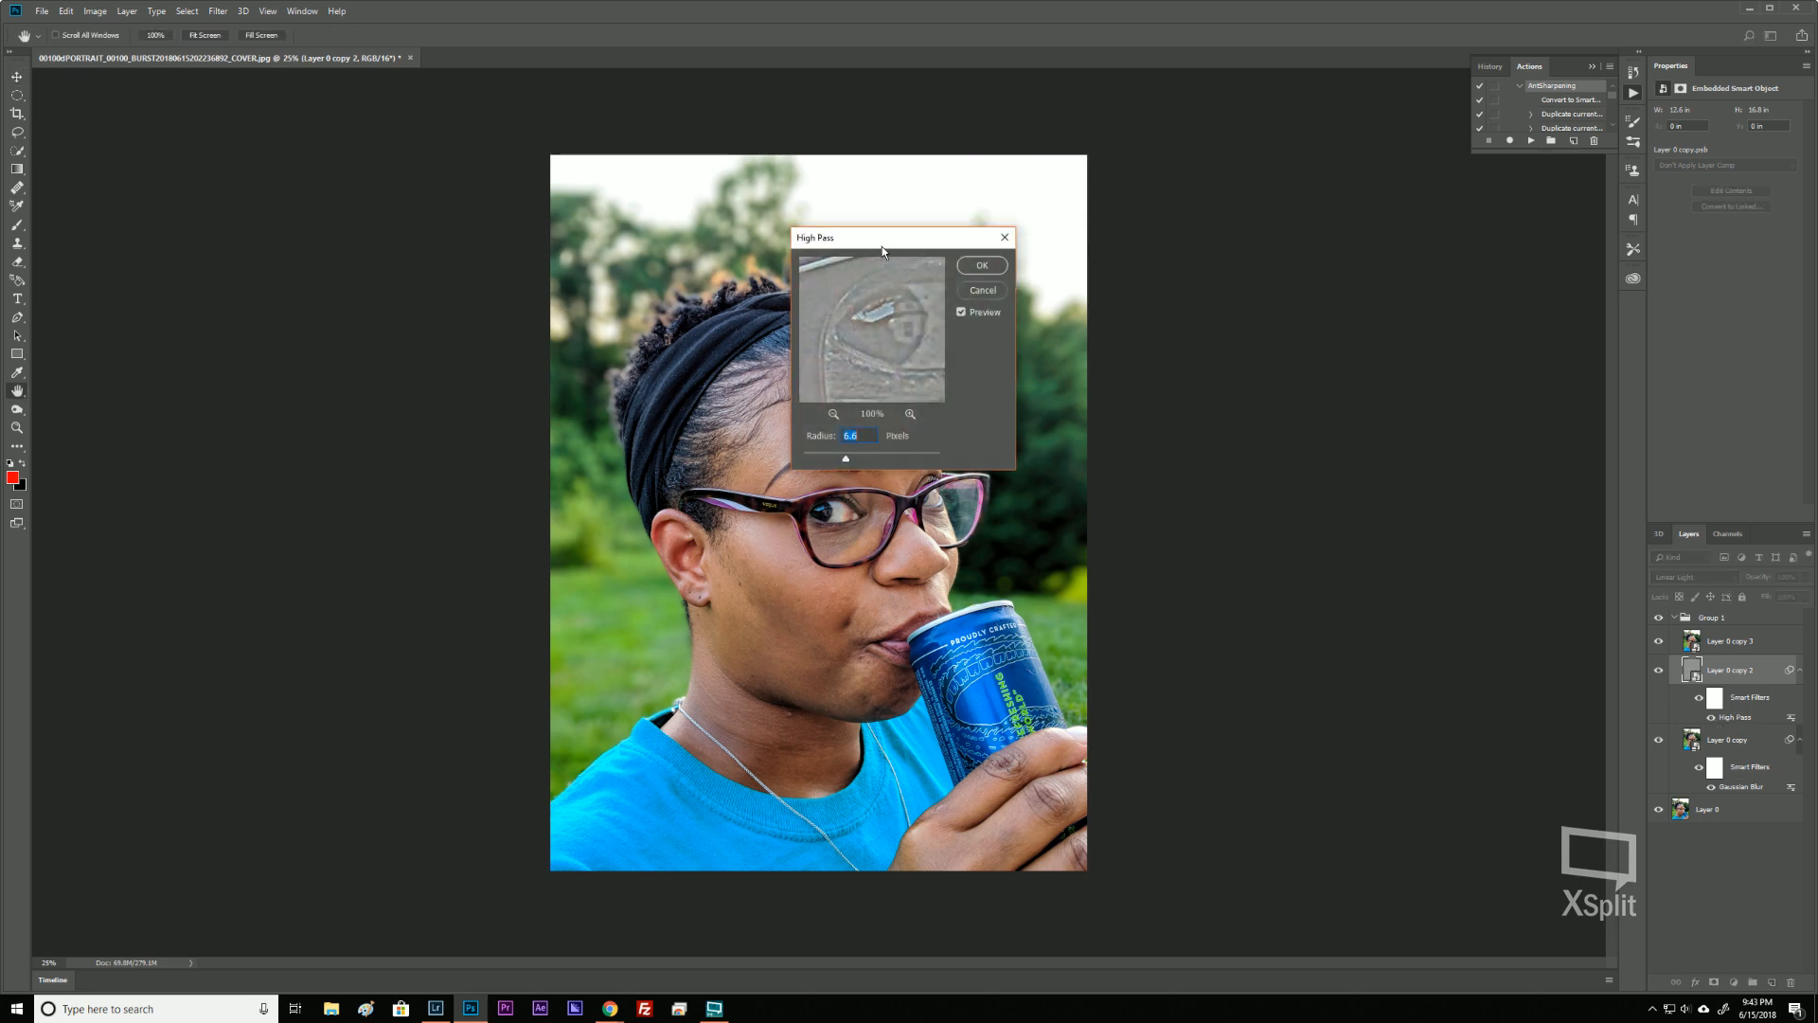
left_click_drag(883, 247, 1222, 221)
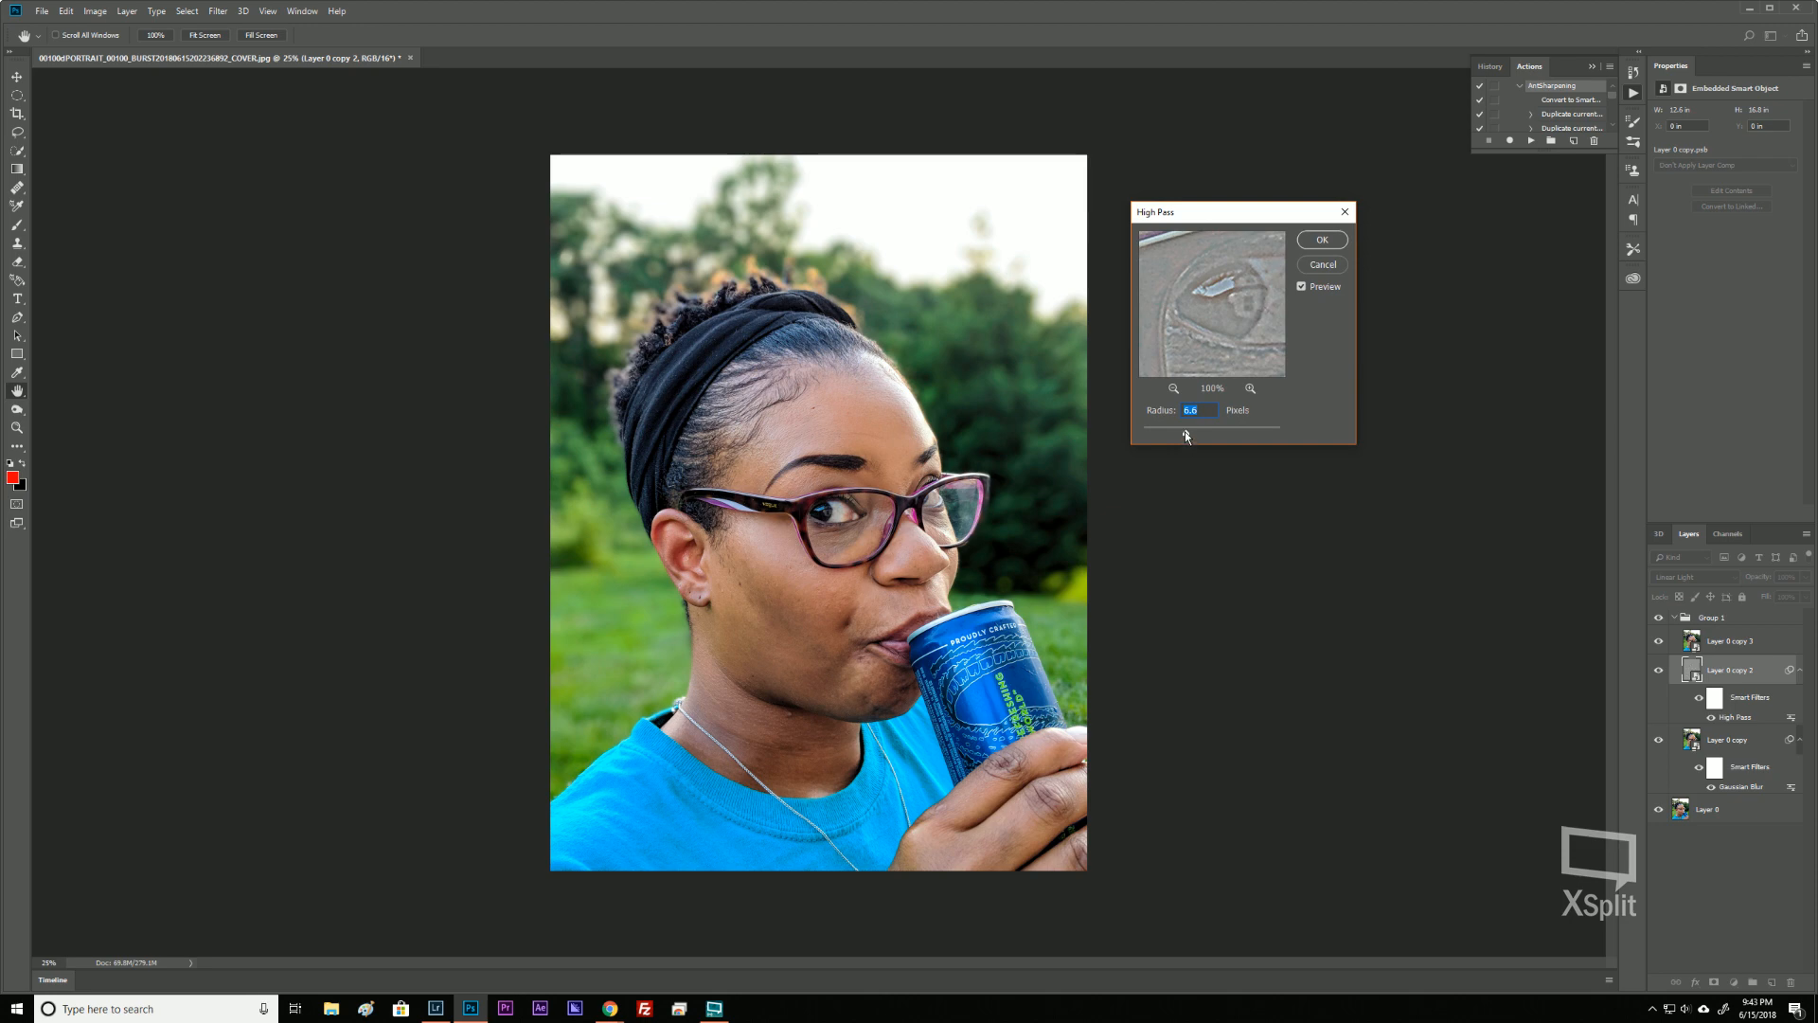
left_click_drag(1184, 433, 1145, 434)
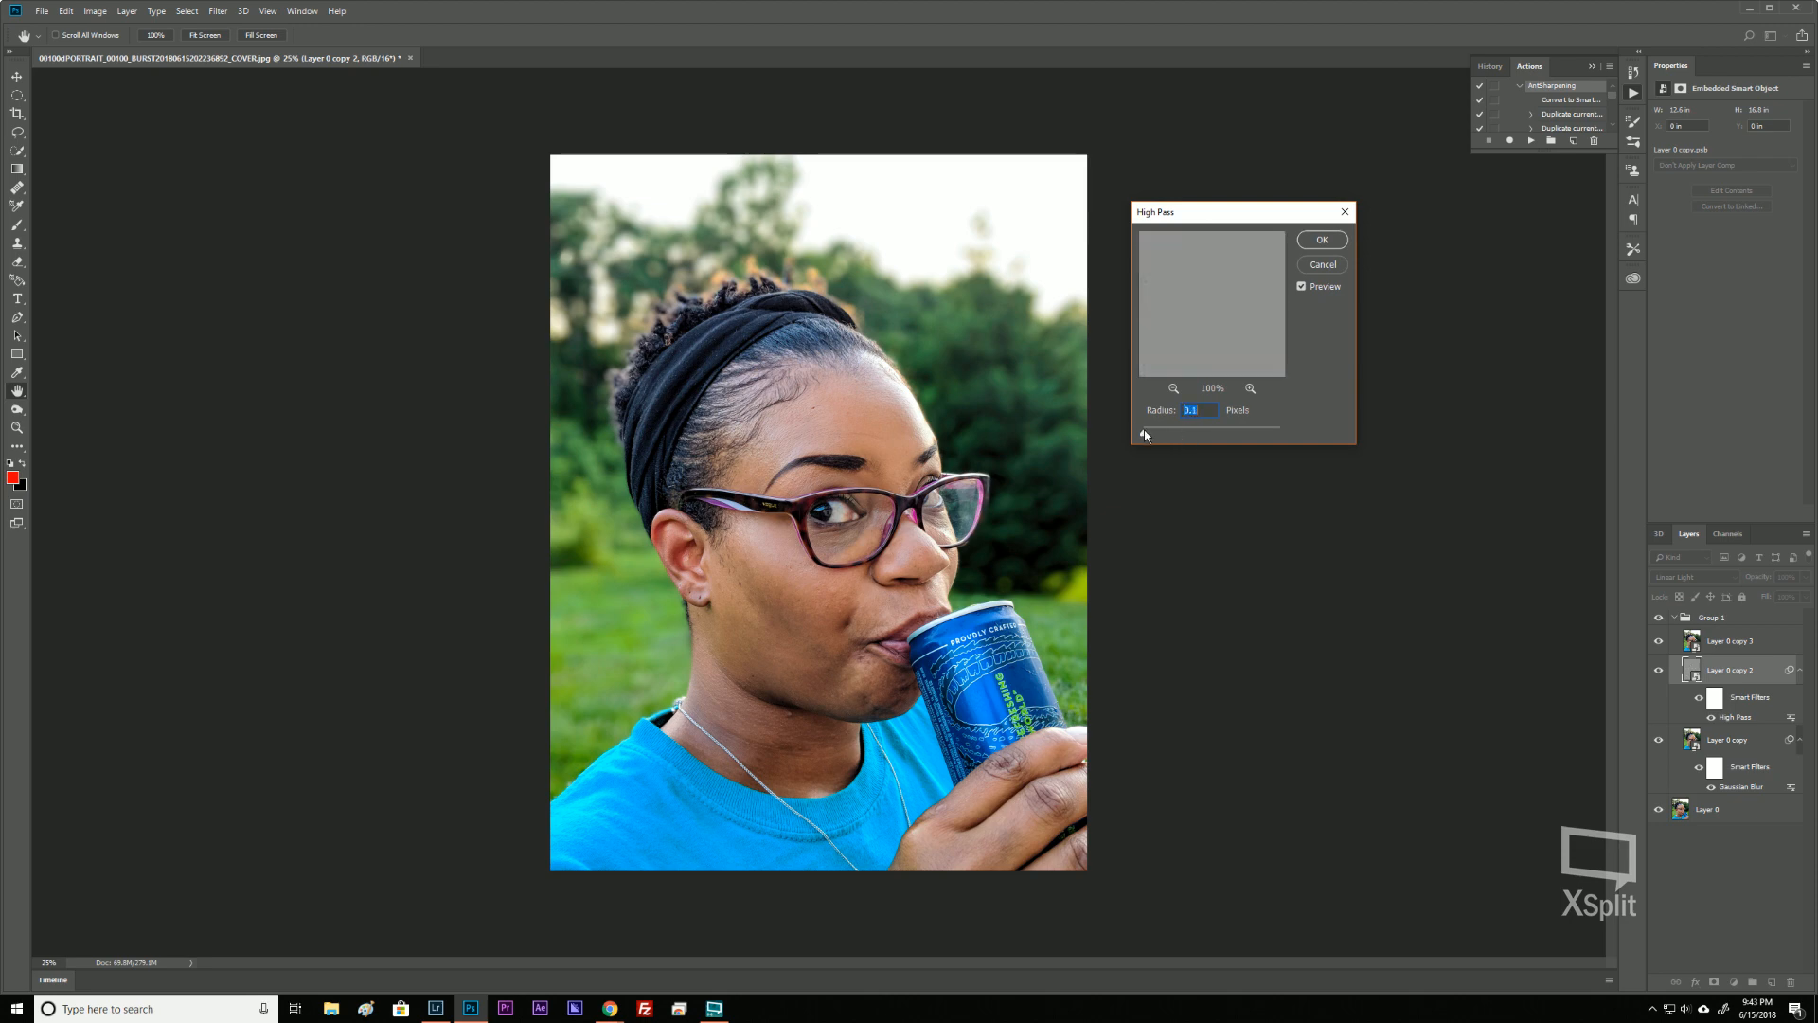
left_click(1323, 265)
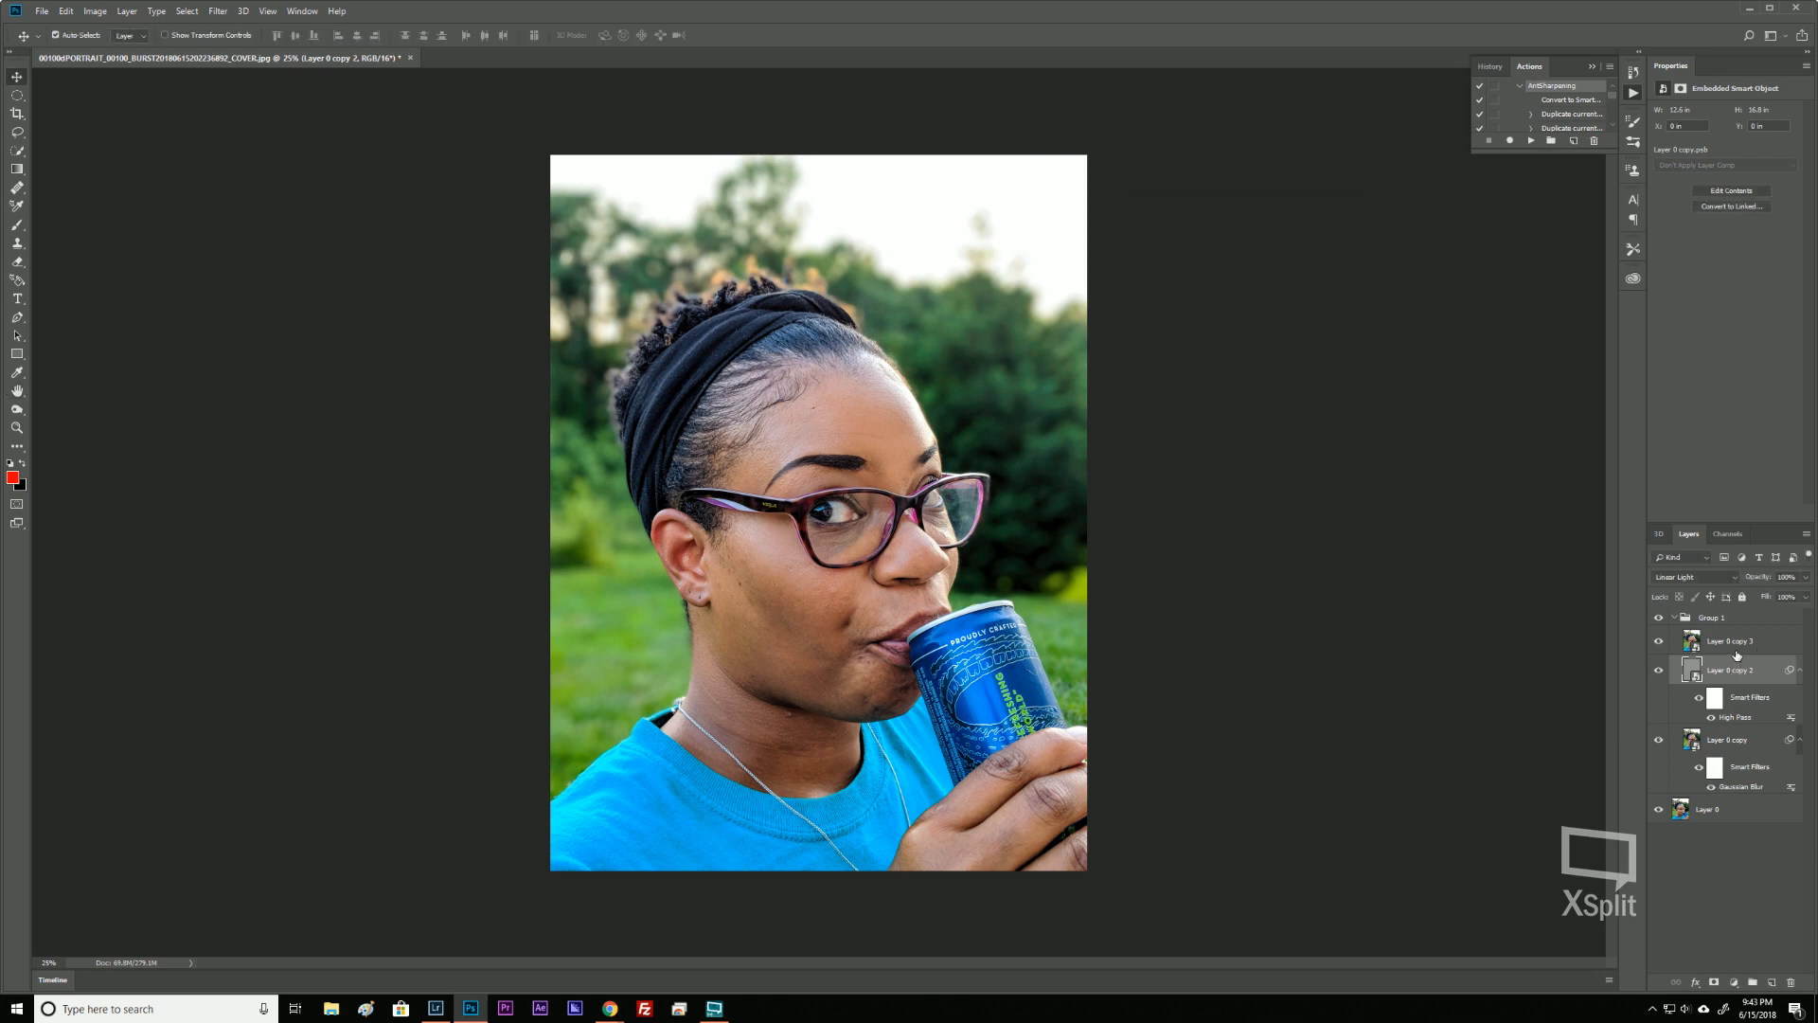
Move the unfiltered Layer 0 copy 3 to the bottom of Group 1 and slightly lower the High Pass filter's radius.
left_click(1734, 647)
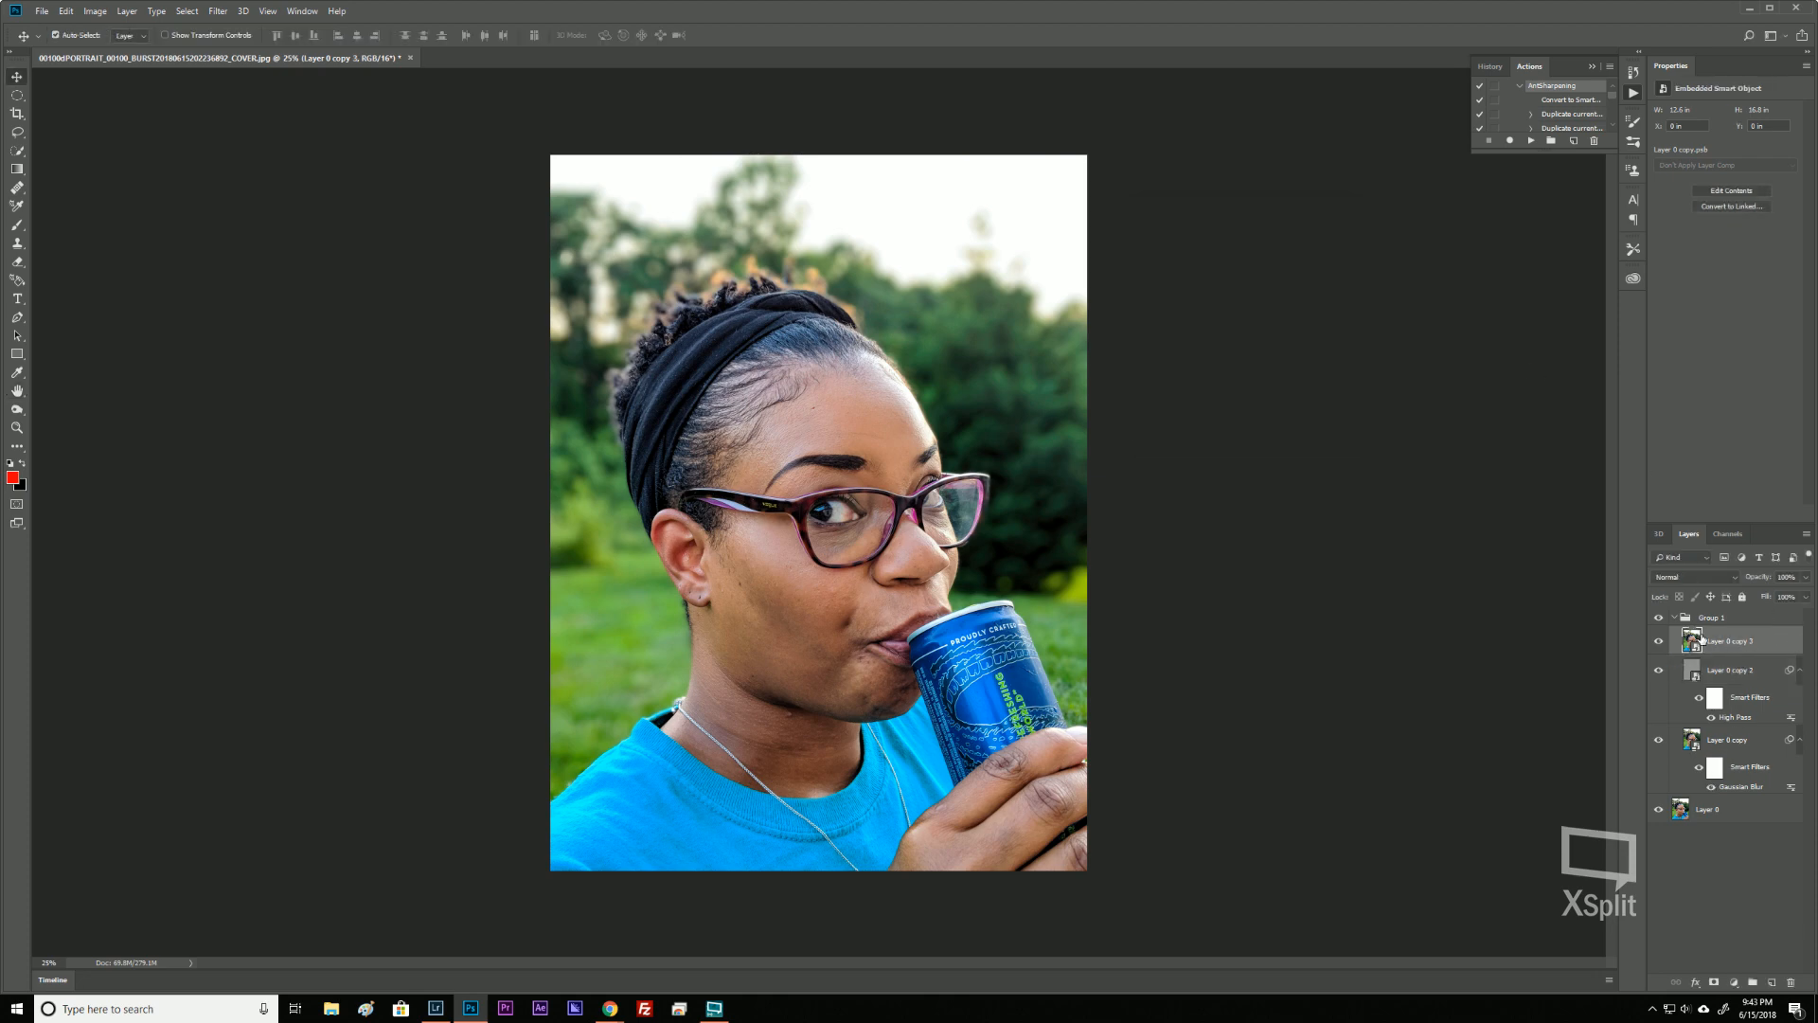
left_click_drag(1733, 650, 1729, 795)
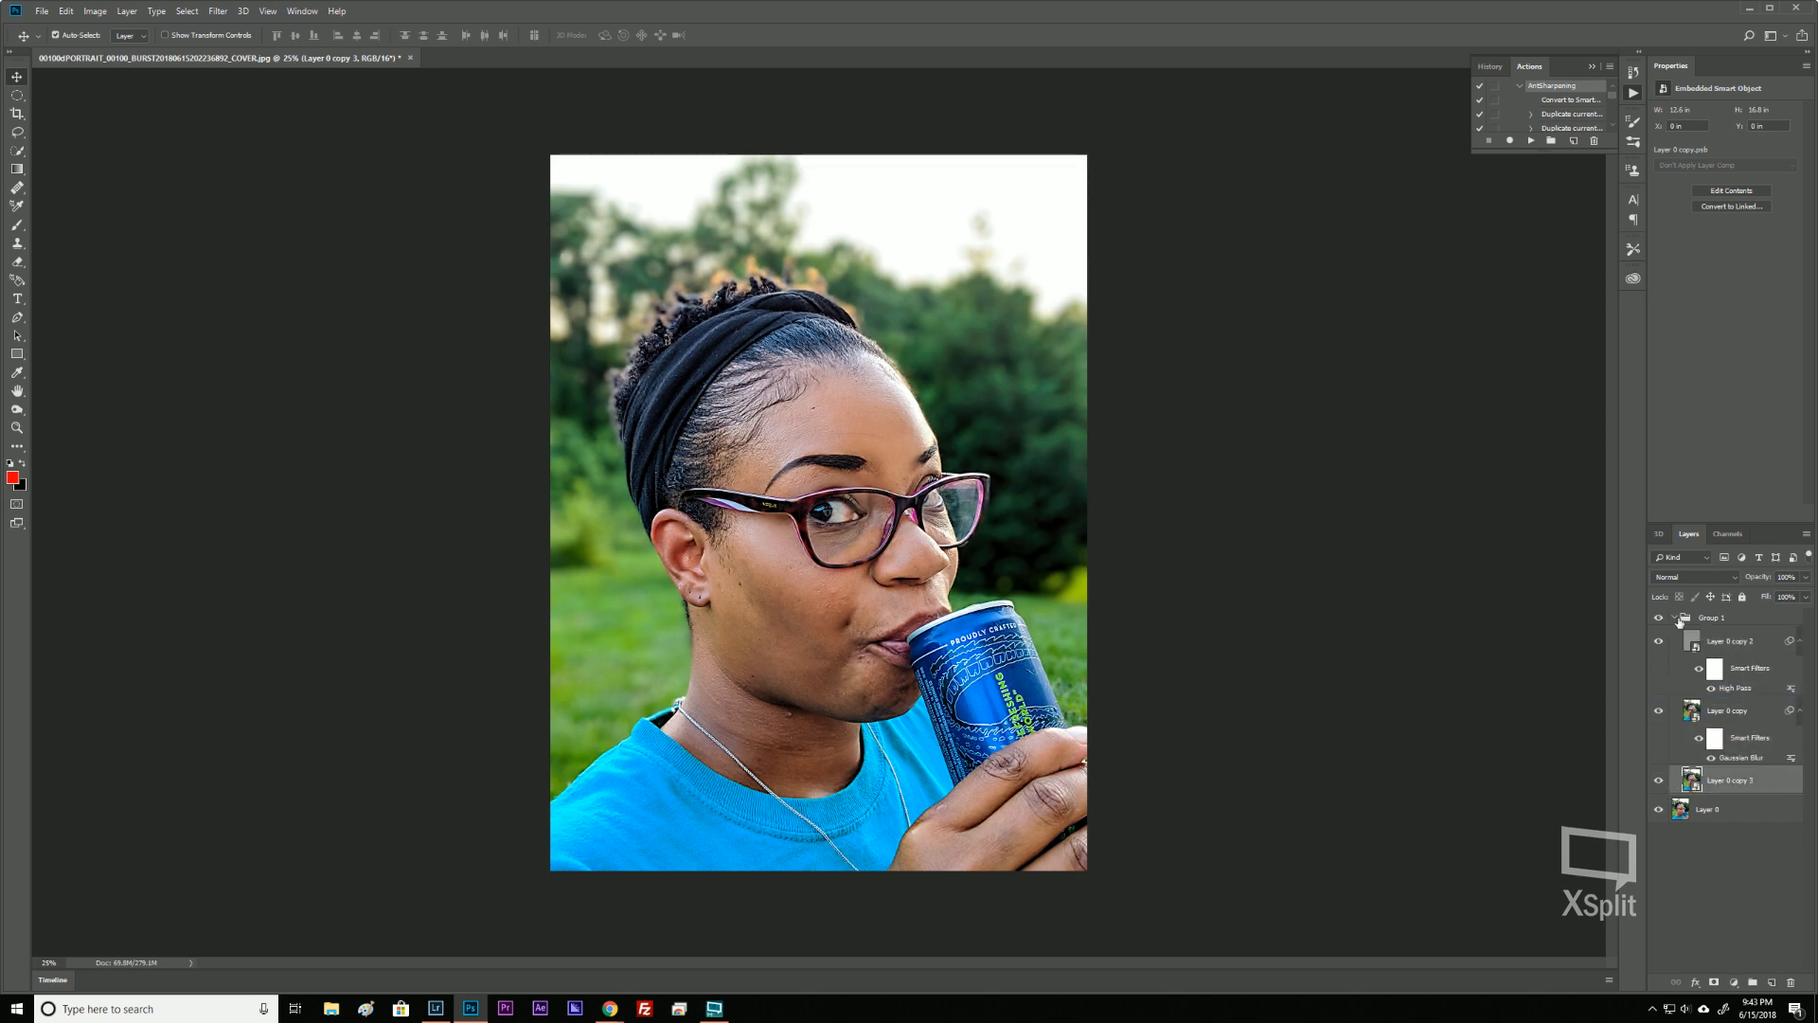
left_click(1737, 645)
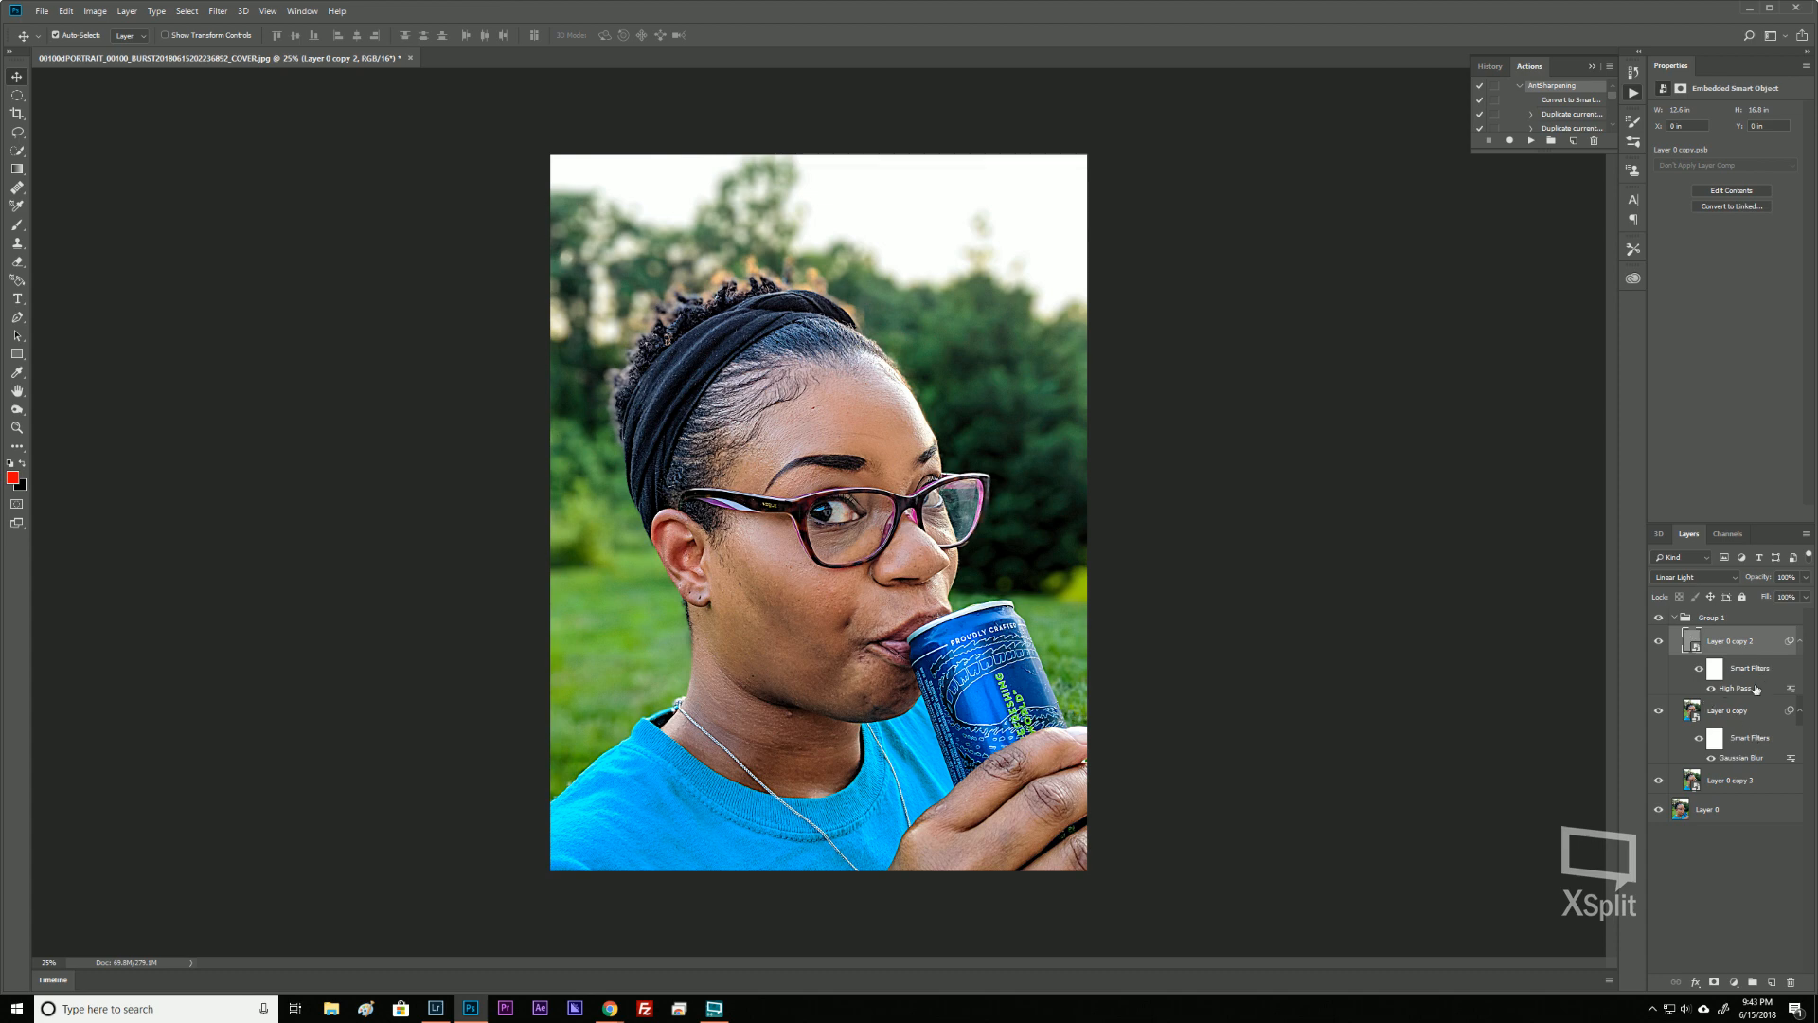
double_click(1736, 689)
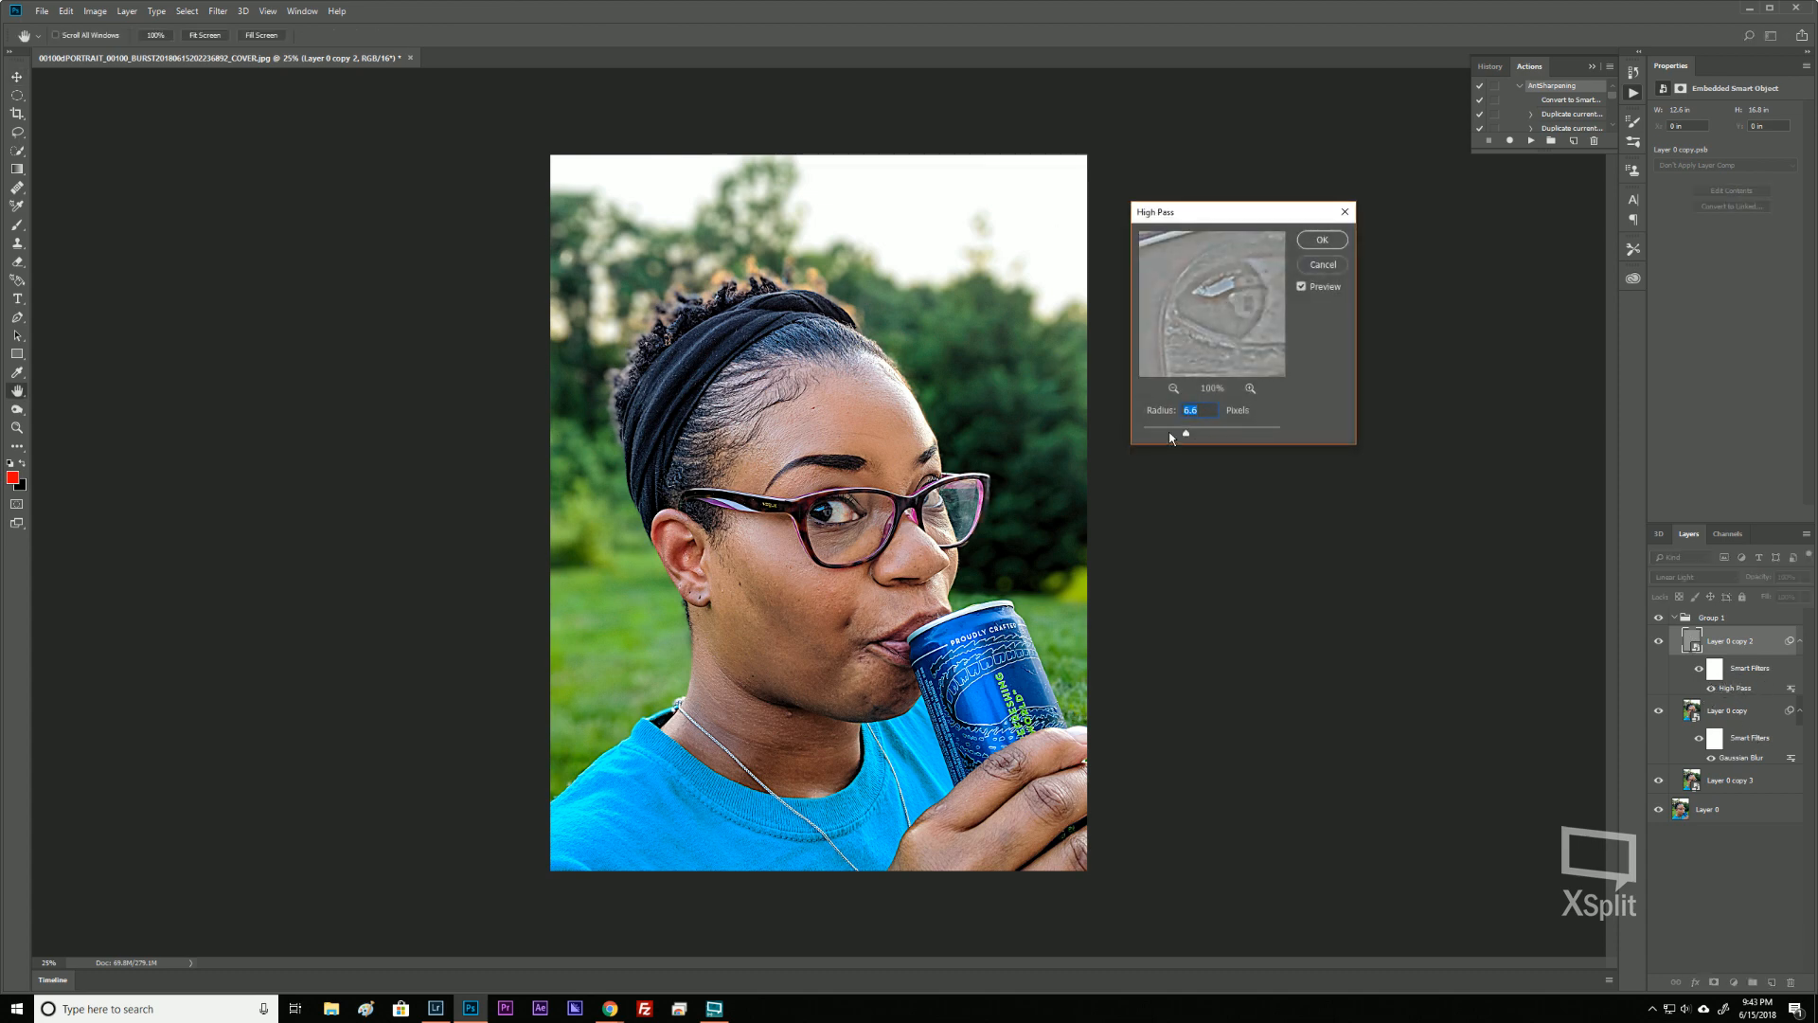
mouse_move(1186, 436)
left_mouse_down()
mouse_move(1136, 447)
mouse_move(1167, 433)
left_mouse_up()
left_click_drag(1182, 434, 1180, 438)
left_click(1322, 240)
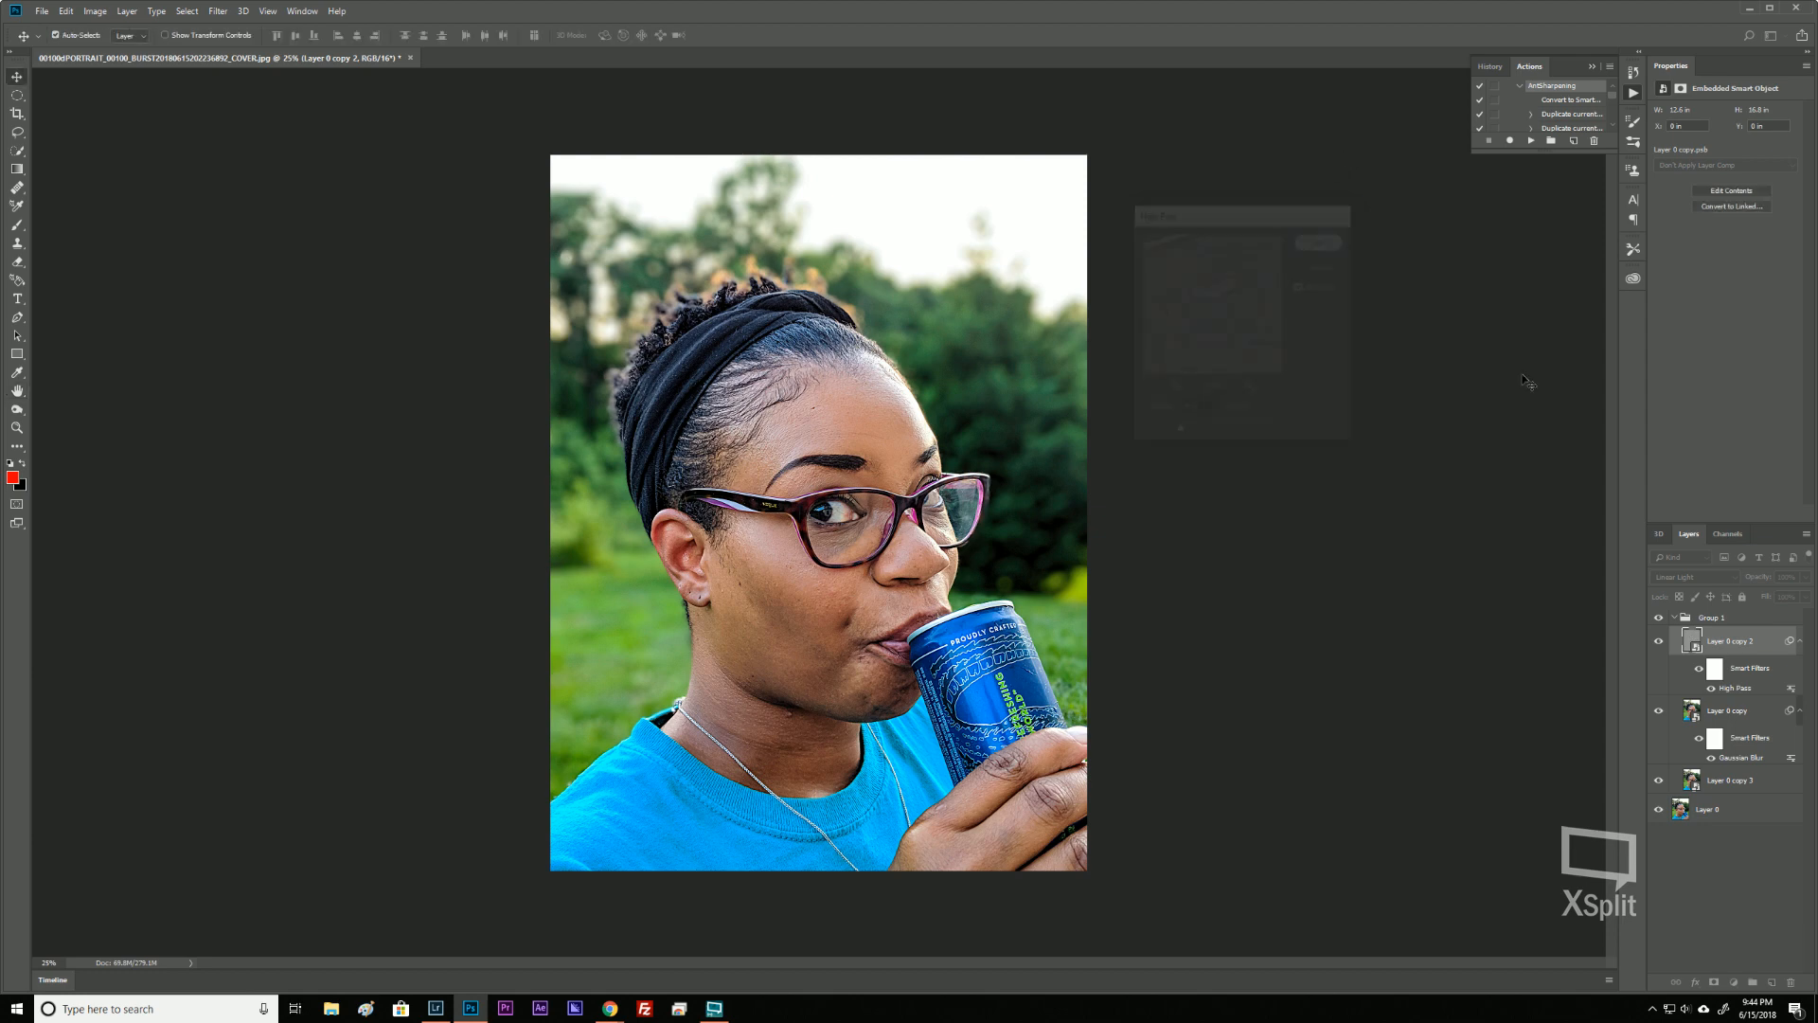
Toggle the visibility of Group 1 to compare the portrait with and without the sharpening.
key("ctrl")
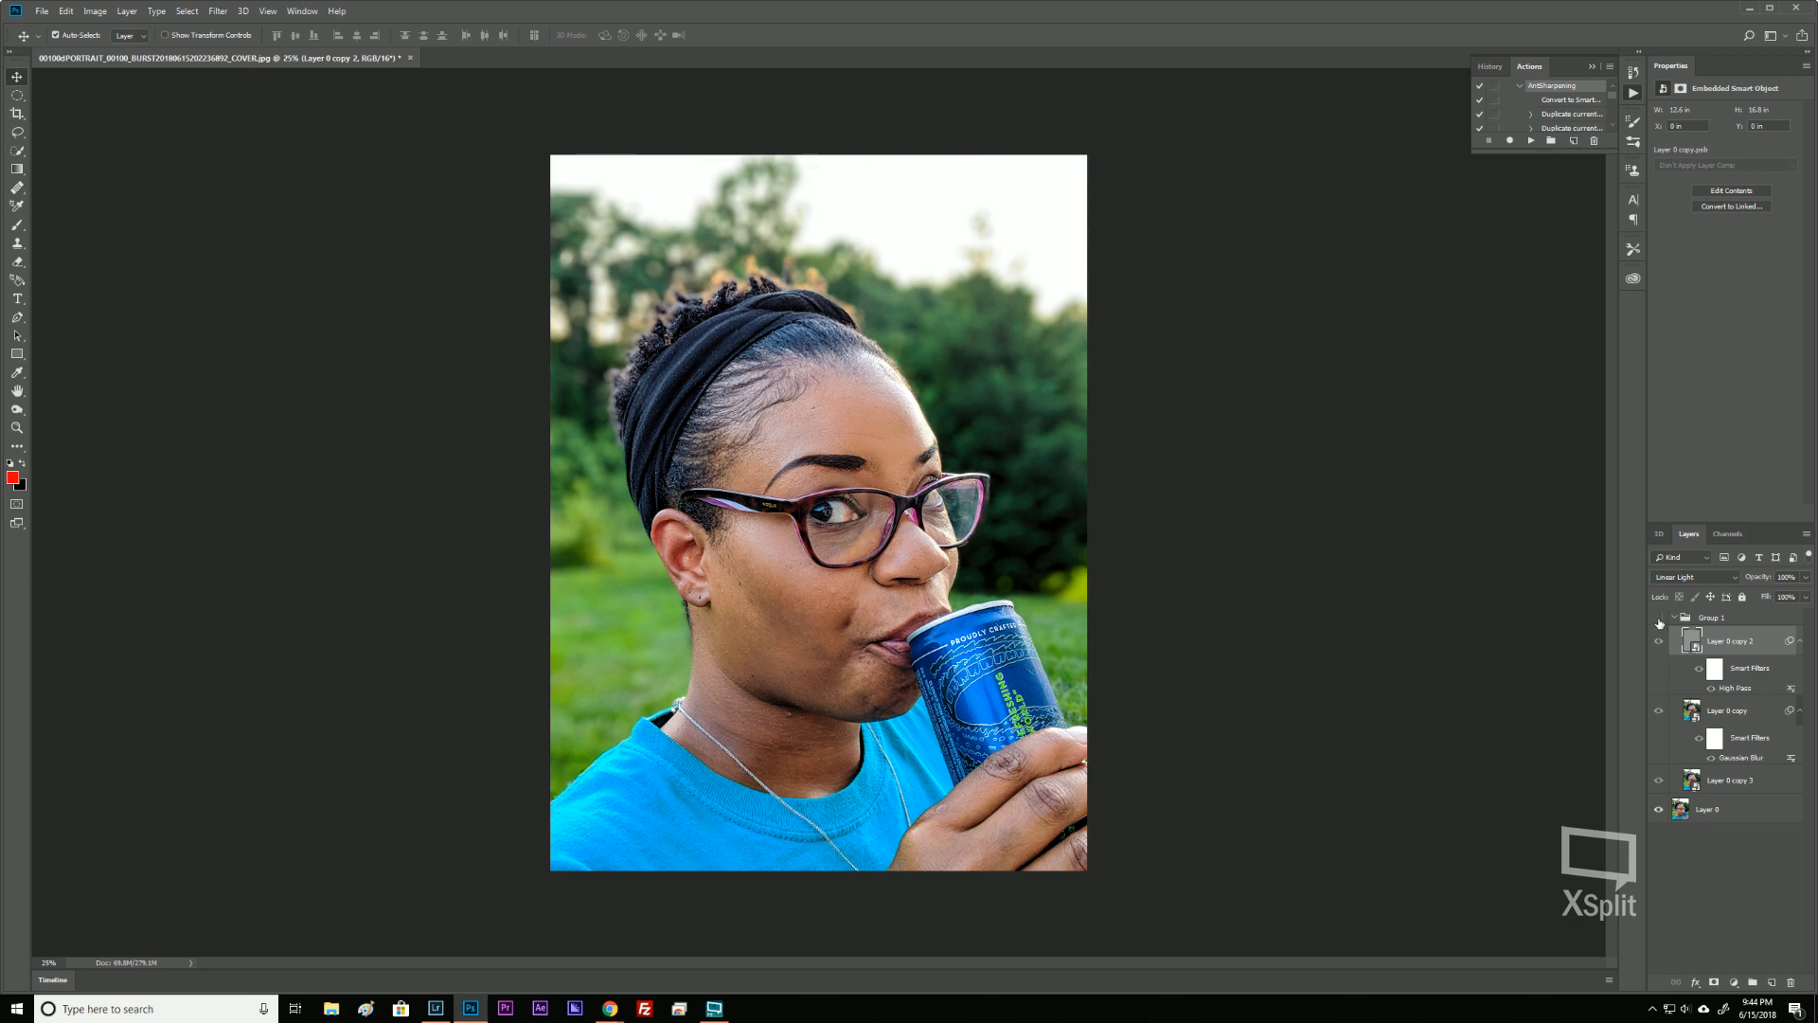
left_click(1659, 621)
left_click(1659, 618)
Collapse Group 1 and merge it into a single layer.
left_click(1674, 620)
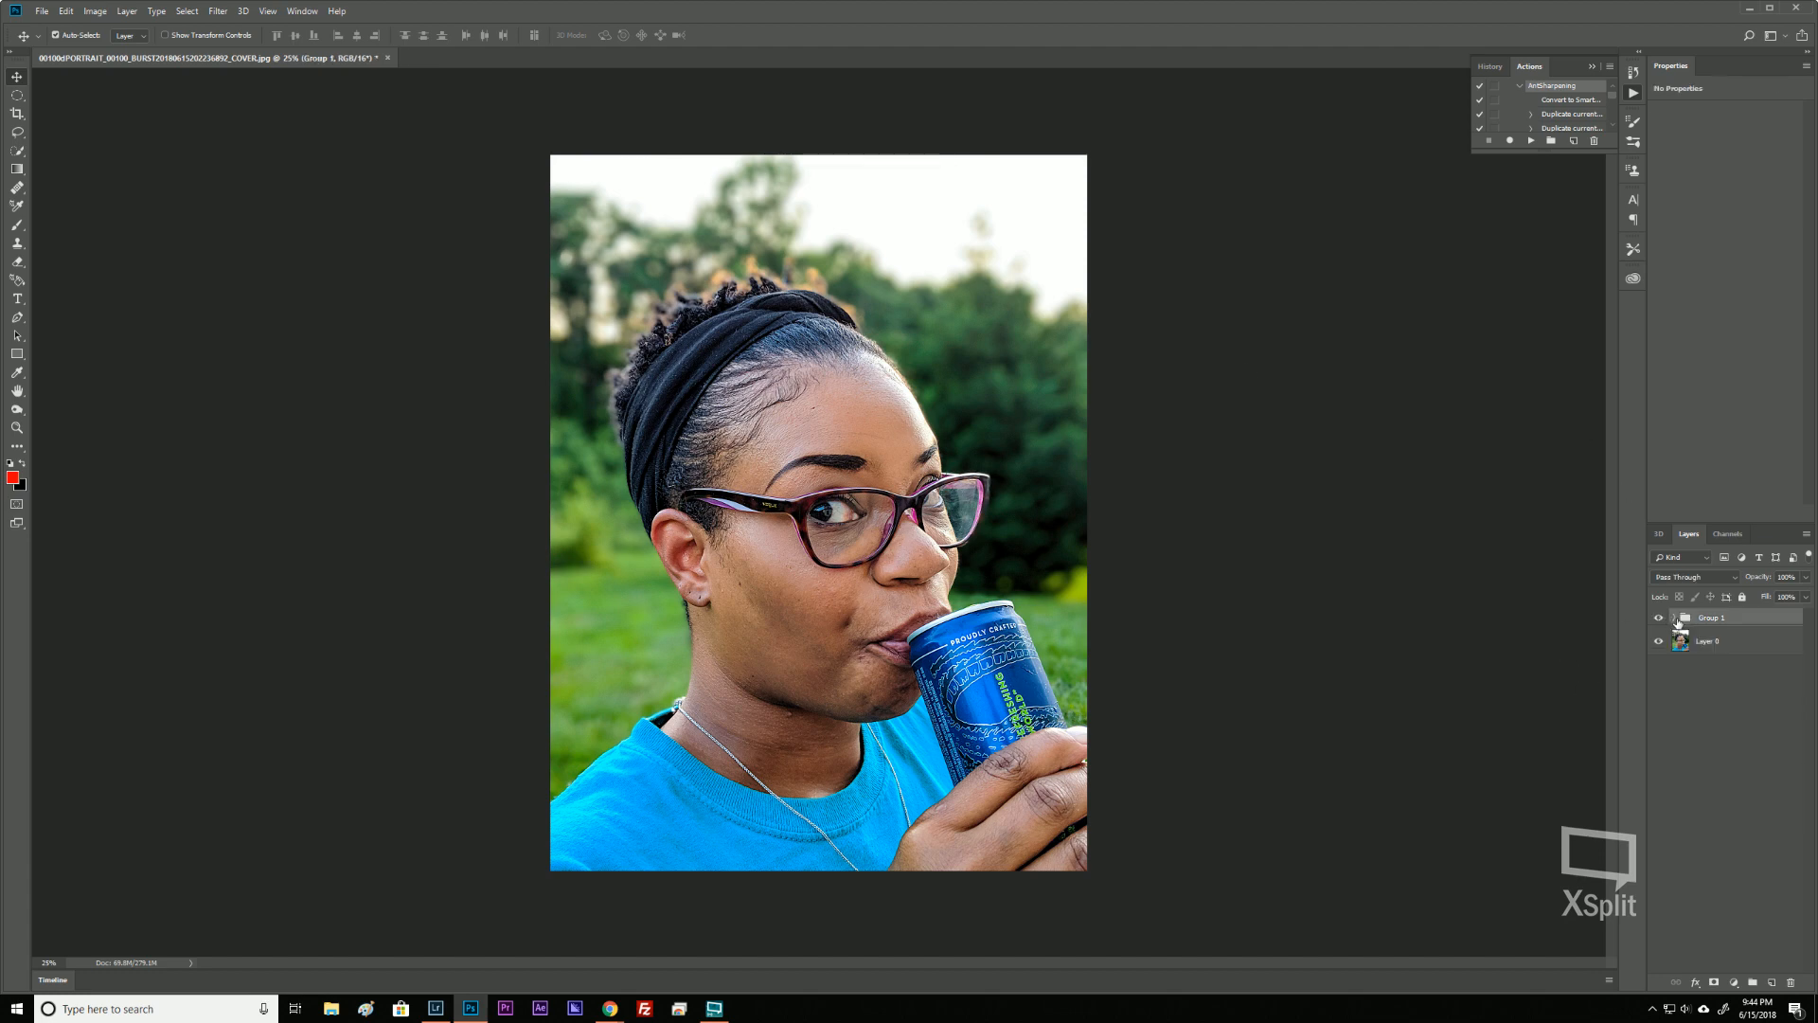
right_click(1723, 621)
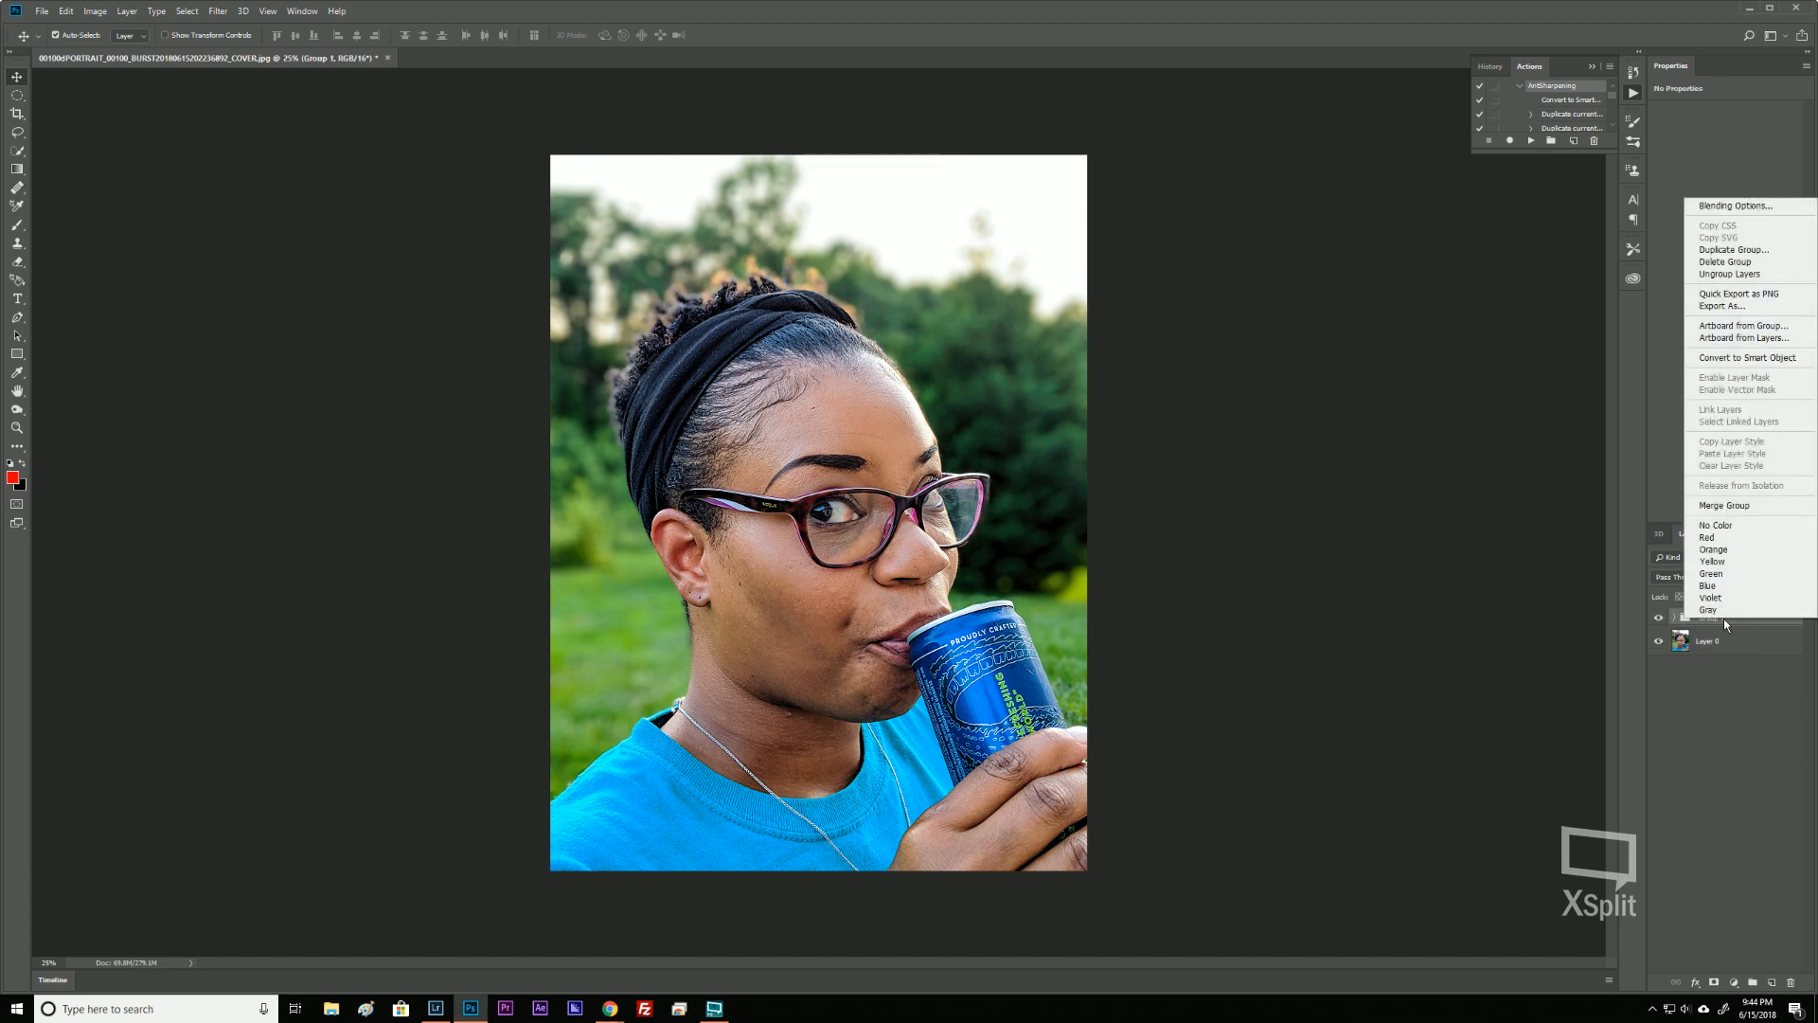
left_click(1743, 507)
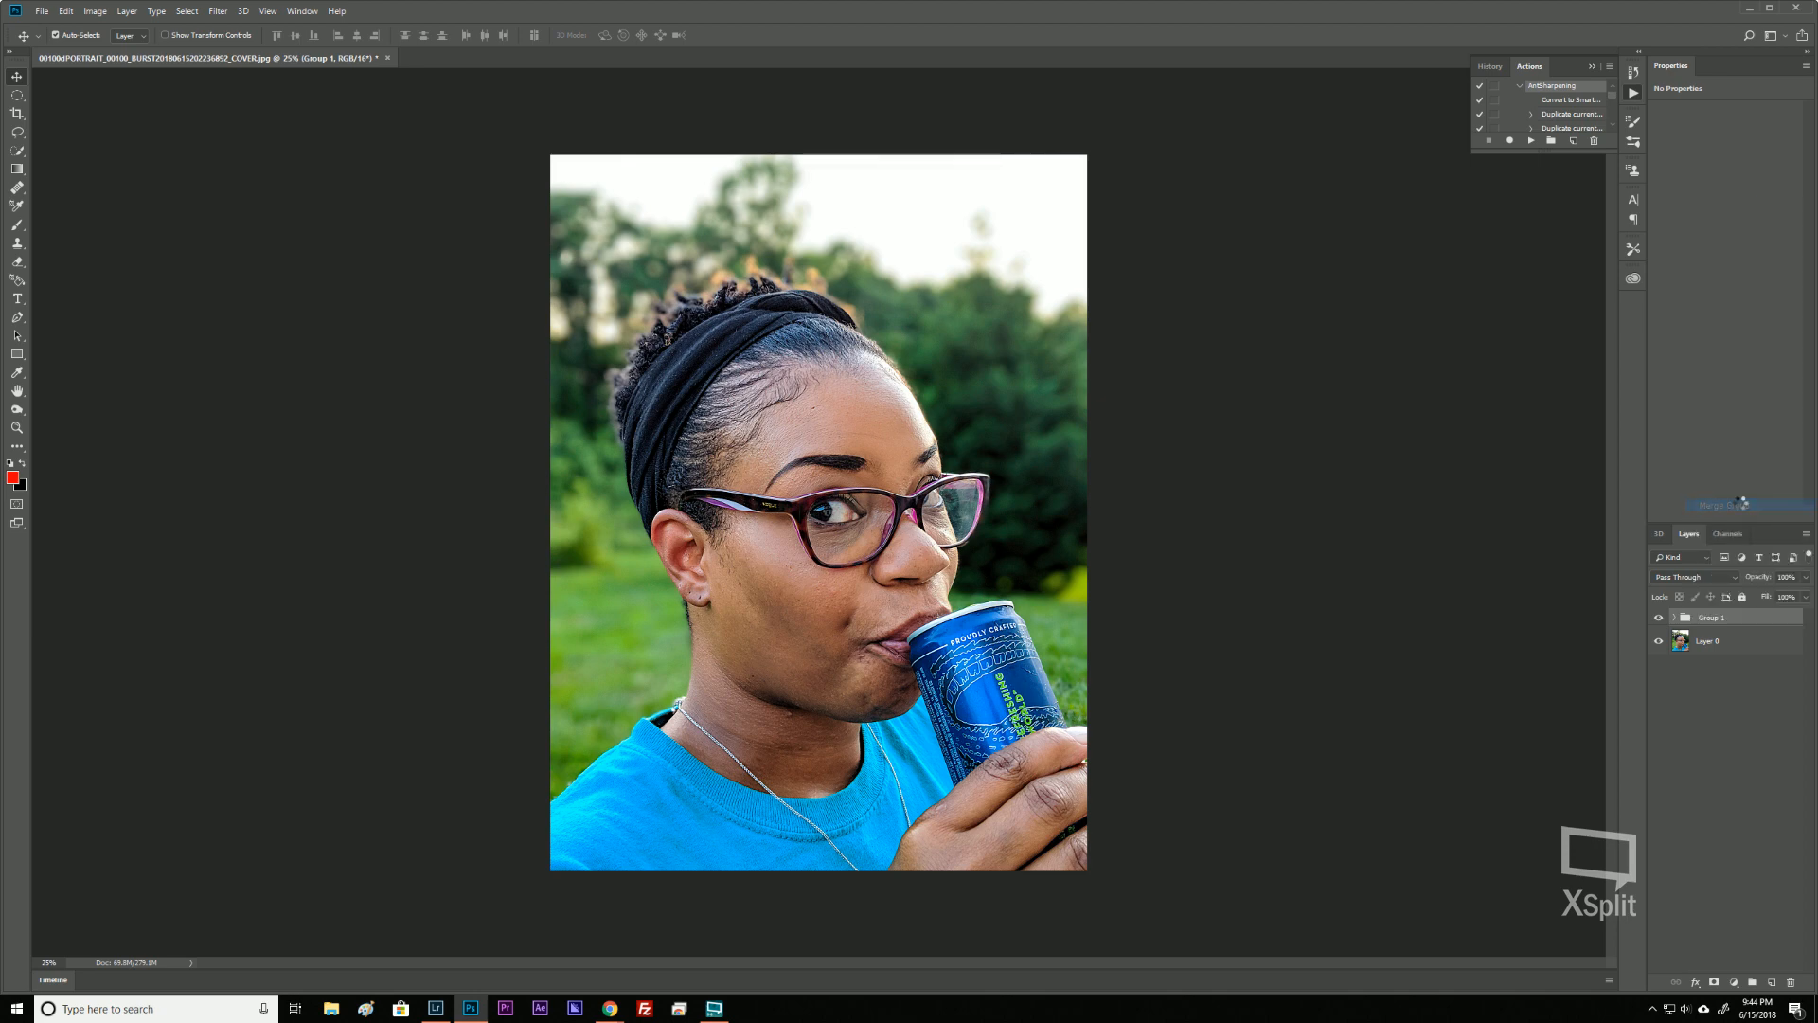
Duplicate the merged Group 1 layer, place the copy beneath it, and reselect Group 1.
left_click(1709, 653)
left_click(1731, 626)
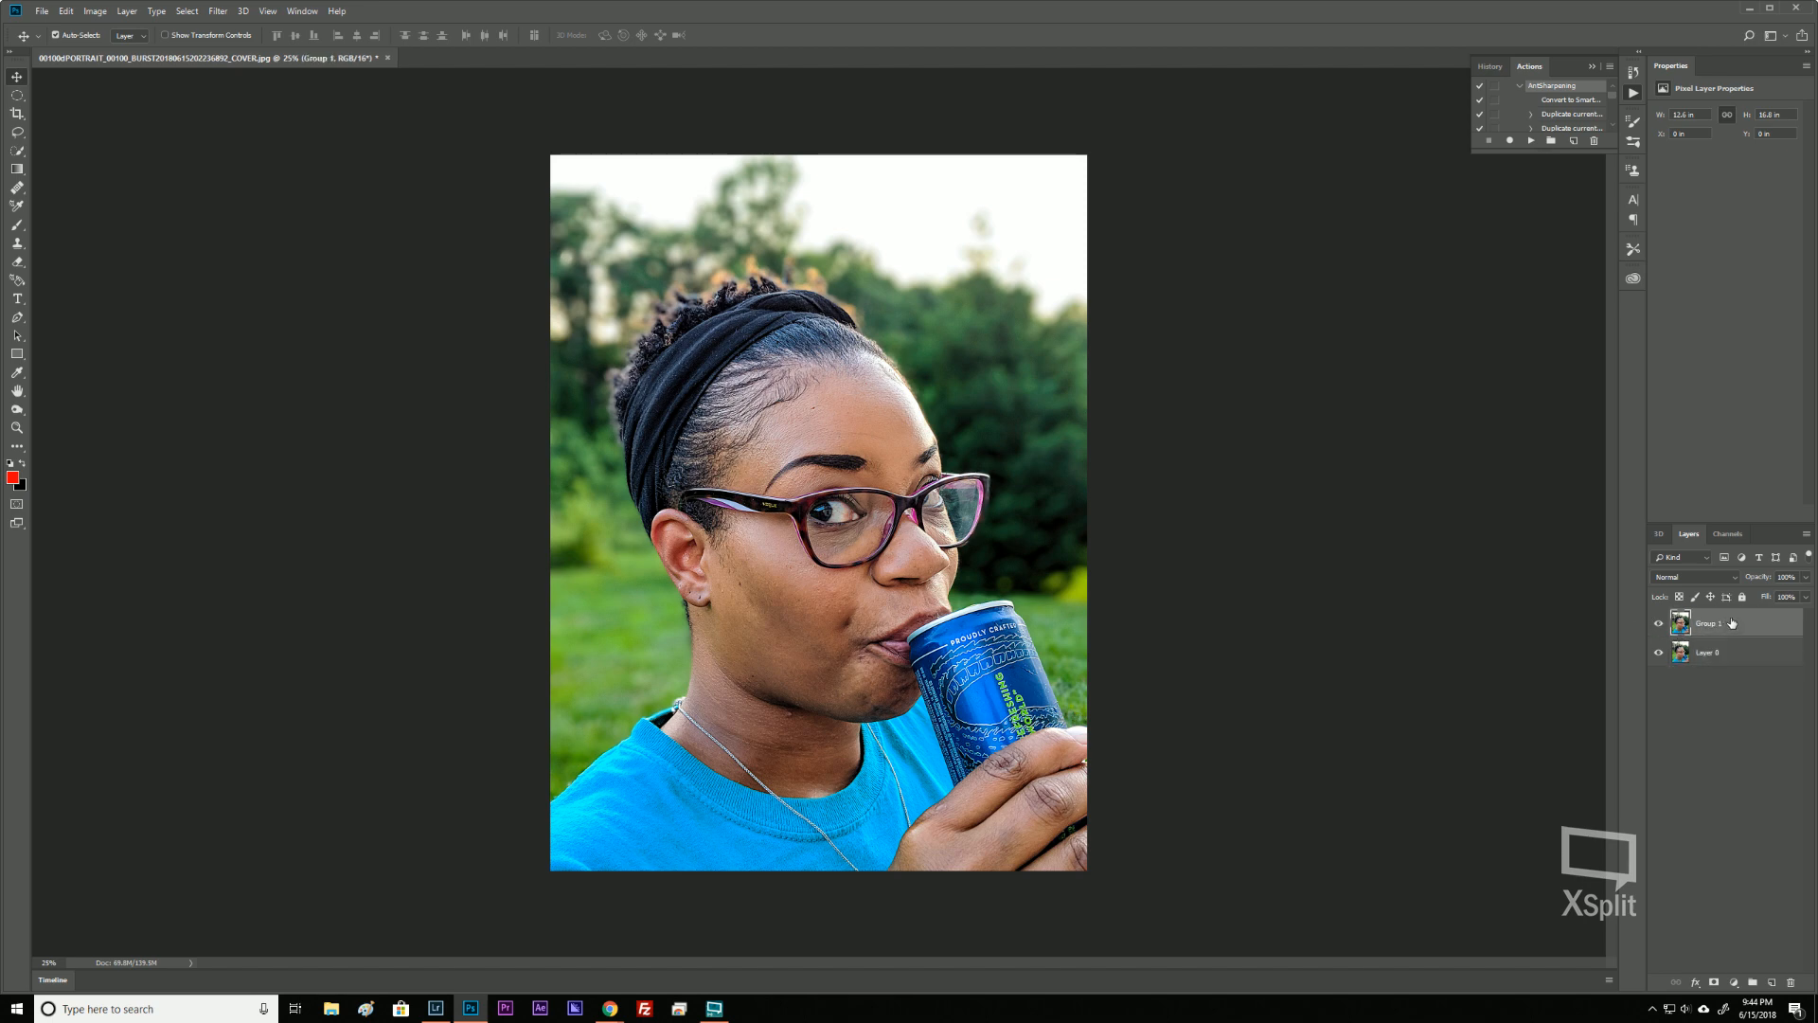
left_click_drag(1737, 624, 1772, 982)
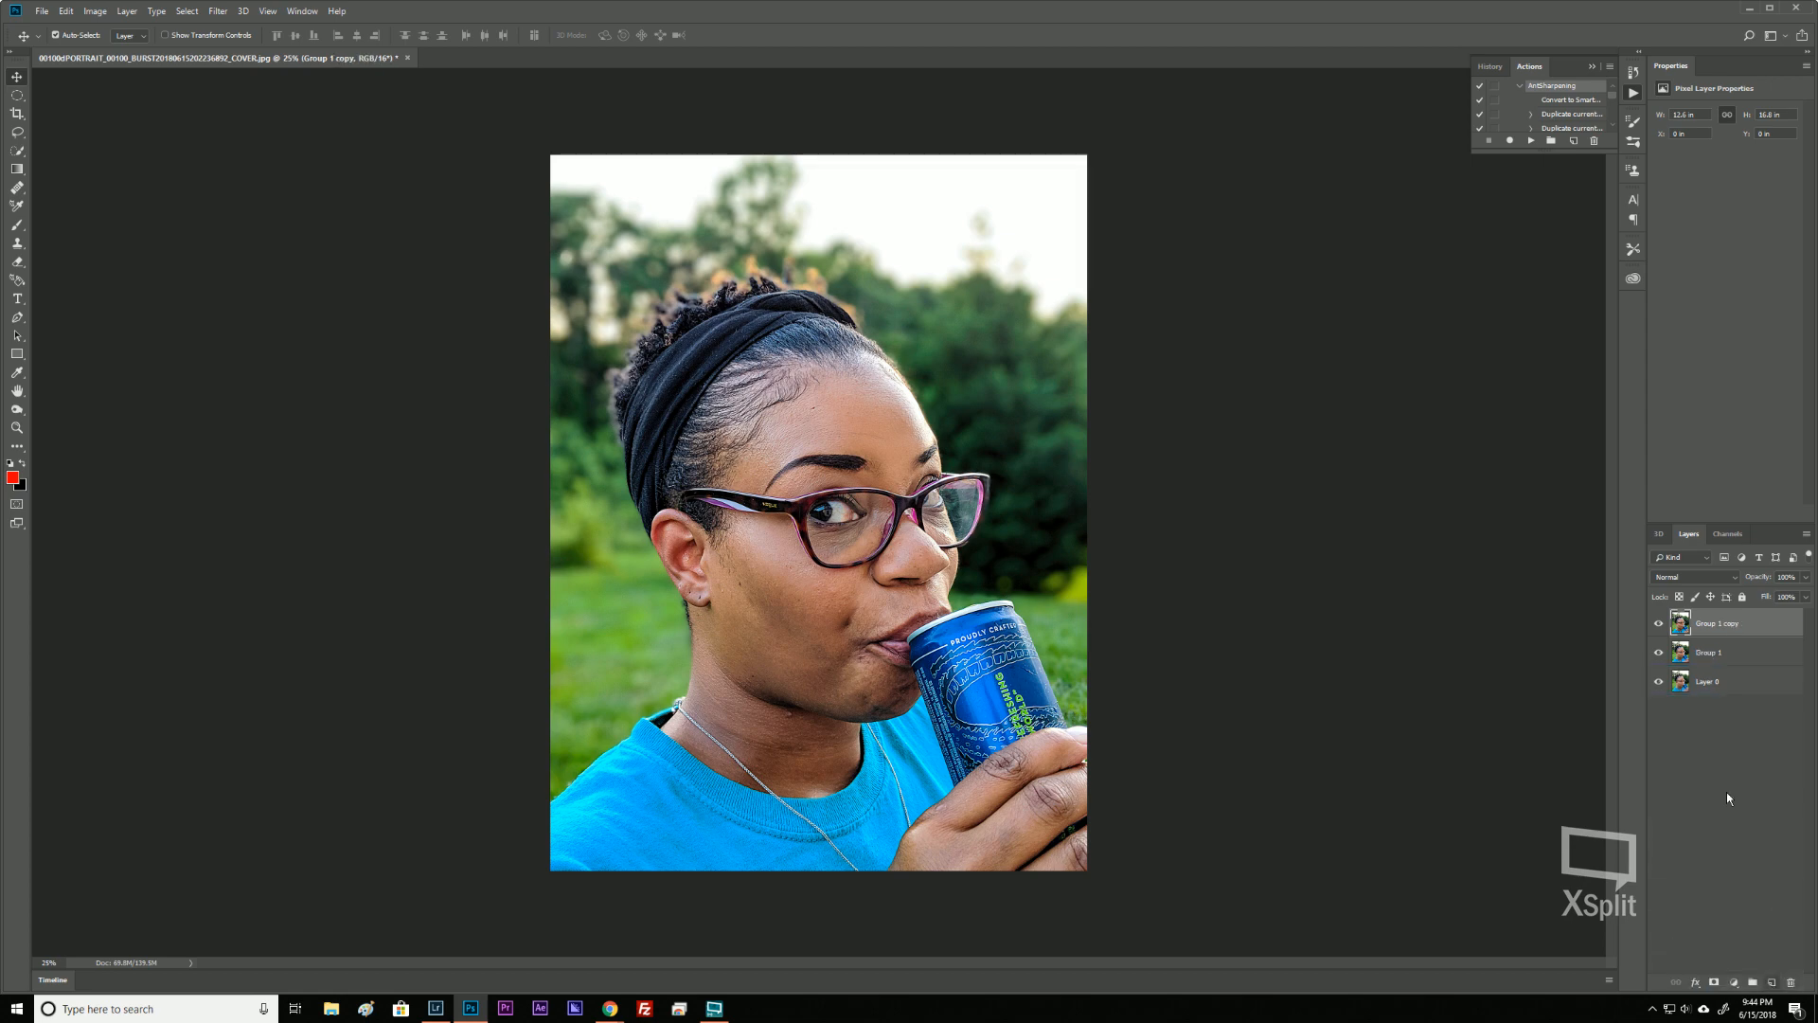
left_click(1738, 653)
left_click_drag(1722, 619, 1733, 658)
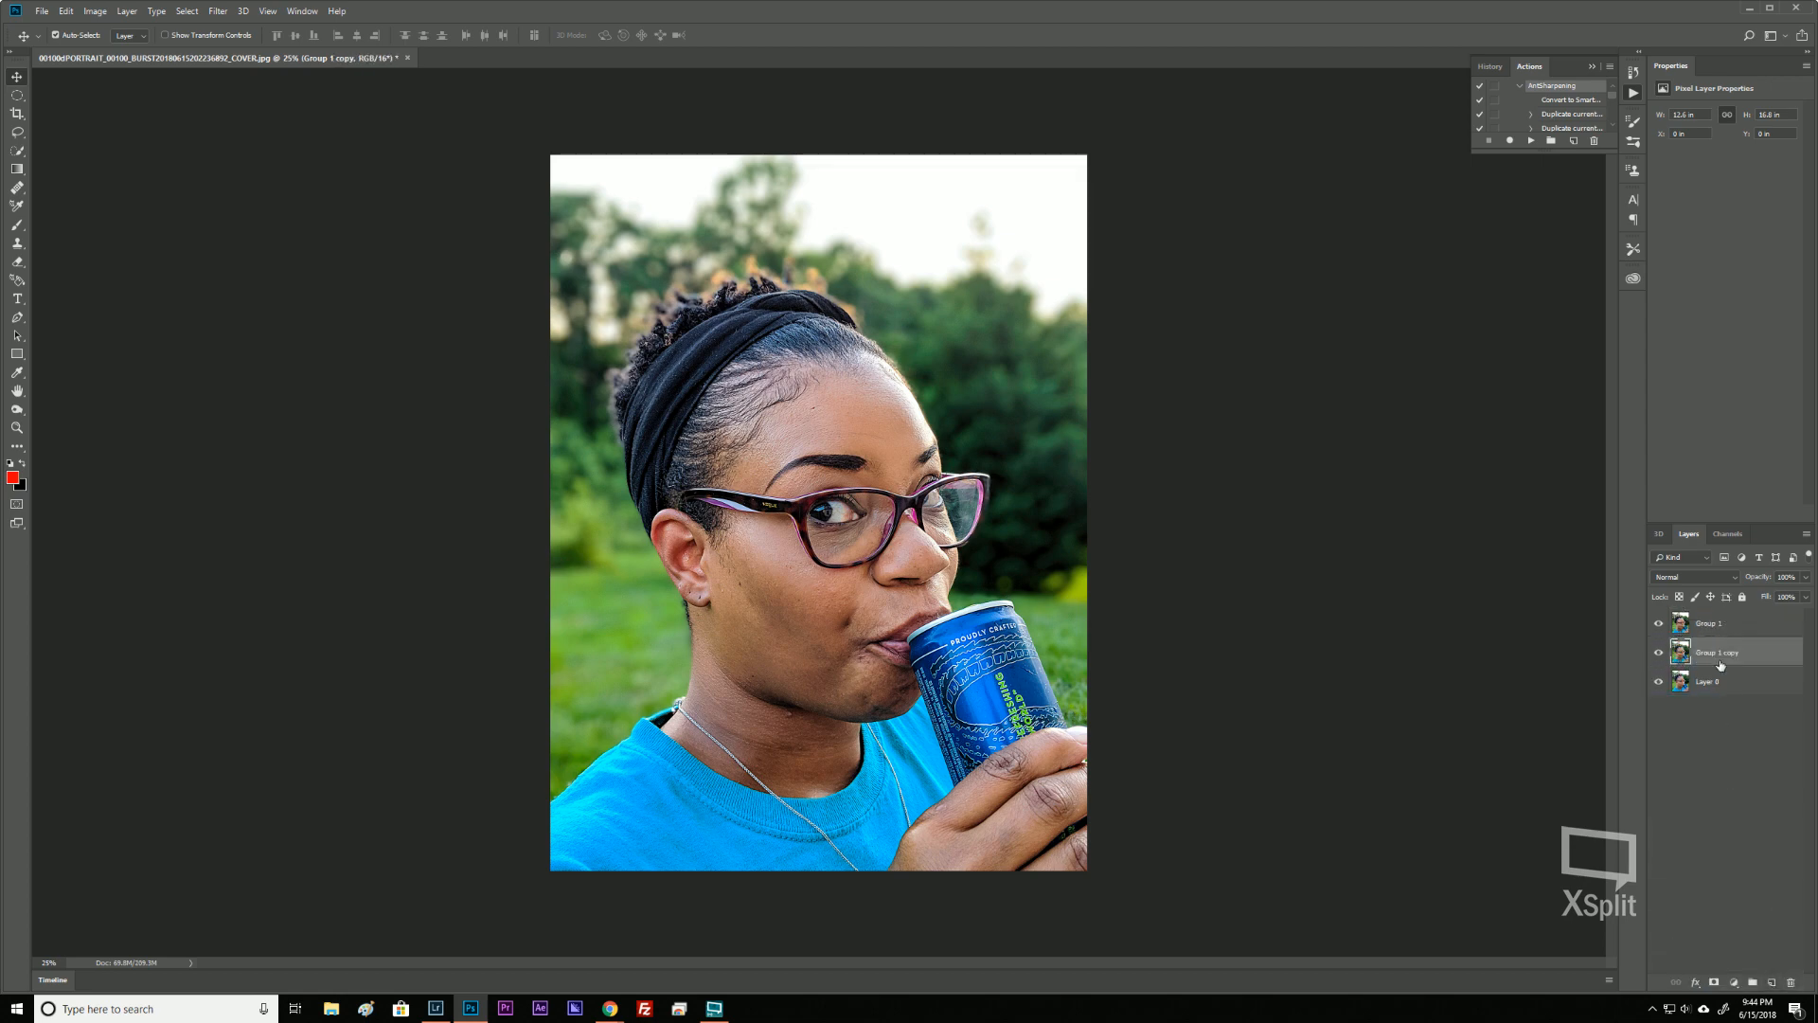
left_click(1716, 623)
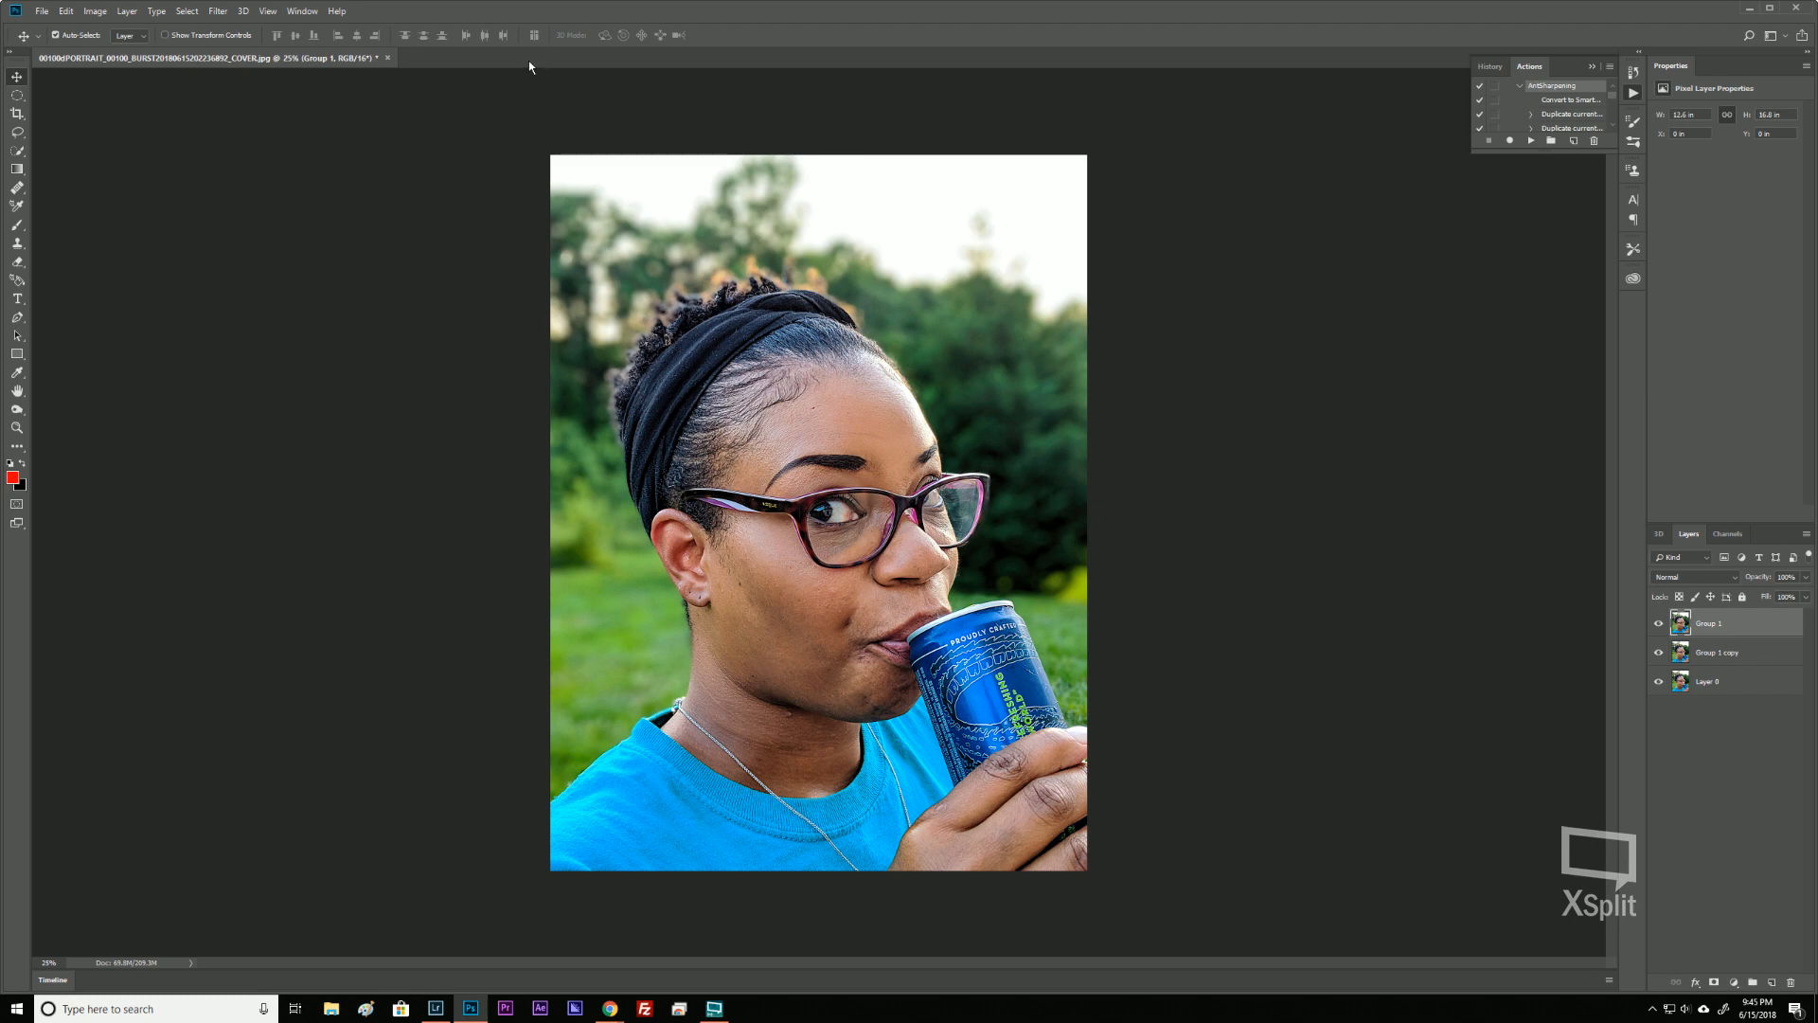
Start opening another image file from disk.
left_click(43, 11)
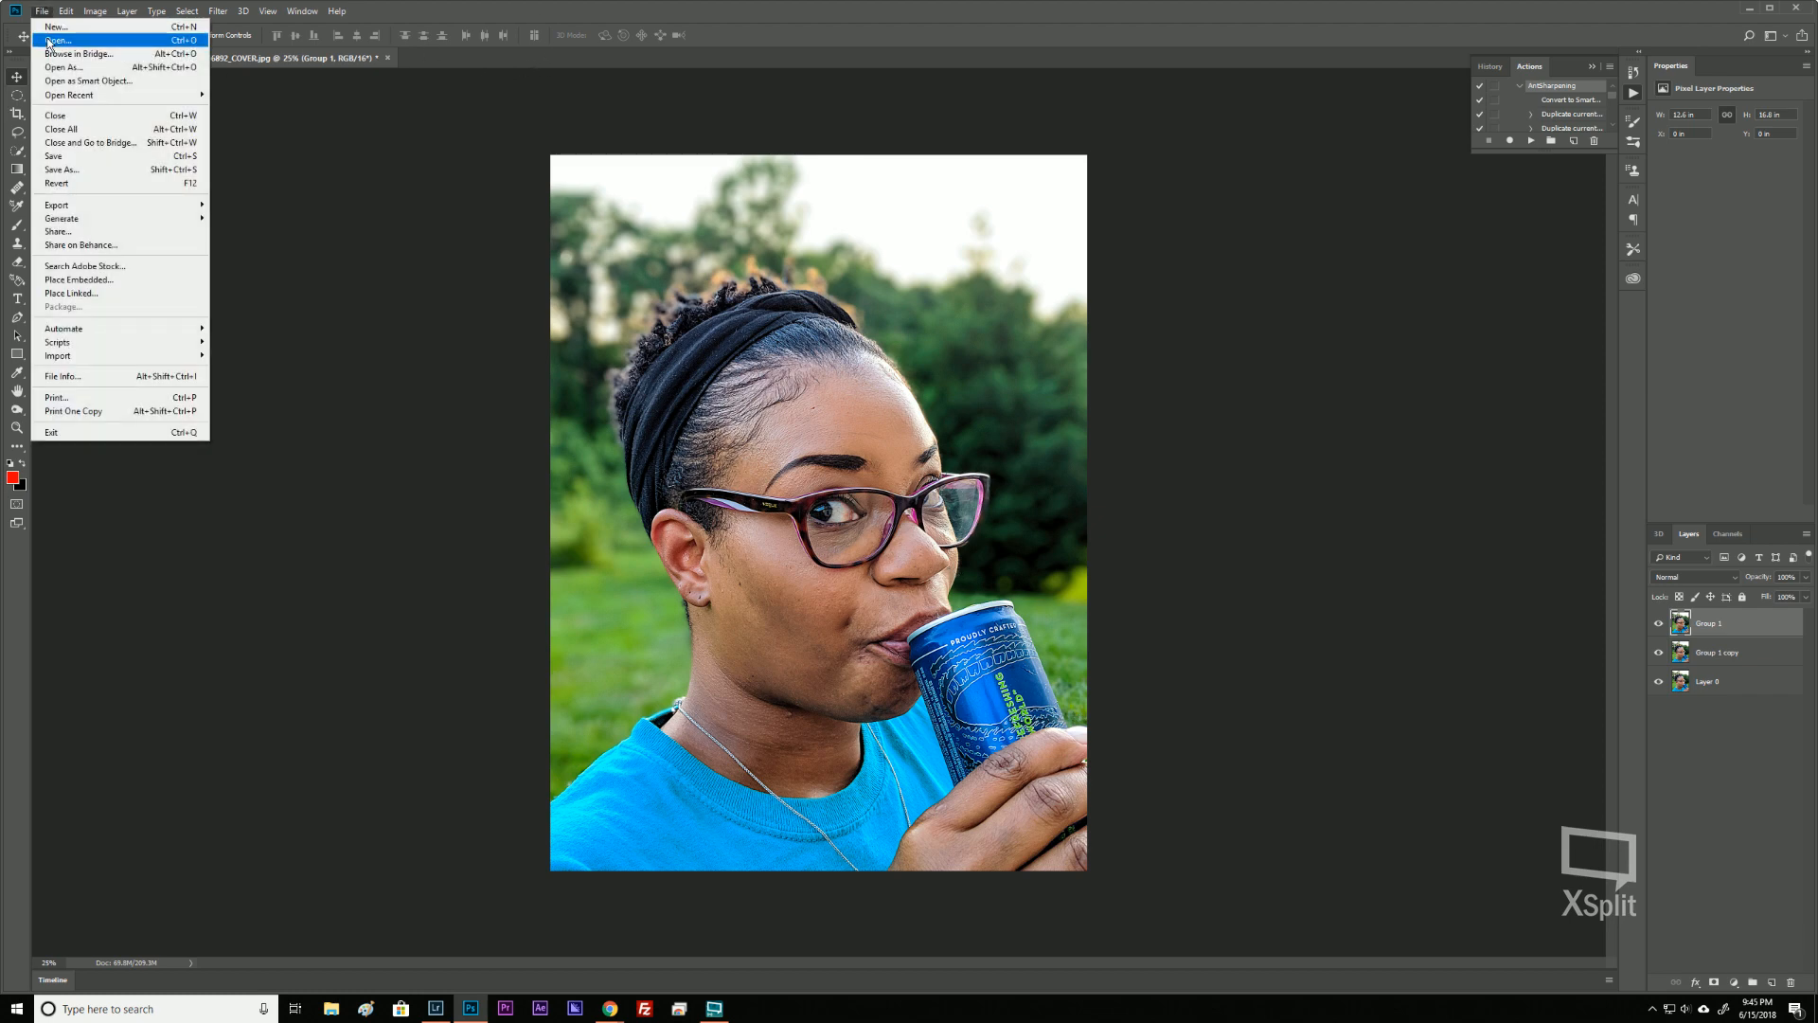
left_click(56, 39)
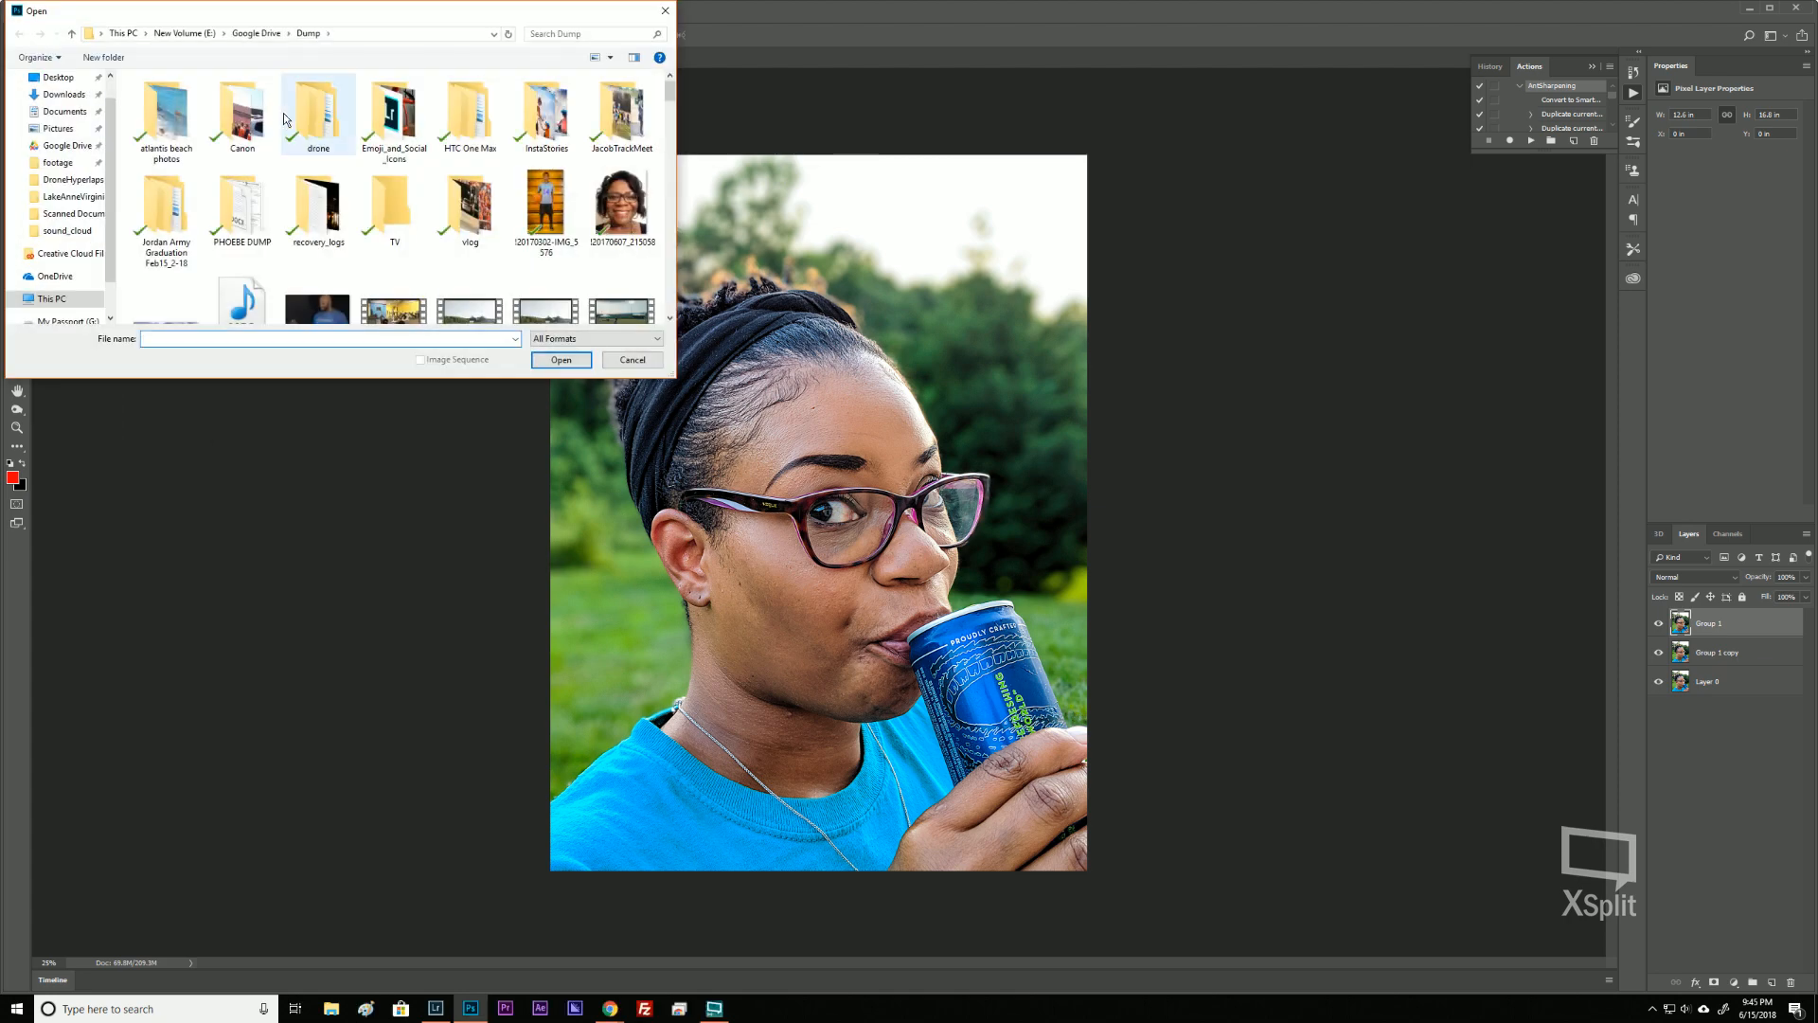
left_click(66, 213)
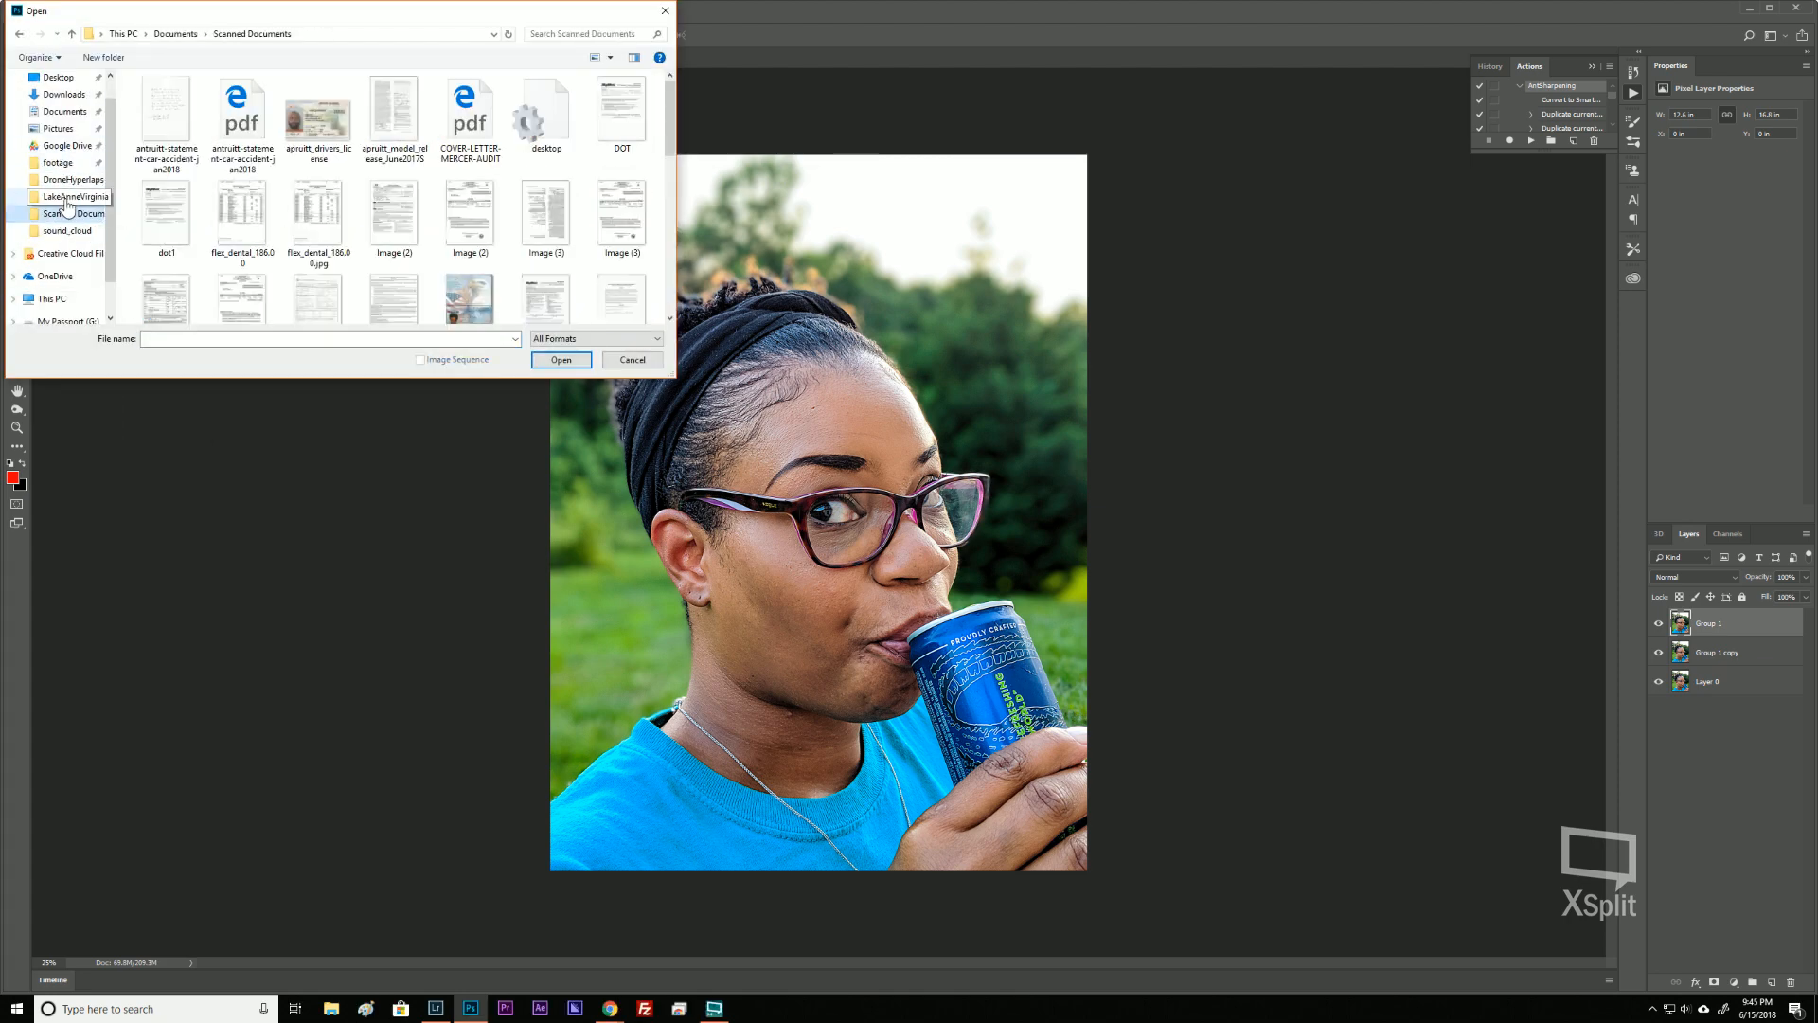
left_click(66, 197)
left_click(71, 180)
left_click(72, 231)
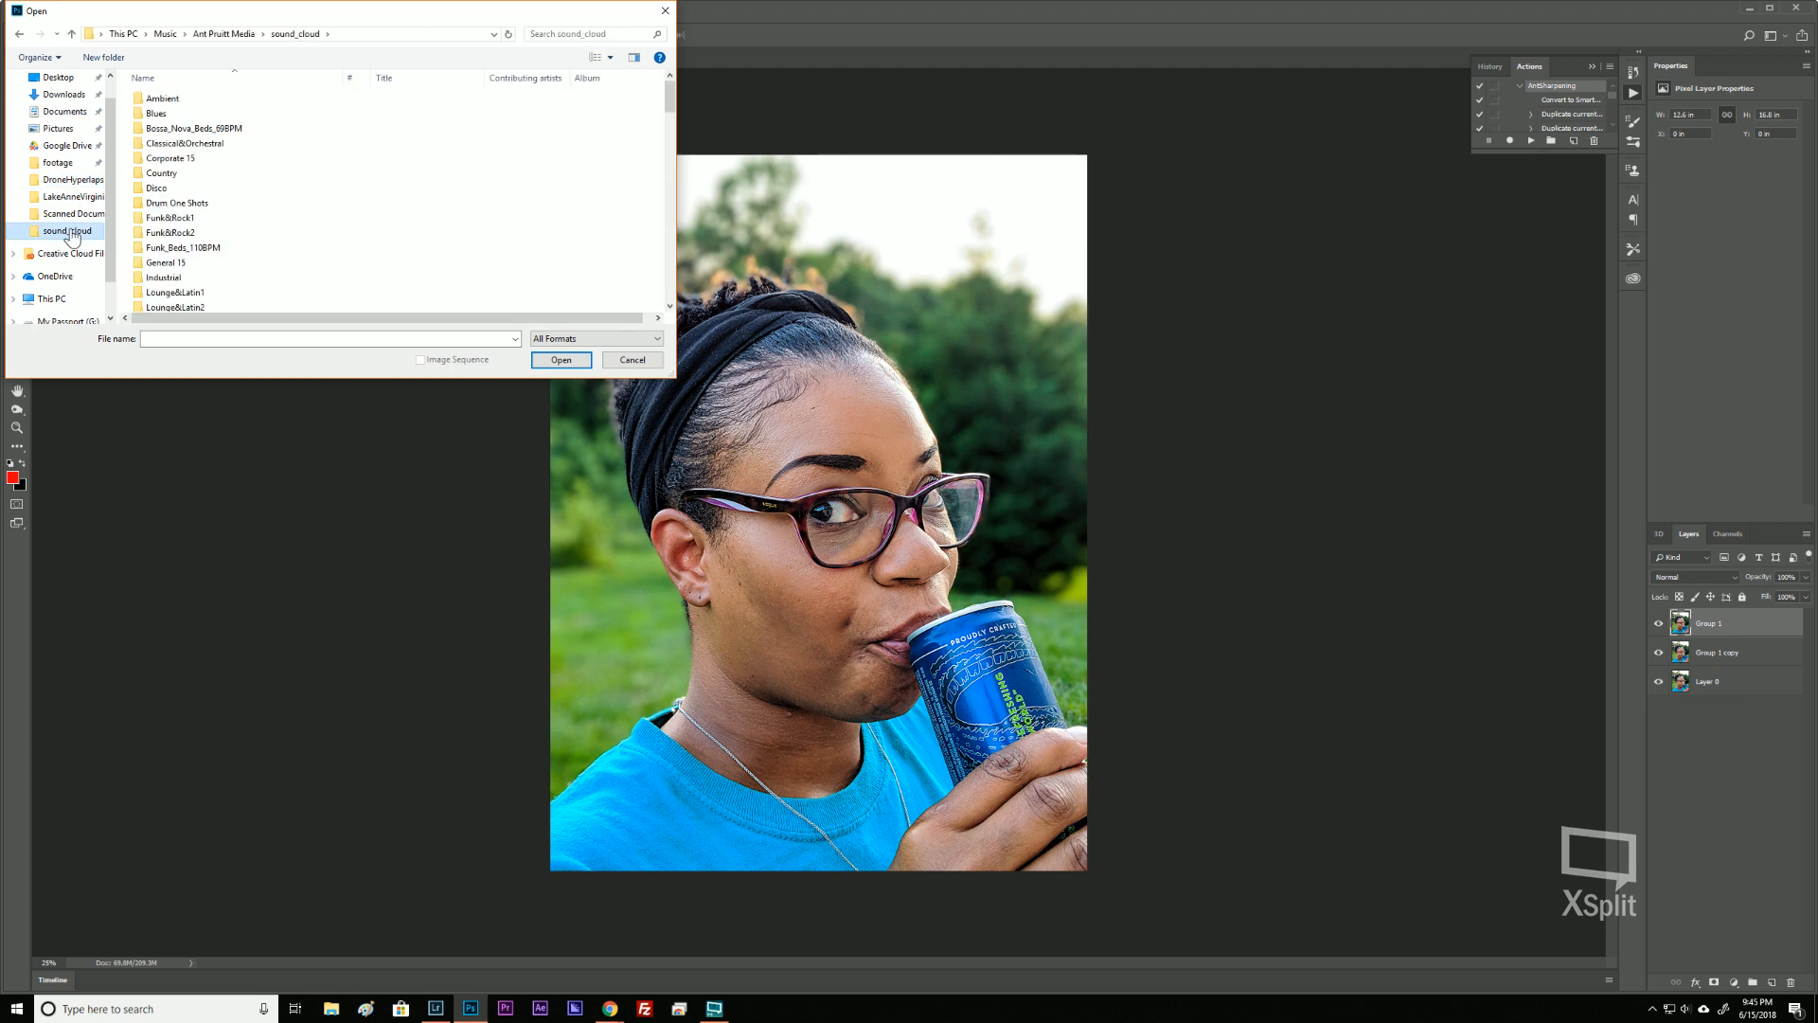
left_click(71, 214)
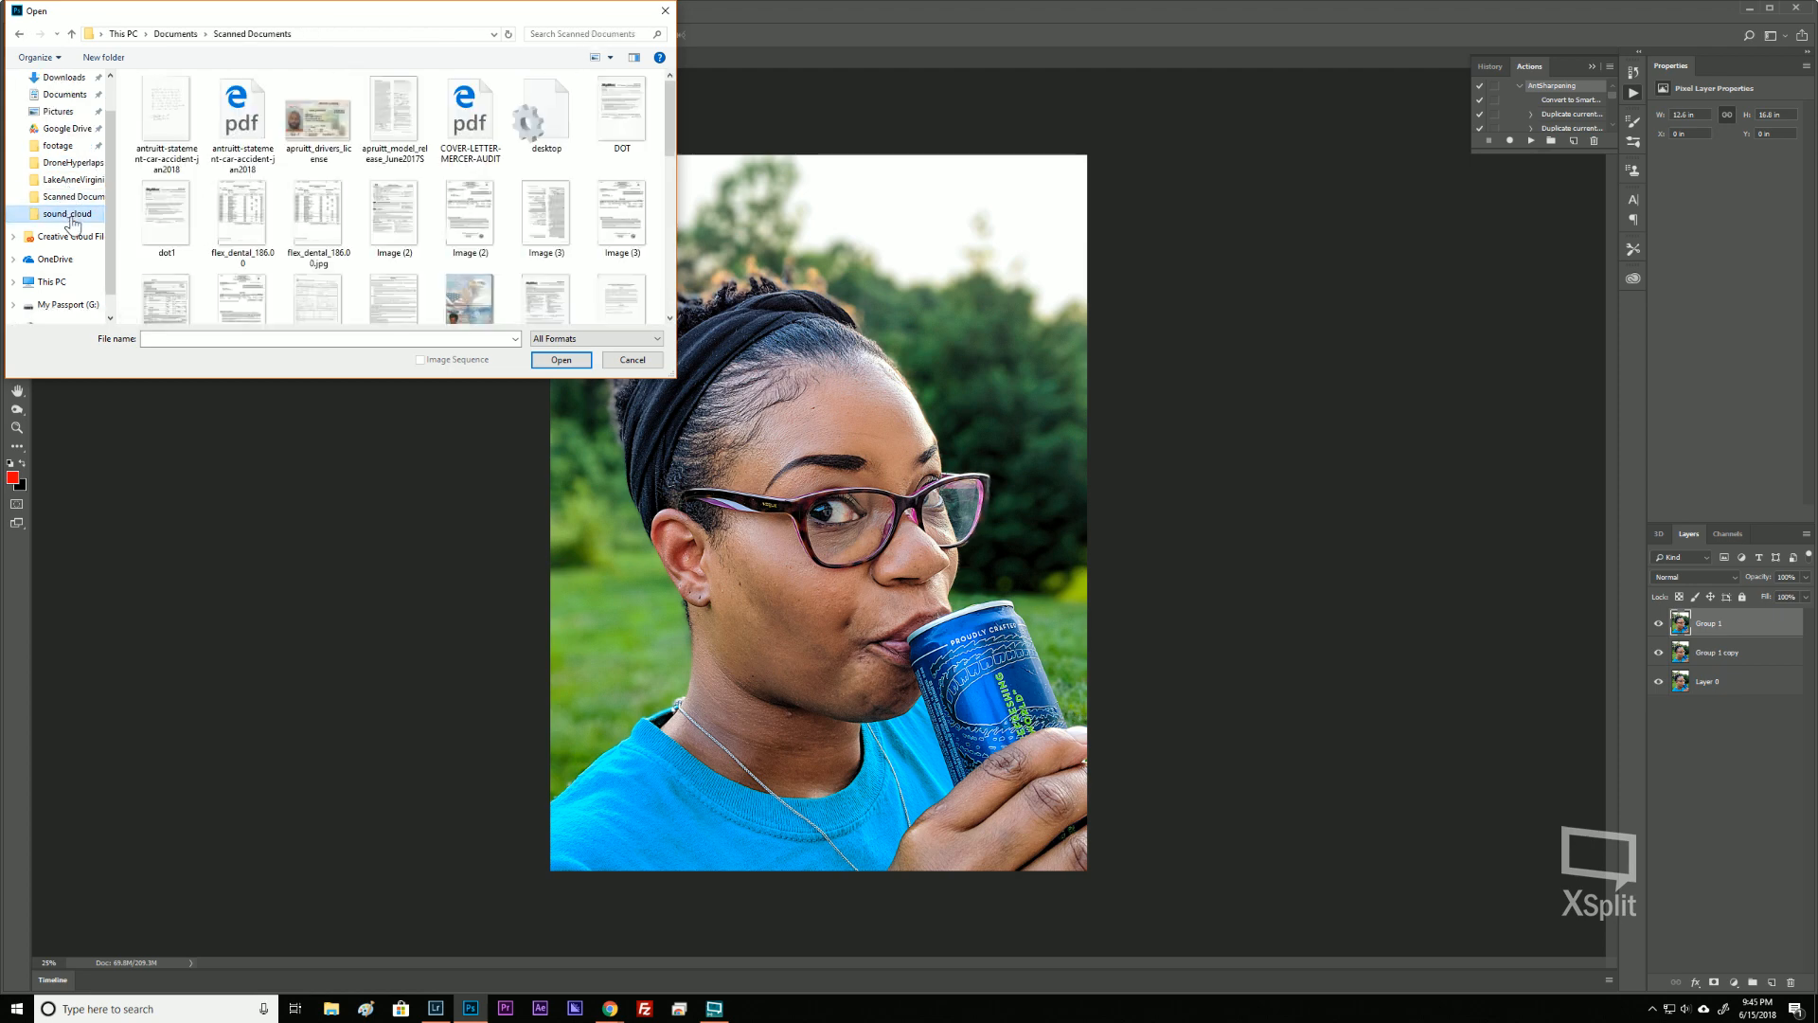
left_click(71, 218)
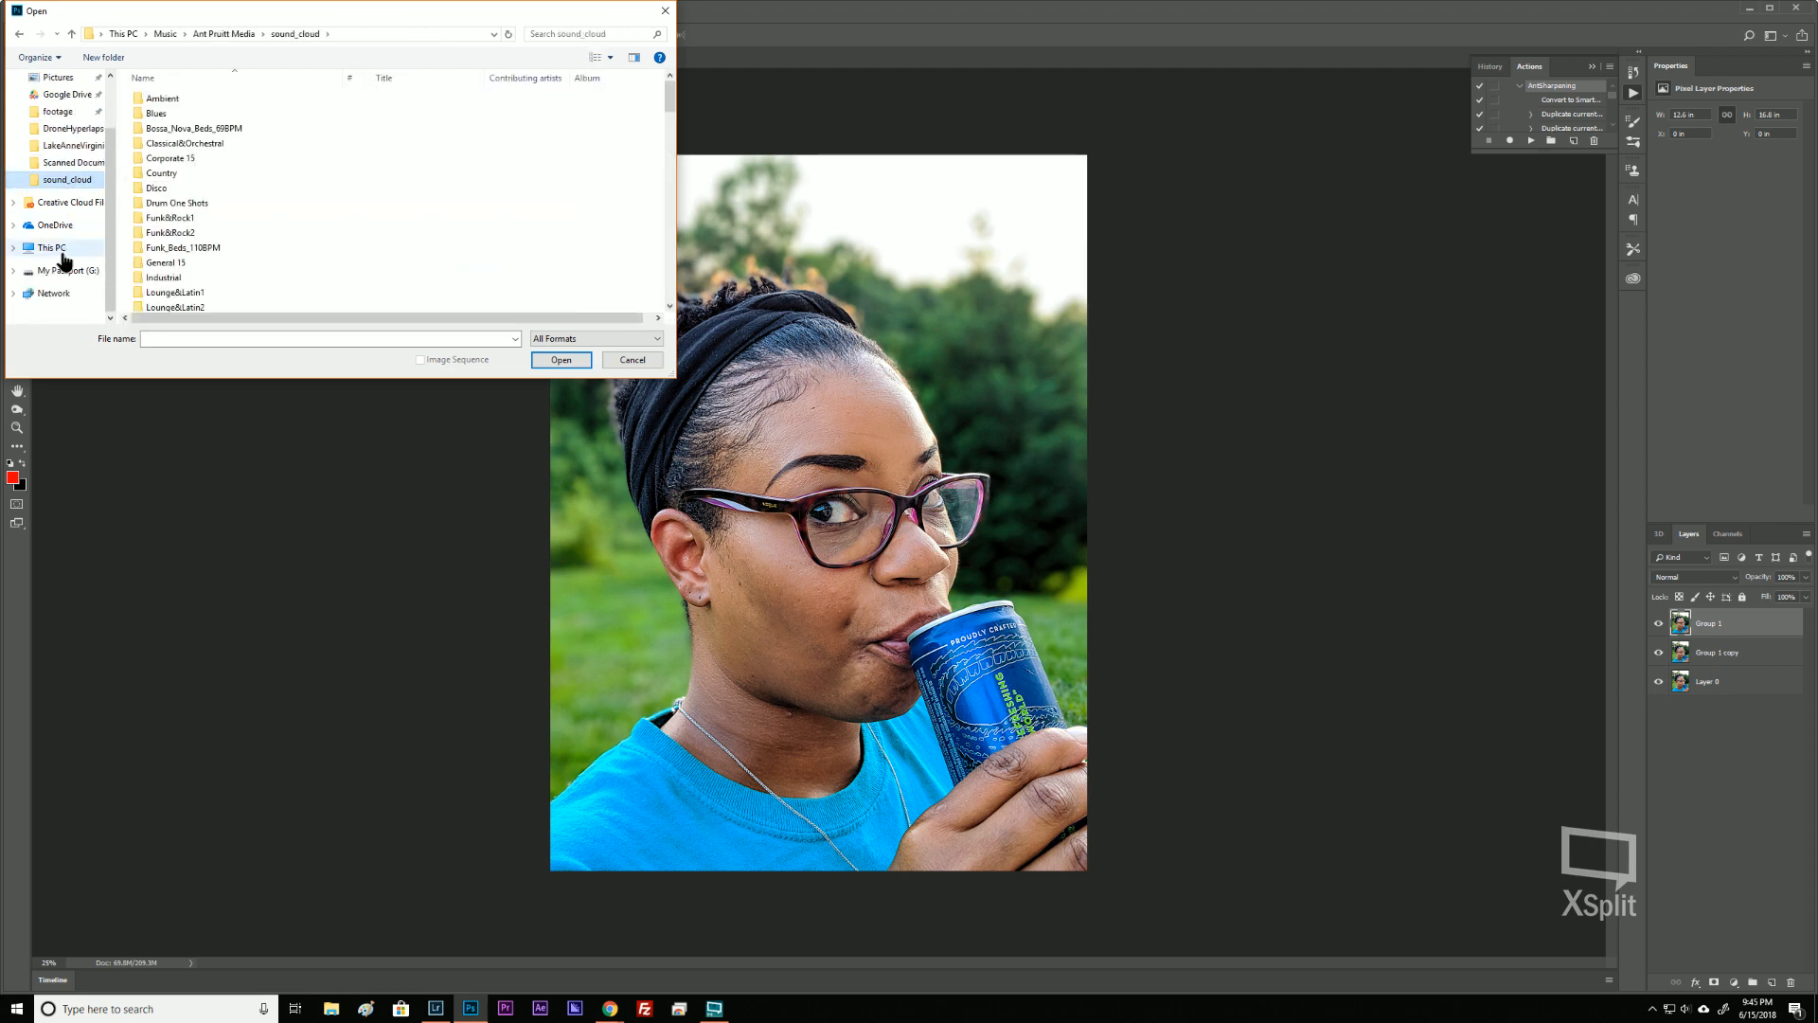
Browse the C: drive to the Lightroom folder inside the user's profile and enter its June2018 subfolder.
left_click(63, 252)
double_click(223, 299)
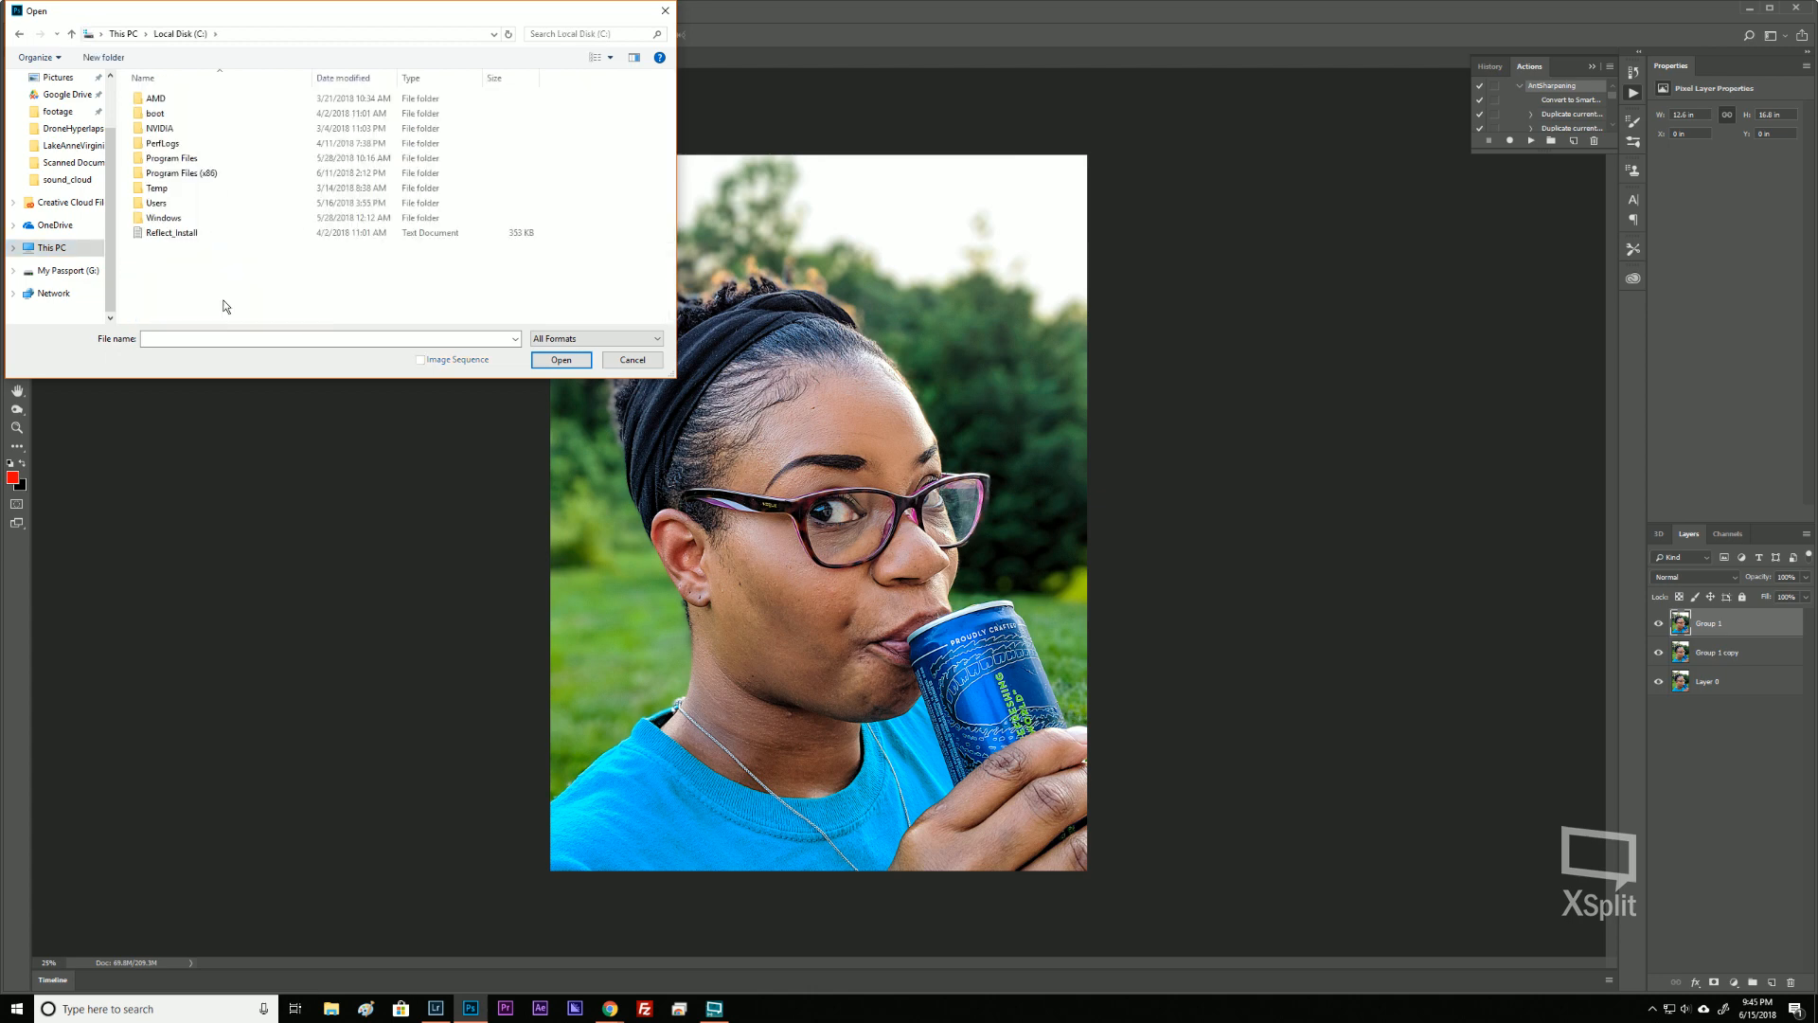
double_click(171, 205)
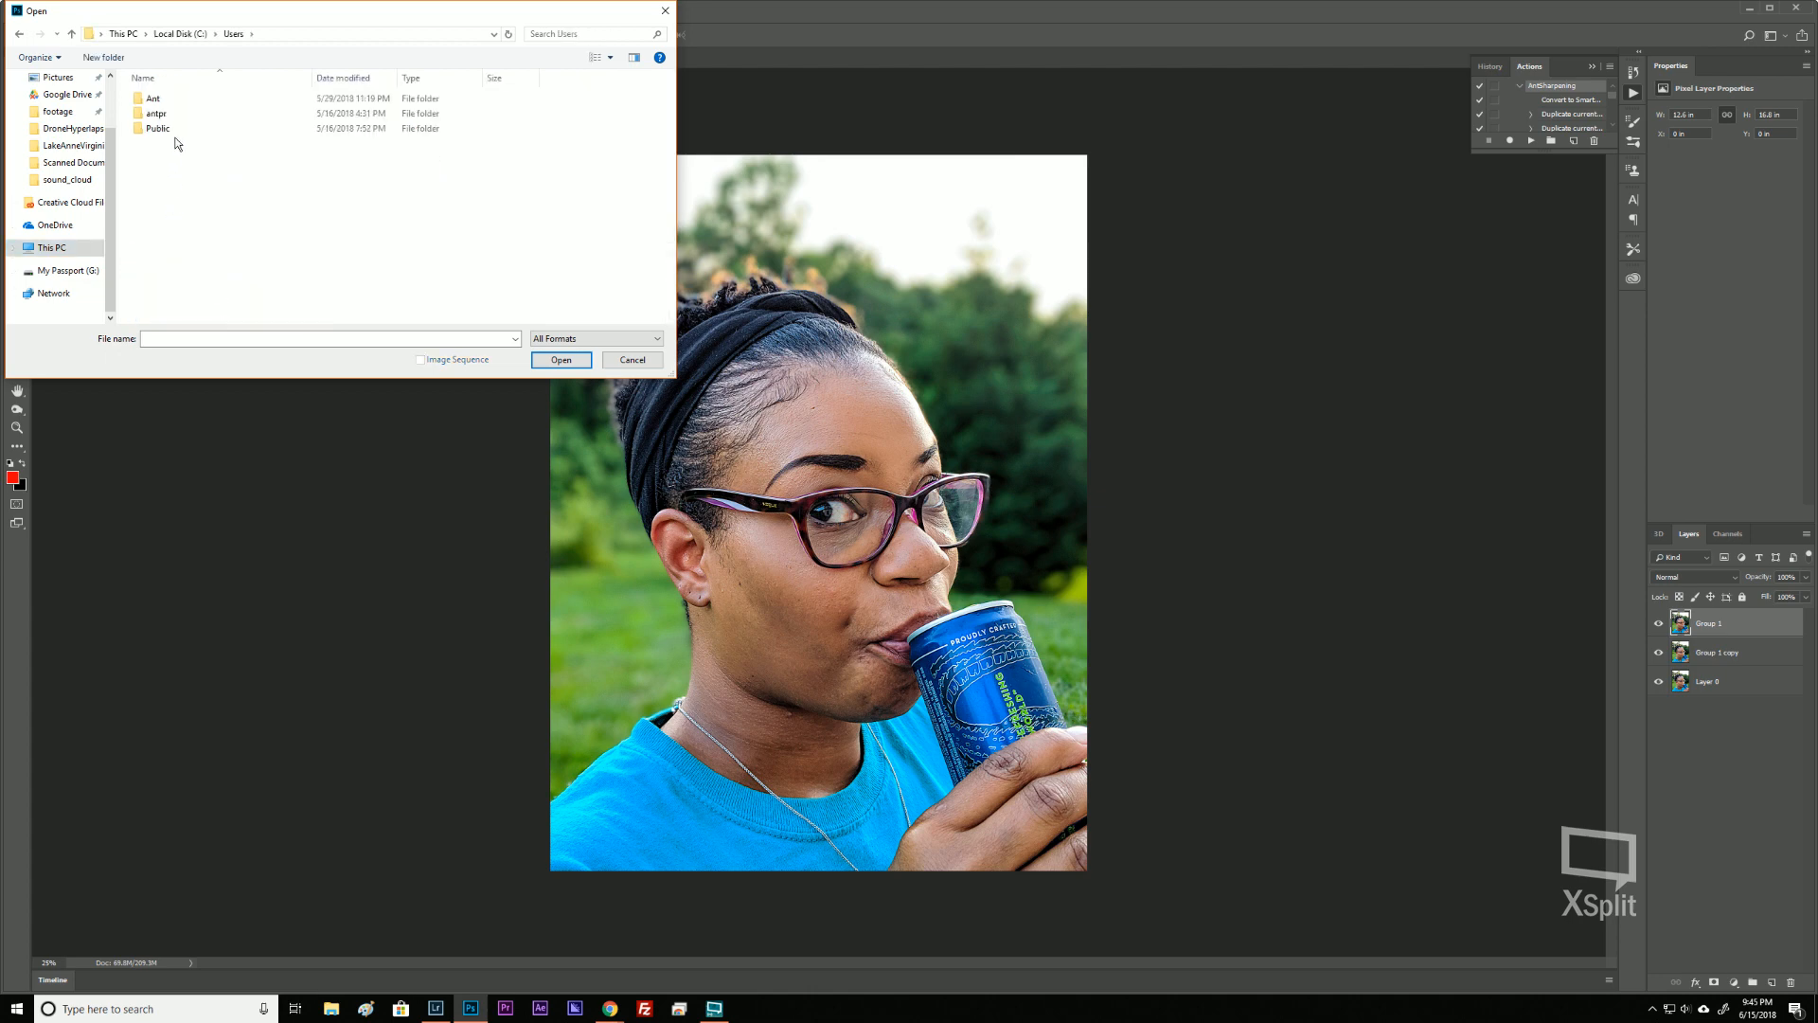
double_click(163, 99)
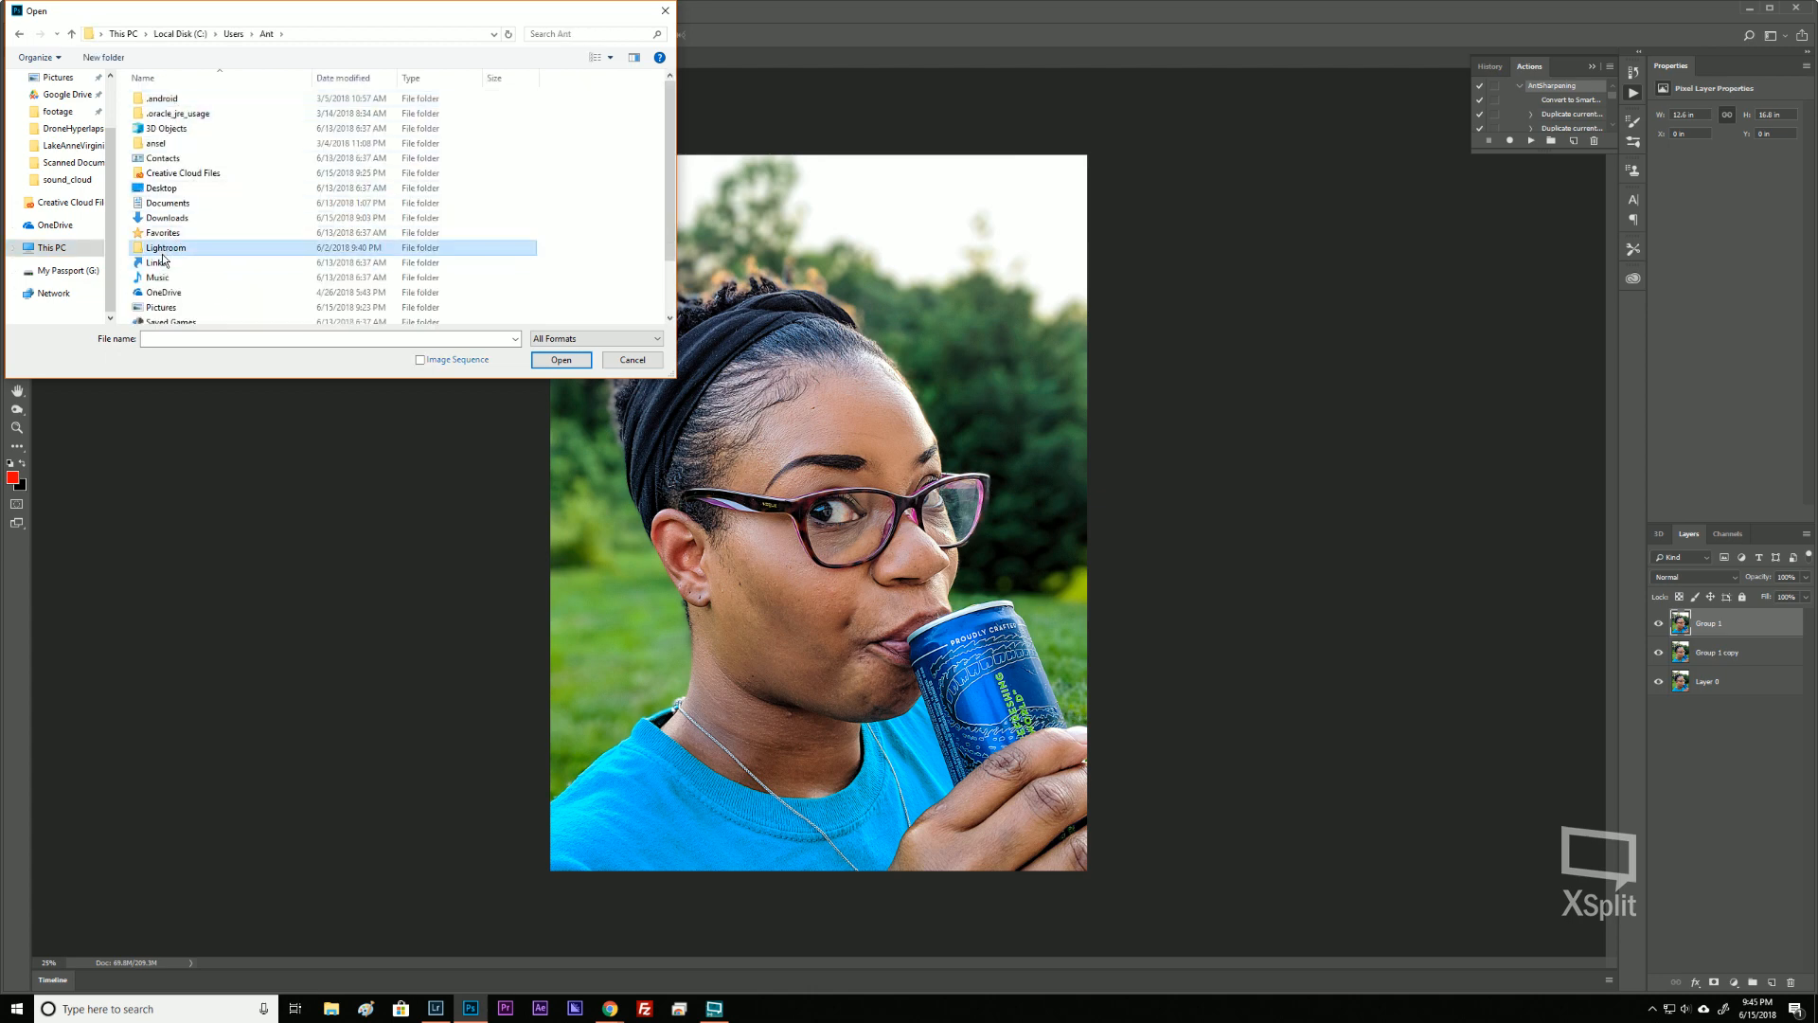
double_click(166, 247)
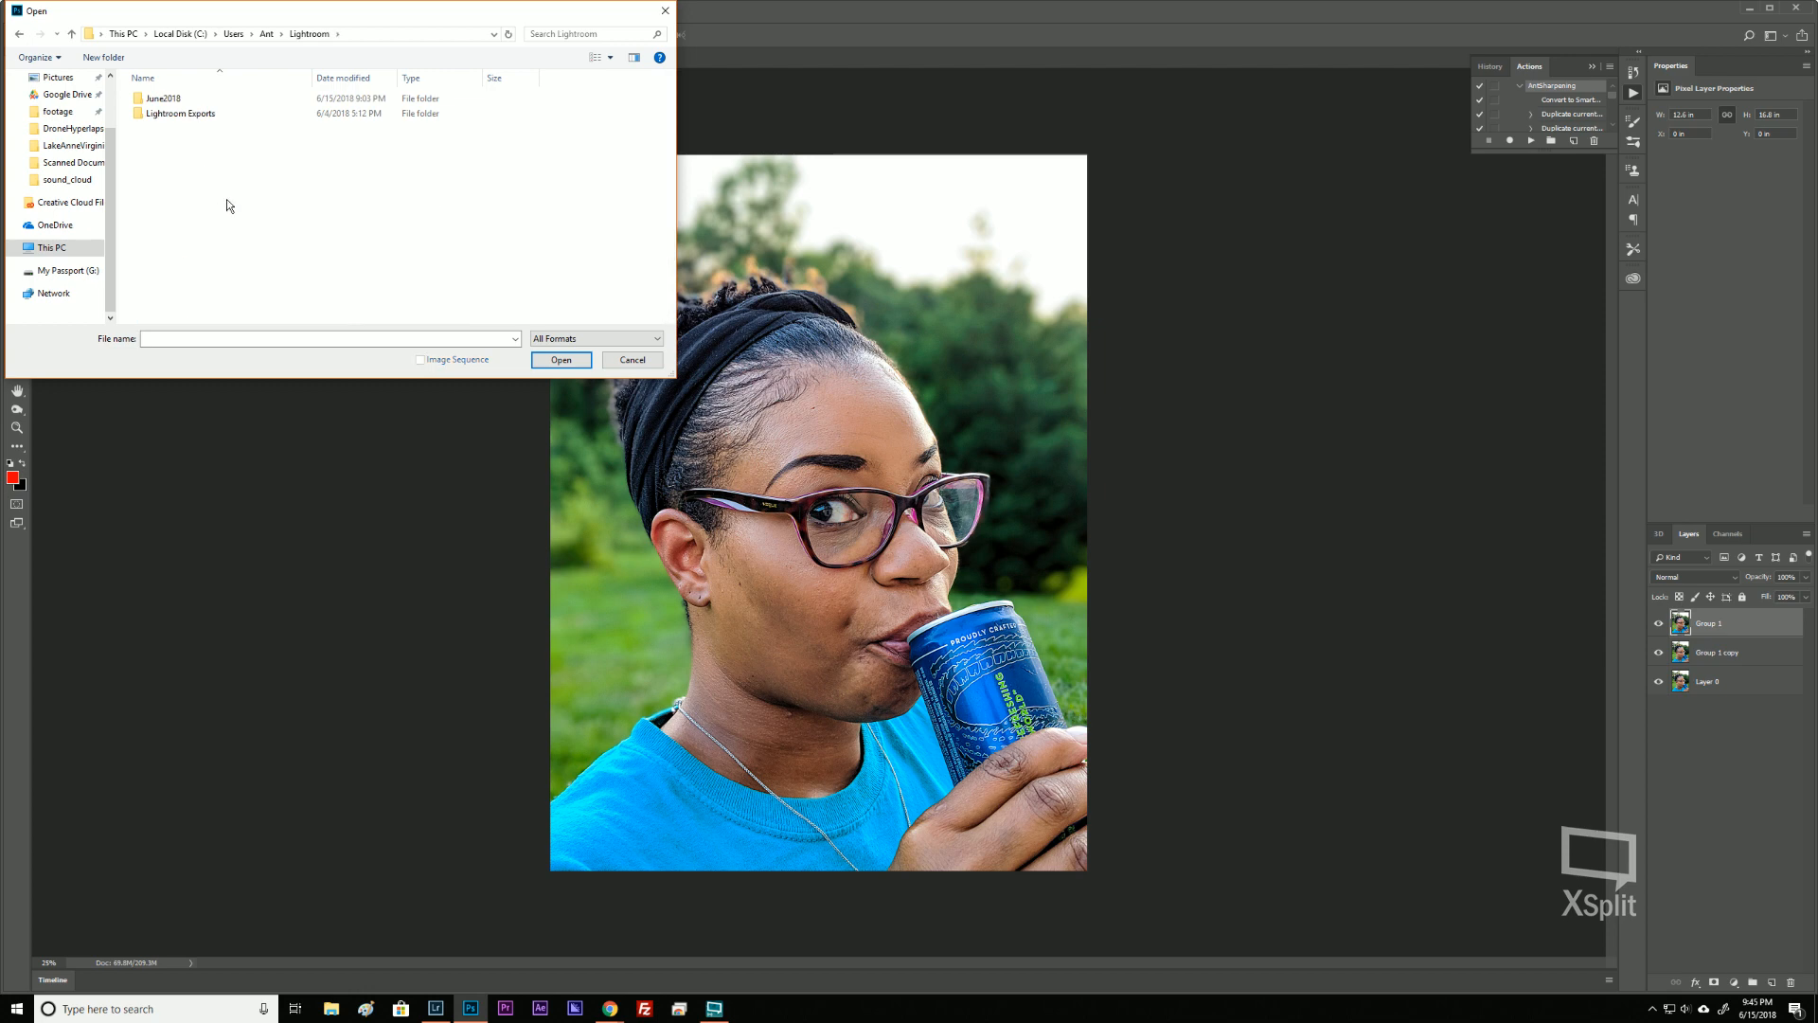
double_click(171, 100)
Load IMG_5463, IMG_5538, IMG_5588 and IMG_5593 into Camera Raw, then open IMG_5463 as an editable image.
scroll(354, 163, "down", 10)
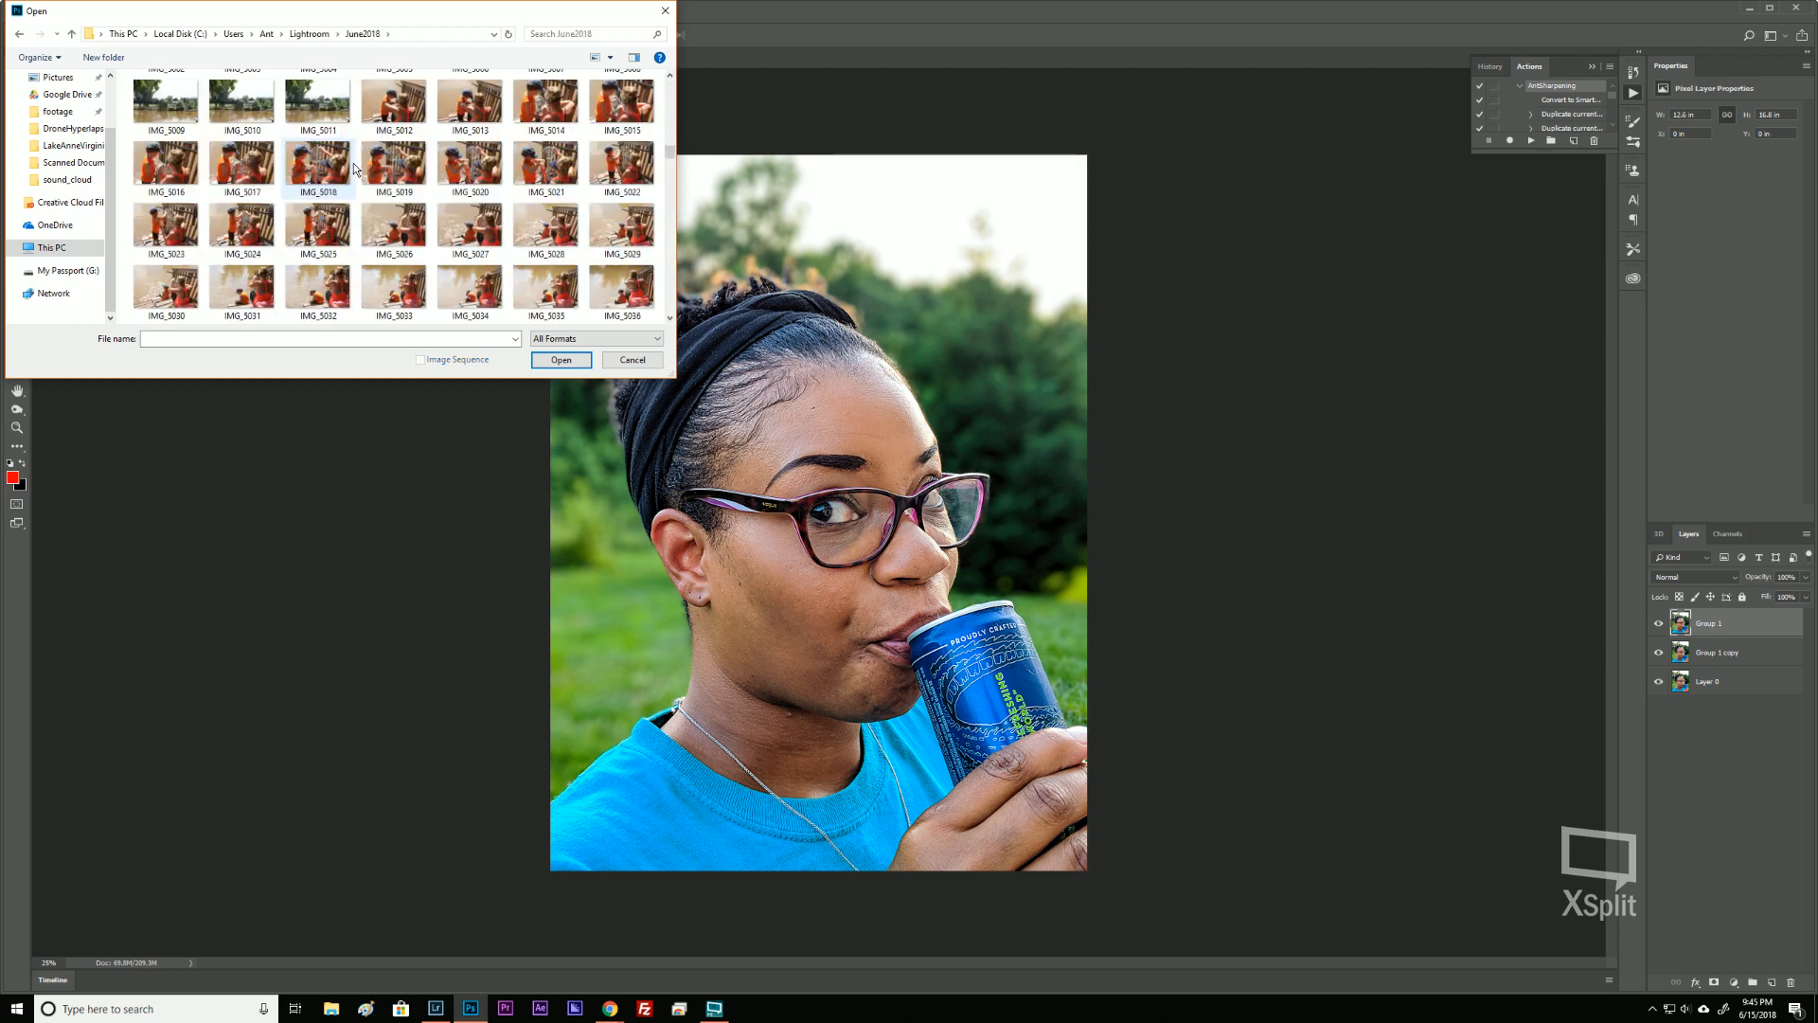
scroll(354, 163, "down", 10)
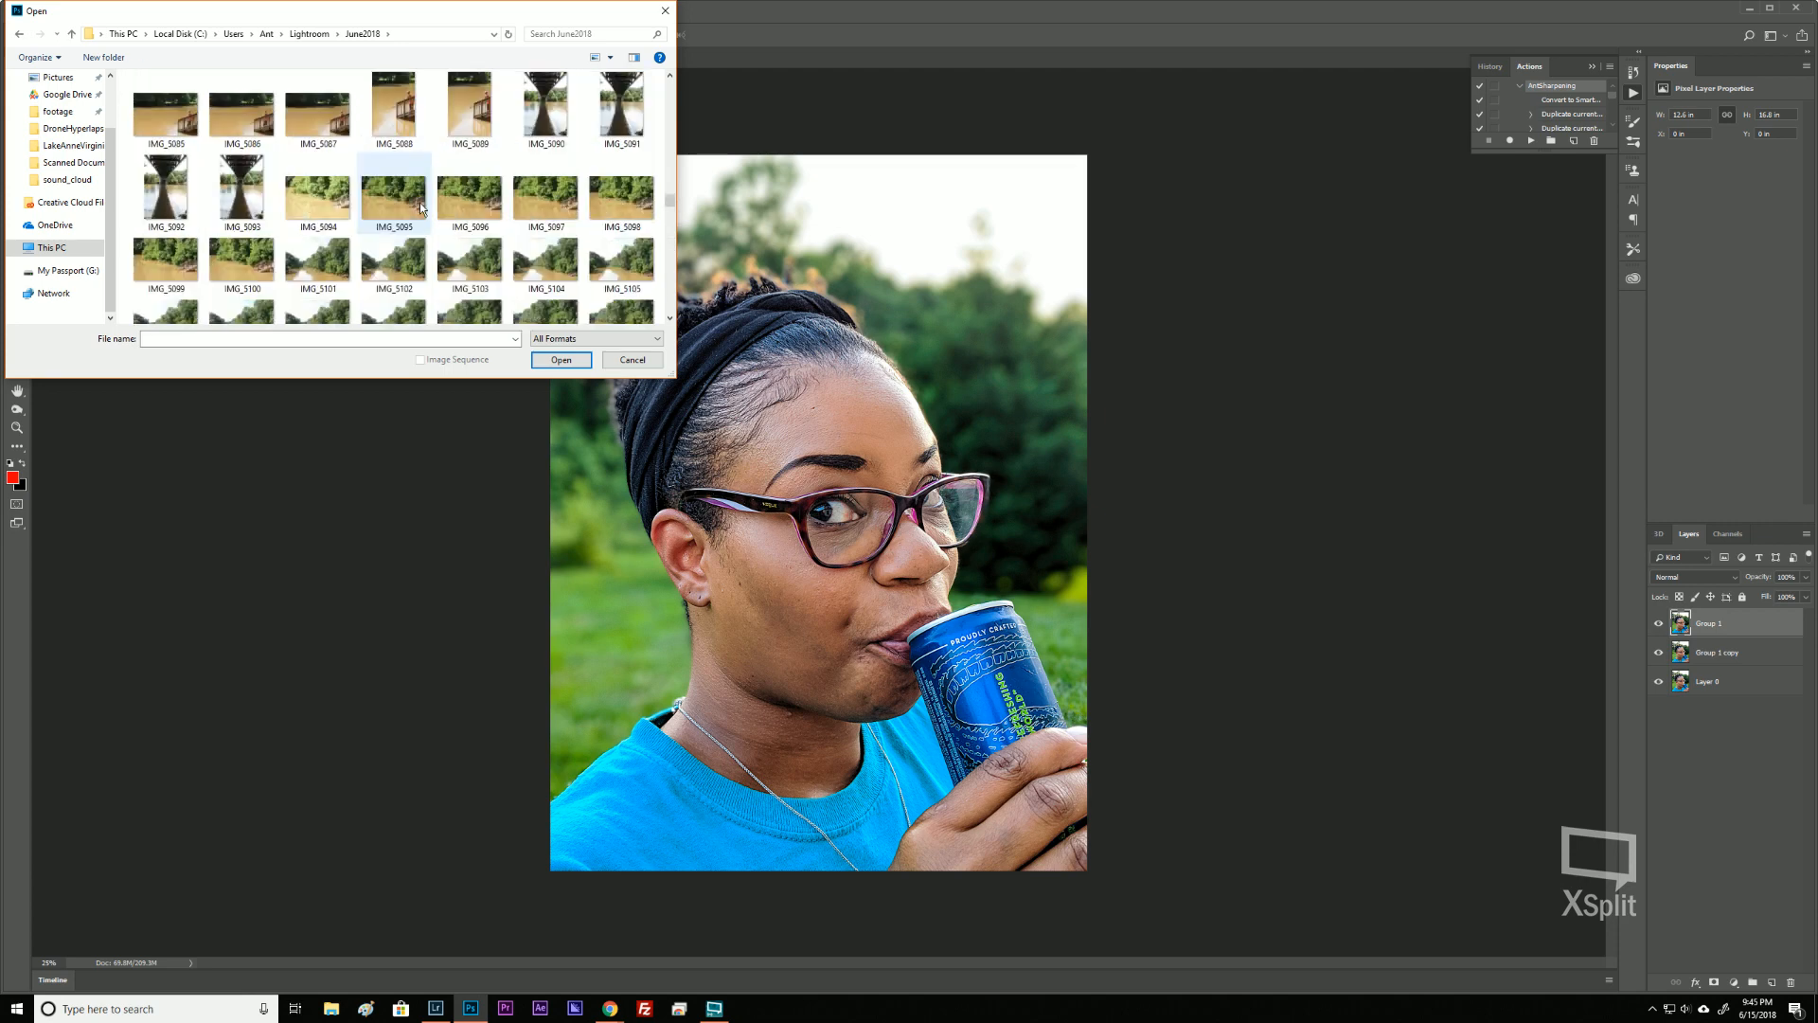
scroll(421, 209, "down", 15)
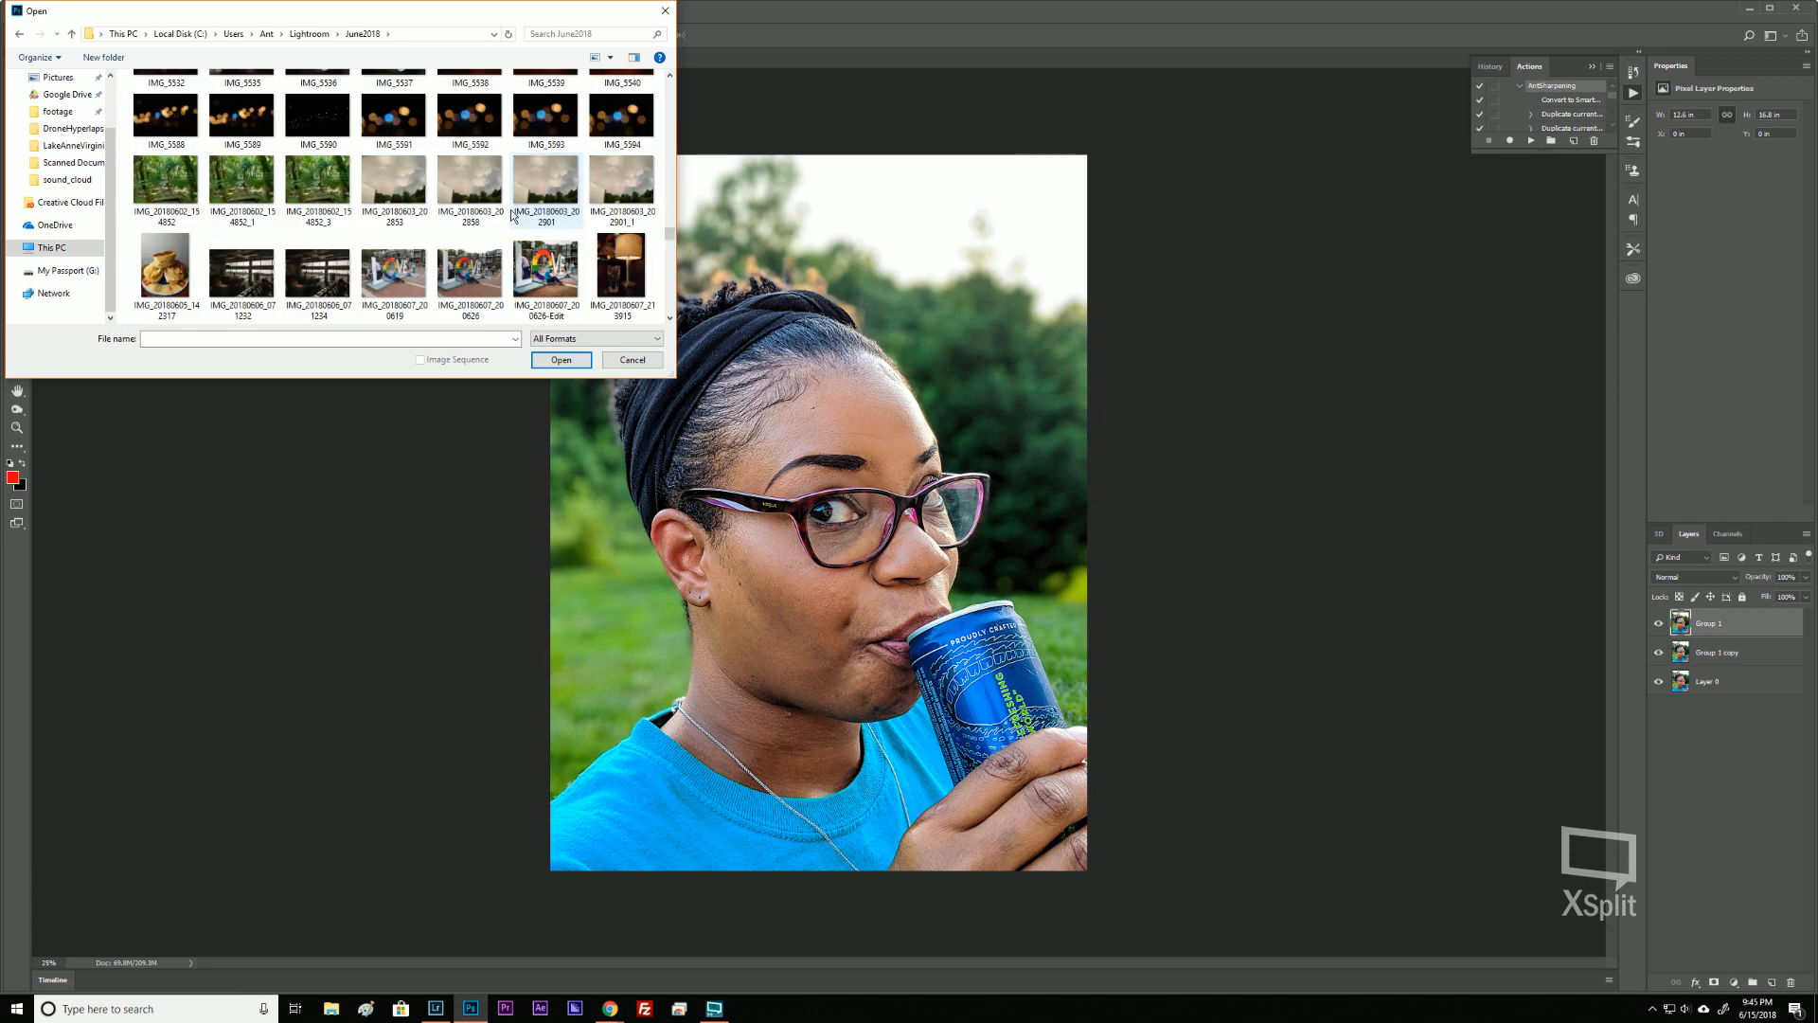
left_click(552, 122)
scroll(567, 159, "up", 3)
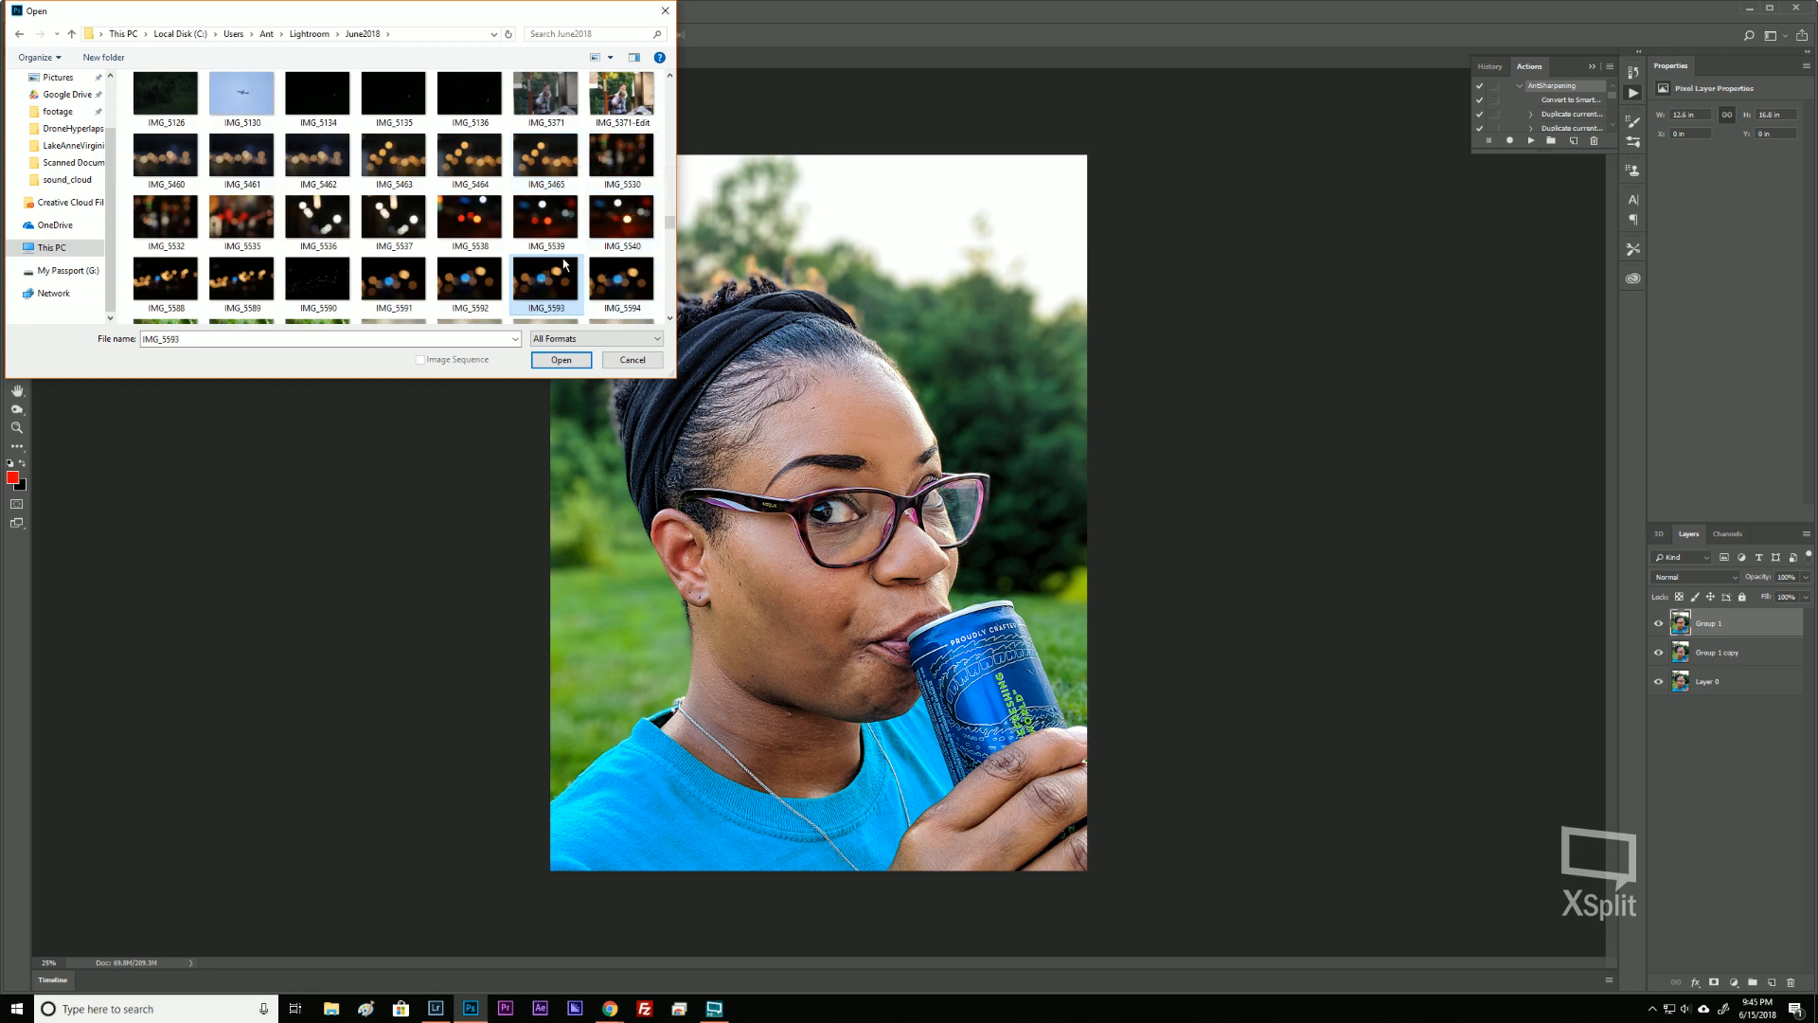
left_click(477, 223, "ctrl")
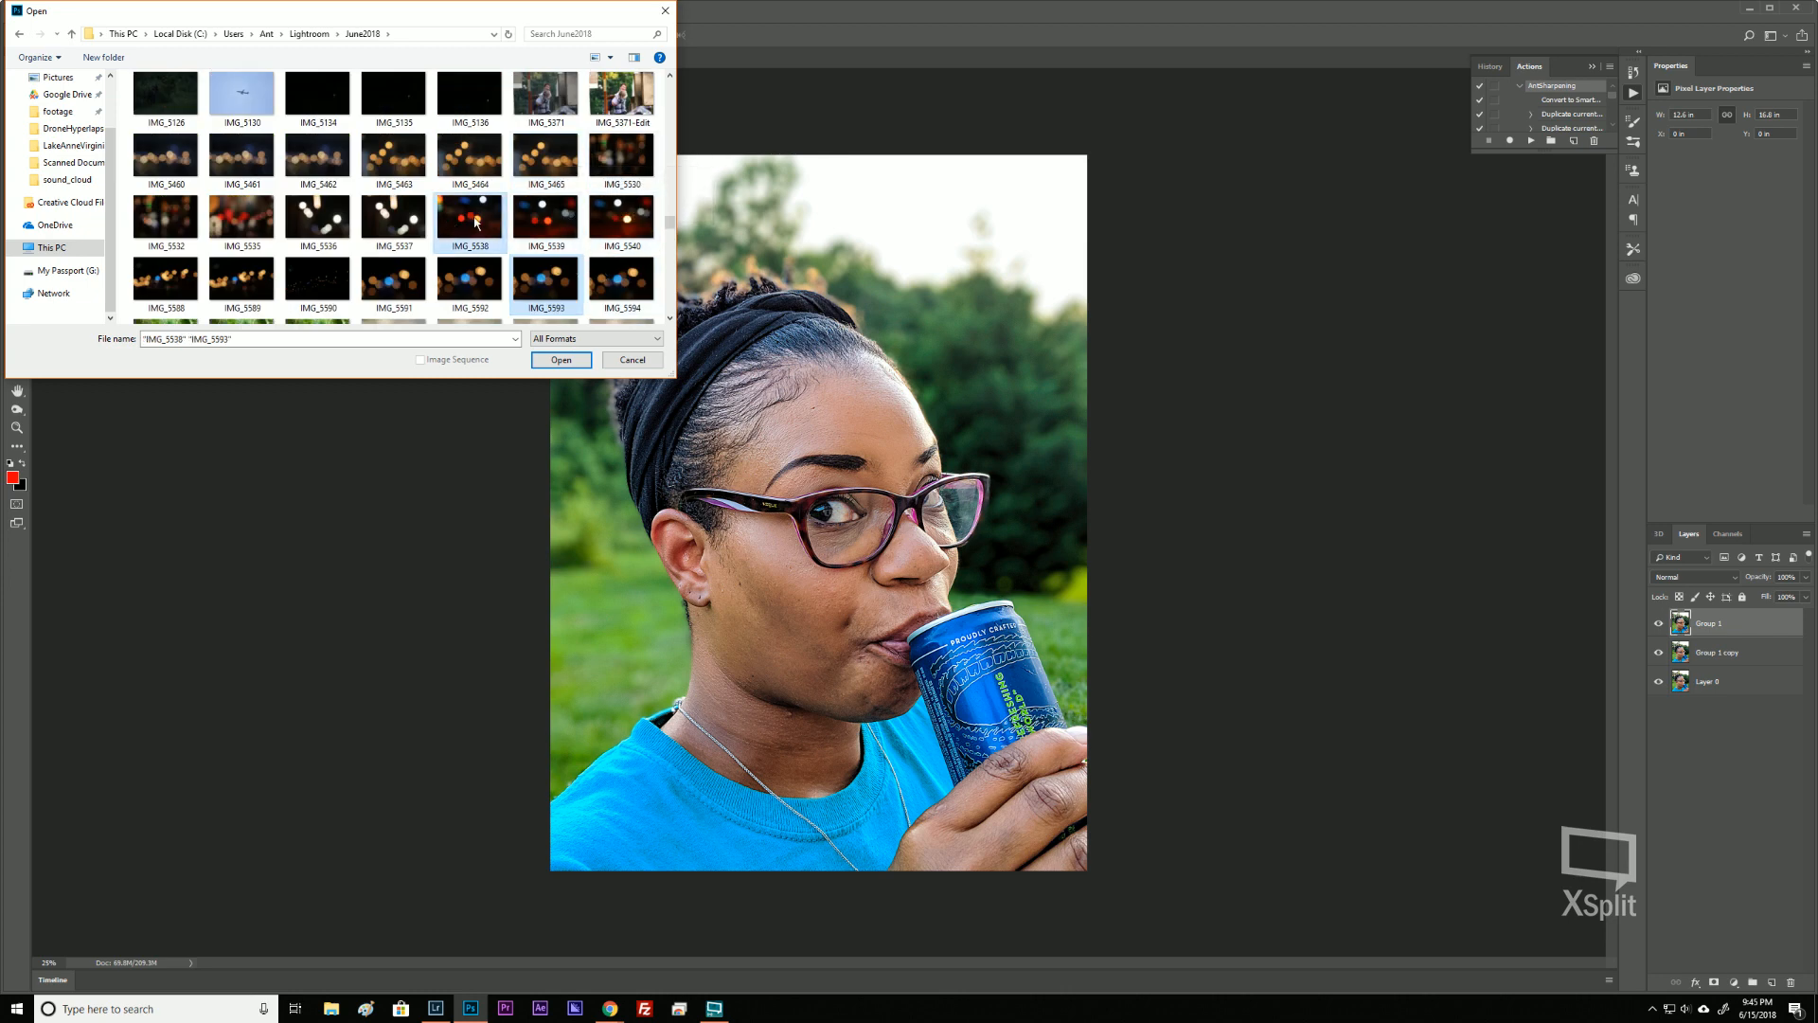
left_click(407, 161, "ctrl")
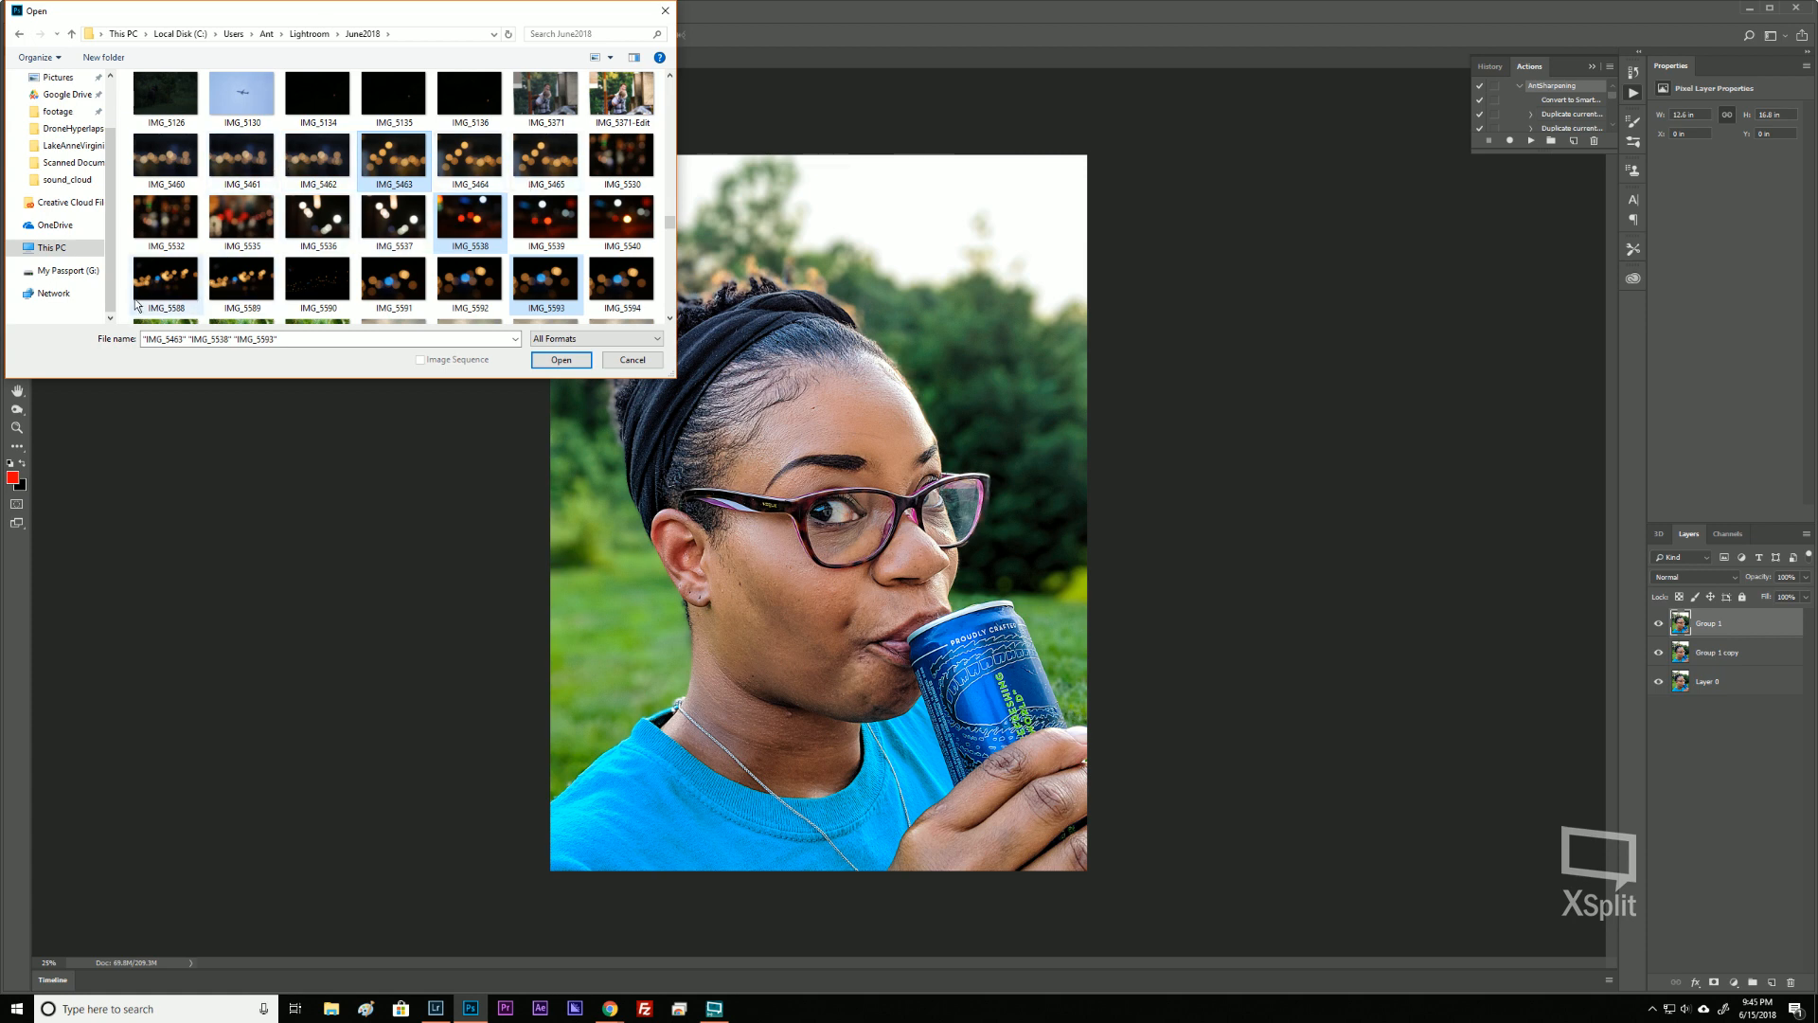
left_click(177, 284, "ctrl")
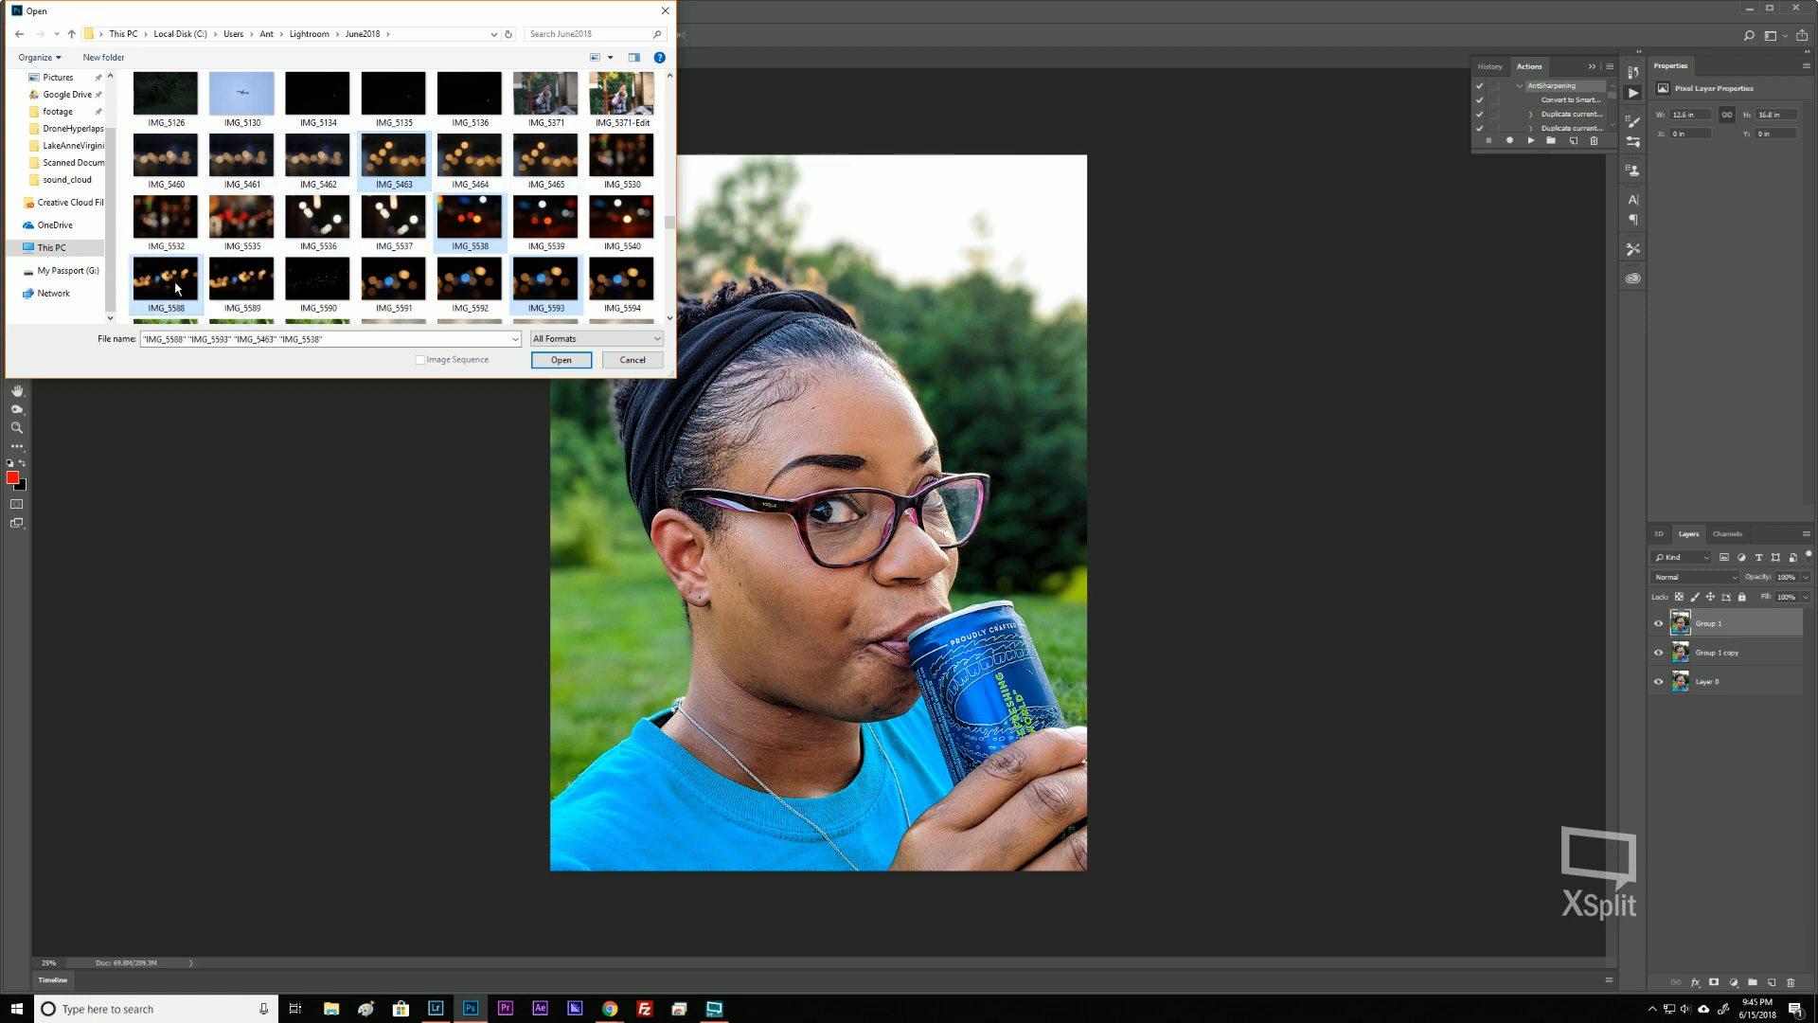
left_click(561, 360)
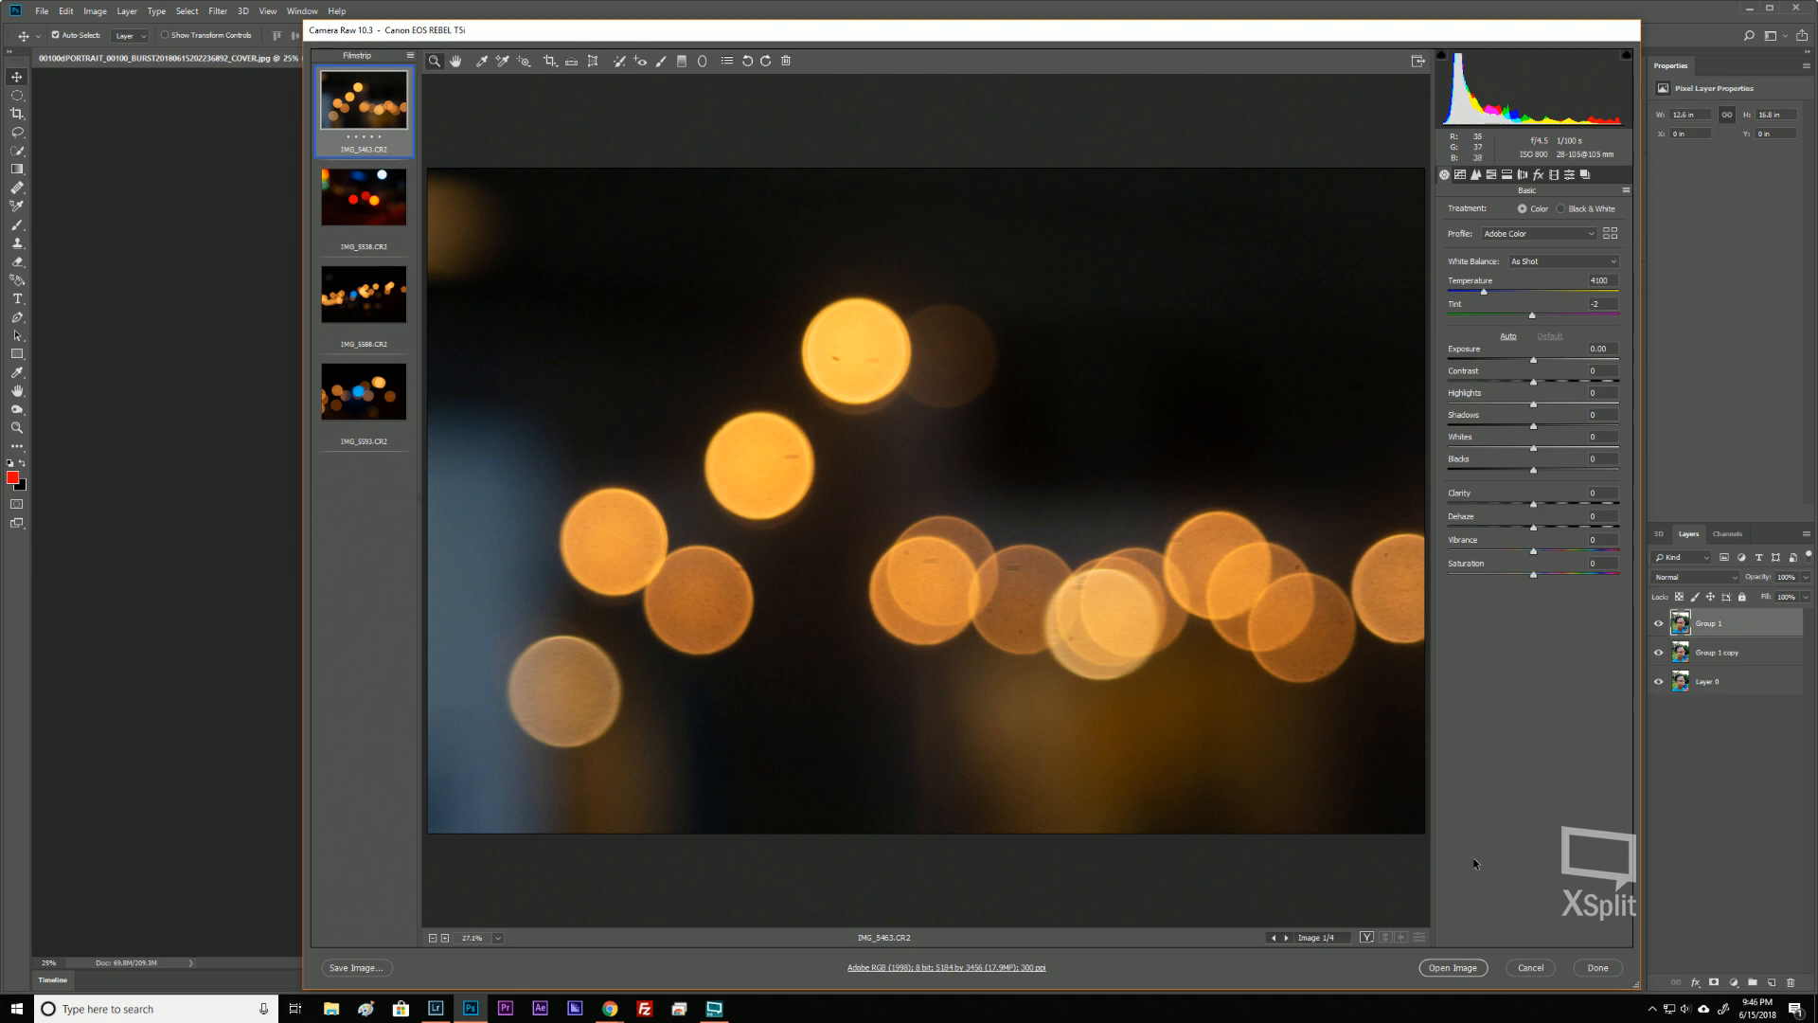
left_click(1447, 967)
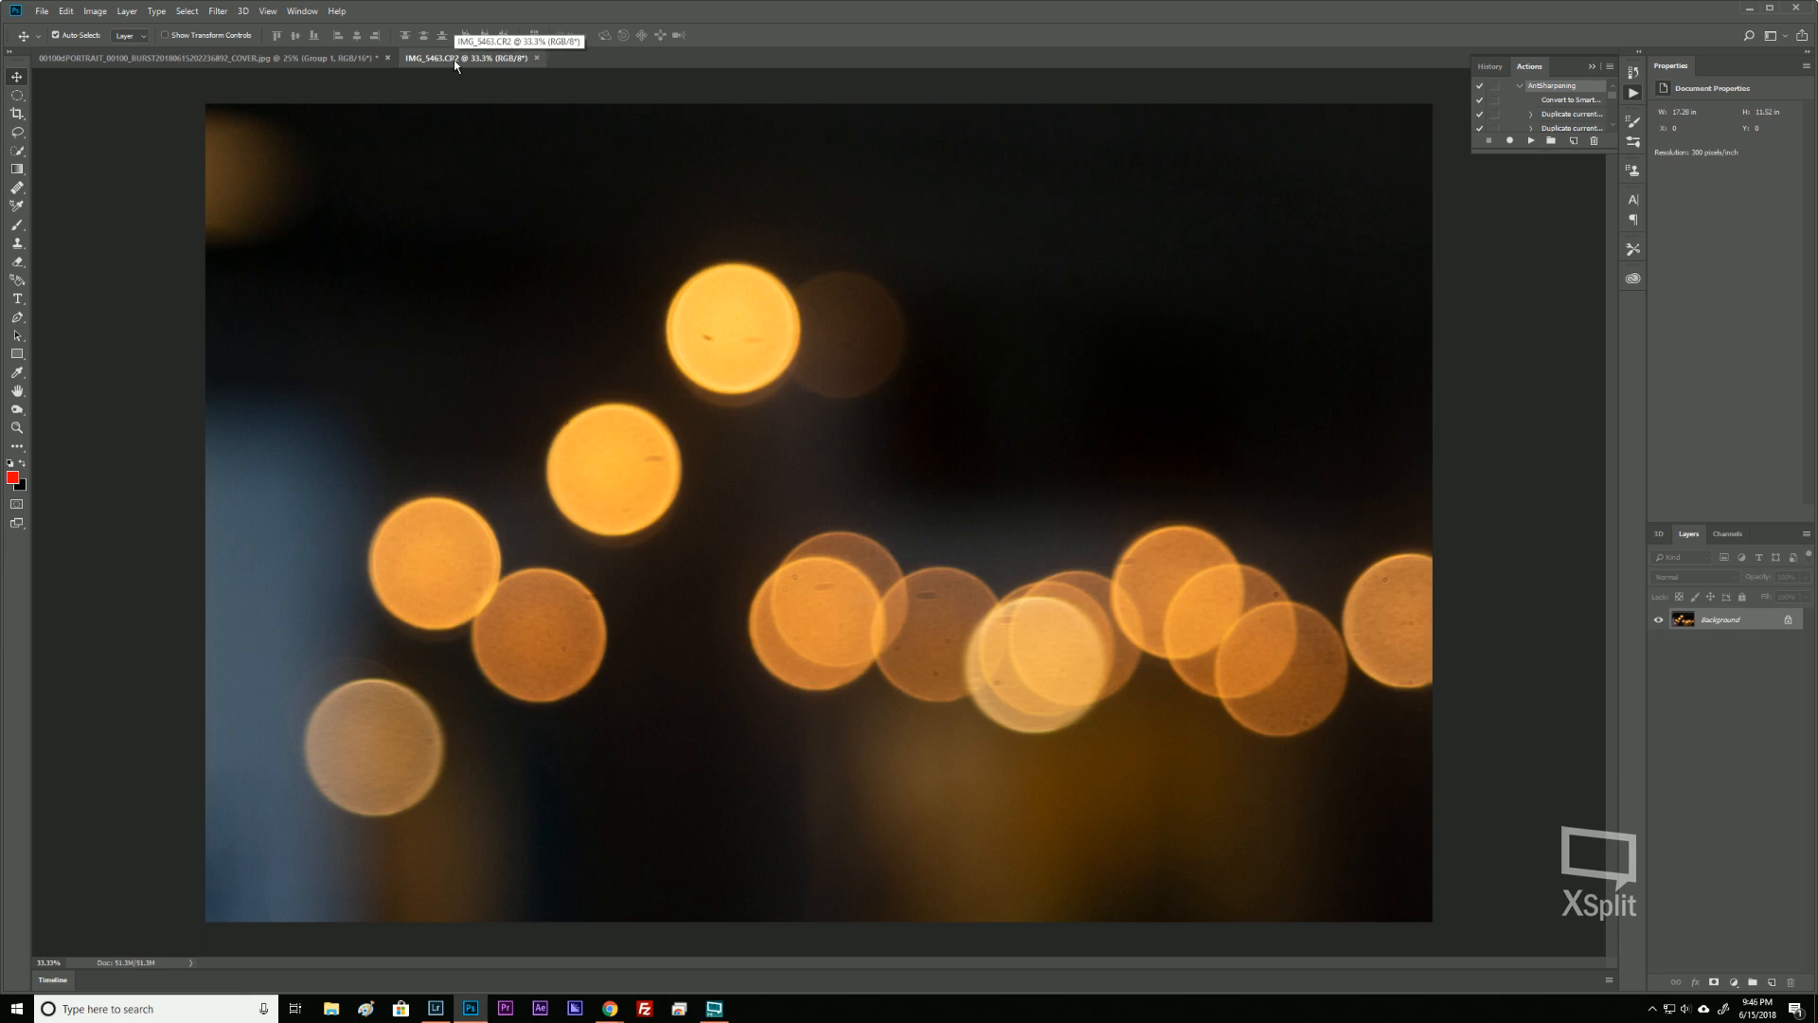
Switch back and forth between the portrait and IMG_5463 documents to compare them.
left_click(233, 59)
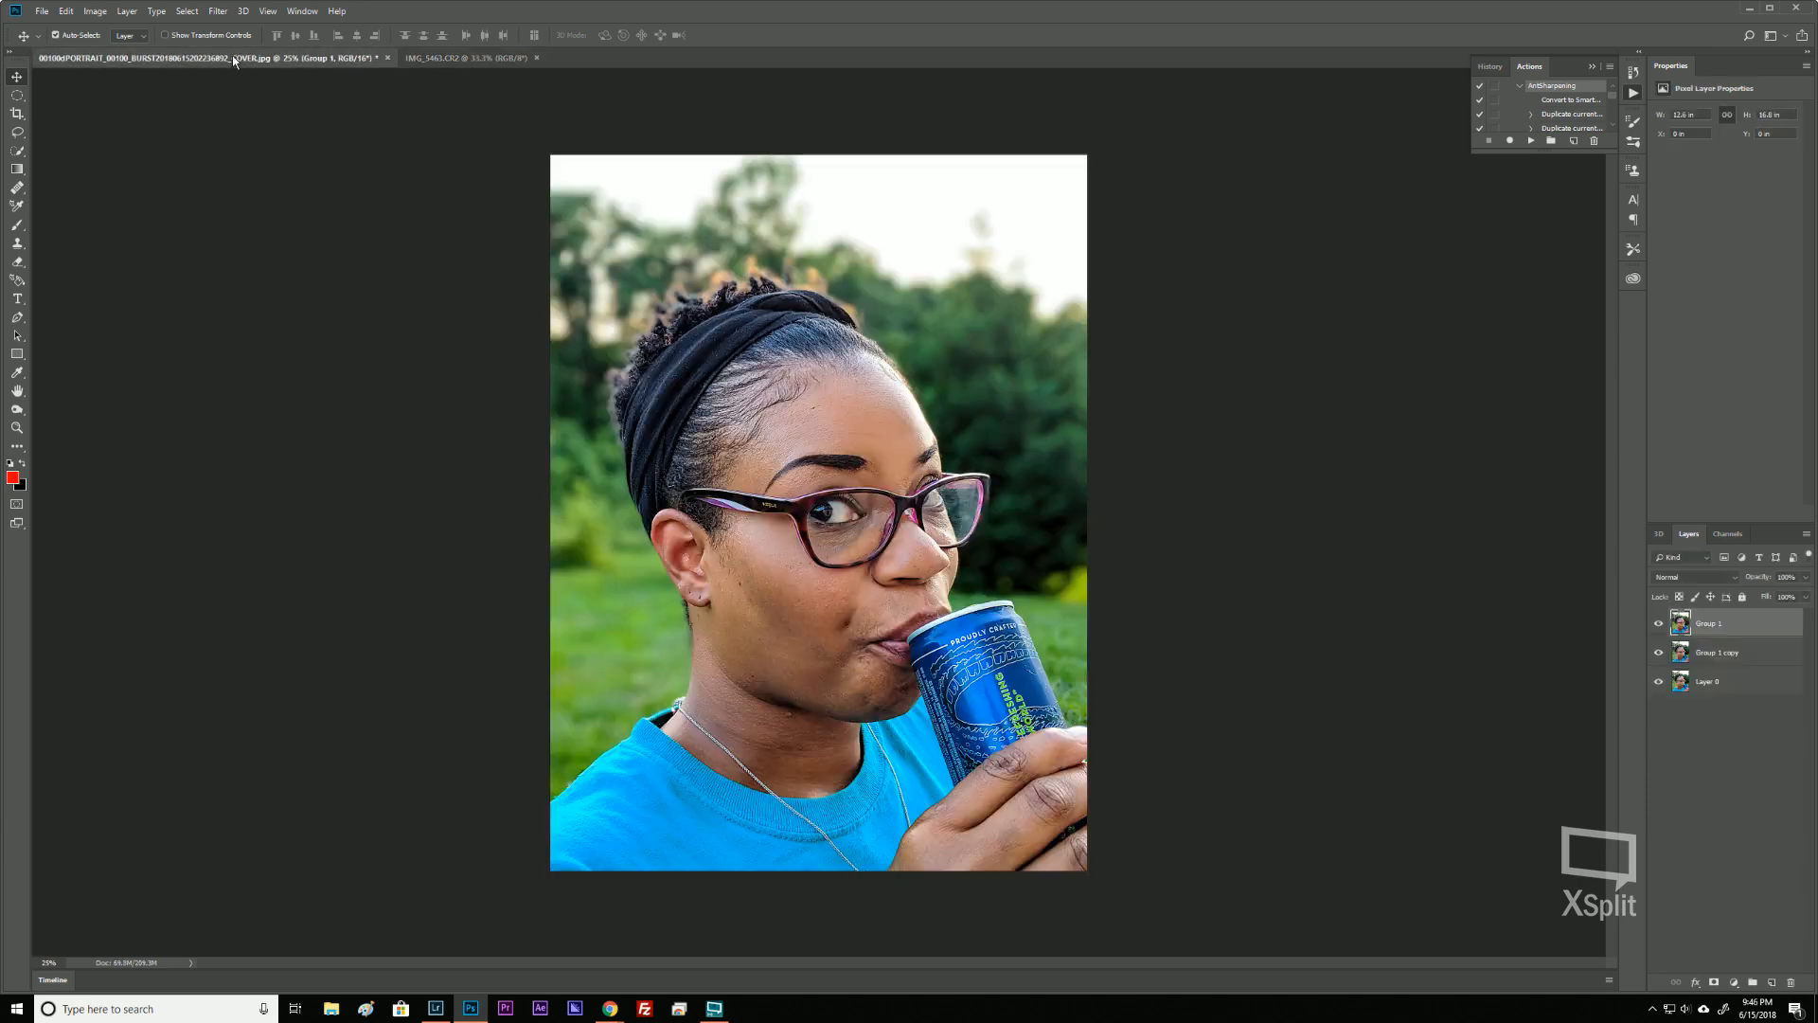
left_click(464, 57)
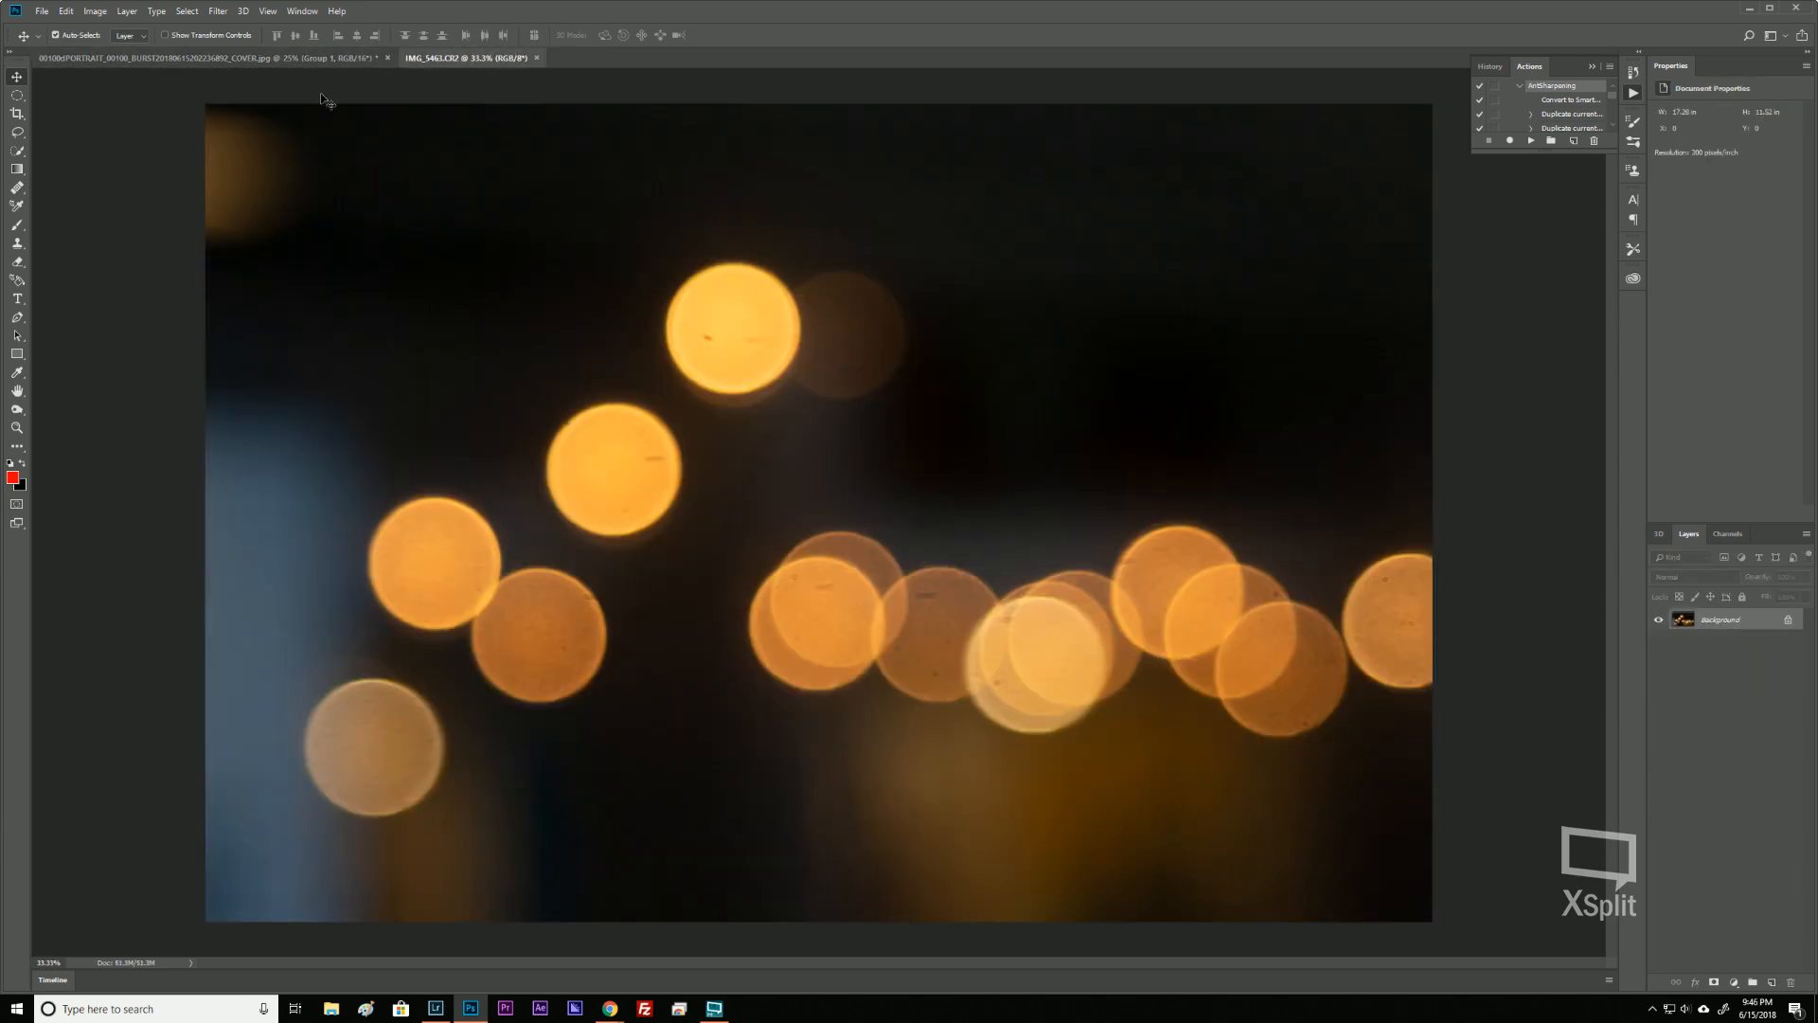
left_click(307, 56)
left_click(507, 60)
left_click(151, 57)
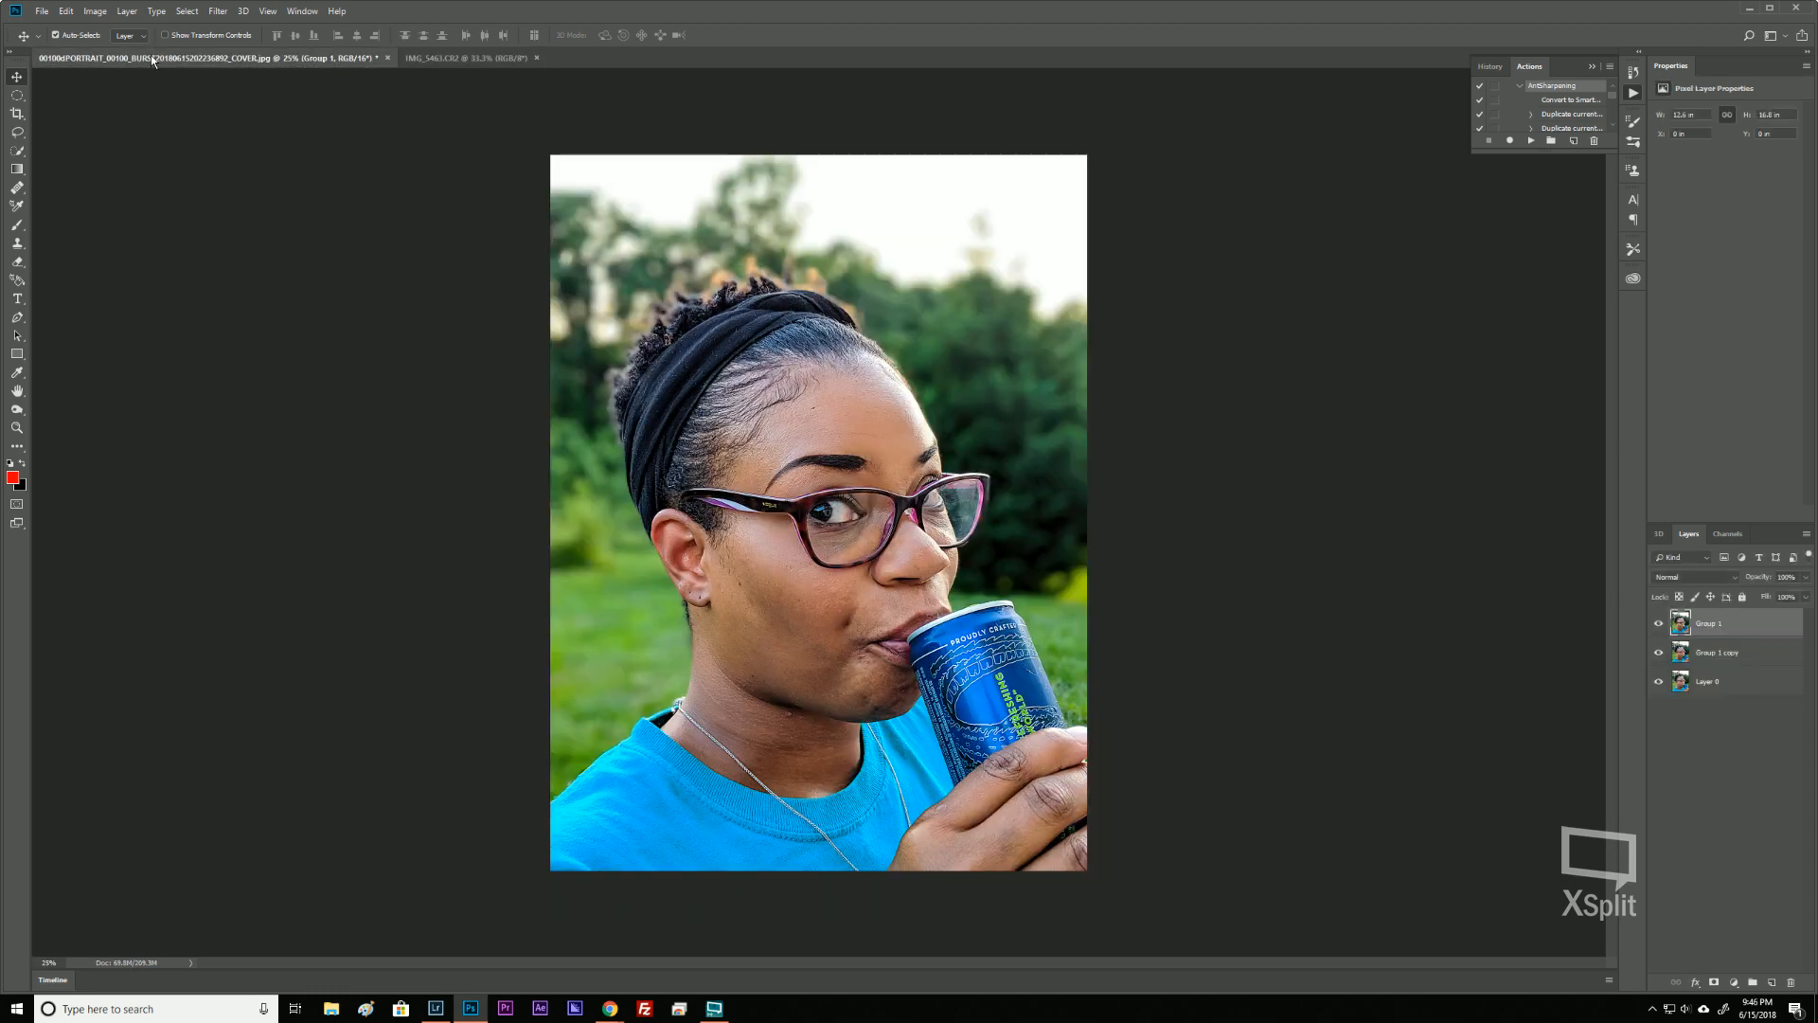
left_click(502, 59)
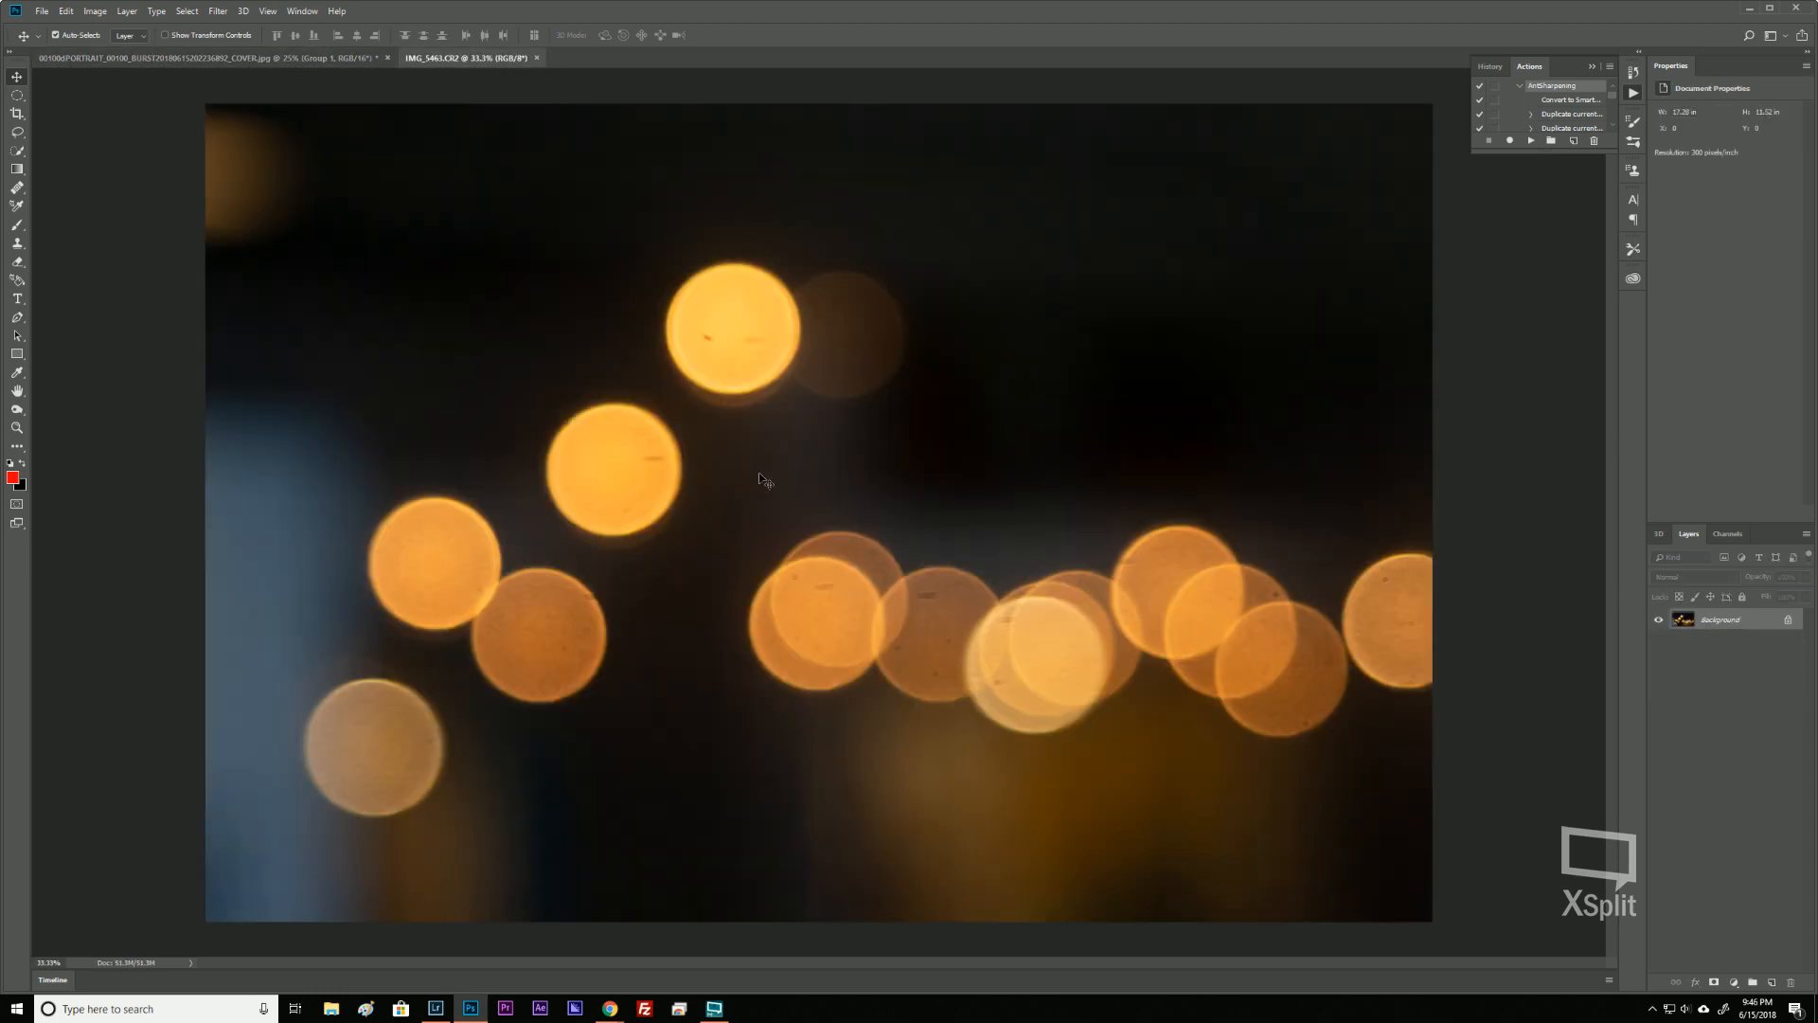
Open IMG_5591 from the June2018 folder through Camera Raw without adjusting its settings.
left_click(52, 17)
left_click(85, 44)
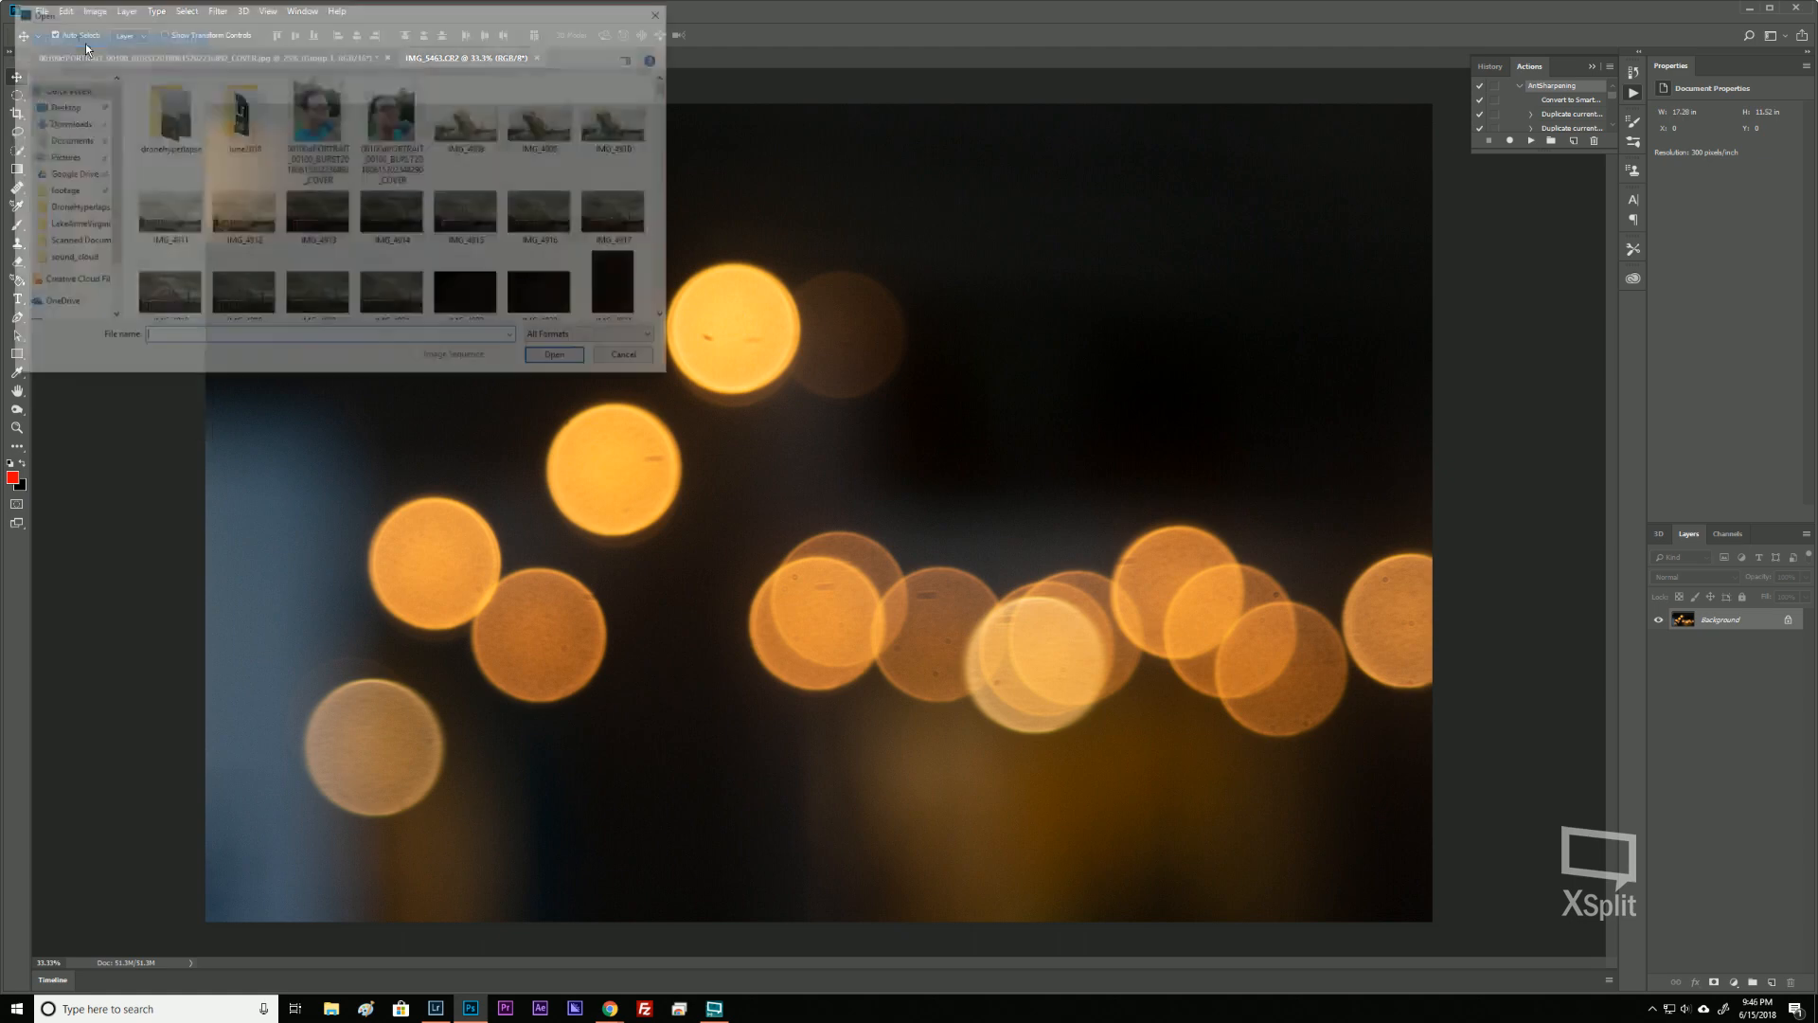
double_click(244, 118)
scroll(431, 196, "down", 5)
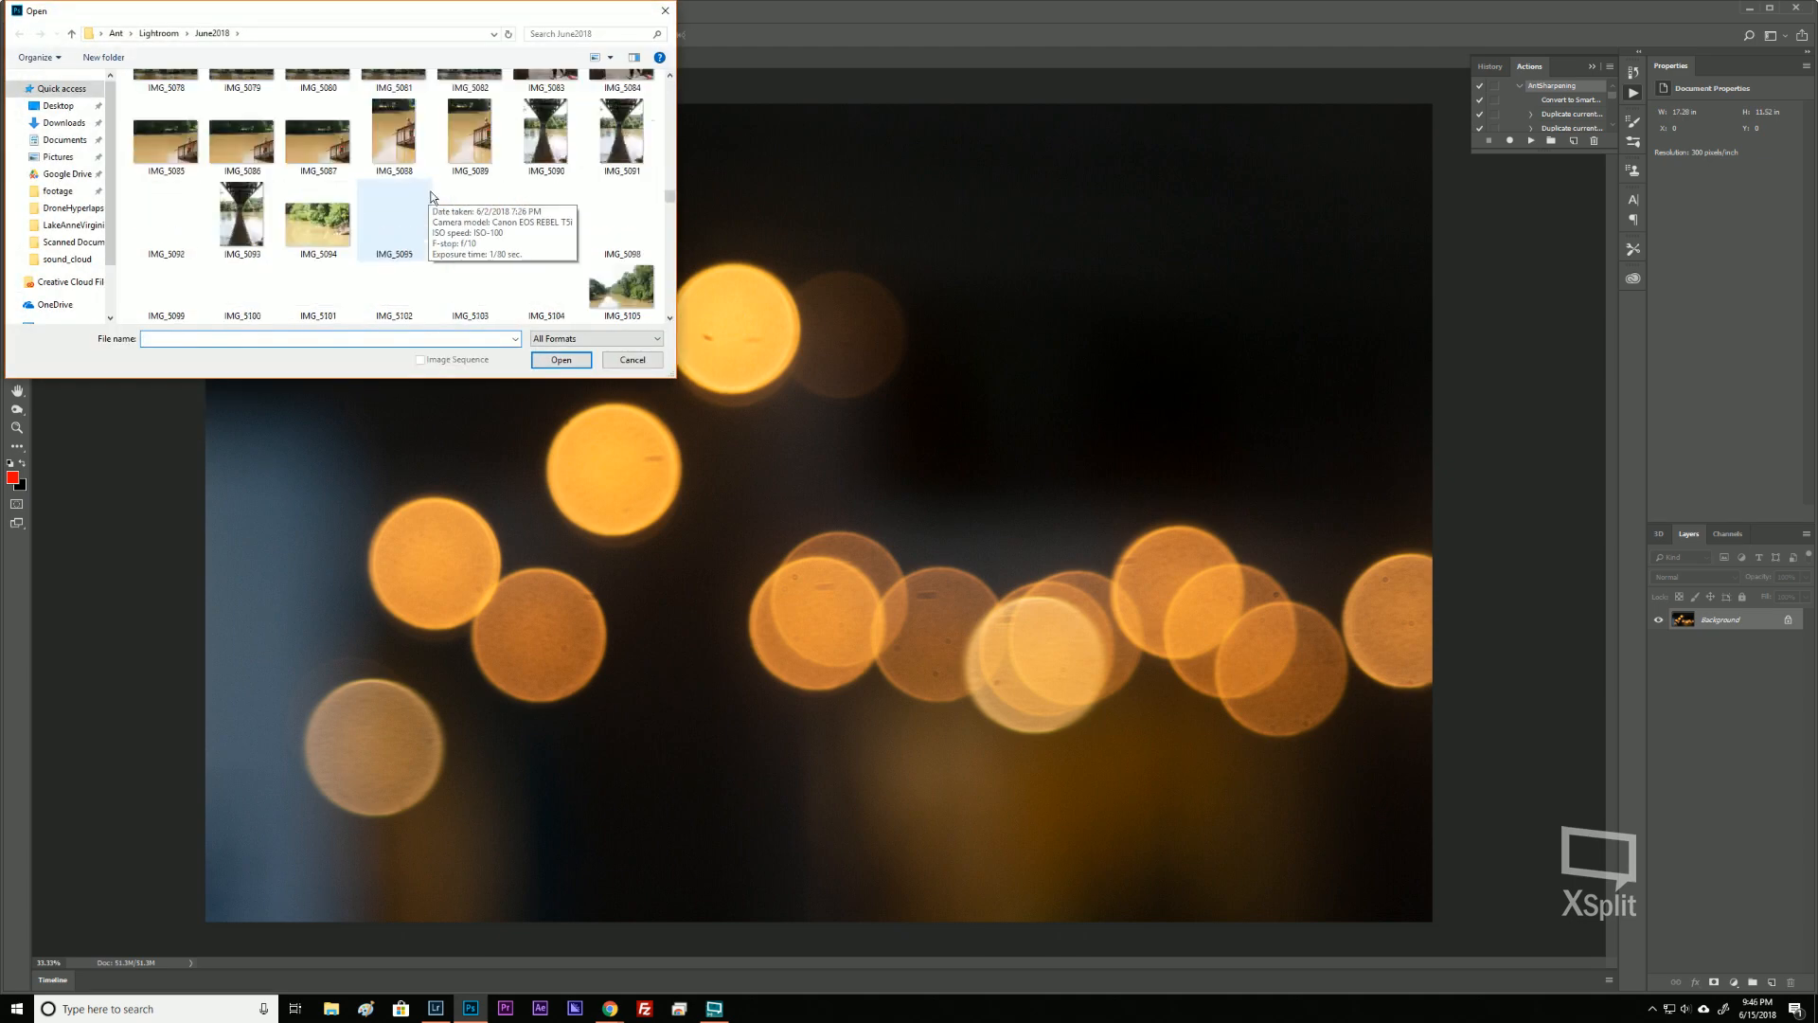
scroll(464, 194, "down", 5)
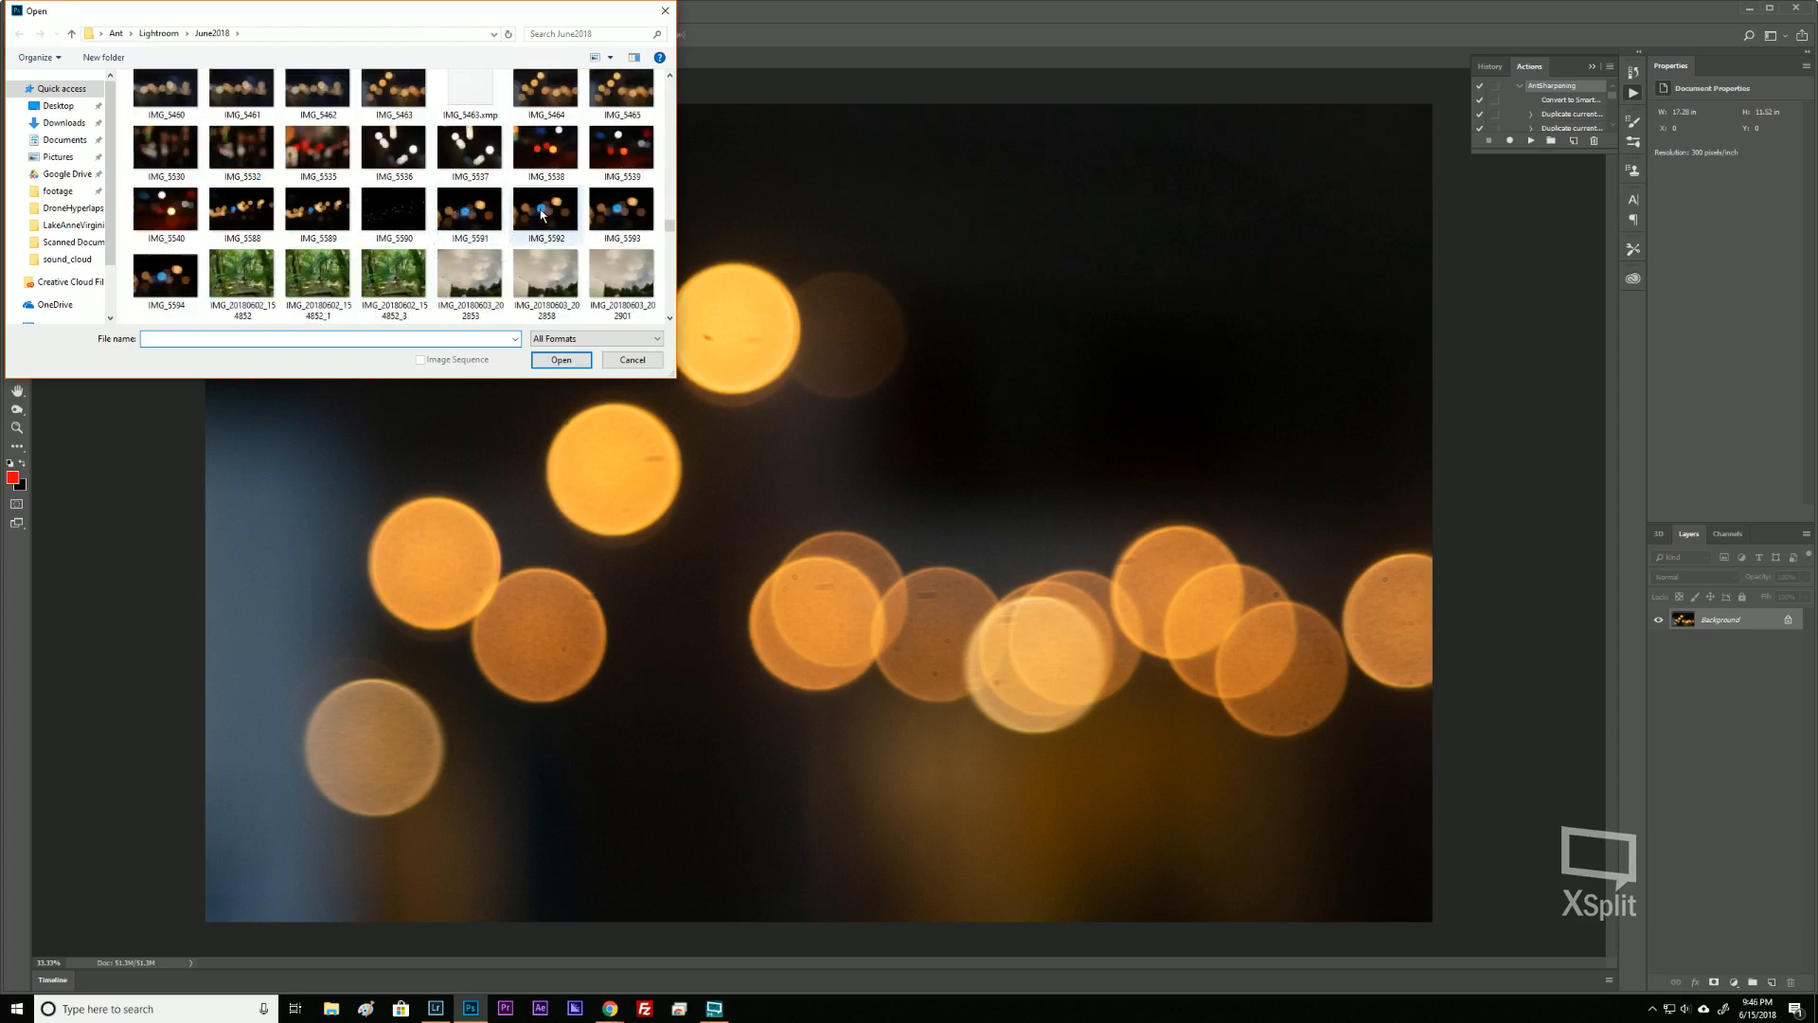
left_click(487, 212)
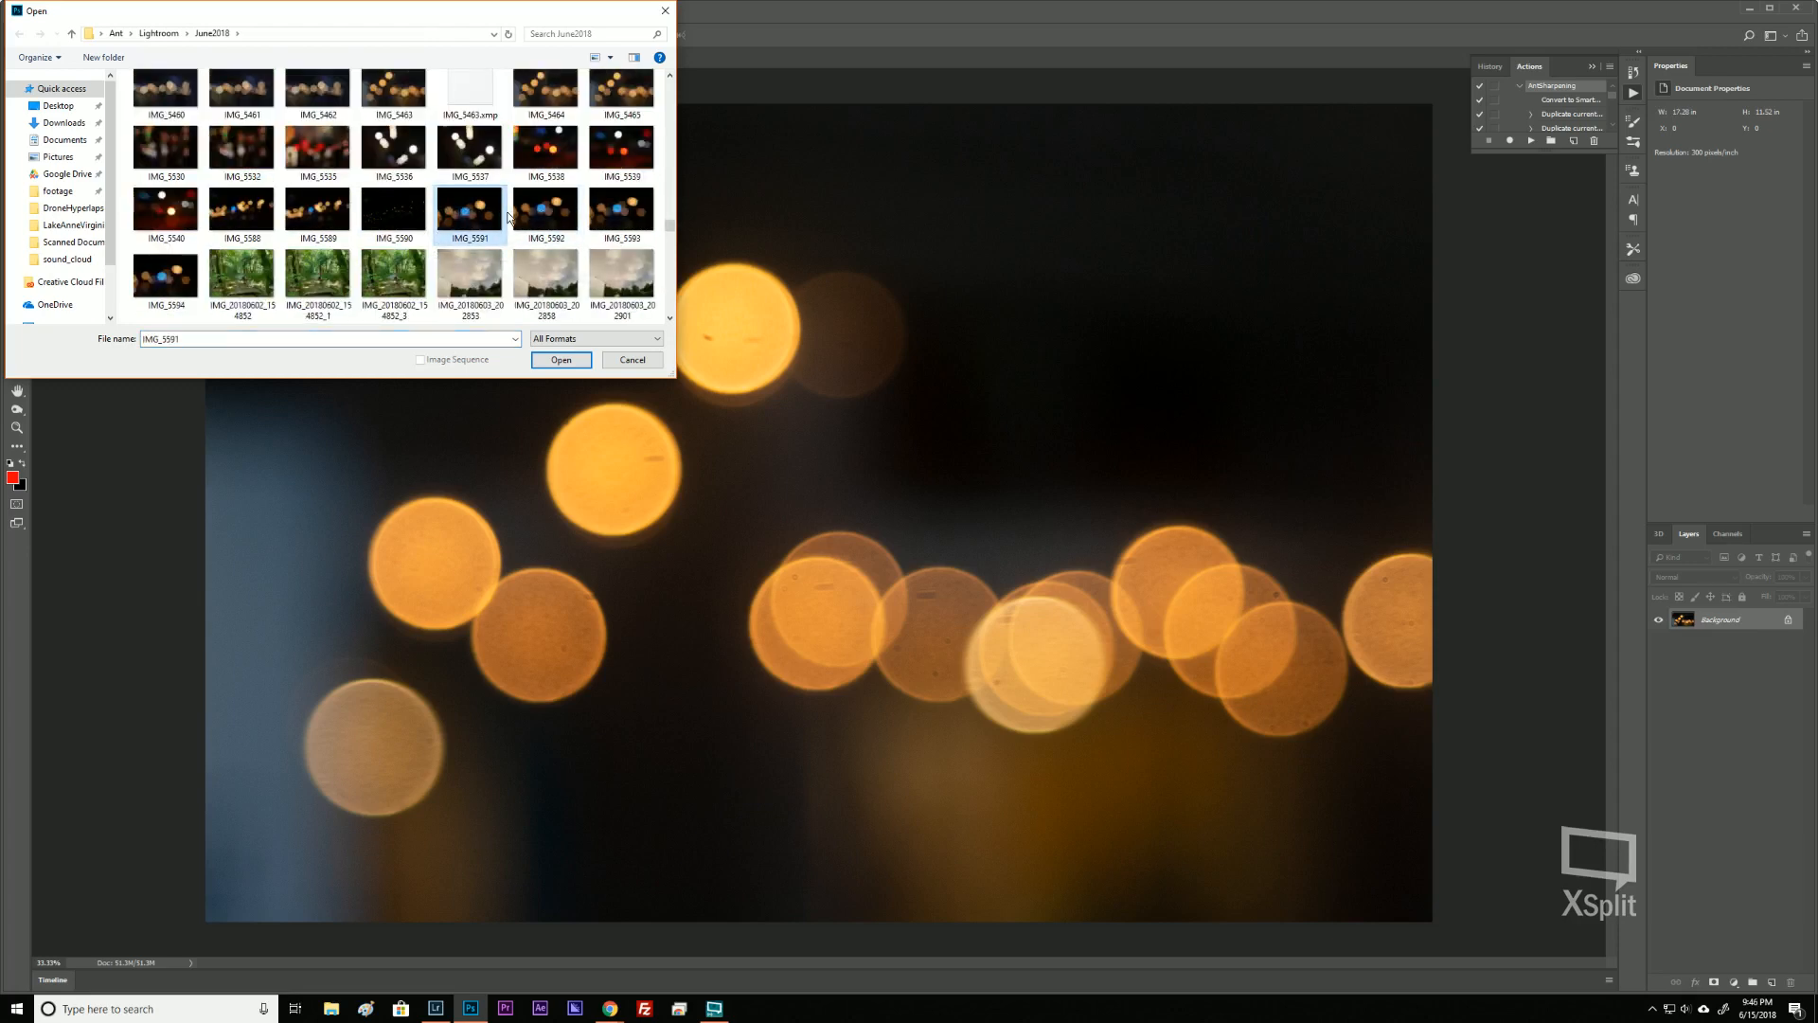
left_click(560, 360)
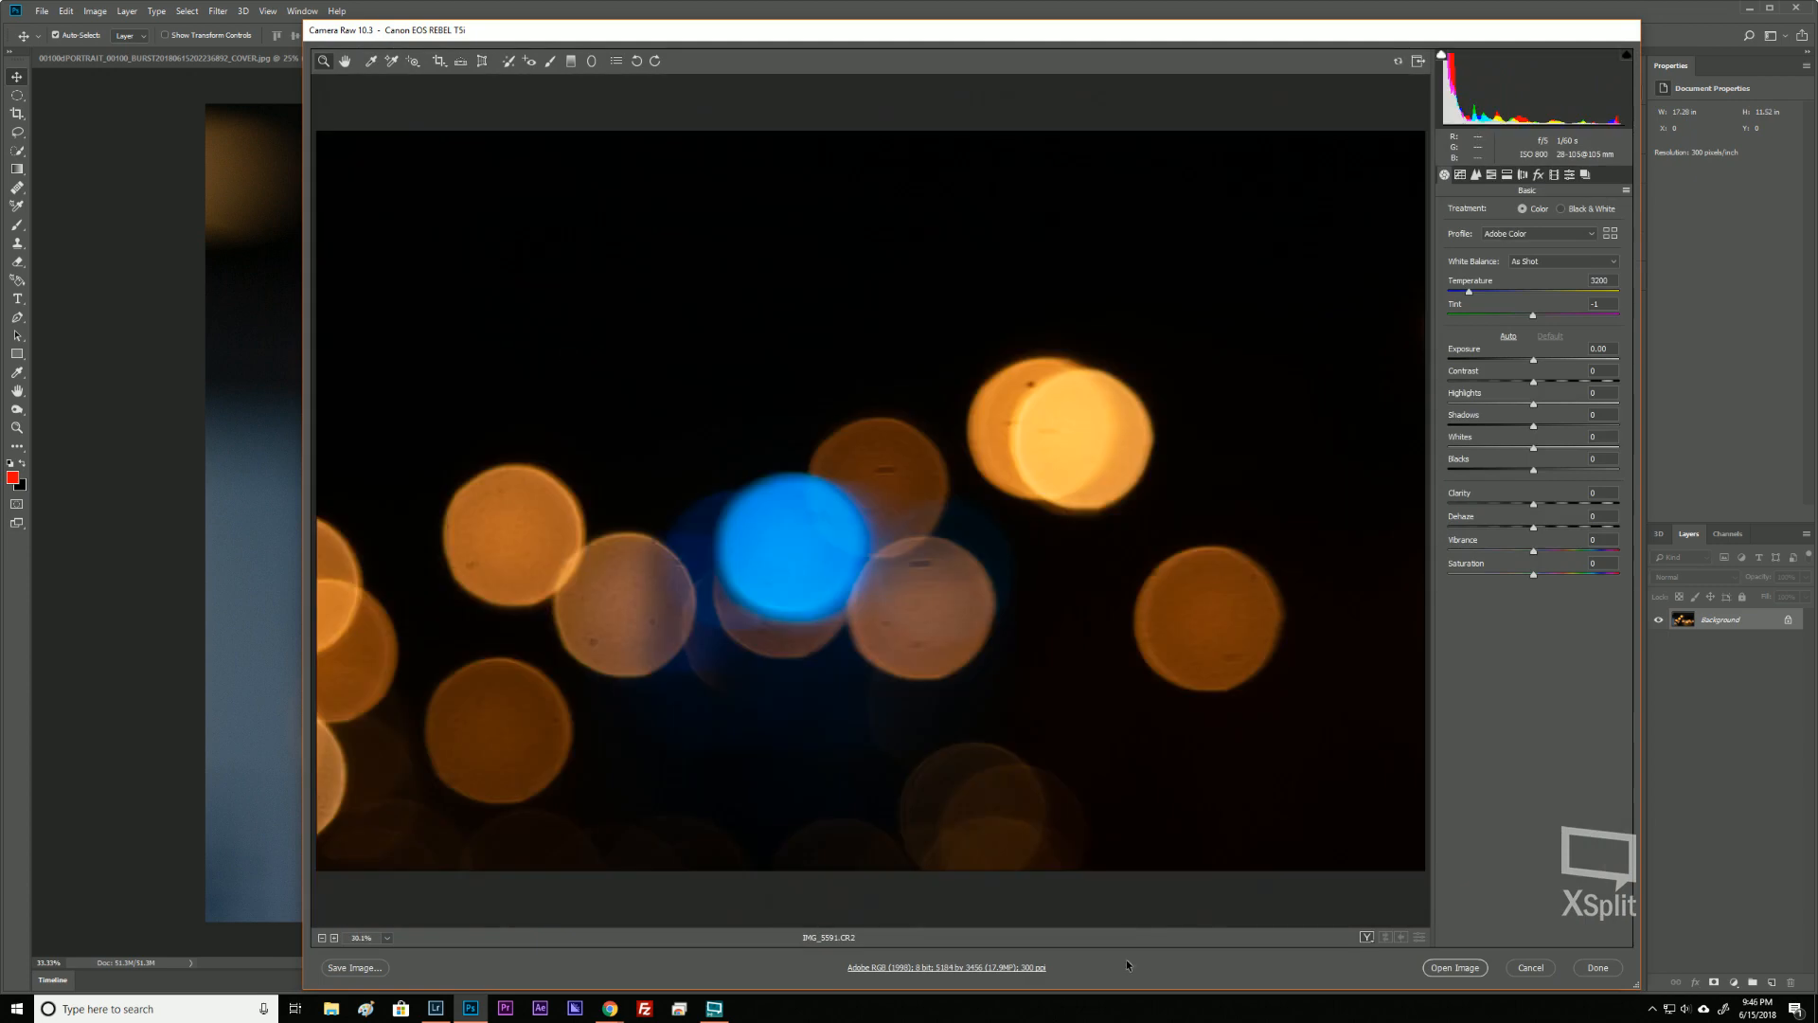
left_click(1458, 967)
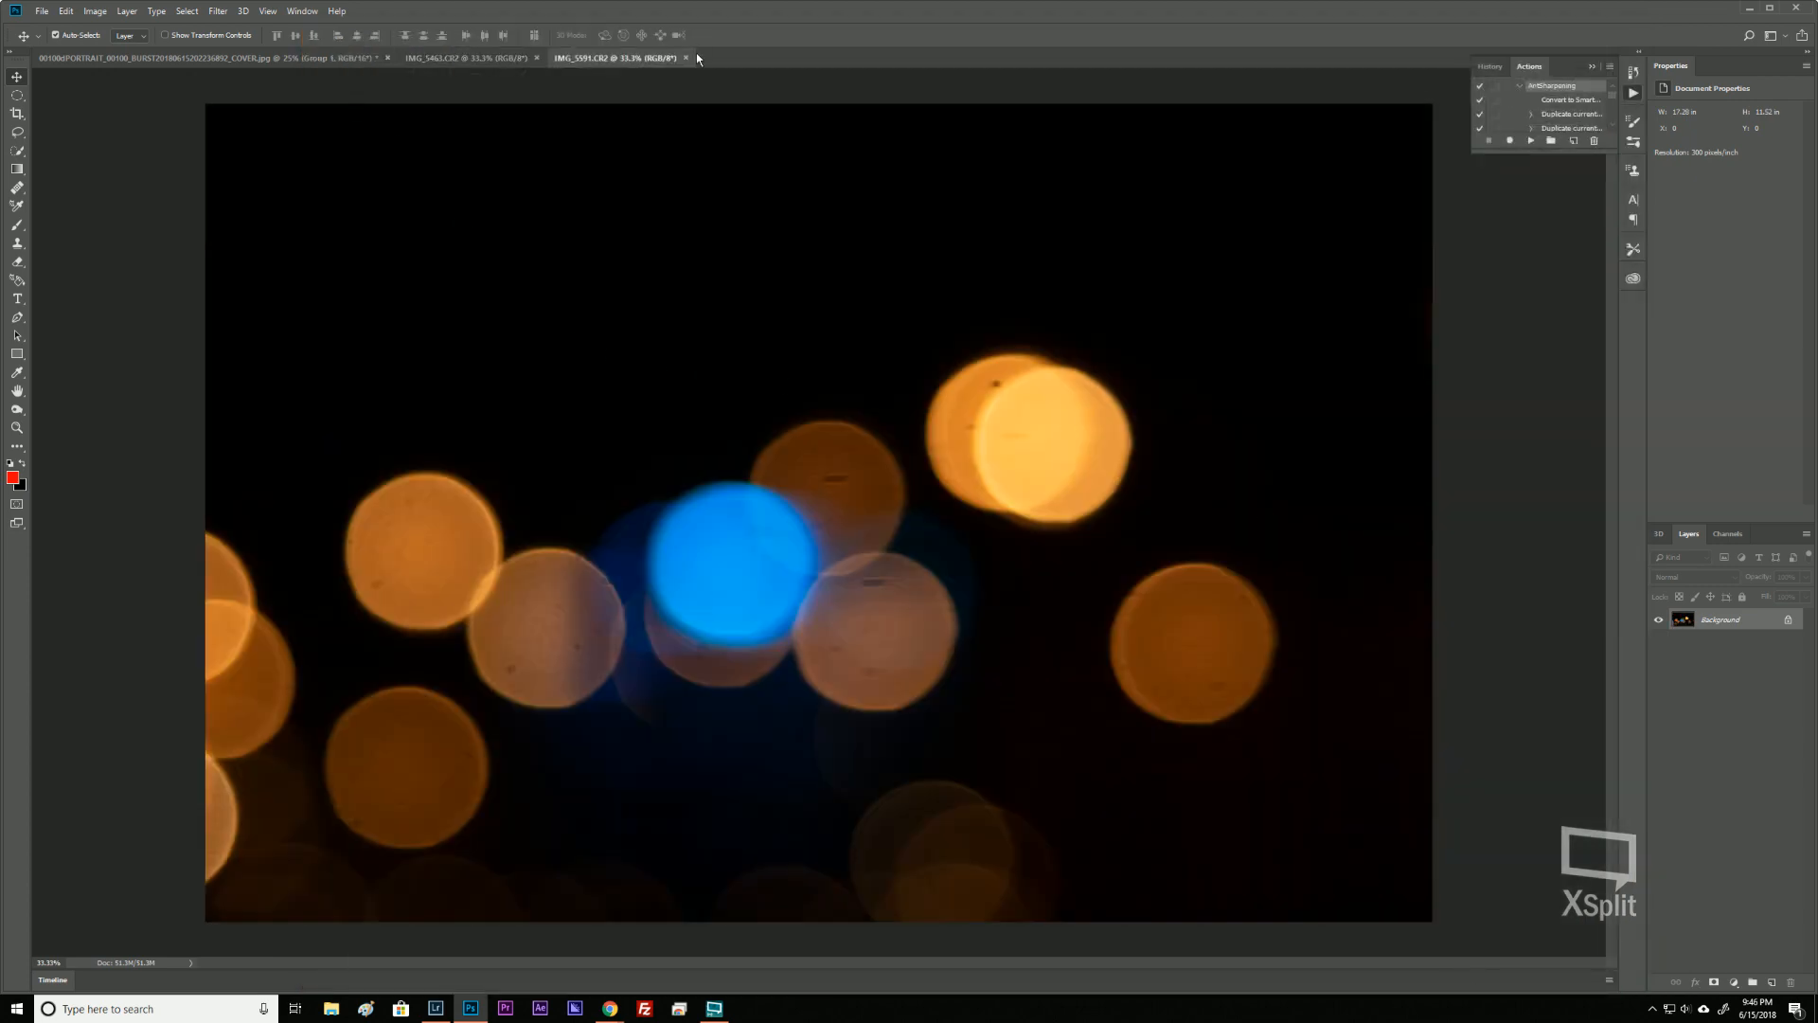
Return to the portrait and open IMG_5538 from the June2018 folder through Camera Raw without adjustments.
left_click(170, 60)
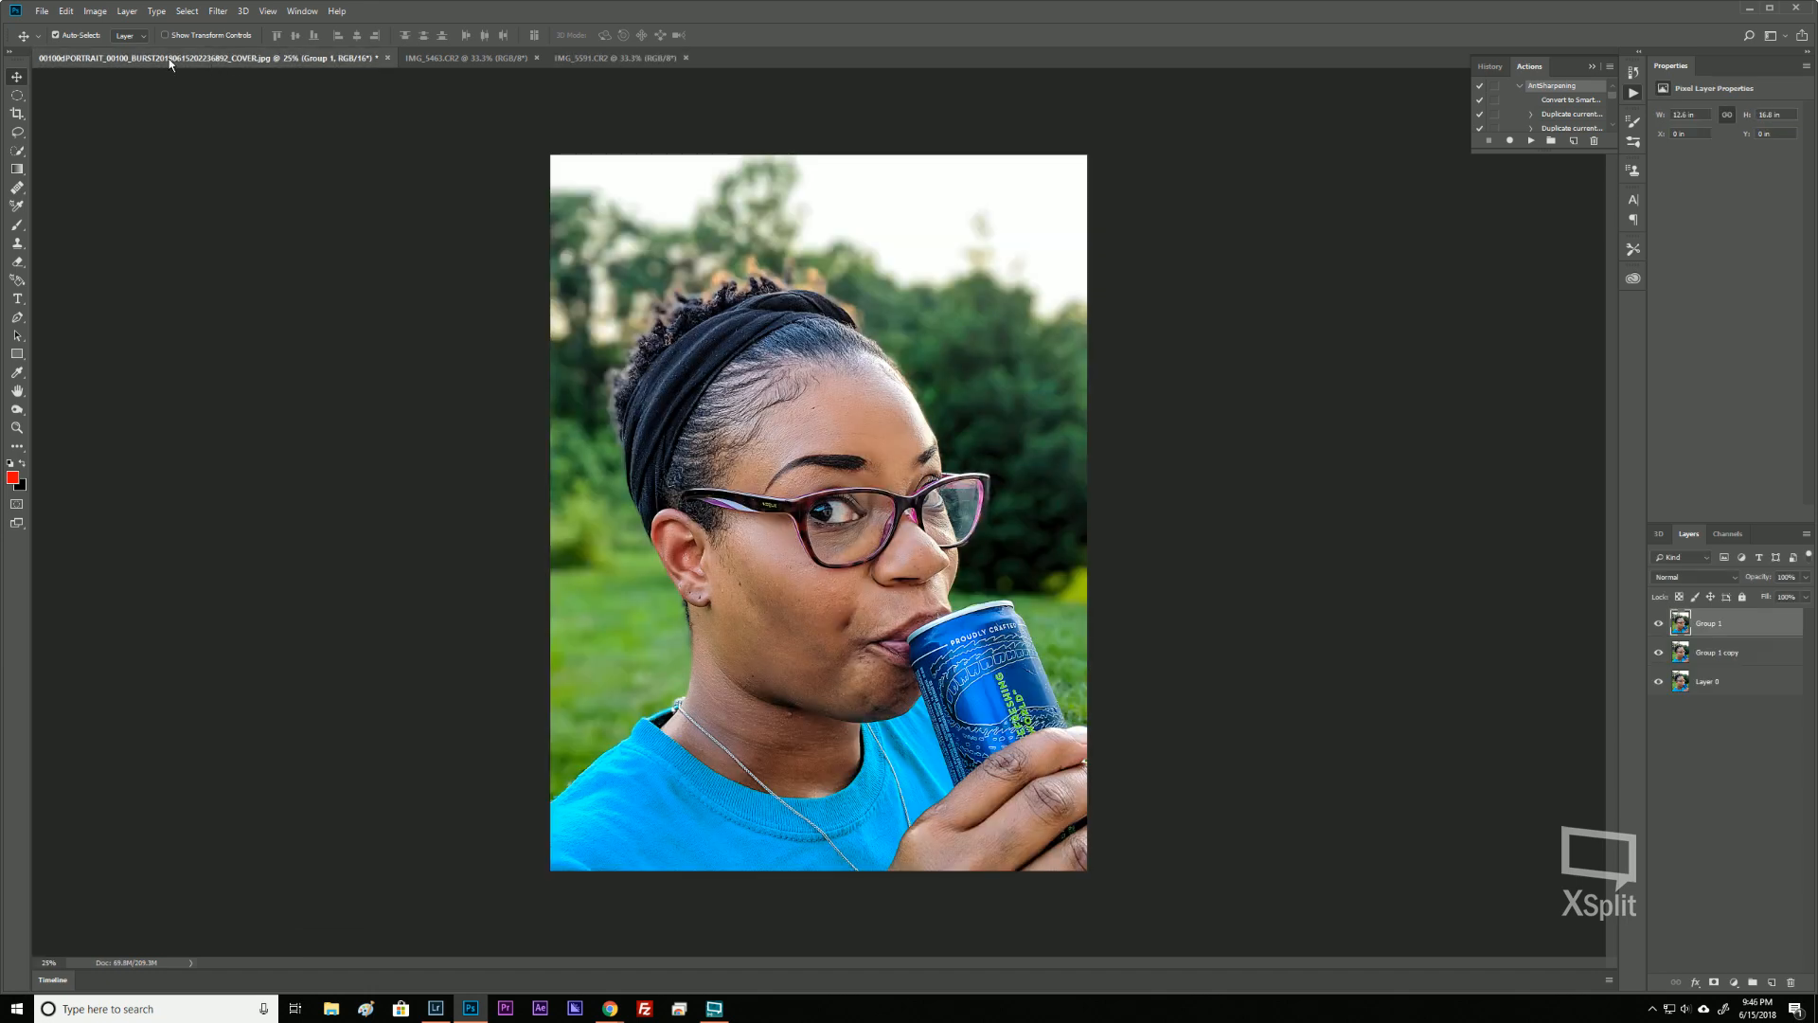
left_click(42, 10)
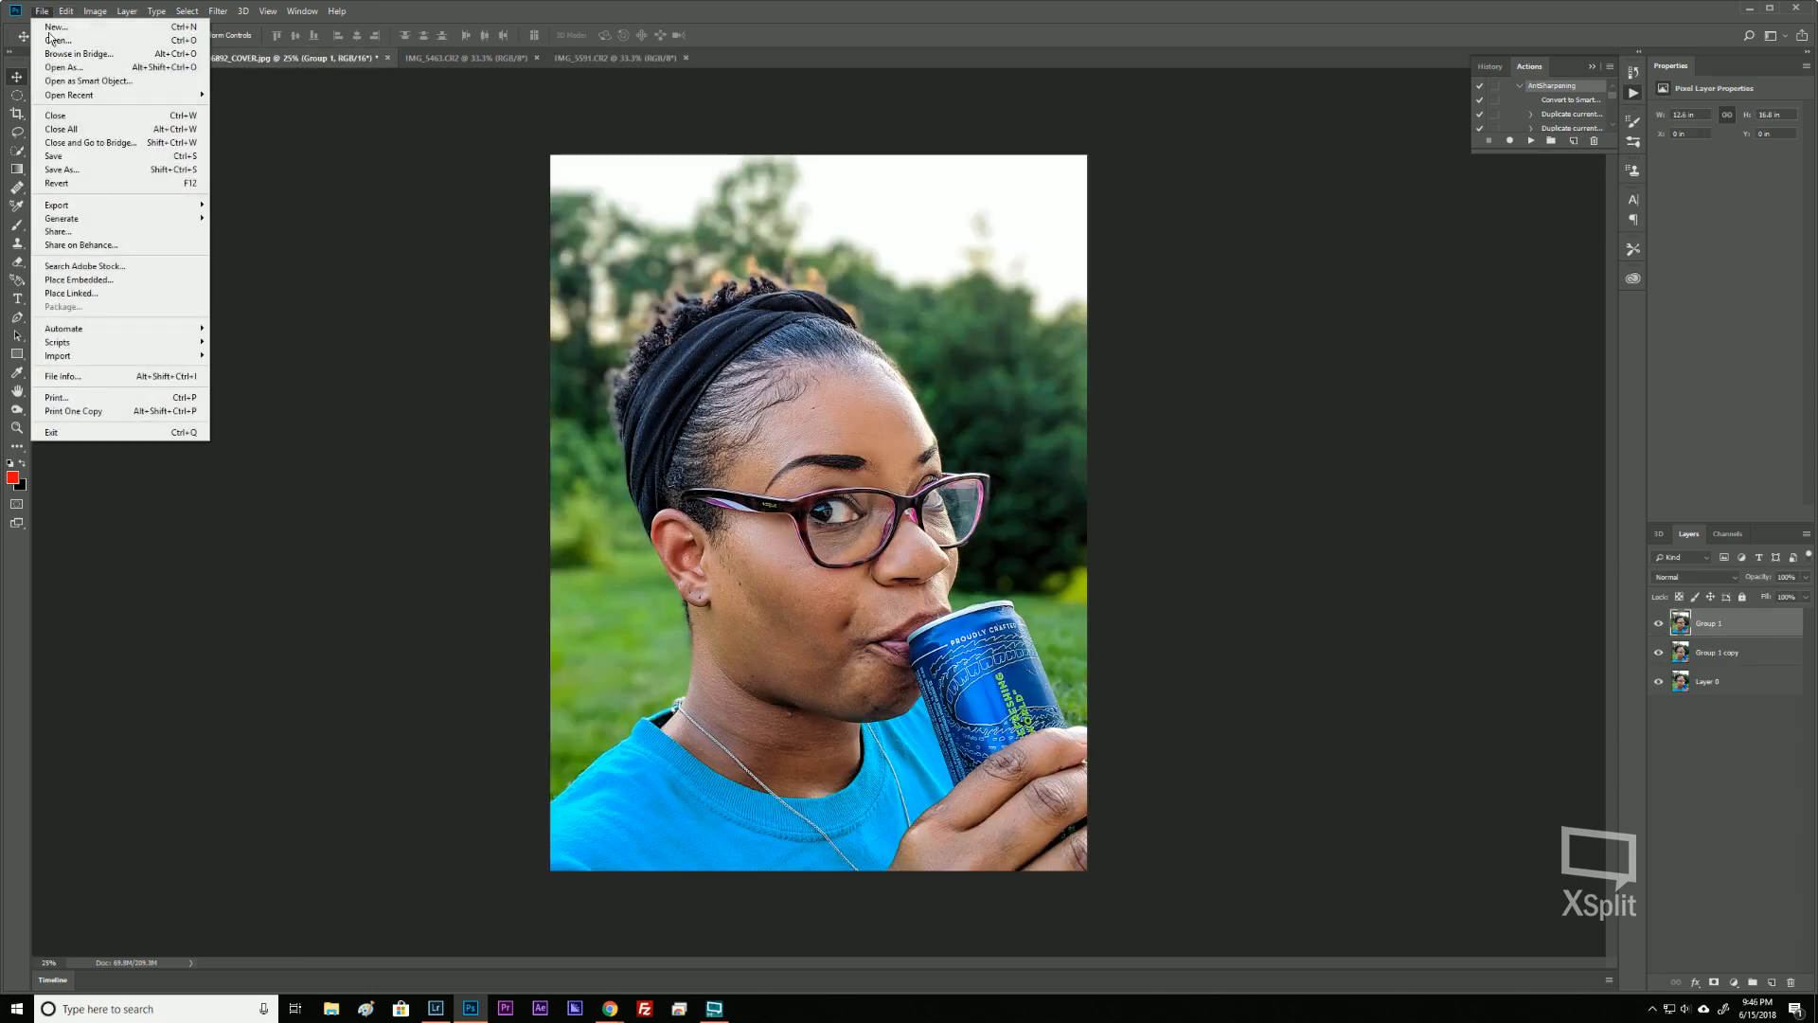
left_click(131, 46)
scroll(376, 241, "down", 15)
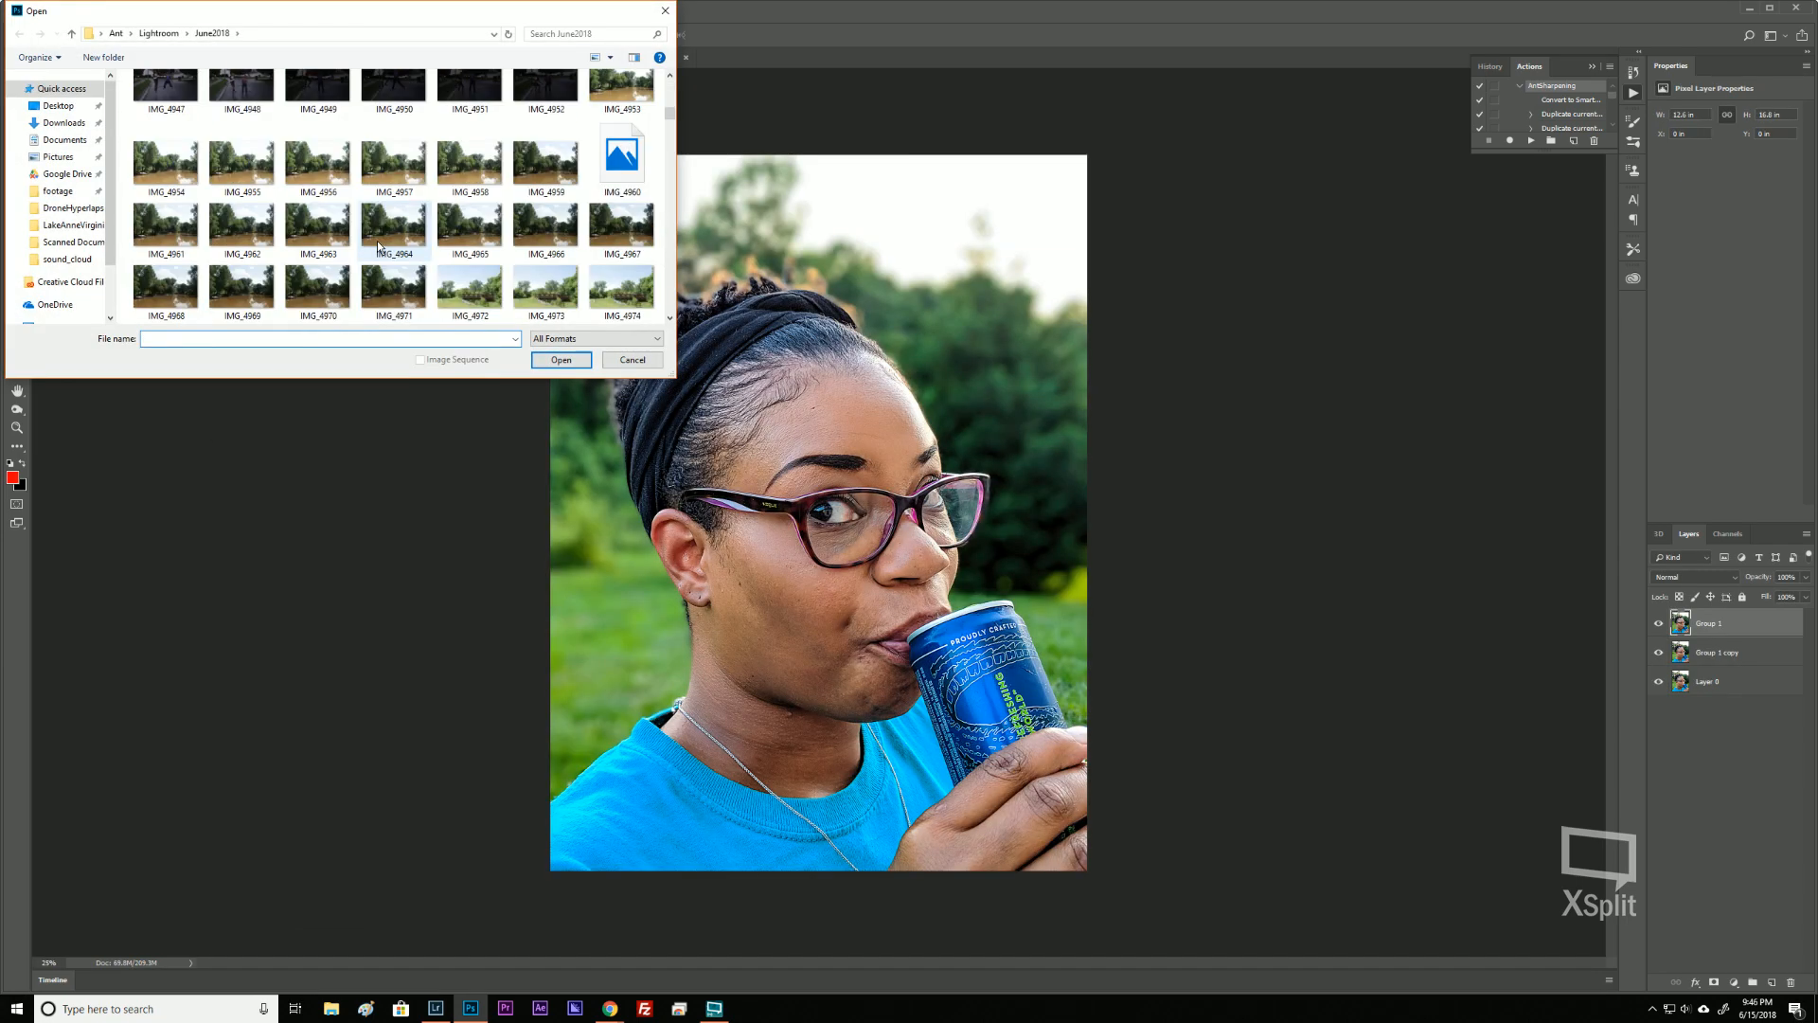
scroll(379, 239, "down", 15)
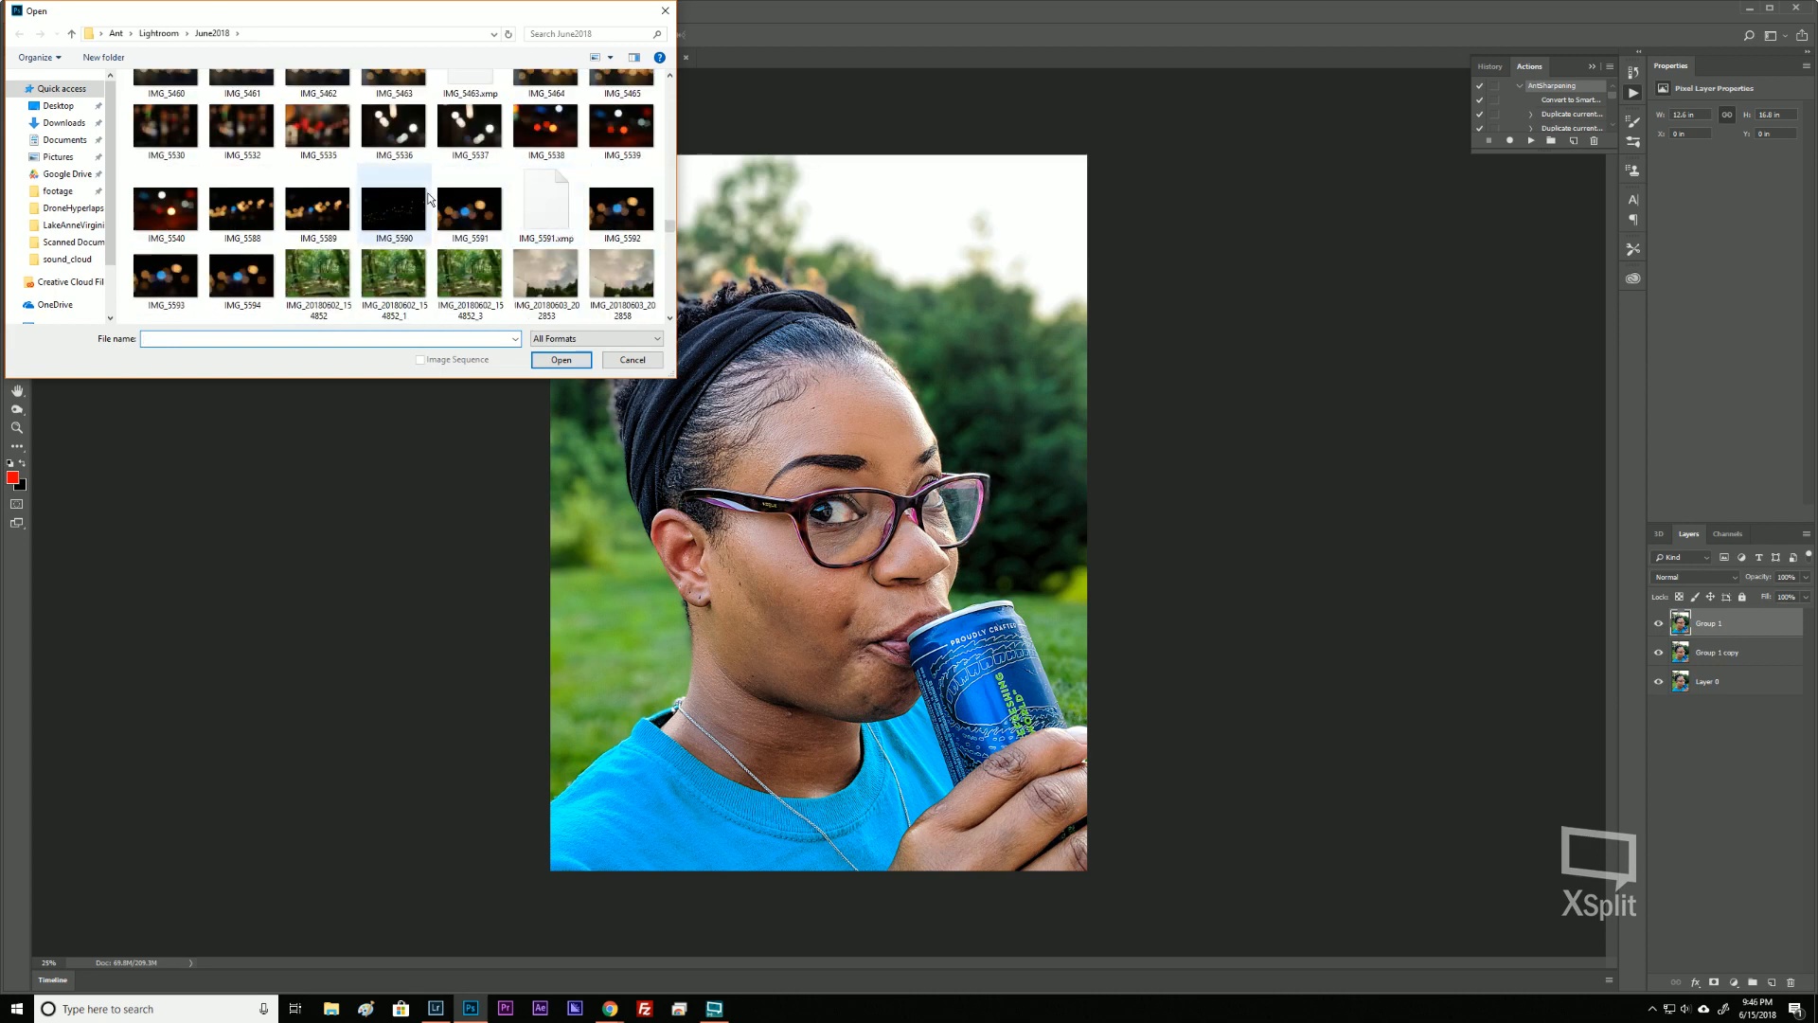
left_click(544, 131)
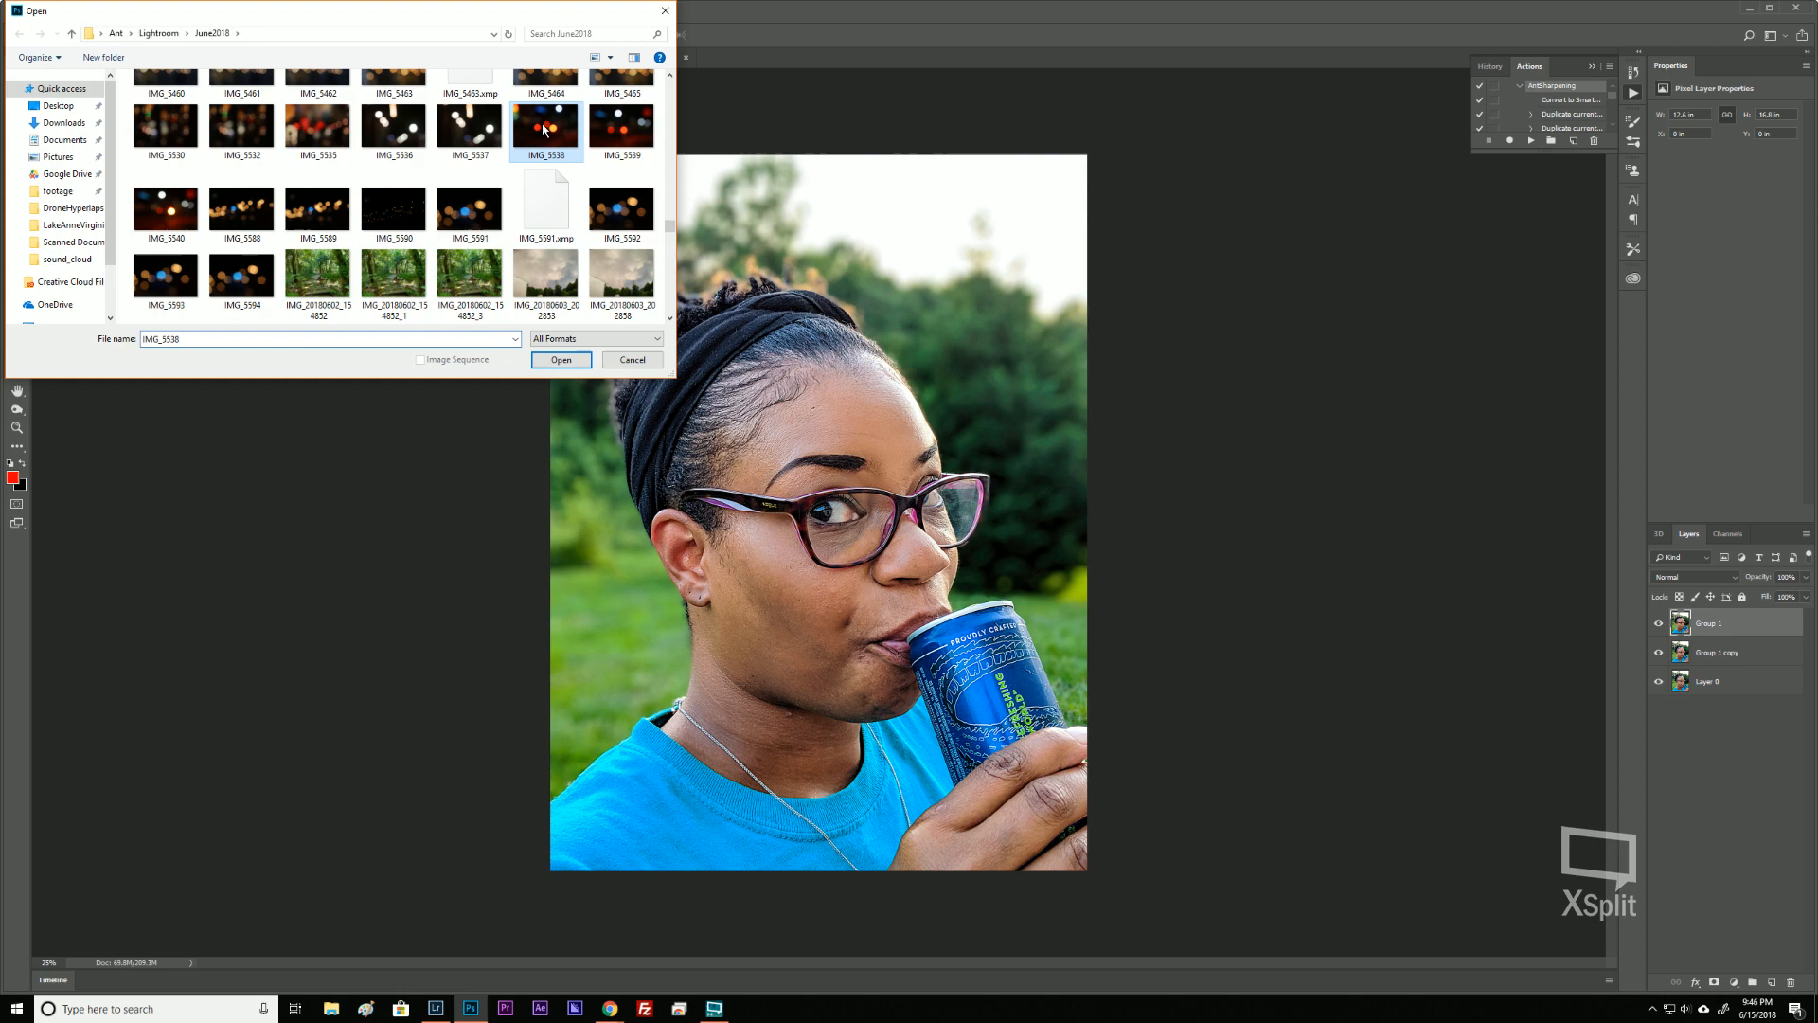
left_click(563, 360)
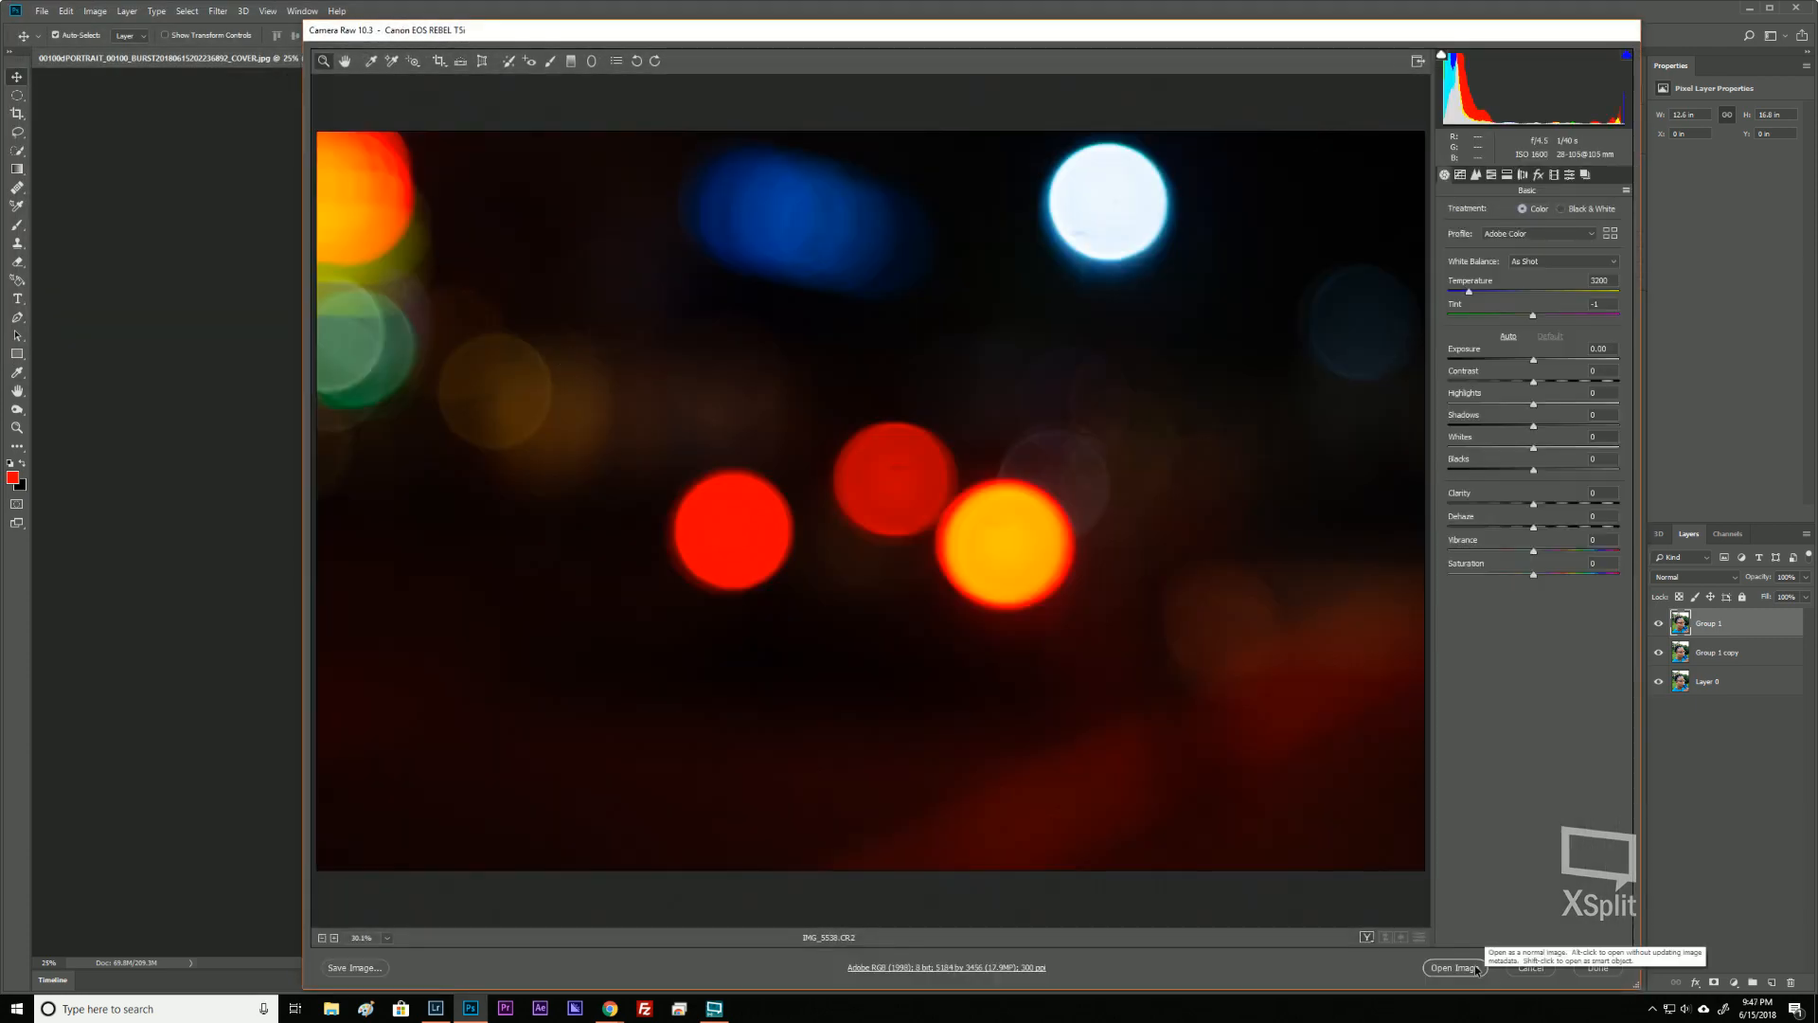
left_click(1474, 969)
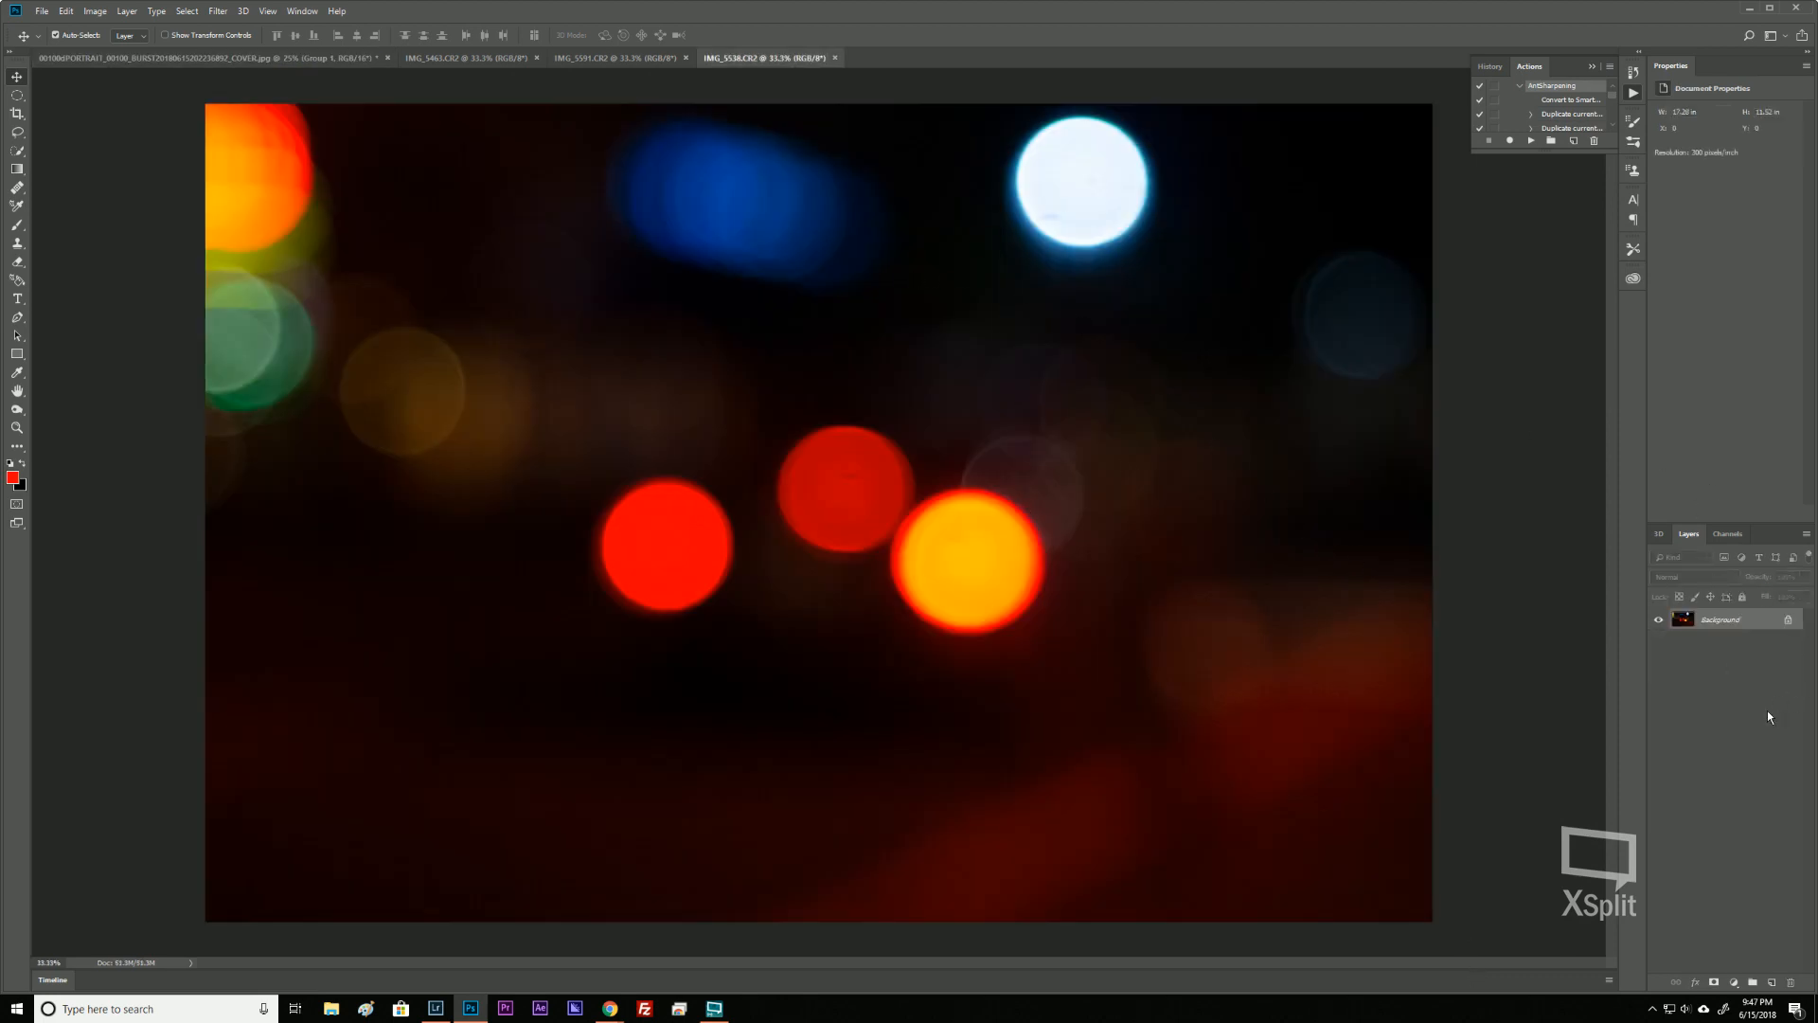
Unlock the Background layer in IMG_5538, IMG_5591 and IMG_5463, turning each into a regular layer.
left_click(1789, 621)
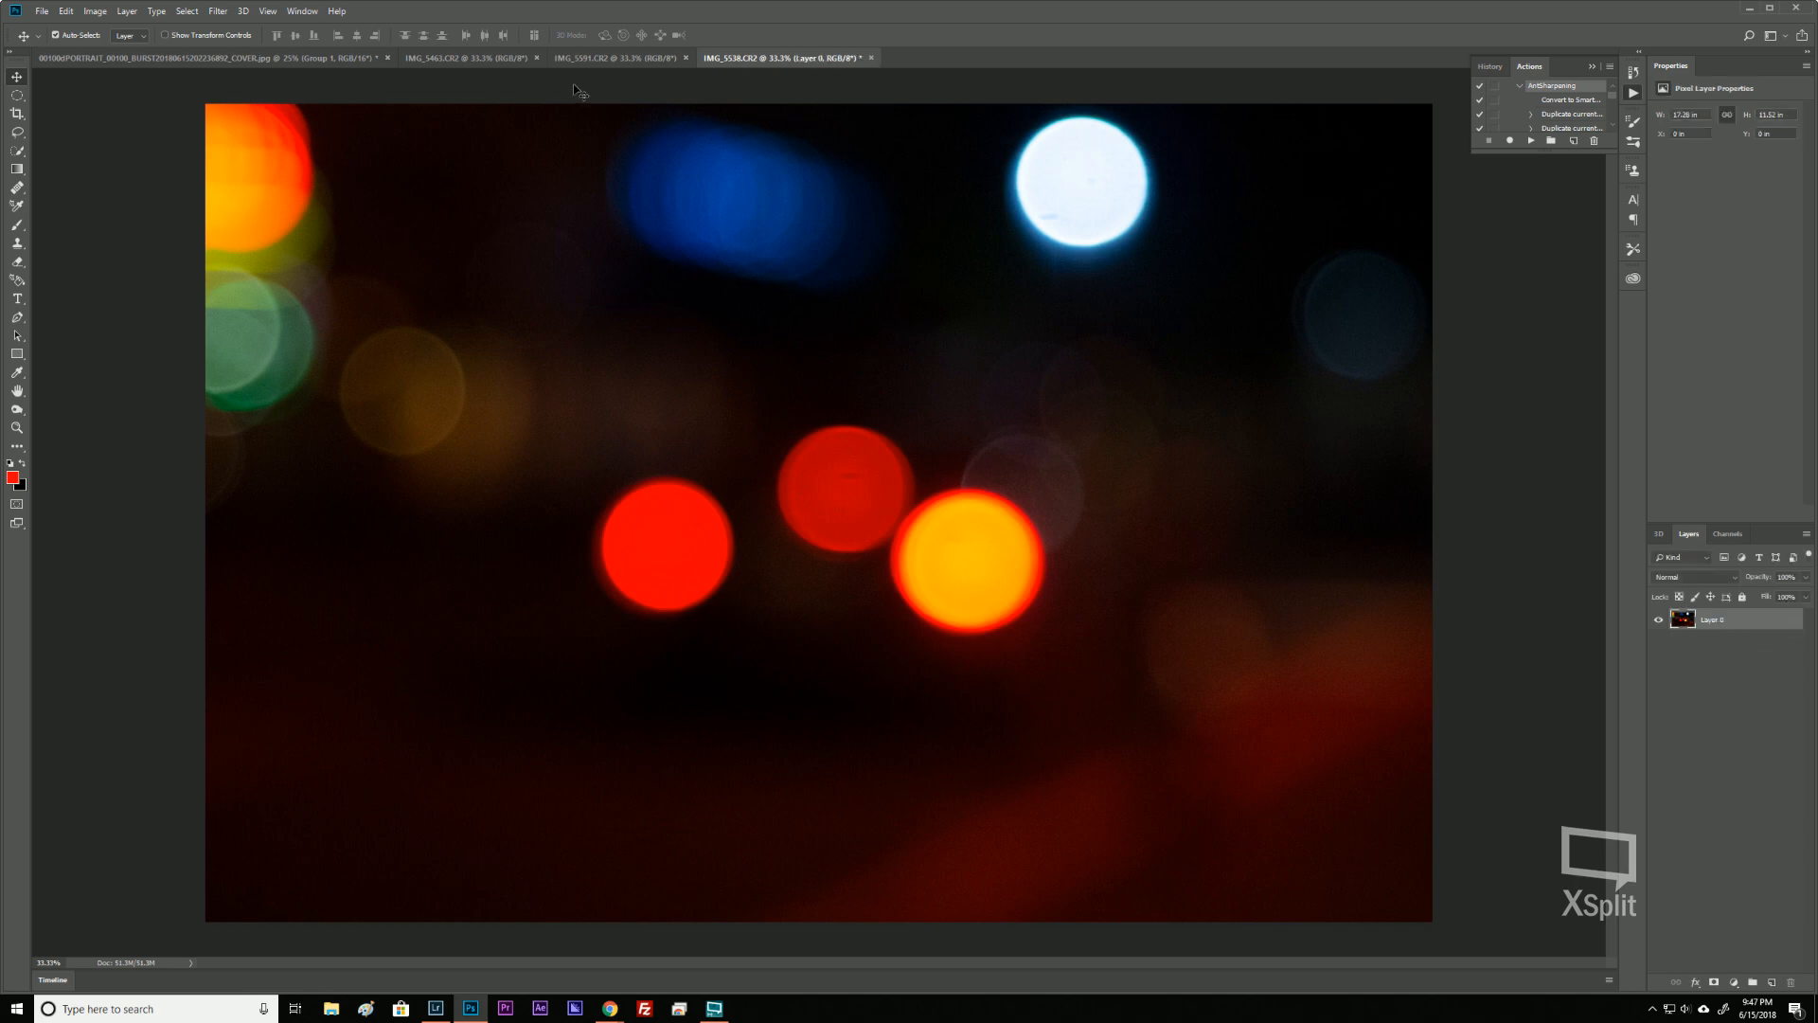
left_click(606, 61)
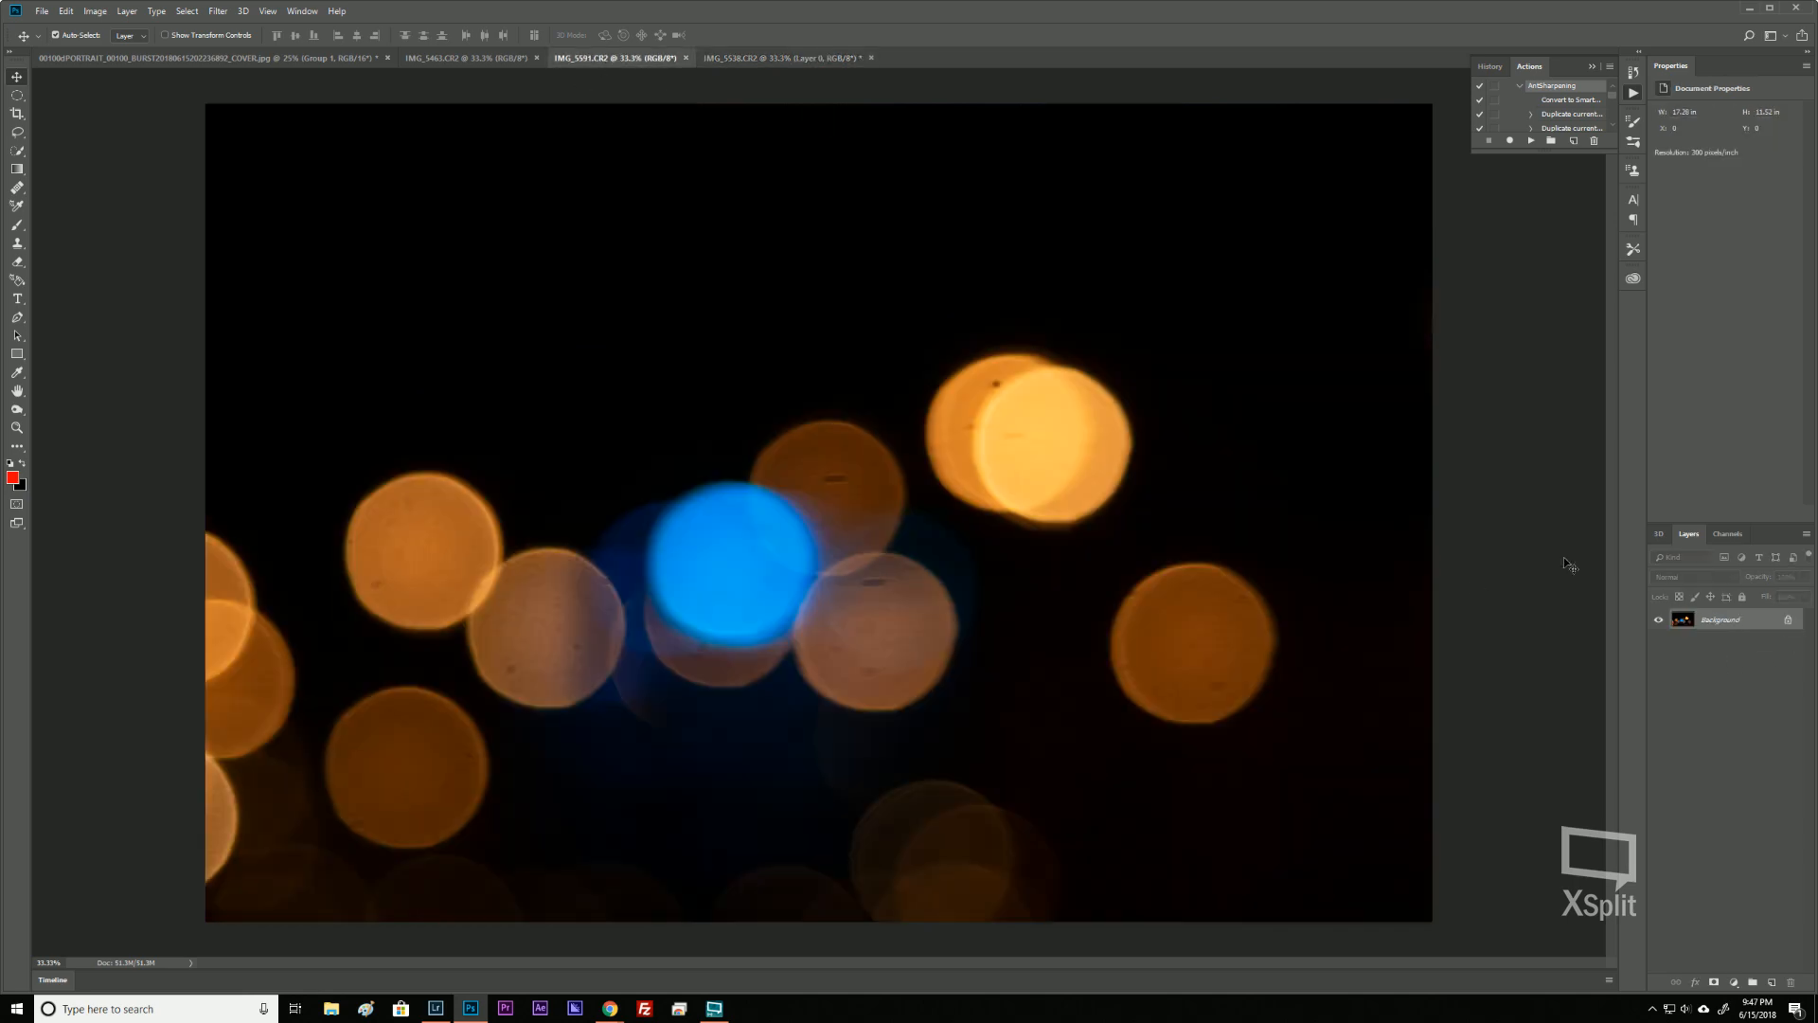
left_click(1788, 622)
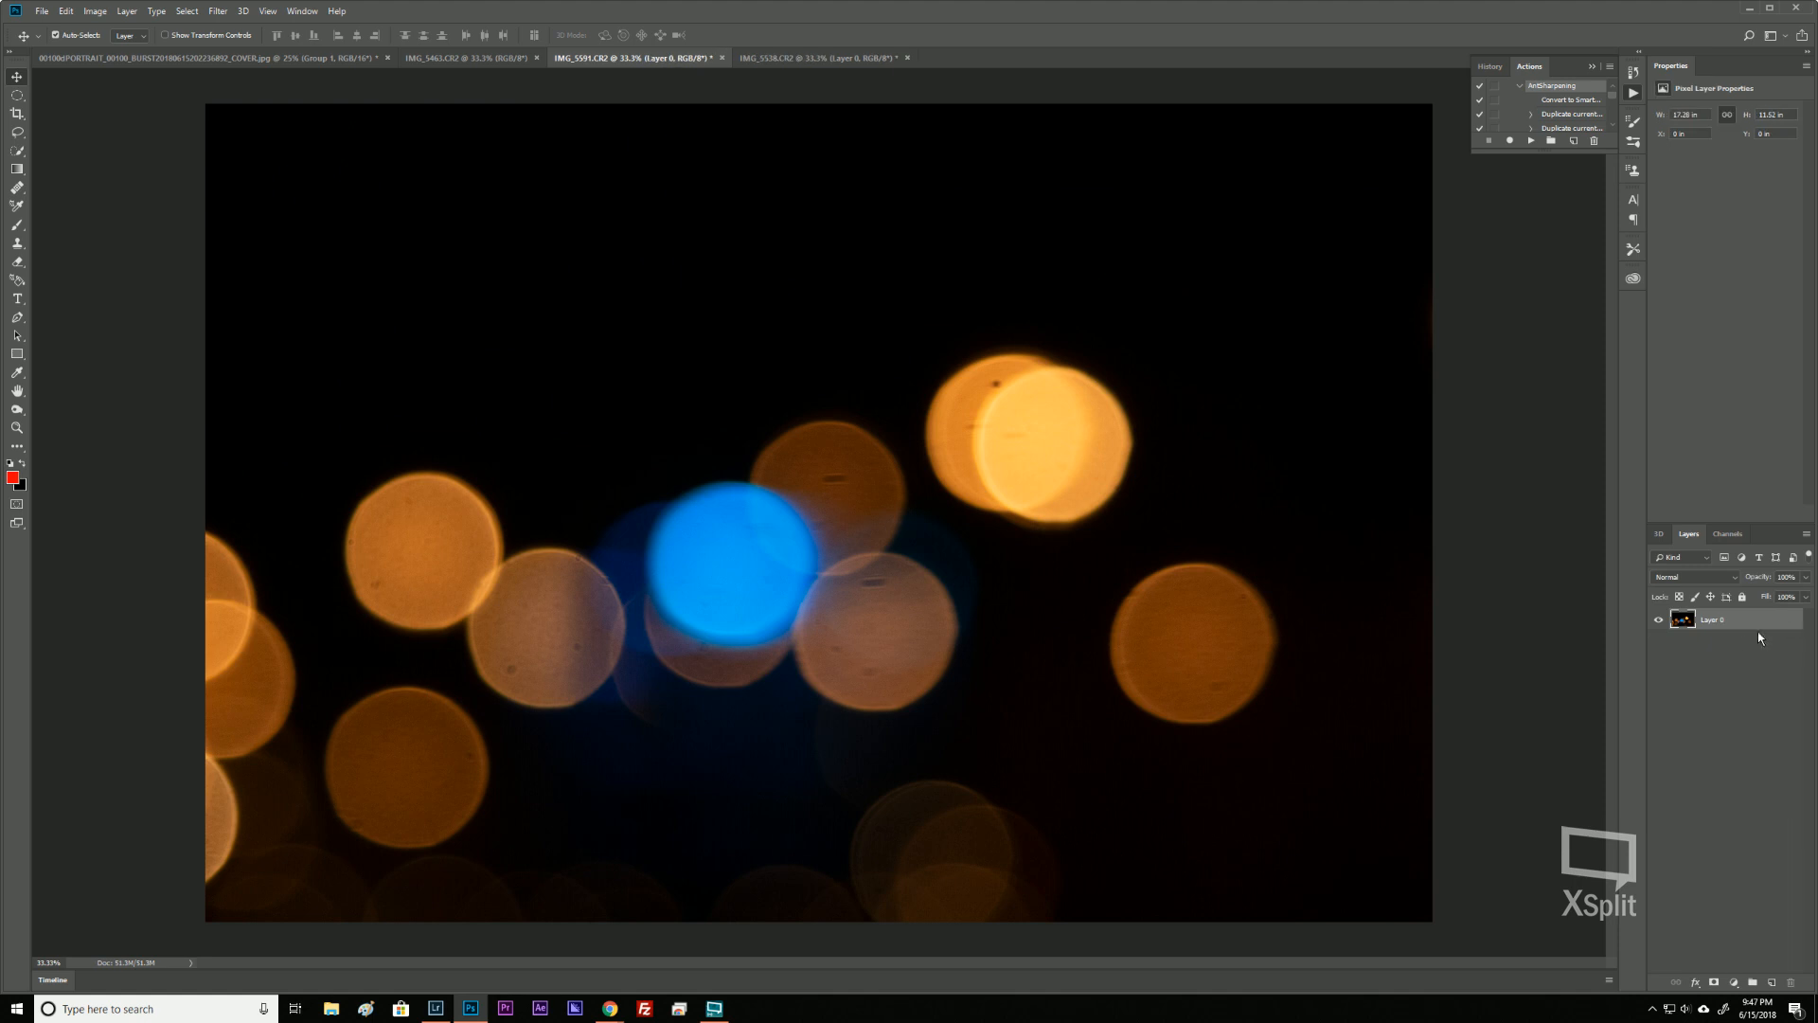
left_click(499, 61)
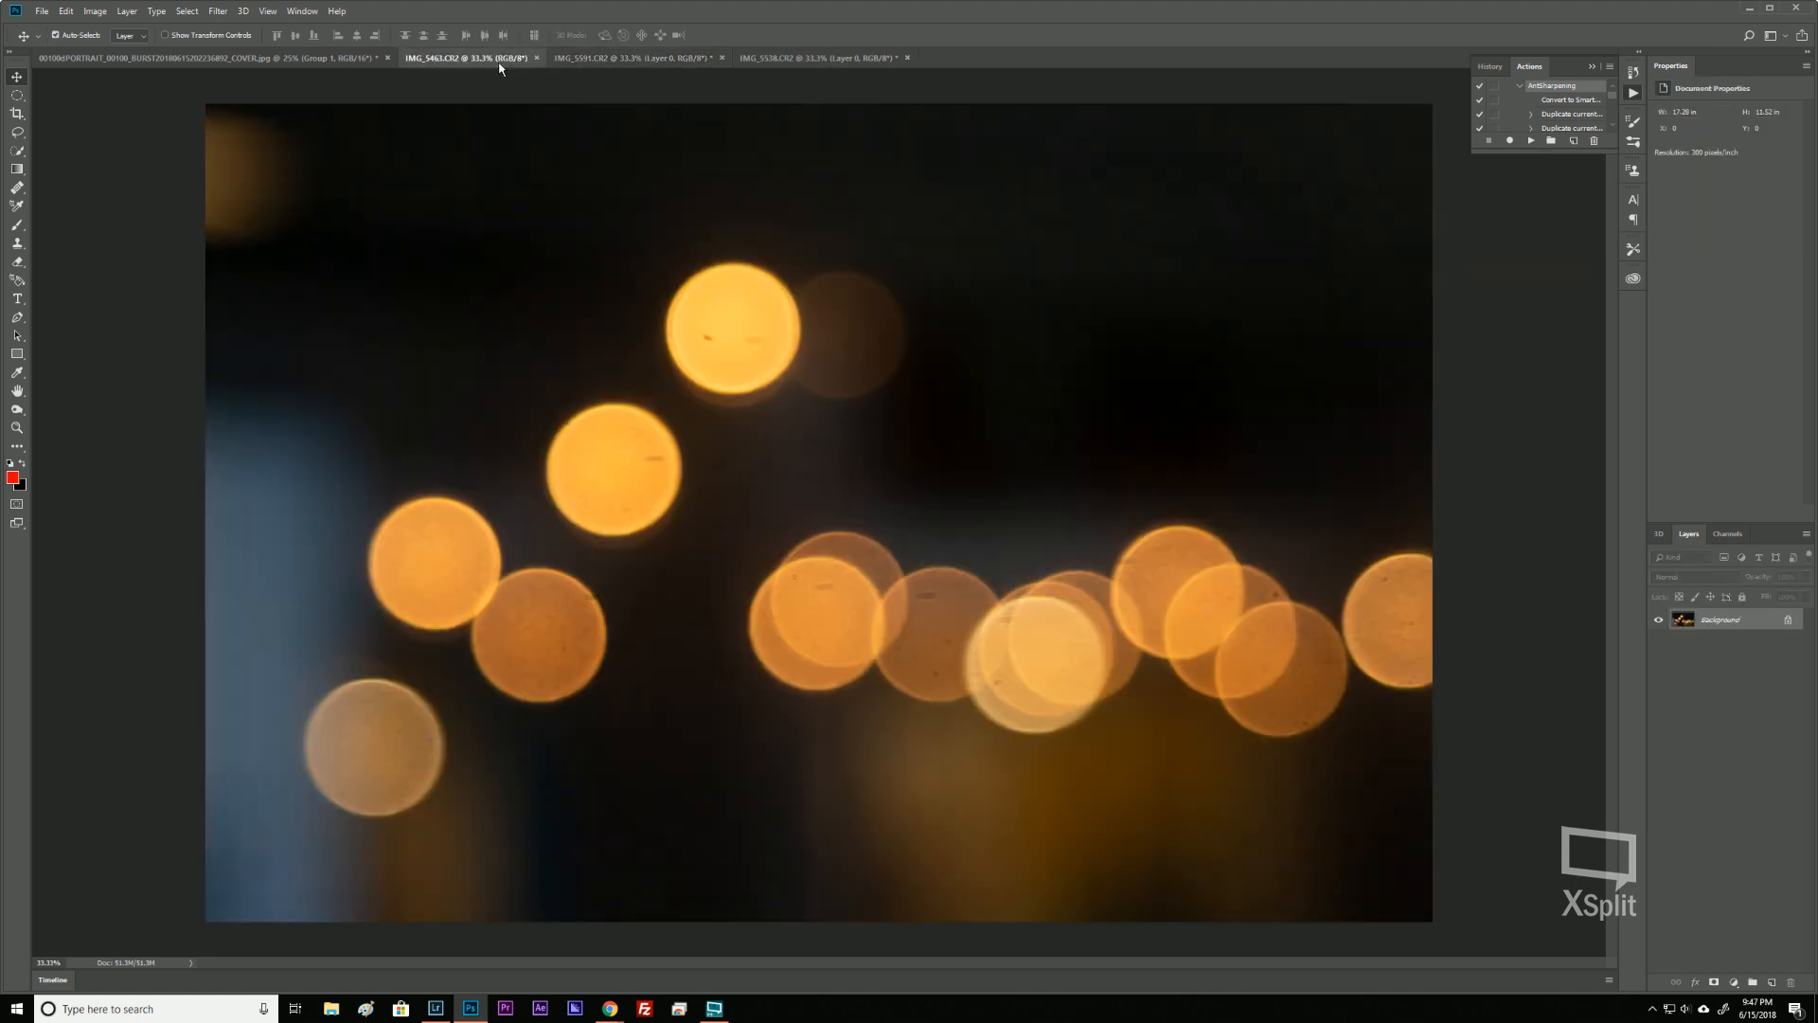
left_click(1769, 627)
left_click(1788, 624)
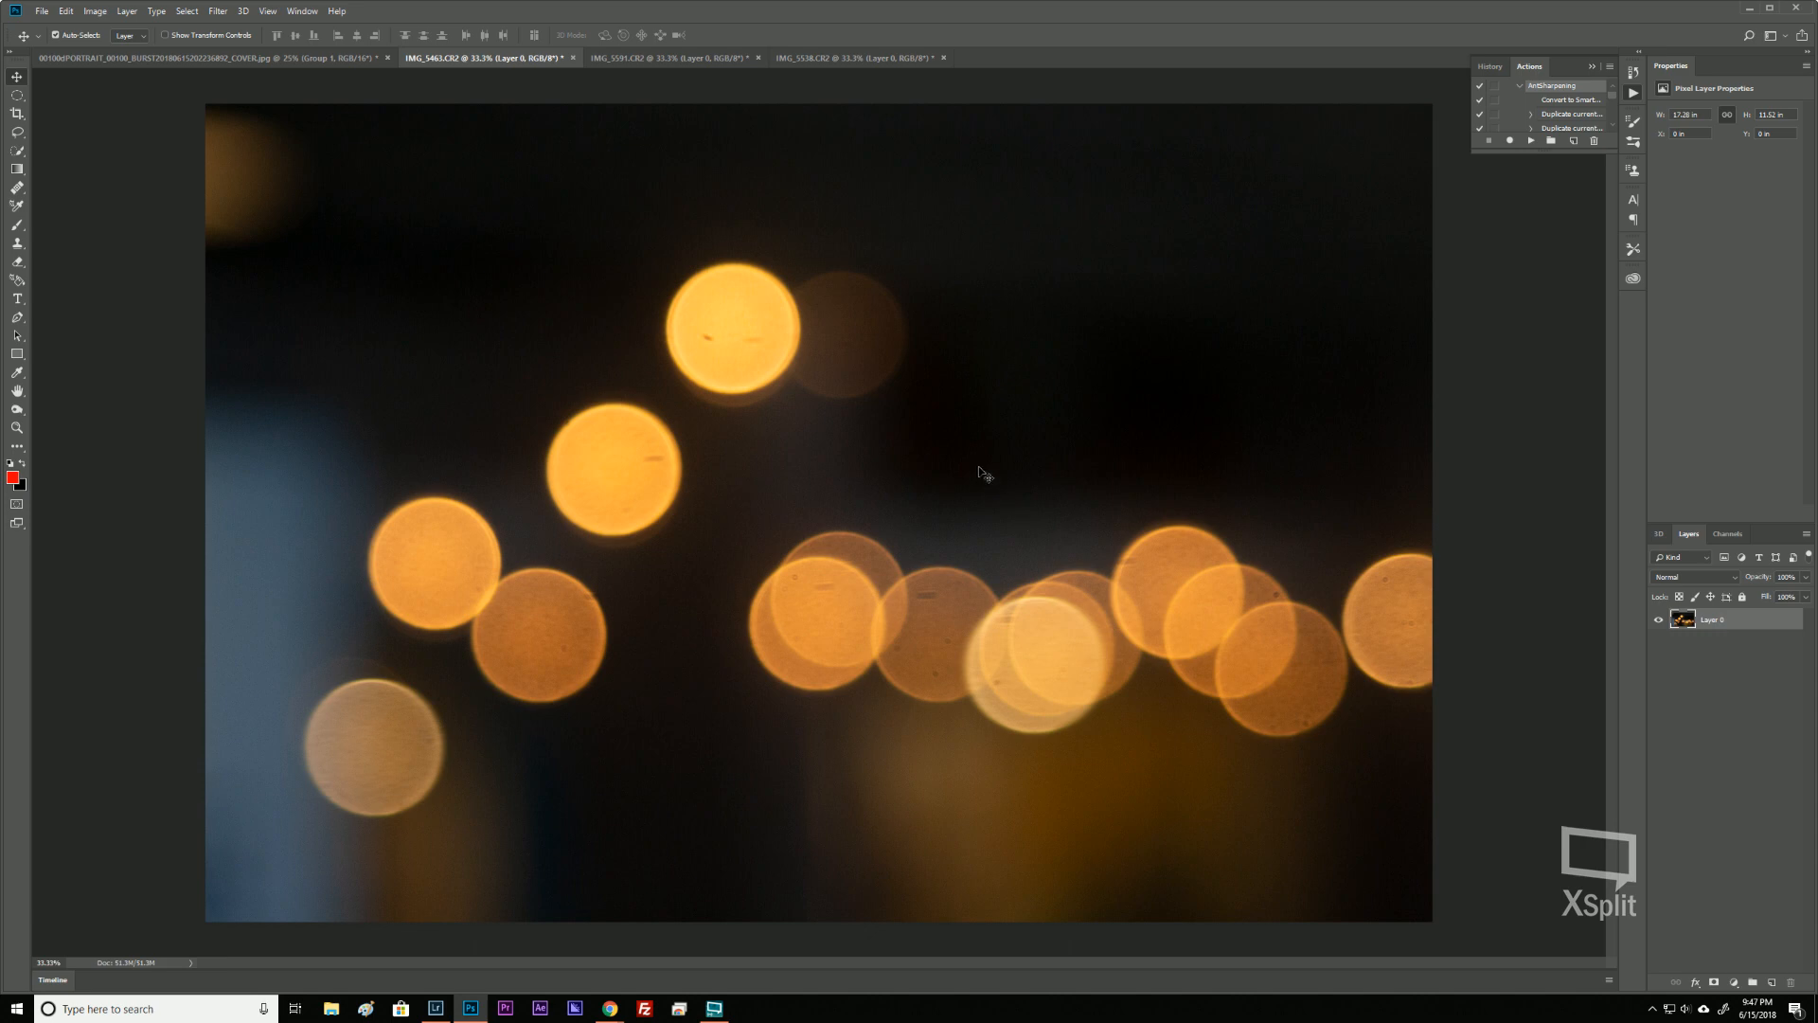
Copy the IMG_5591 bokeh layer into the portrait document, accepting the bit-depth and colour-profile conversion.
left_click(227, 61)
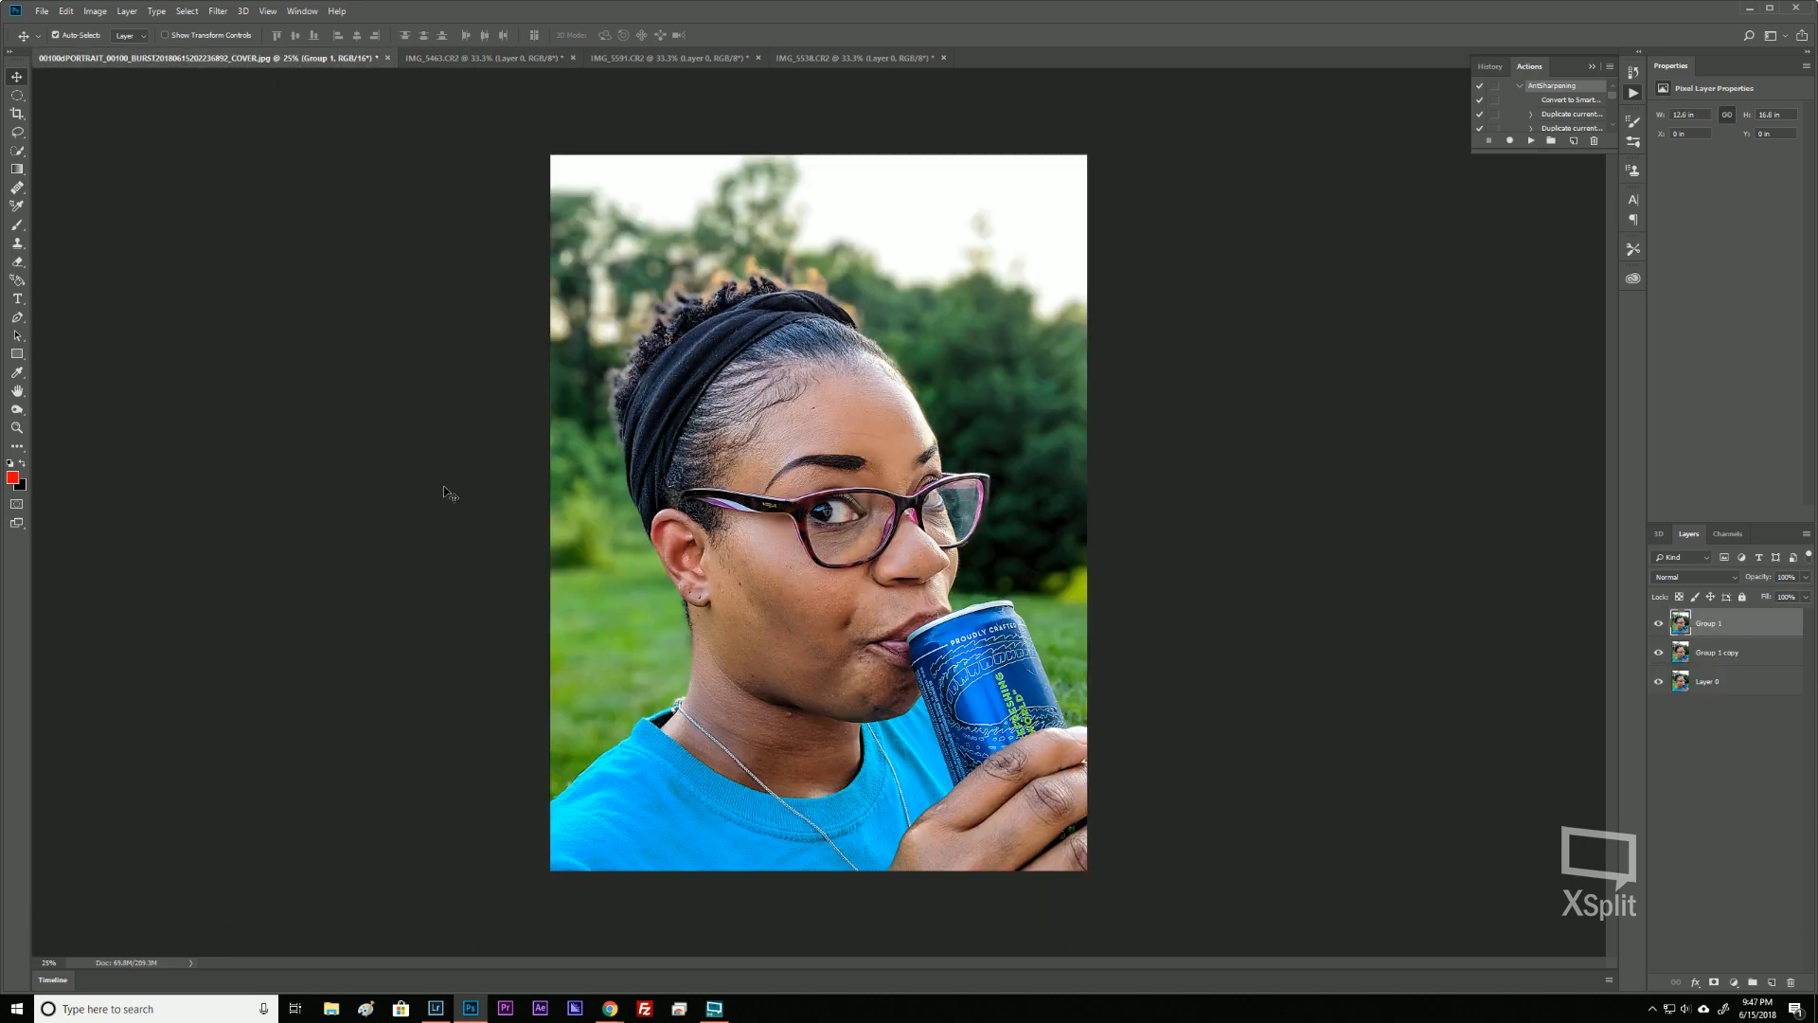
left_click(680, 60)
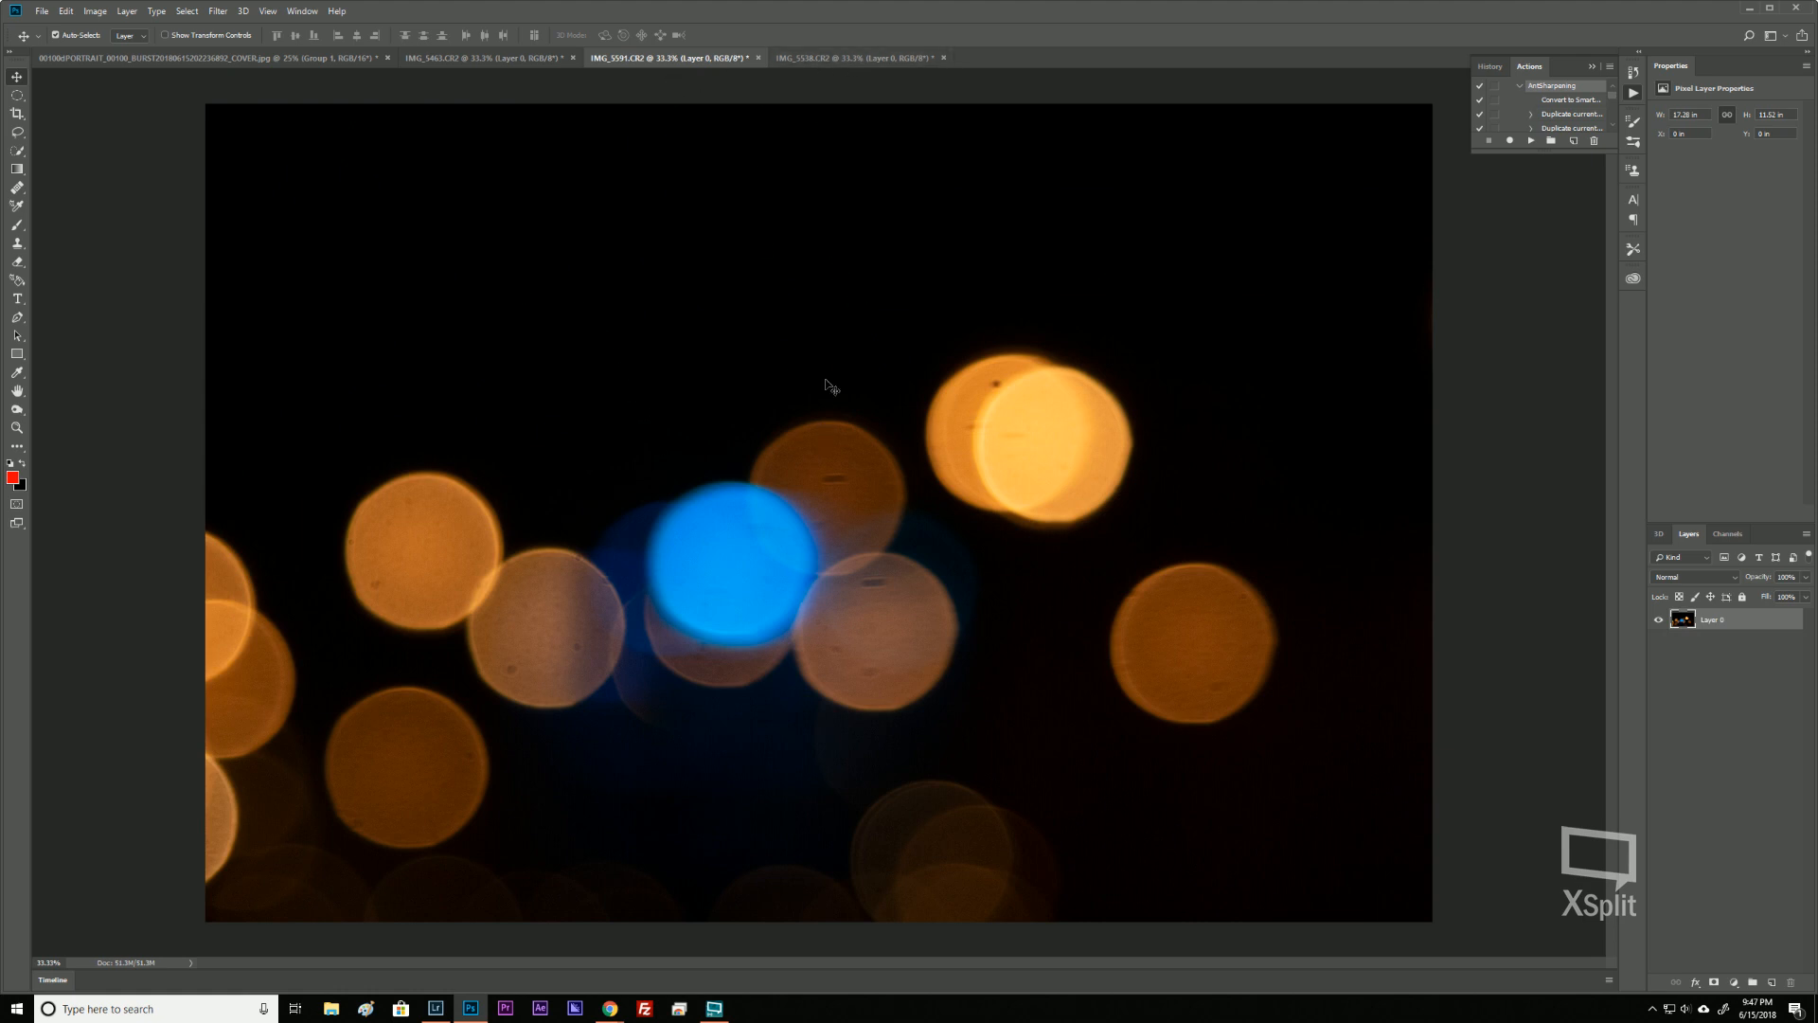
left_click(1718, 625)
left_click_drag(1722, 627, 1009, 337)
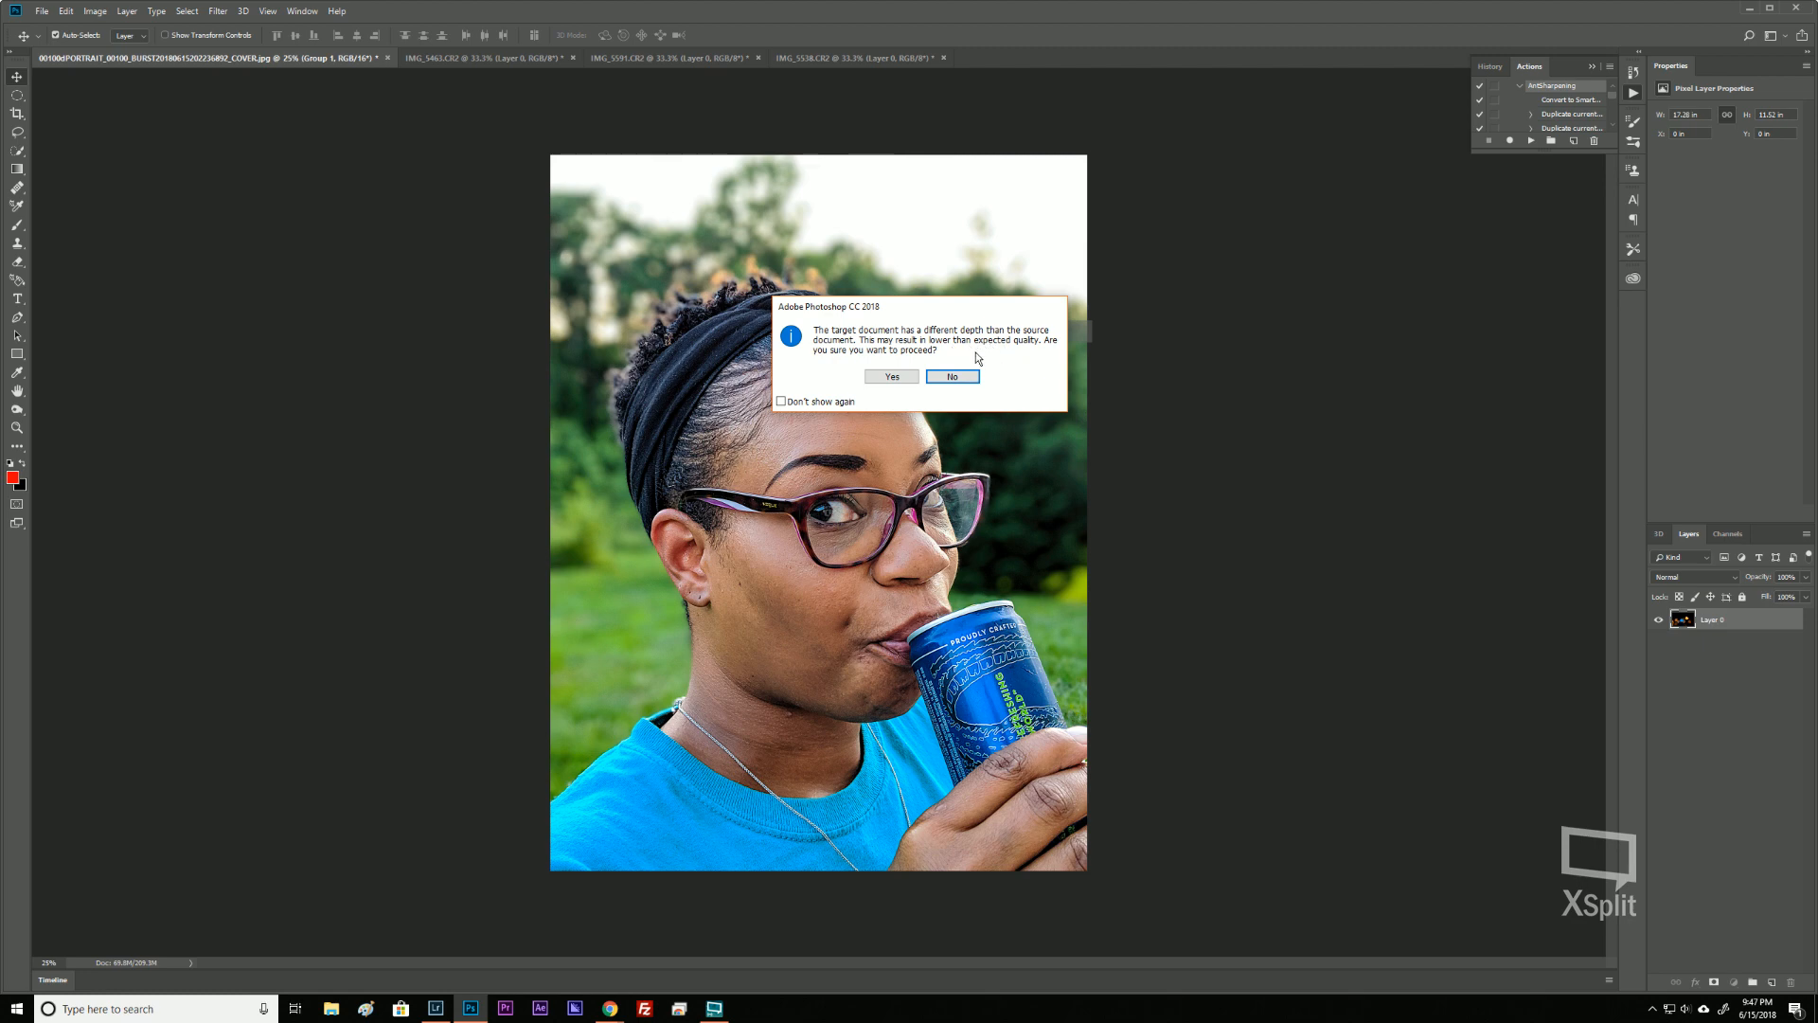
left_click(895, 376)
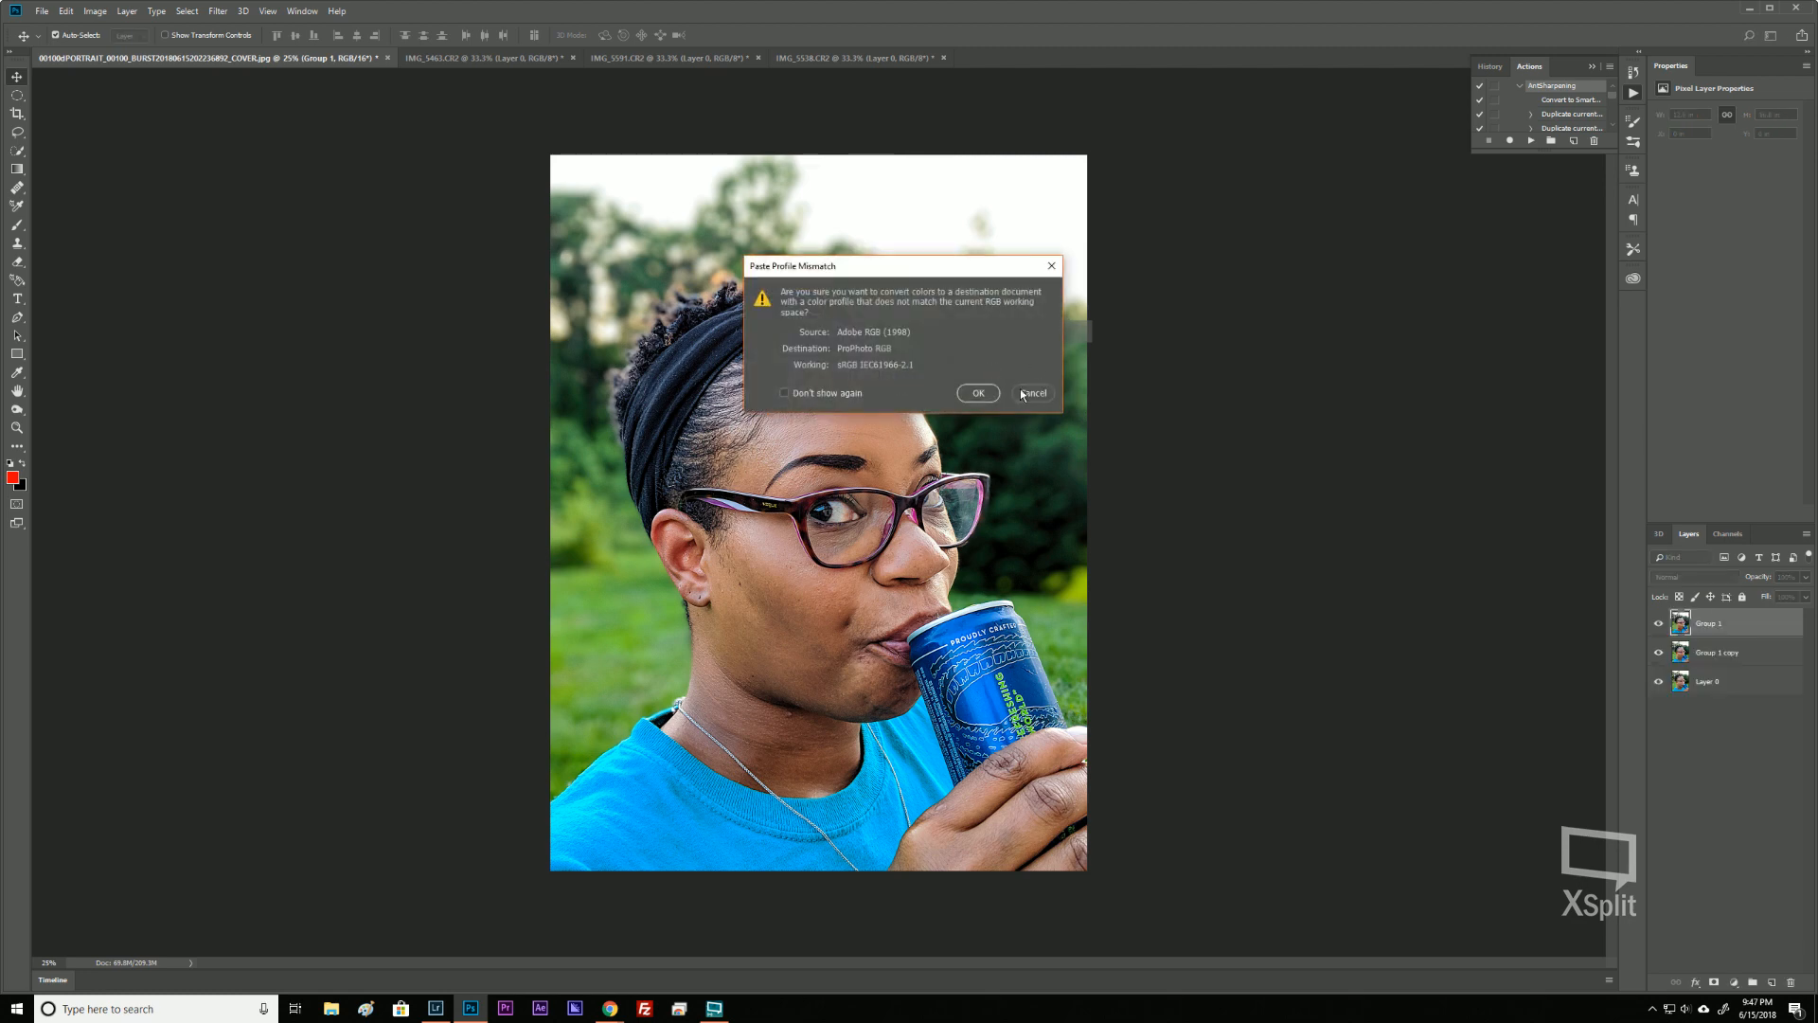
left_click(966, 396)
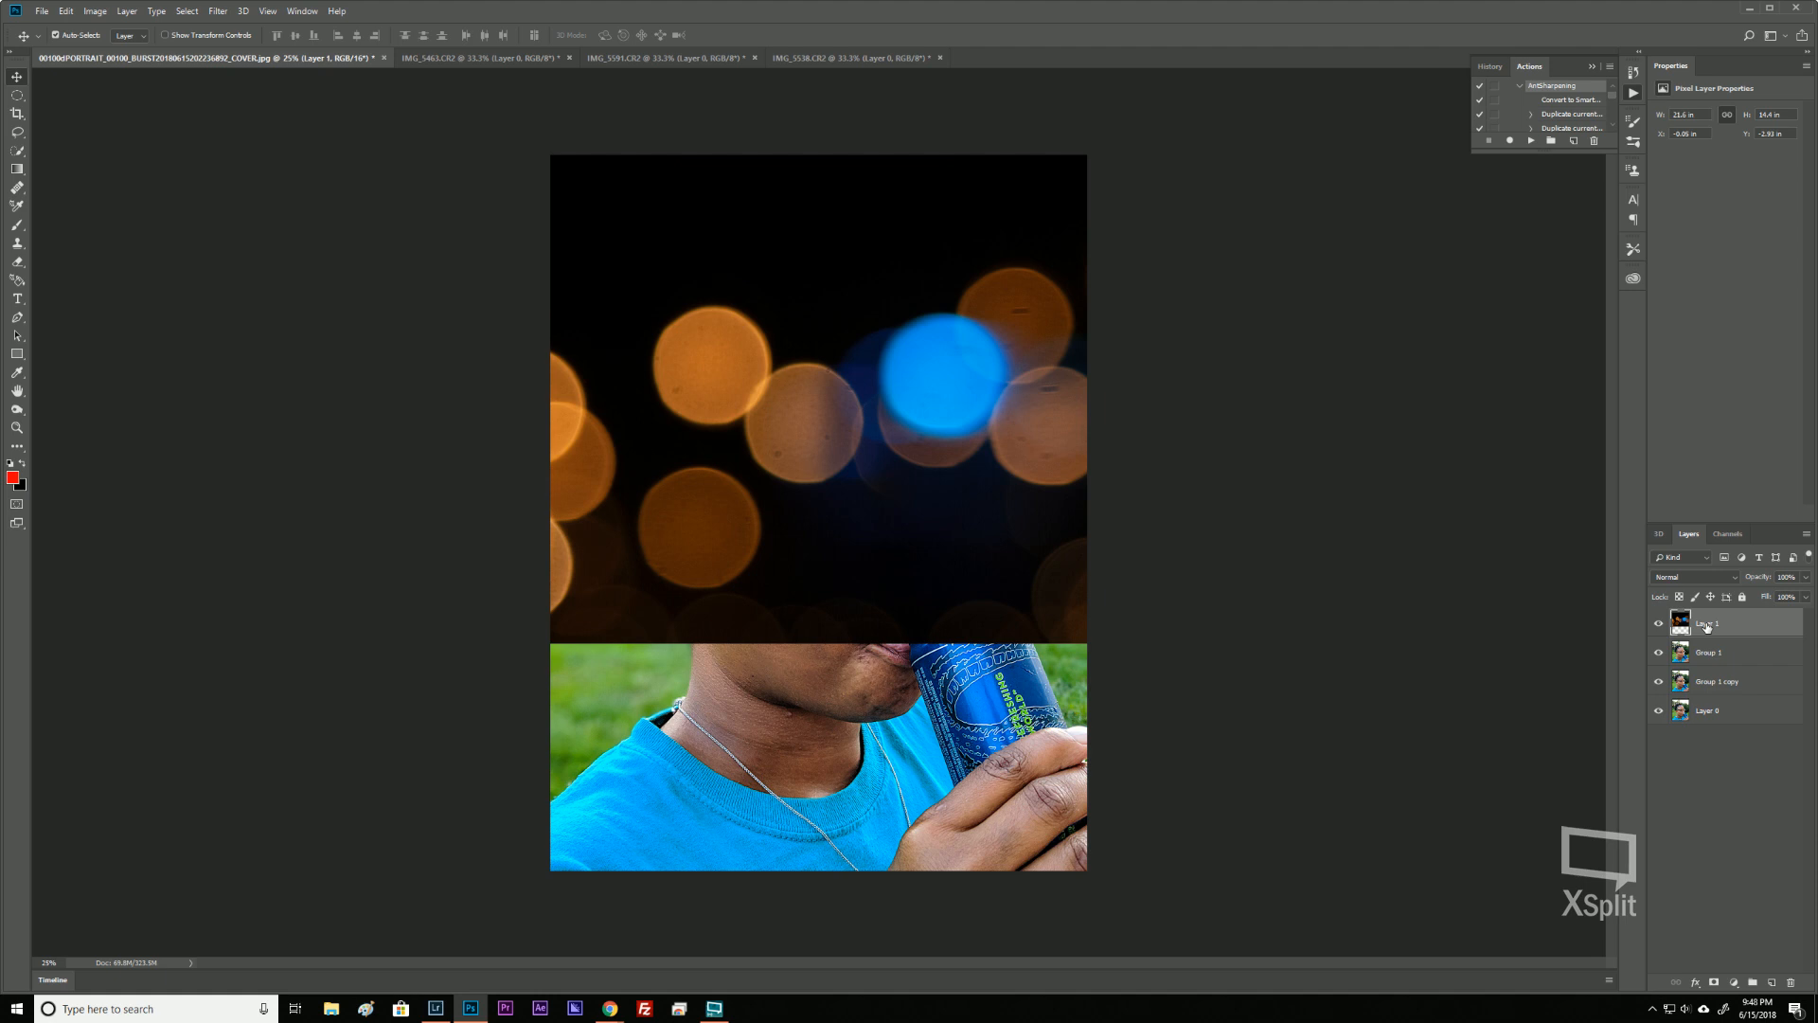
Free Transform the bokeh layer, move it over the portrait's middle, and try distorting one corner before undoing the distortion.
key("ctrl")
key("ctrl")
left_click(48, 12)
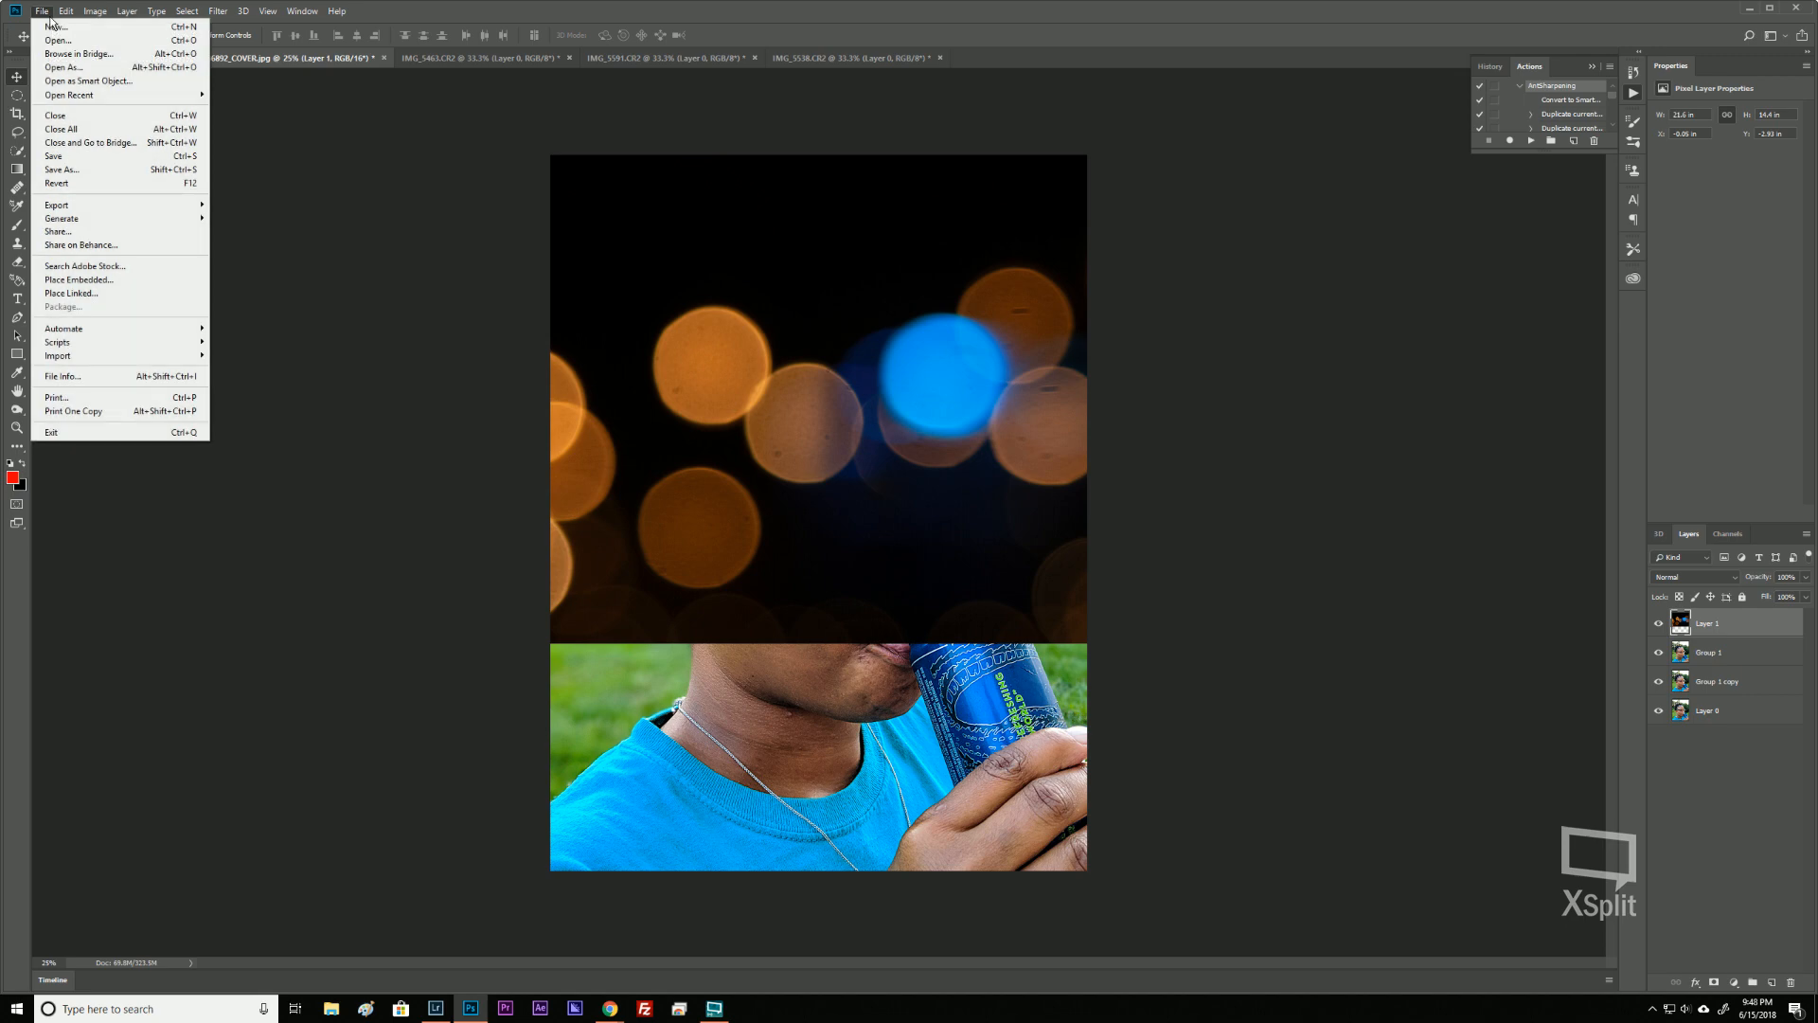
mouse_move(66, 13)
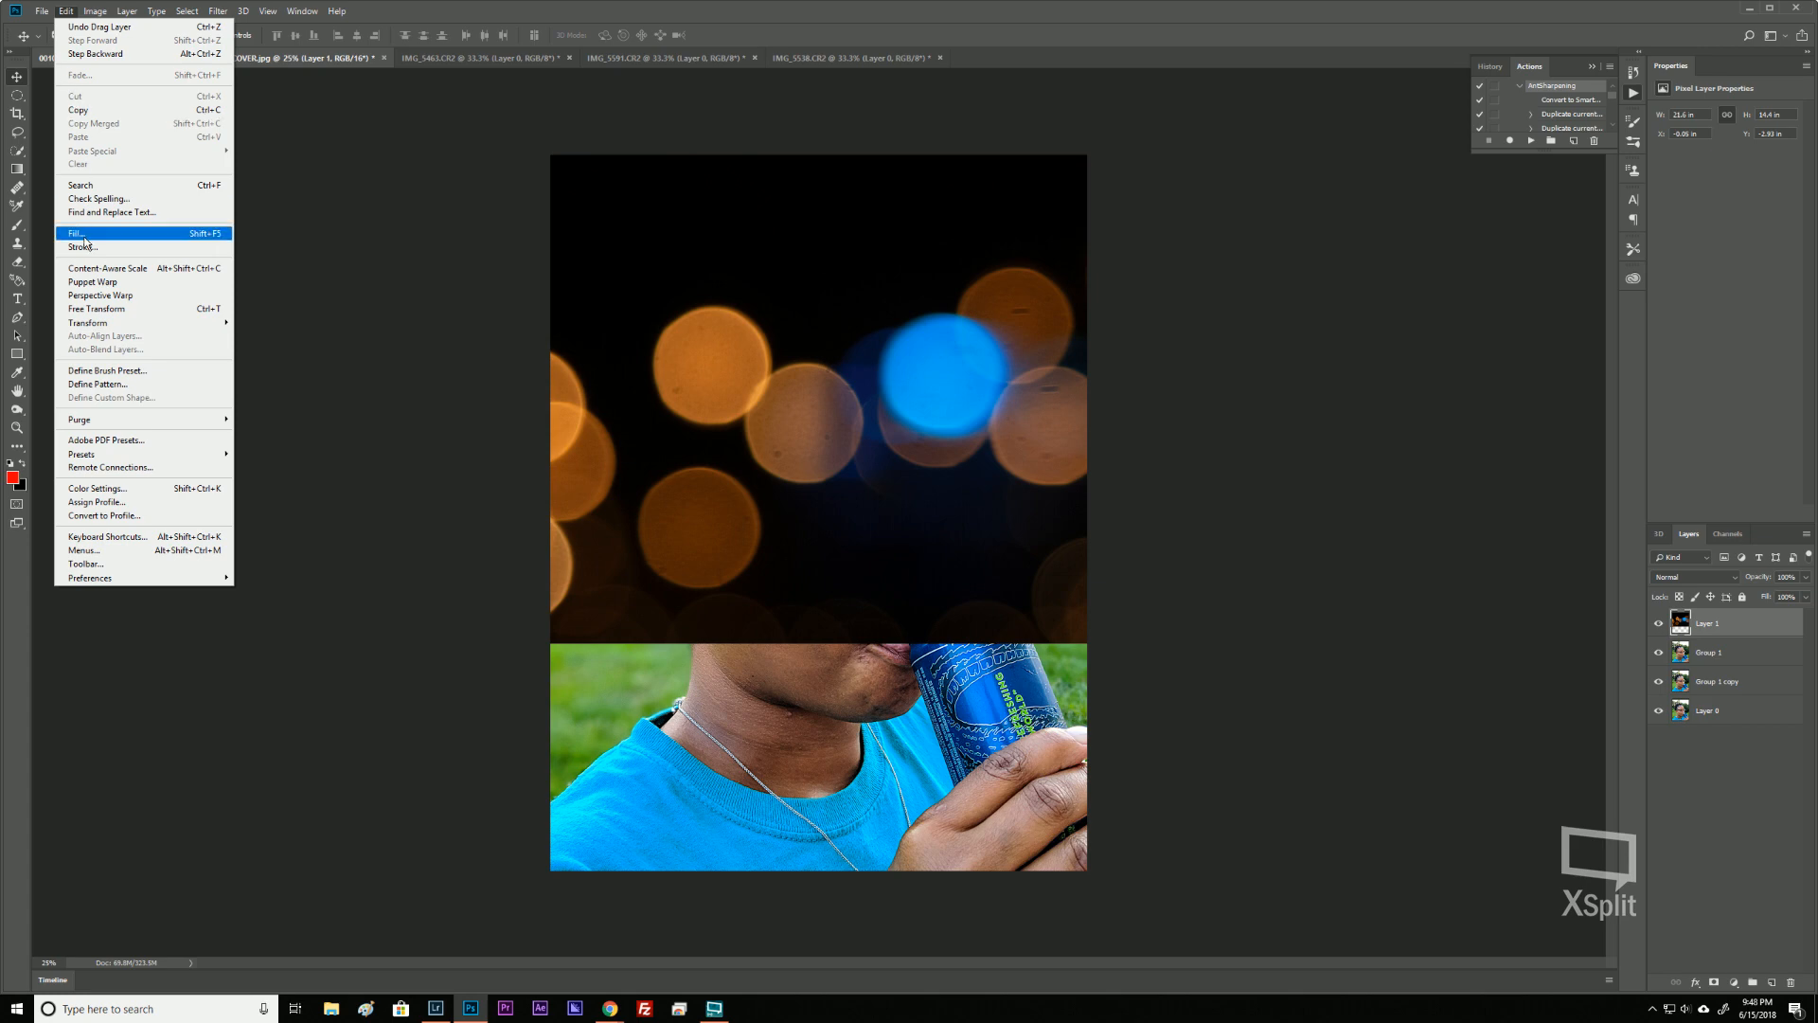
left_click(106, 316)
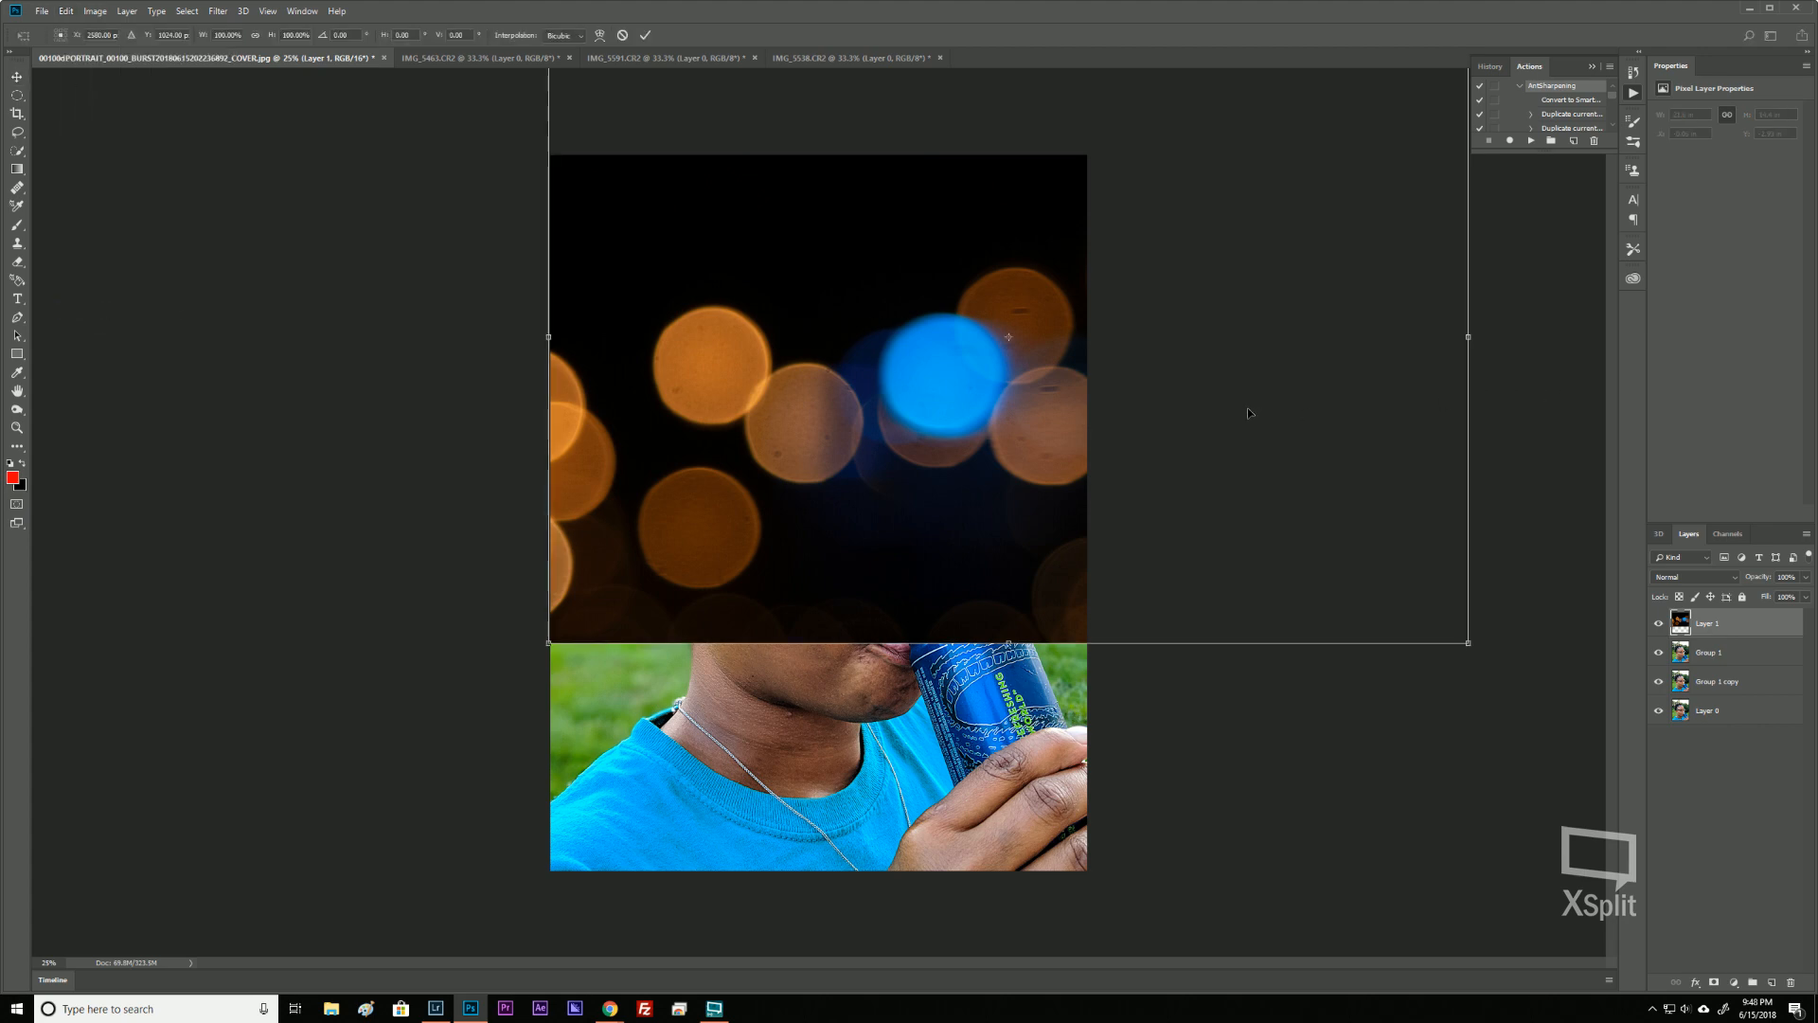
key("ctrl+minus")
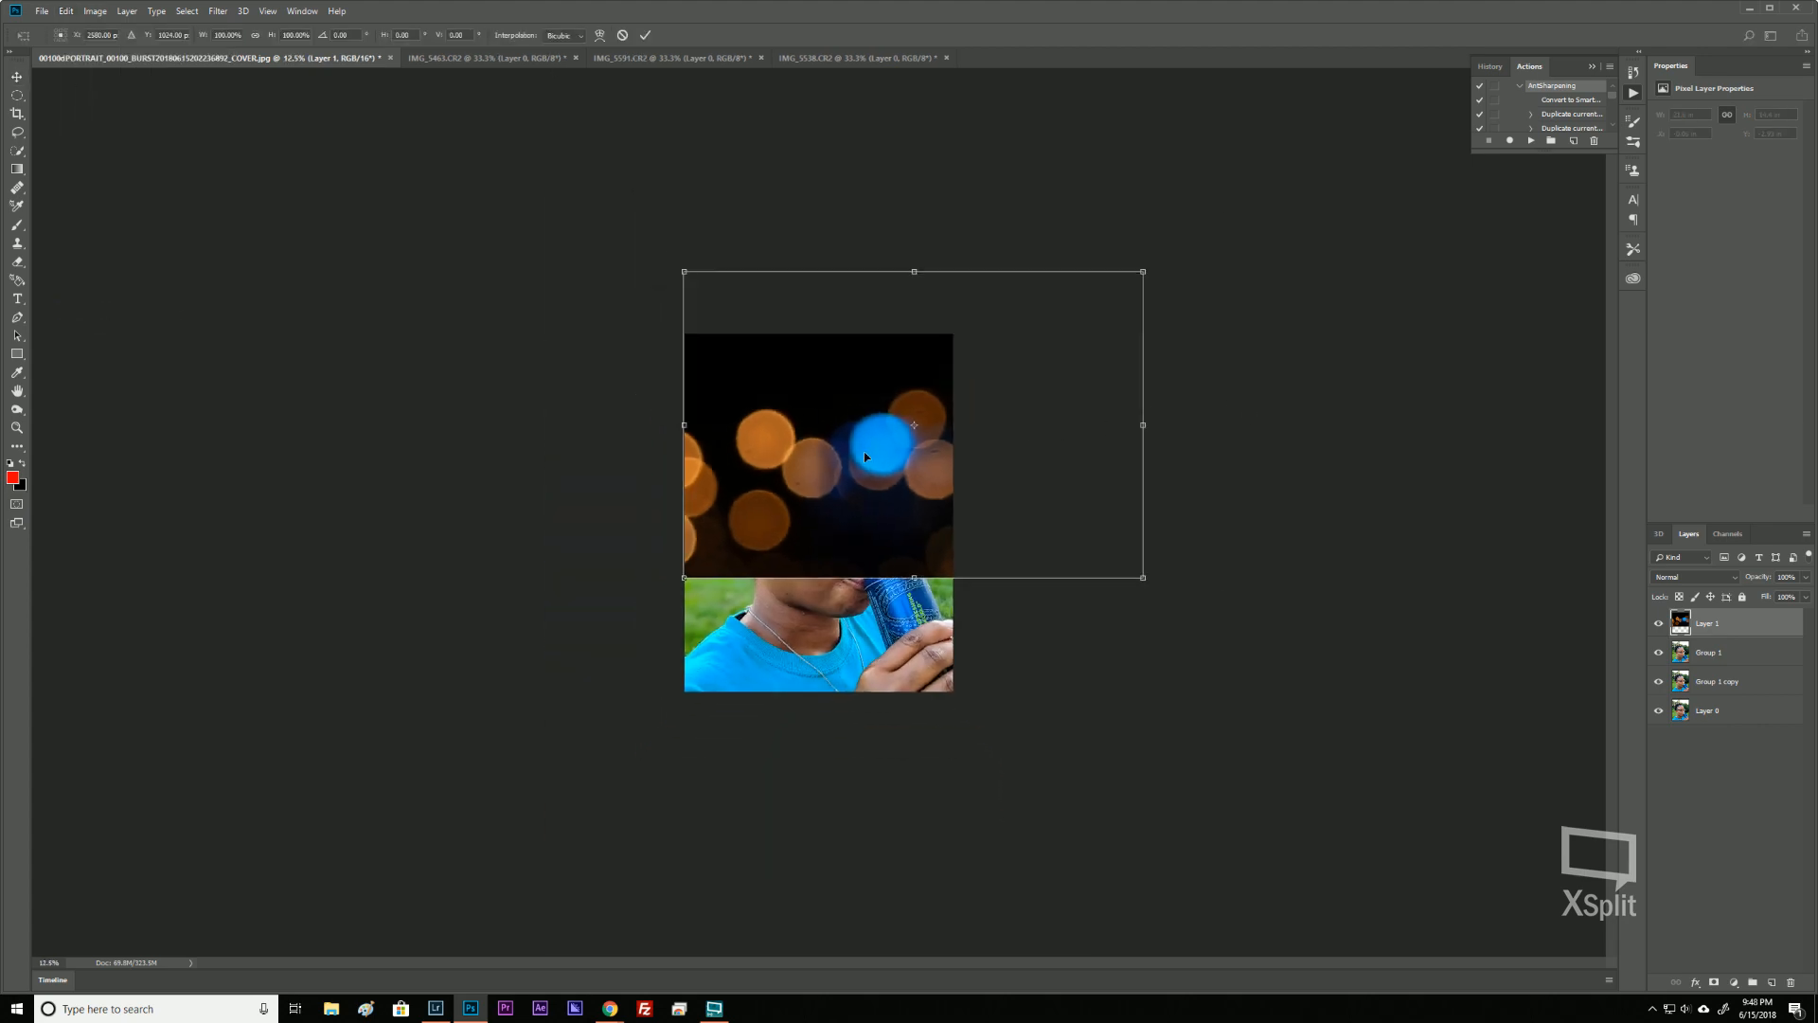
left_click_drag(865, 457, 890, 602)
left_click_drag(915, 442, 786, 528)
left_click_drag(1076, 346, 1238, 382)
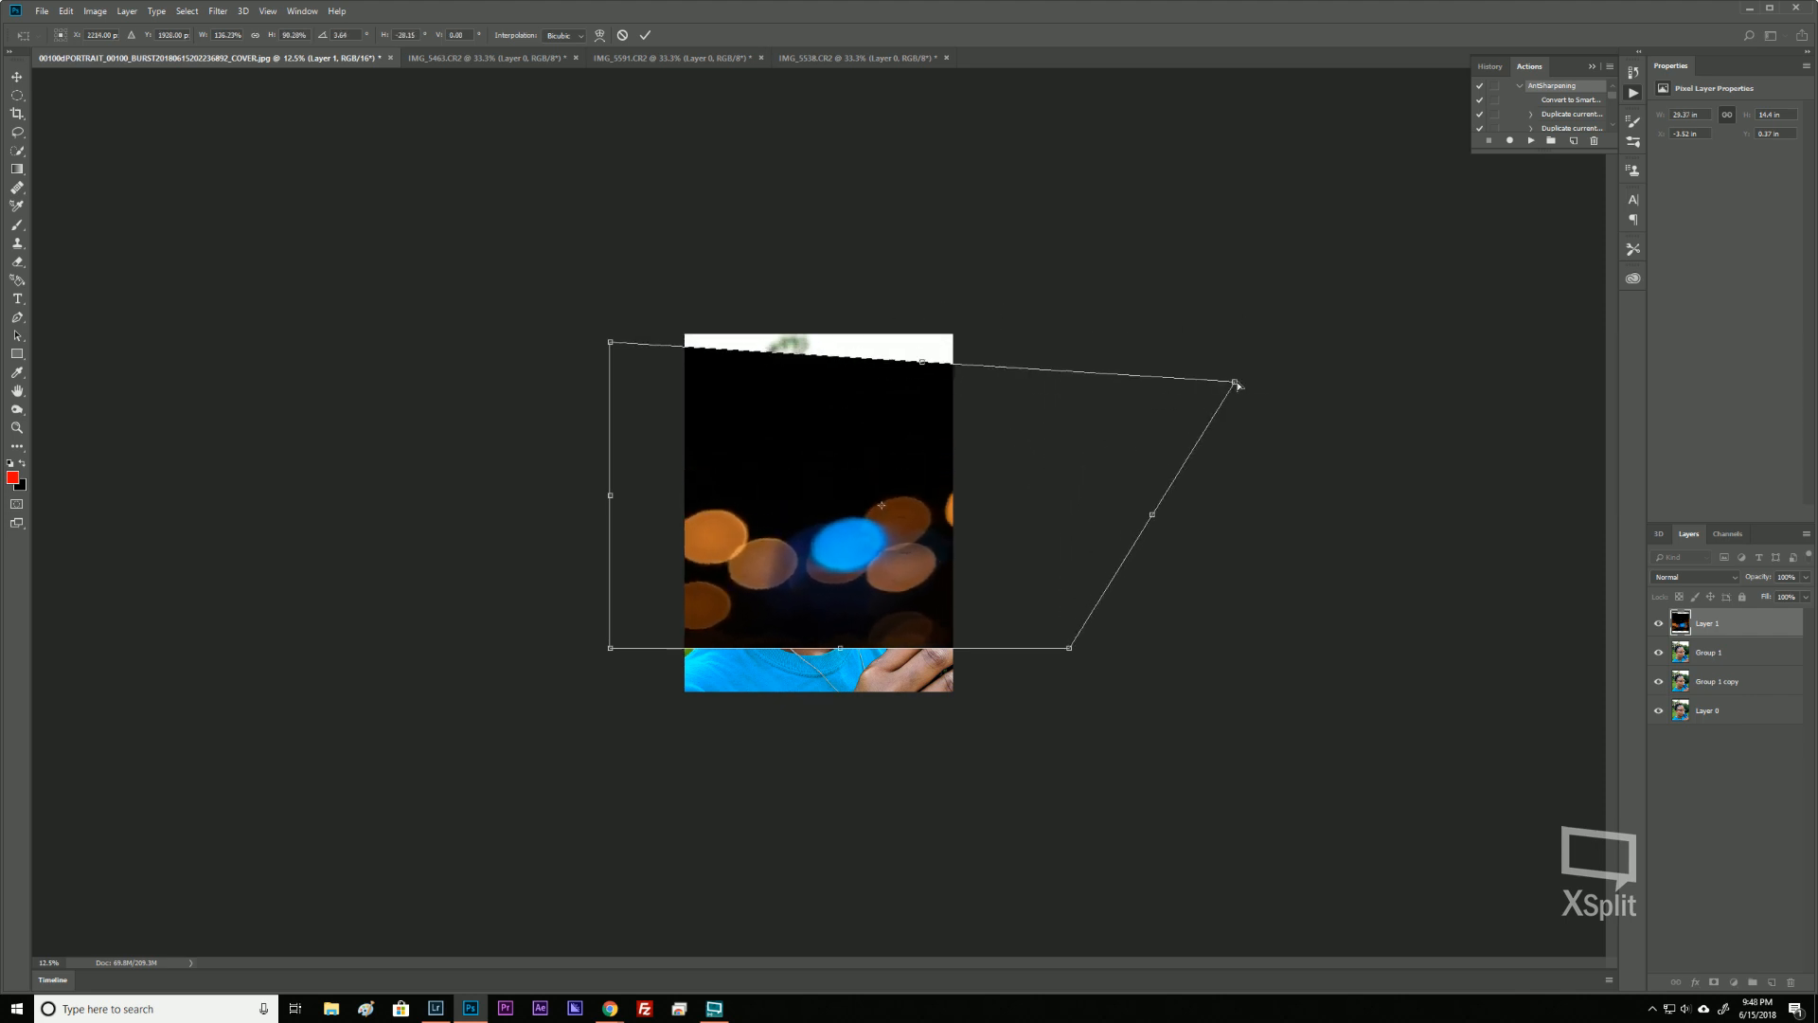
key("ctrl+z")
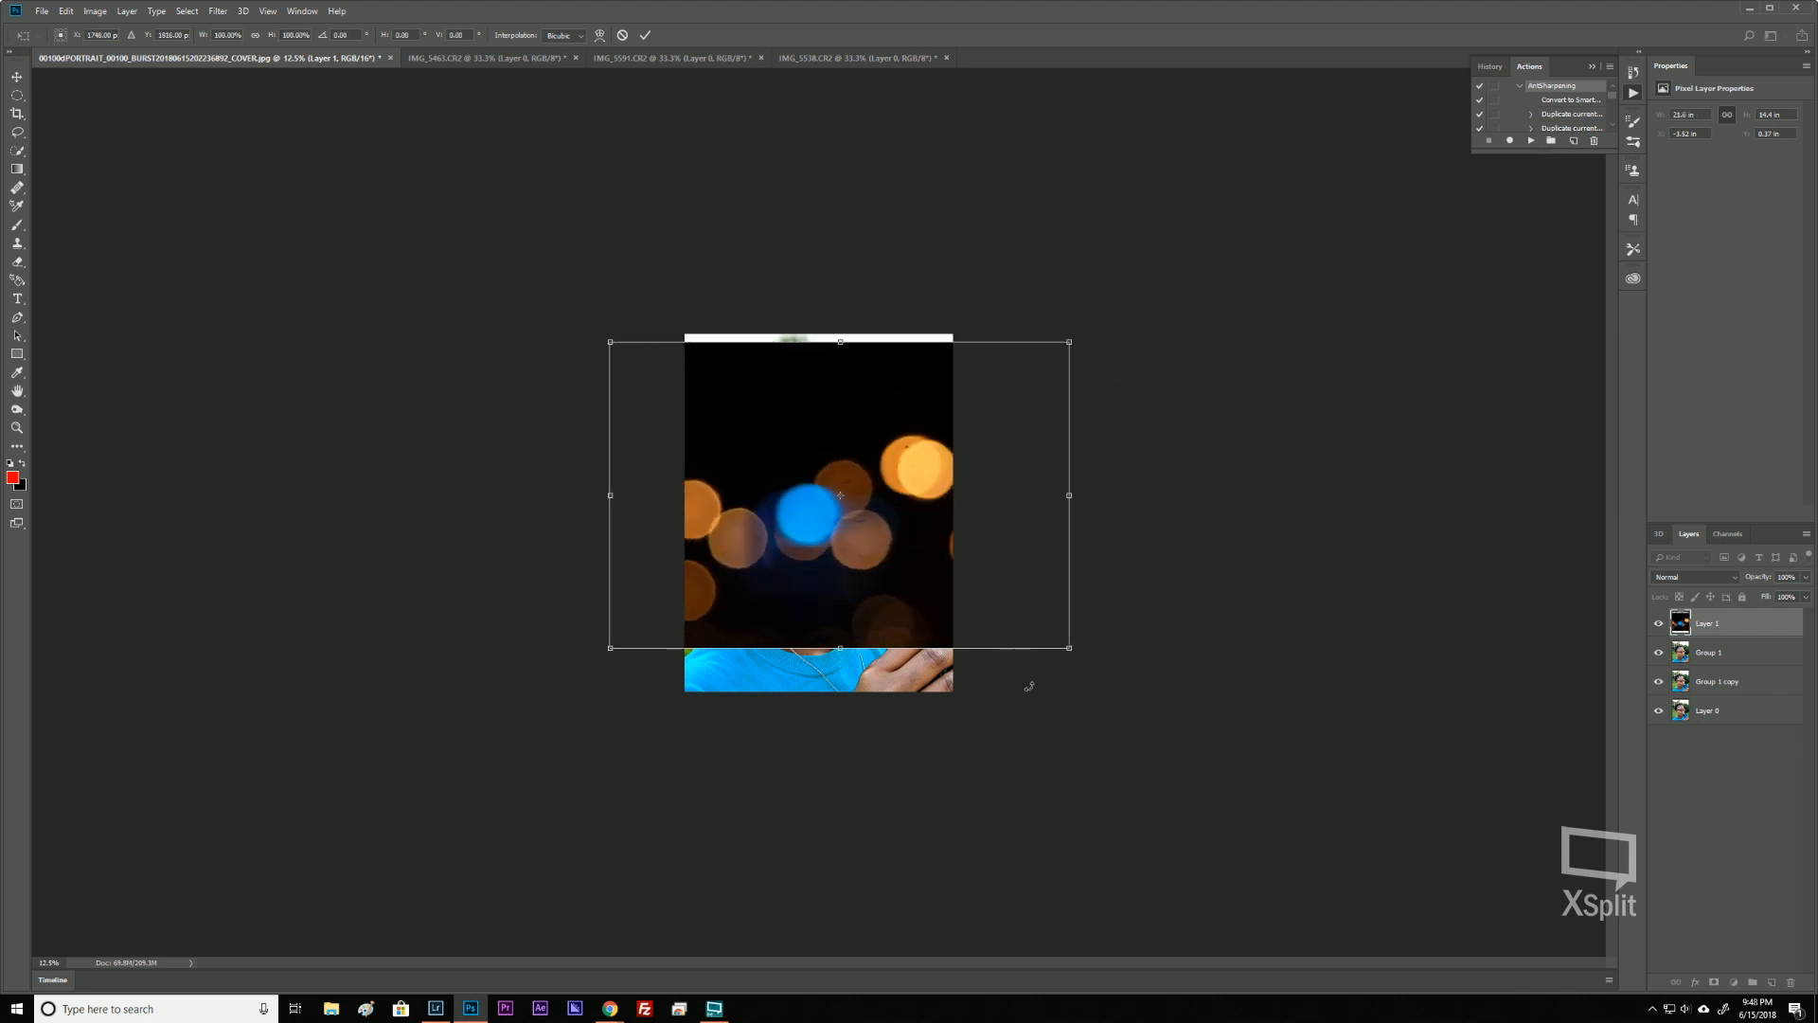
Scale the bokeh layer to about 168% wide and 167% high, position it to cover the whole portrait, and apply the transform.
left_click_drag(1075, 652, 1151, 787)
left_click_drag(879, 631, 794, 564)
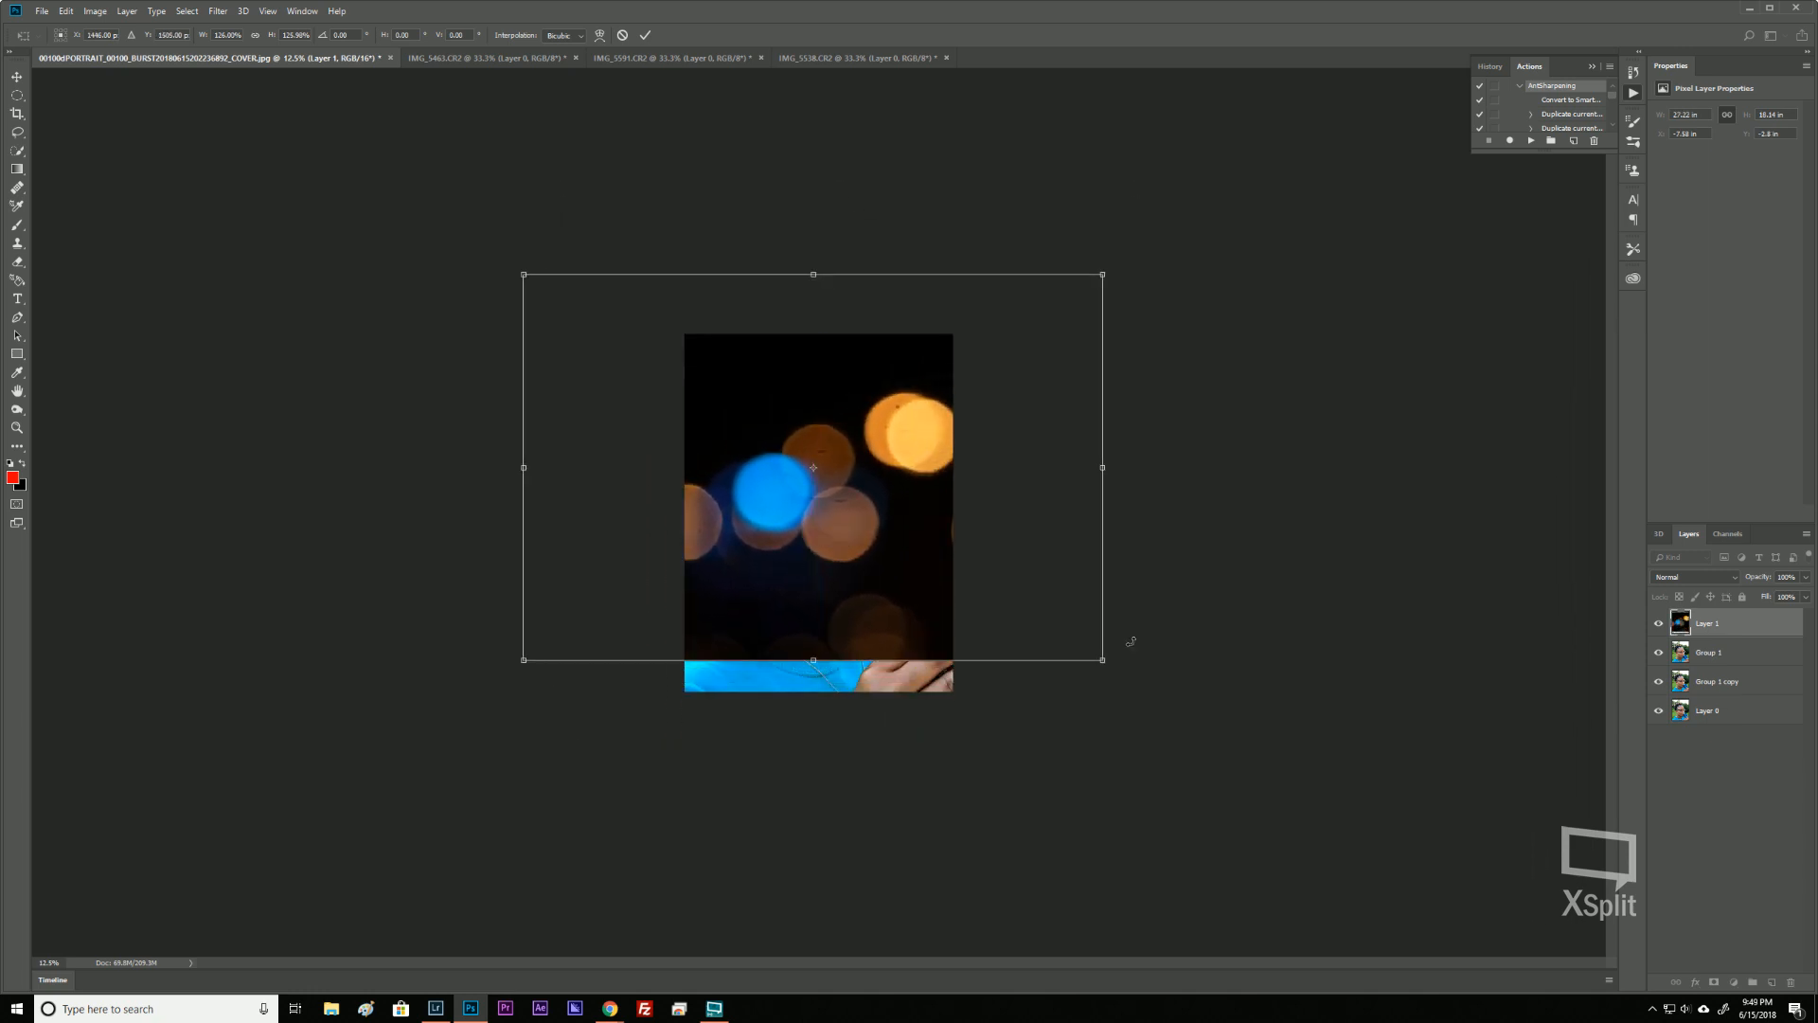
left_click_drag(1103, 662, 1124, 753)
left_click_drag(872, 606, 961, 603)
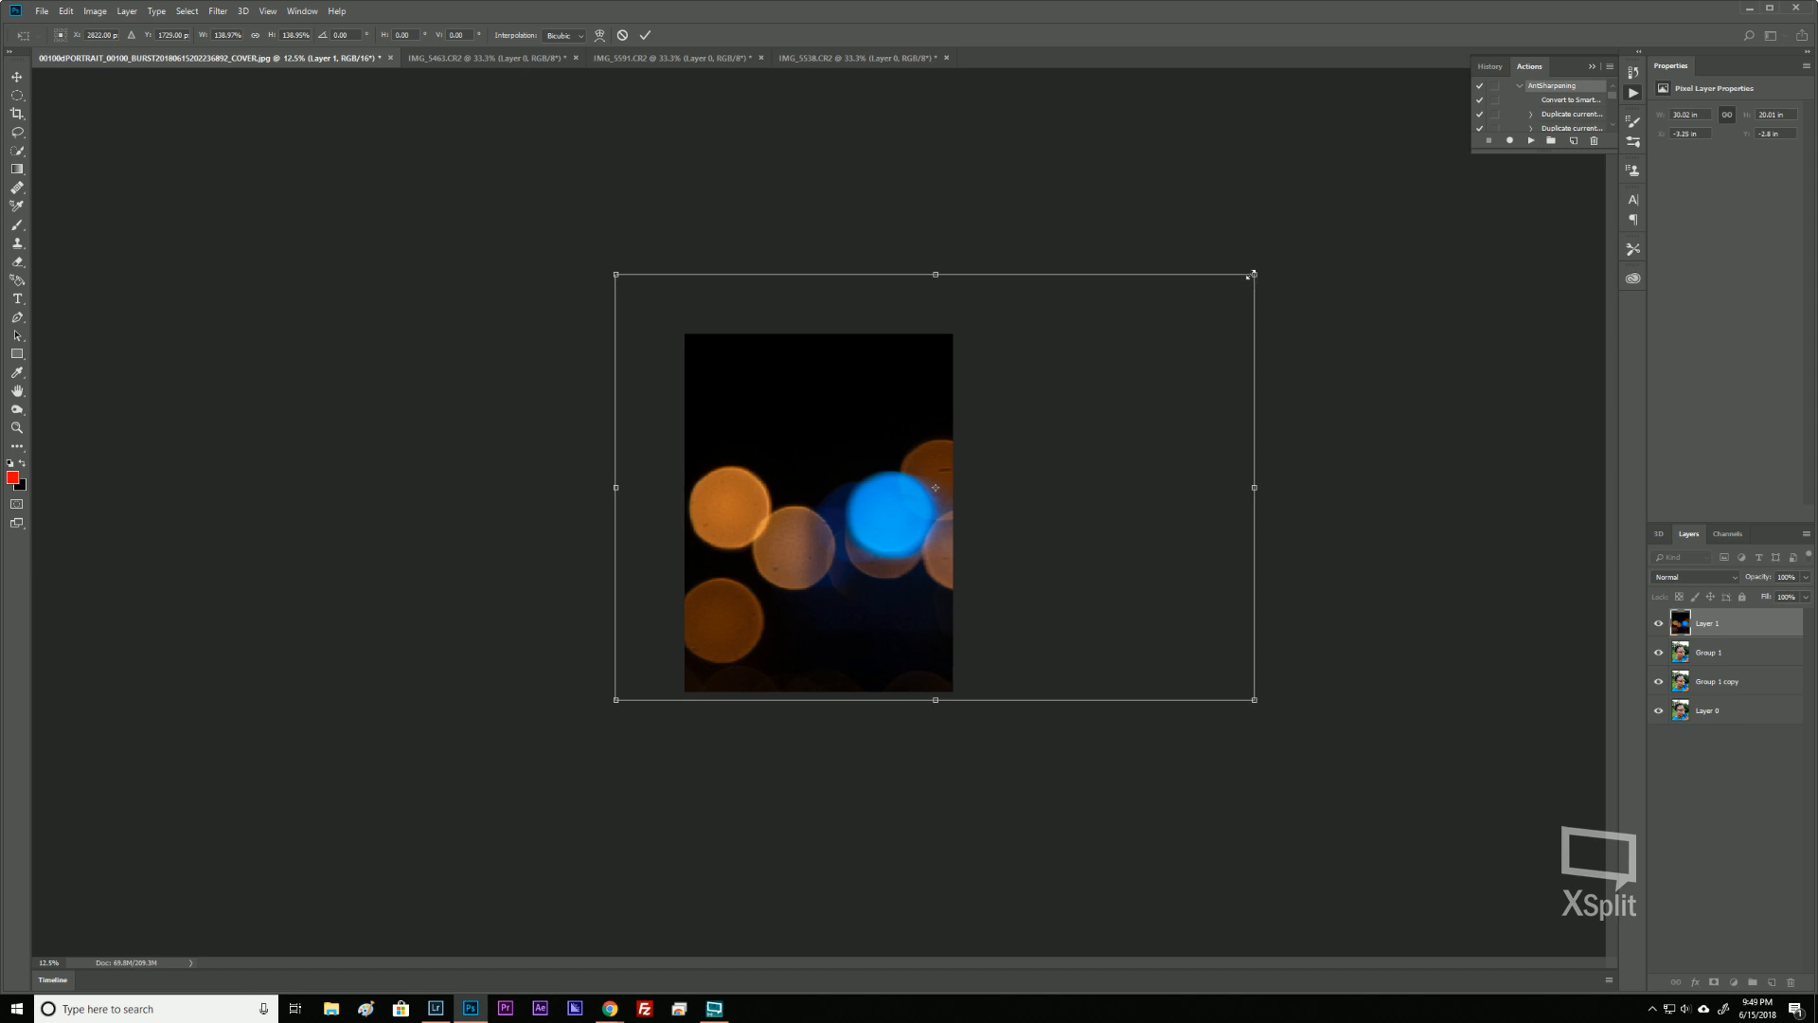
left_click_drag(1252, 275, 1318, 240)
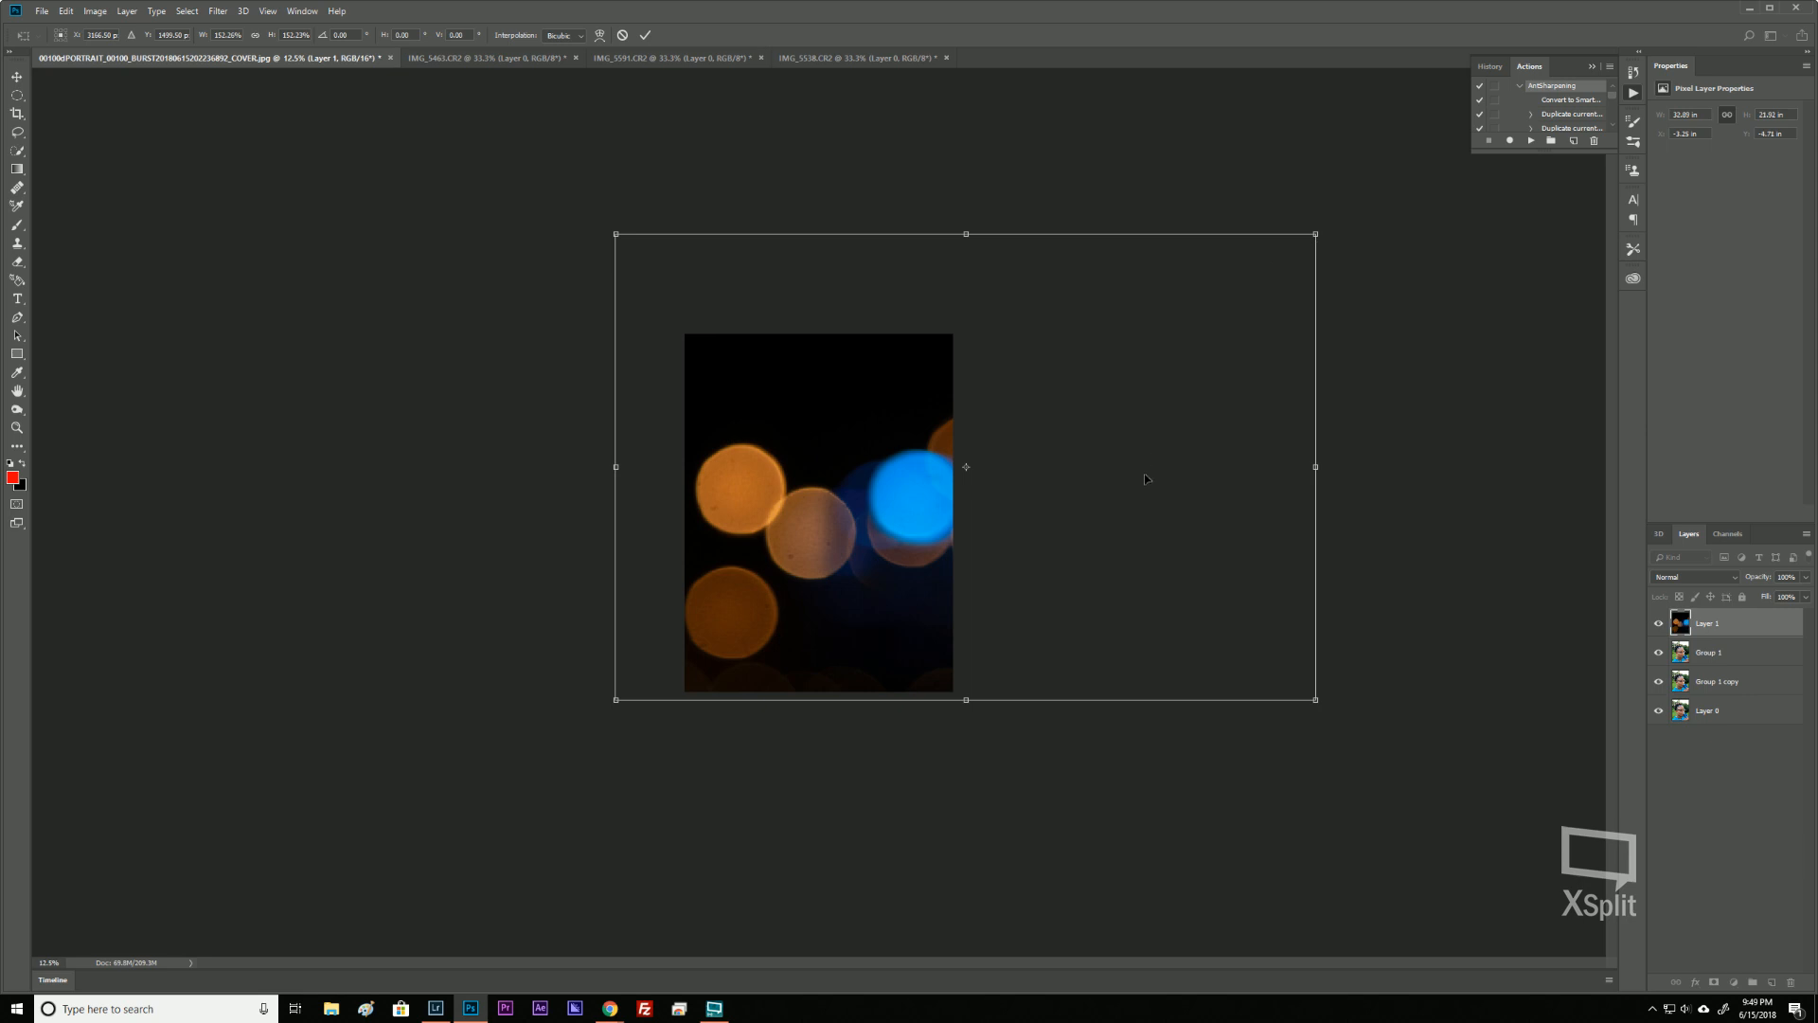
left_click_drag(1144, 473, 1117, 442)
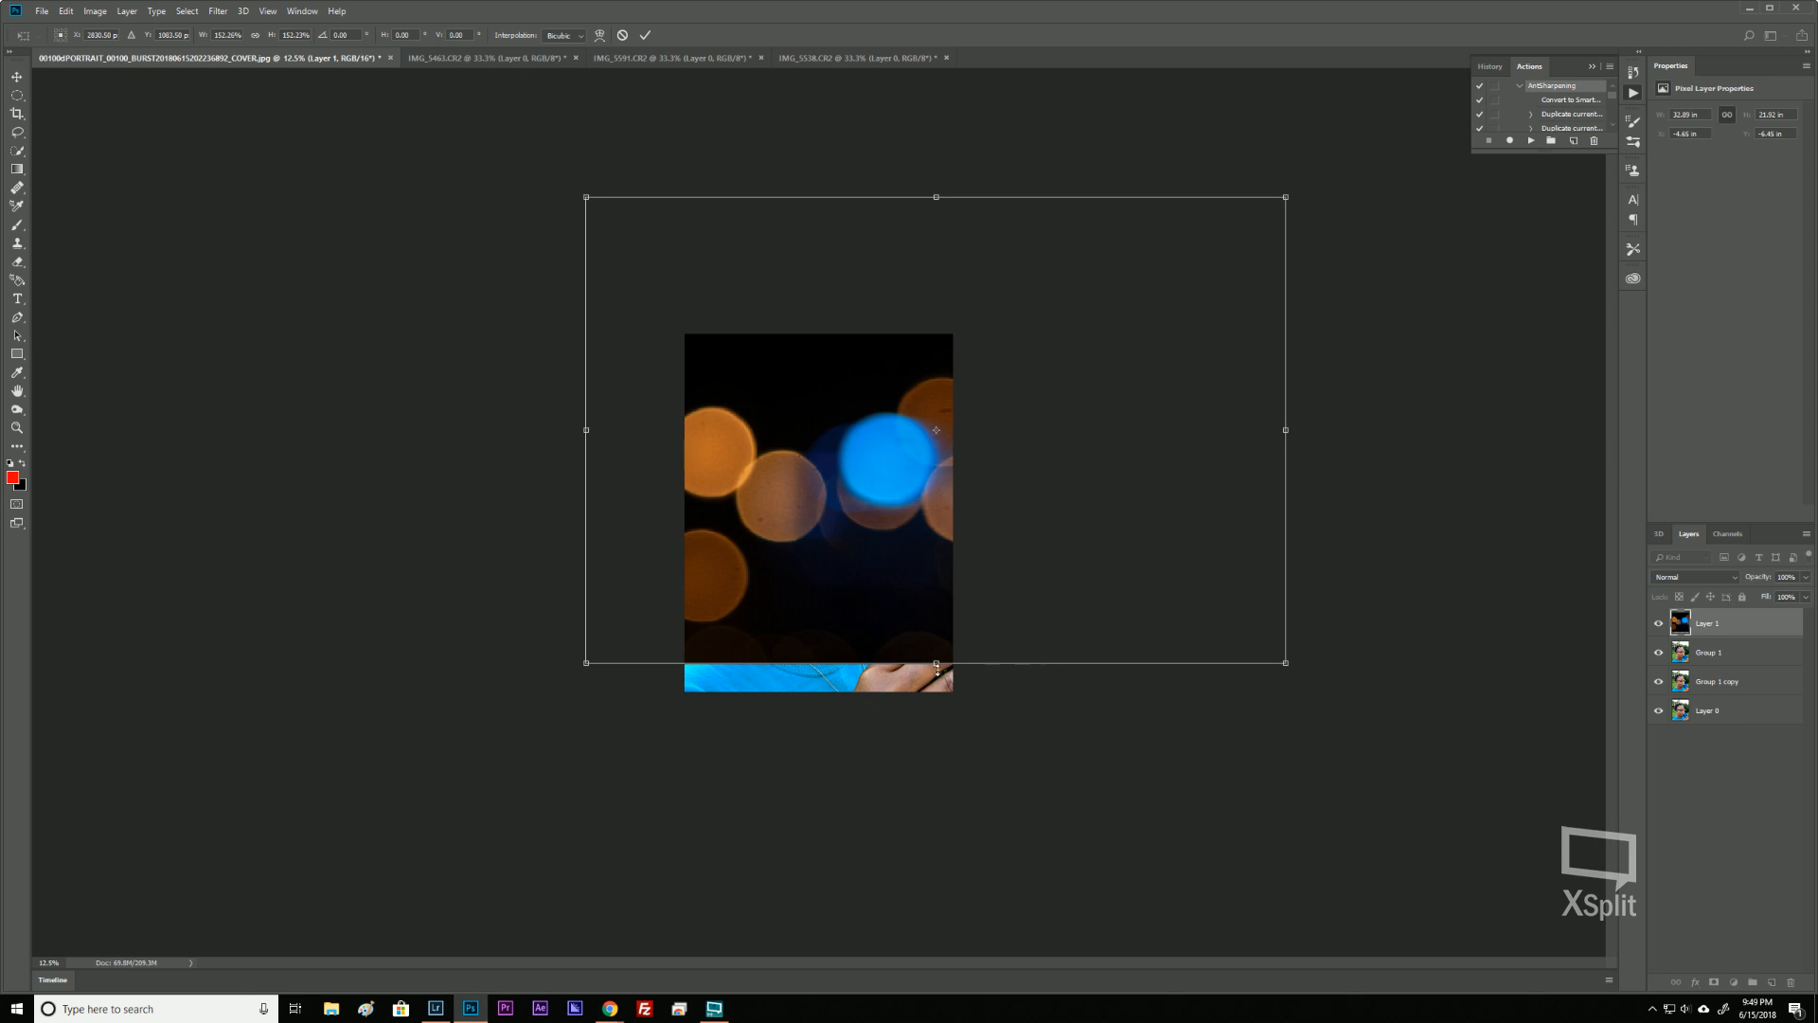
mouse_move(937, 664)
left_mouse_down()
mouse_move(937, 692)
mouse_move(955, 662)
left_mouse_up()
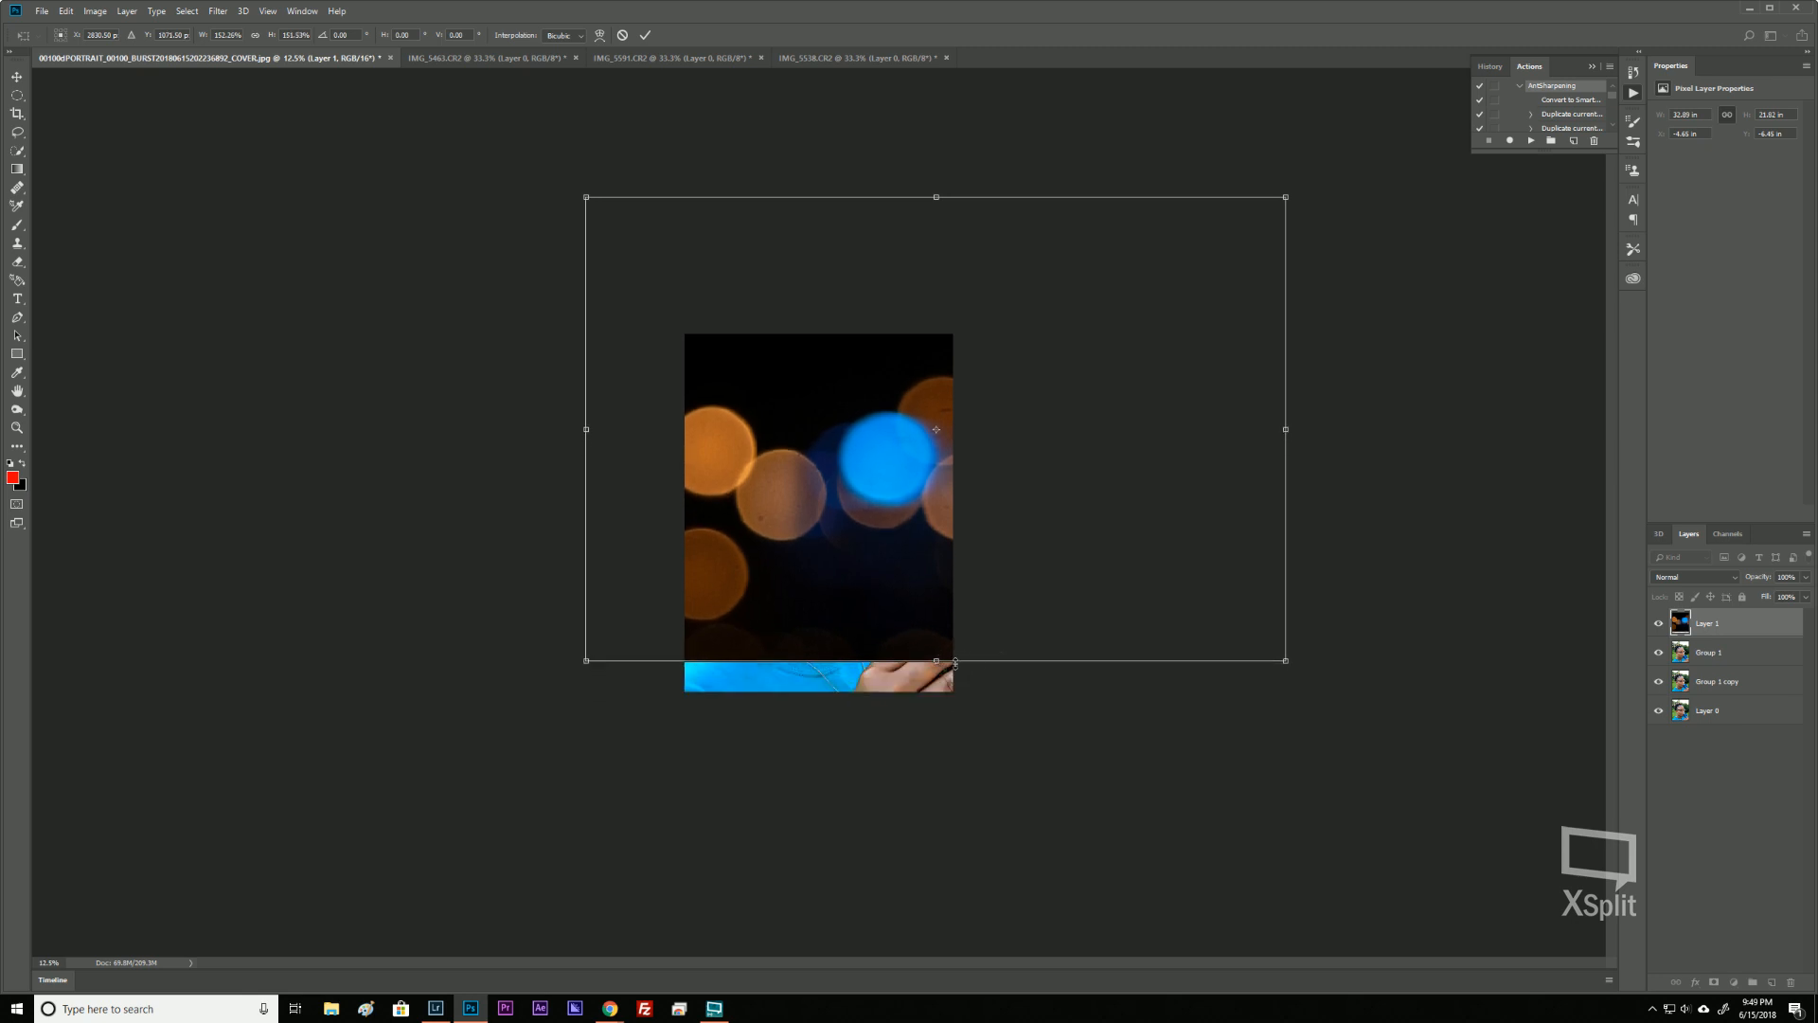
left_click_drag(1286, 661, 1347, 713)
left_click_drag(1143, 636, 1116, 606)
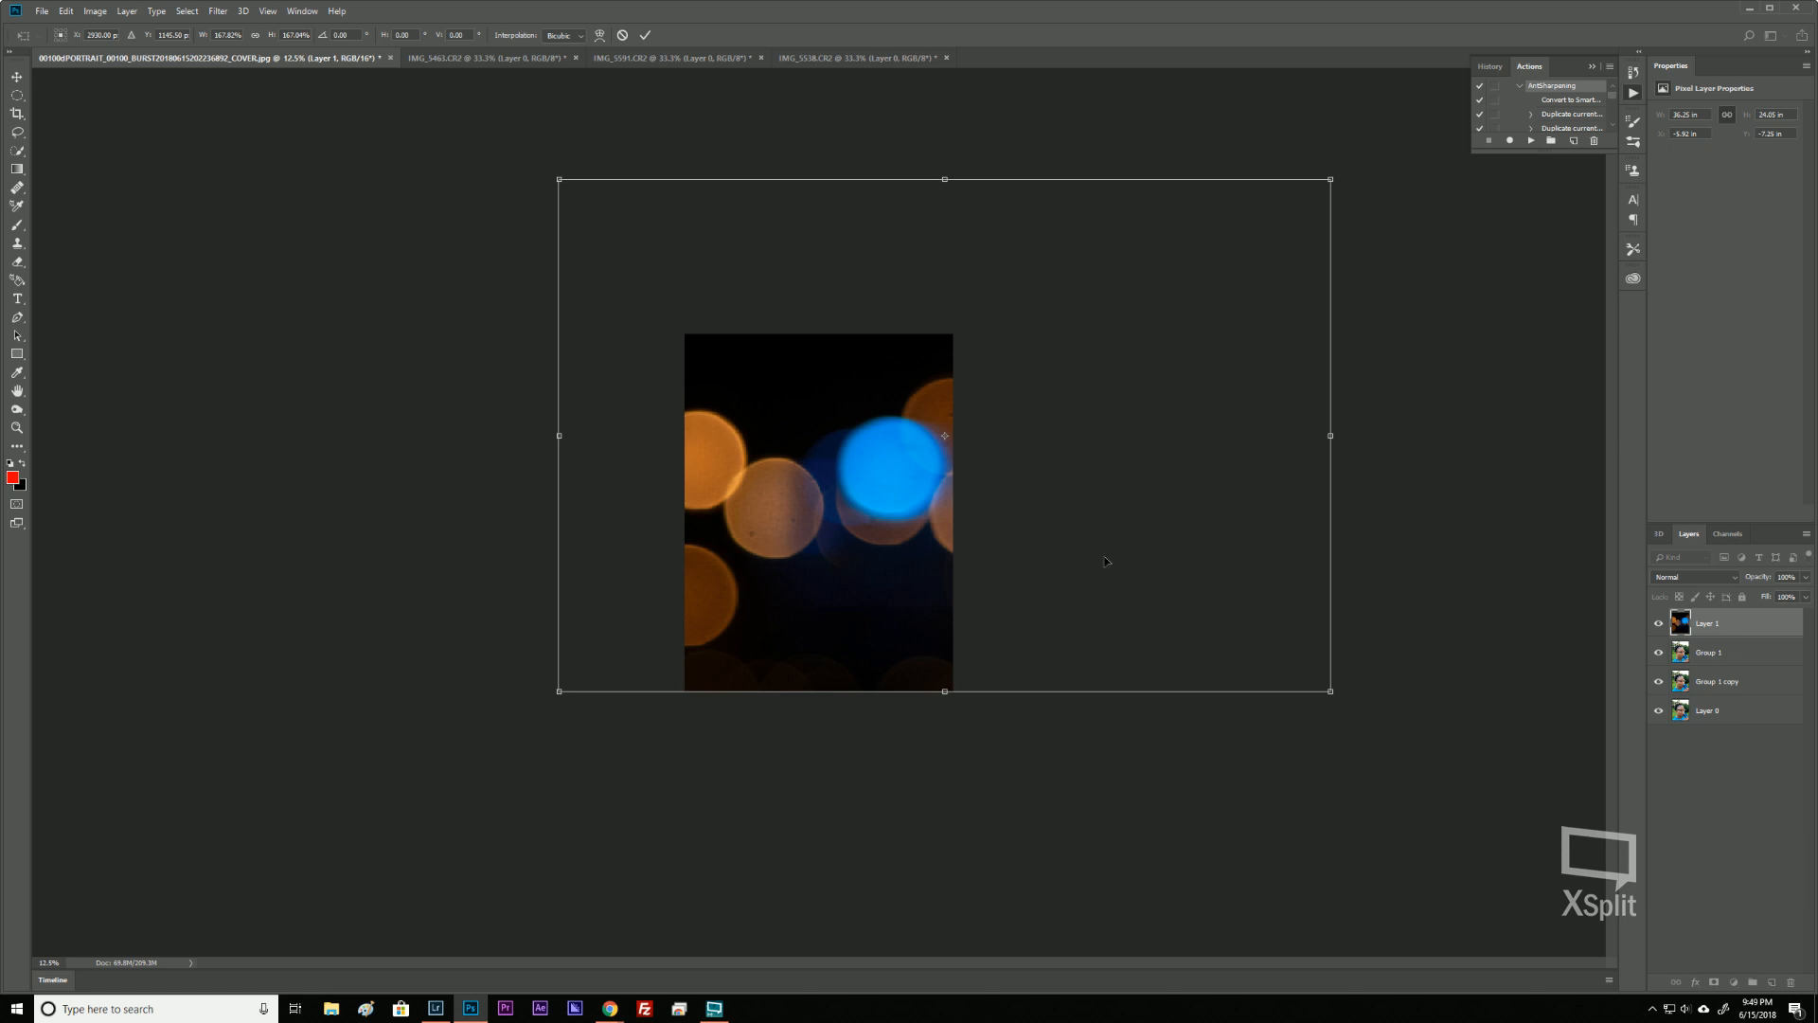
left_click(644, 36)
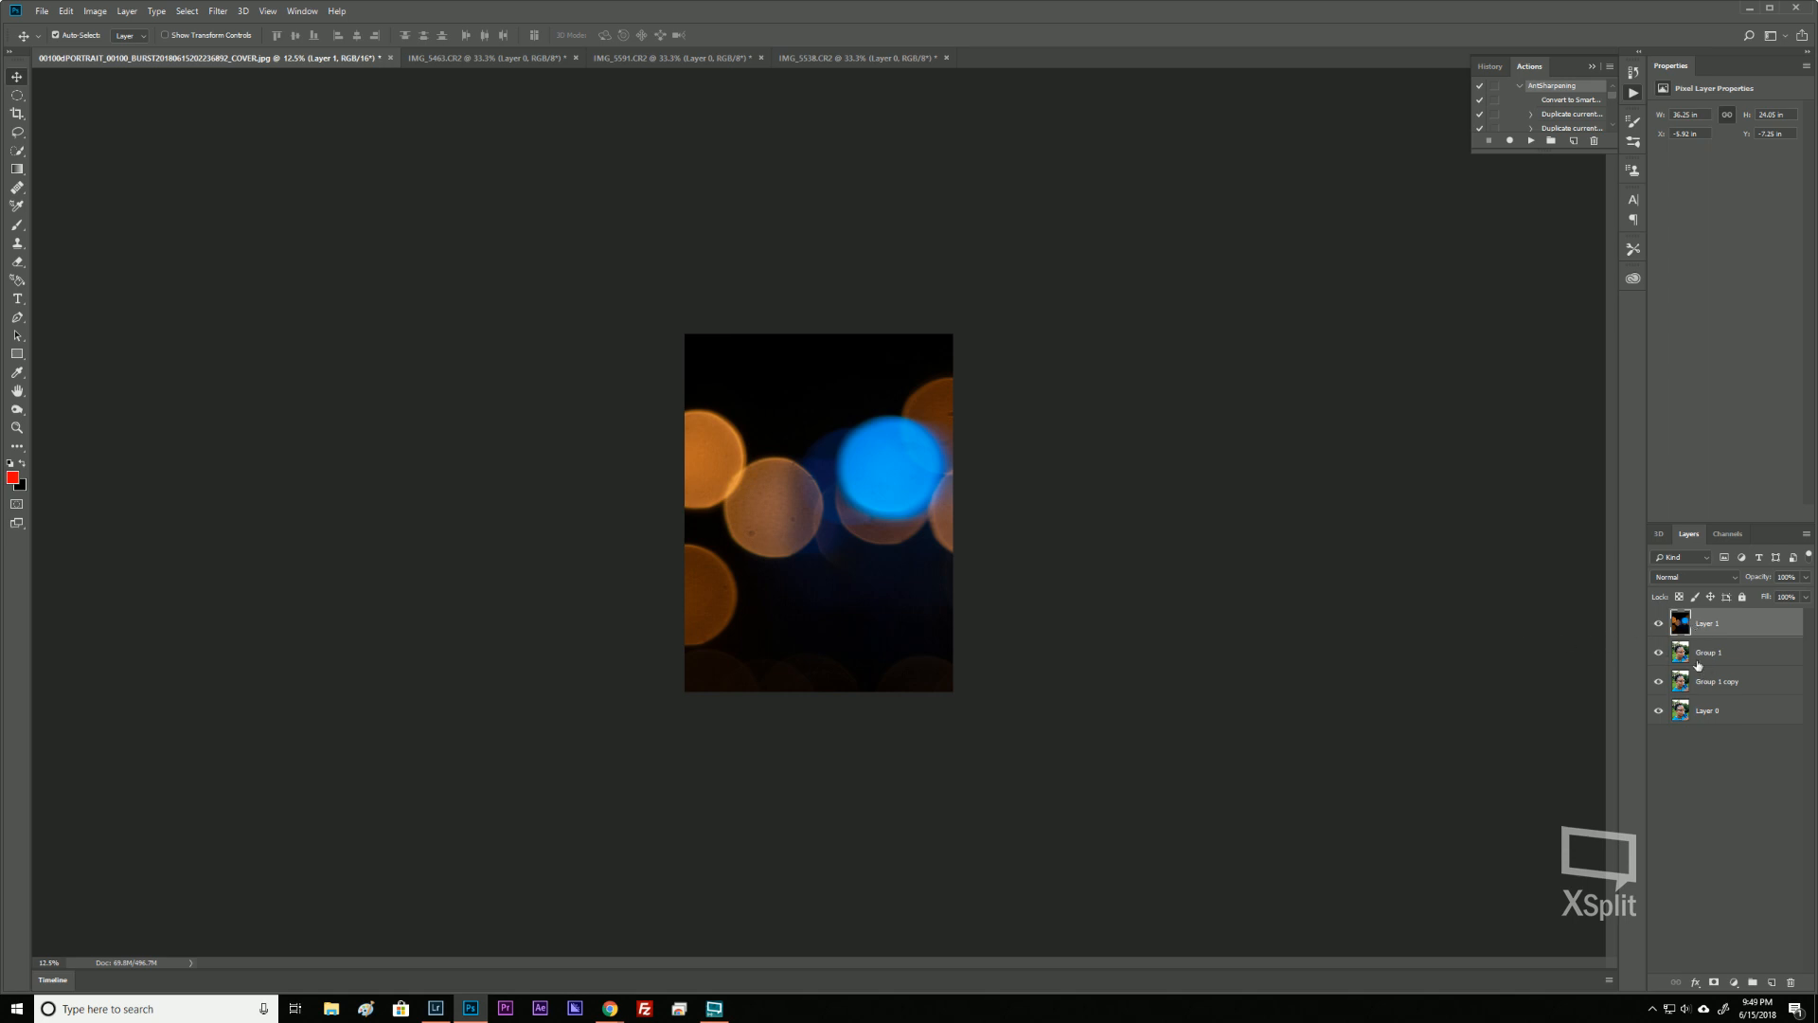
Hide and show the bokeh layer to compare it with the portrait underneath.
left_click(1658, 623)
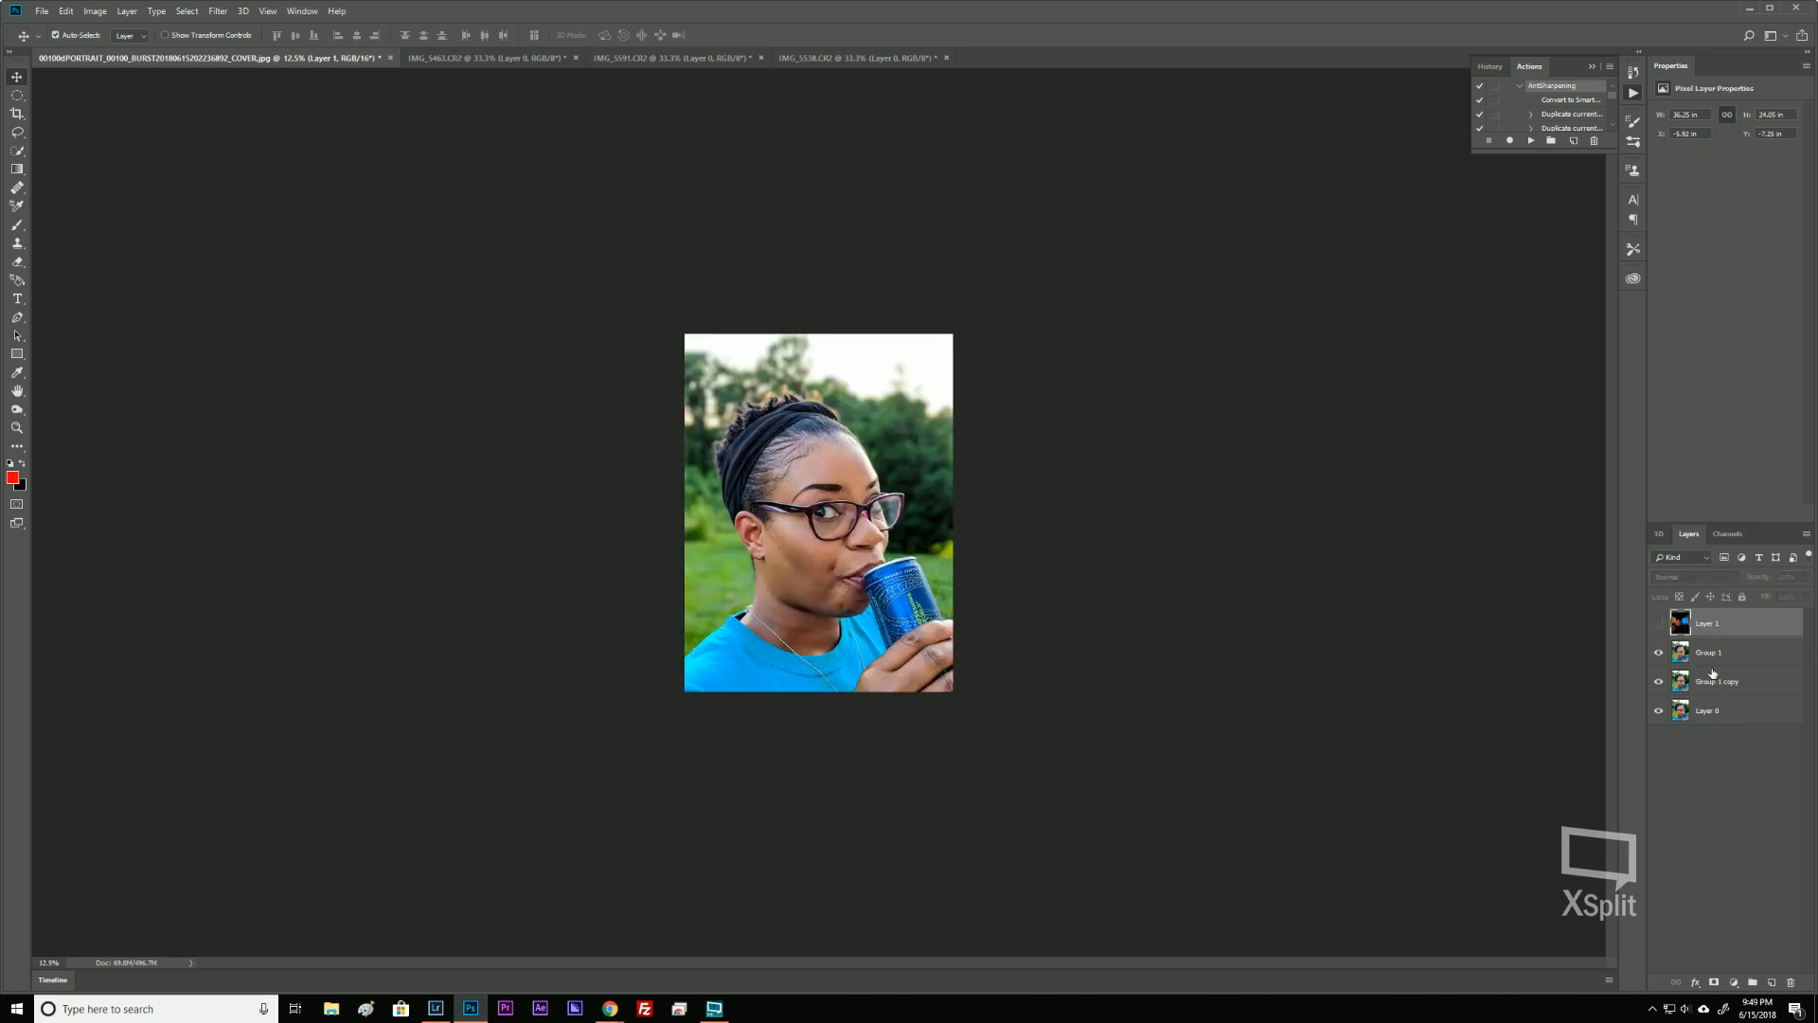
left_click(1658, 623)
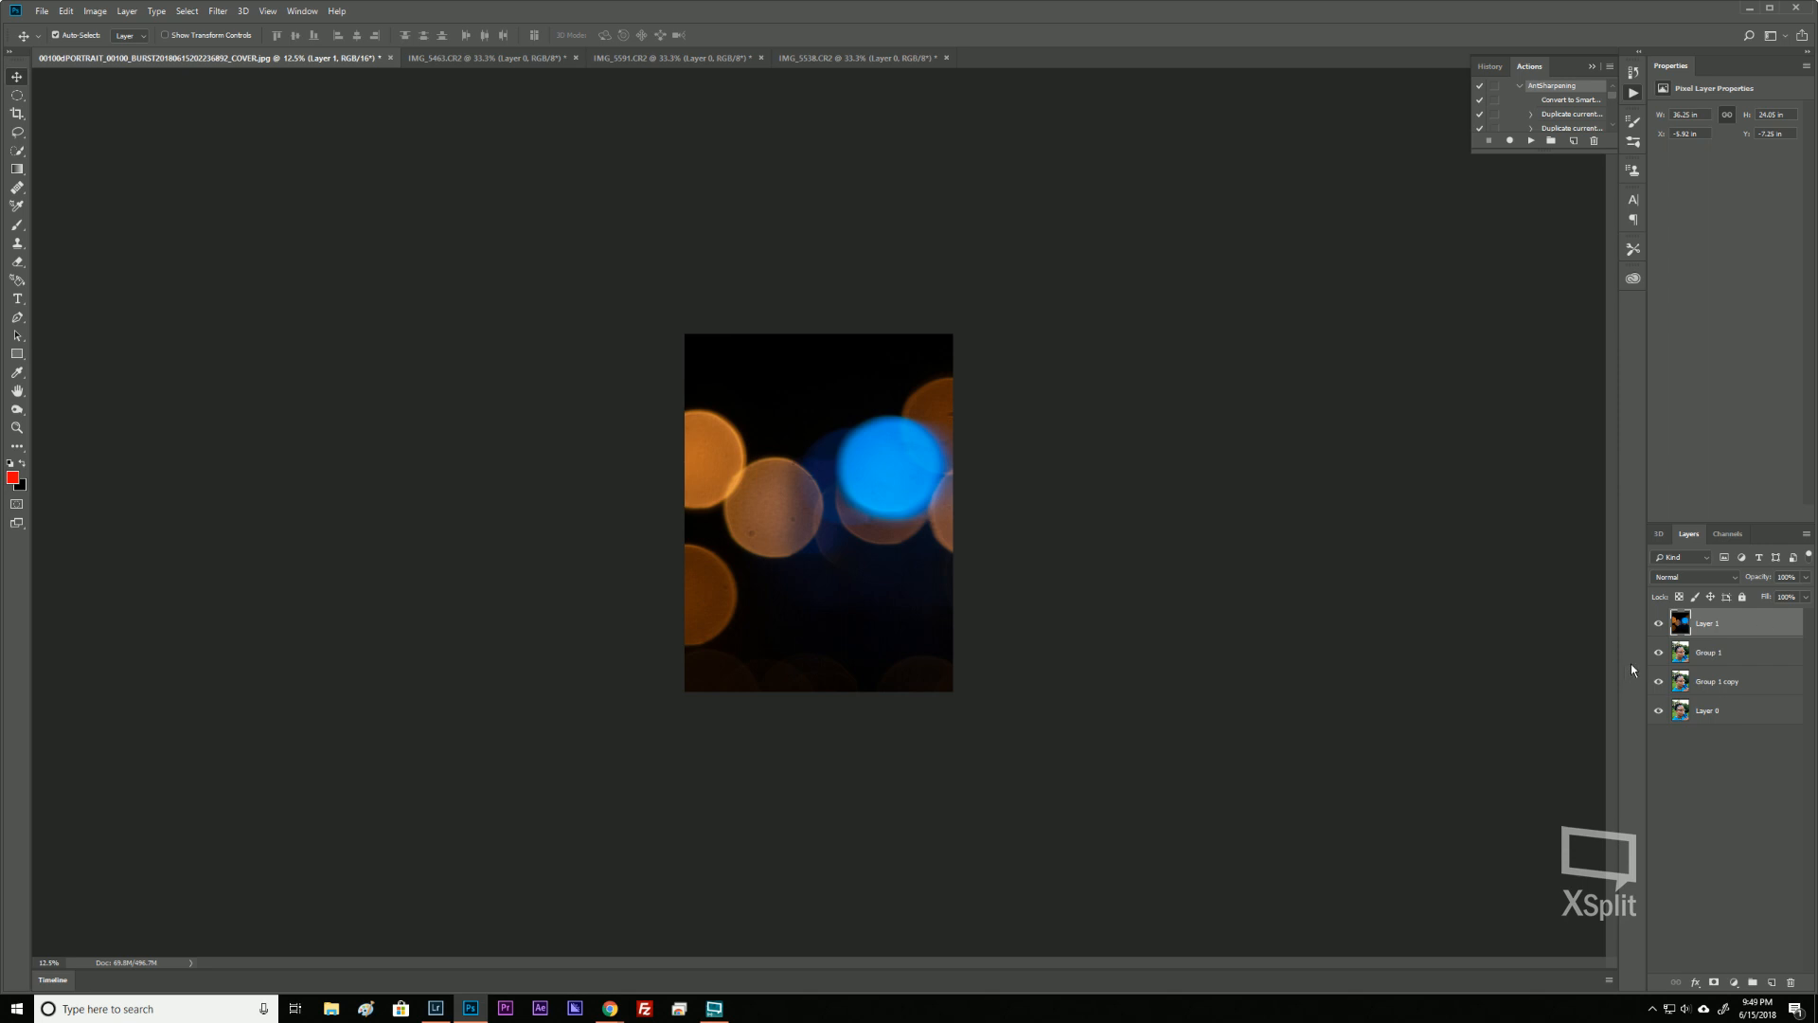
key("ctrl")
key("ctrl")
Set the bokeh layer's blending mode to Screen.
left_click(1737, 580)
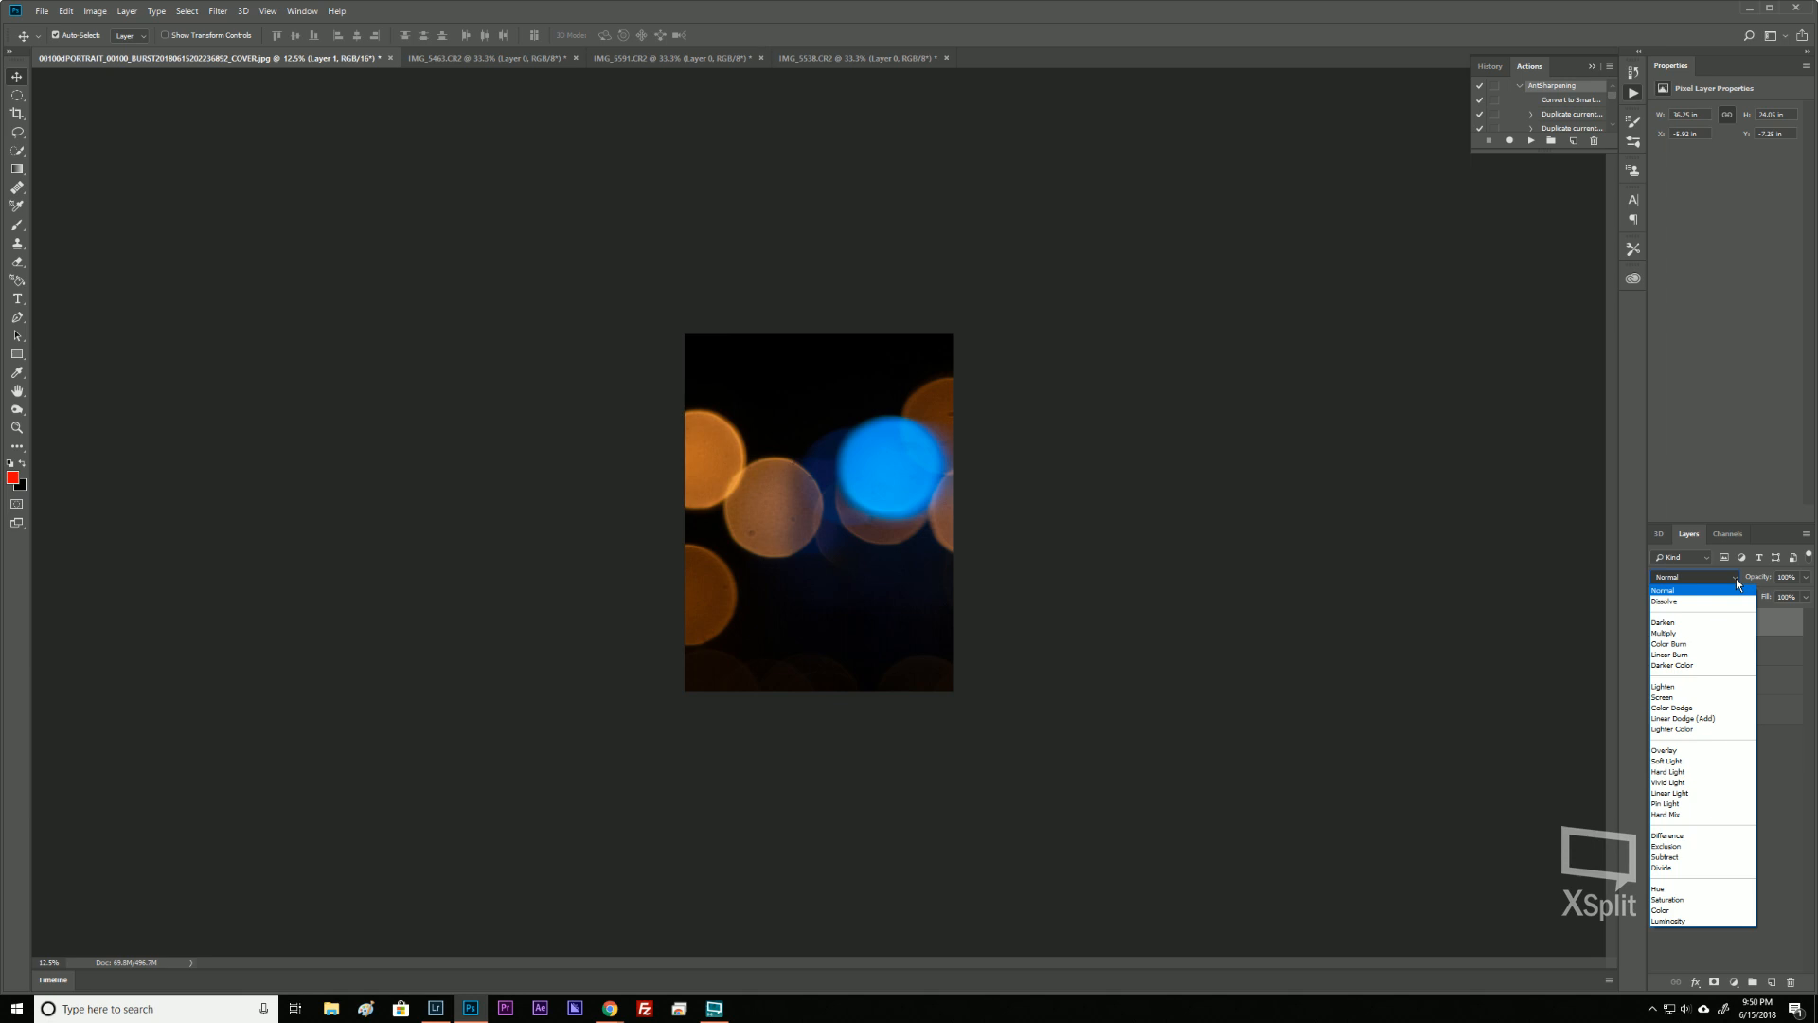
left_click(1736, 578)
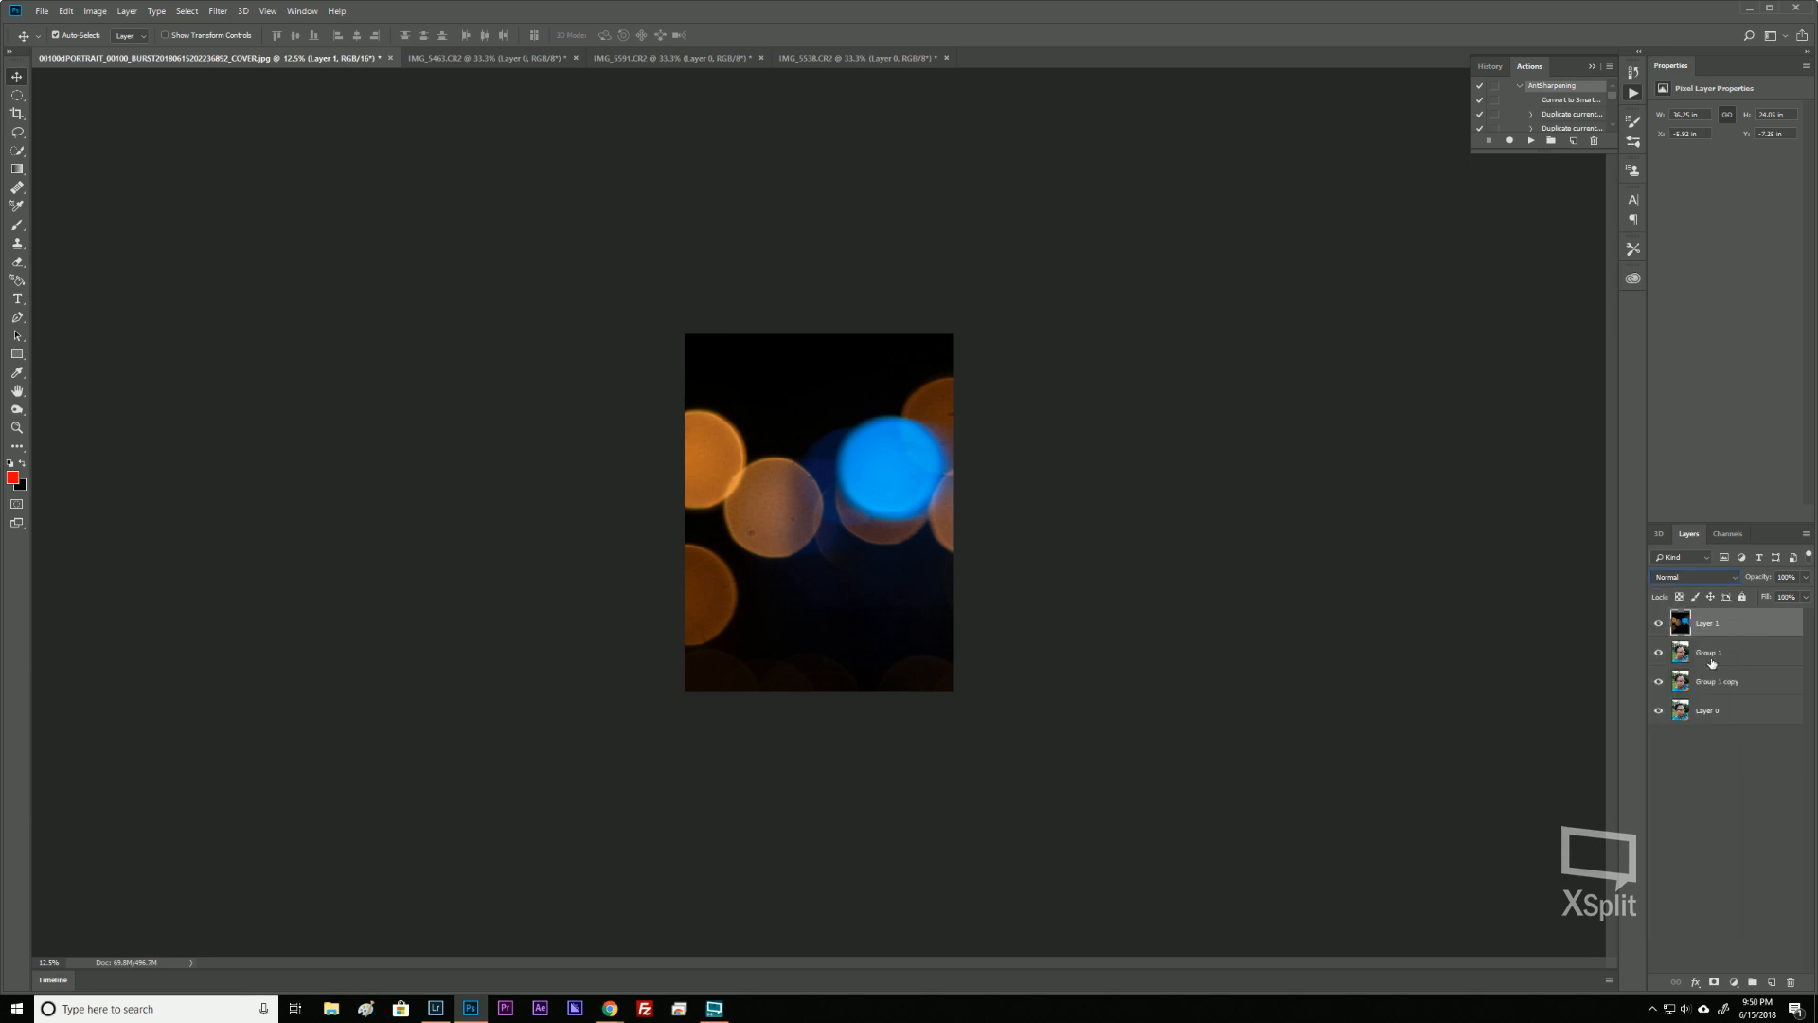
left_click(1736, 579)
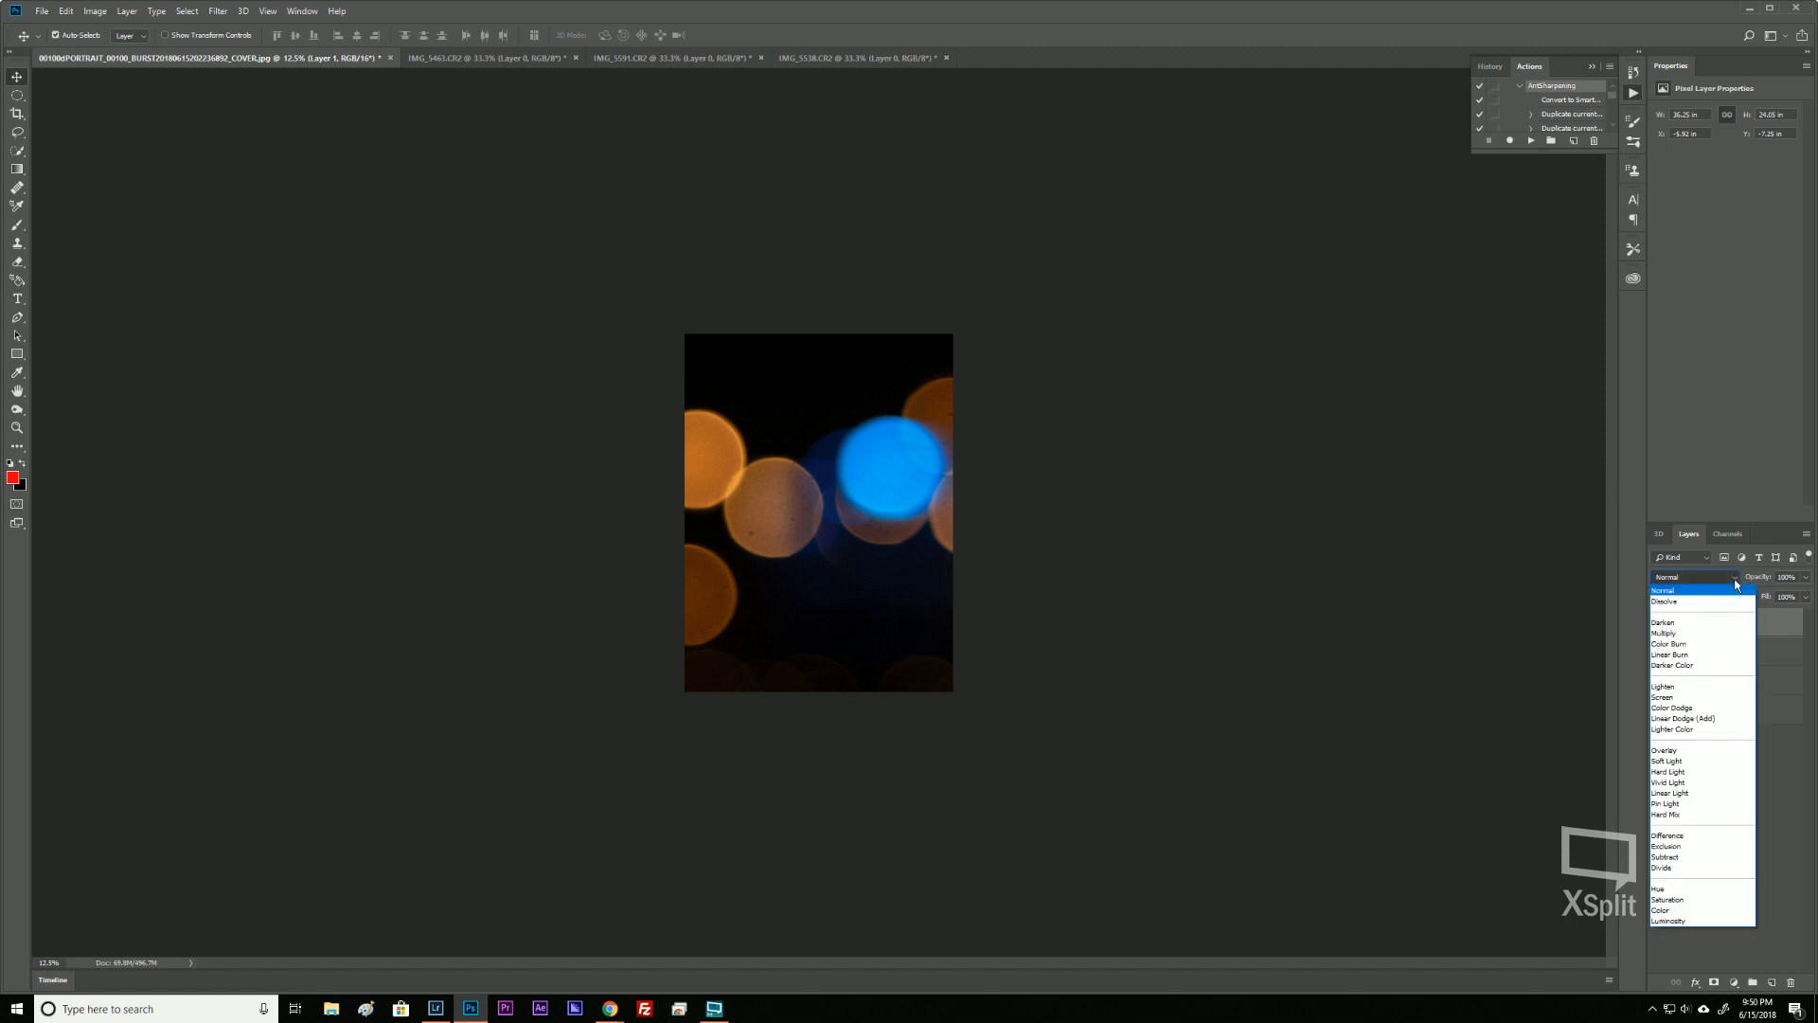
left_click(1686, 700)
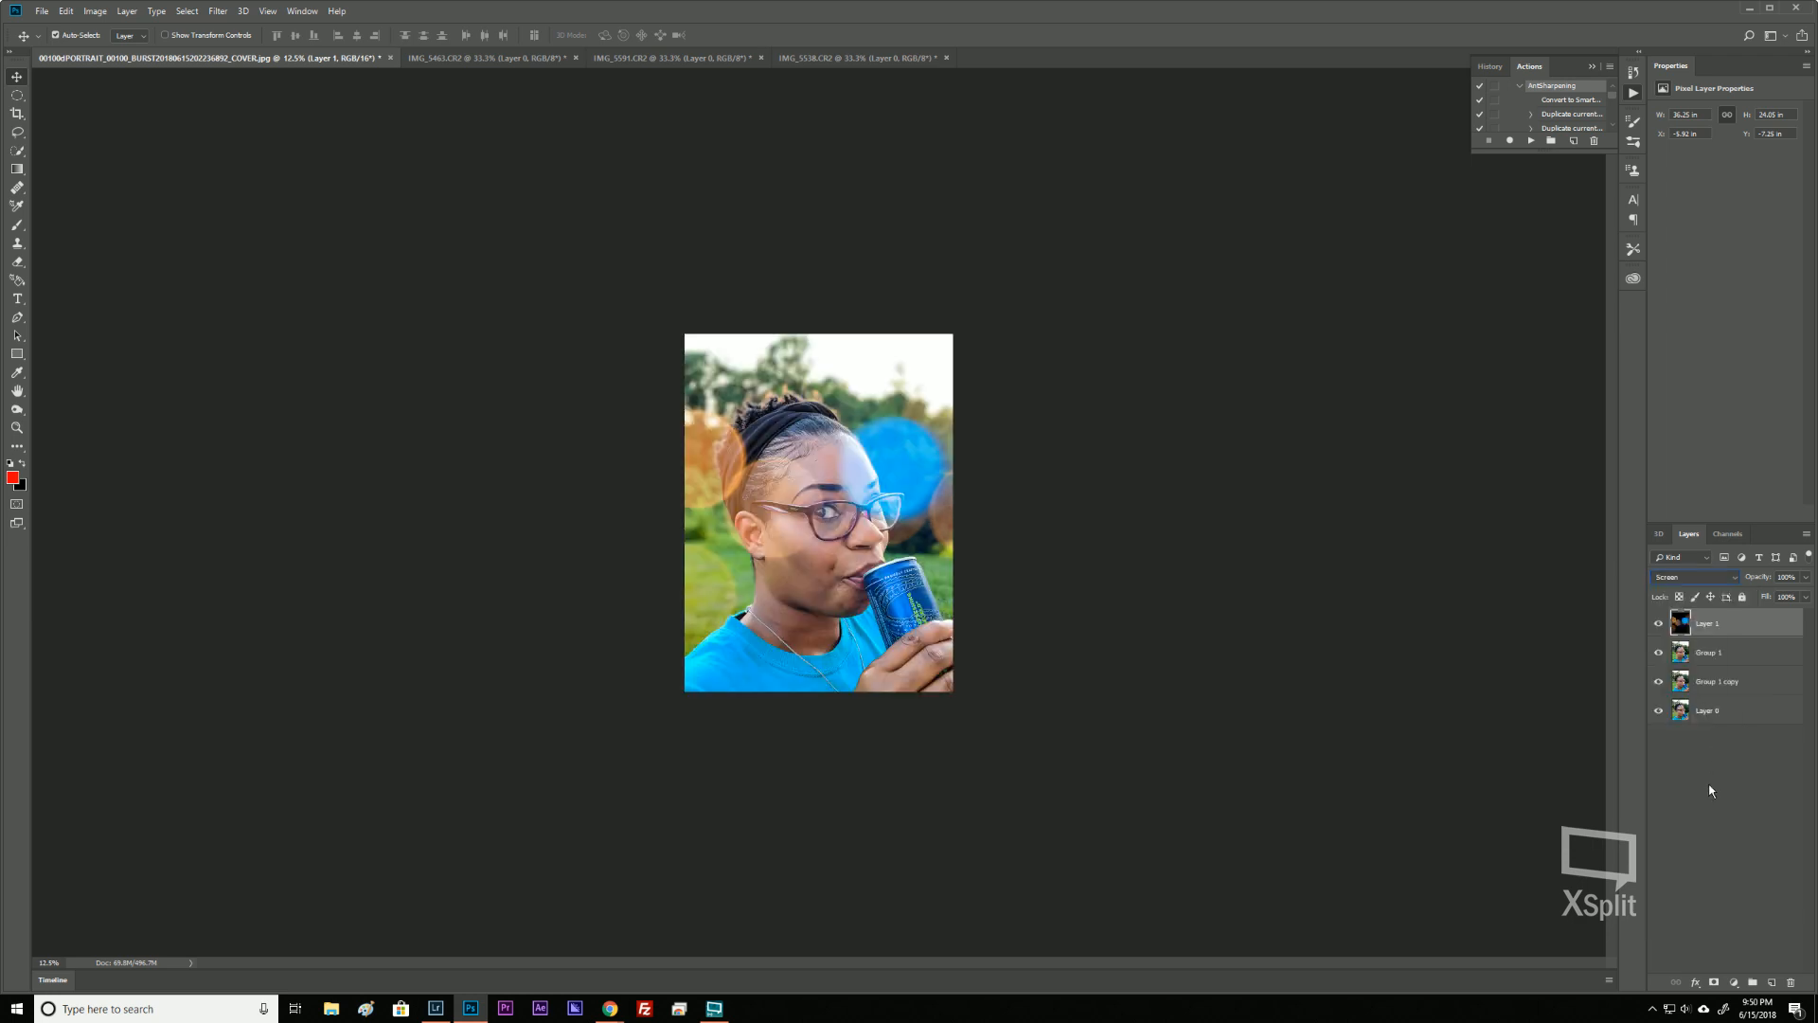
key("ctrl+plus")
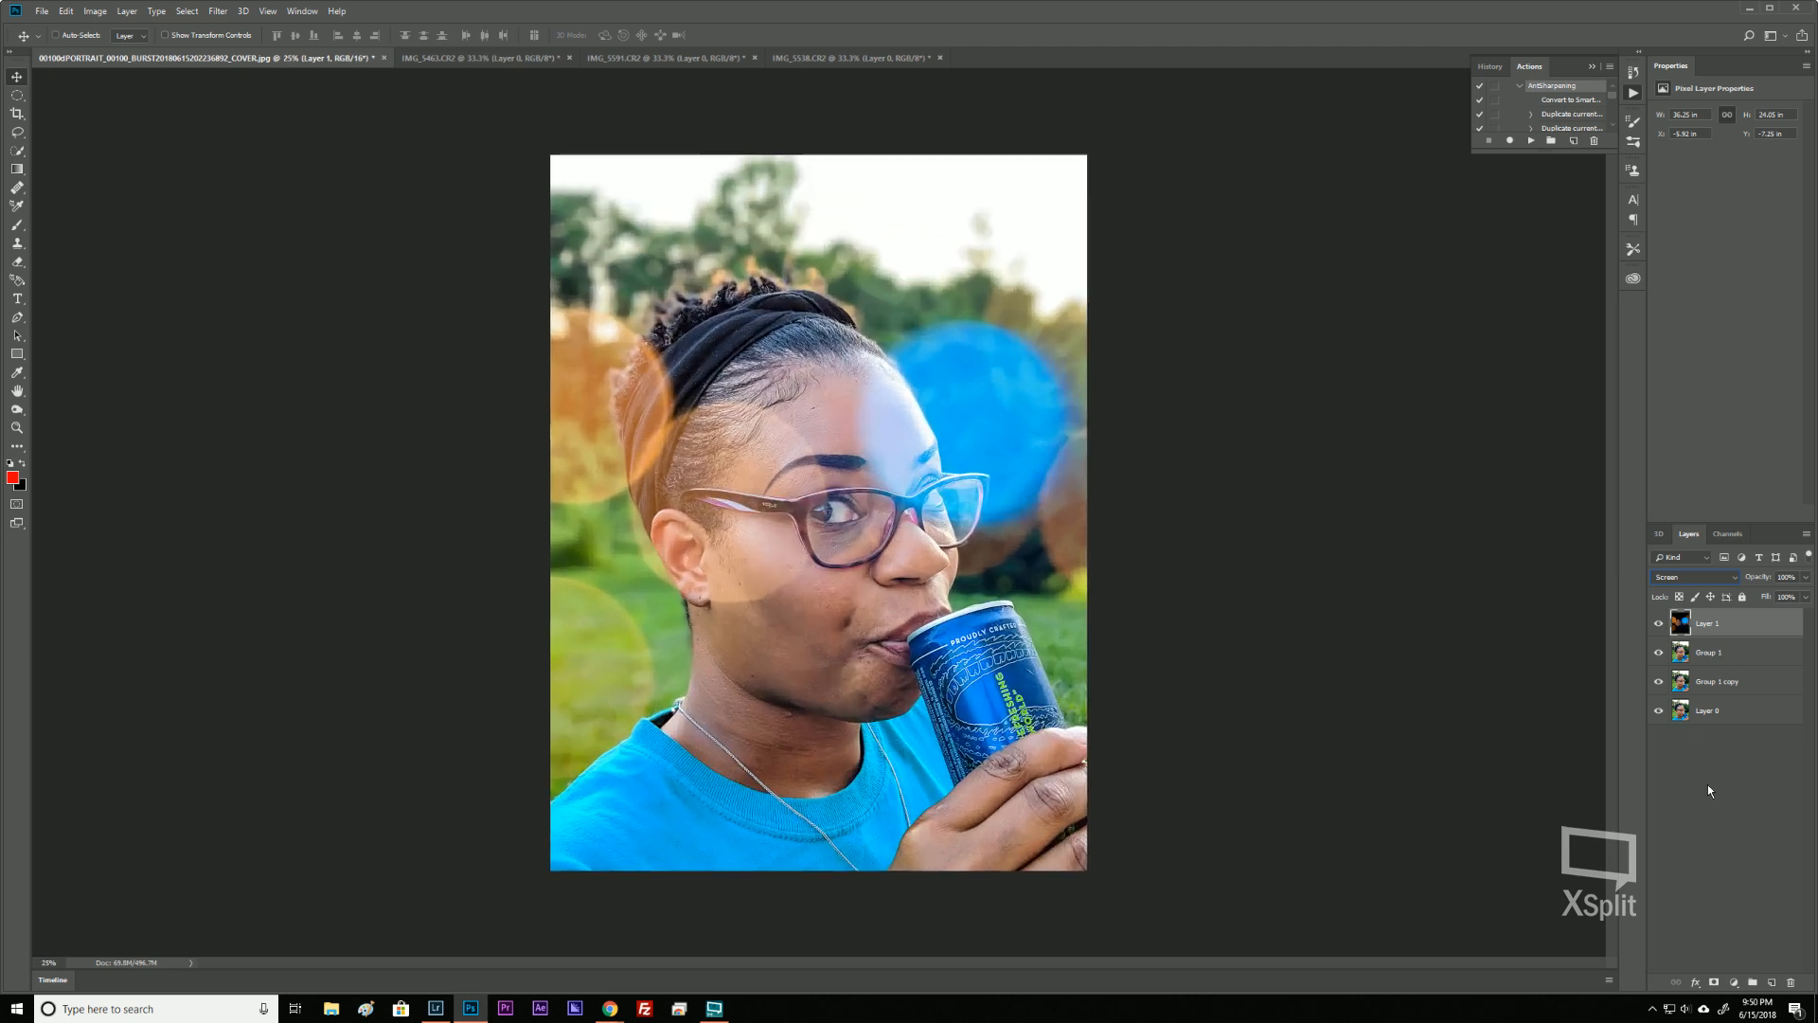
Switch the bokeh layer back to Normal and return it to Screen to compare the two blending modes.
left_click(1695, 579)
left_click(1692, 588)
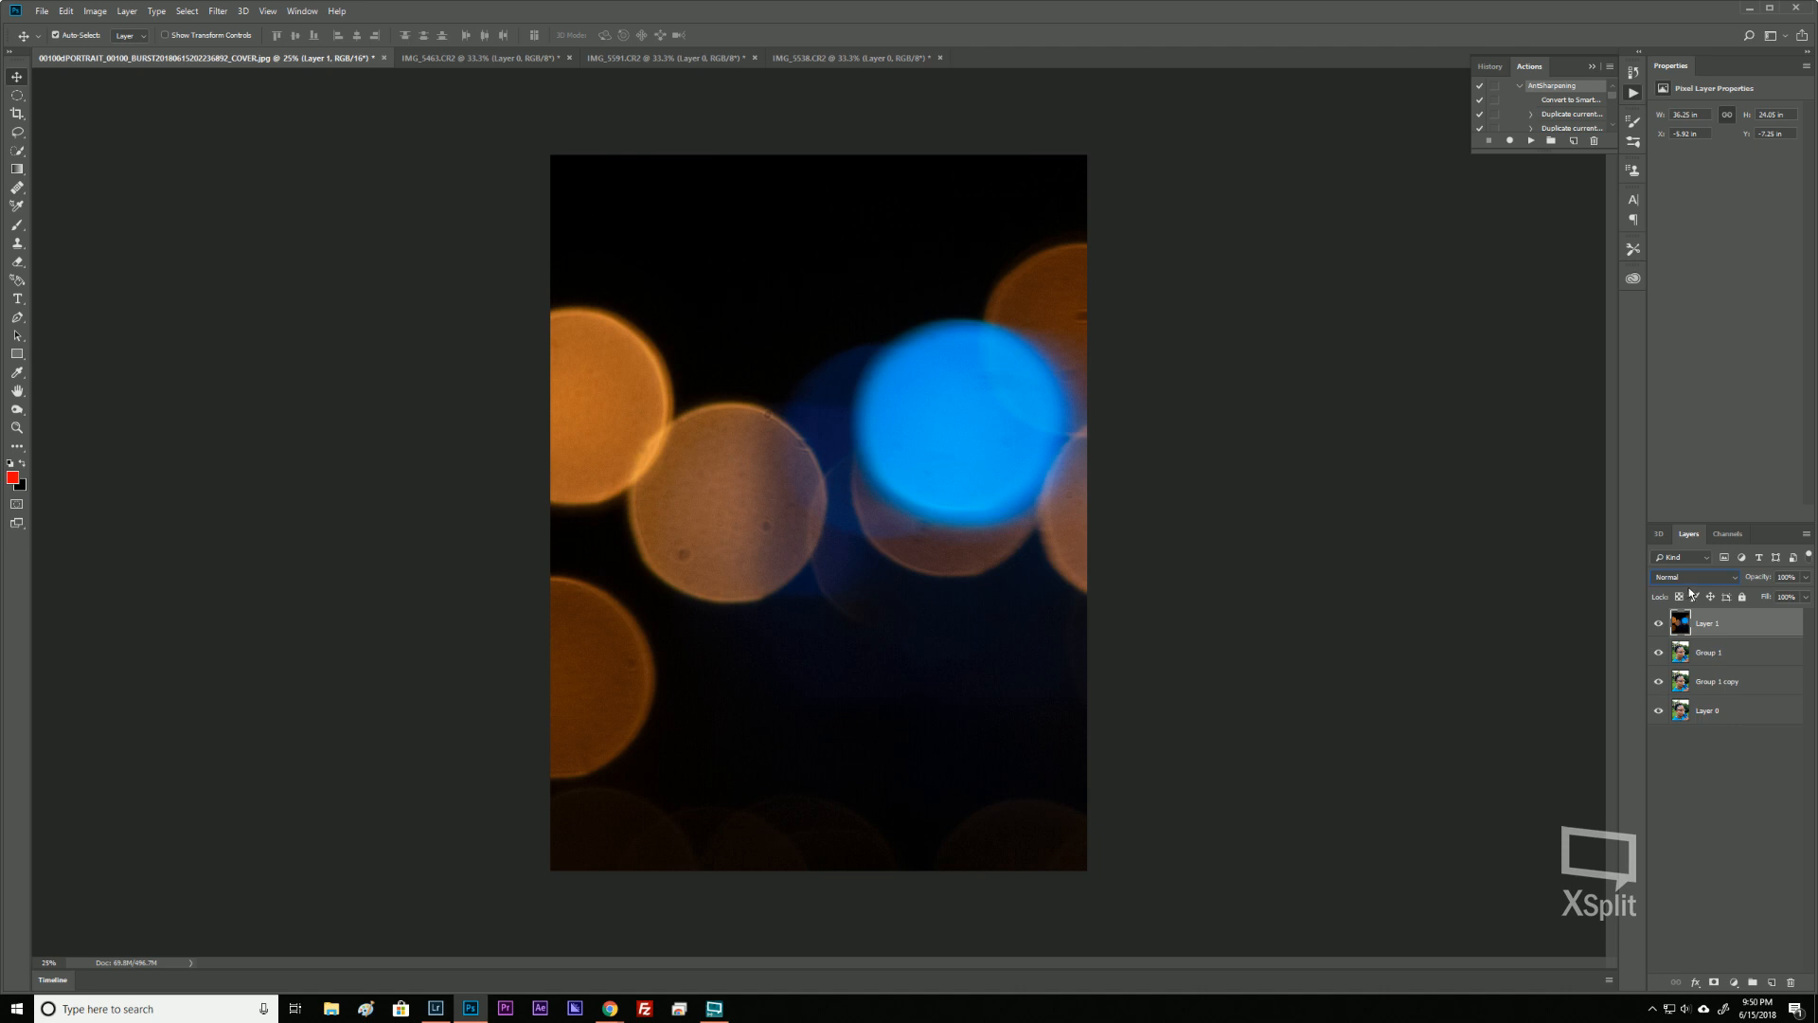
left_click(1703, 578)
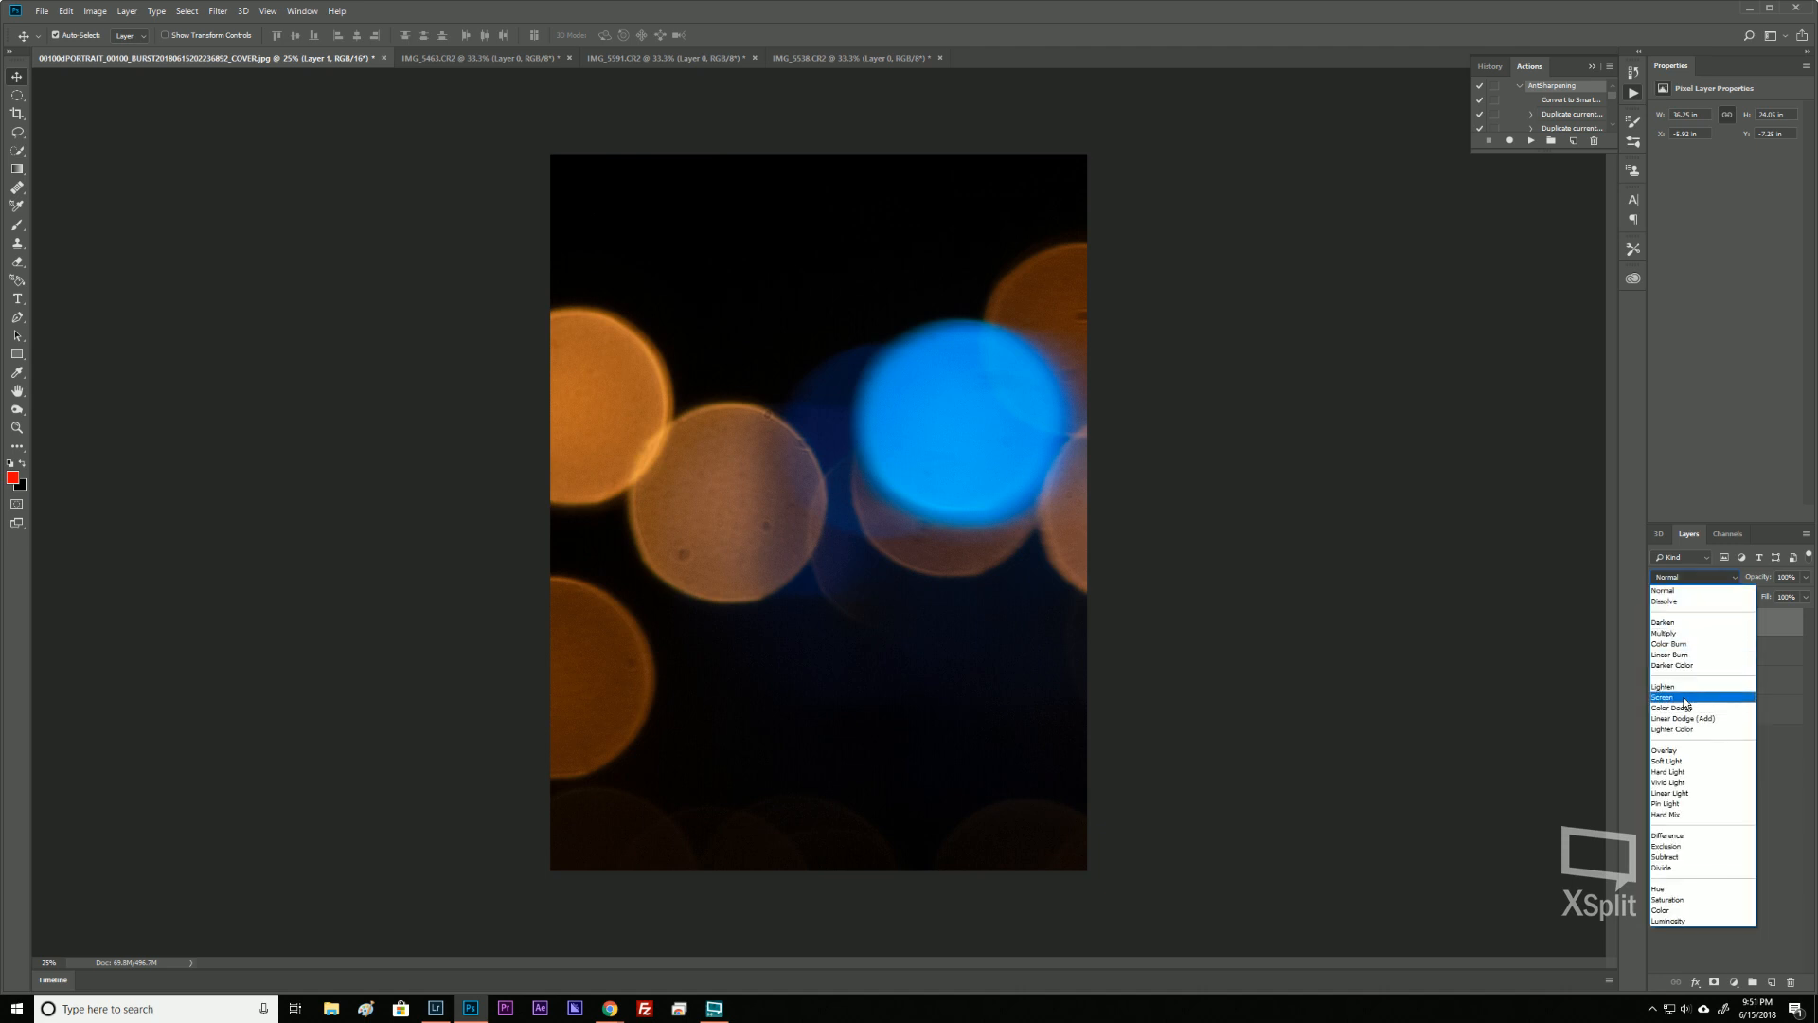
left_click(1685, 698)
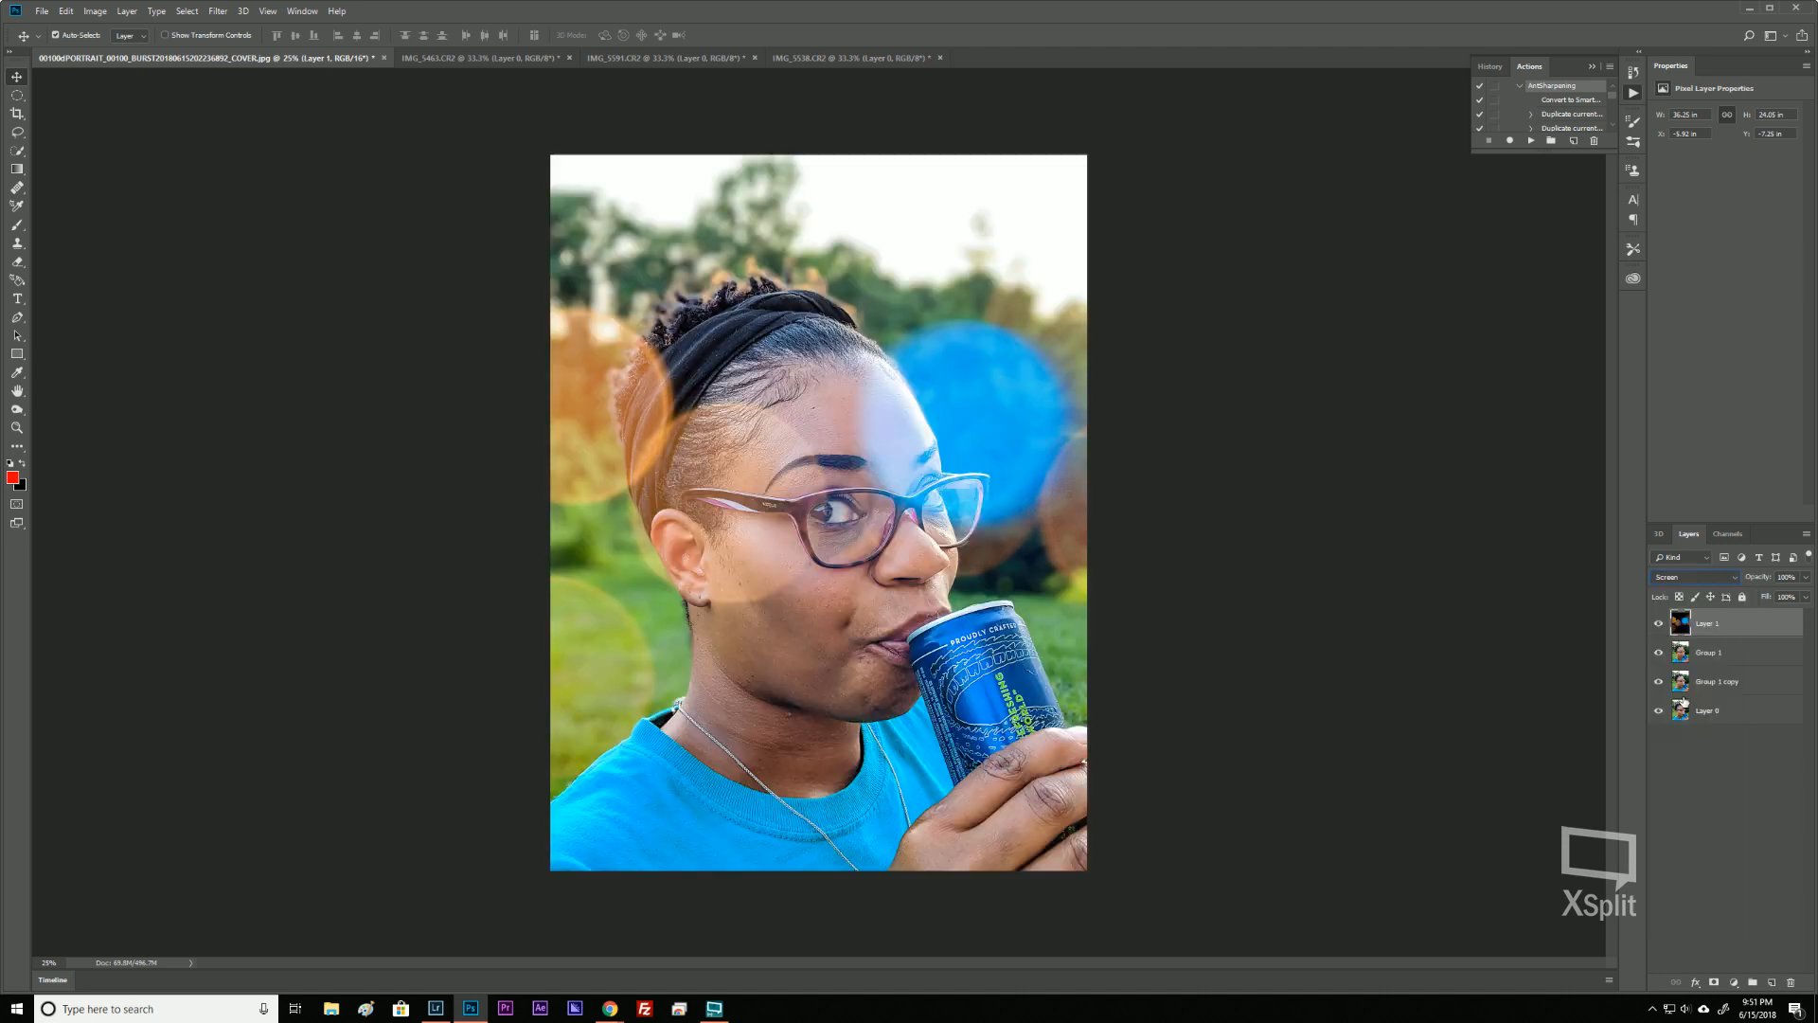
Try the Overlay and Soft Light blending modes on the bokeh layer.
left_click(1734, 627)
left_click(1730, 577)
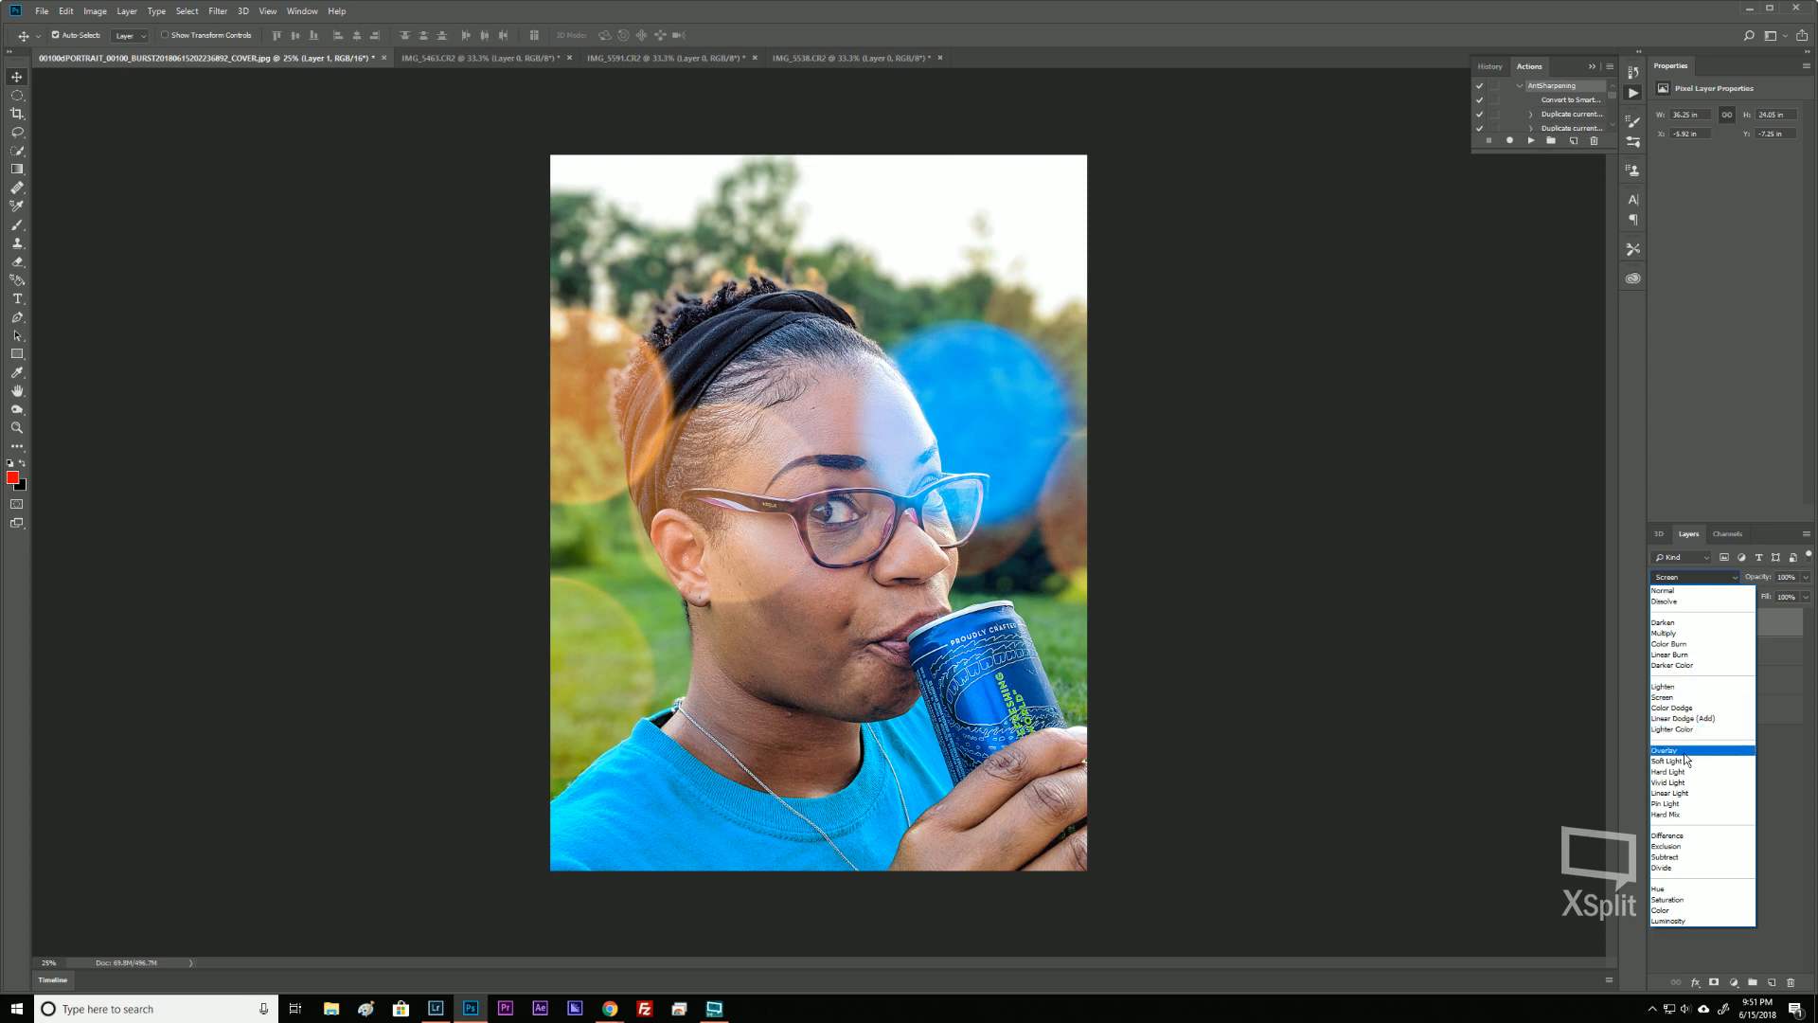
left_click(1665, 750)
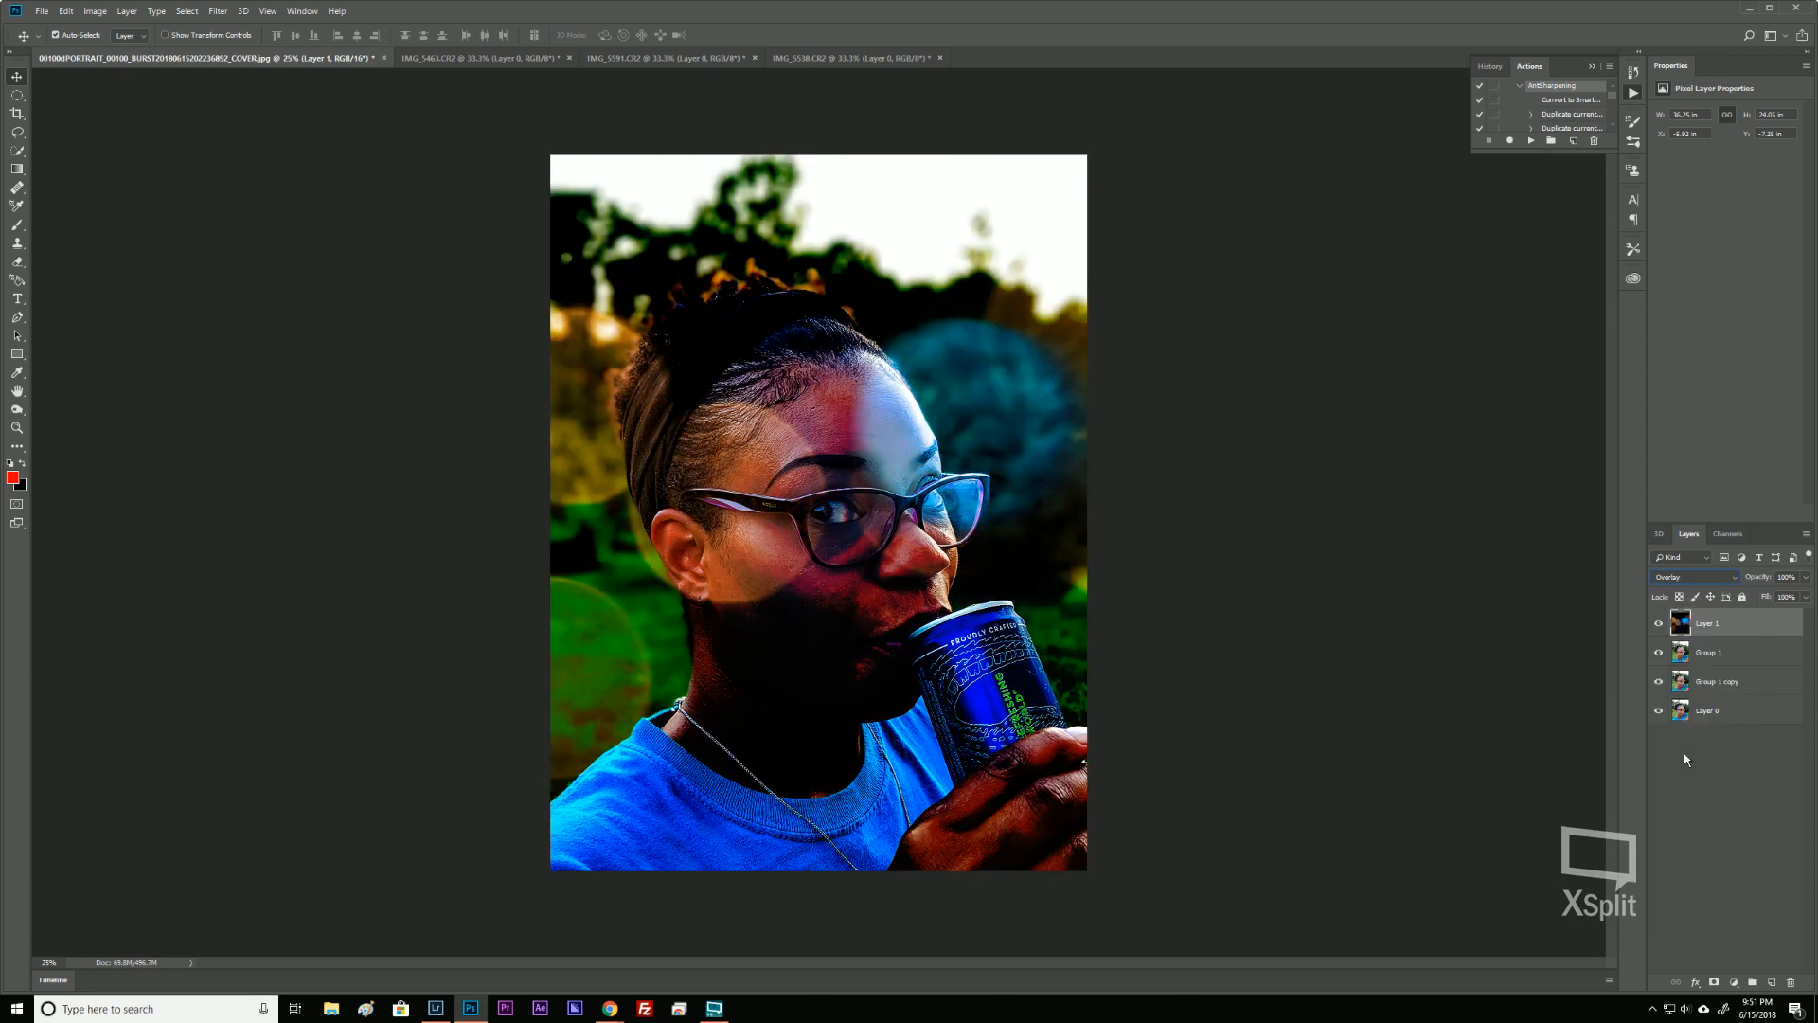
left_click(1735, 580)
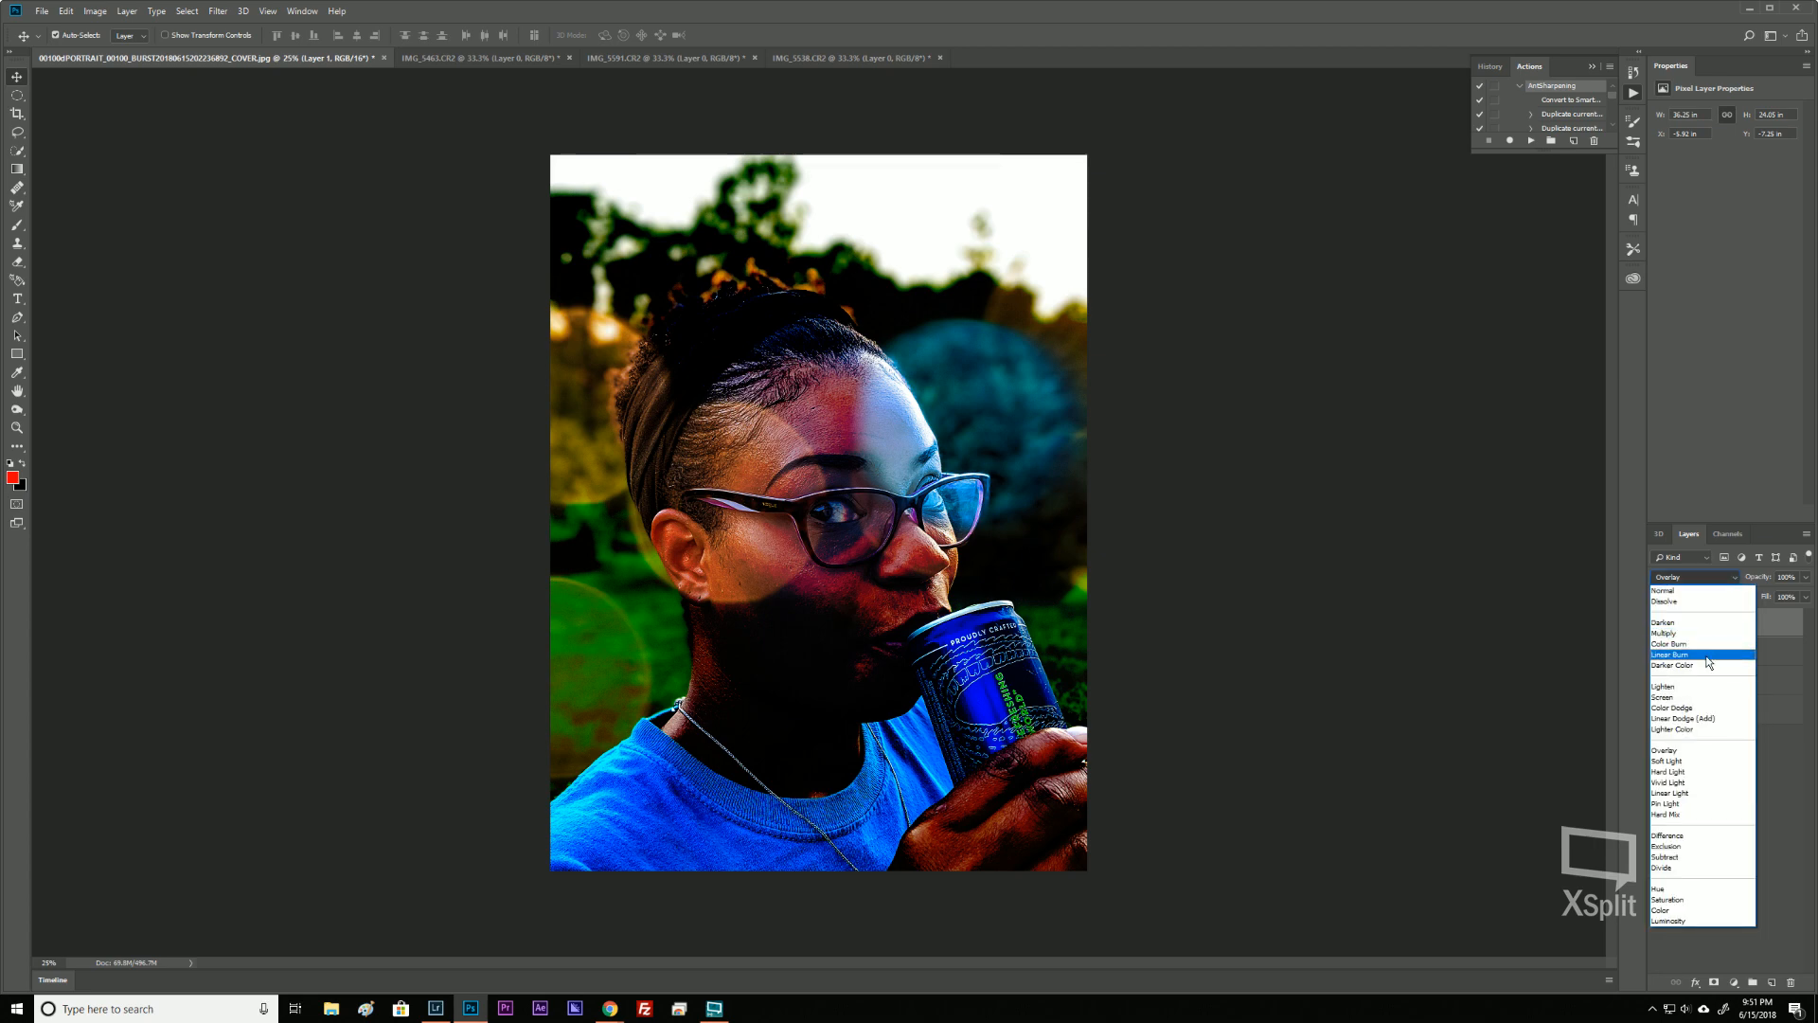
left_click(1674, 763)
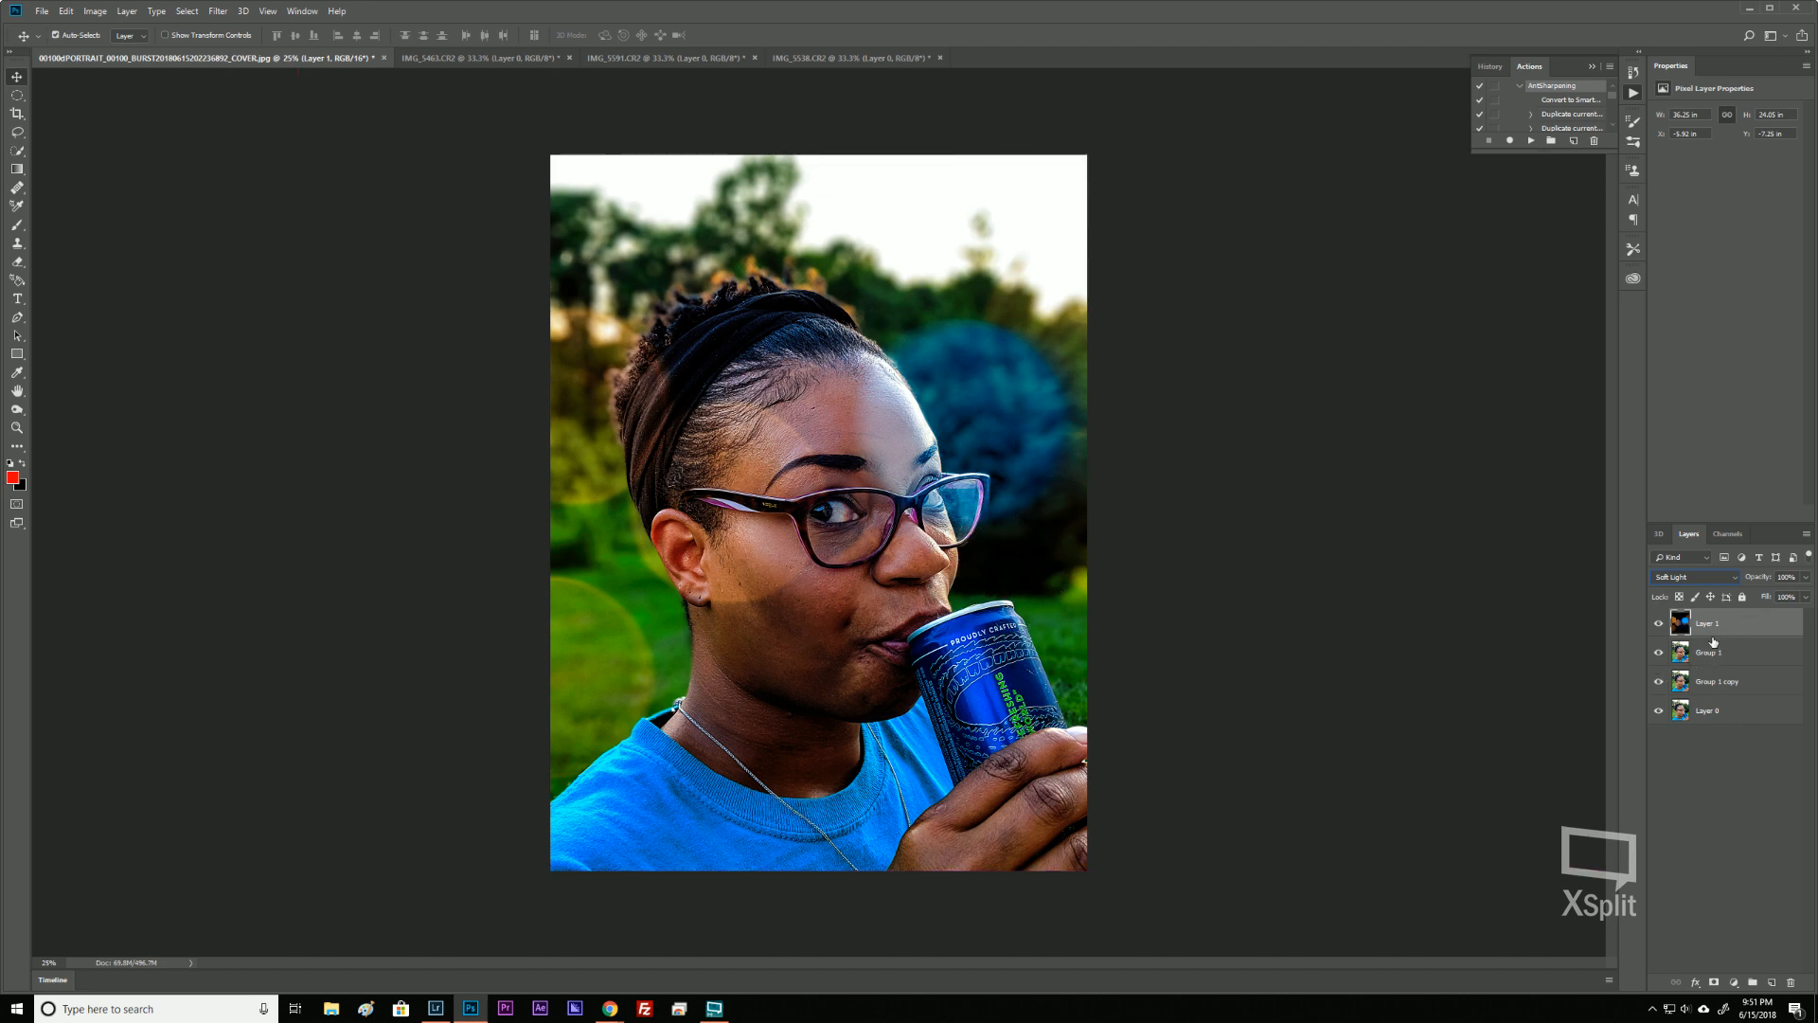
Try the Pin Light, Color and Luminosity blending modes on the bokeh layer.
left_click(1710, 582)
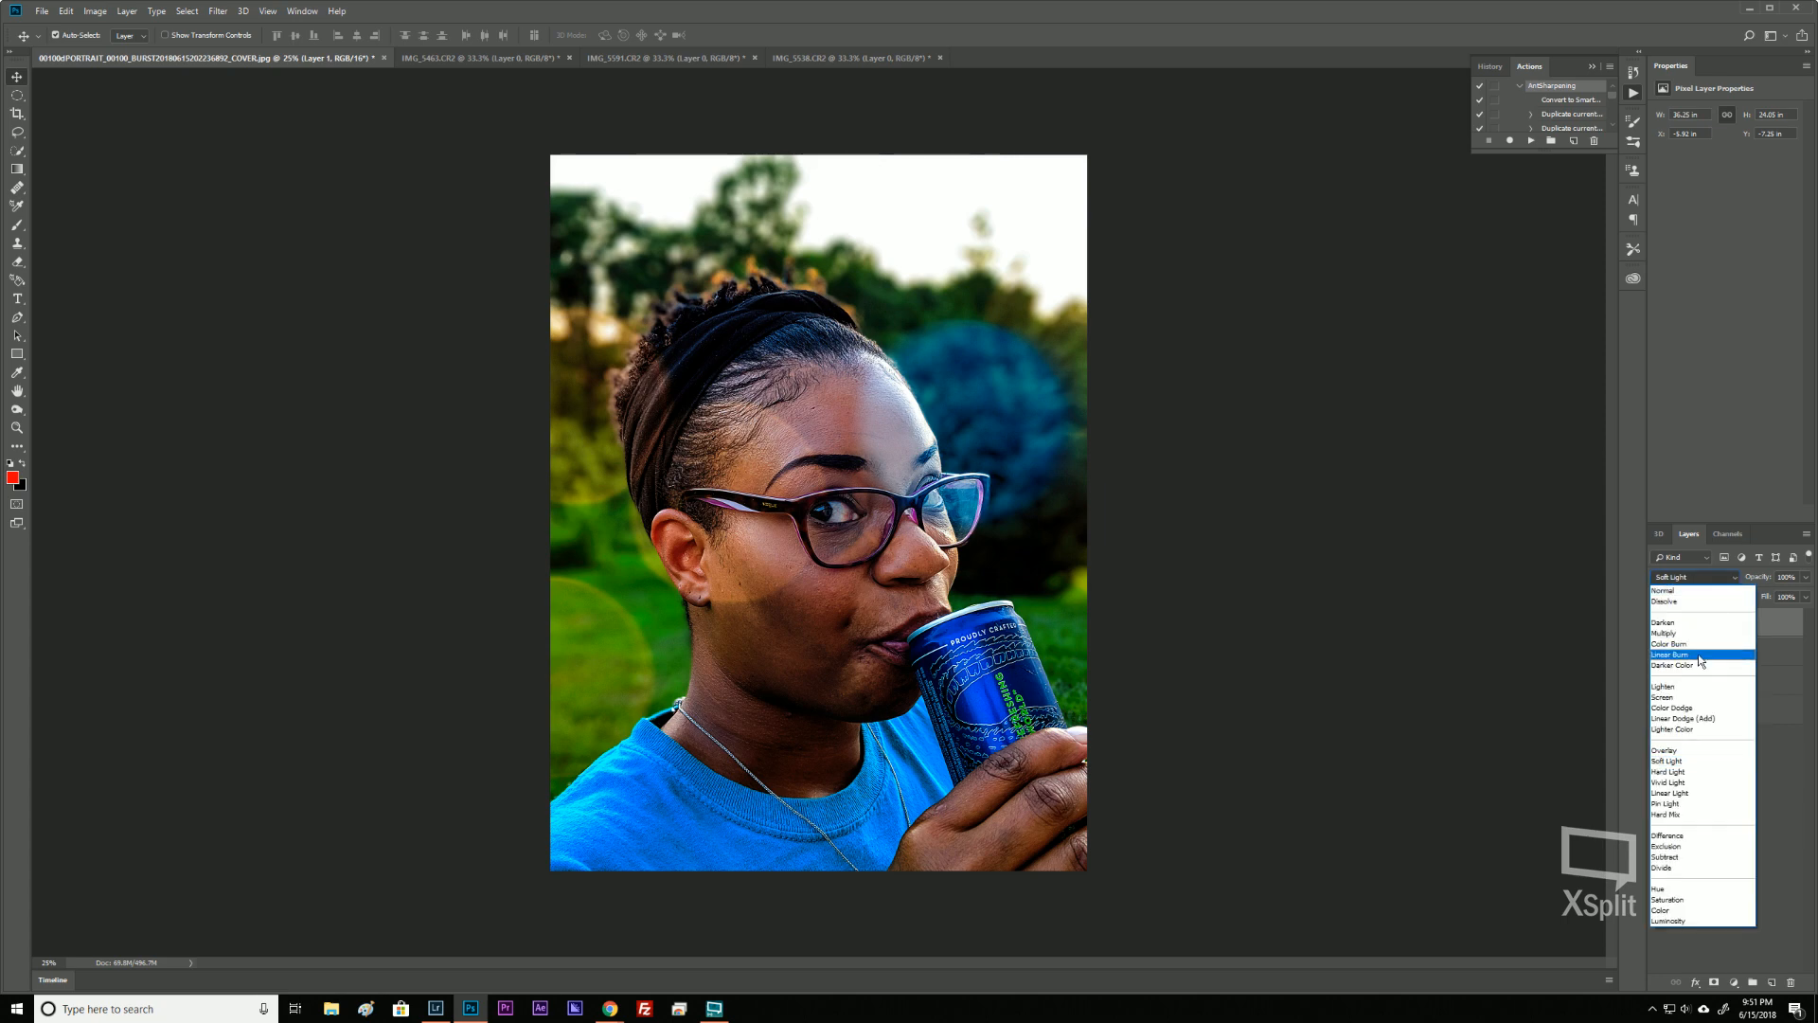
left_click(1695, 806)
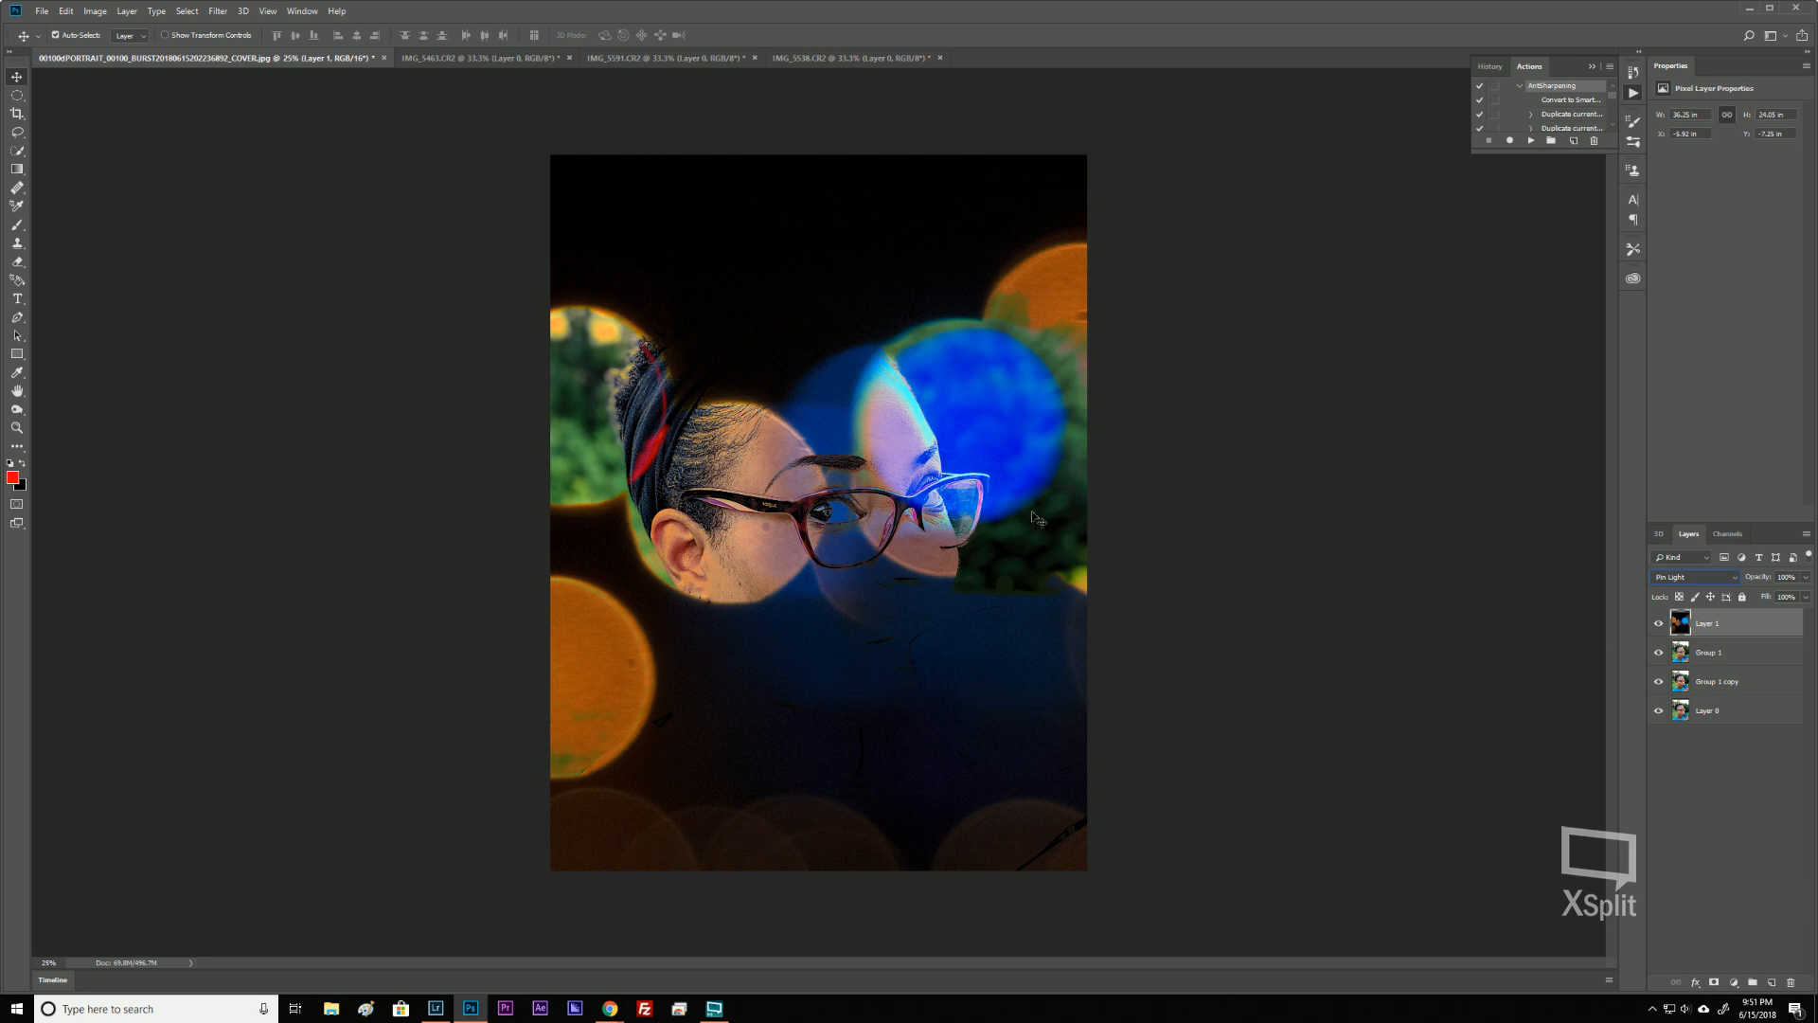
left_click(1728, 577)
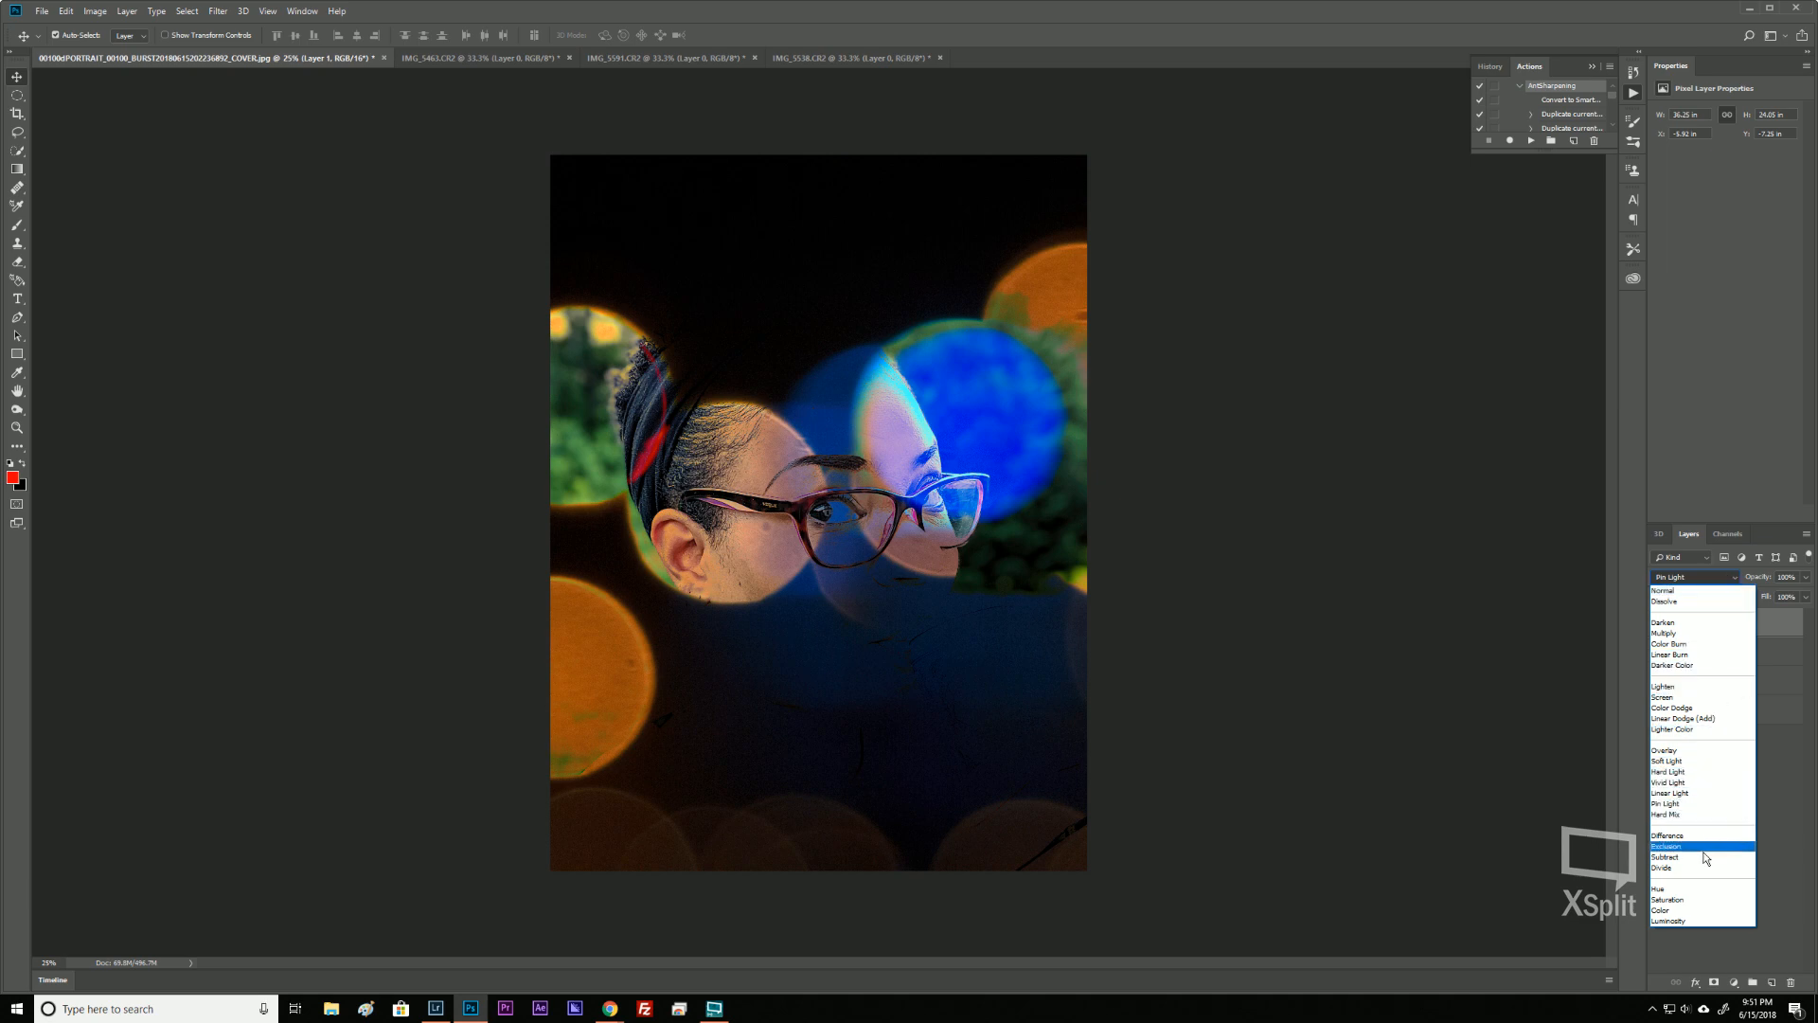
left_click(1683, 912)
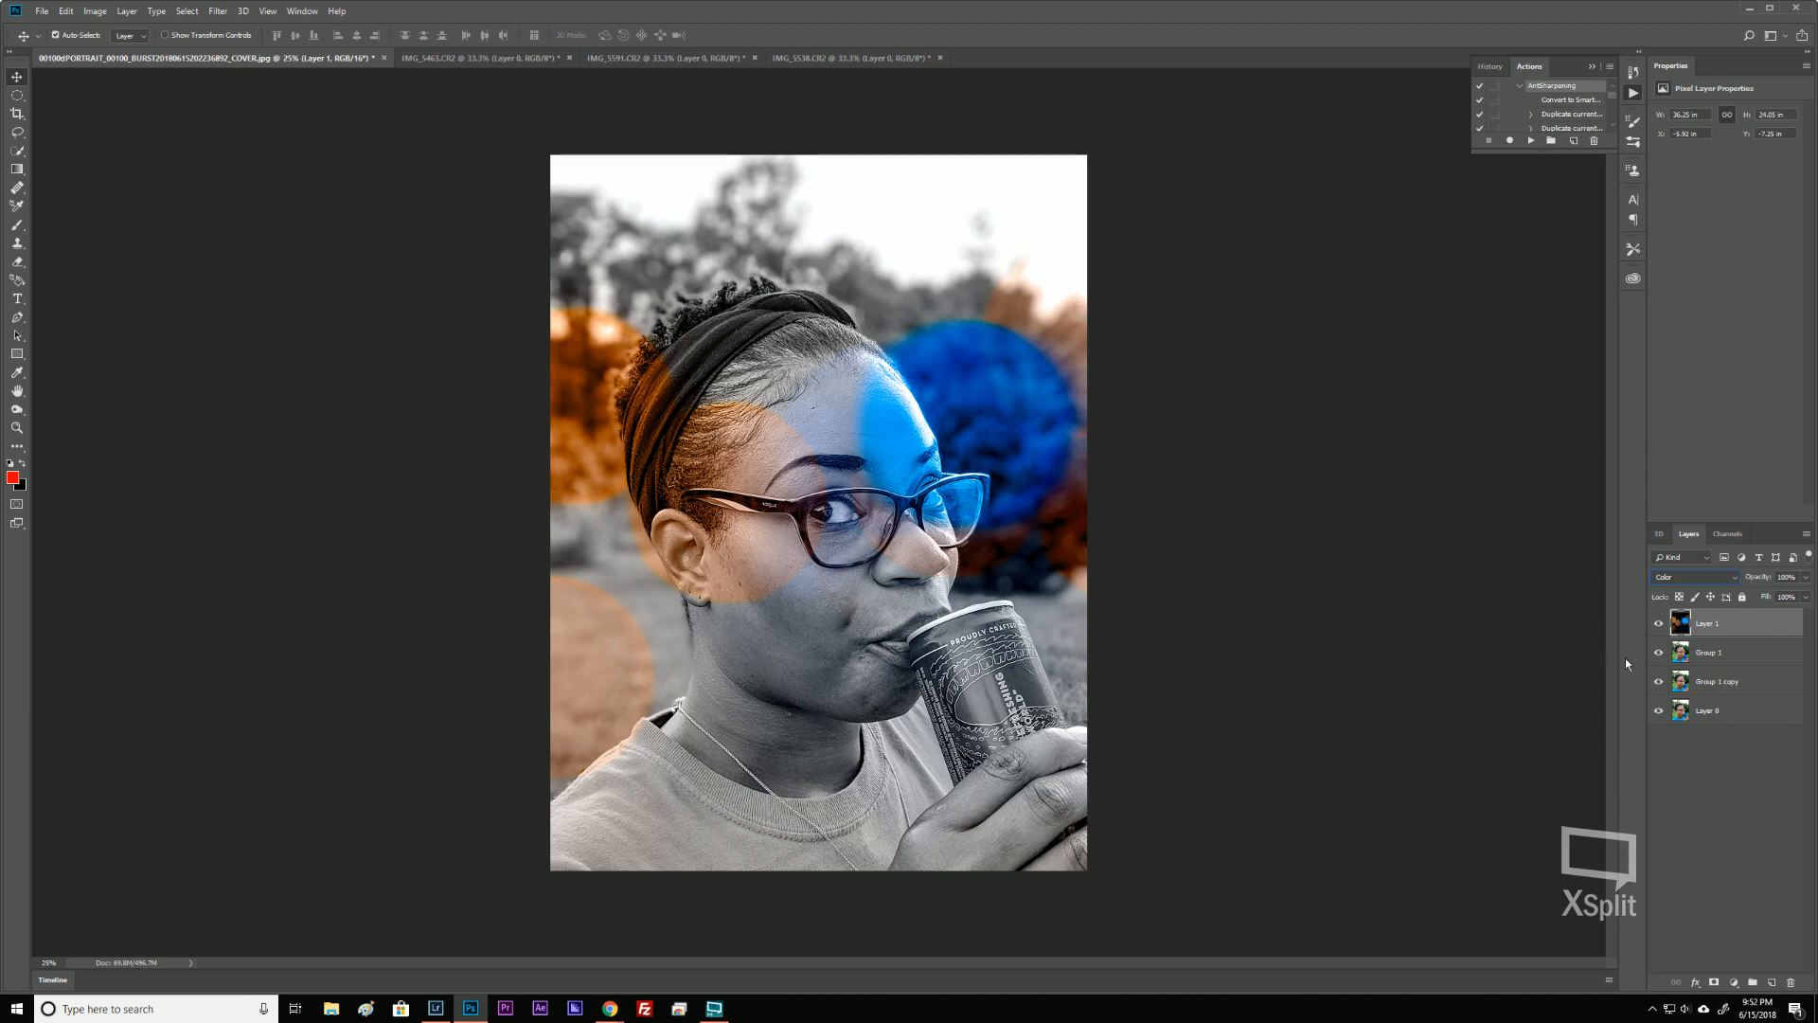
left_click(1724, 575)
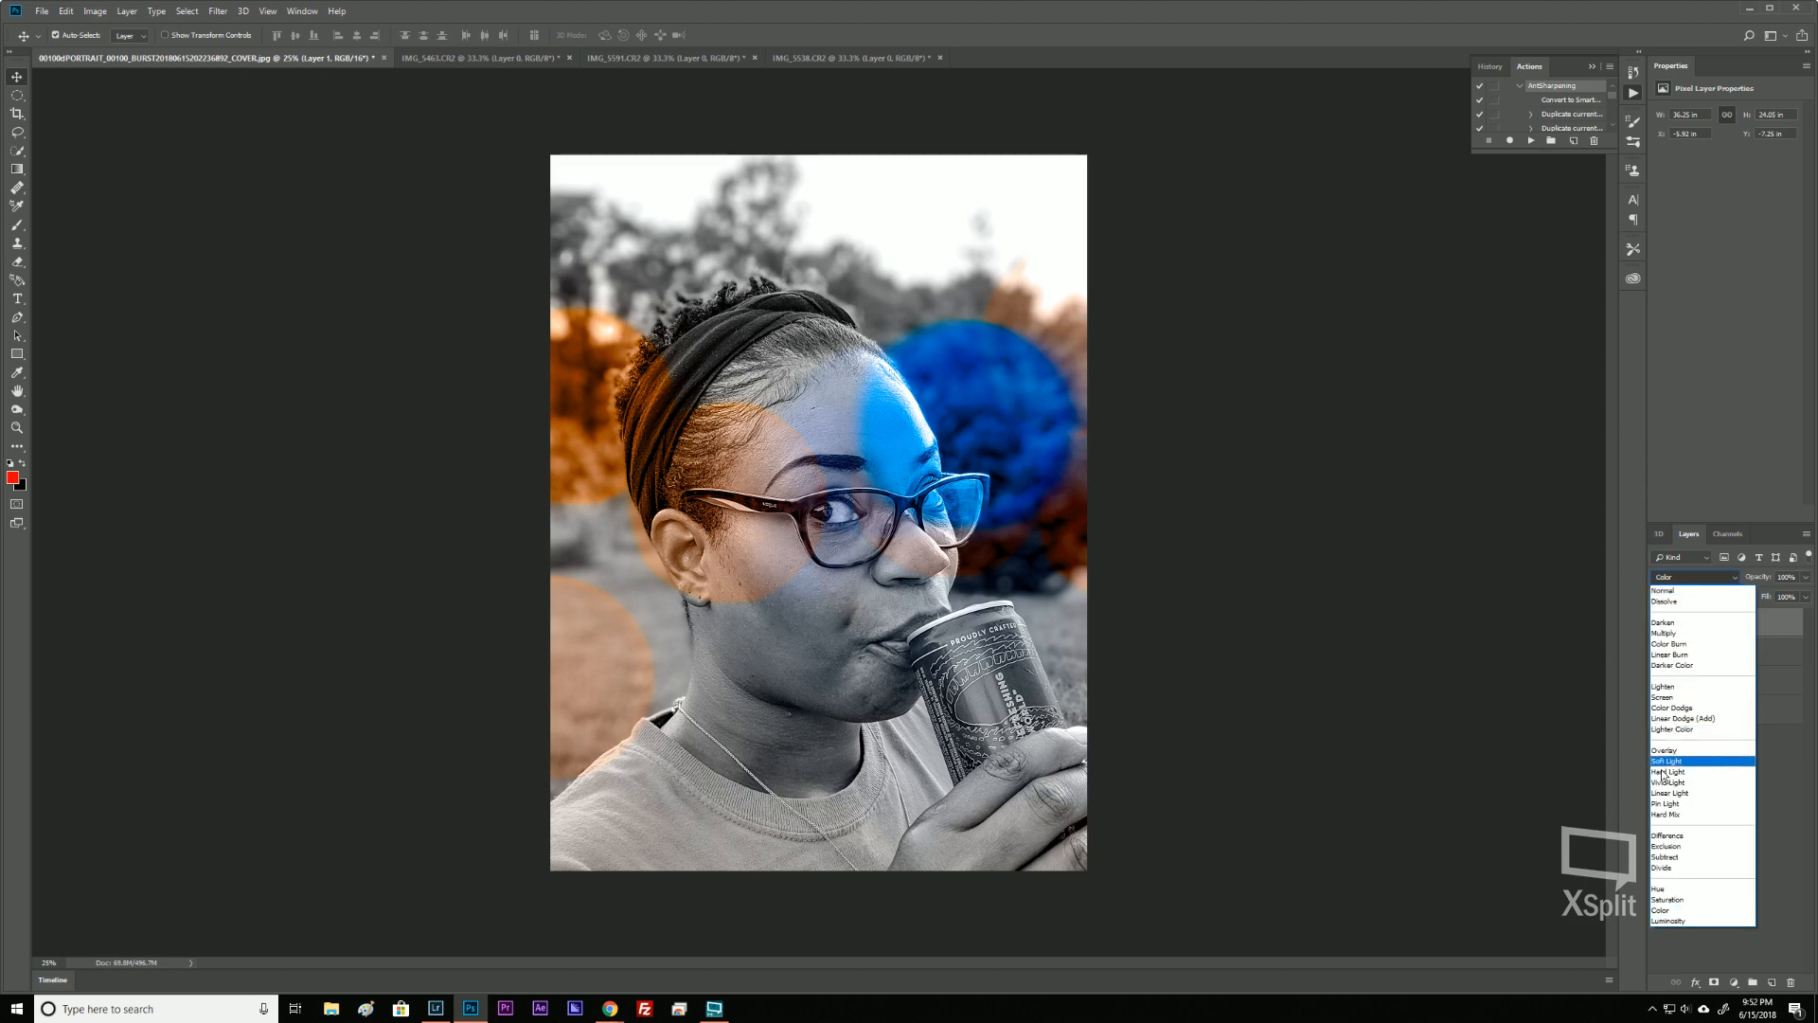
left_click(1705, 921)
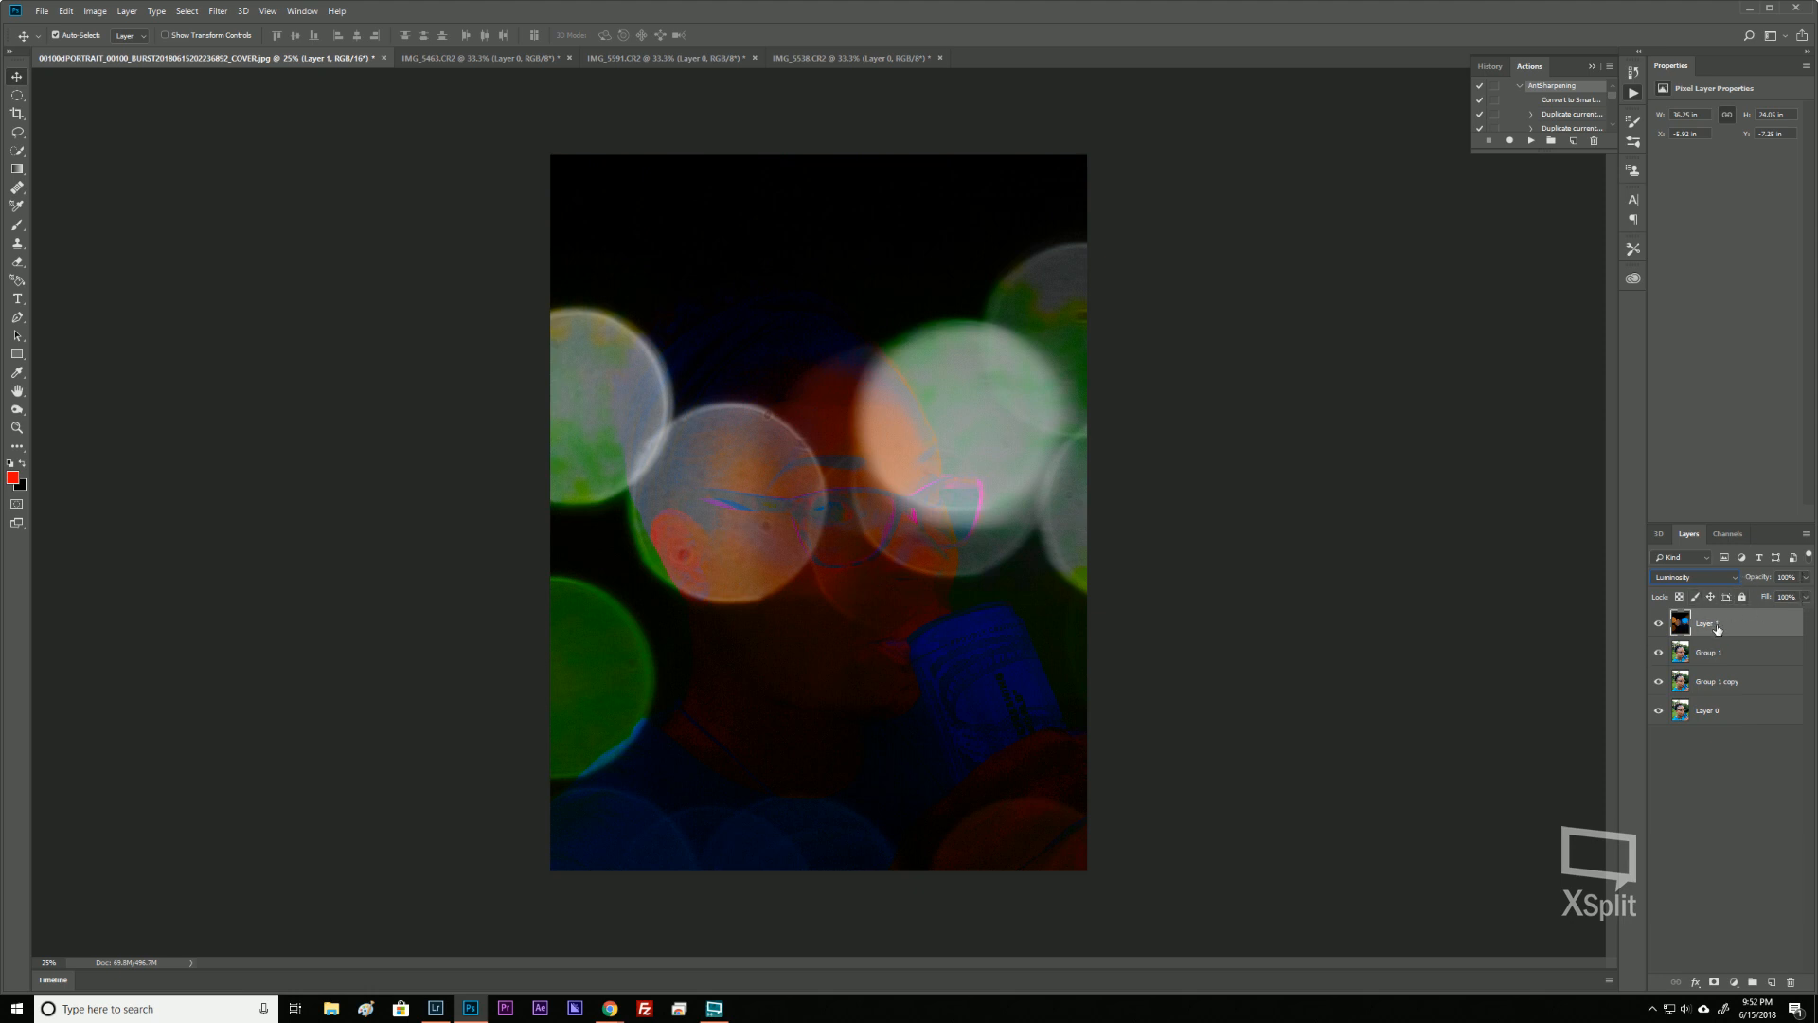
Try the Lighten blending mode on the bokeh layer, comparing it at full opacity and at roughly 35% opacity.
left_click(1719, 578)
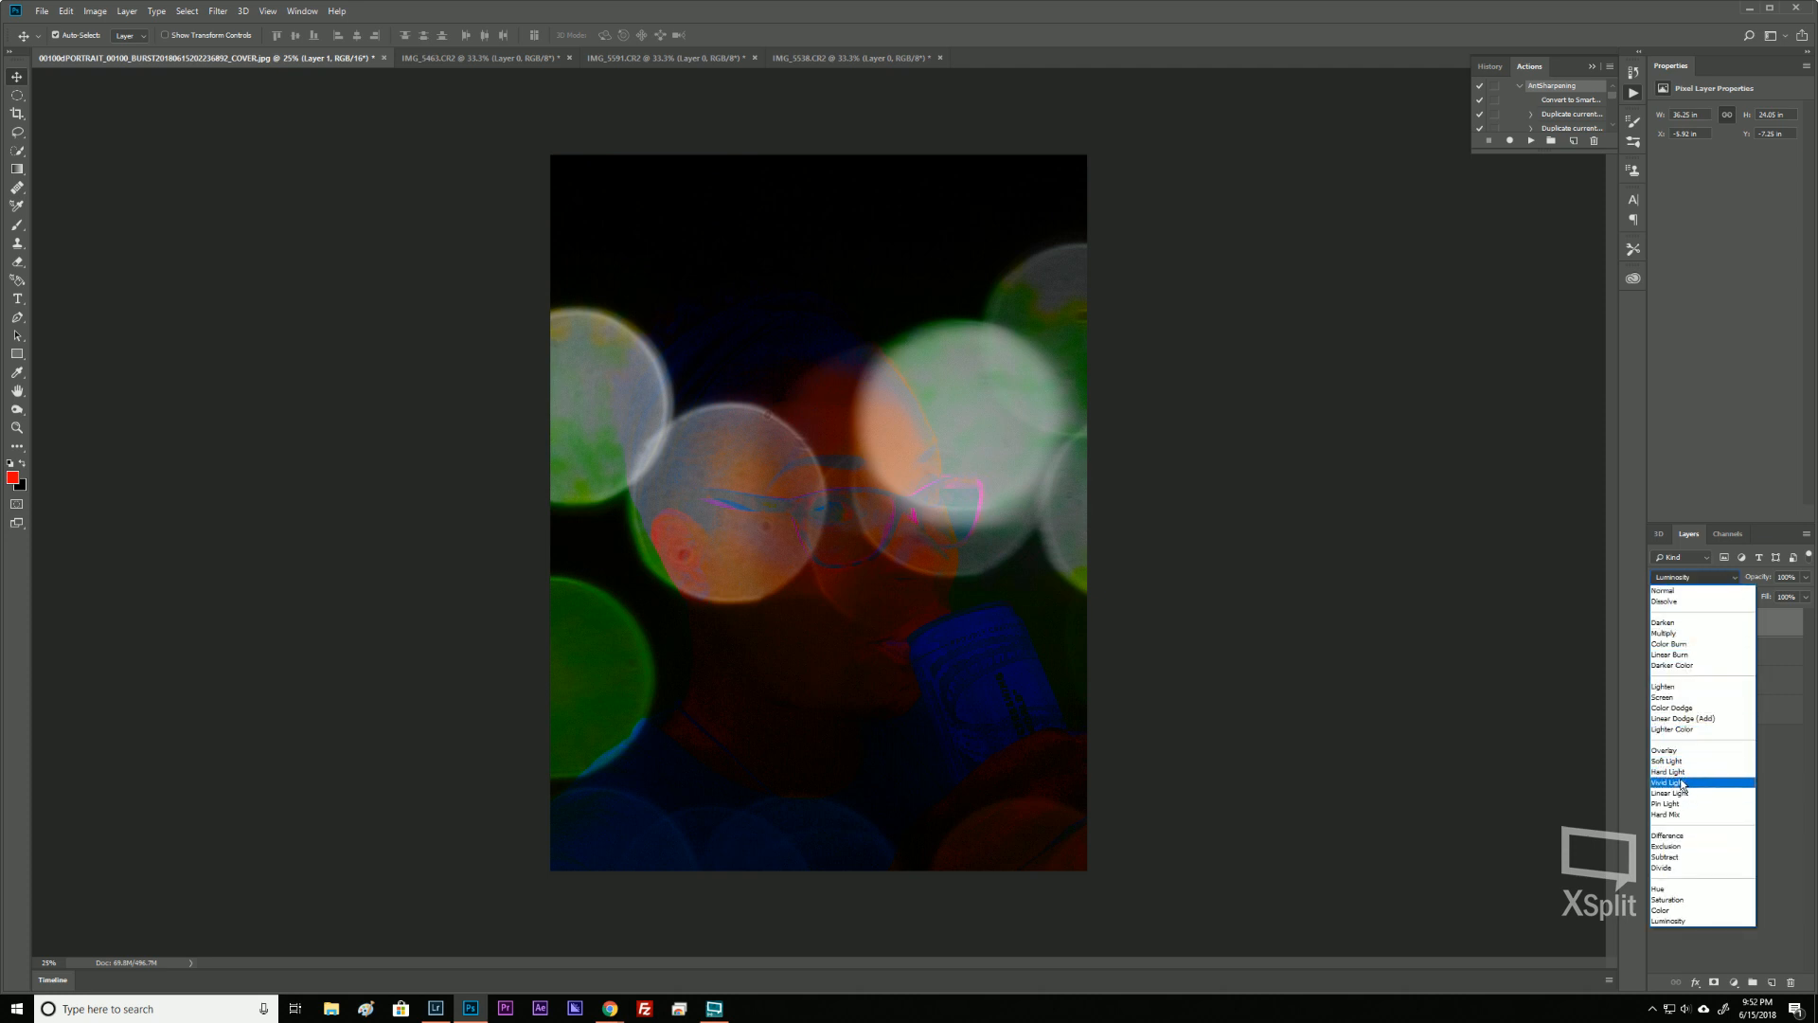
left_click(1690, 687)
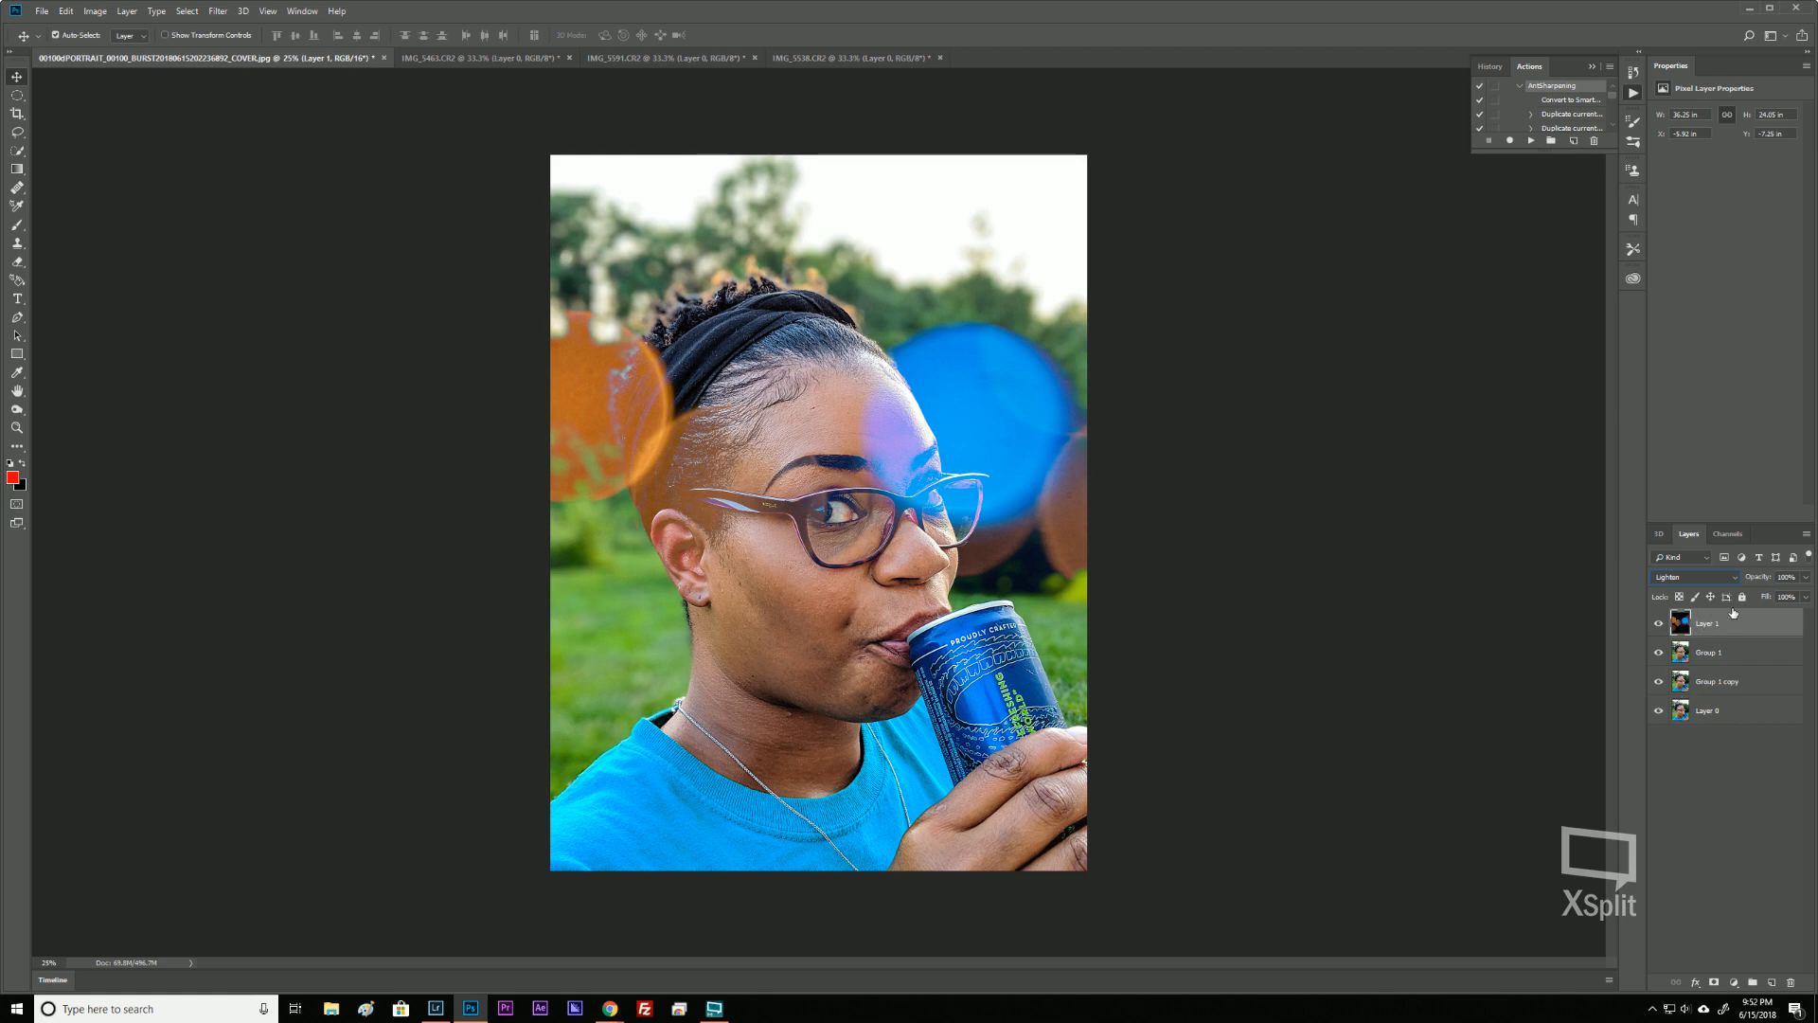
left_click(1806, 580)
left_click_drag(1807, 597, 1760, 591)
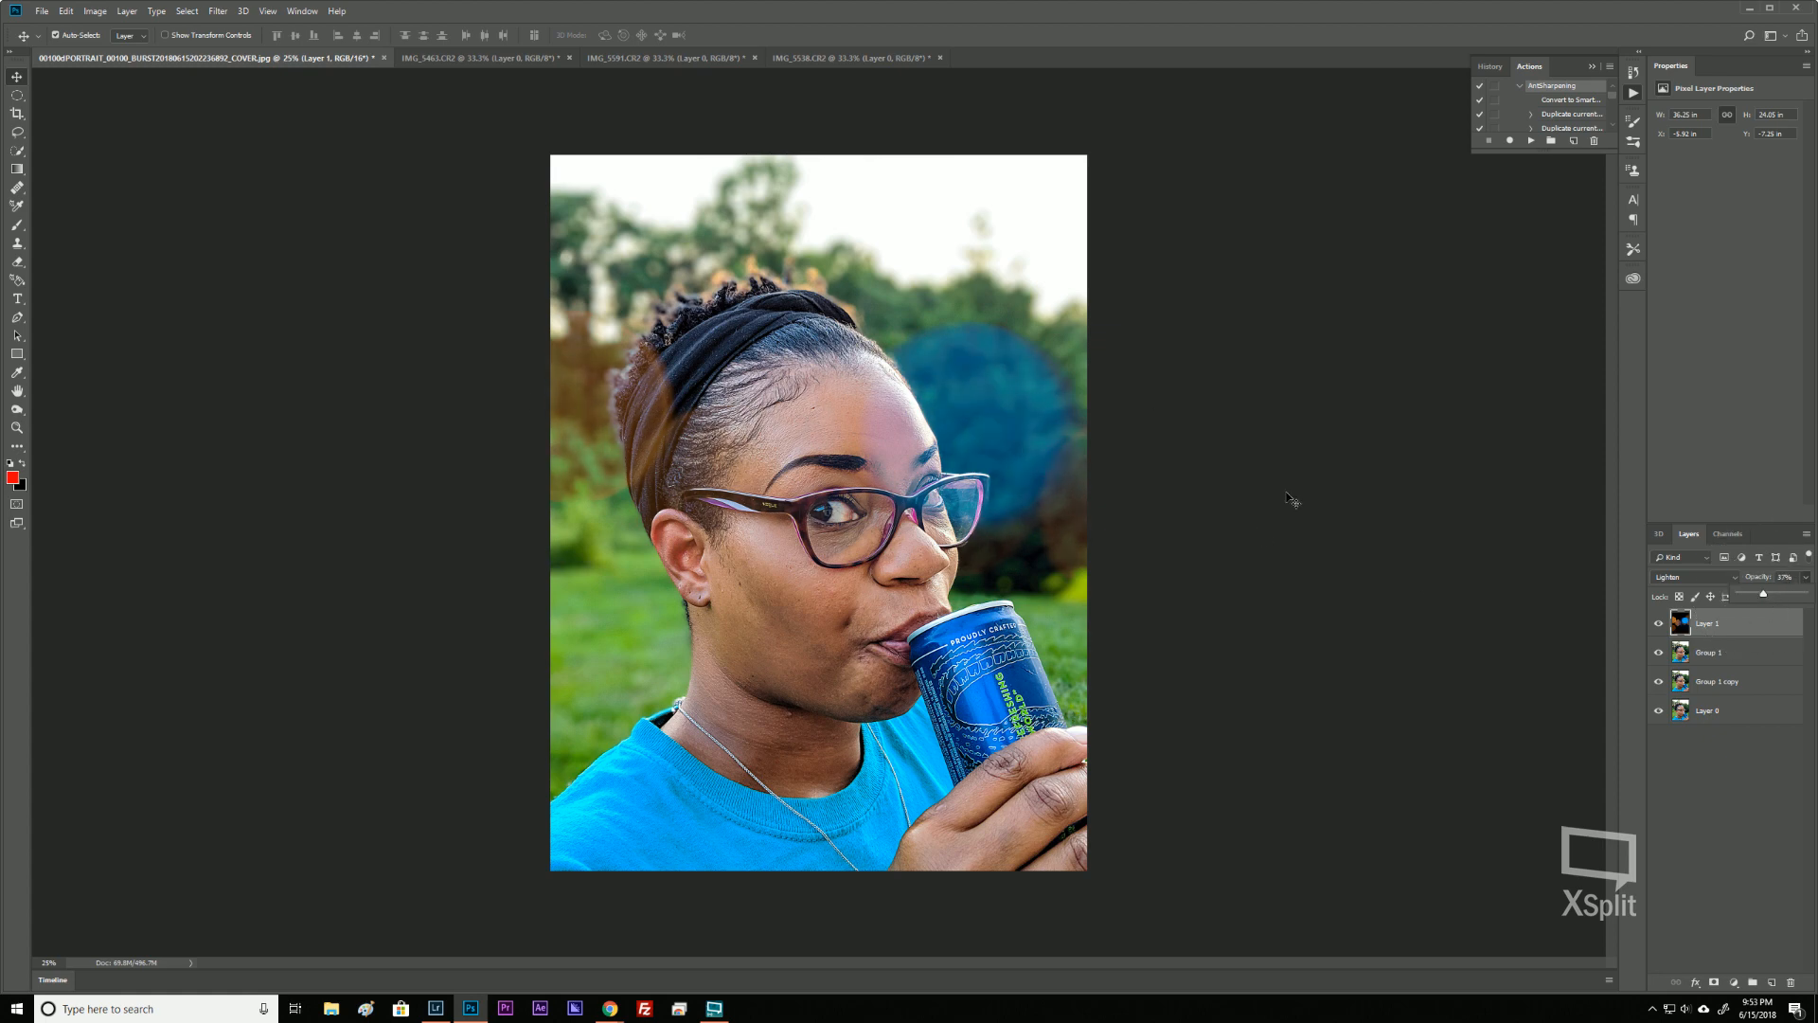
left_click_drag(1765, 593, 1758, 594)
left_click_drag(1758, 593, 1805, 593)
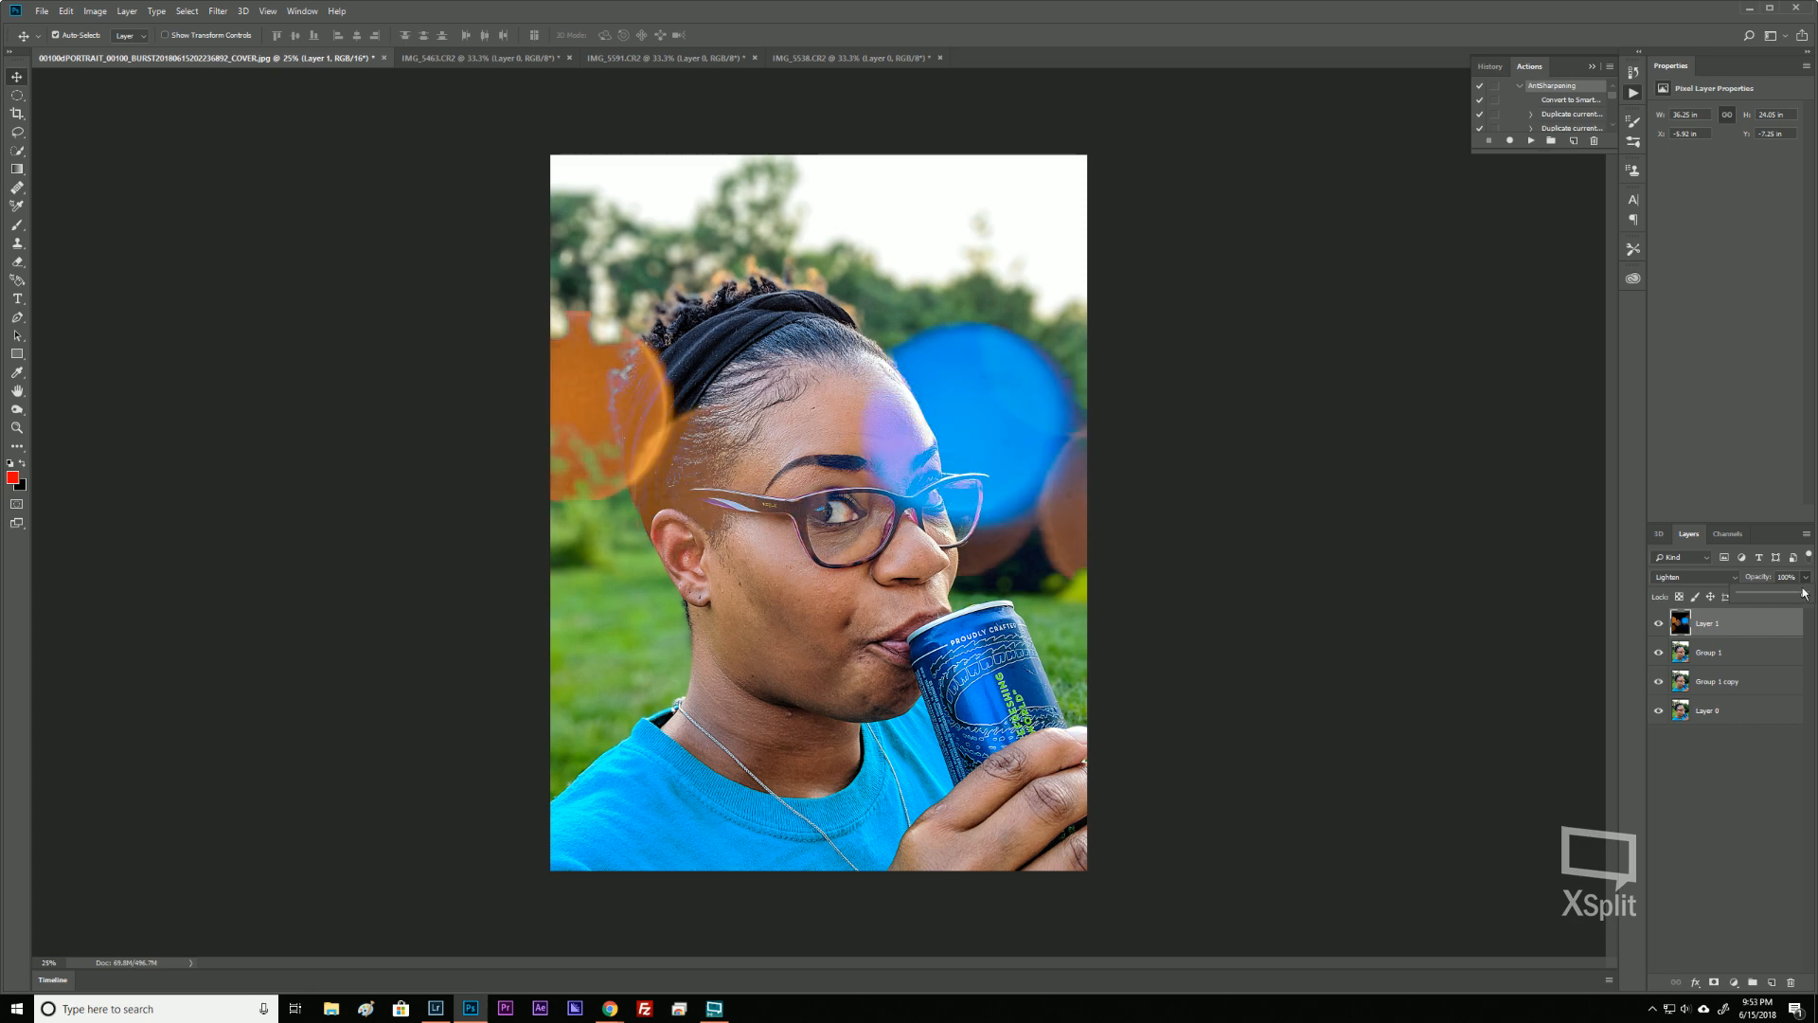
left_click_drag(1805, 594, 1762, 604)
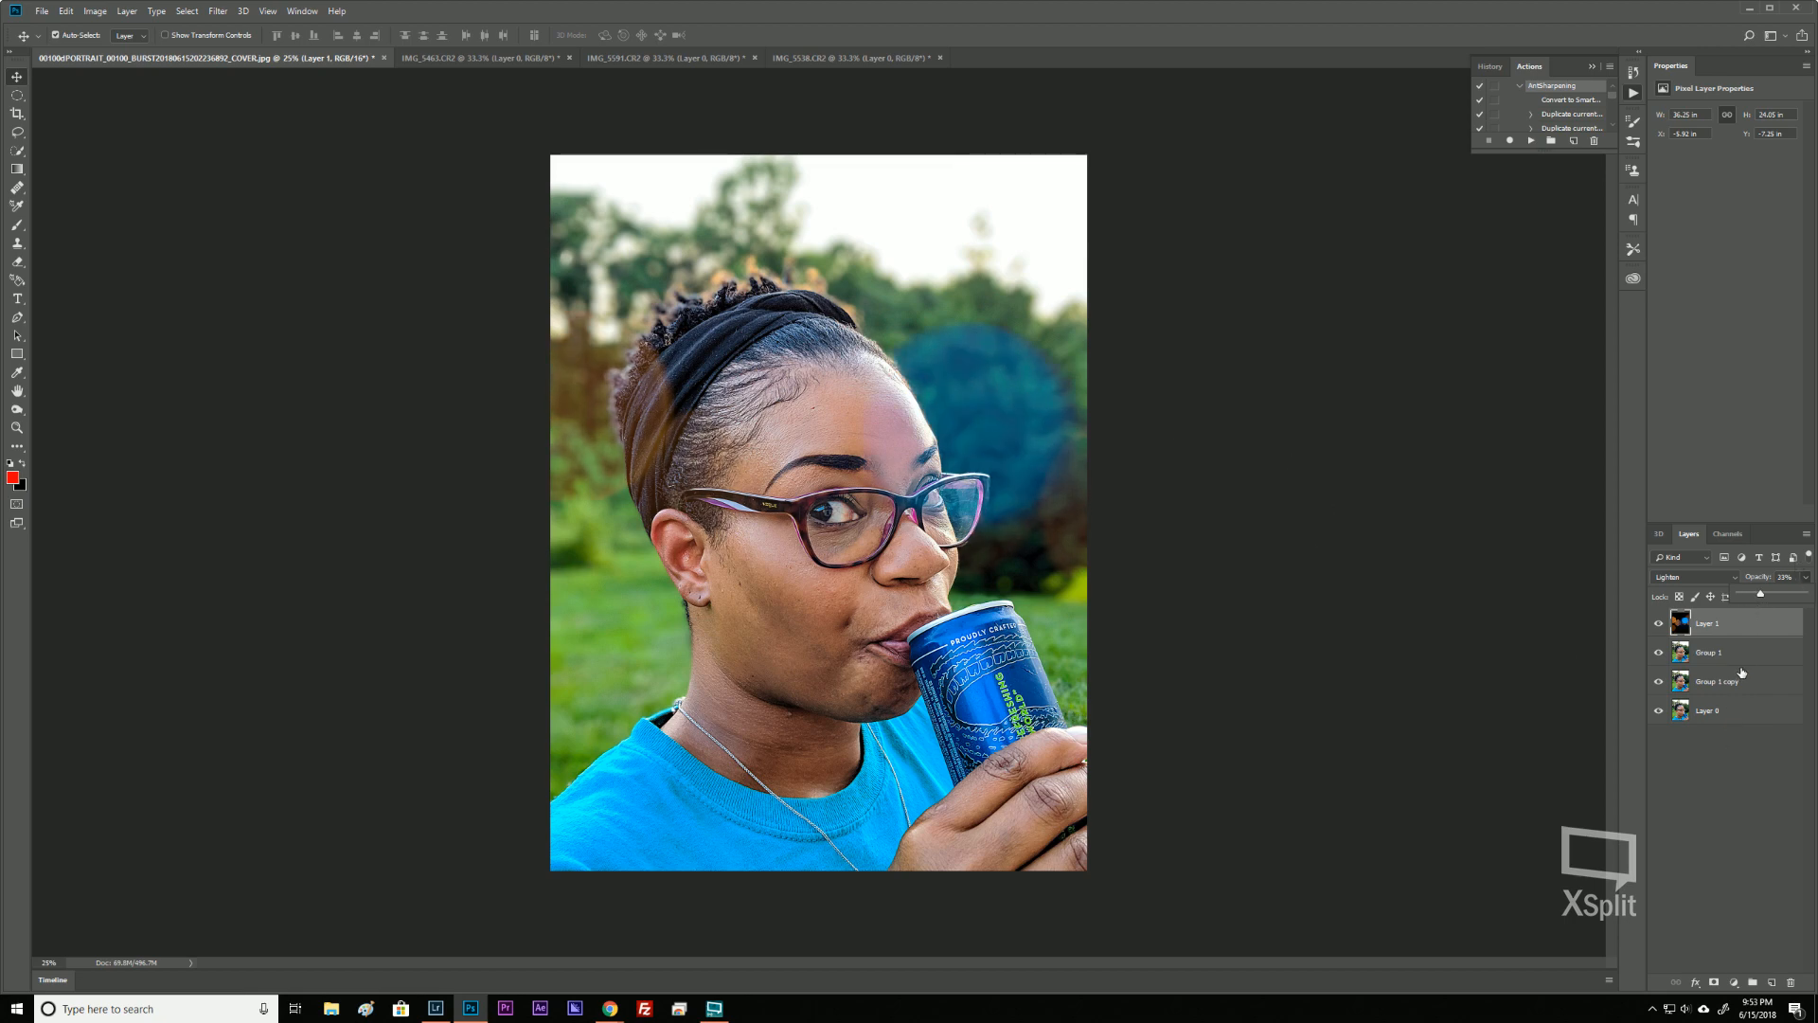
left_click_drag(1815, 598, 1811, 596)
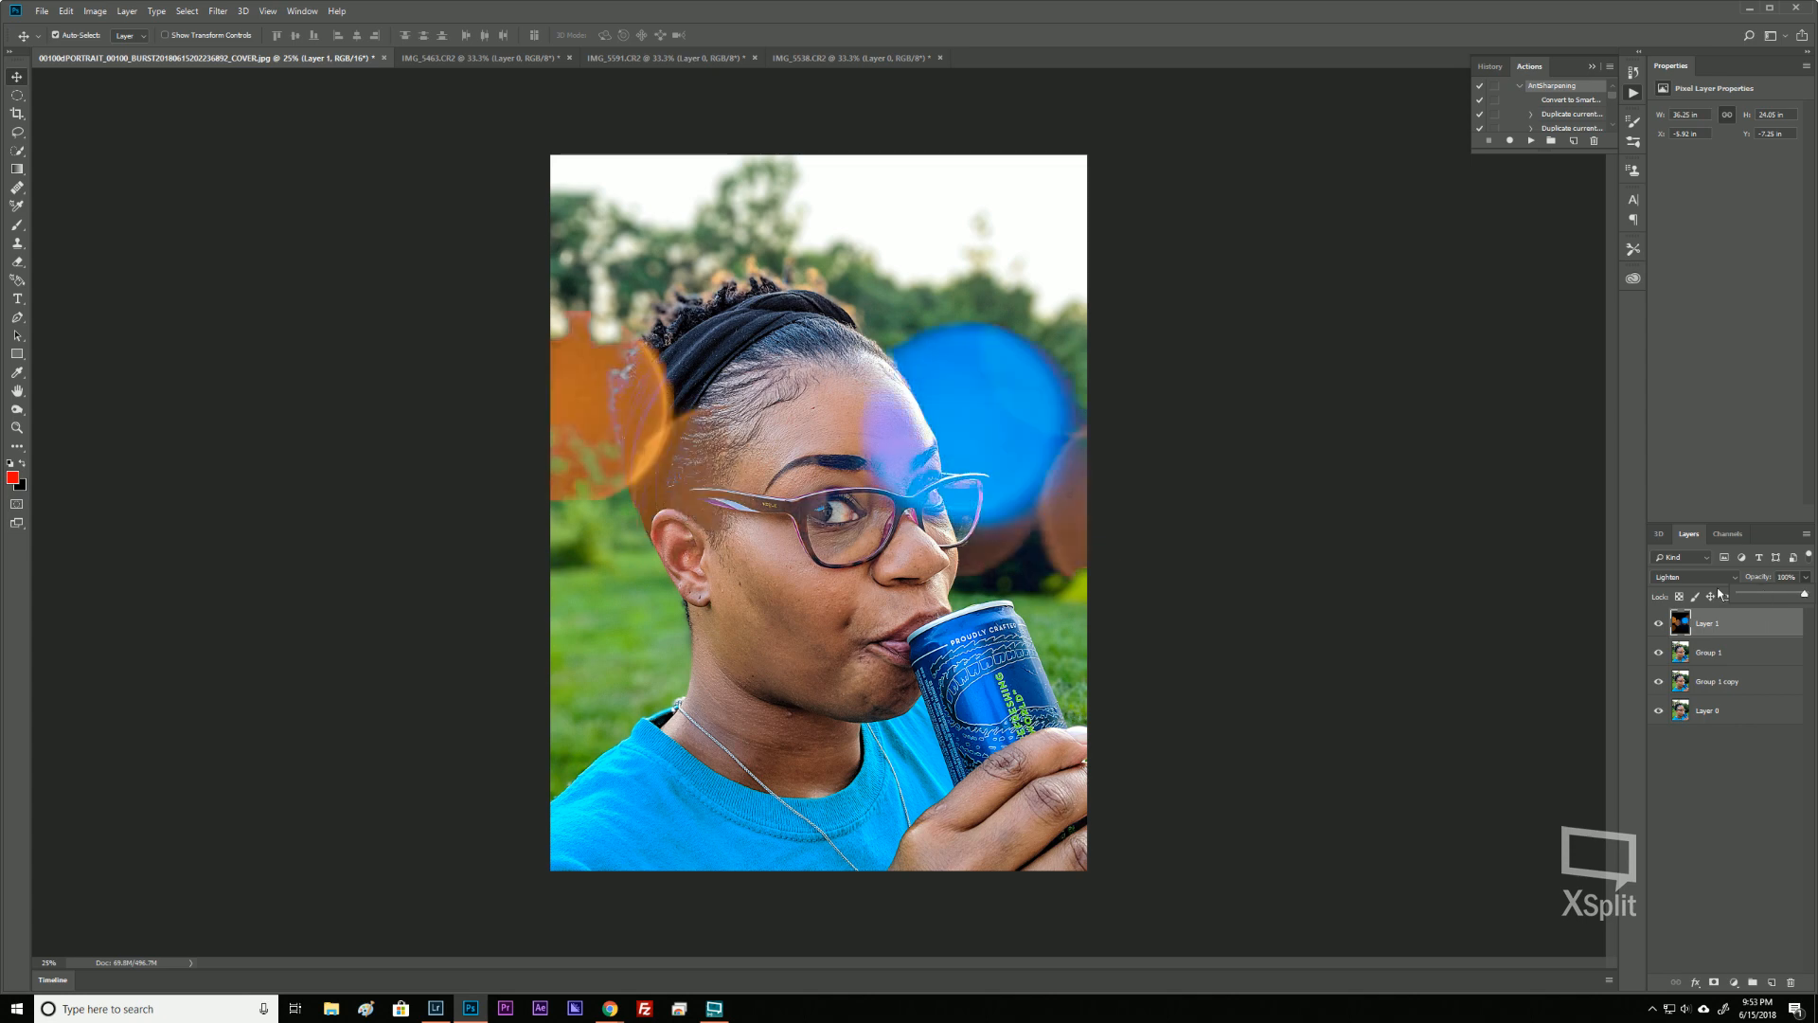
Try Soft Light on the bokeh layer, lowering its opacity for comparison and restoring it to 100%.
left_click(1712, 580)
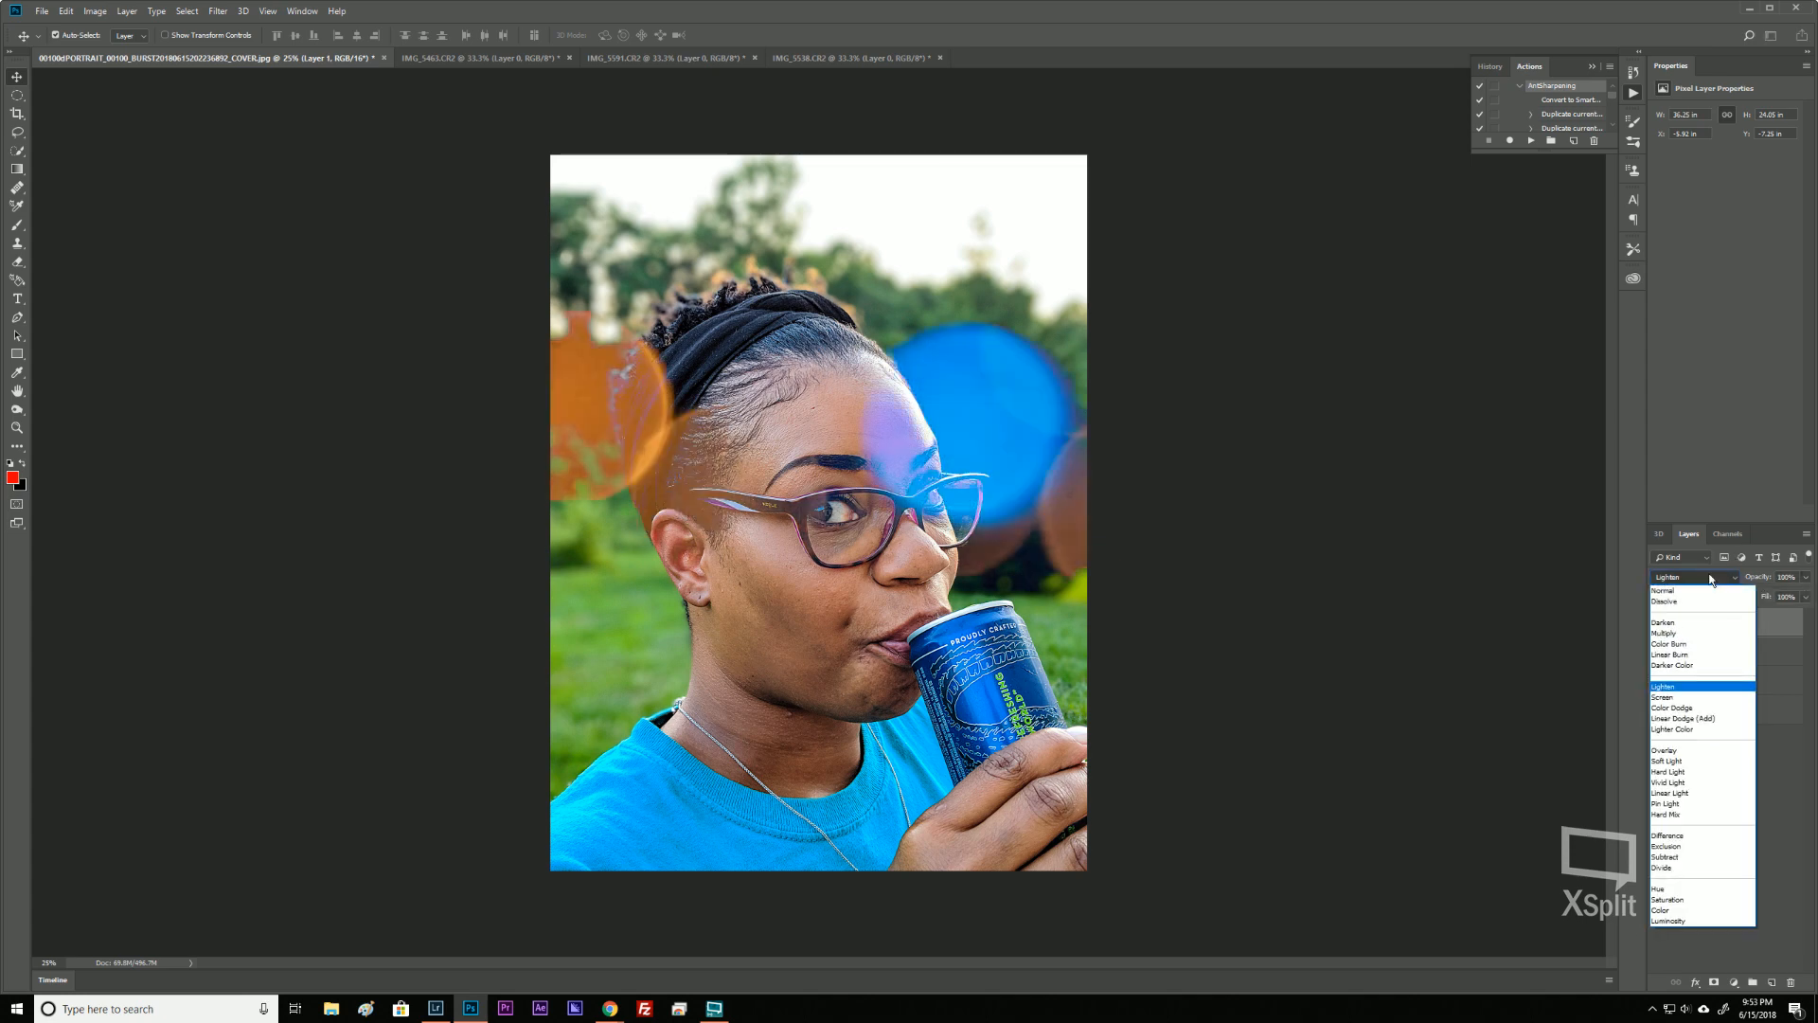
left_click(1675, 761)
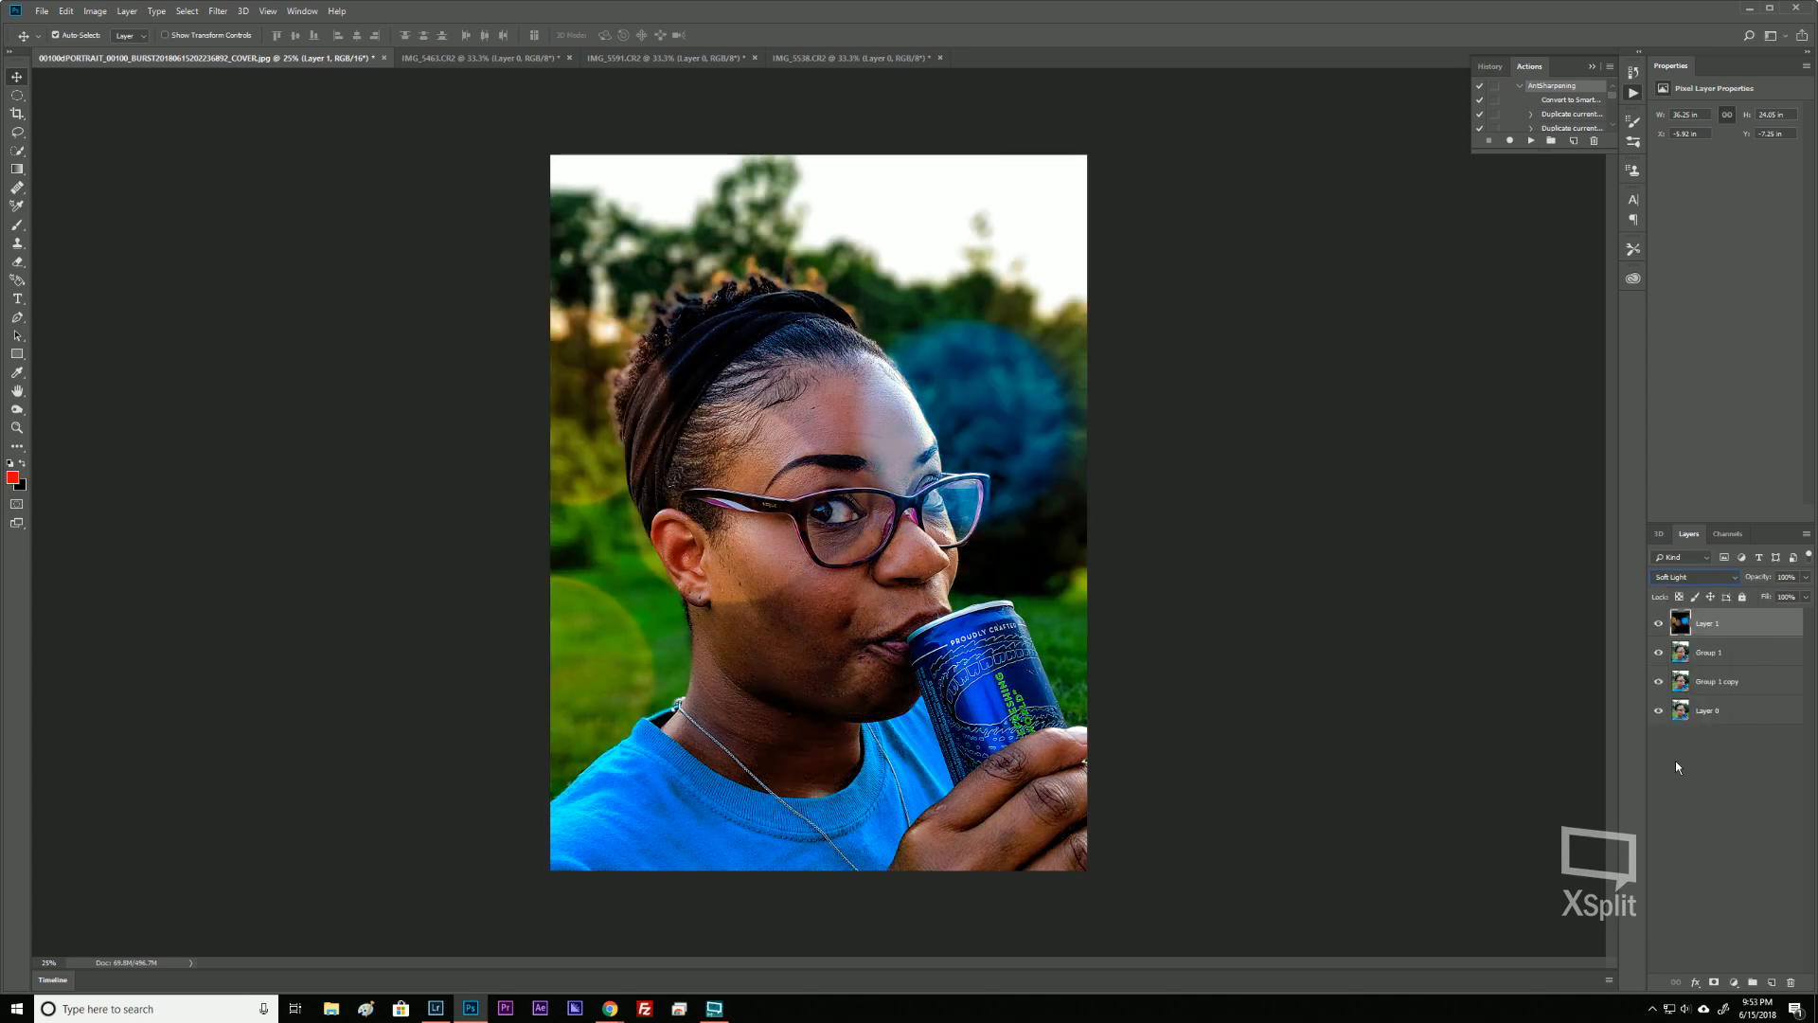
left_click(1804, 580)
left_click_drag(1805, 596, 1766, 607)
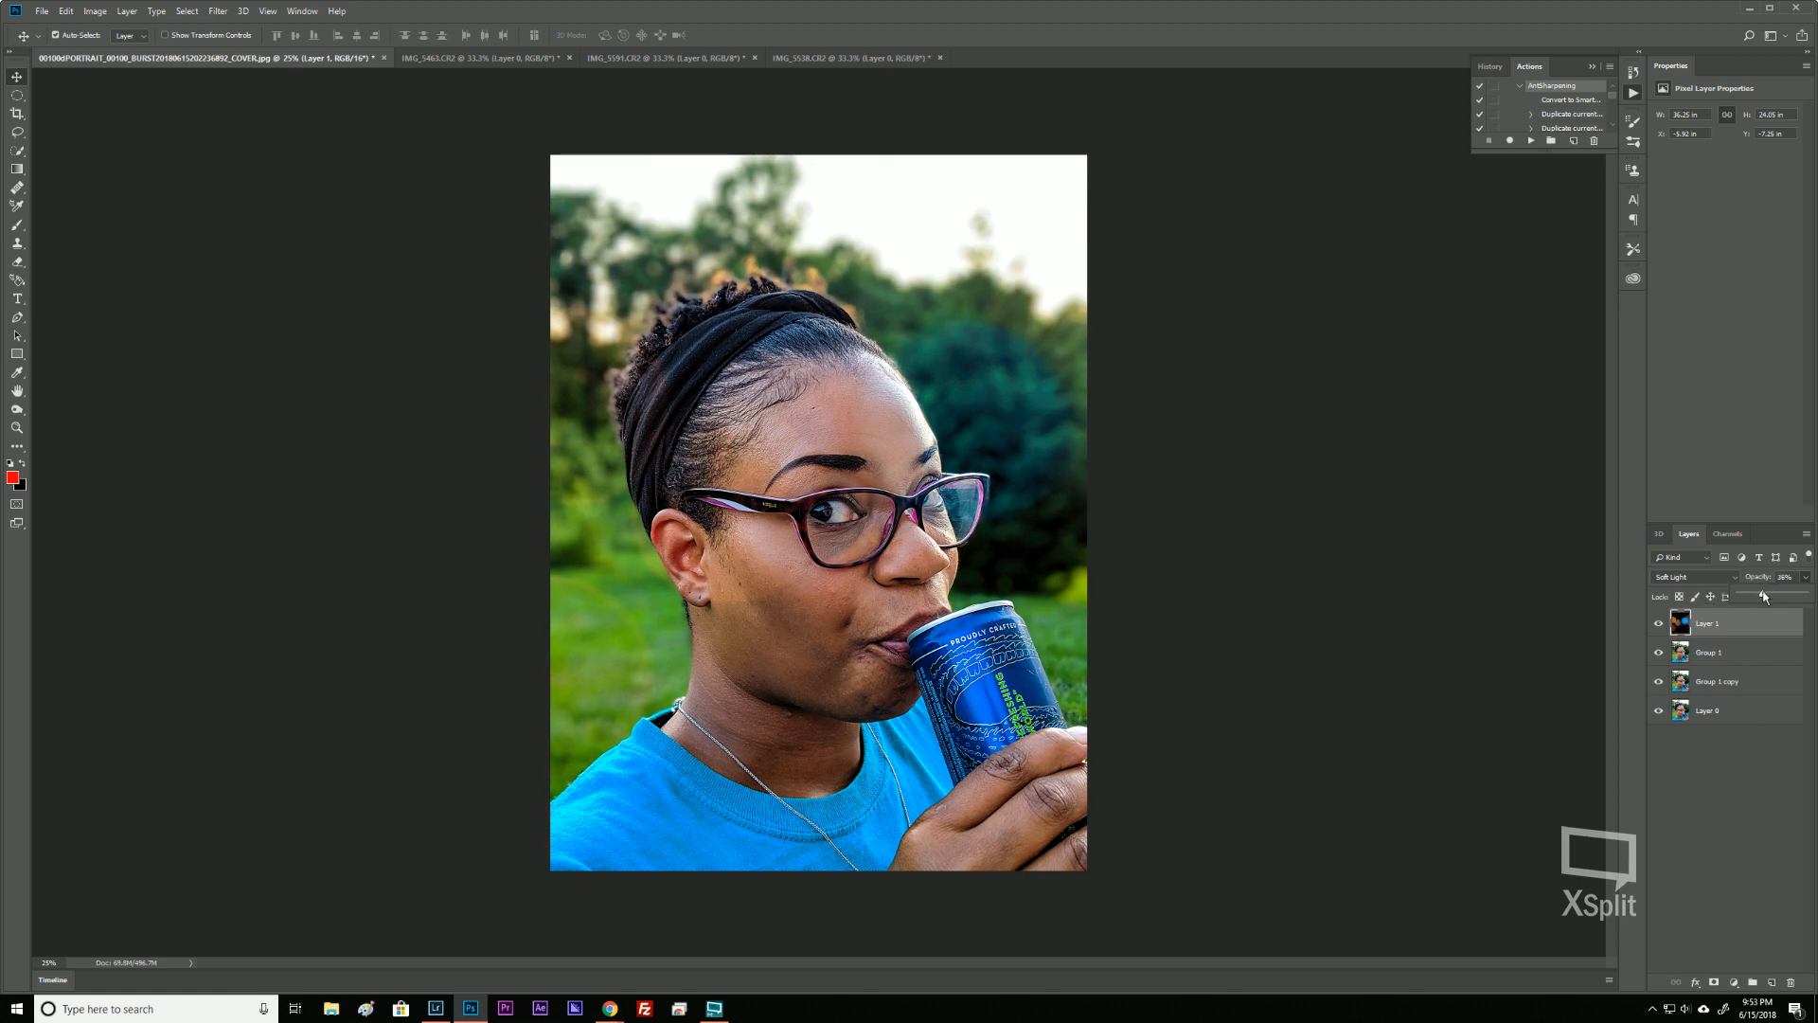
left_click_drag(1762, 595, 1805, 594)
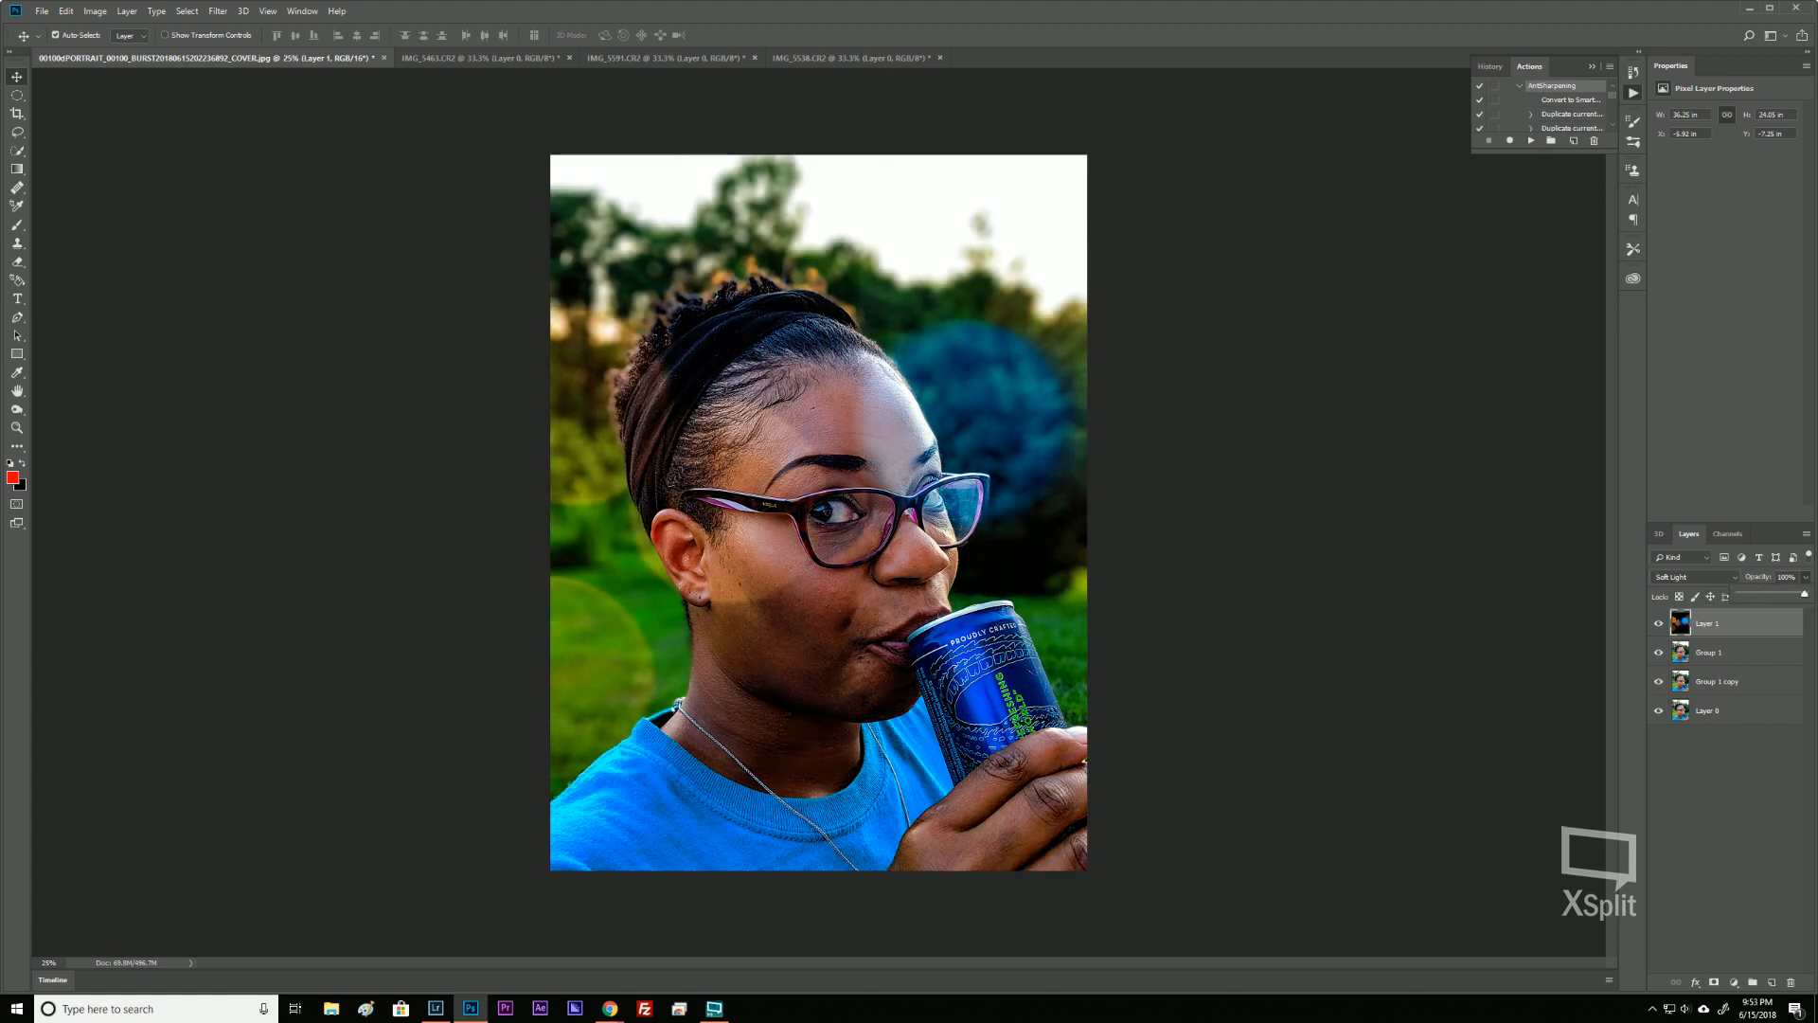
Compare the Color, Linear Light and Luminosity blending modes on the bokeh layer.
left_click(1719, 578)
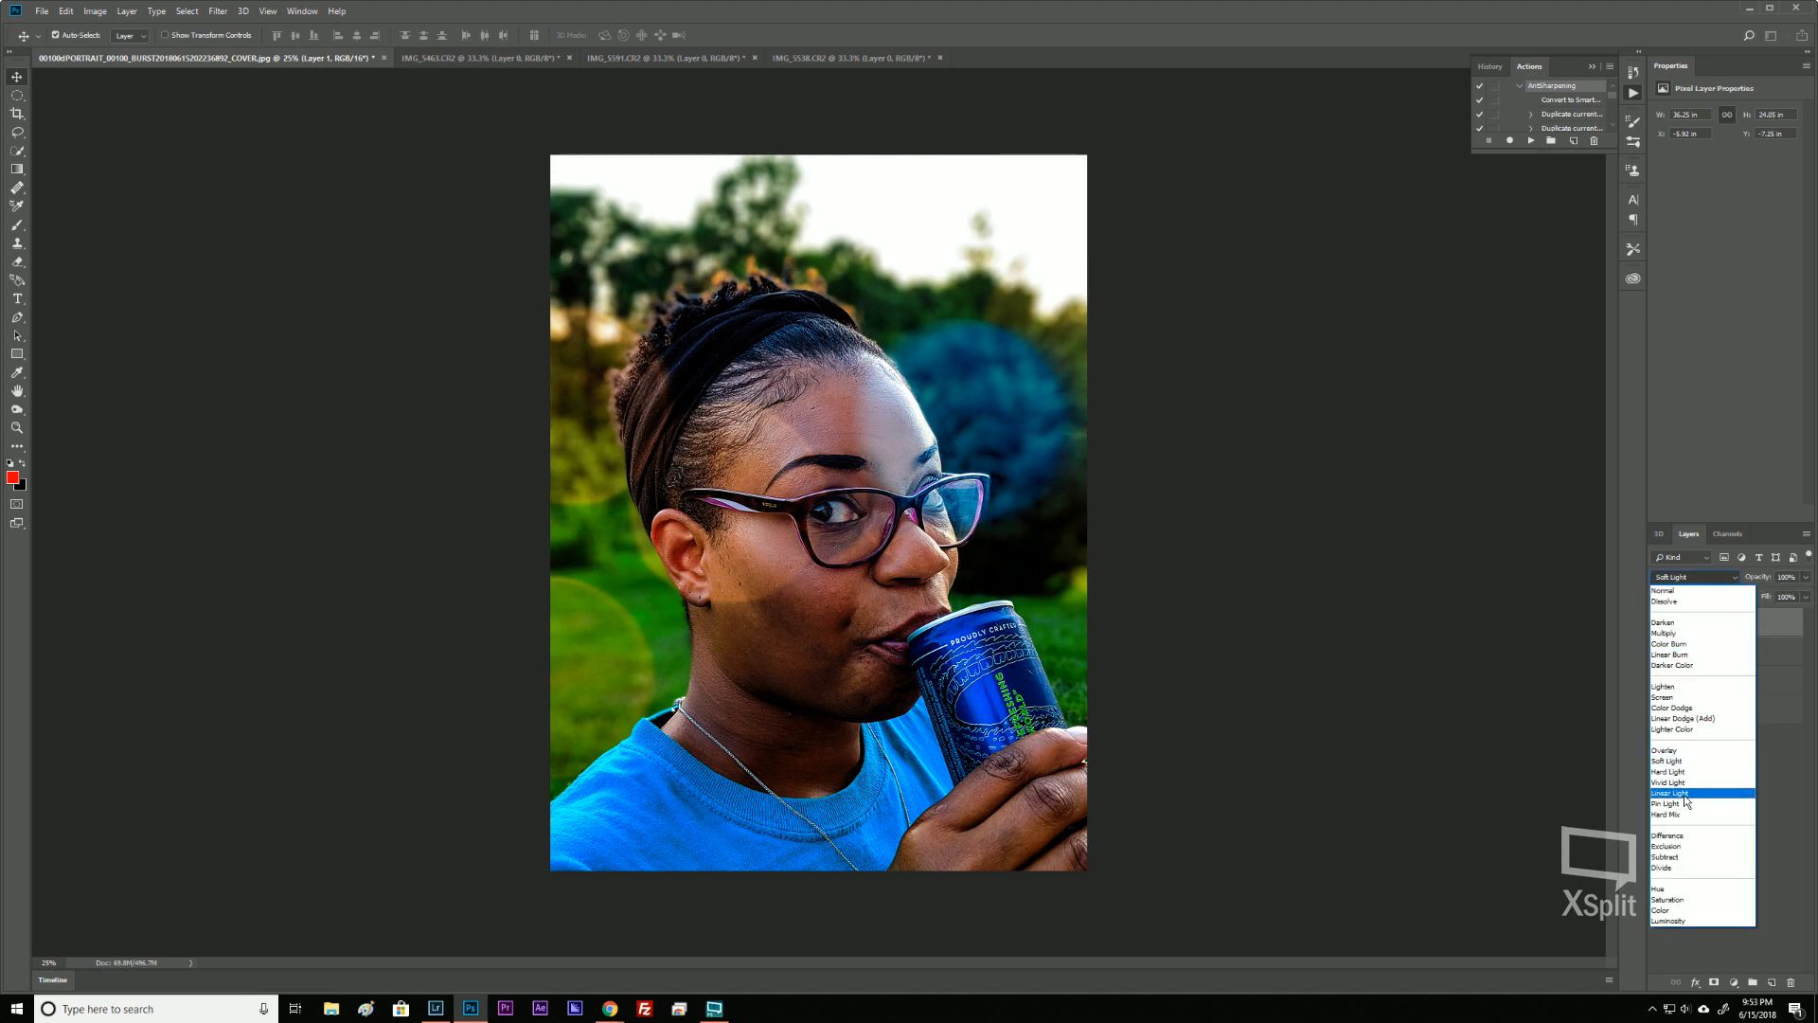
left_click(1682, 911)
left_click(1700, 577)
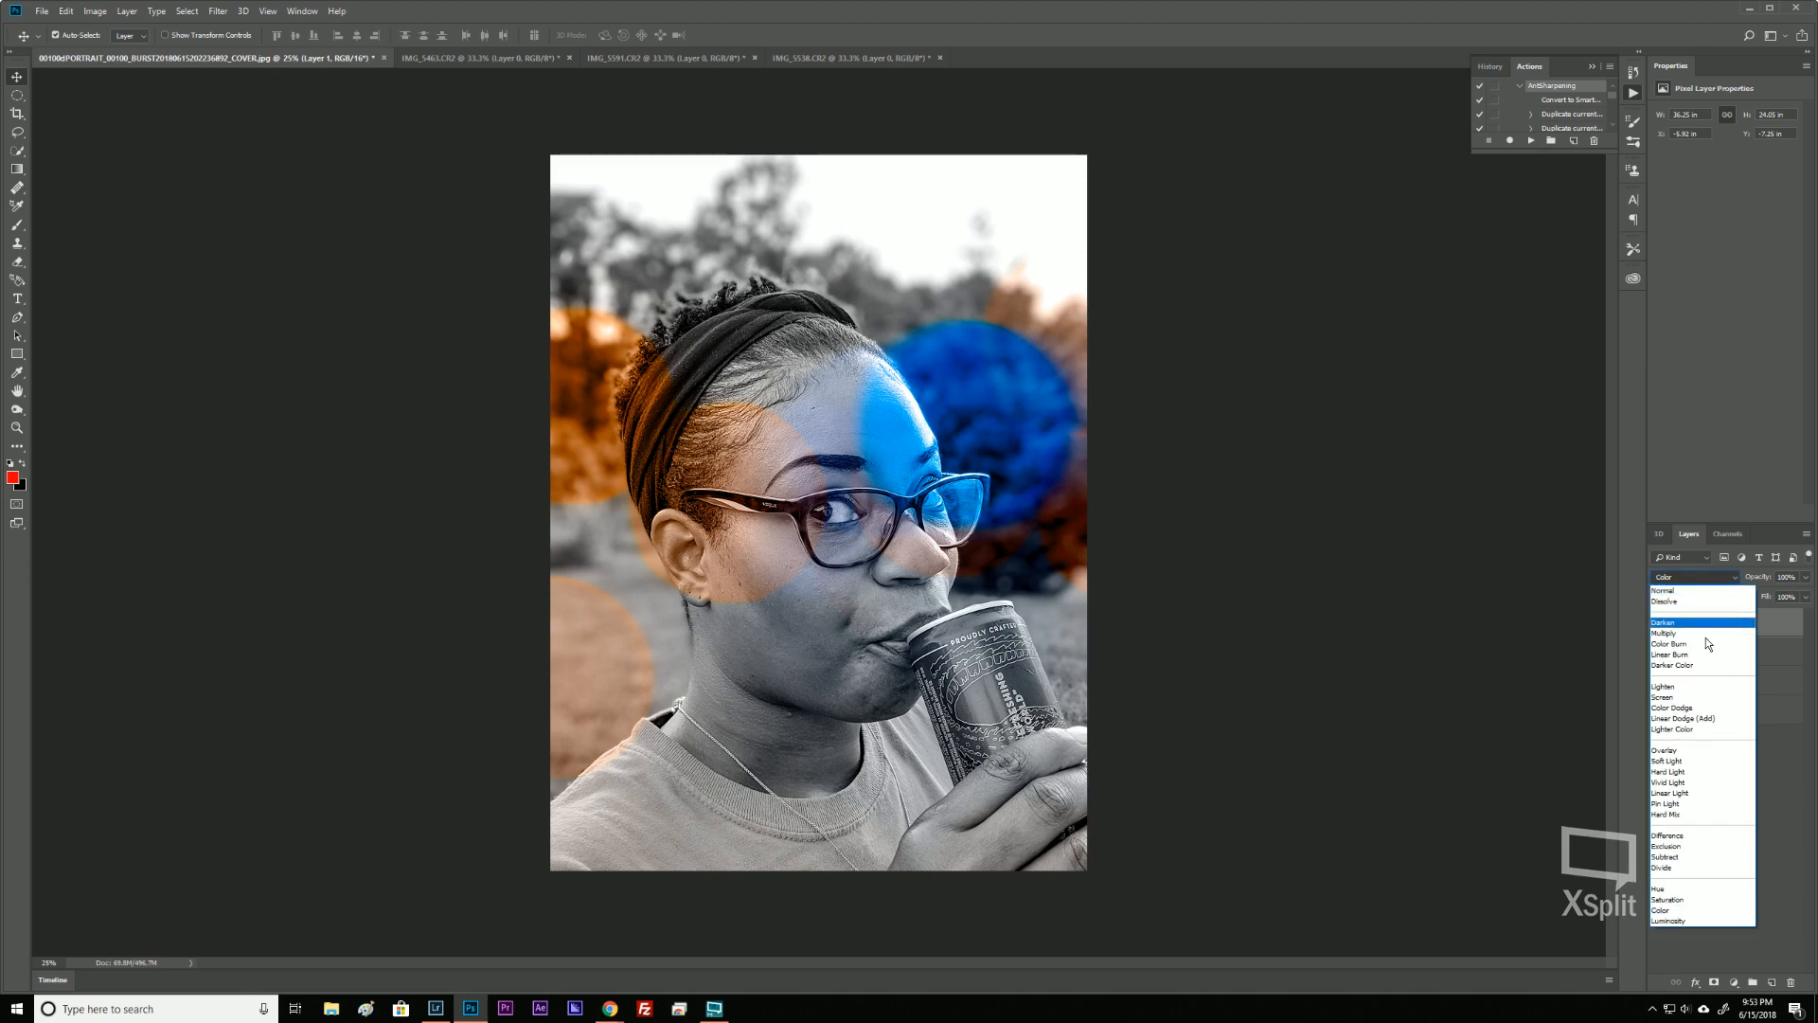
left_click(1695, 792)
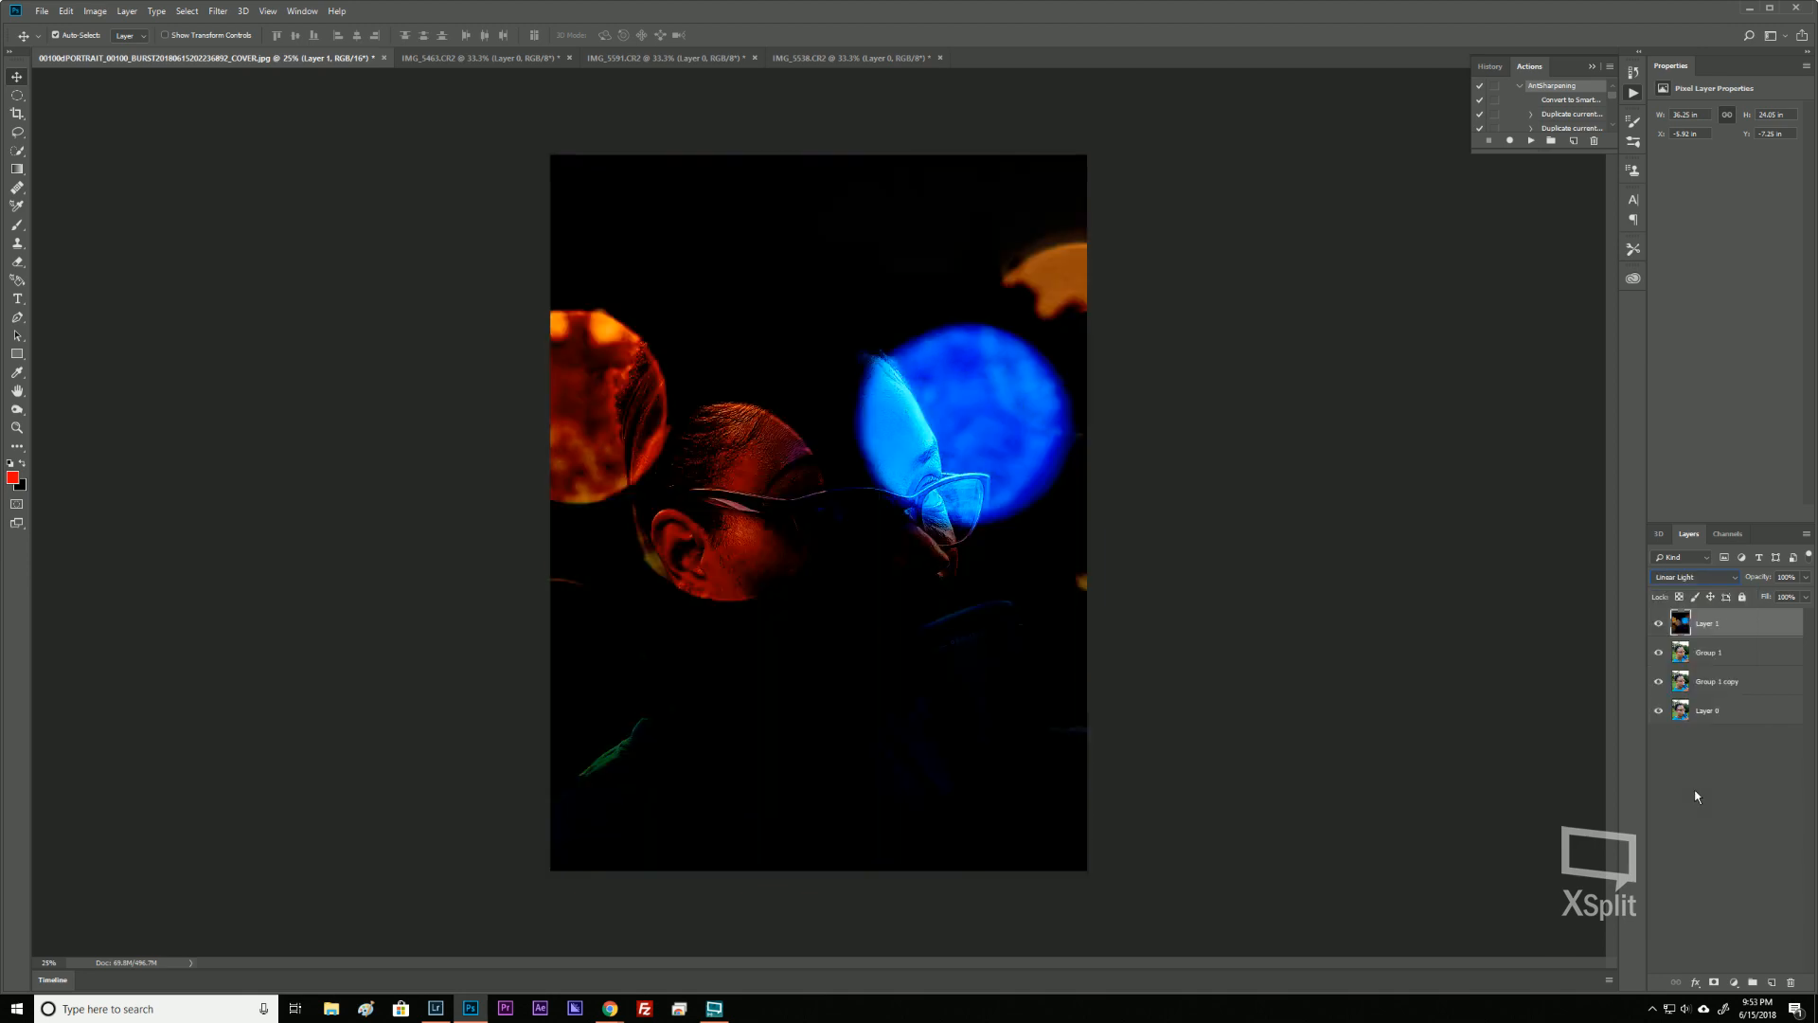
left_click(1713, 574)
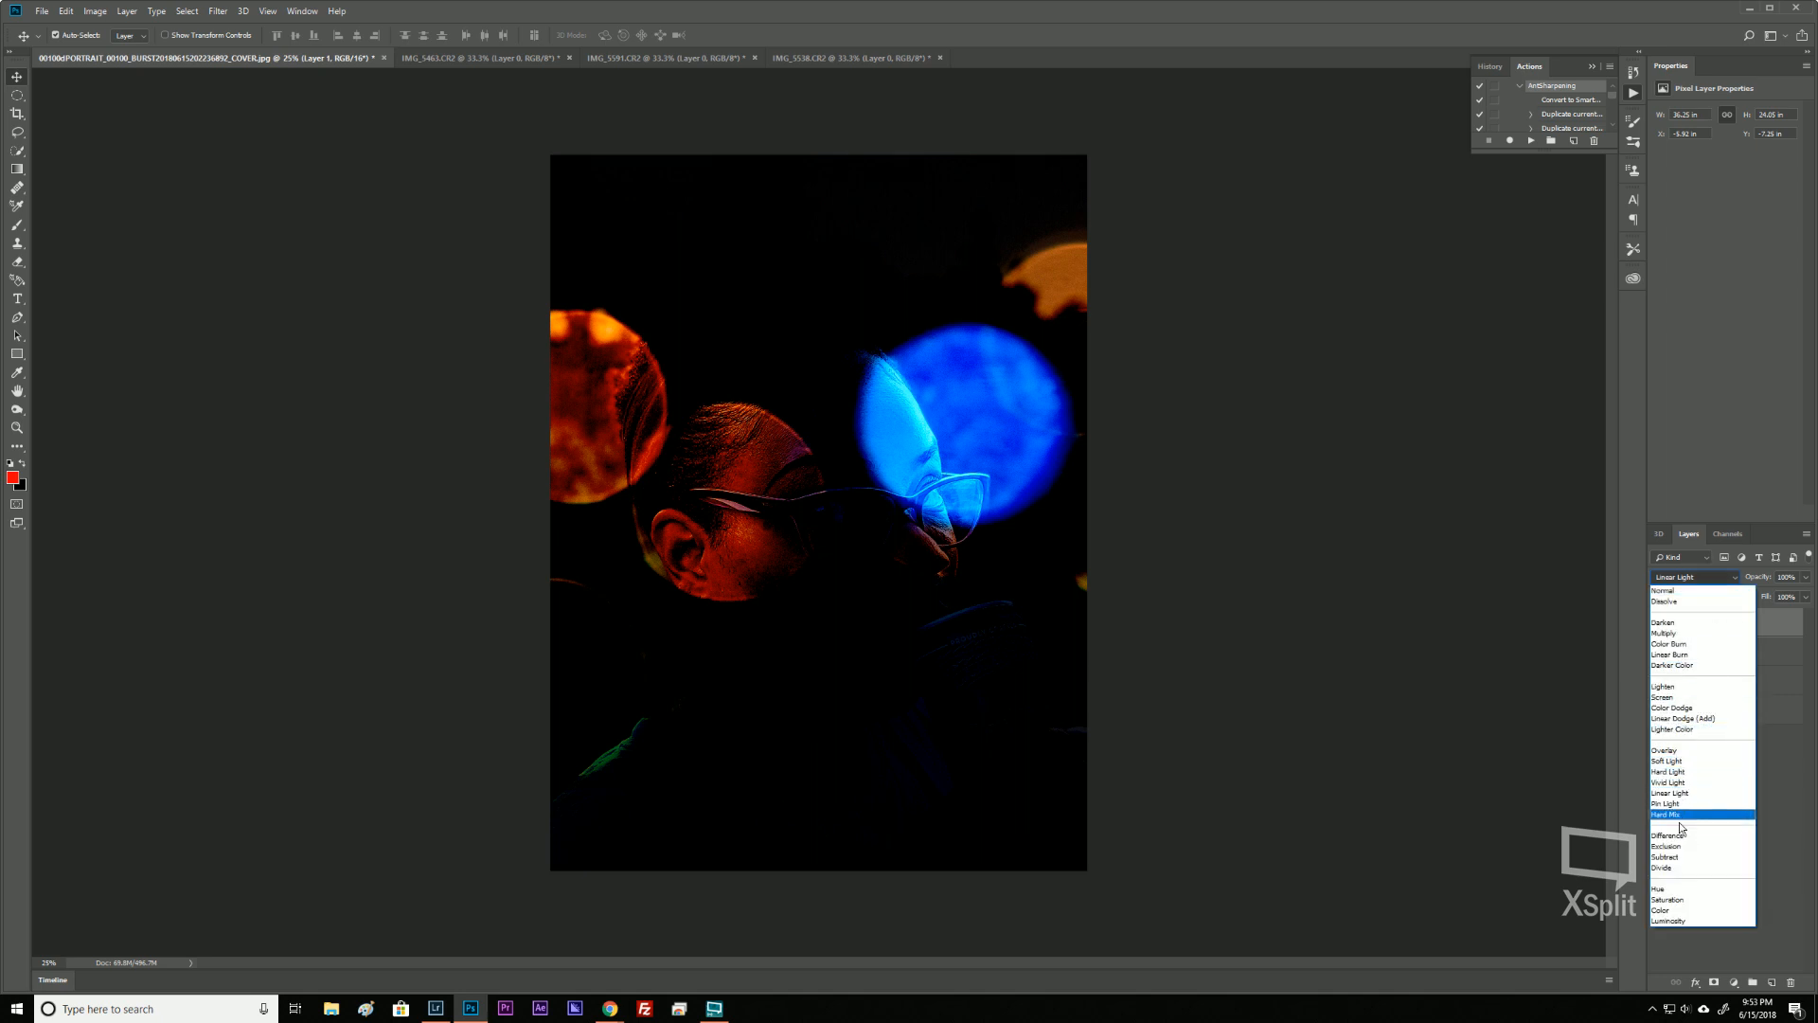
left_click(1682, 920)
Set the bokeh layer's blending mode to Screen and reduce its opacity to about 75%.
left_click(1710, 576)
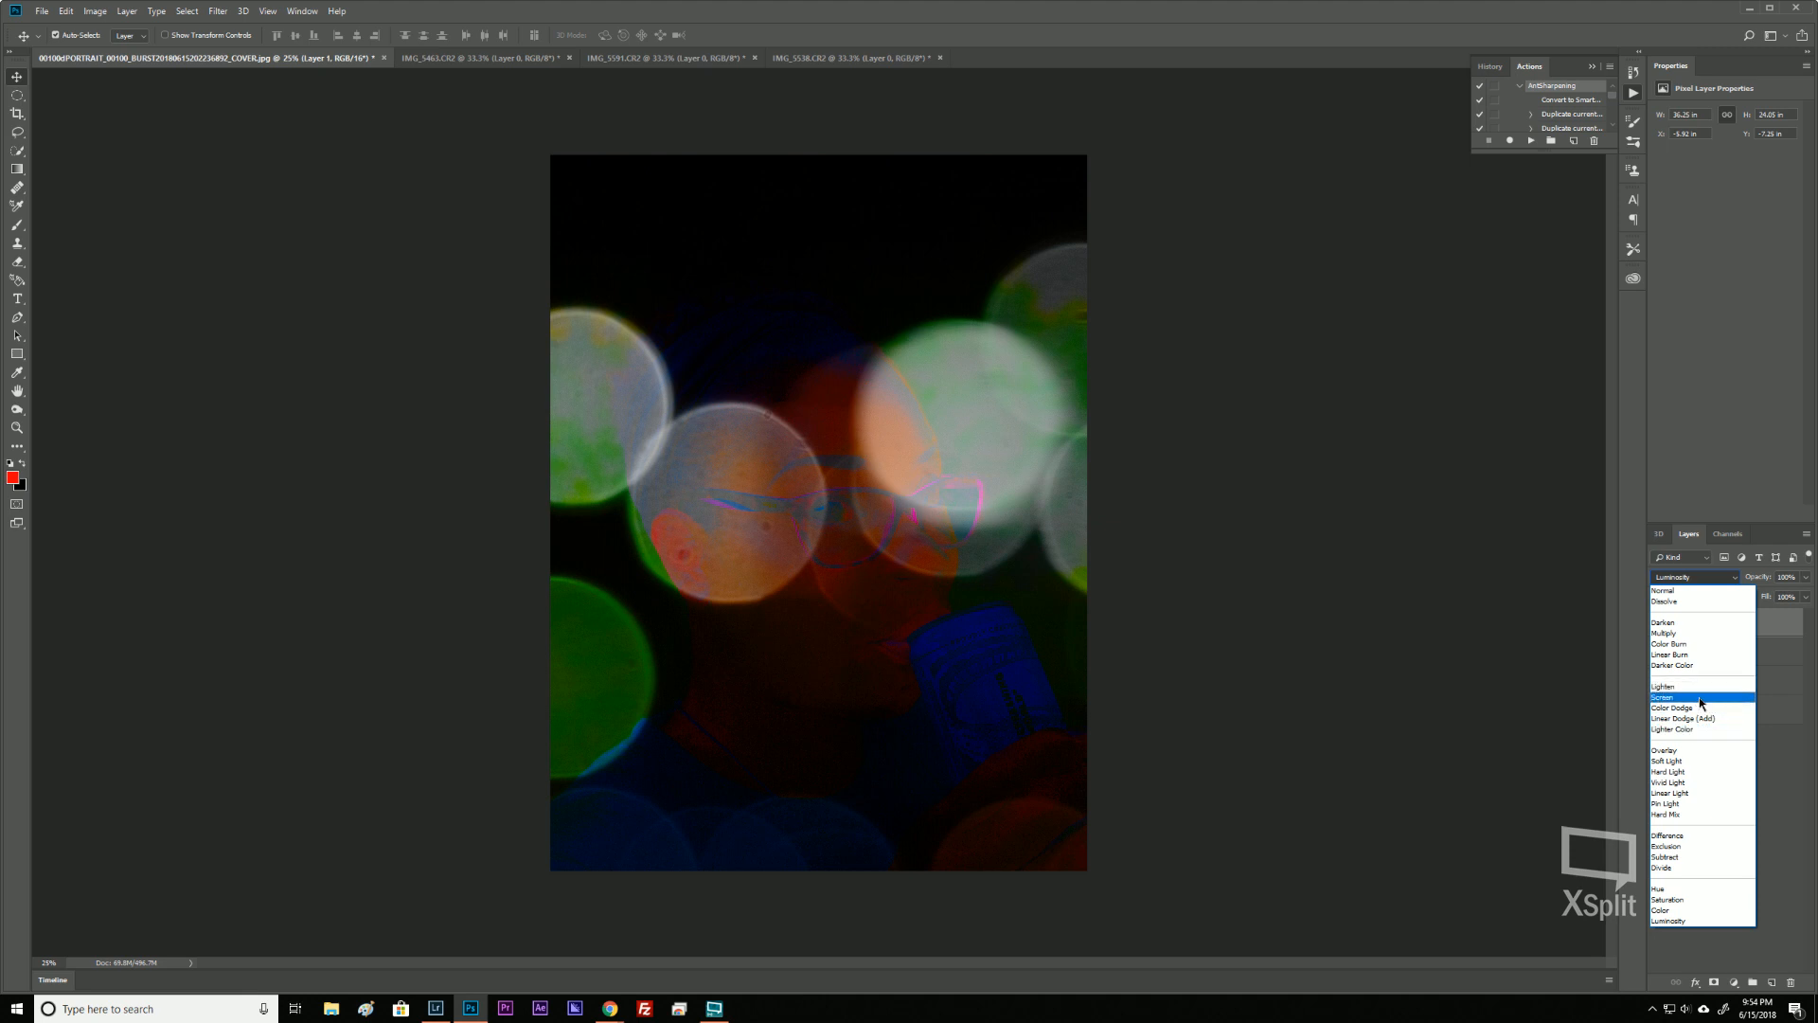
left_click(1698, 697)
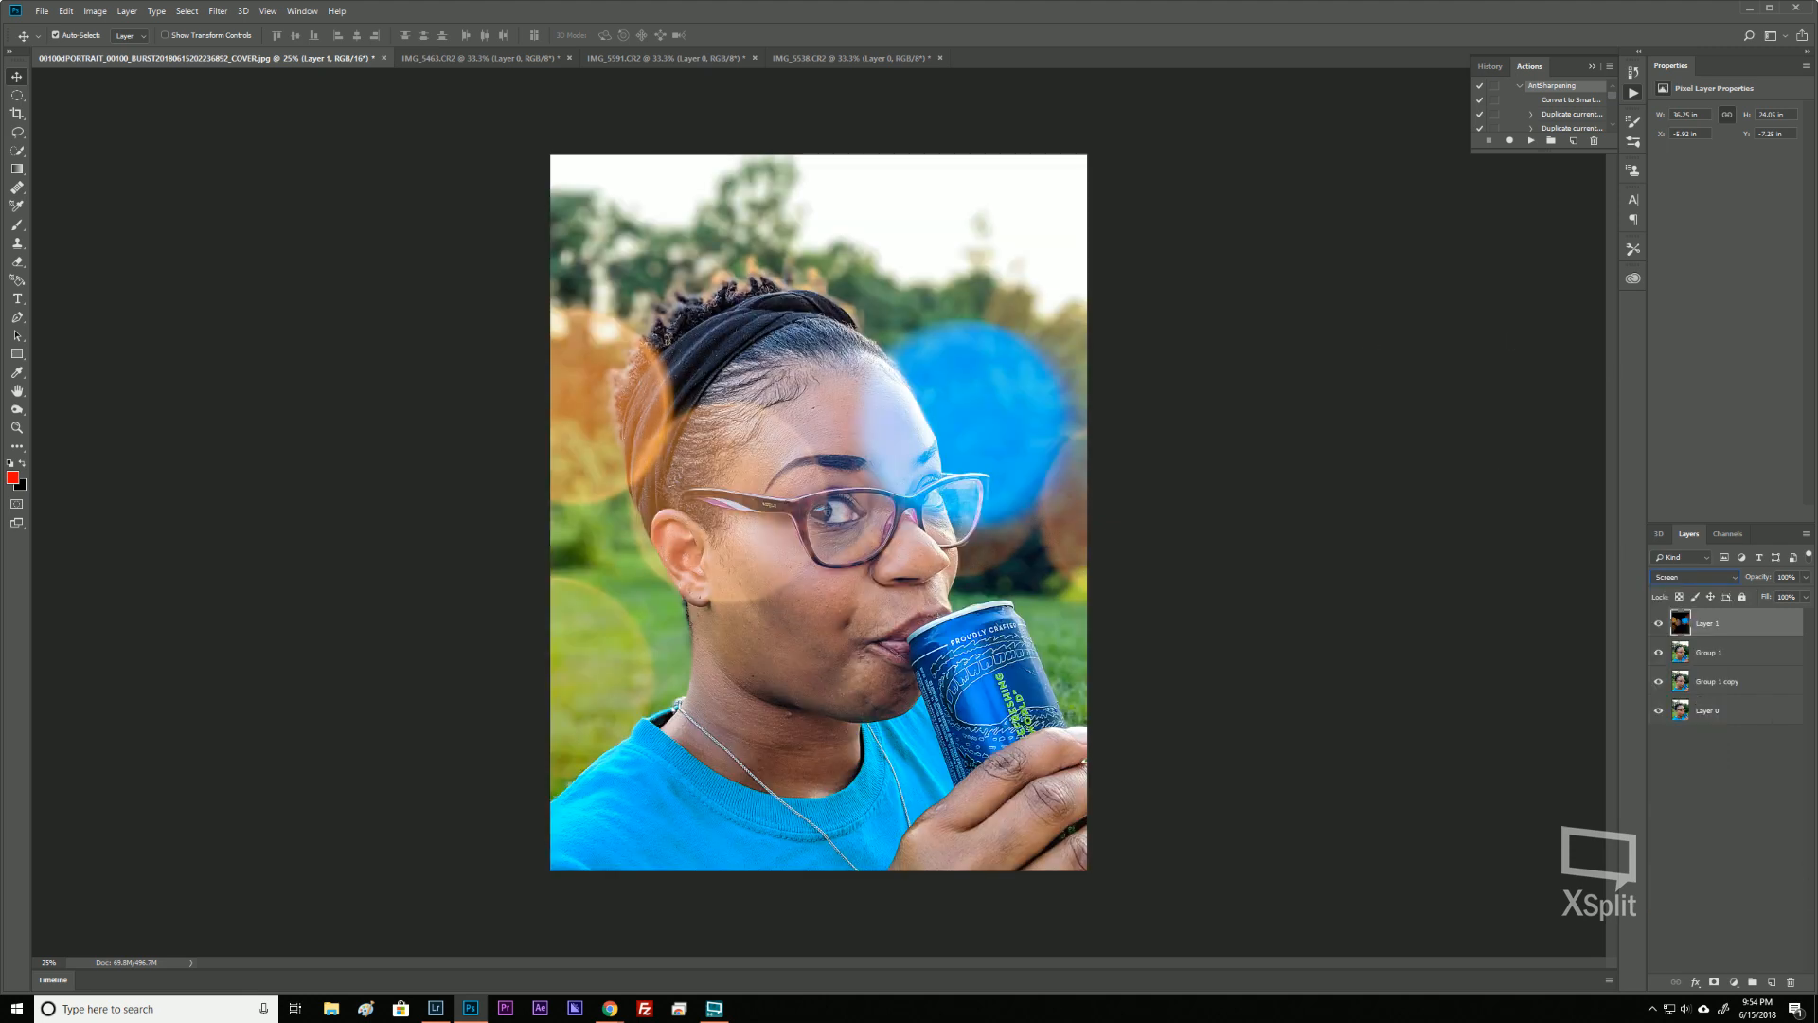
left_click(1806, 577)
mouse_move(1805, 595)
left_mouse_down()
mouse_move(1767, 590)
mouse_move(1789, 599)
left_mouse_up()
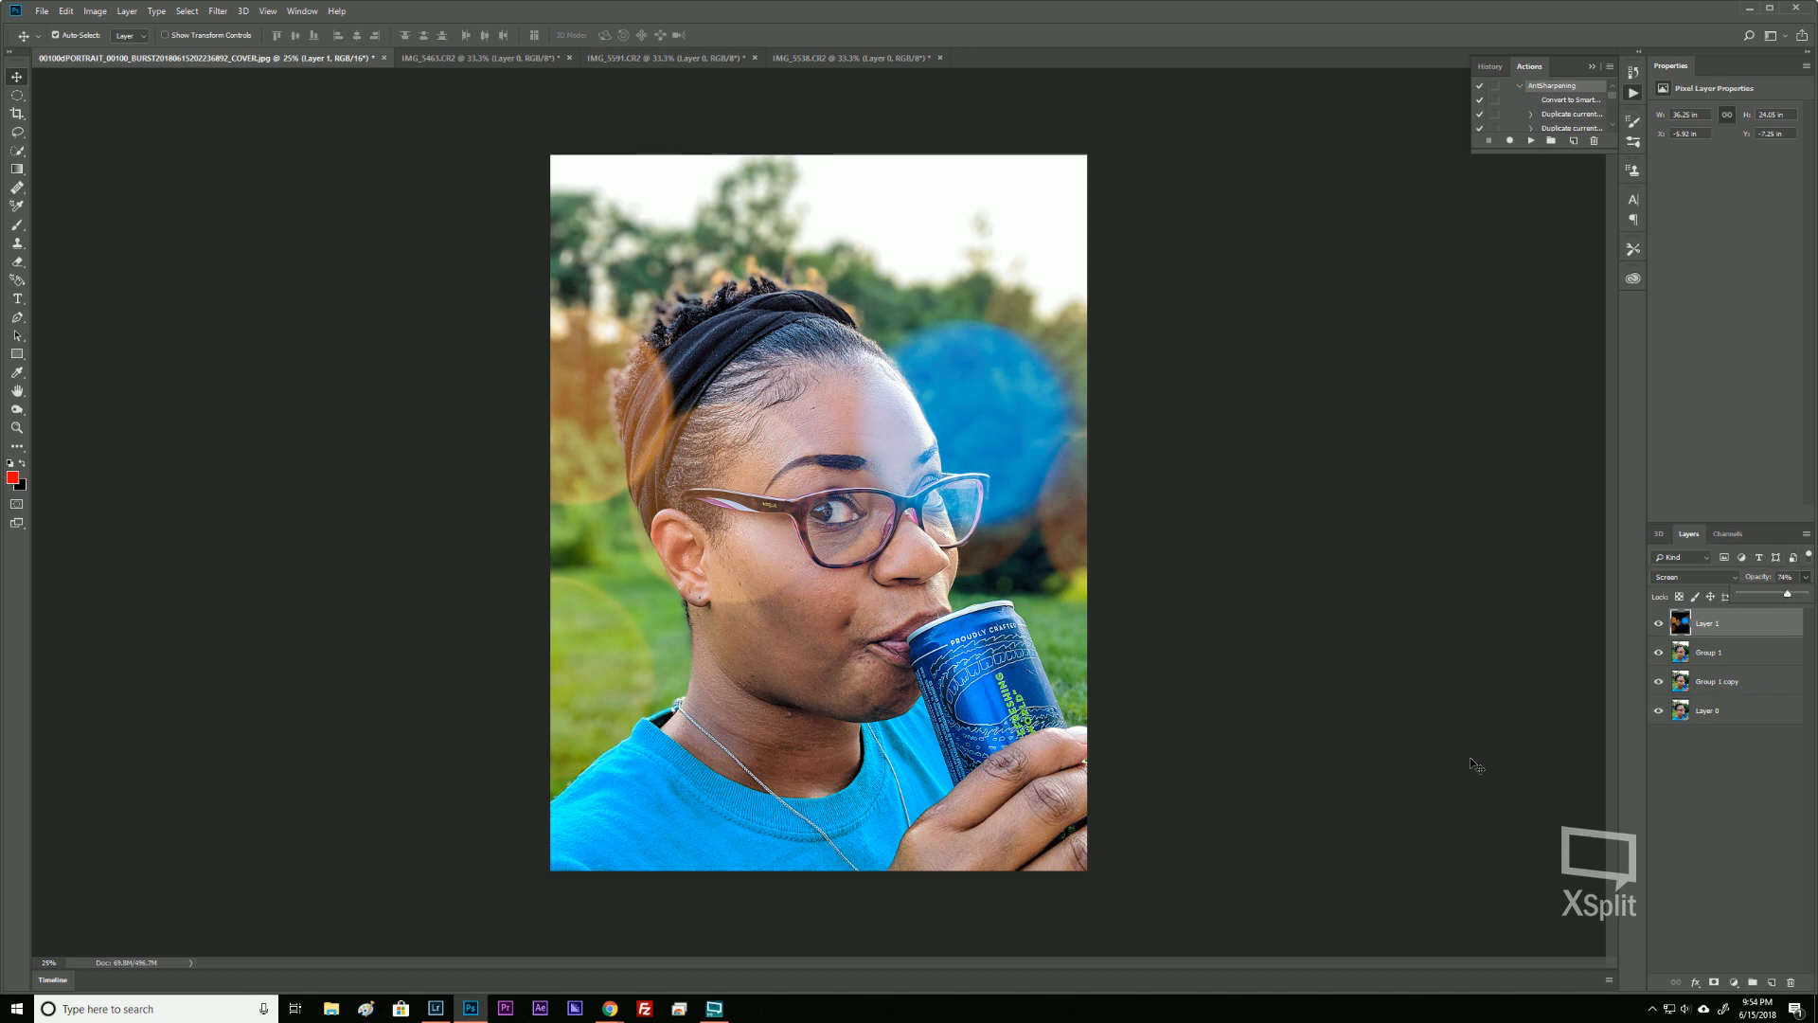
Free-transform the bokeh layer, scaling it to about 89%, rotating it and moving it over the portrait.
left_click(1733, 625)
left_click(66, 12)
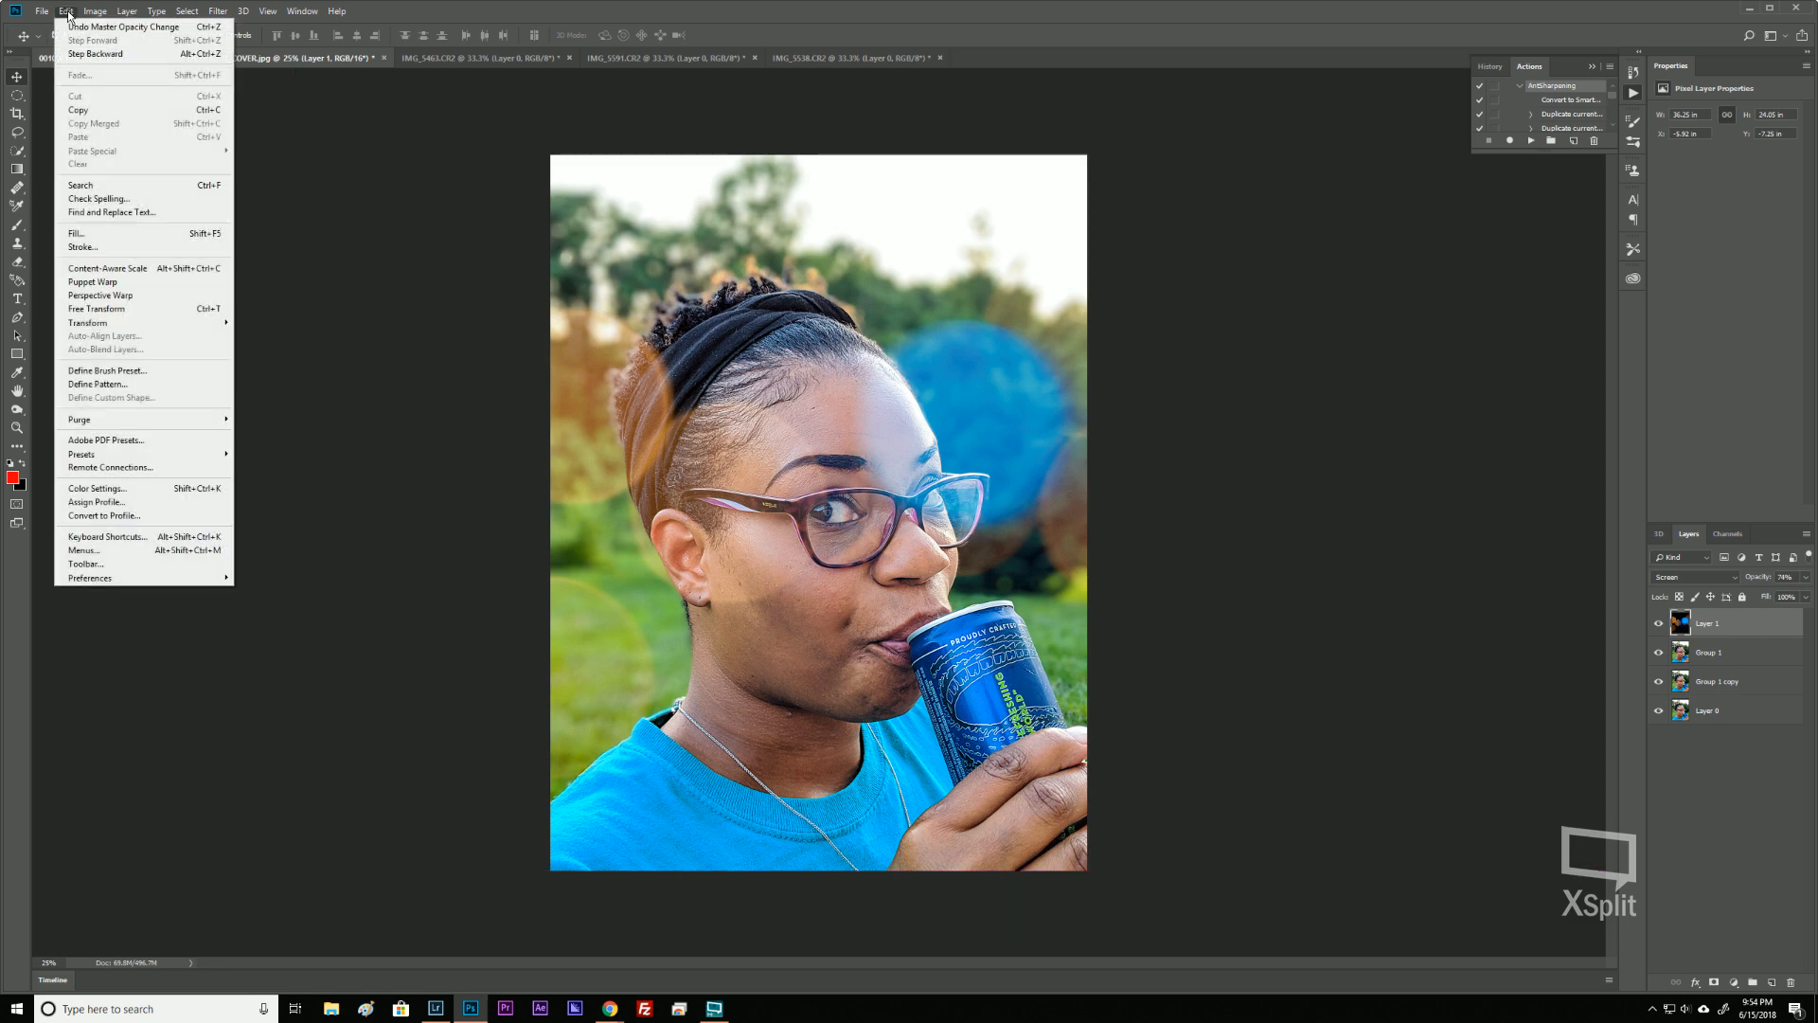
left_click(114, 313)
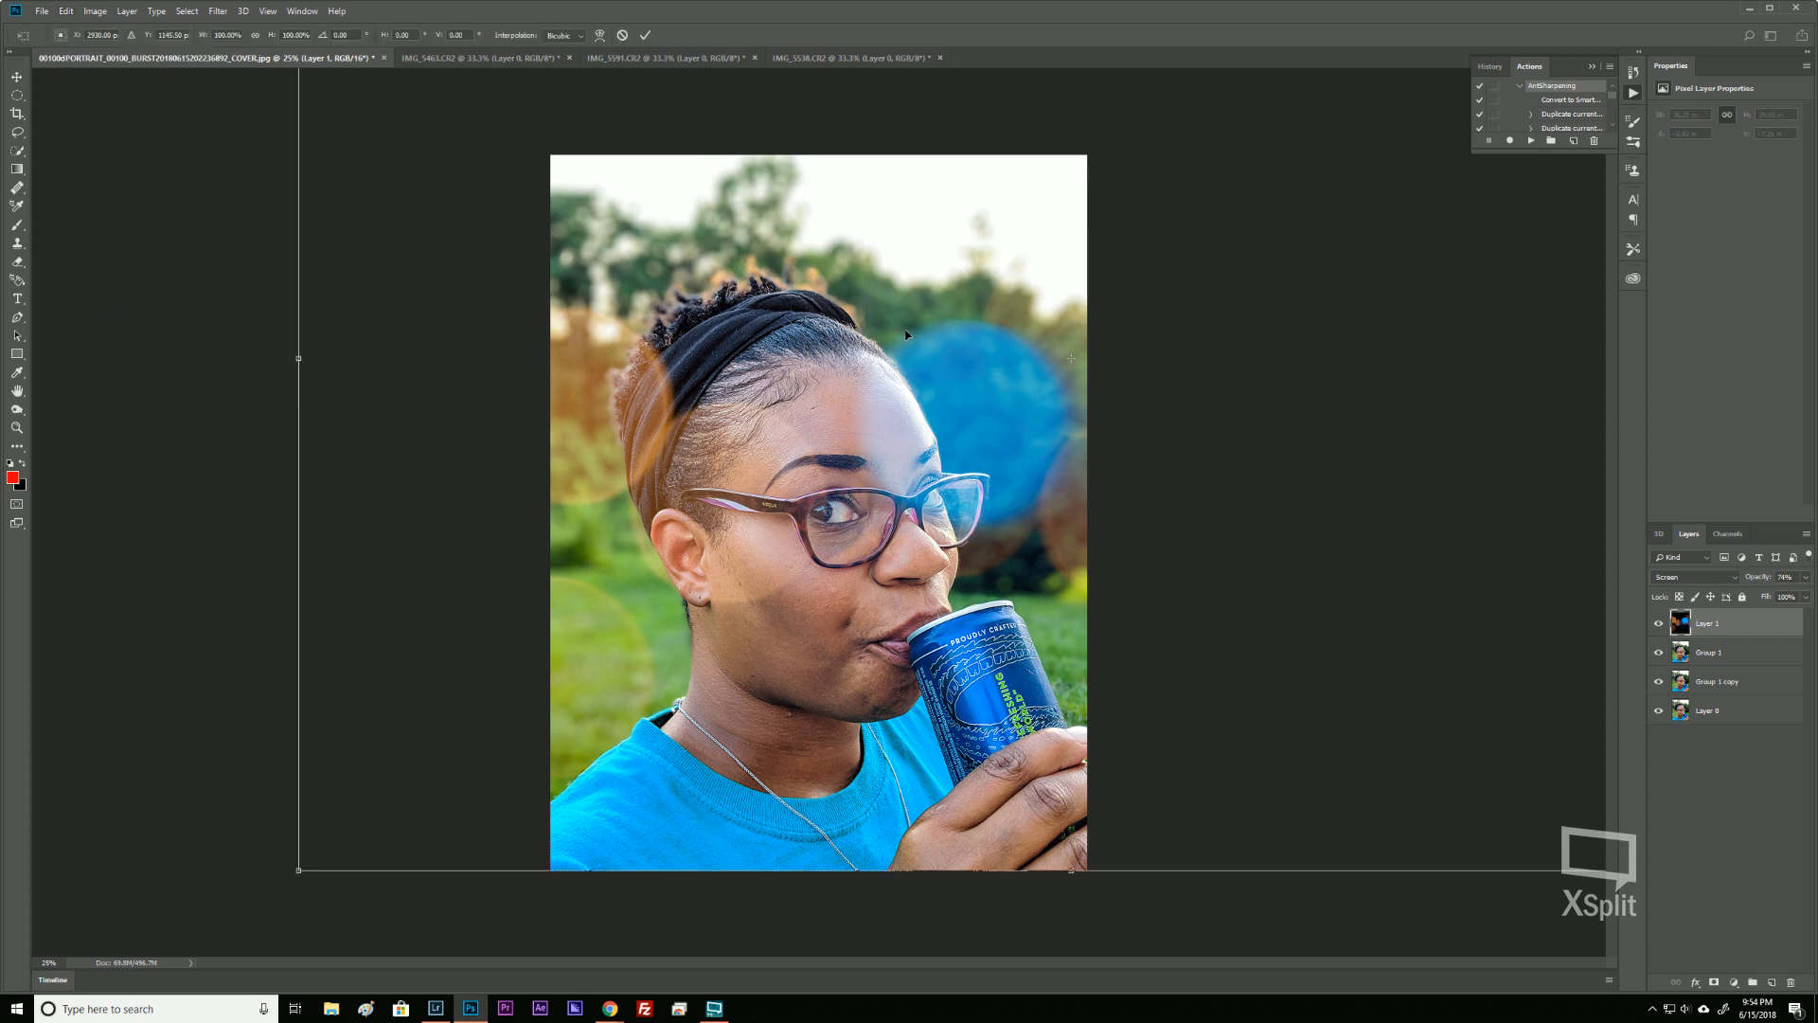
key("ctrl+minus")
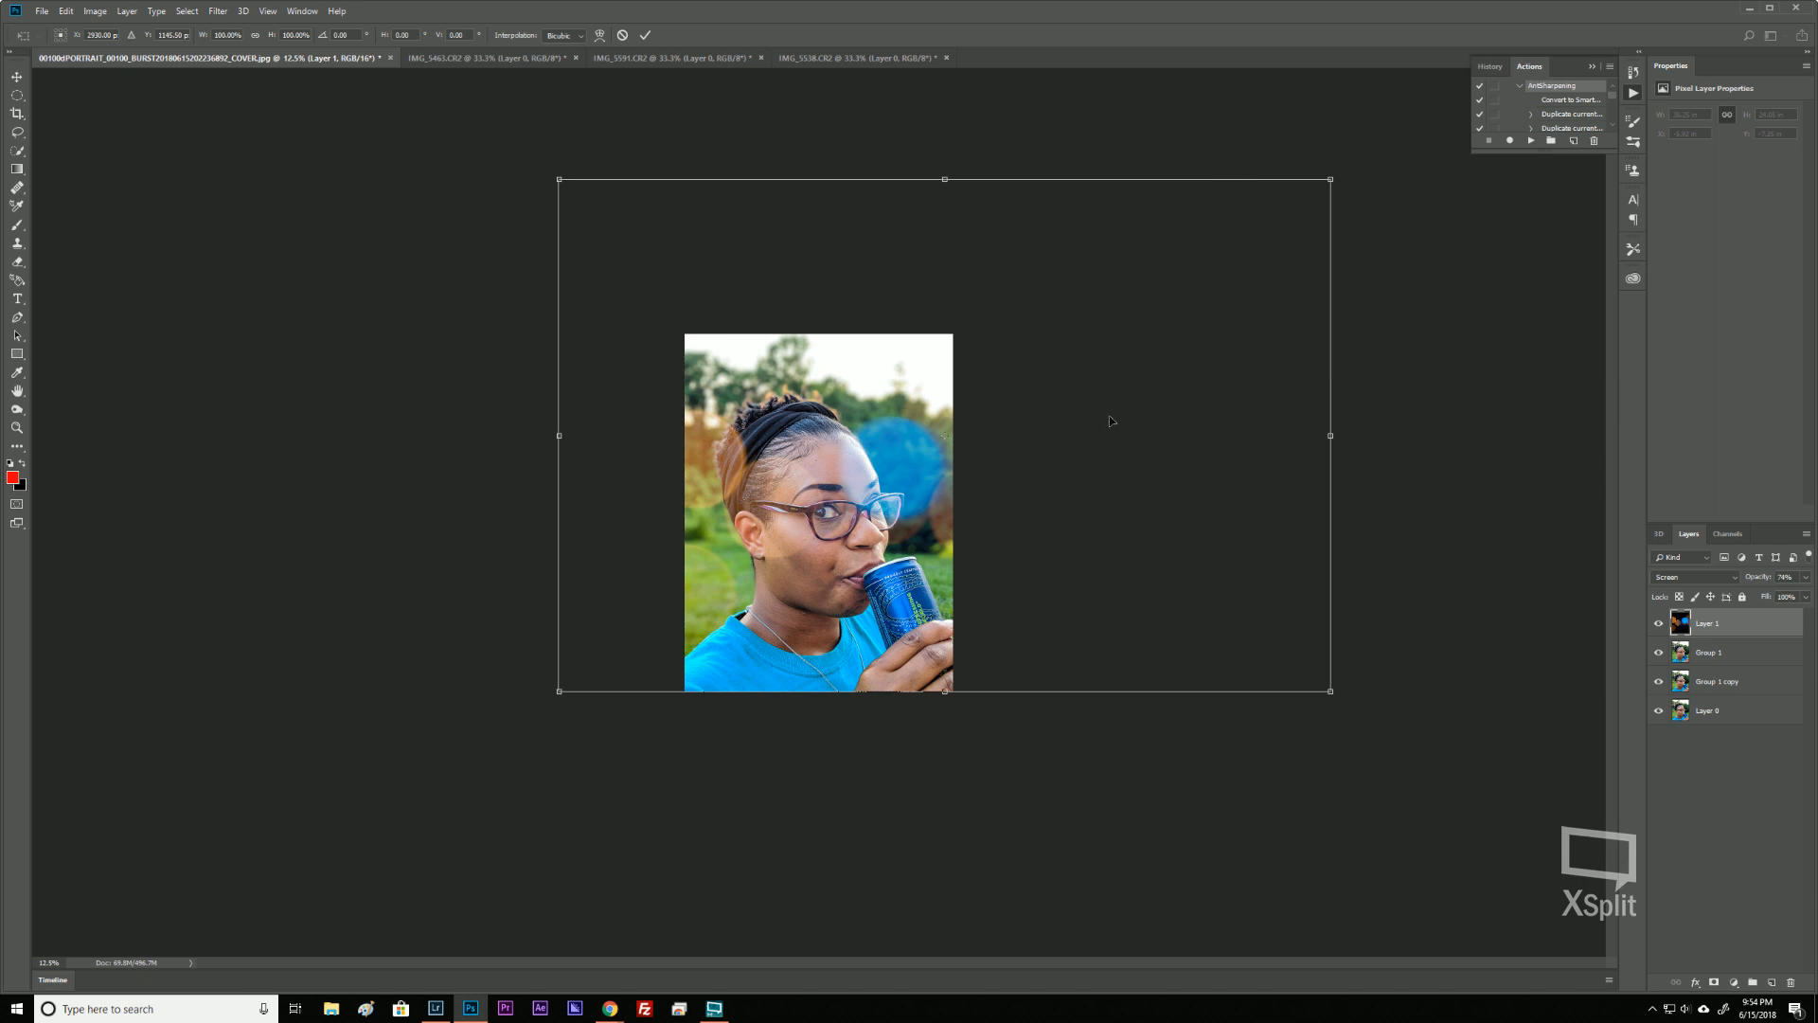
left_click_drag(1112, 403, 1096, 430)
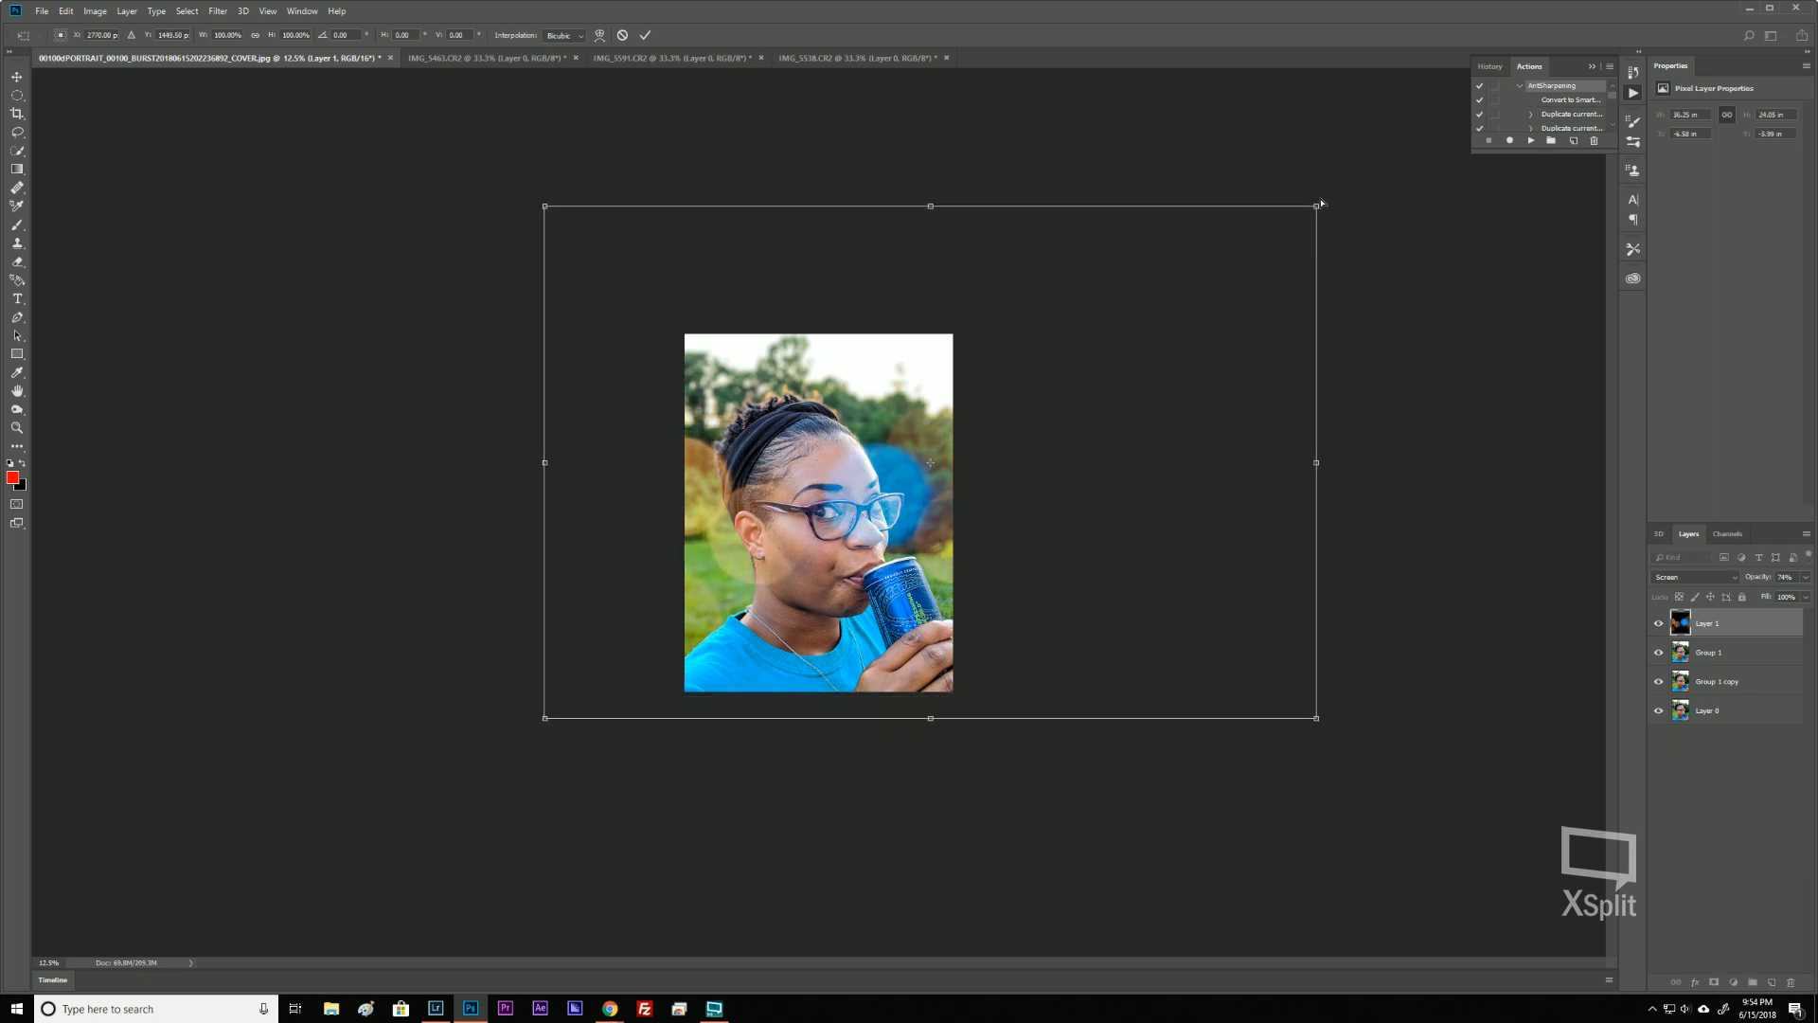
left_click_drag(1316, 205, 1237, 264)
left_click_drag(1054, 543, 1081, 486)
left_click_drag(1272, 190, 1279, 314)
left_click_drag(1047, 399, 930, 483)
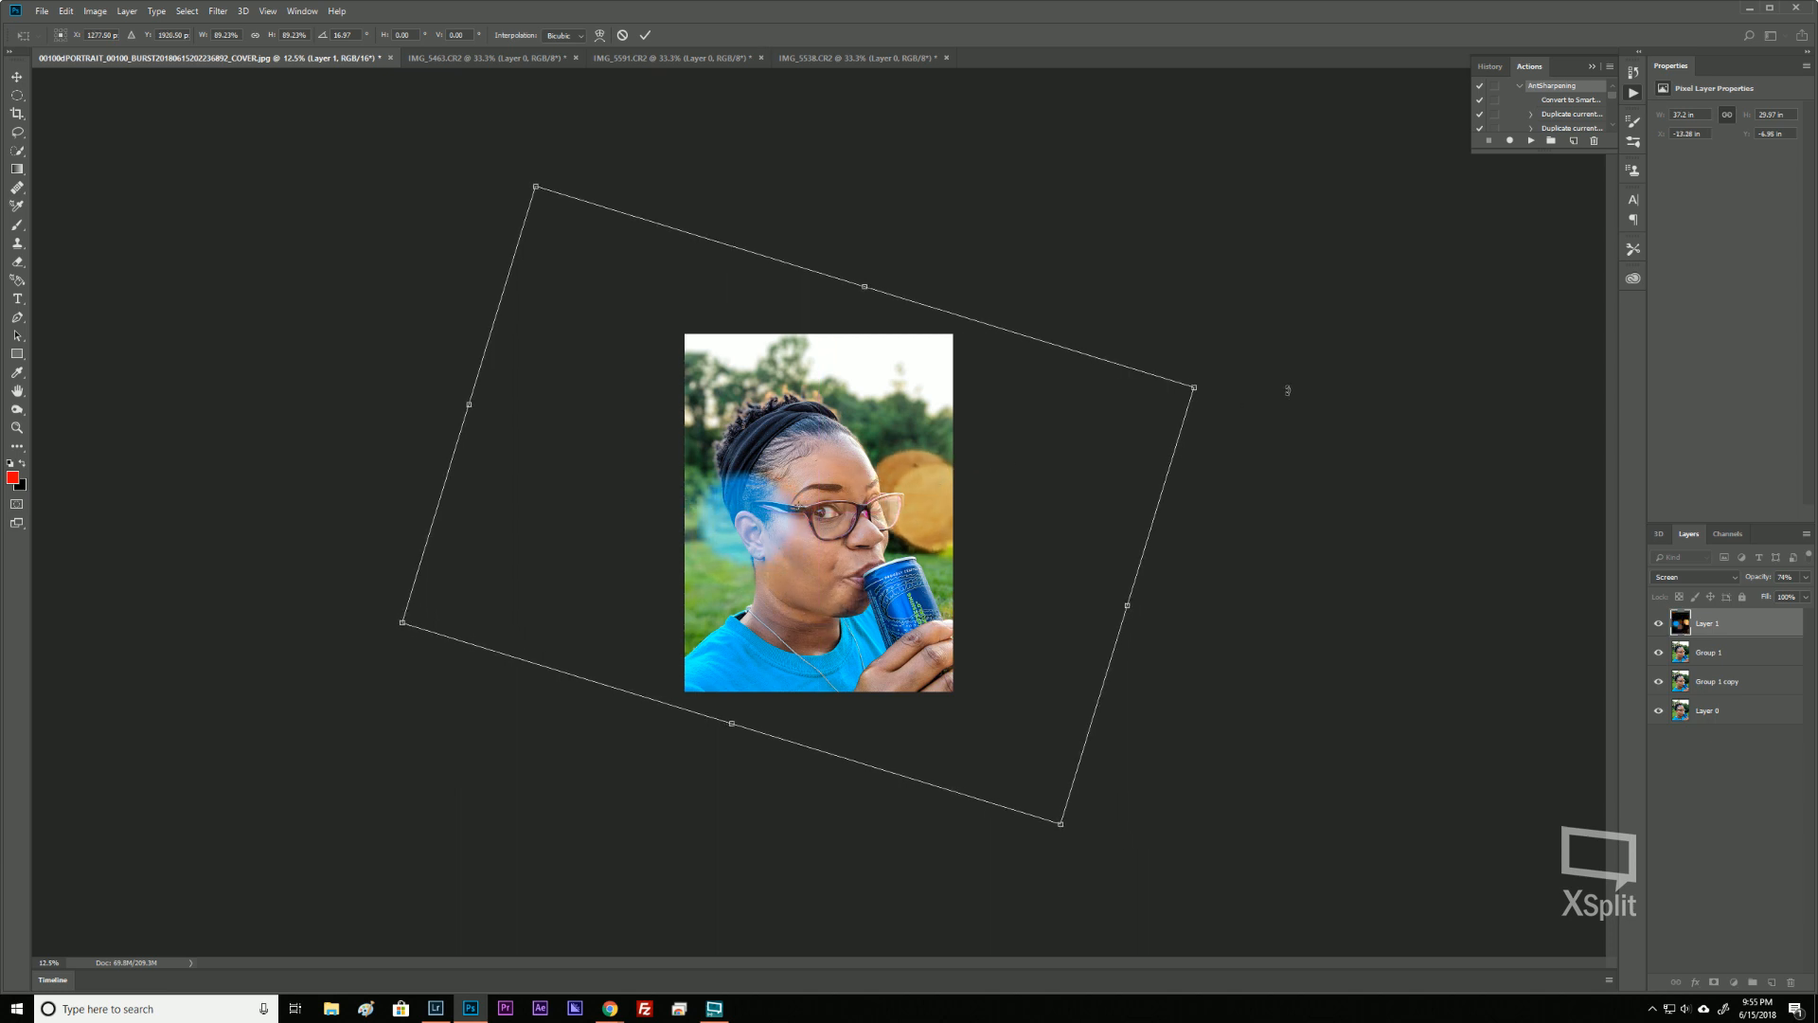
Rotate the bokeh layer counter-clockwise so it slopes upward to the right, and shift it slightly down over the portrait.
left_click_drag(1292, 396, 994, 172)
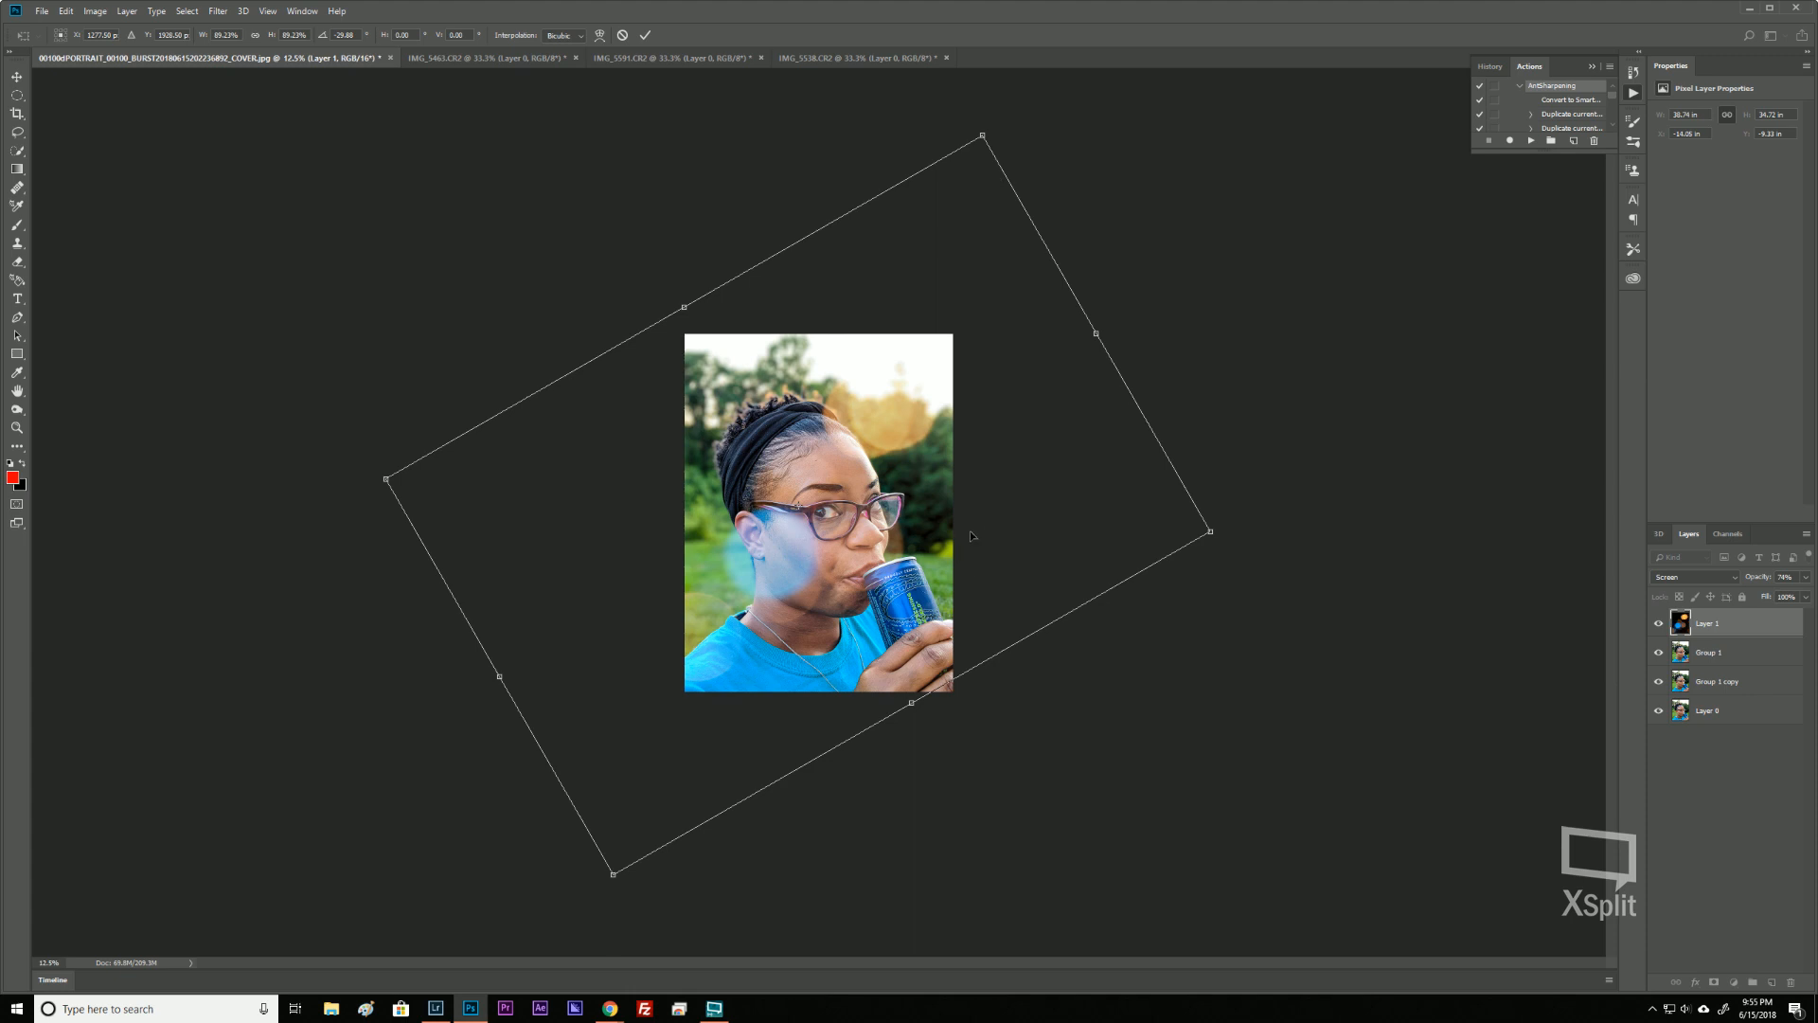
key("ctrl")
key("ctrl")
key("ctrl")
key("ctrl")
left_click_drag(1015, 380, 1041, 426)
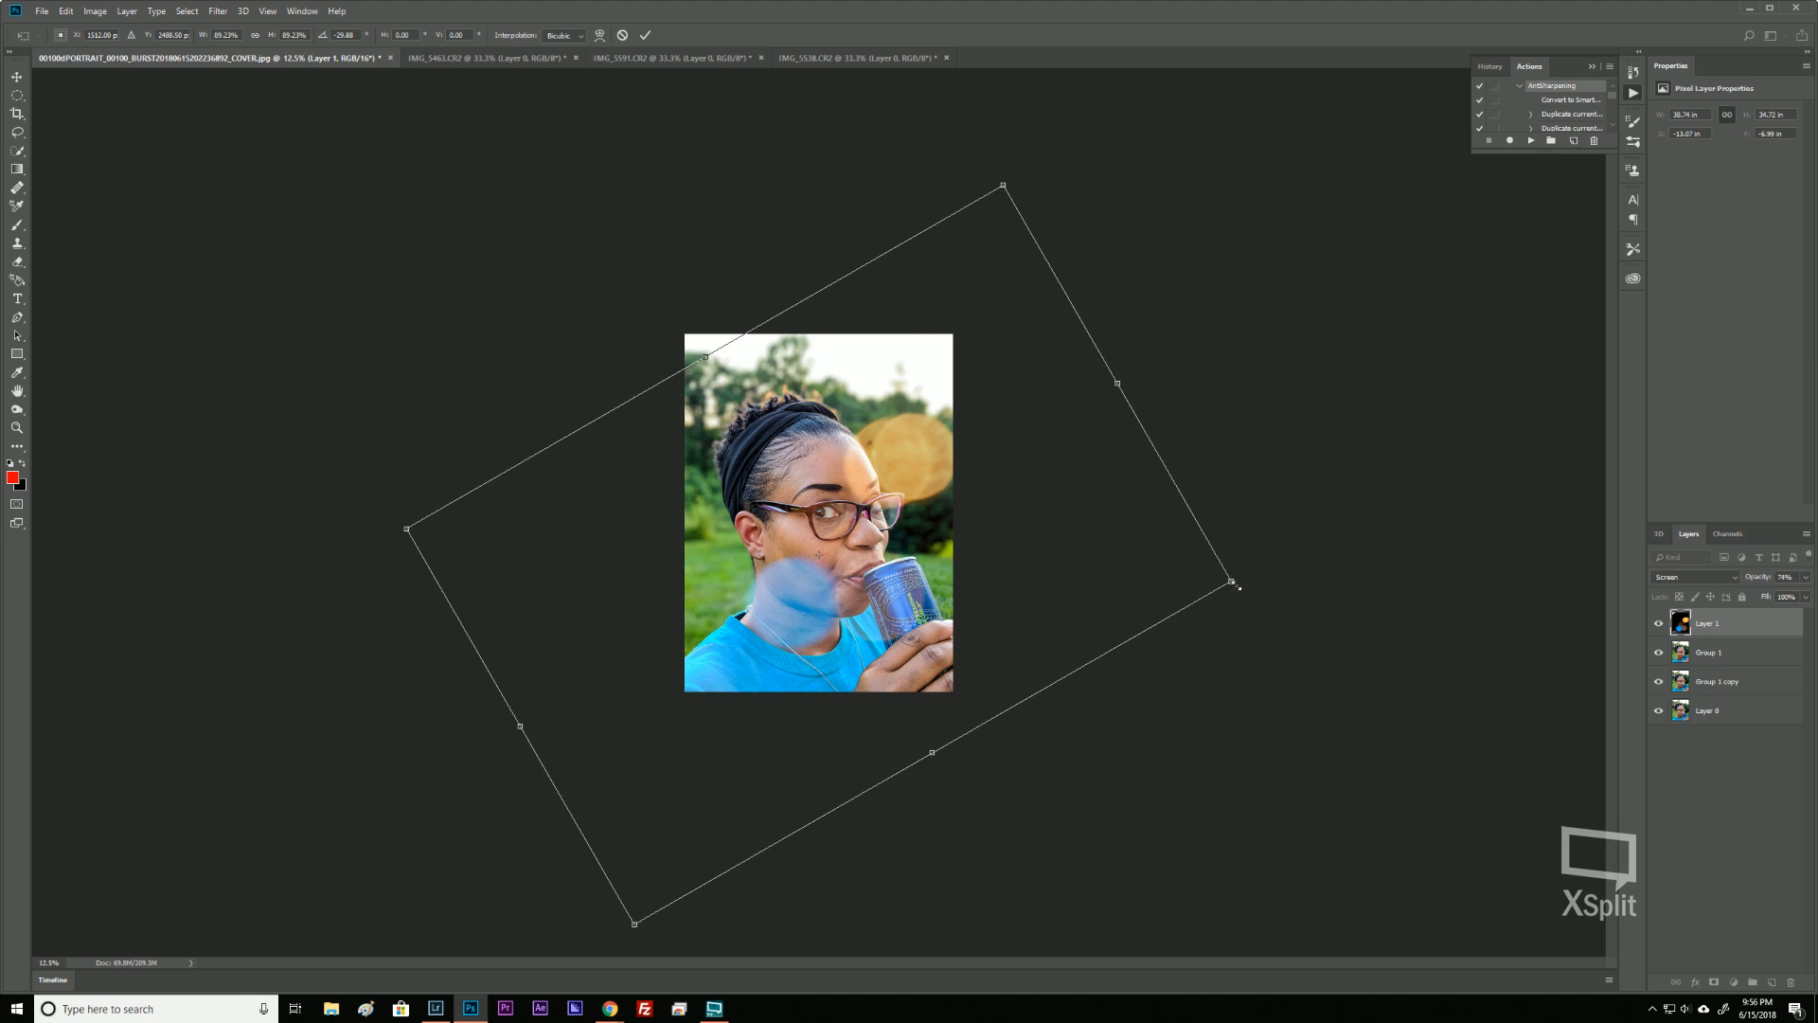
Enlarge the bokeh layer to about 100%, place the blue light over the cheek and the orange lights in the sky, and apply the transform.
left_click_drag(1233, 584, 1339, 608)
left_click_drag(1118, 530, 1060, 467)
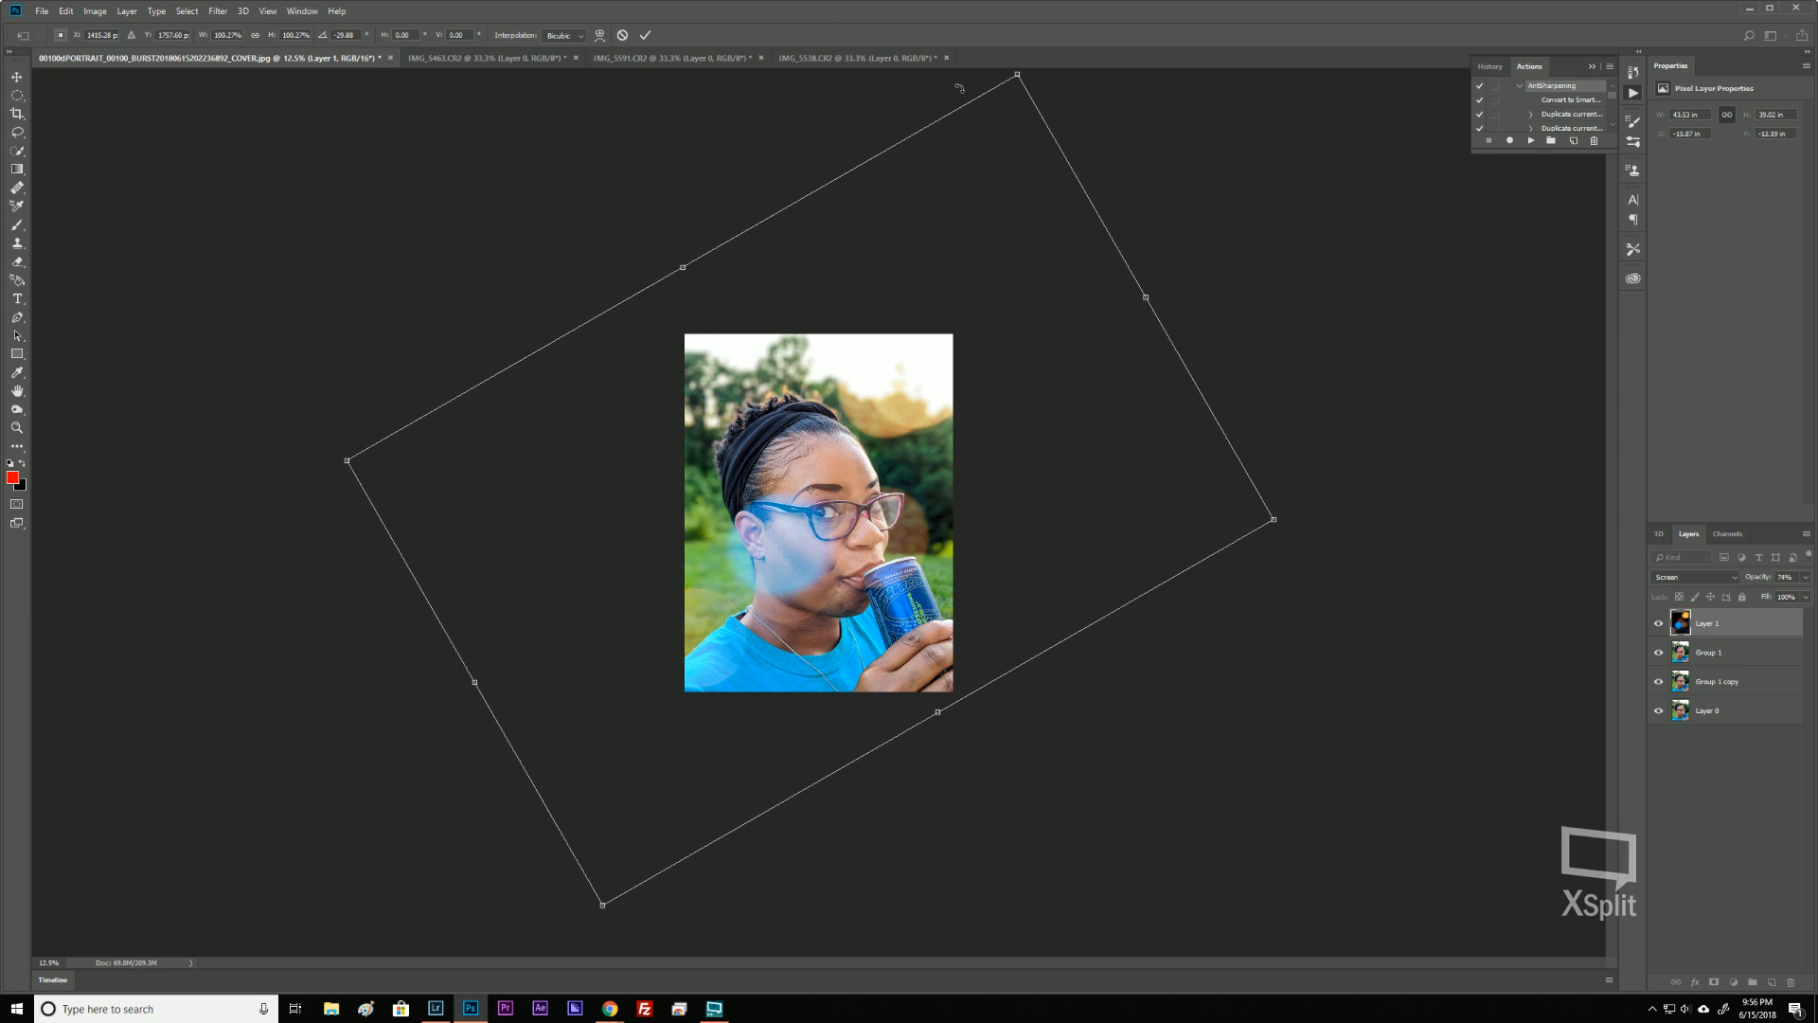
left_click(645, 35)
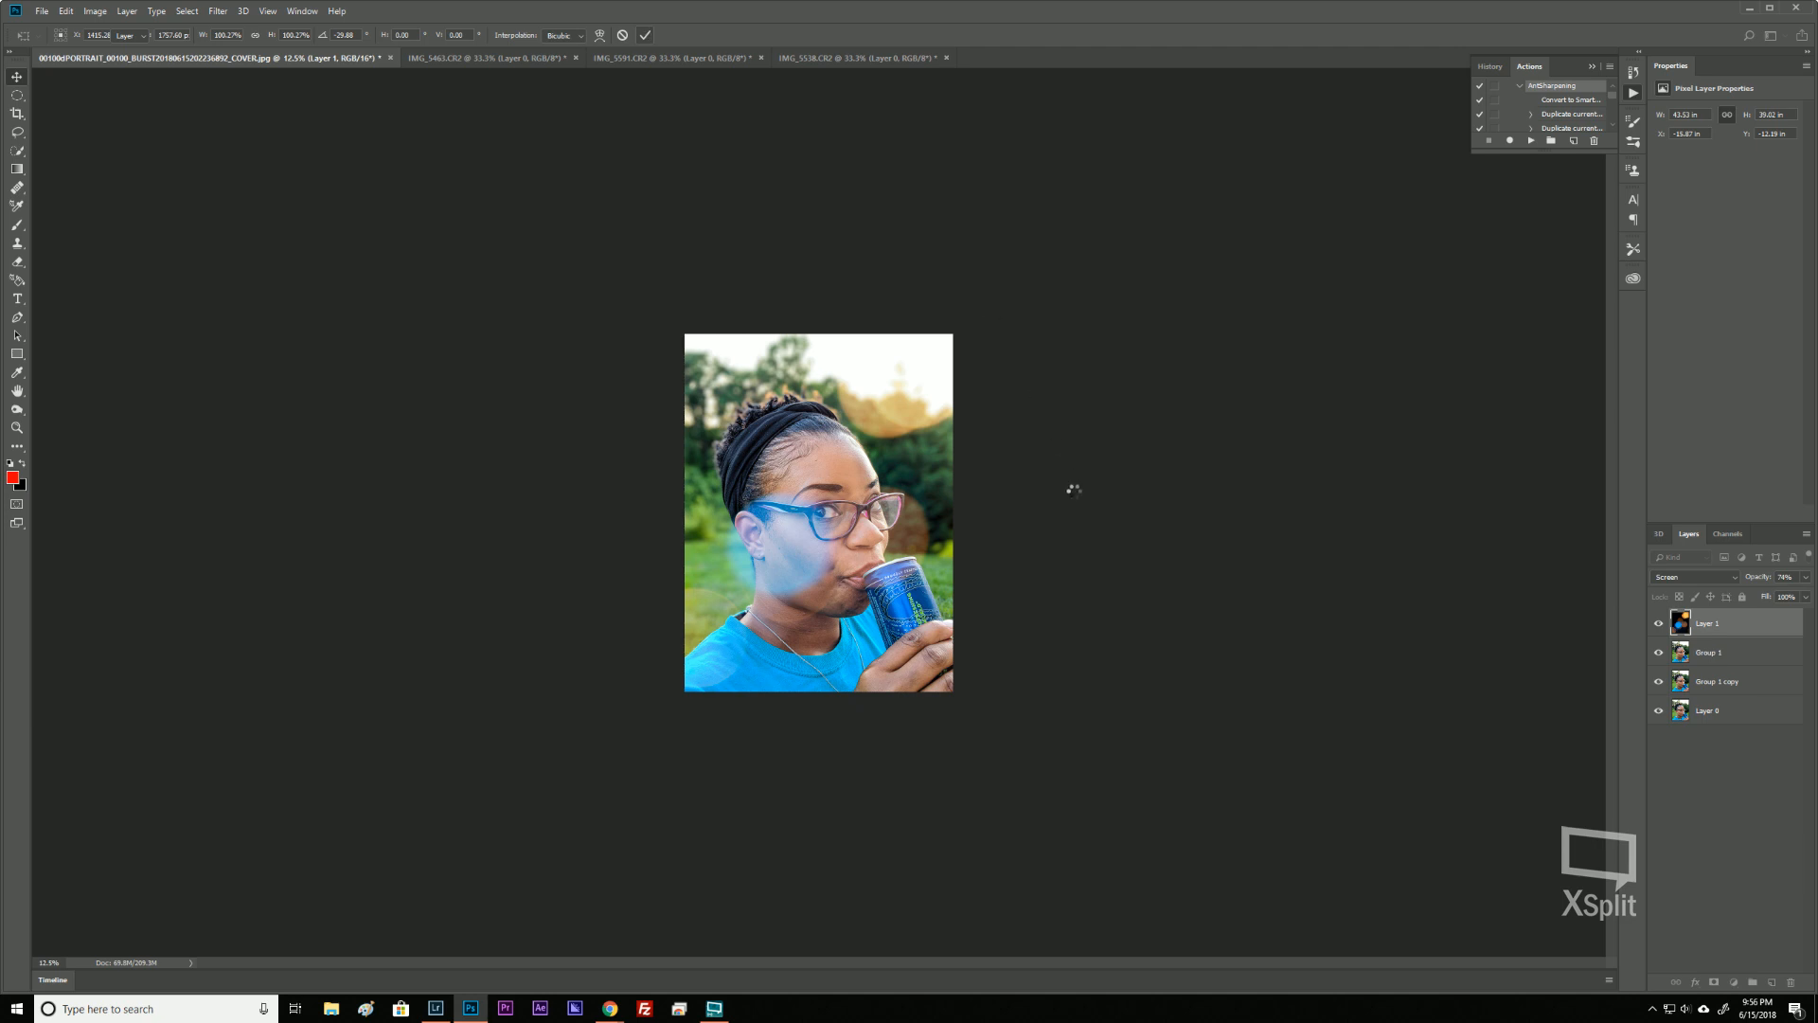
key("ctrl+plus")
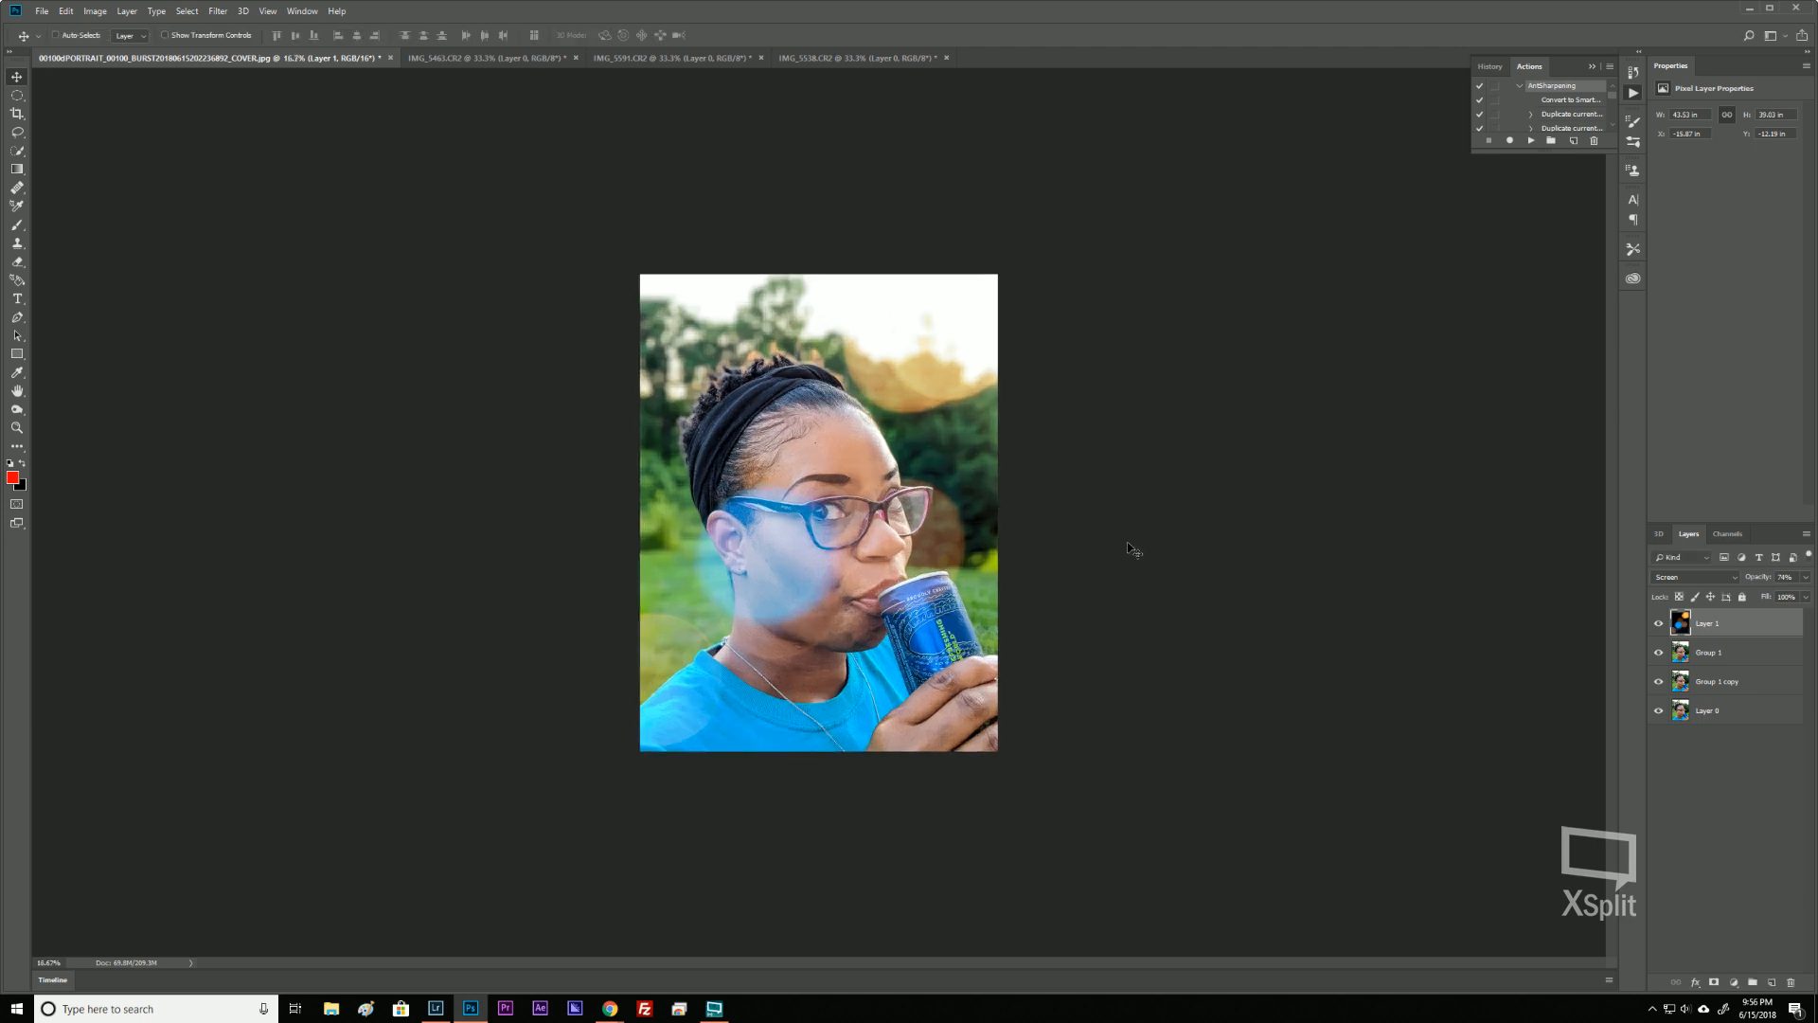
key("ctrl+plus")
key("ctrl+plus")
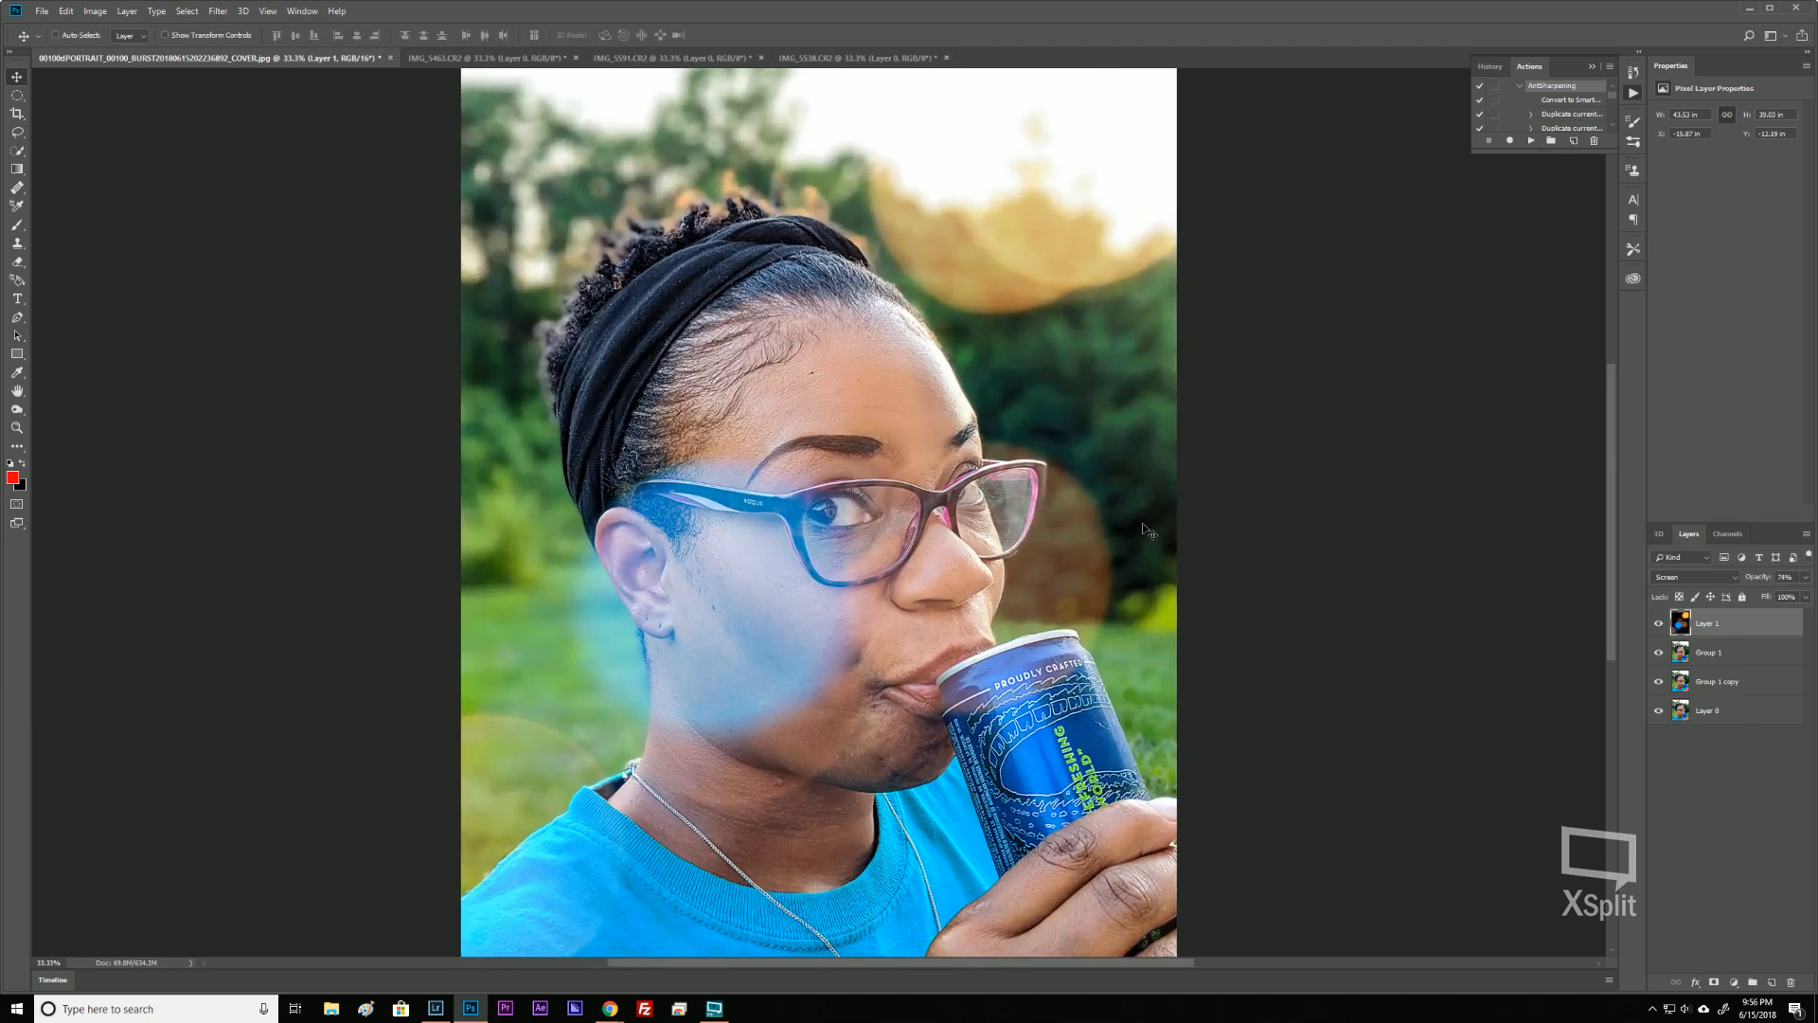
key("ctrl+minus")
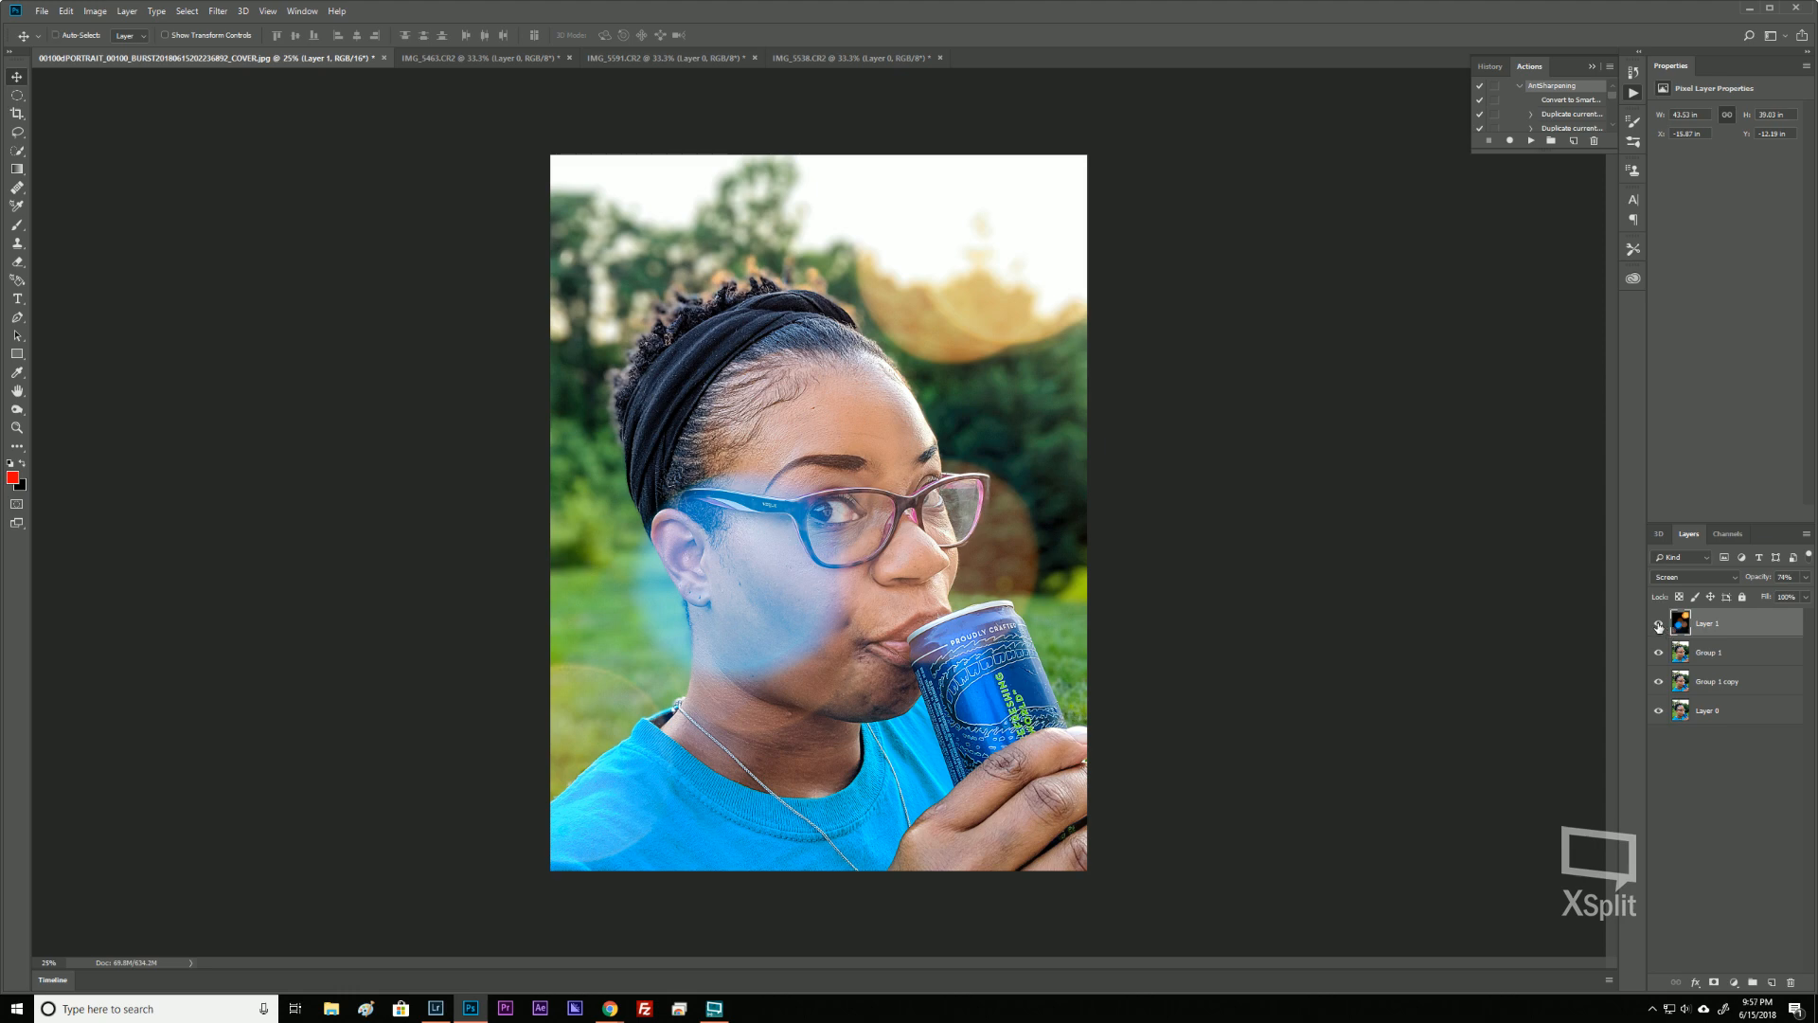
Hide the bokeh layer and duplicate the Group 1 layer.
left_click(1658, 624)
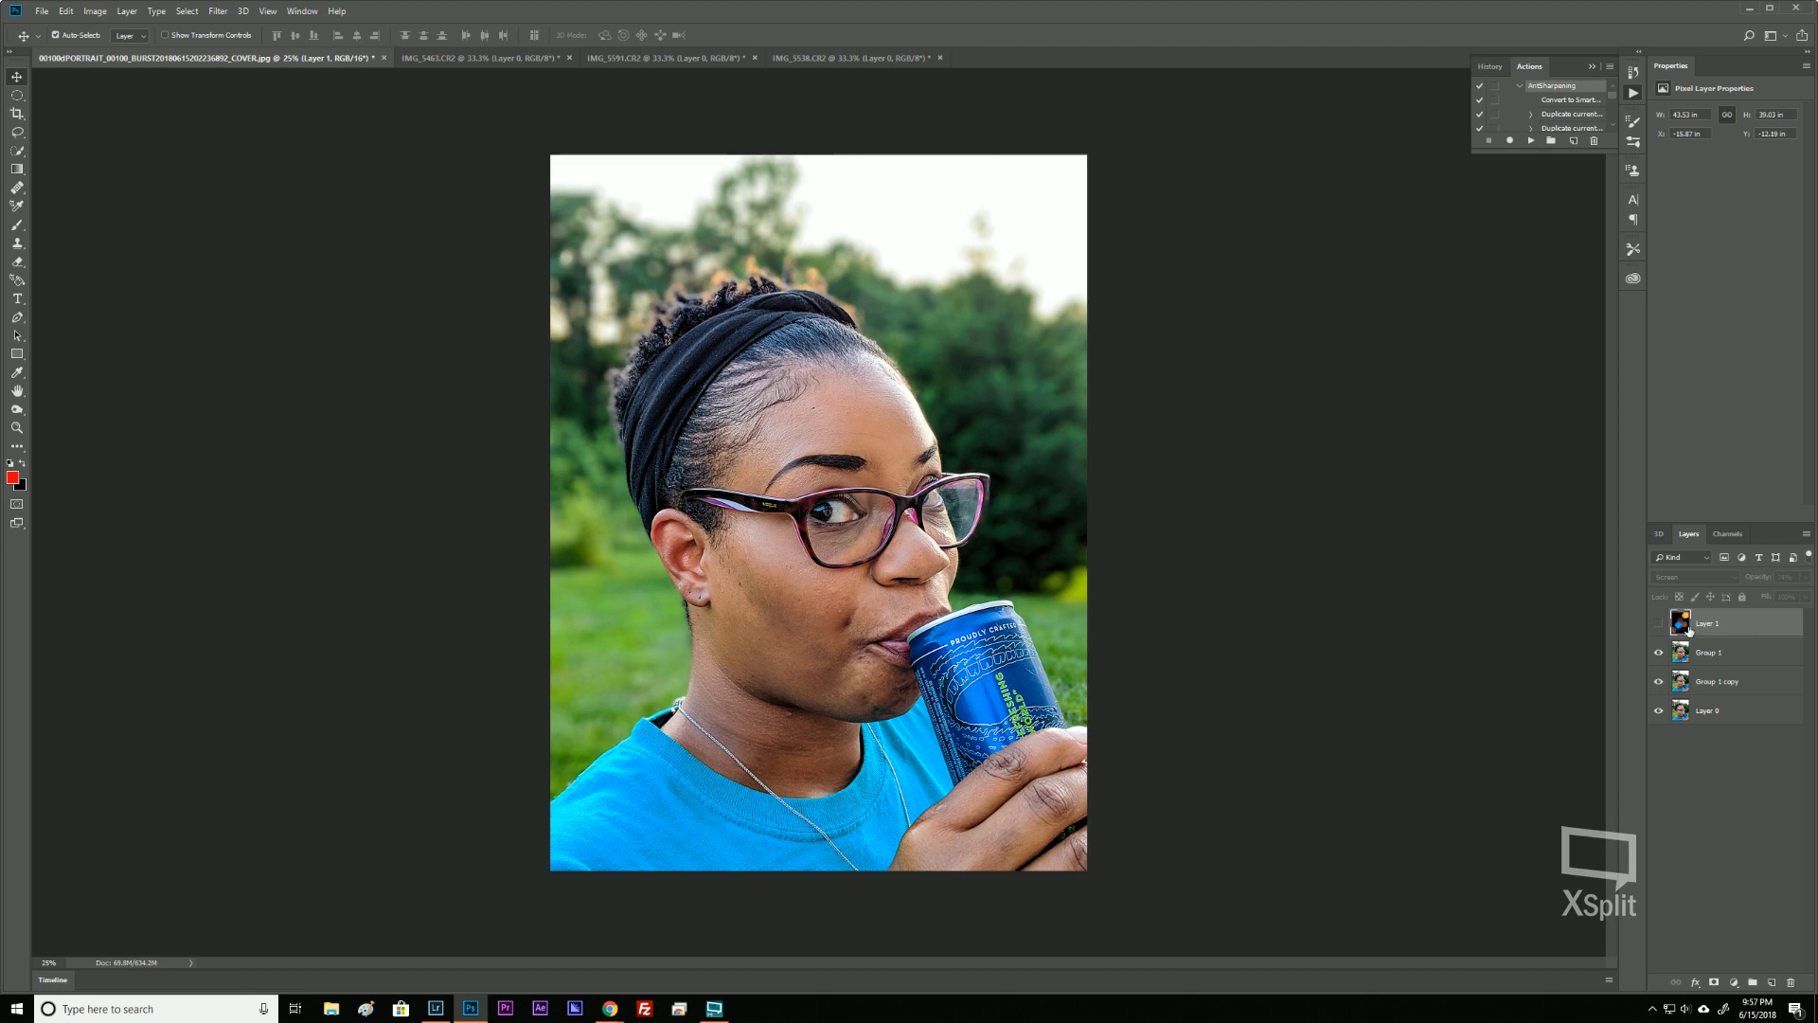
left_click(1689, 627)
left_click(1722, 684)
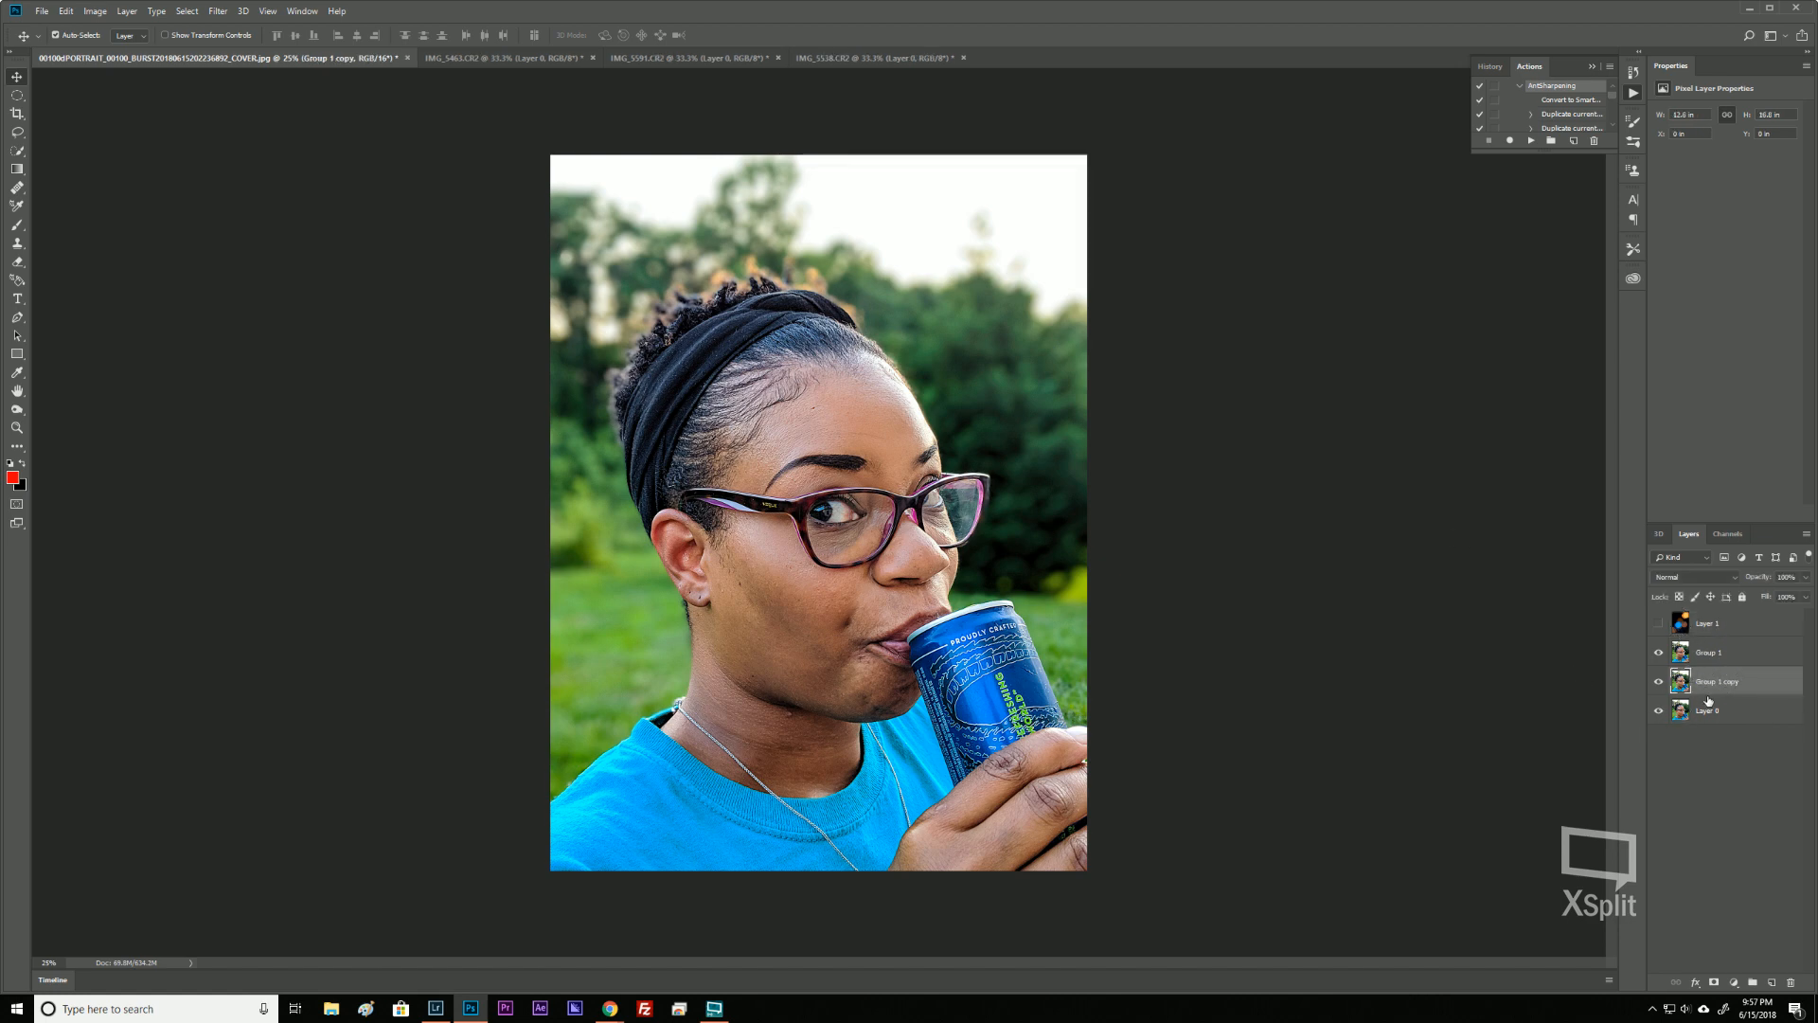
left_click(1712, 665)
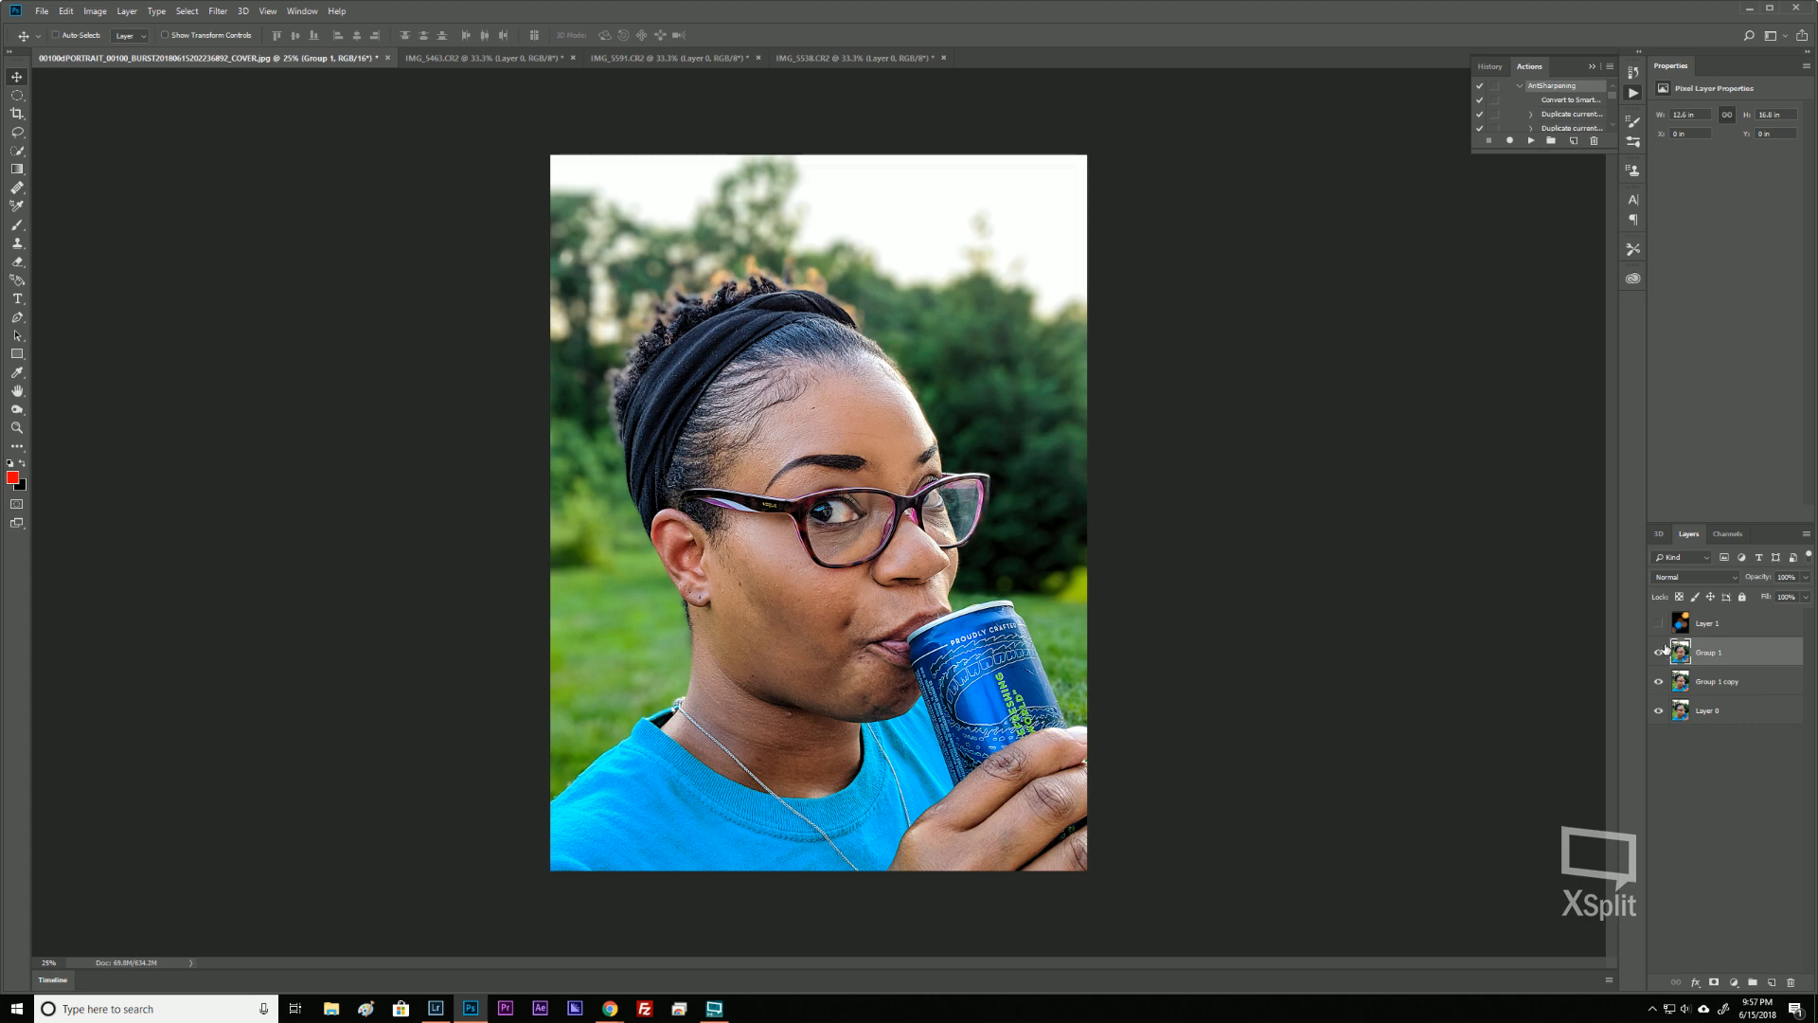
key("ctrl+j")
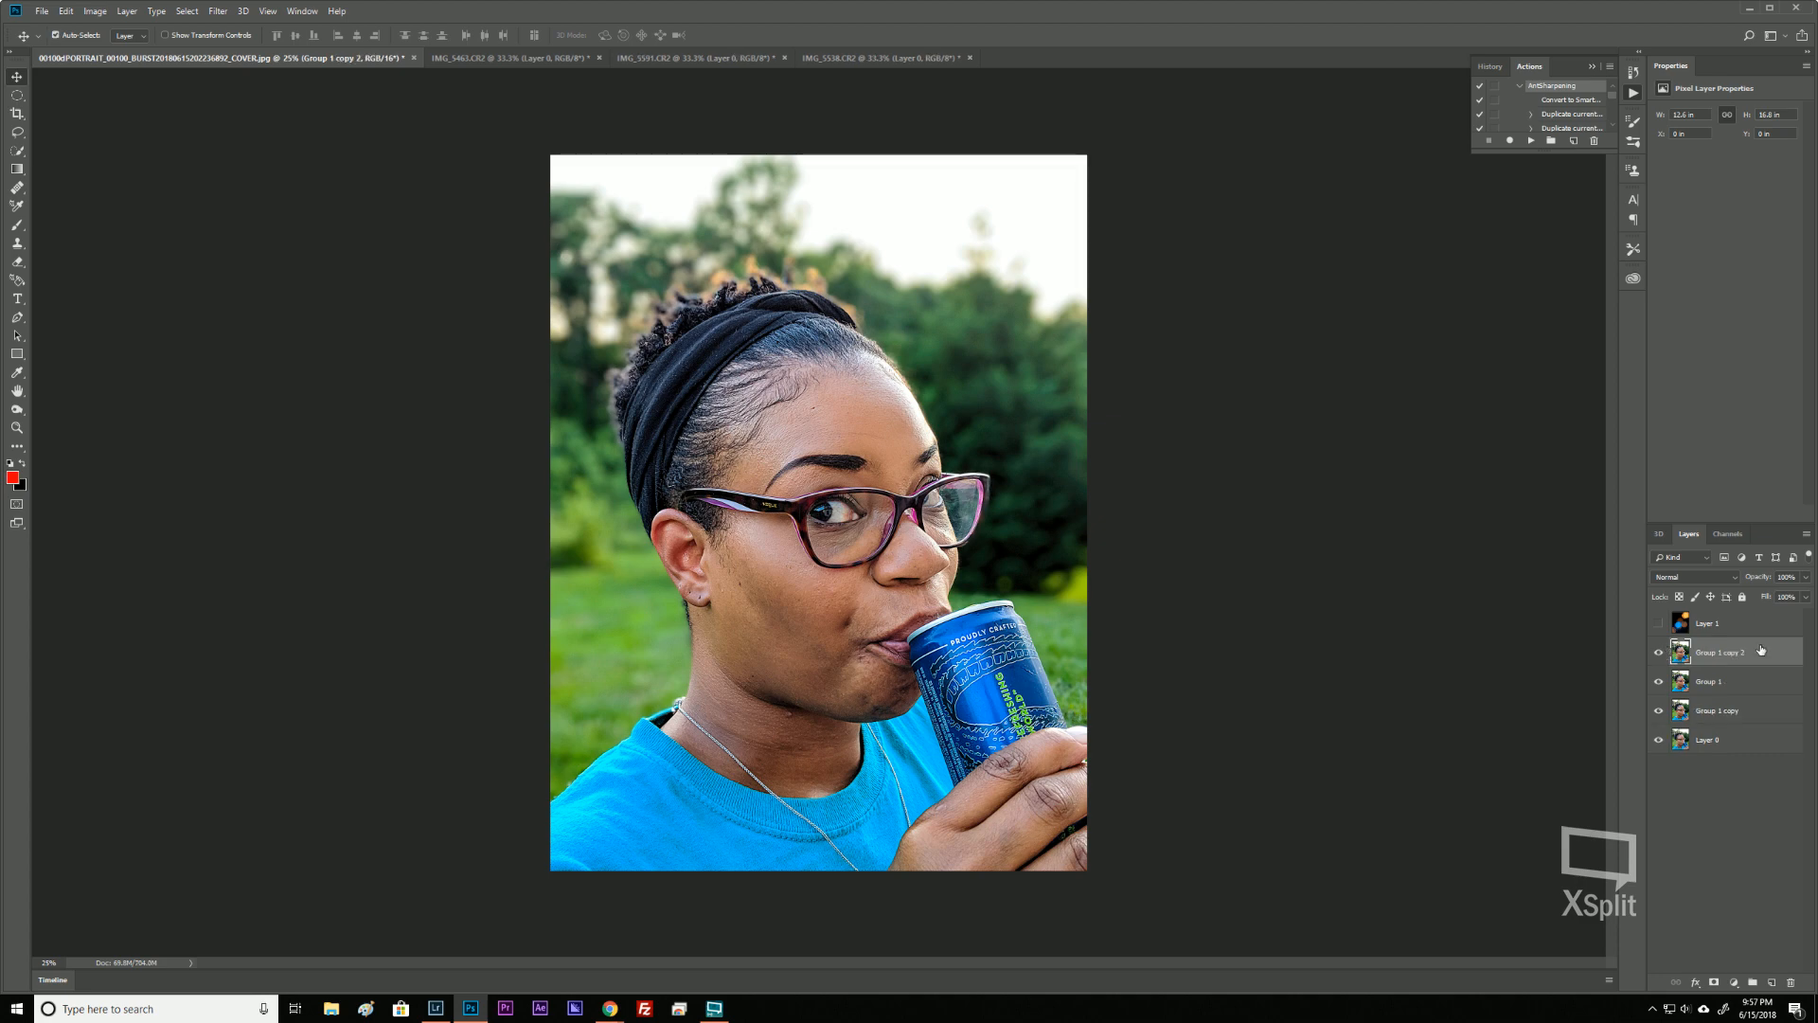
Rename the Group 1 layer as blur and its duplicate above it as sharp.
double_click(1714, 682)
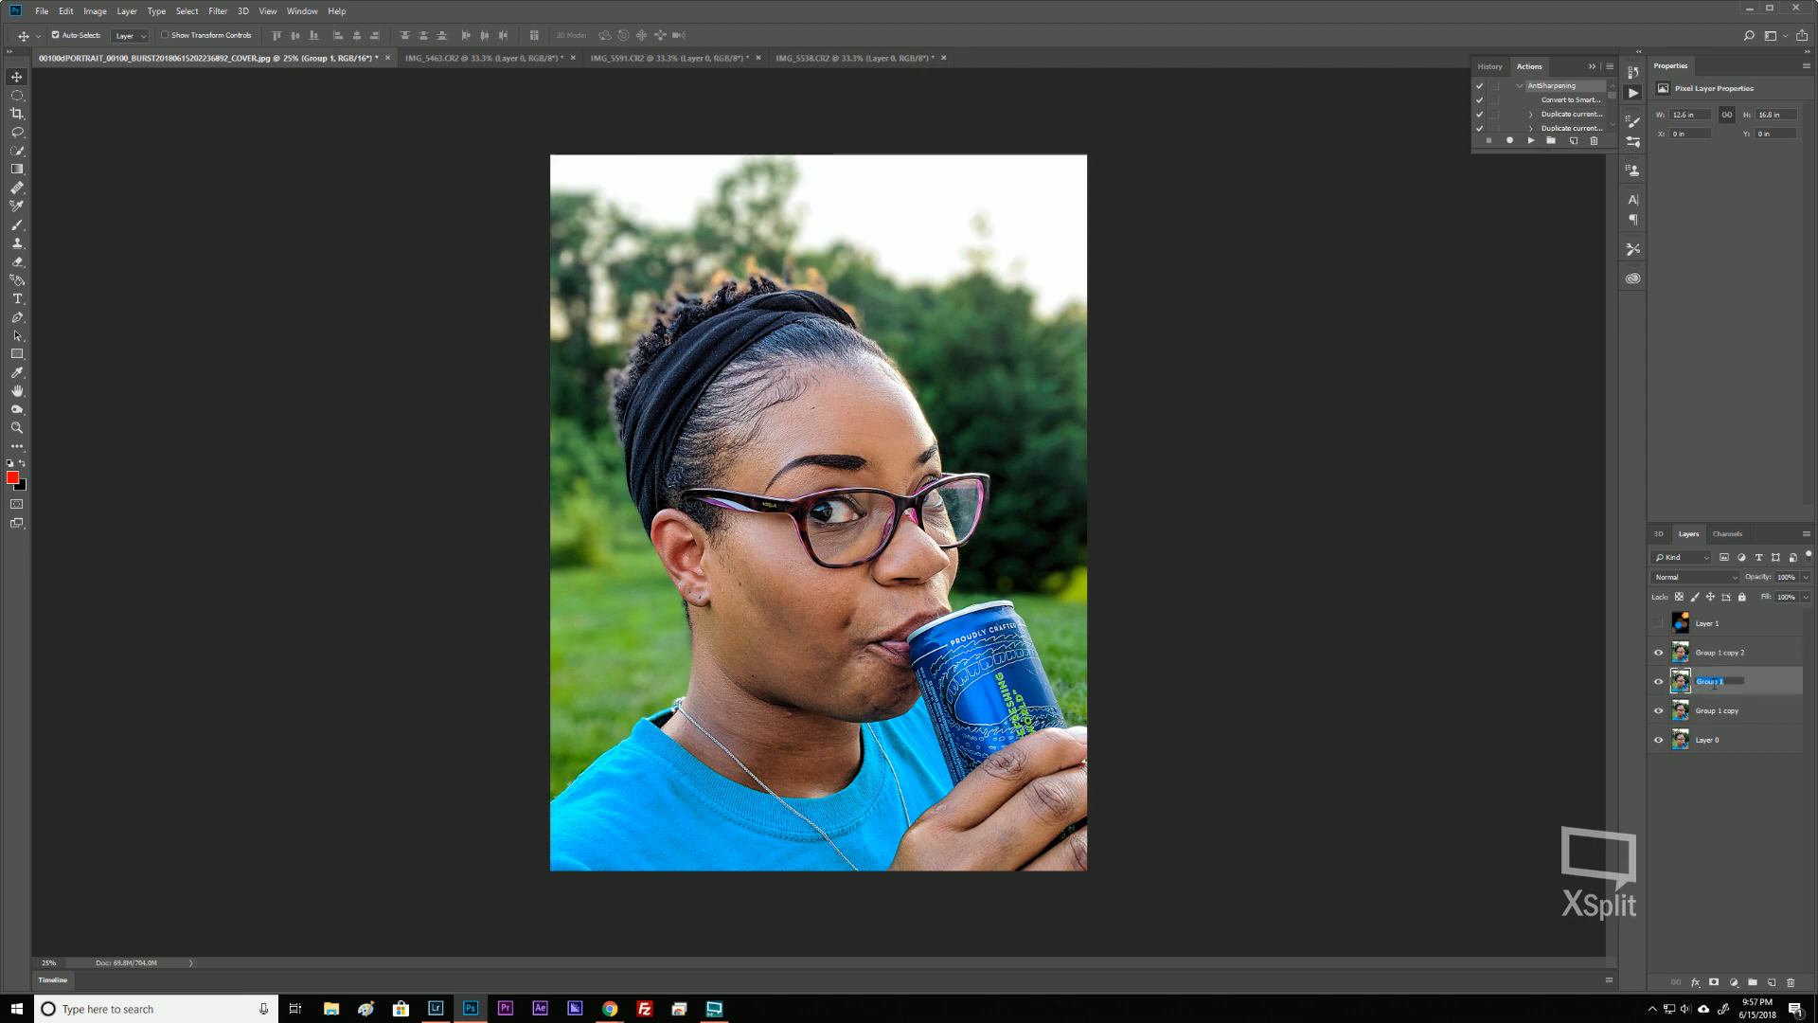
type("H")
type("lur")
key("Return")
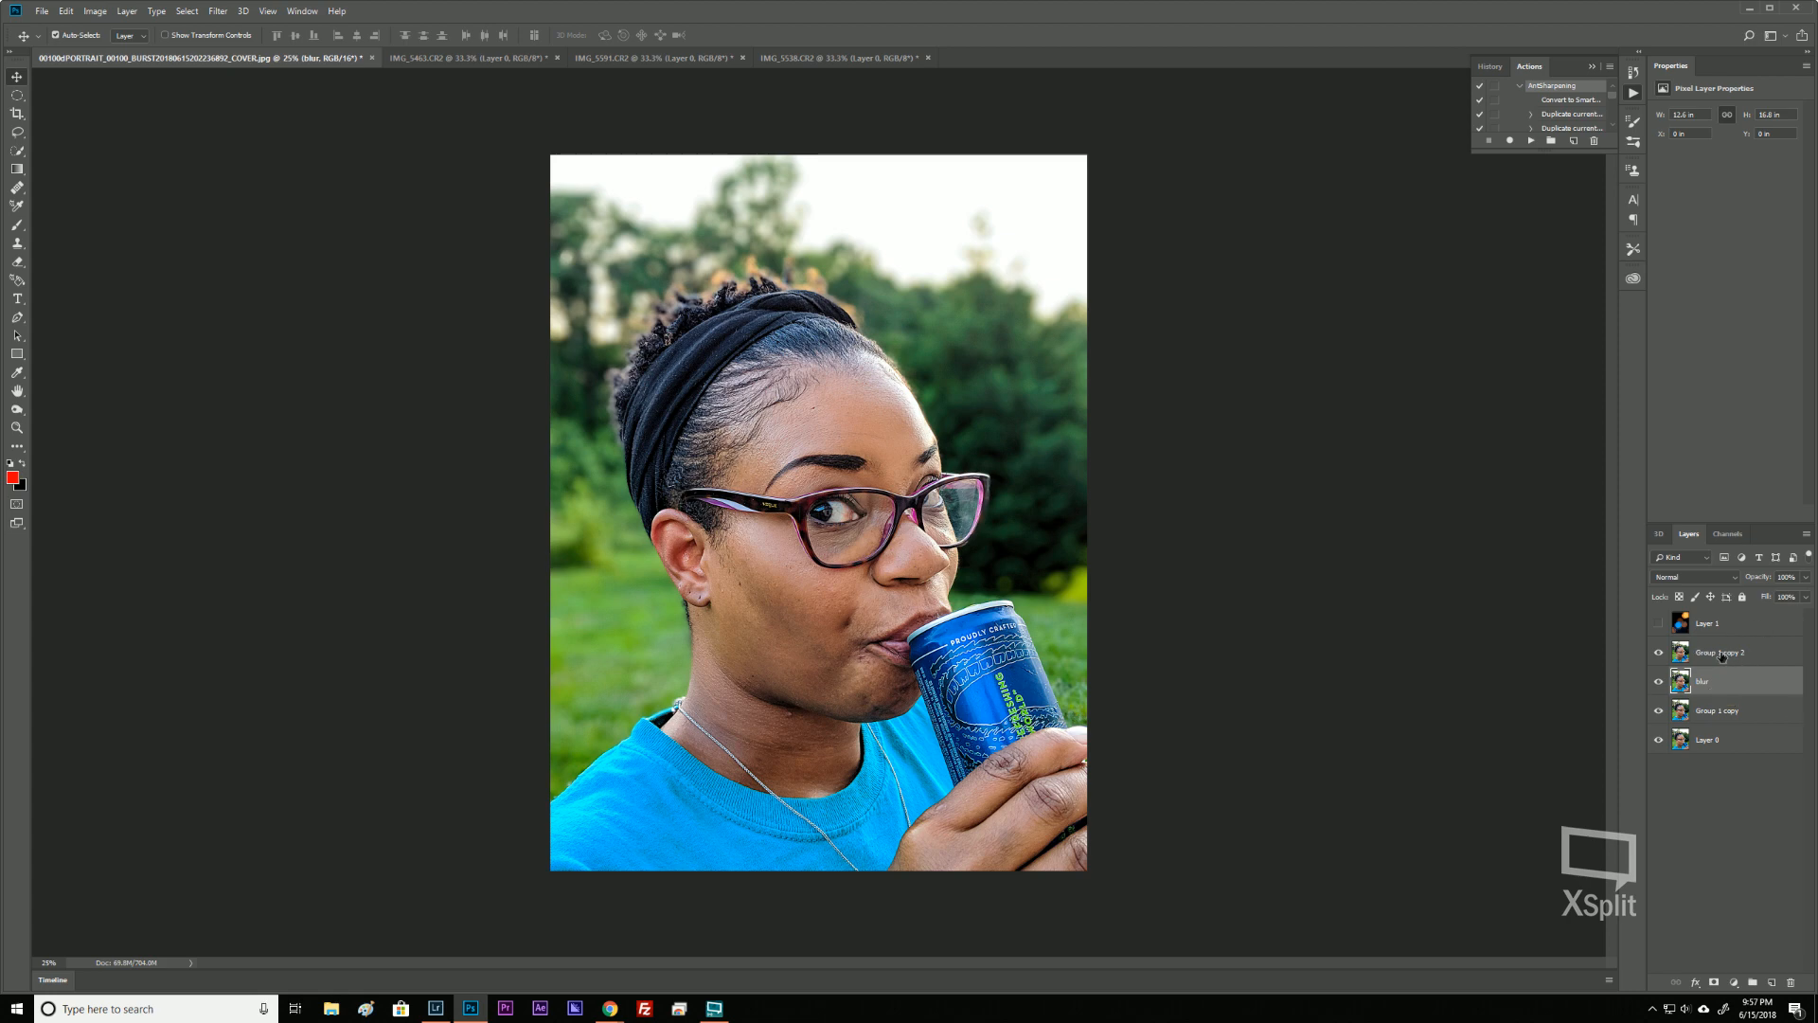
left_click(1721, 655)
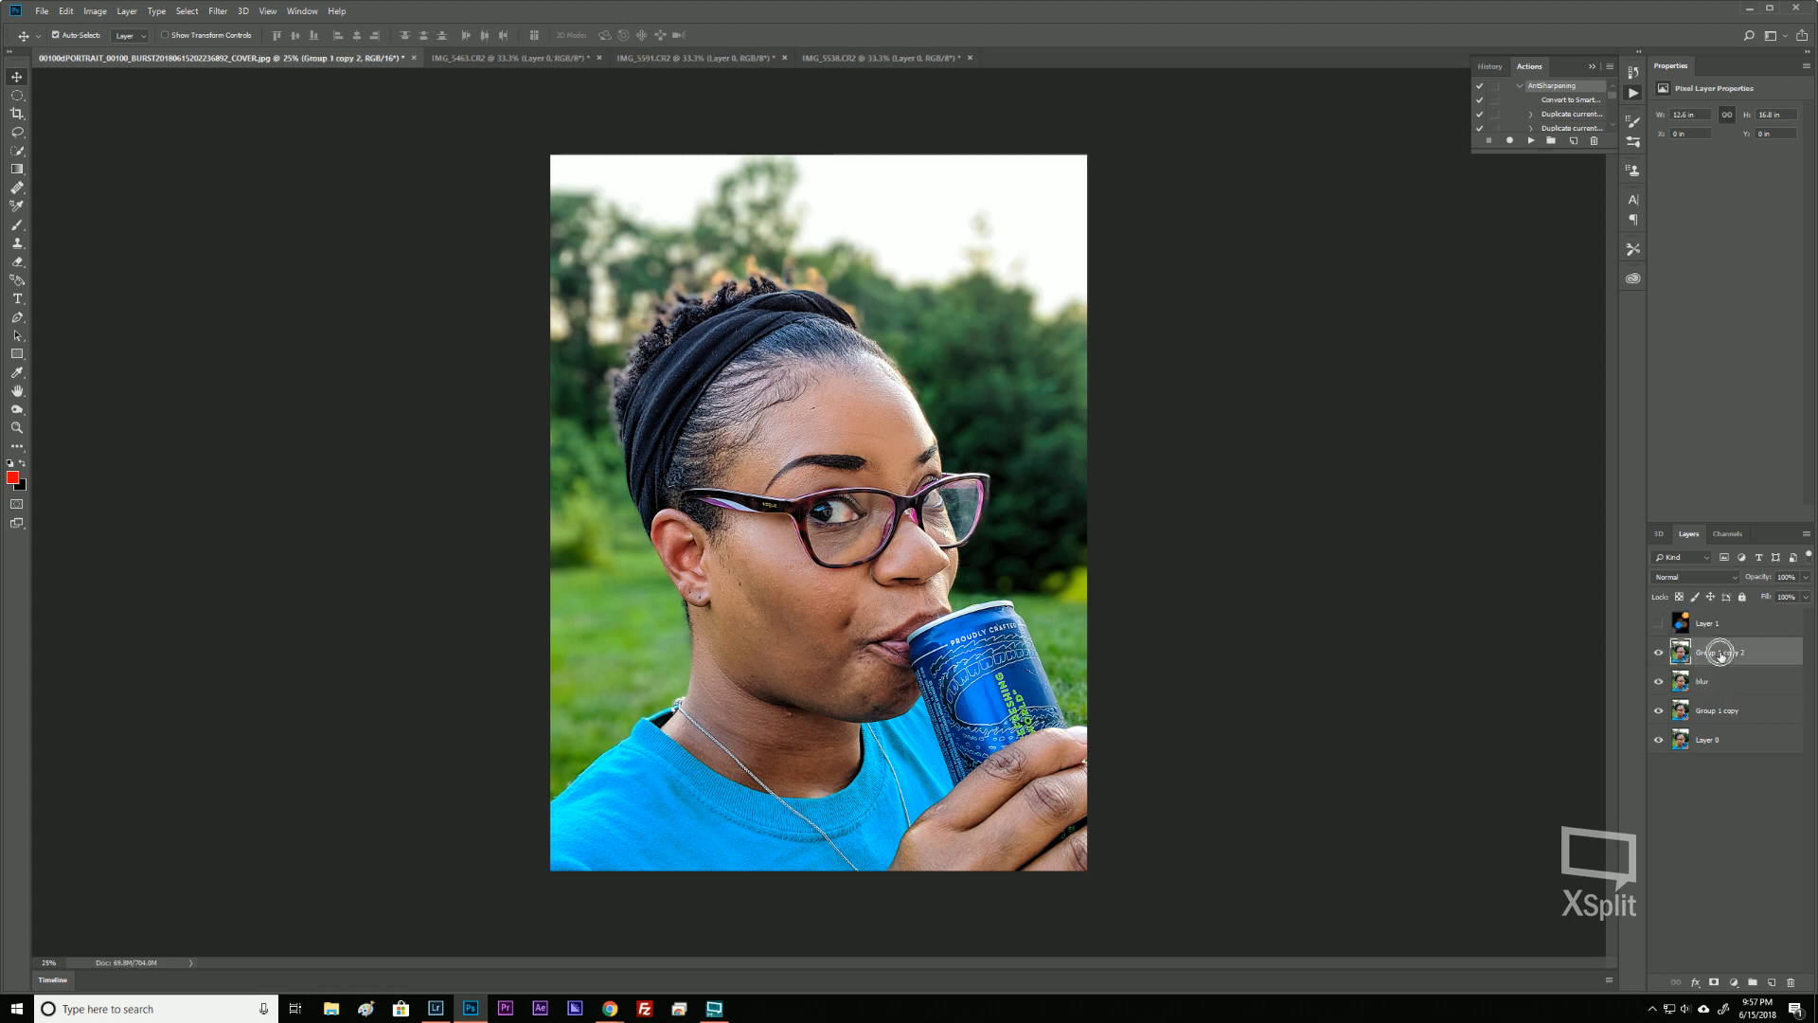
double_click(1722, 654)
type("sharp")
key("Return")
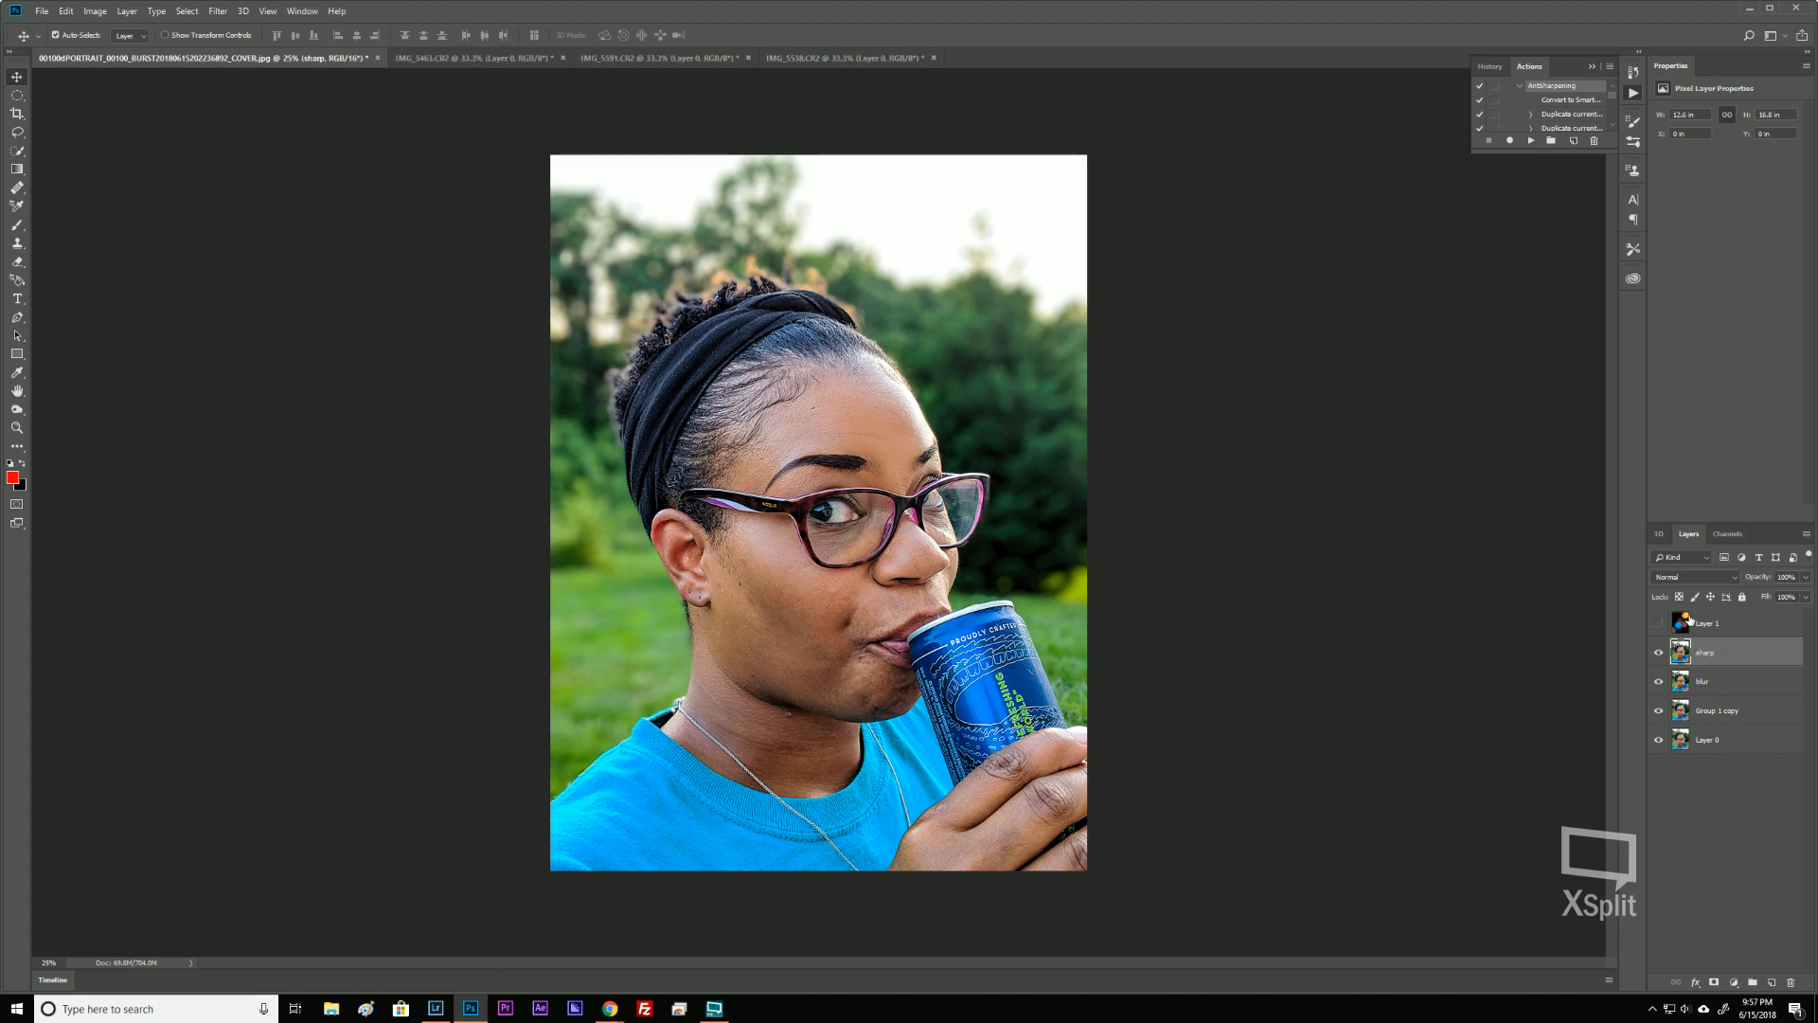
Convert the blur layer to a smart object and hide the sharp layer above it.
left_click(1721, 682)
right_click(1720, 682)
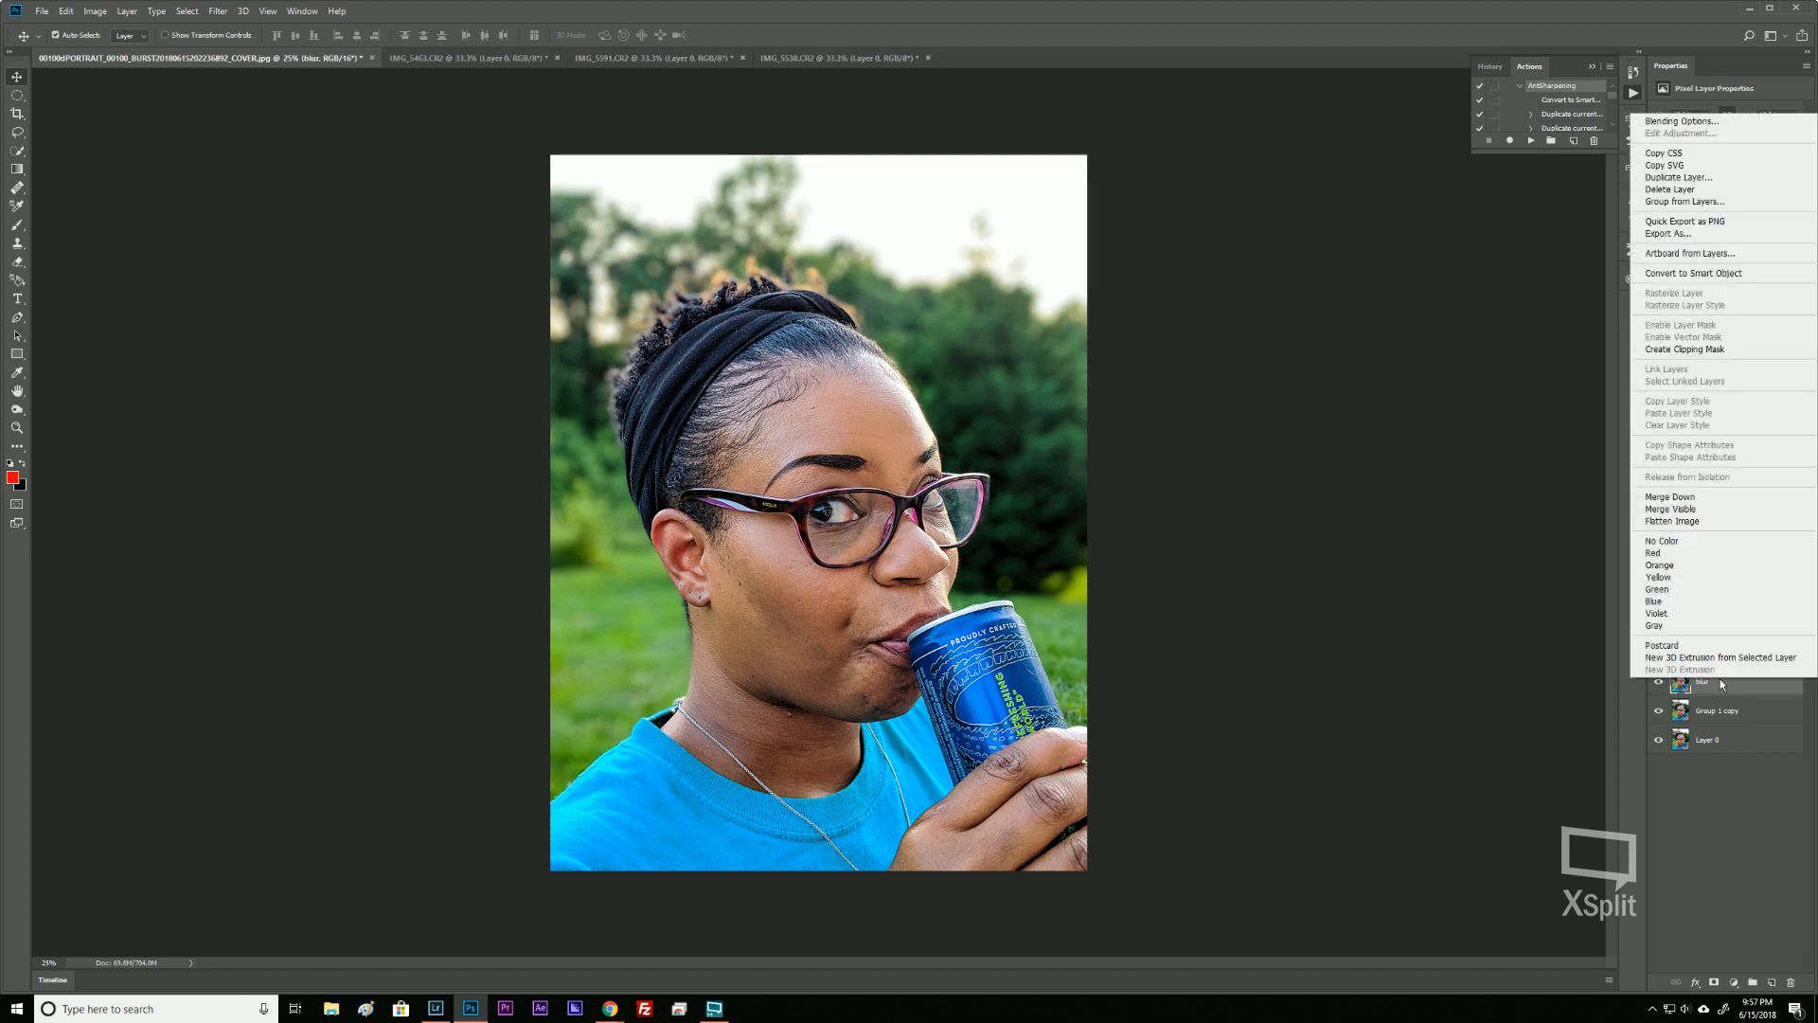
left_click(1697, 275)
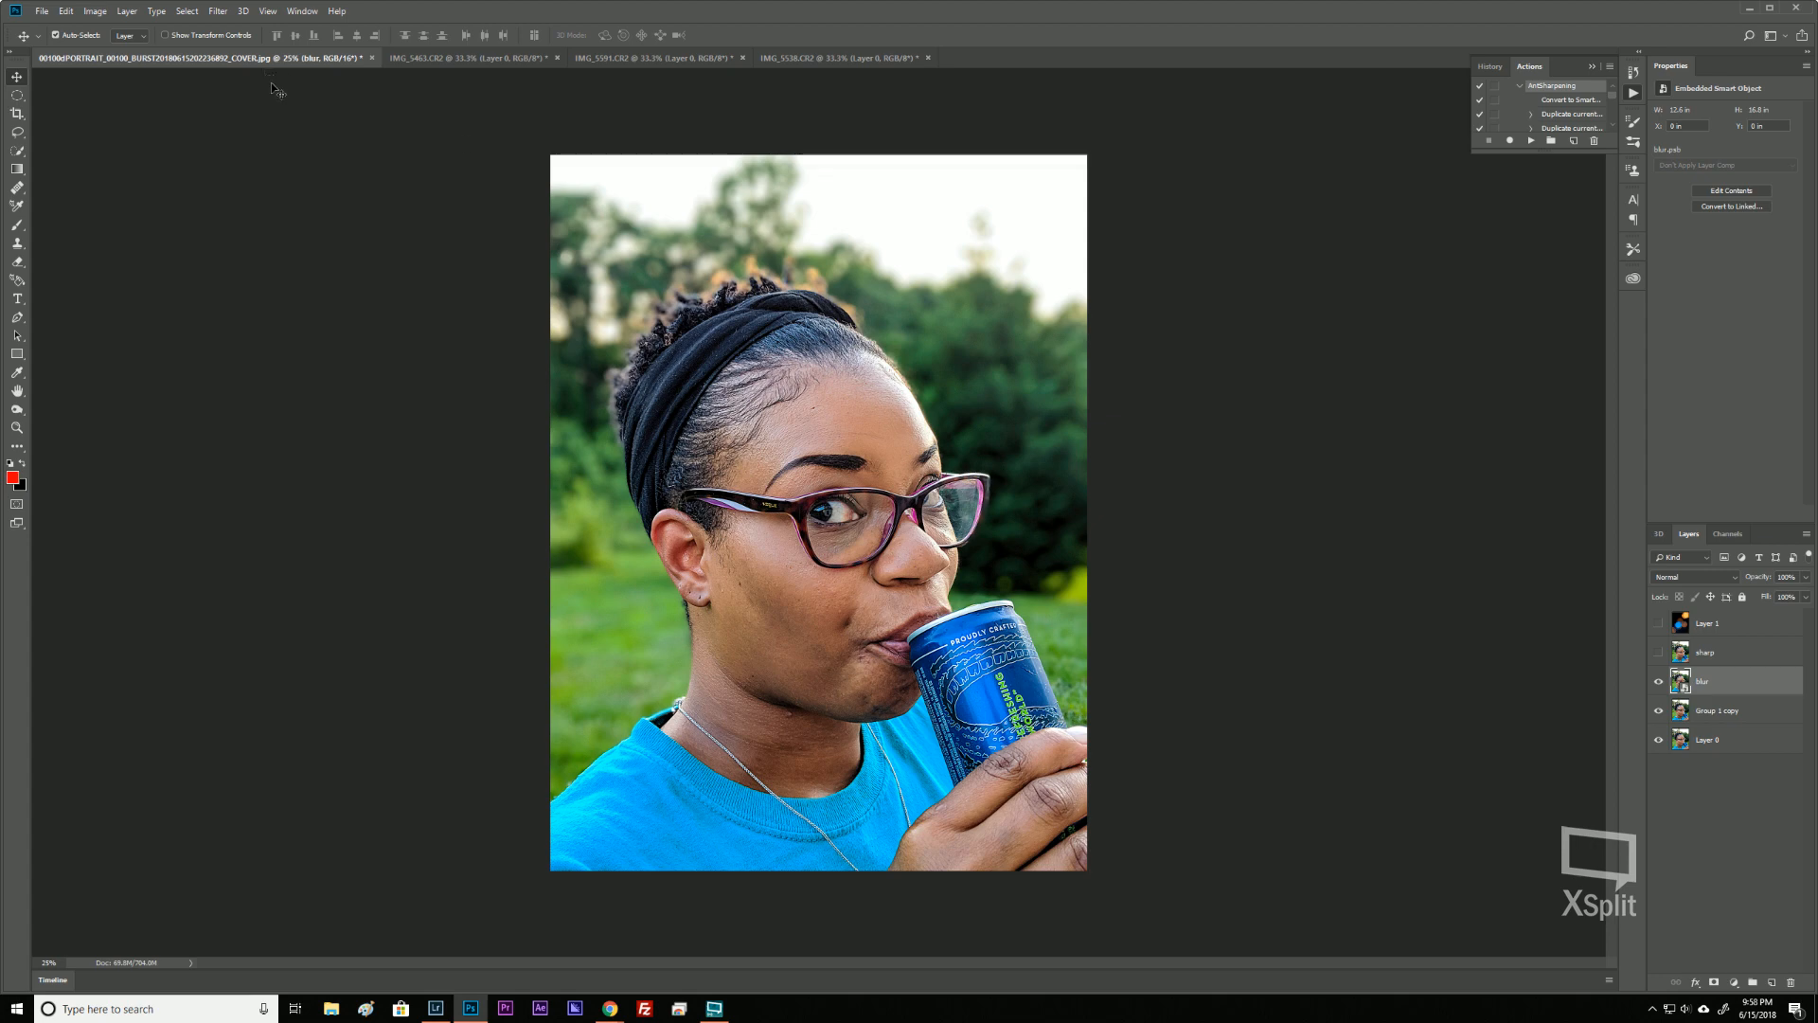
Apply a strong Gaussian Blur to the blur layer, raising the radius until the whole portrait loses its fine detail.
left_click(217, 14)
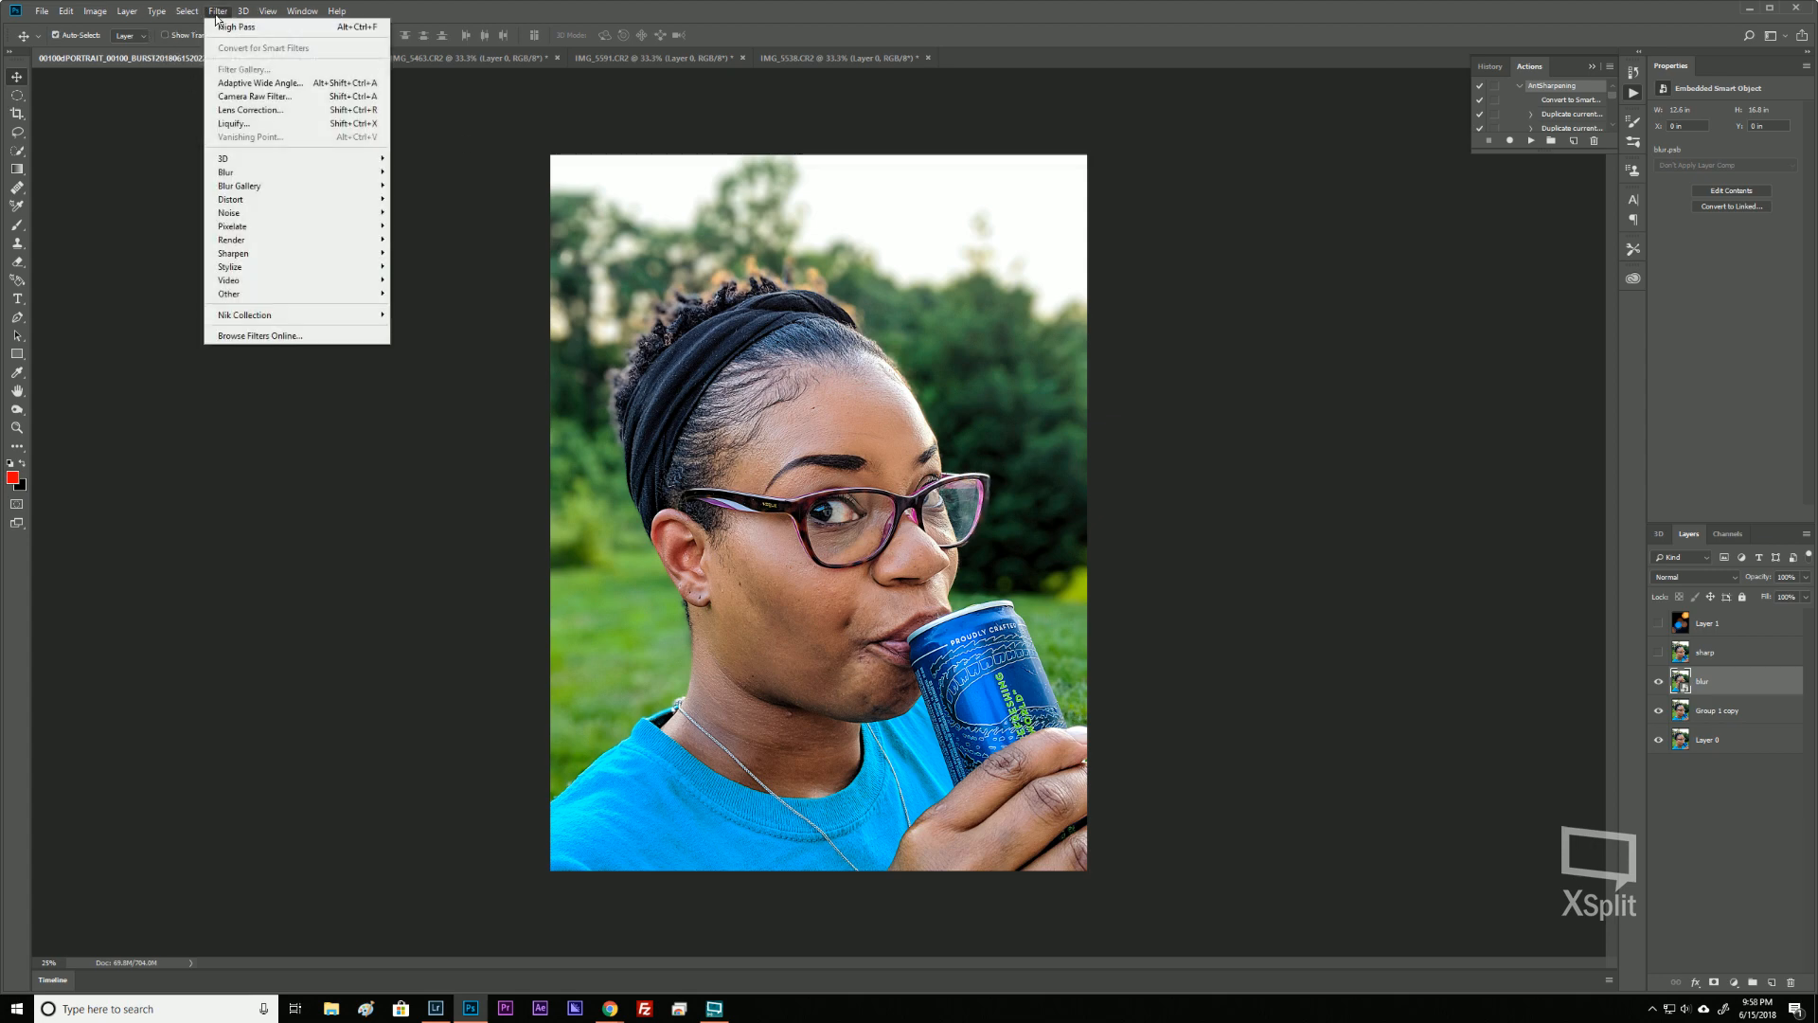
mouse_move(327, 179)
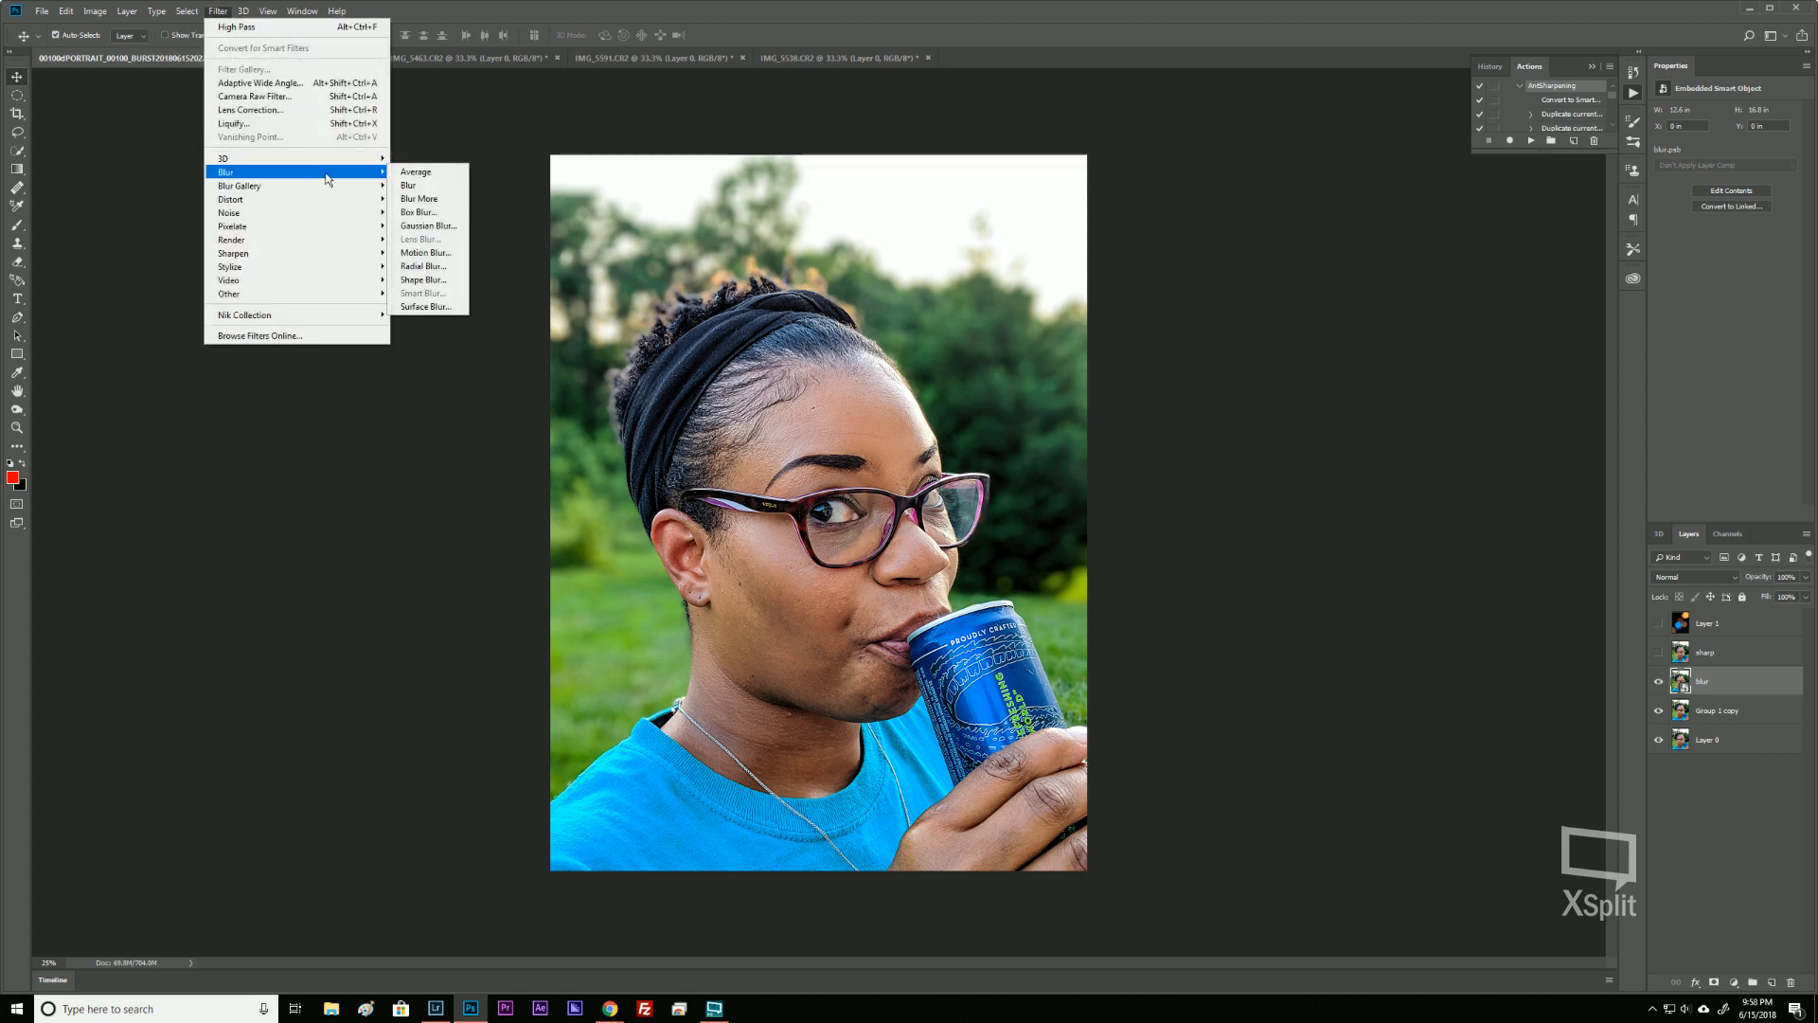
left_click(427, 230)
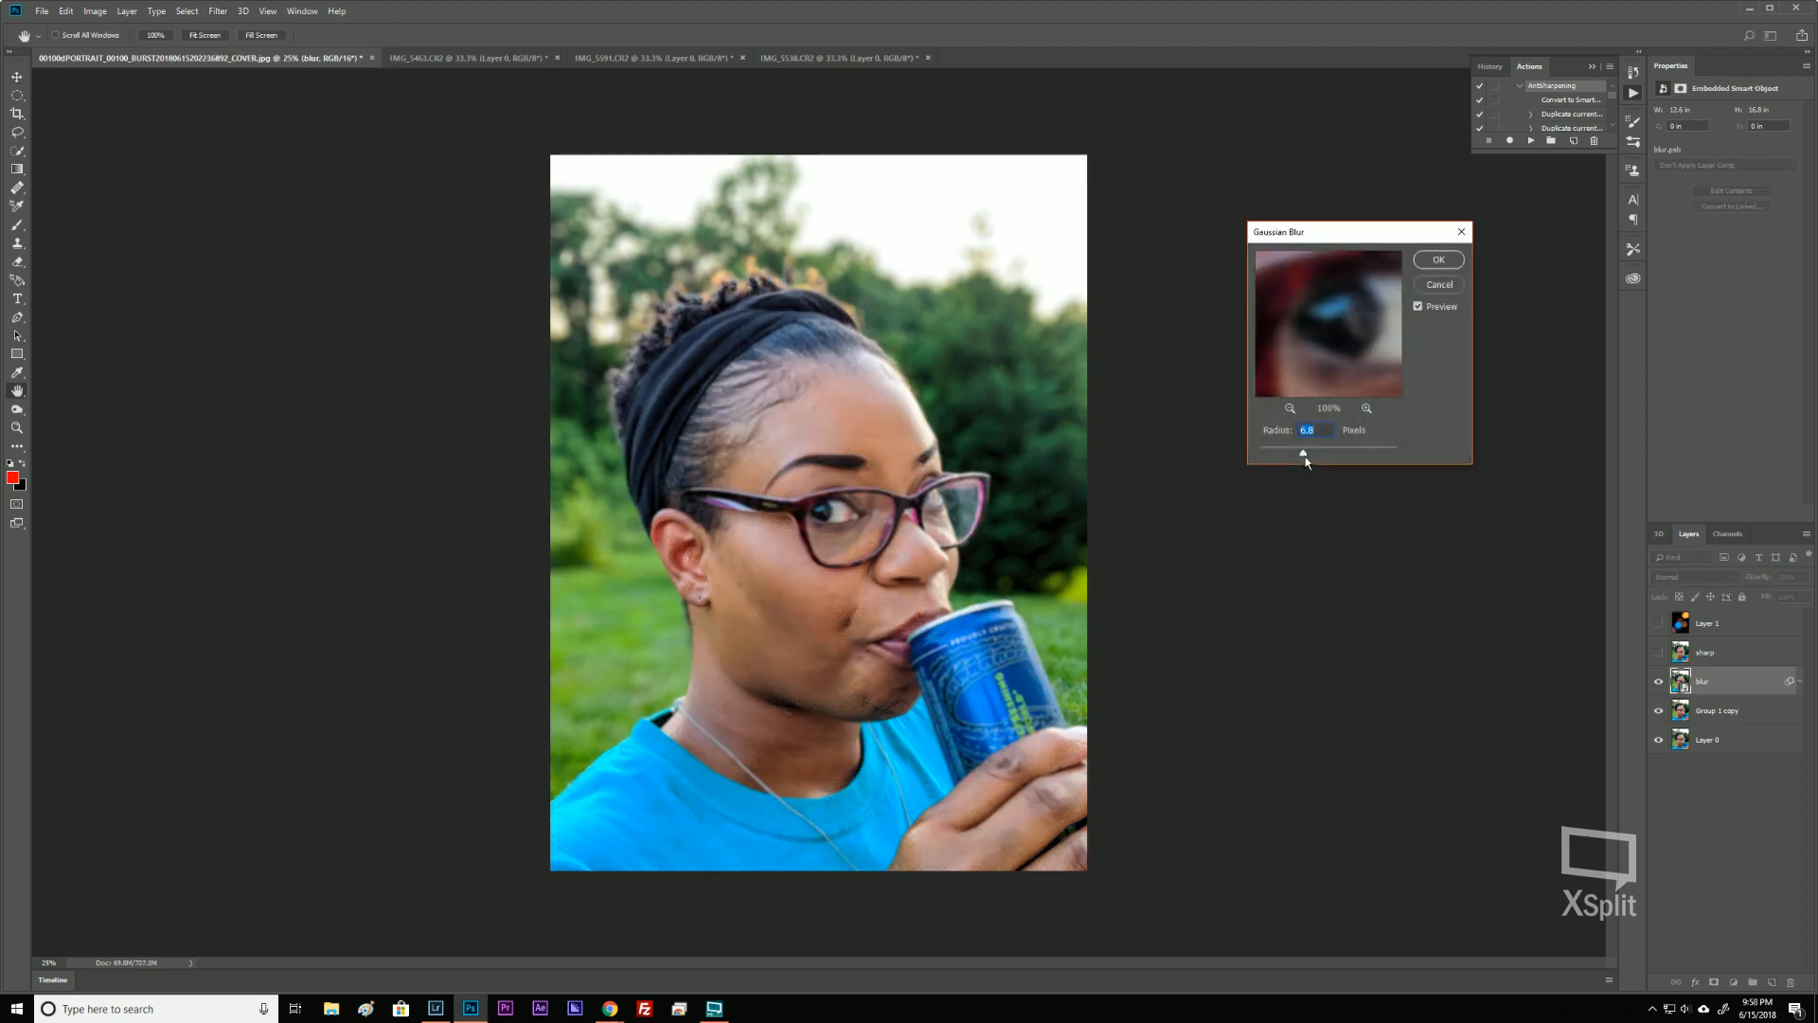
left_click_drag(1305, 455, 1332, 456)
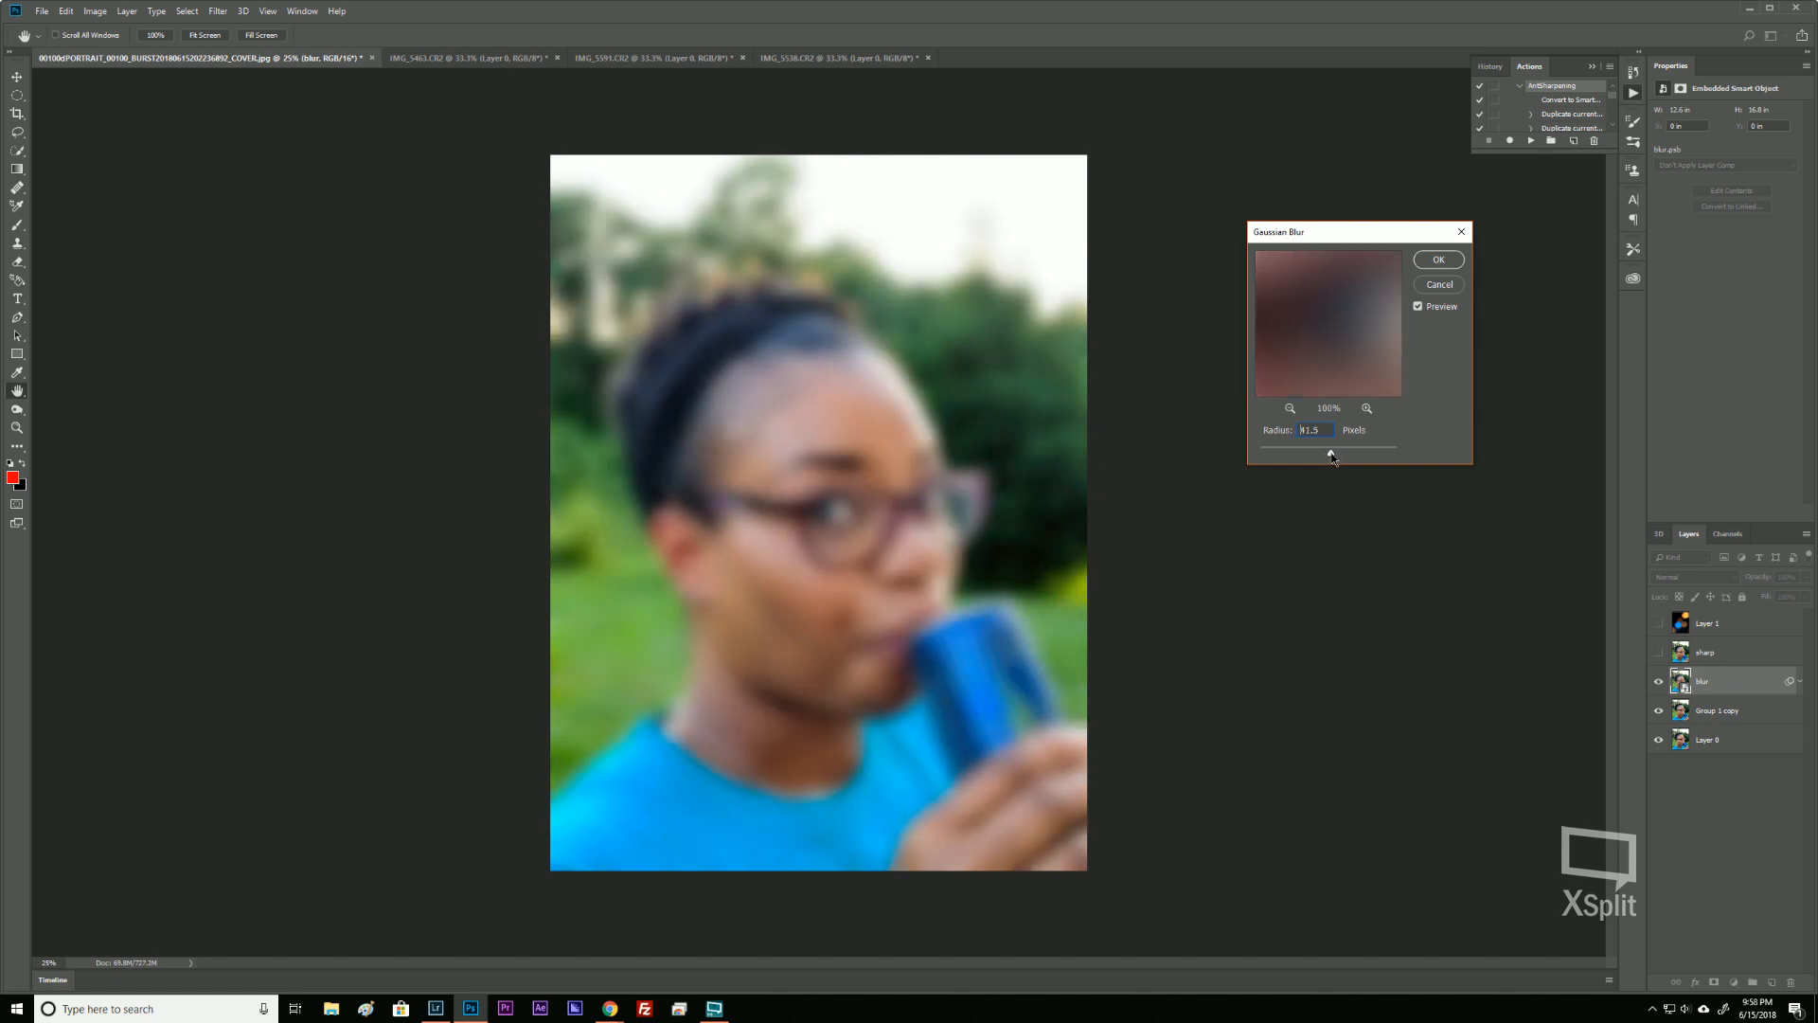
left_click(1438, 259)
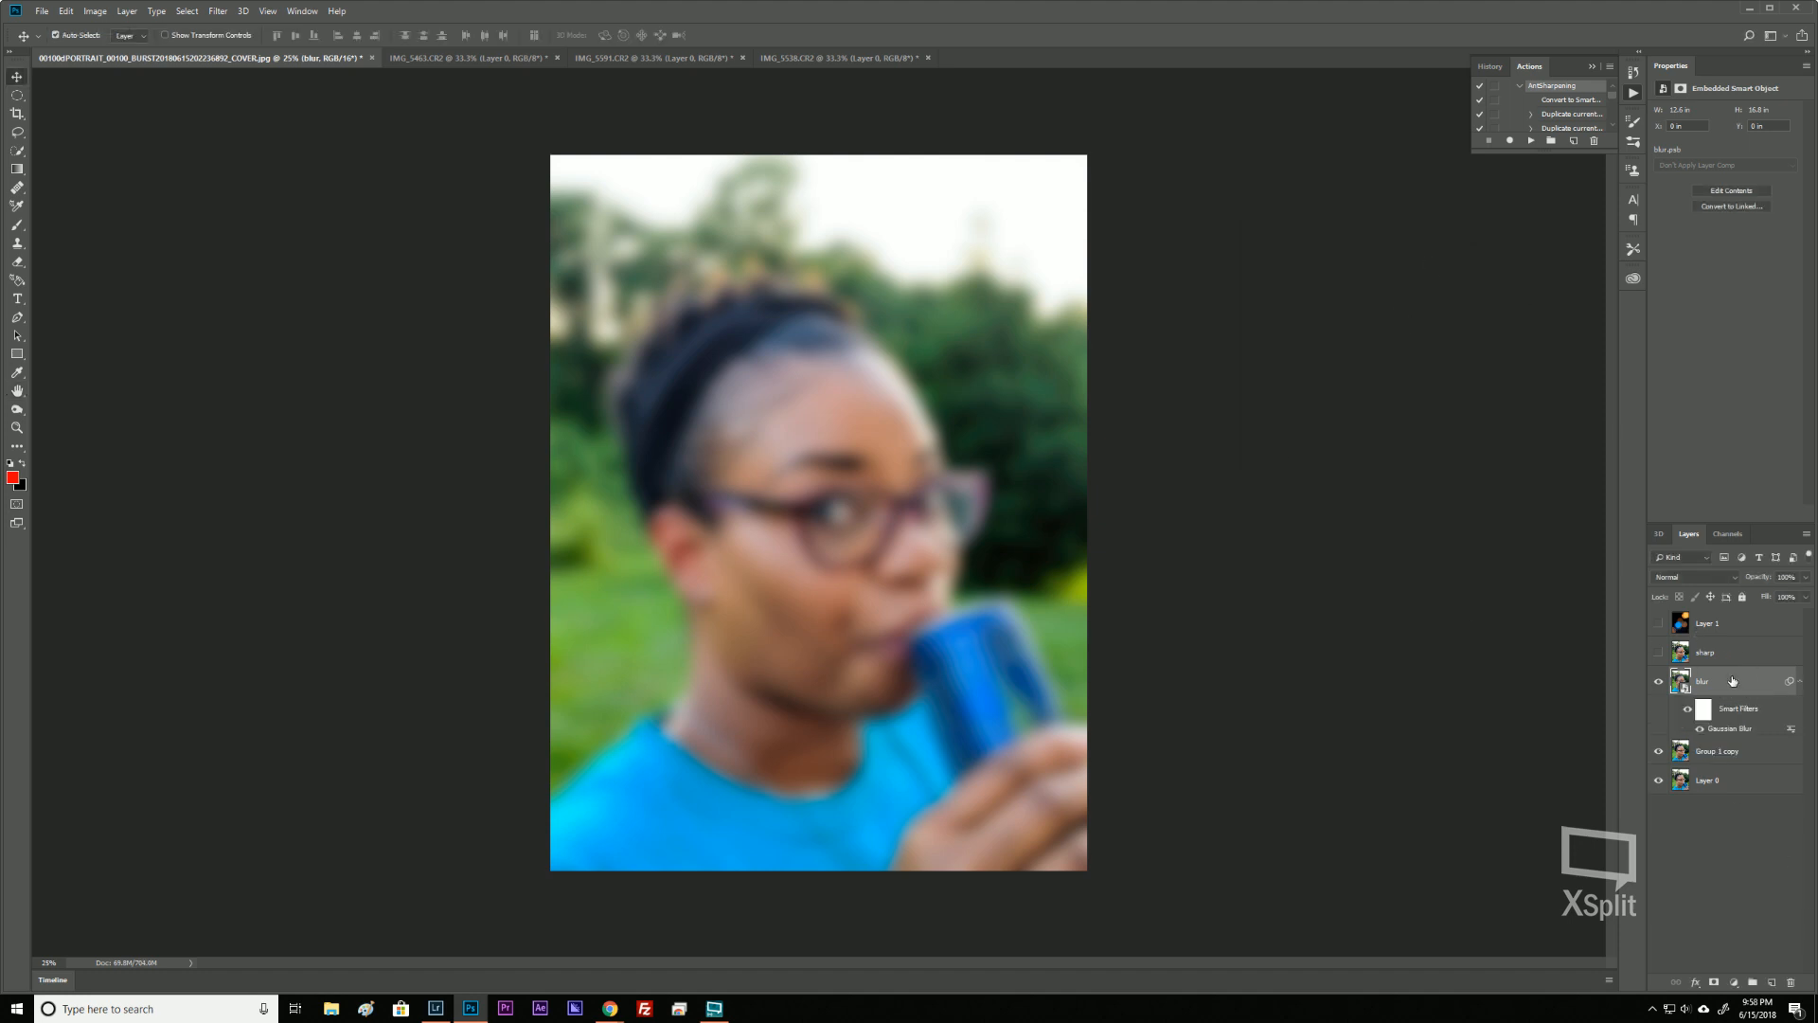
Apply a Brightness/Contrast adjustment to the blur layer with brightness -47 and contrast 38.
left_click(97, 12)
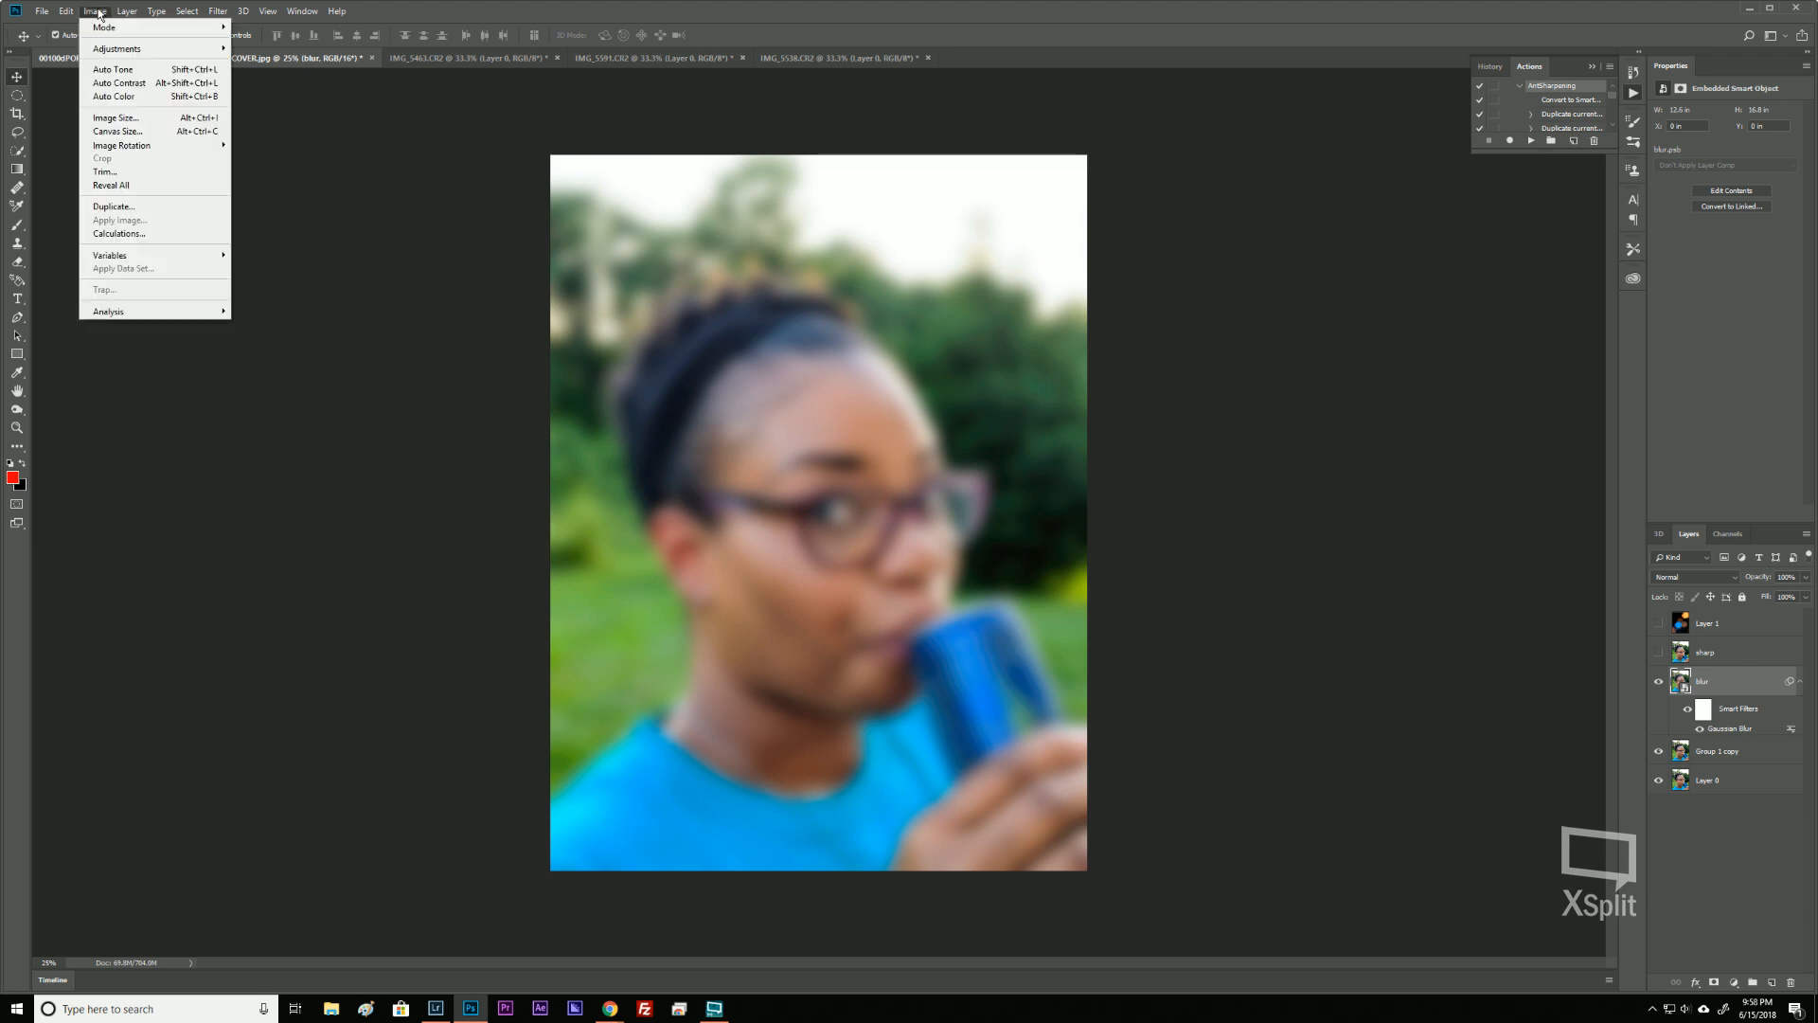
mouse_move(128, 49)
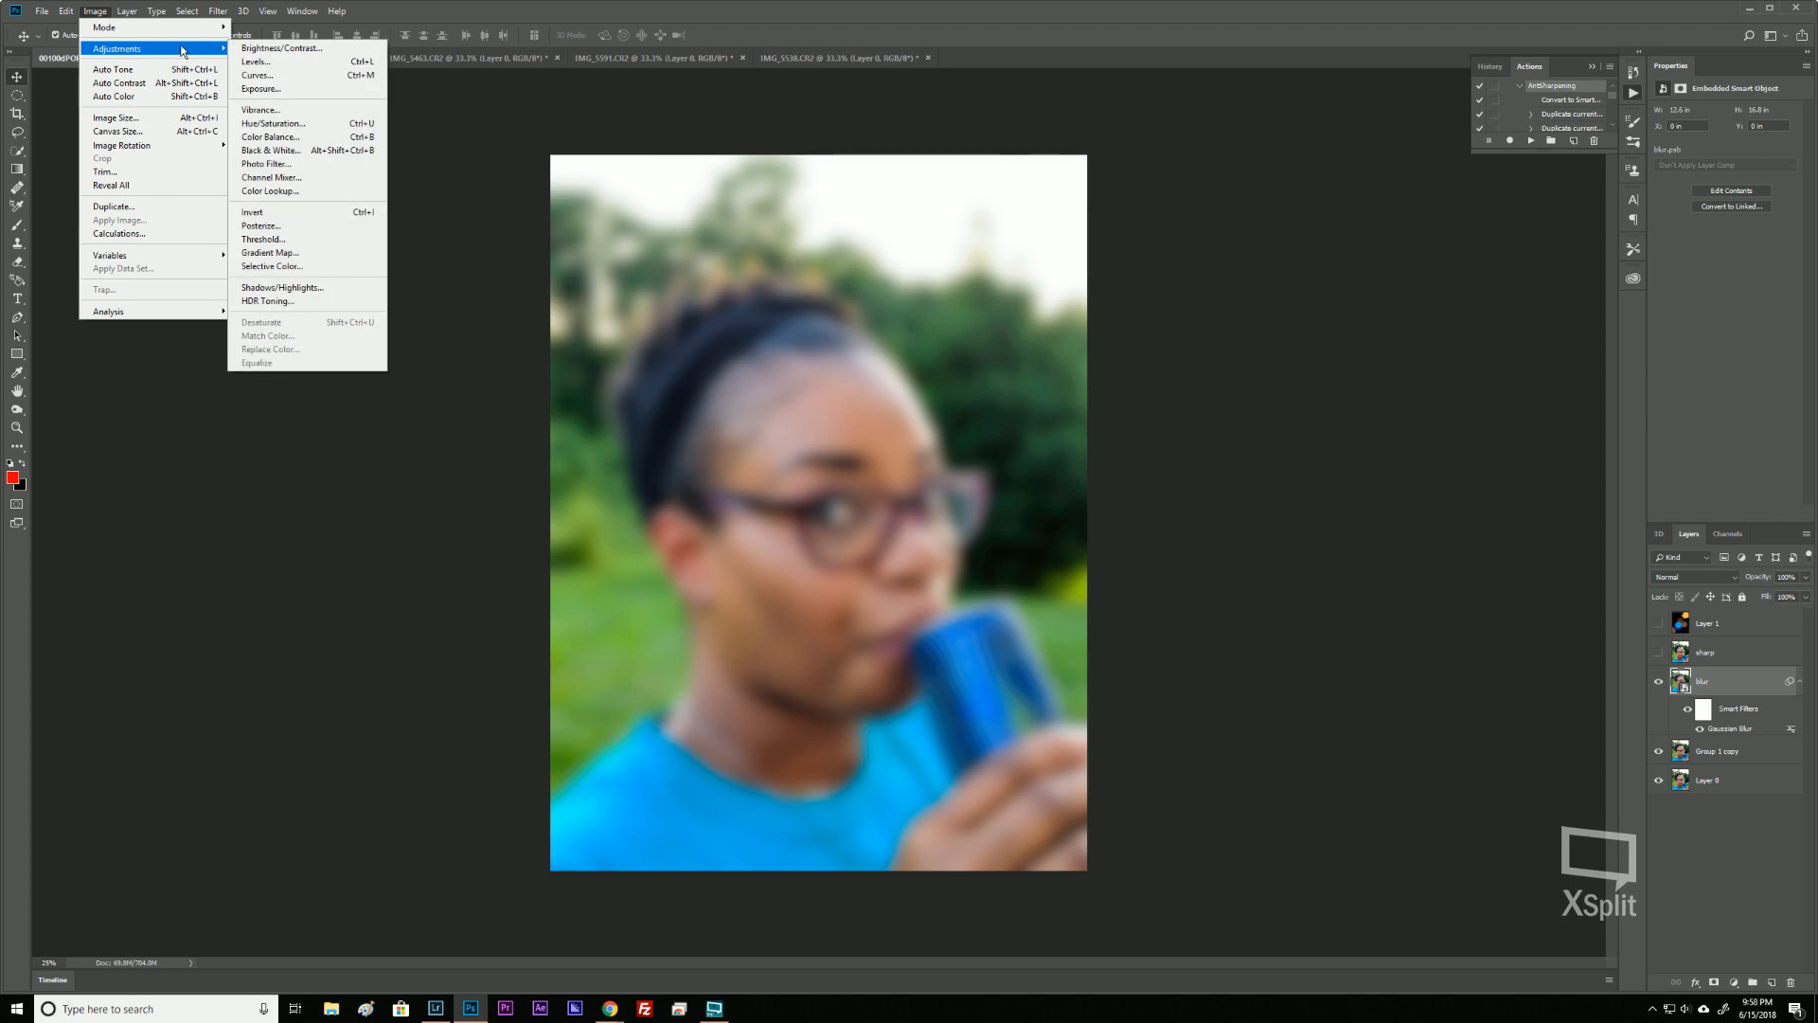
left_click(282, 55)
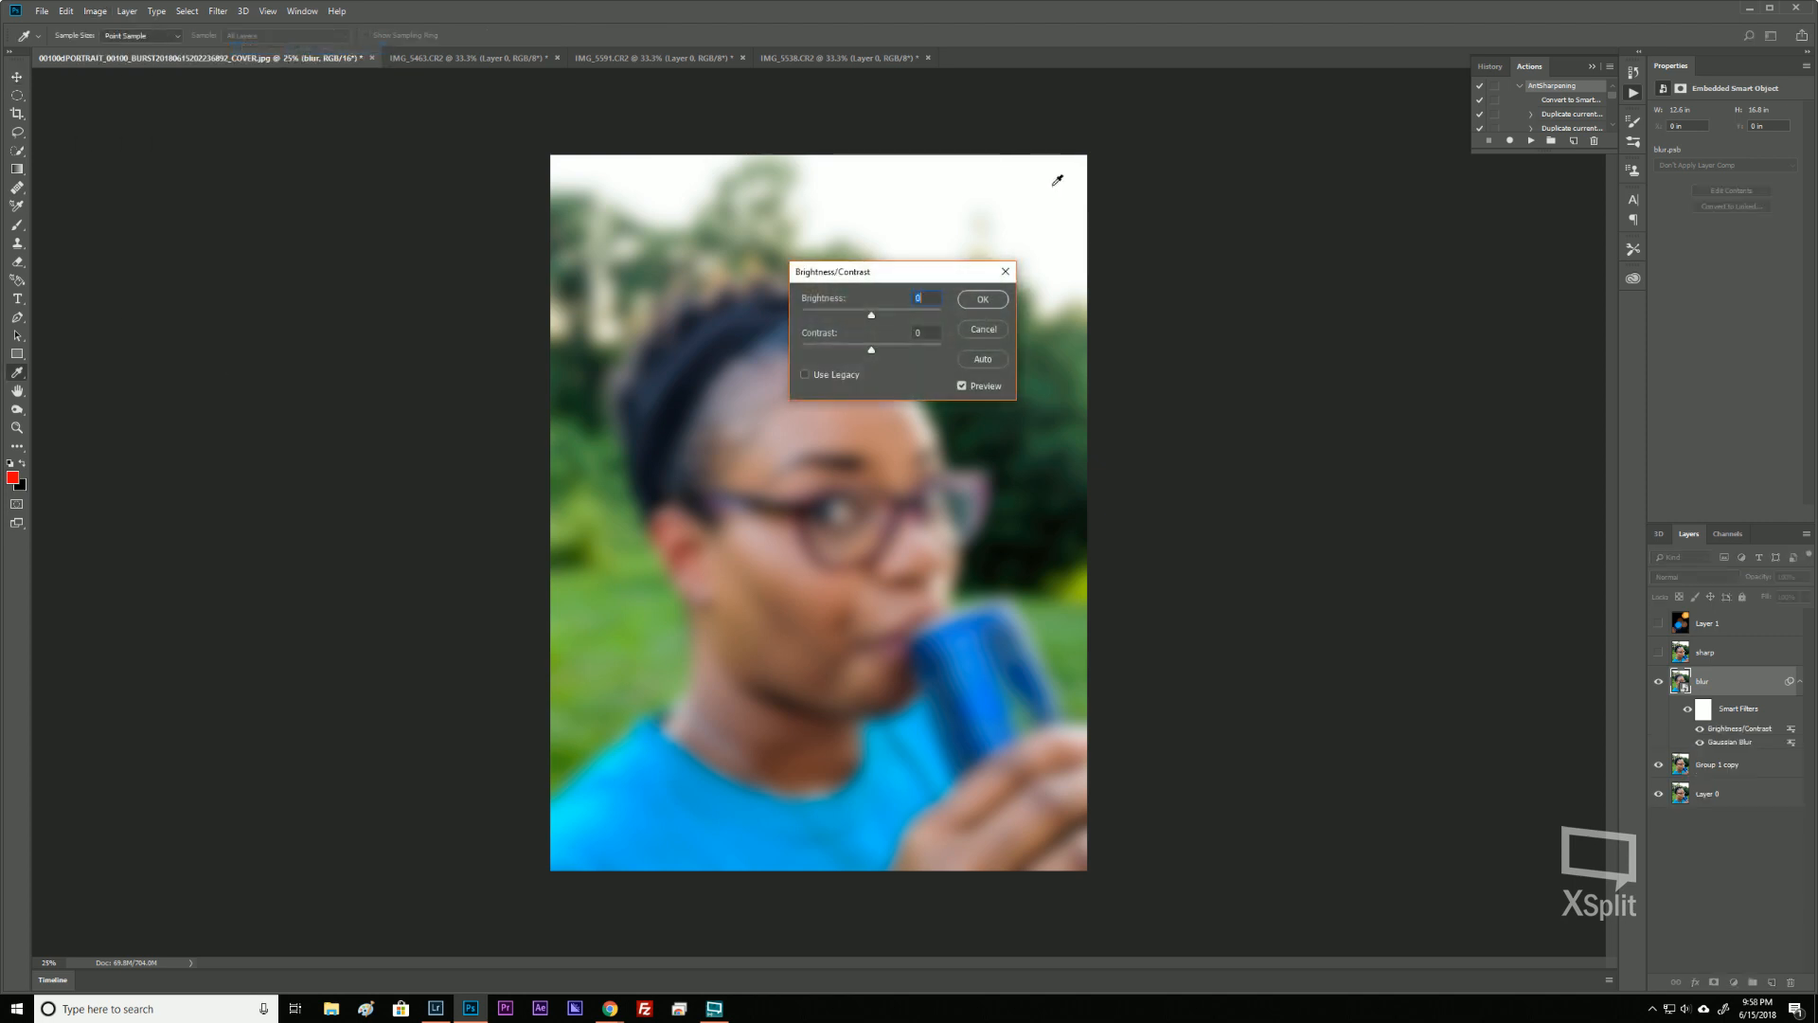
left_click_drag(877, 270, 1397, 248)
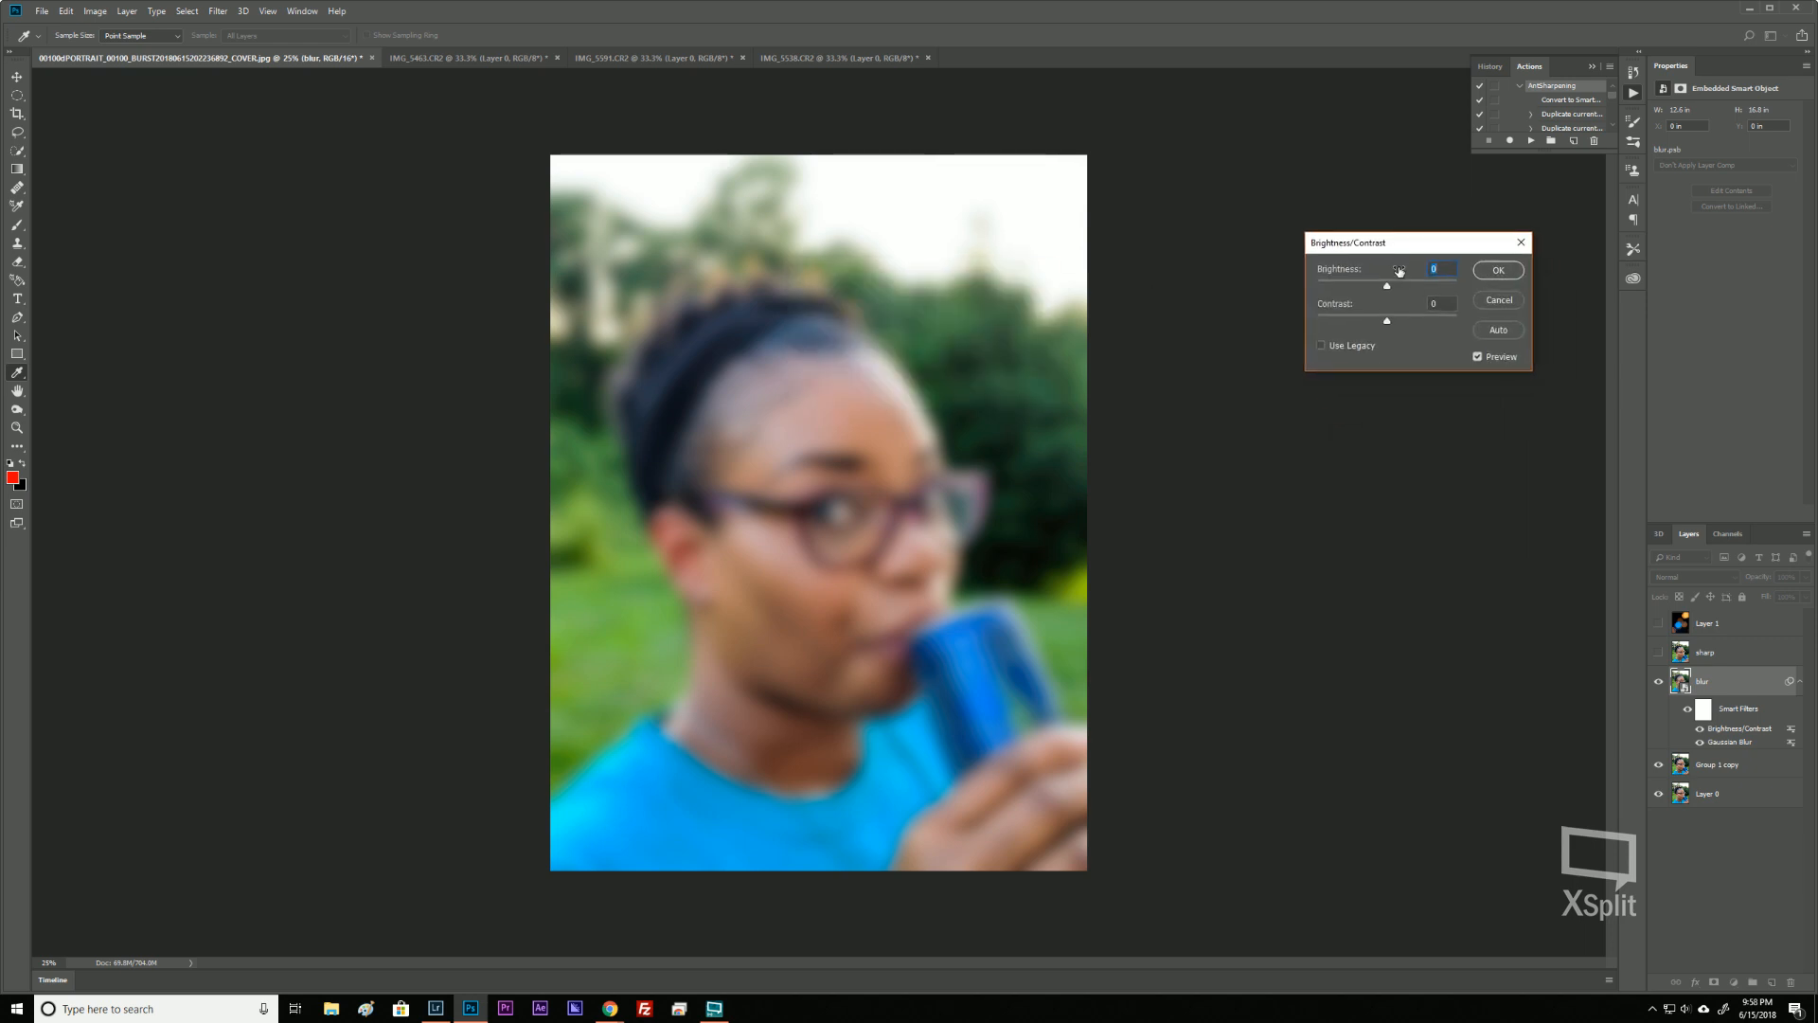
left_click_drag(1383, 290, 1364, 298)
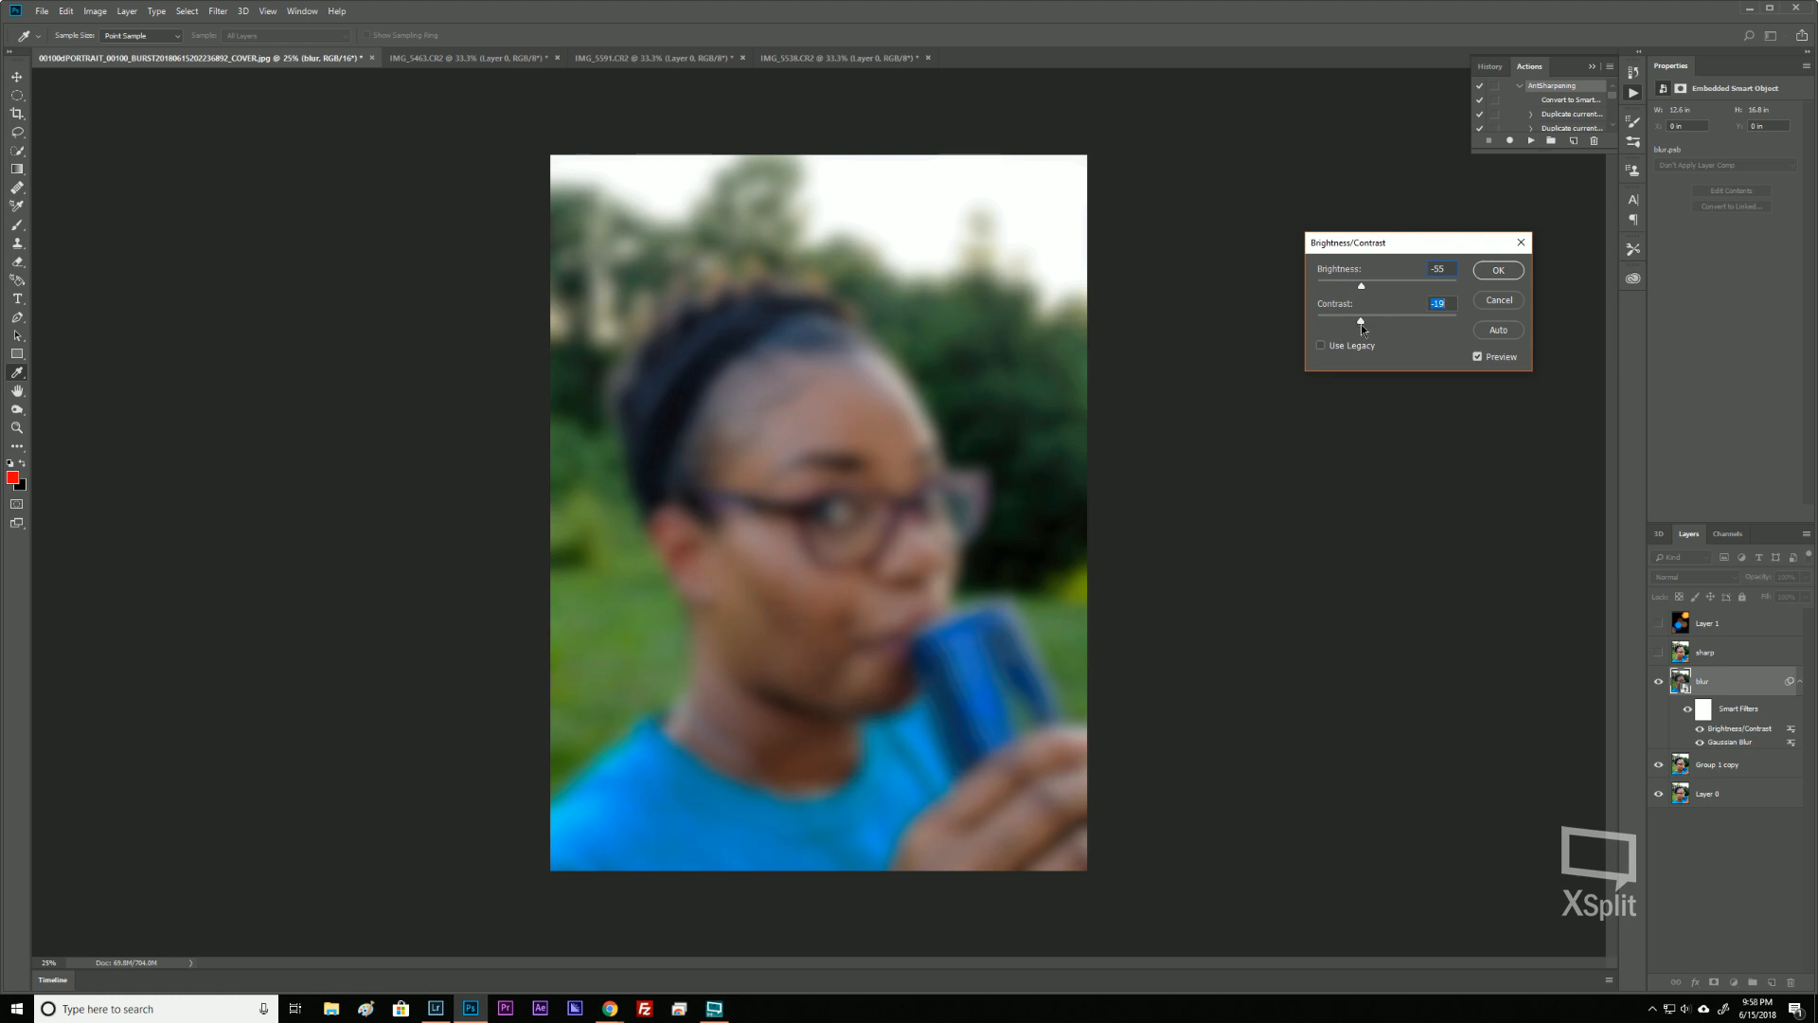
mouse_move(1382, 323)
left_mouse_down()
mouse_move(1354, 326)
mouse_move(1412, 326)
left_mouse_up()
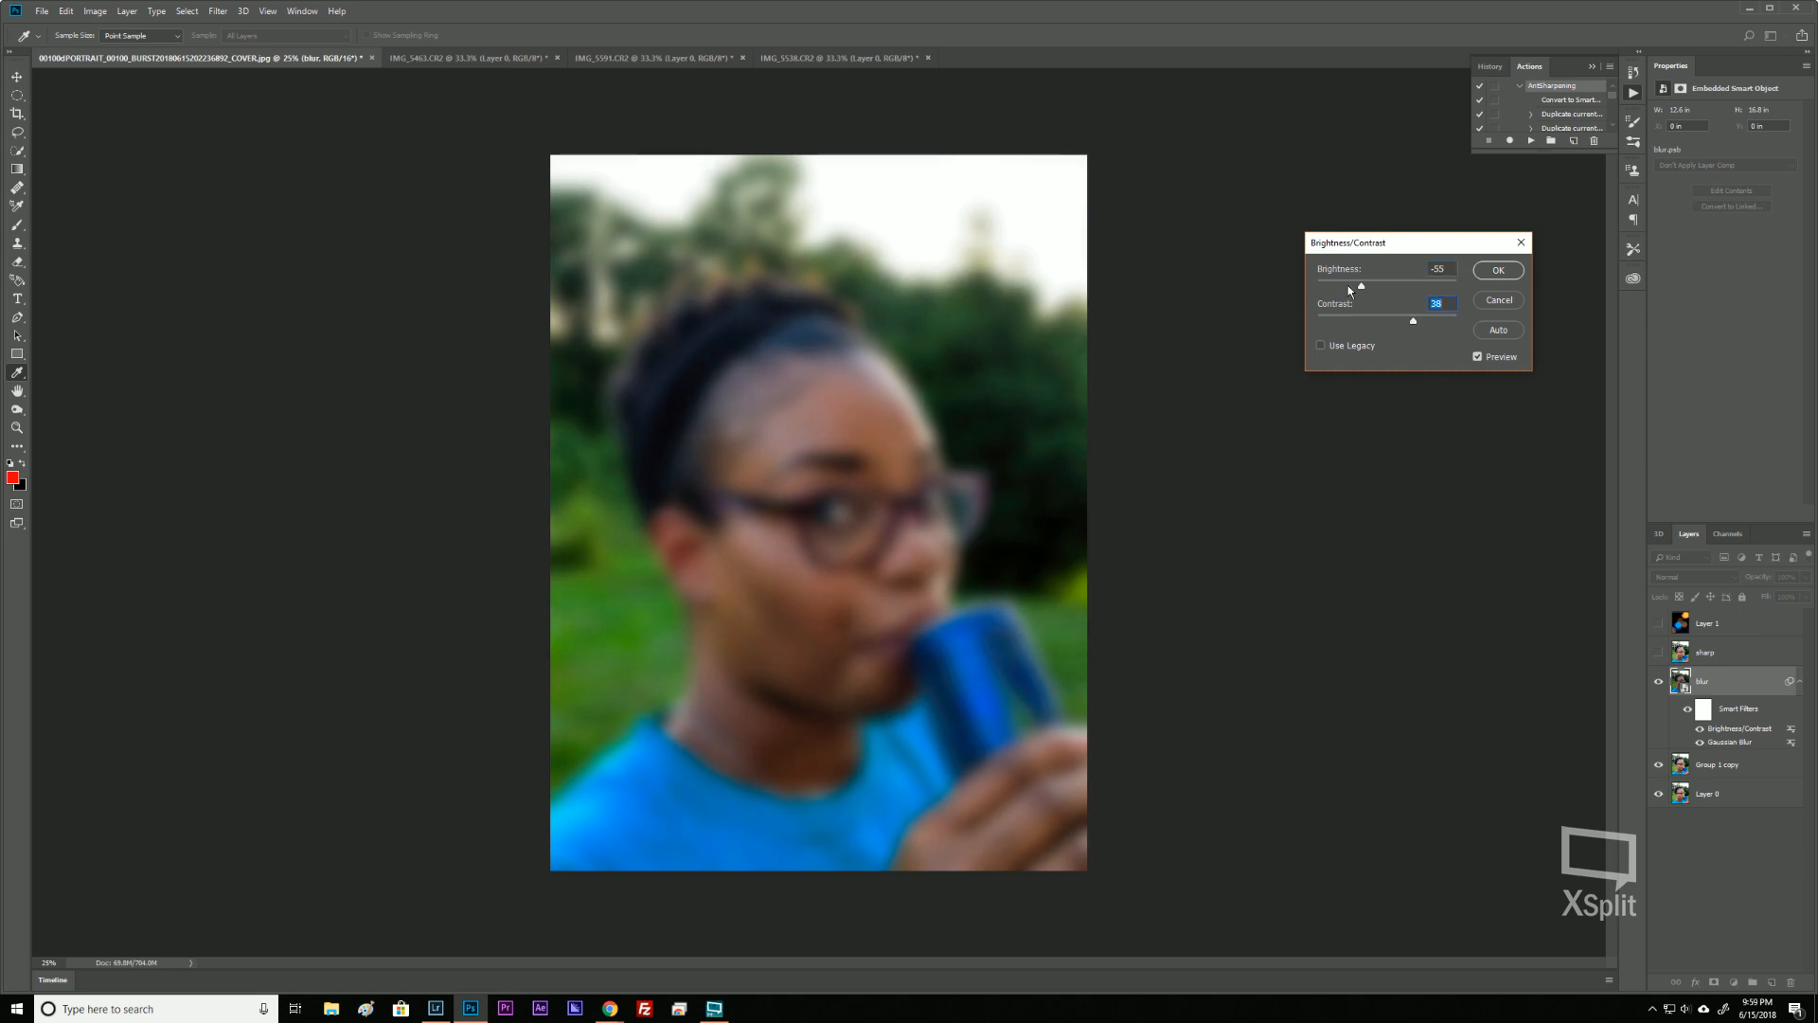
left_click_drag(1361, 286, 1366, 289)
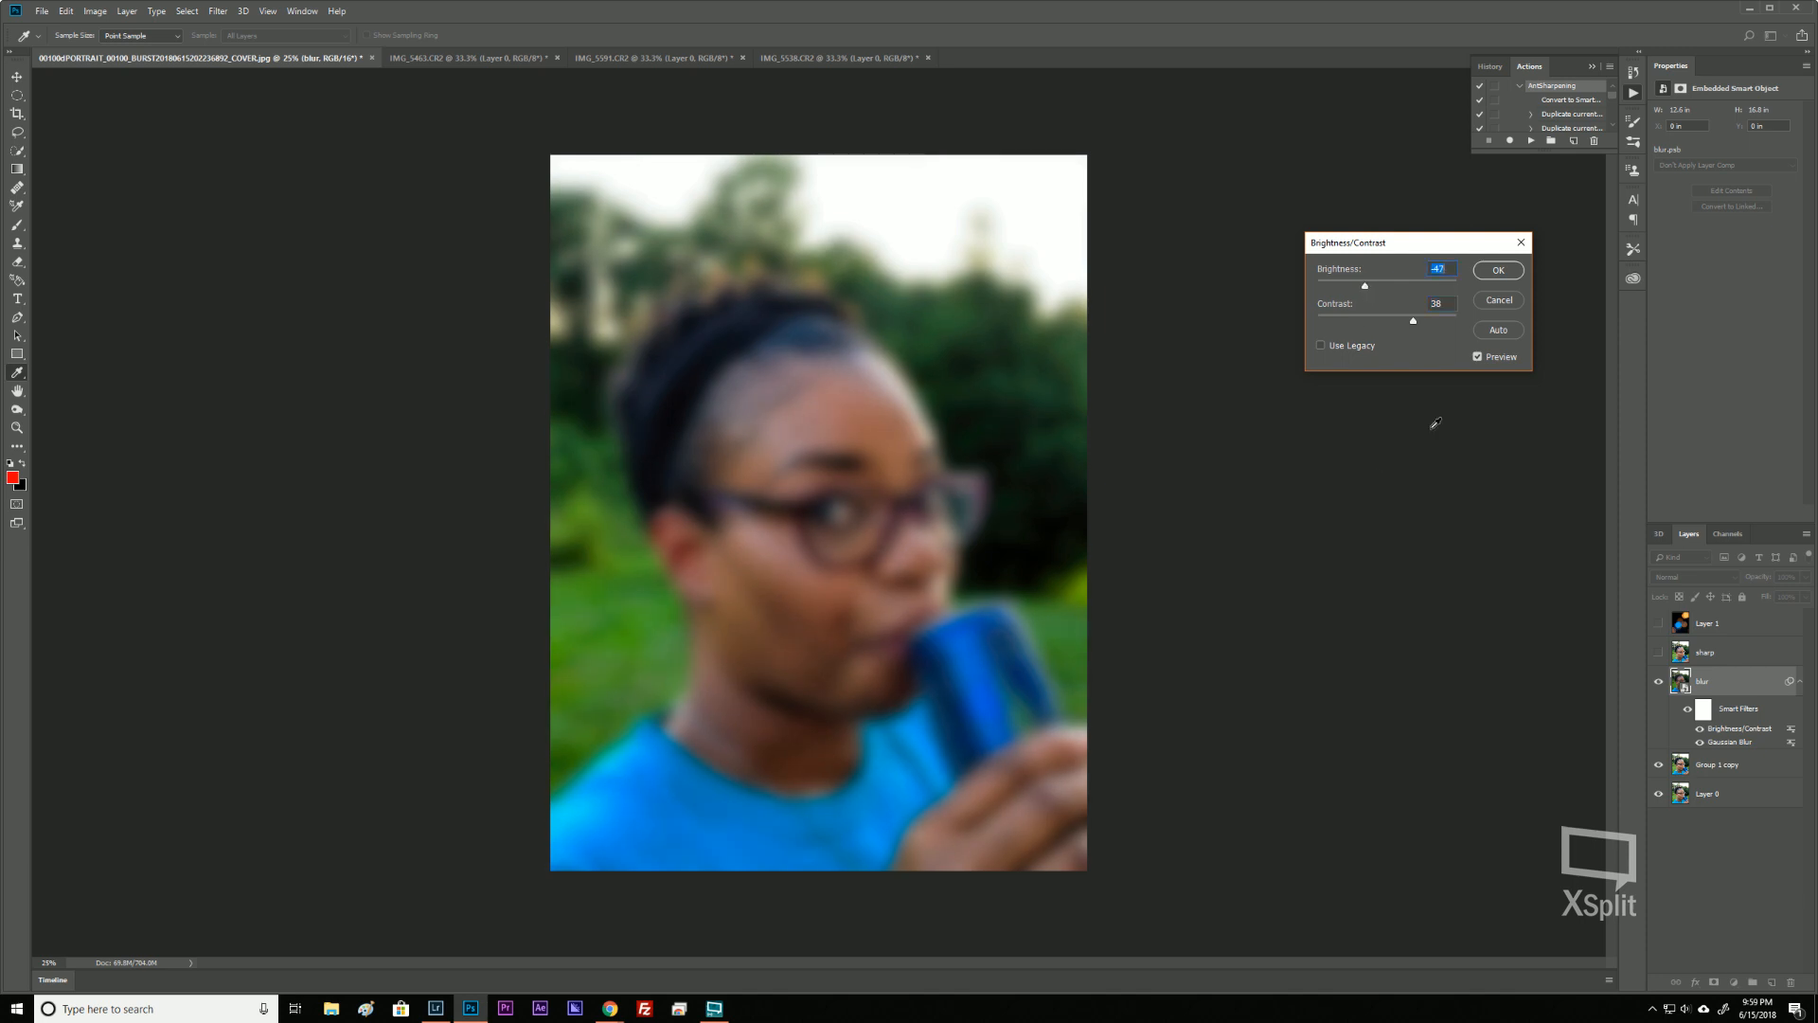
left_click(1500, 271)
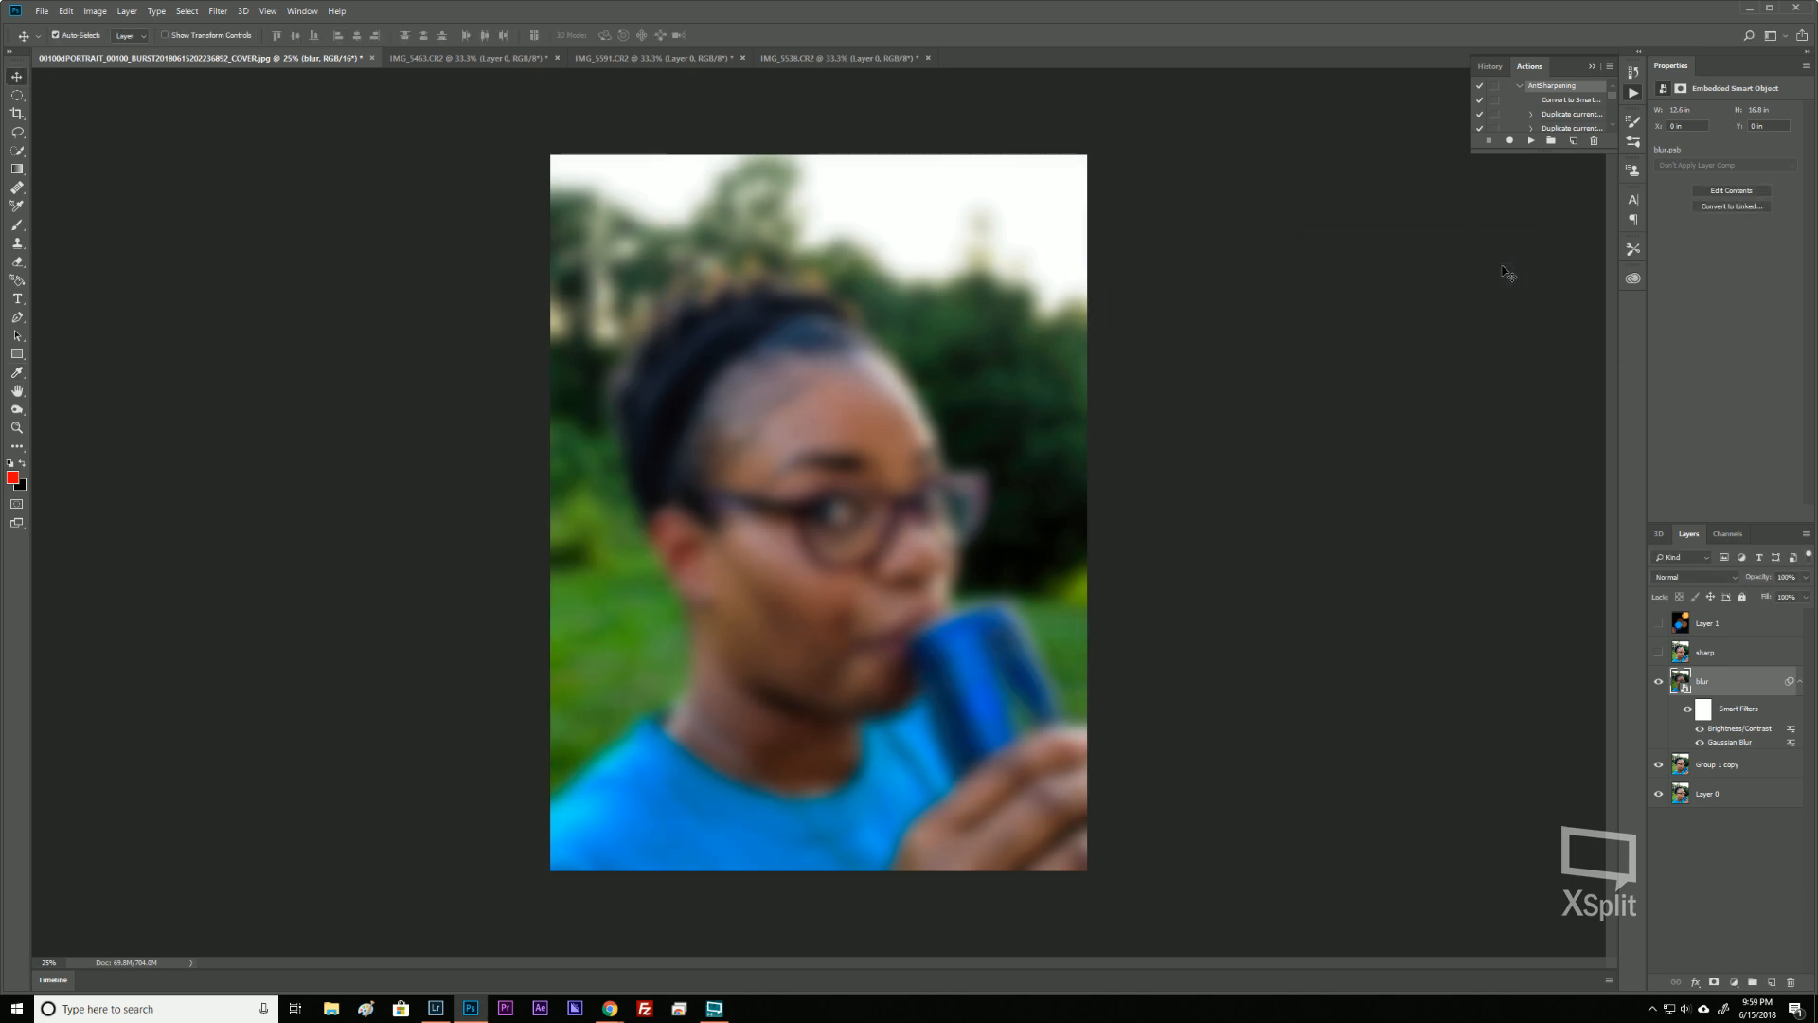
Show the sharp layer, compare it with the blur layer, and add a white layer mask to it.
left_click(1659, 654)
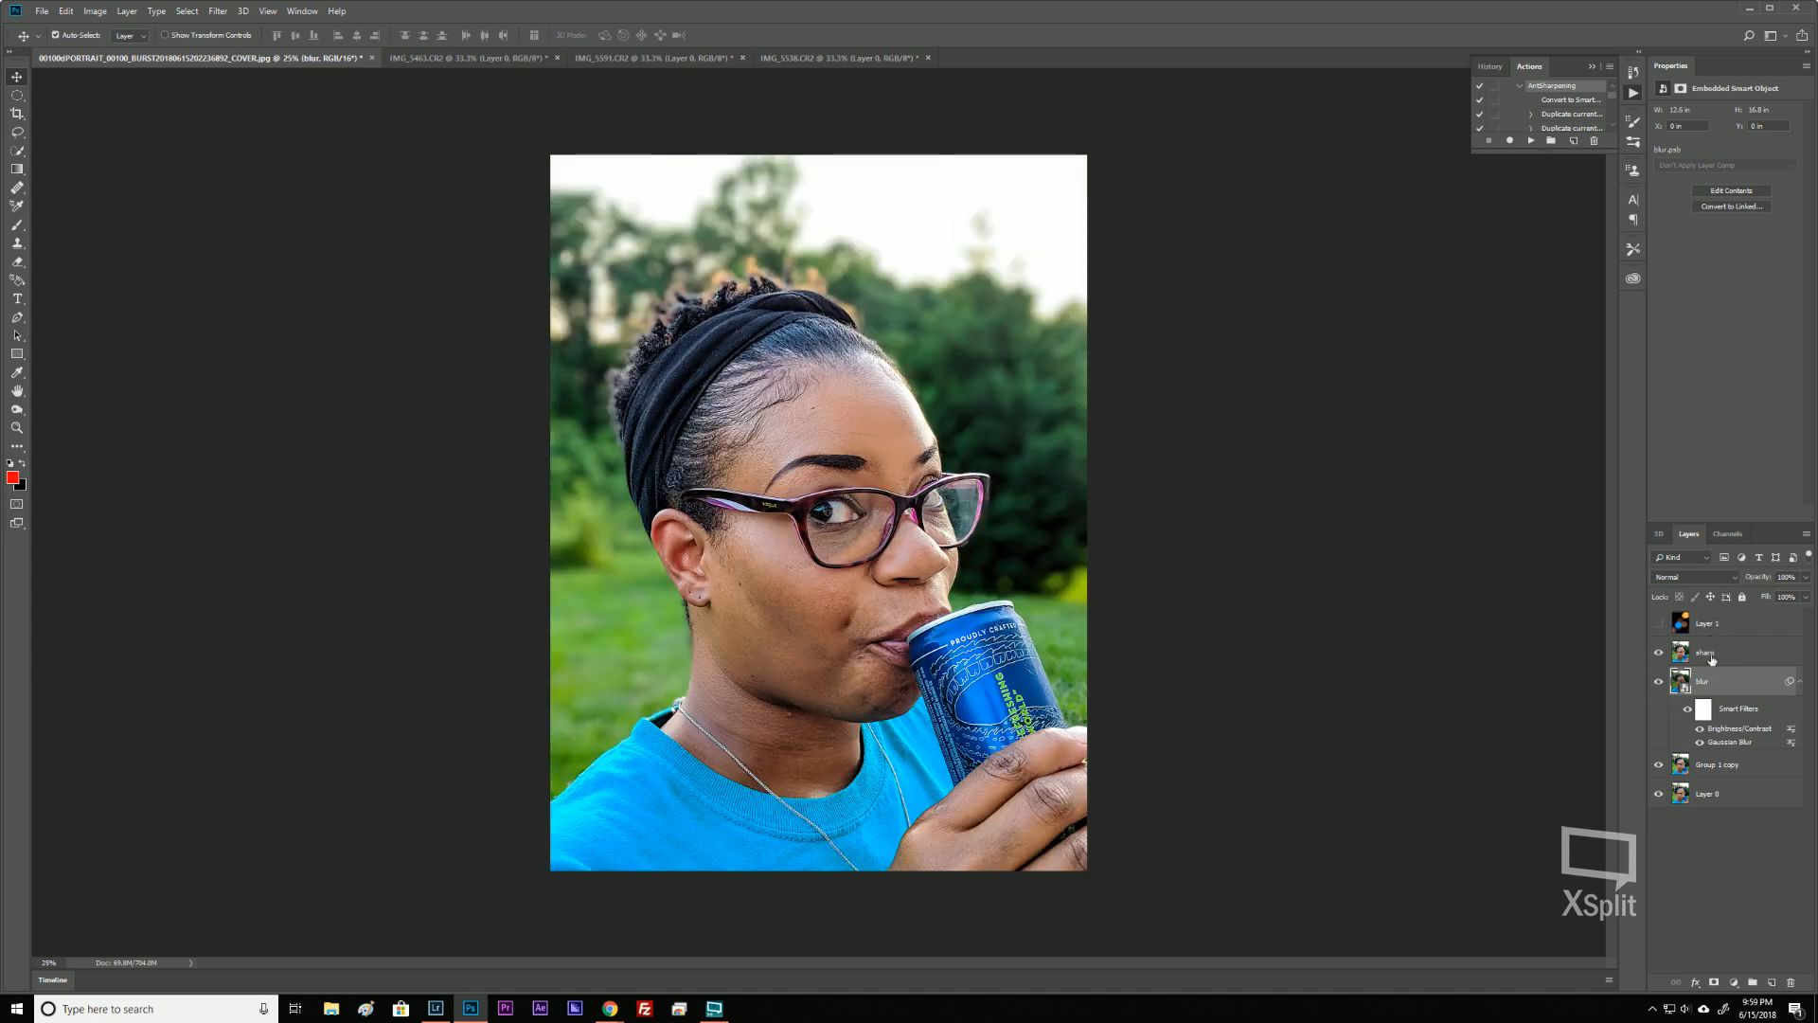
left_click(1659, 654)
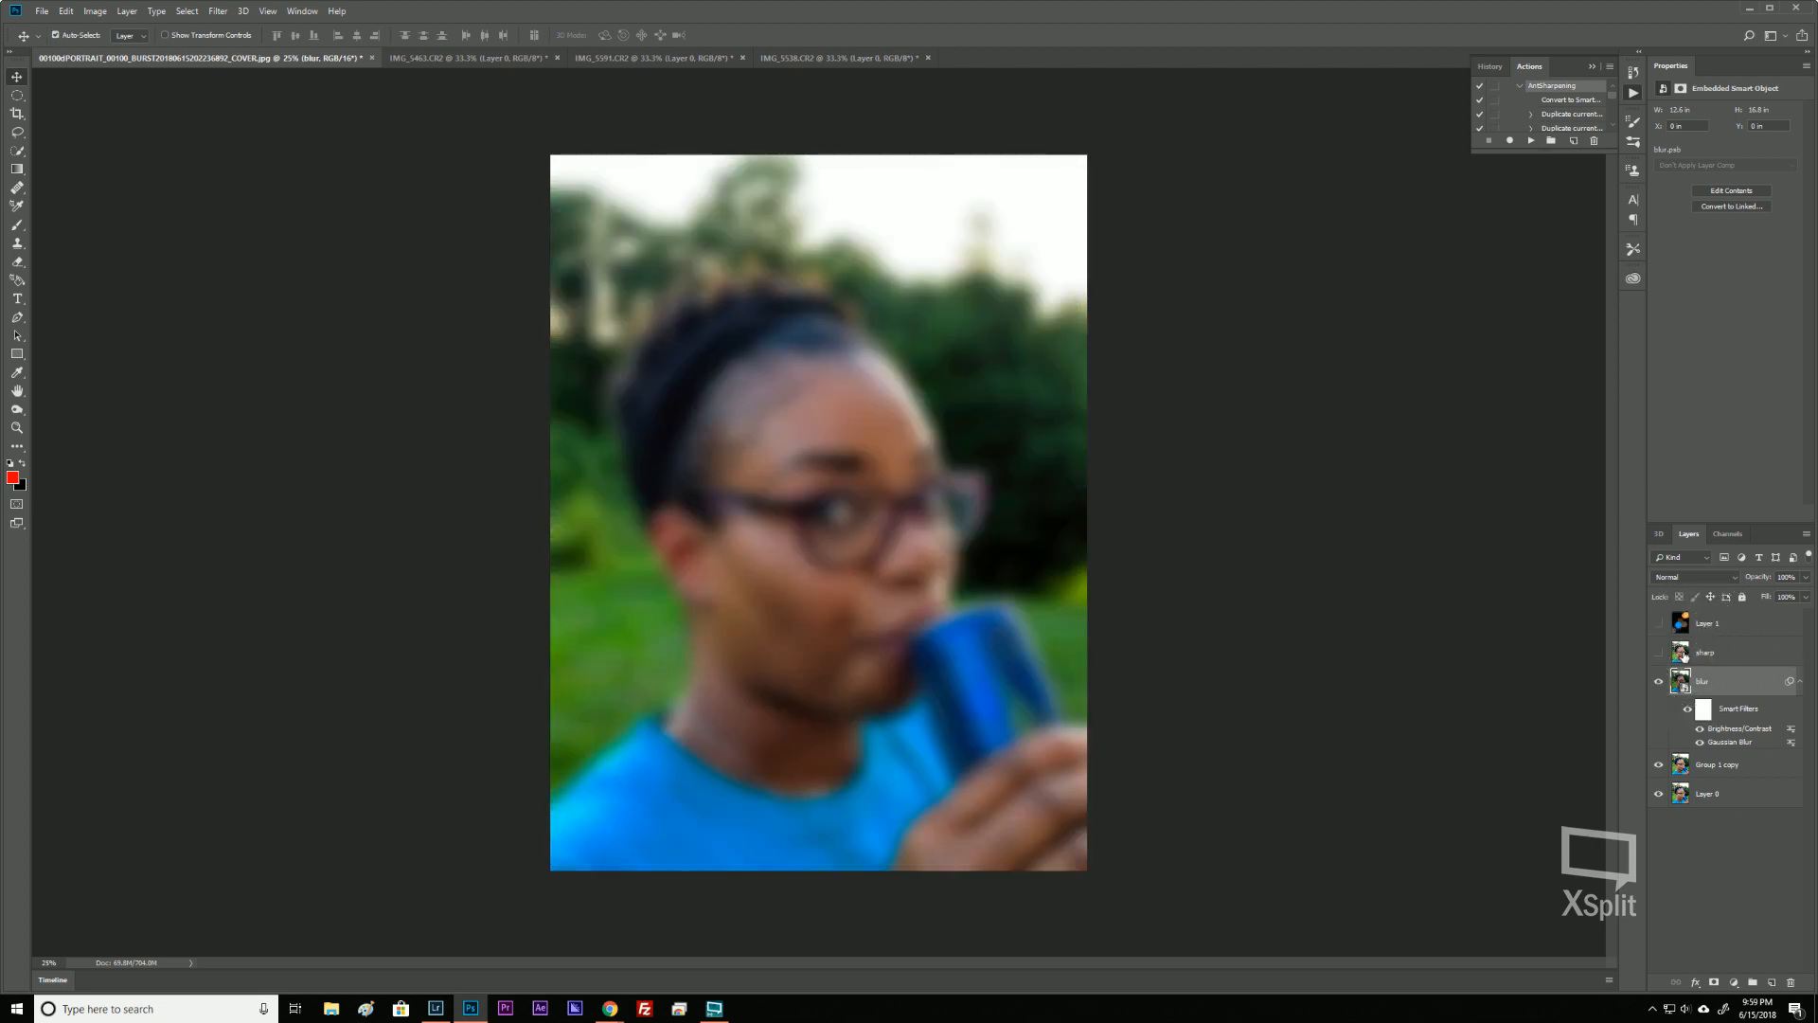
left_click(1659, 653)
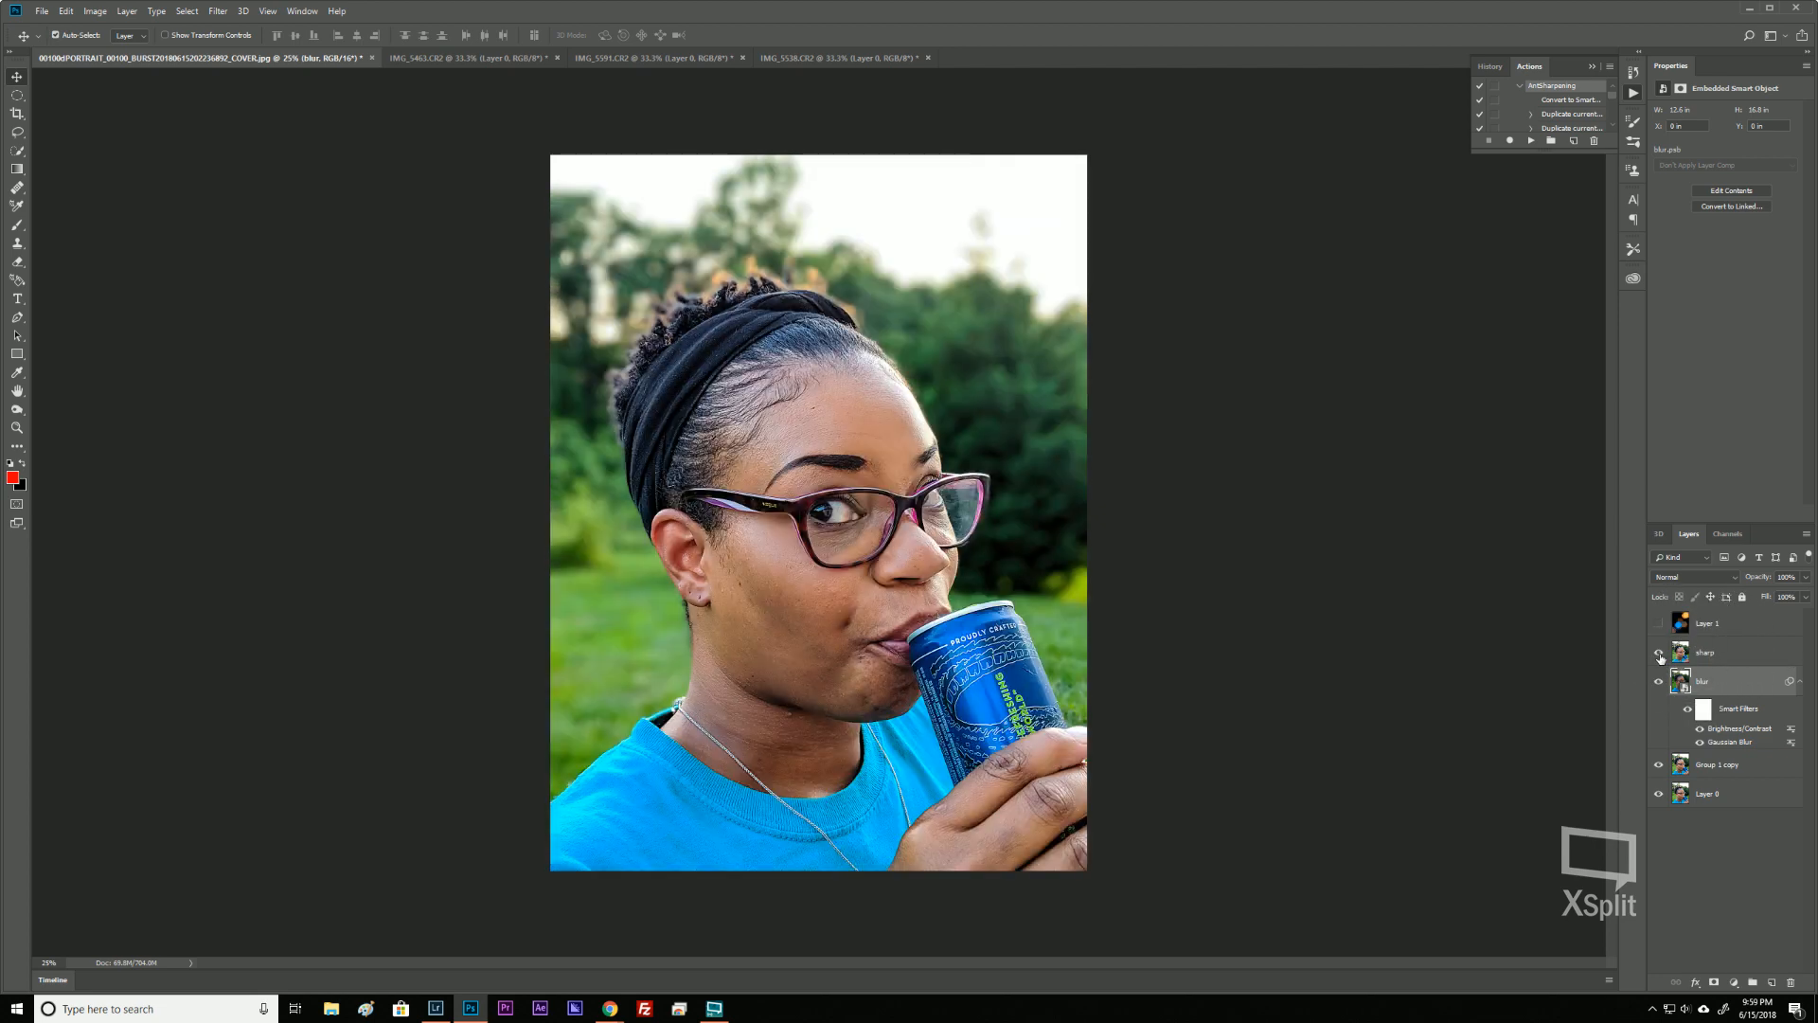
left_click(1709, 656)
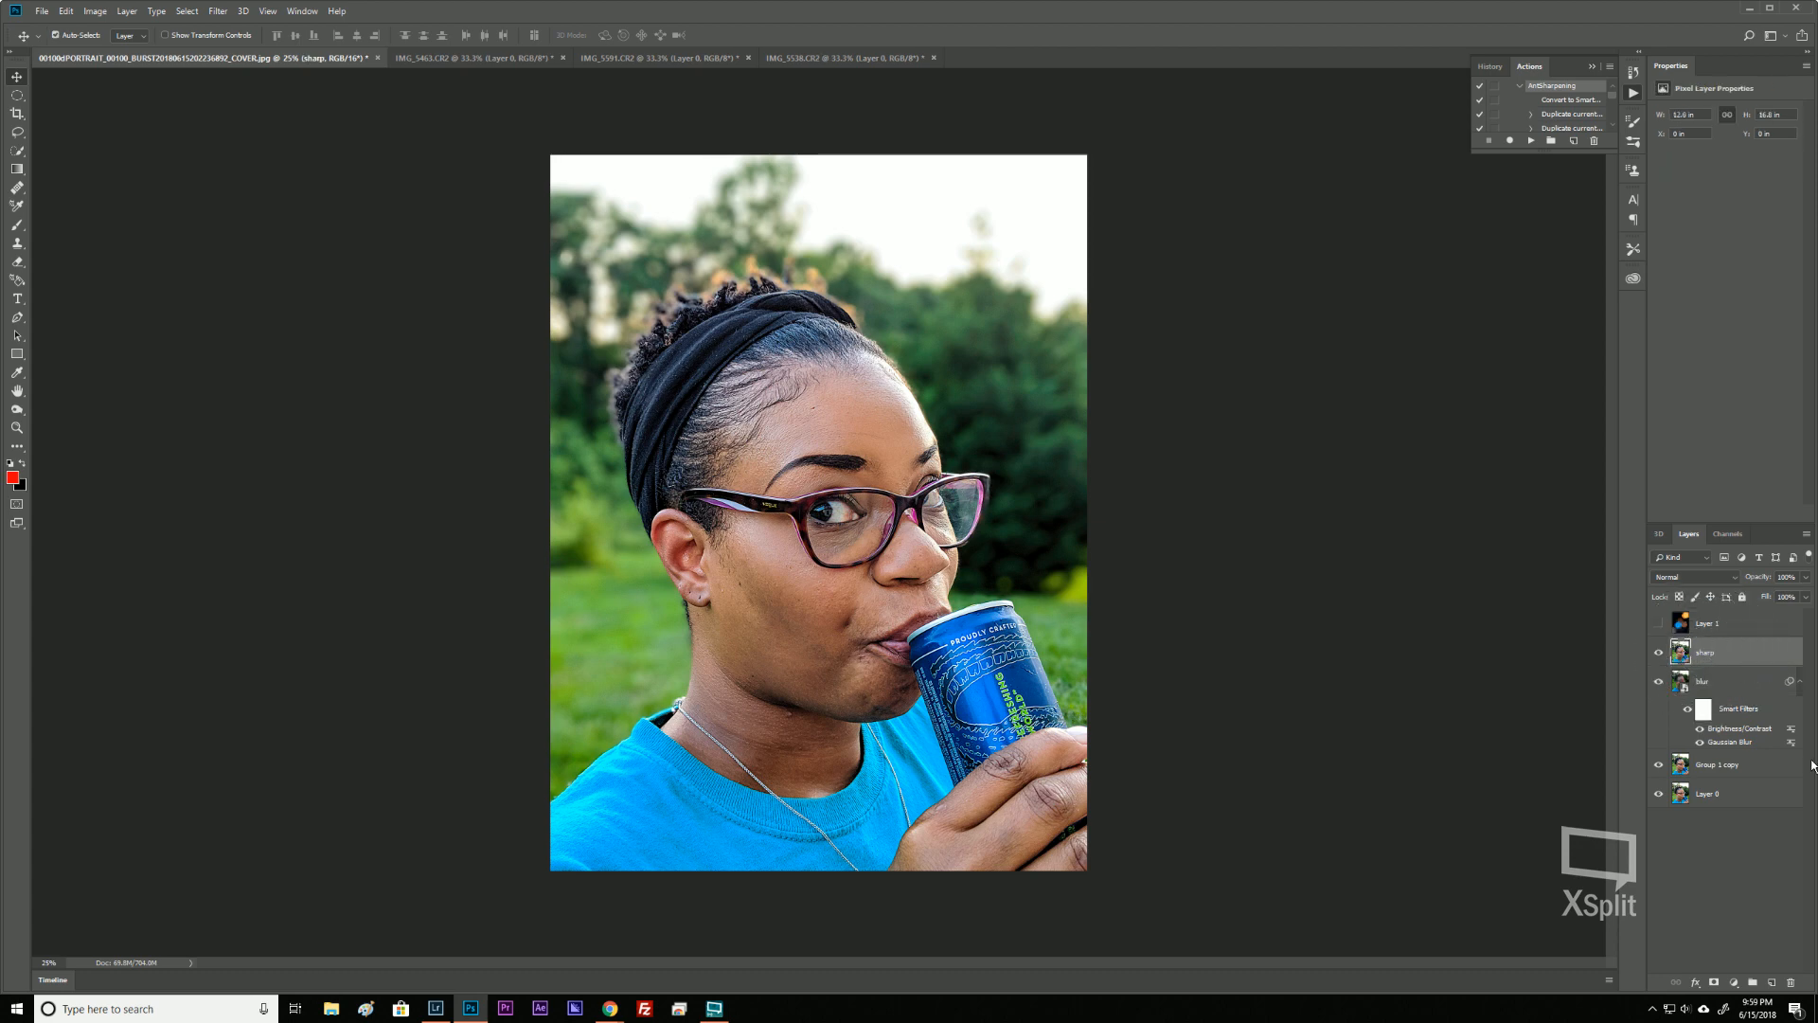
left_click(1714, 985)
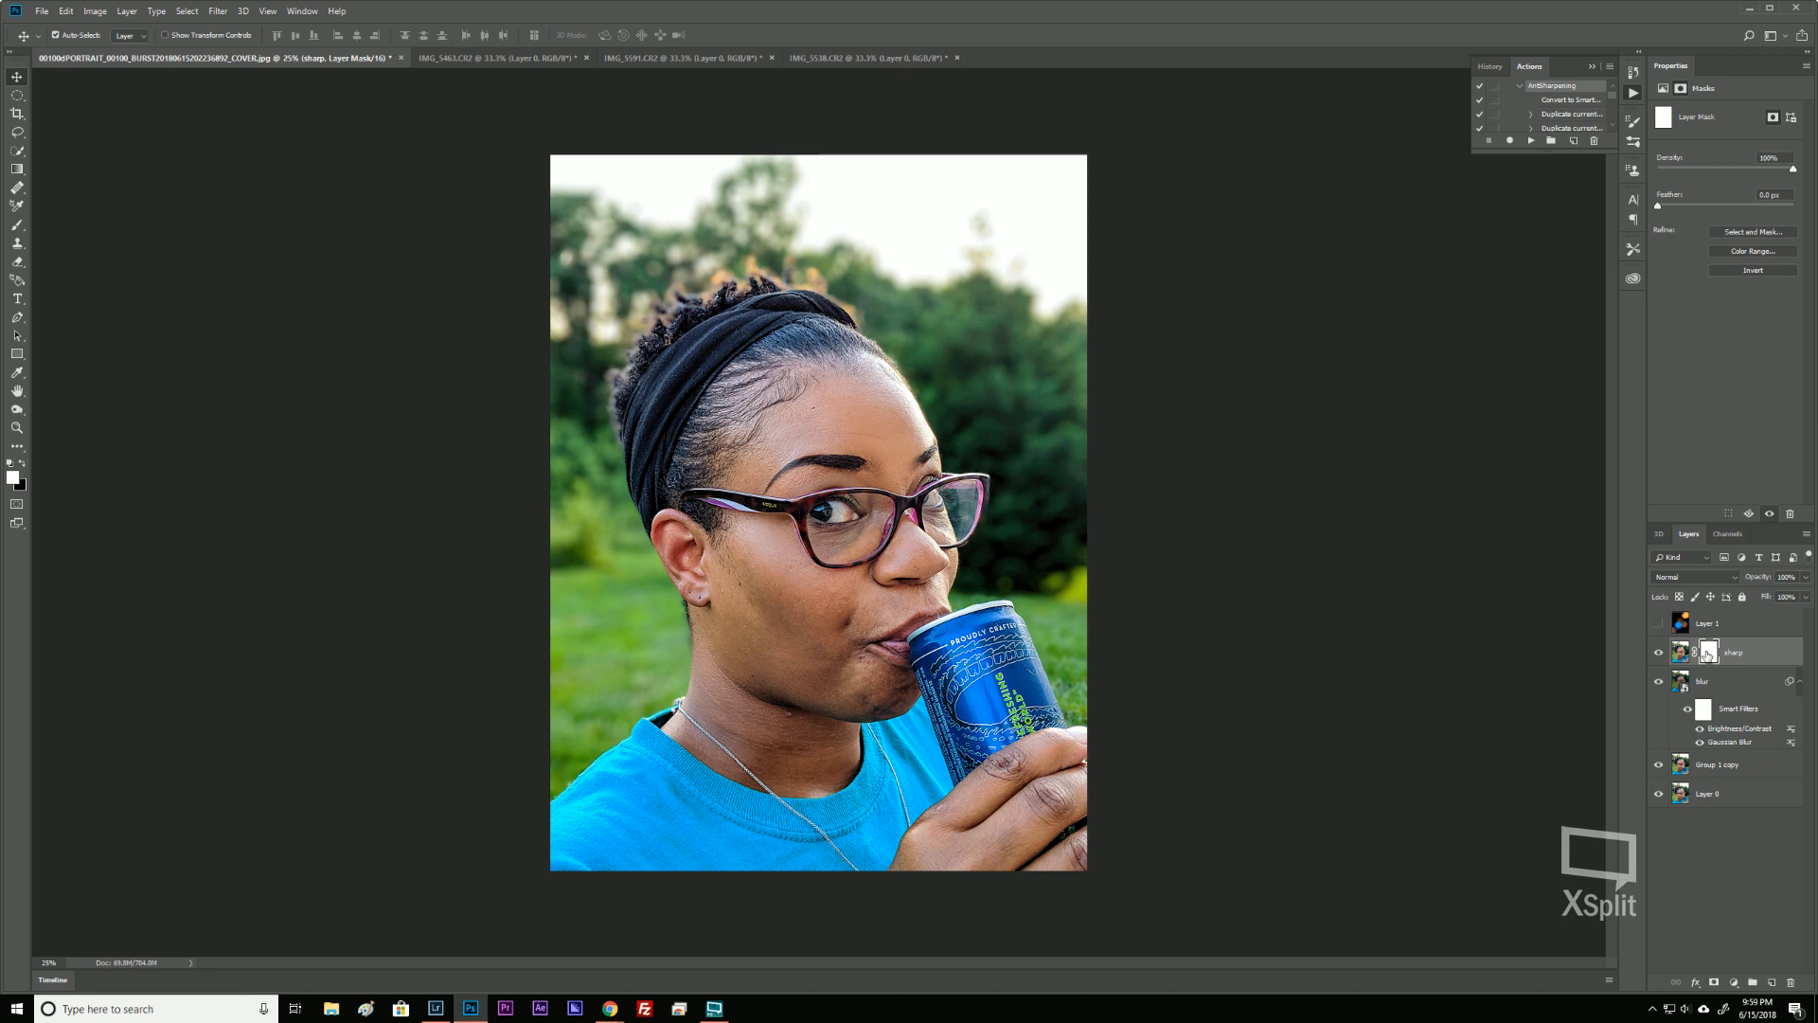
Set up the Brush tool with a soft brush of about 456 px and 0% hardness for the sharp layer's mask.
key("ctrl")
key("b")
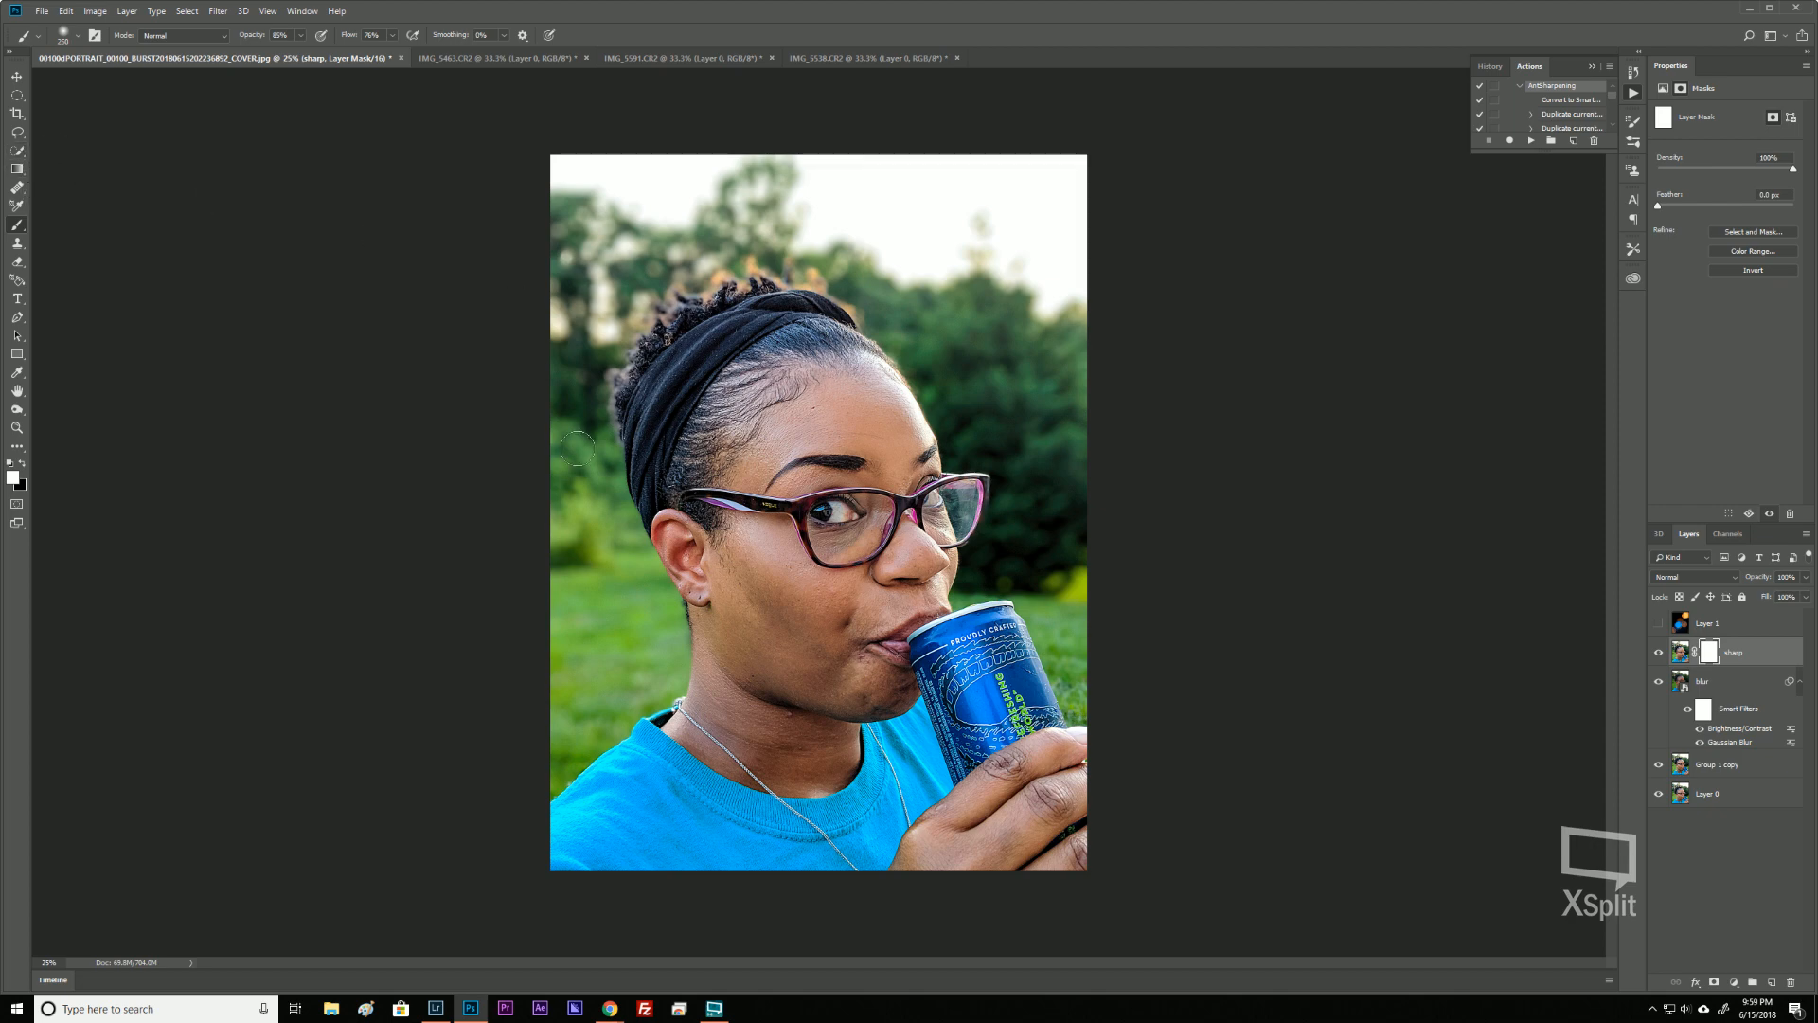
key("bracketright")
key("bracketright")
key("bracketright")
key("bracketright")
key("bracketright")
key("bracketright")
right_click(1000, 332, "alt")
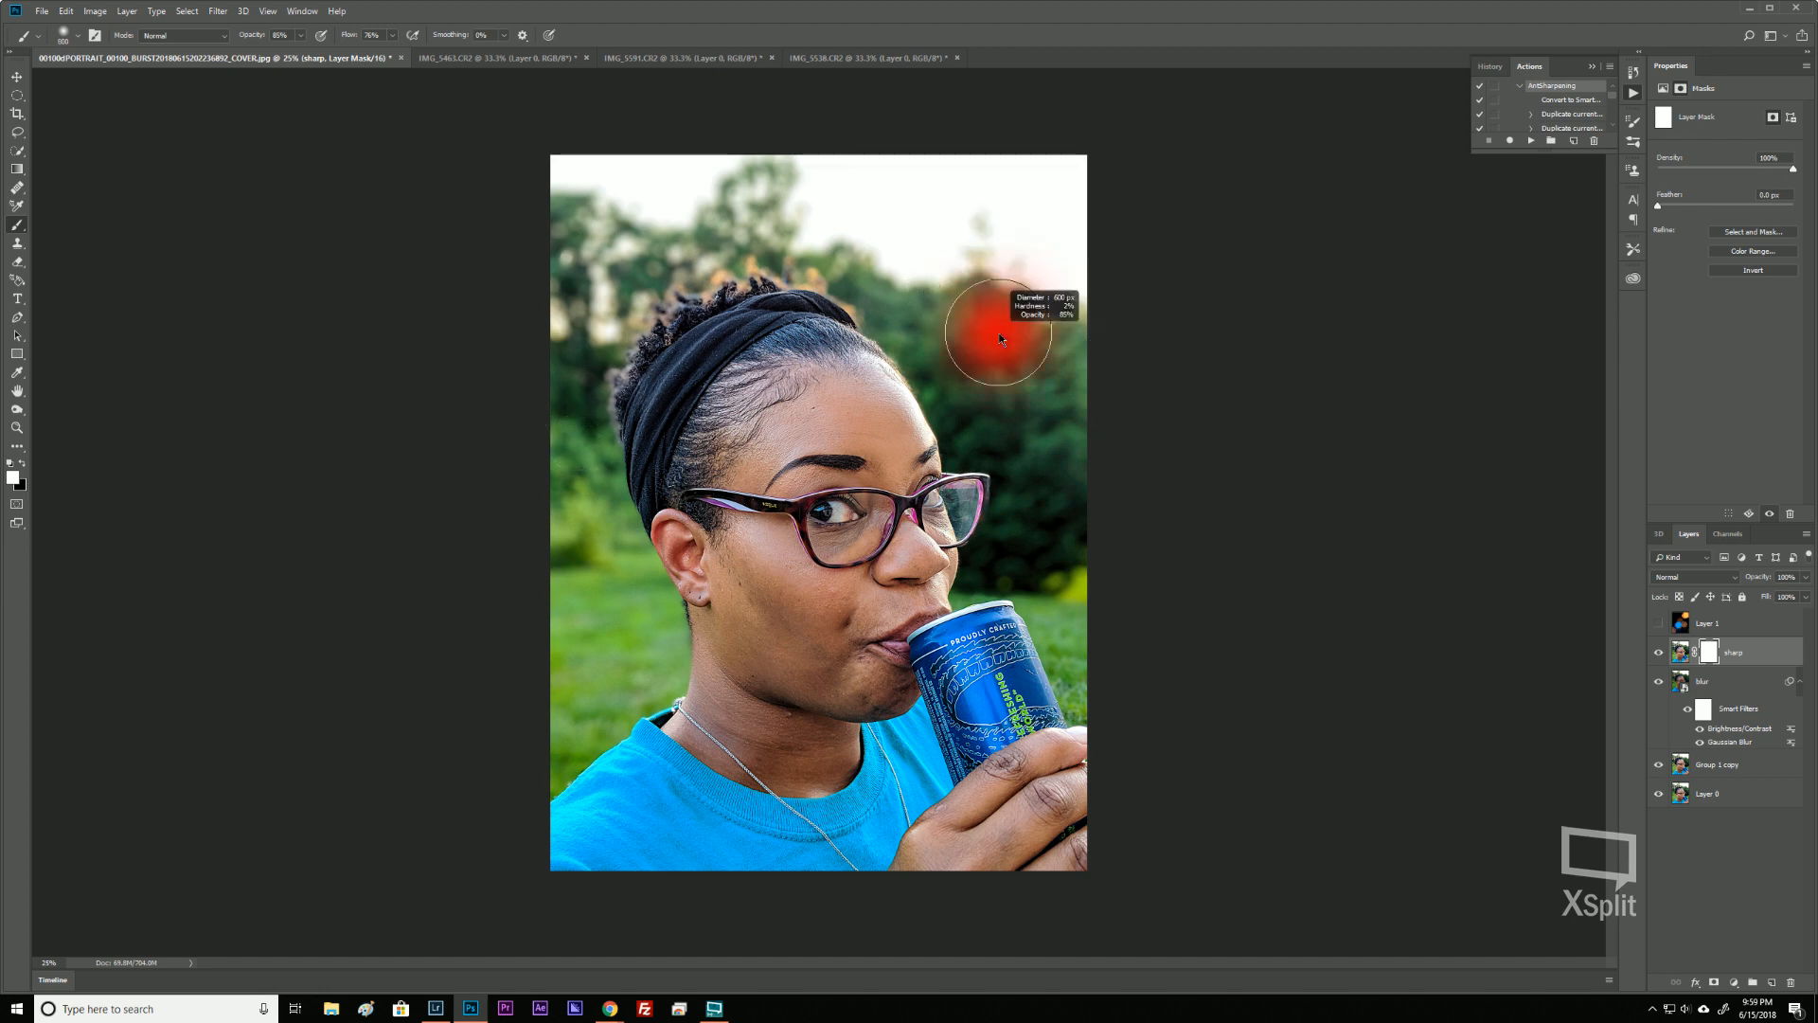
left_click_drag(999, 335, 997, 335)
left_click_drag(993, 304, 983, 286)
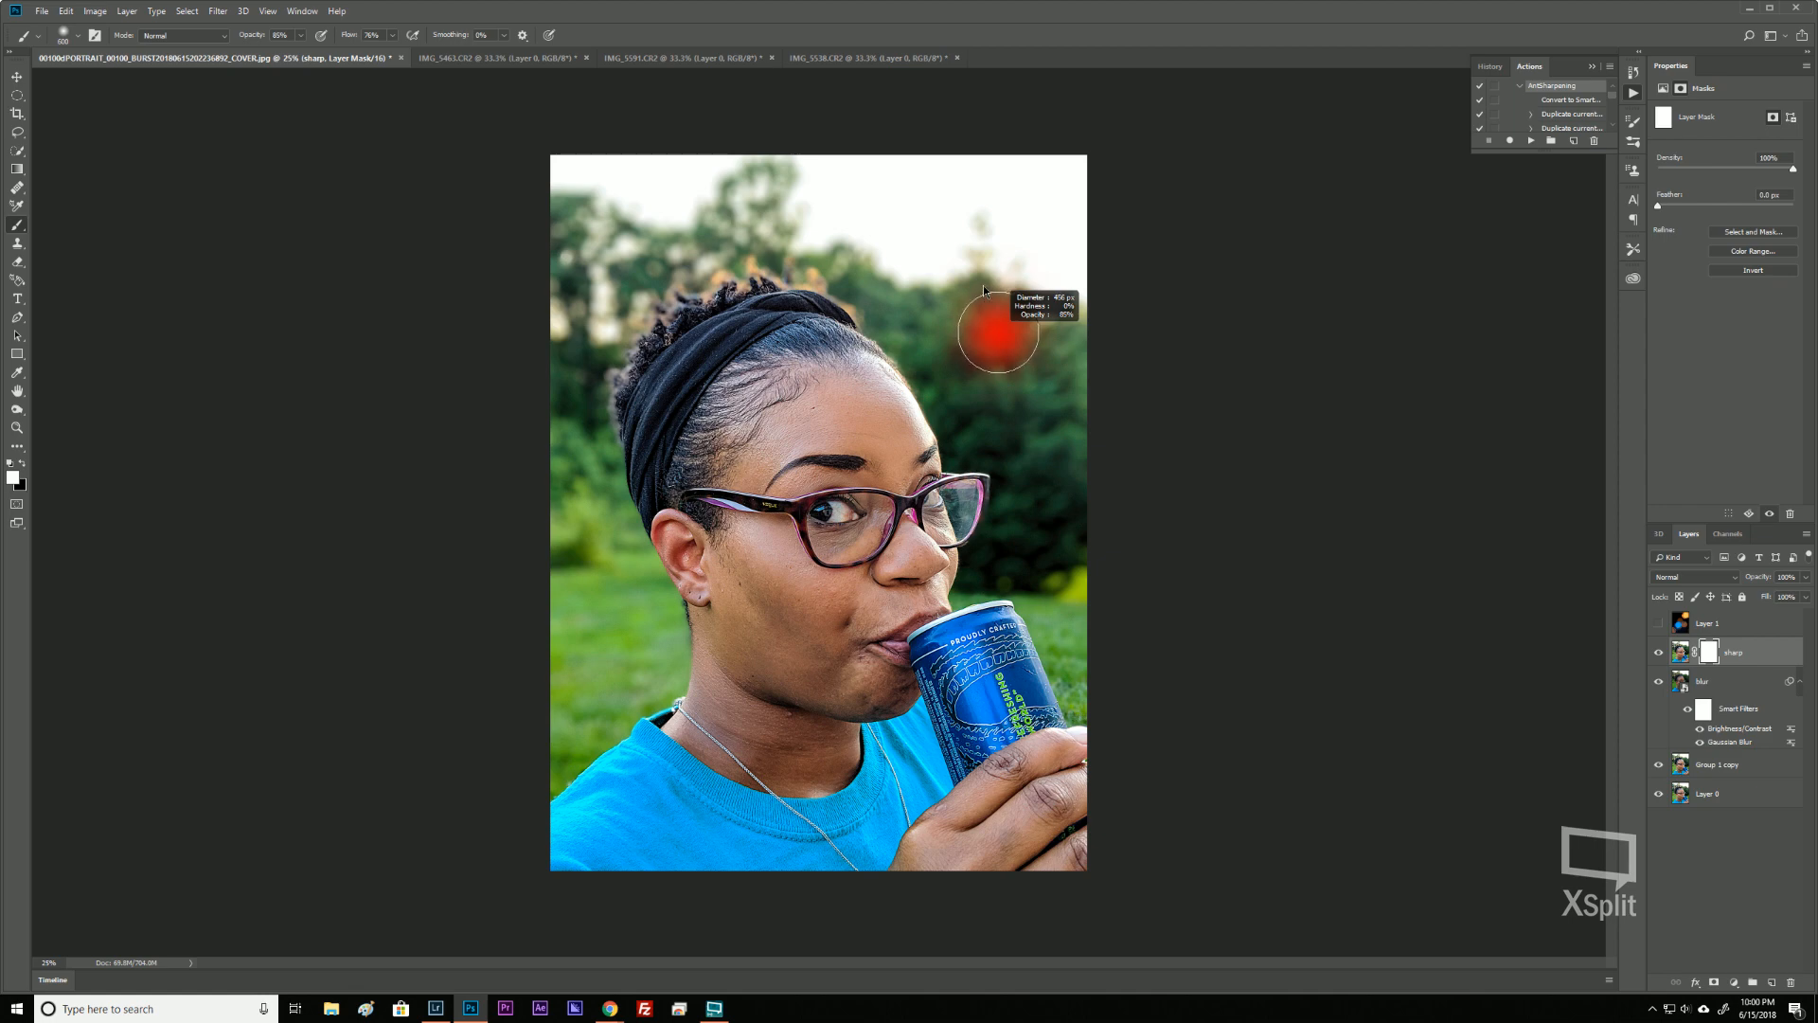
left_click_drag(983, 286, 983, 286)
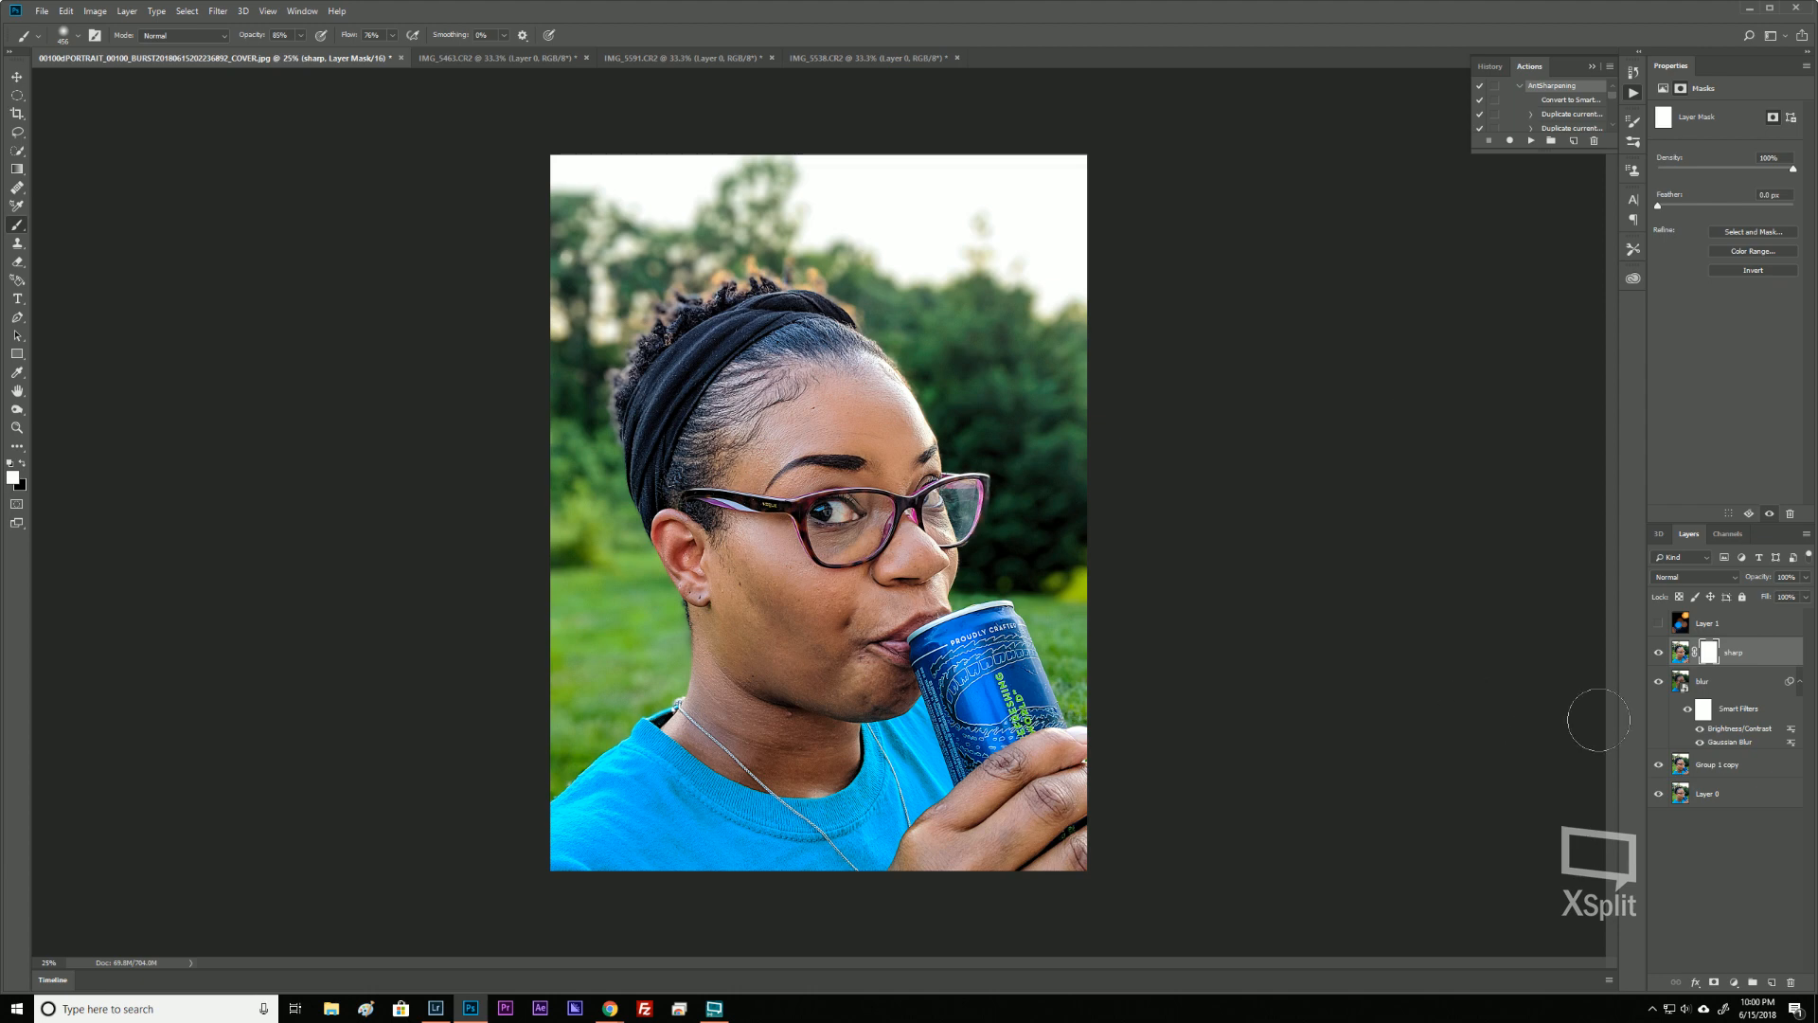
Rasterize the blur smart object into a regular pixel layer.
left_click(1709, 682)
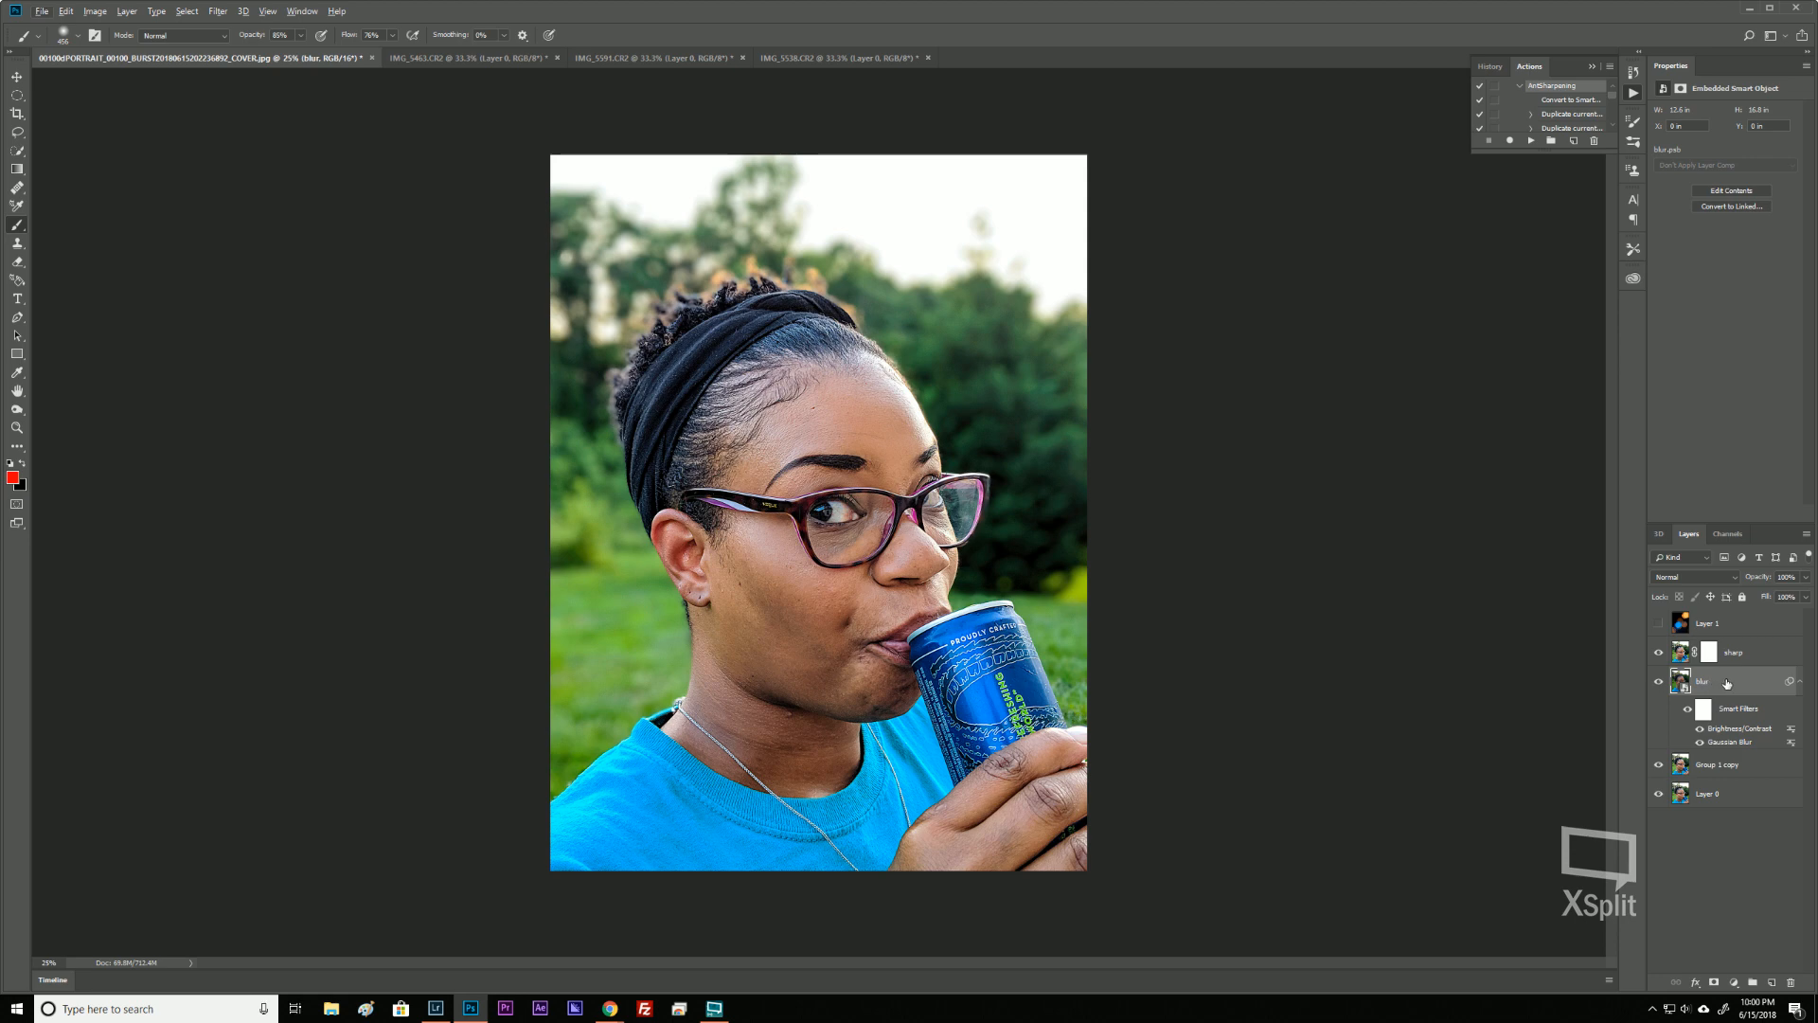
left_click(1719, 679)
right_click(1719, 683)
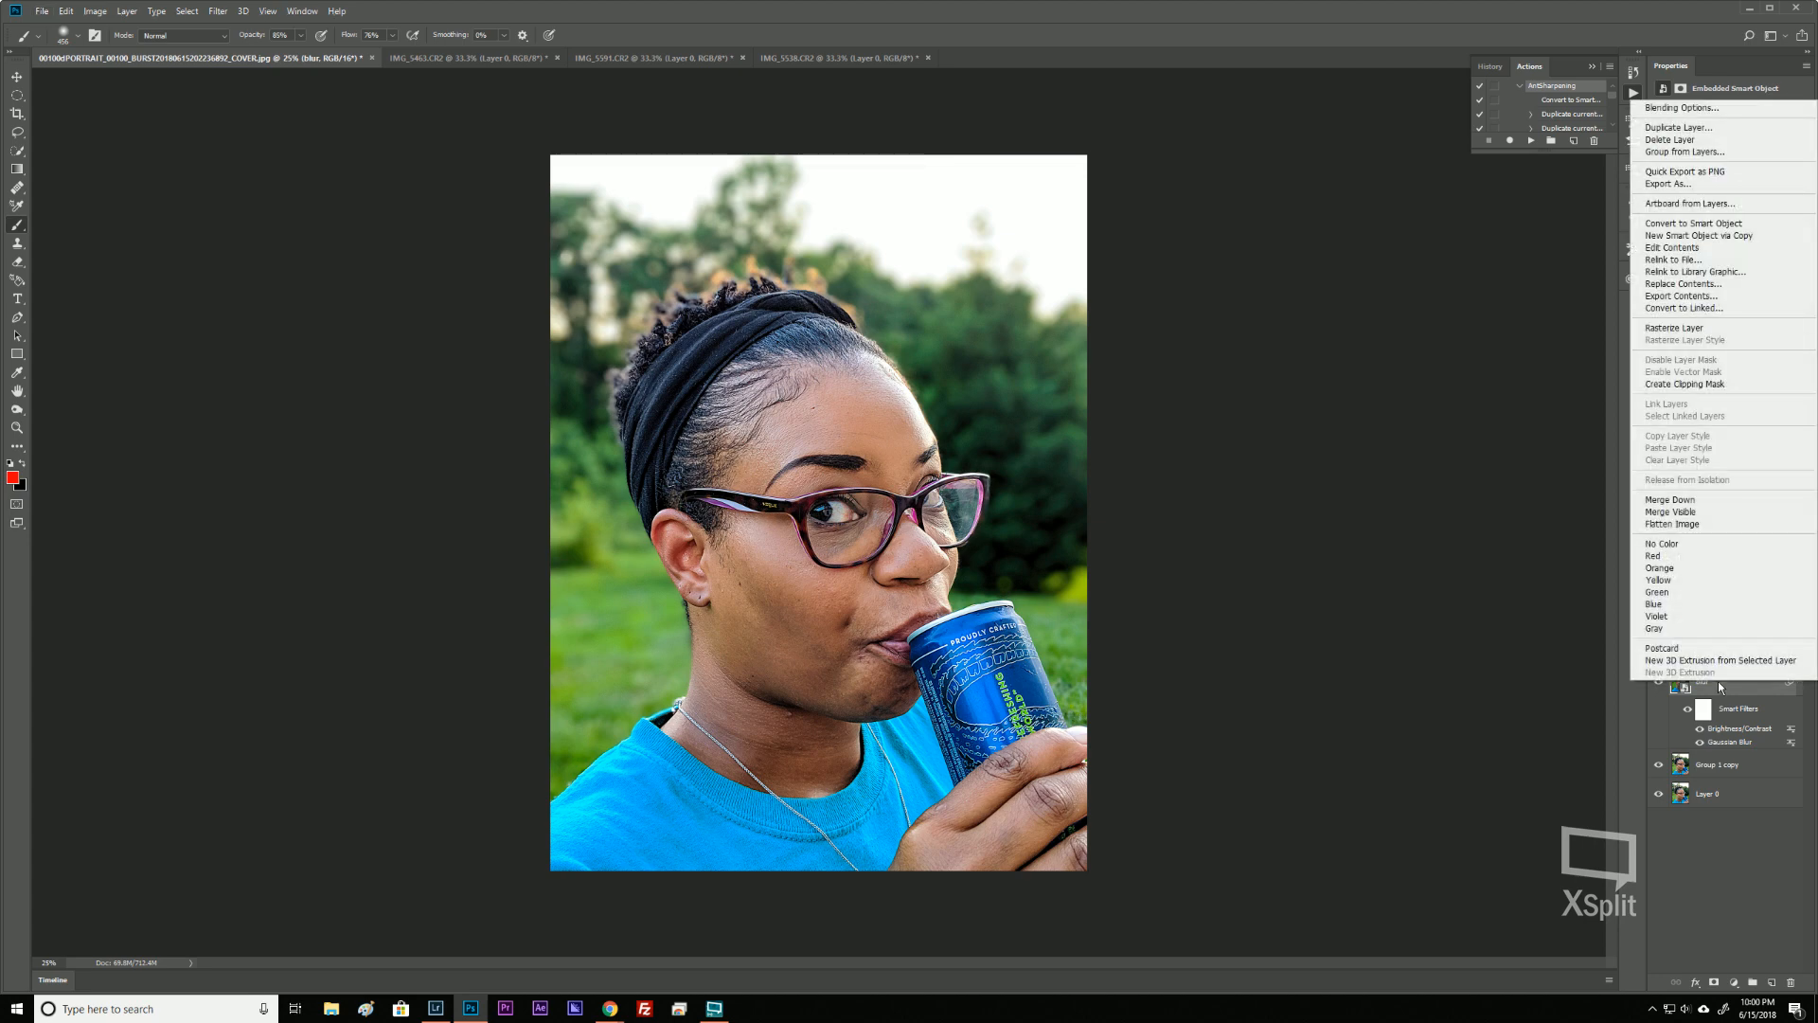
left_click(1719, 329)
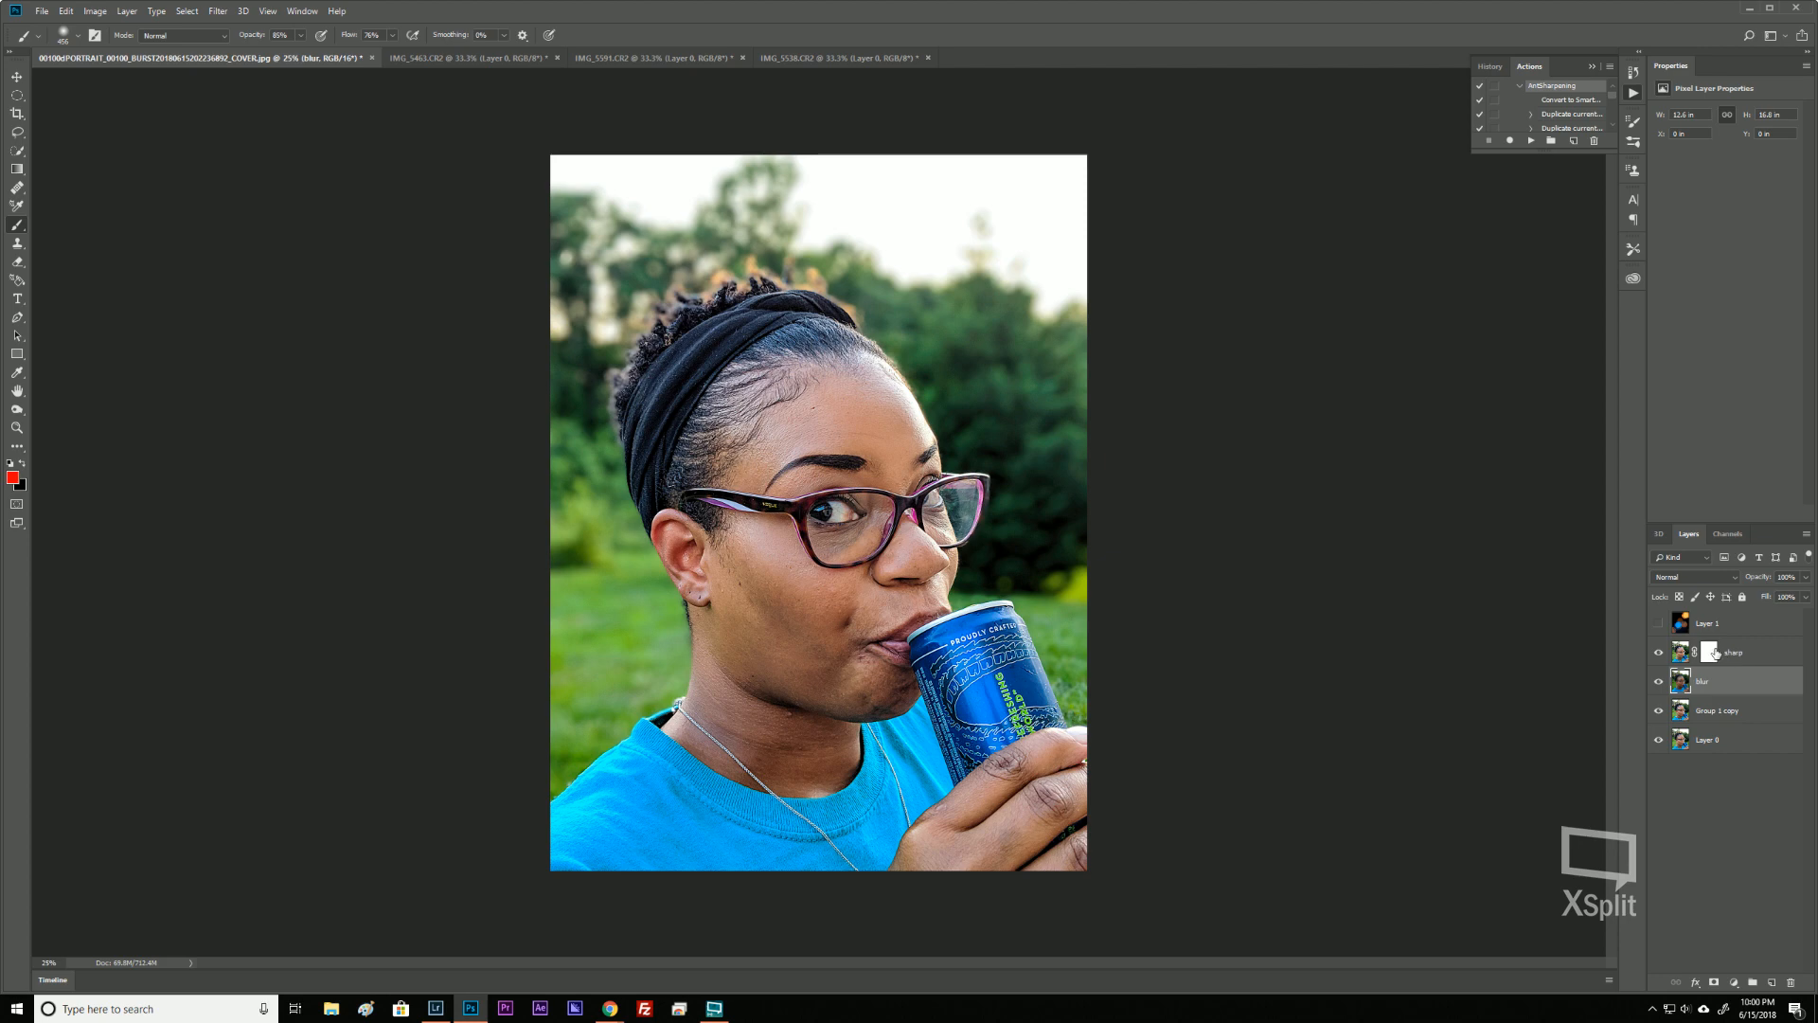
left_click(1712, 653)
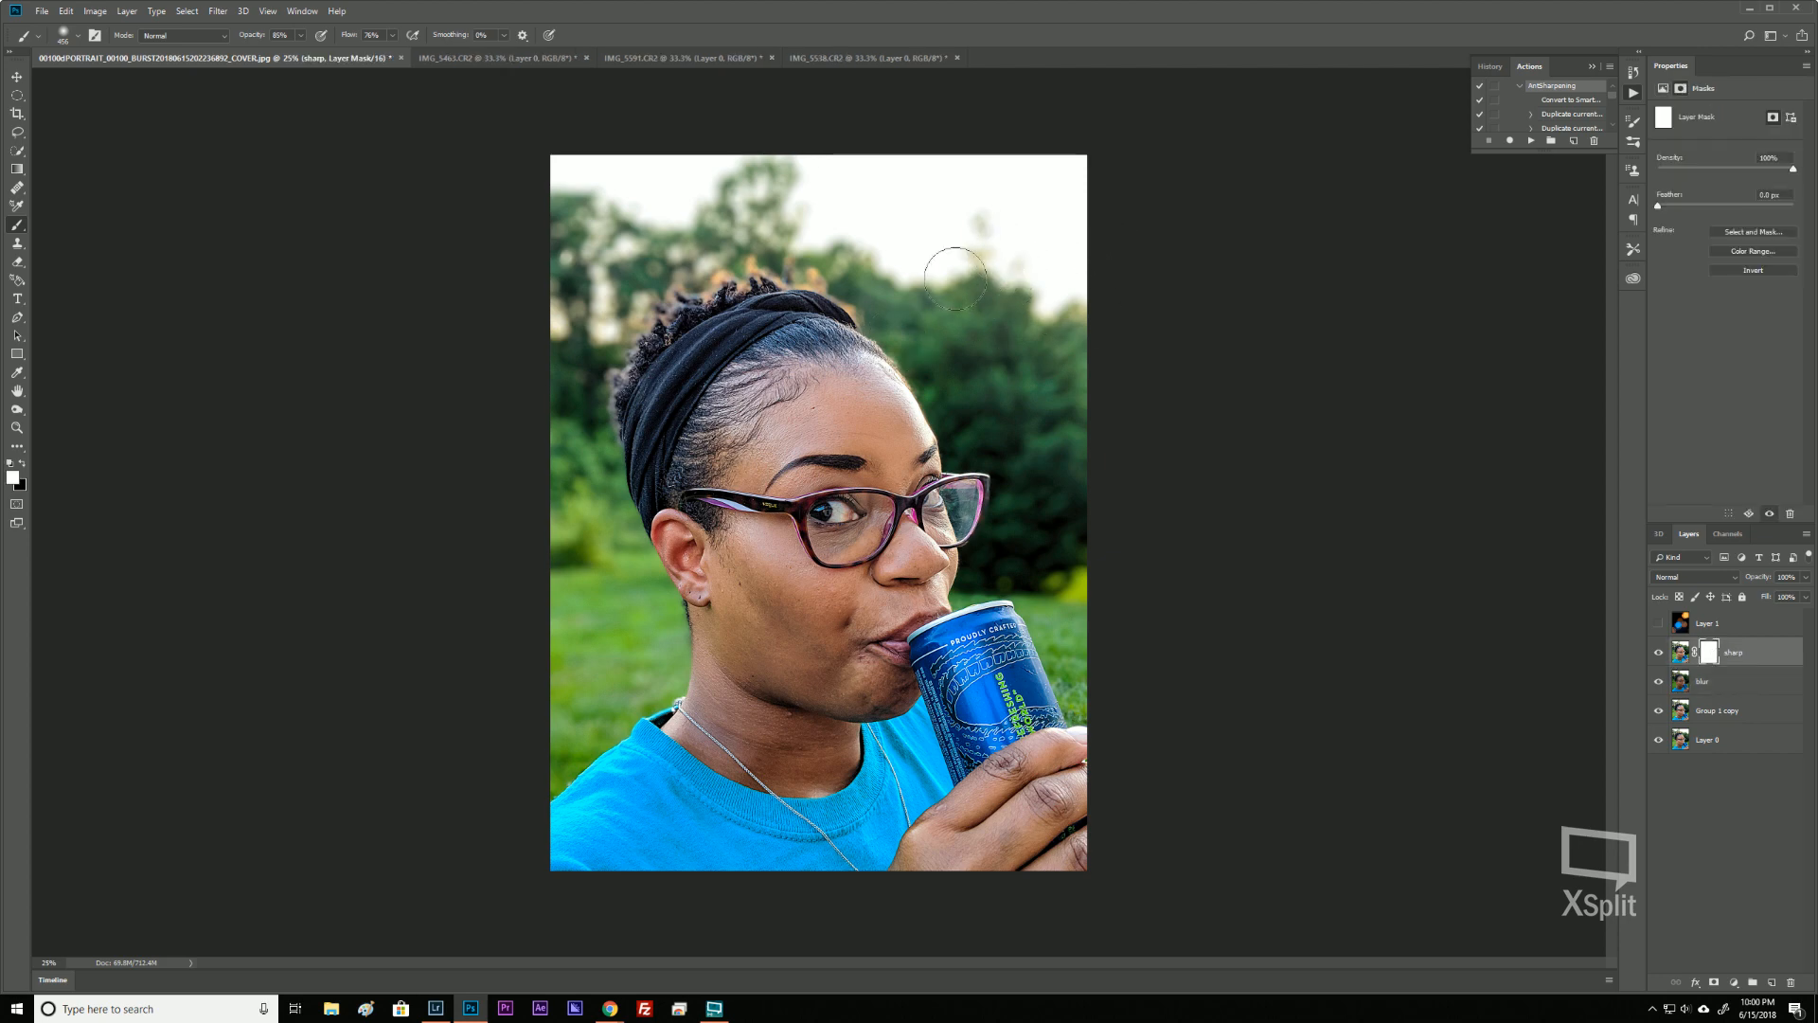
key("x")
mouse_move(940, 318)
left_mouse_down()
mouse_move(990, 252)
mouse_move(973, 270)
mouse_move(992, 353)
mouse_move(1014, 259)
mouse_move(1024, 293)
mouse_move(996, 256)
mouse_move(964, 258)
mouse_move(1024, 321)
mouse_move(1044, 444)
mouse_move(1006, 368)
mouse_move(918, 287)
mouse_move(969, 286)
mouse_move(982, 264)
mouse_move(876, 240)
mouse_move(775, 182)
mouse_move(938, 236)
mouse_move(996, 228)
mouse_move(1042, 473)
mouse_move(1004, 148)
mouse_move(885, 117)
mouse_move(800, 193)
mouse_move(906, 214)
mouse_move(800, 229)
mouse_move(625, 211)
mouse_move(682, 210)
mouse_move(579, 222)
mouse_move(554, 253)
mouse_move(609, 264)
mouse_move(561, 269)
mouse_move(624, 230)
mouse_move(820, 194)
left_mouse_up()
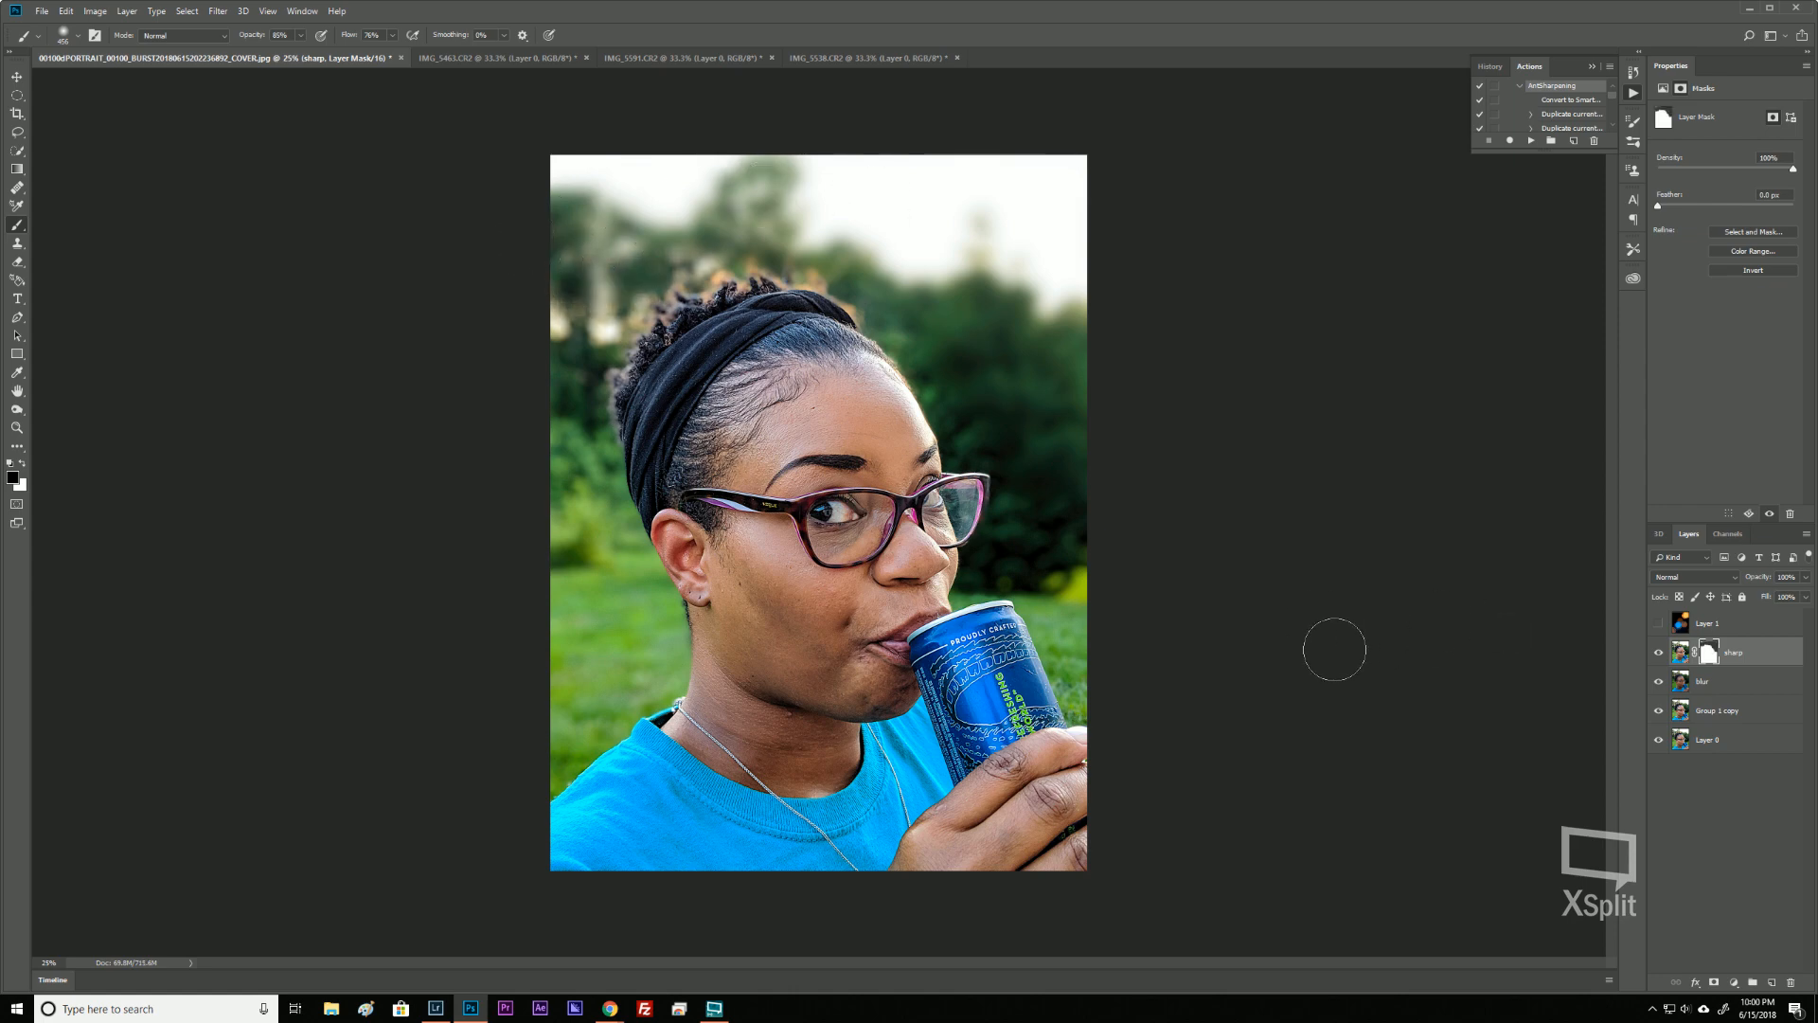
Undo the mask painting and the rasterization so the blur layer is a smart object with editable filters again.
key("ctrl+alt+z")
key("ctrl+alt+z")
key("ctrl+alt+z")
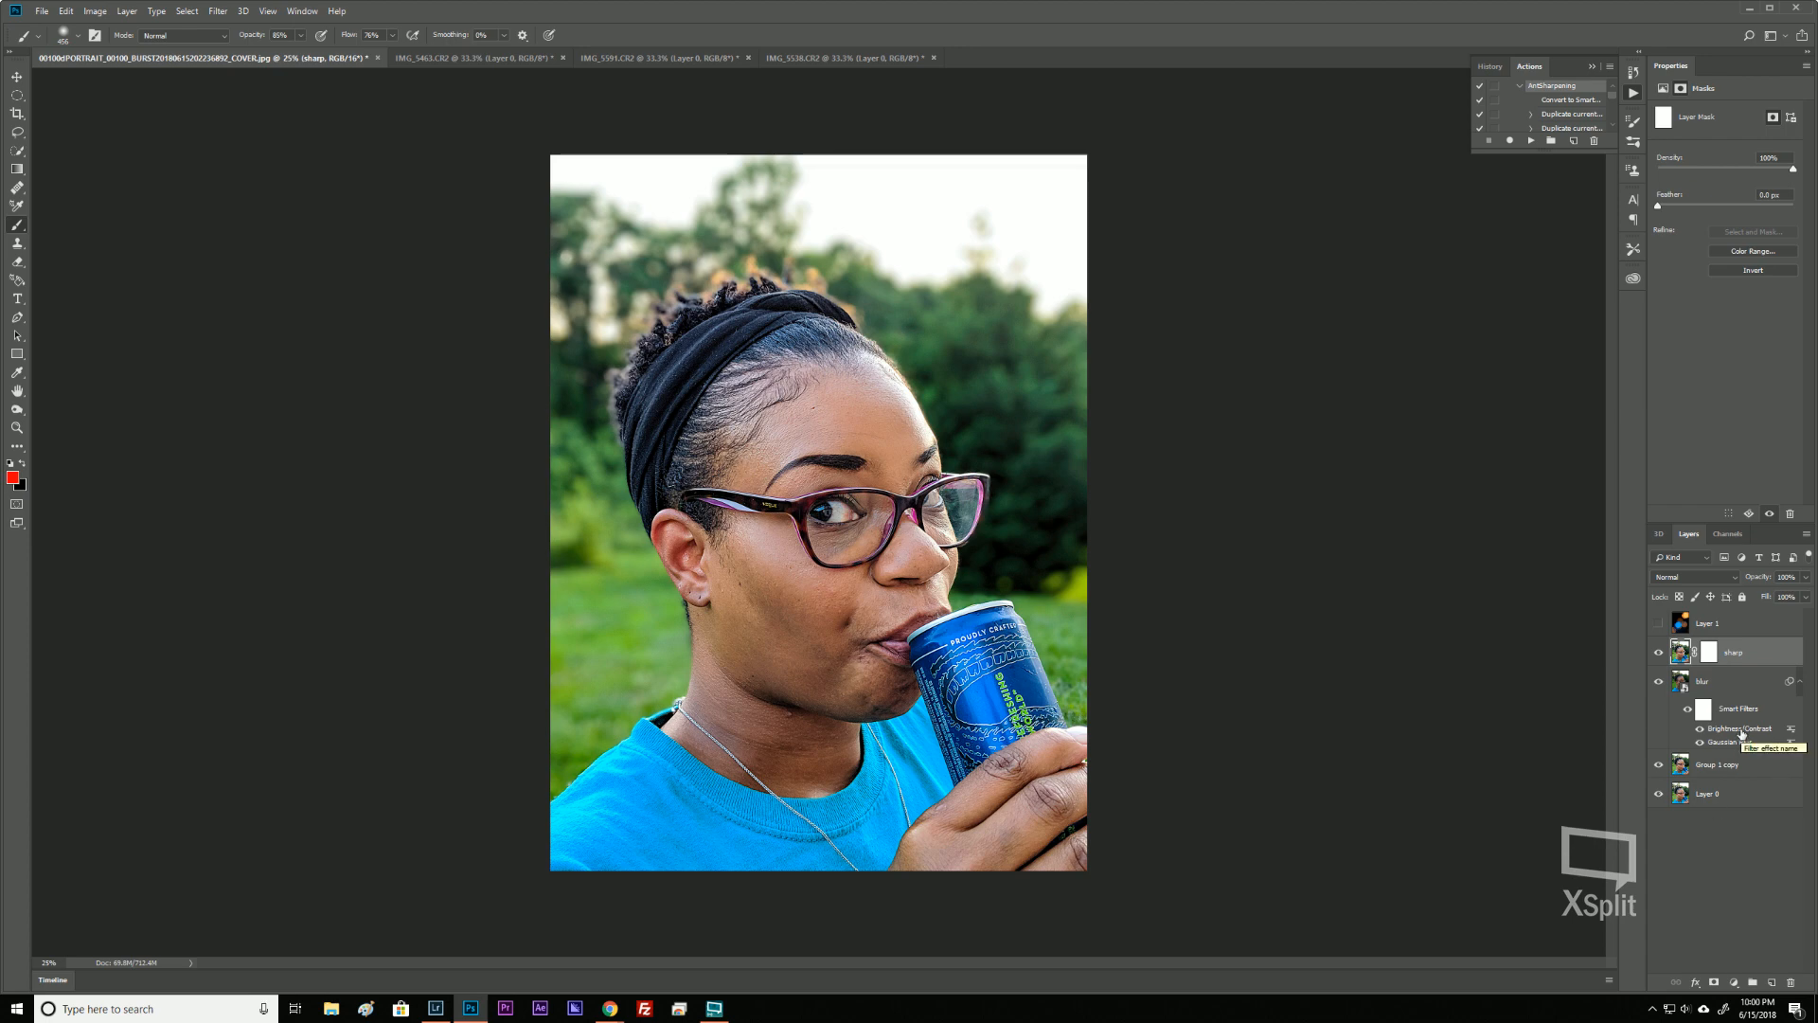
Hide the sharp layer and re-edit the blur layer's Brightness/Contrast filter to brightness slightly below -75 and contrast about 78.
double_click(1742, 730)
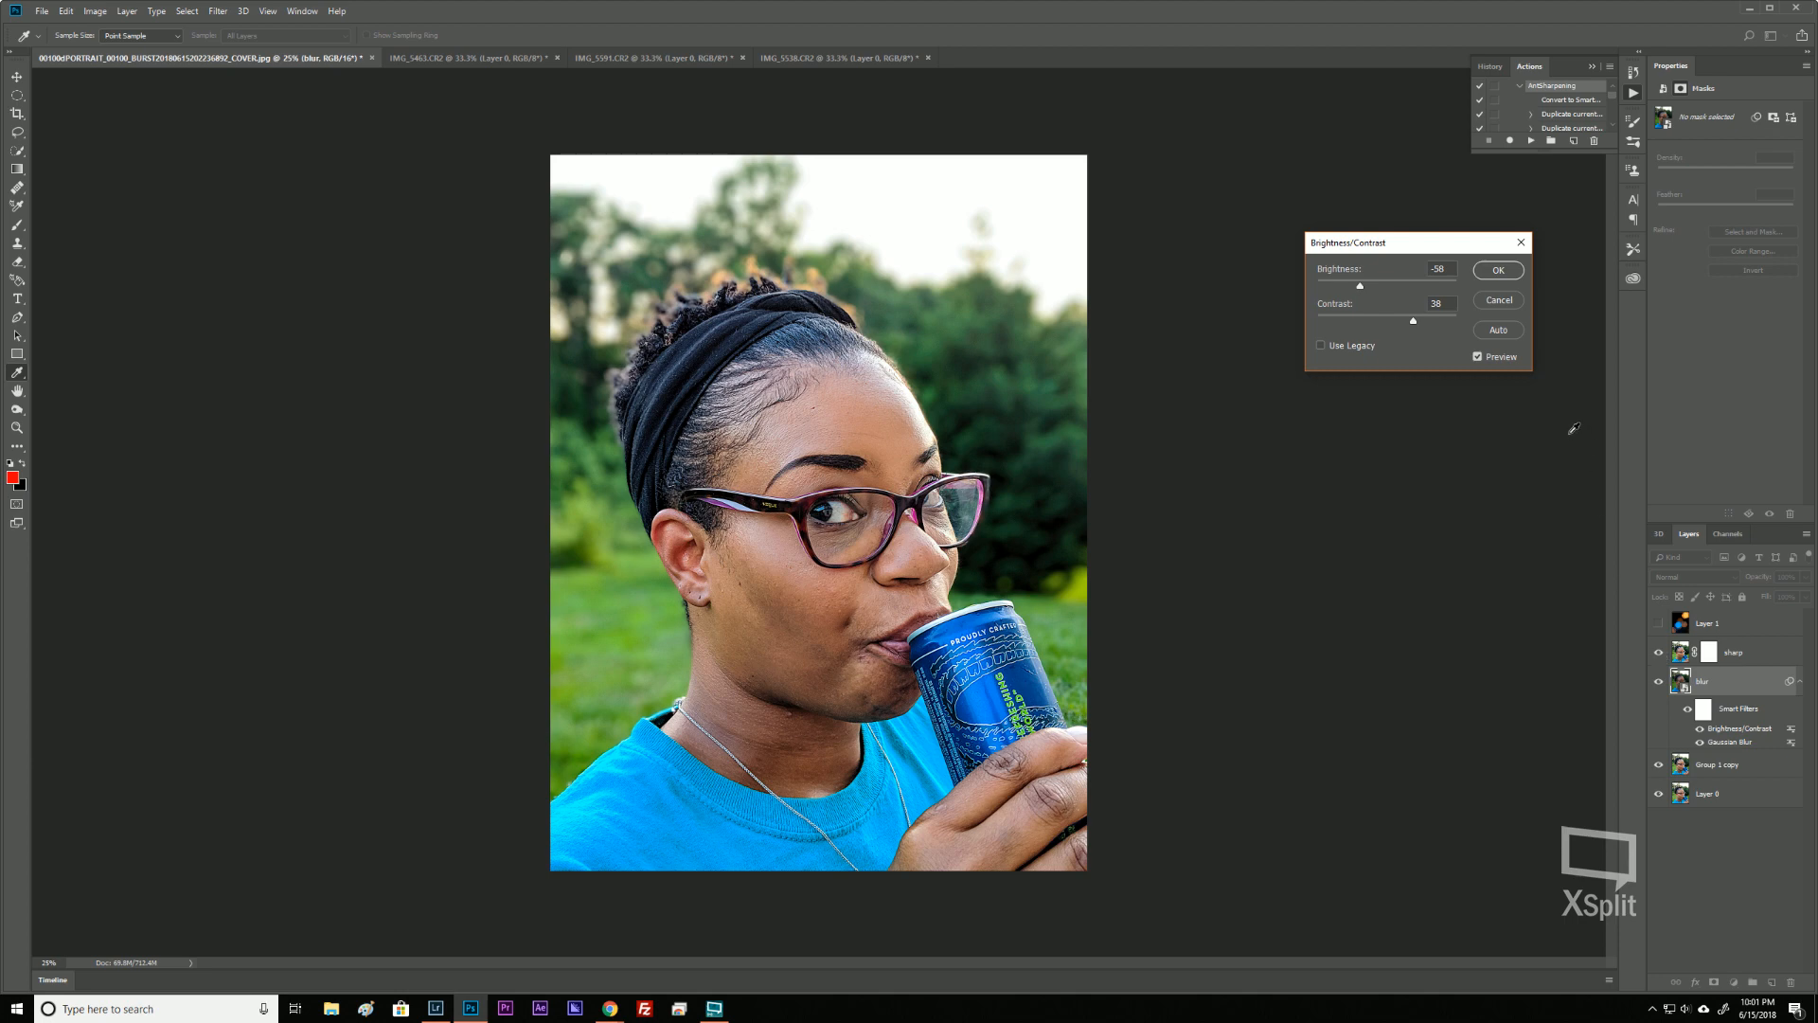
left_click(1499, 300)
left_click(1660, 653)
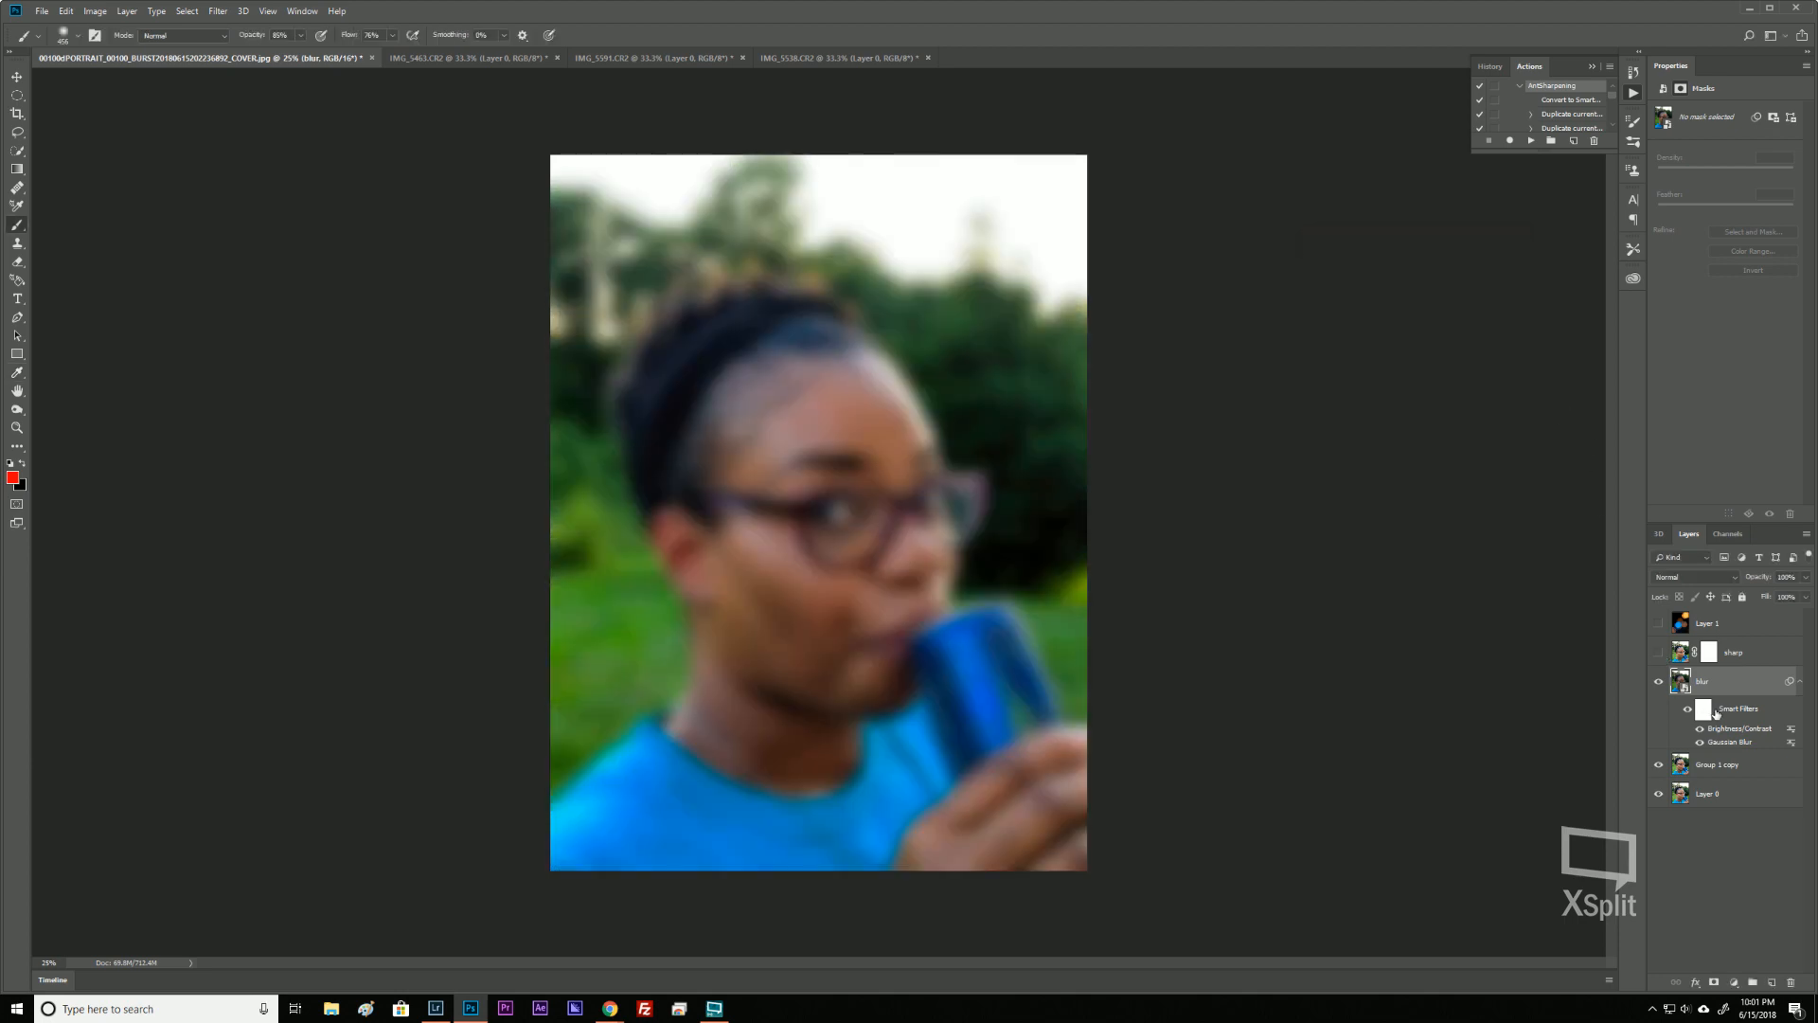
double_click(1735, 729)
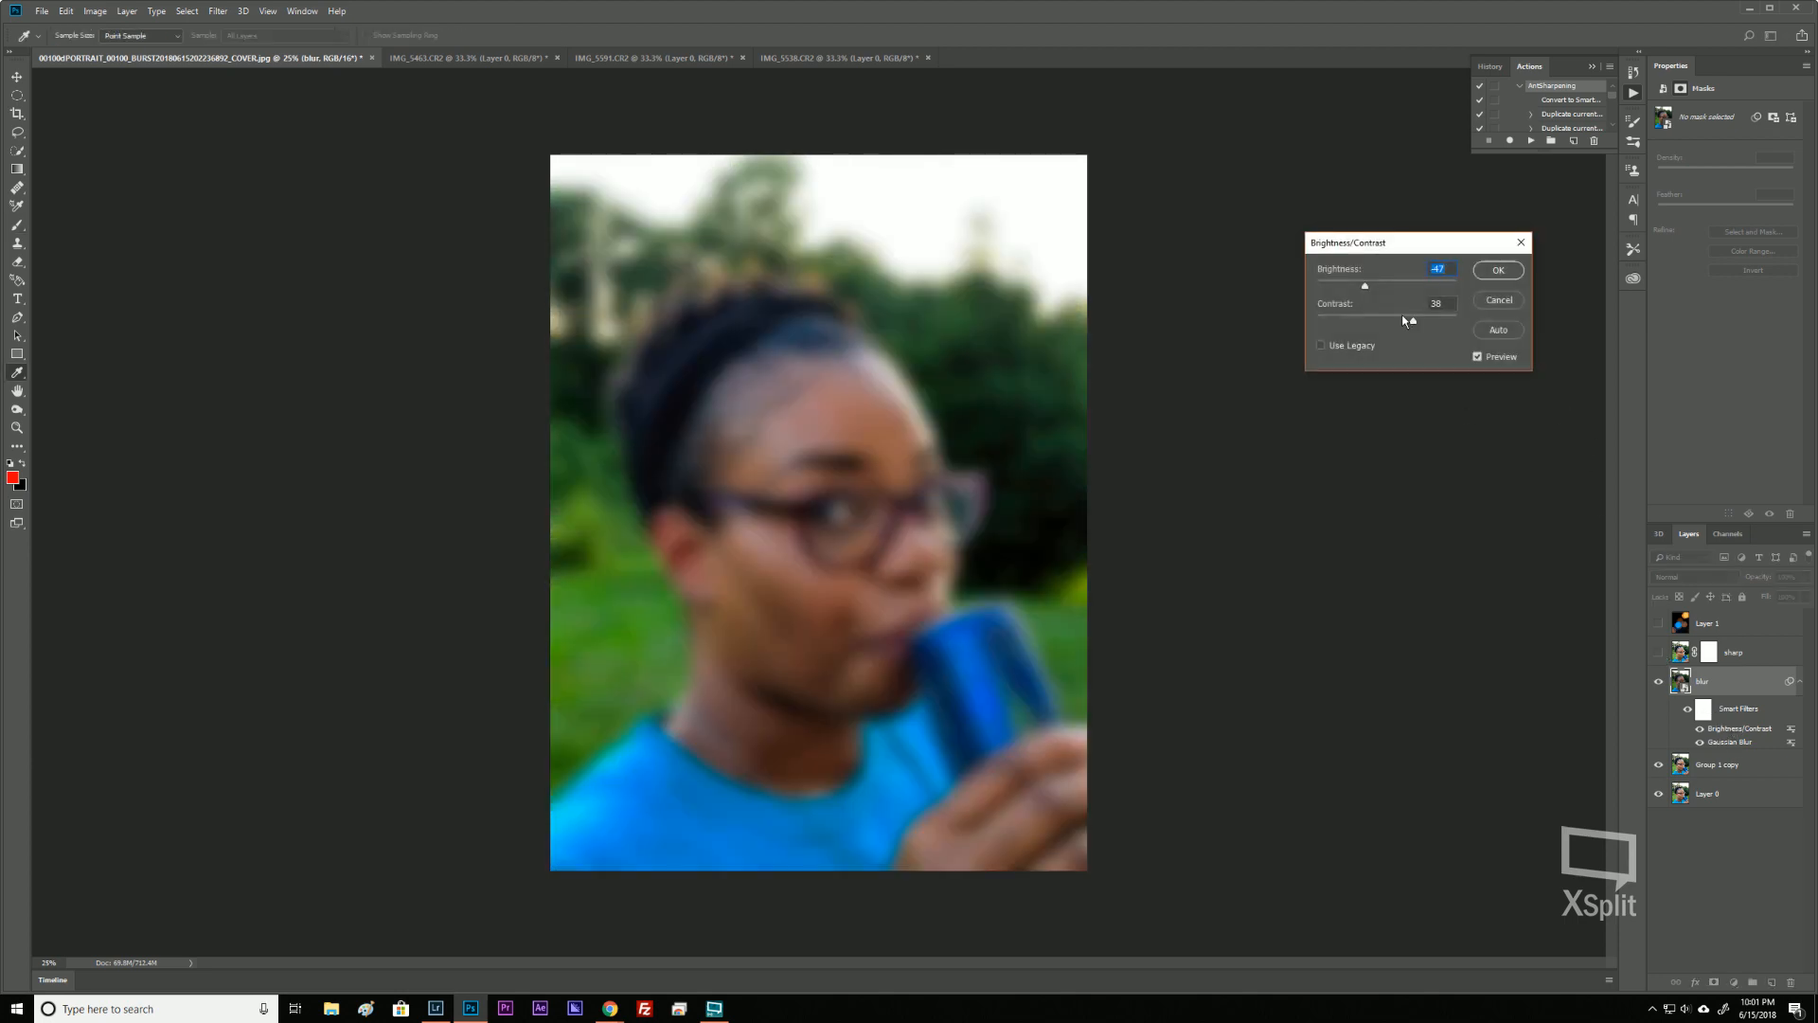
left_click_drag(1357, 288, 1360, 288)
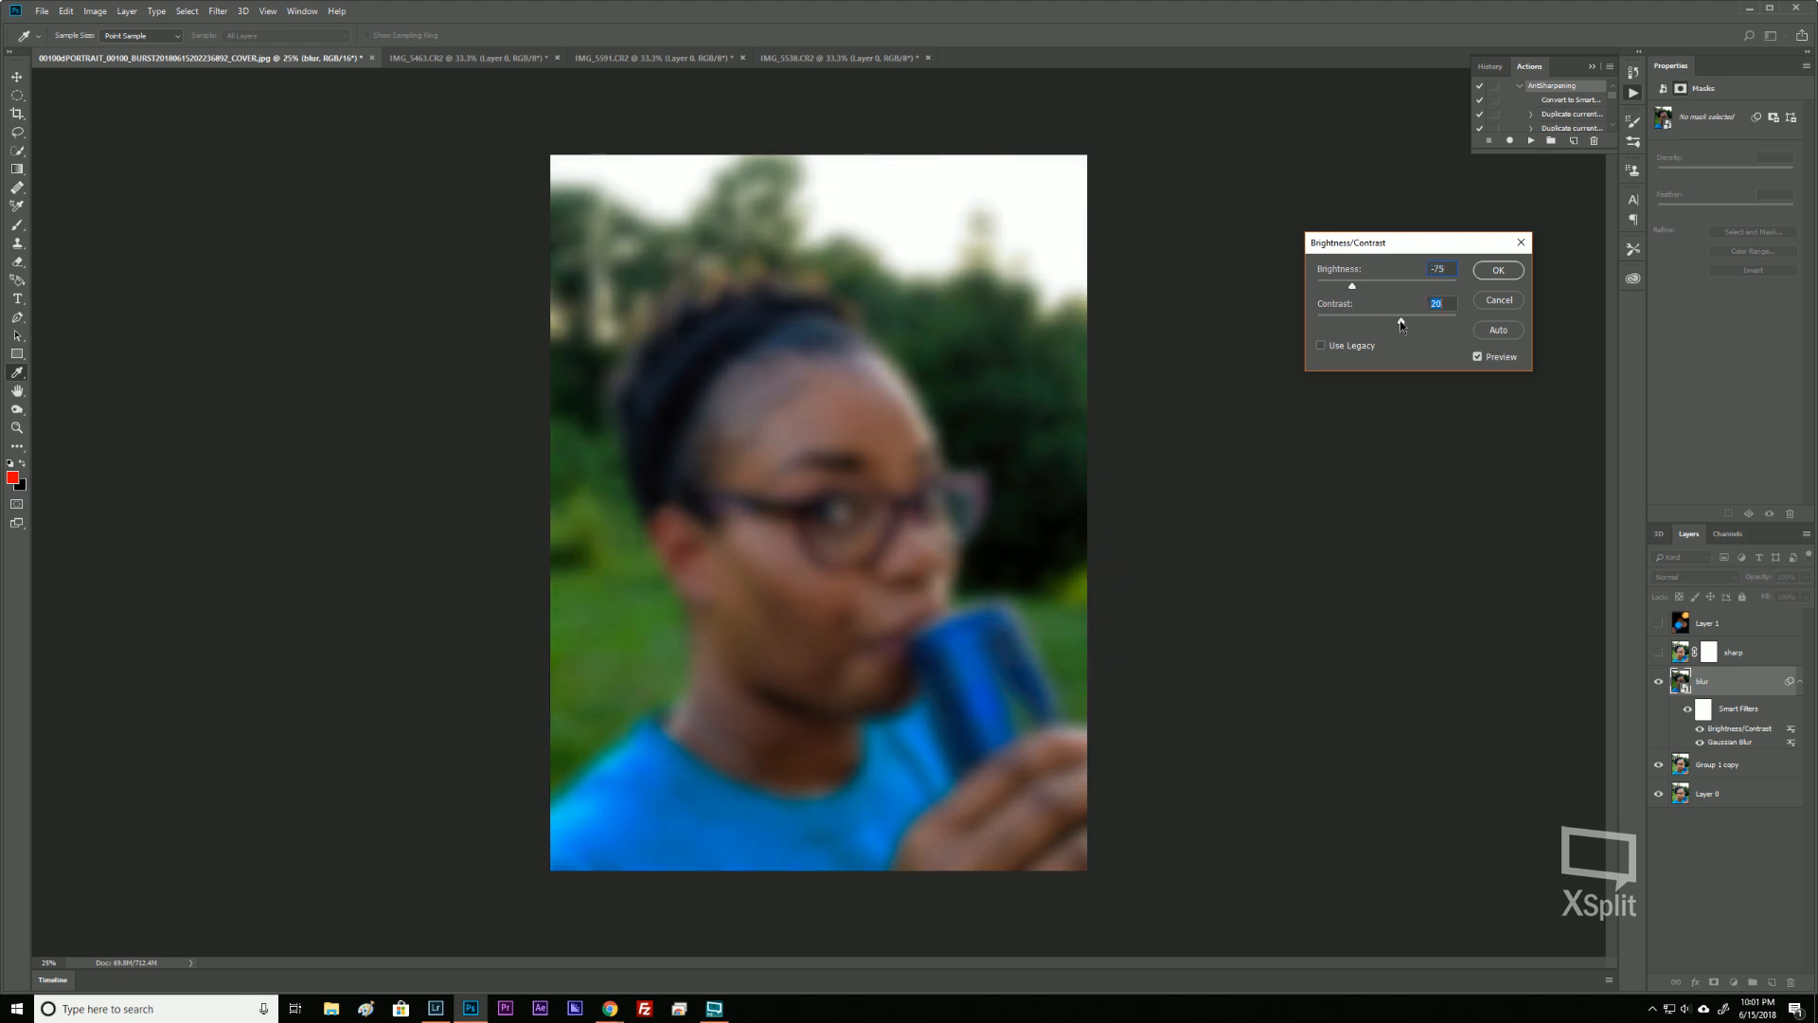
left_click_drag(1399, 321, 1423, 320)
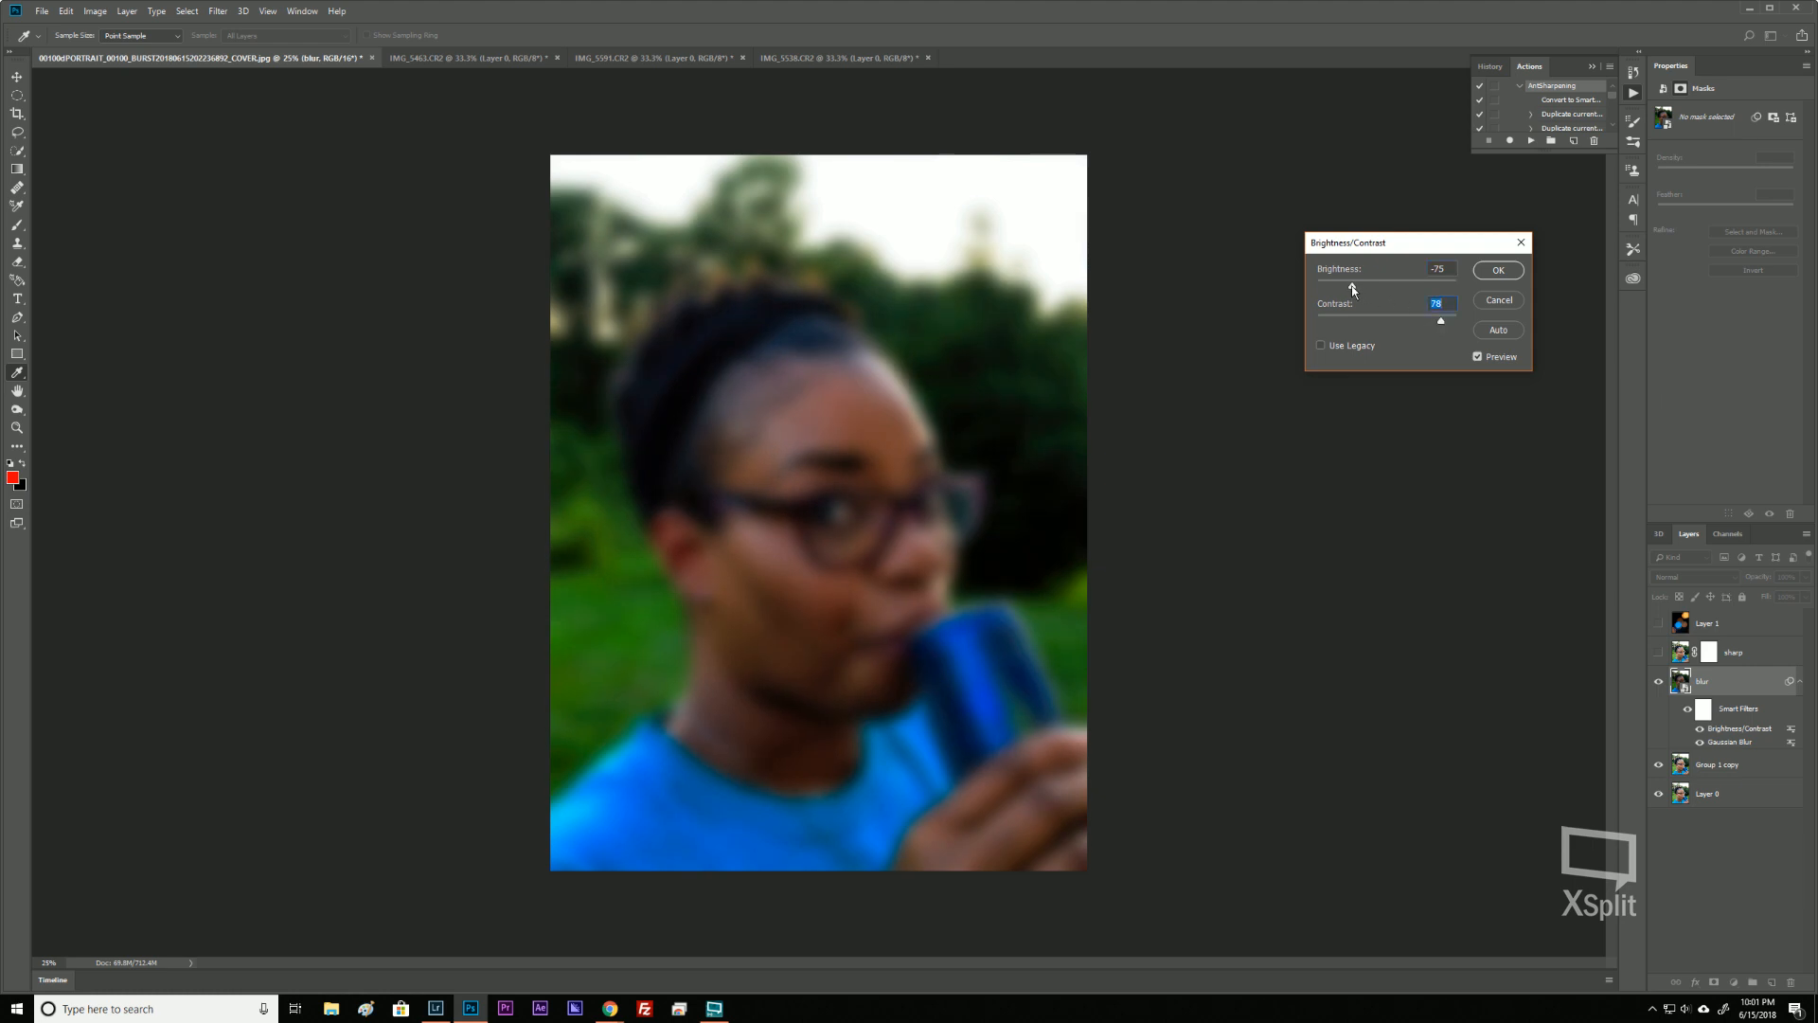
left_click_drag(1350, 286, 1346, 286)
left_click(1498, 269)
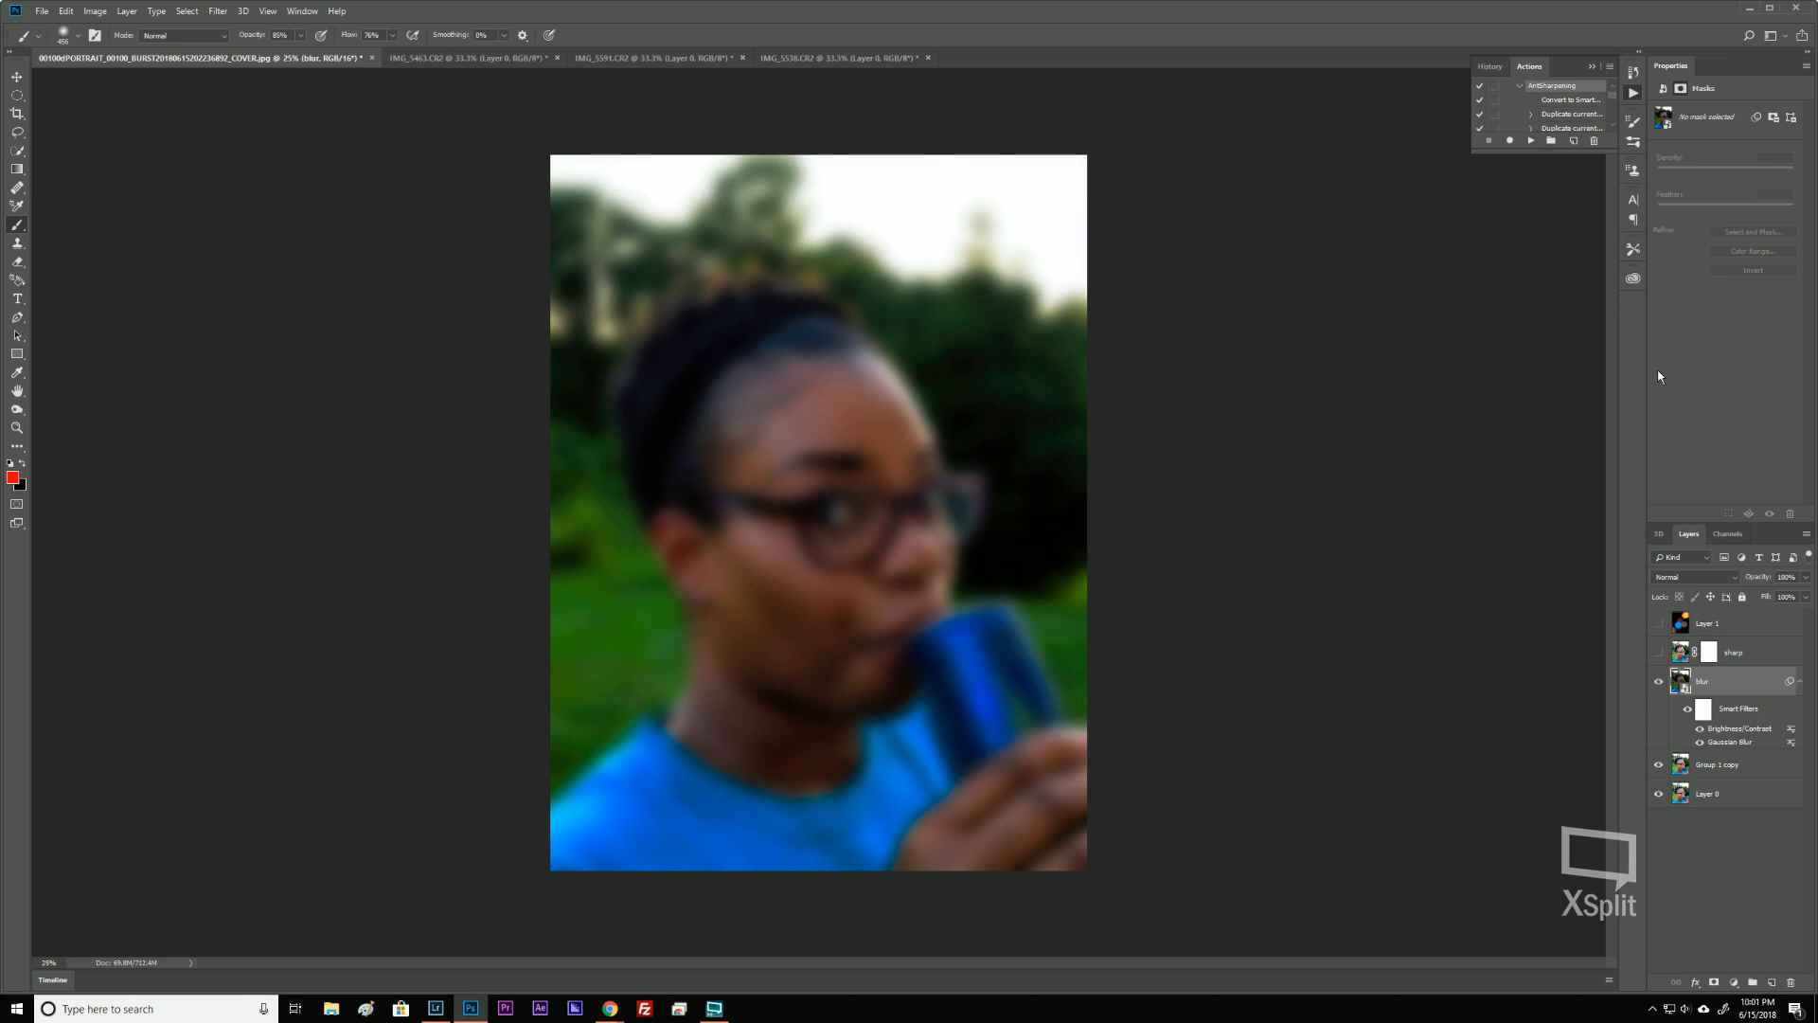
Show the sharp layer and paint black on its mask over the sky, trees and grass around the woman.
left_click(1658, 653)
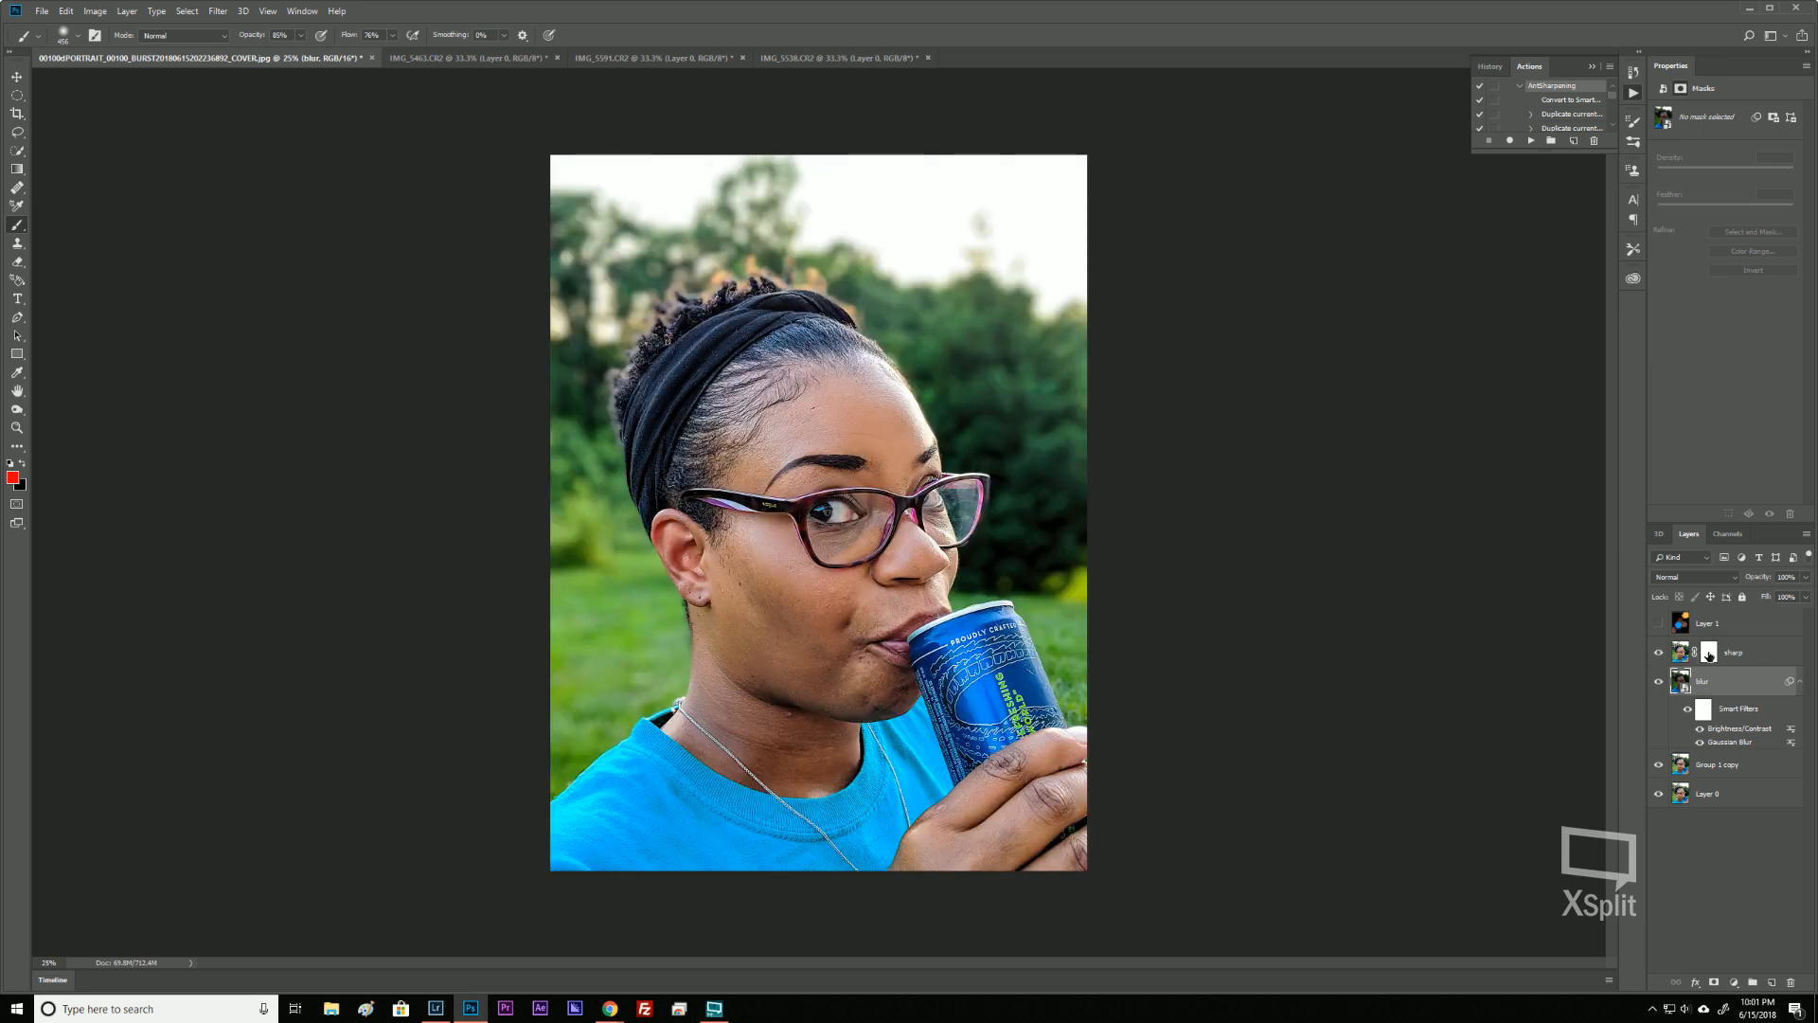
left_click(1709, 653)
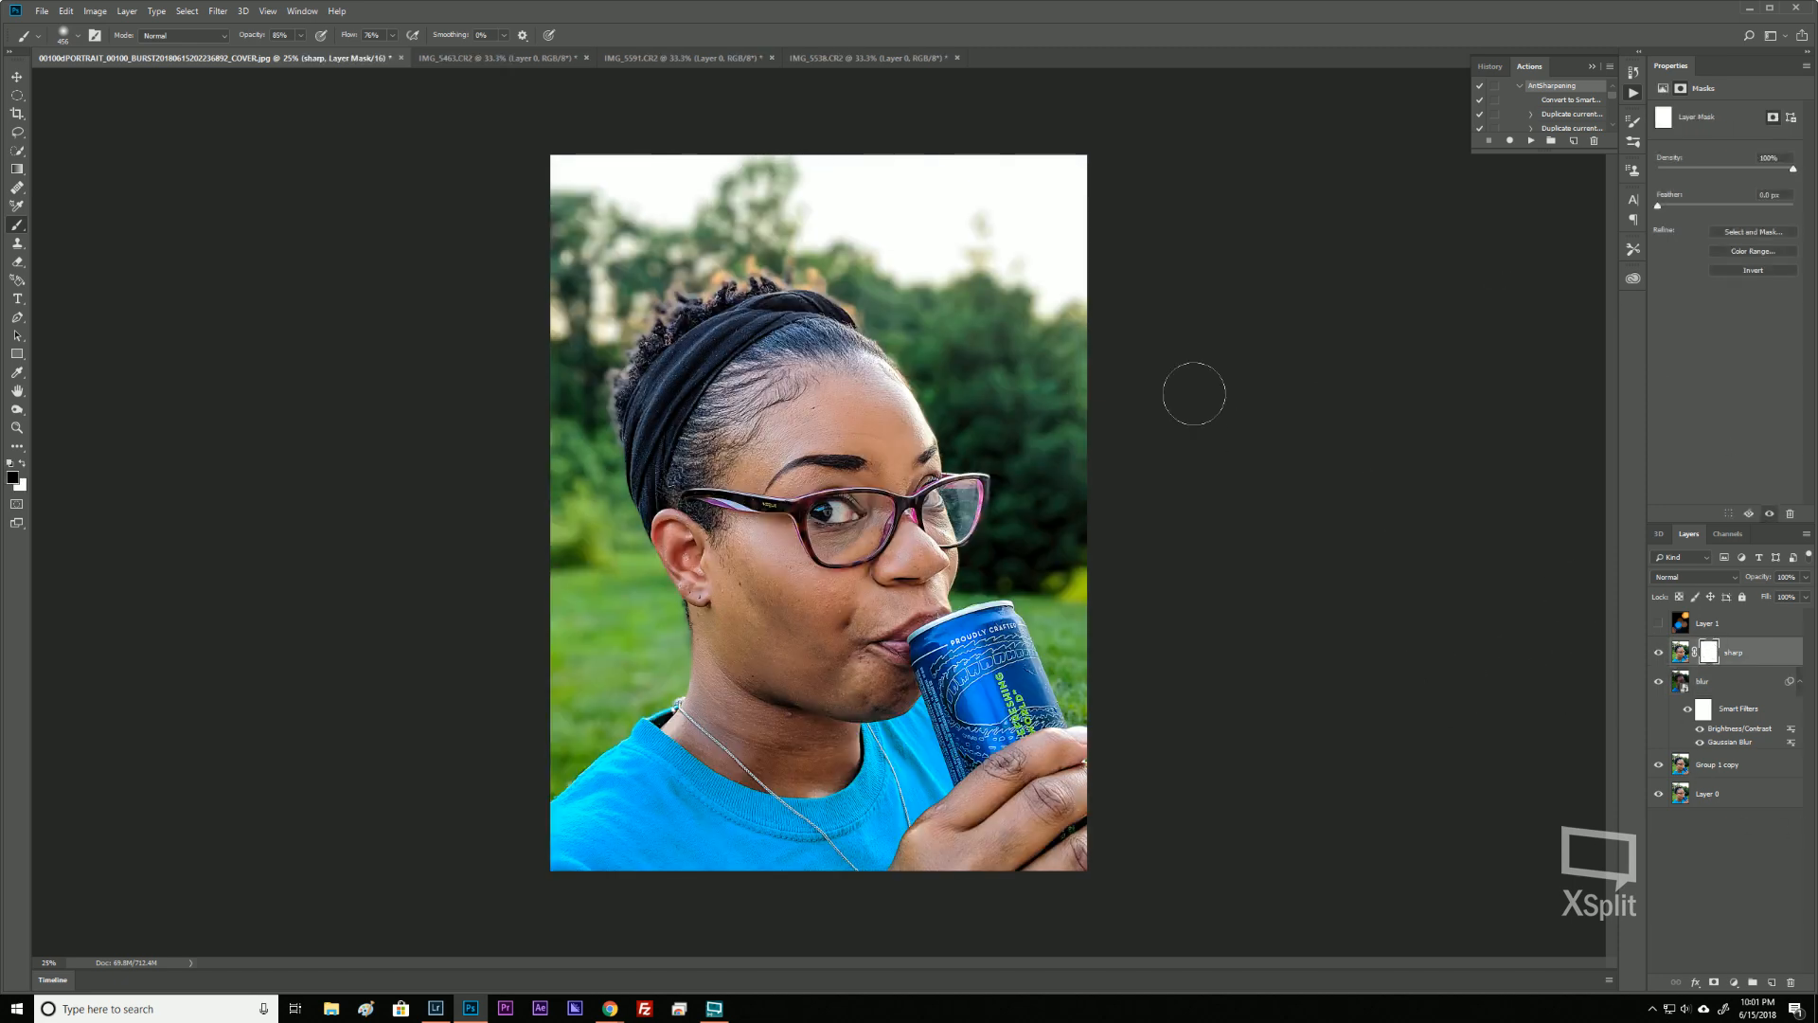
mouse_move(1026, 215)
left_mouse_down()
mouse_move(1033, 168)
mouse_move(1036, 333)
mouse_move(970, 230)
mouse_move(976, 305)
mouse_move(973, 266)
mouse_move(863, 179)
mouse_move(958, 237)
mouse_move(747, 204)
mouse_move(676, 216)
mouse_move(734, 222)
mouse_move(570, 226)
mouse_move(570, 325)
mouse_move(590, 314)
mouse_move(560, 459)
mouse_move(622, 638)
mouse_move(640, 616)
mouse_move(610, 528)
mouse_move(580, 707)
mouse_move(647, 647)
mouse_move(640, 679)
mouse_move(566, 720)
mouse_move(541, 773)
mouse_move(572, 430)
mouse_move(626, 181)
mouse_move(557, 218)
mouse_move(648, 167)
mouse_move(984, 220)
mouse_move(1051, 499)
mouse_move(1083, 452)
mouse_move(1060, 318)
mouse_move(1002, 267)
mouse_move(933, 291)
mouse_move(910, 278)
mouse_move(911, 307)
mouse_move(878, 241)
mouse_move(682, 194)
mouse_move(619, 252)
mouse_move(600, 208)
left_mouse_up()
mouse_move(998, 389)
left_mouse_down()
mouse_move(1051, 589)
mouse_move(1102, 693)
mouse_move(1095, 569)
mouse_move(1072, 543)
mouse_move(947, 600)
mouse_move(978, 588)
mouse_move(1039, 613)
mouse_move(1046, 689)
mouse_move(1093, 718)
mouse_move(1068, 727)
mouse_move(990, 622)
mouse_move(916, 594)
mouse_move(947, 609)
mouse_move(950, 568)
mouse_move(983, 605)
mouse_move(991, 484)
mouse_move(958, 397)
mouse_move(947, 407)
mouse_move(936, 331)
mouse_move(816, 232)
mouse_move(725, 234)
mouse_move(613, 314)
mouse_move(567, 432)
mouse_move(657, 663)
mouse_move(654, 701)
mouse_move(550, 736)
mouse_move(520, 769)
mouse_move(563, 744)
mouse_move(583, 647)
mouse_move(607, 278)
mouse_move(681, 204)
mouse_move(1070, 337)
left_mouse_up()
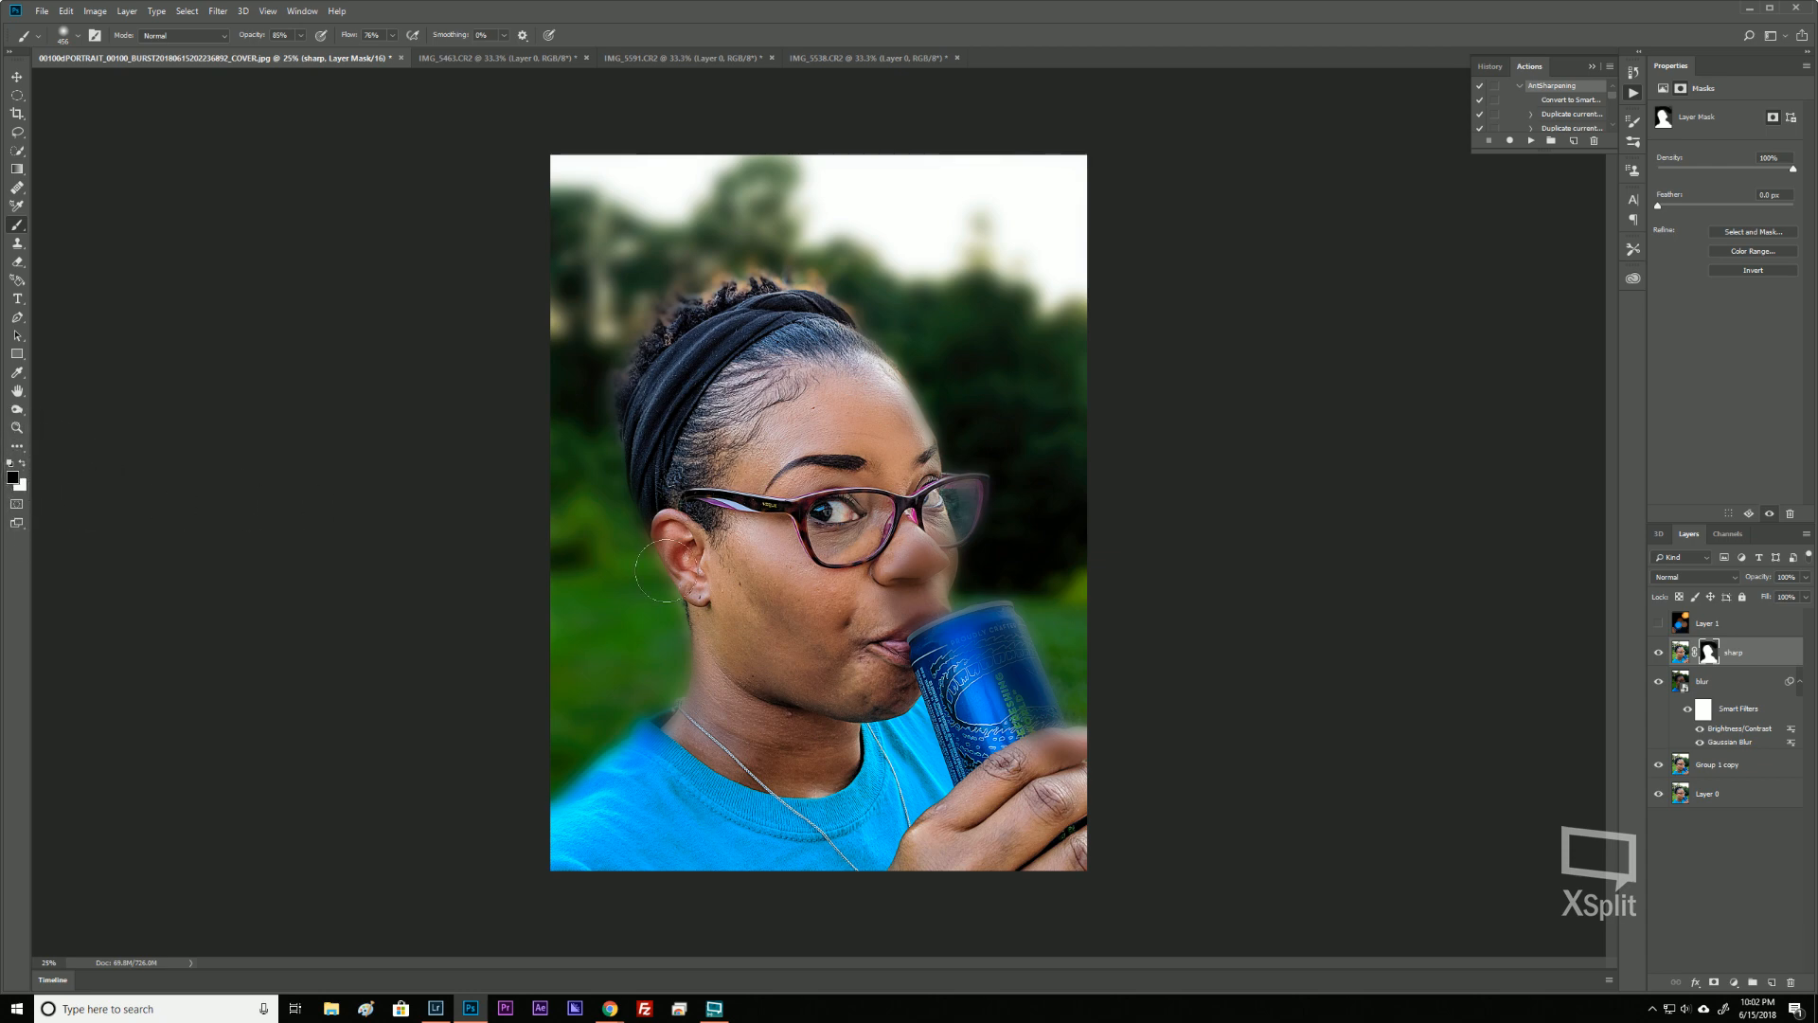
Paint white on the sharp layer's mask to restore the nose, glasses, can, hand, headband, forehead and shirt.
key("x")
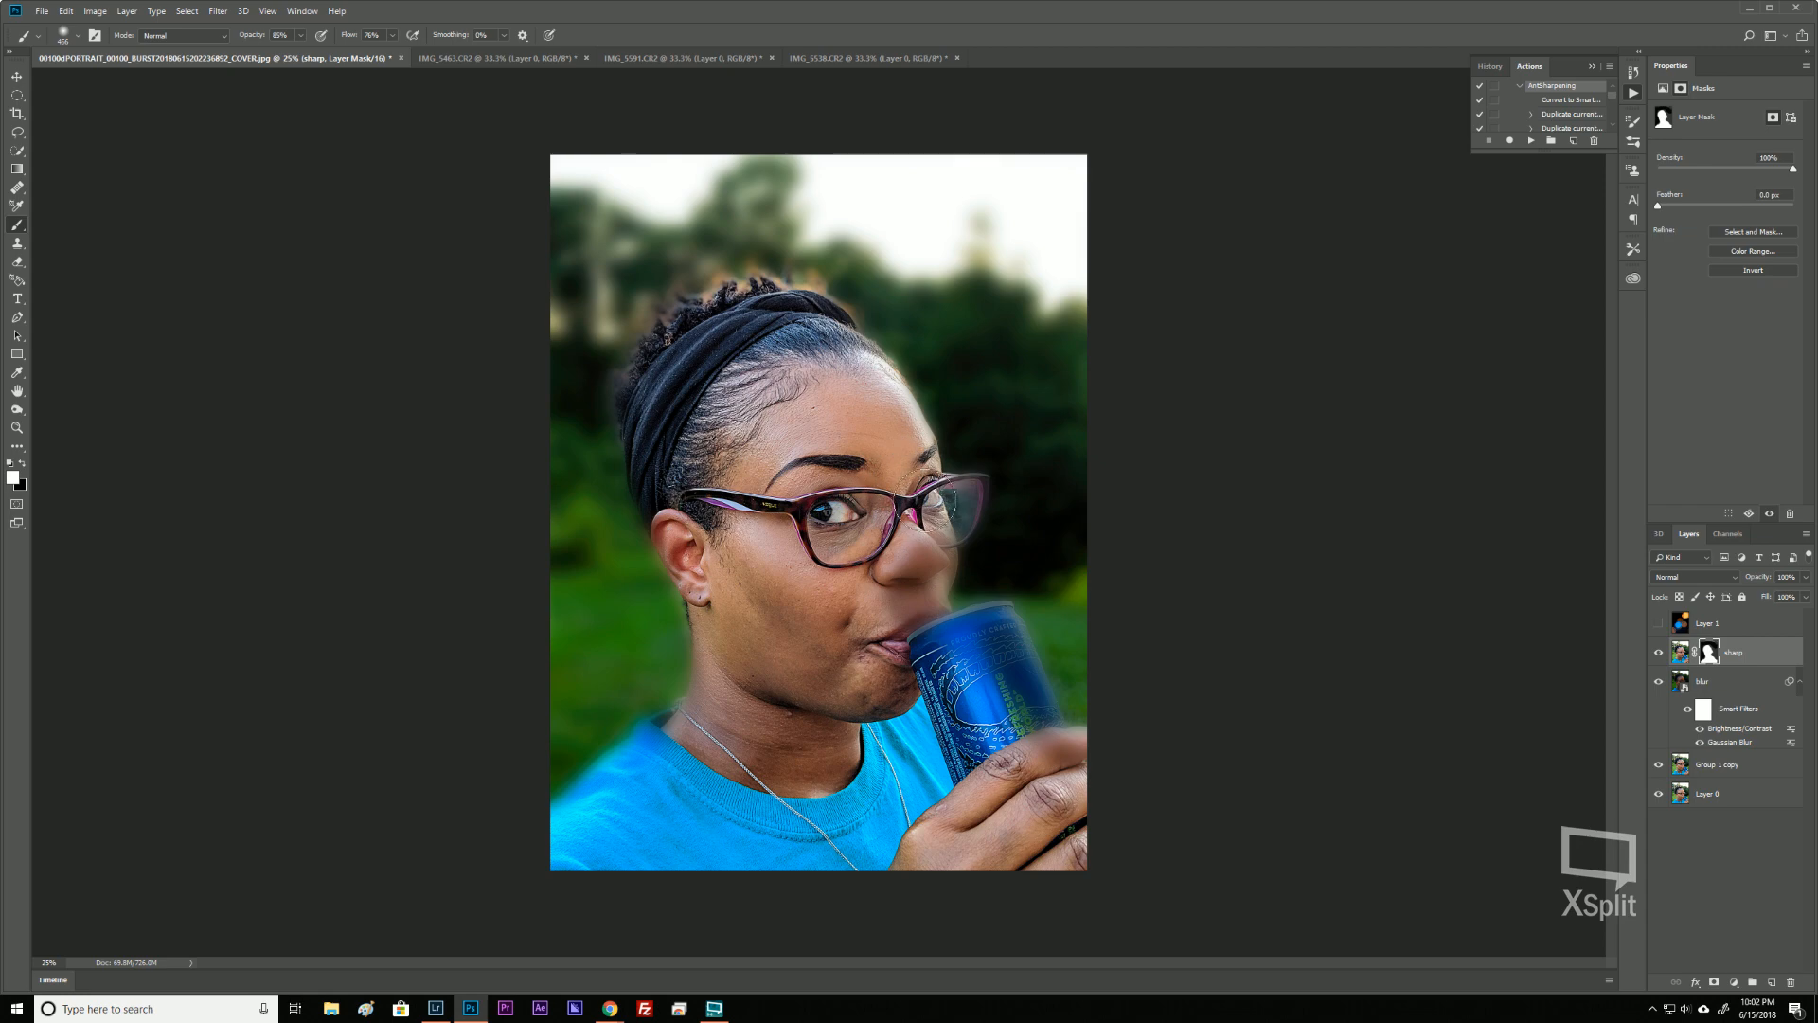
mouse_move(926, 573)
left_mouse_down()
mouse_move(933, 654)
mouse_move(1011, 650)
mouse_move(1017, 701)
mouse_move(1070, 753)
left_mouse_up()
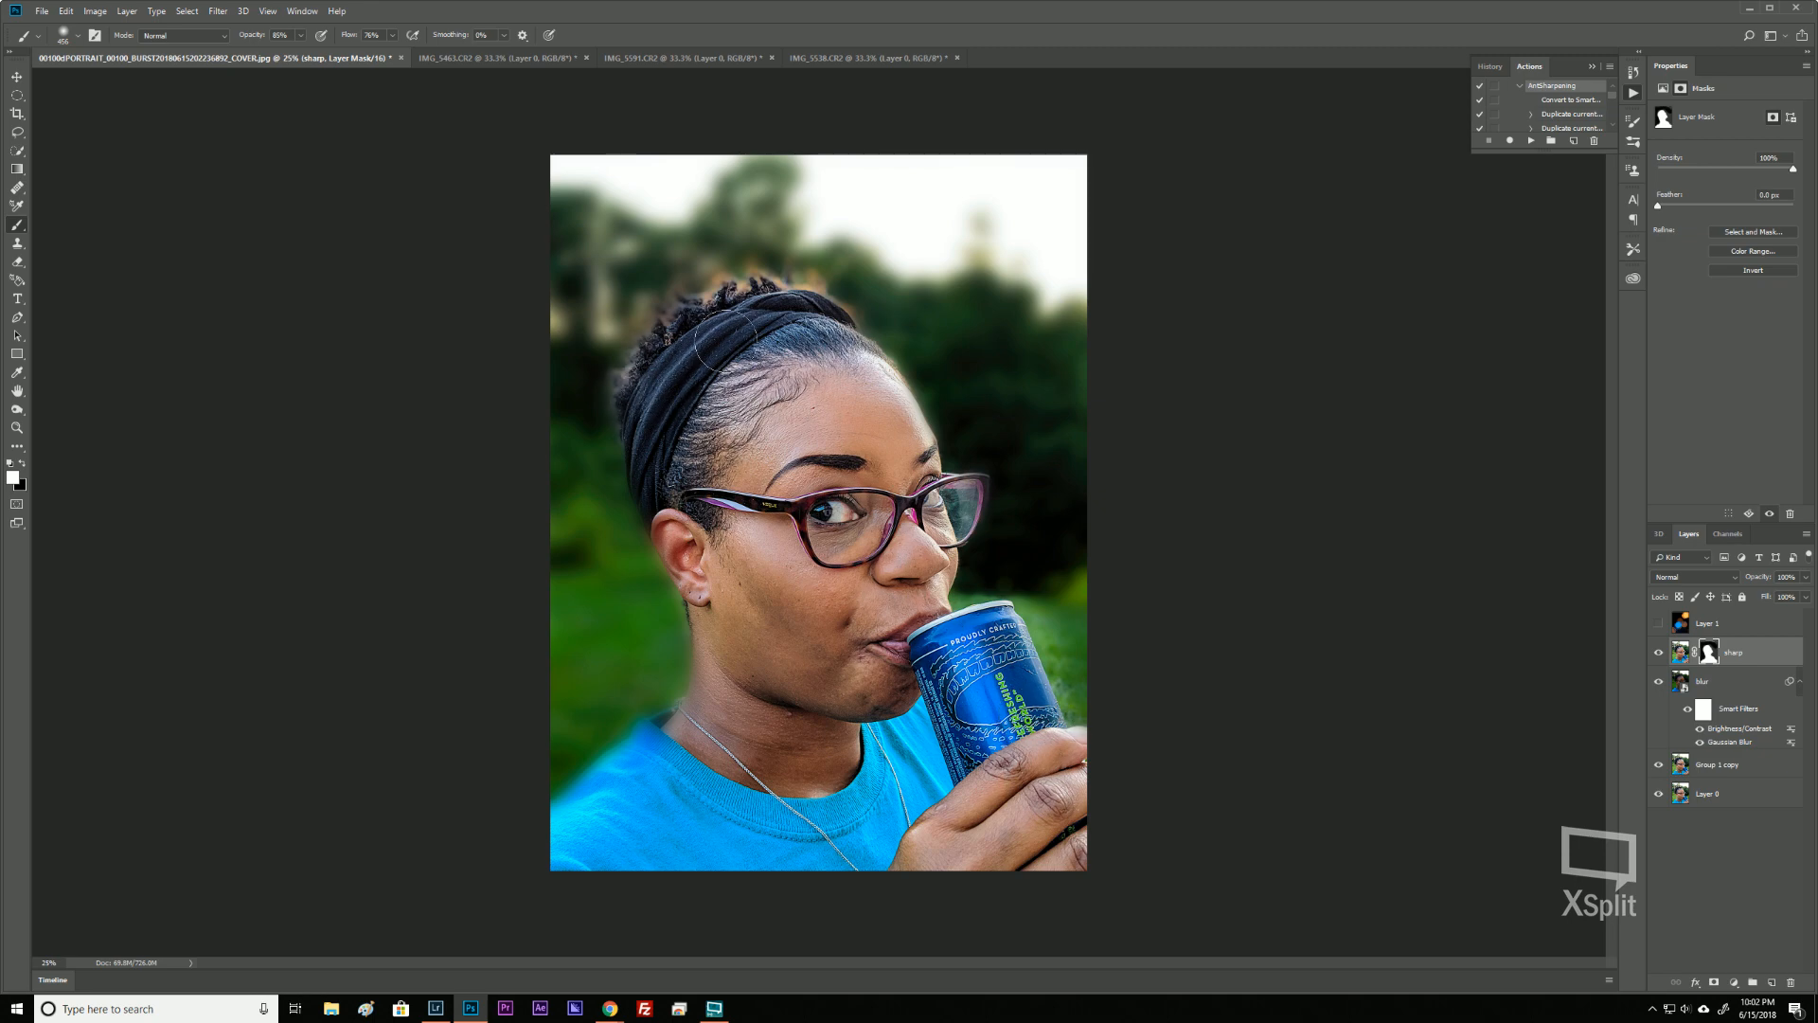
mouse_move(771, 297)
left_mouse_down()
mouse_move(724, 312)
mouse_move(773, 307)
left_mouse_up()
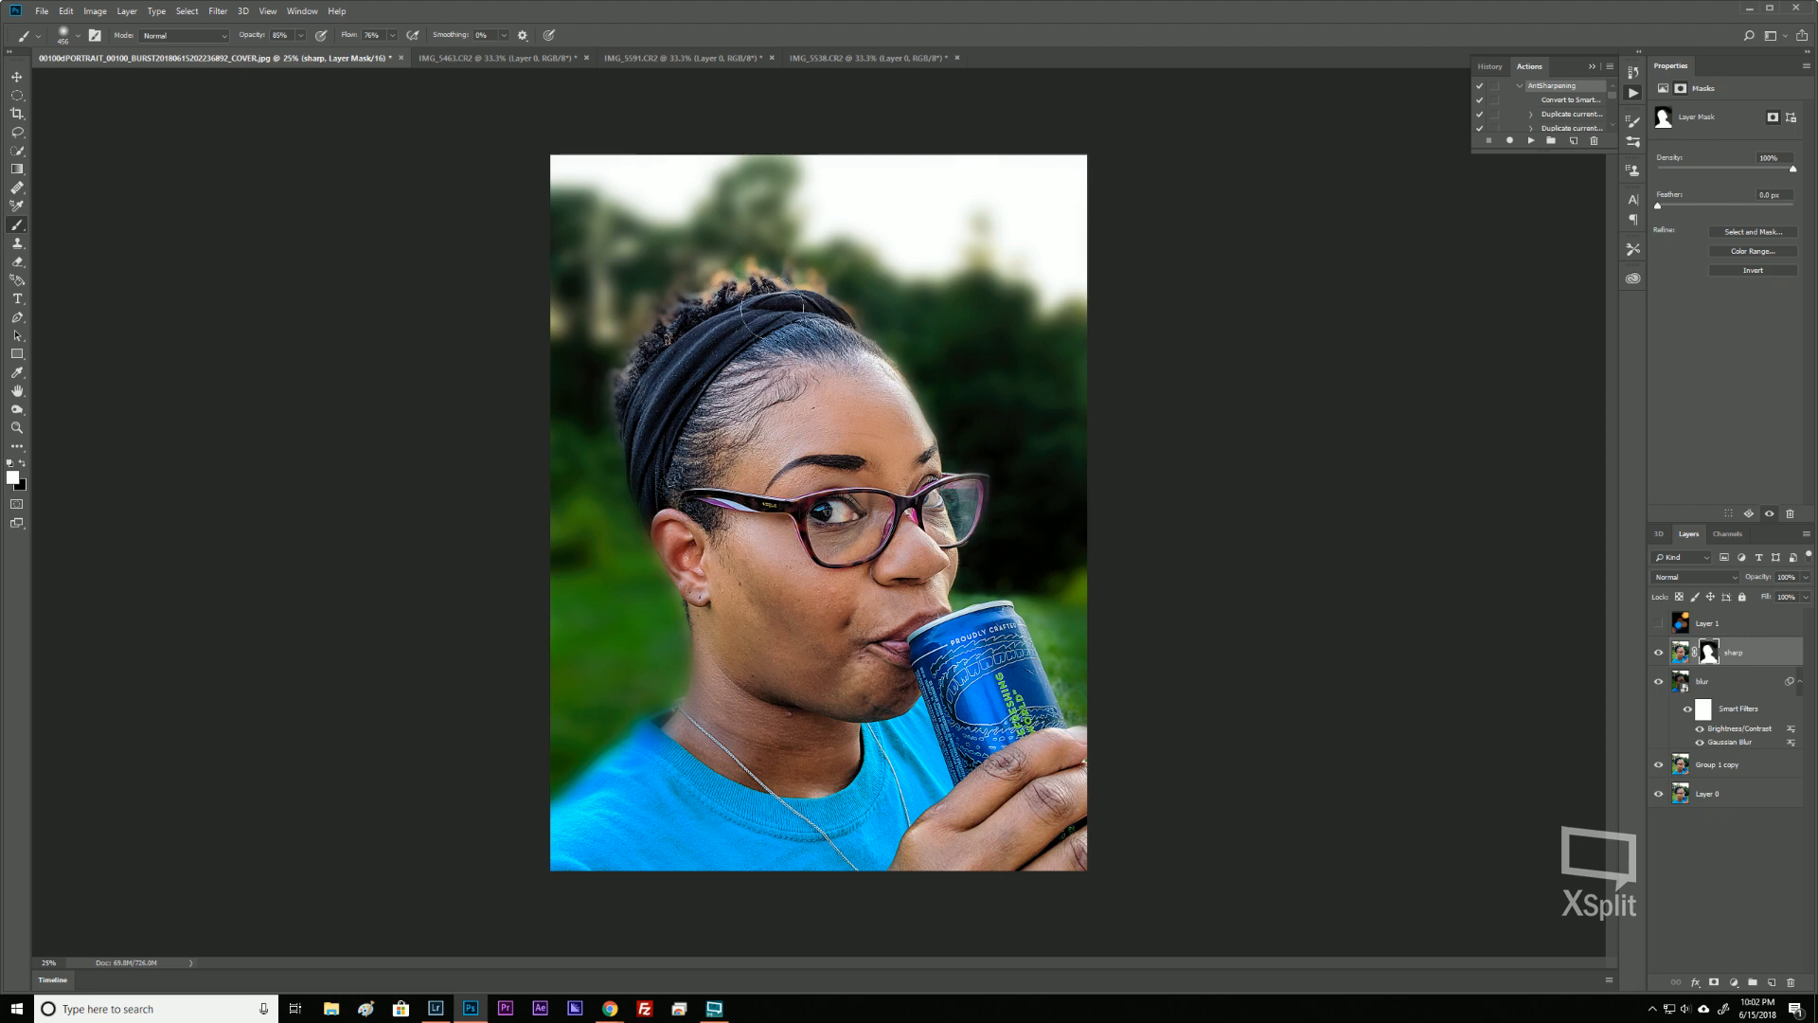
mouse_move(684, 576)
left_mouse_down()
mouse_move(704, 722)
mouse_move(580, 827)
left_mouse_up()
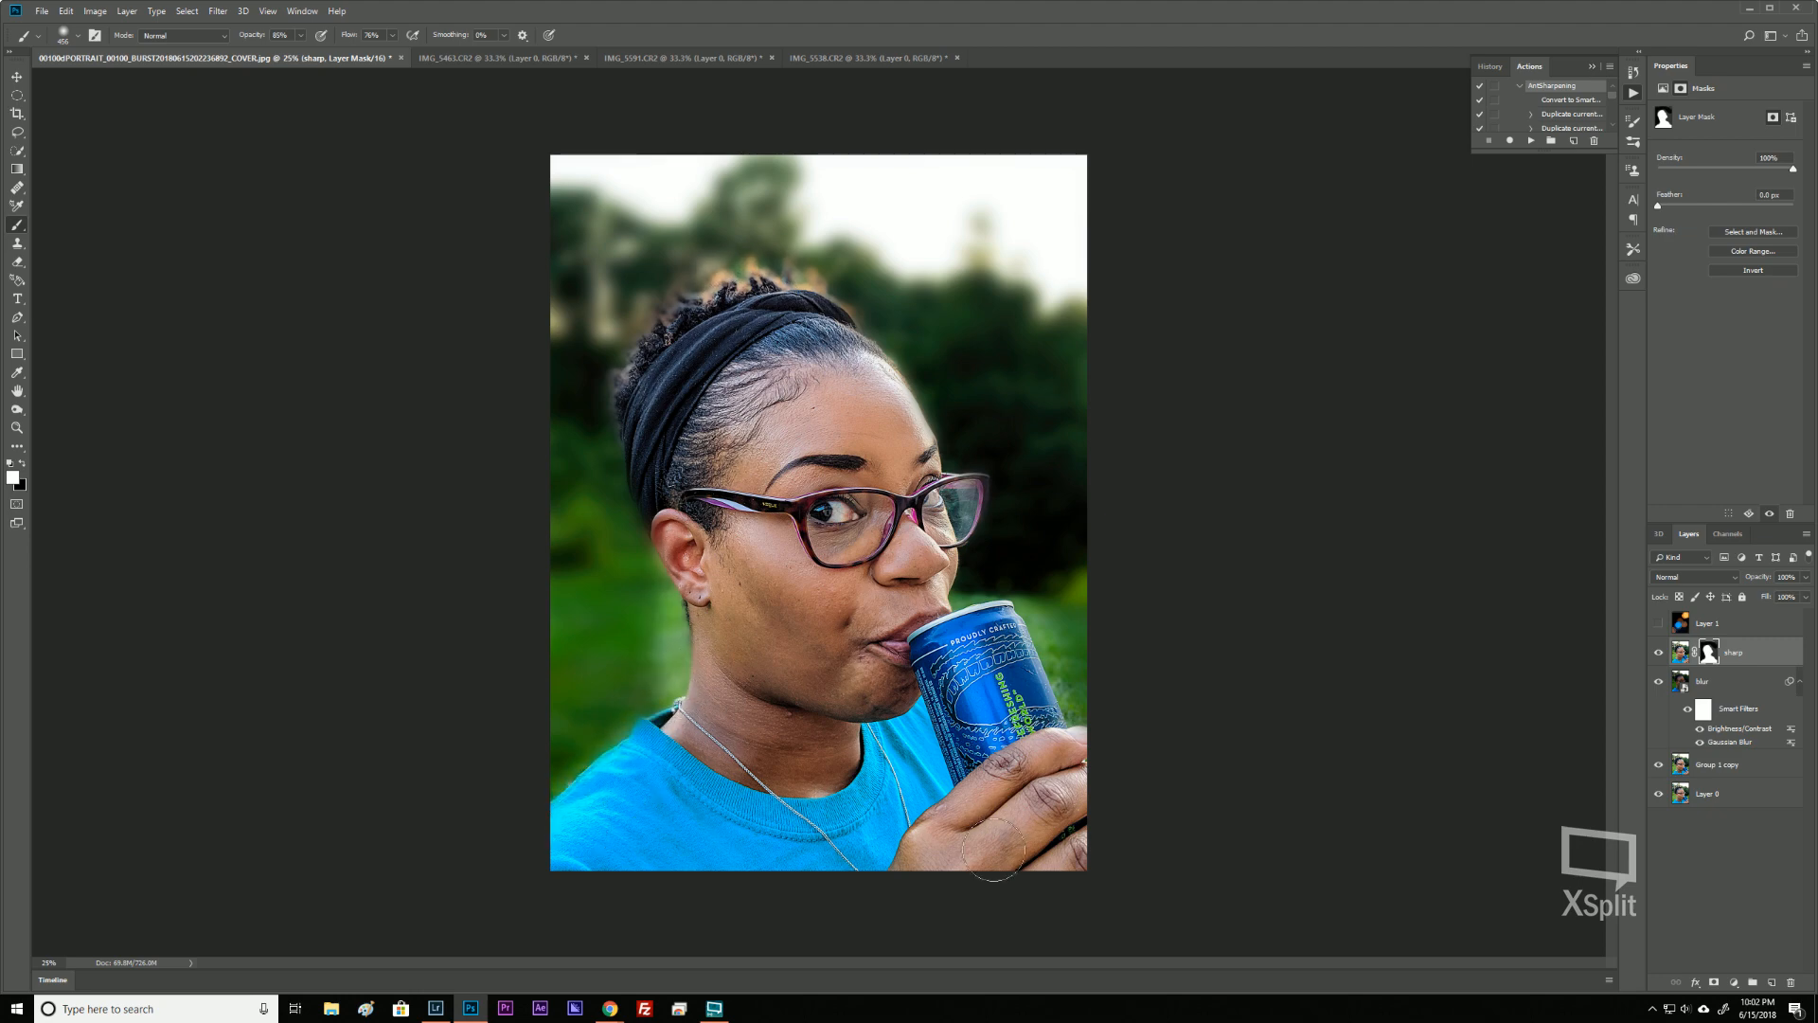
left_click_drag(906, 431, 845, 336)
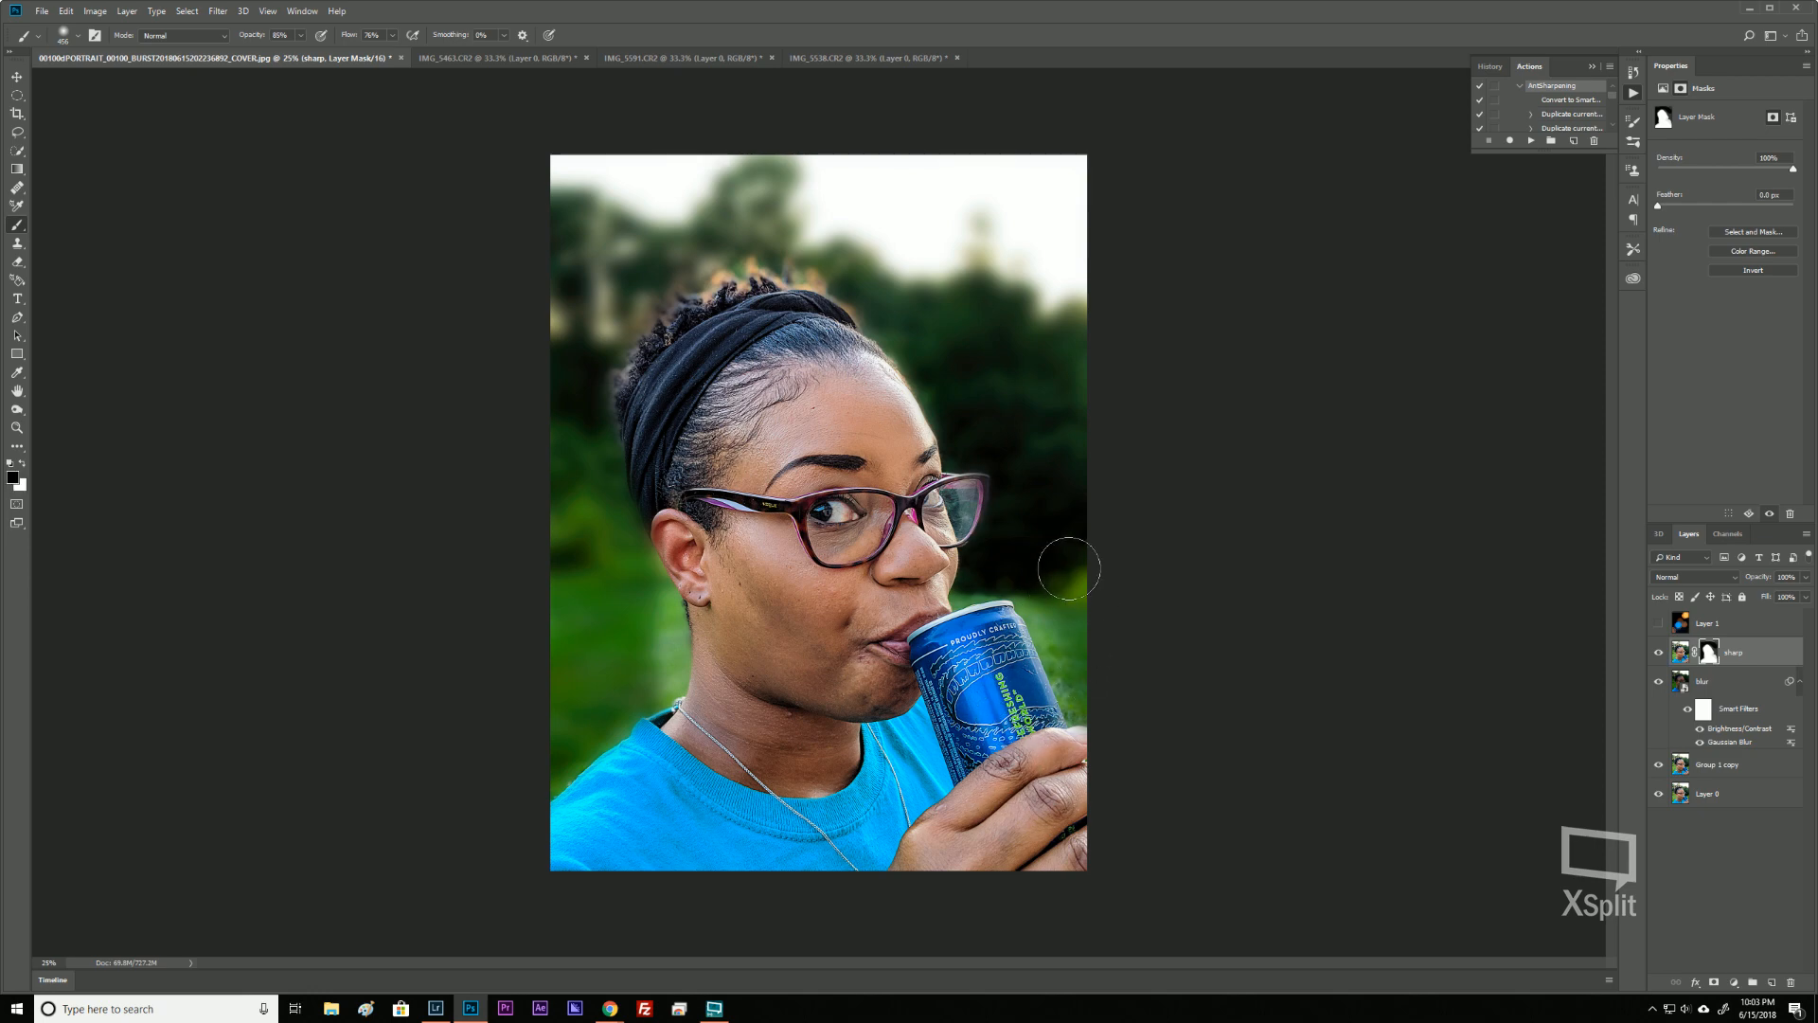
Reduce the brush to about 175 px and paint black on the mask along the edges of the hair and can.
key("bracketleft")
key("bracketleft")
key("bracketleft")
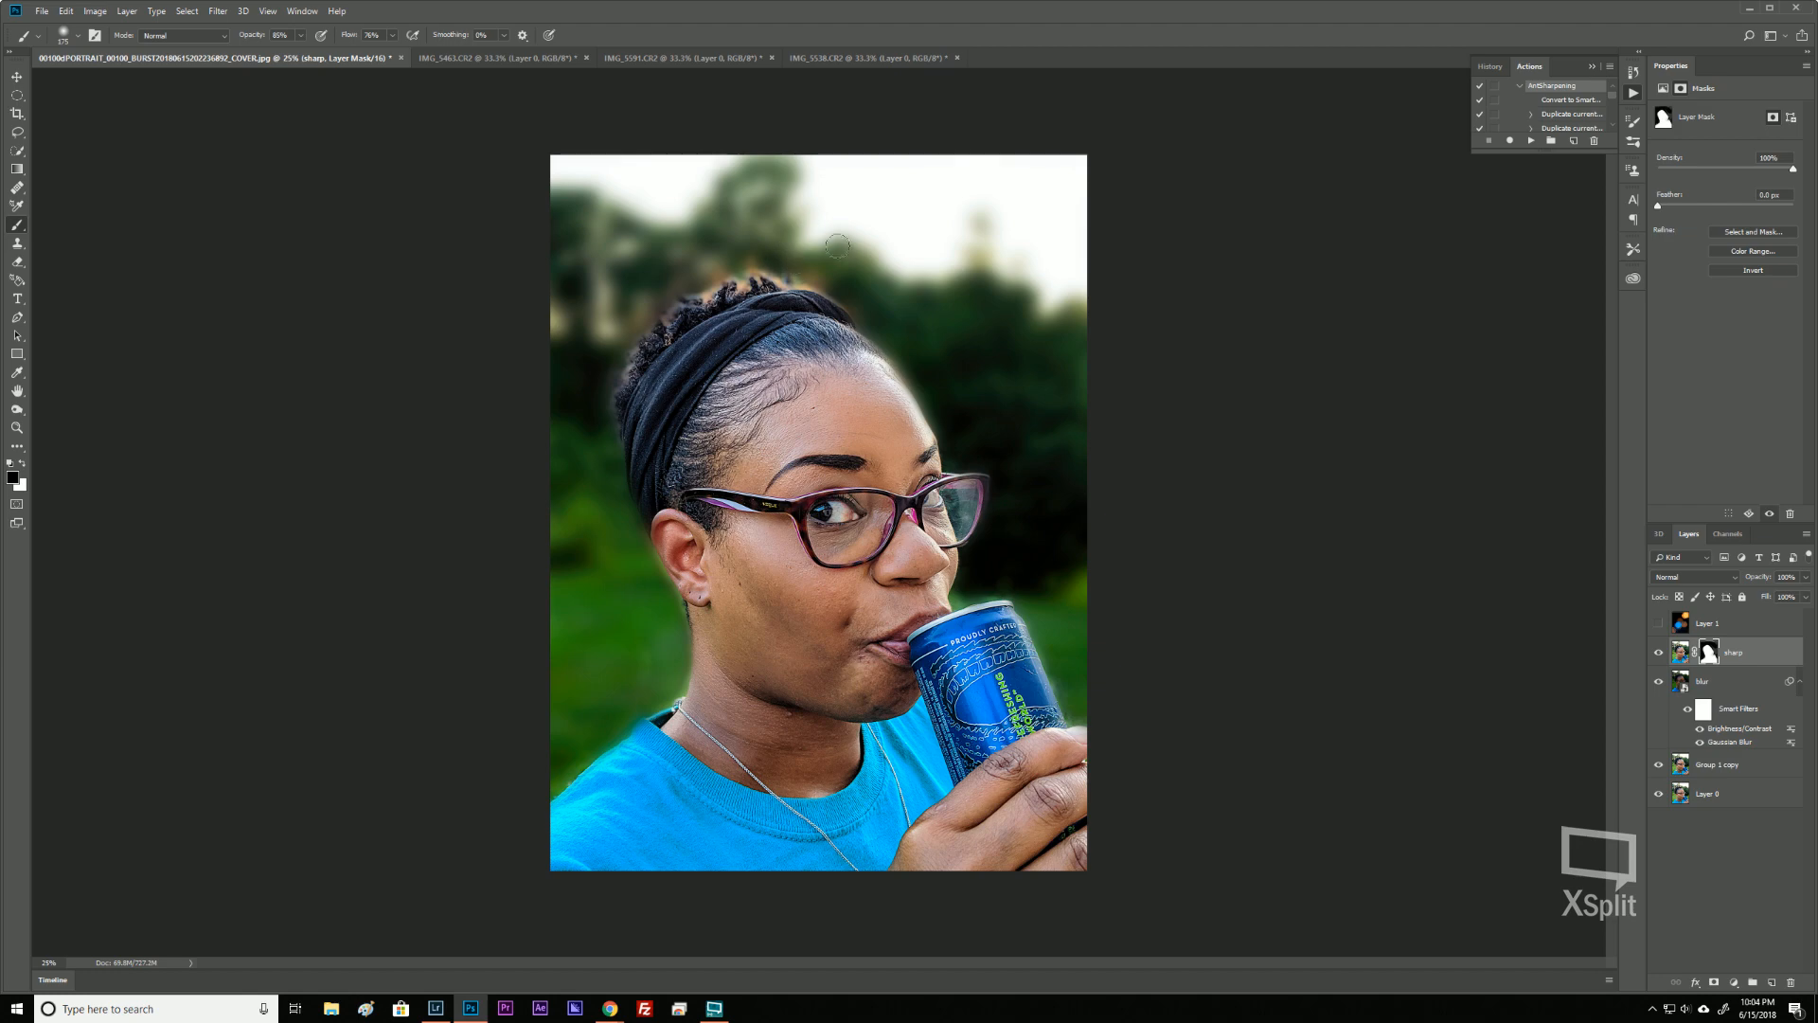
Paint white on the mask with a brush of about 100 px to restore the forehead's edge and the headband.
key("ctrl+plus")
key("ctrl+plus")
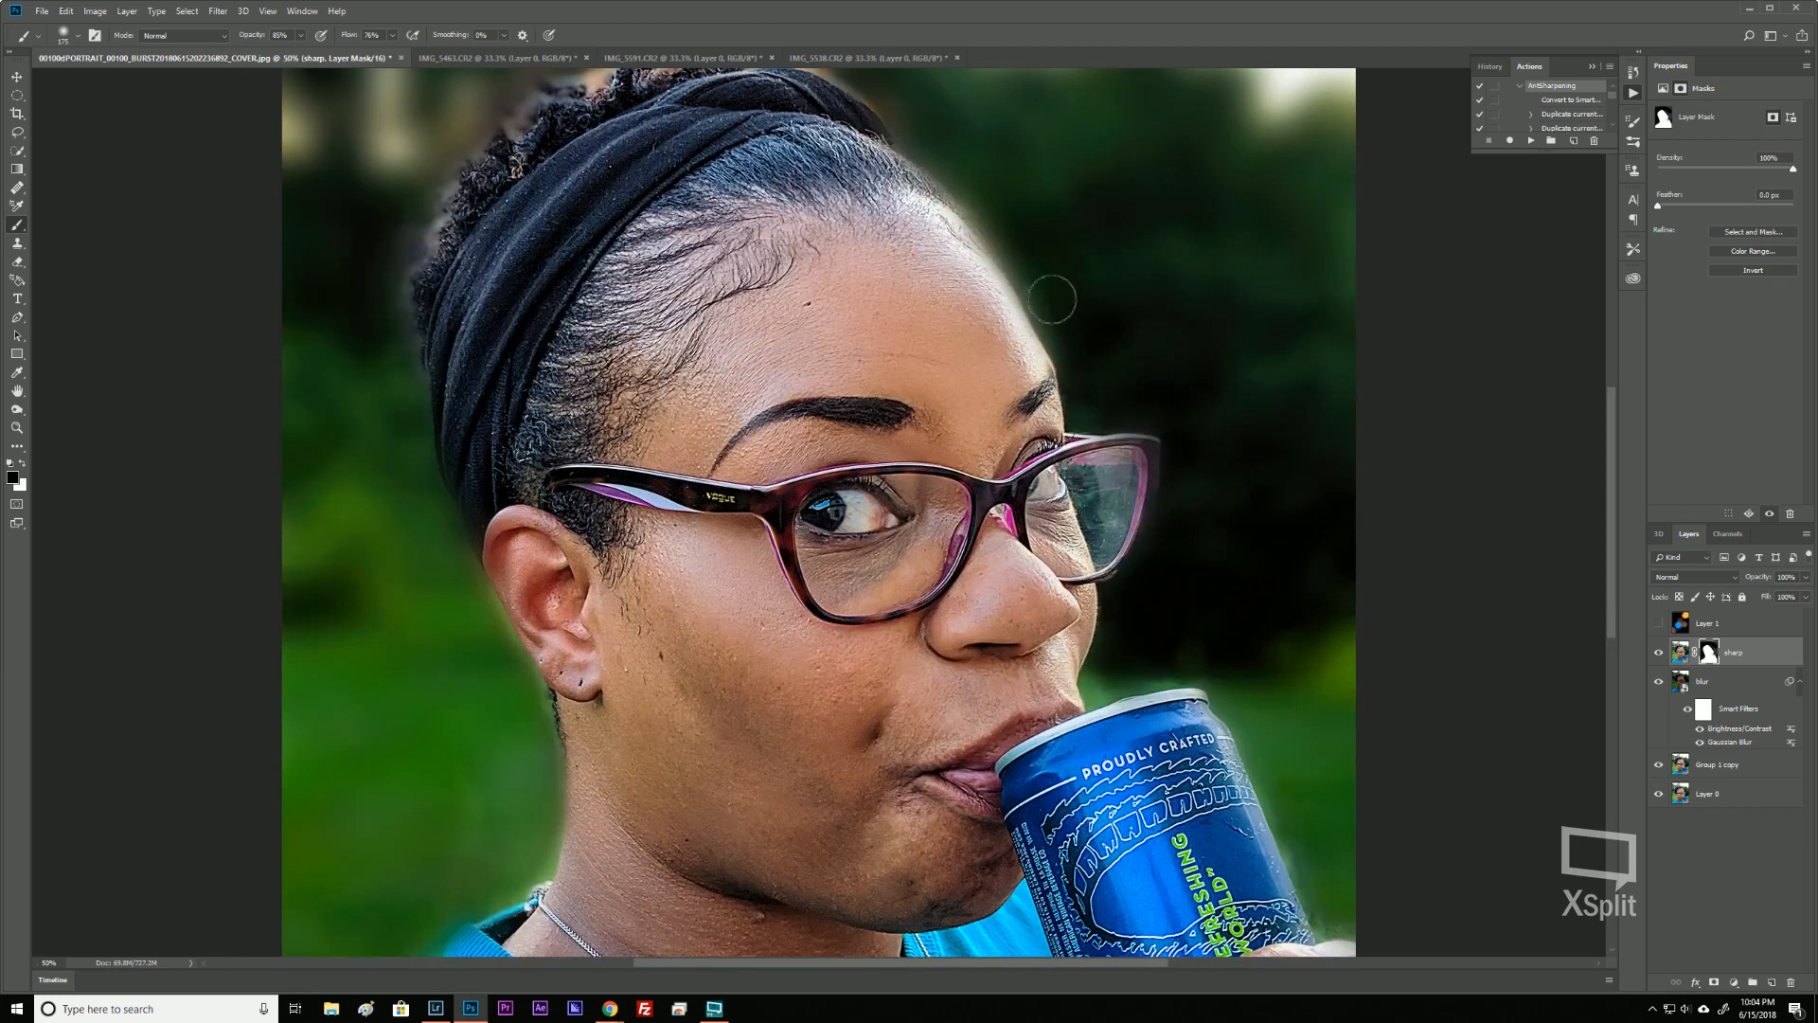
left_click_drag(904, 357, 711, 582)
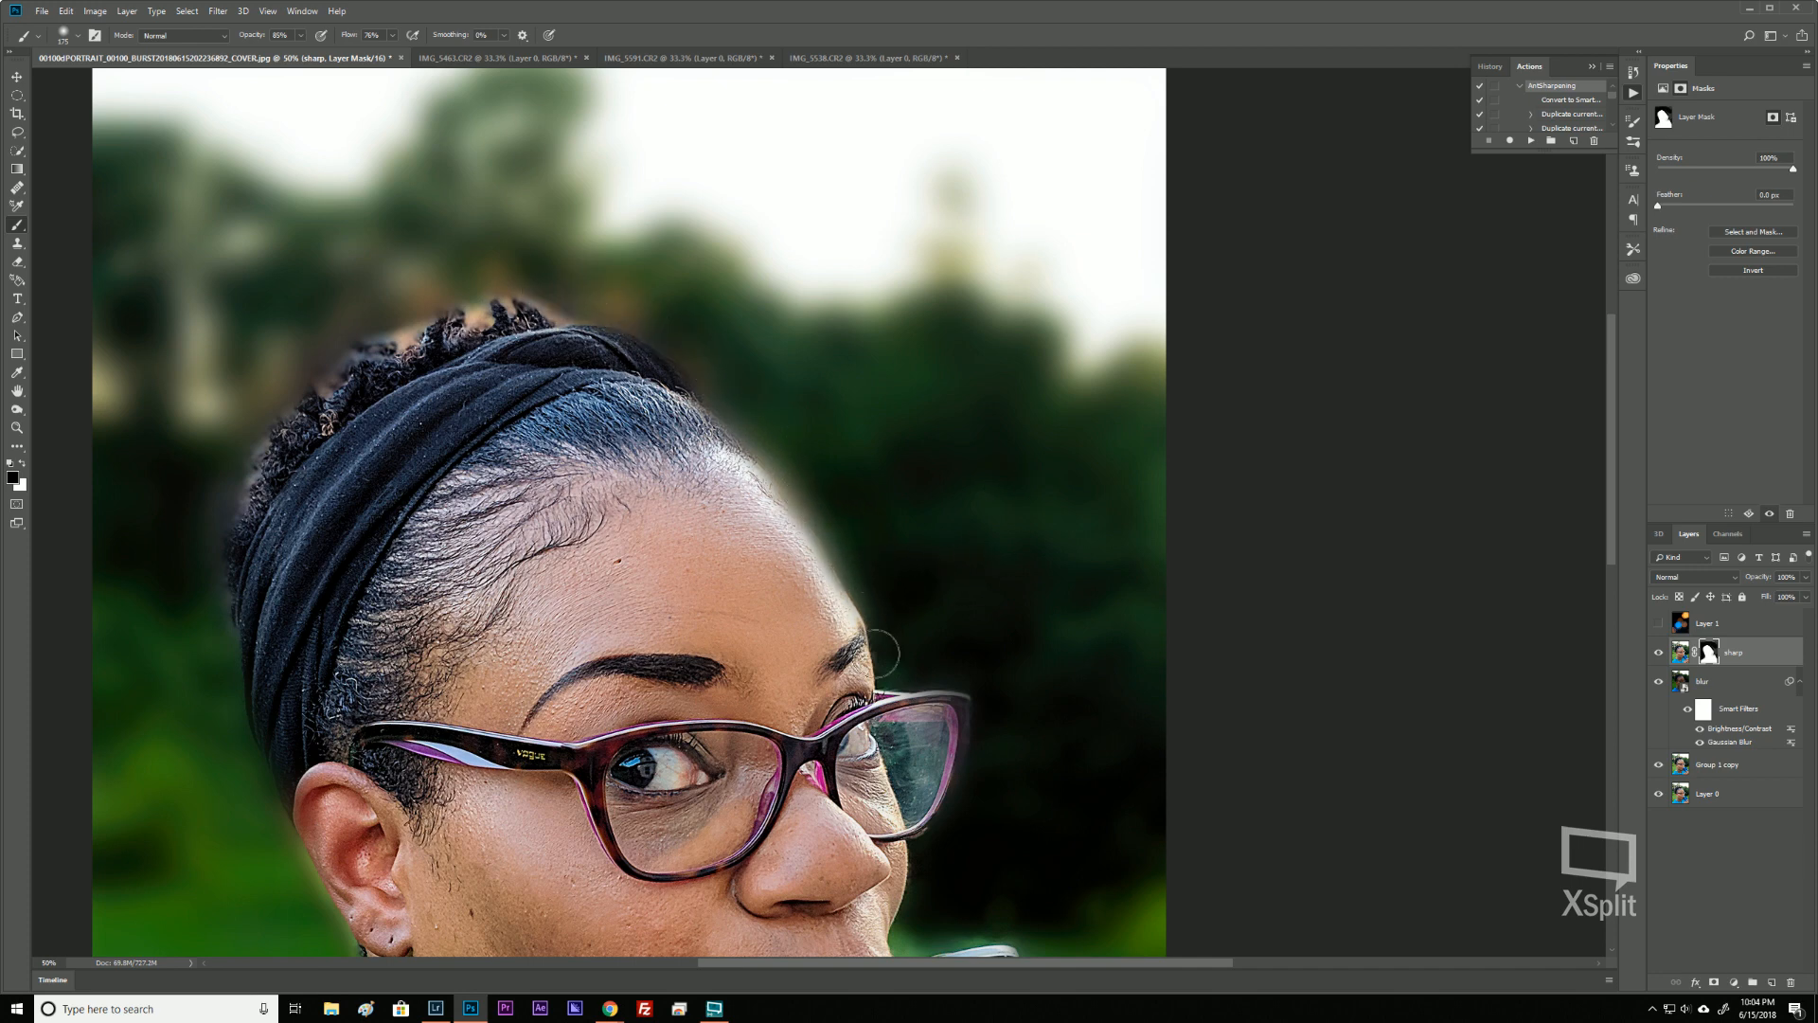
key("x")
key("bracketleft")
key("bracketleft")
key("bracketleft")
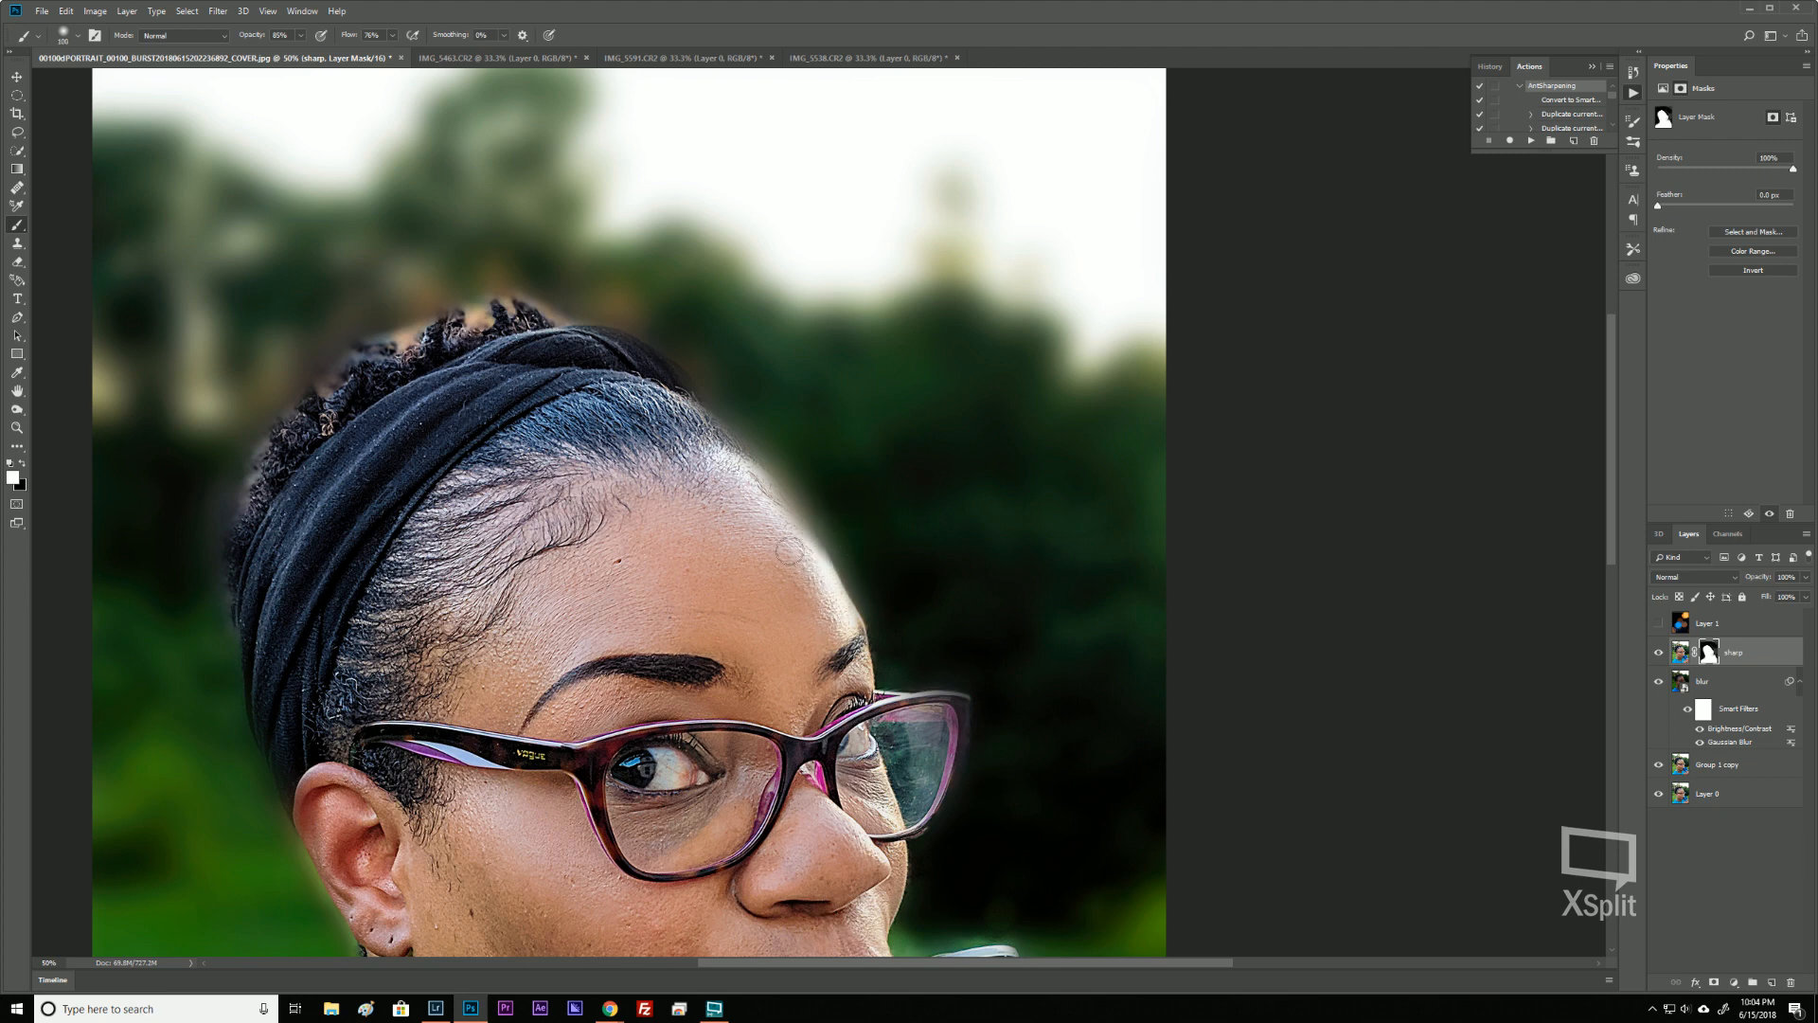
mouse_move(778, 519)
left_mouse_down()
mouse_move(751, 492)
mouse_move(770, 500)
mouse_move(773, 481)
mouse_move(794, 529)
mouse_move(670, 376)
mouse_move(557, 326)
left_mouse_up()
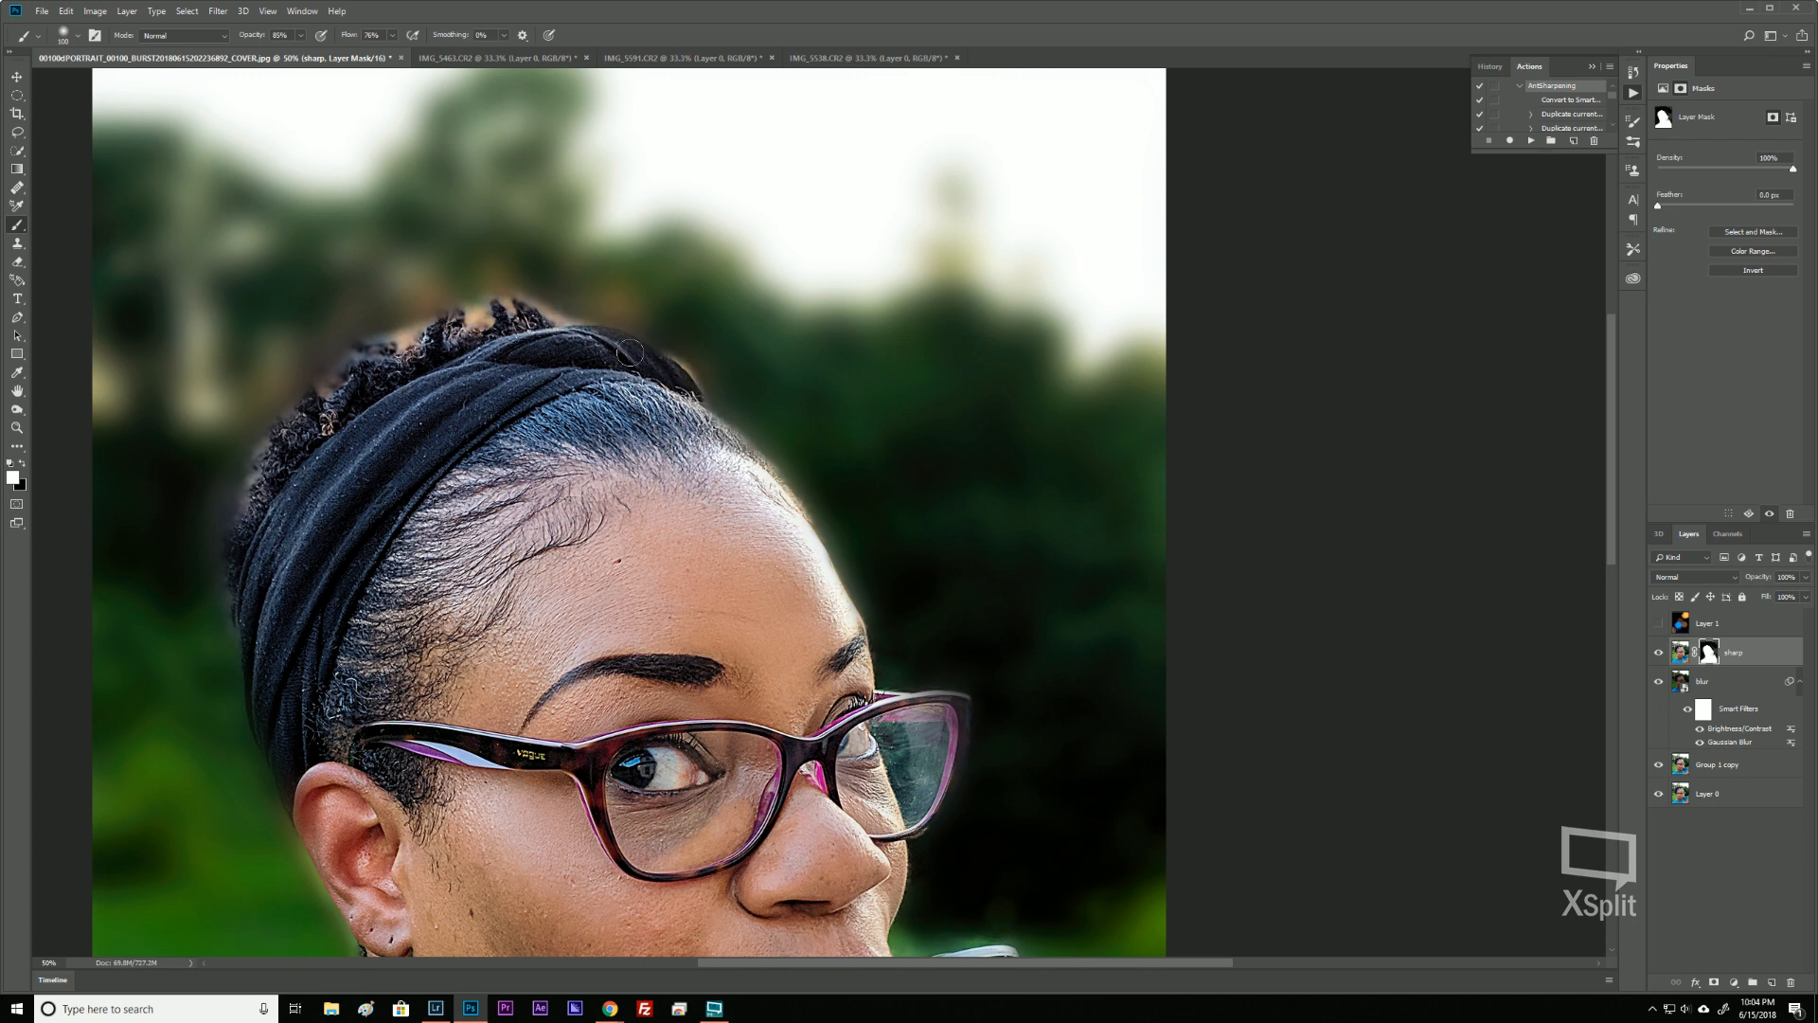
Paint black on the mask to clean the halo above the hair, and undo the extra stroke below the ear.
key("x")
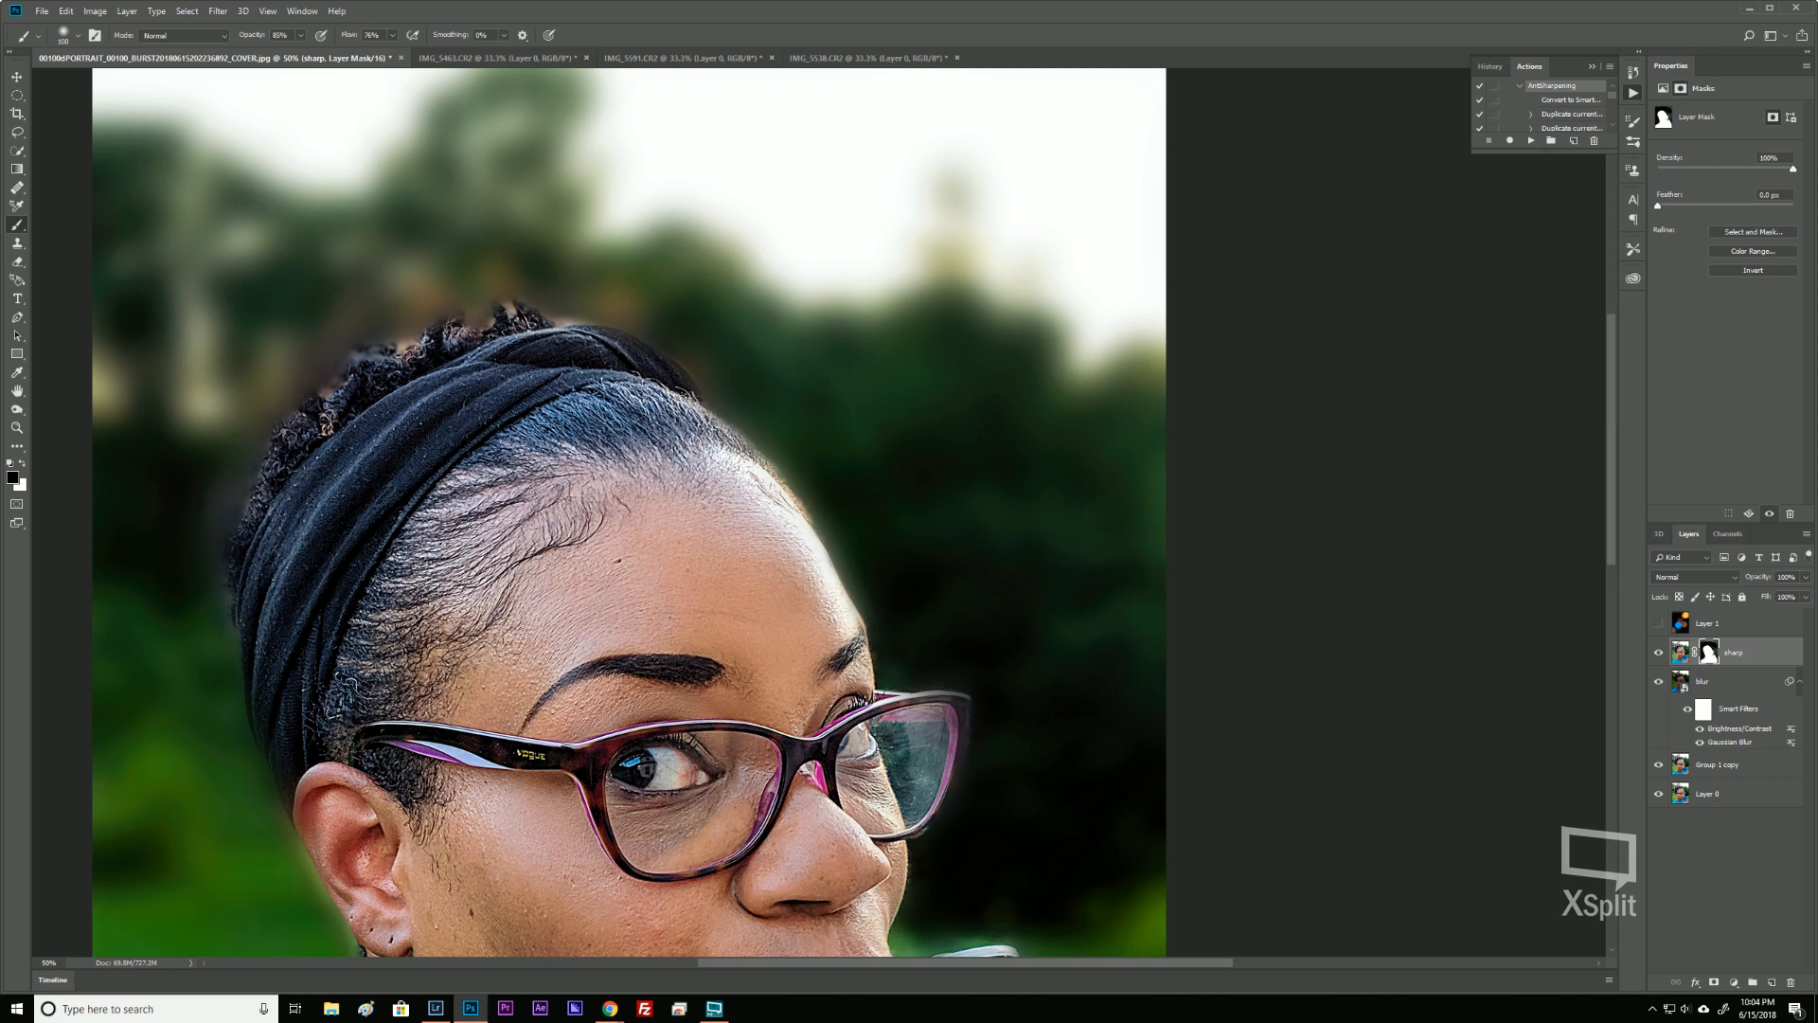
mouse_move(447, 663)
left_mouse_down()
mouse_move(516, 410)
mouse_move(583, 351)
left_mouse_up()
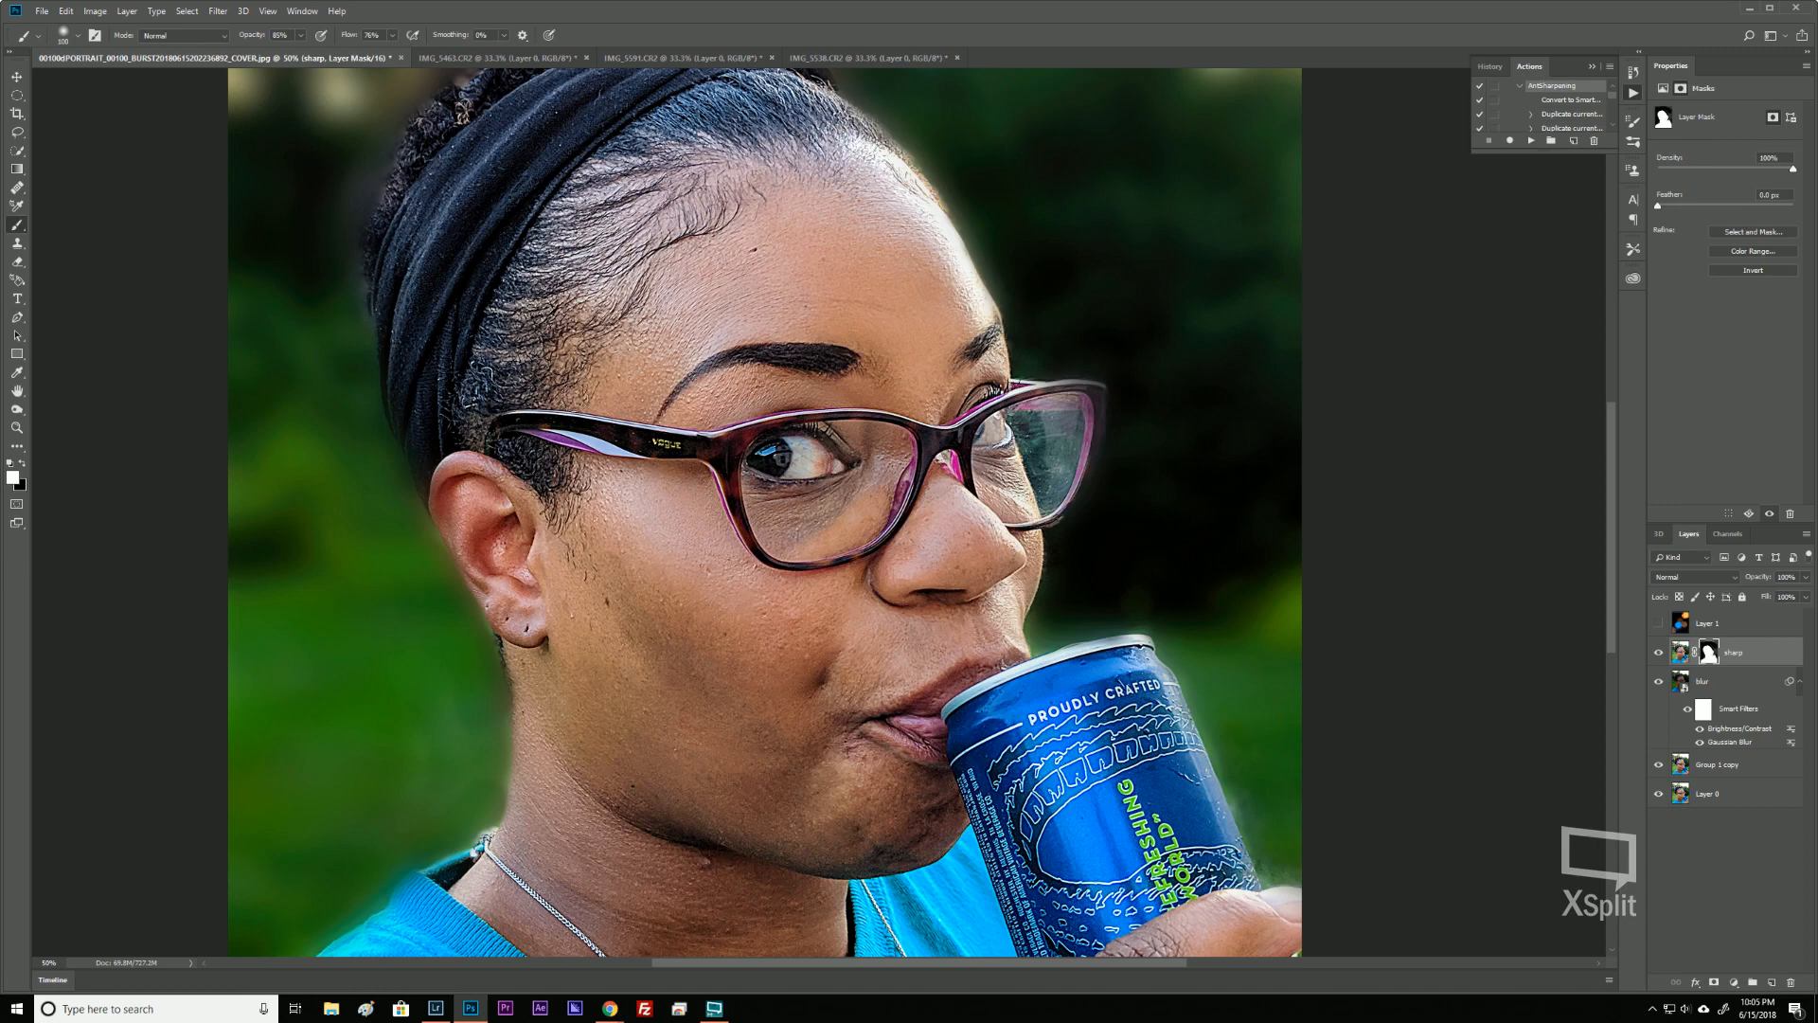
key("ctrl+minus")
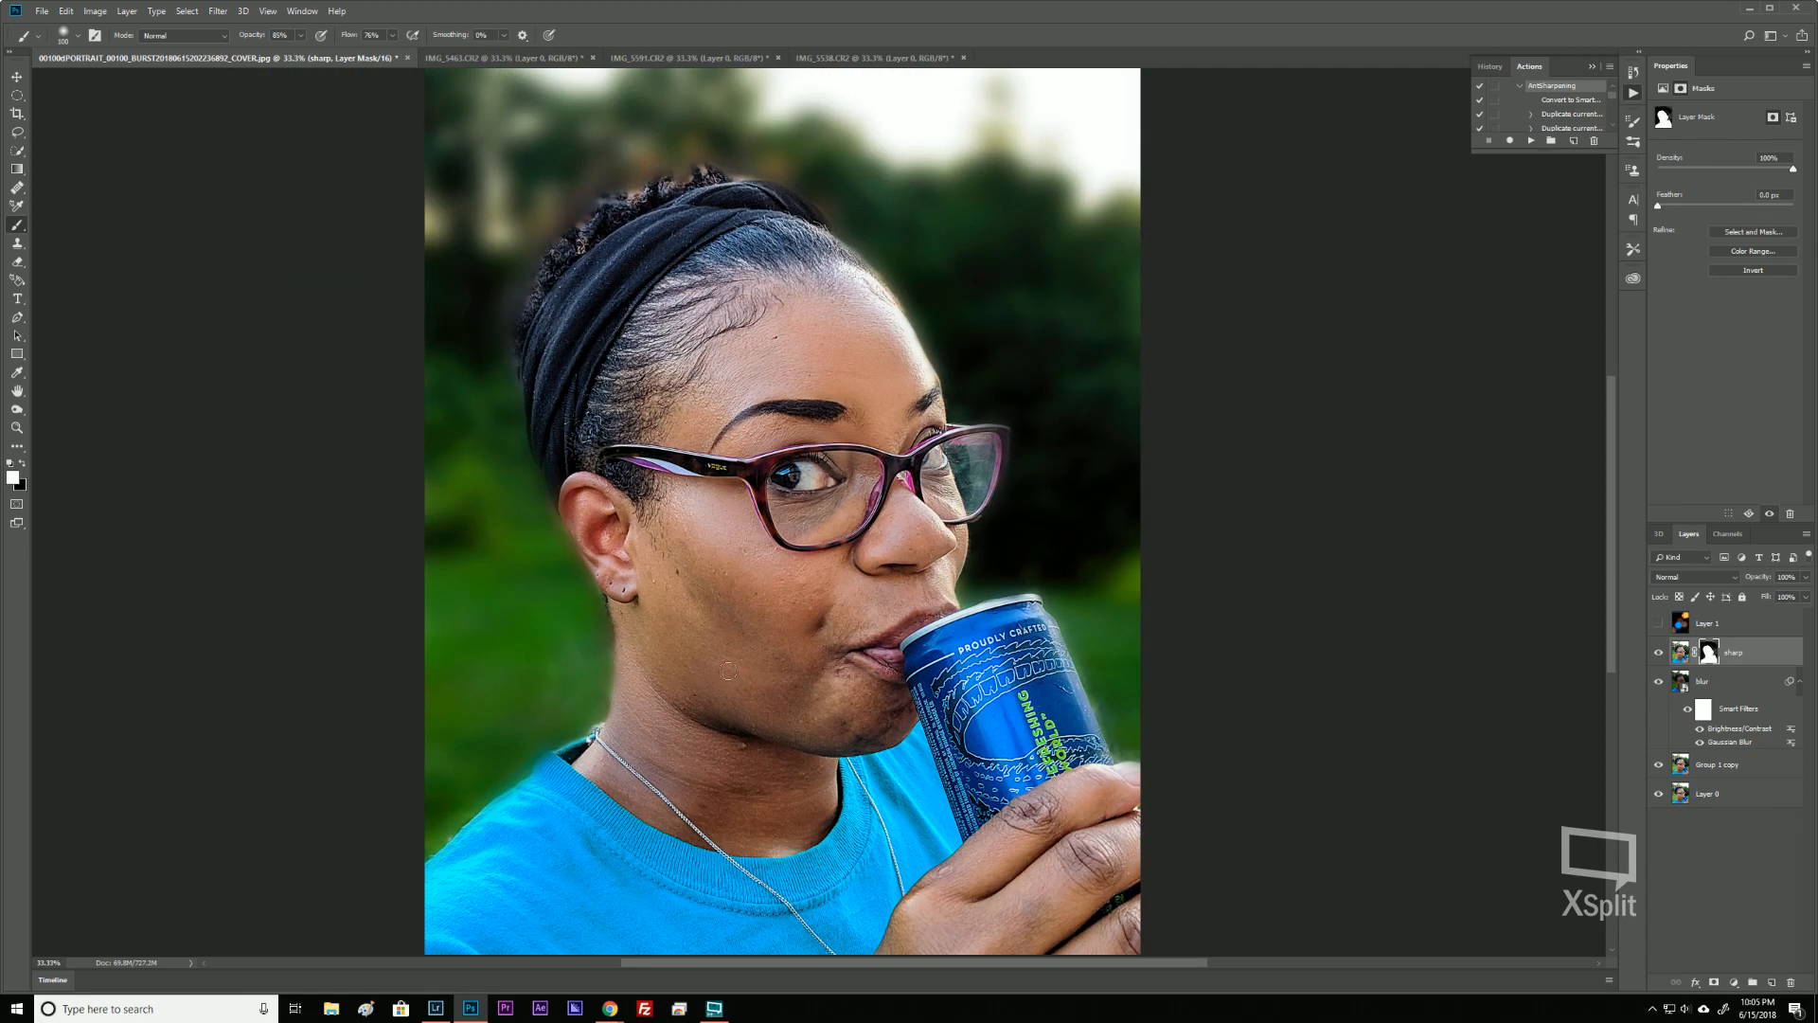
left_click_drag(561, 648, 580, 674)
key("ctrl+z")
Show the bokeh overlay layer and compare the image with the sharp and blur layers hidden and shown.
left_click(1659, 624)
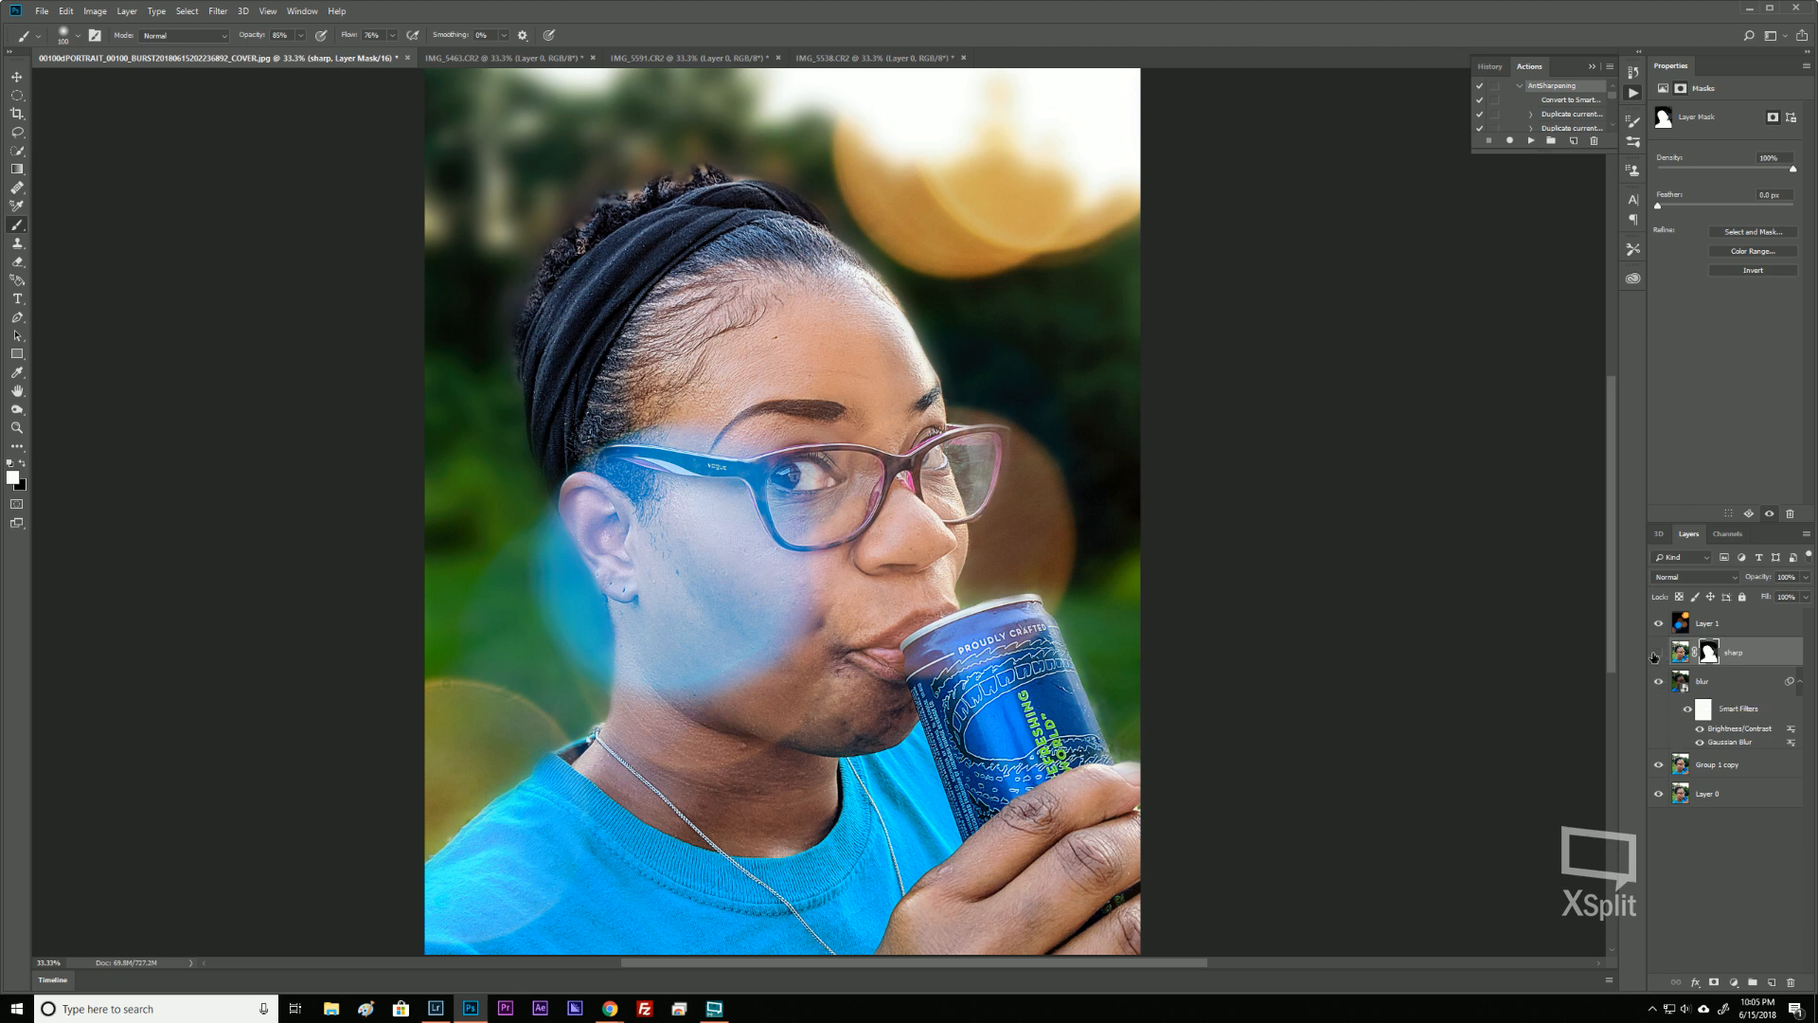
left_click(1655, 654)
left_click(1658, 680)
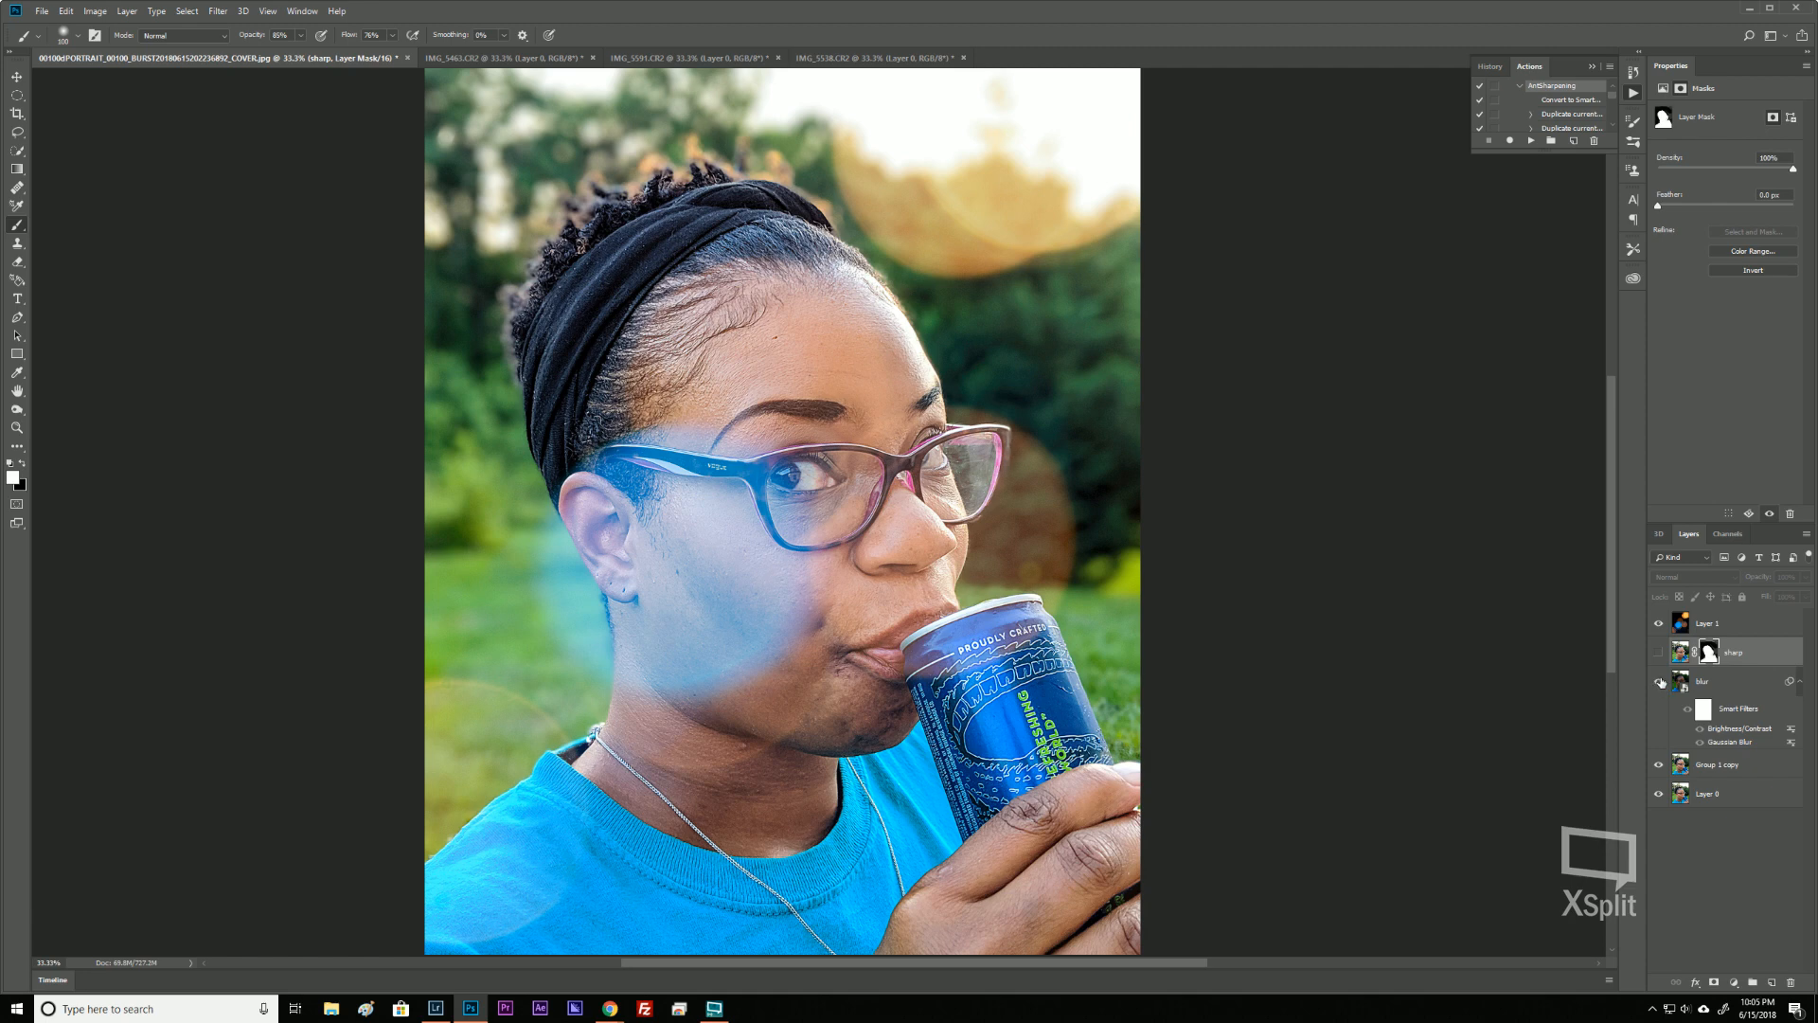
left_click(1660, 682)
left_click(1658, 652)
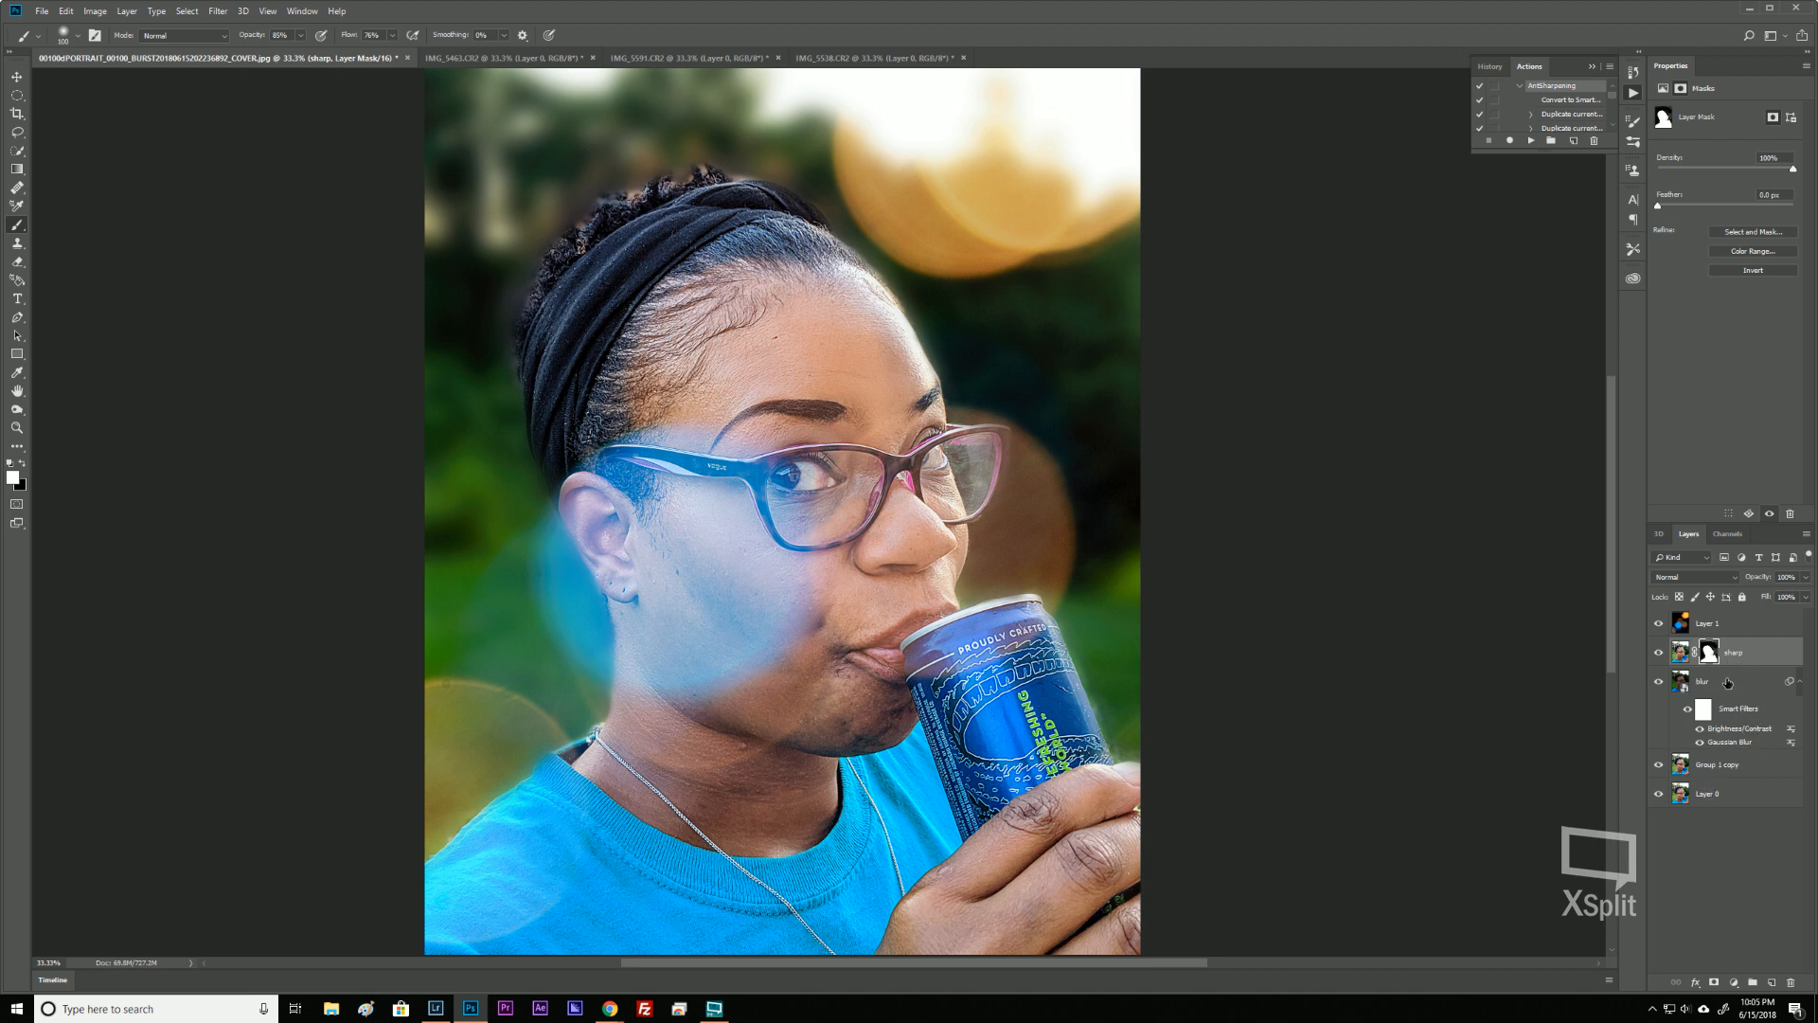
Group the sharp and blur layers, and toggle the group's visibility to compare before and after.
left_click(1727, 682, "shift")
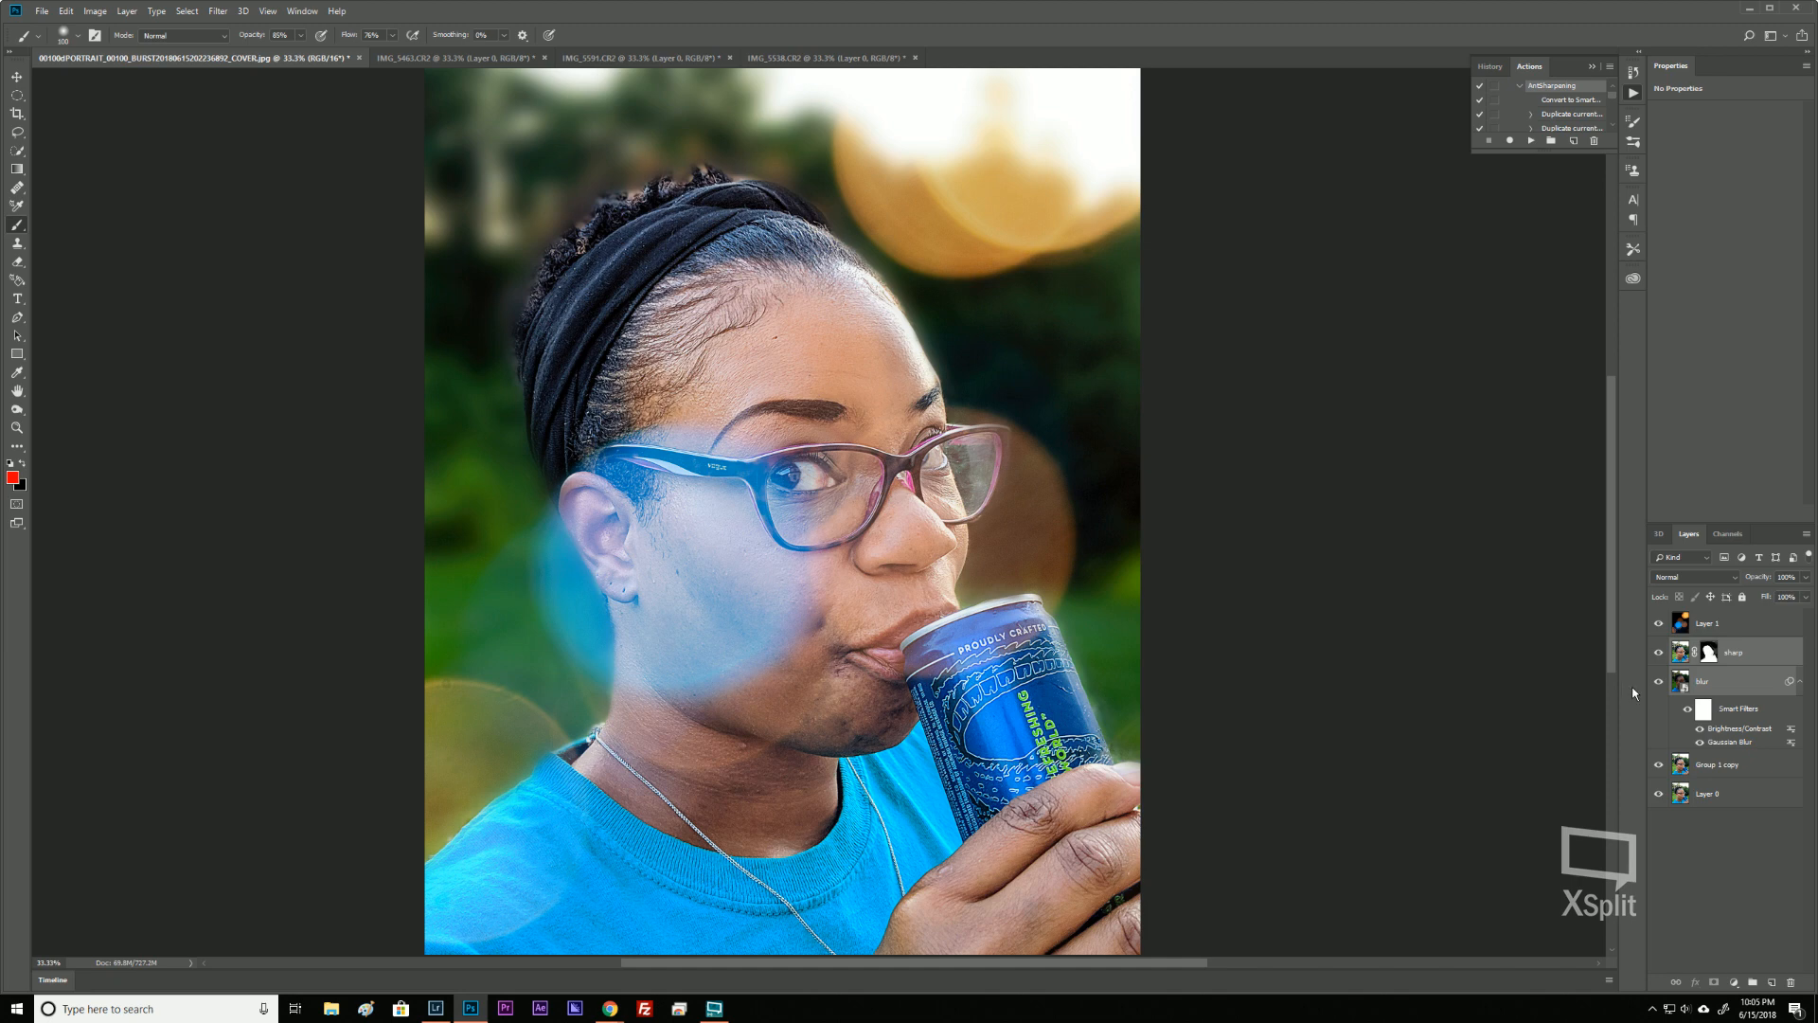
key("ctrl+g")
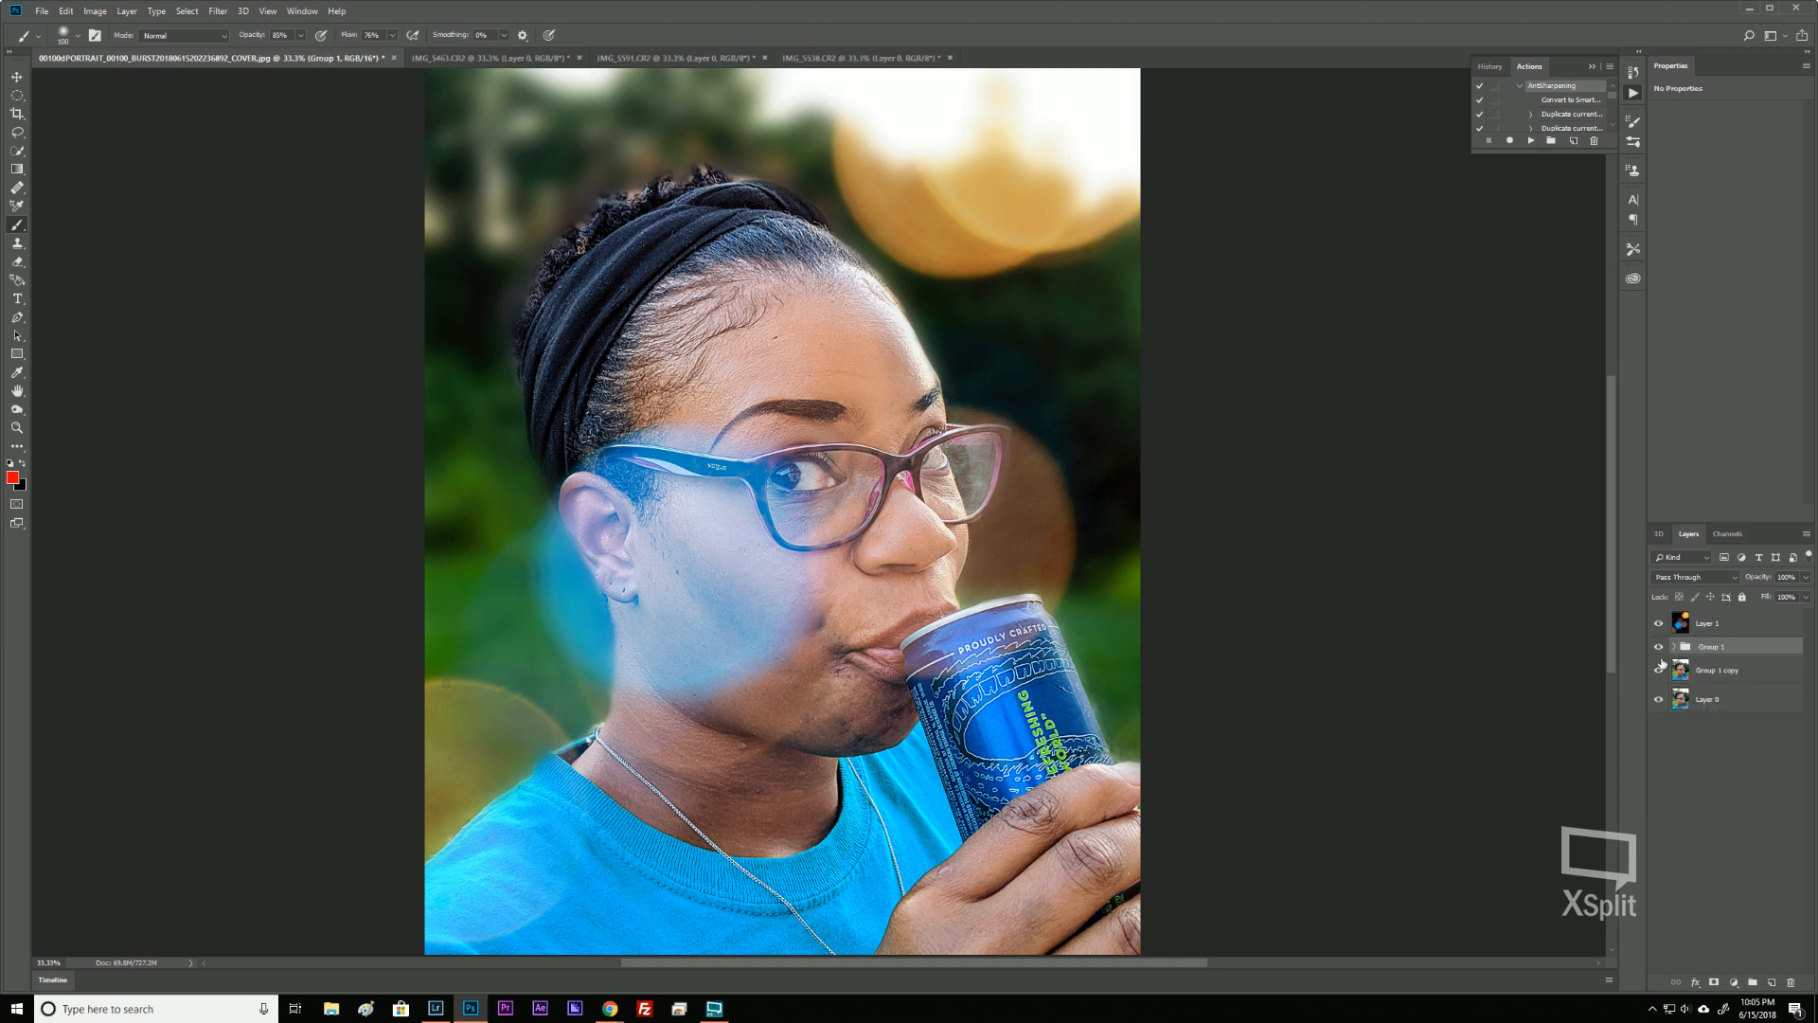
left_click(1659, 648)
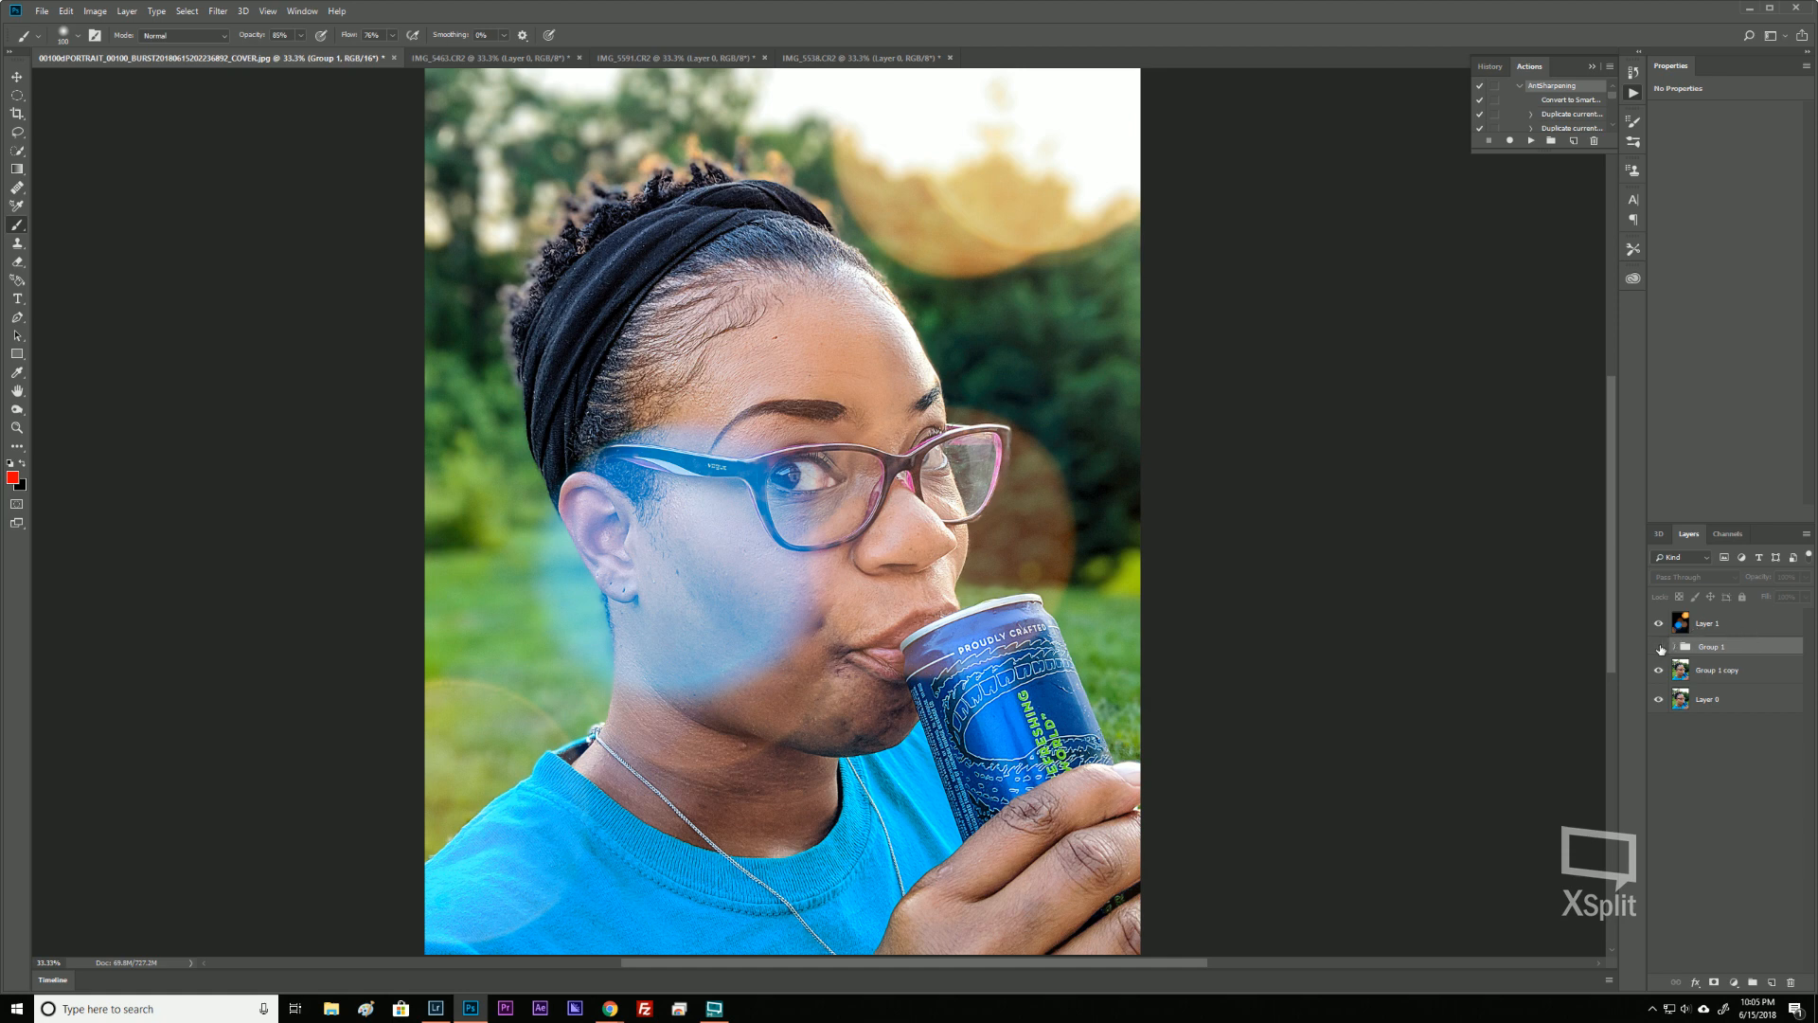
left_click(1659, 645)
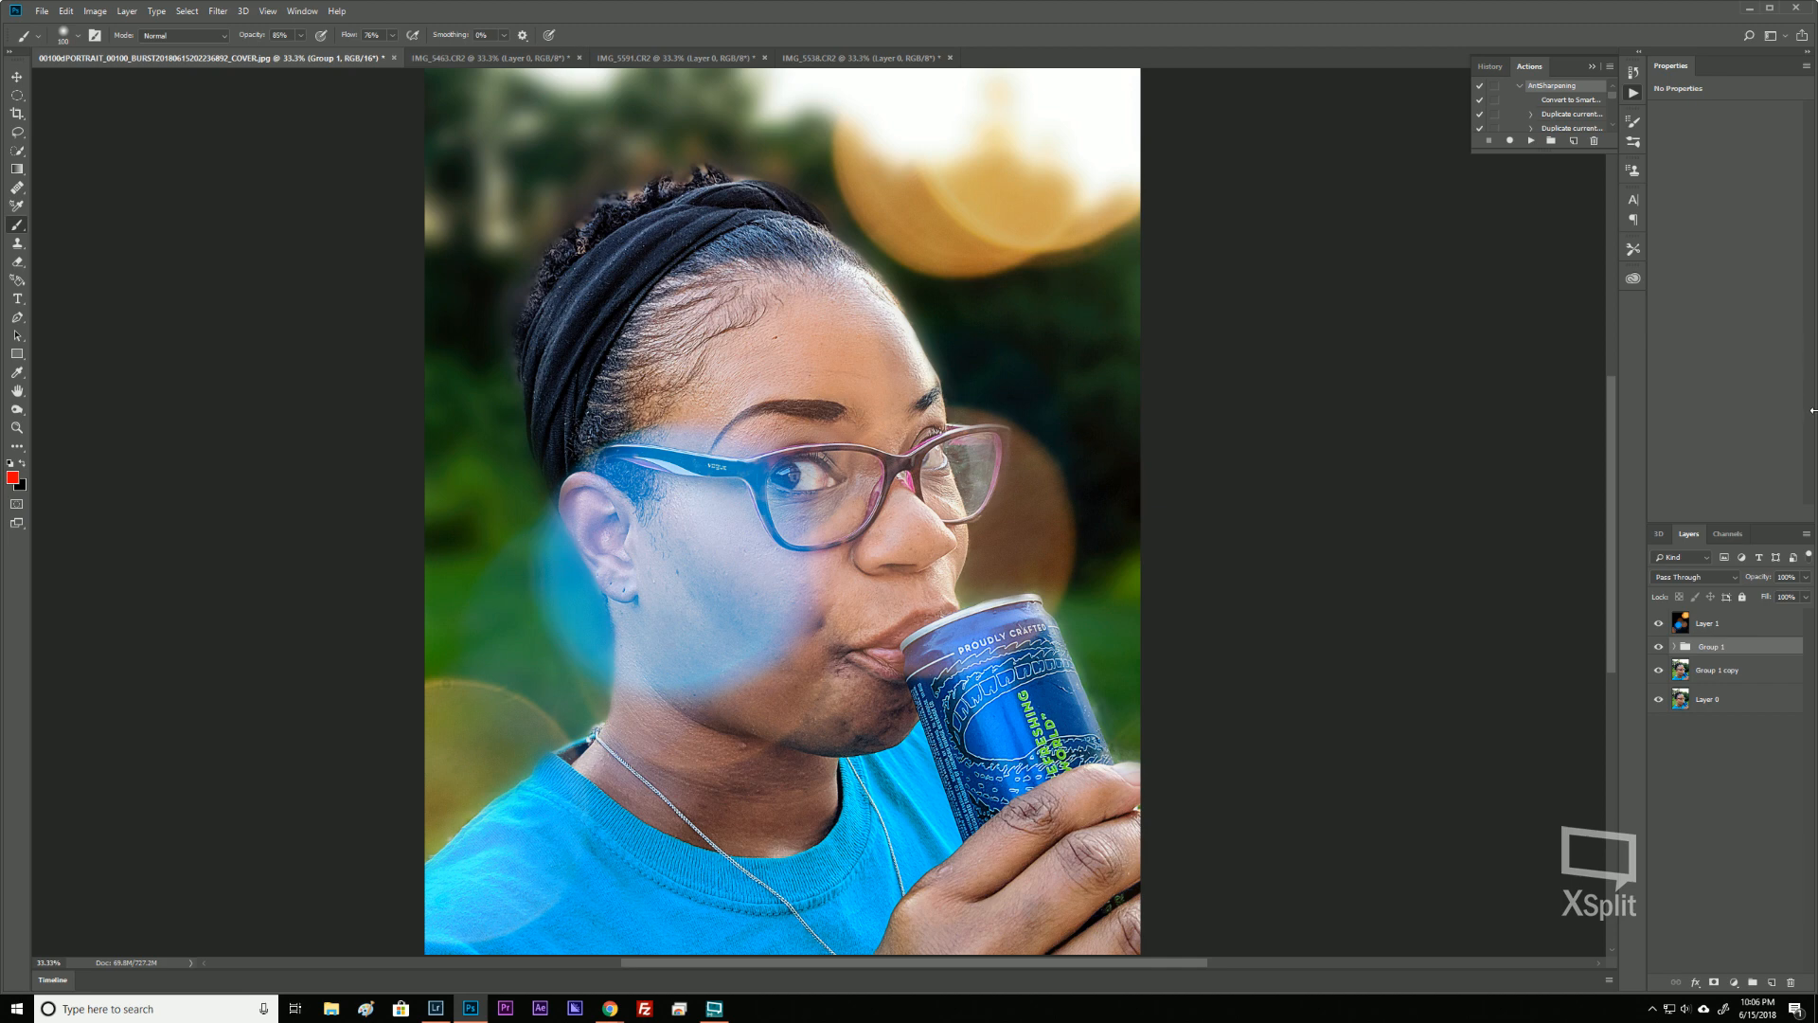
key("alt+Tab")
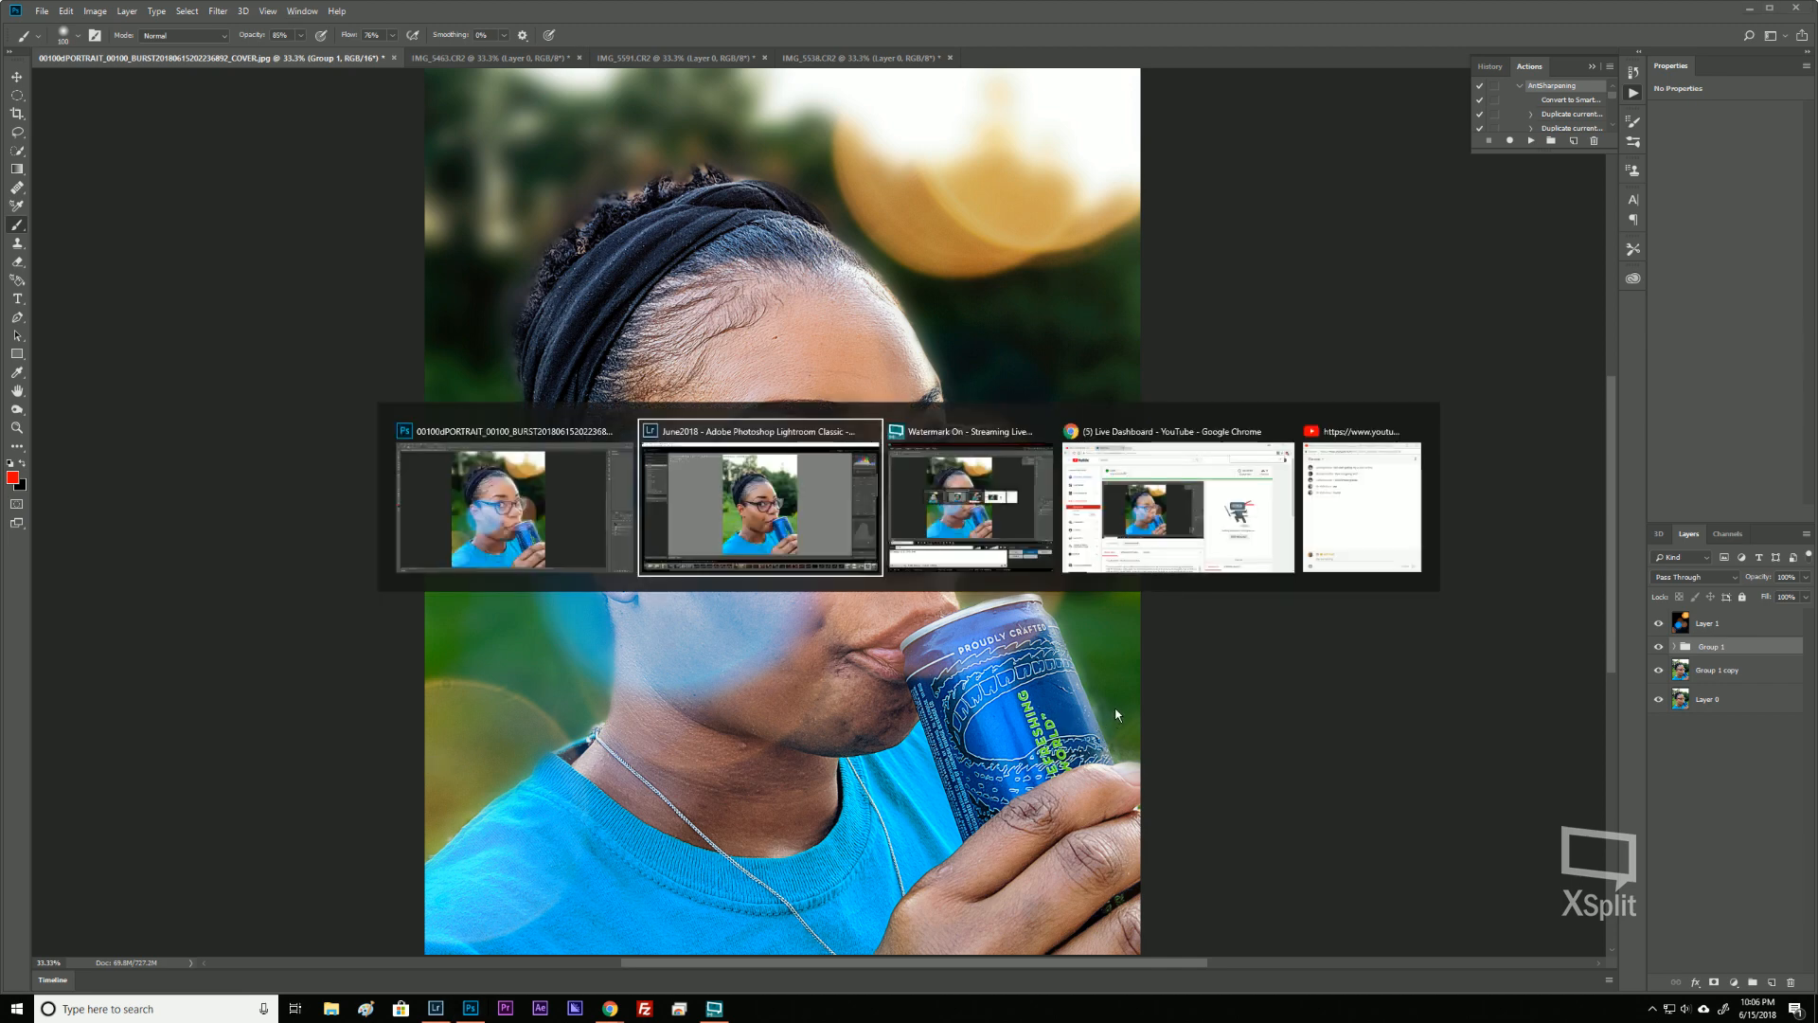
key("Tab")
key("Tab")
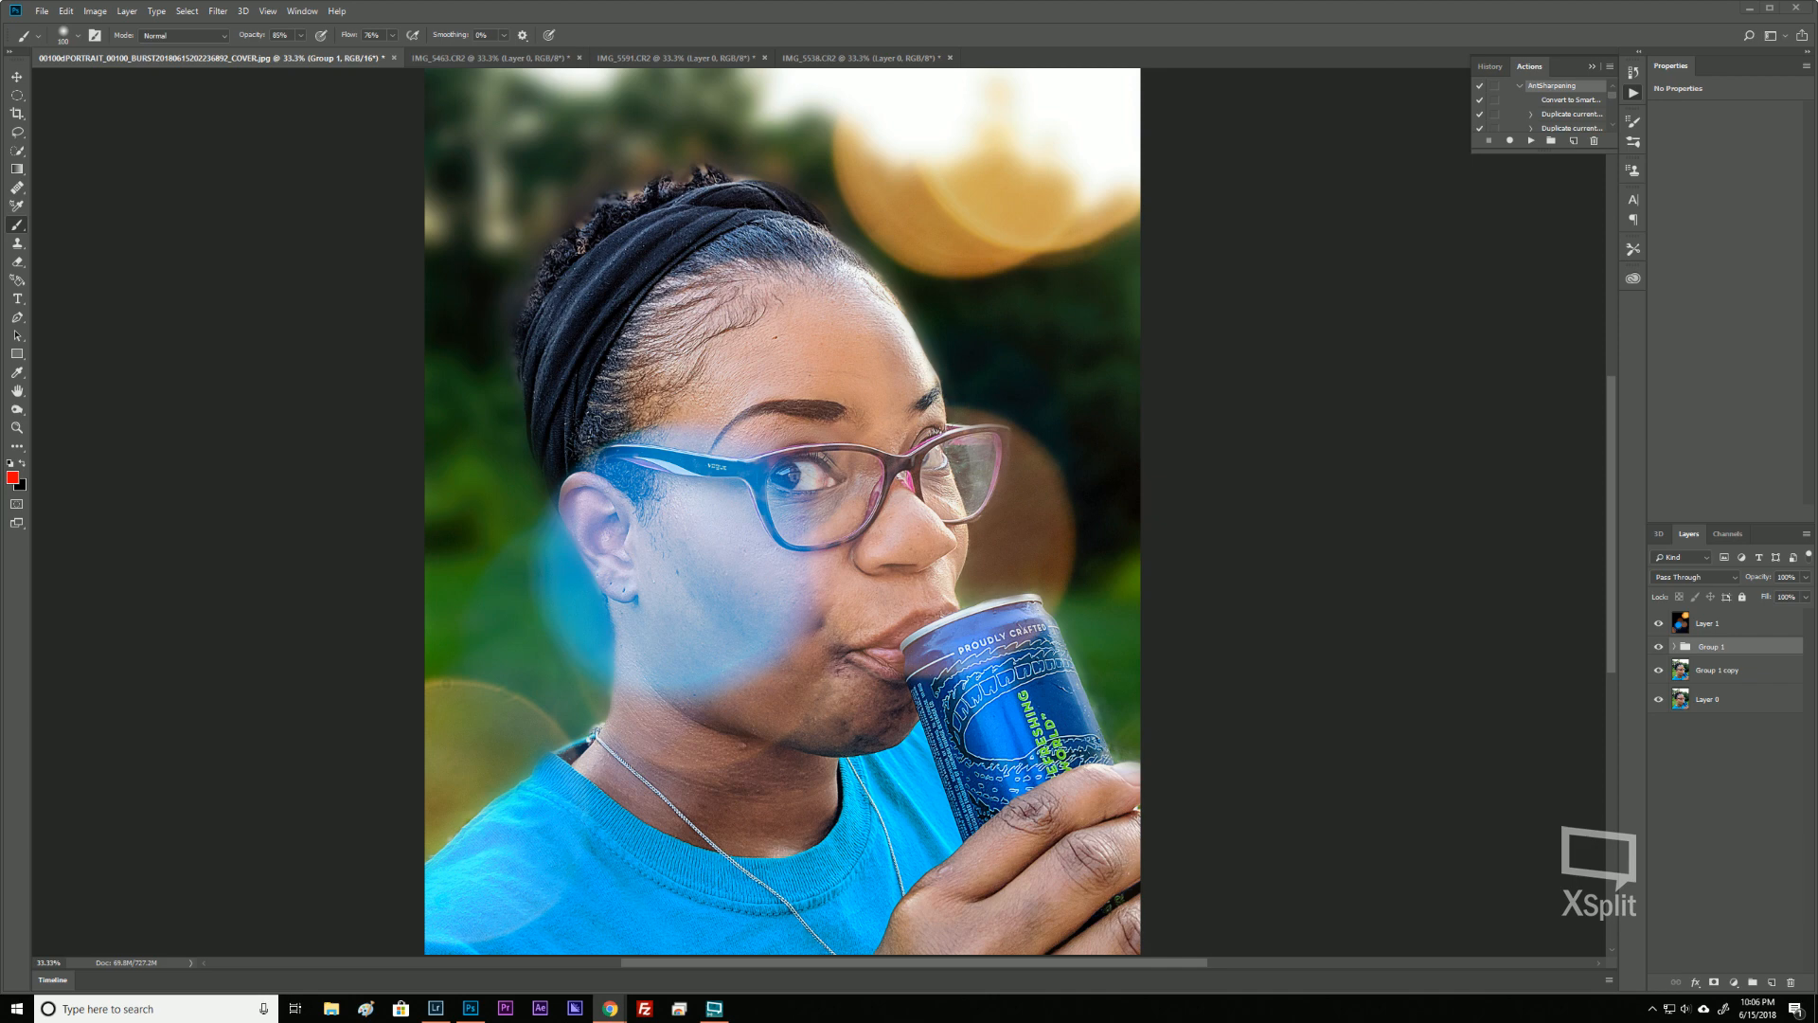
key("alt+Tab")
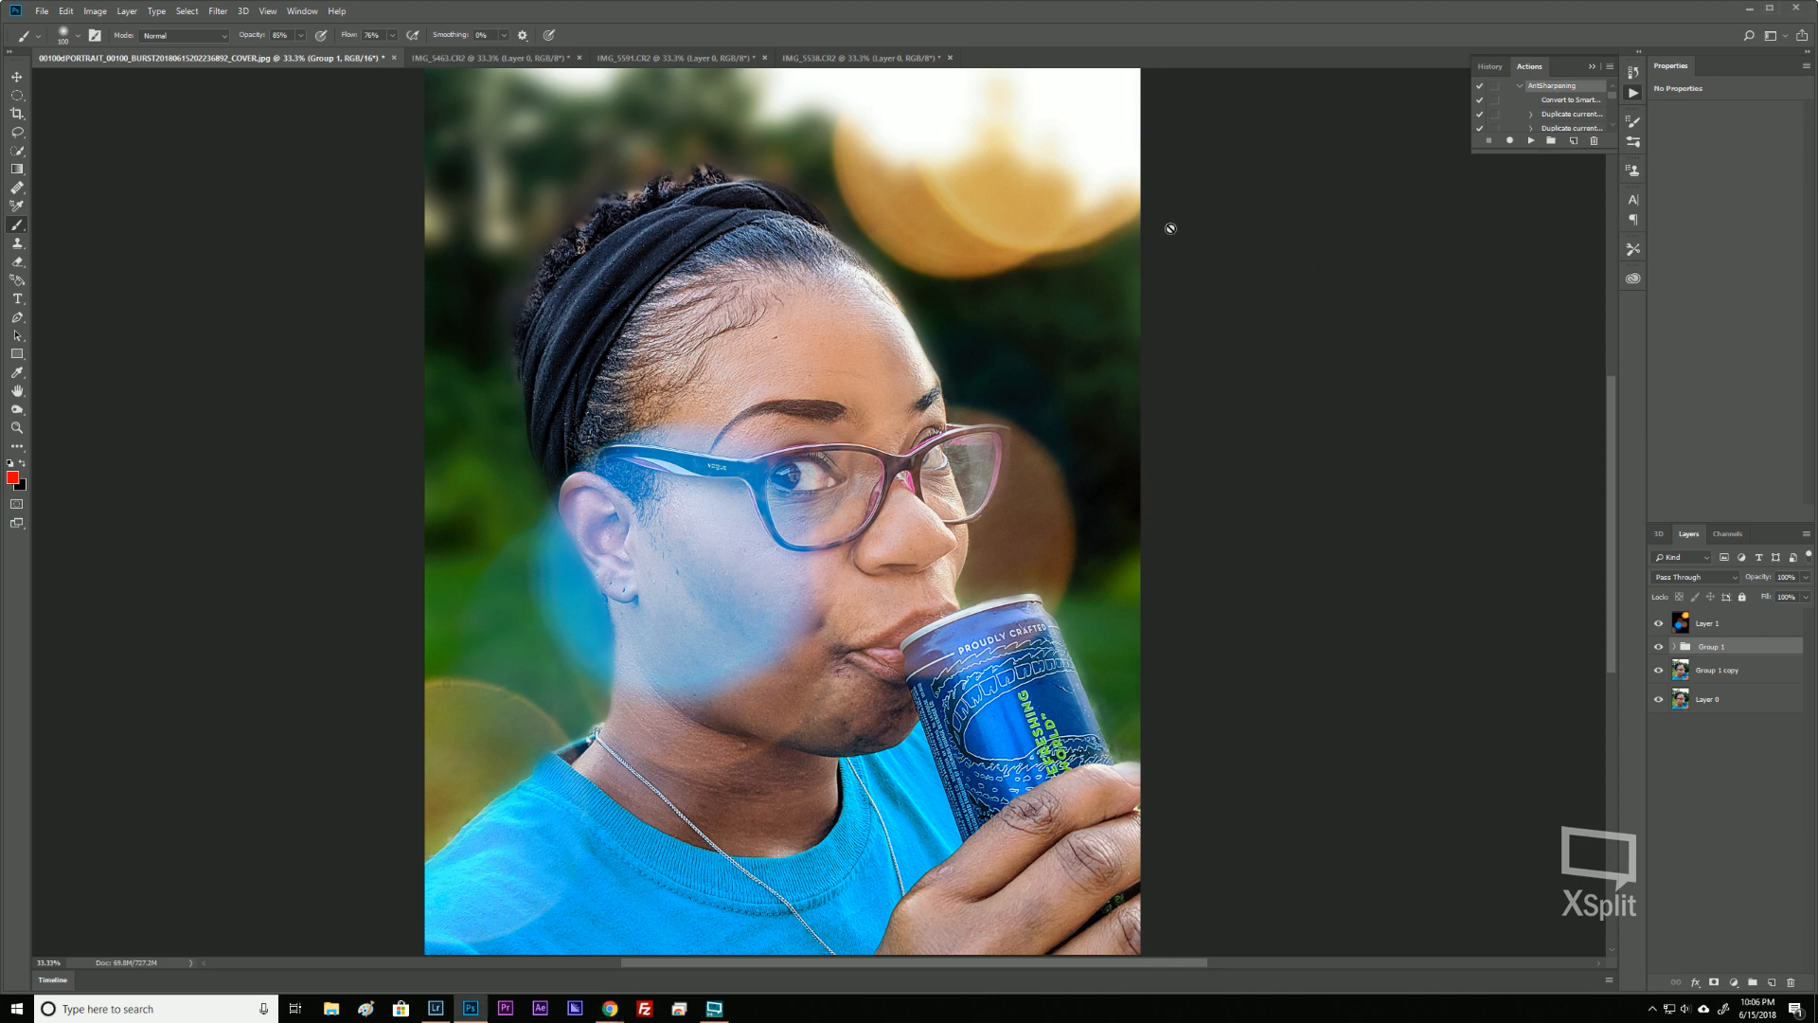
key("alt+Tab")
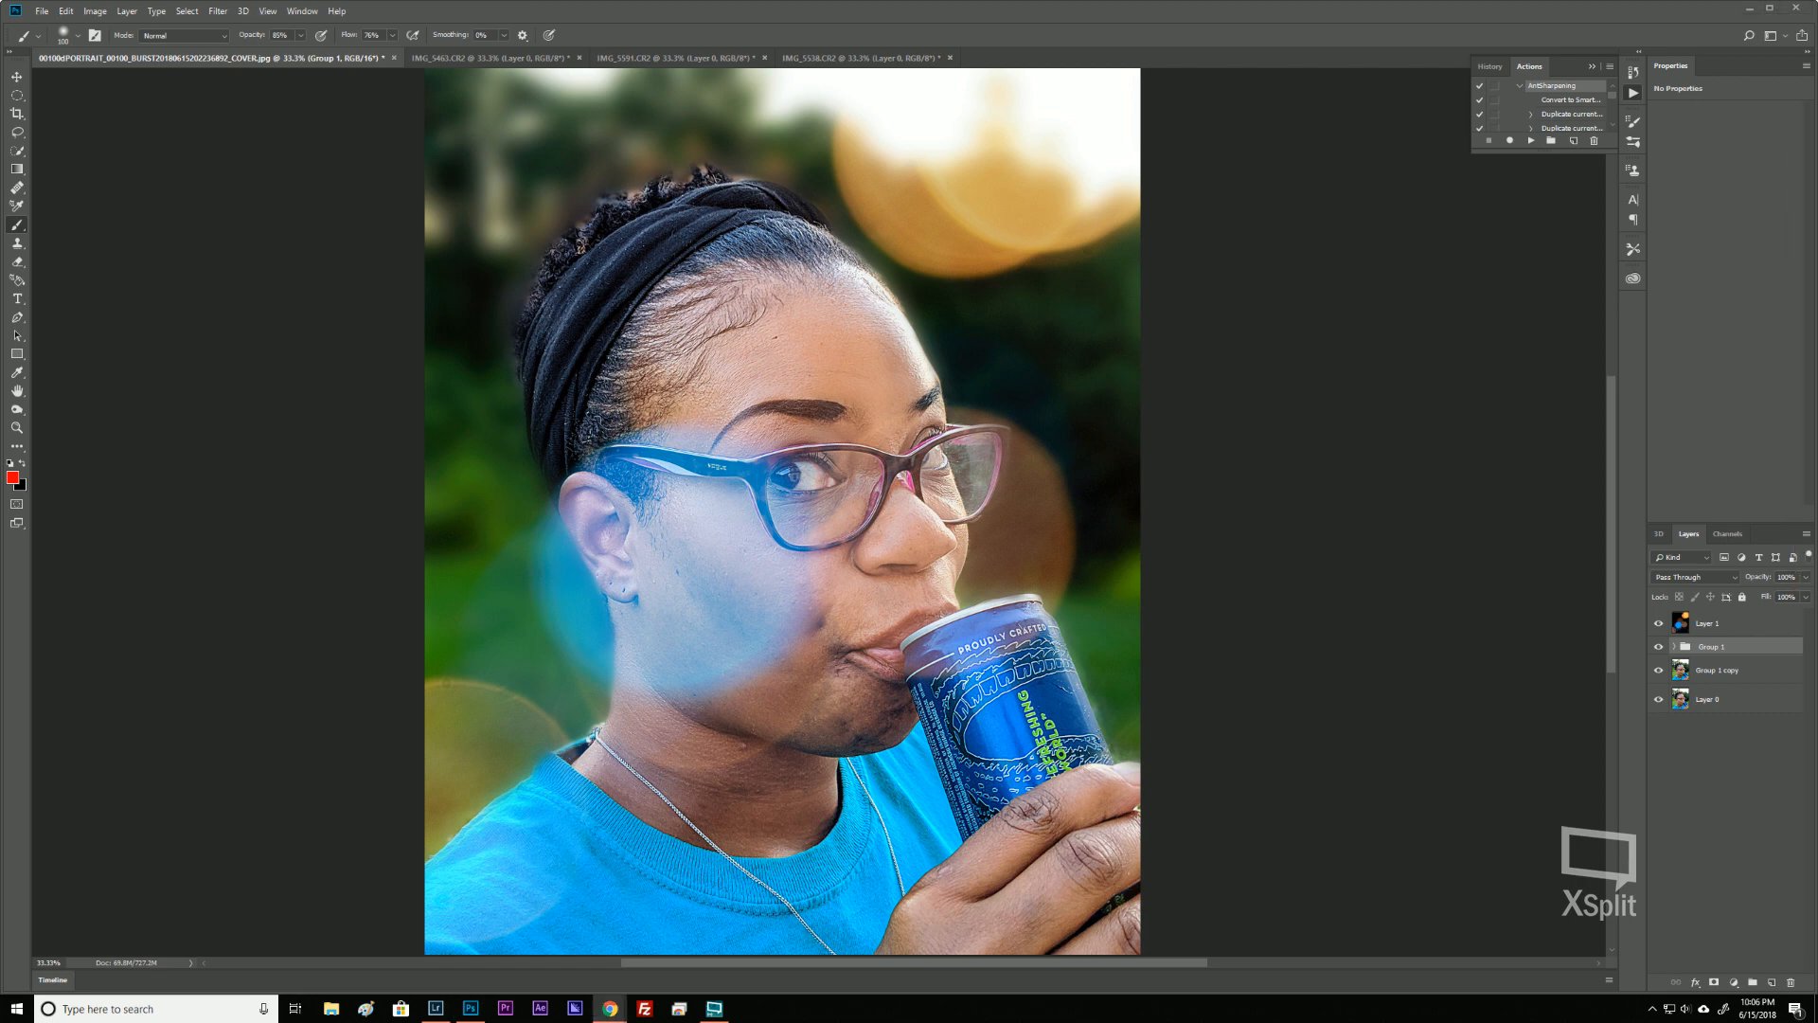
key("alt+Tab")
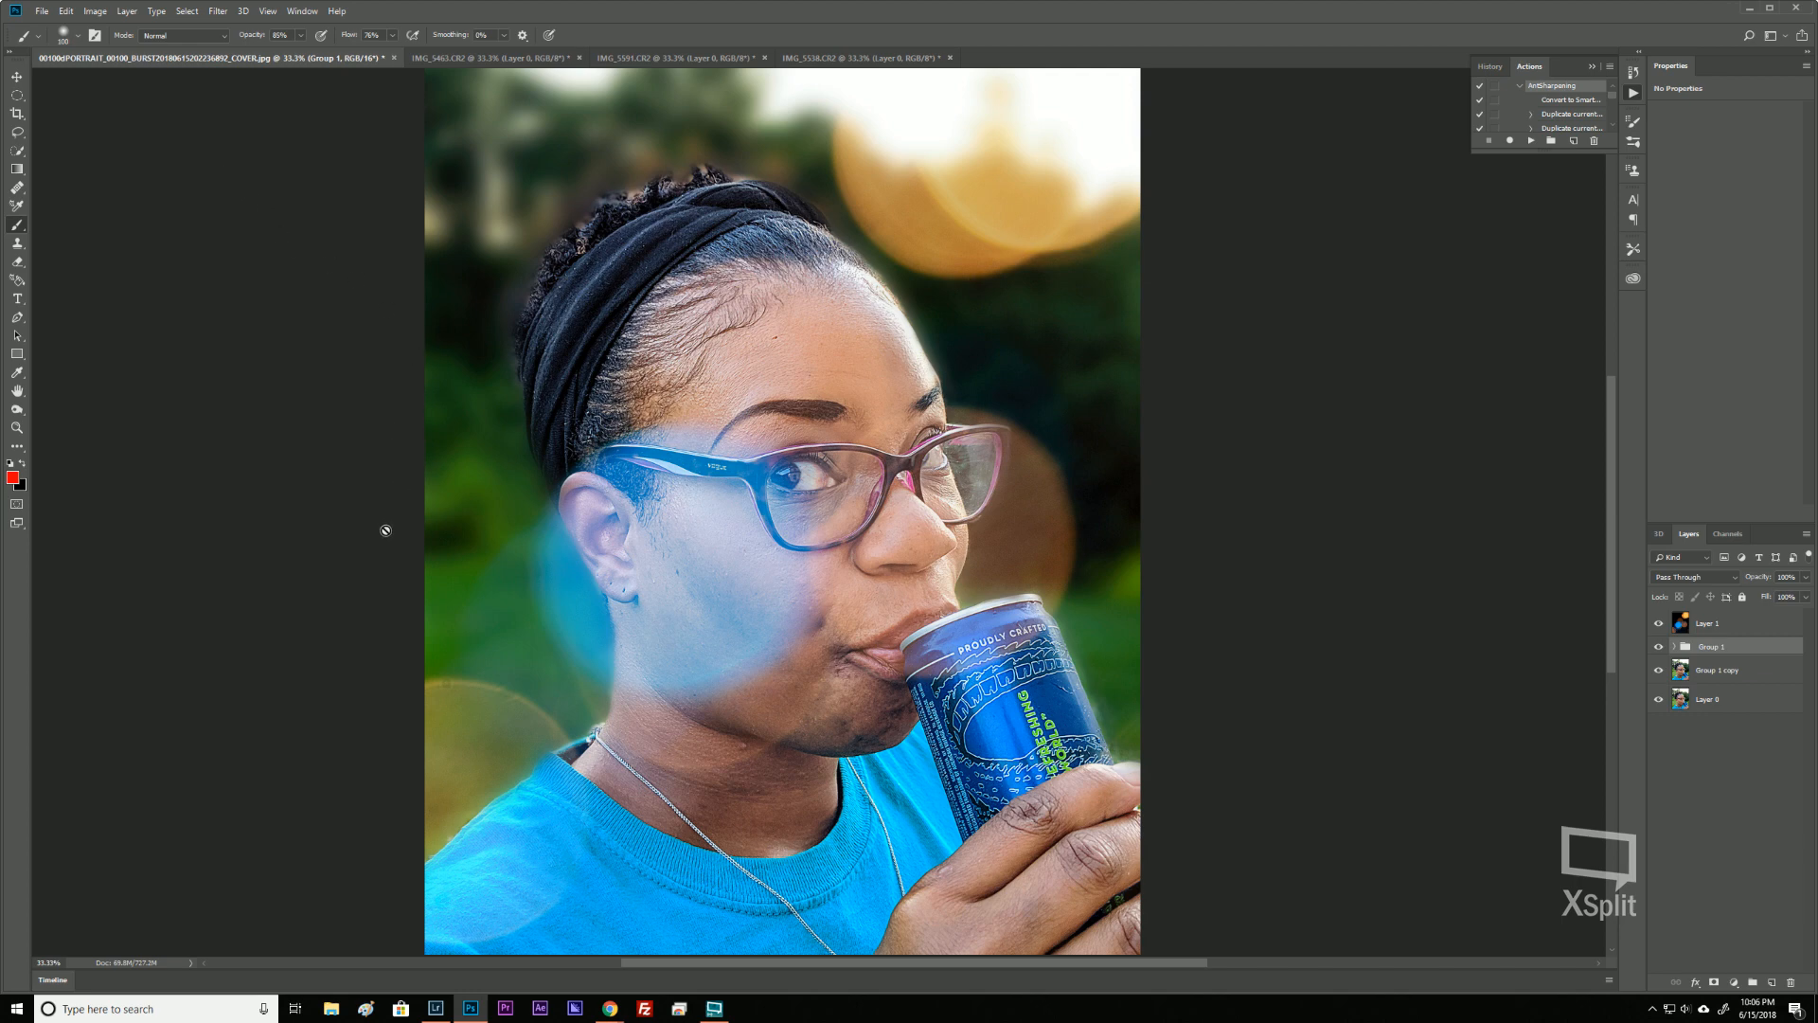
Save the layered portrait edit and close its document.
left_click(42, 13)
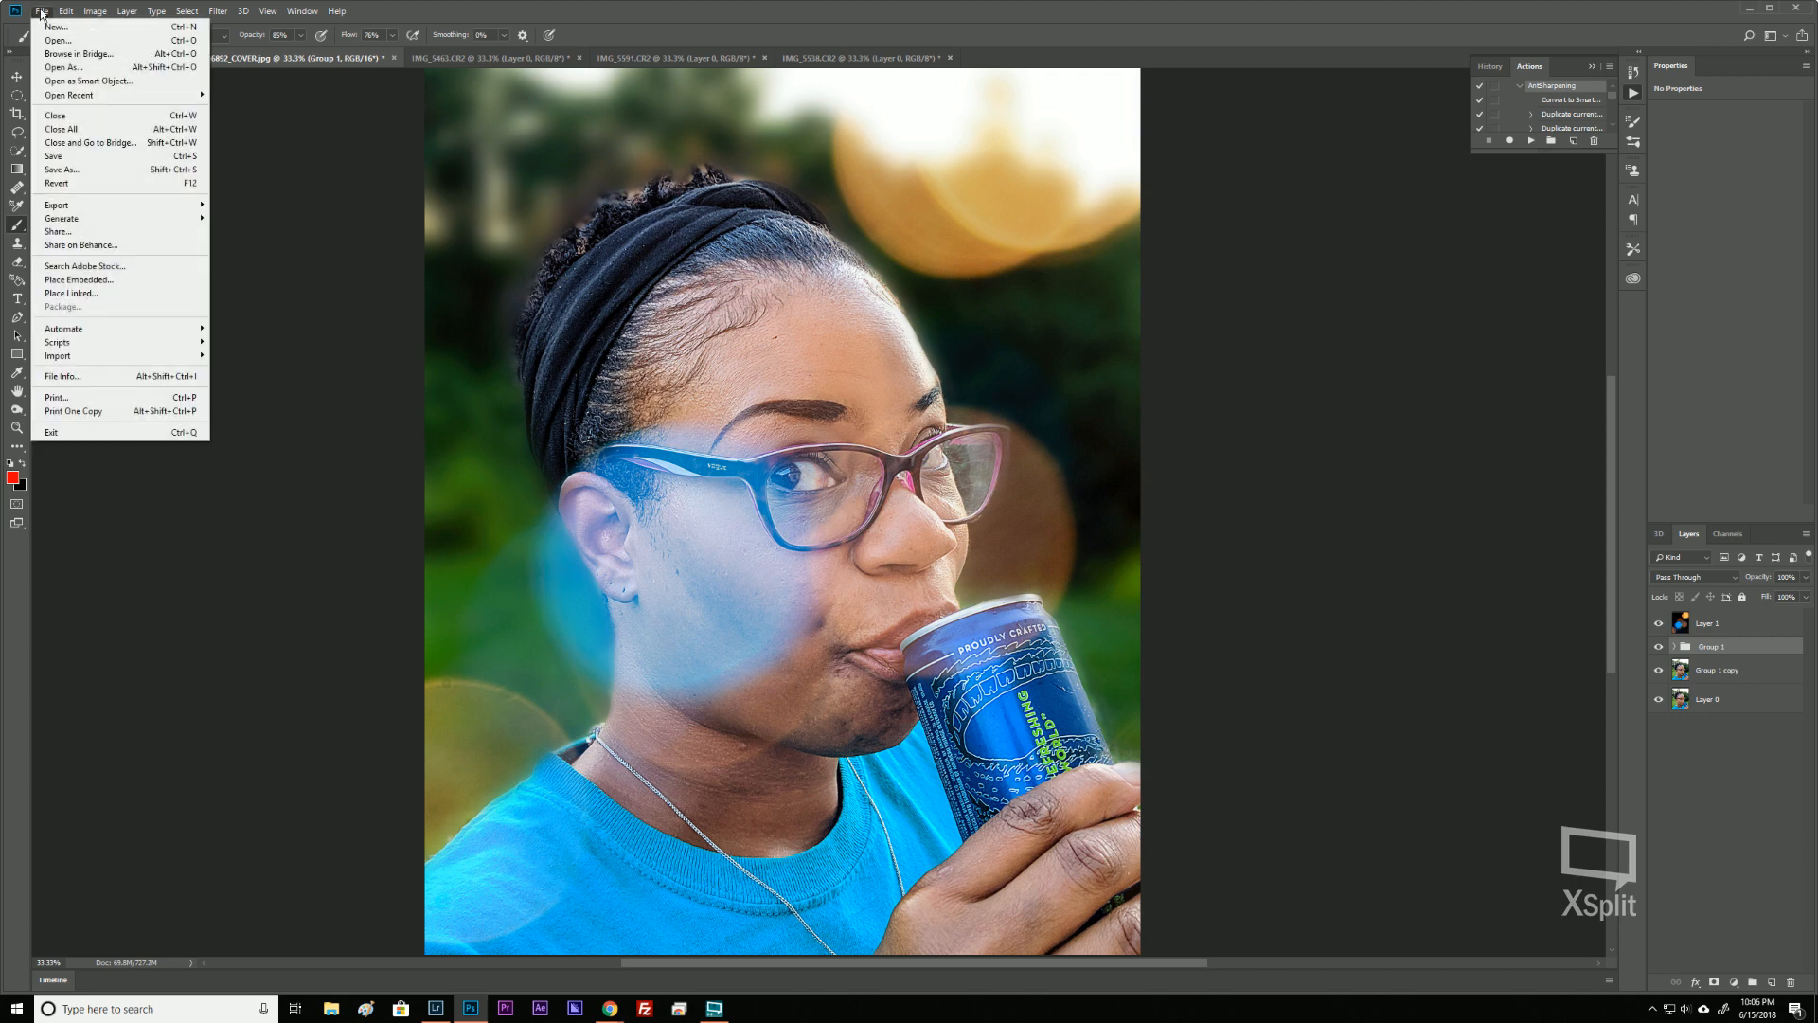
left_click(99, 163)
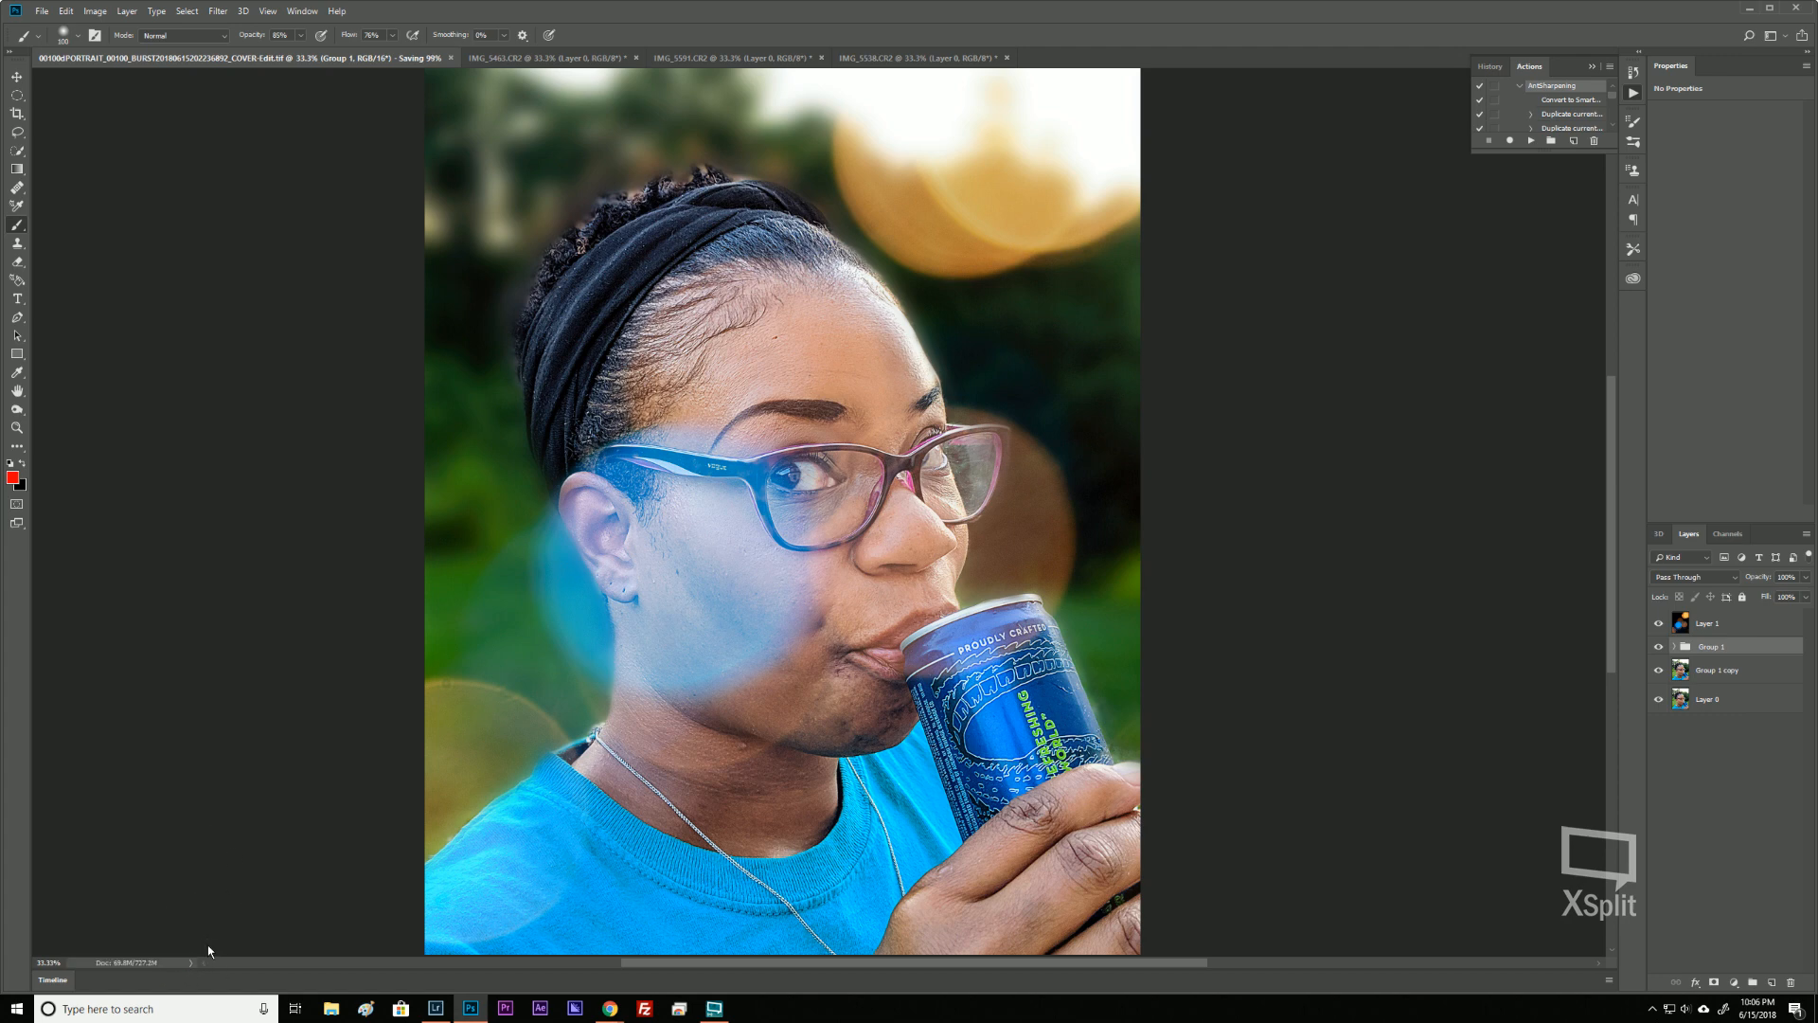
left_click(402, 58)
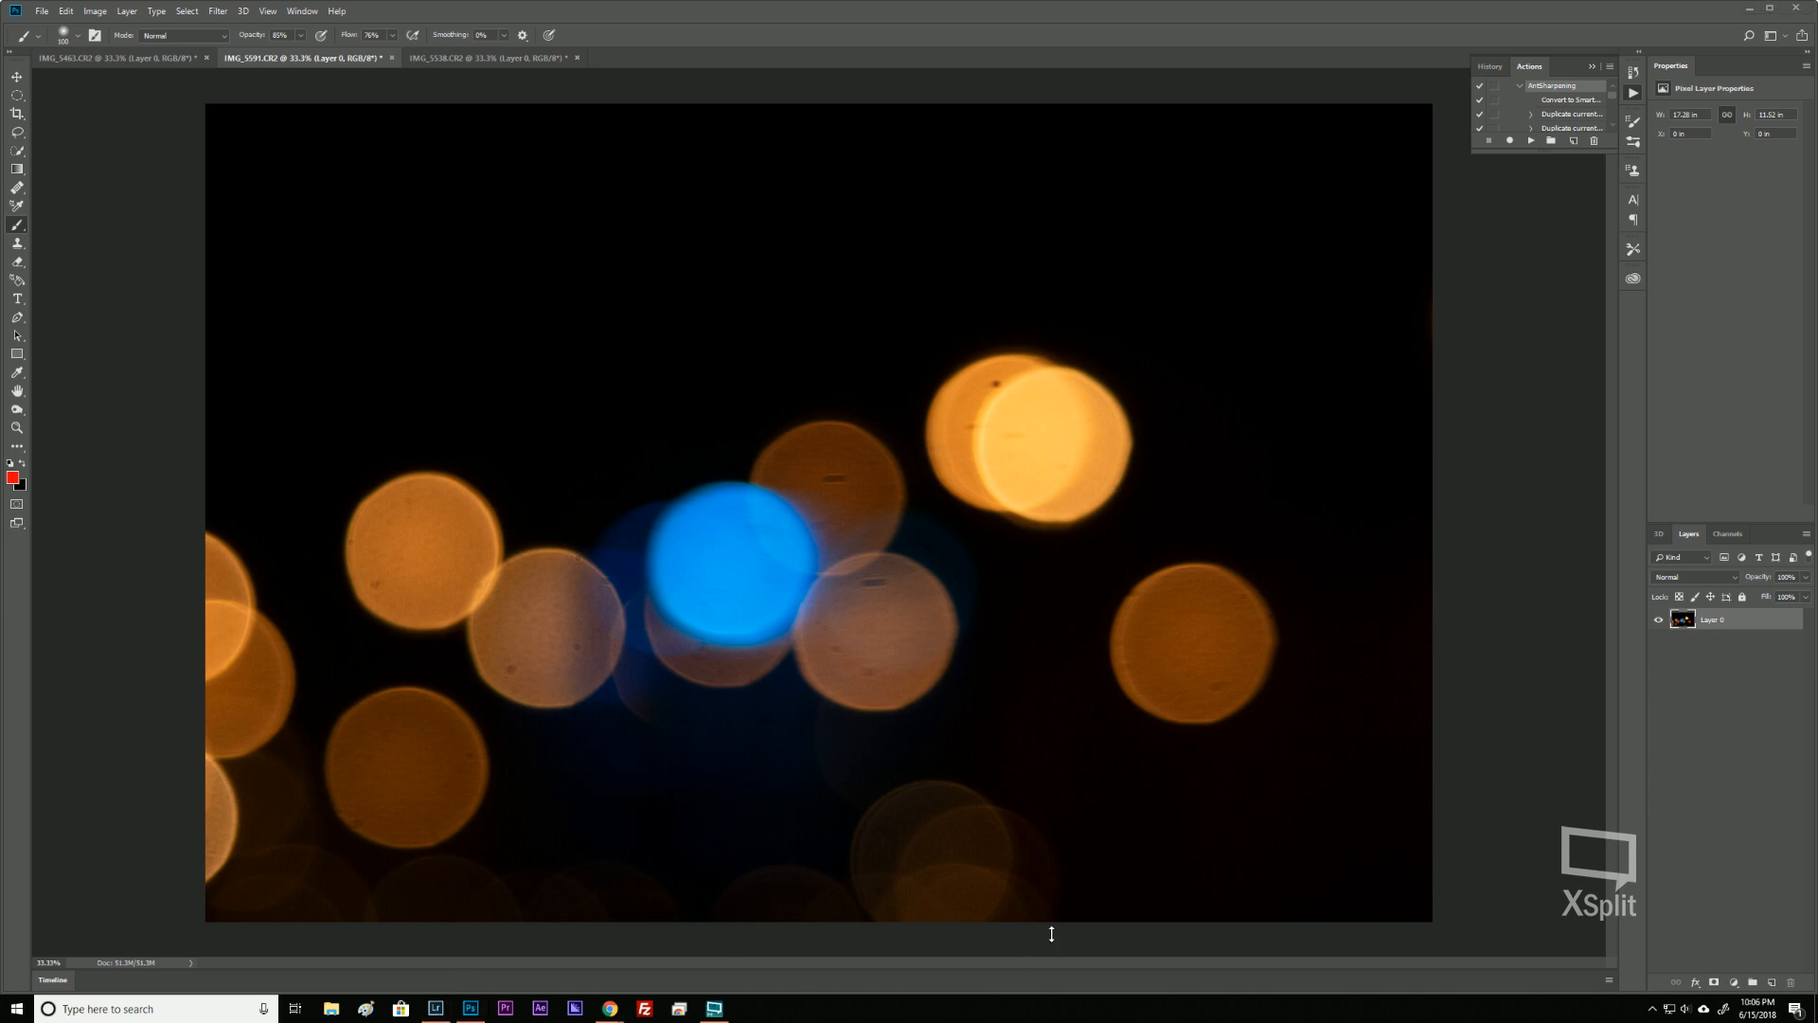
Switch to Lightroom Classic and start an Adjustment Brush mask on the edited portrait with the Soften Skin effect.
left_click(435, 1009)
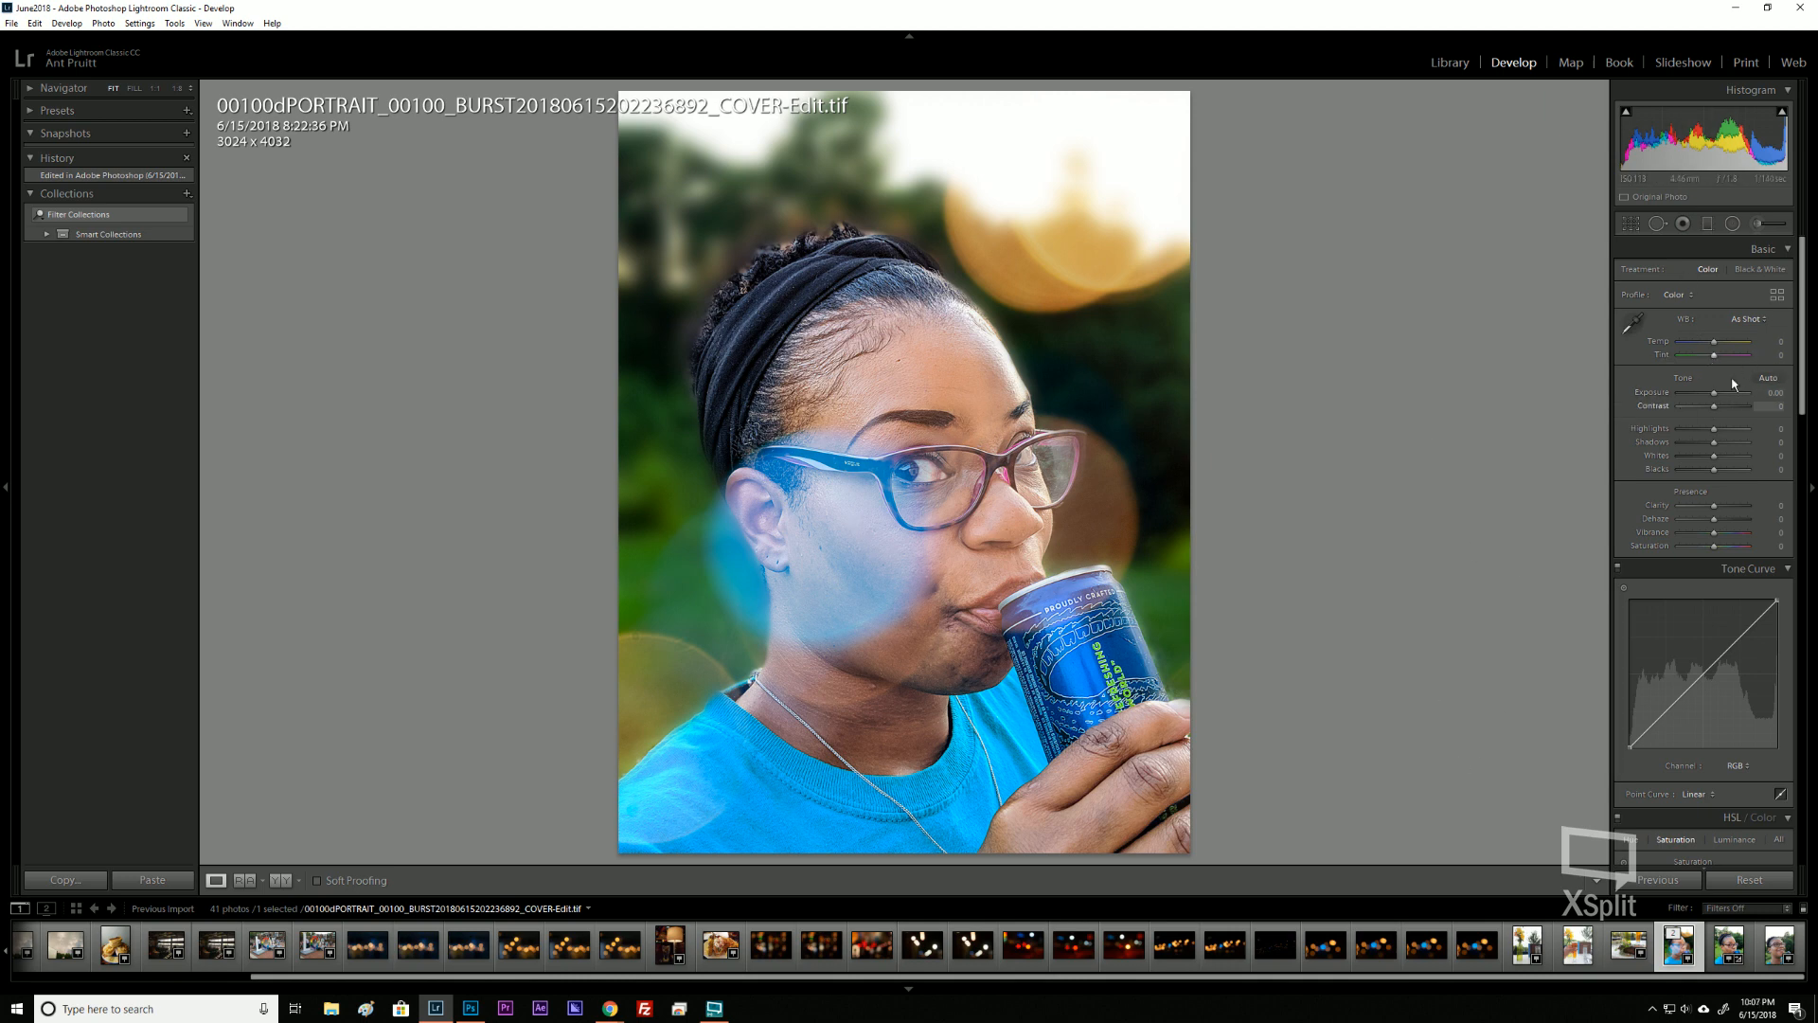
left_click(1765, 224)
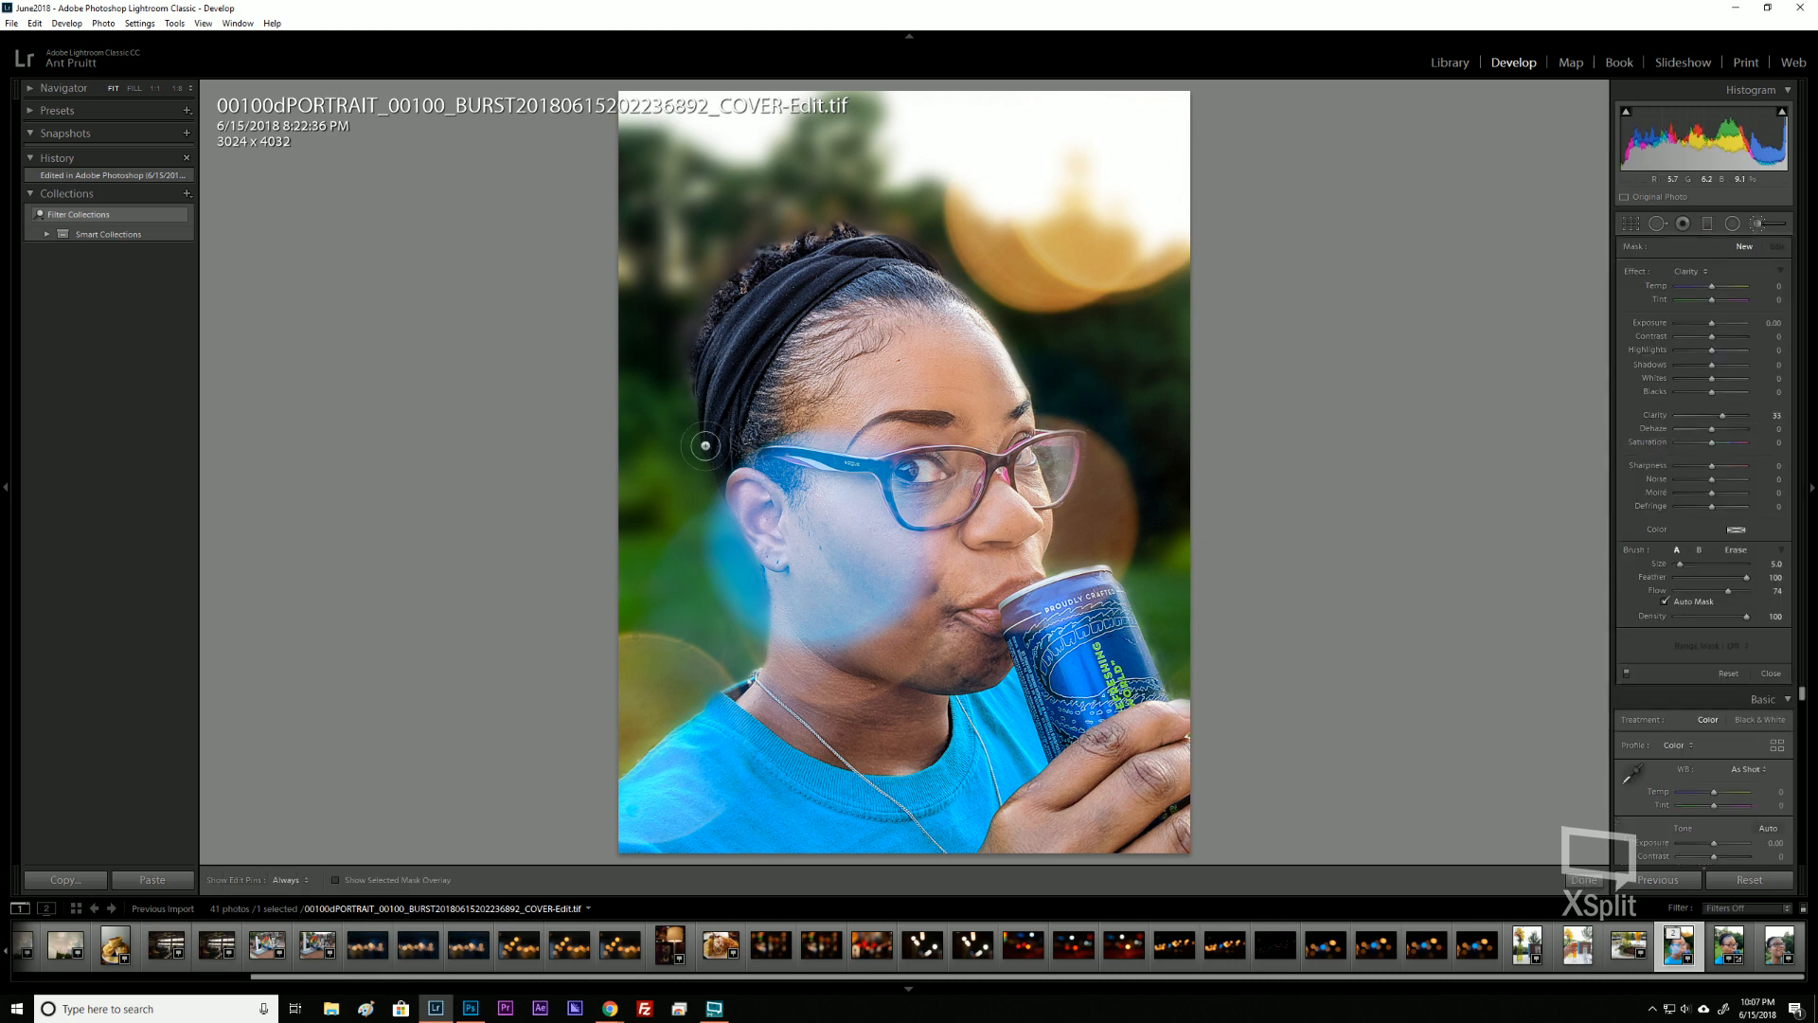
left_click(1052, 356)
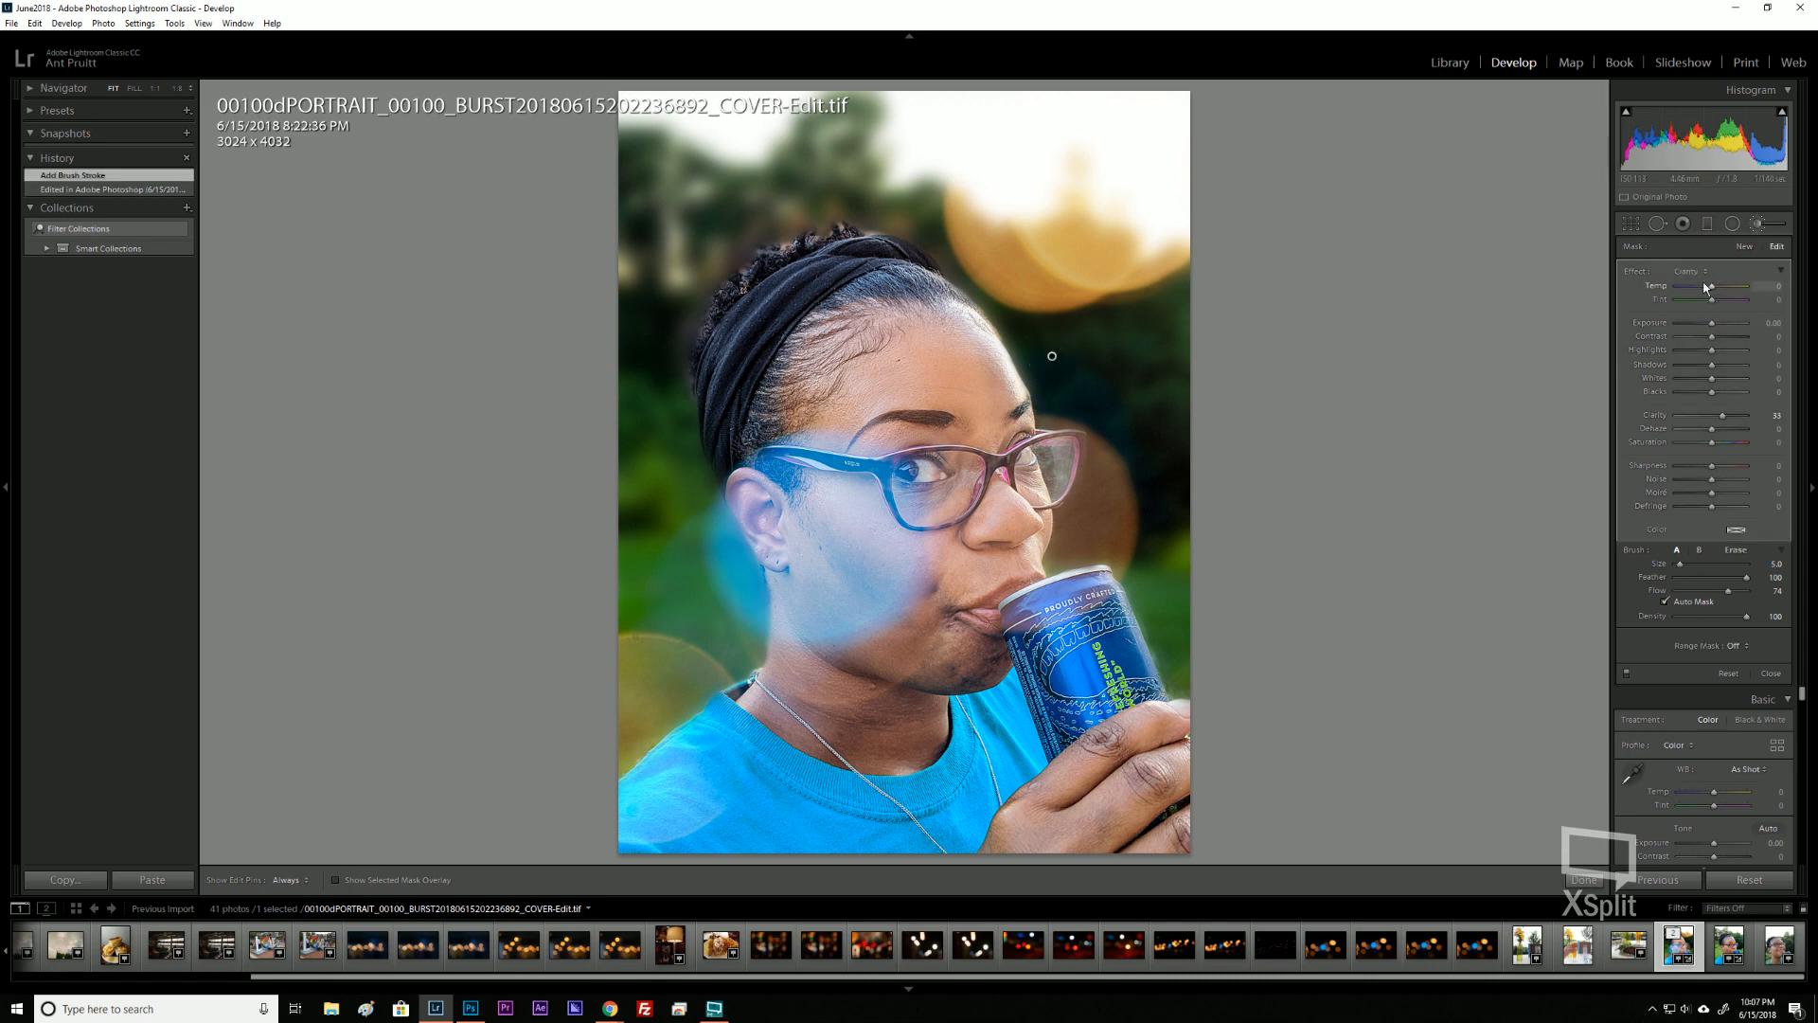
left_click(1690, 271)
left_click(1654, 591)
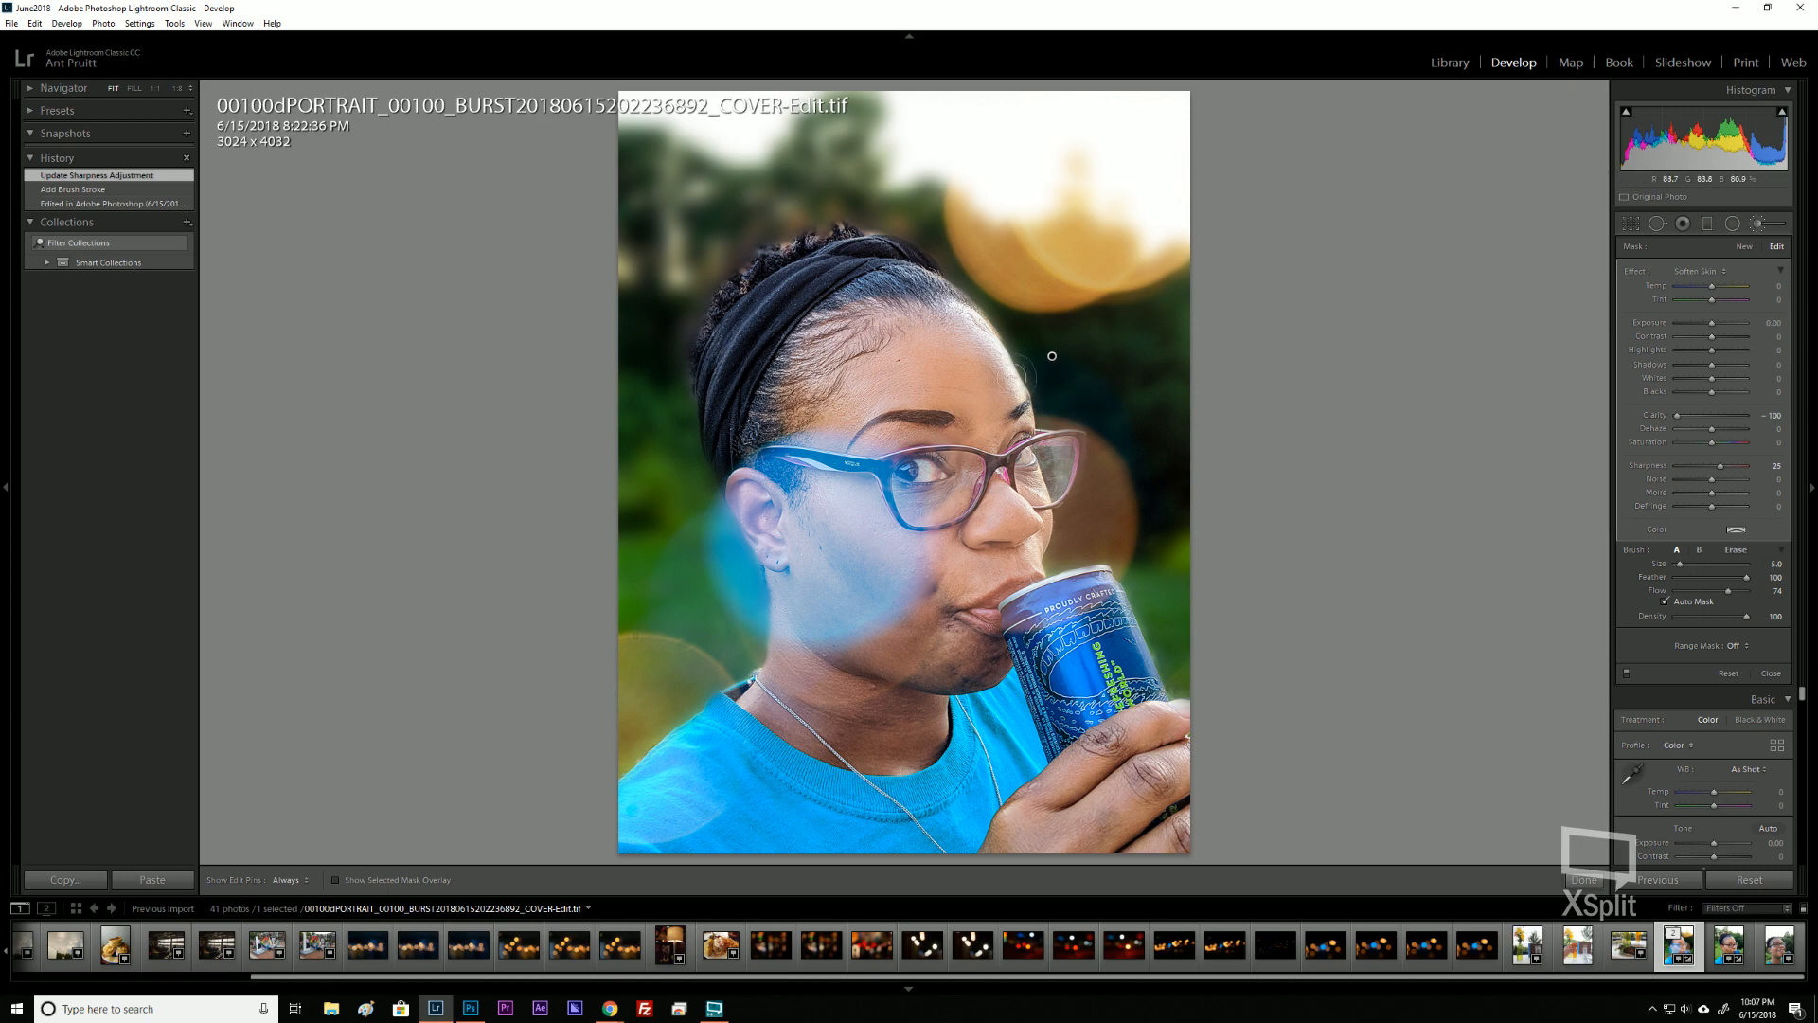
Set the brush mask's sharpness to -20 and paint skin softening across the forehead with a size 16 brush.
key("ctrl+equal")
key("ctrl+equal")
key("ctrl+equal")
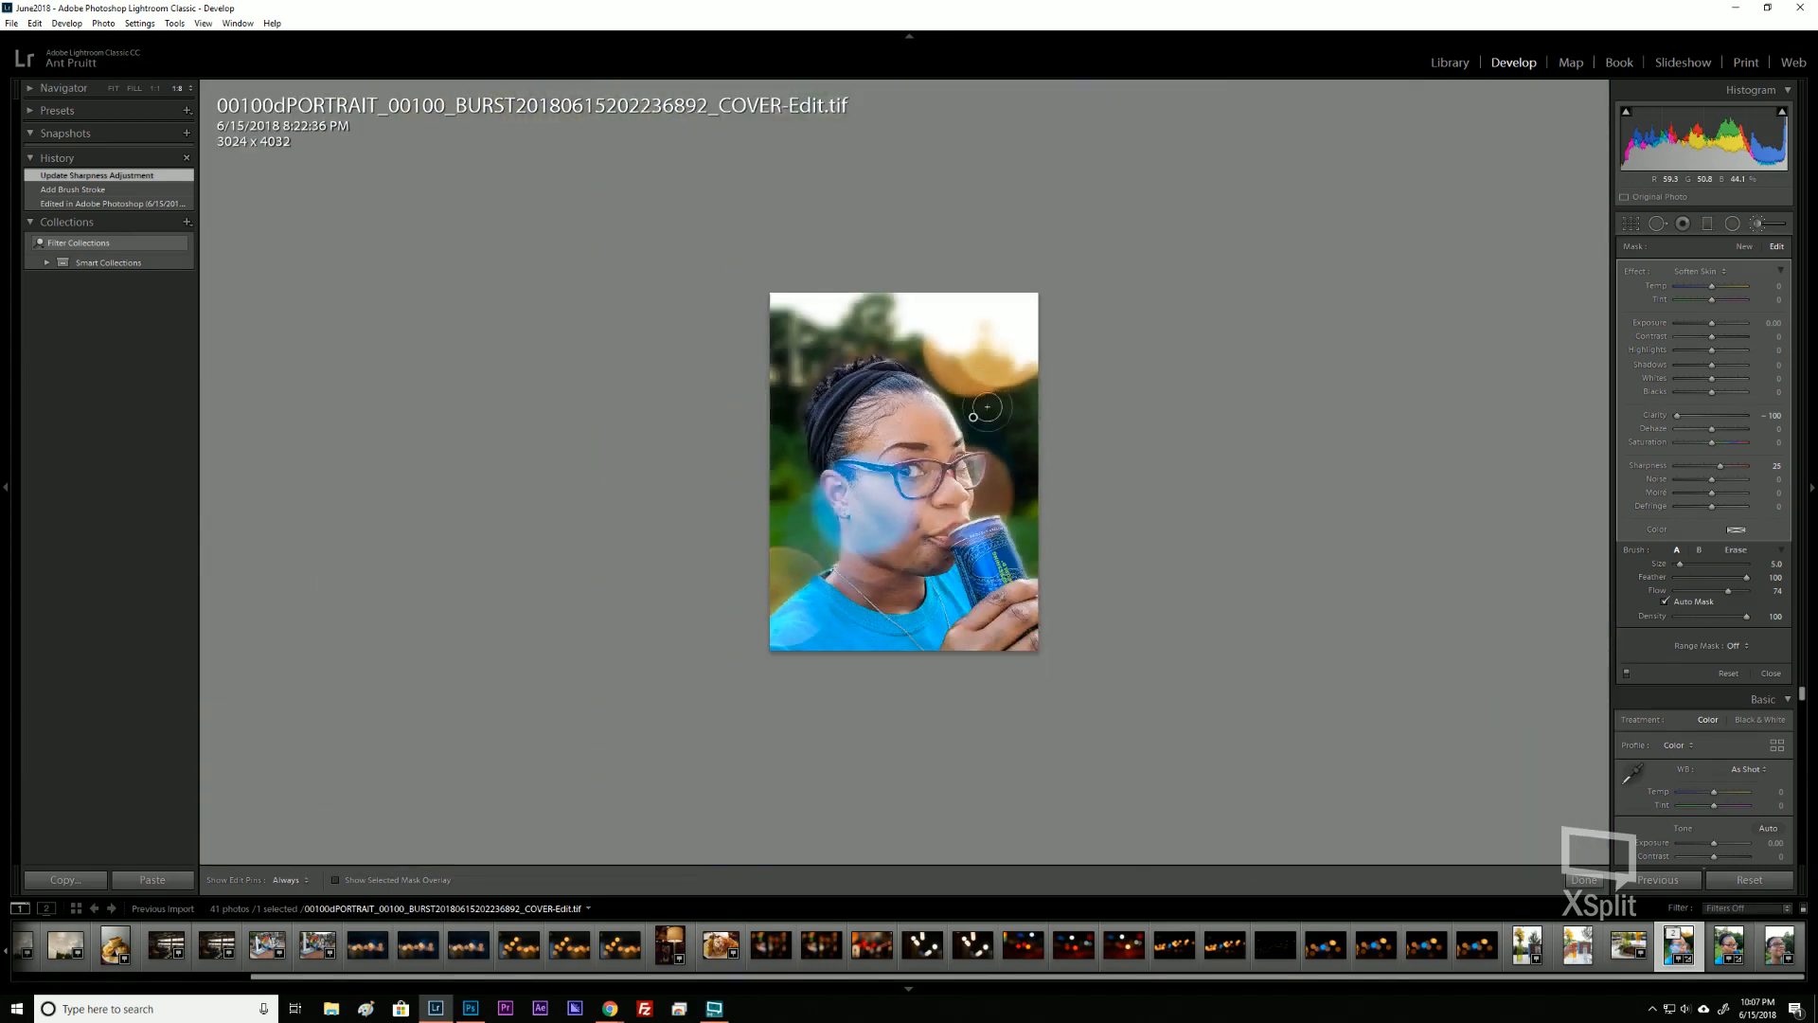
key("z")
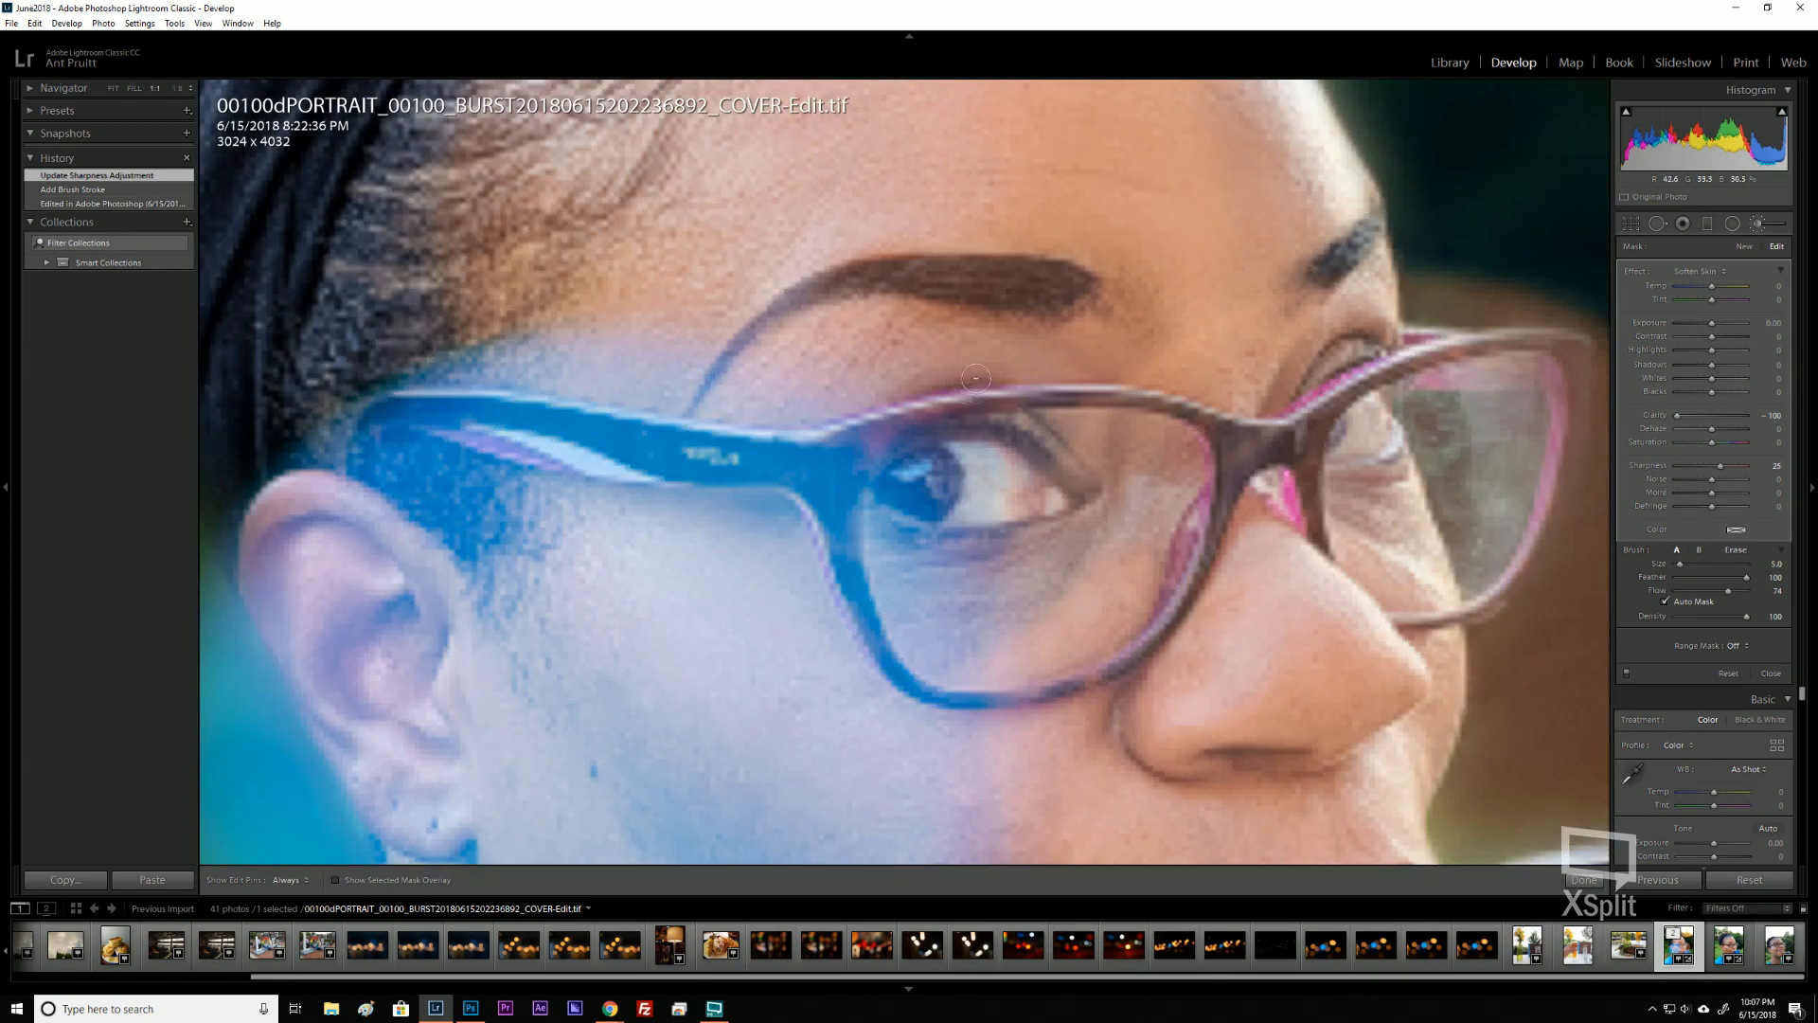
left_click_drag(948, 239, 975, 452)
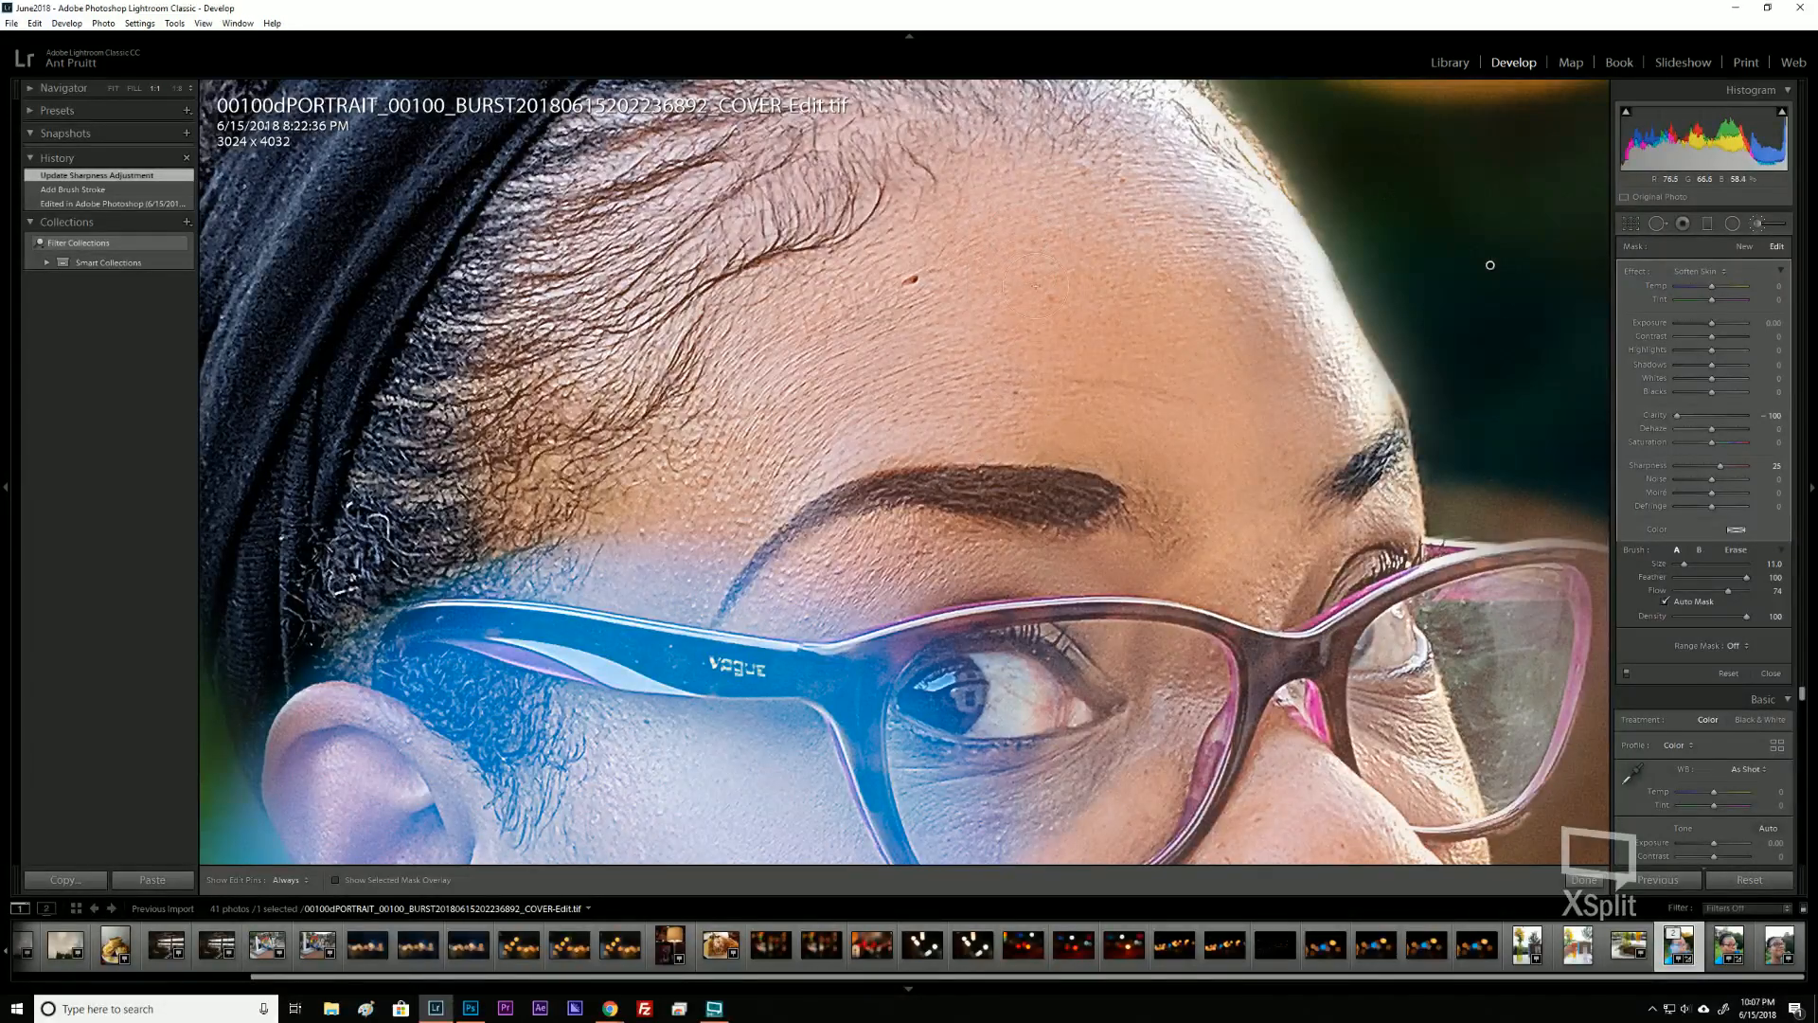
scroll(1113, 479, "up", 1)
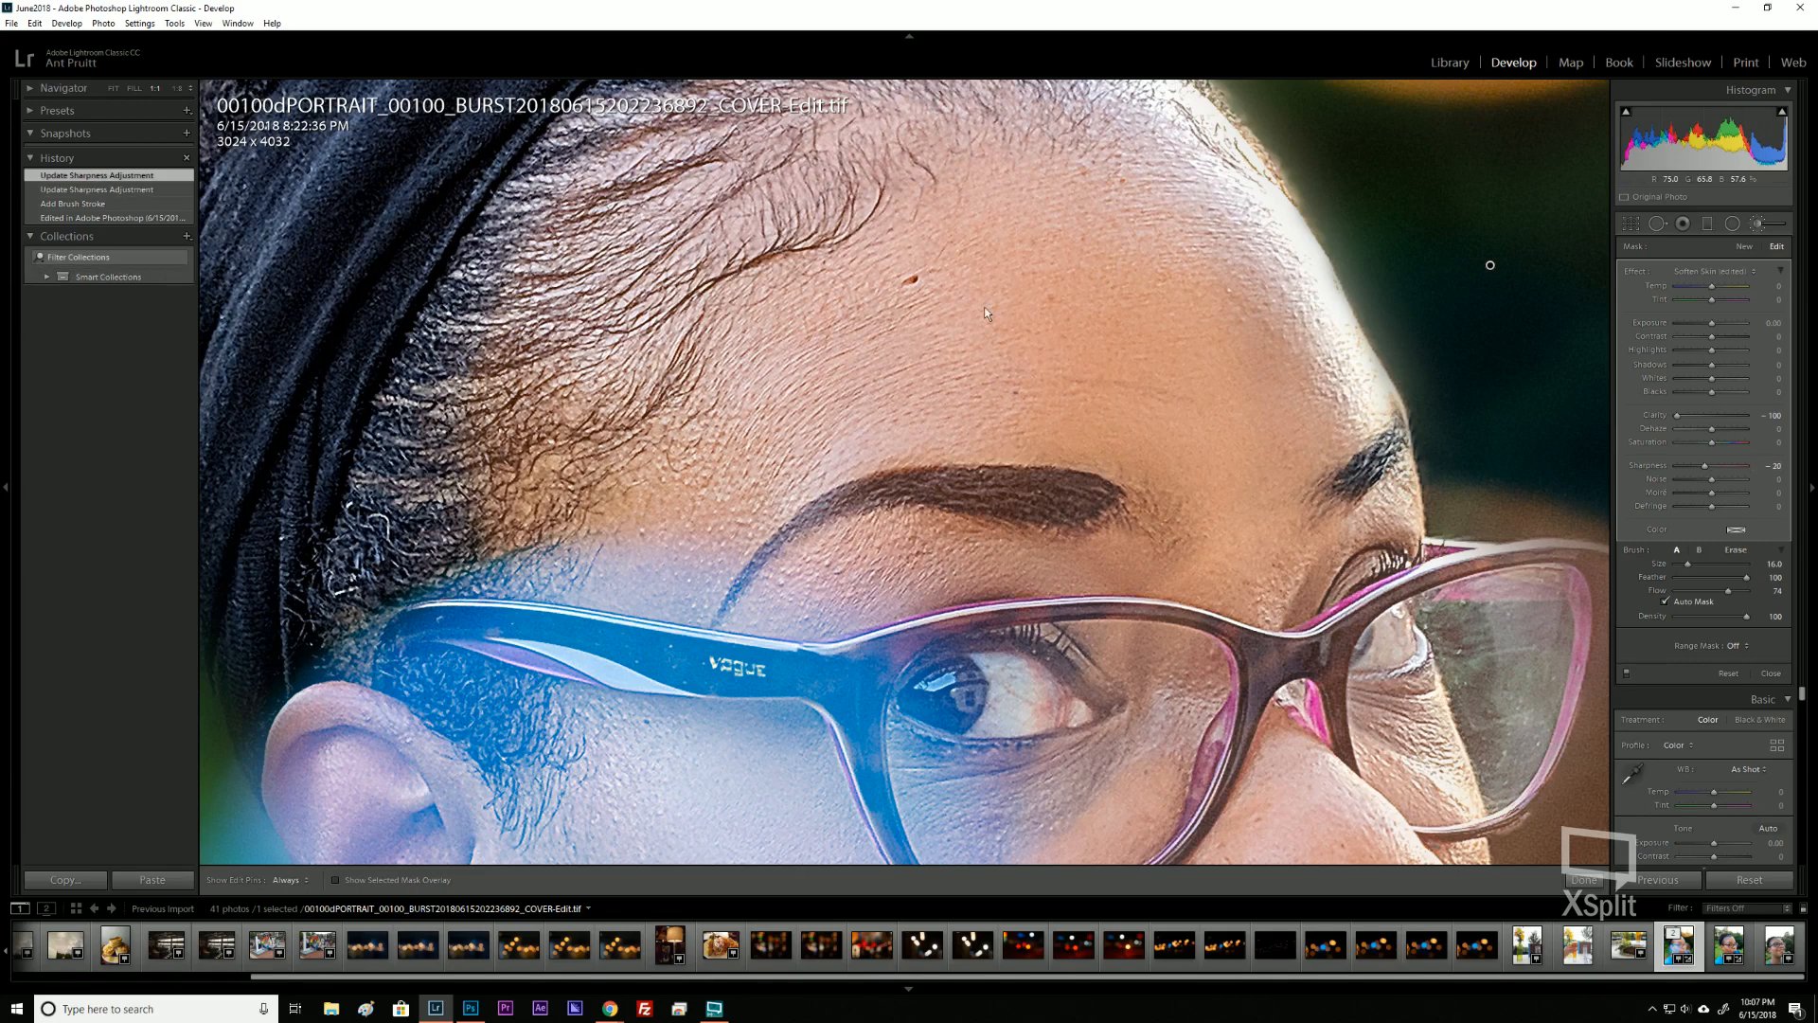
mouse_move(849, 366)
left_mouse_down()
mouse_move(950, 374)
mouse_move(809, 421)
mouse_move(877, 389)
left_mouse_up()
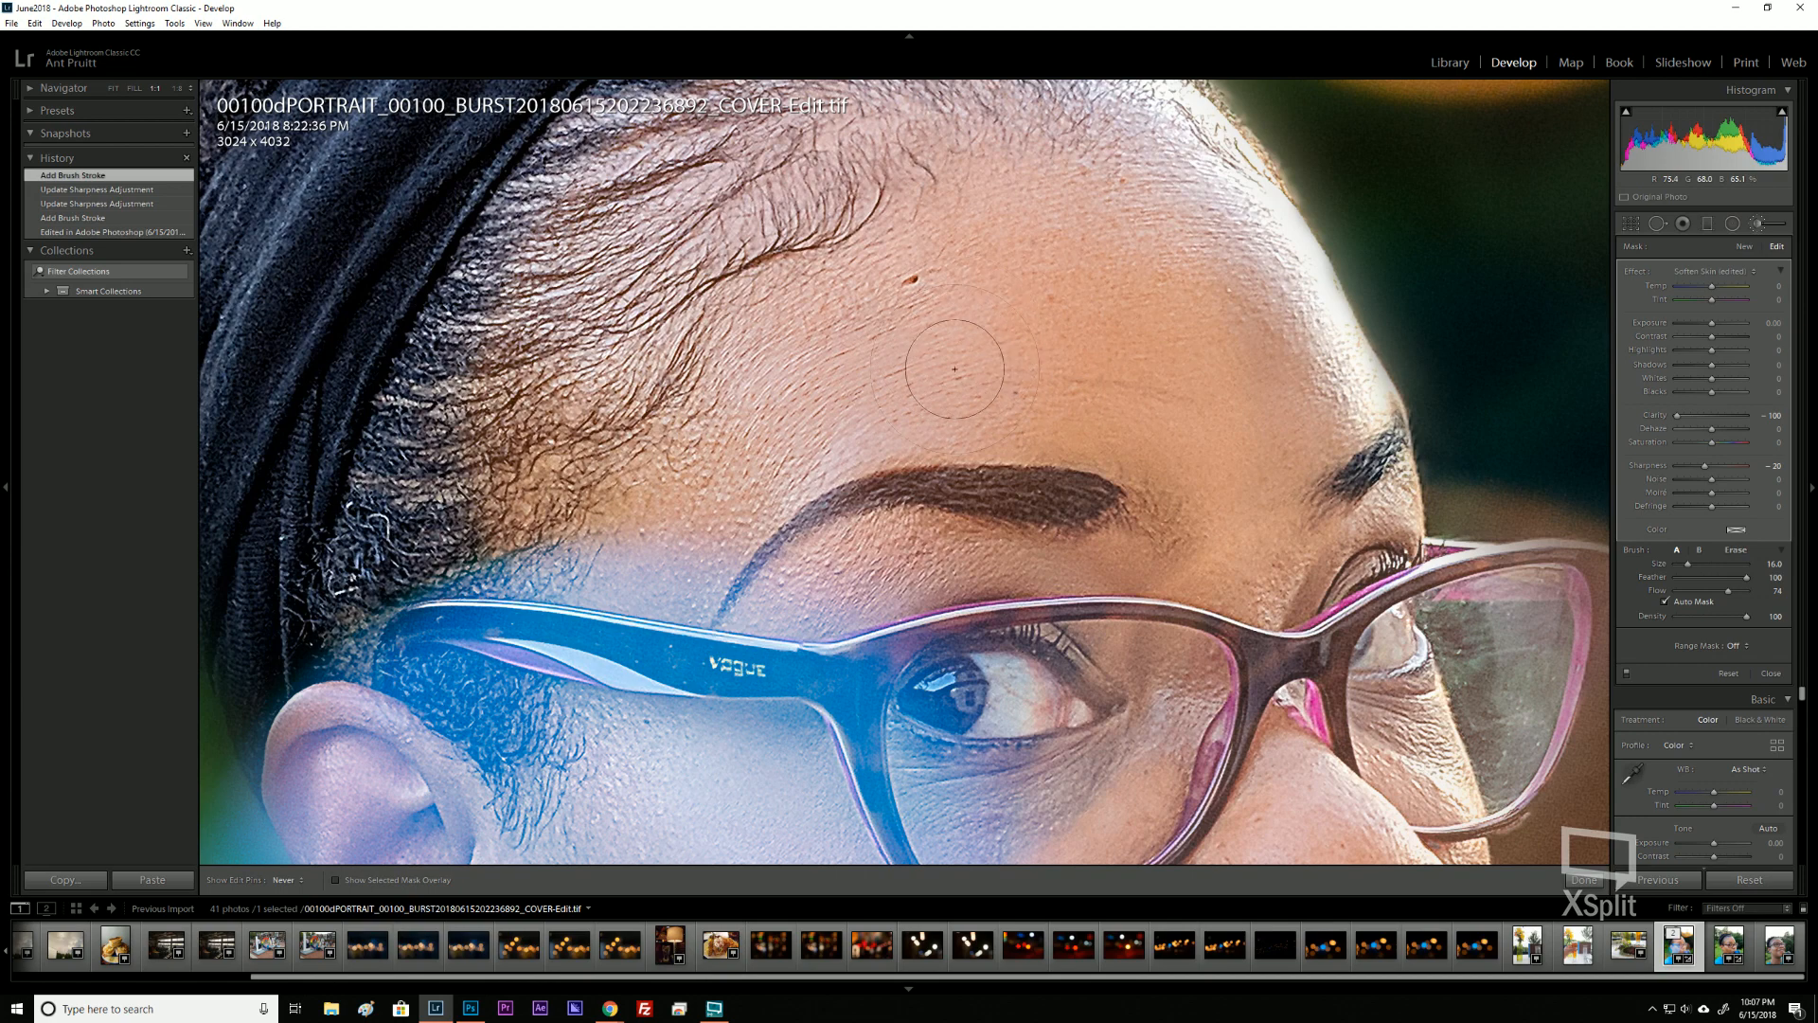
mouse_move(975, 357)
left_mouse_down()
mouse_move(1175, 355)
mouse_move(1177, 325)
mouse_move(1218, 316)
mouse_move(1238, 385)
mouse_move(1314, 383)
mouse_move(1201, 262)
left_mouse_up()
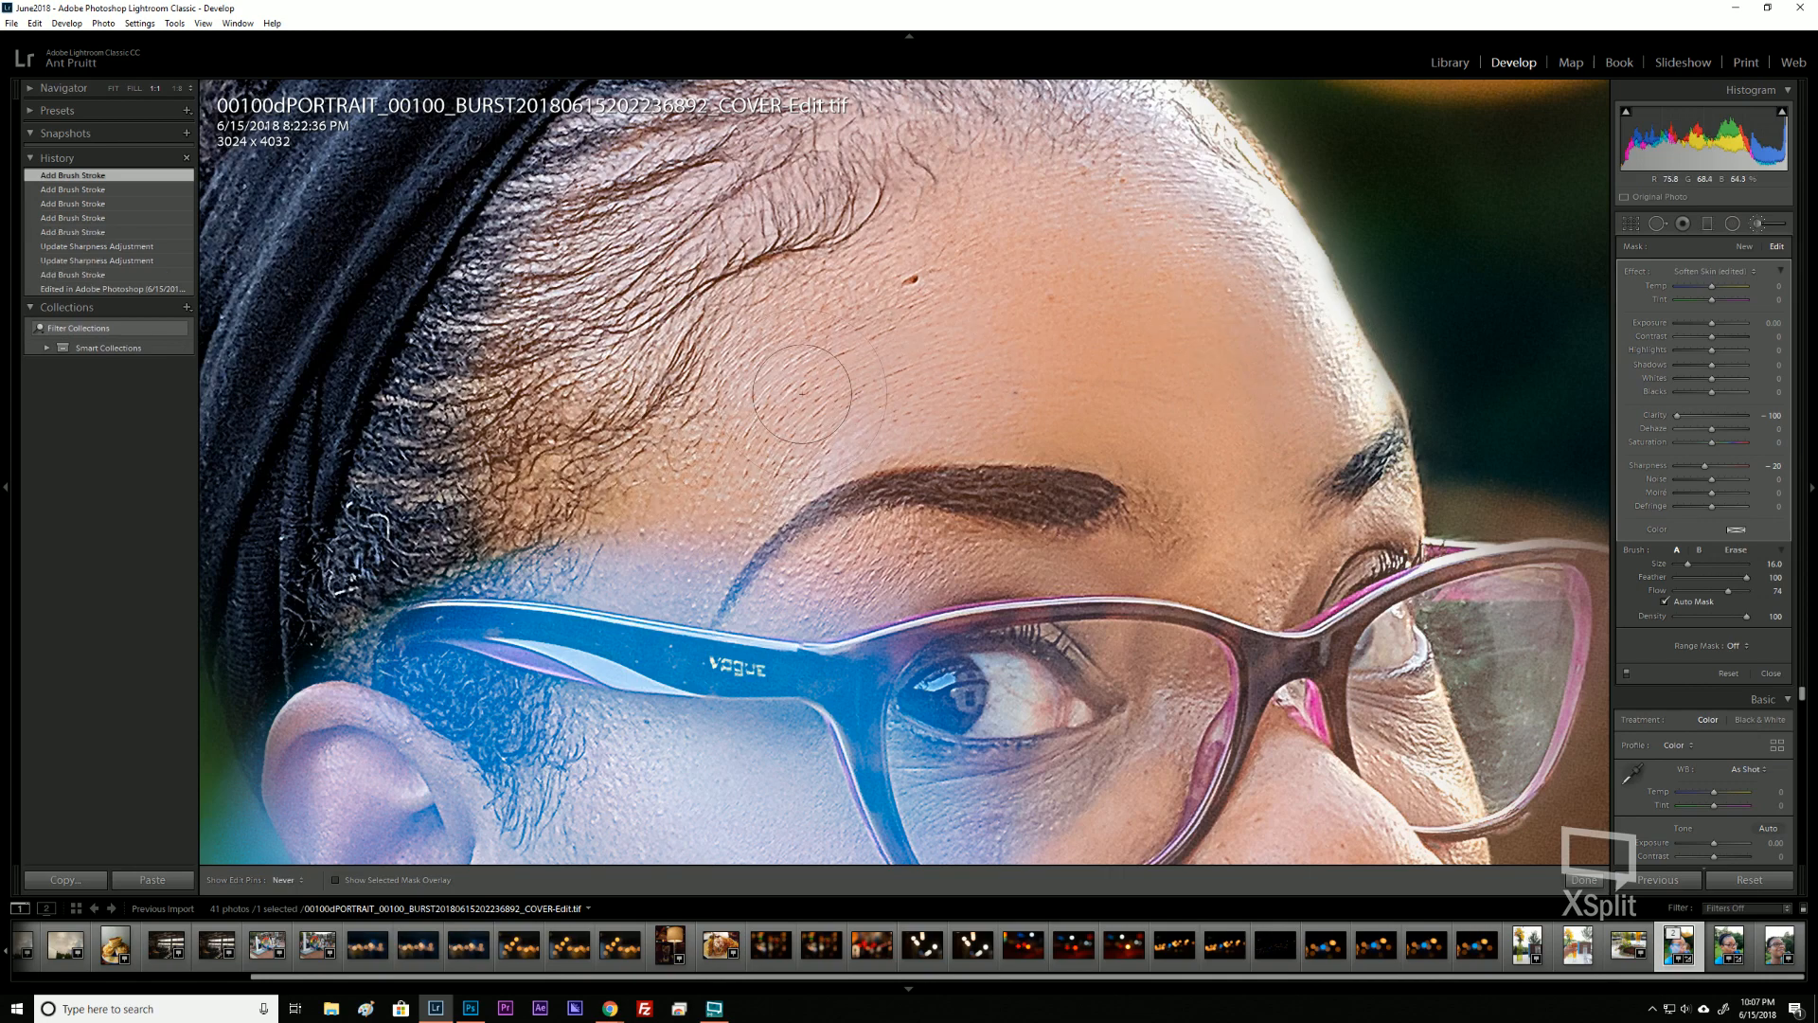
key("h")
left_click_drag(941, 303, 944, 309)
Reduce the brush size to 9 and soften the skin under the eyebrow, between the brows and across the forehead.
scroll(985, 544, "down", 3)
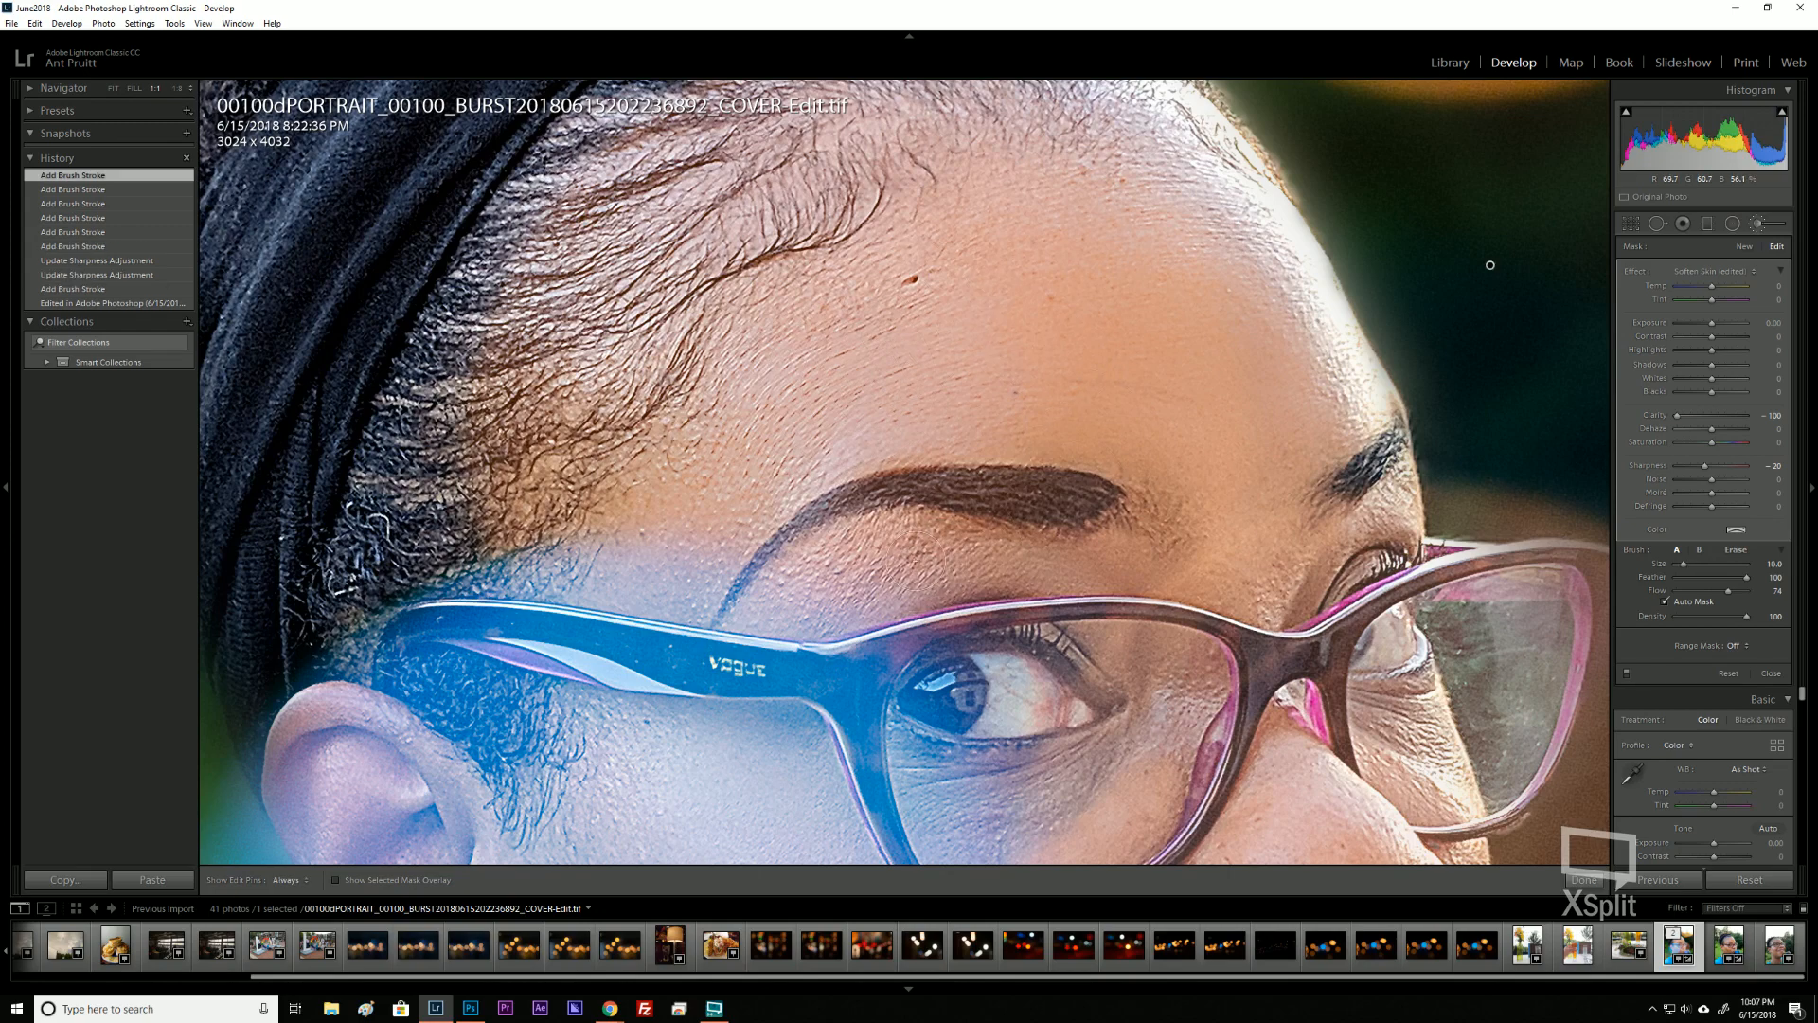
scroll(916, 561, "down", 1)
mouse_move(842, 552)
left_mouse_down()
mouse_move(902, 571)
mouse_move(826, 590)
mouse_move(1009, 567)
mouse_move(832, 589)
mouse_move(986, 577)
mouse_move(860, 571)
mouse_move(818, 590)
mouse_move(968, 561)
left_mouse_up()
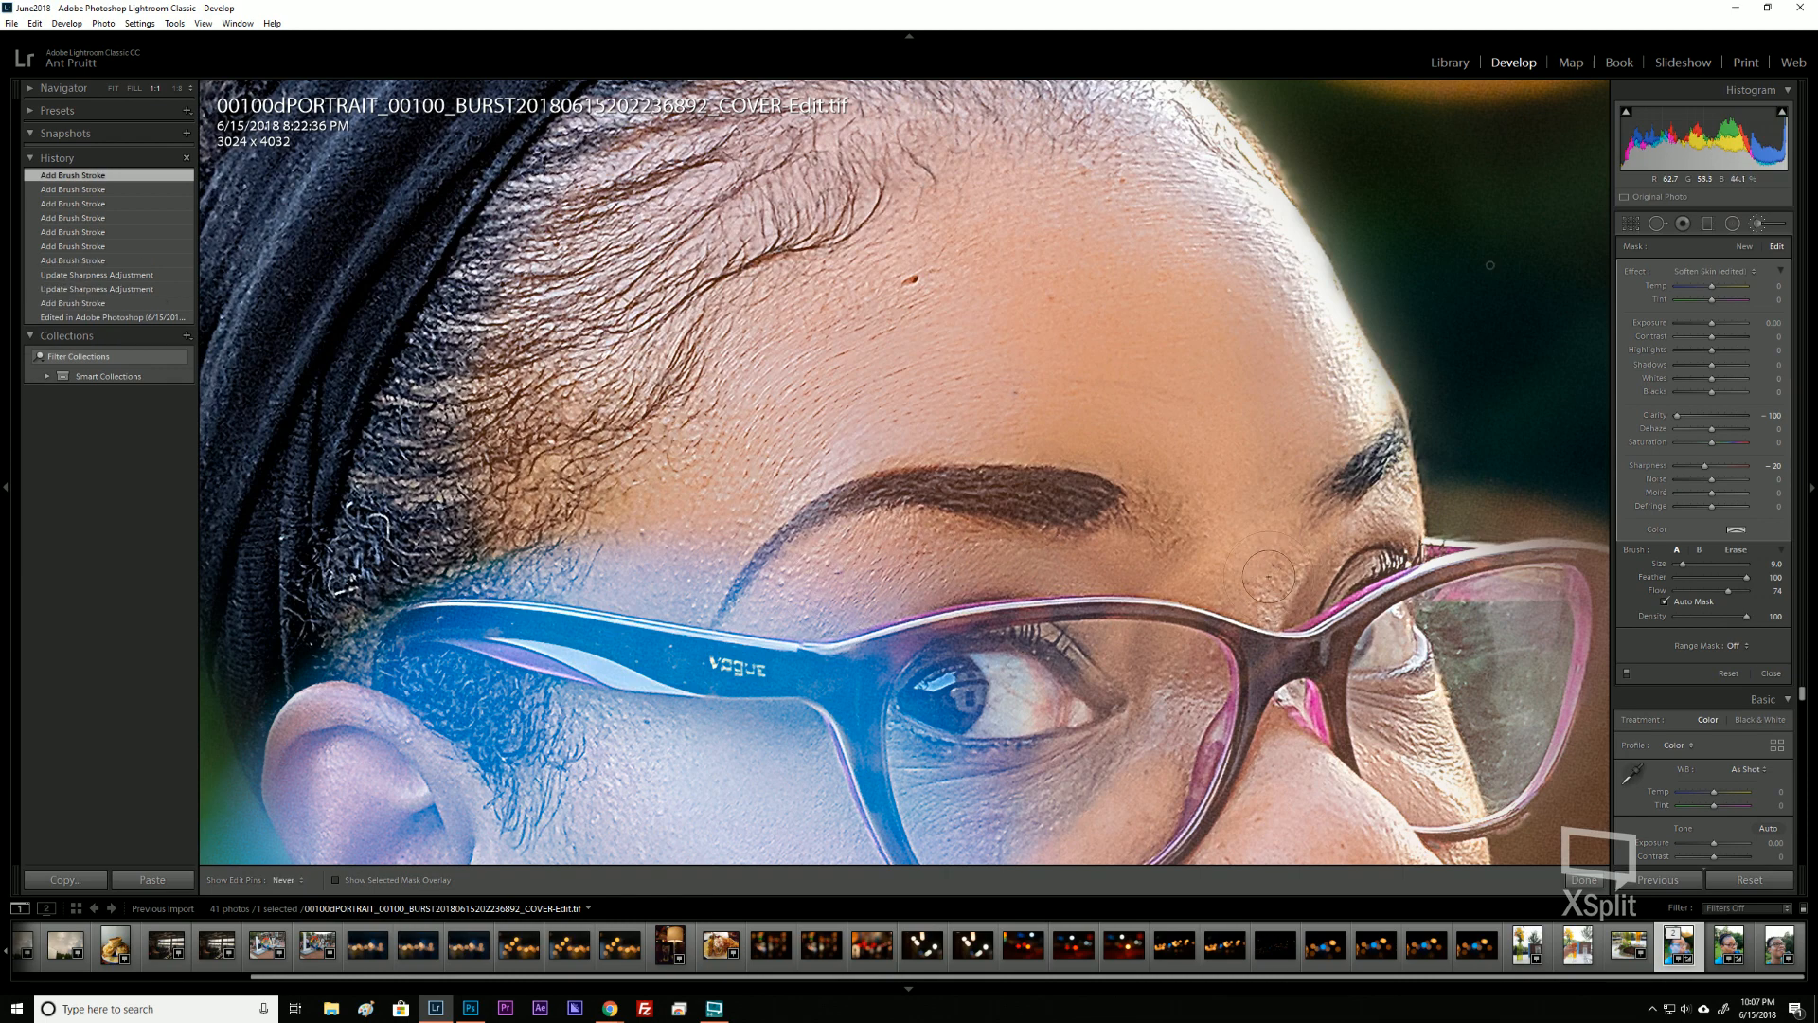
left_click_drag(1268, 576, 1267, 569)
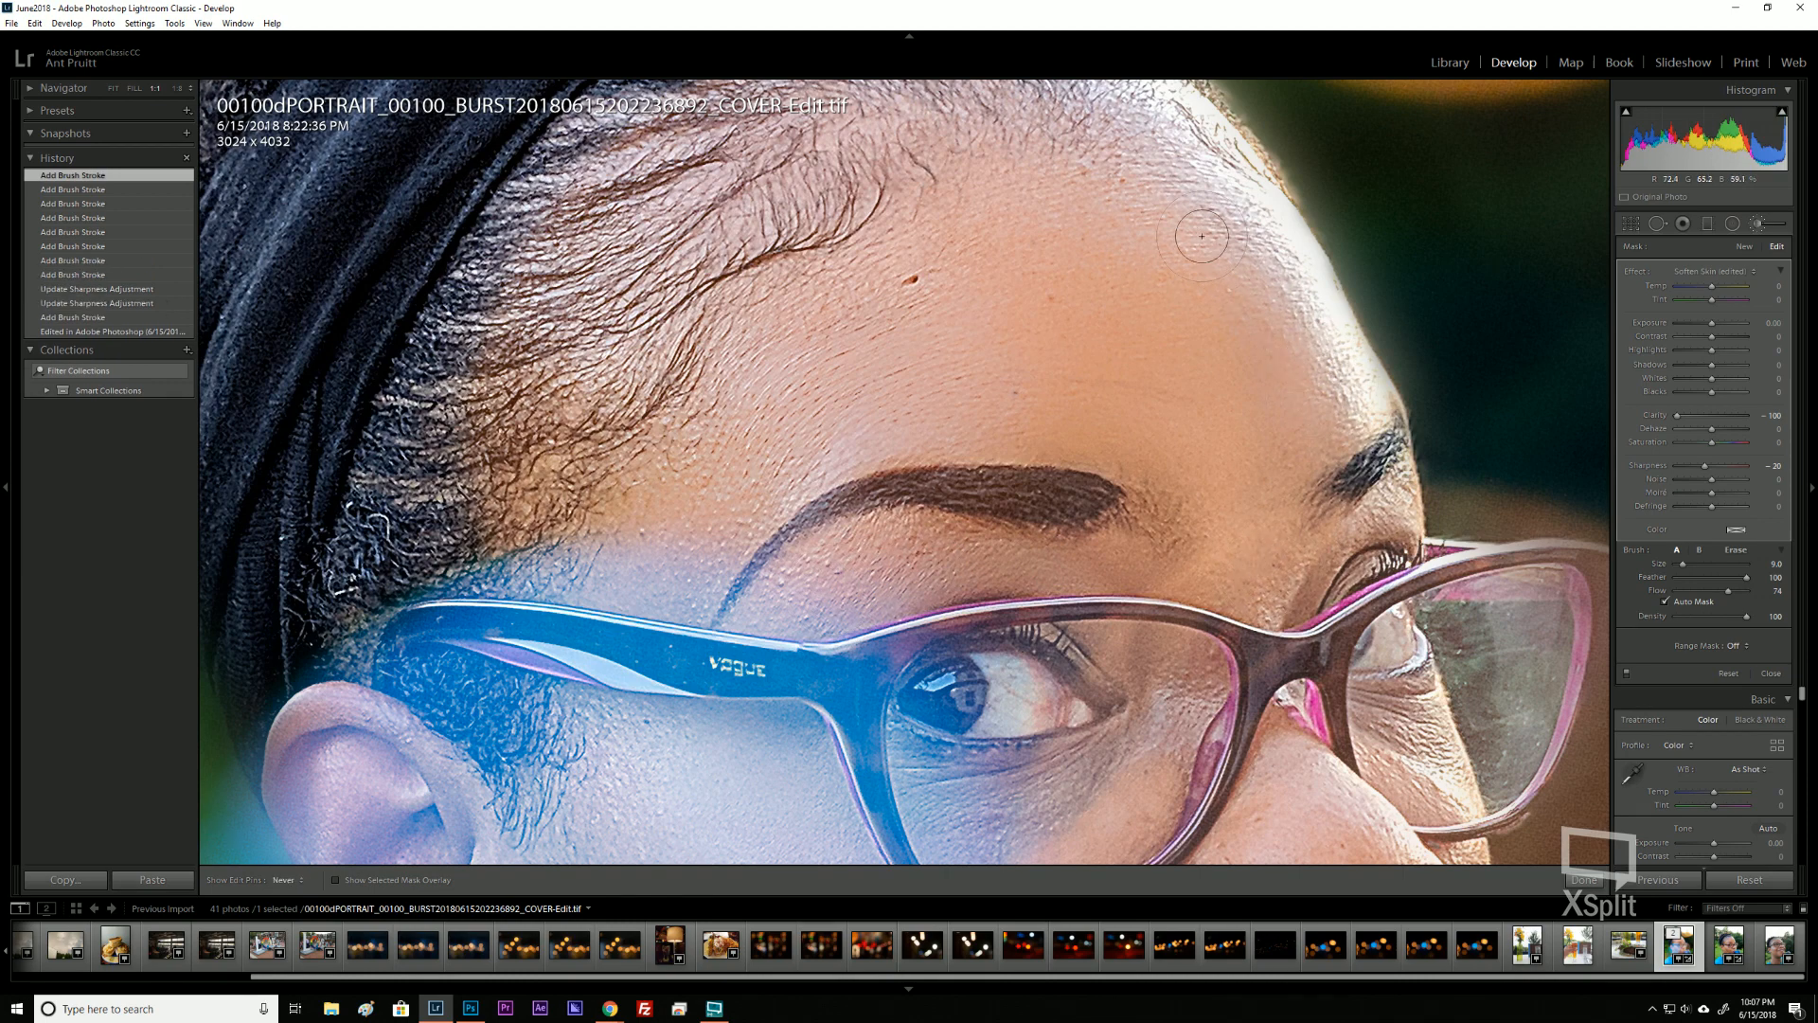
mouse_move(1202, 235)
left_mouse_down()
mouse_move(1126, 234)
mouse_move(1257, 260)
mouse_move(1083, 216)
mouse_move(1203, 243)
mouse_move(1254, 338)
mouse_move(1221, 318)
mouse_move(1198, 330)
mouse_move(1133, 278)
mouse_move(815, 331)
mouse_move(815, 371)
mouse_move(854, 319)
mouse_move(882, 326)
mouse_move(845, 362)
mouse_move(857, 382)
mouse_move(886, 342)
left_mouse_up()
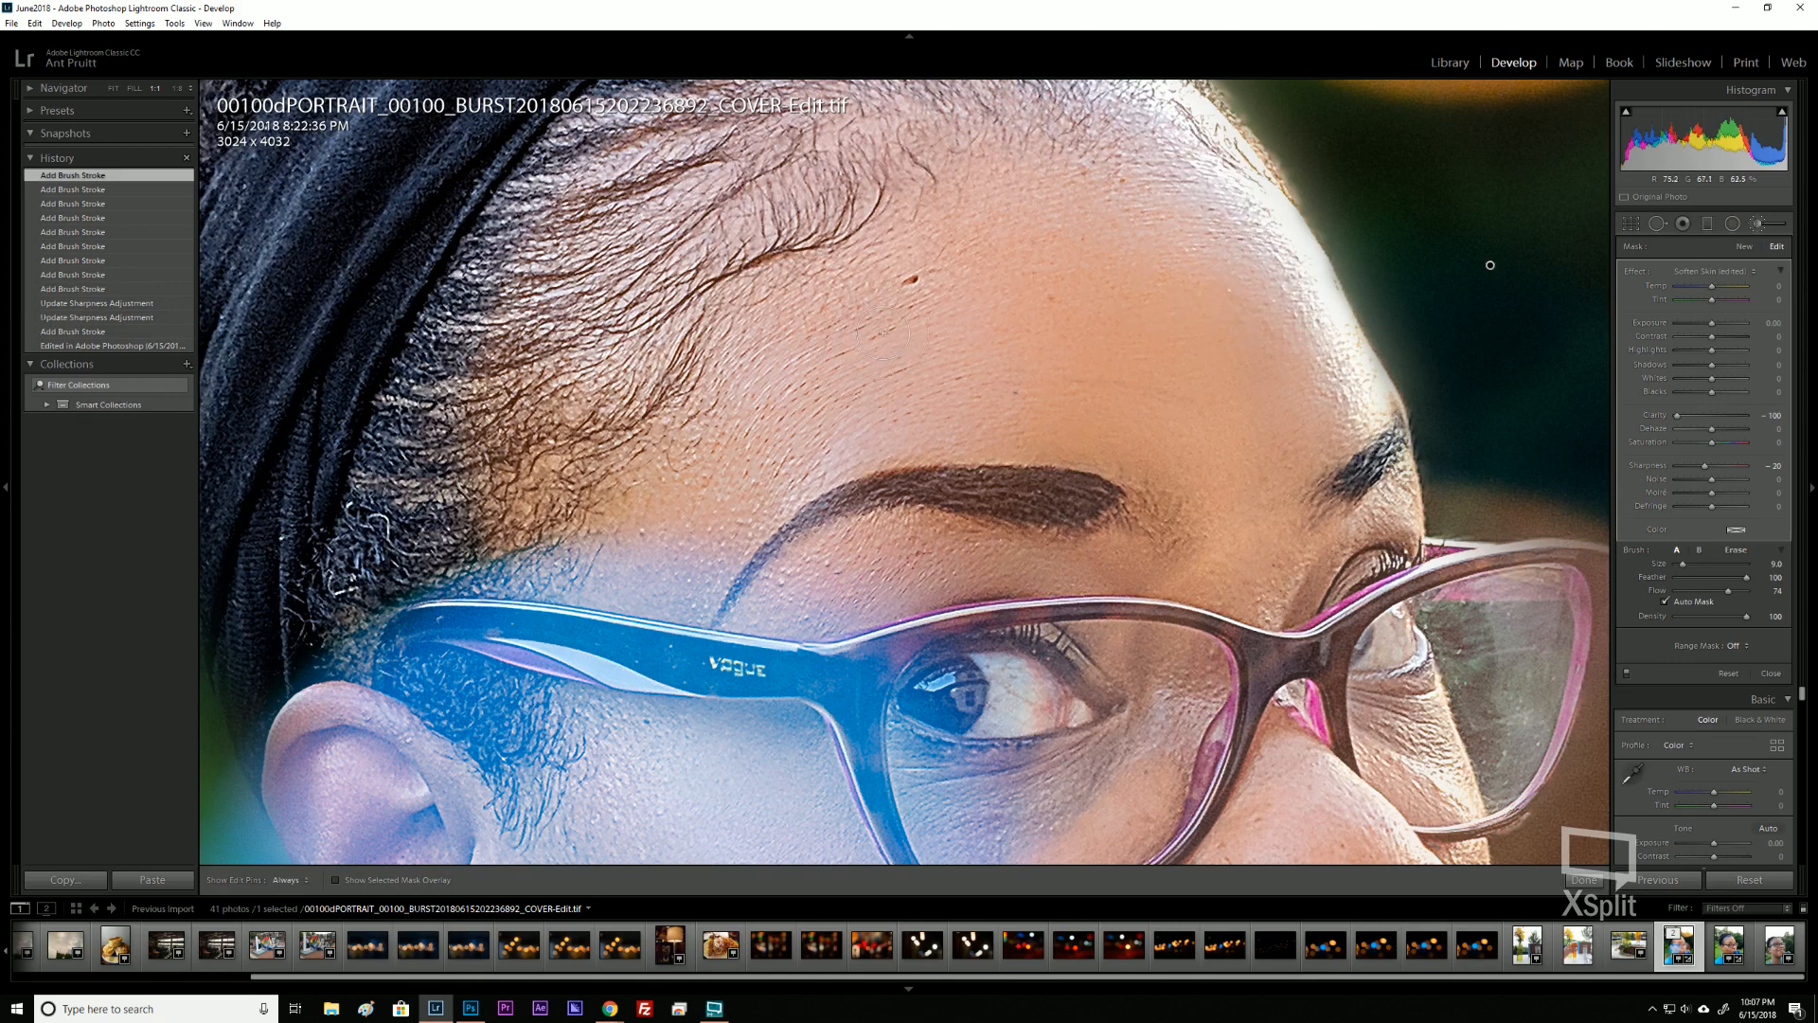
key("h")
left_click(821, 397)
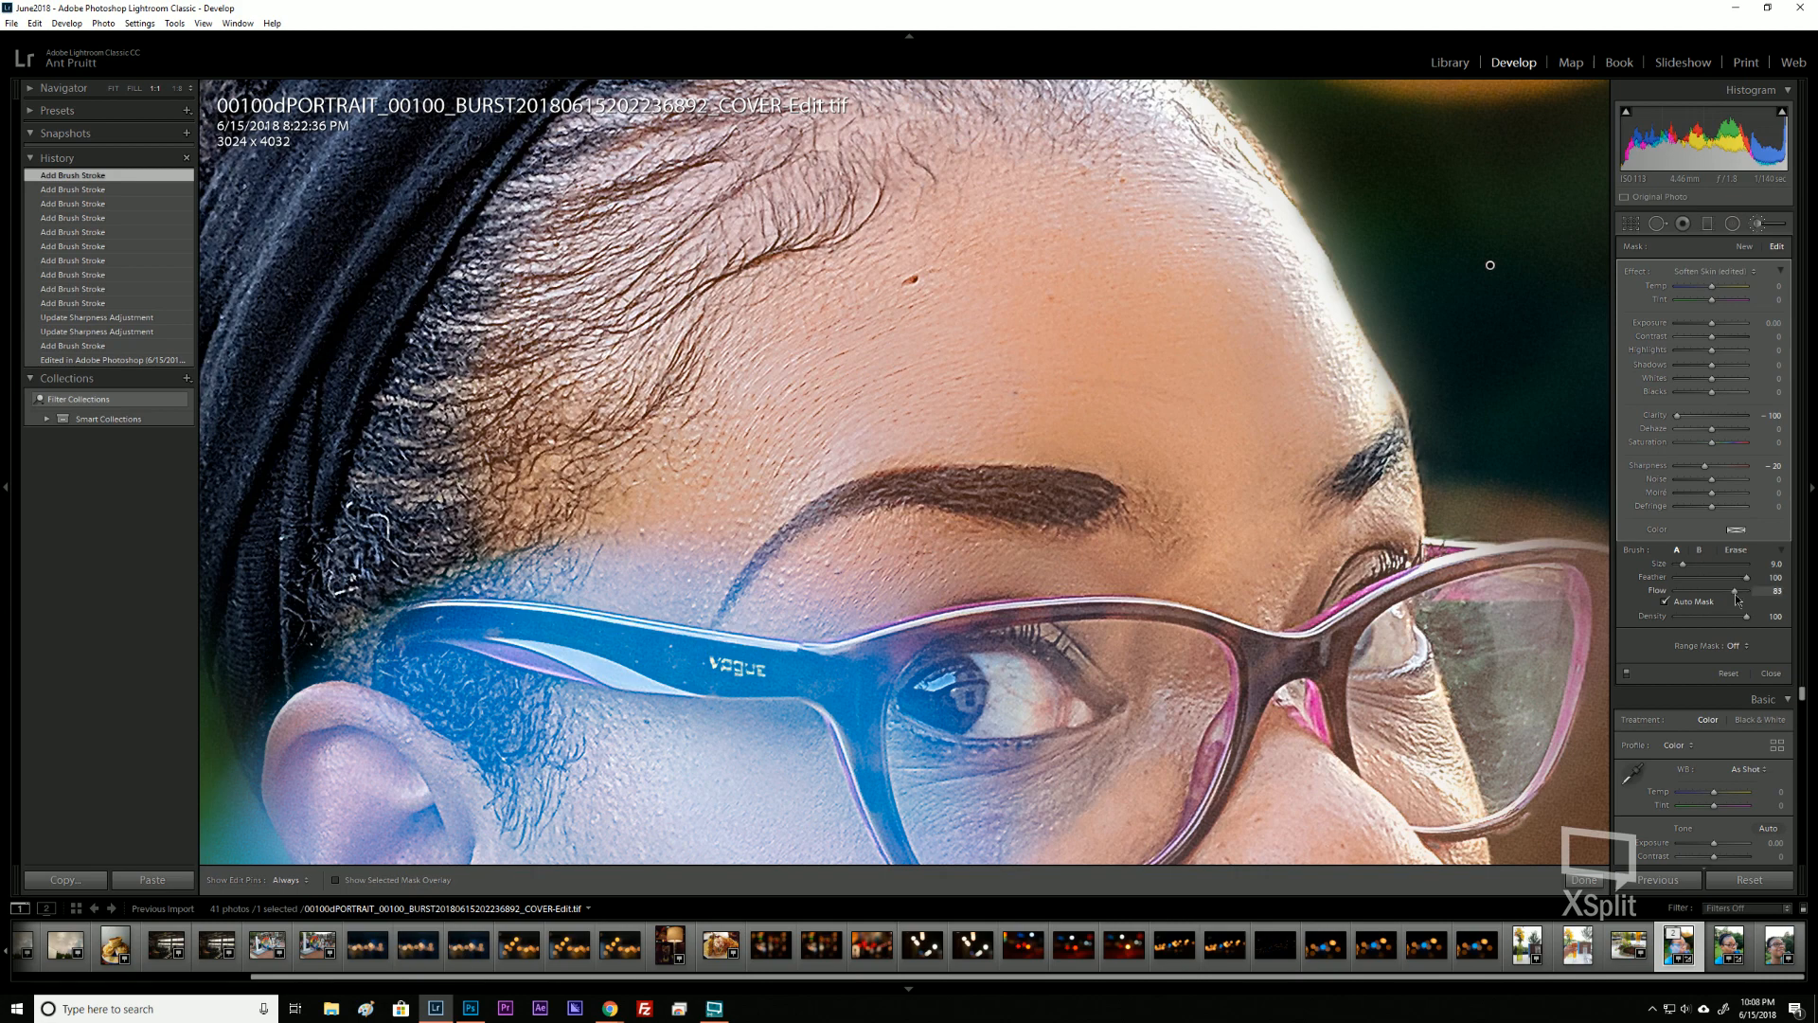
Raise the brush flow to 92 and paint another softening pass across the forehead.
left_click_drag(1738, 599, 1743, 593)
key("h")
mouse_move(1286, 379)
left_mouse_down()
mouse_move(1028, 350)
mouse_move(822, 387)
mouse_move(740, 446)
mouse_move(942, 334)
left_mouse_up()
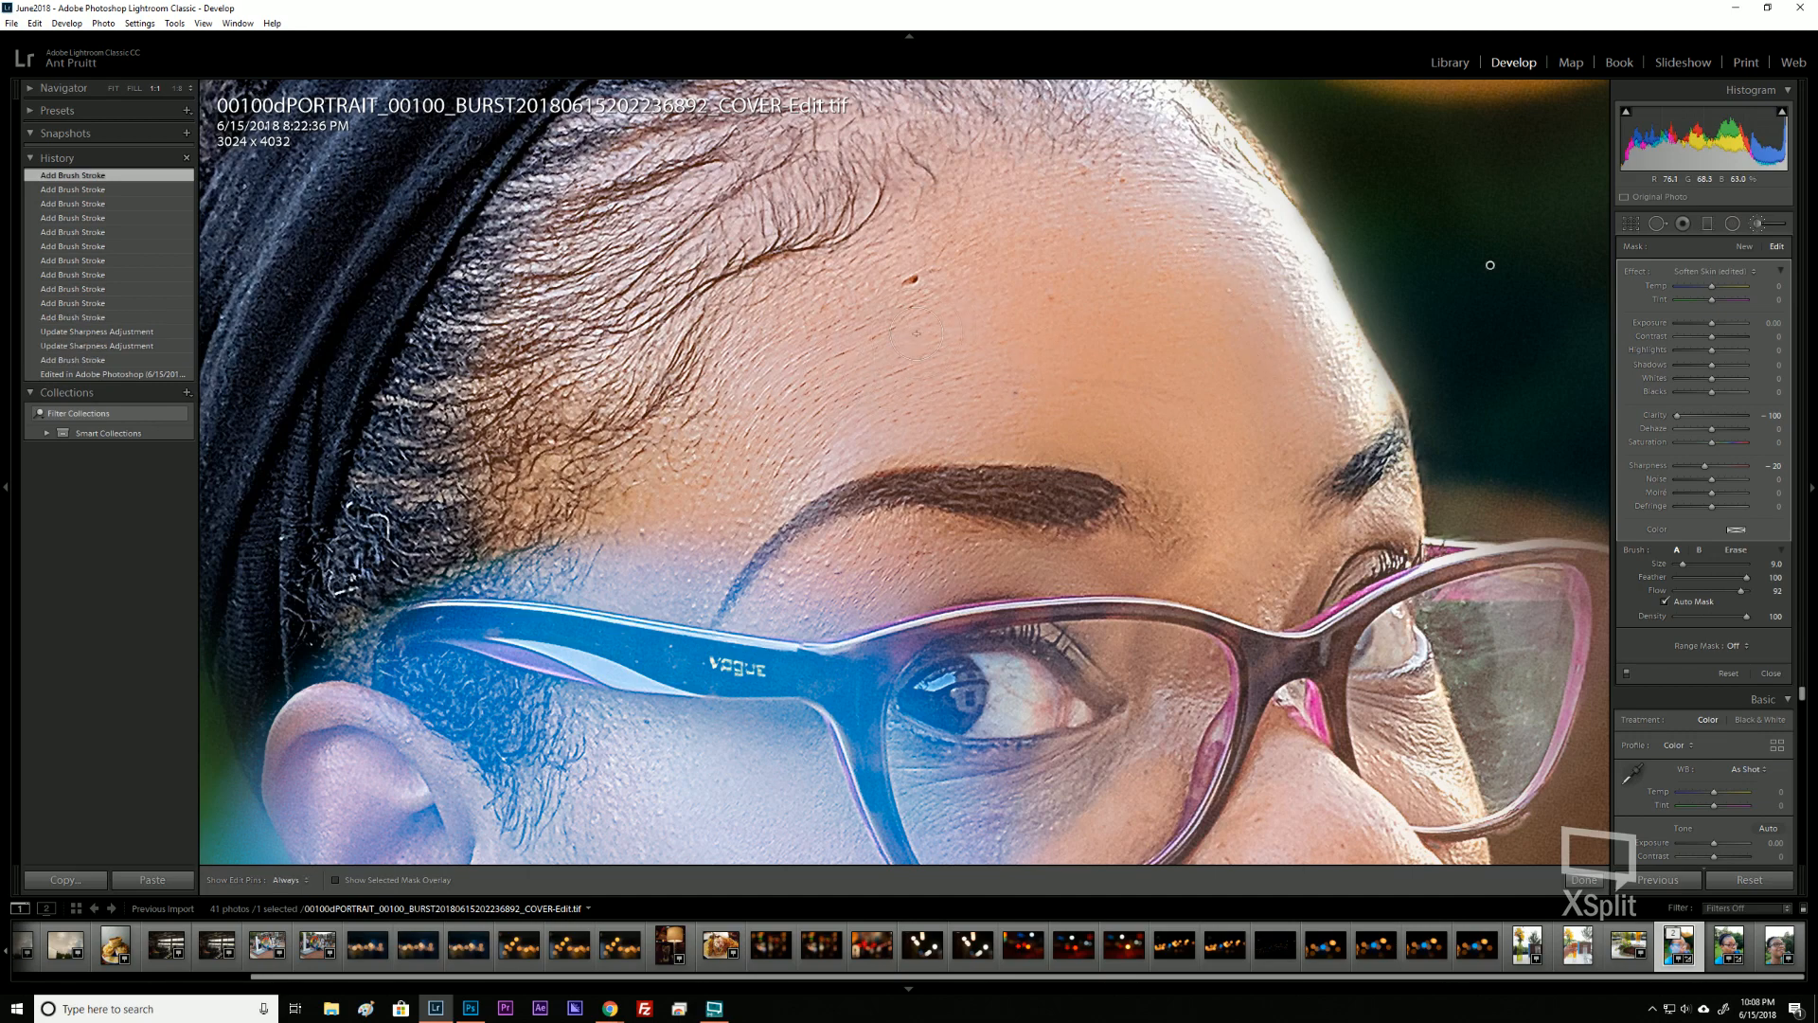
left_click_drag(1011, 546, 1057, 402)
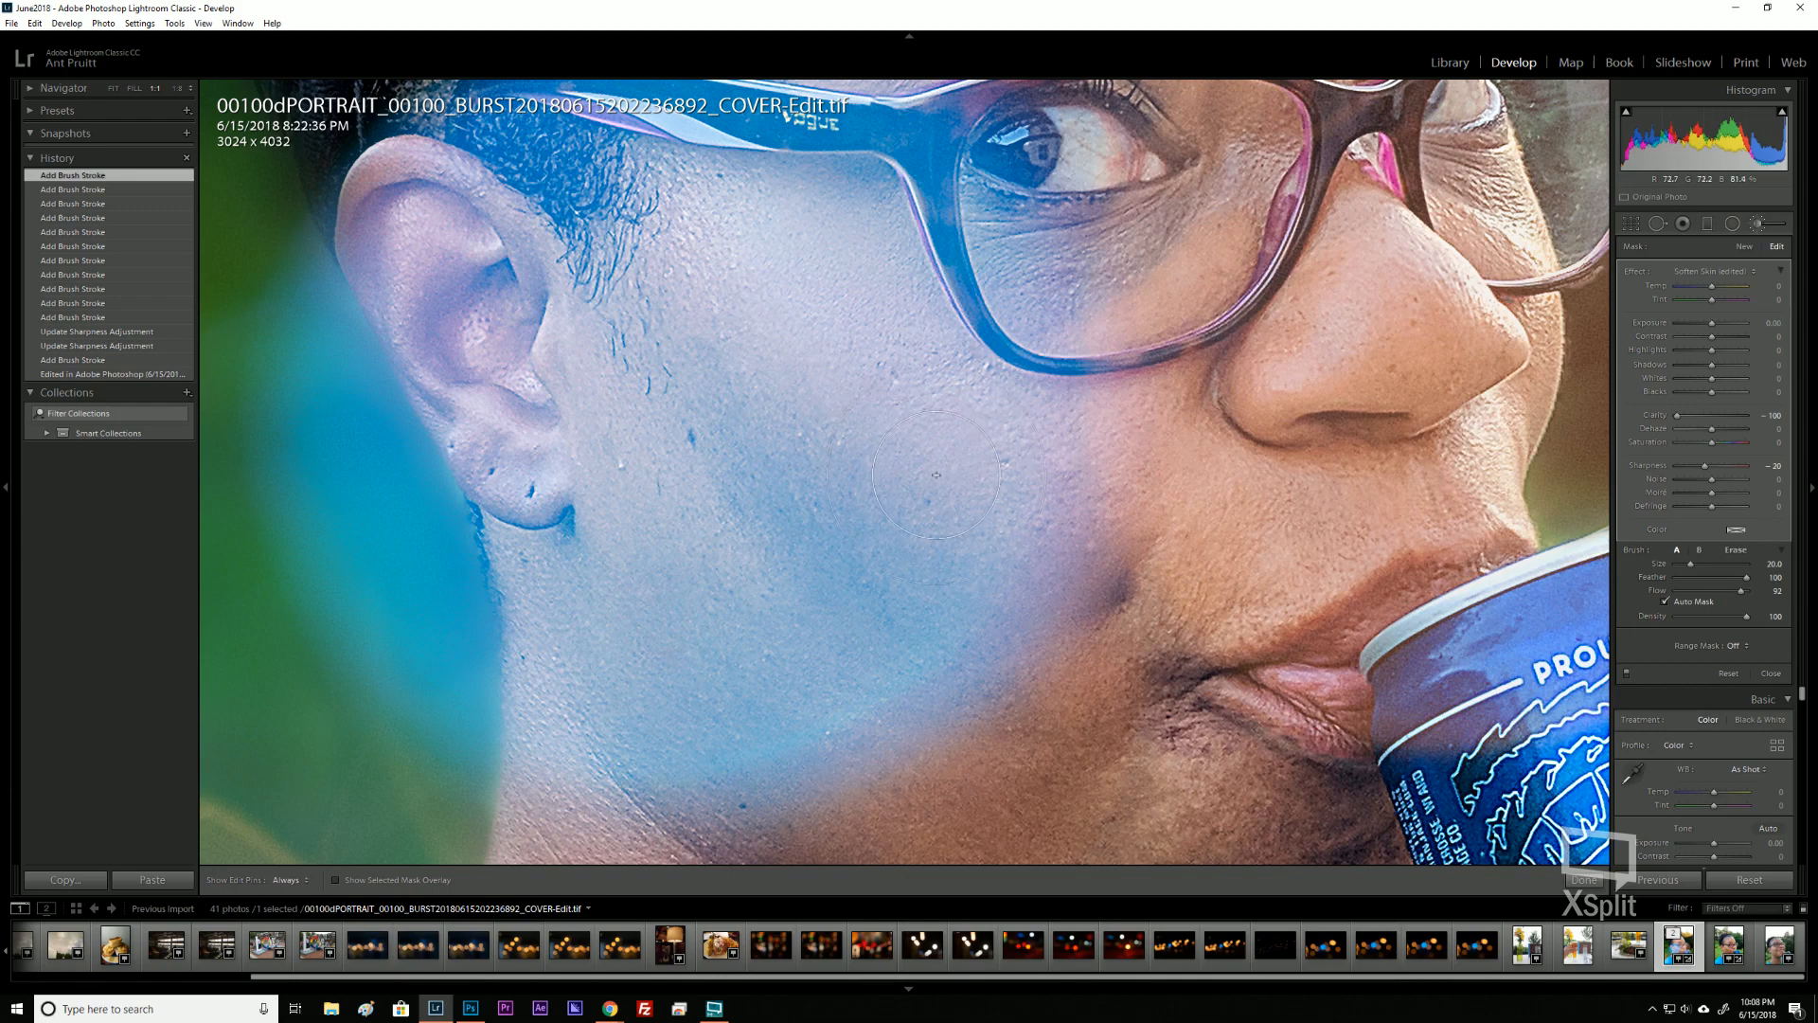
Paint the Soften Skin brush adjustment over the cheek, beside the mouth and along the jaw.
key("h")
left_click_drag(1023, 570, 1023, 648)
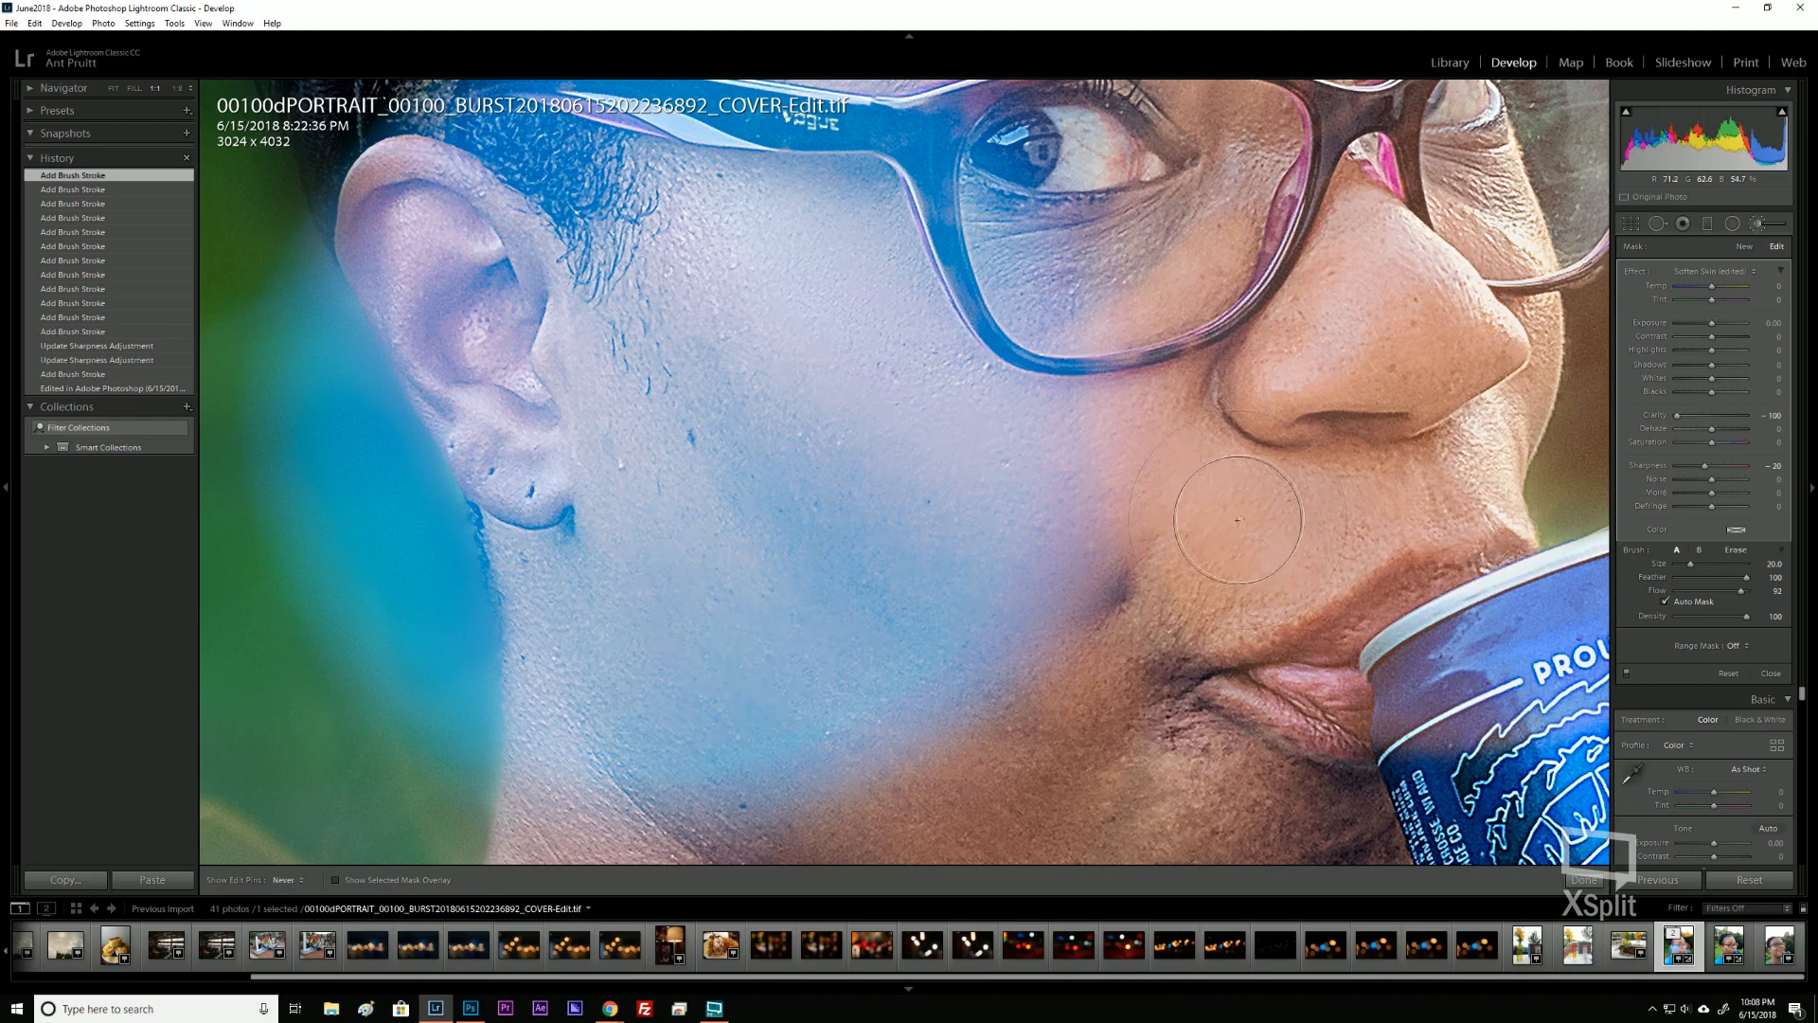
mouse_move(1238, 519)
left_mouse_down()
mouse_move(1098, 554)
mouse_move(1083, 592)
left_mouse_up()
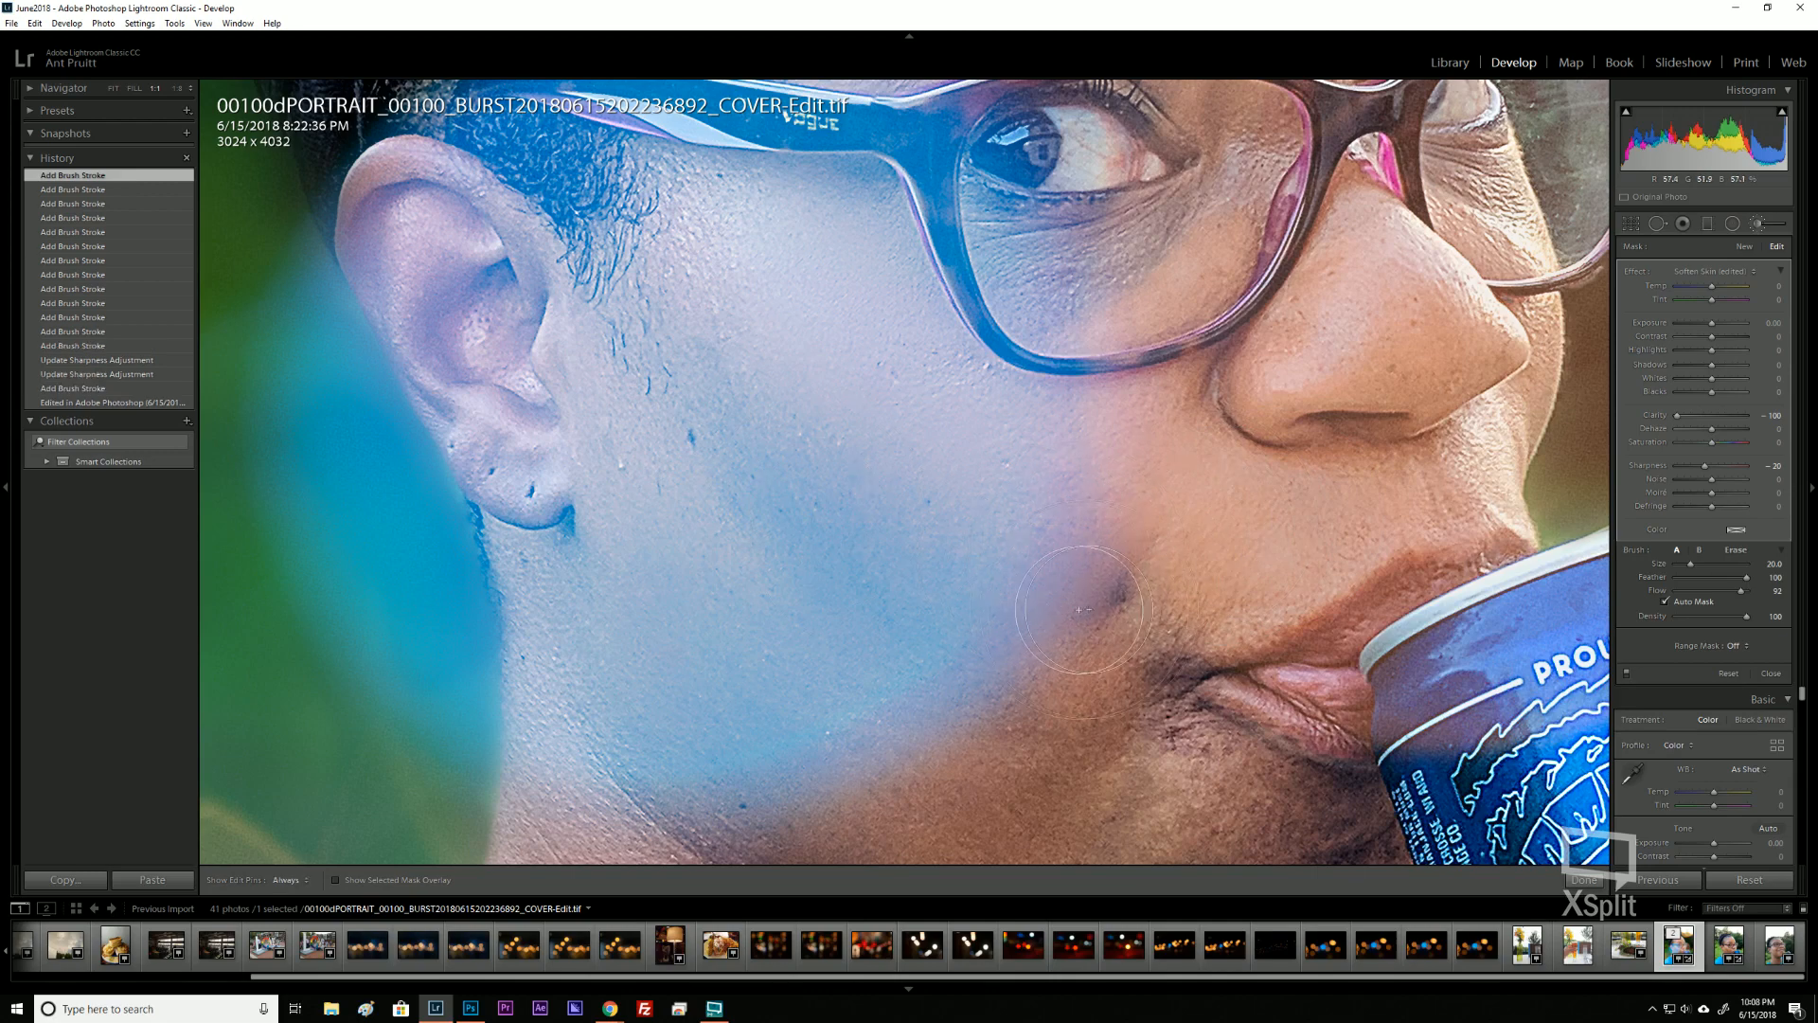
left_click_drag(1007, 711, 987, 724)
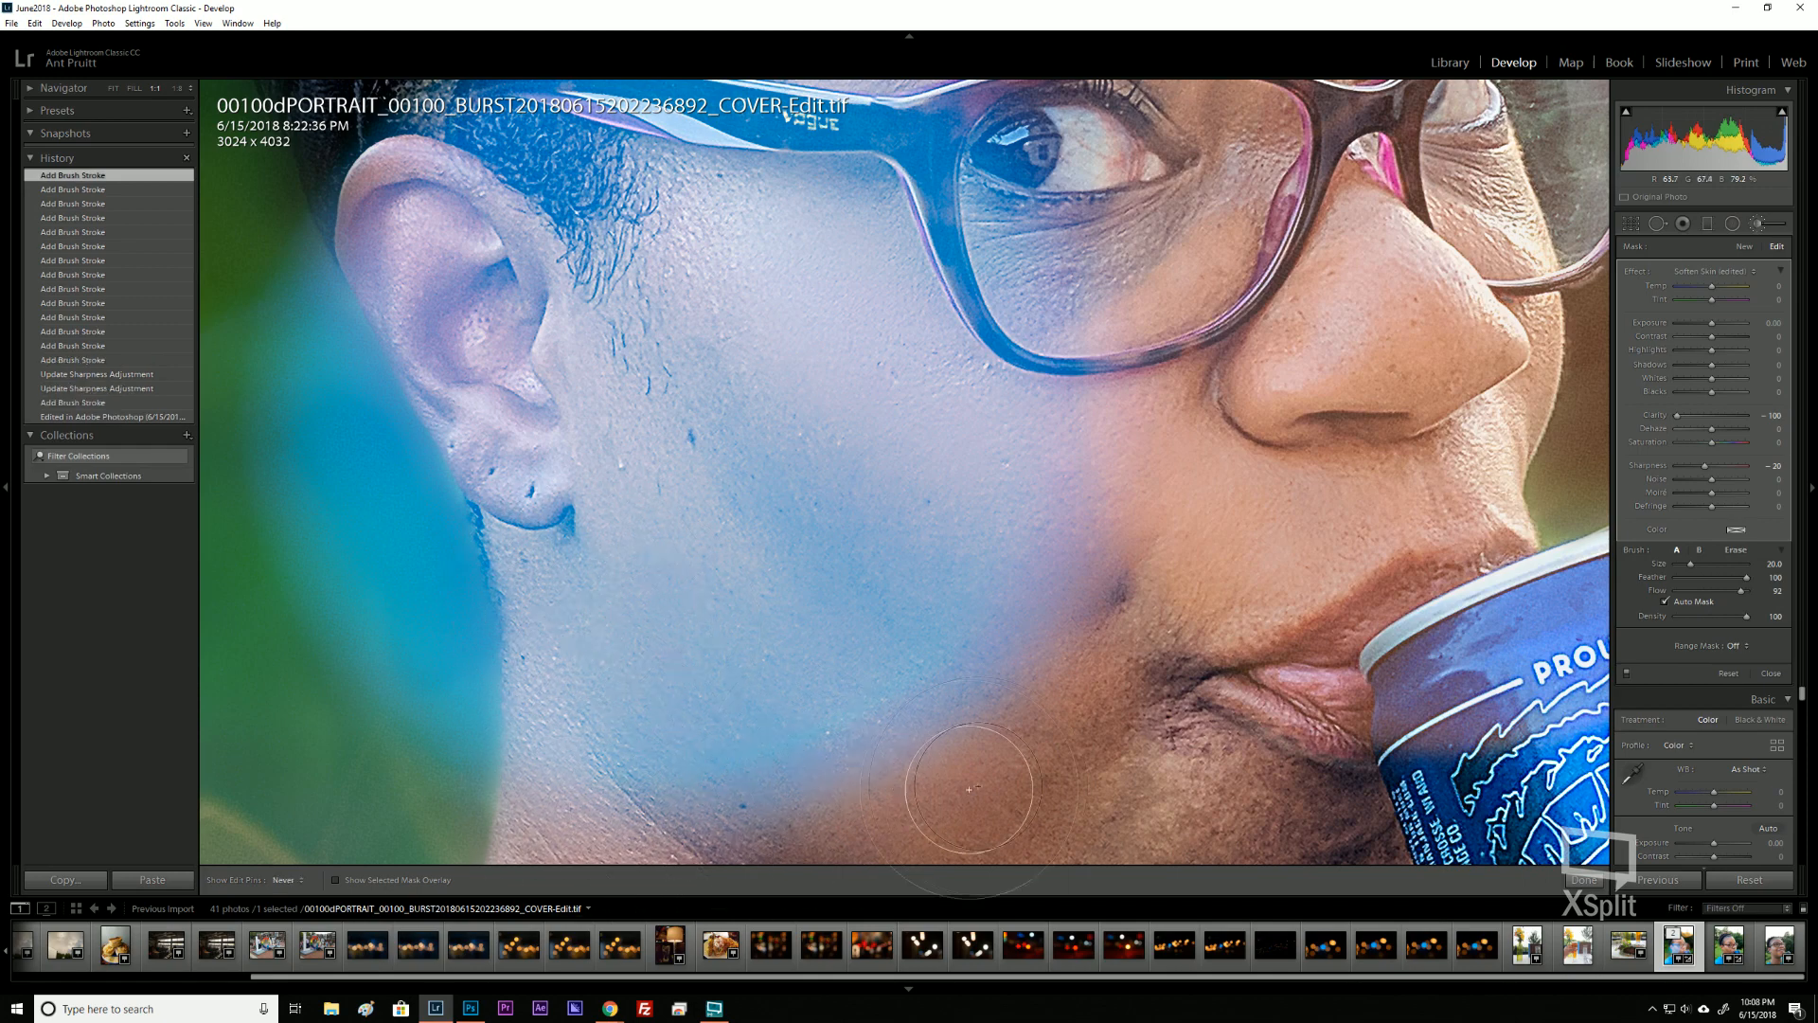
left_click_drag(995, 732, 837, 410)
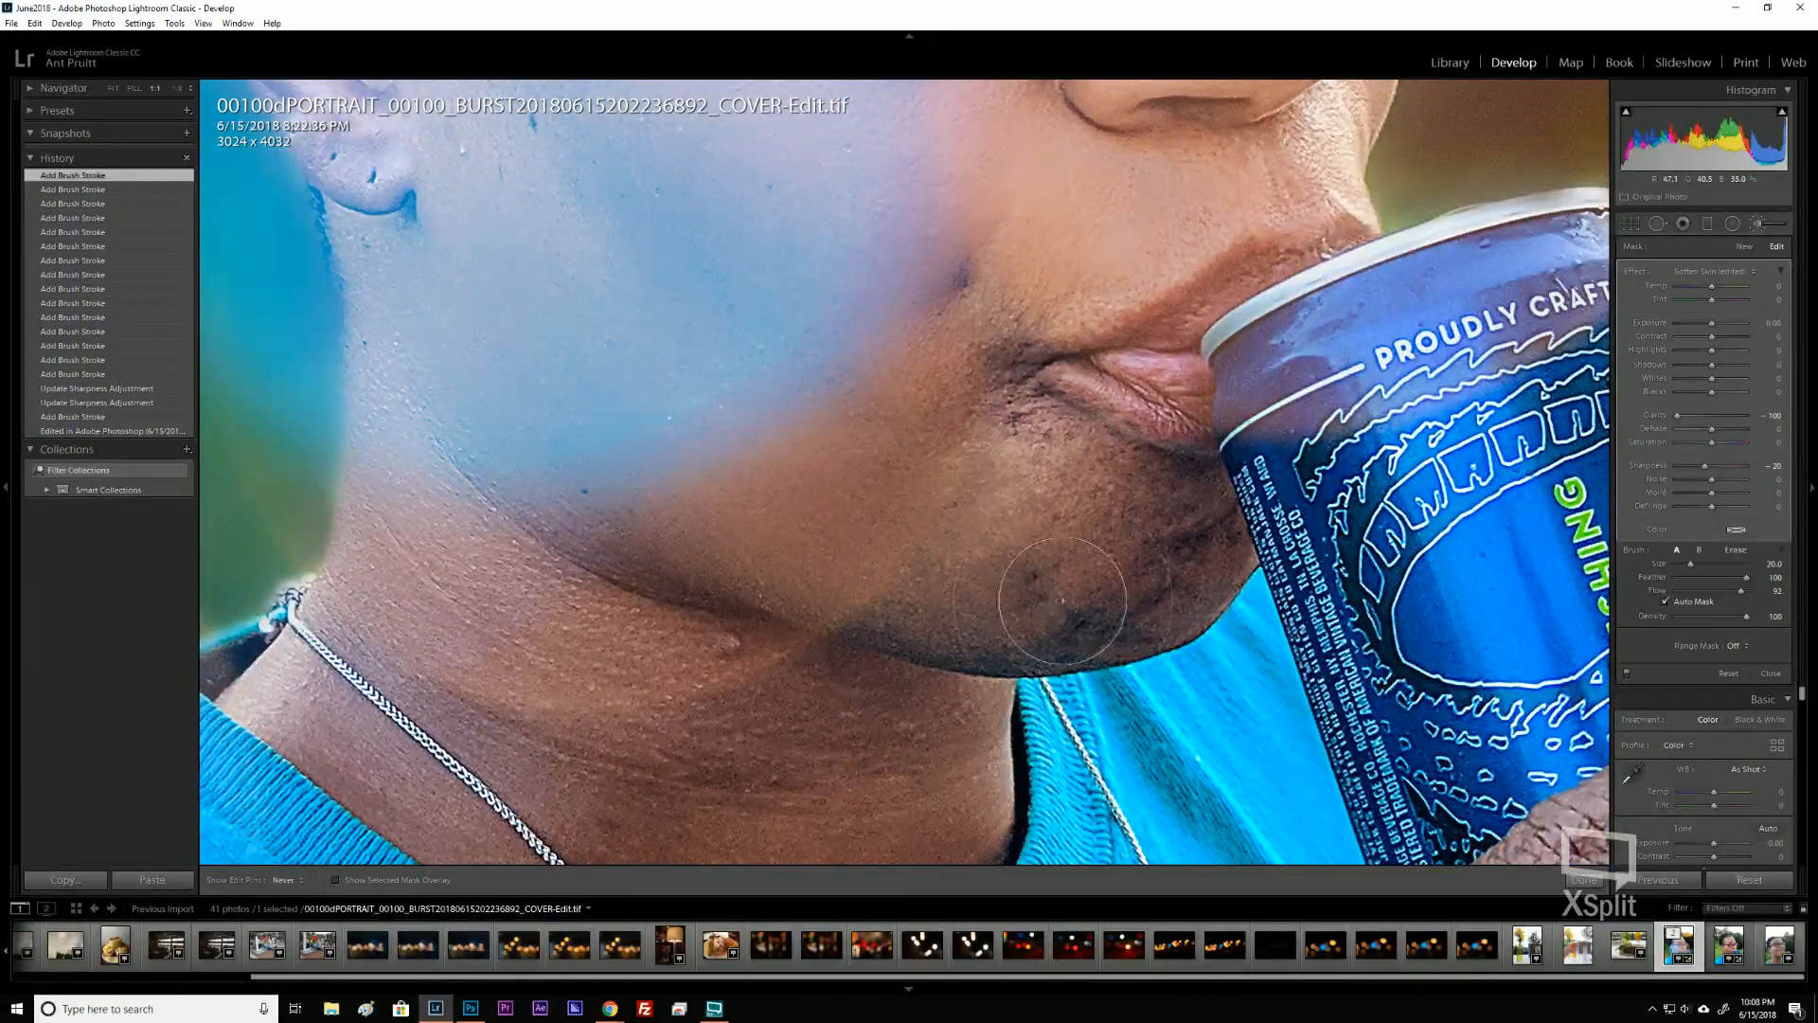
Extend the skin-softening brush strokes over the chin and the neck.
mouse_move(1062, 601)
left_mouse_down()
mouse_move(1087, 612)
mouse_move(1141, 507)
left_mouse_up()
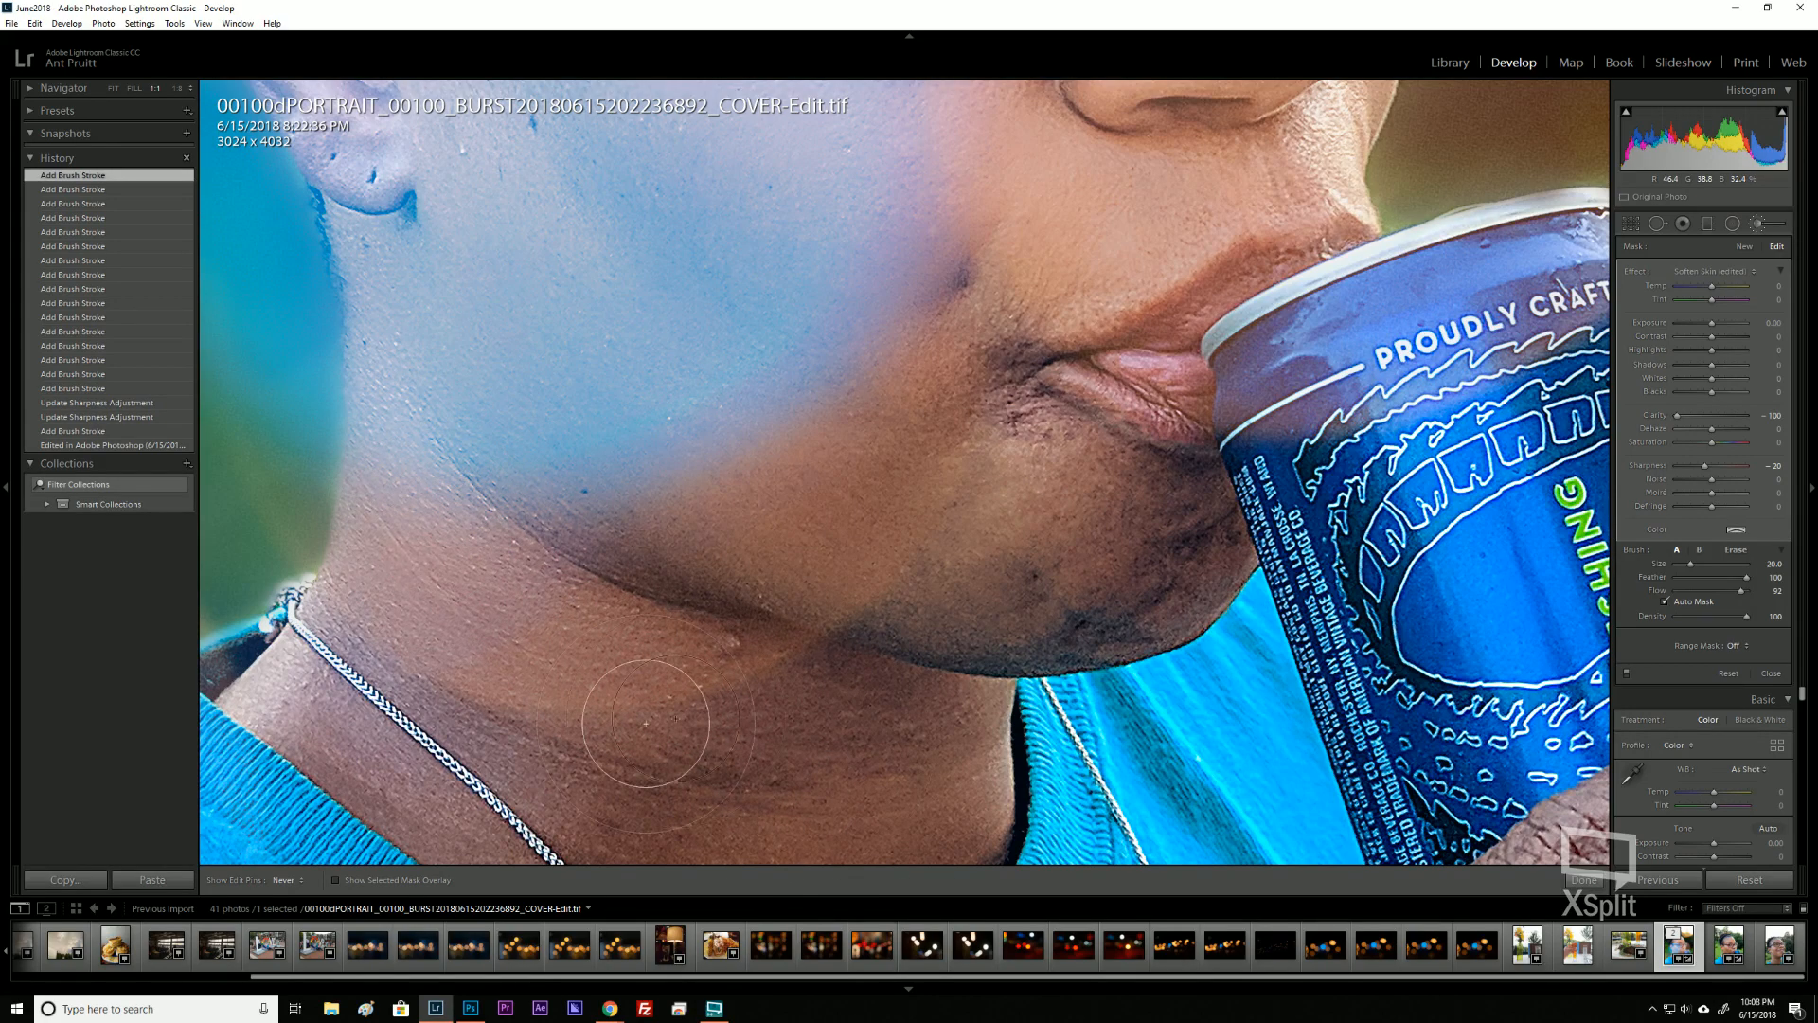
mouse_move(594, 478)
left_mouse_down()
mouse_move(662, 564)
mouse_move(491, 548)
mouse_move(597, 549)
left_mouse_up()
mouse_move(523, 286)
left_mouse_down()
mouse_move(770, 293)
mouse_move(847, 266)
left_mouse_up()
mouse_move(683, 343)
left_mouse_down()
mouse_move(588, 723)
mouse_move(840, 735)
mouse_move(913, 764)
left_mouse_up()
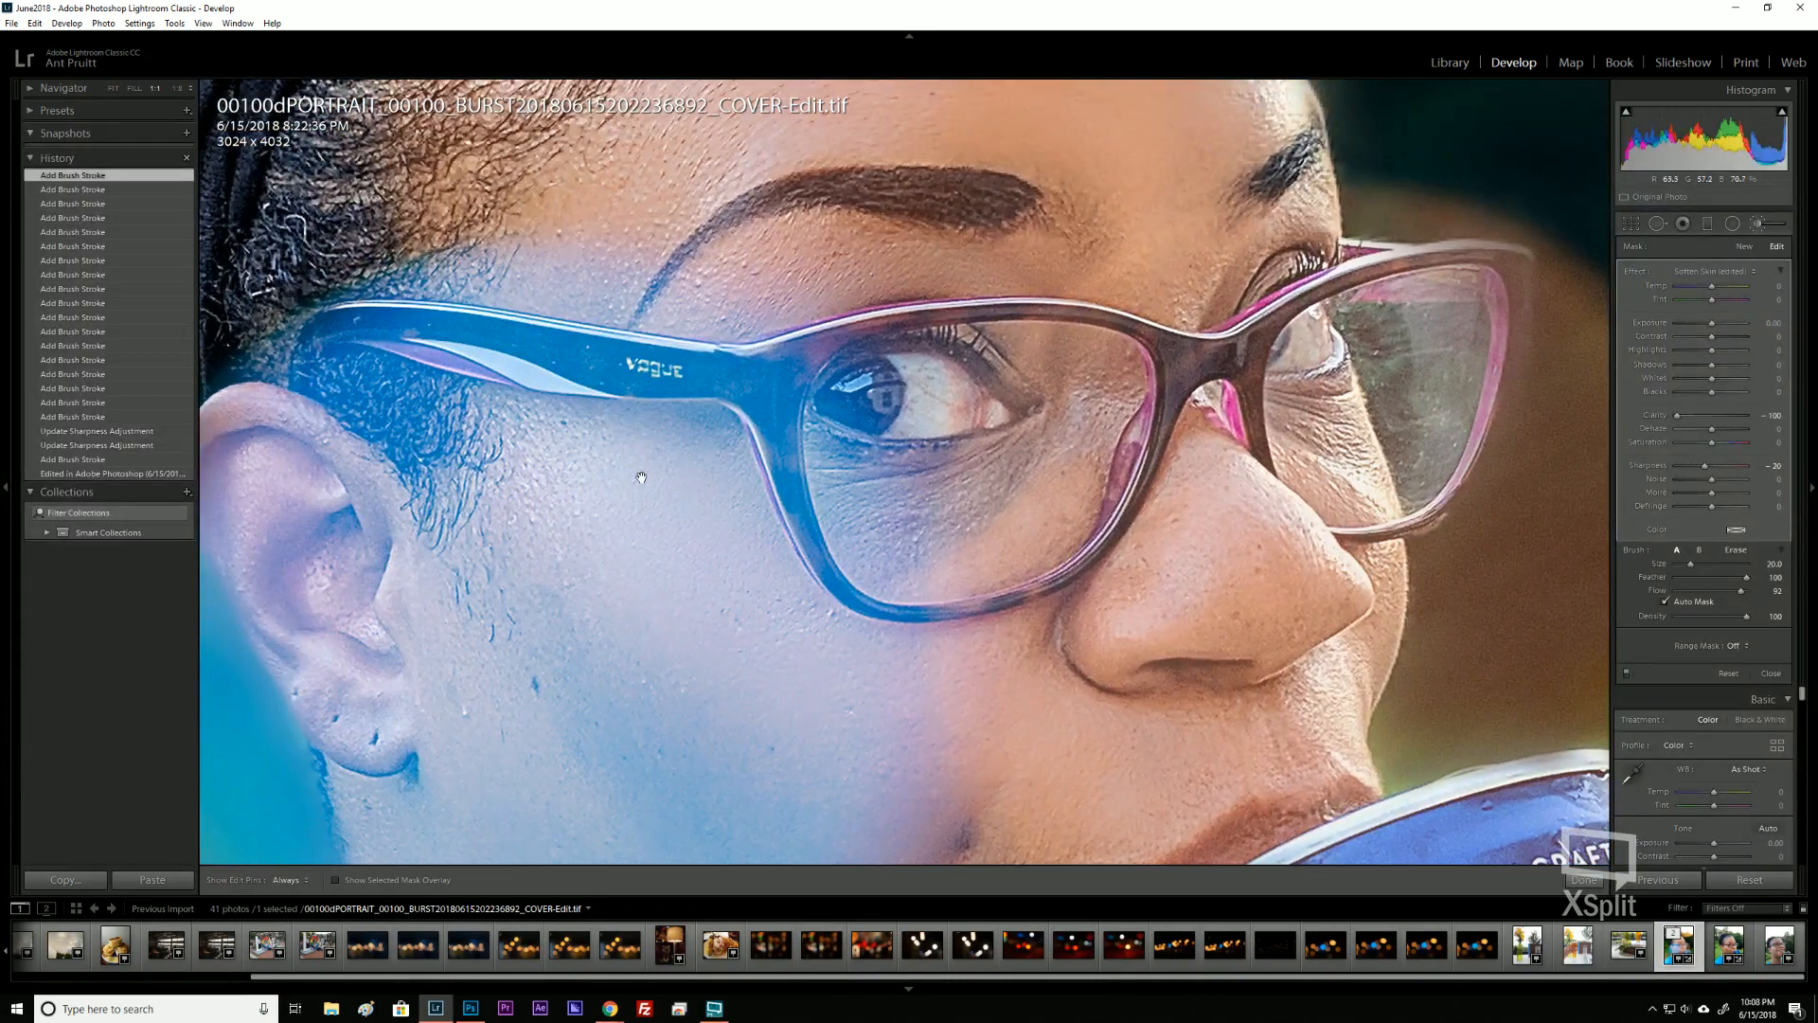
Soften the remaining skin on the upper cheek, nose and area above the upper lip.
mouse_move(572, 499)
left_mouse_down()
mouse_move(520, 478)
mouse_move(526, 520)
left_mouse_up()
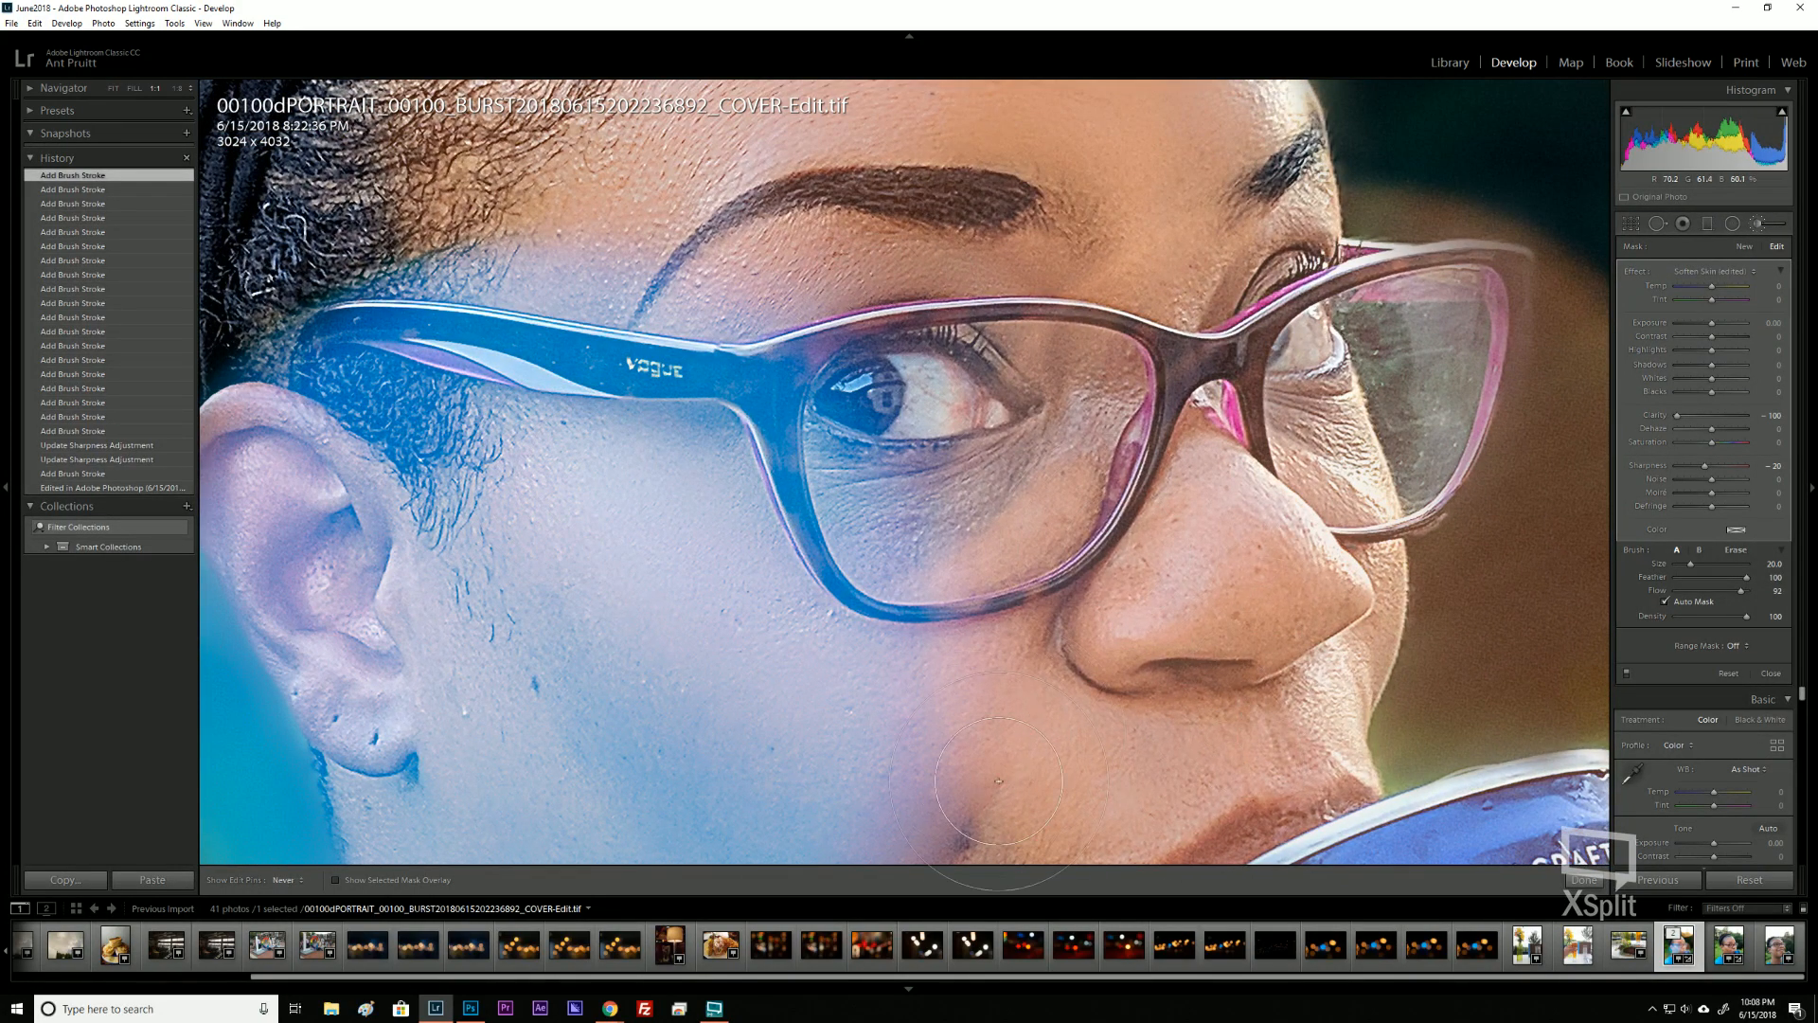
mouse_move(1218, 559)
left_mouse_down()
mouse_move(1226, 601)
mouse_move(1261, 568)
mouse_move(1295, 581)
mouse_move(1198, 578)
left_mouse_up()
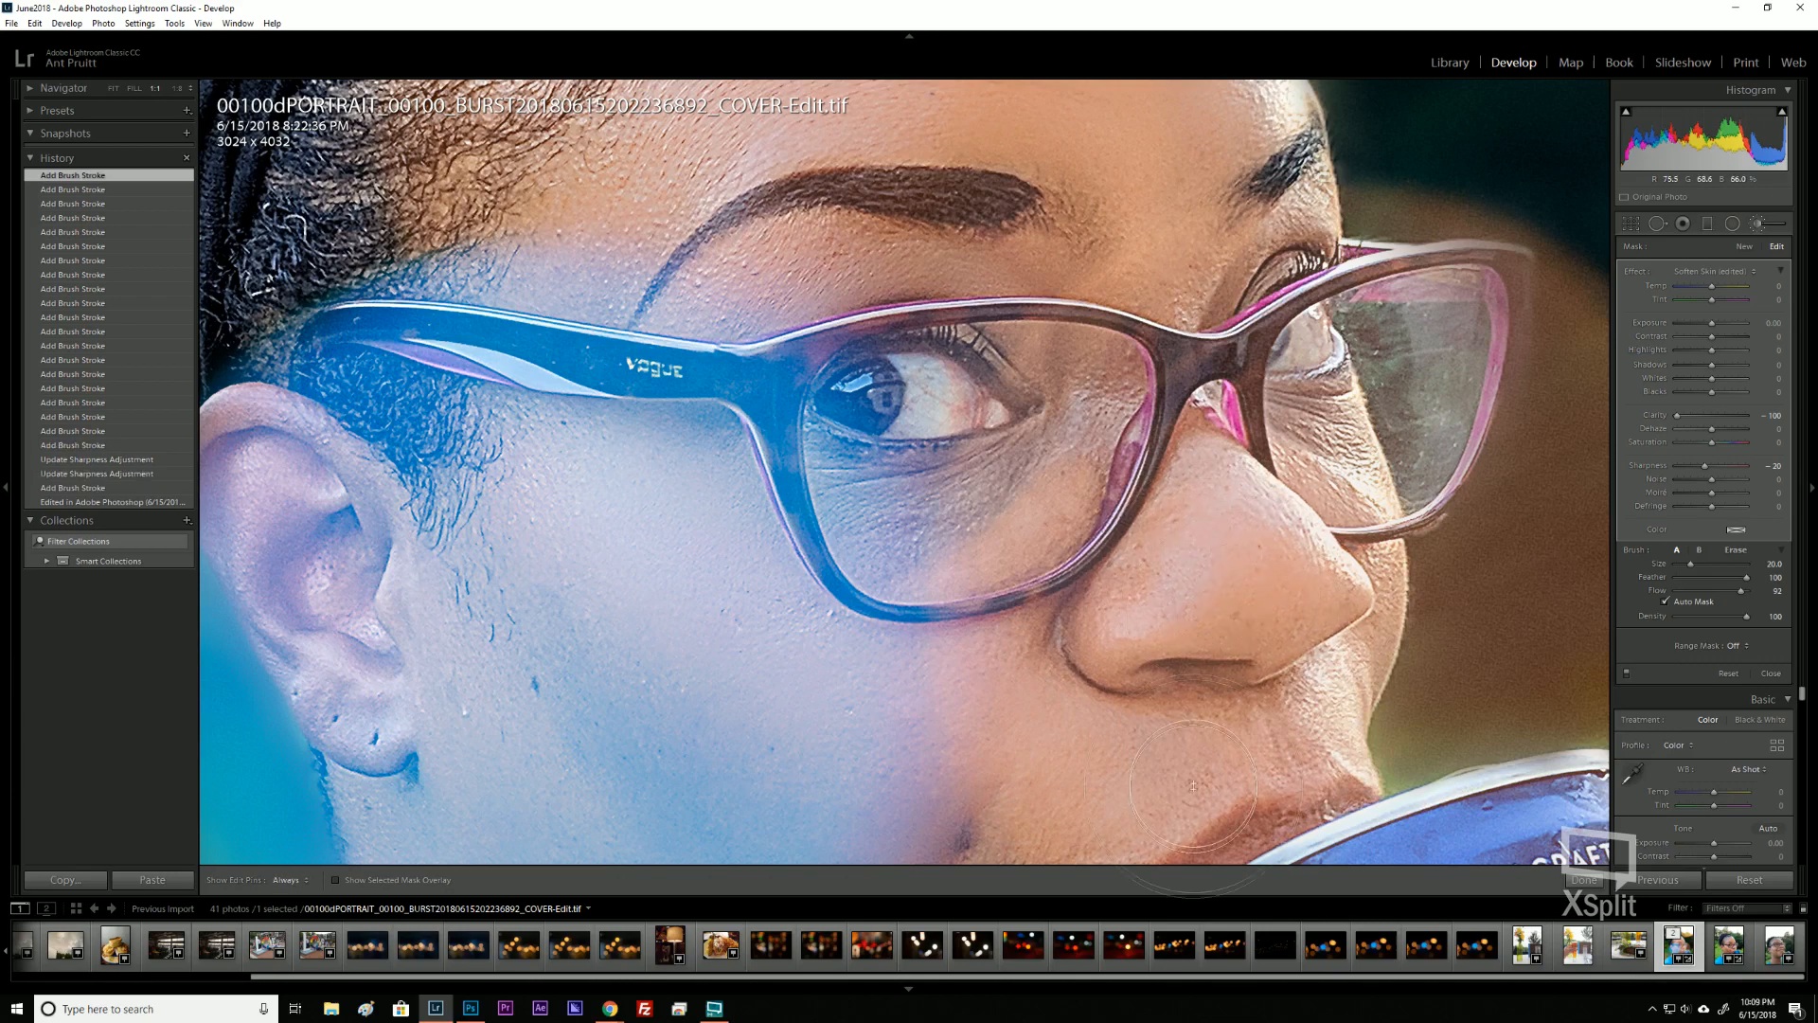
mouse_move(1195, 769)
left_mouse_down()
mouse_move(1300, 743)
mouse_move(1212, 747)
mouse_move(1137, 791)
left_mouse_up()
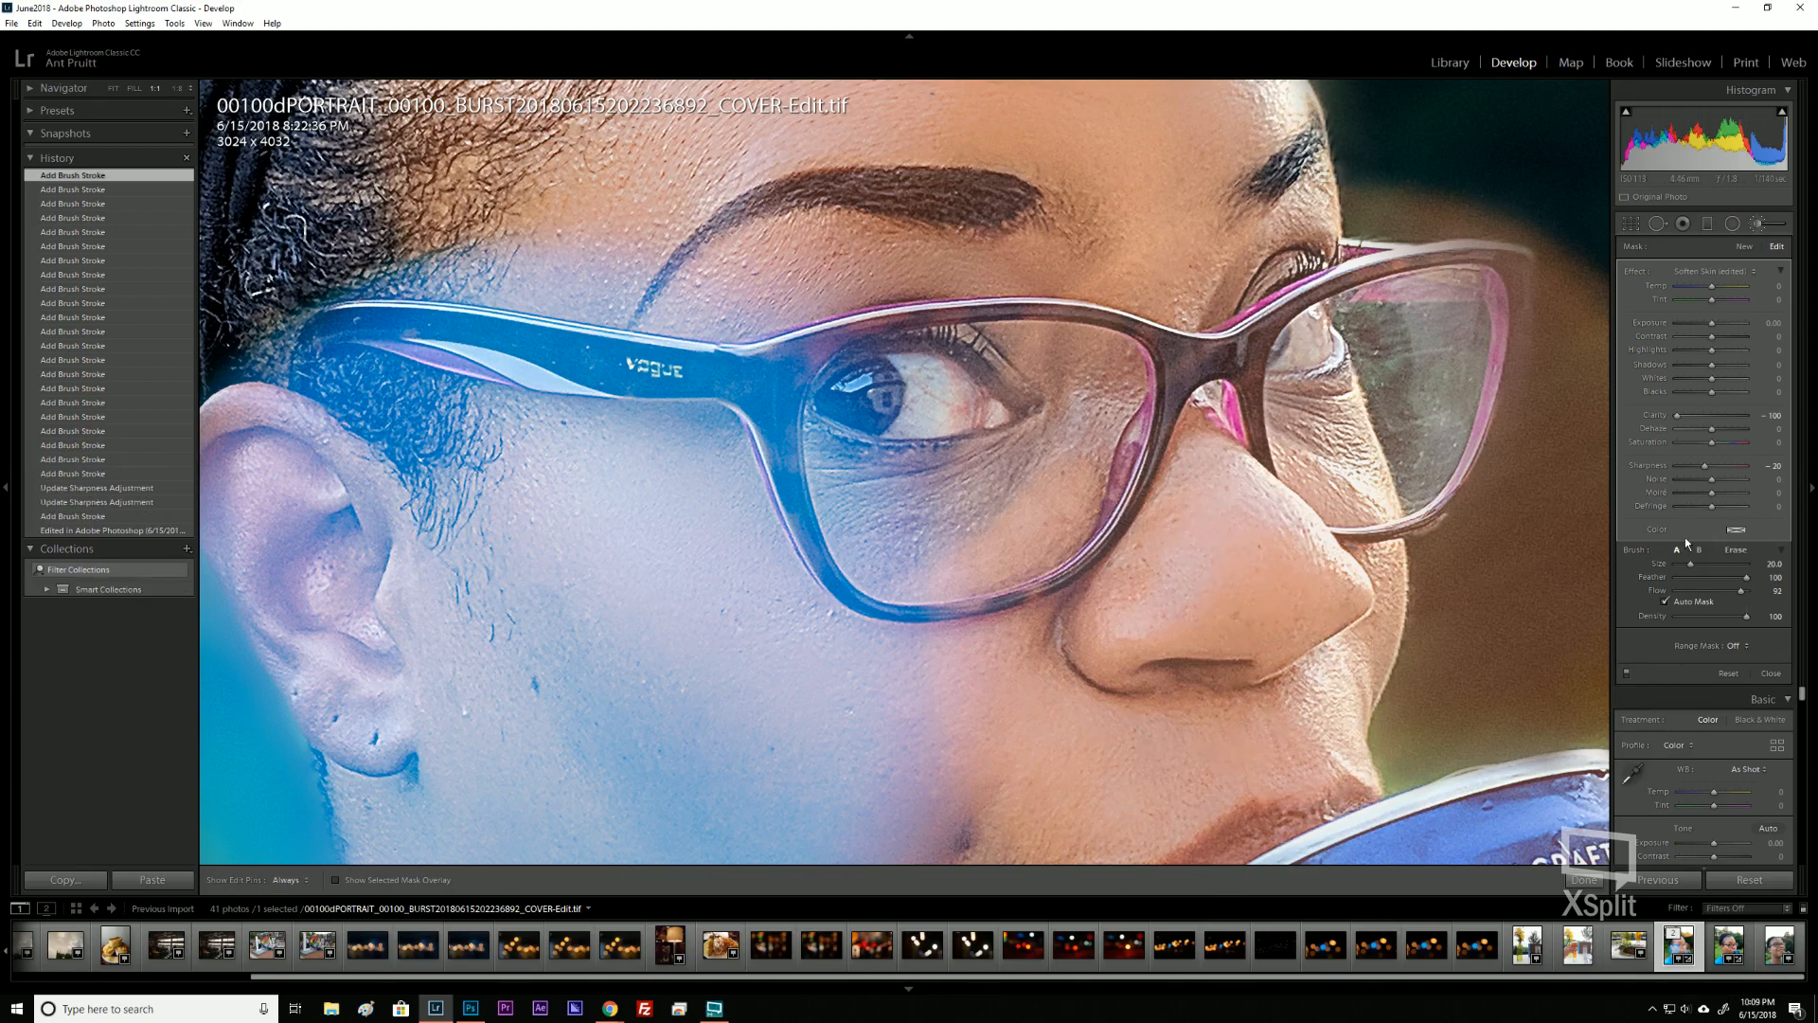
Set the skin-softening brush's Noise to 42 and show the whole photo fitted to the view.
left_click_drag(1711, 479, 1727, 479)
key("z")
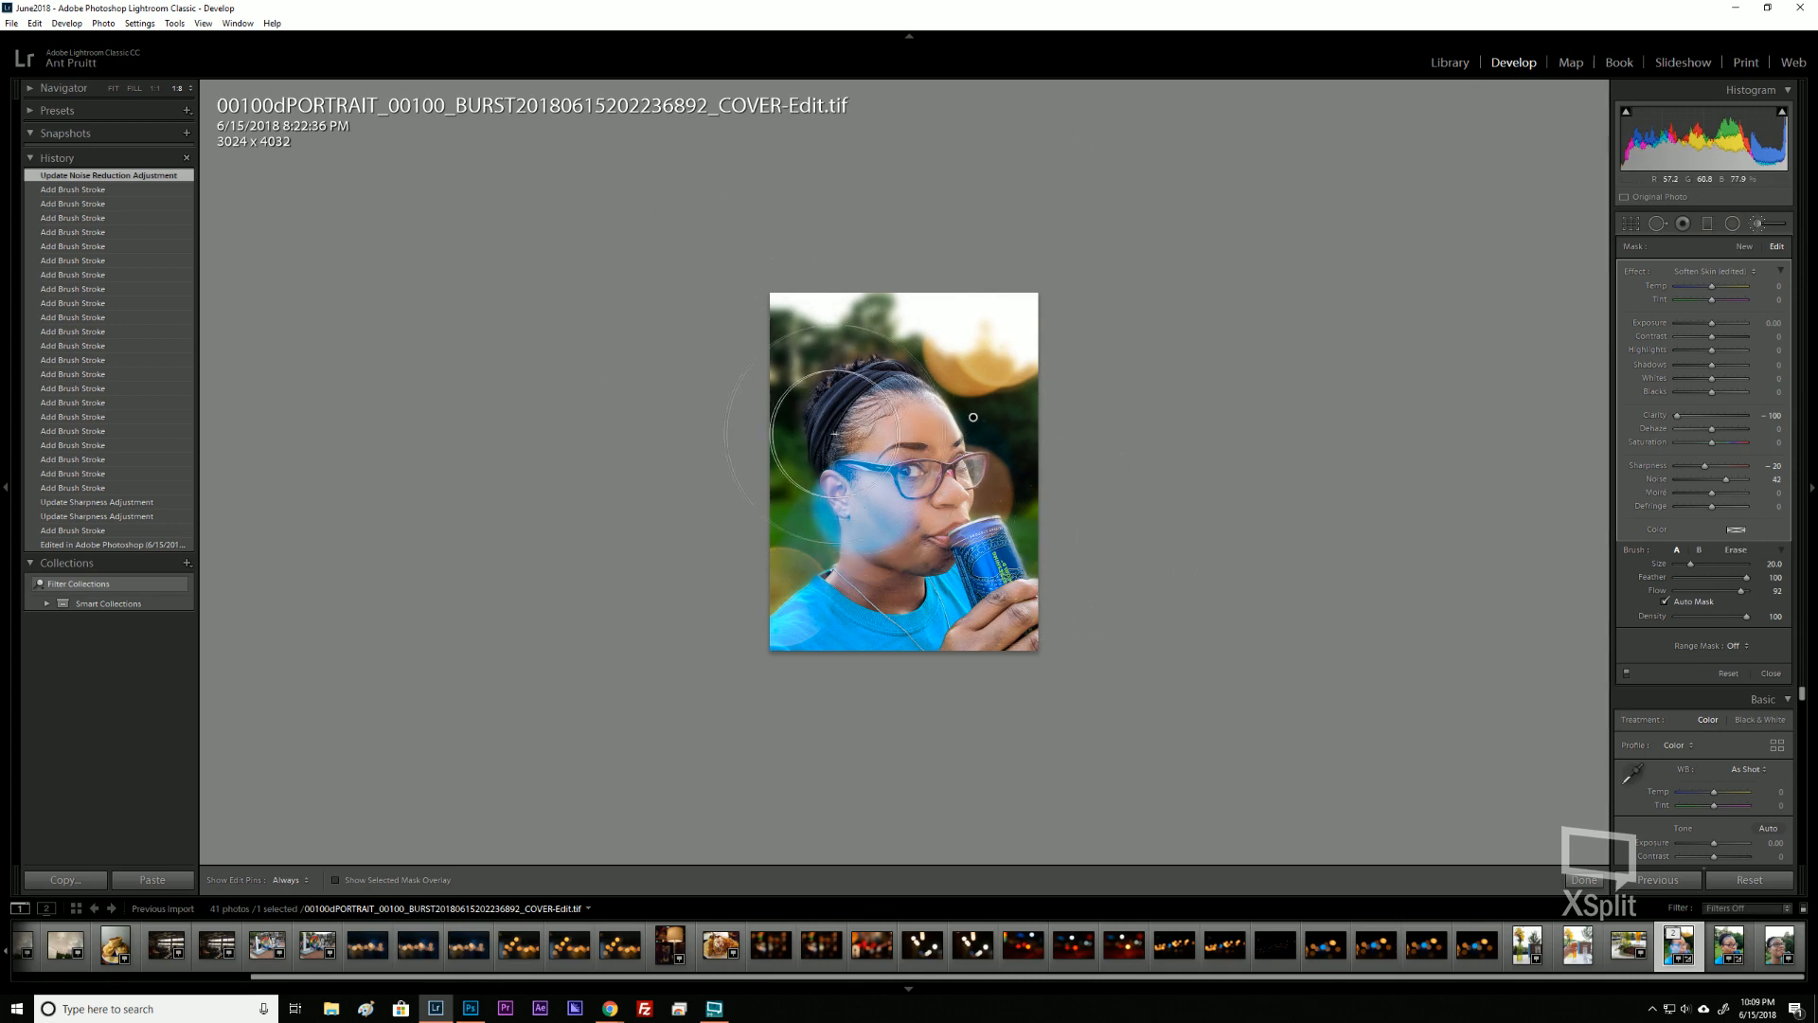
key("z")
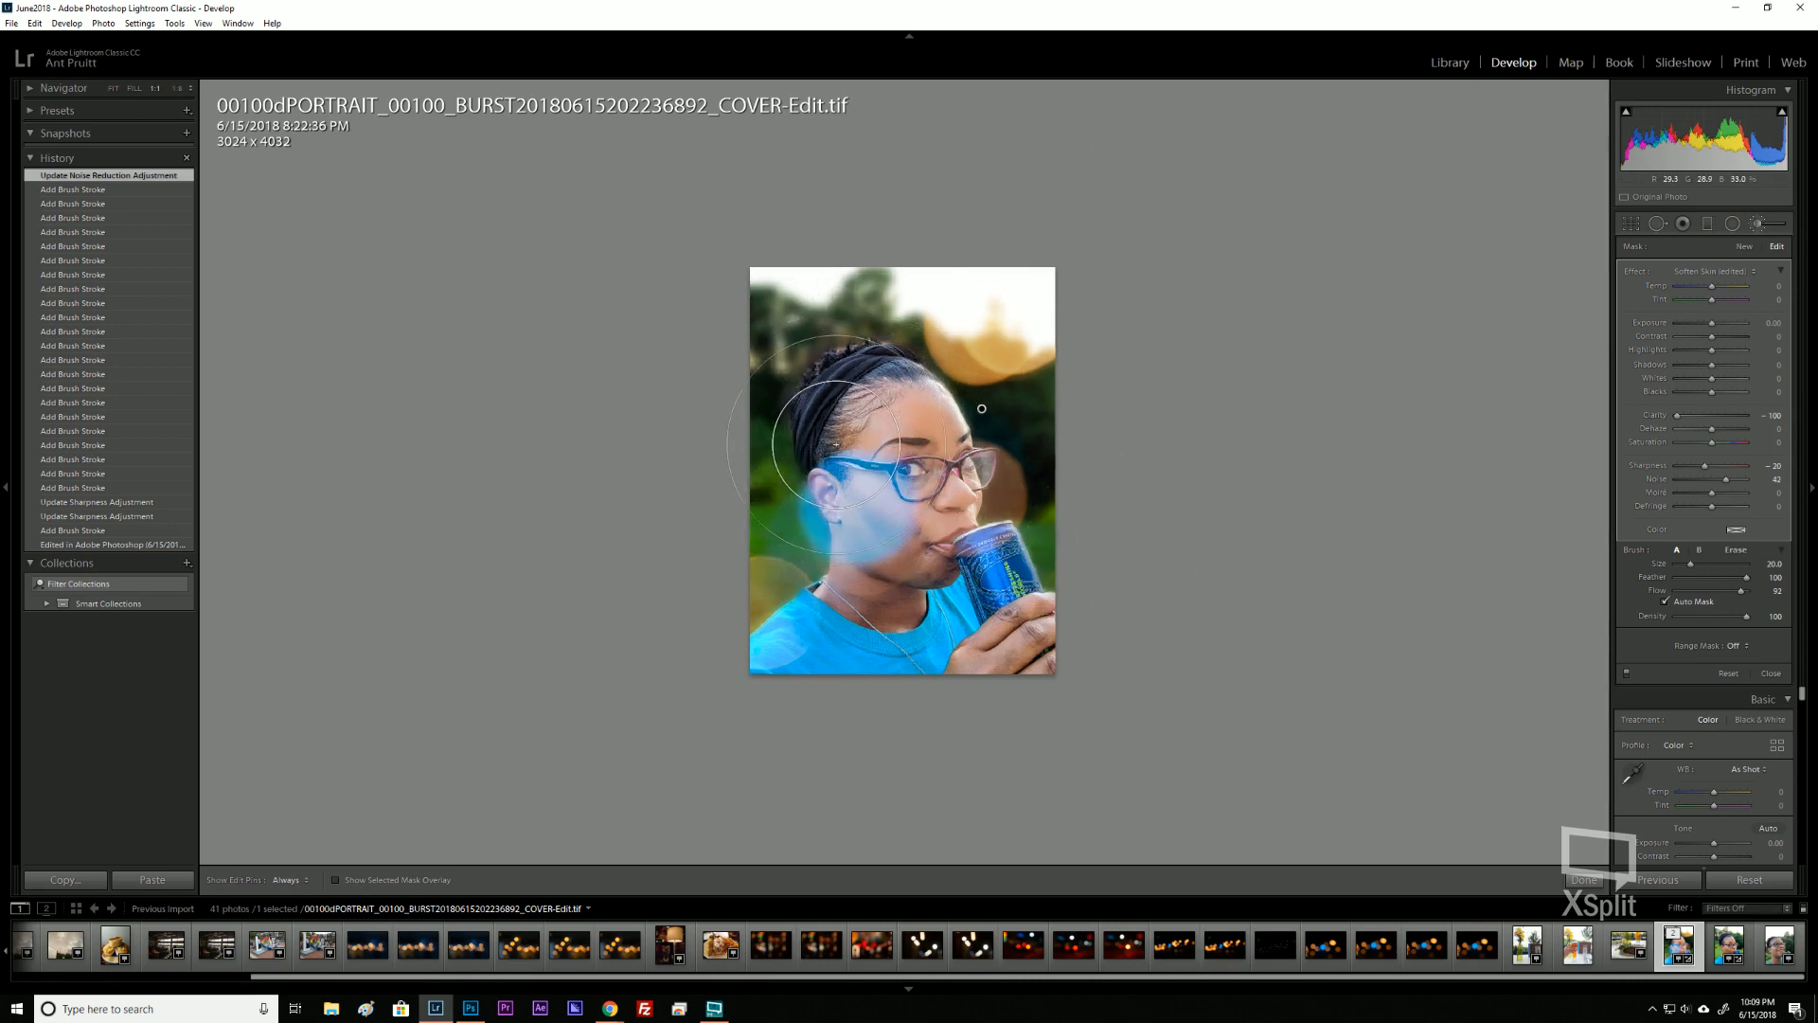
key("z")
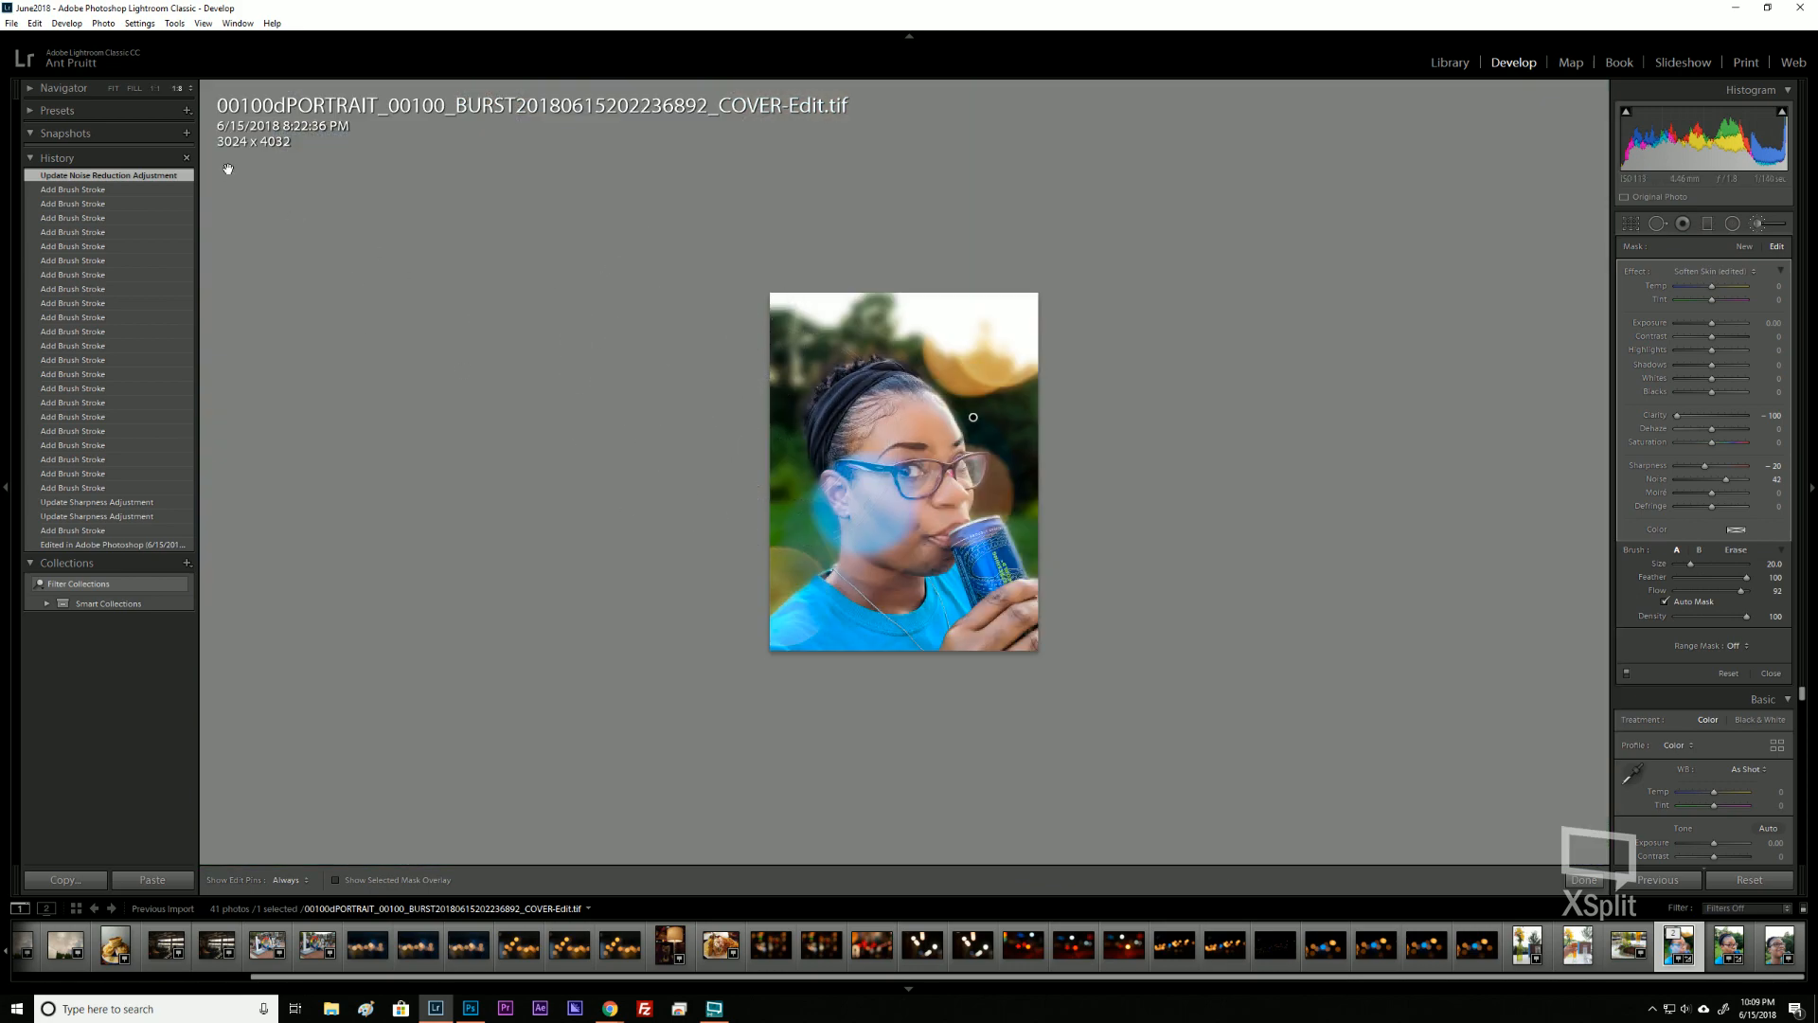
left_click(30, 88)
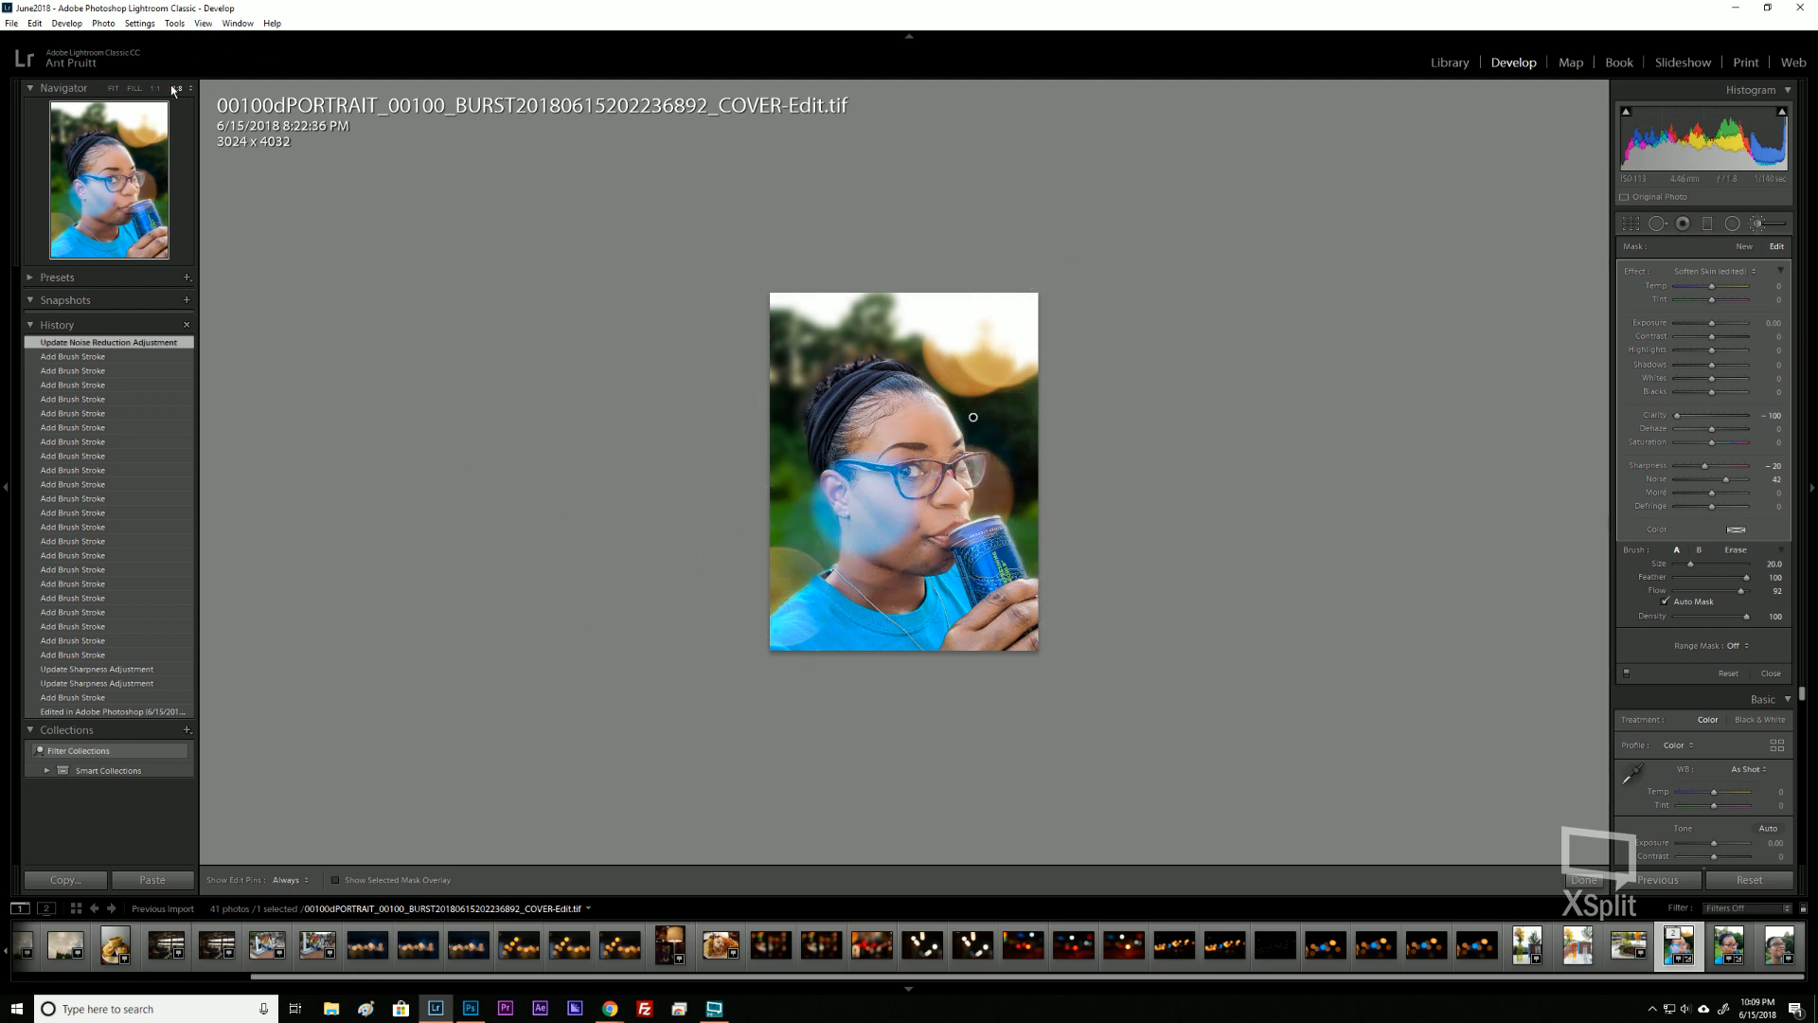
left_click(129, 88)
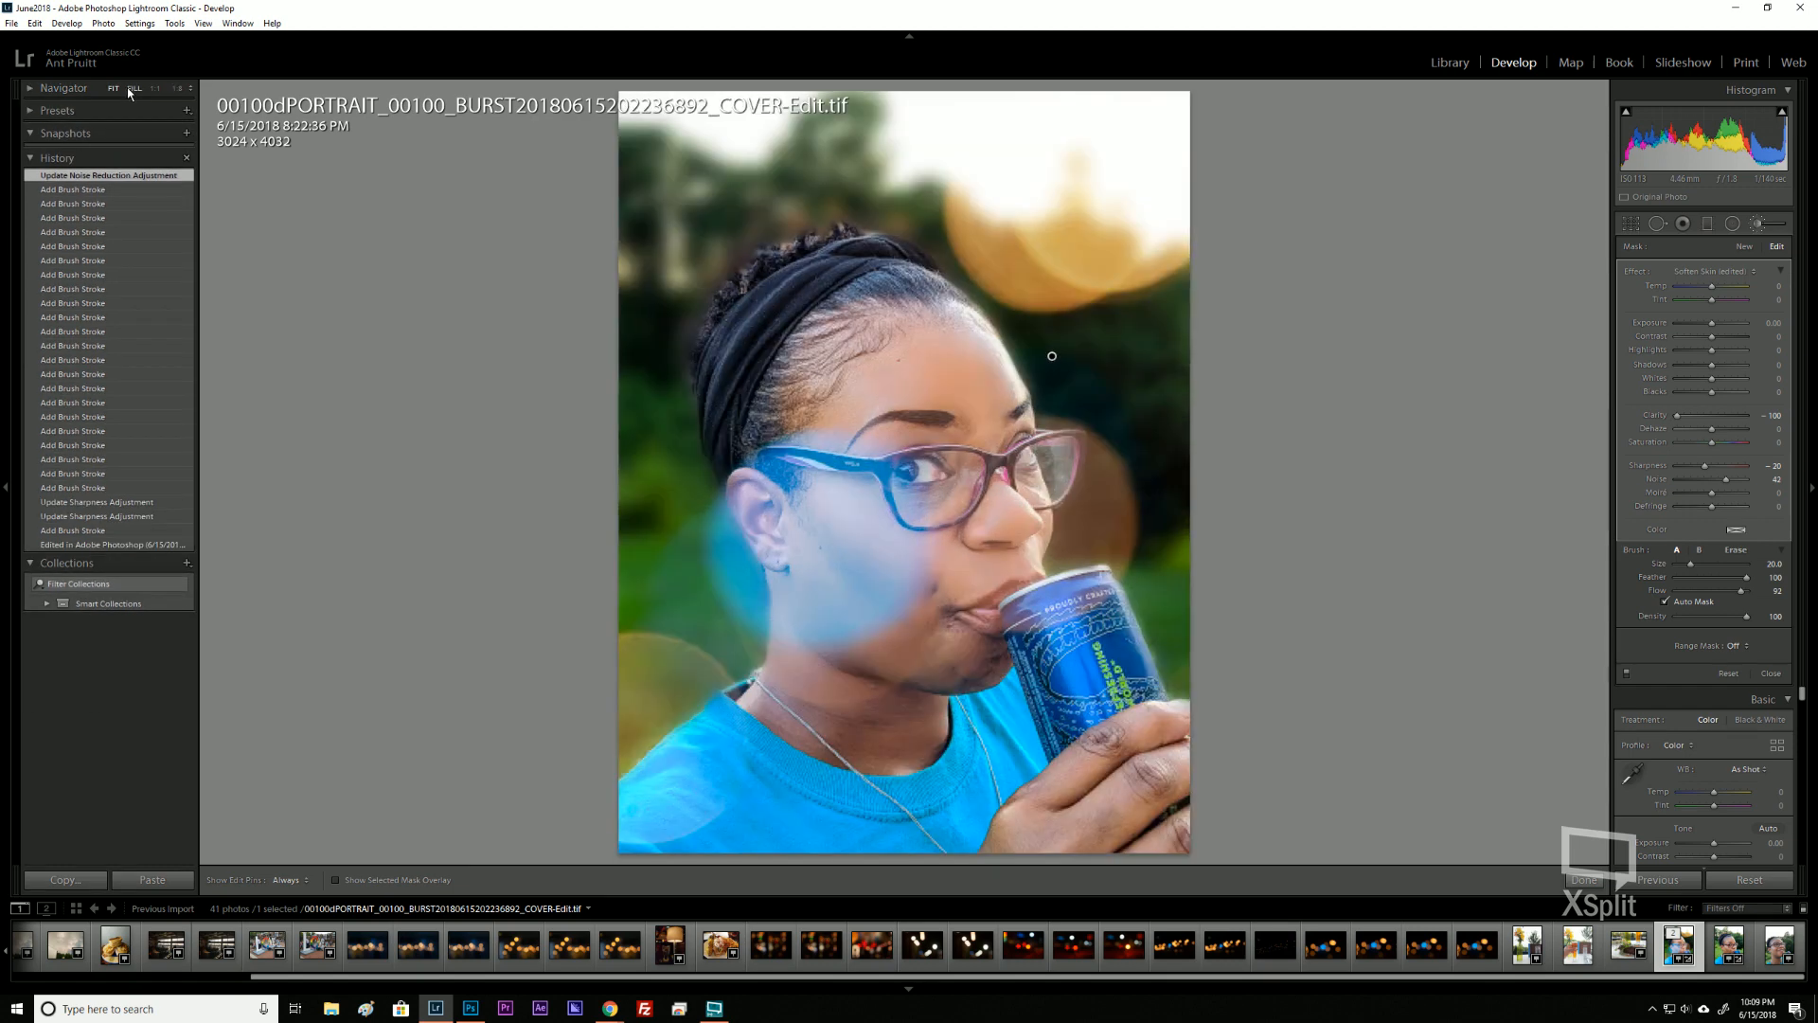
left_click(35, 89)
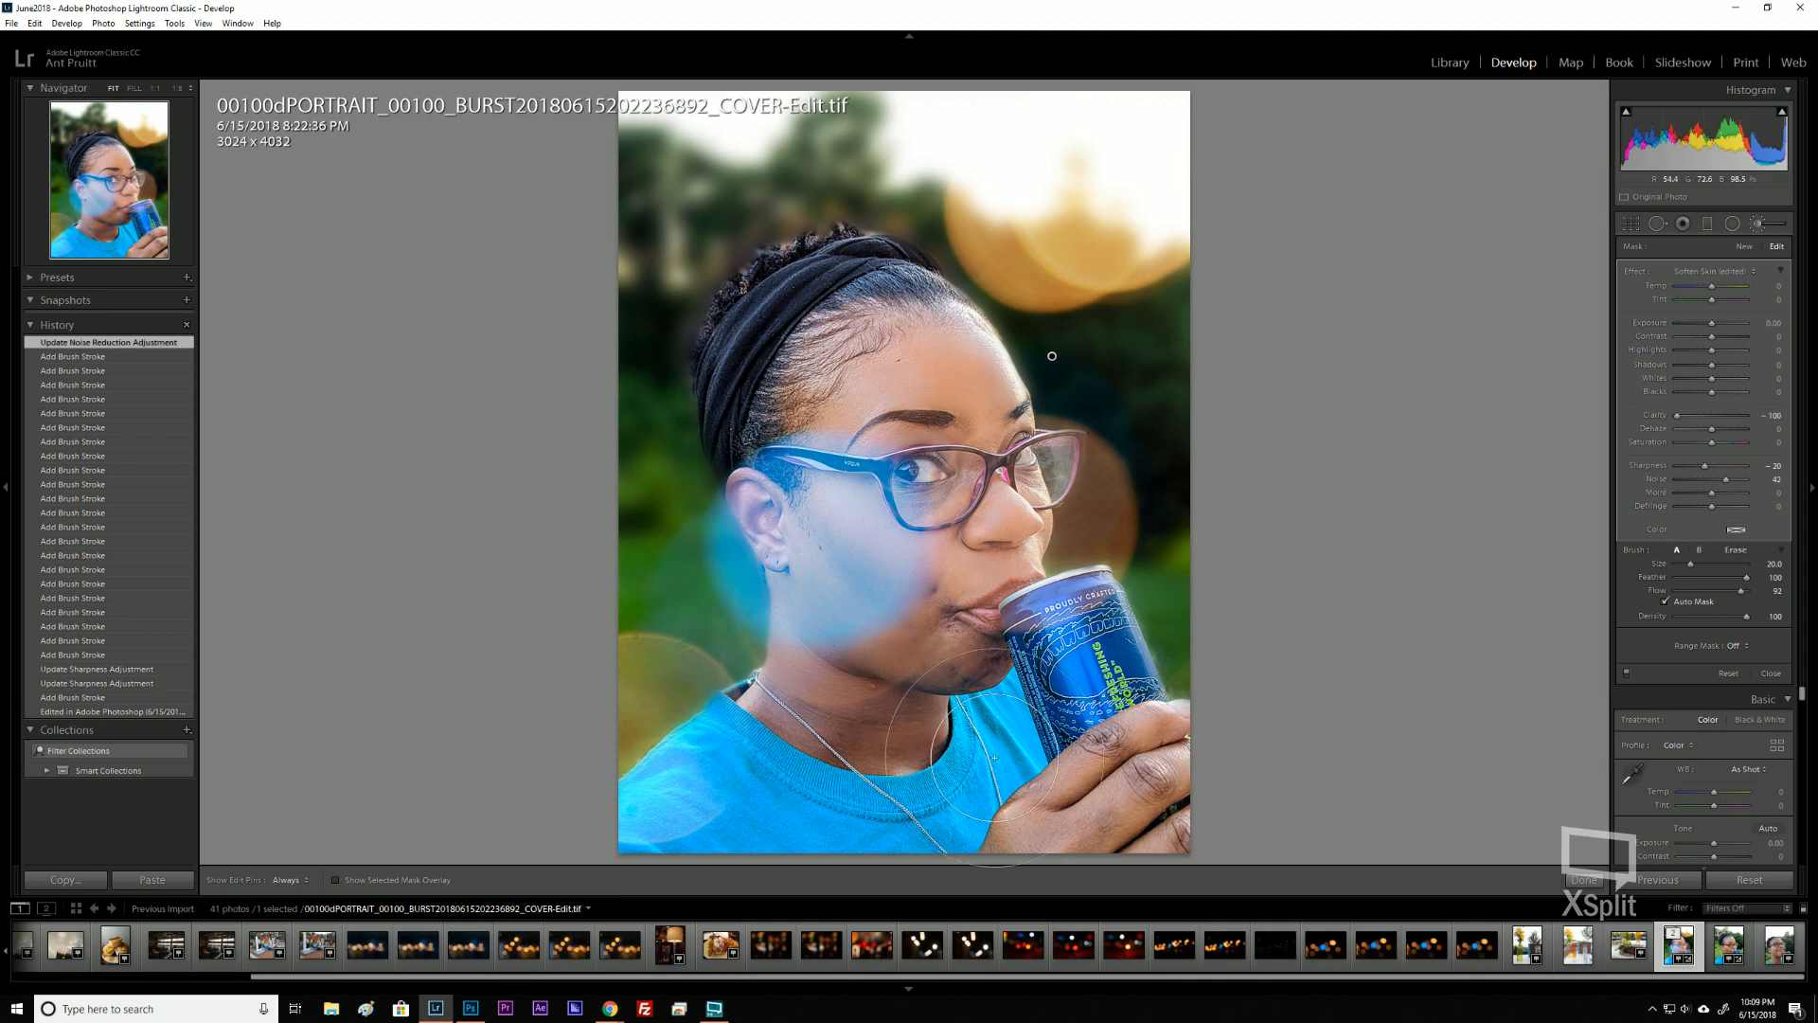
Reduce the brush size and paint the skin softening over the fingers, knuckles and hand holding the can.
mouse_move(1080, 769)
left_mouse_down()
mouse_move(1044, 755)
mouse_move(1081, 793)
mouse_move(1074, 767)
left_mouse_up()
key("bracketleft")
key("bracketleft")
key("bracketleft")
key("bracketleft")
key("bracketleft")
key("bracketleft")
key("bracketleft")
key("bracketleft")
left_click(1106, 829)
mouse_move(1097, 805)
left_mouse_down()
mouse_move(1067, 776)
mouse_move(1019, 823)
mouse_move(1031, 840)
left_mouse_up()
left_click_drag(1145, 834, 1161, 840)
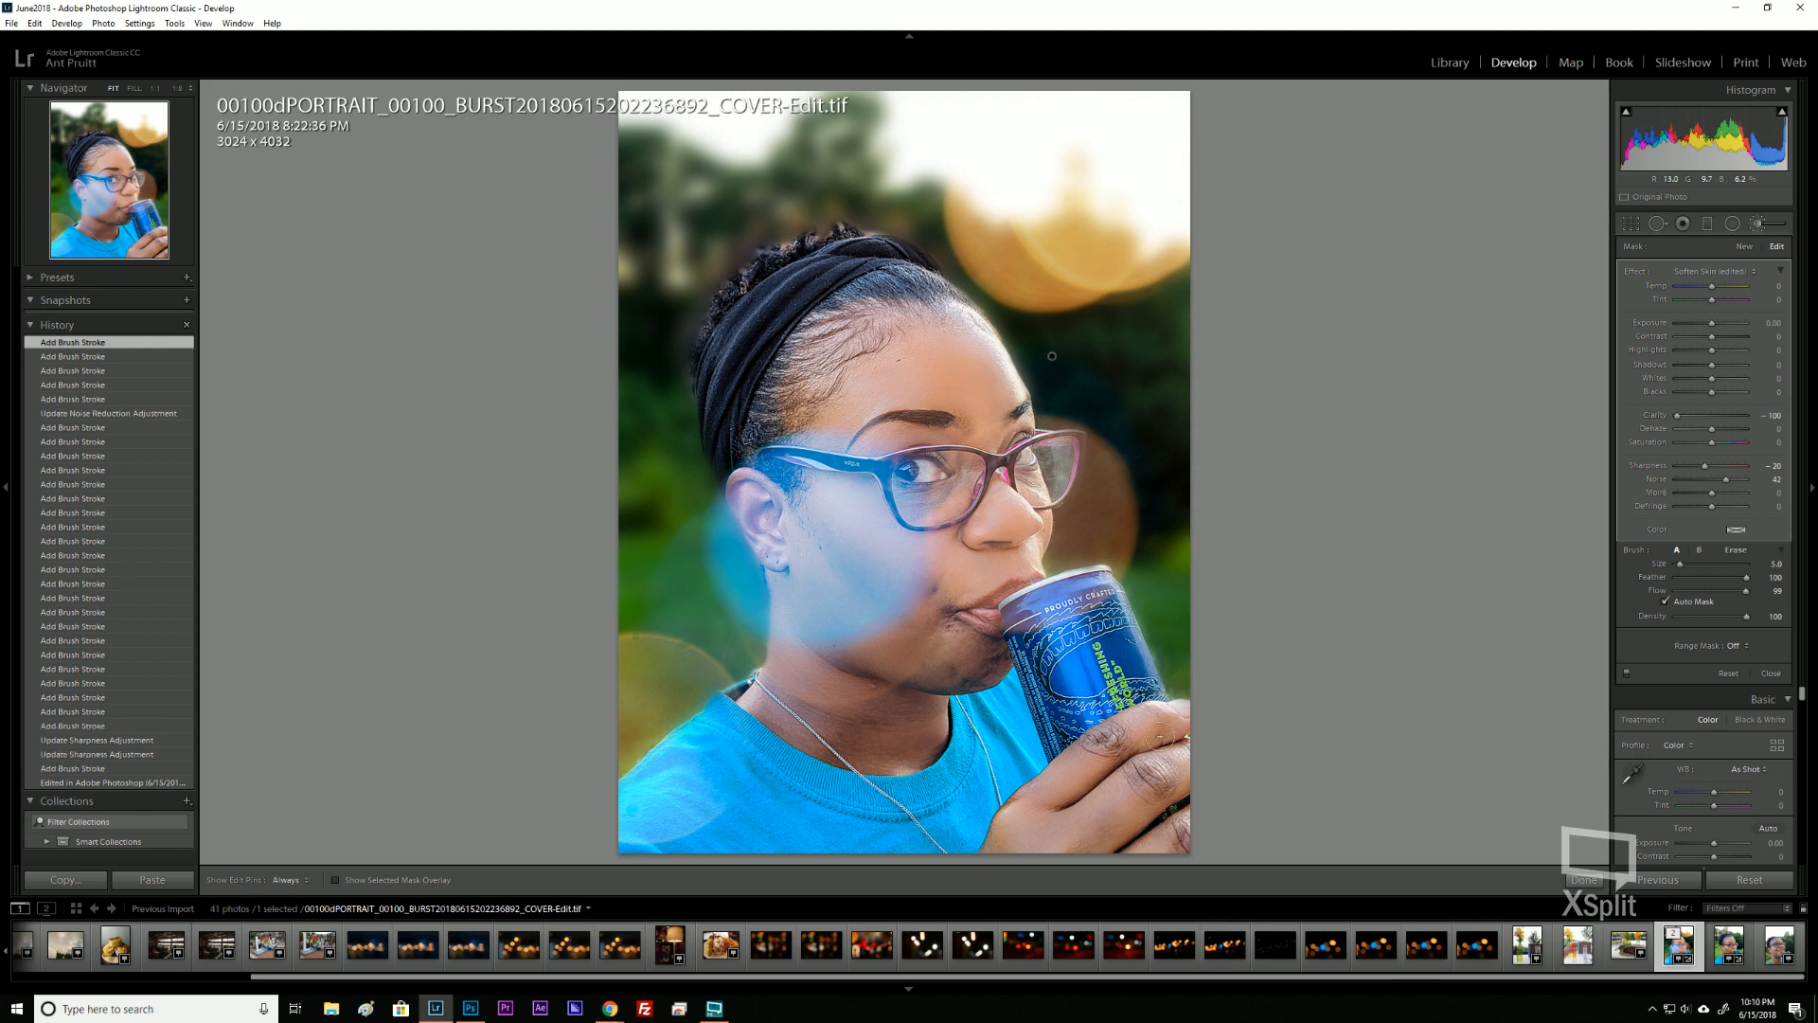
left_click_drag(1139, 728, 1168, 776)
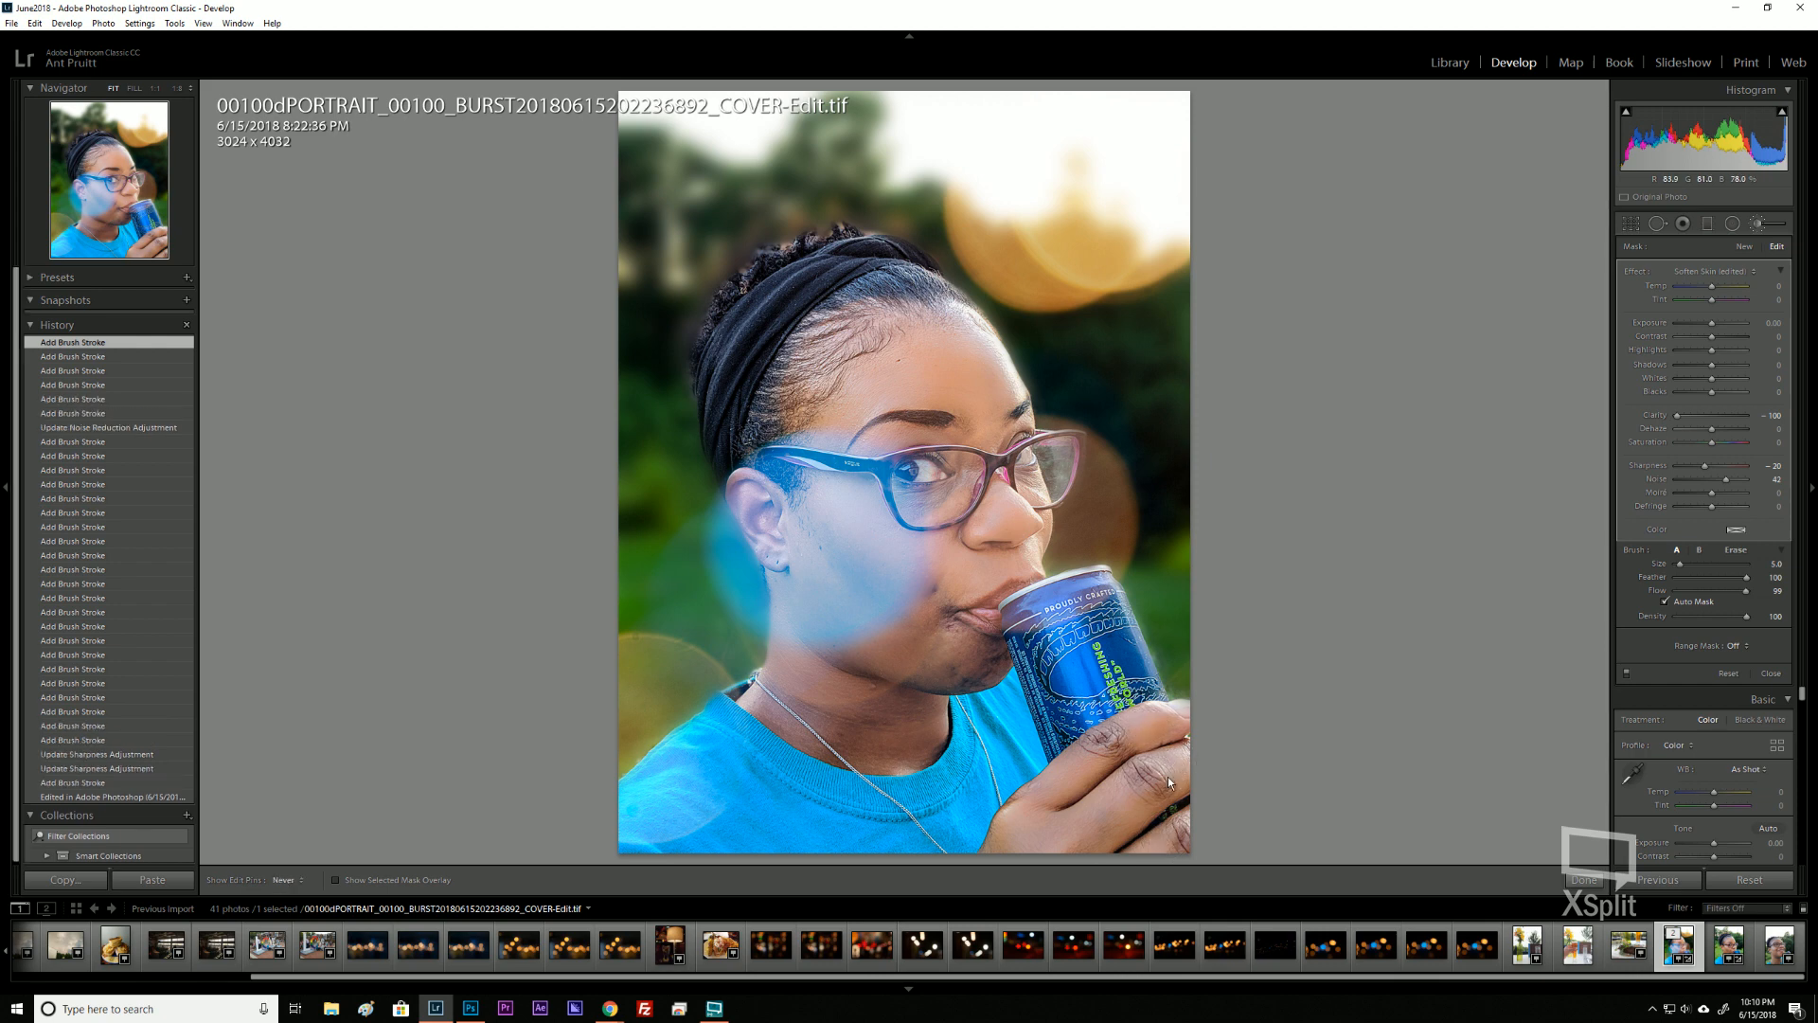
left_click(1180, 835)
left_click(1117, 761)
left_click(1141, 776)
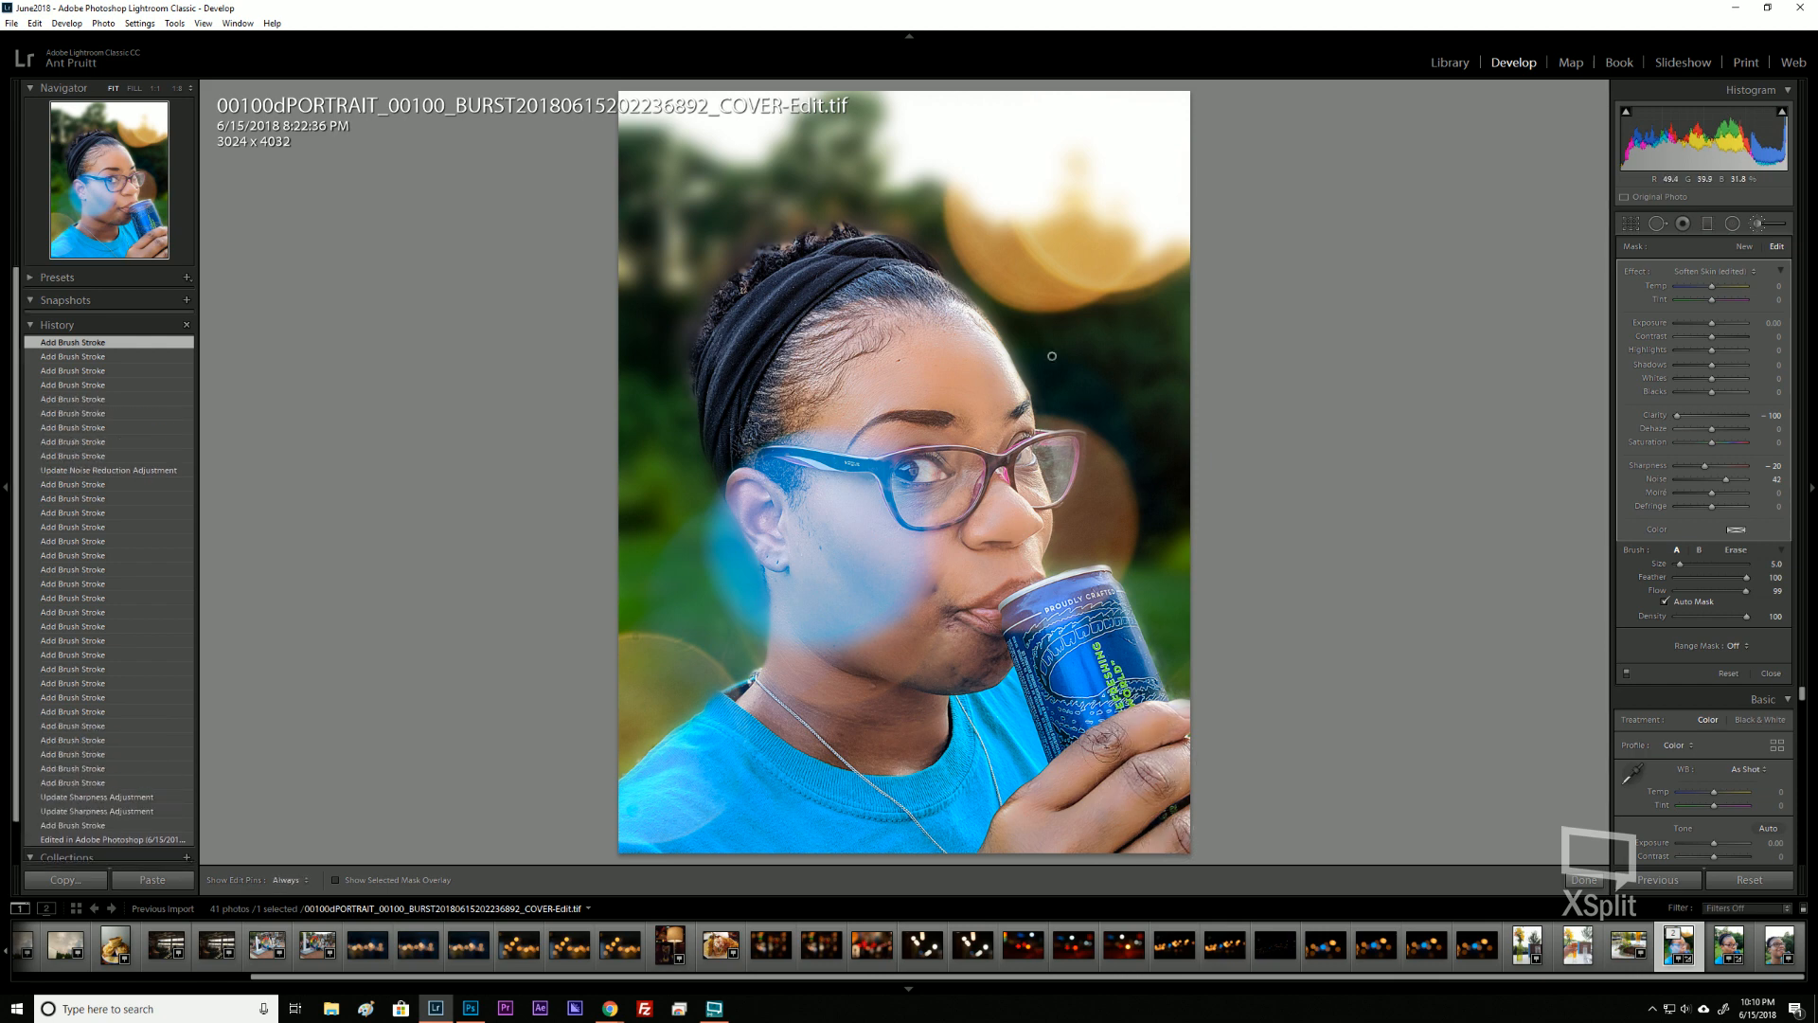
left_click(1155, 790)
left_click(1147, 769)
Dab the skin softening onto the neck, the jaw and the cheek beside the mouth.
left_click(941, 717)
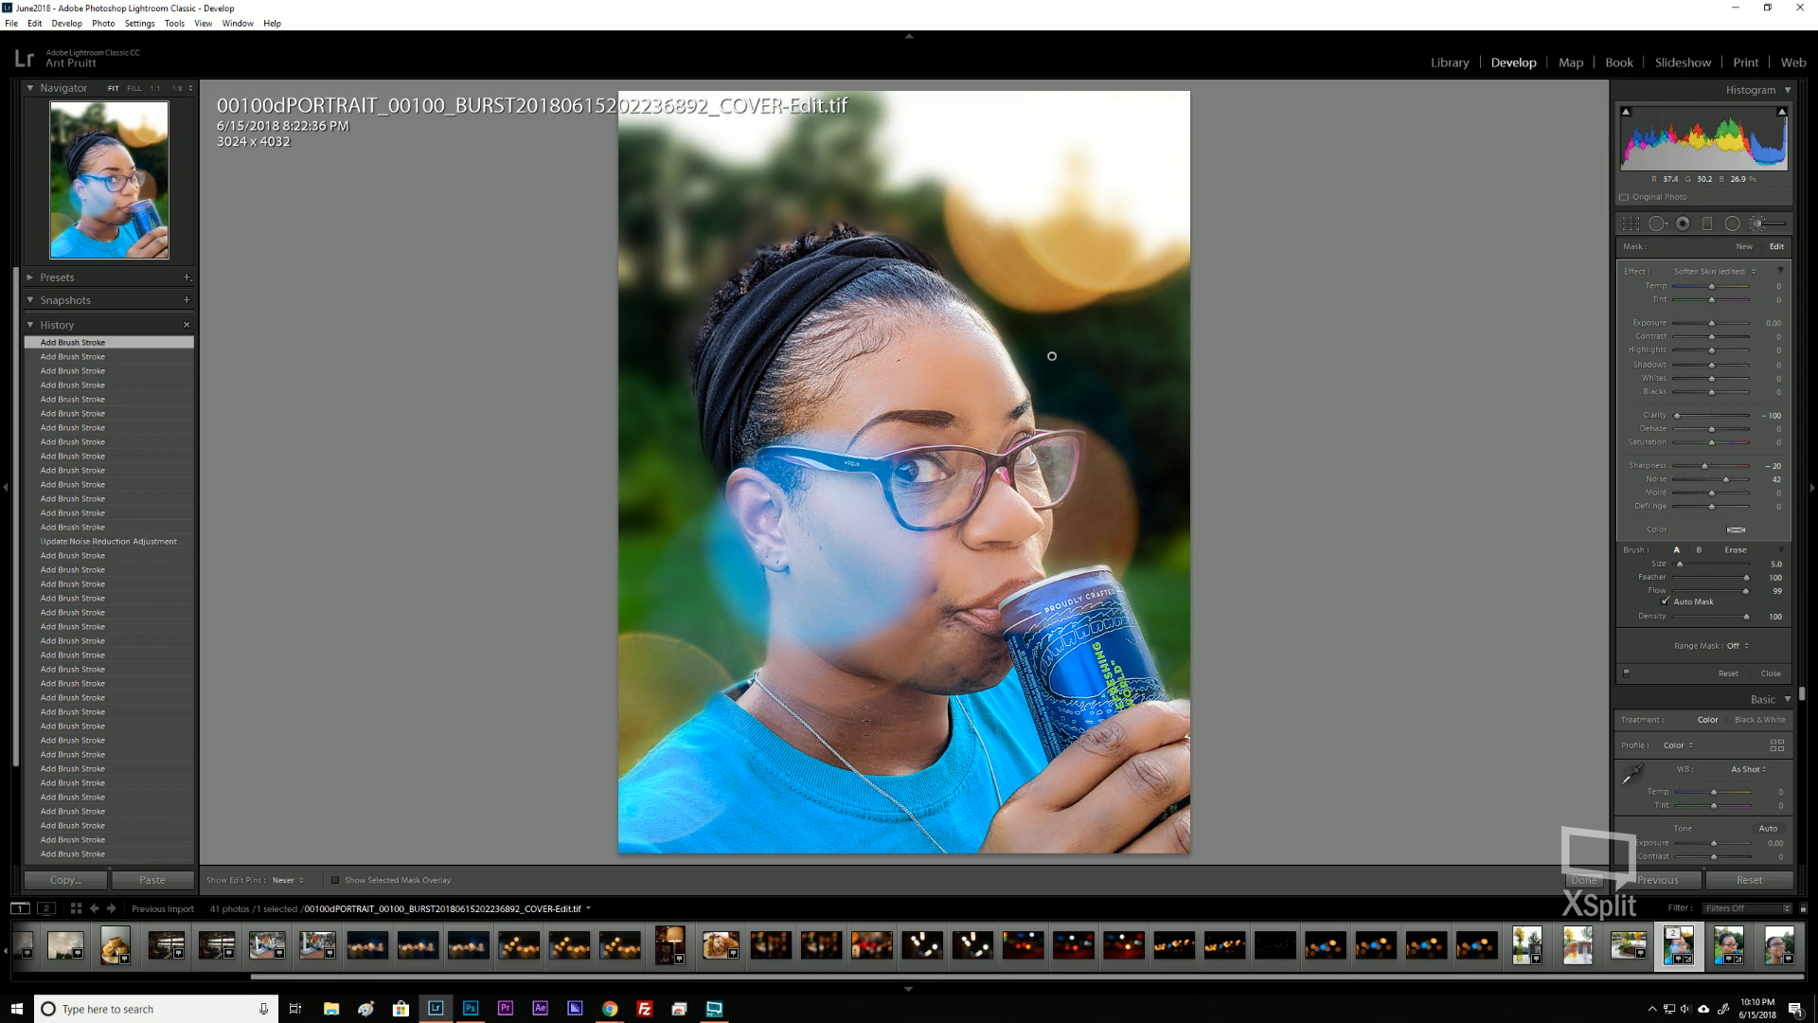
left_click(953, 664)
left_click(941, 636)
left_click(928, 637)
left_click(950, 576)
Use a brush size of 2.0 to soften the nose area and the middle of the cheek.
key("h")
key("h")
left_click(1027, 479)
left_click(1040, 502)
left_click(925, 558)
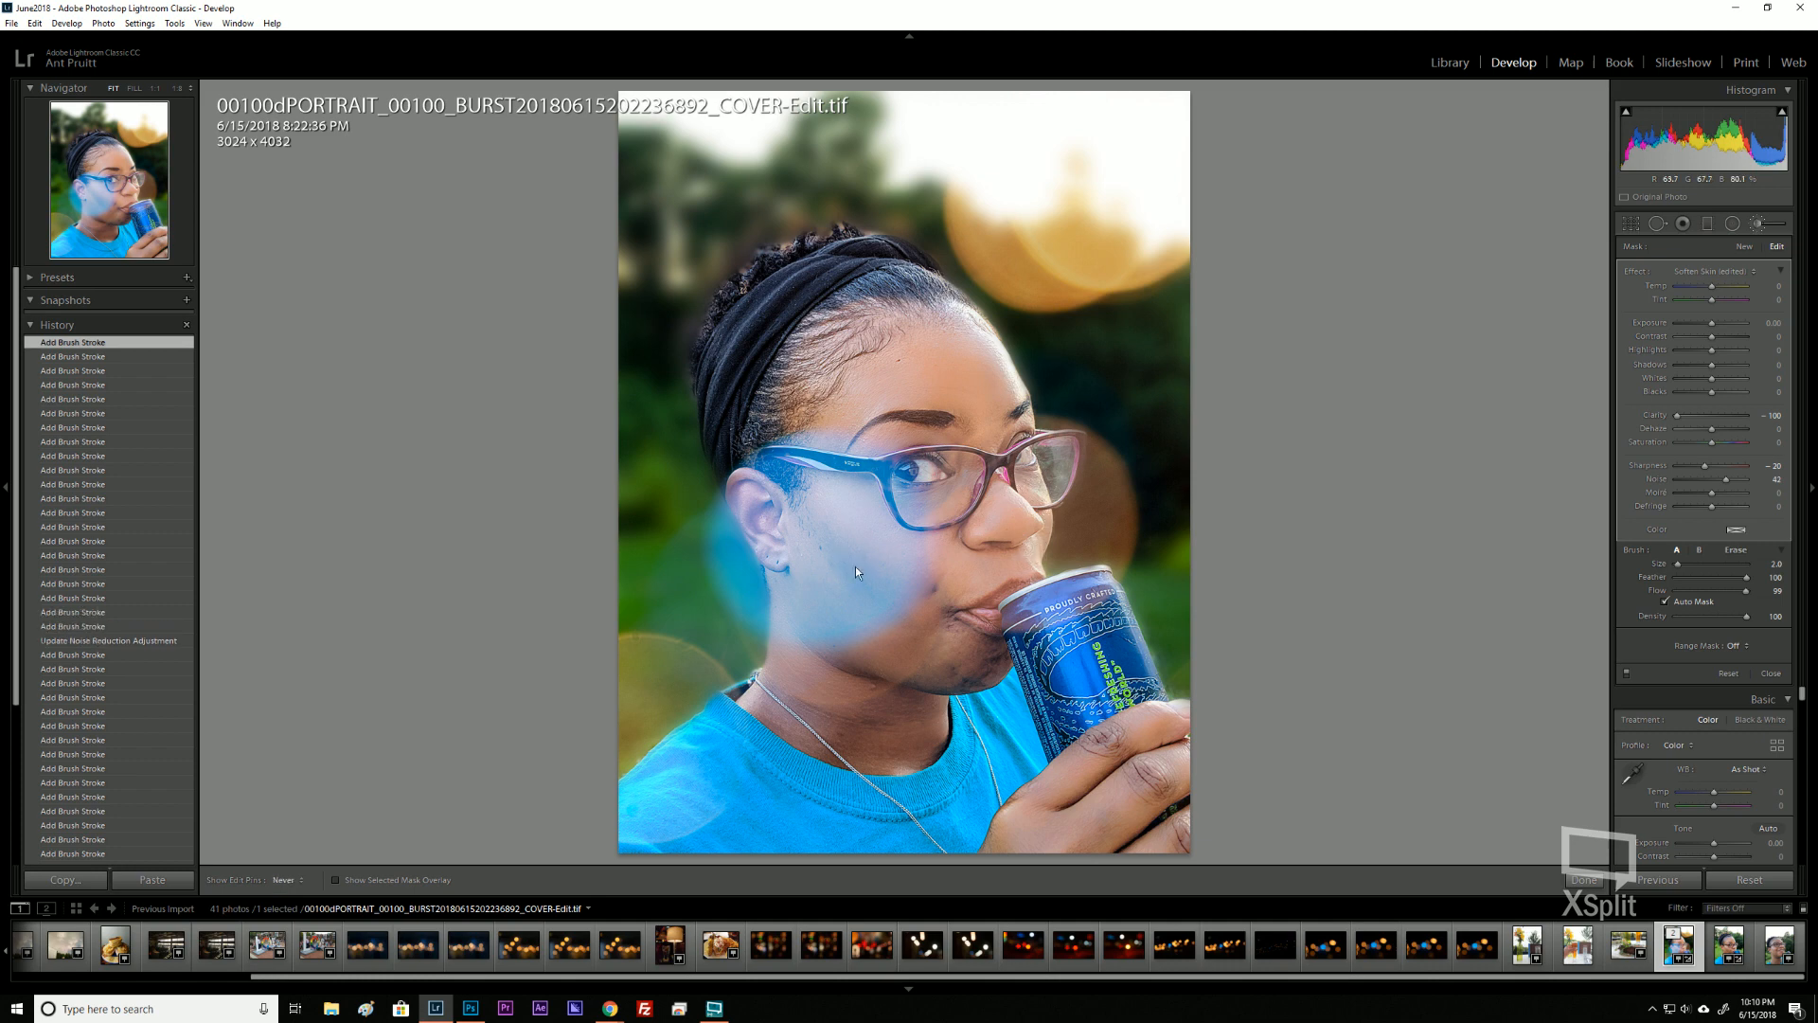
left_click(860, 574)
Soften the skin around the eyebrows, on the lower forehead and beside the nose bridge behind the glasses.
left_click(848, 430)
left_click(863, 436)
left_click_drag(884, 430, 991, 397)
left_click(986, 430)
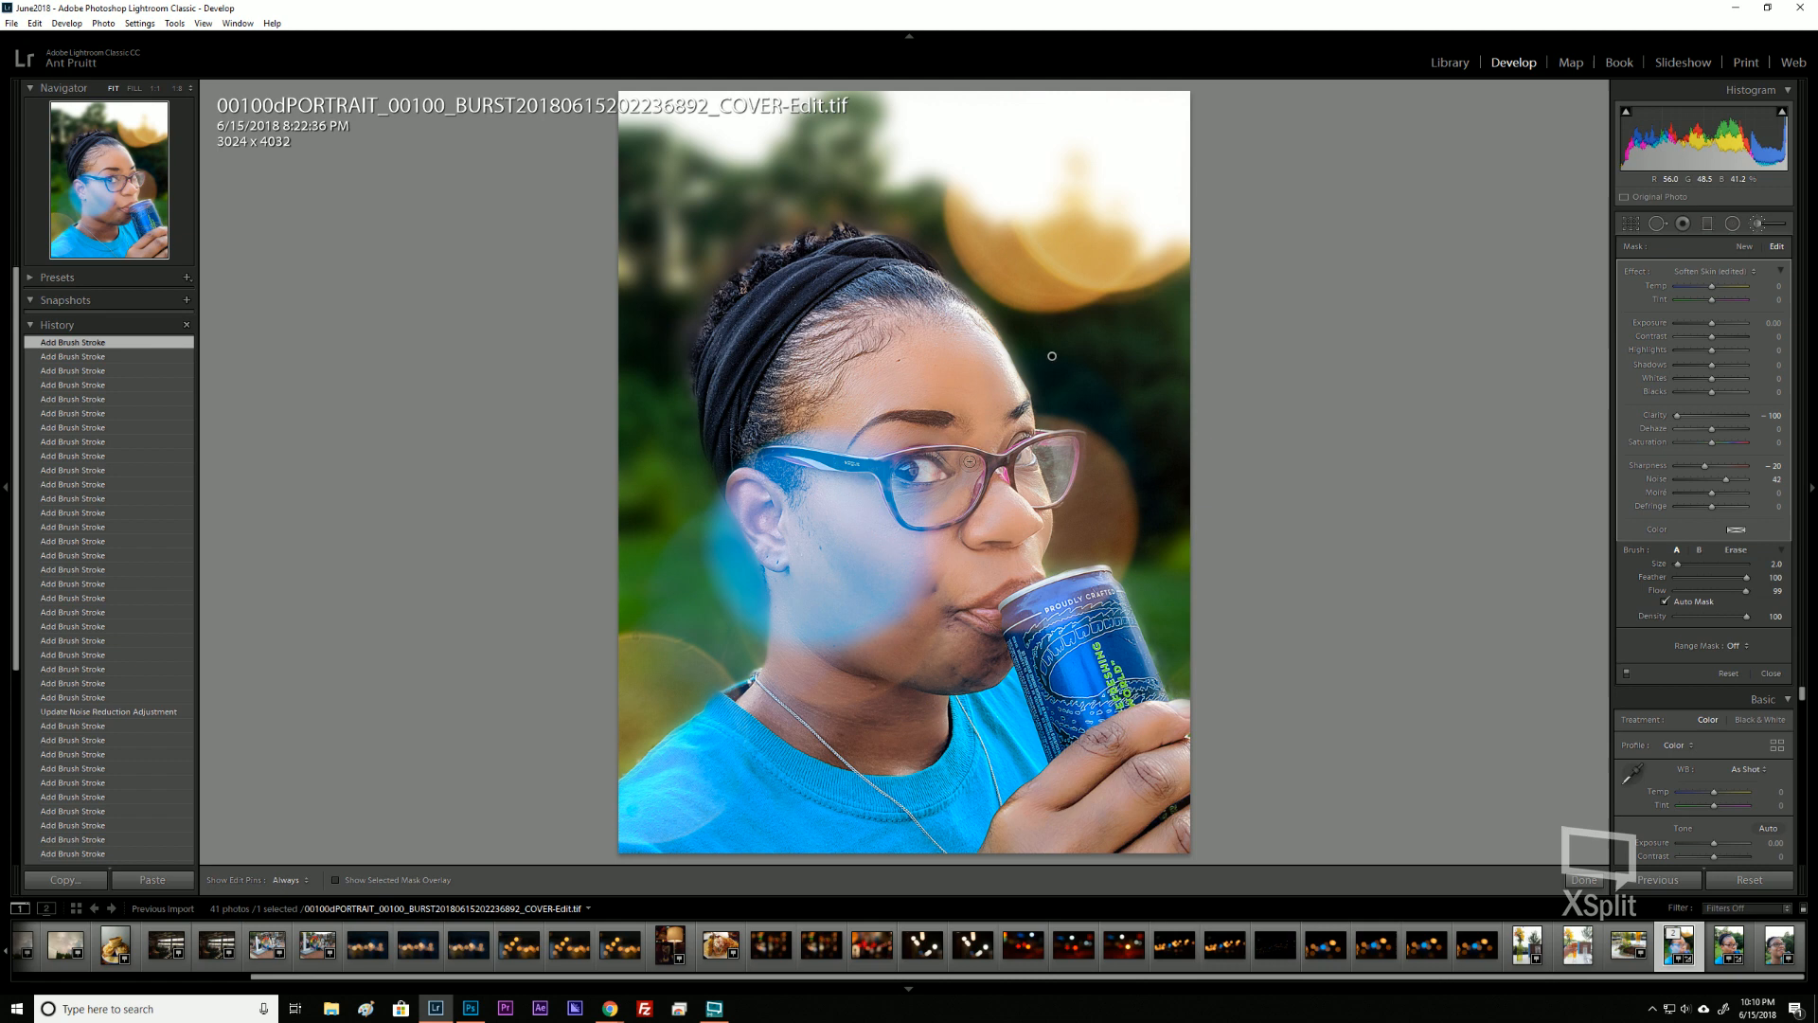
left_click(959, 463)
Paint the skin softening over the neck and under the jaw, and finish the Adjustment Brush edit.
left_click_drag(836, 720, 773, 715)
left_click(783, 730)
left_click(900, 682)
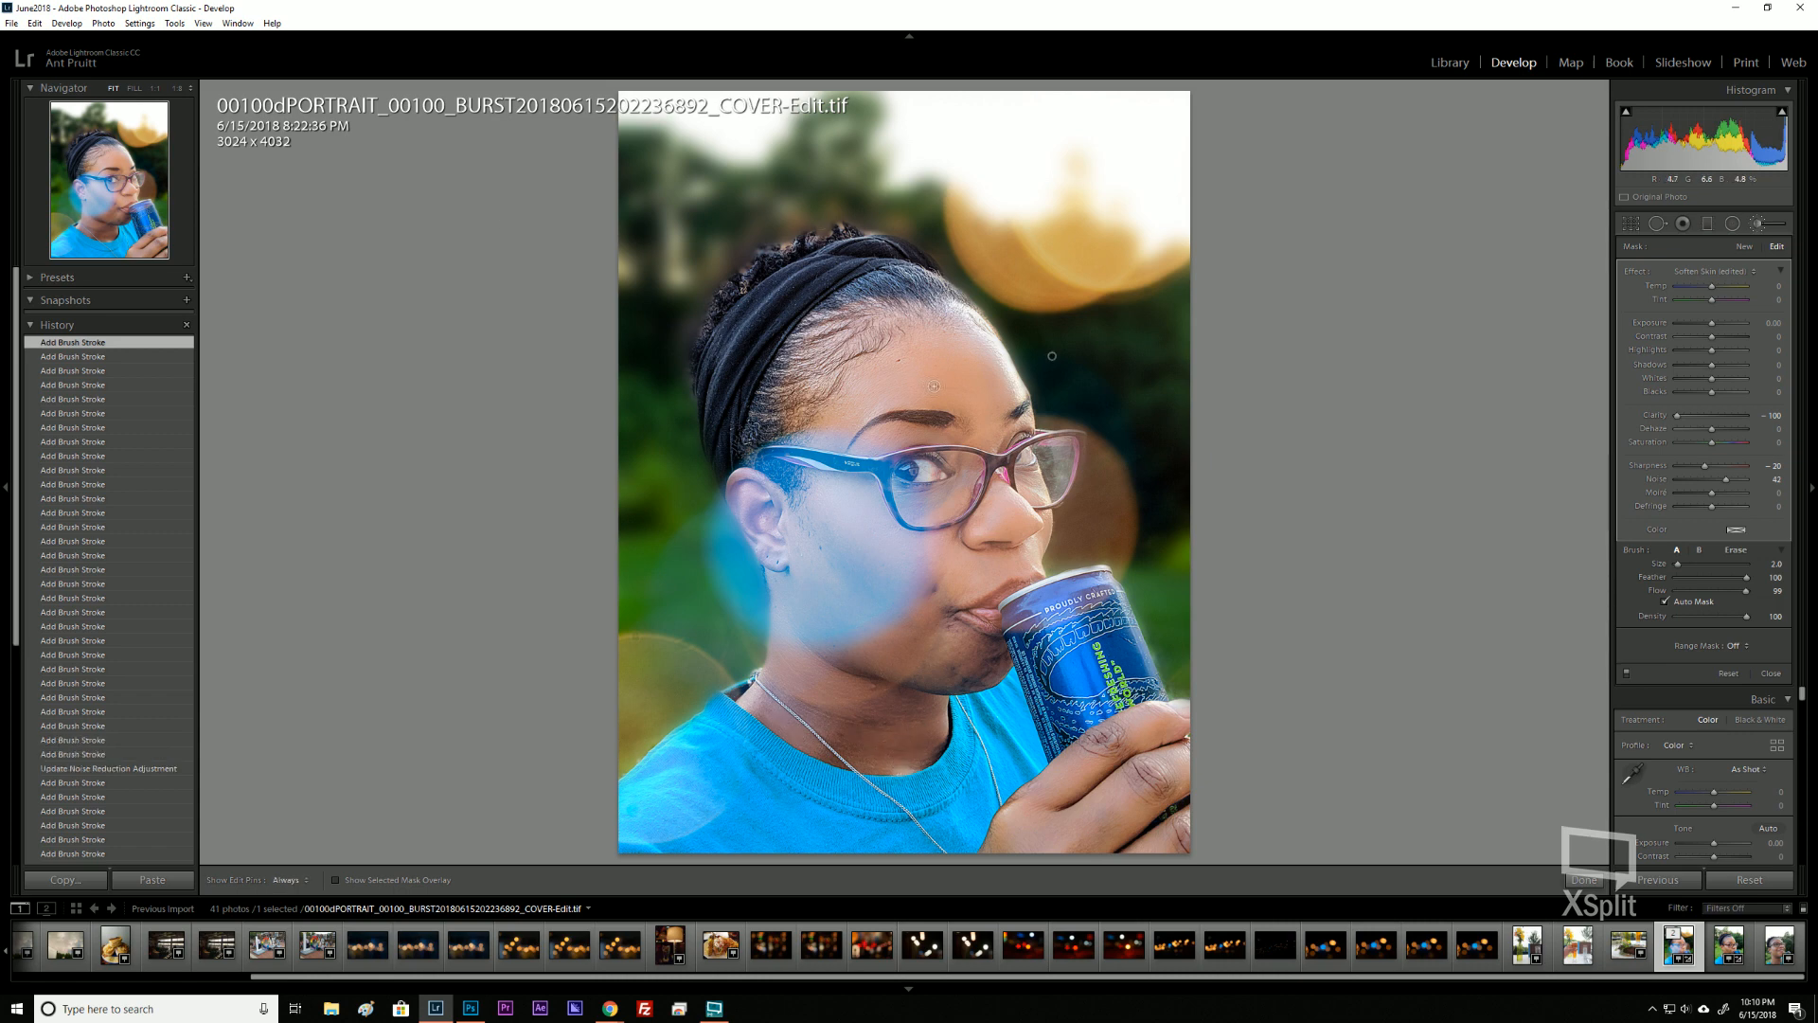
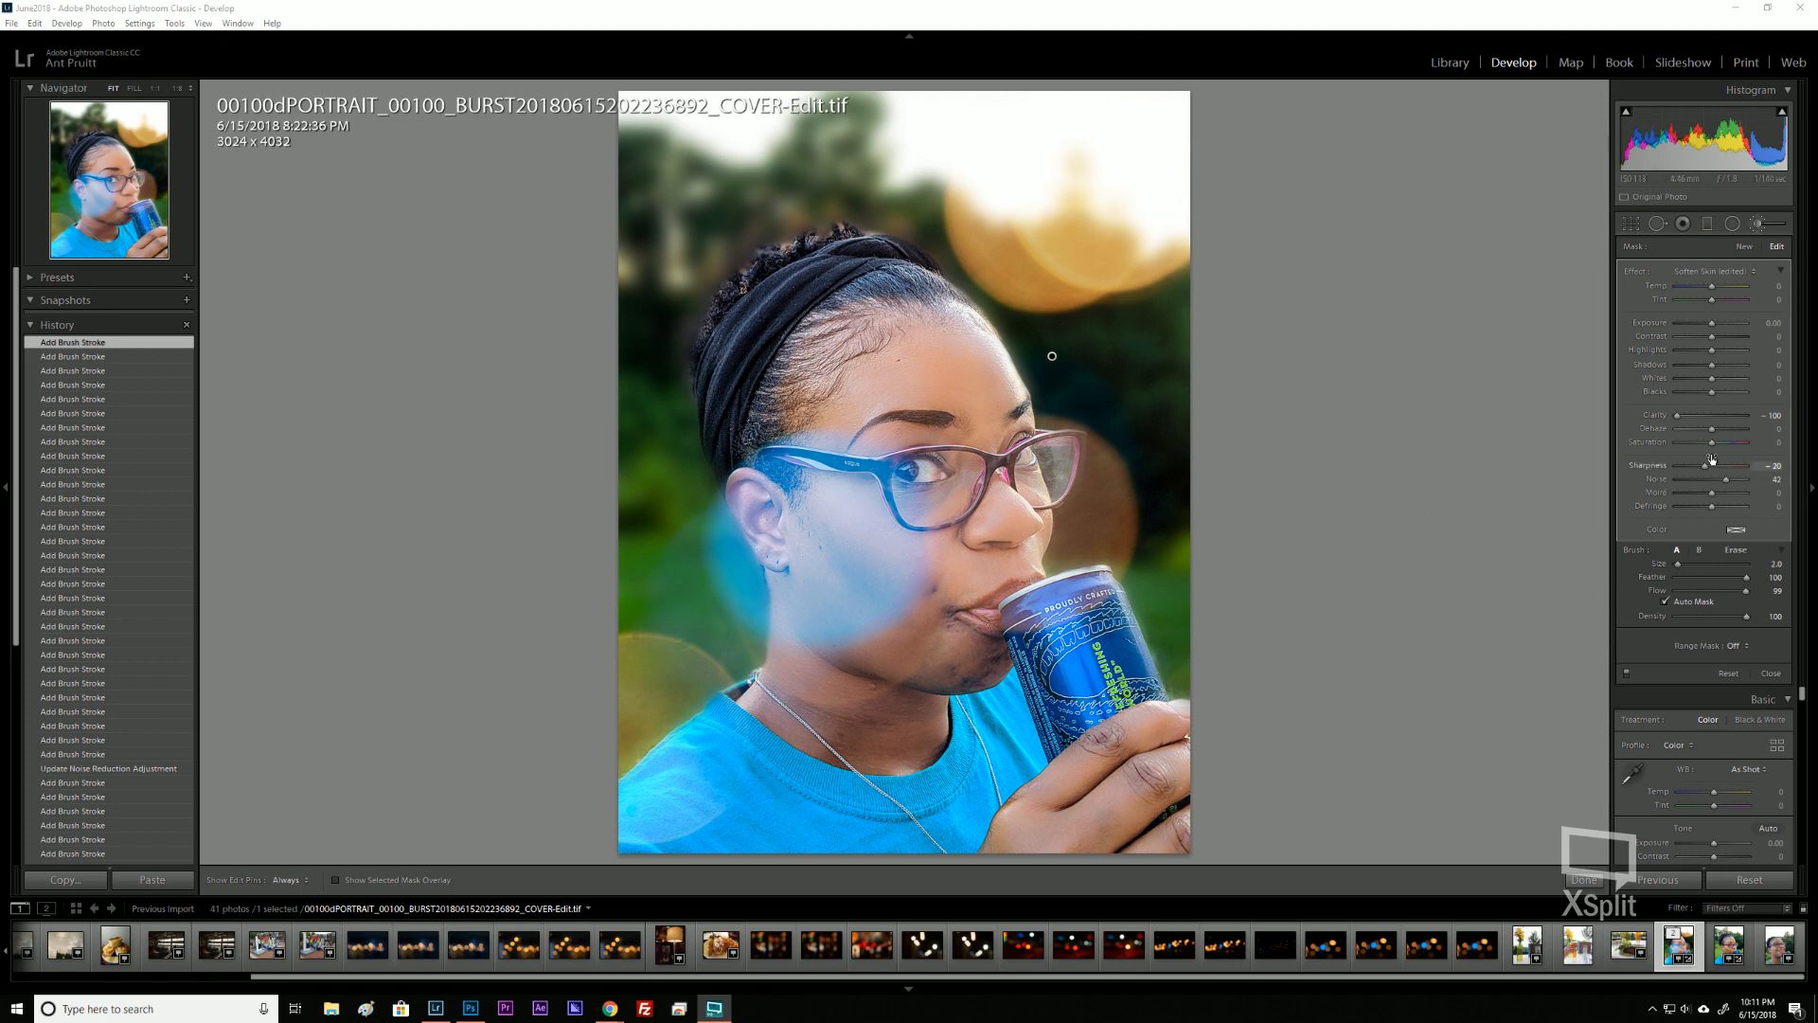
left_click(1758, 226)
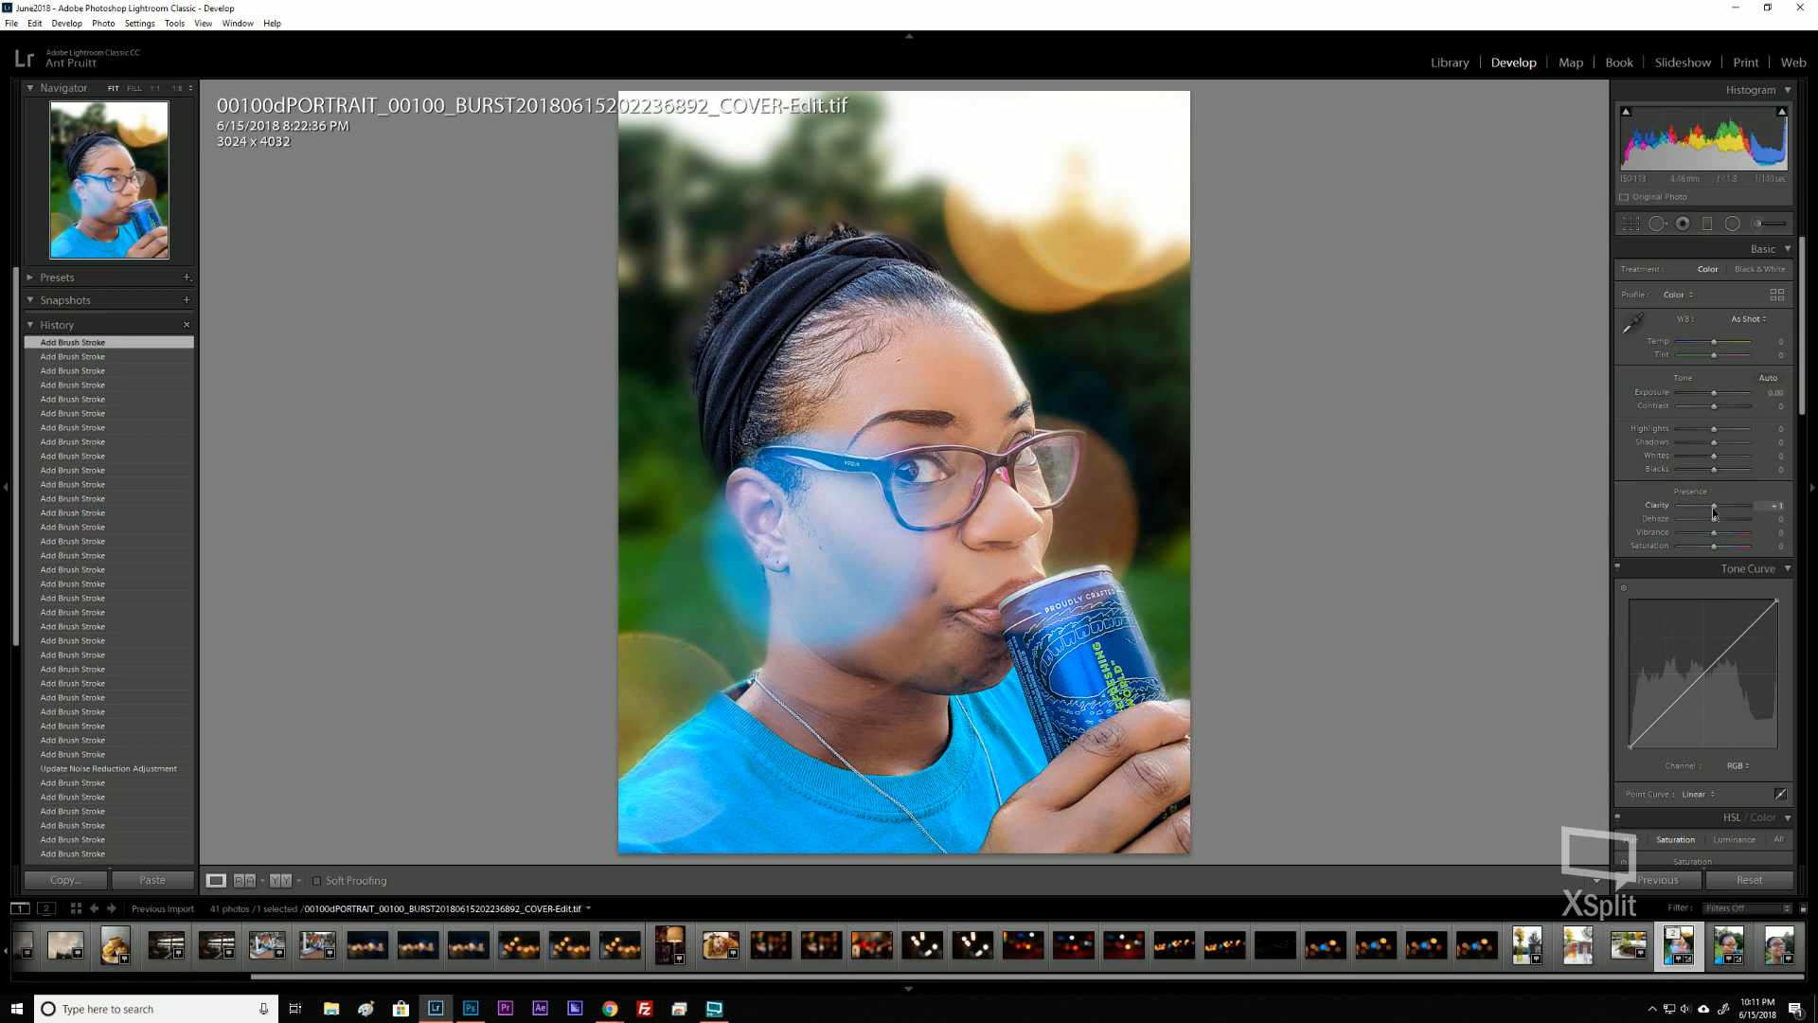
Try an overall Clarity of +24 on the photo and reset it.
left_click_drag(1714, 507, 1721, 507)
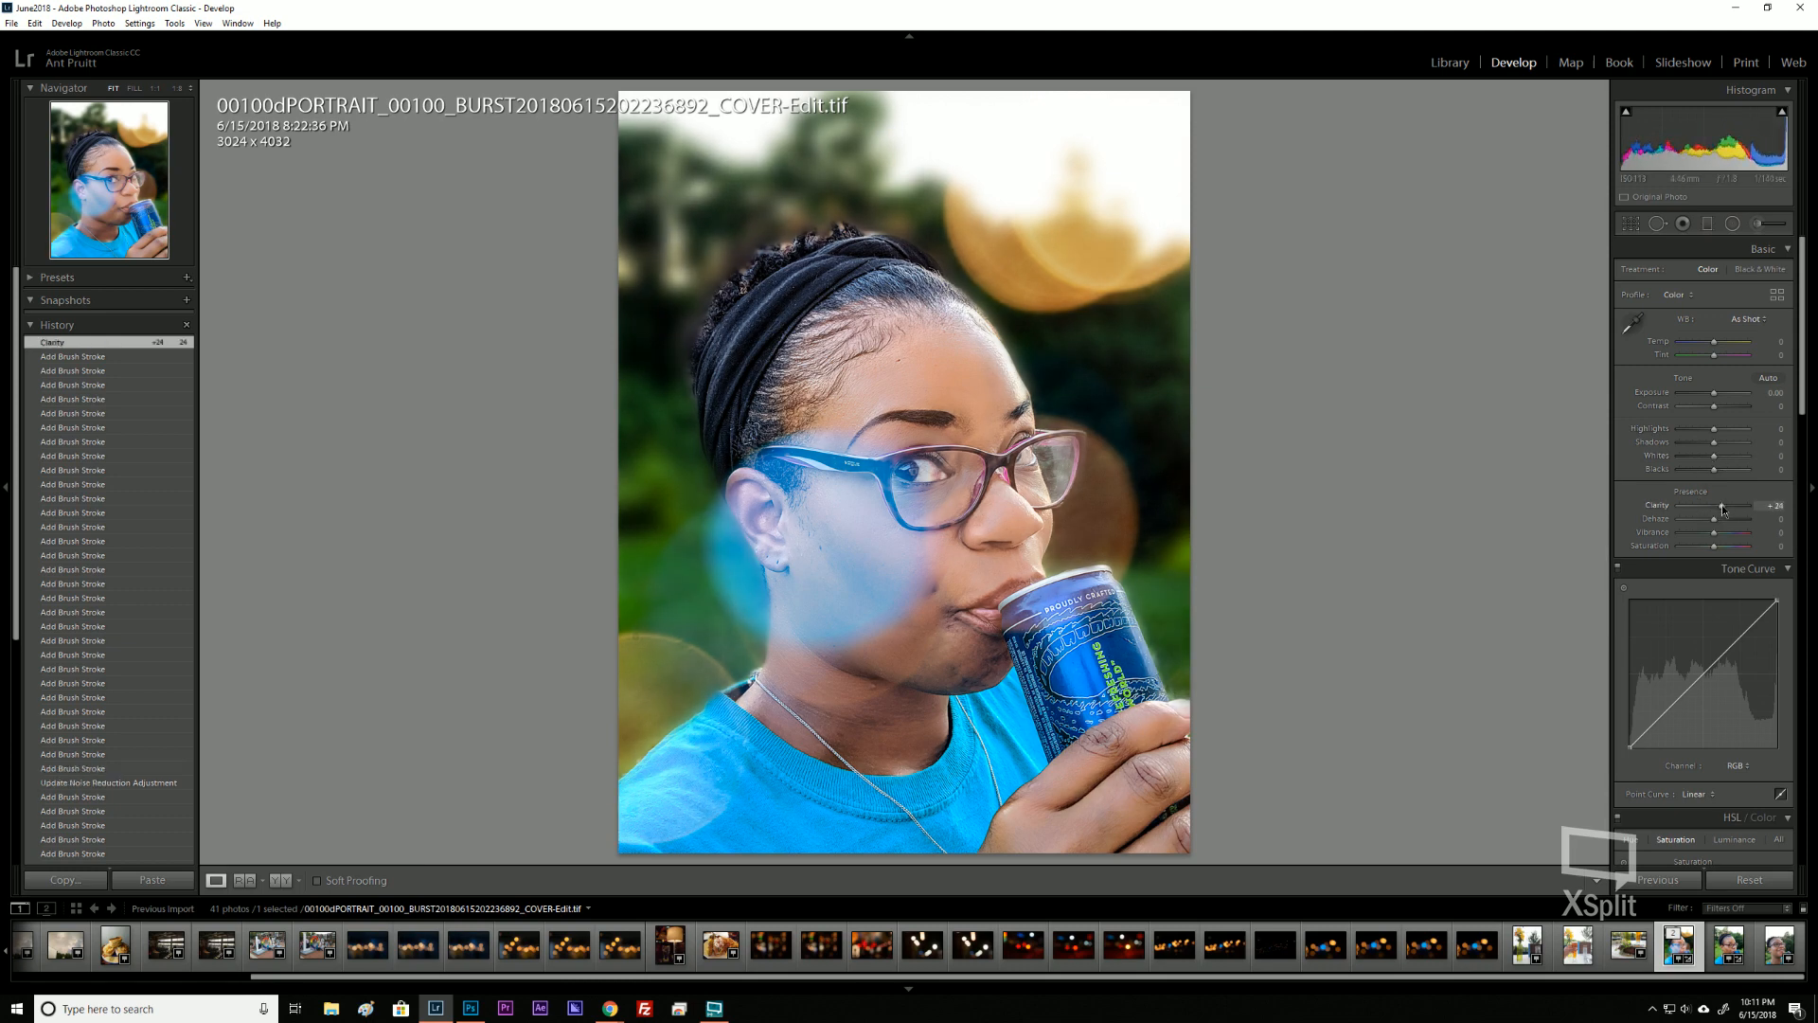
double_click(1722, 507)
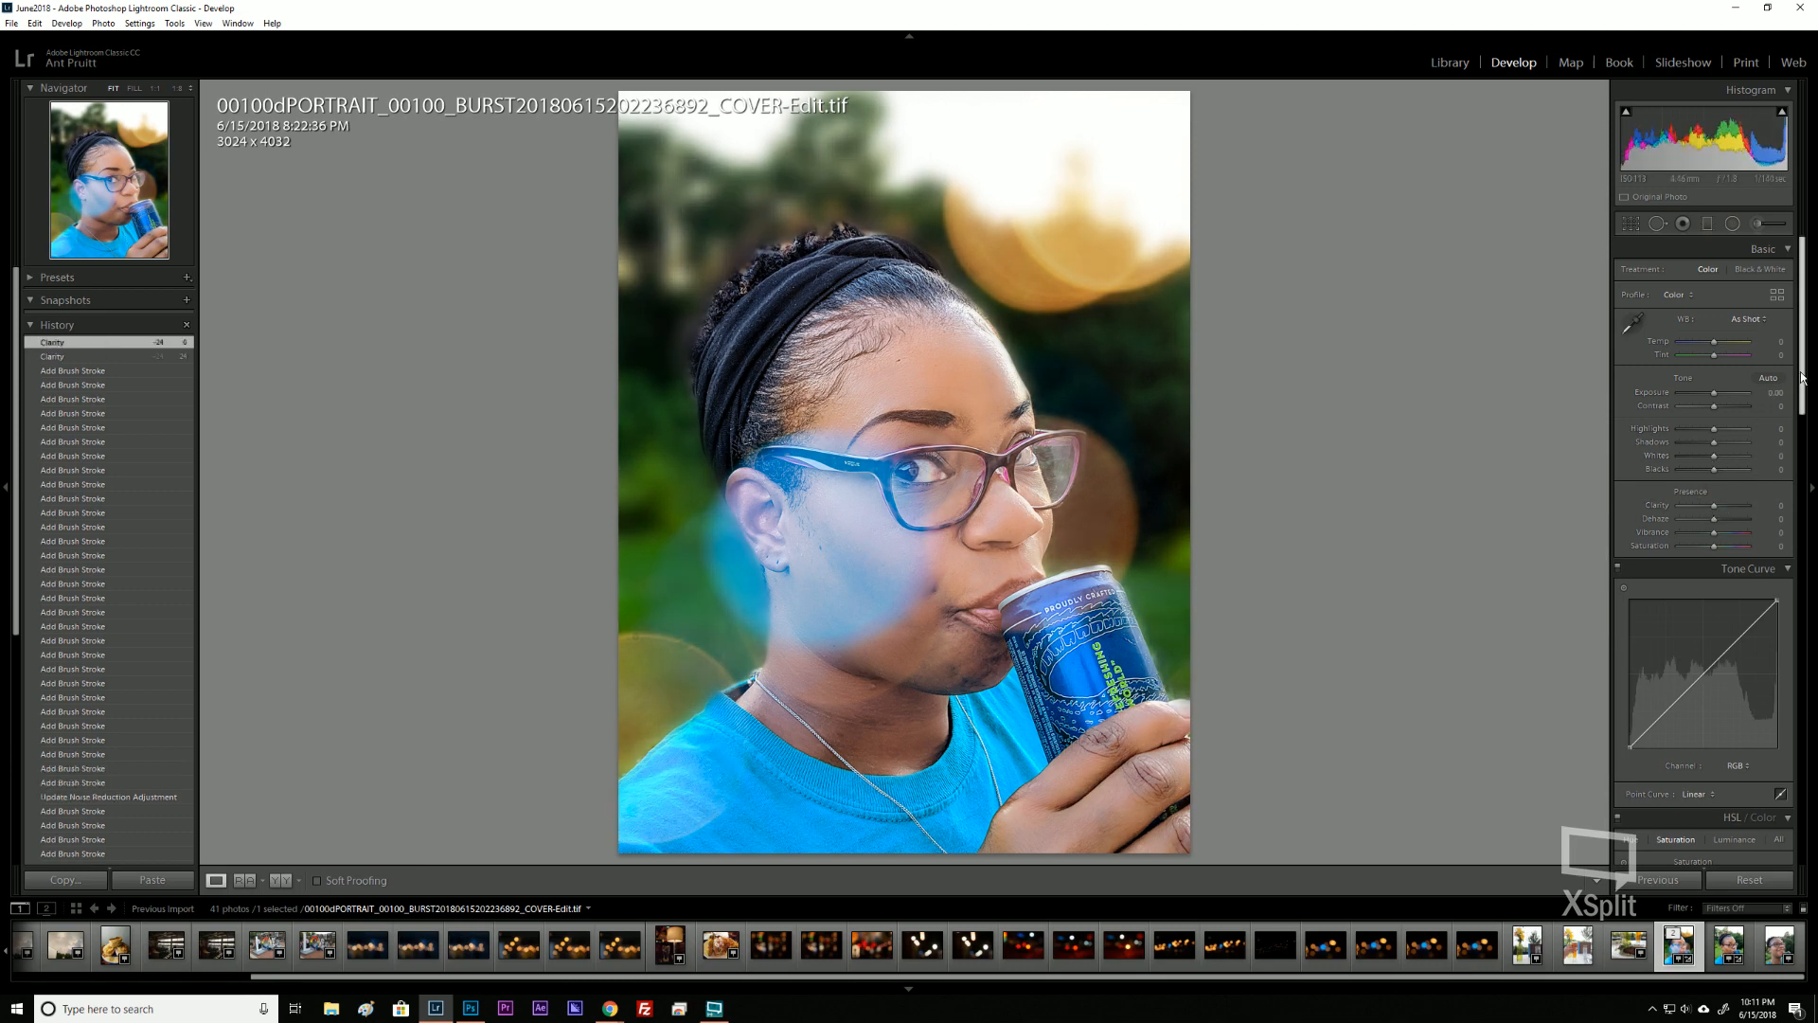
In the Calibration settings, set the Red Primary hue to +40 and the Blue Primary hue to -55.
left_click_drag(1801, 377, 1739, 833)
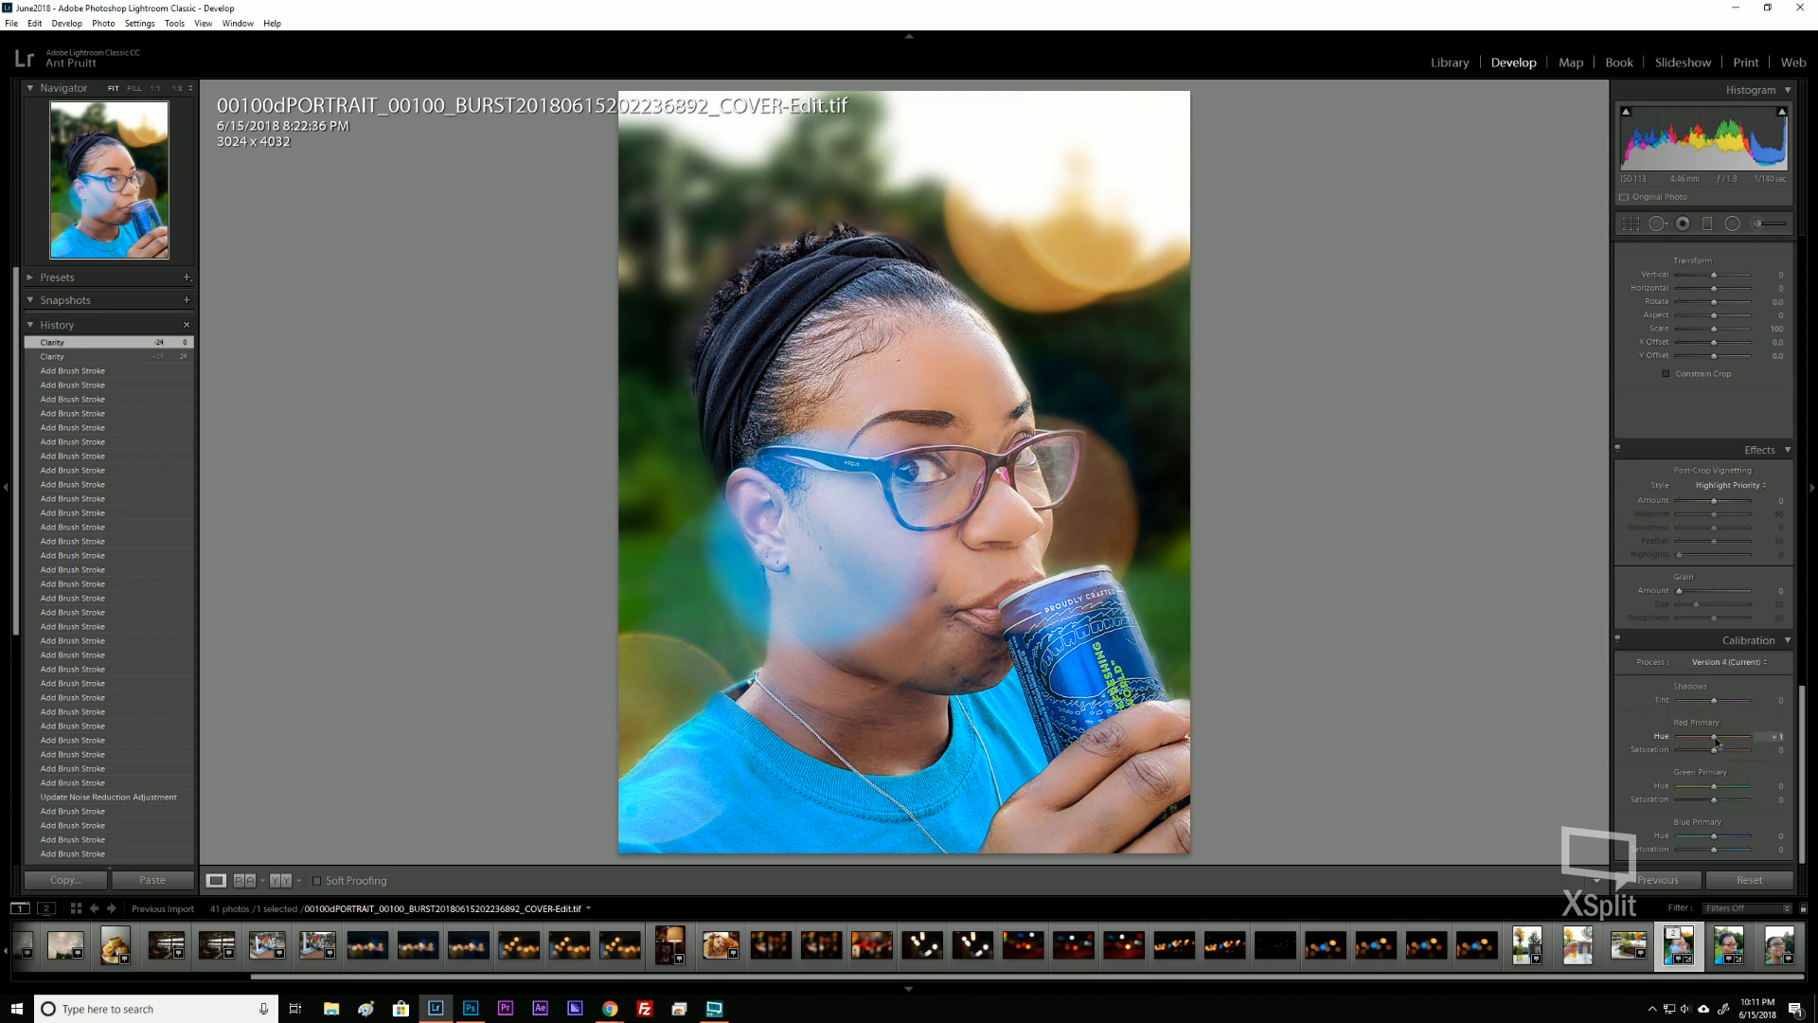
left_click_drag(1716, 741, 1728, 741)
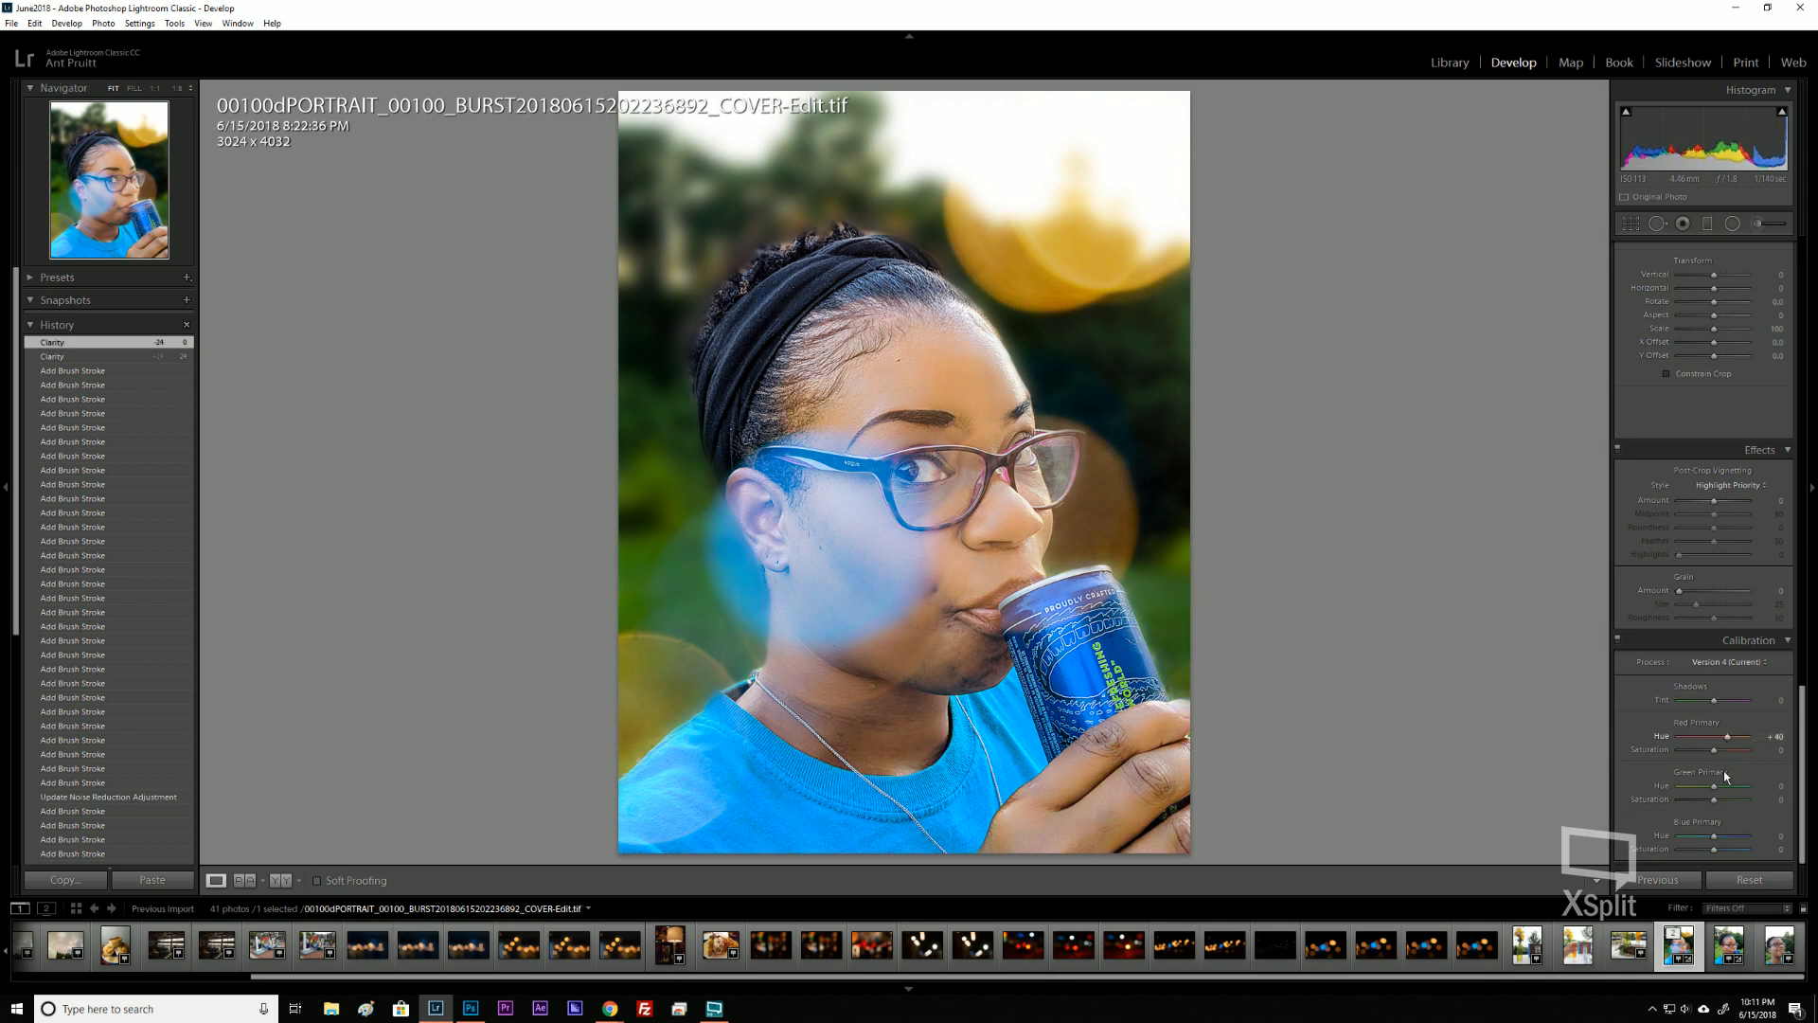
left_click_drag(1716, 839, 1698, 842)
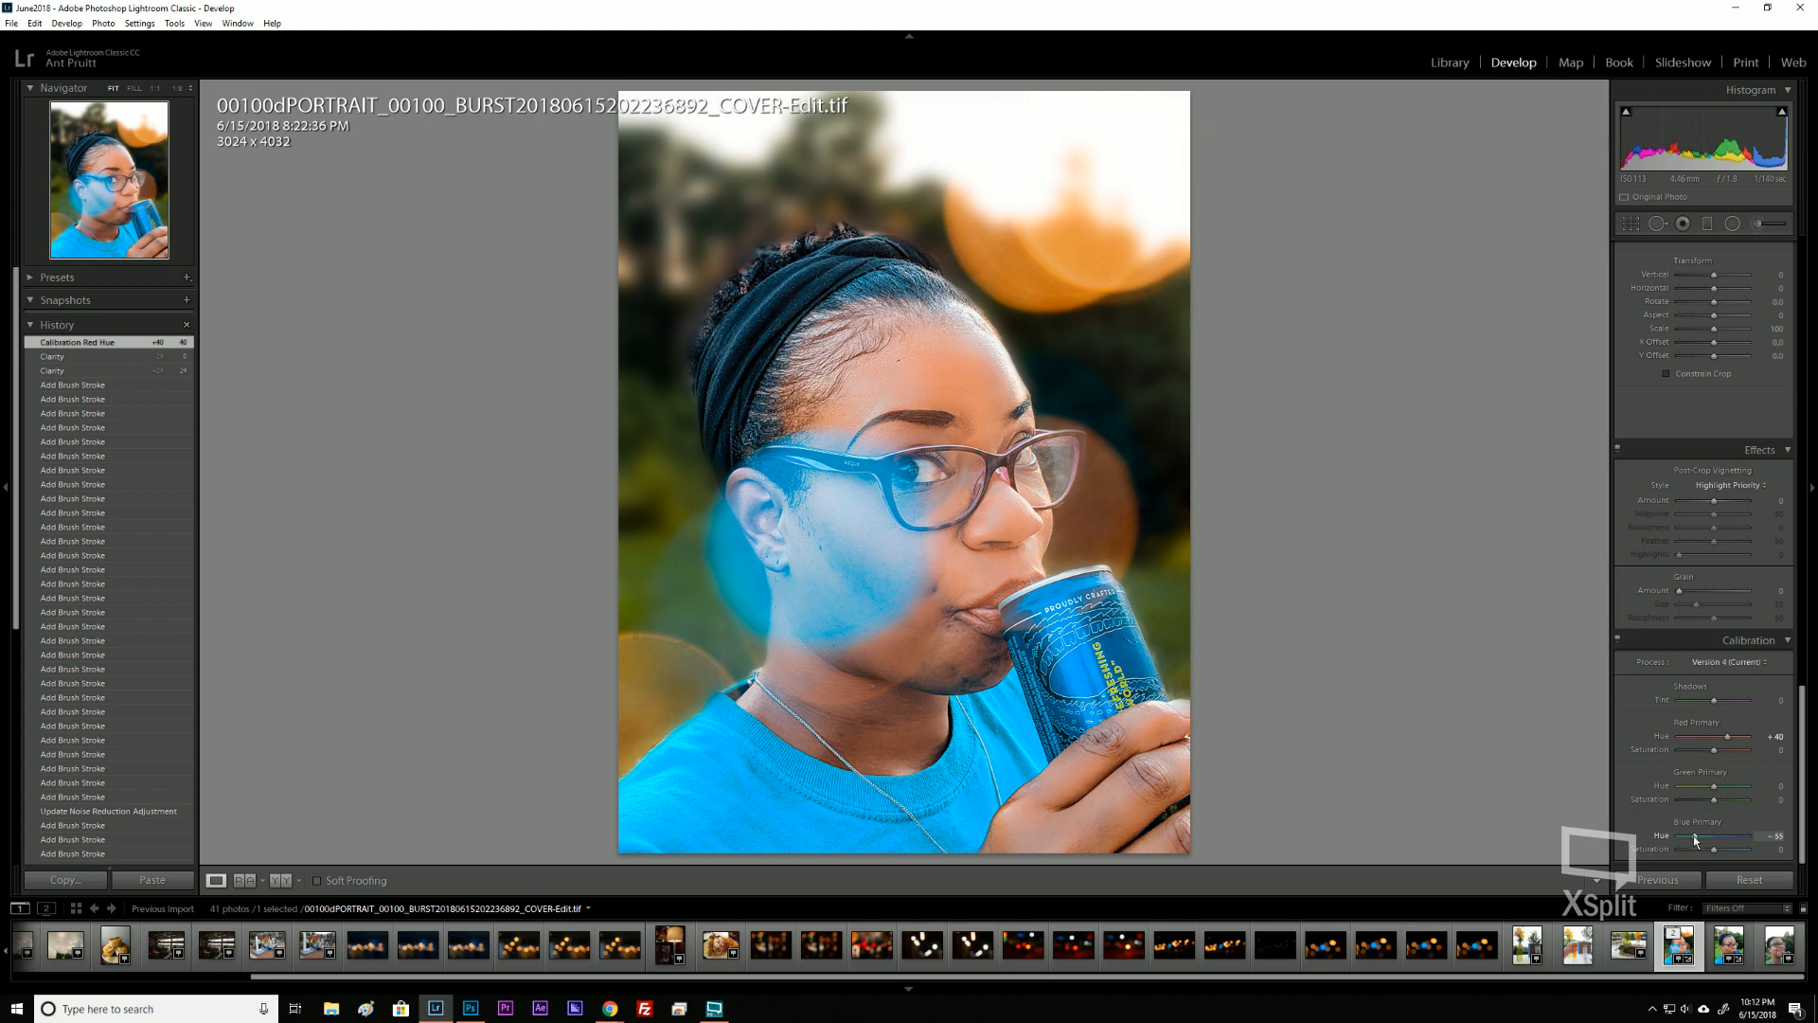
left_click_drag(1693, 835, 1694, 835)
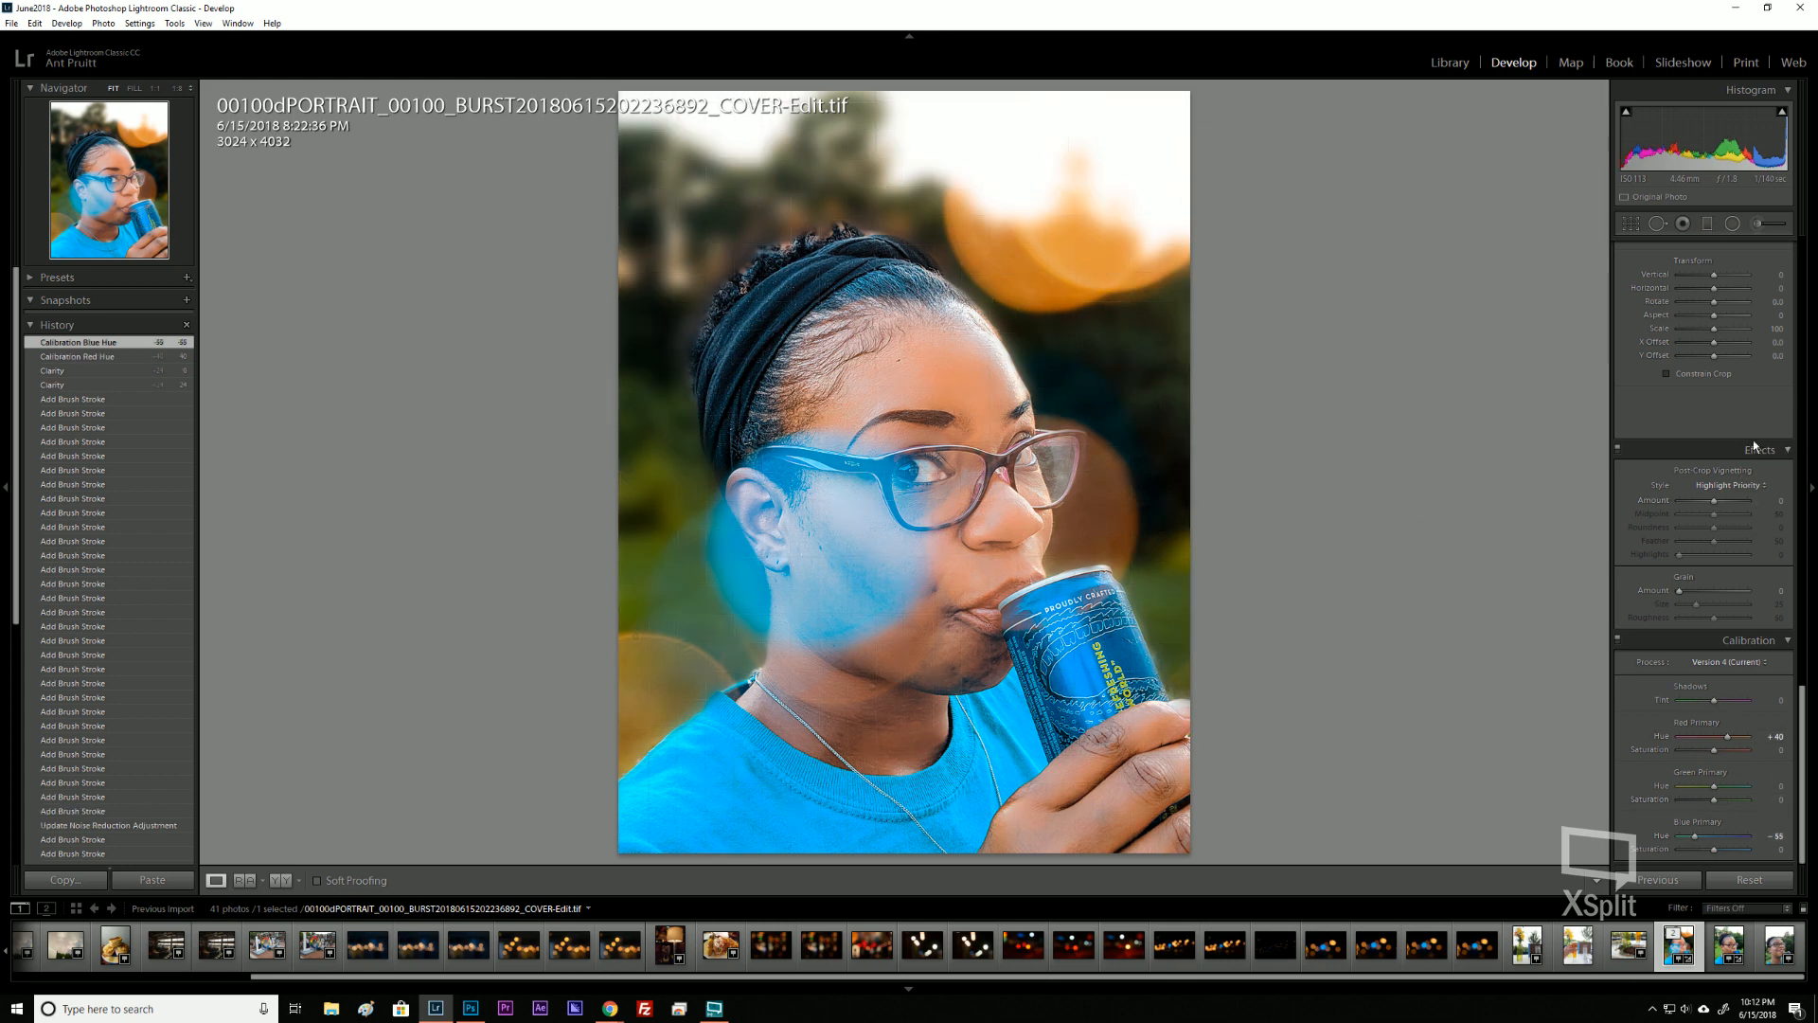
Set the Red Primary saturation to +22 and slightly raise the Blue Primary saturation.
left_click_drag(1715, 749, 1725, 750)
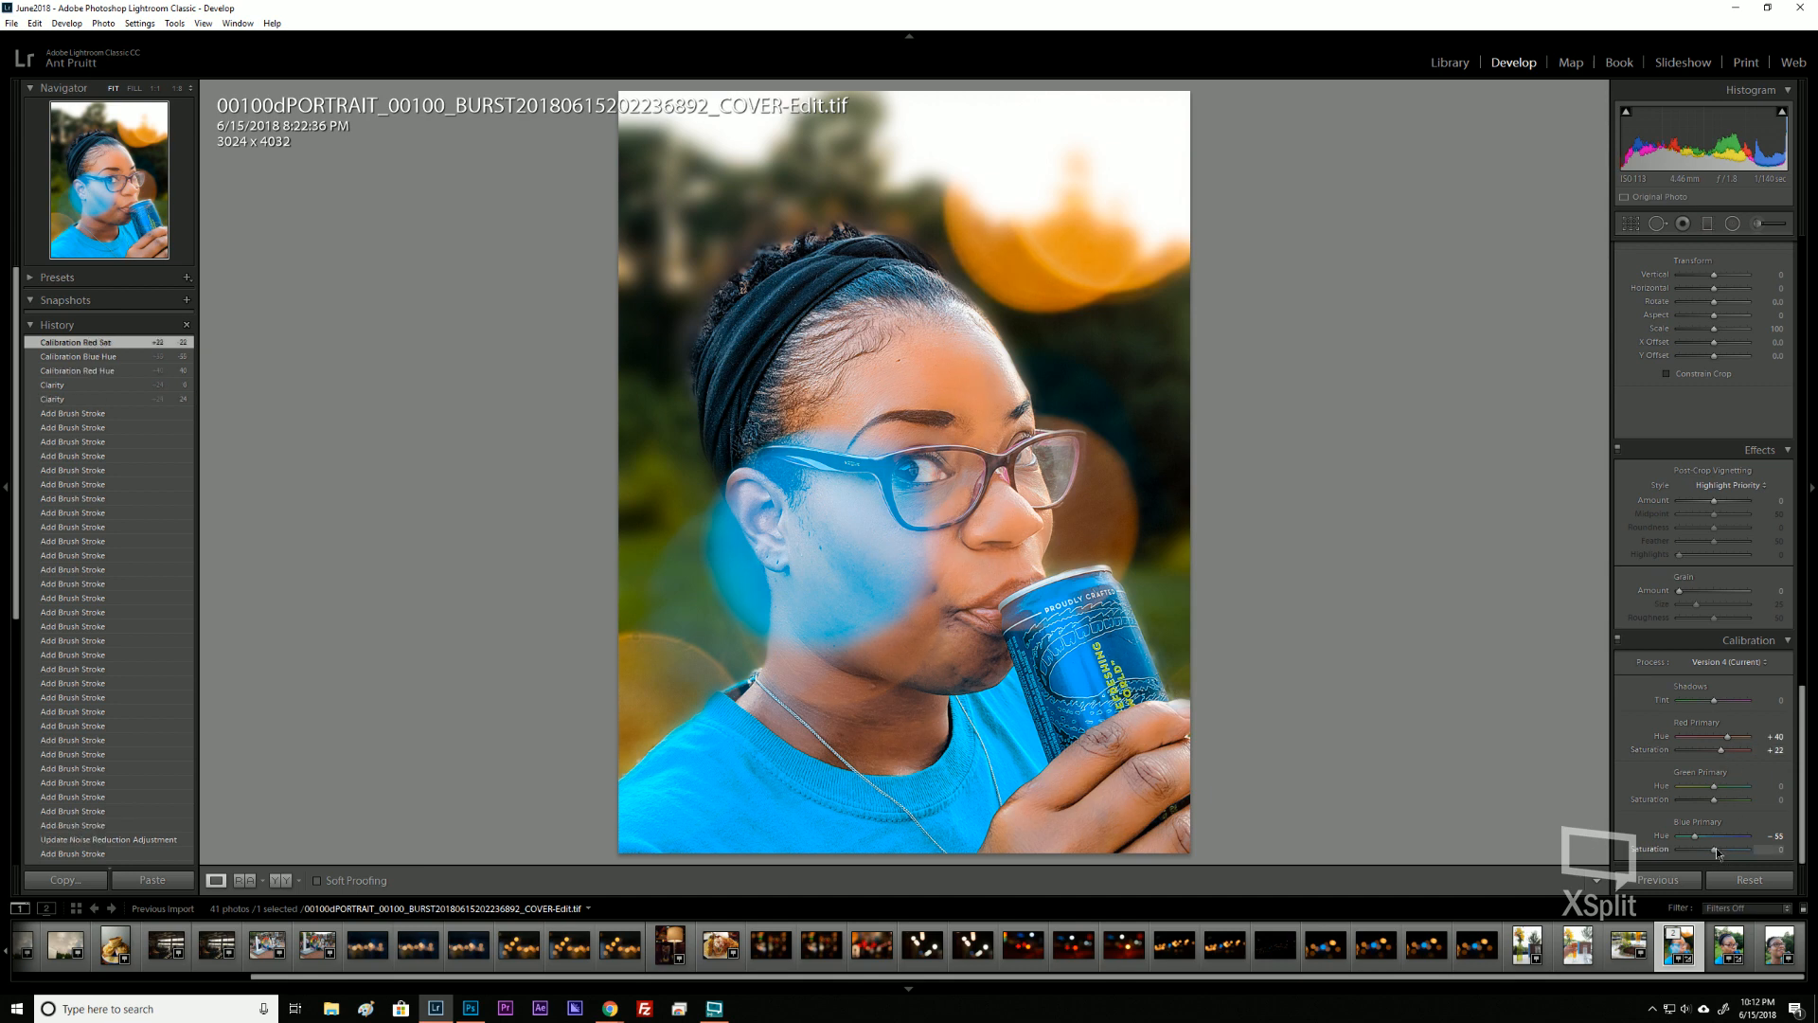
left_click_drag(1716, 850, 1723, 850)
Try a slight increase of the orange luminance in the HSL adjustments and reset it.
left_click_drag(1798, 710, 1809, 401)
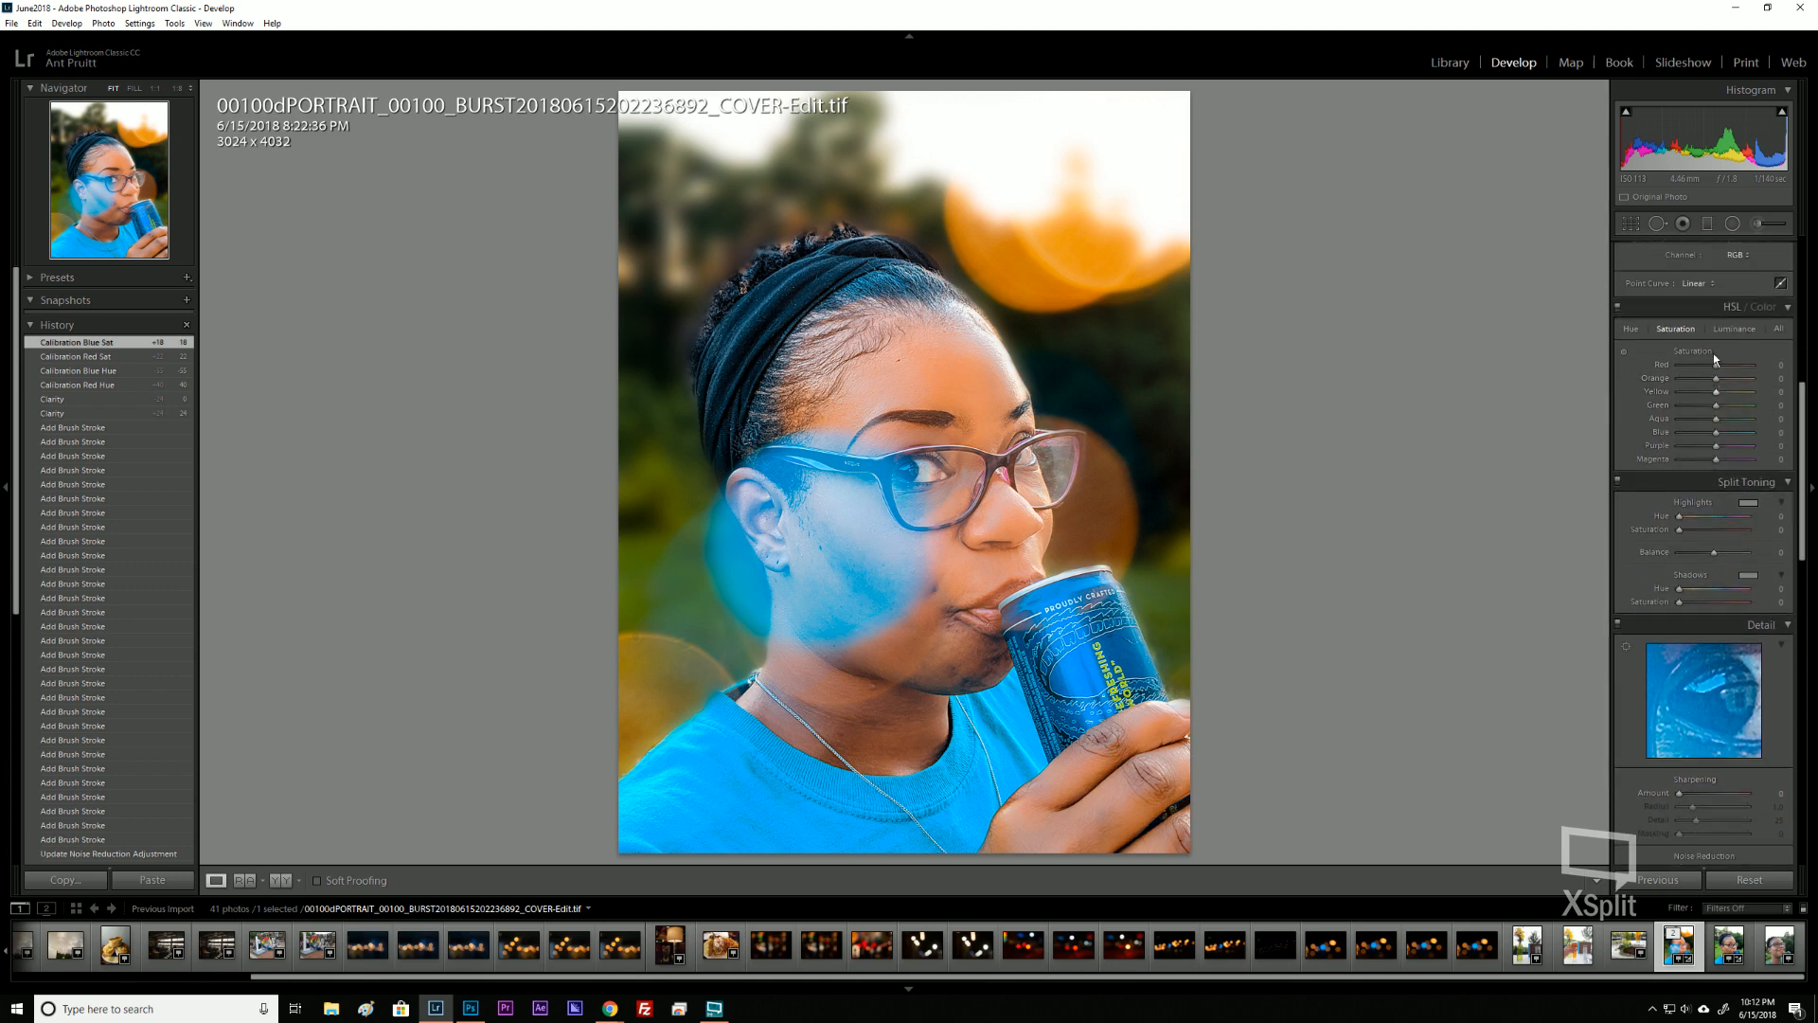
left_click(1734, 328)
mouse_move(1716, 377)
left_mouse_down()
mouse_move(1738, 378)
mouse_move(1723, 379)
left_mouse_up()
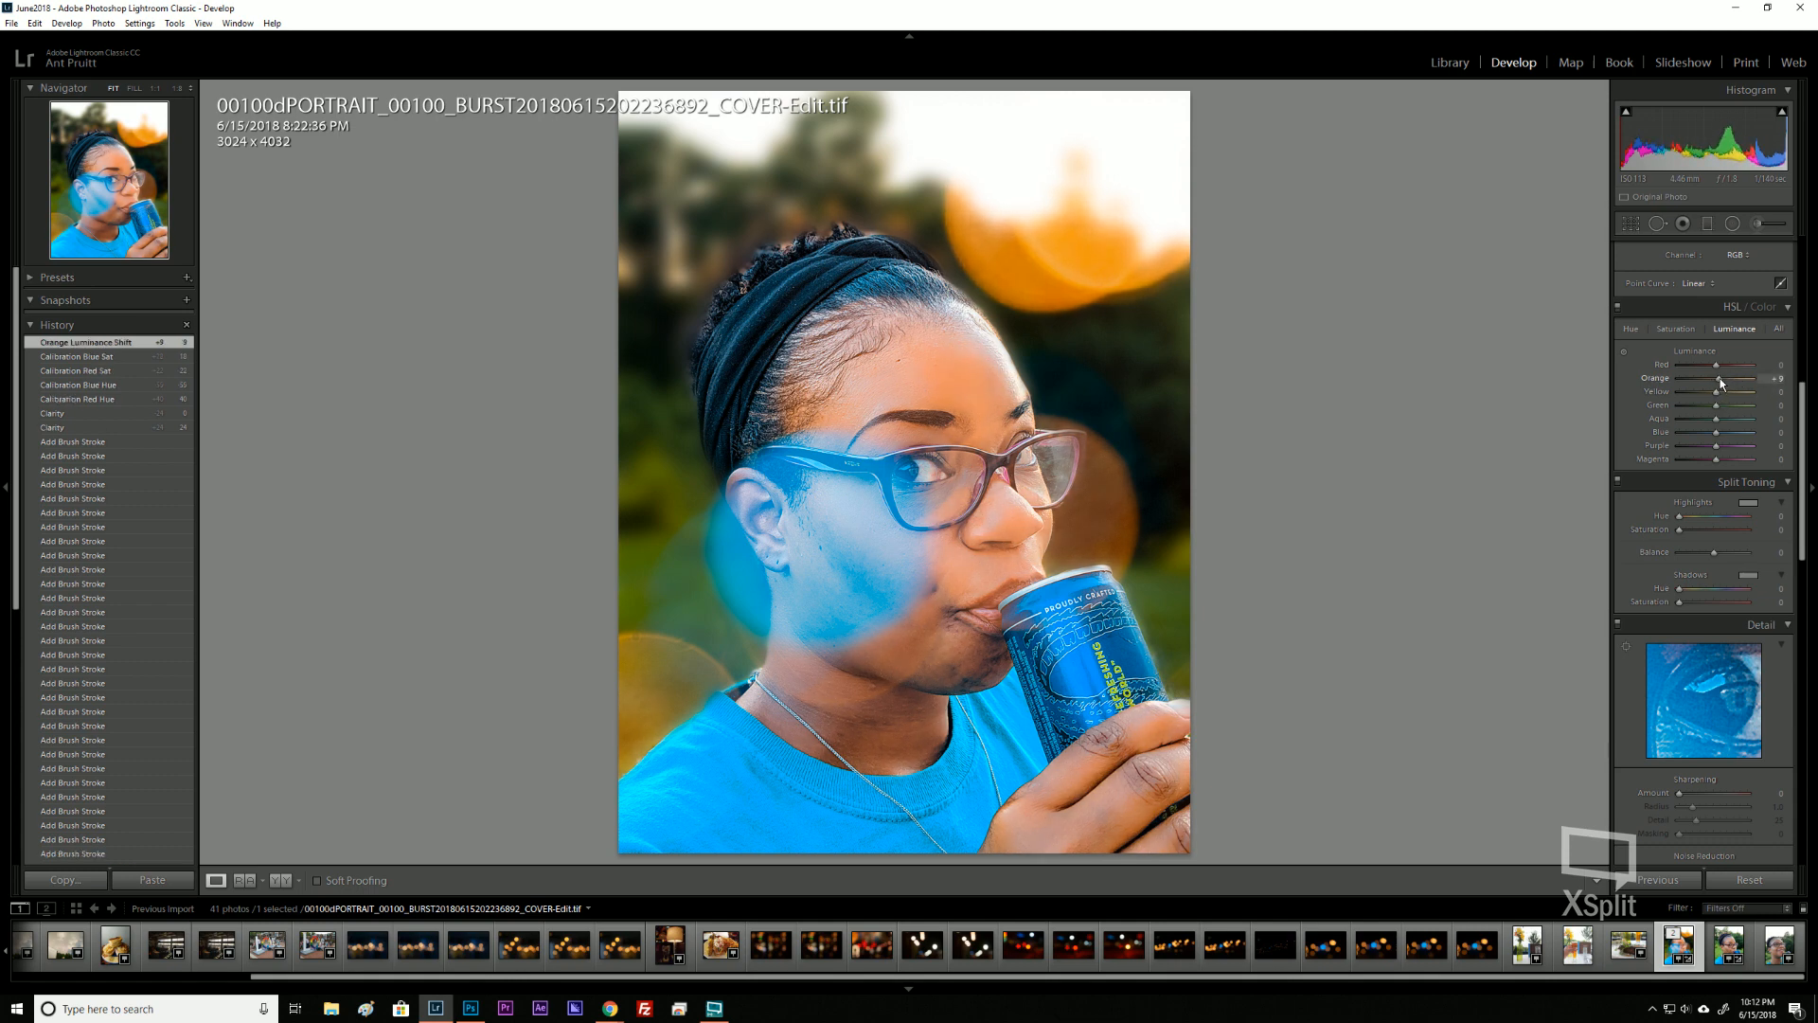
double_click(1720, 380)
Set the orange saturation to +20 in the HSL adjustments.
left_click(1689, 333)
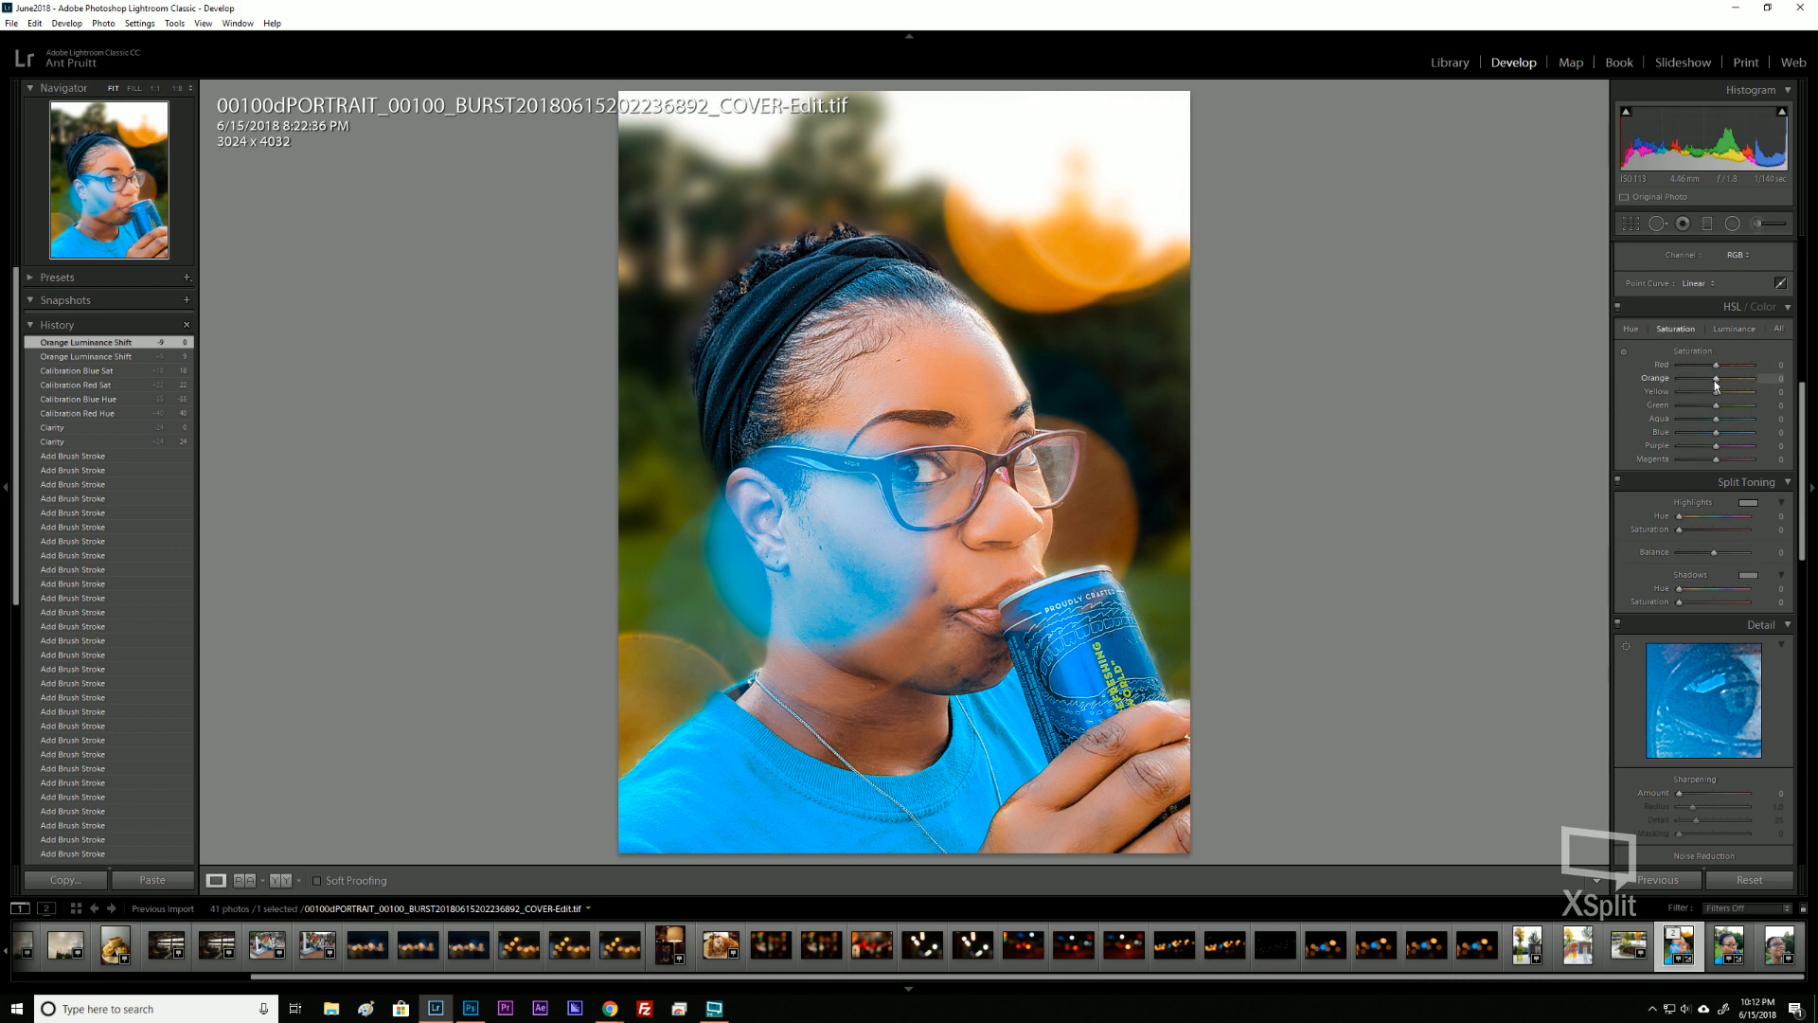
left_click_drag(1722, 379, 1724, 379)
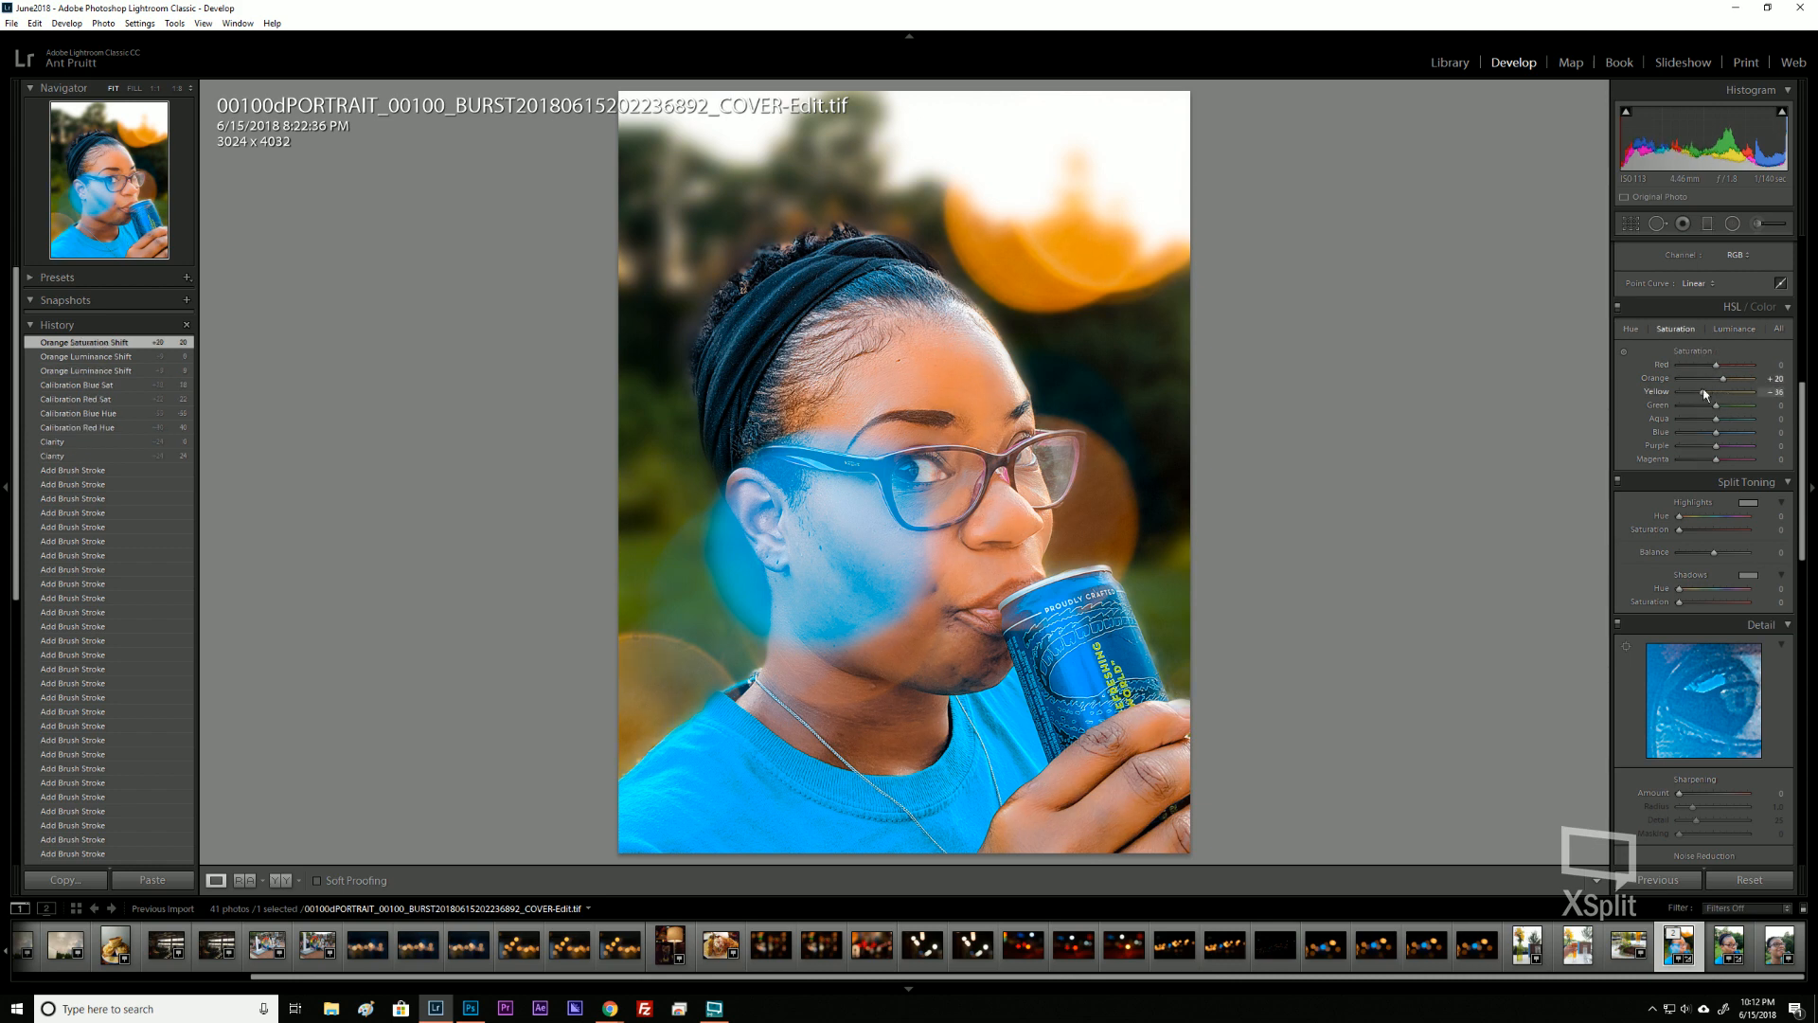
Set the portrait's yellow saturation to +7 in the HSL adjustments.
left_click_drag(1704, 391, 1720, 394)
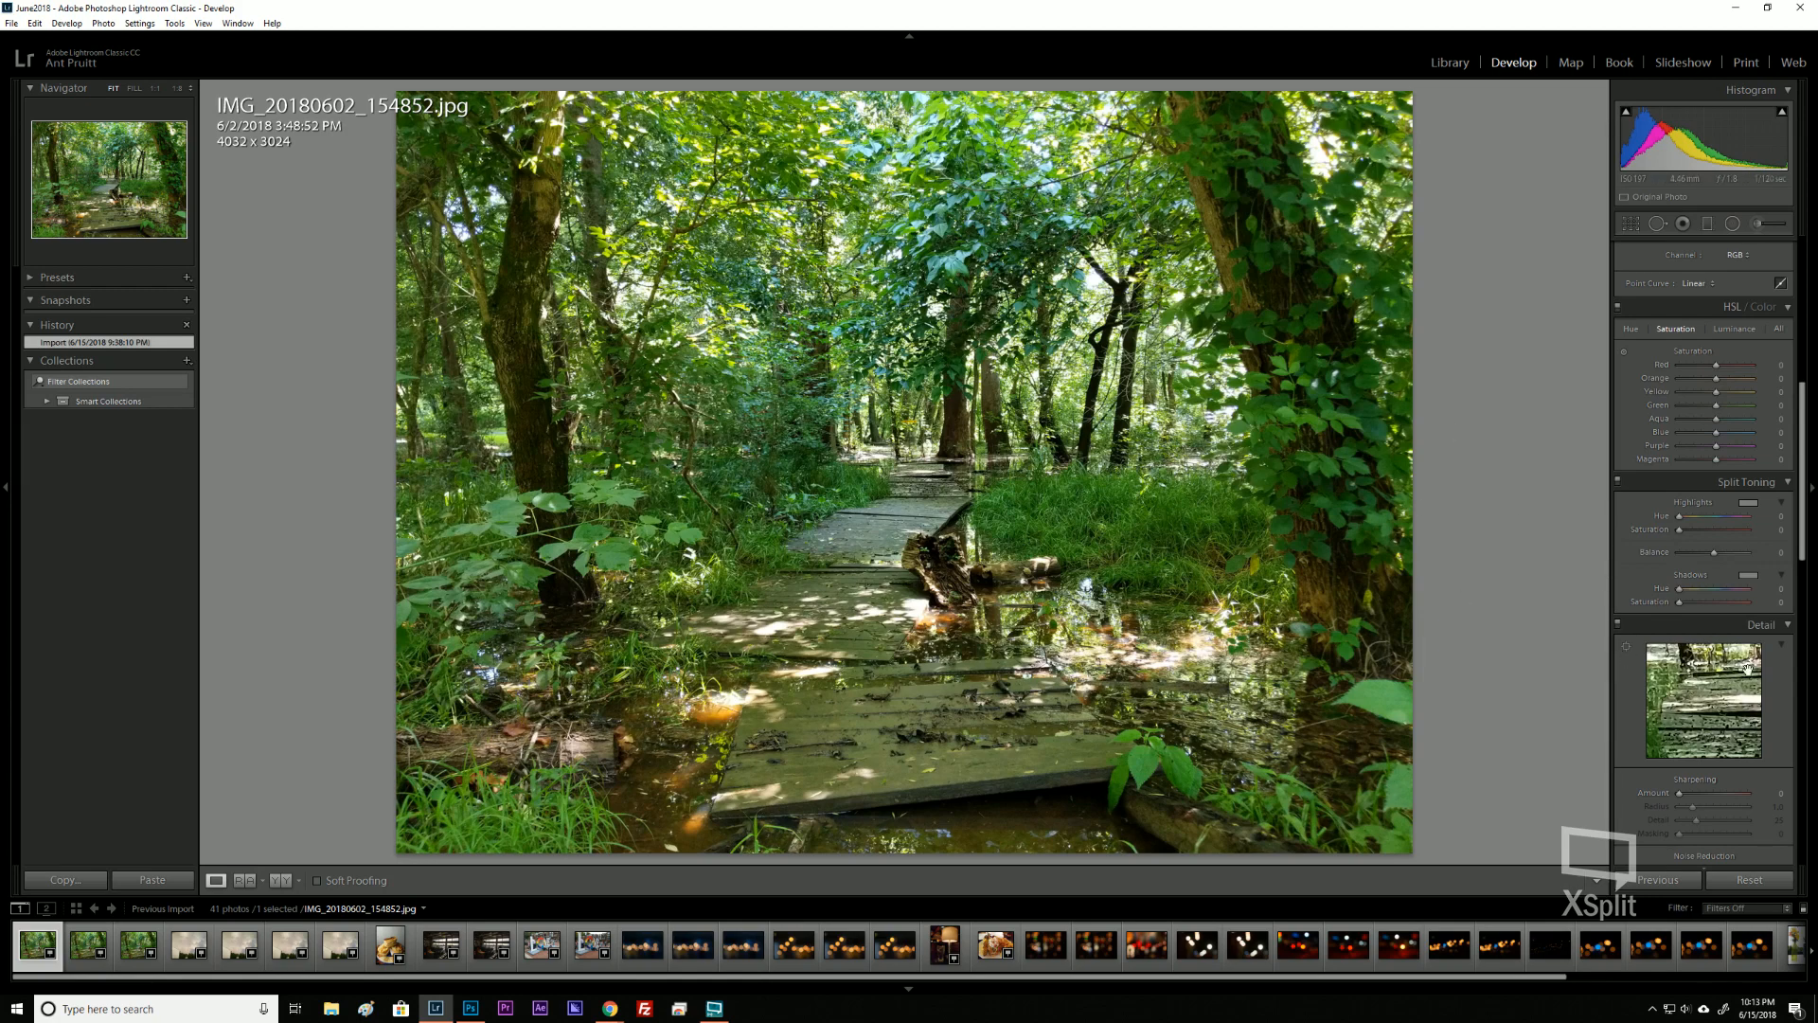
left_click(1809, 483)
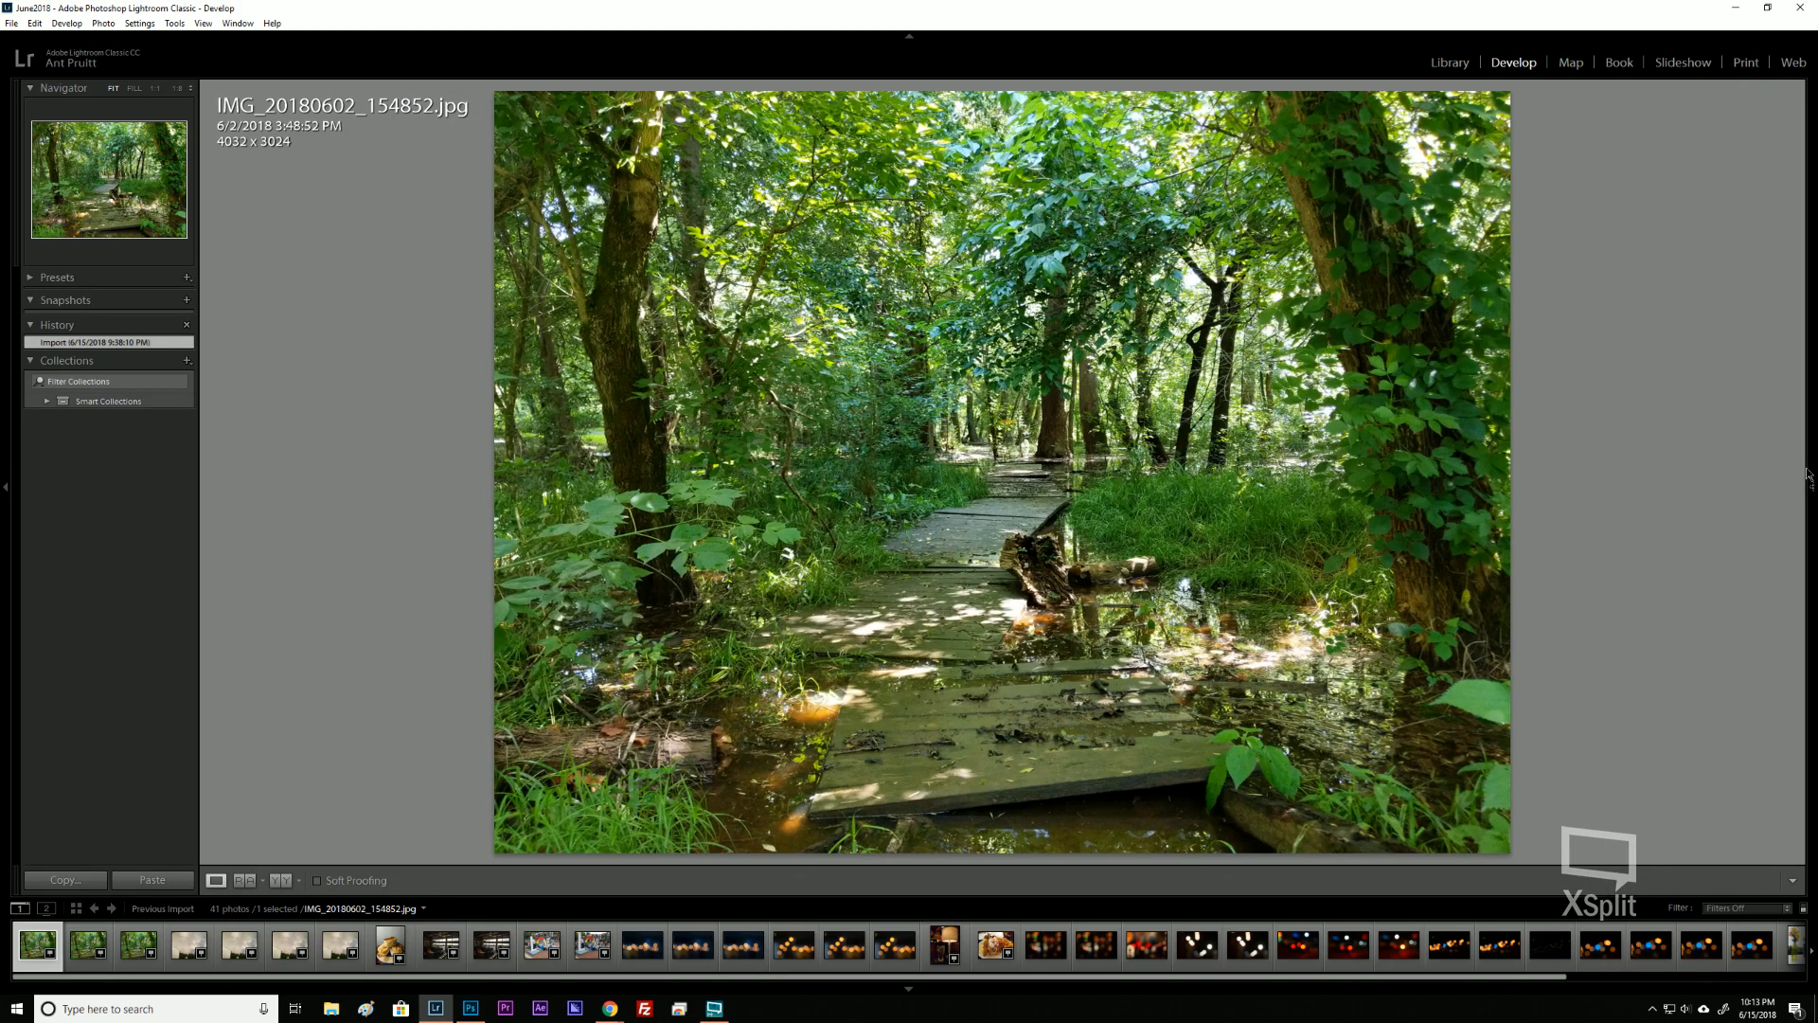
left_click(1810, 483)
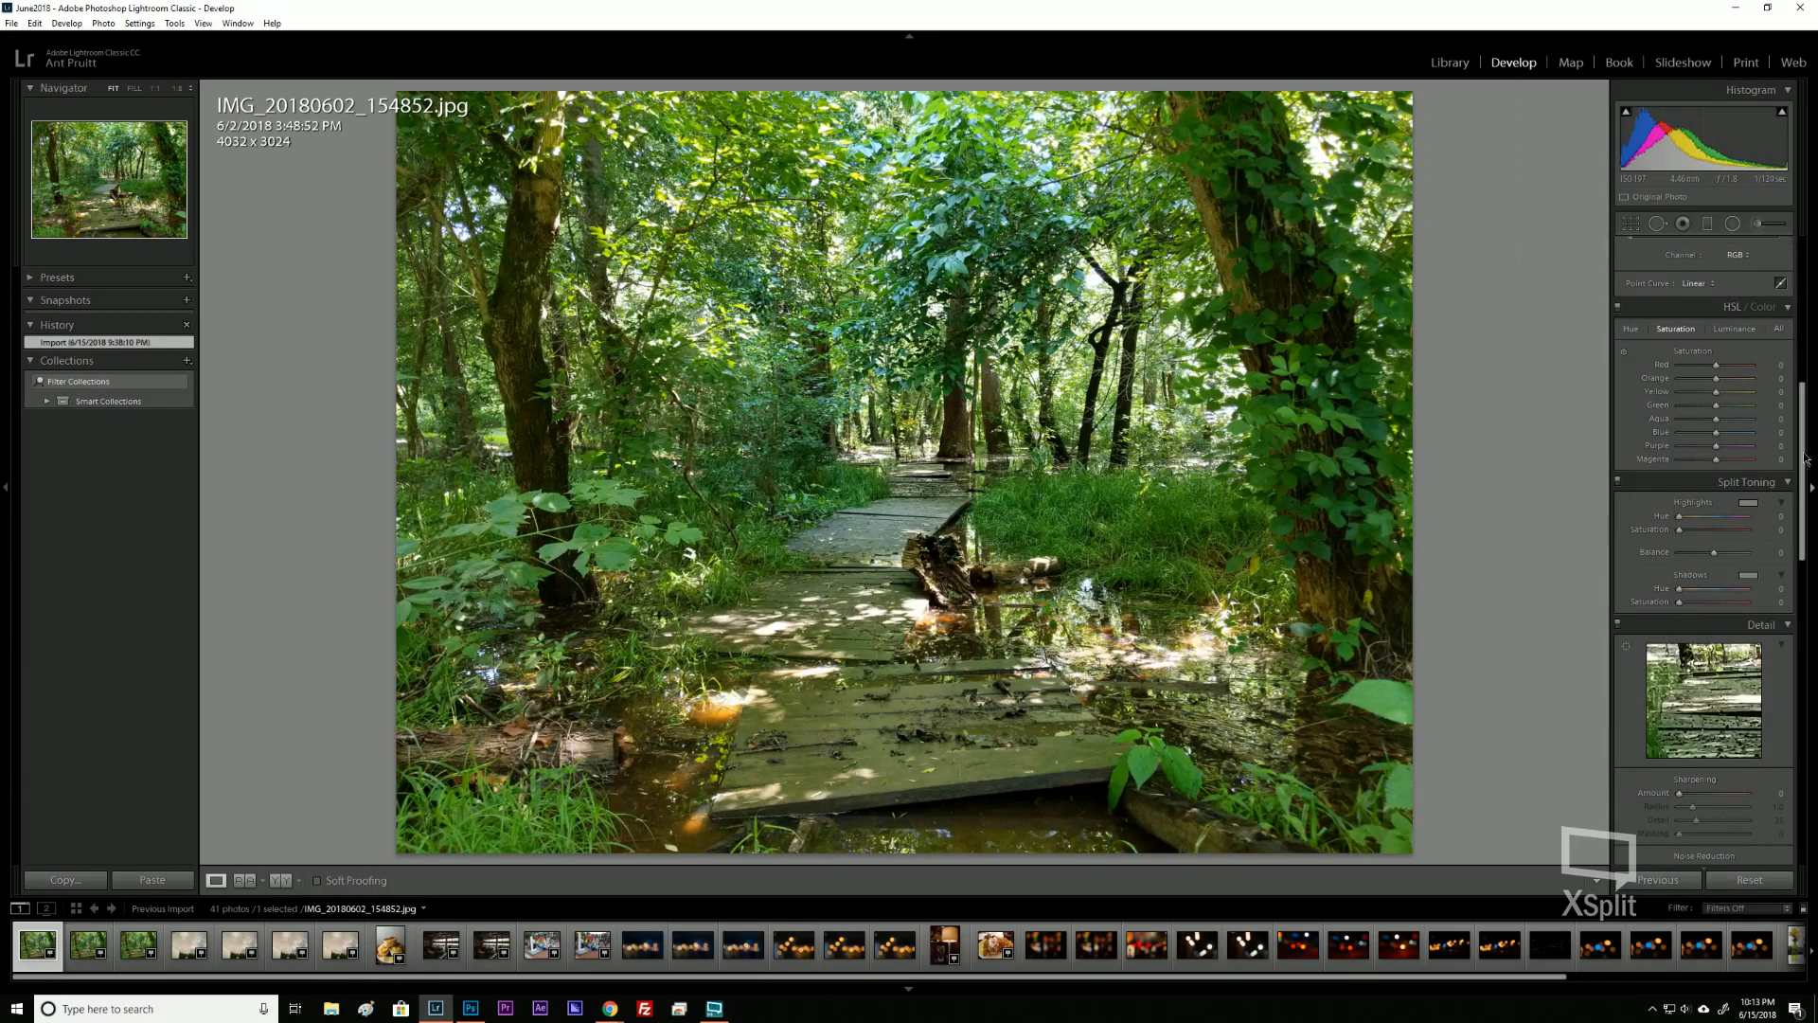
left_click(1807, 455)
left_click(1807, 455)
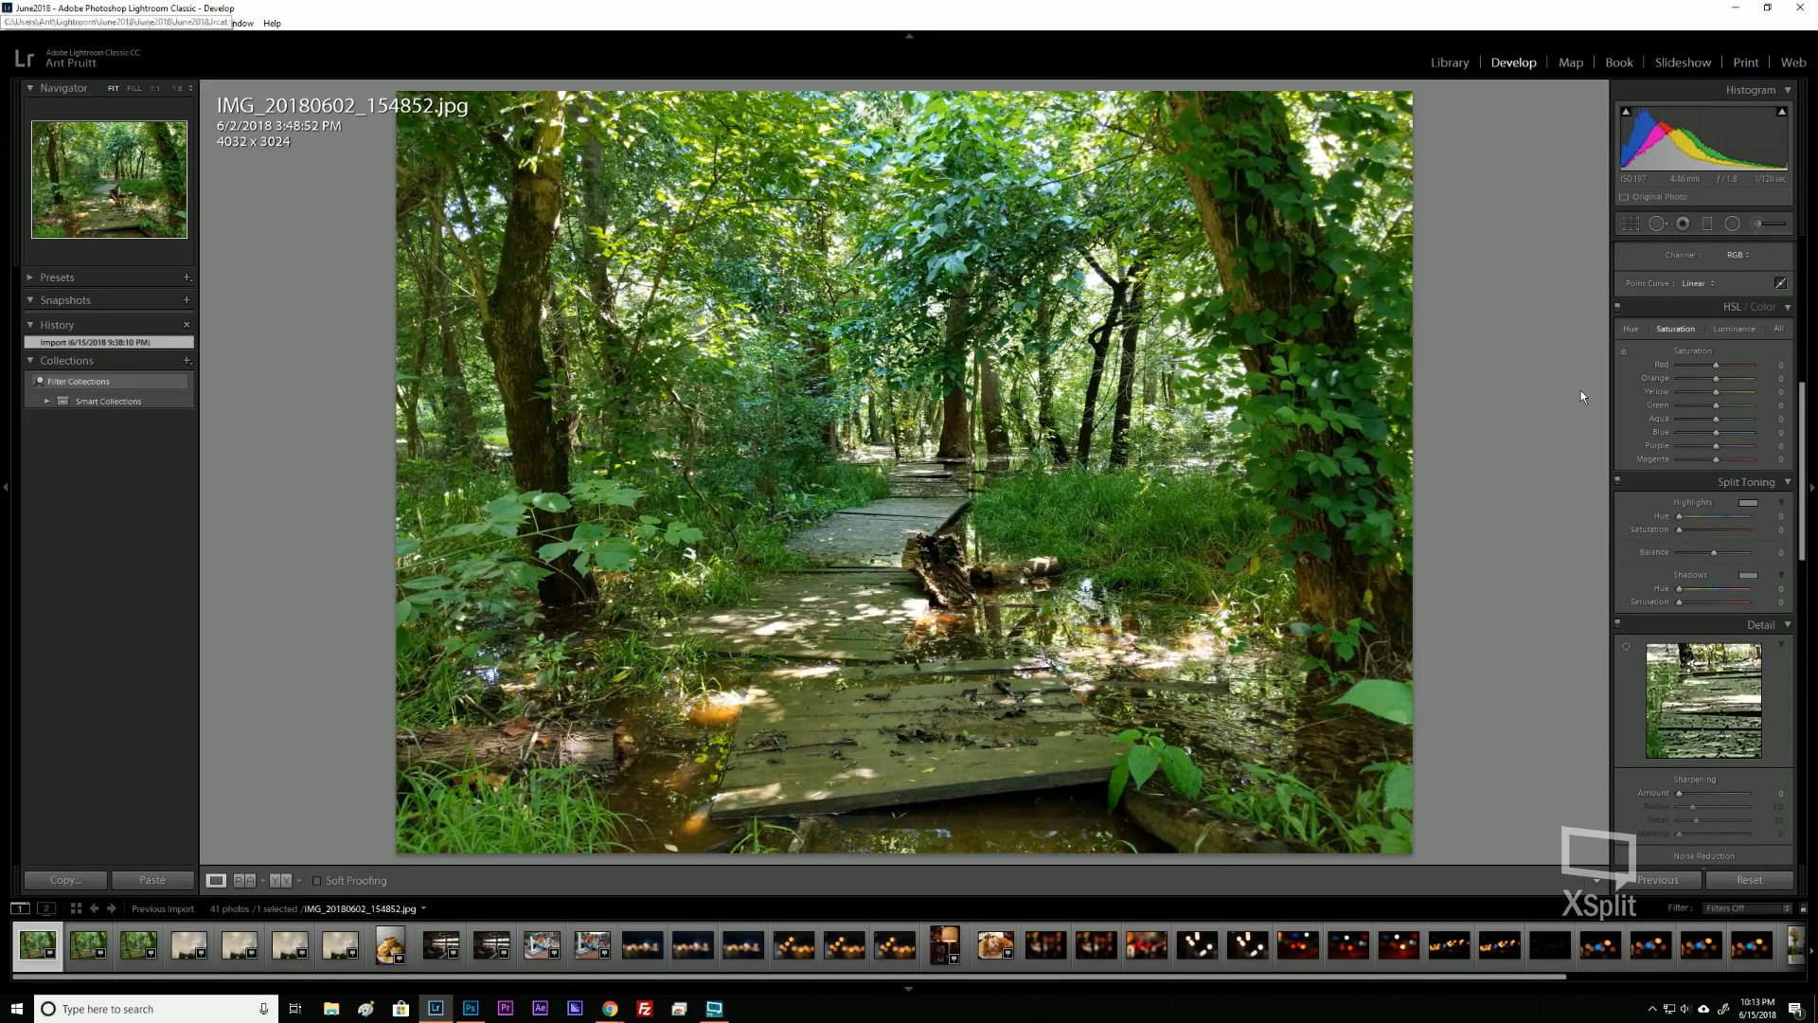
Set Dehaze to +51 on the forest boardwalk photo.
scroll(1695, 536, "up", 5)
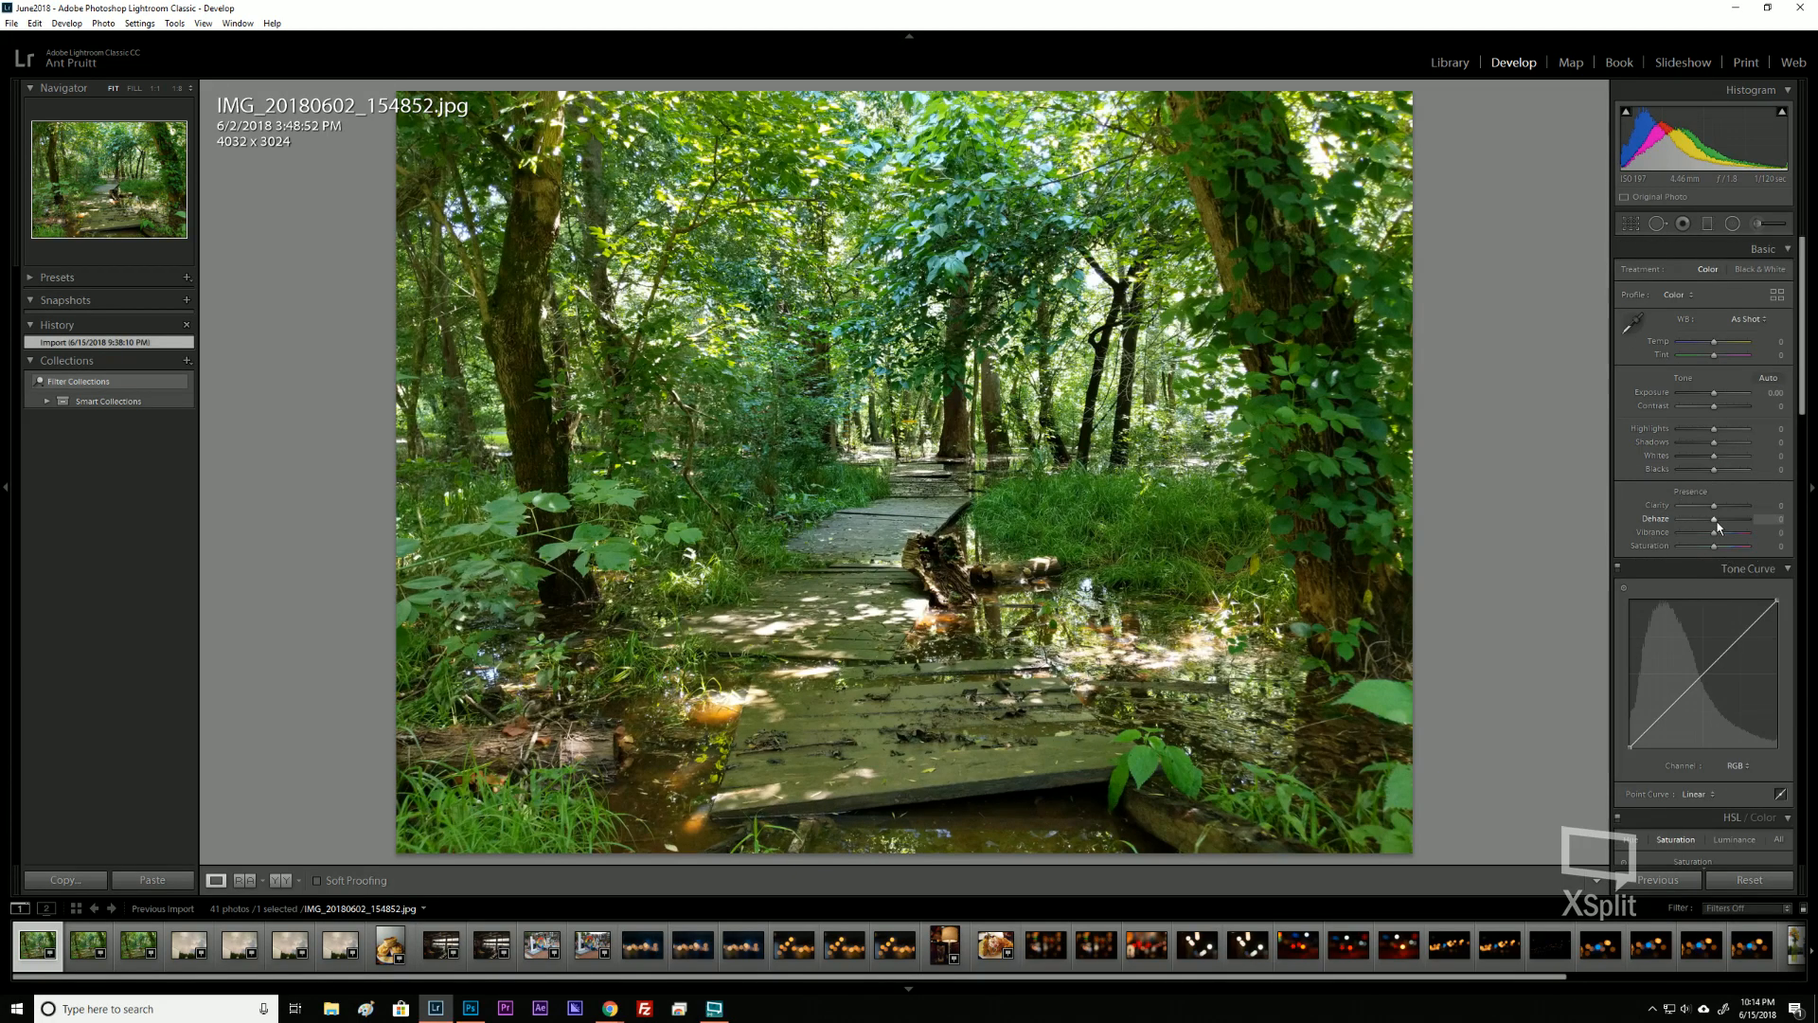
left_click_drag(1716, 520, 1733, 519)
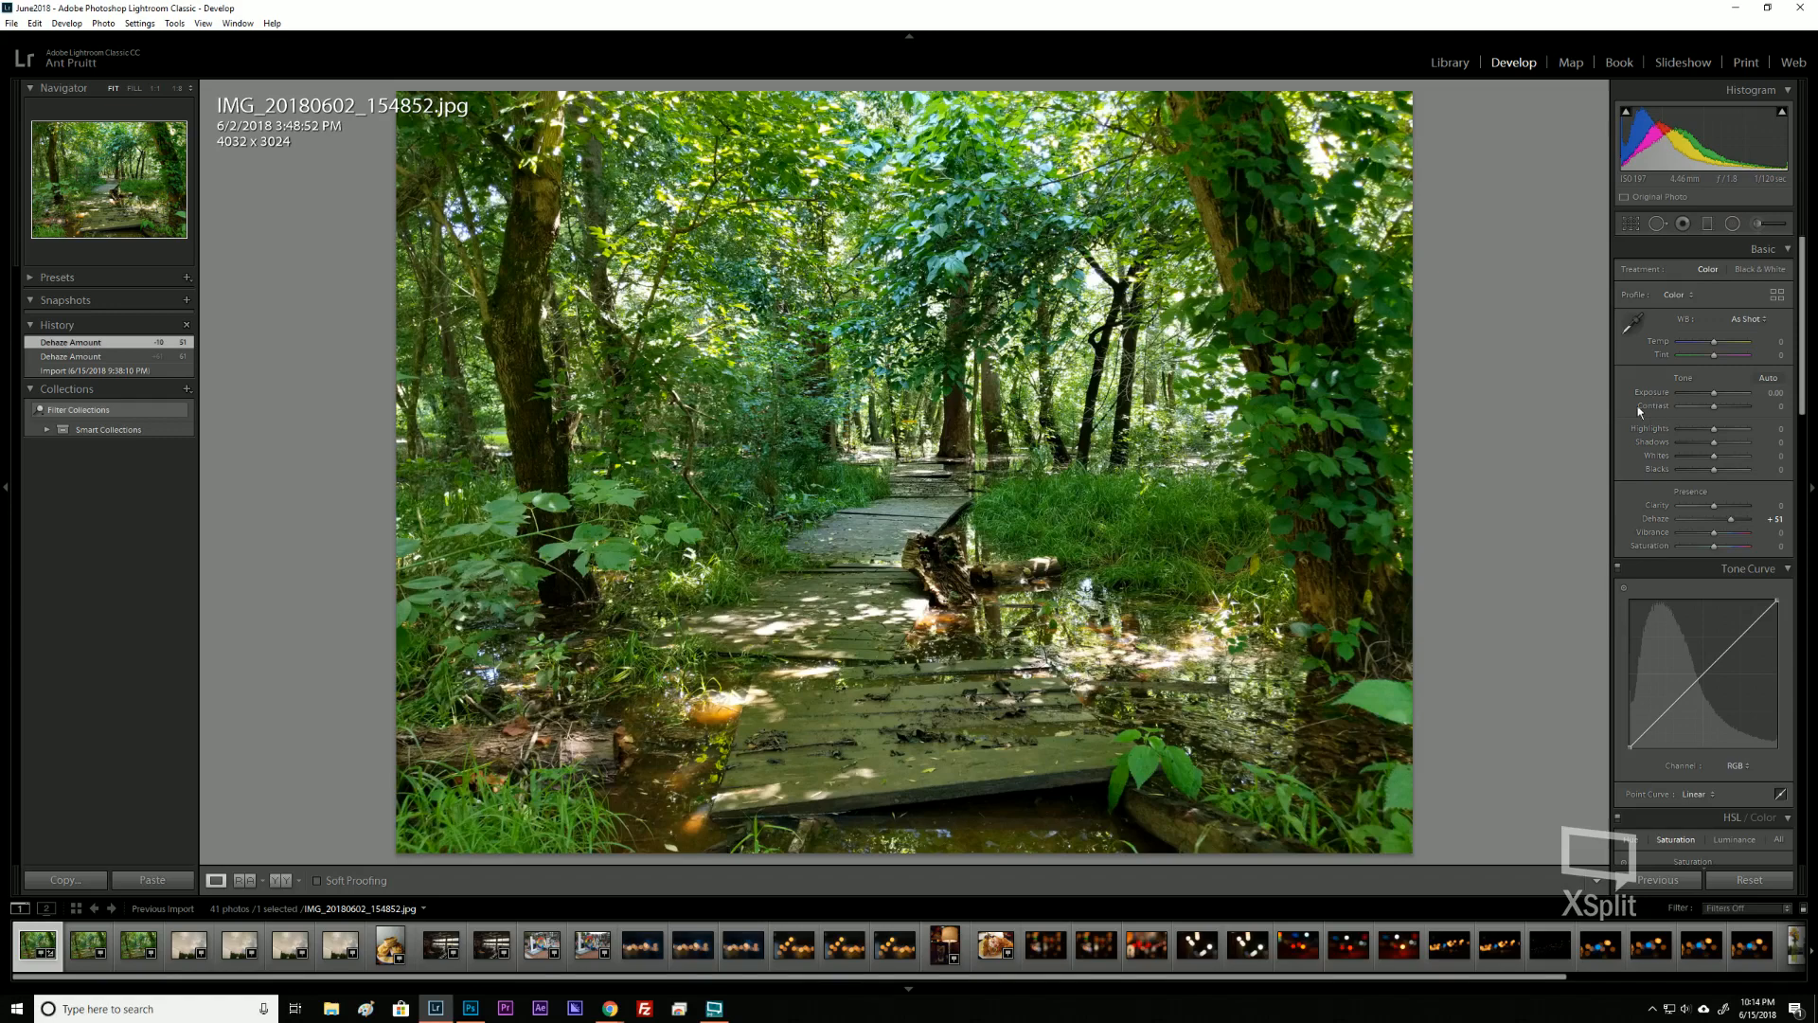
Turn on chromatic aberration removal and lens profile corrections for the forest photo.
scroll(1639, 410, "down", 15)
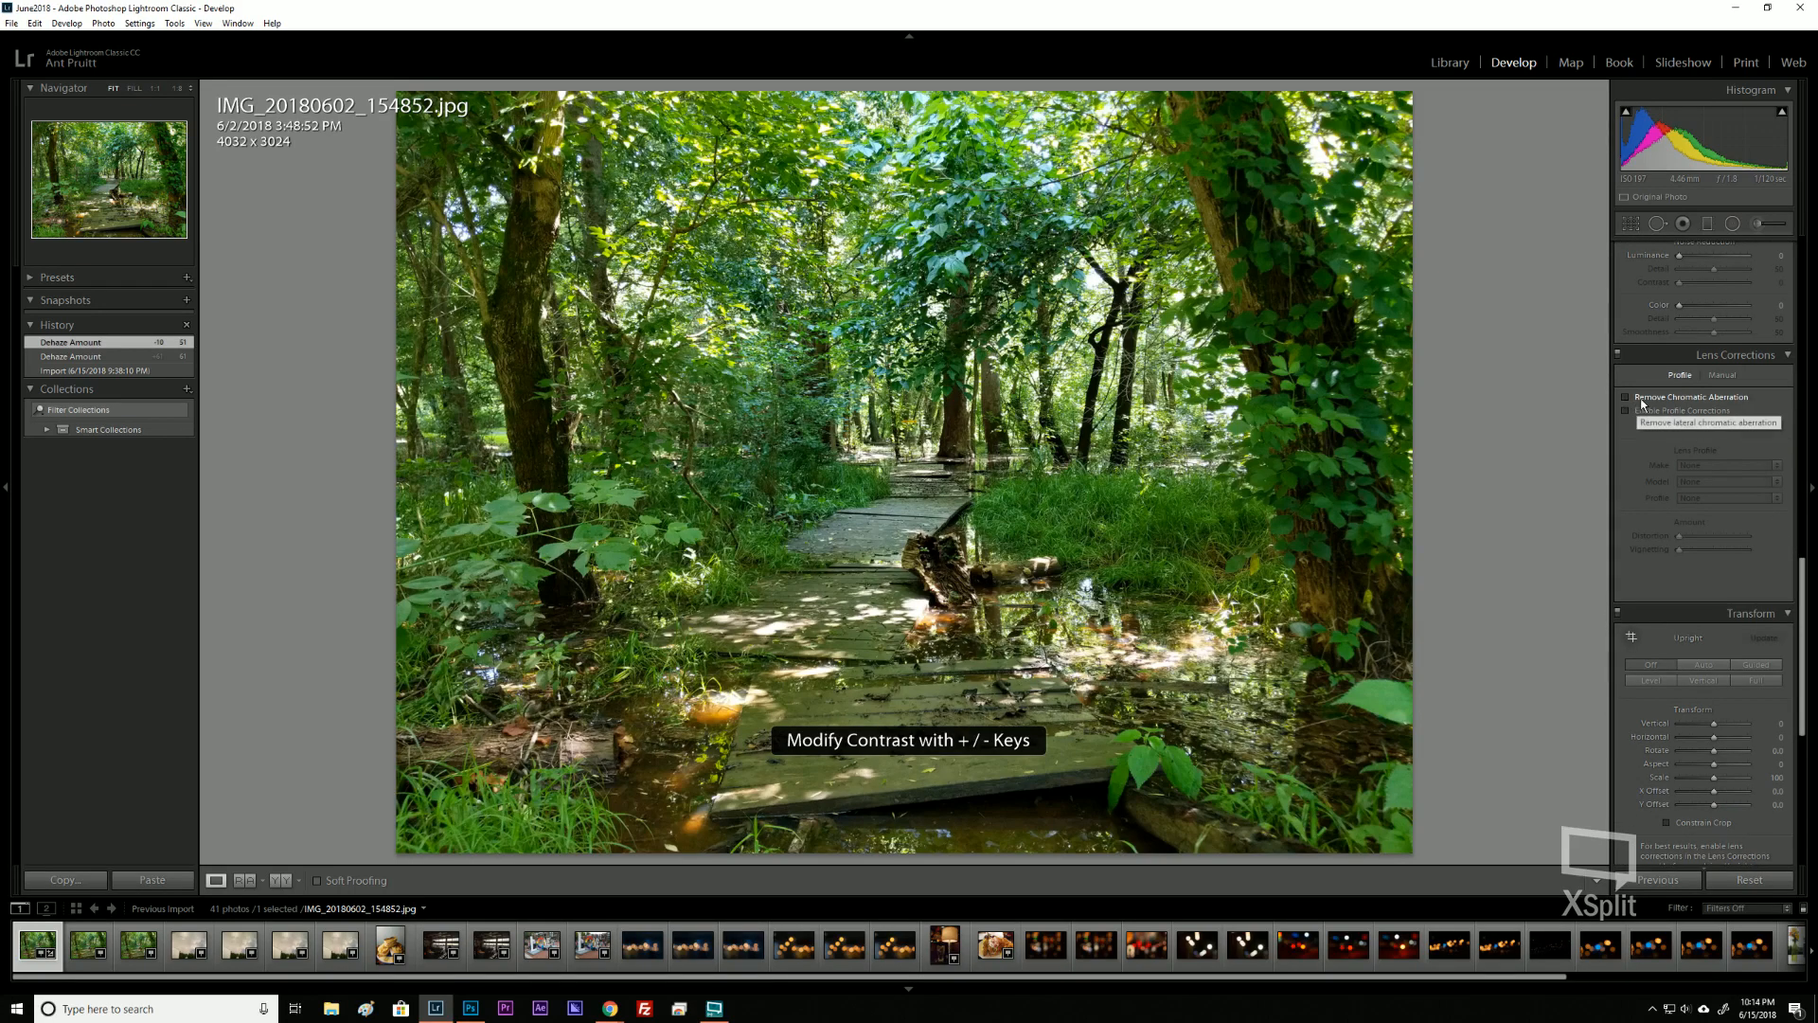
left_click(1642, 401)
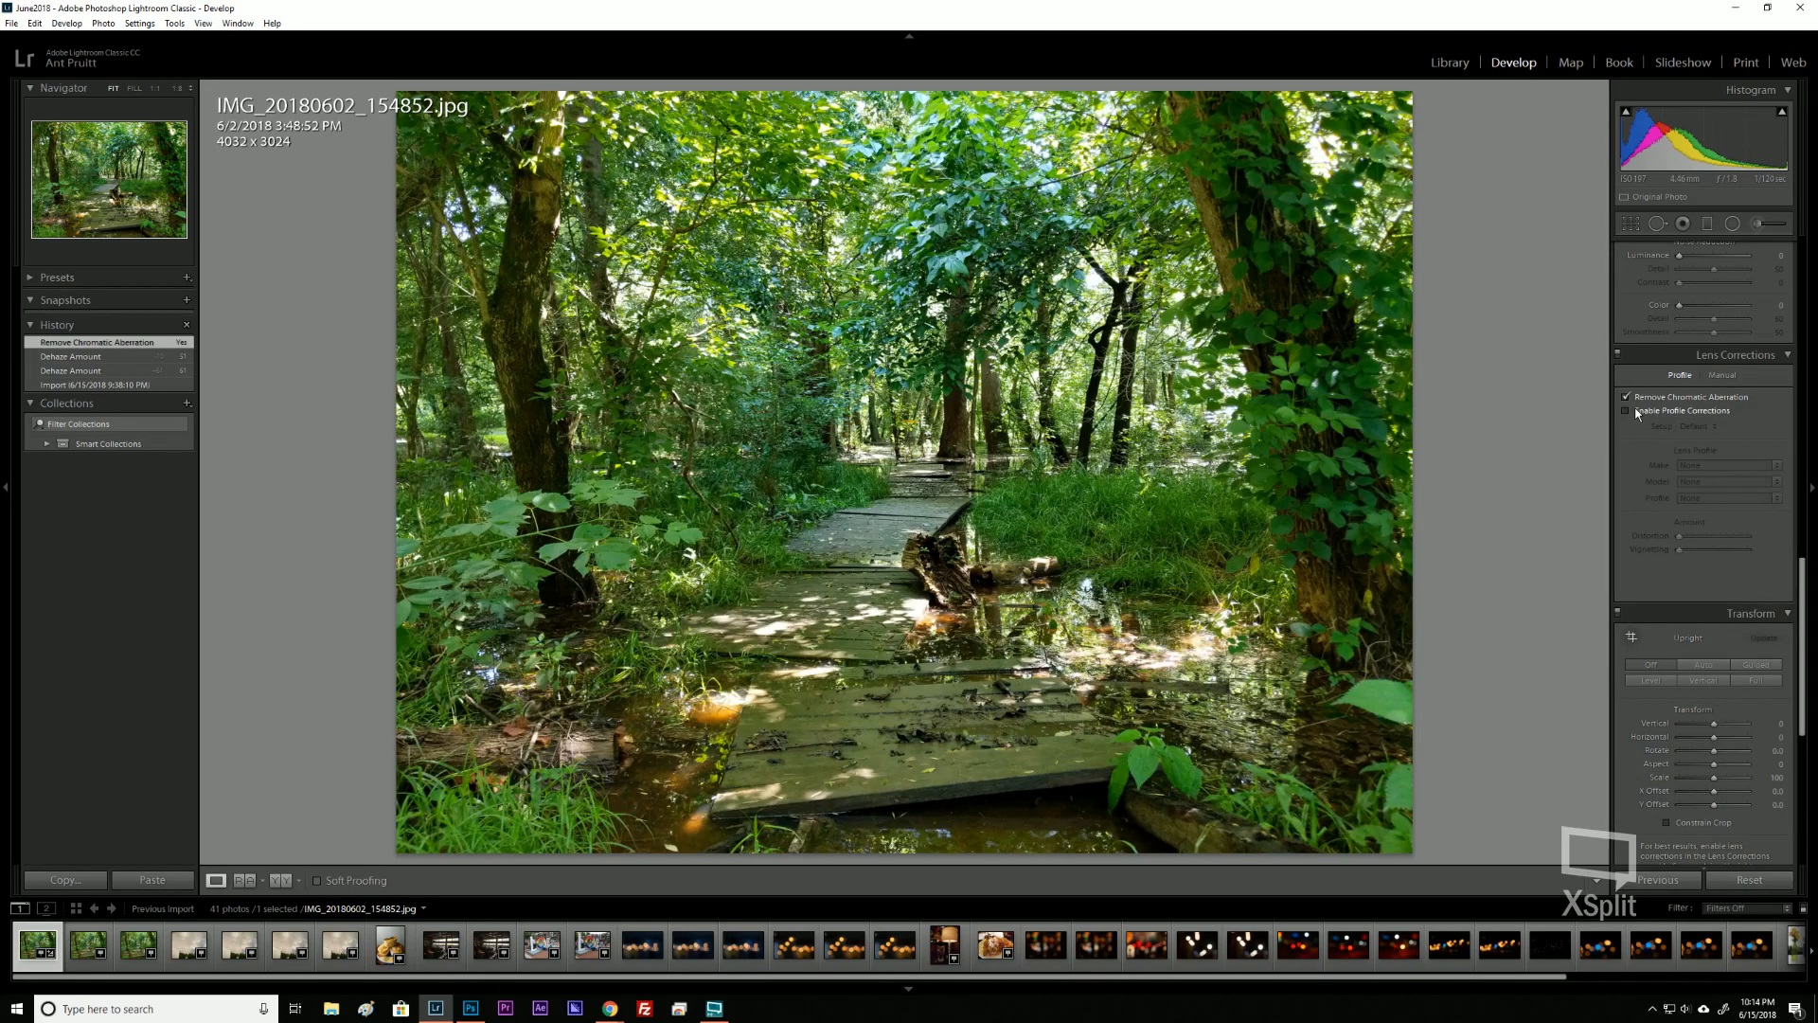
left_click(1639, 411)
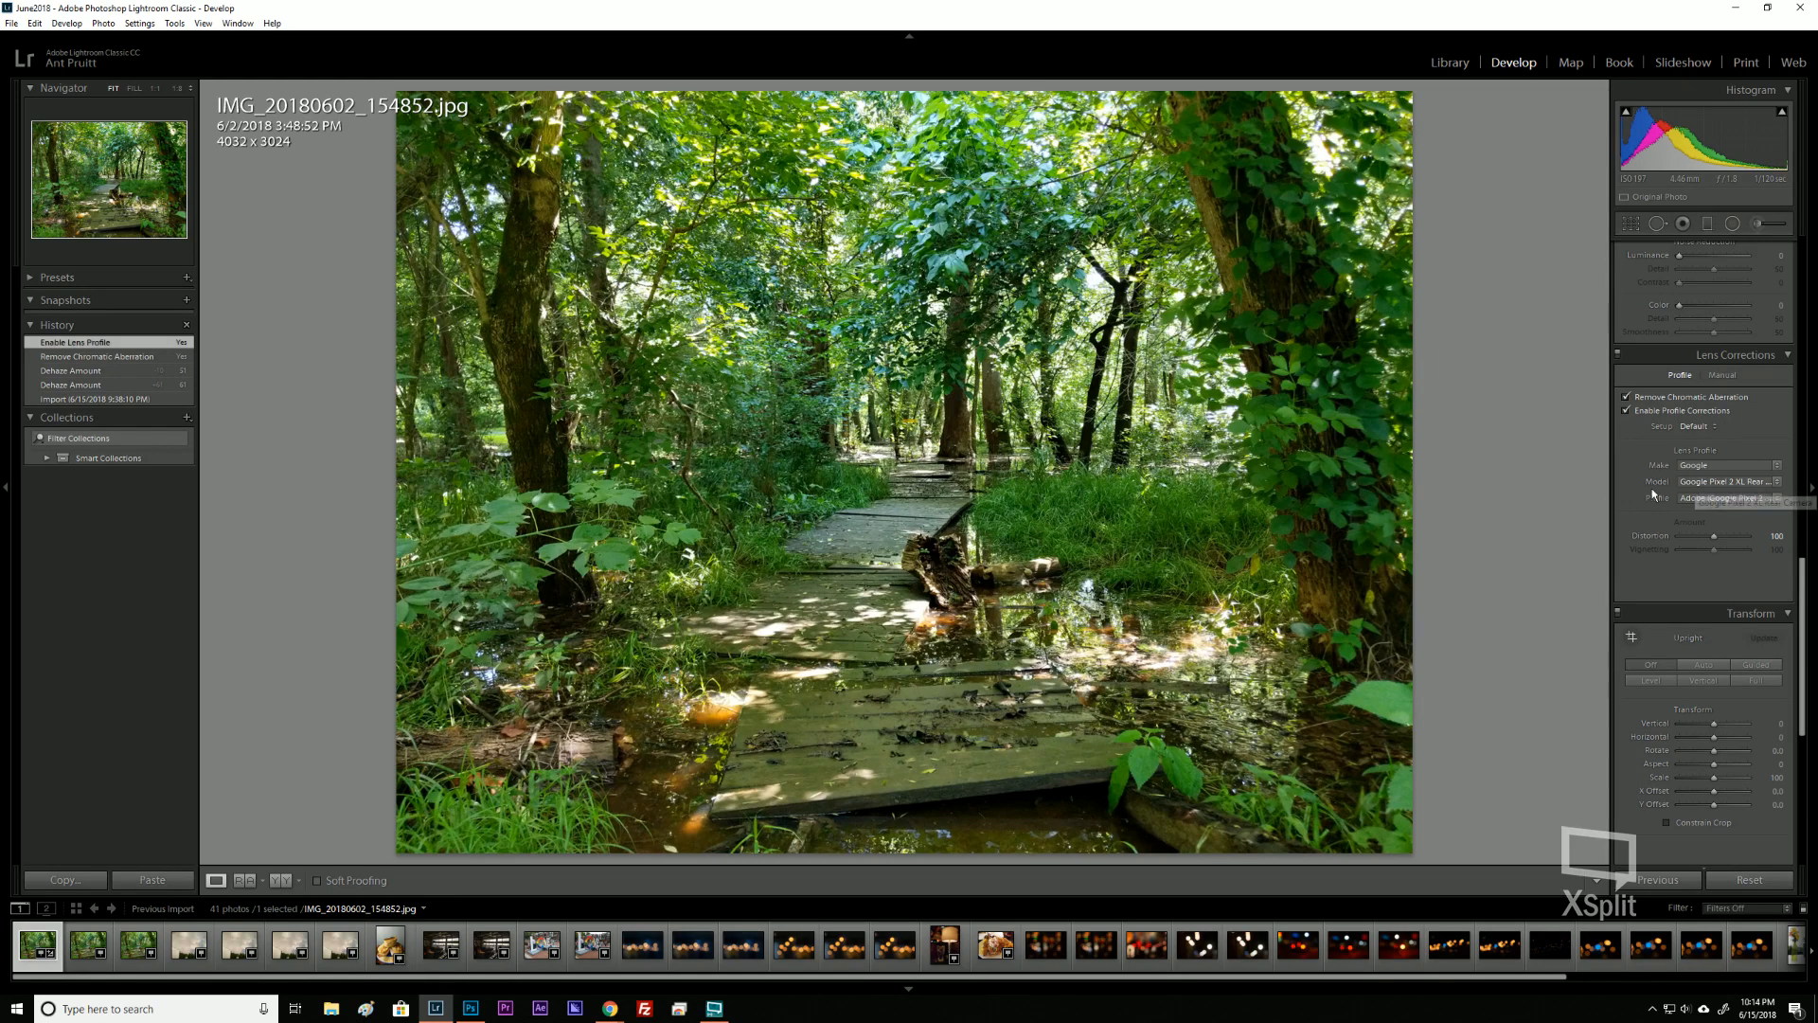
Darken the forest photo with exposure at -1.50 and shadows at -36, and set its highlights to +40.
scroll(1645, 487, "up", 10)
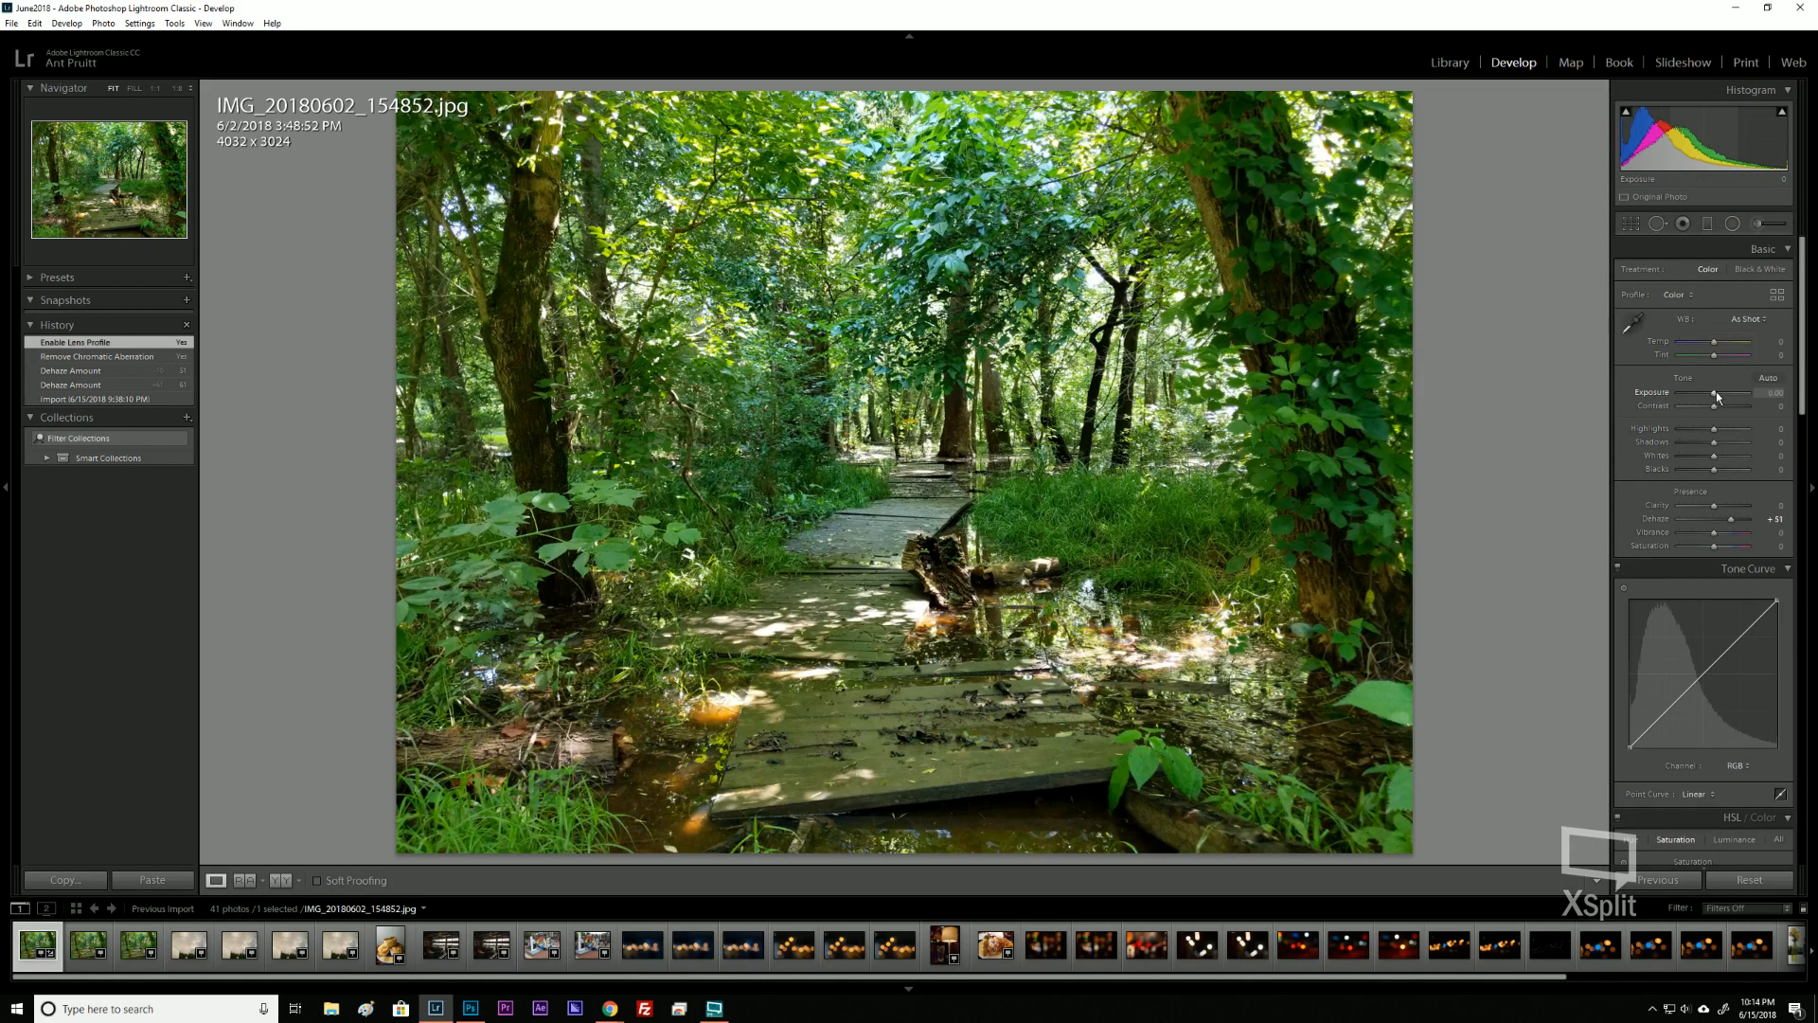
left_click_drag(1716, 397, 1700, 399)
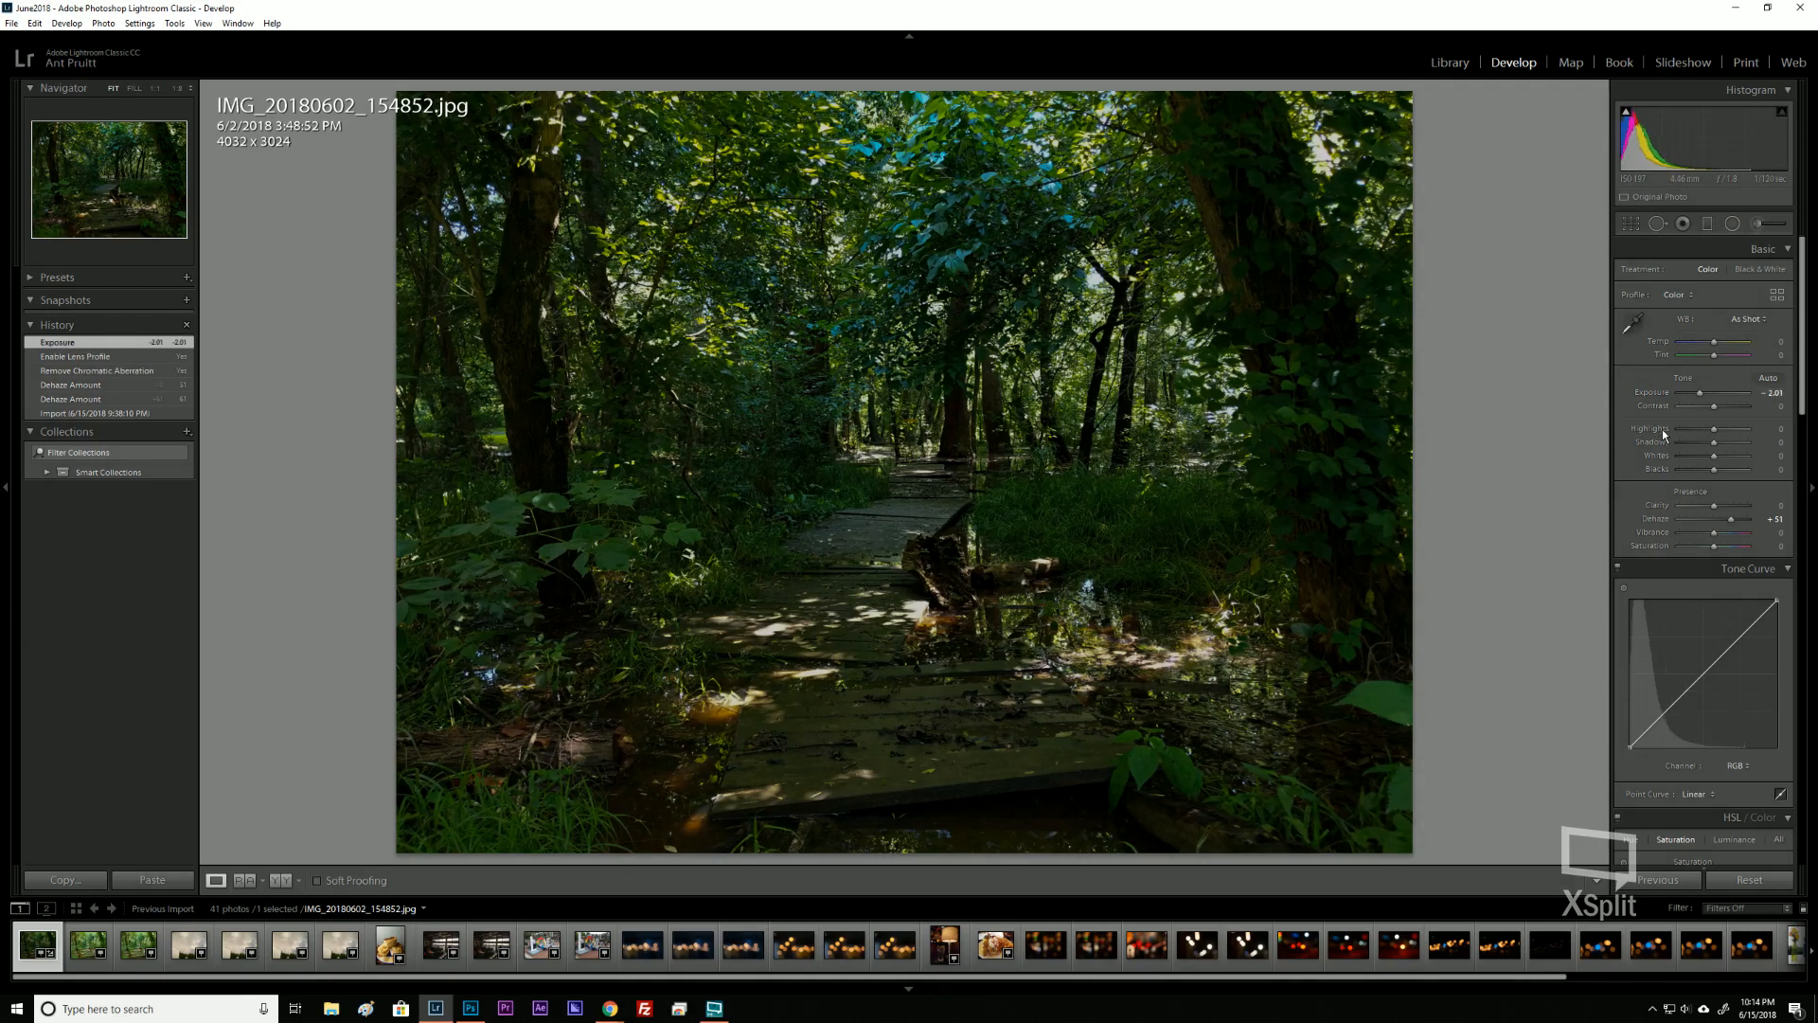
left_click(1704, 395)
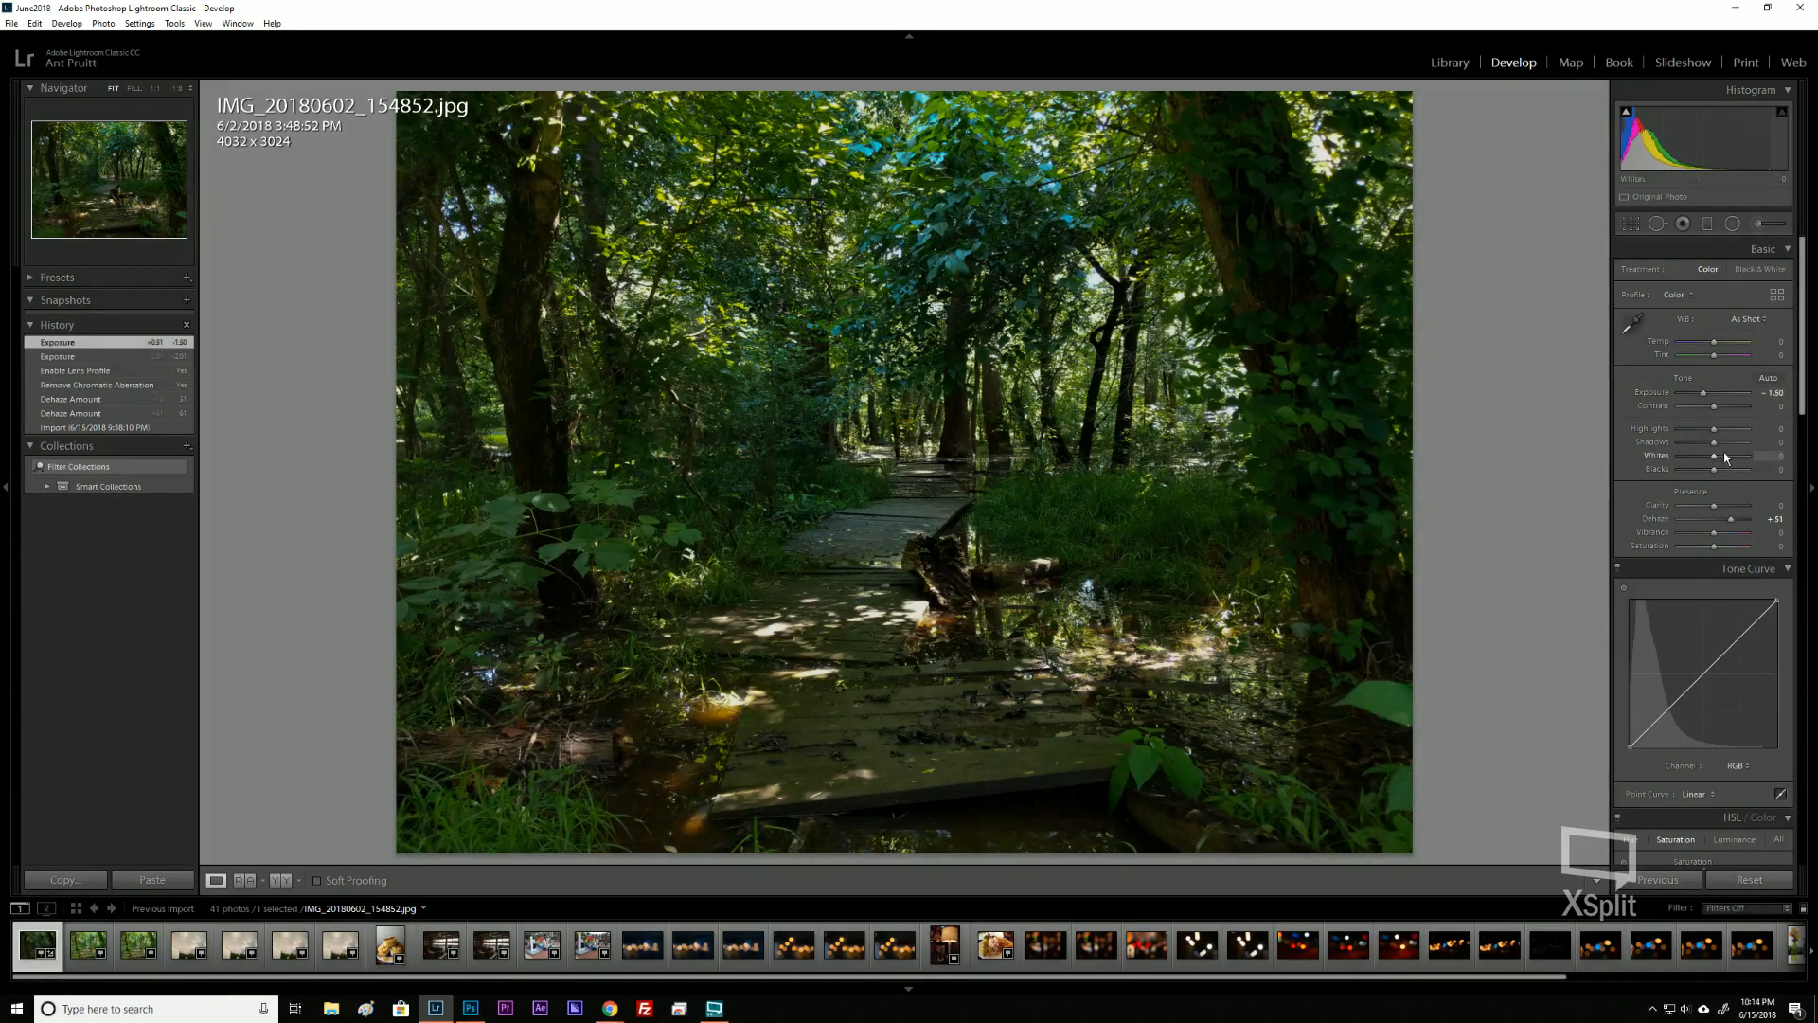
mouse_move(1718, 445)
left_mouse_down()
mouse_move(1667, 447)
mouse_move(1726, 432)
left_mouse_up()
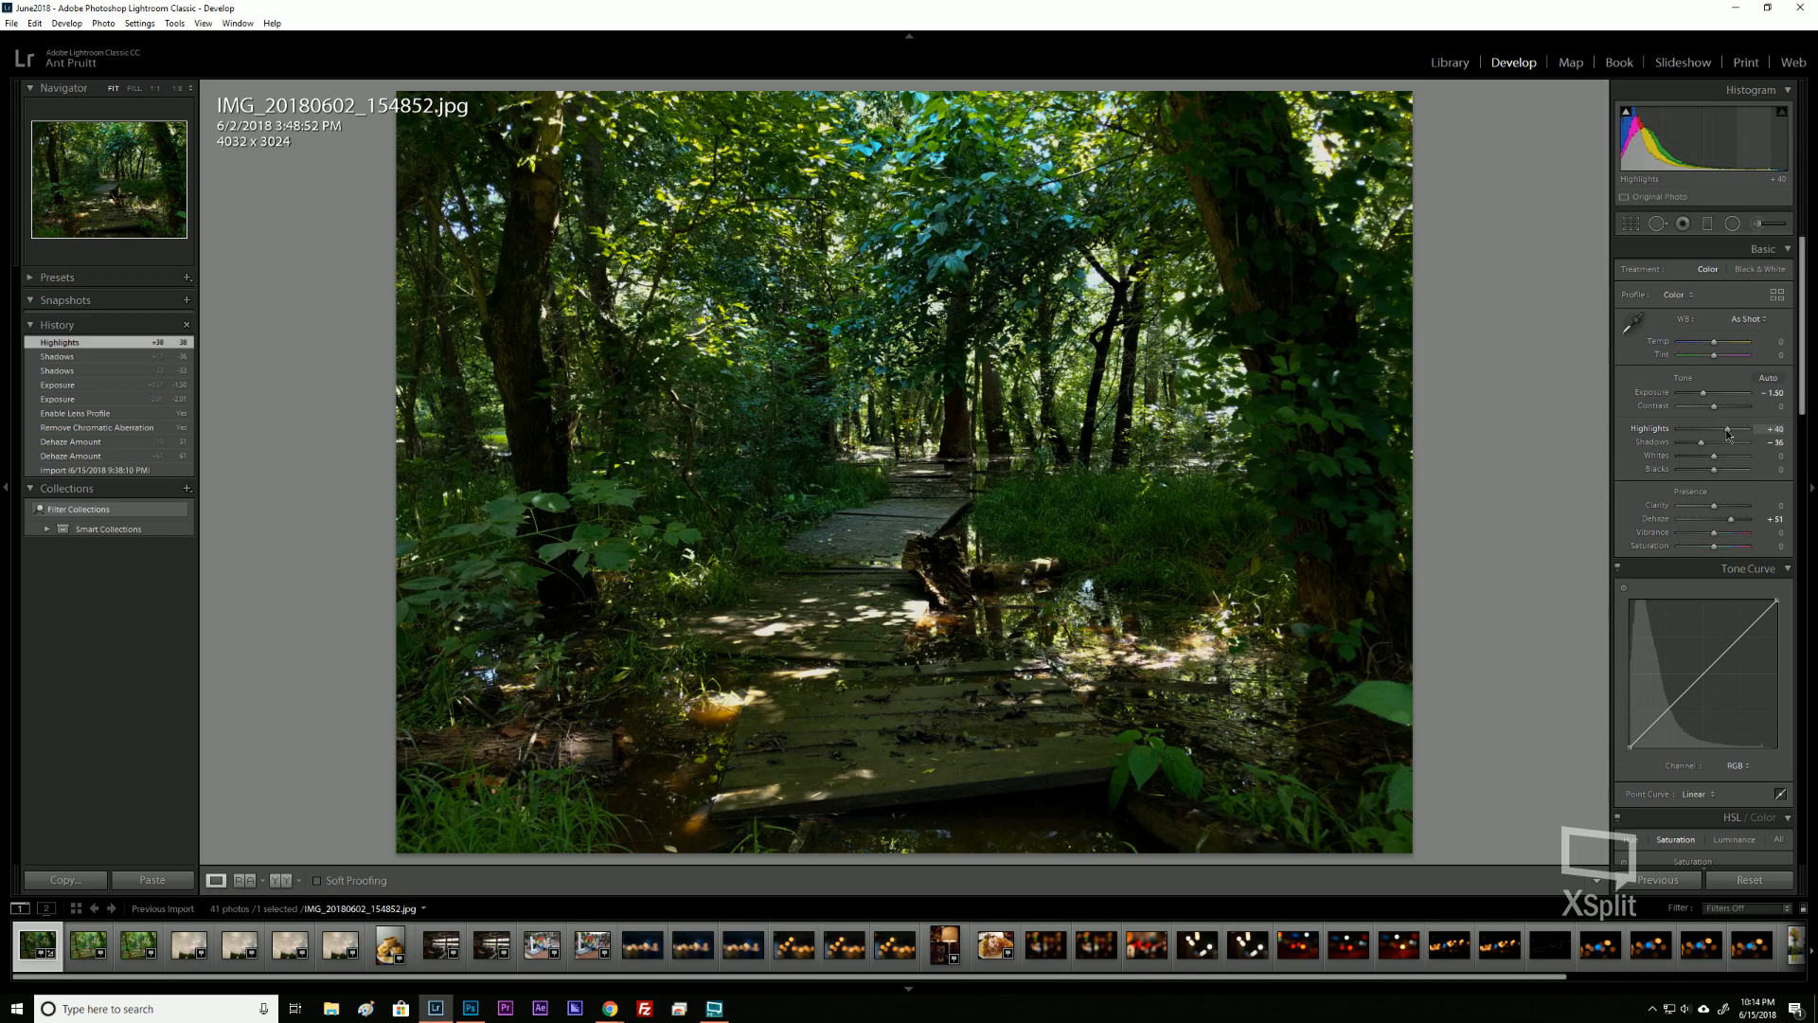
left_click_drag(1728, 434, 1728, 432)
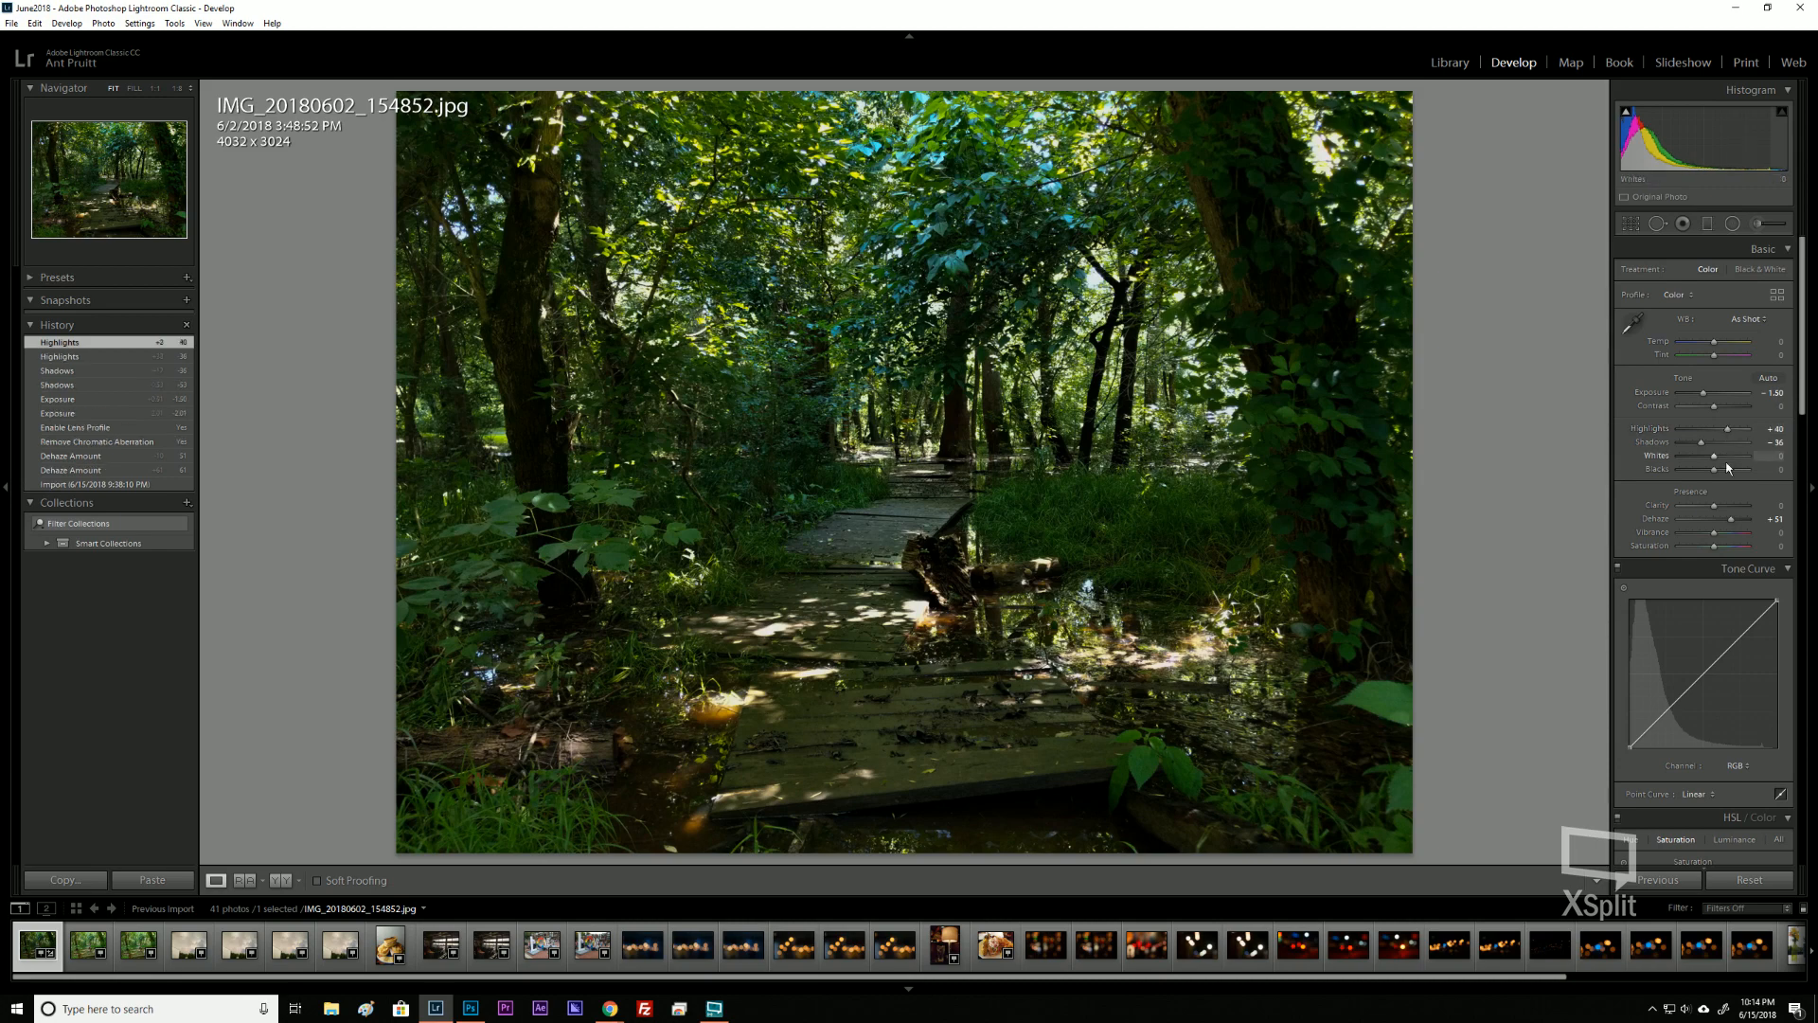
Set the forest photo's contrast to +28, vibrance to +15 and overall saturation to +18.
left_click(1716, 409)
left_click_drag(1716, 405, 1725, 408)
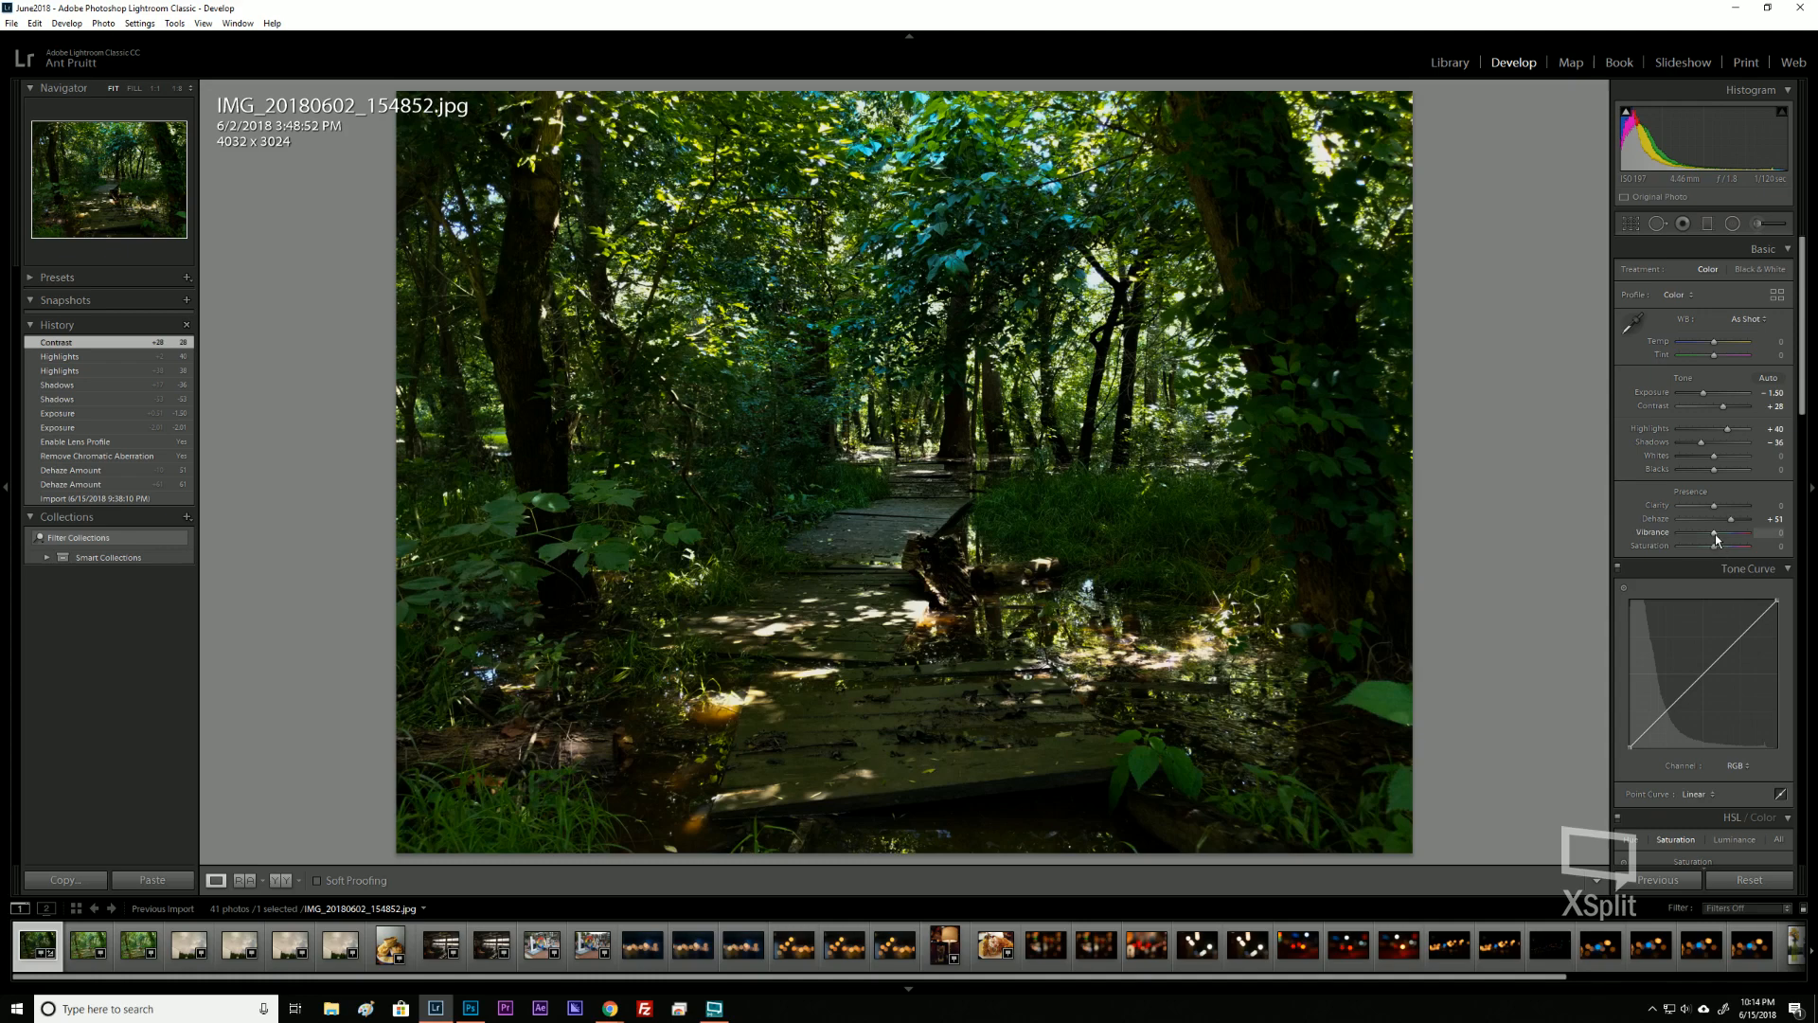
left_click_drag(1720, 539, 1718, 549)
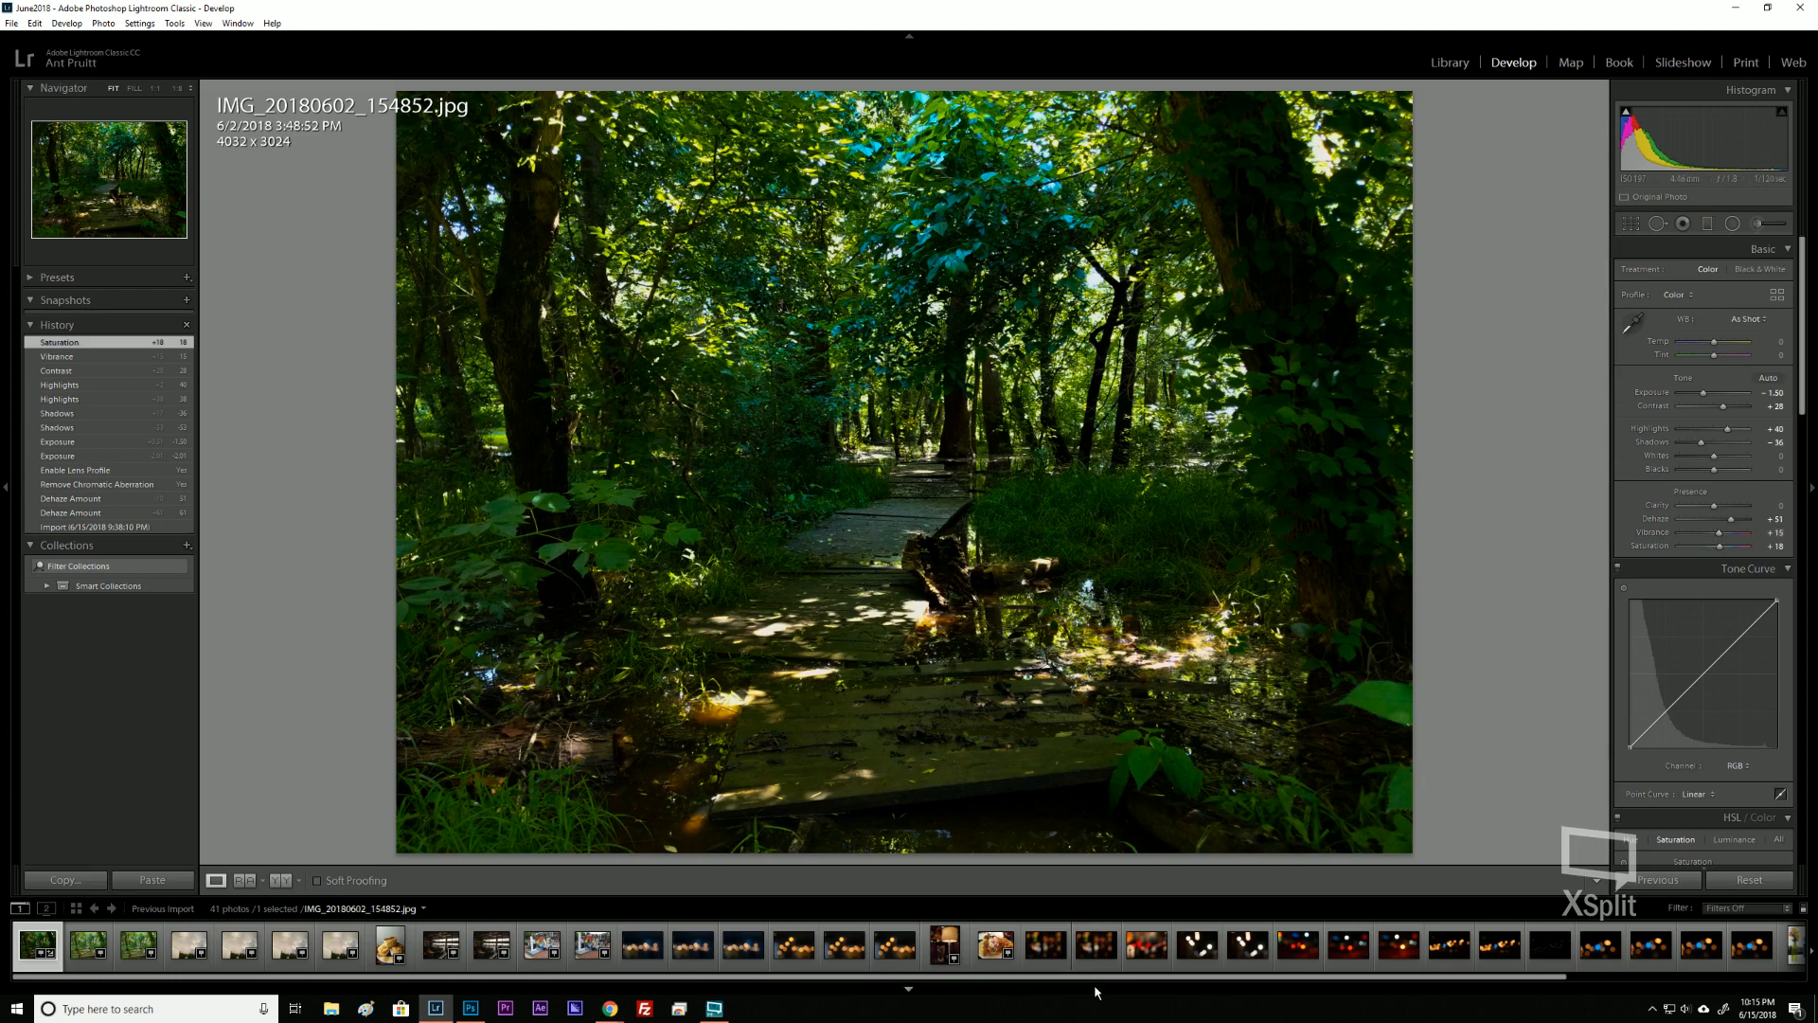
Return to the edited portrait with the blue can and add a post-crop vignette with an amount of -51.
left_click_drag(1104, 985, 1658, 994)
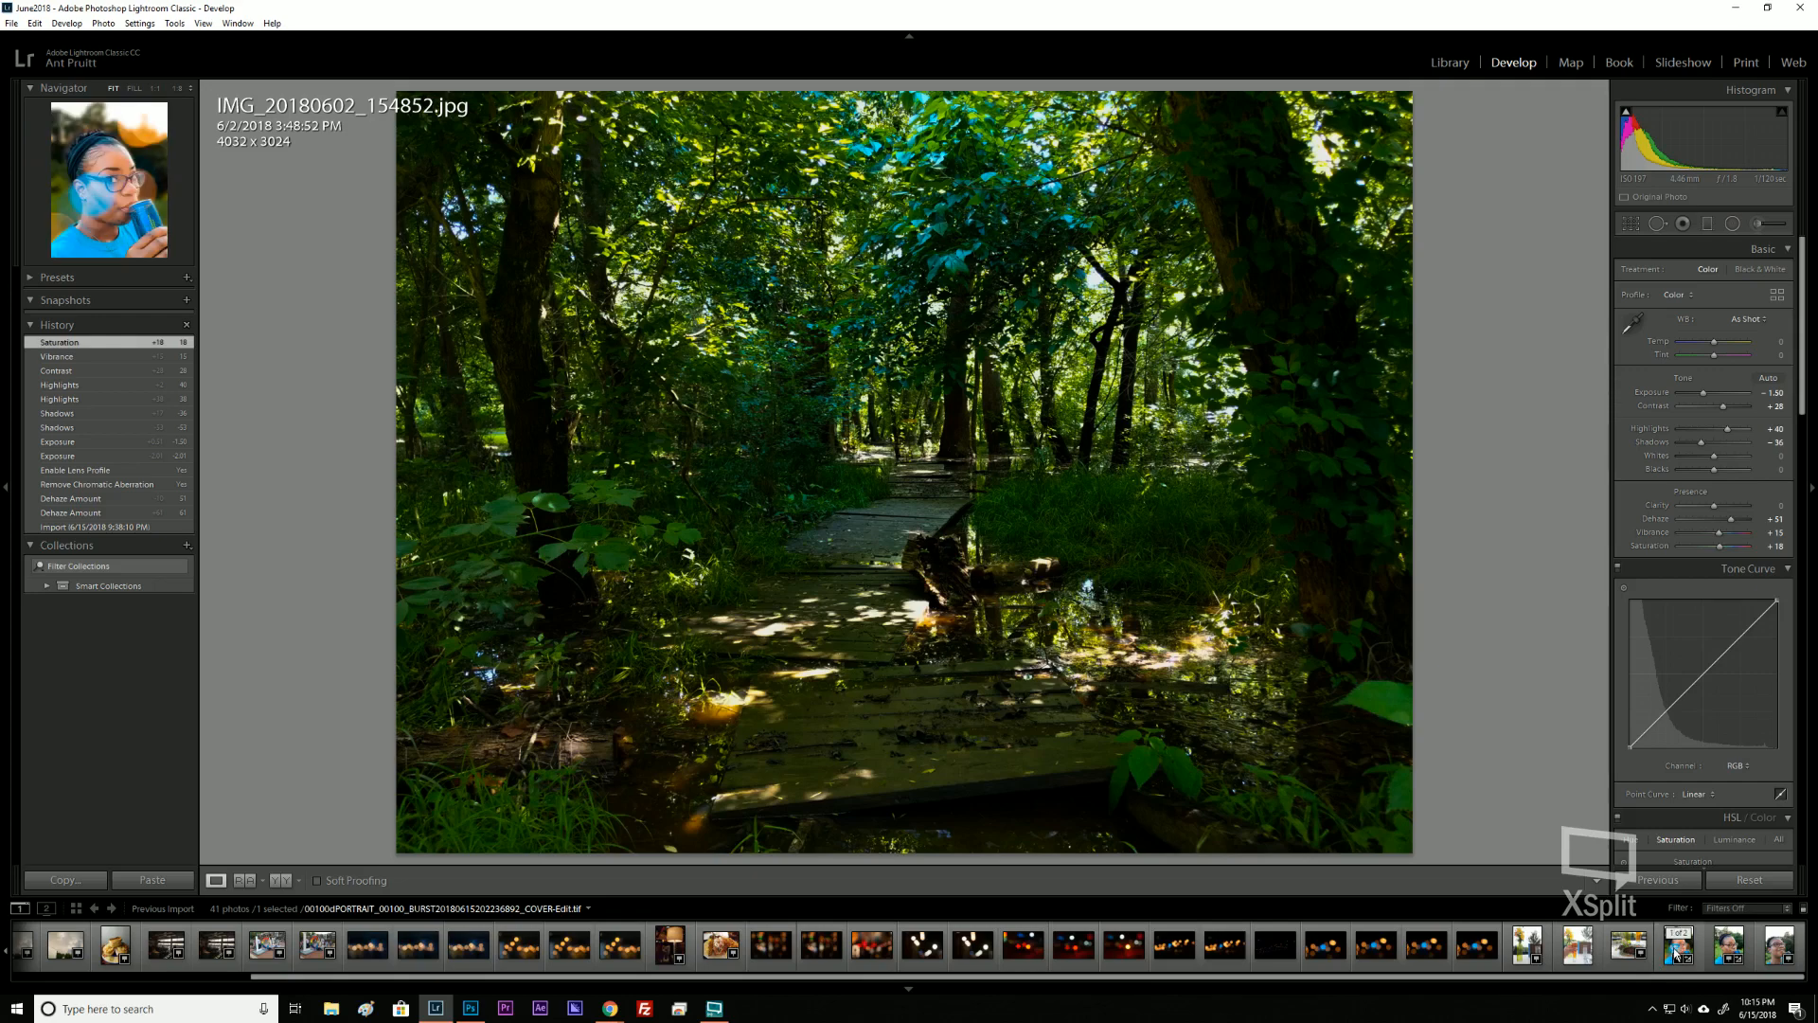
left_click(1678, 950)
scroll(1653, 494, "down", 10)
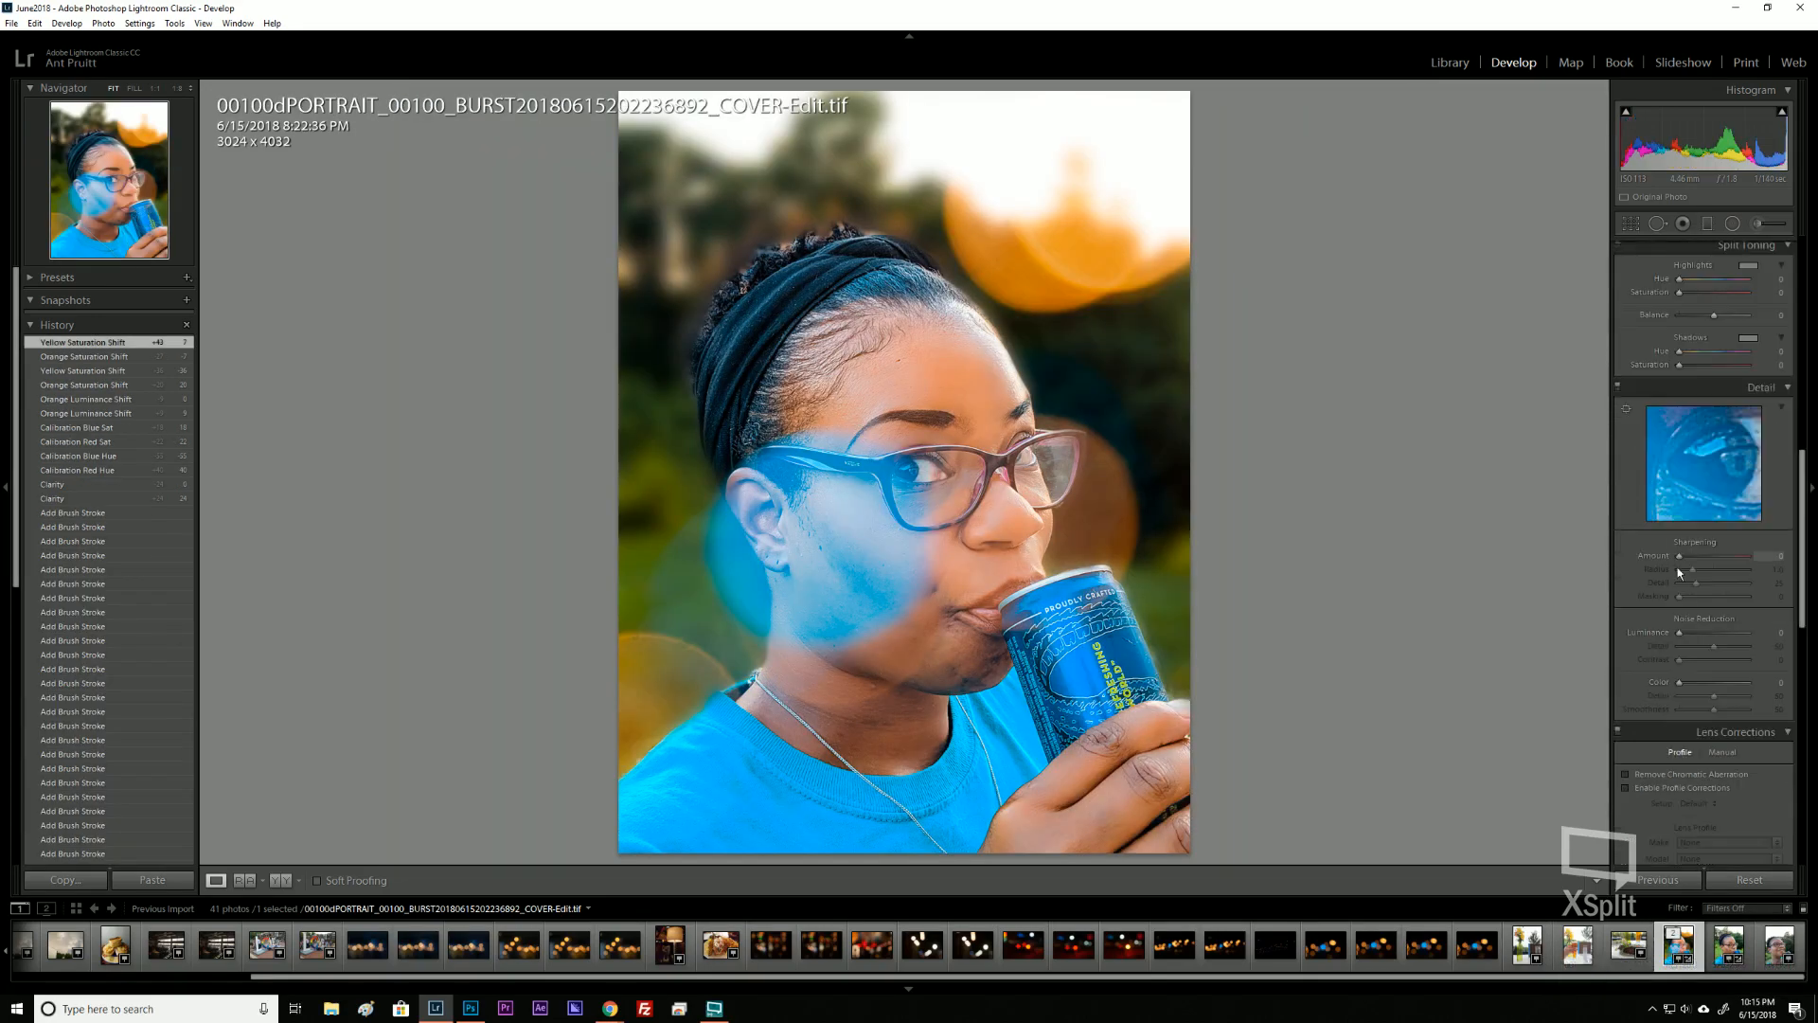
scroll(1657, 644, "down", 3)
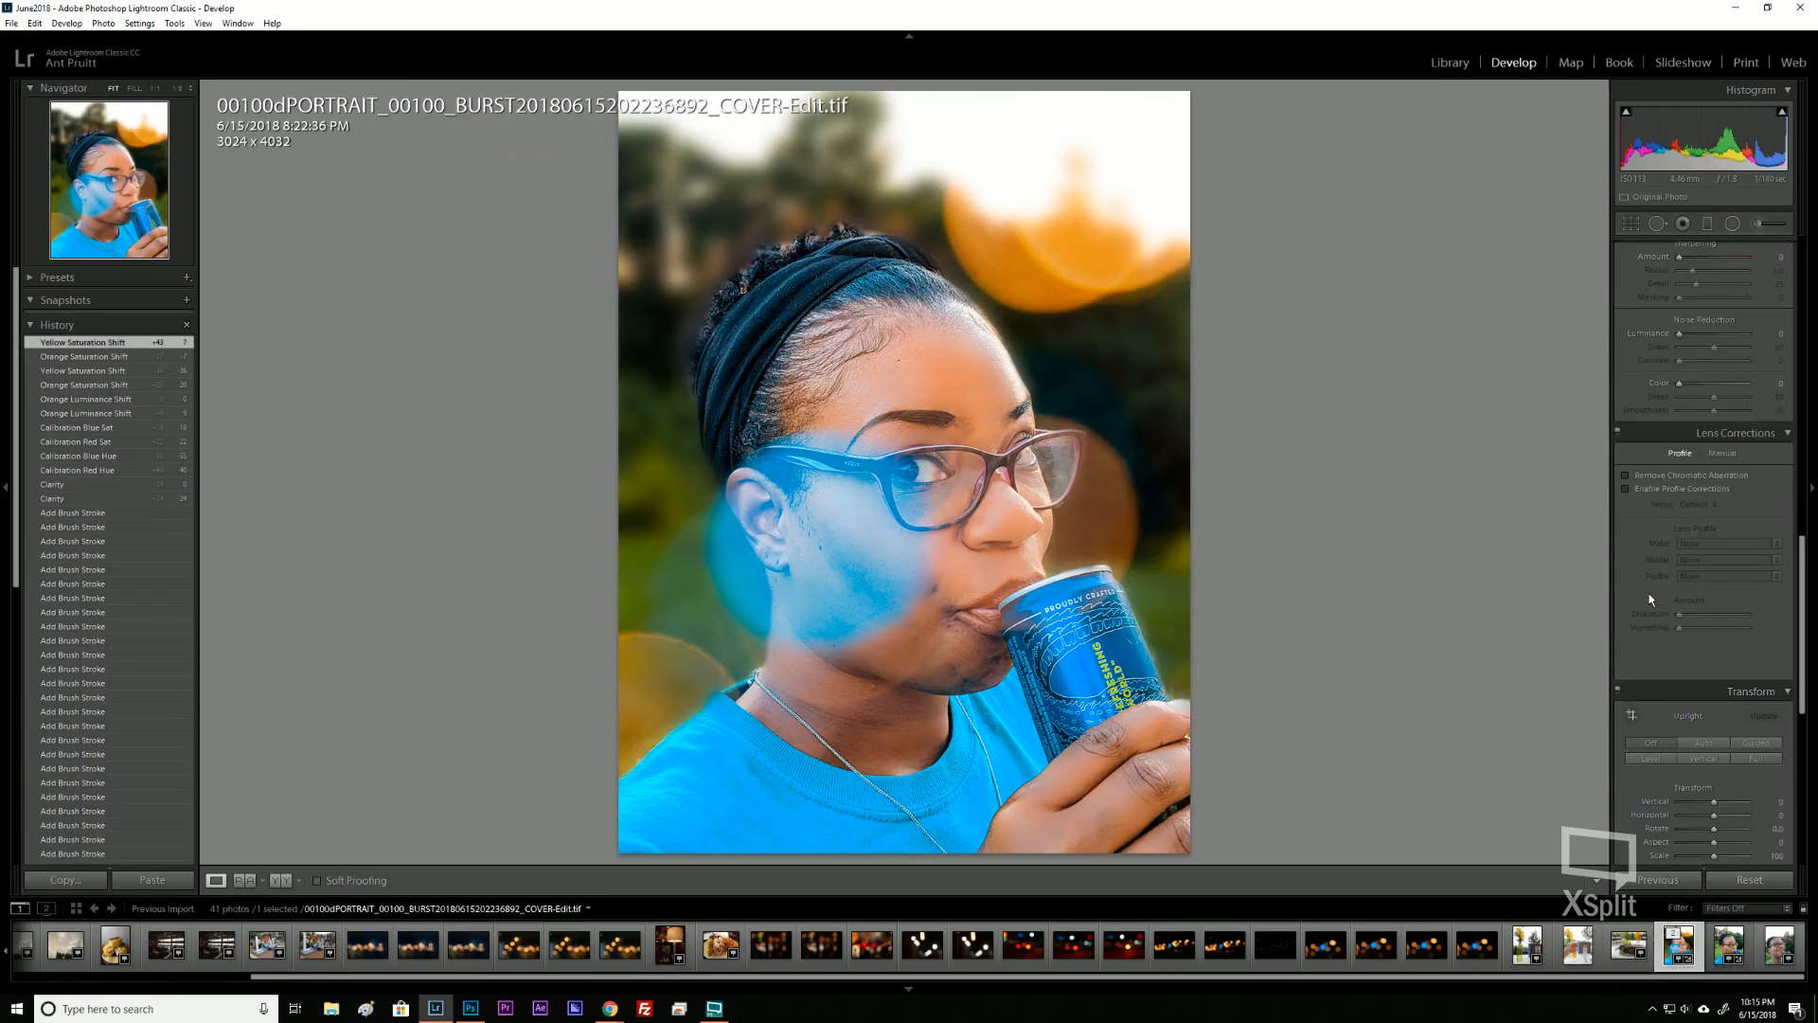
scroll(1662, 672, "down", 5)
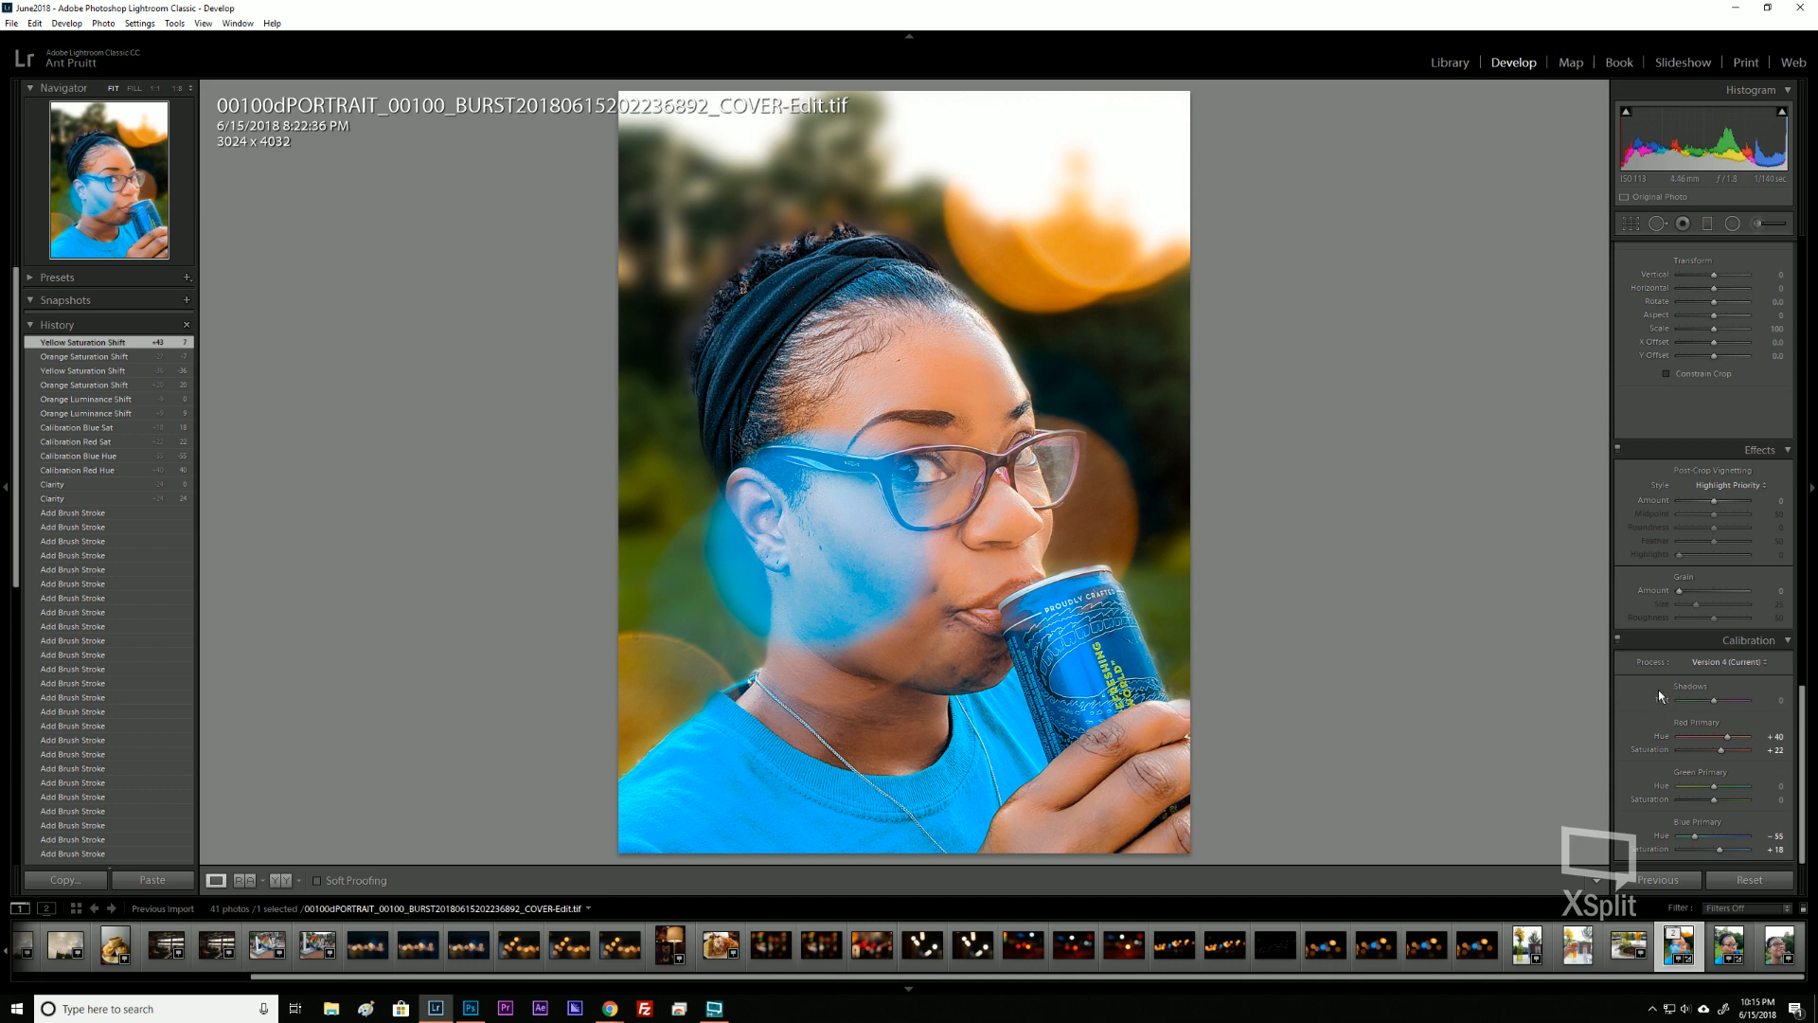
left_click(1714, 500)
left_click_drag(1714, 502, 1696, 582)
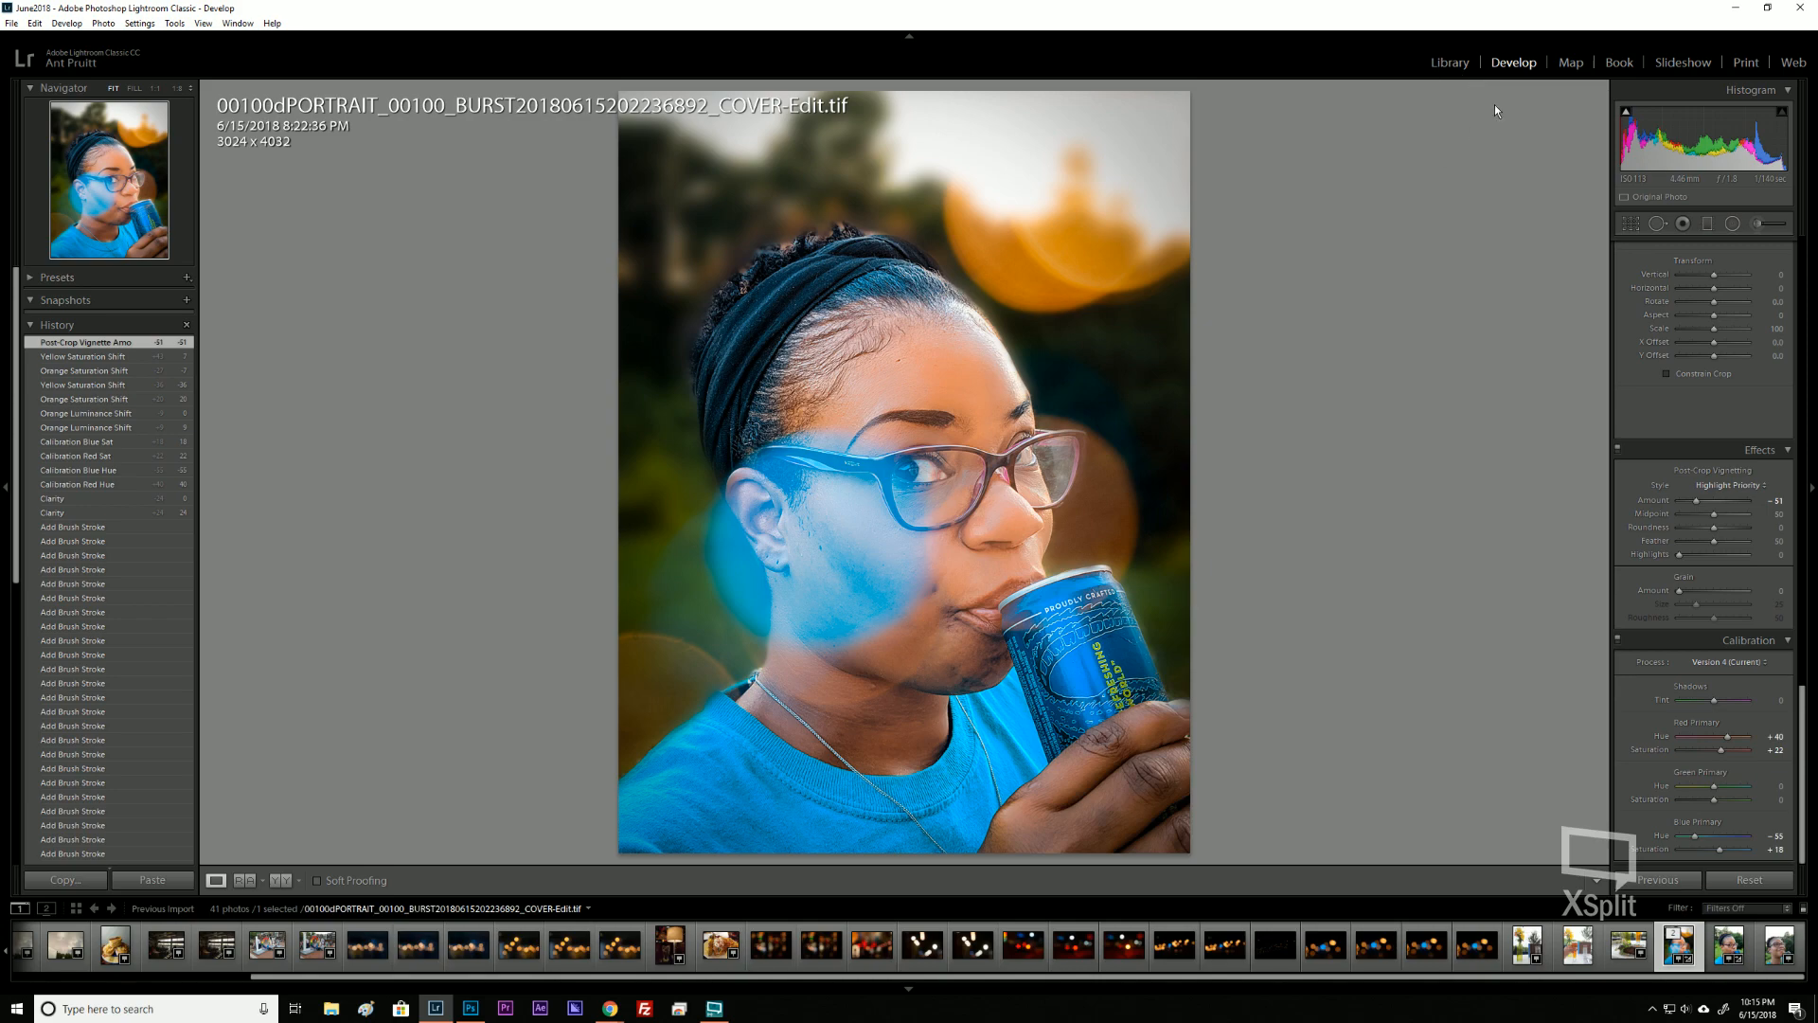
Reopen the forest boardwalk photo for developing, try Dehaze at -100 and set it to +40.
left_click(1450, 64)
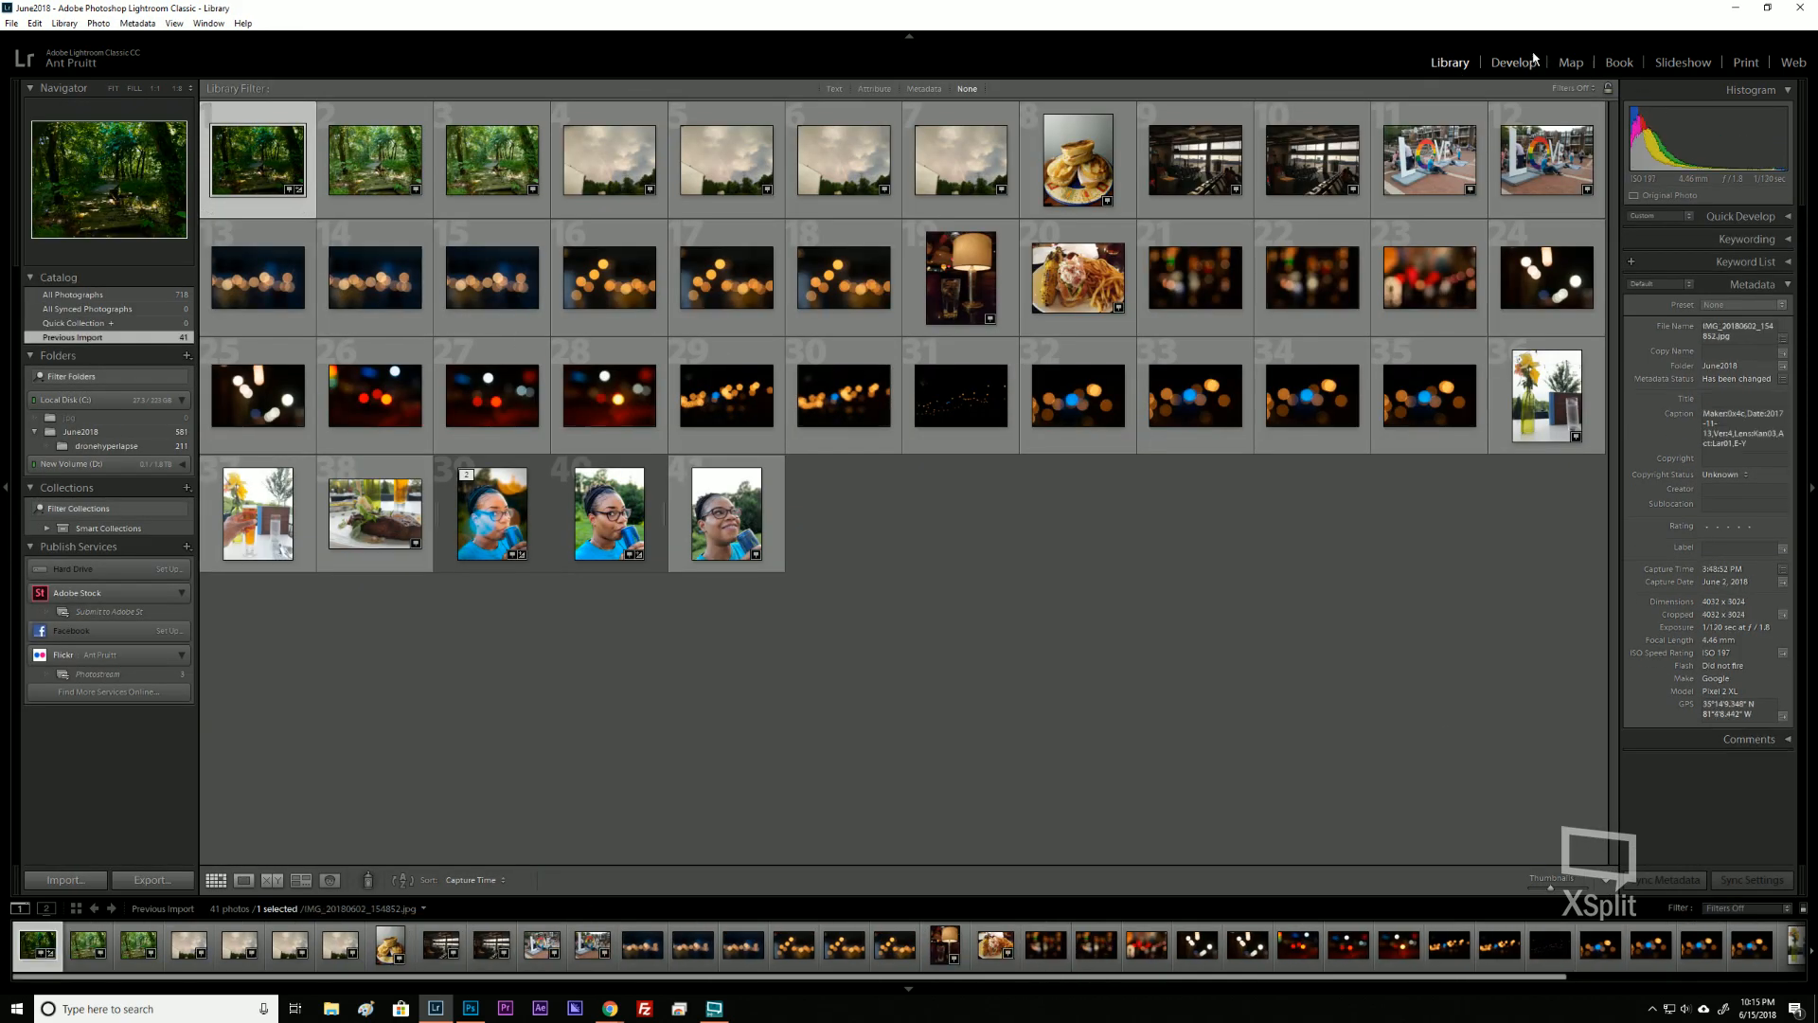
left_click(1506, 70)
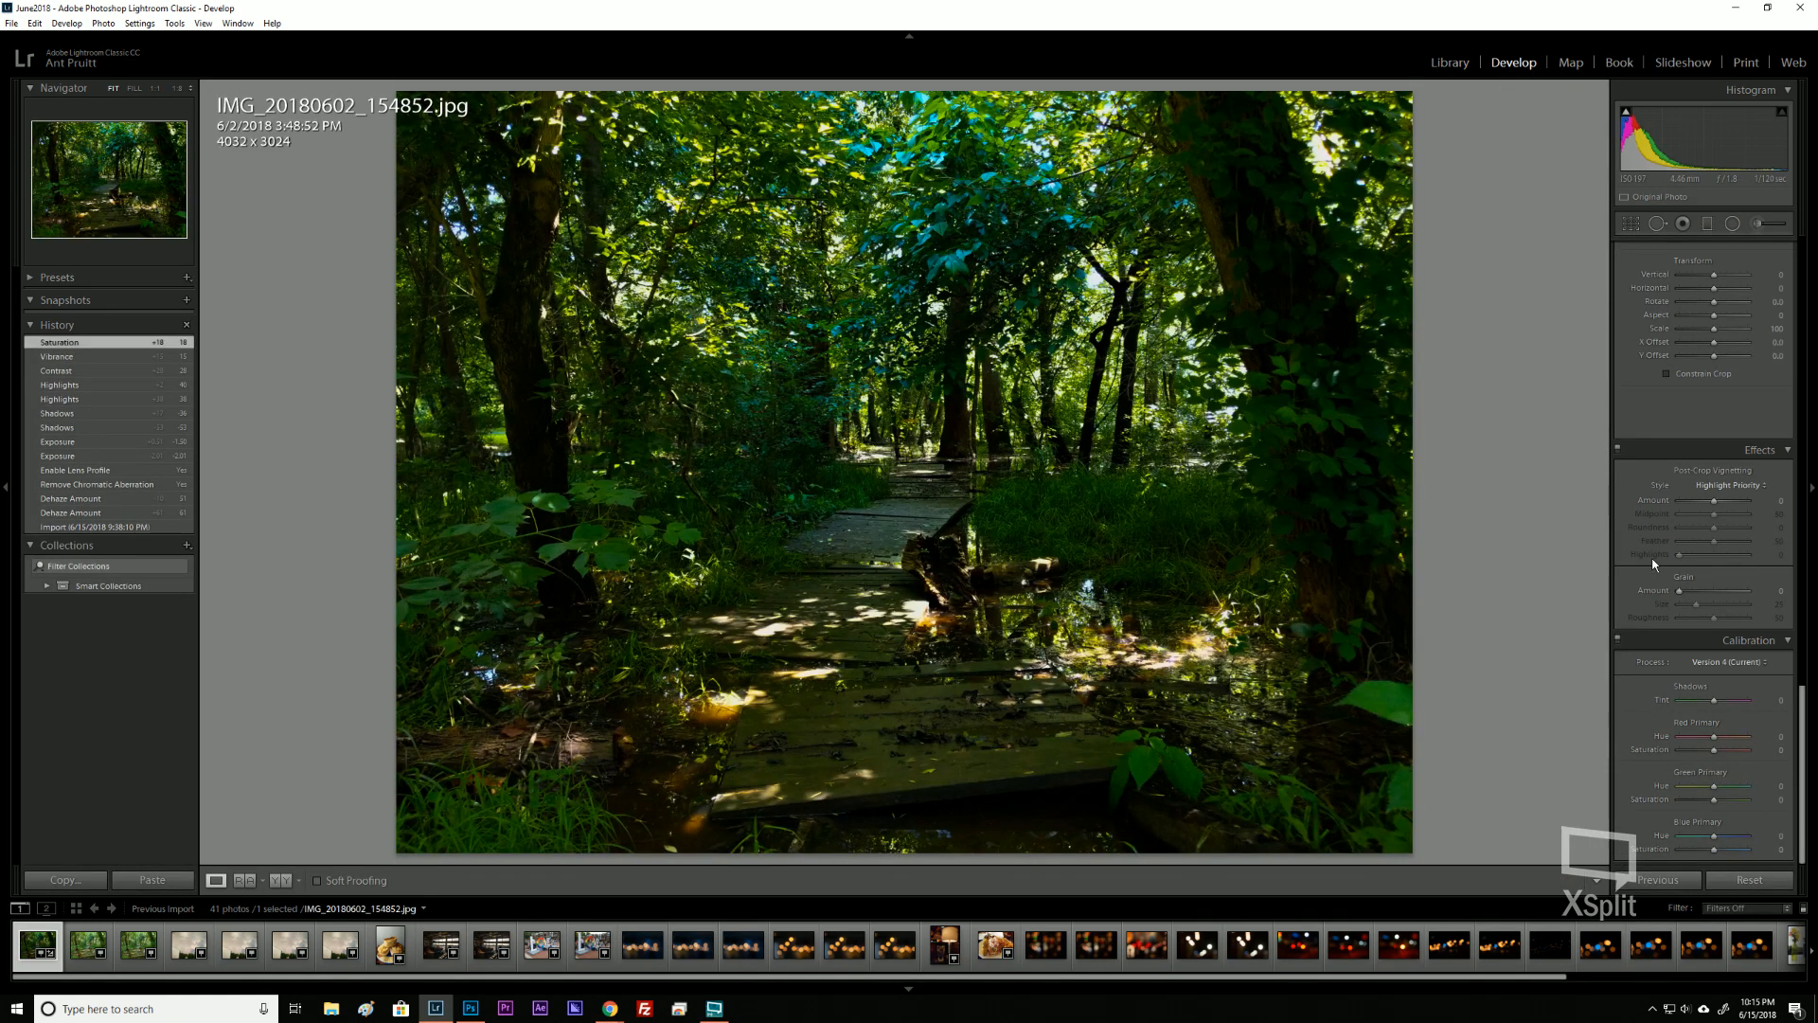
scroll(1654, 562, "up", 10)
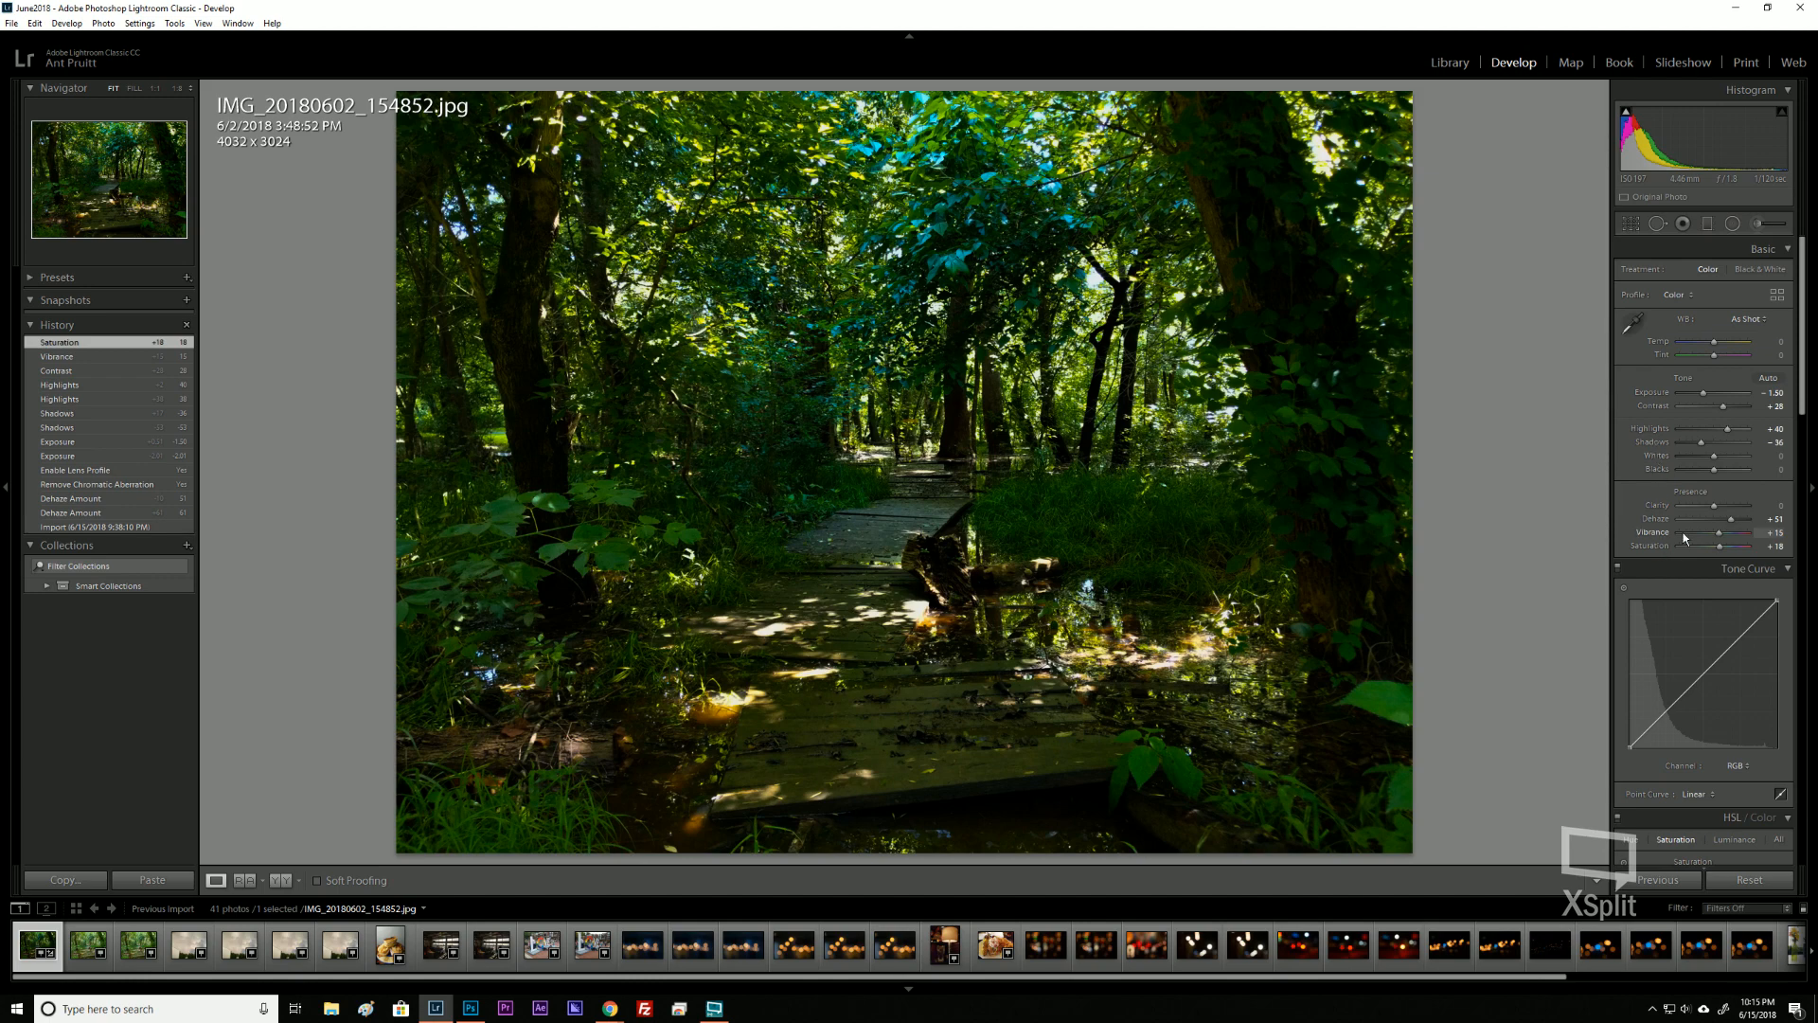
left_click_drag(1735, 523, 1672, 536)
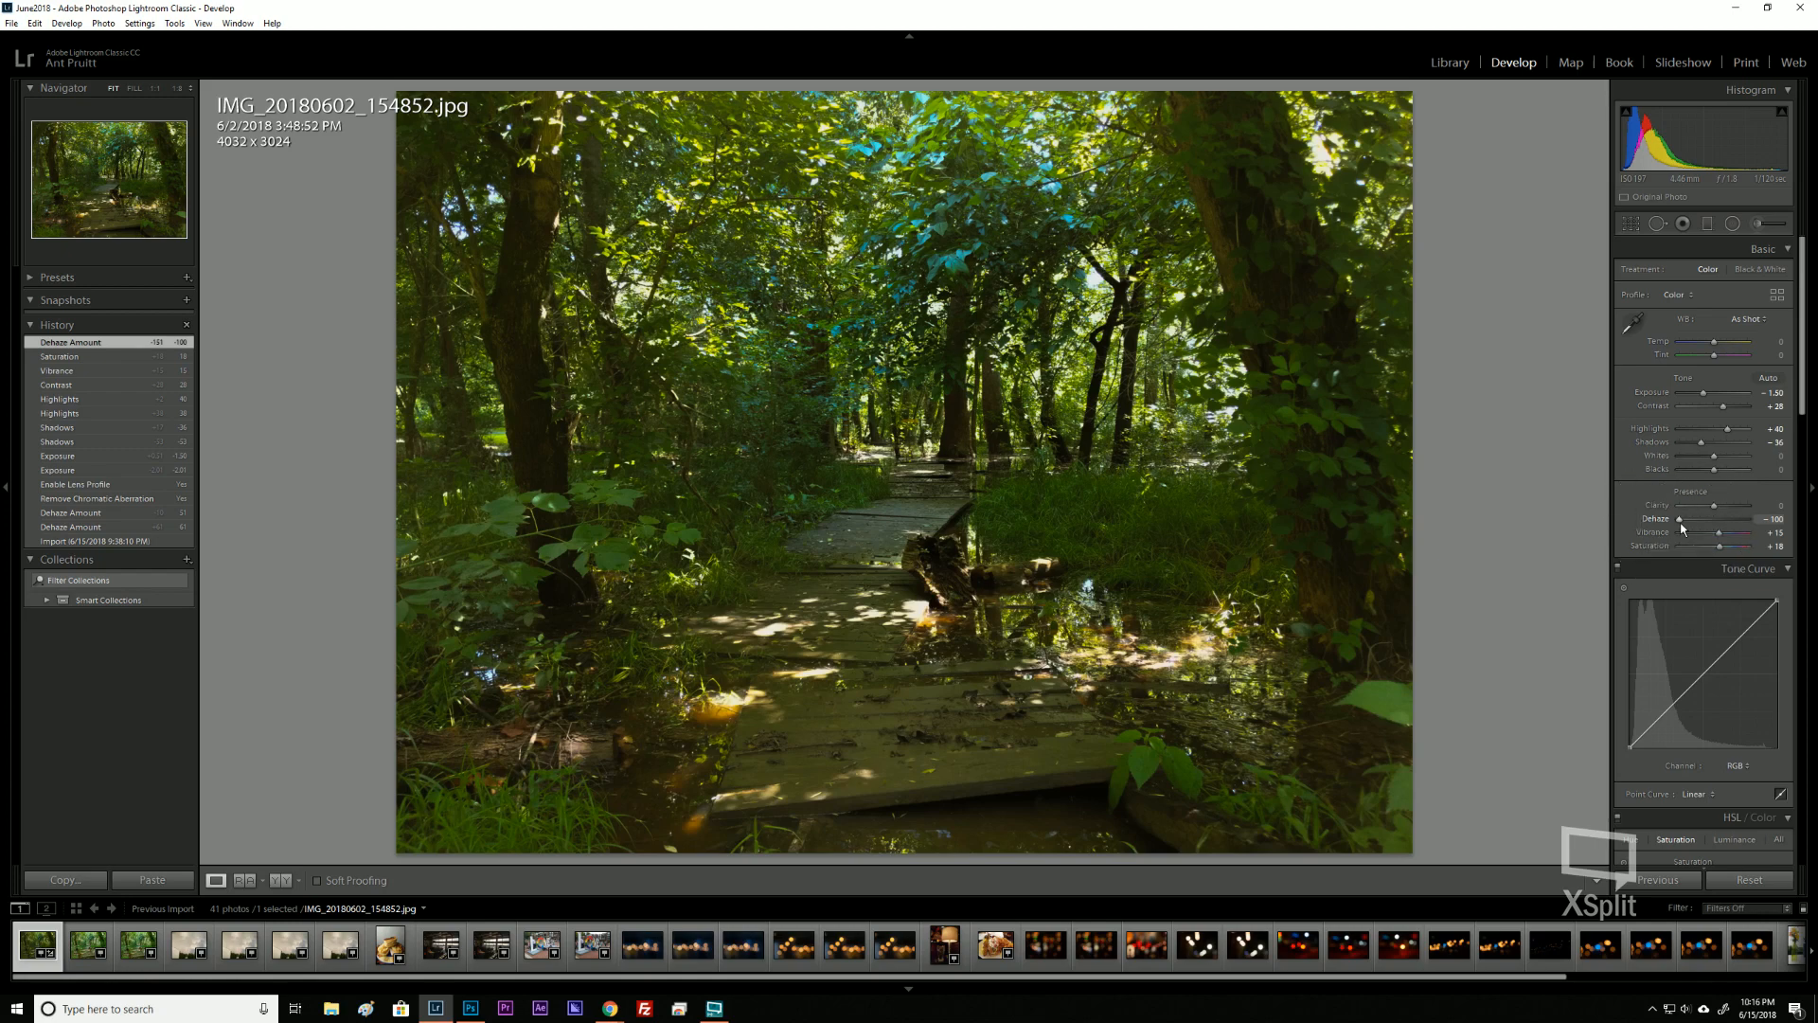
left_click_drag(1682, 528, 1729, 528)
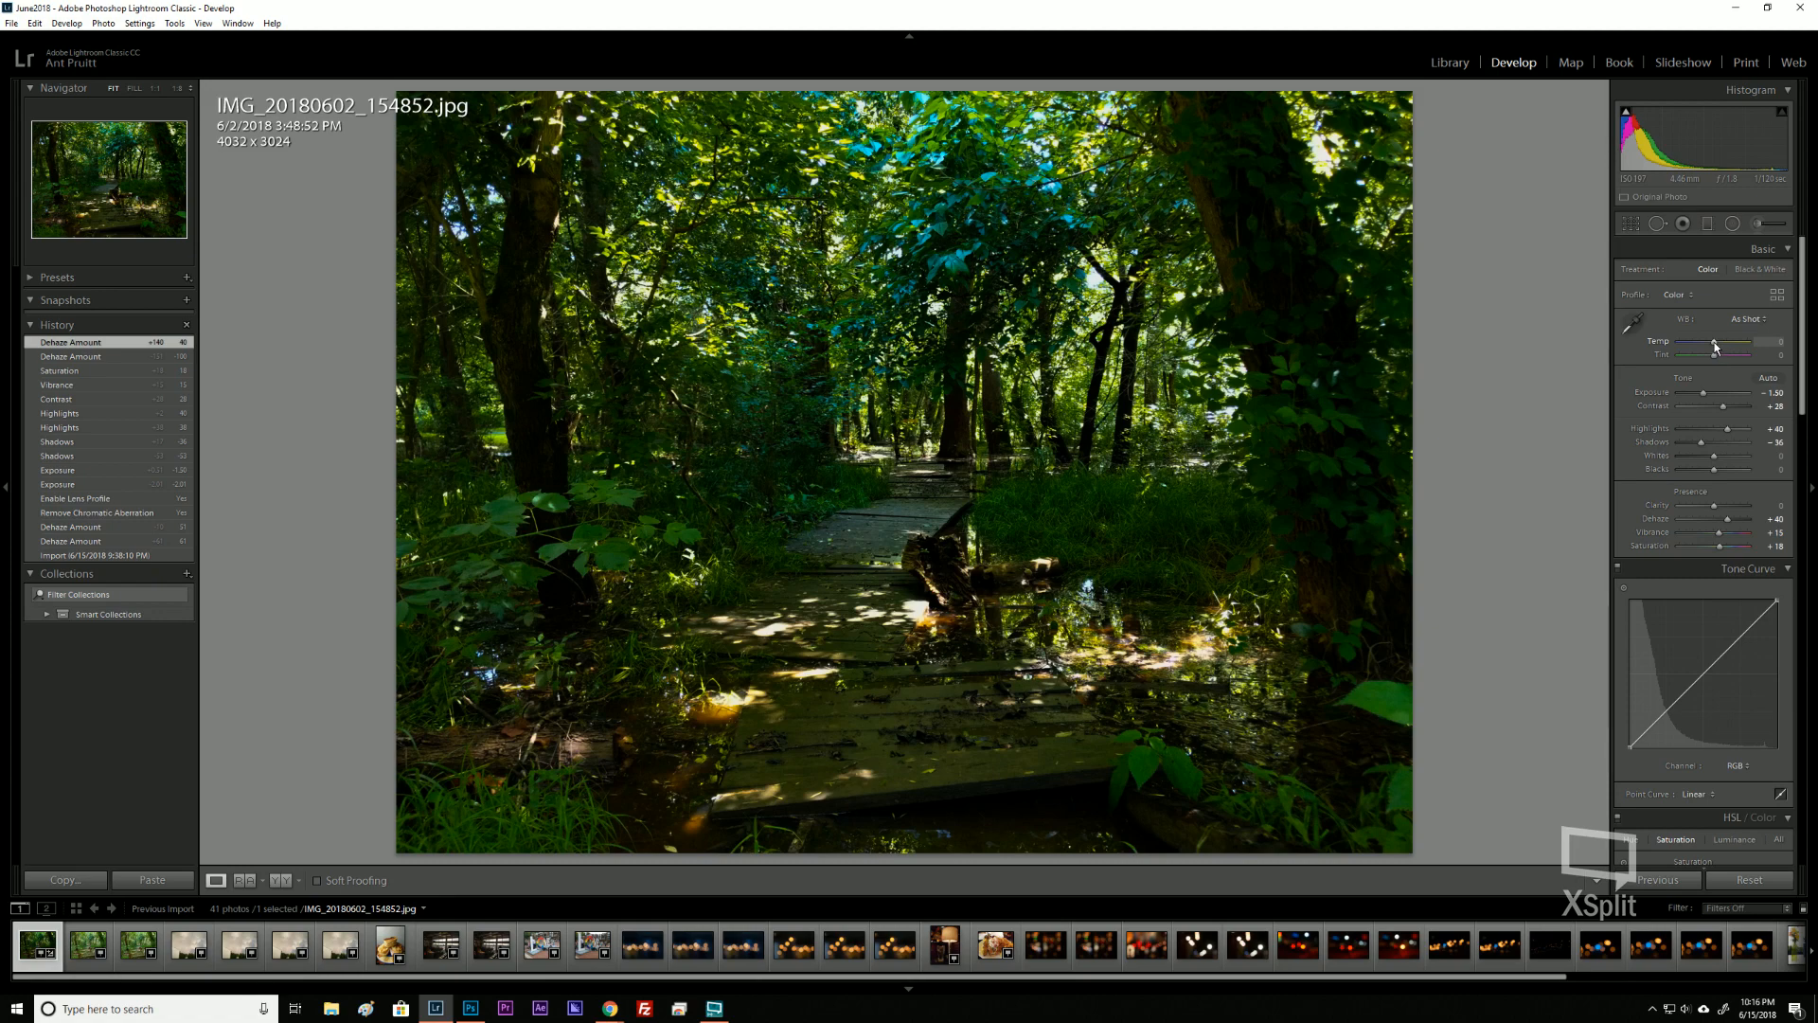
Adjust the forest photo's white balance to a temperature of -13 and a tint of +36.
mouse_move(1714, 343)
left_mouse_down()
mouse_move(1731, 347)
mouse_move(1699, 354)
left_mouse_up()
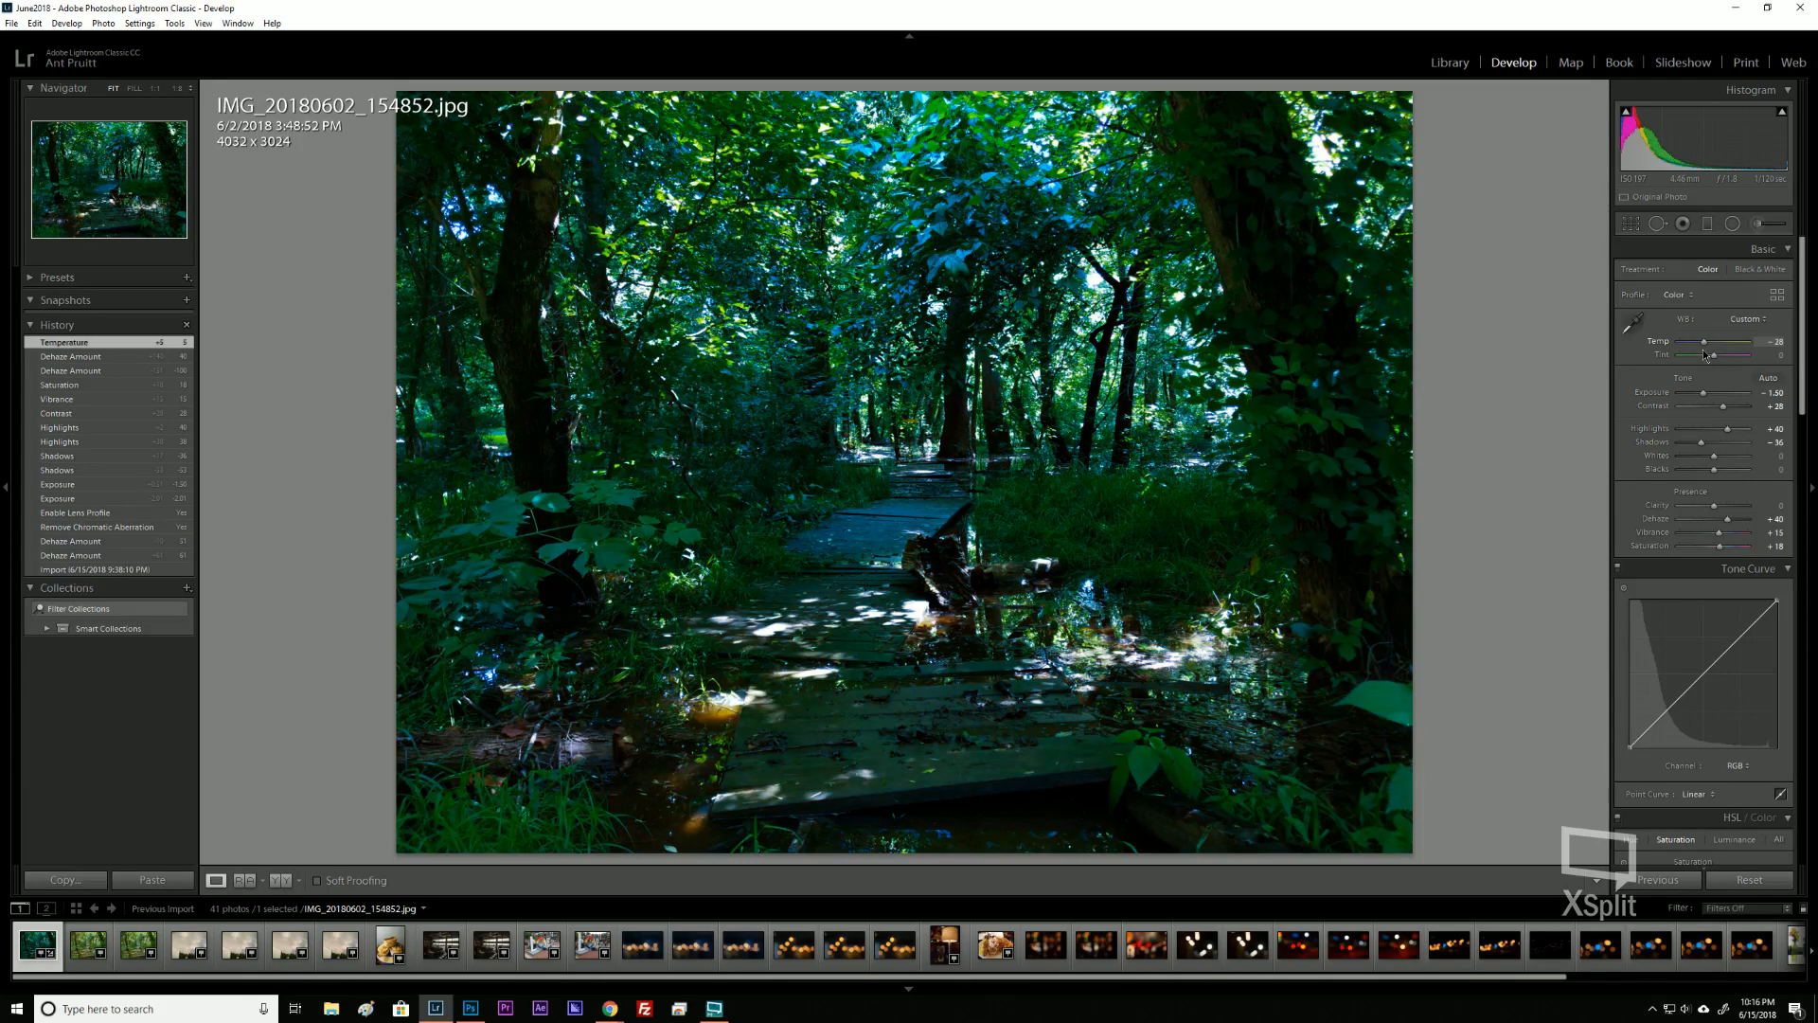
left_click_drag(1708, 354, 1713, 354)
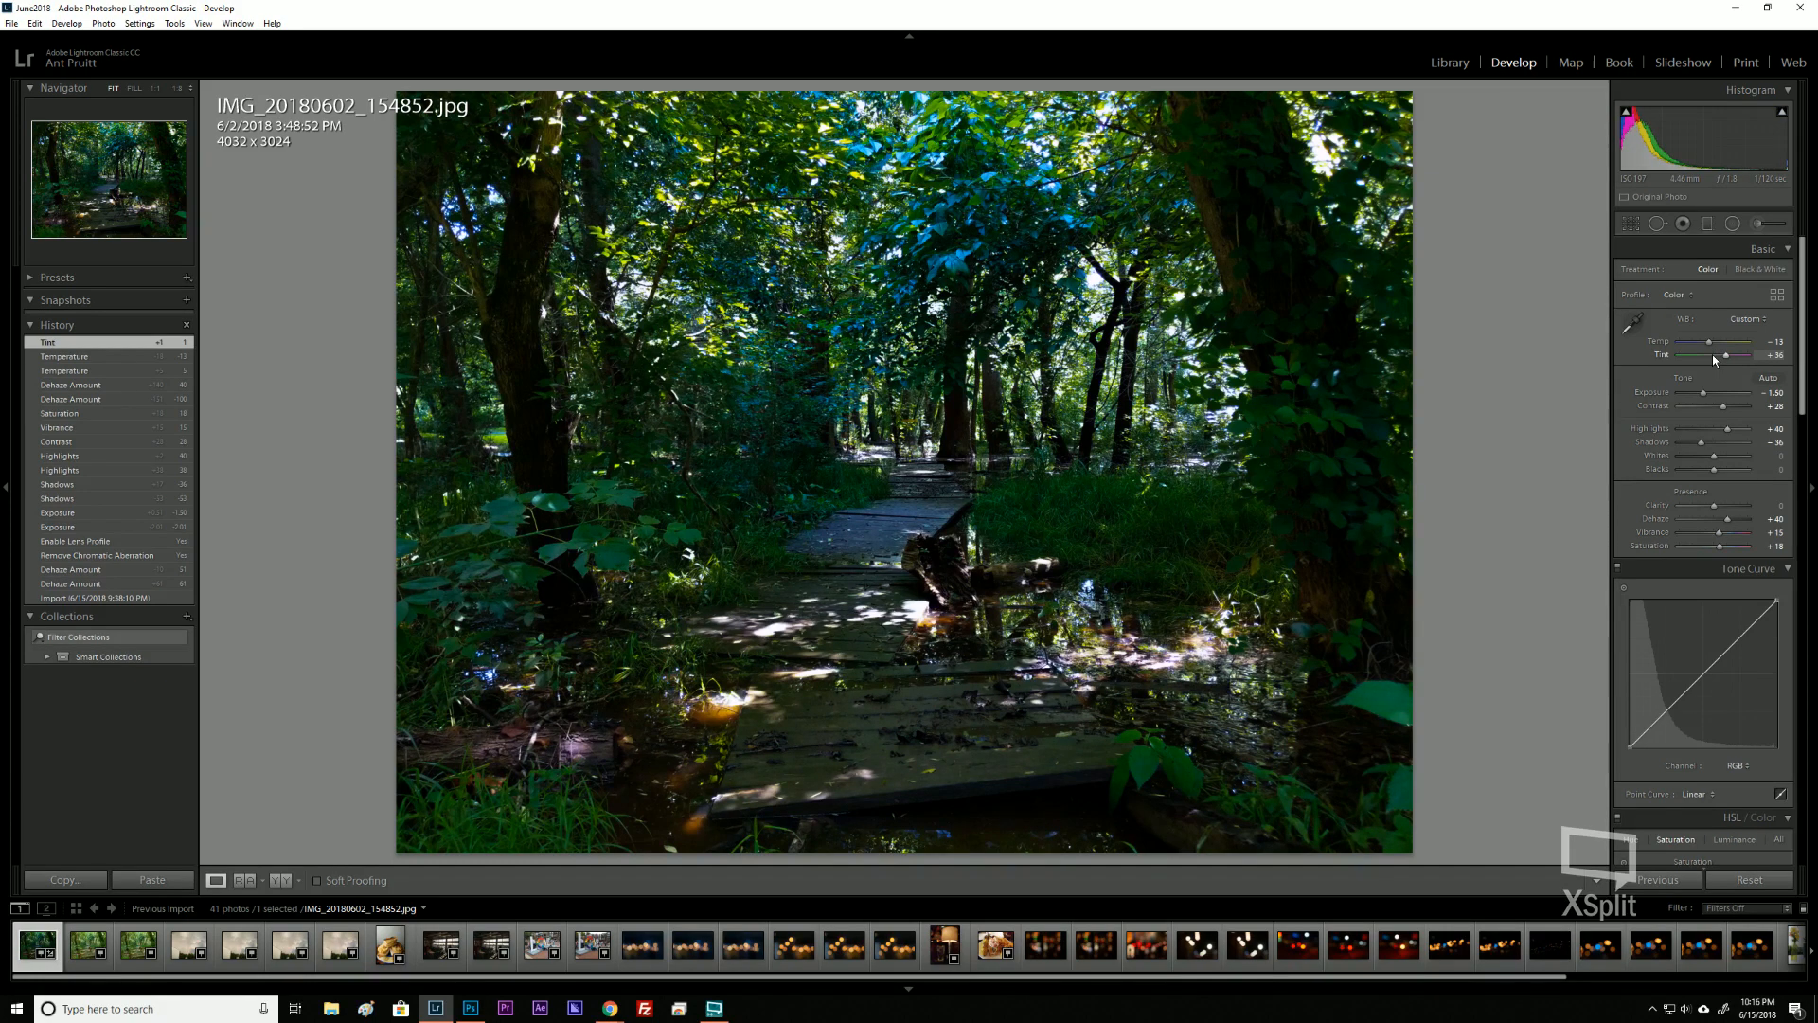
left_click_drag(1712, 354, 1712, 354)
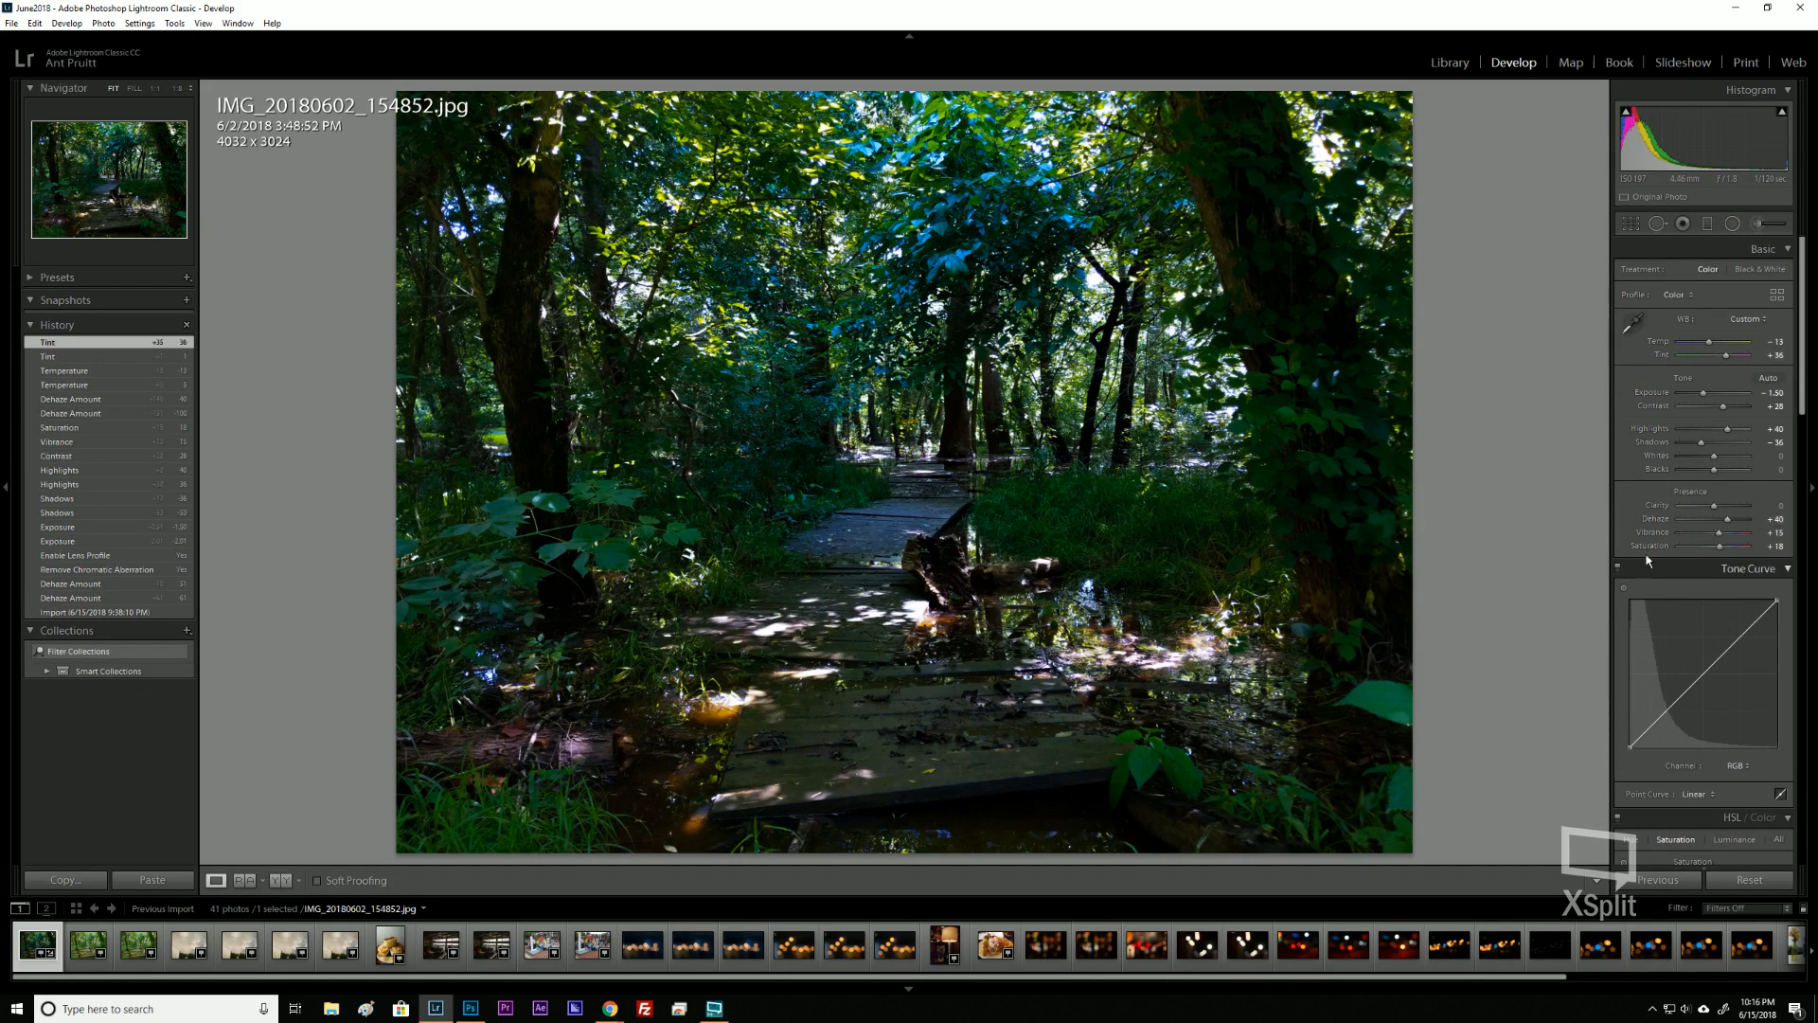
Set the forest photo's clarity to +23 and lower its exposure to -1.90.
left_click_drag(1713, 506, 1716, 509)
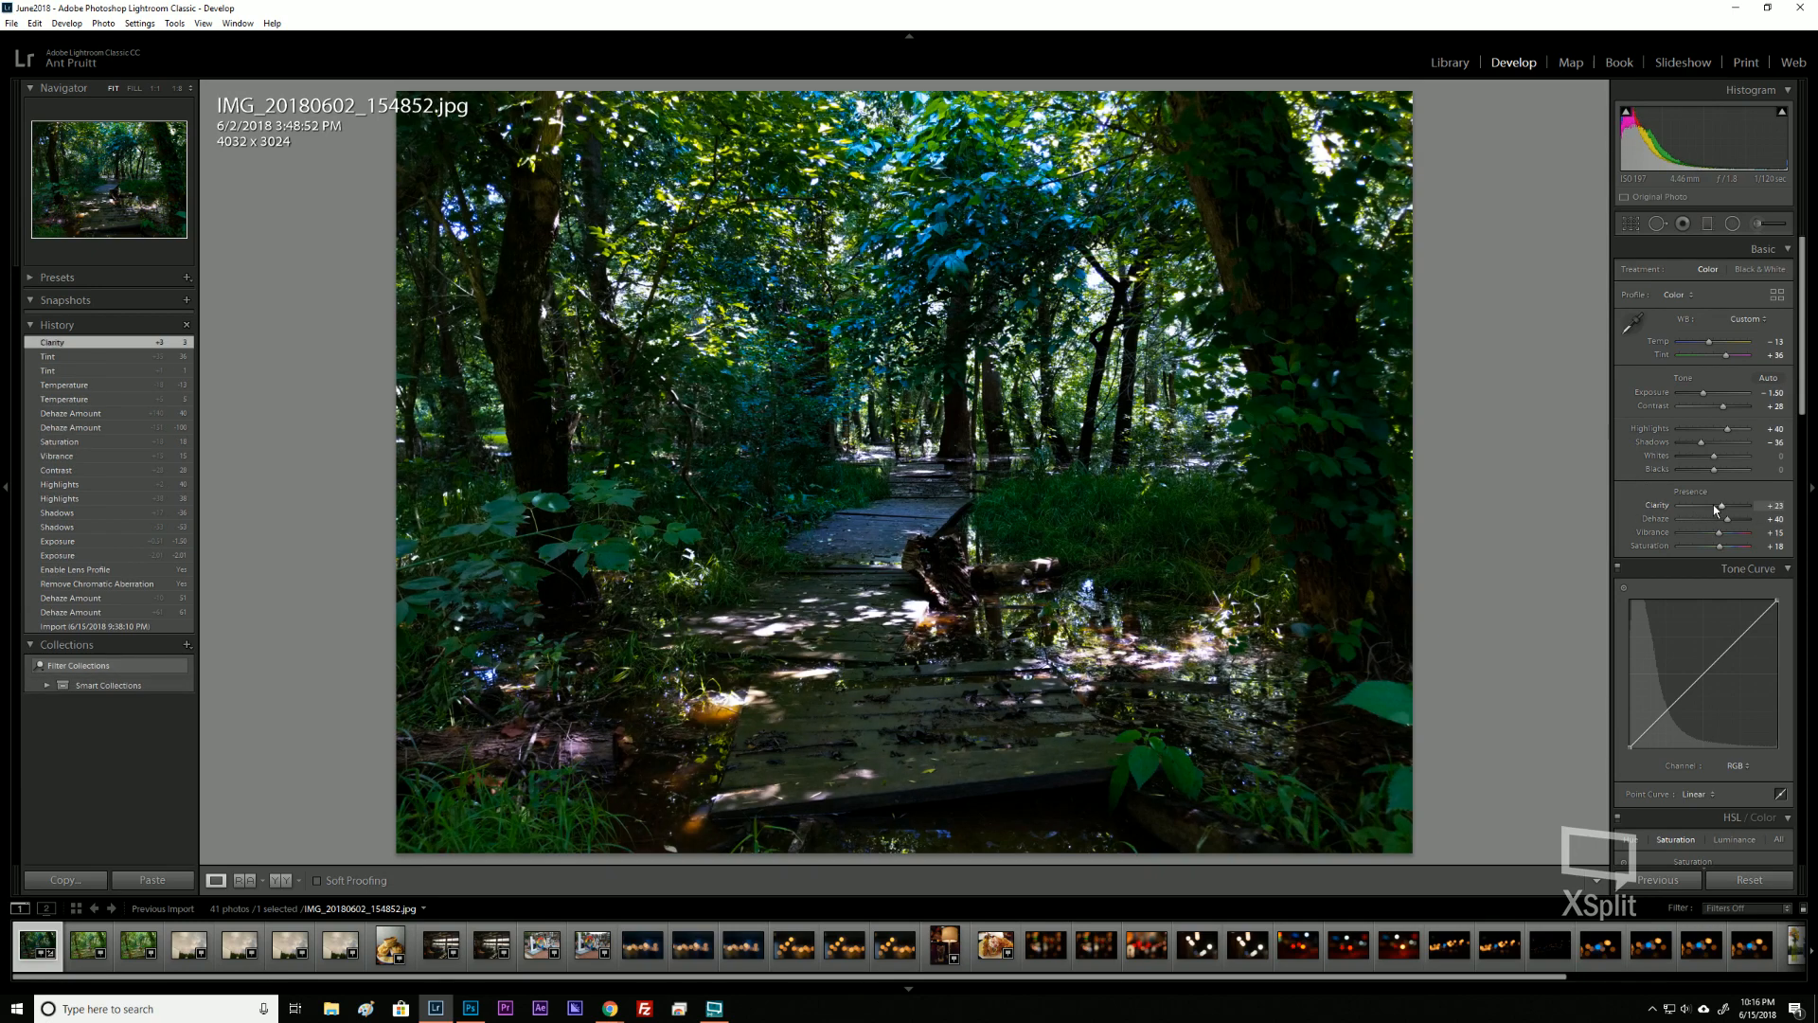
left_click_drag(1713, 504, 1713, 504)
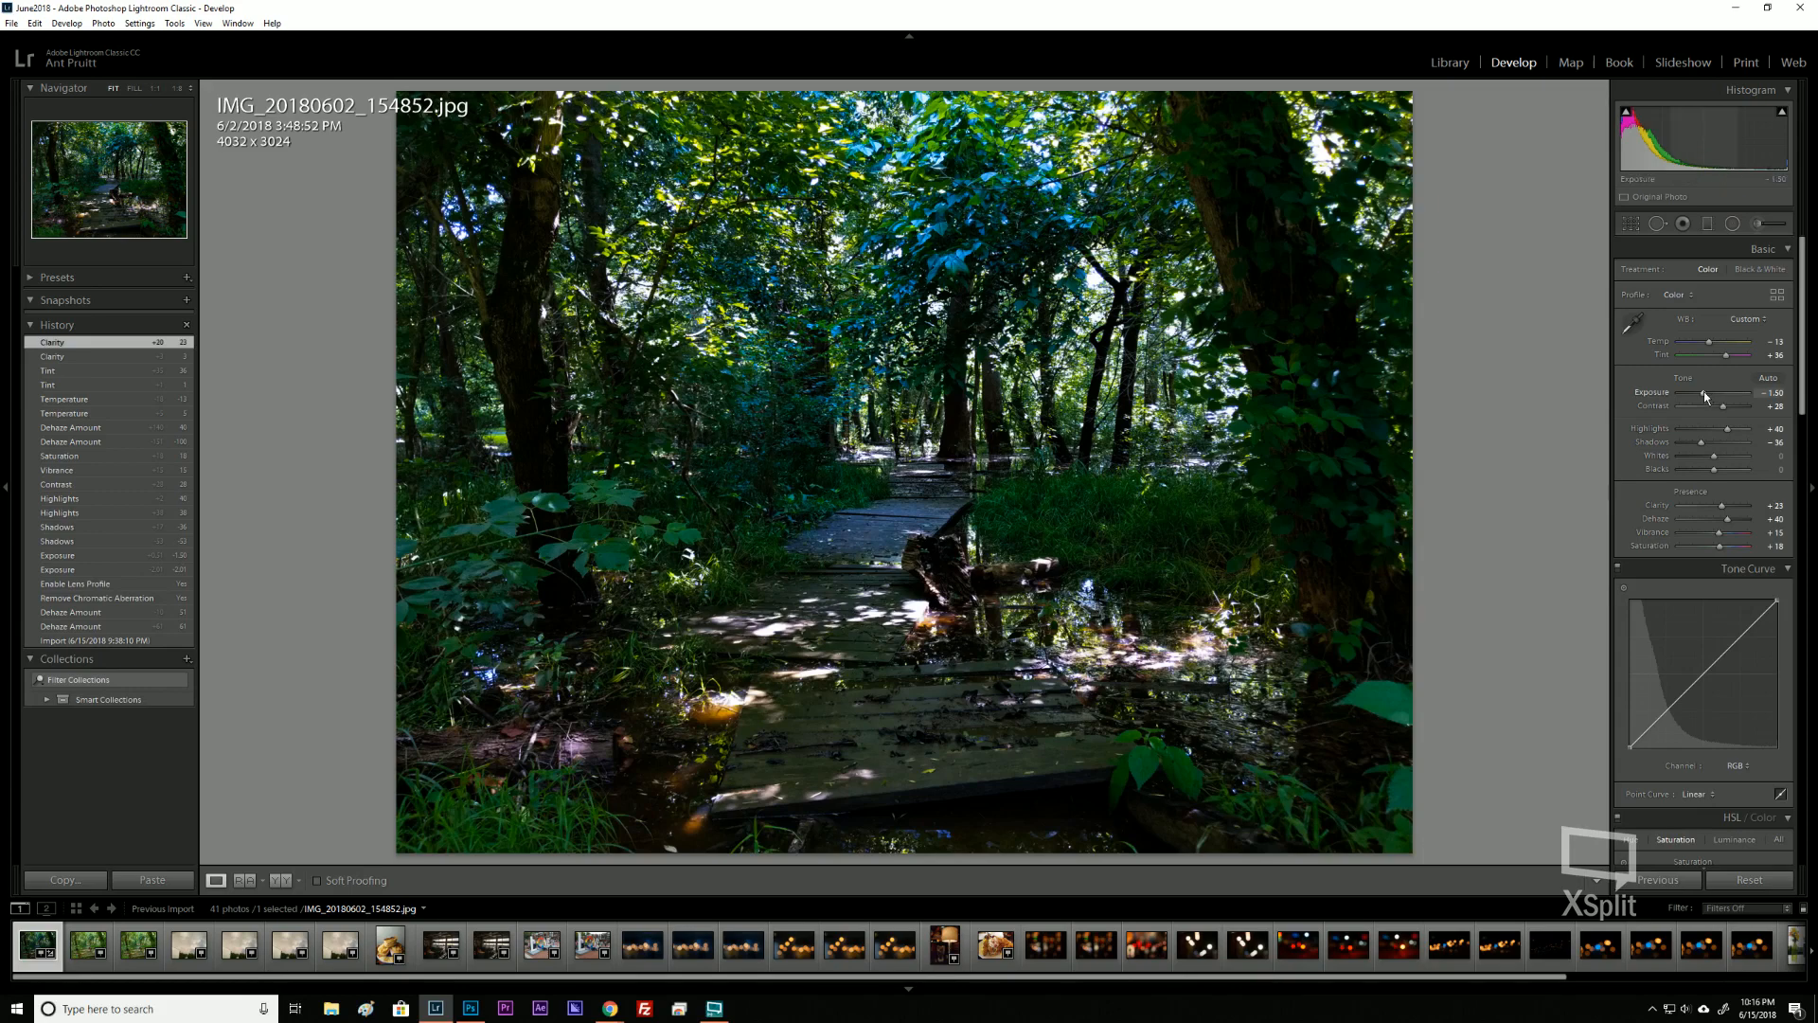
left_click_drag(1702, 390, 1703, 392)
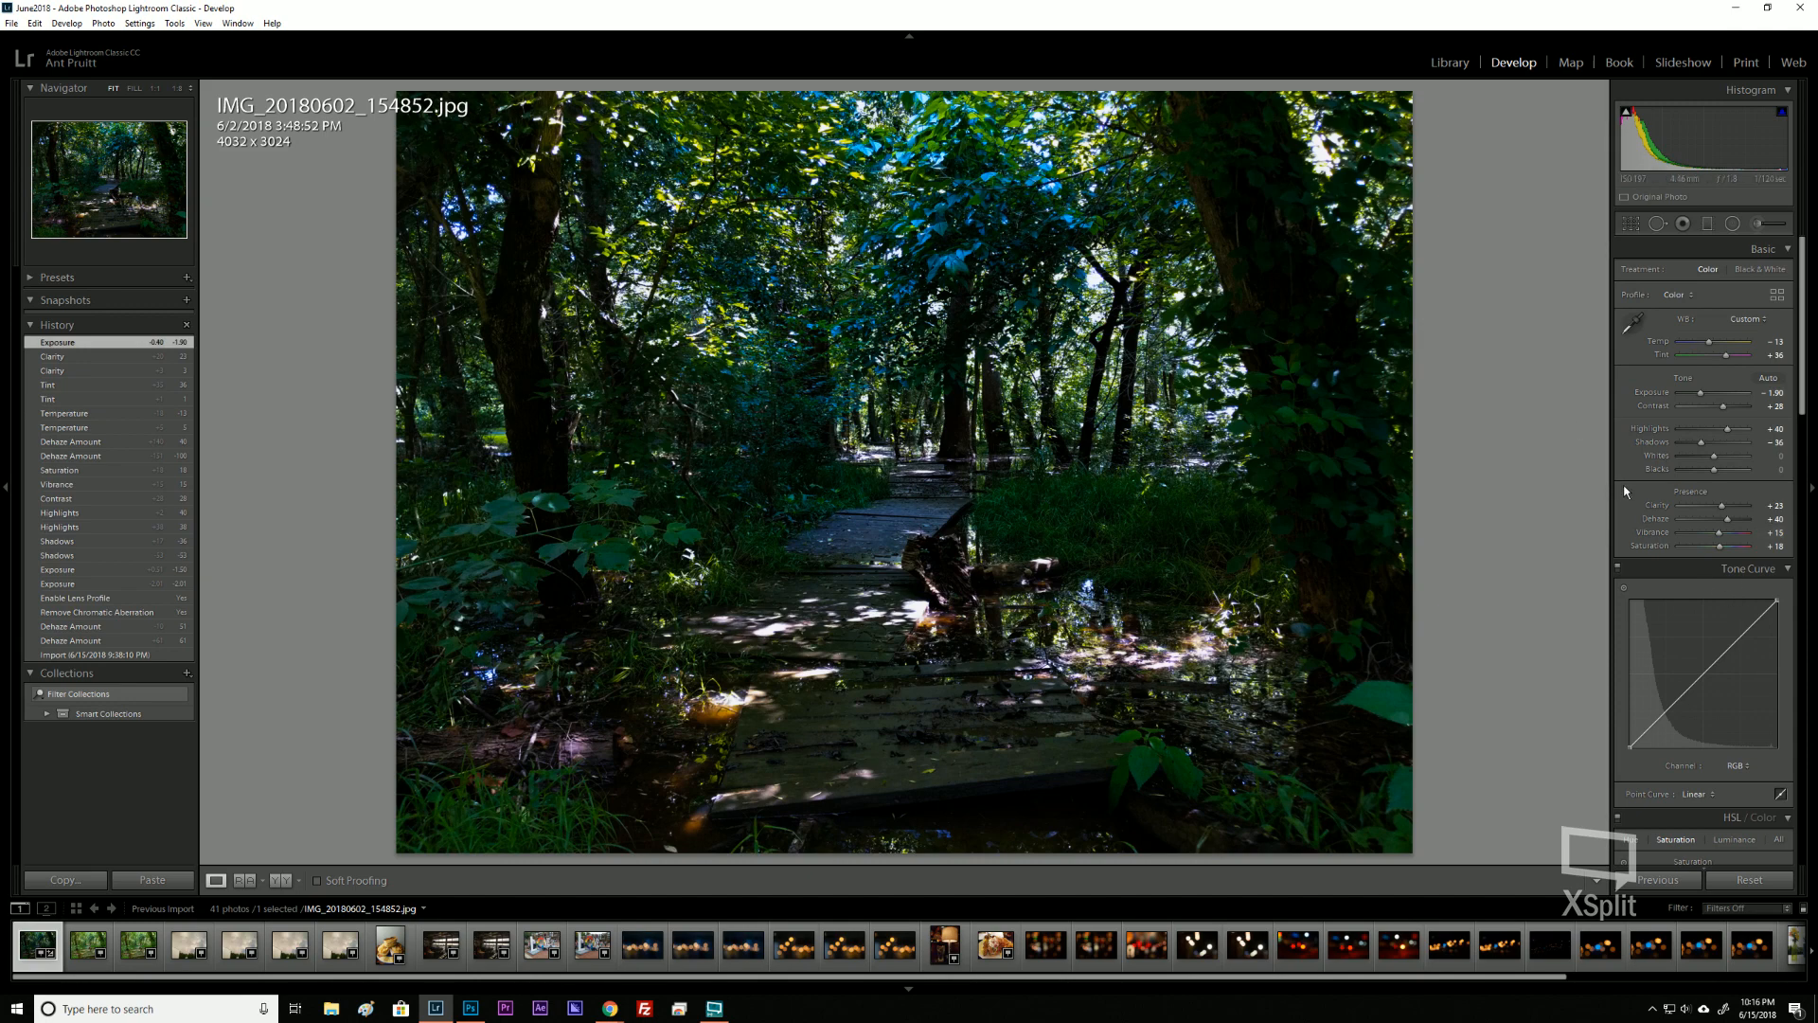
Set the luminance noise reduction of the forest photo to 37.
scroll(1629, 481, "down", 6)
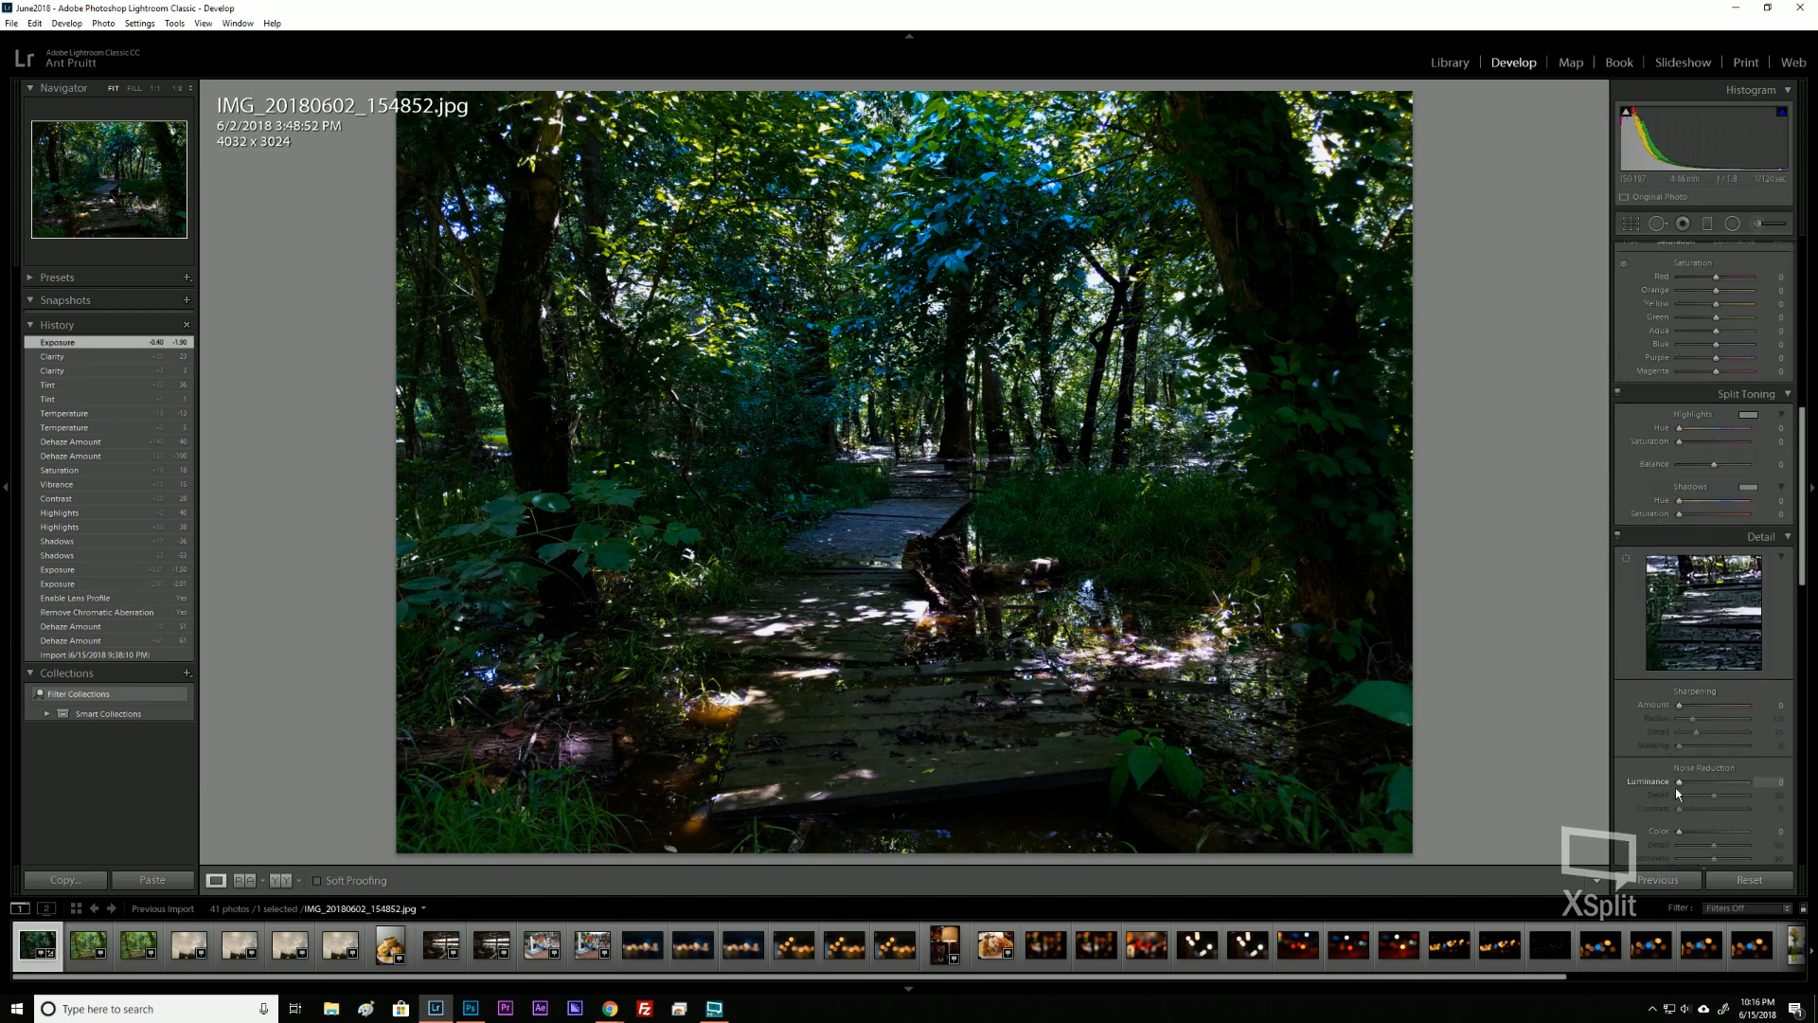
left_click_drag(1679, 782, 1703, 789)
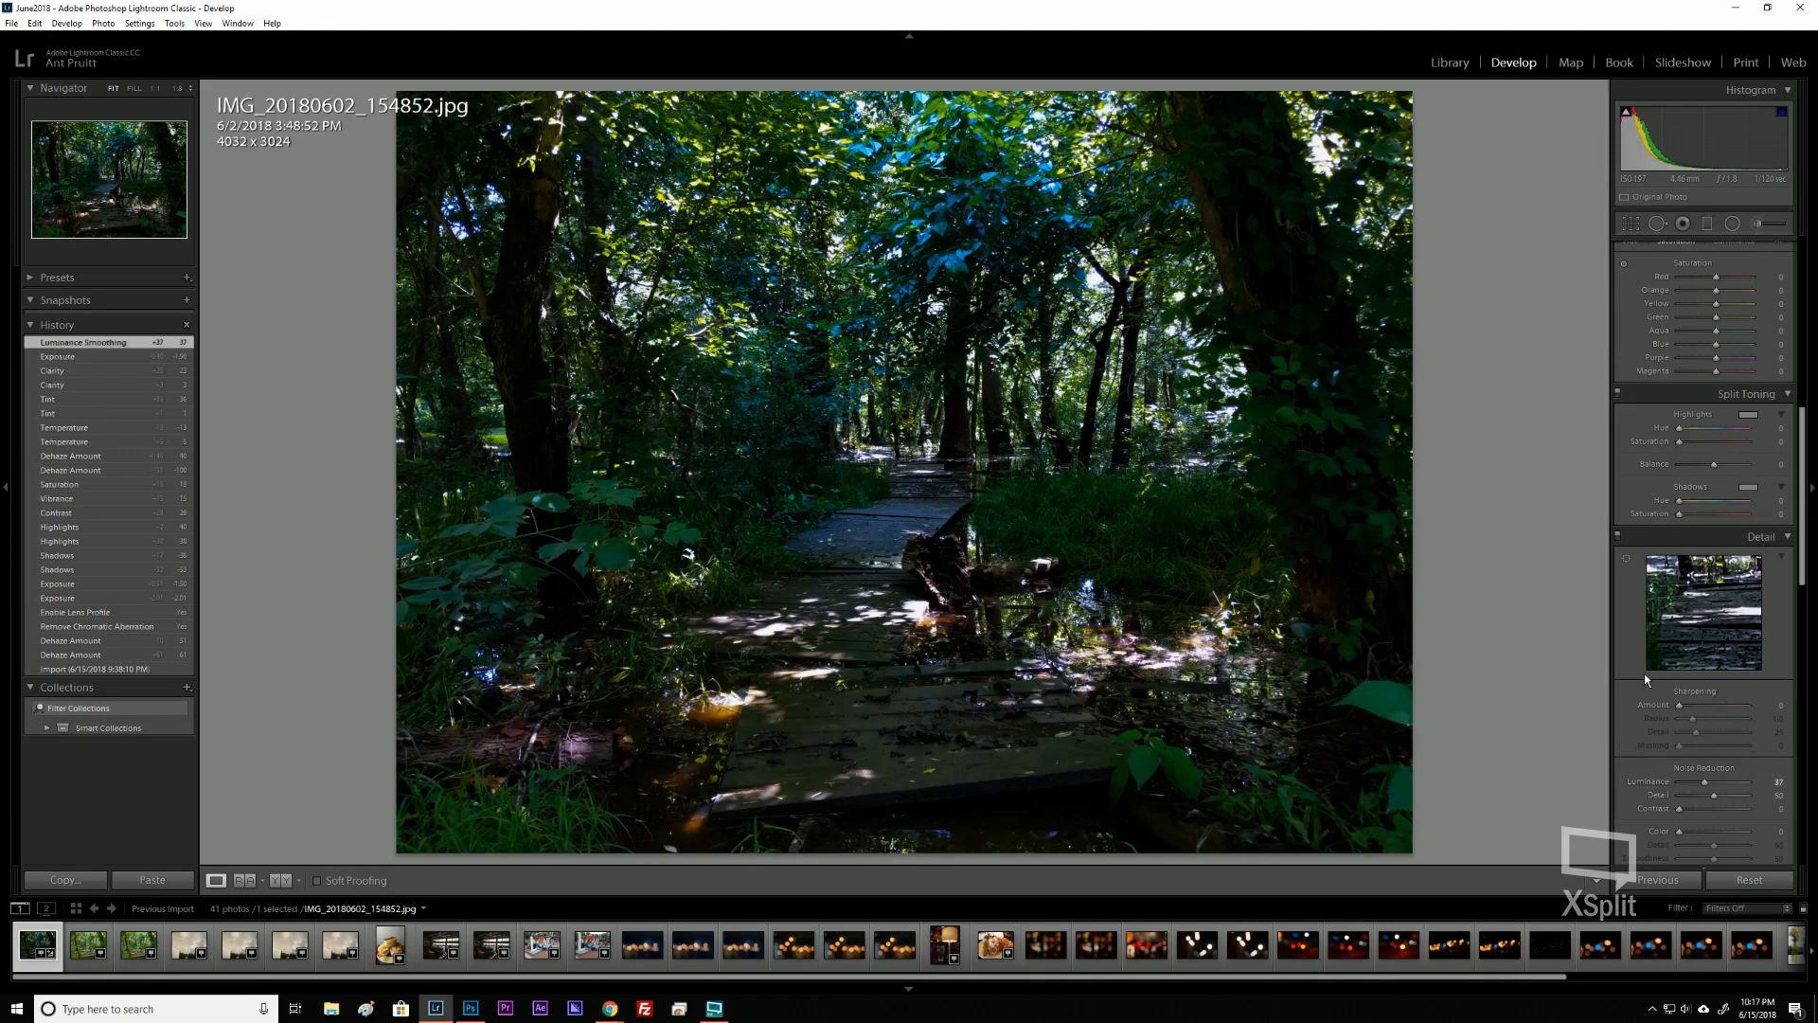
scroll(1644, 673, "down", 3)
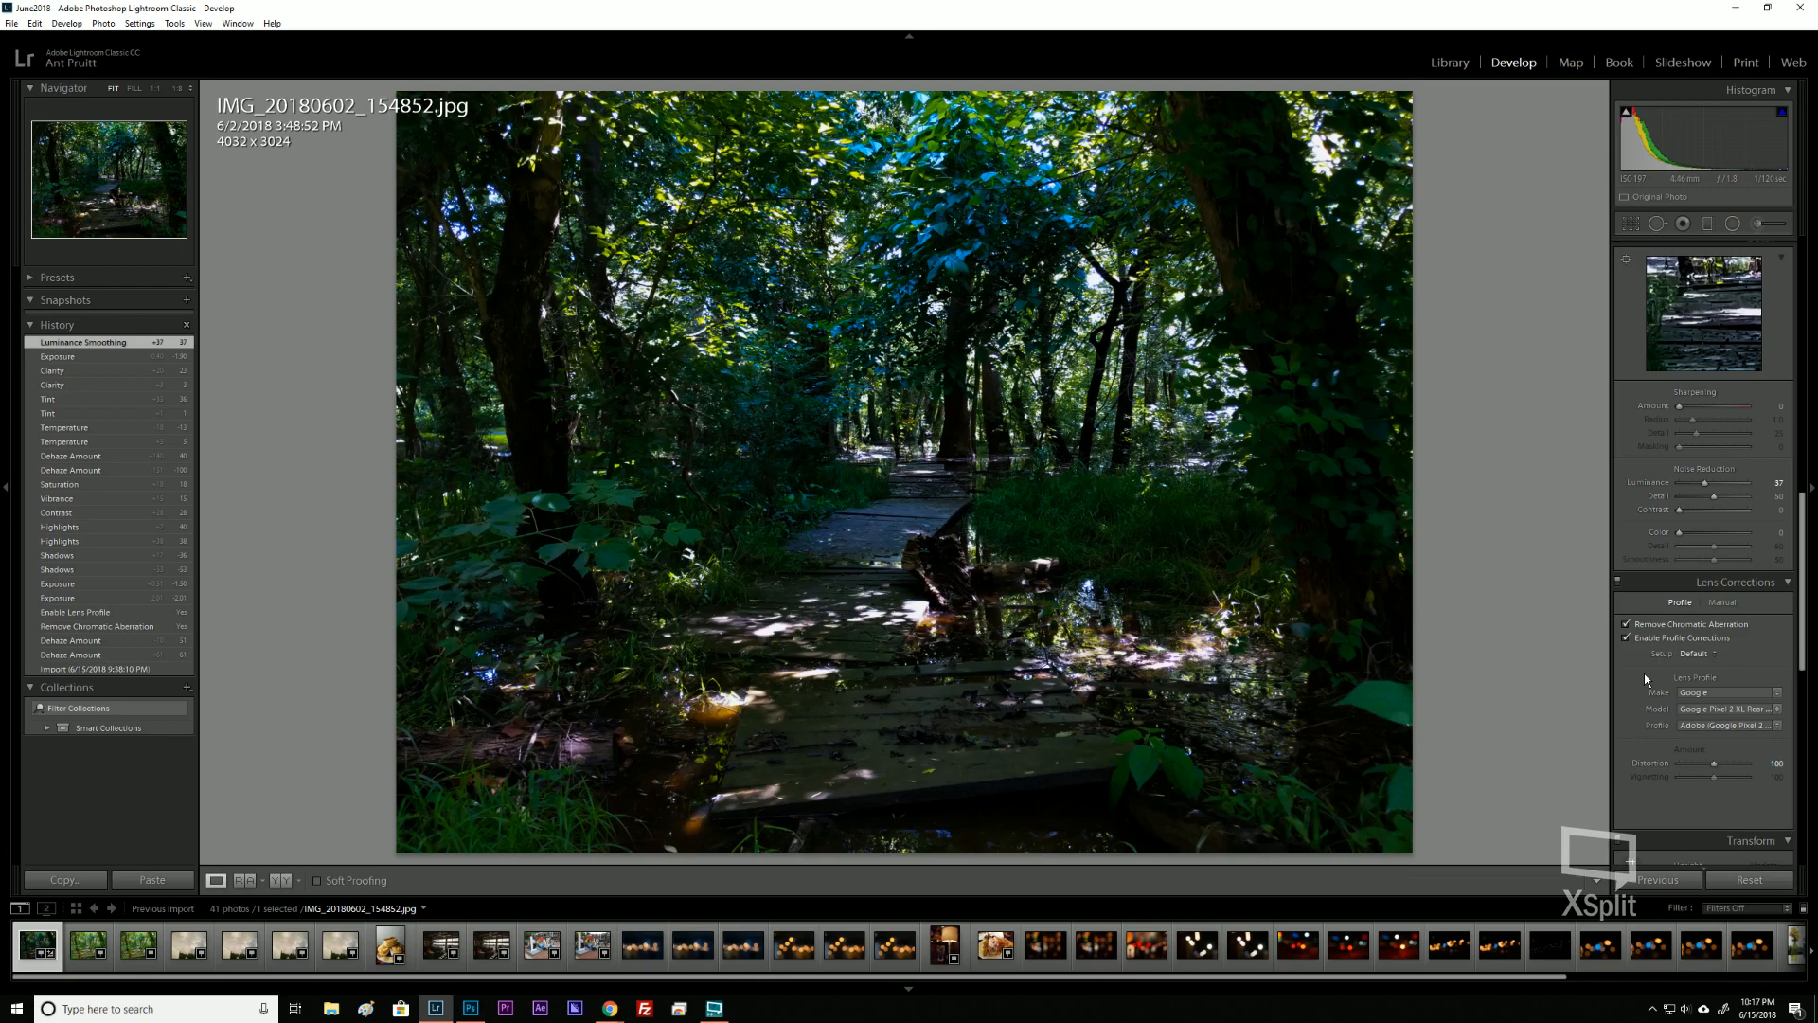
Send the forest boardwalk photo to Adobe Photoshop CC 2018 as a copy with Lightroom adjustments.
scroll(1644, 674, "down", 8)
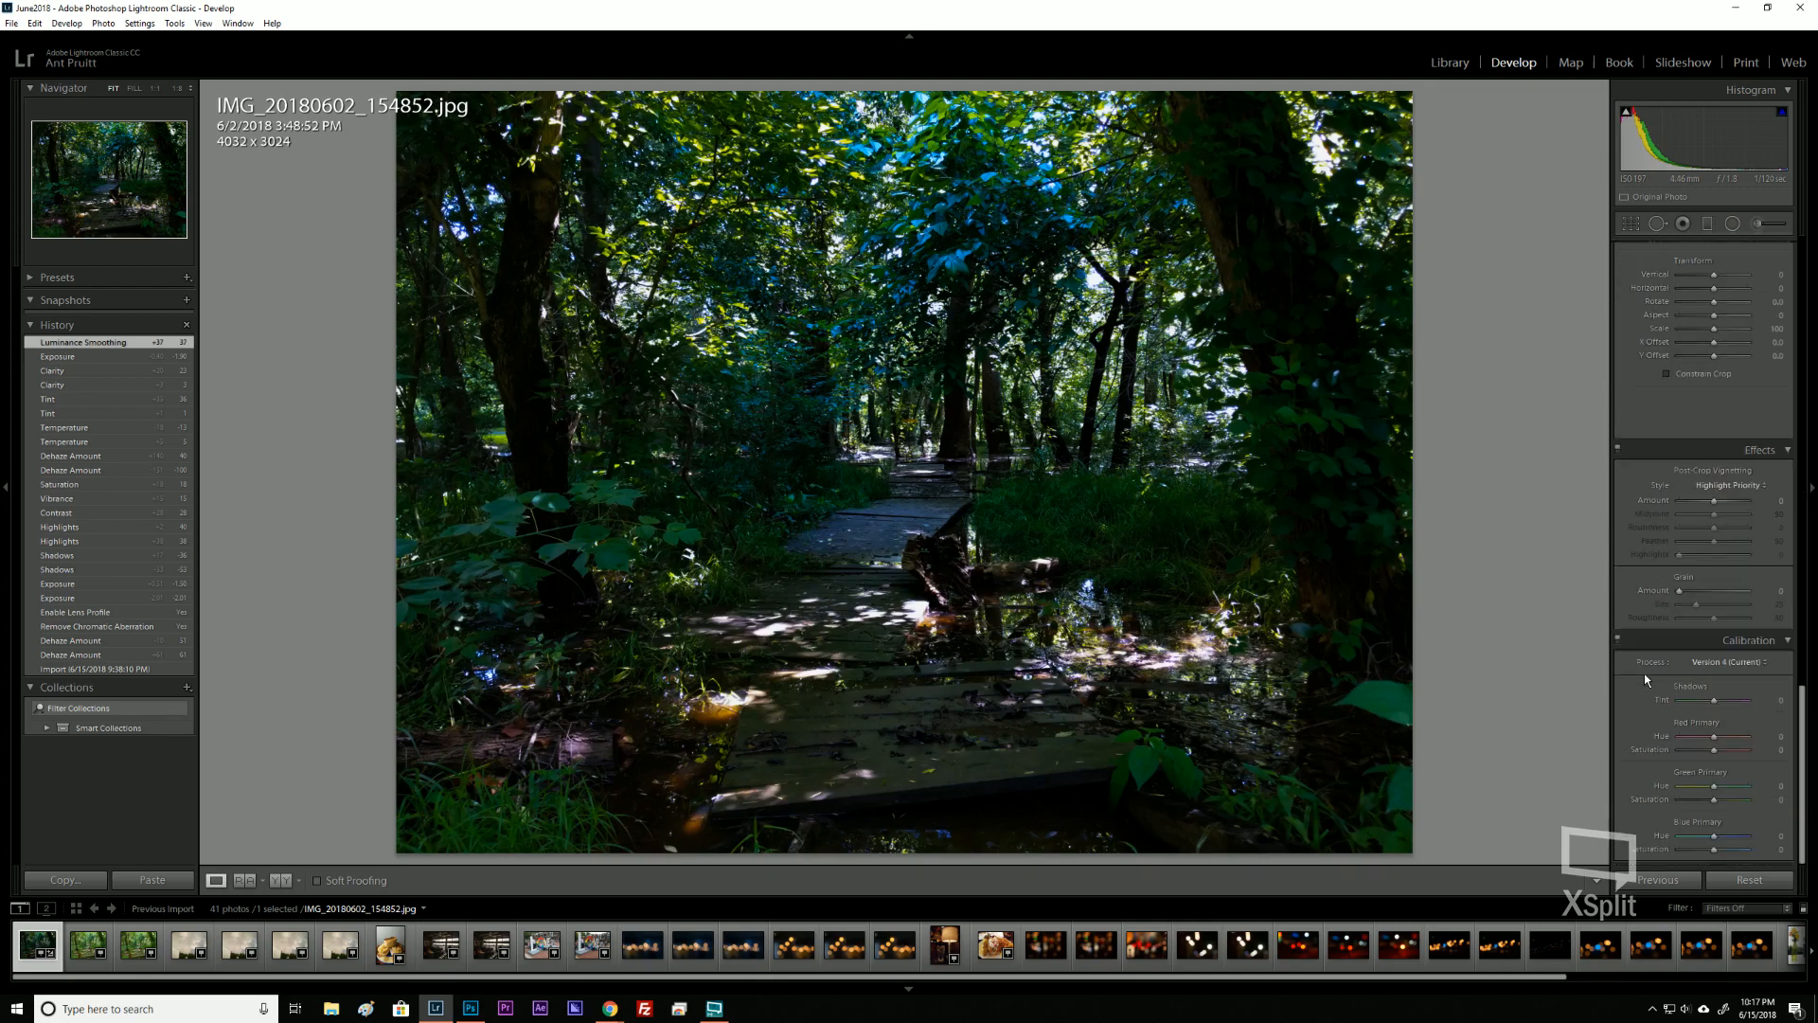
scroll(1644, 673, "up", 8)
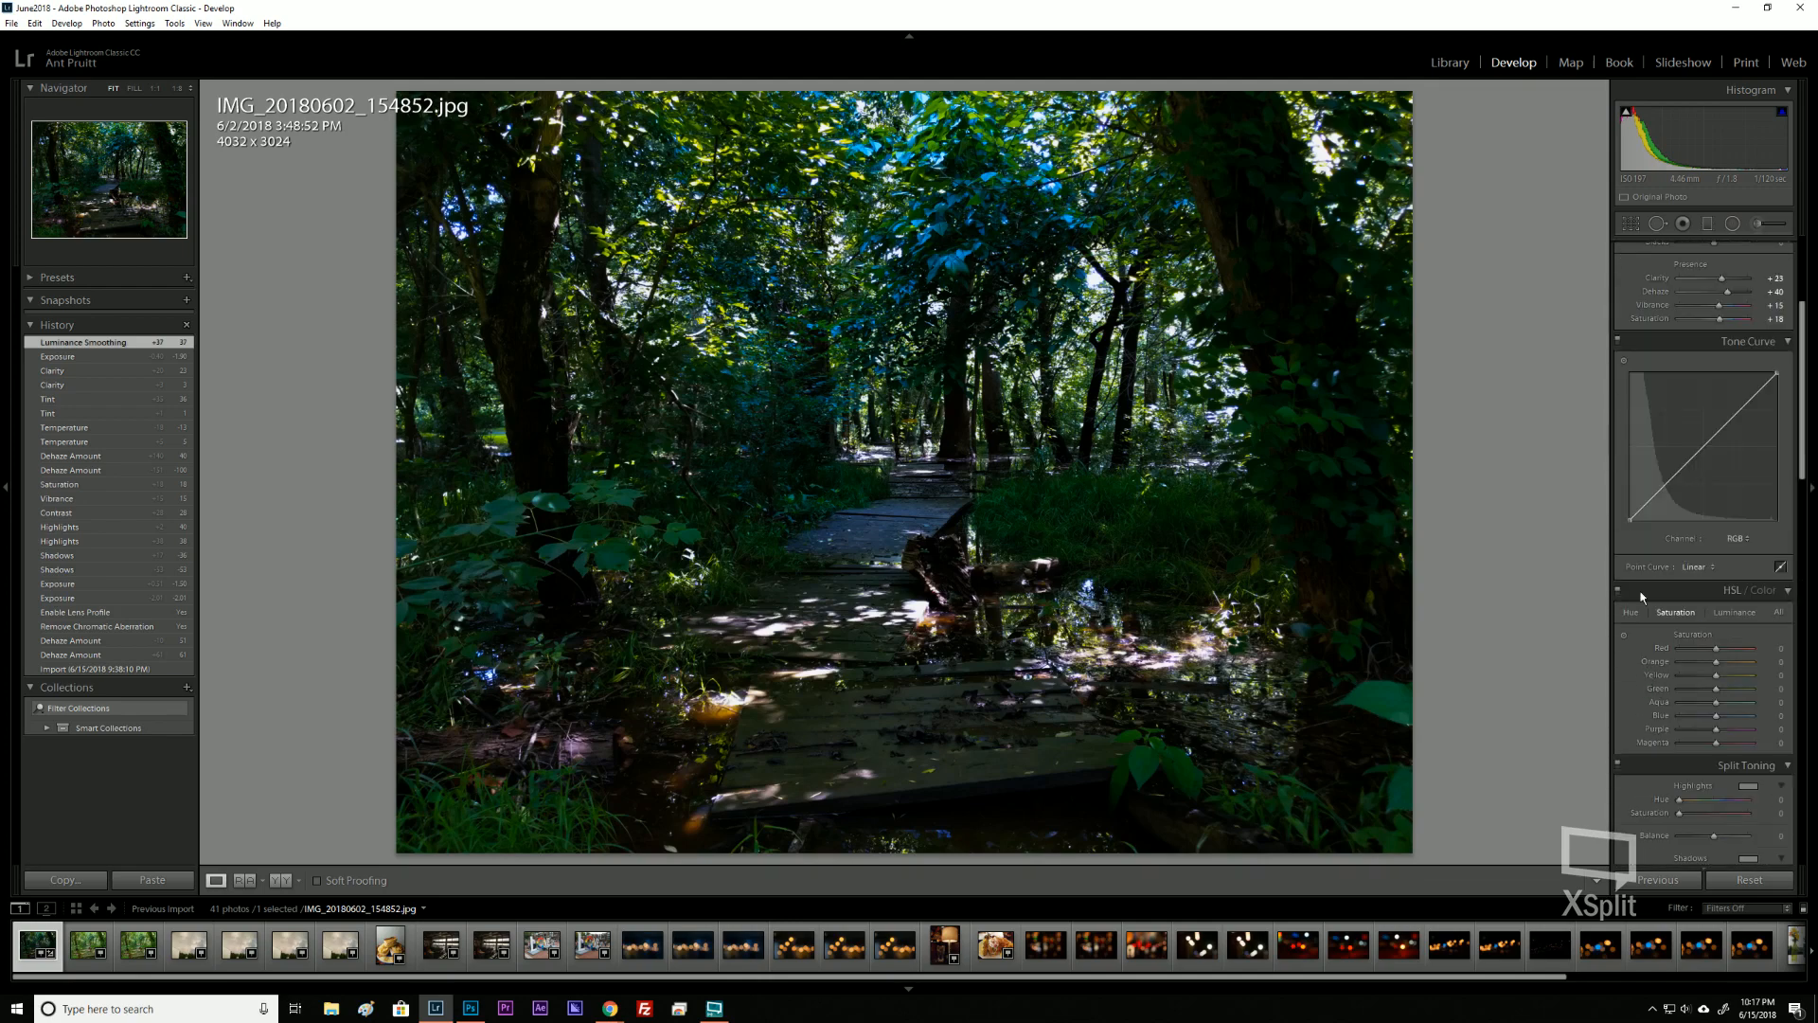
right_click(889, 413)
mouse_move(959, 542)
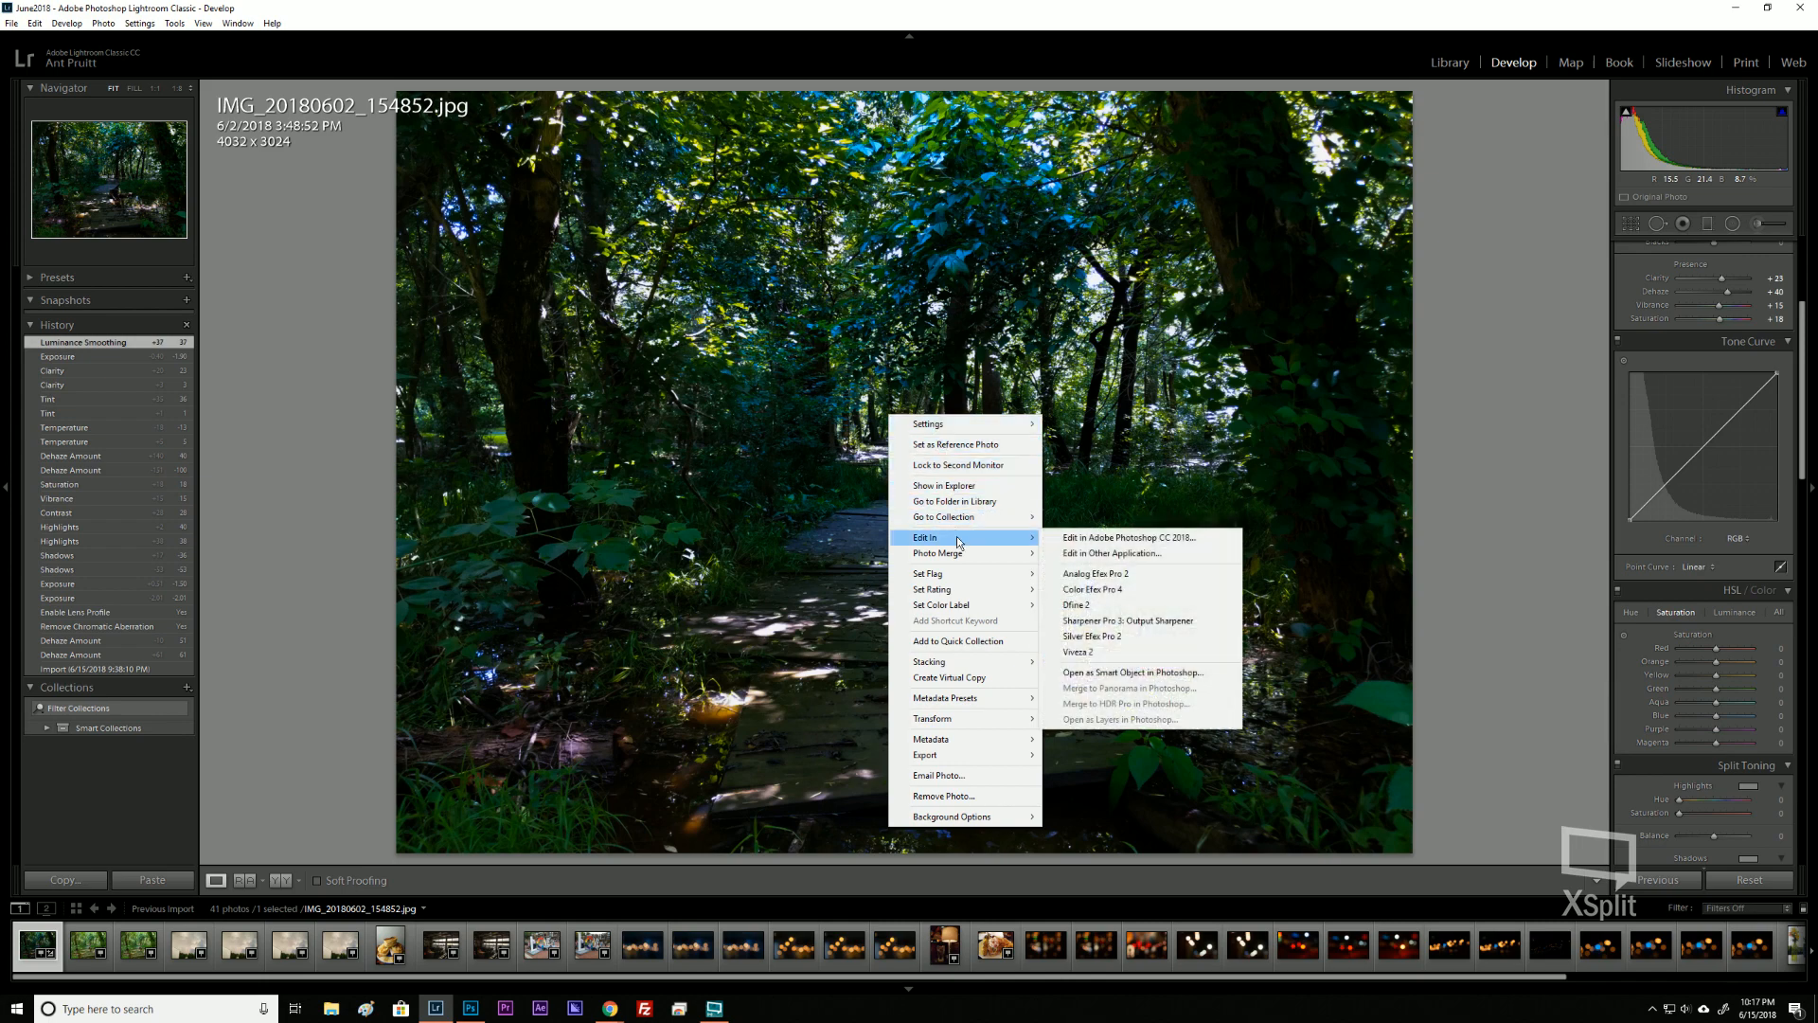
left_click(1103, 534)
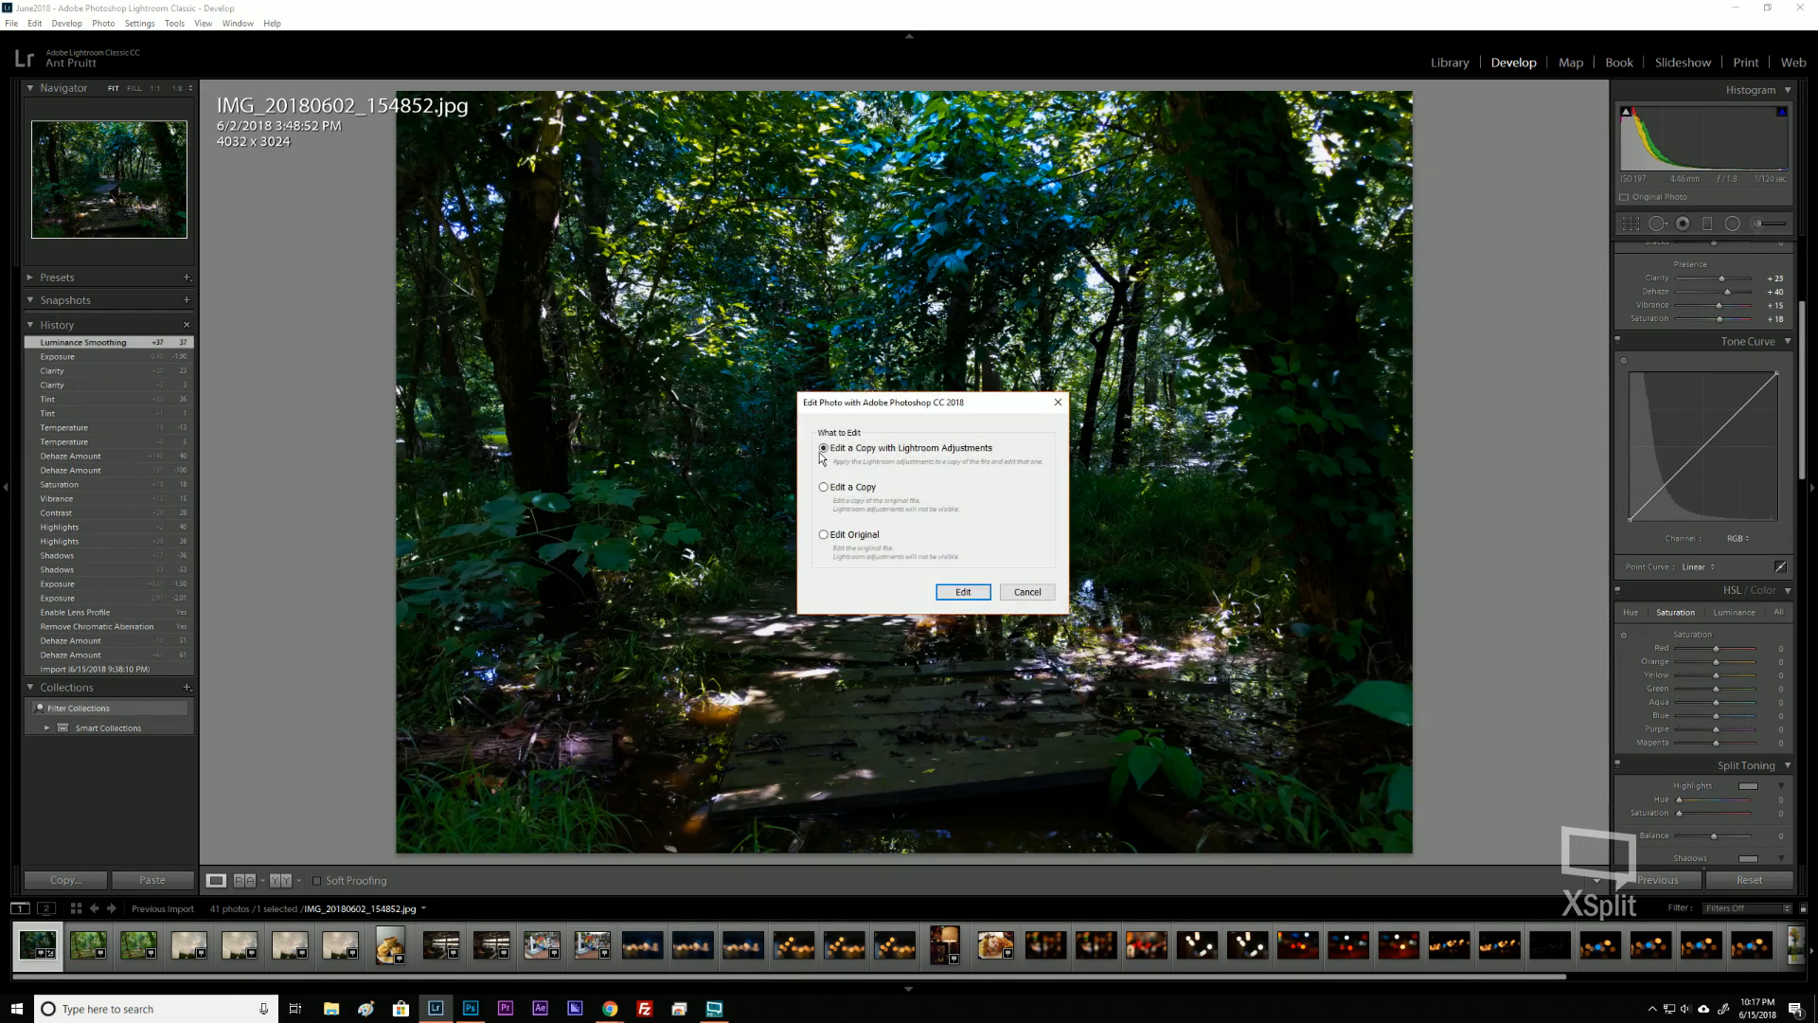
left_click(954, 590)
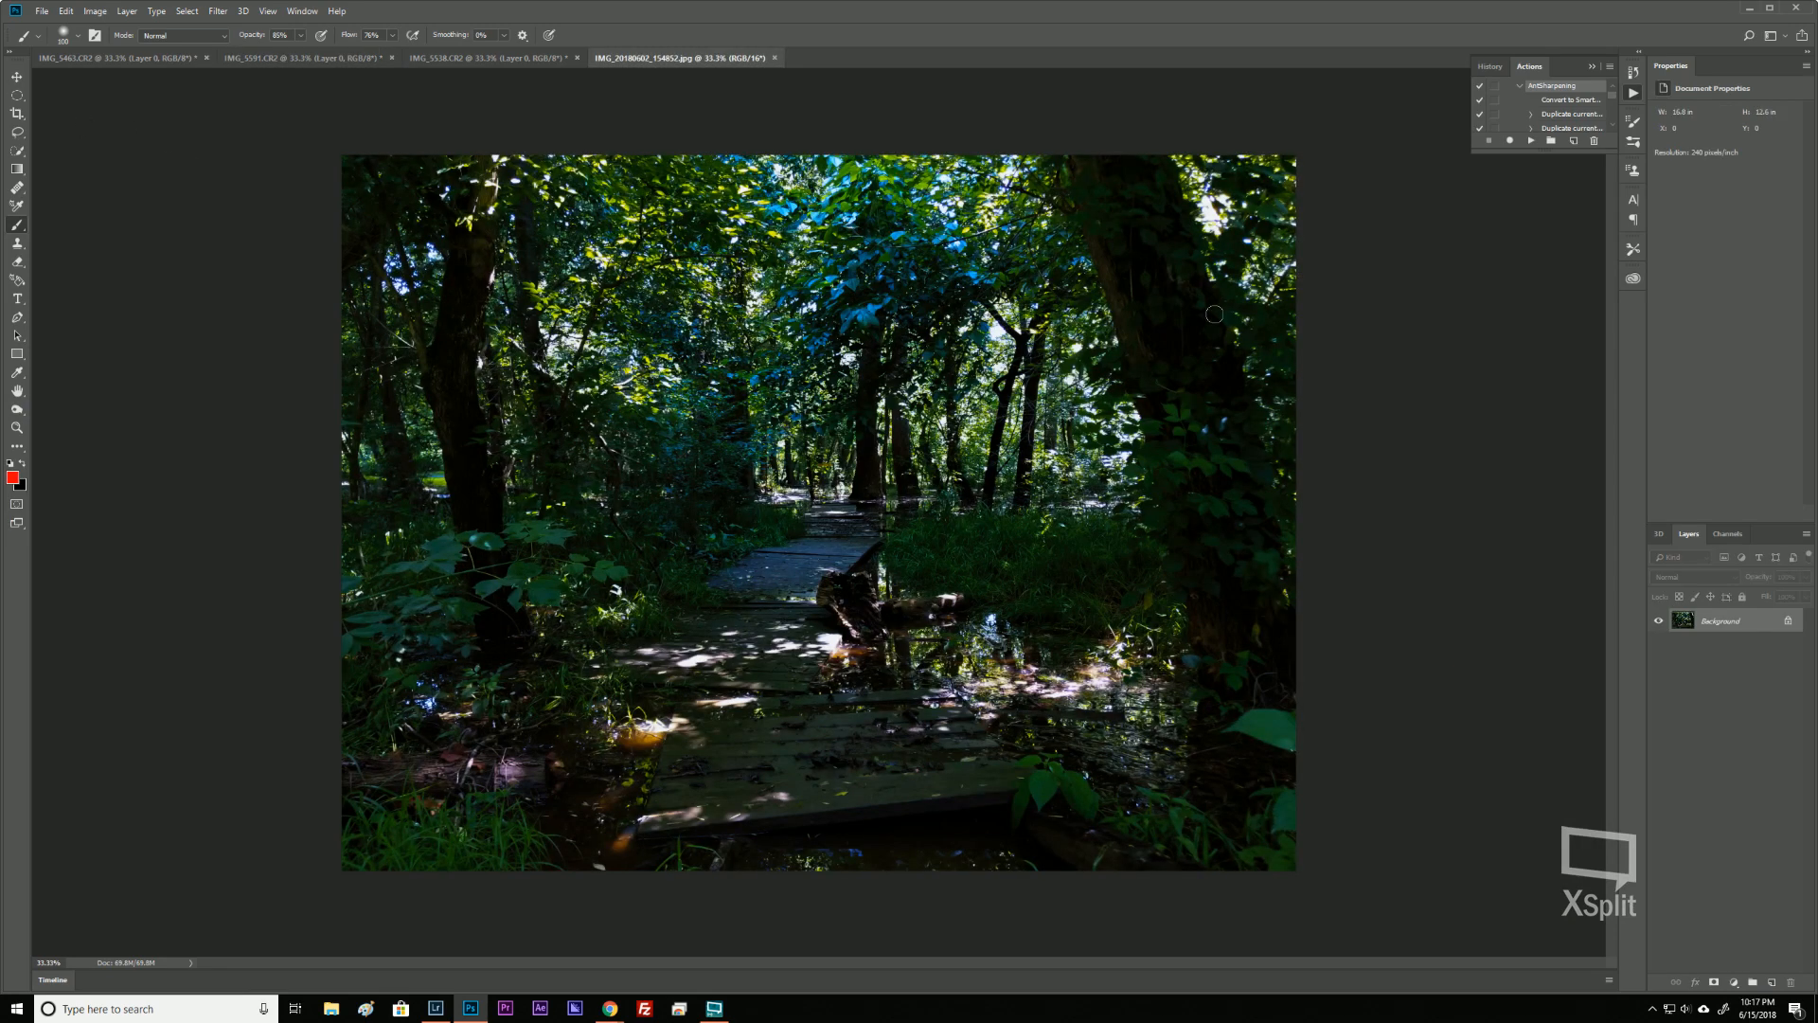
Unlock the forest photo's background layer and duplicate it.
left_click(1787, 621)
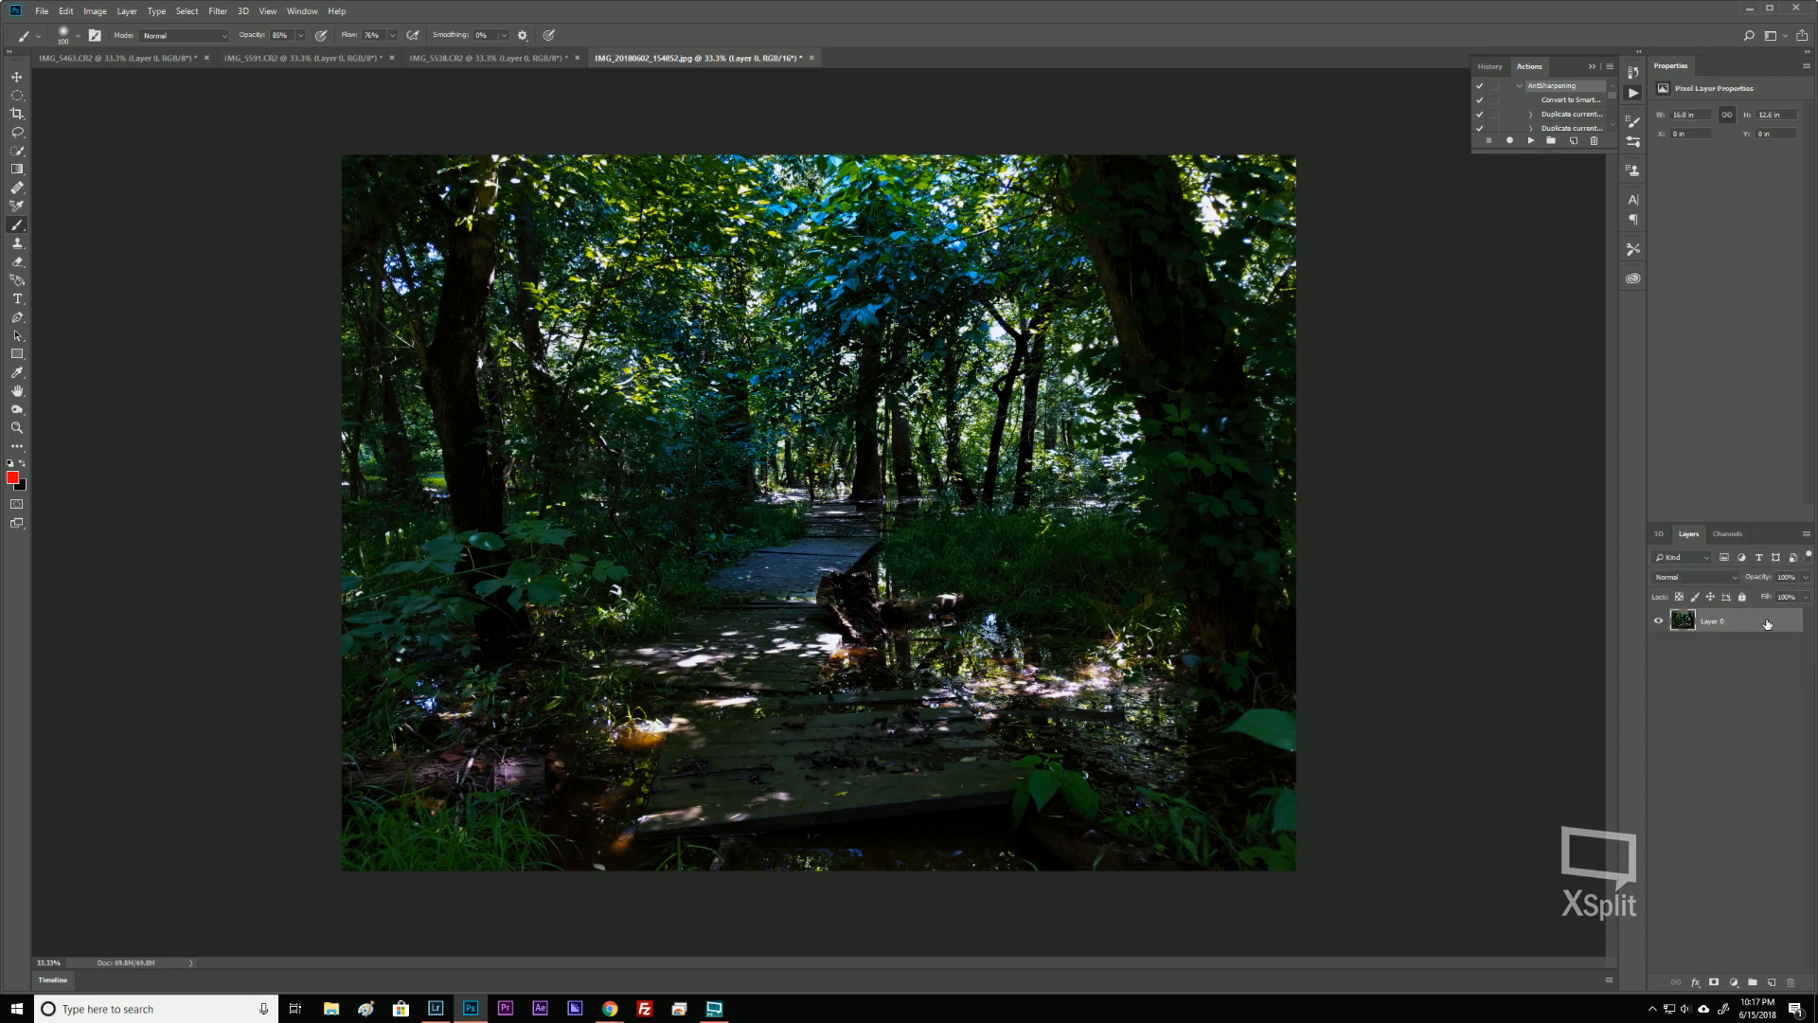
left_click_drag(1767, 623, 1771, 982)
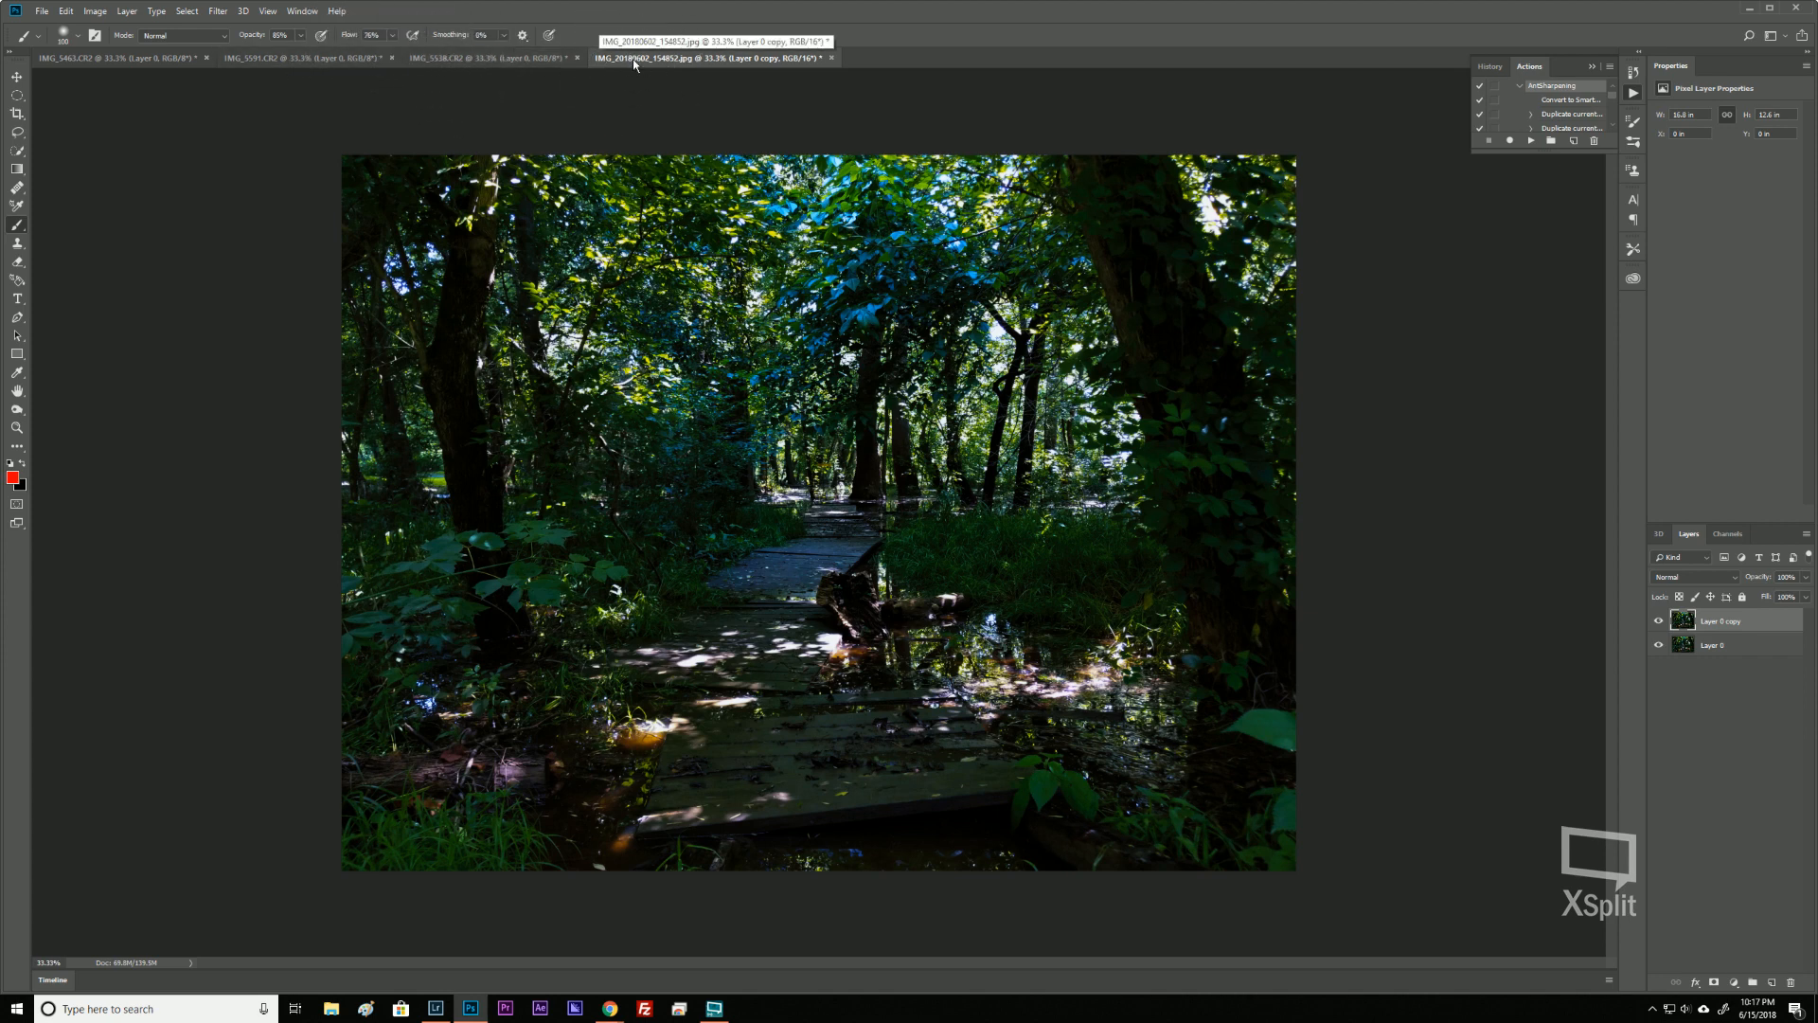
Examine the open bokeh images IMG_5463, IMG_5591 and IMG_5538 alongside the forest photo as possible overlays.
left_click(346, 63)
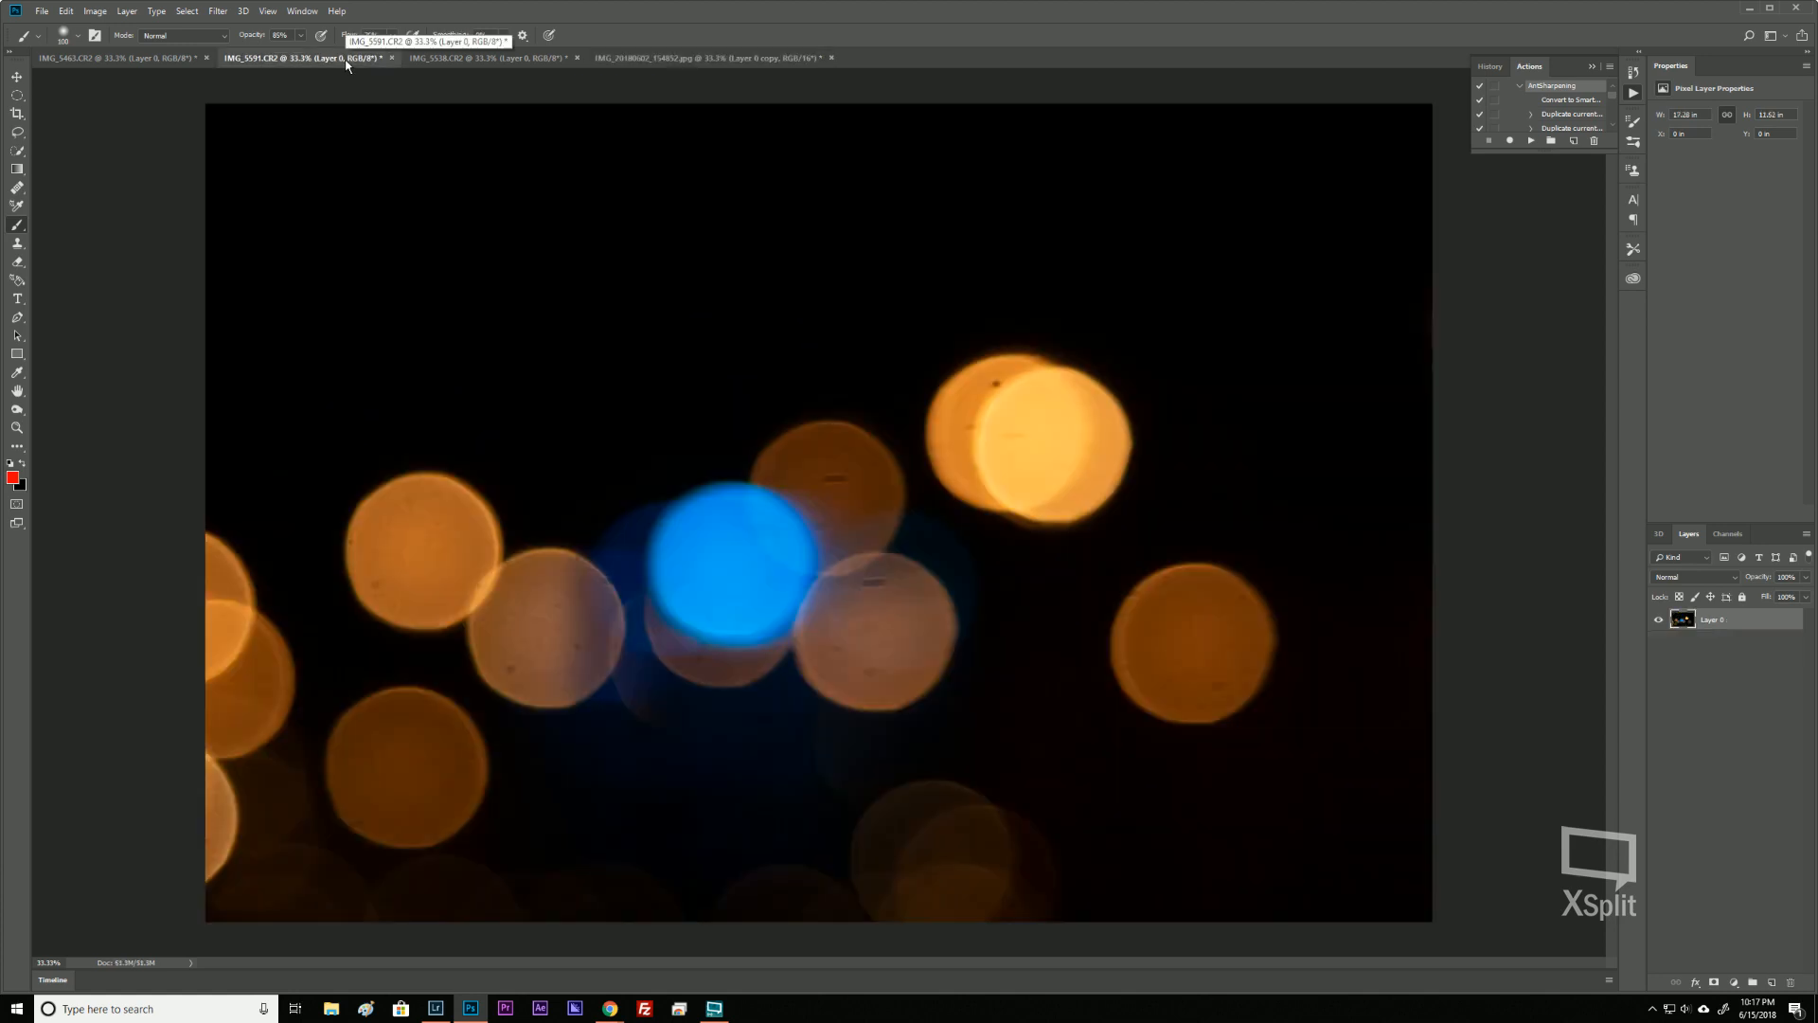
left_click(493, 62)
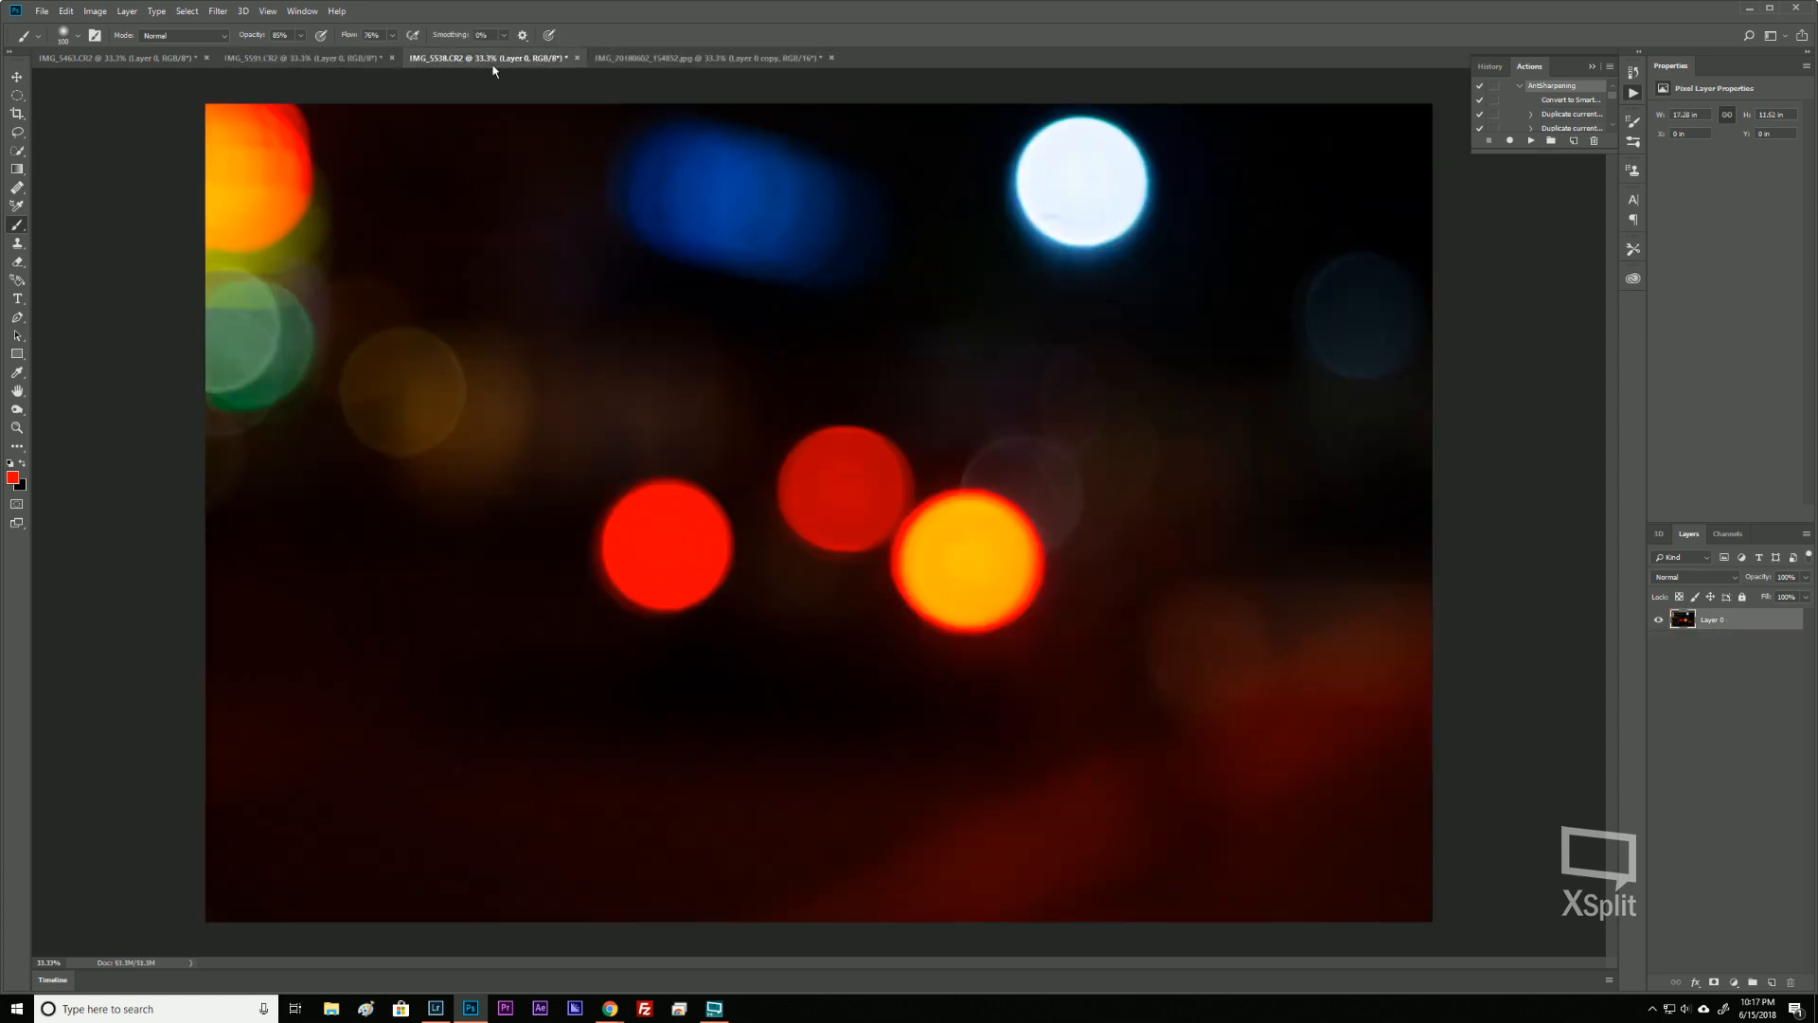
left_click(685, 57)
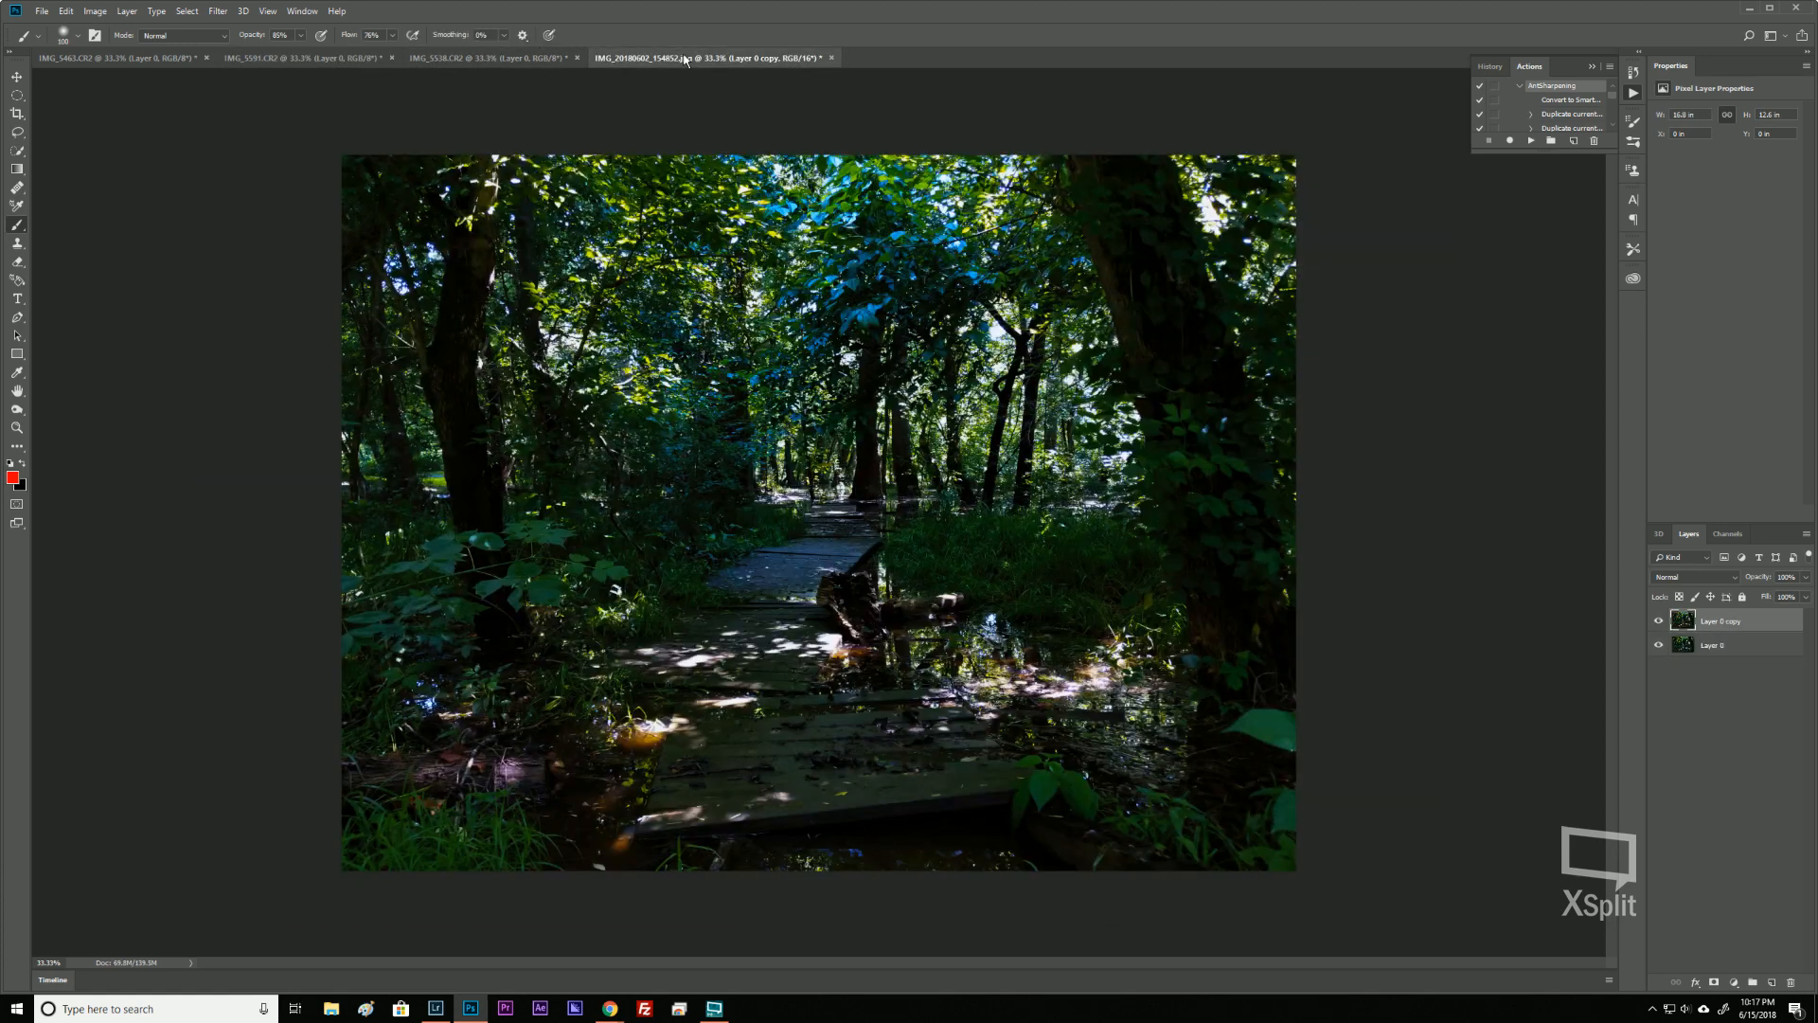
left_click(158, 63)
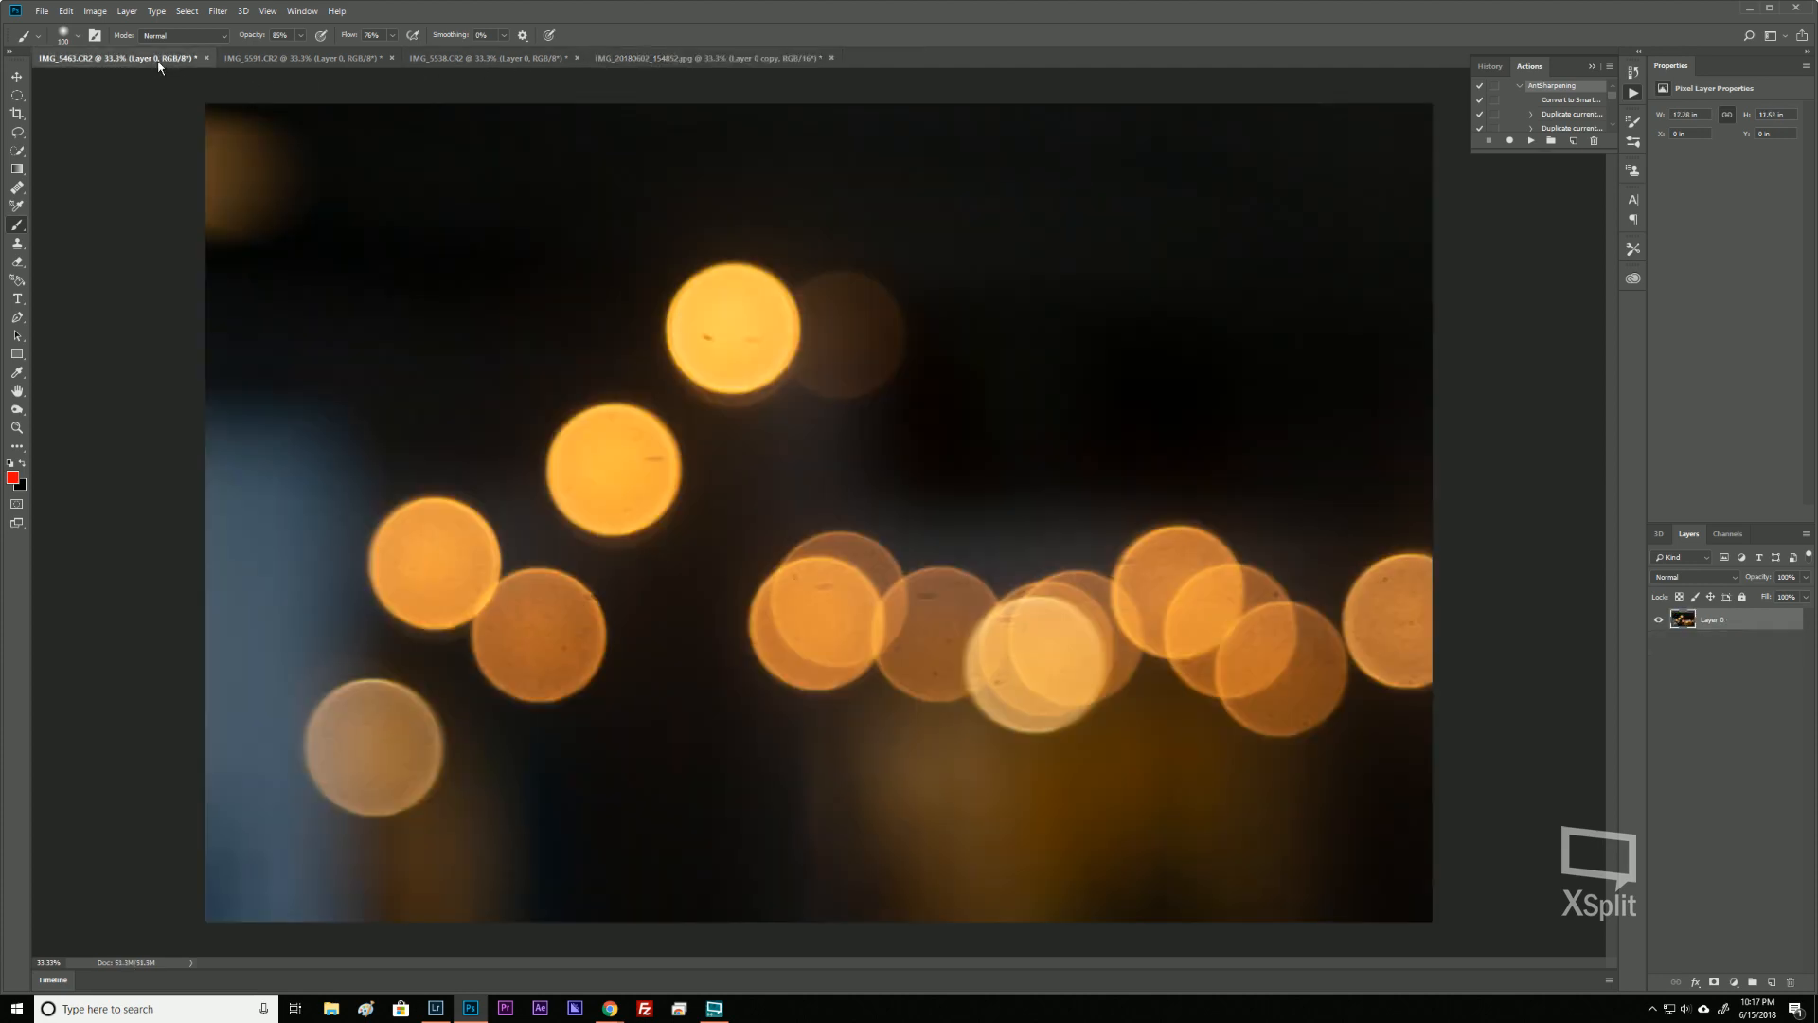
left_click(298, 61)
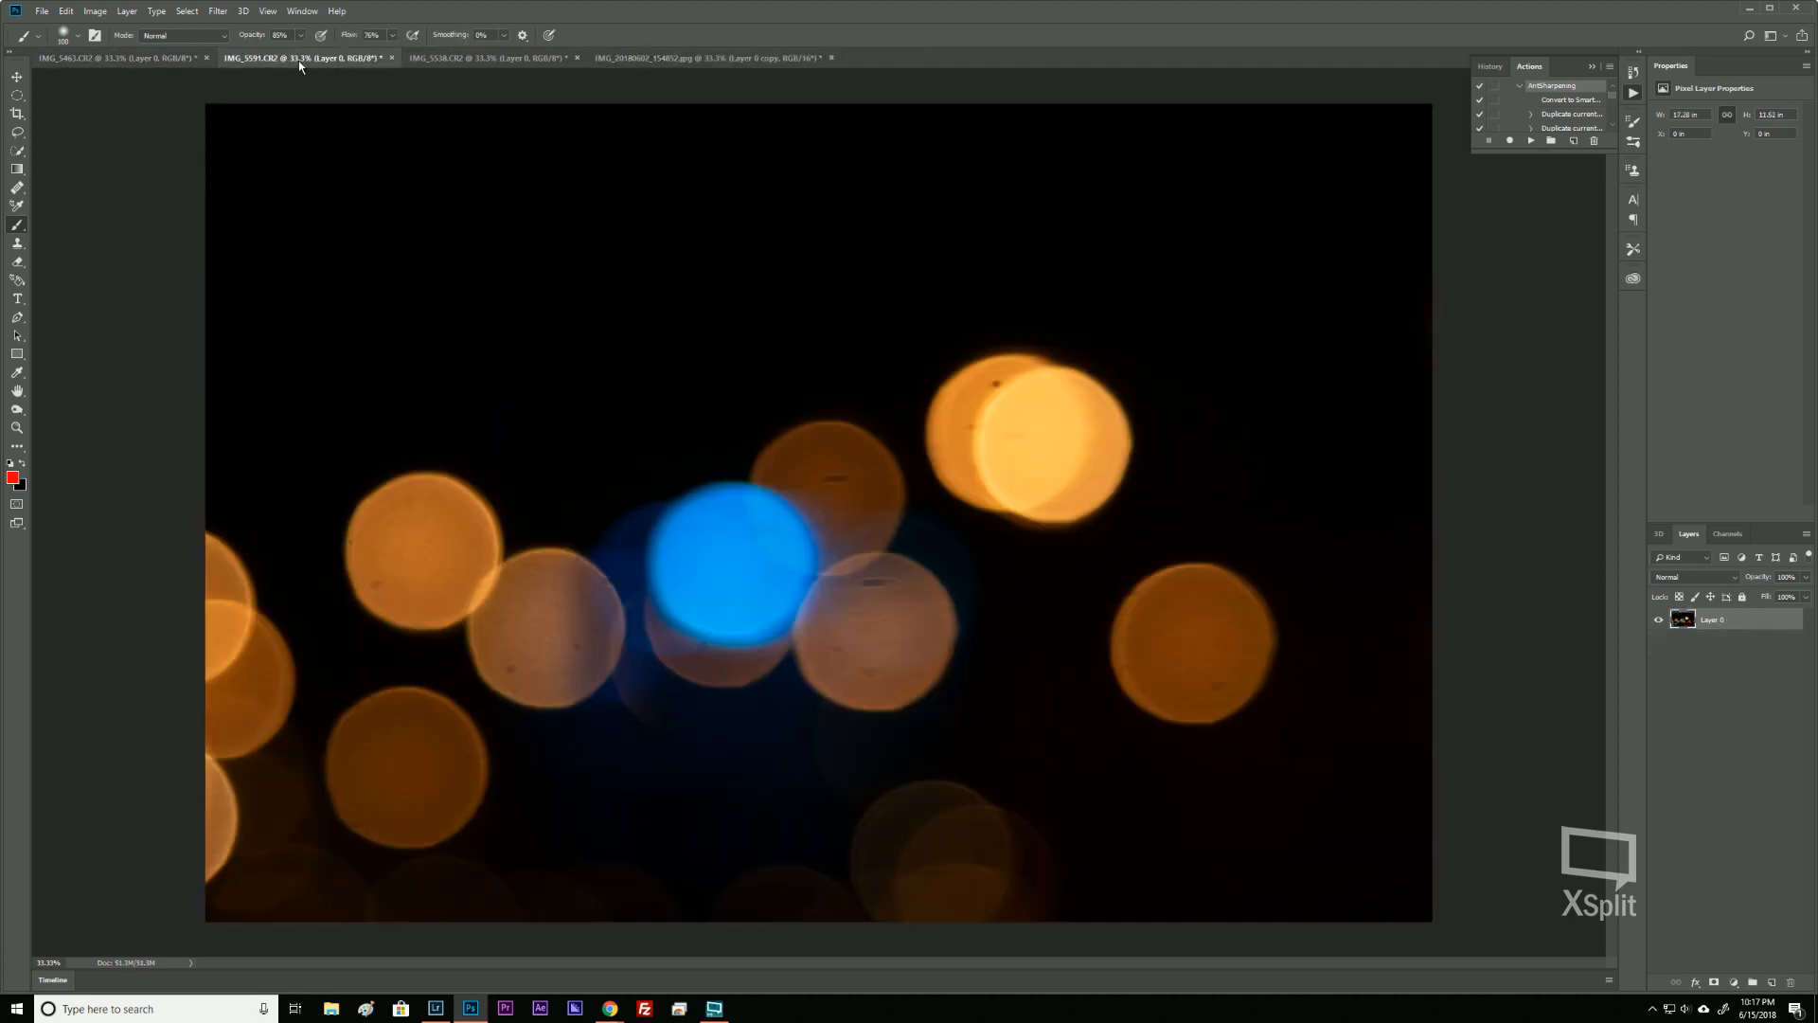
left_click(445, 57)
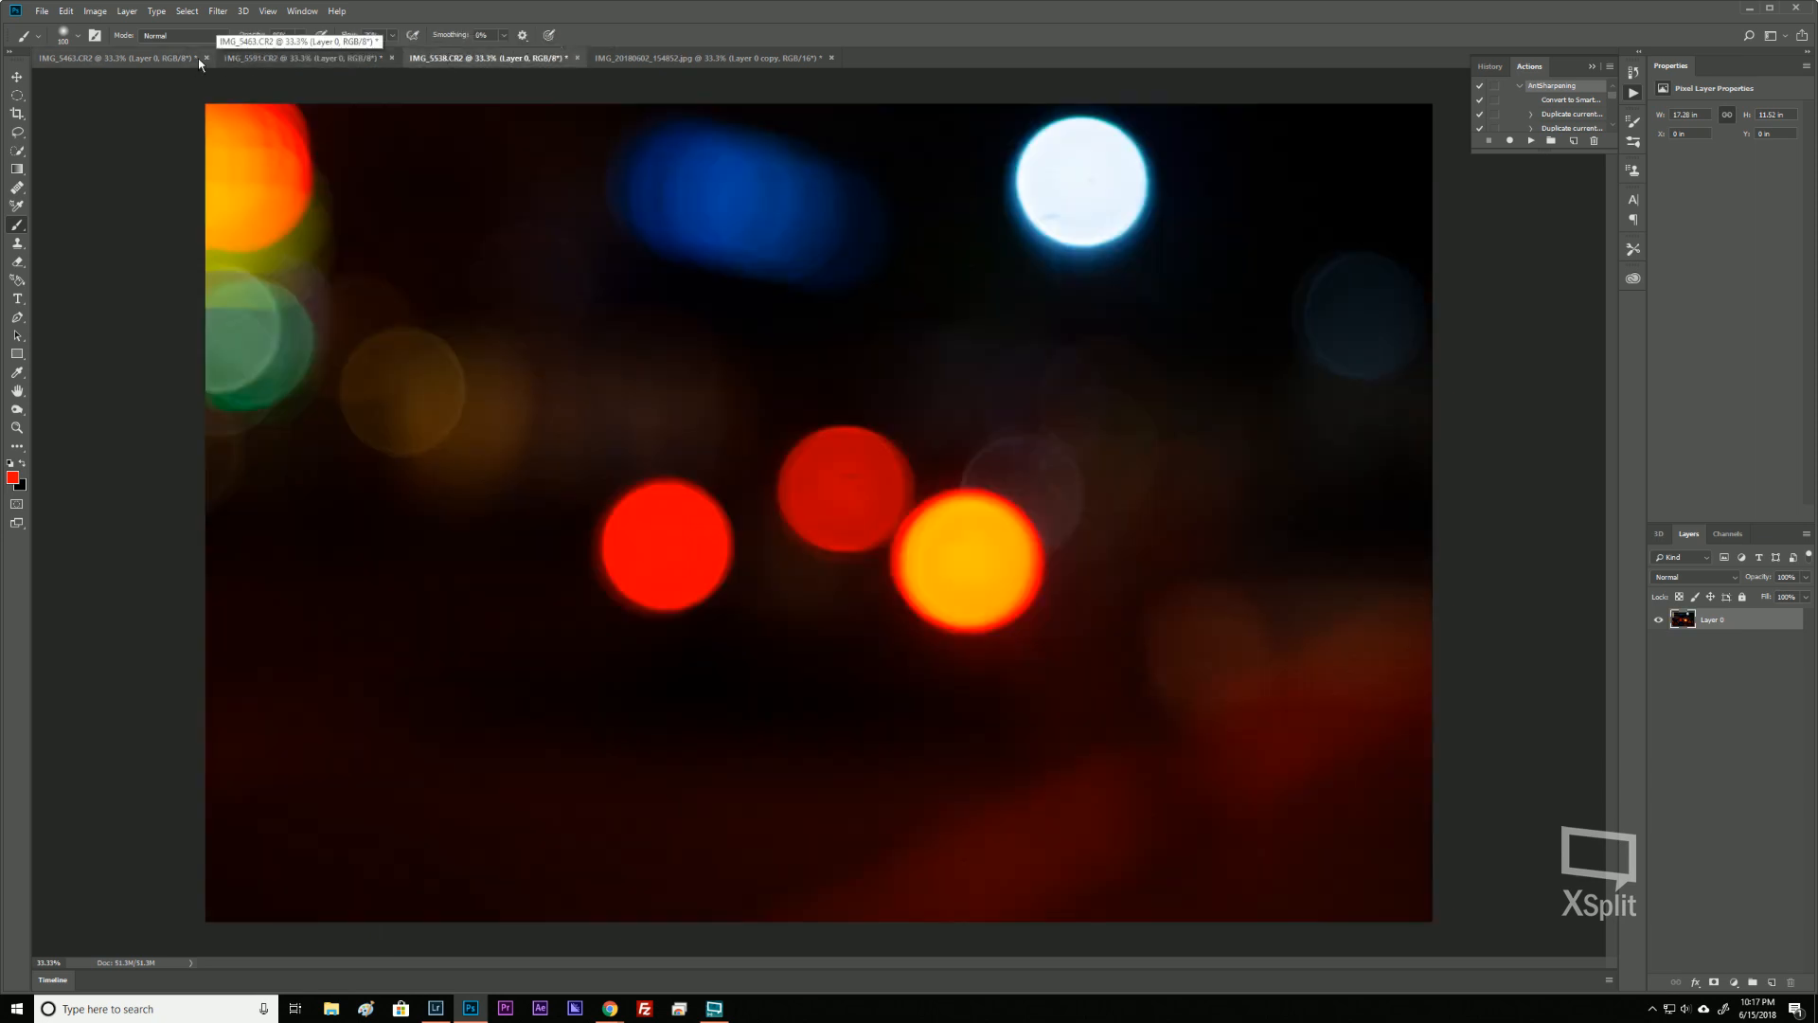
left_click(148, 62)
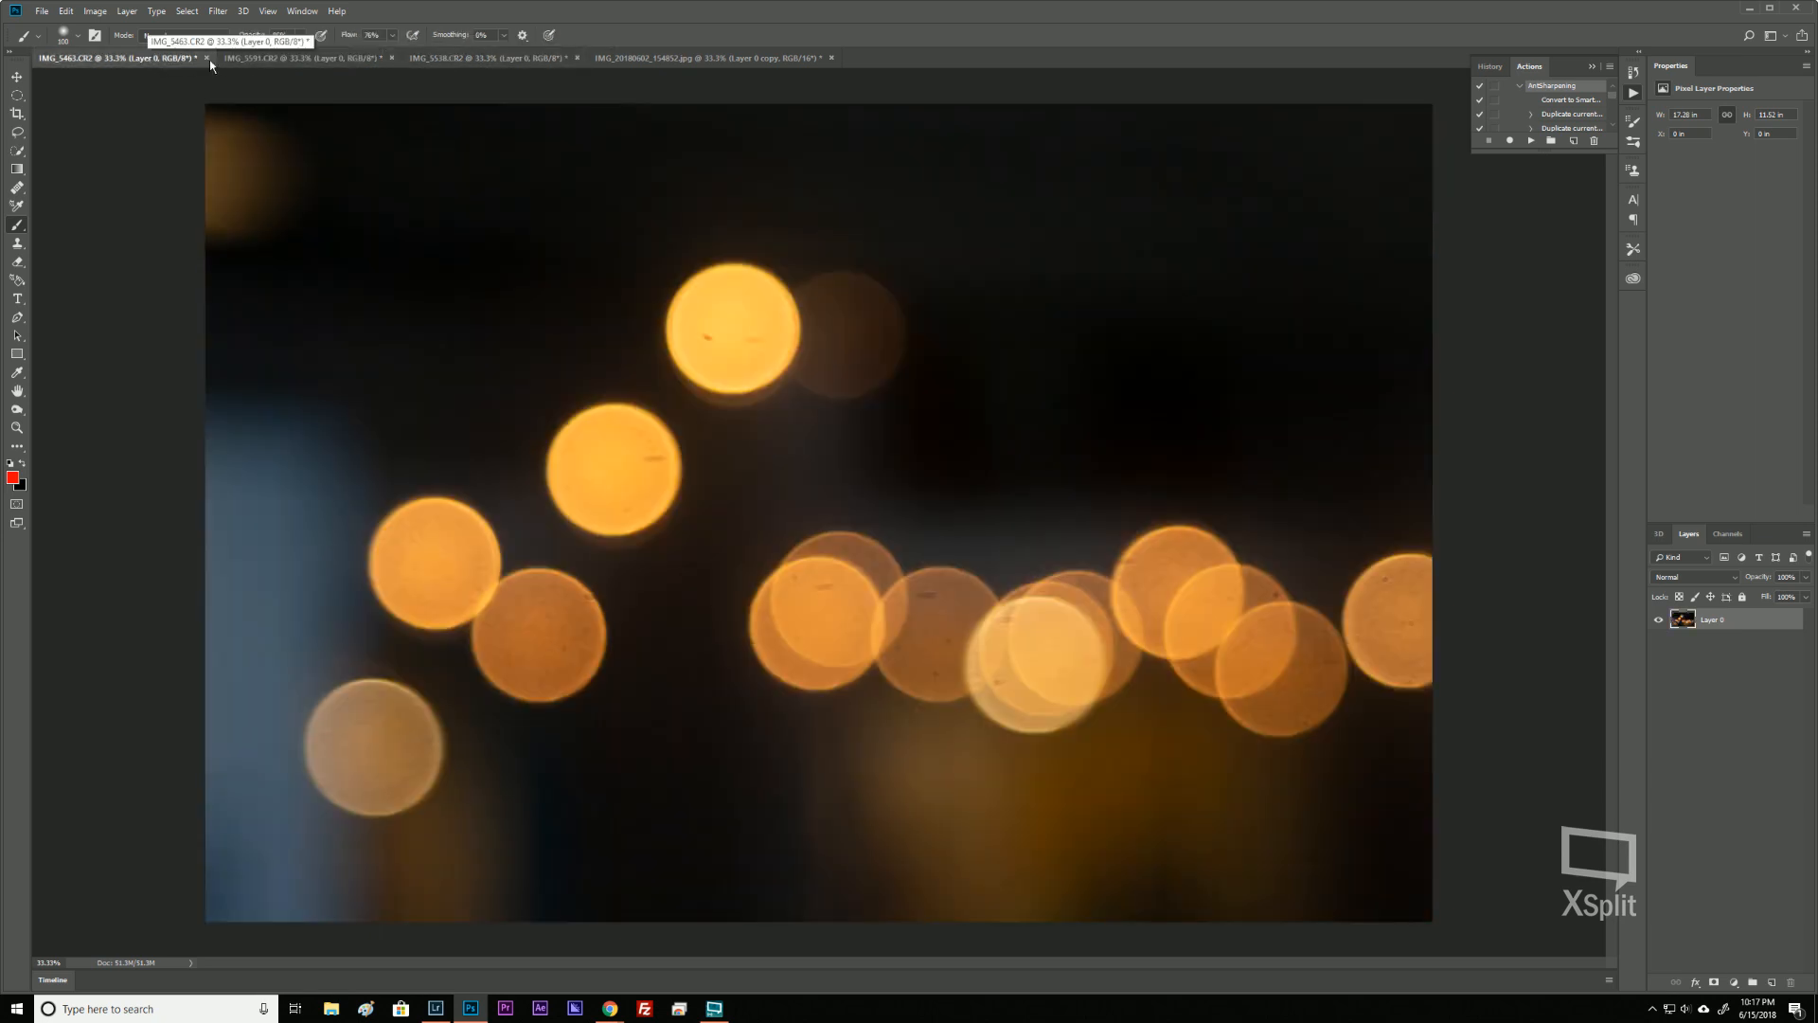
left_click(273, 63)
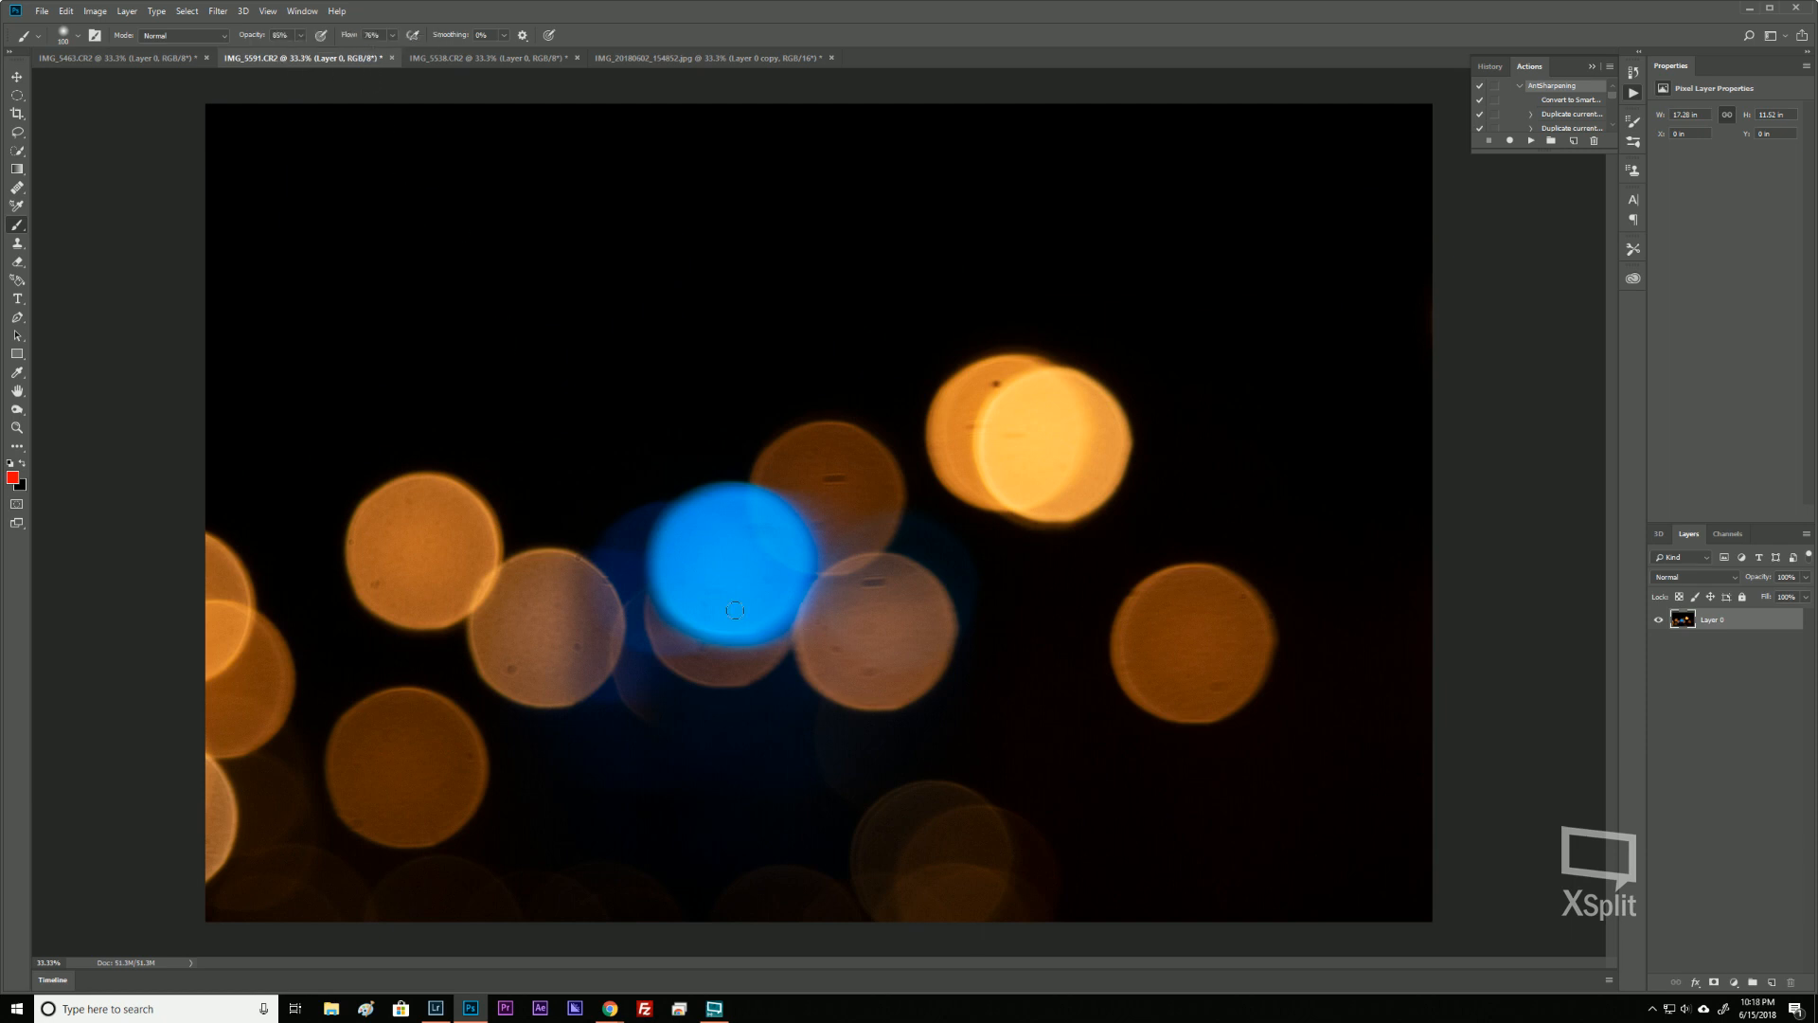
left_click(481, 61)
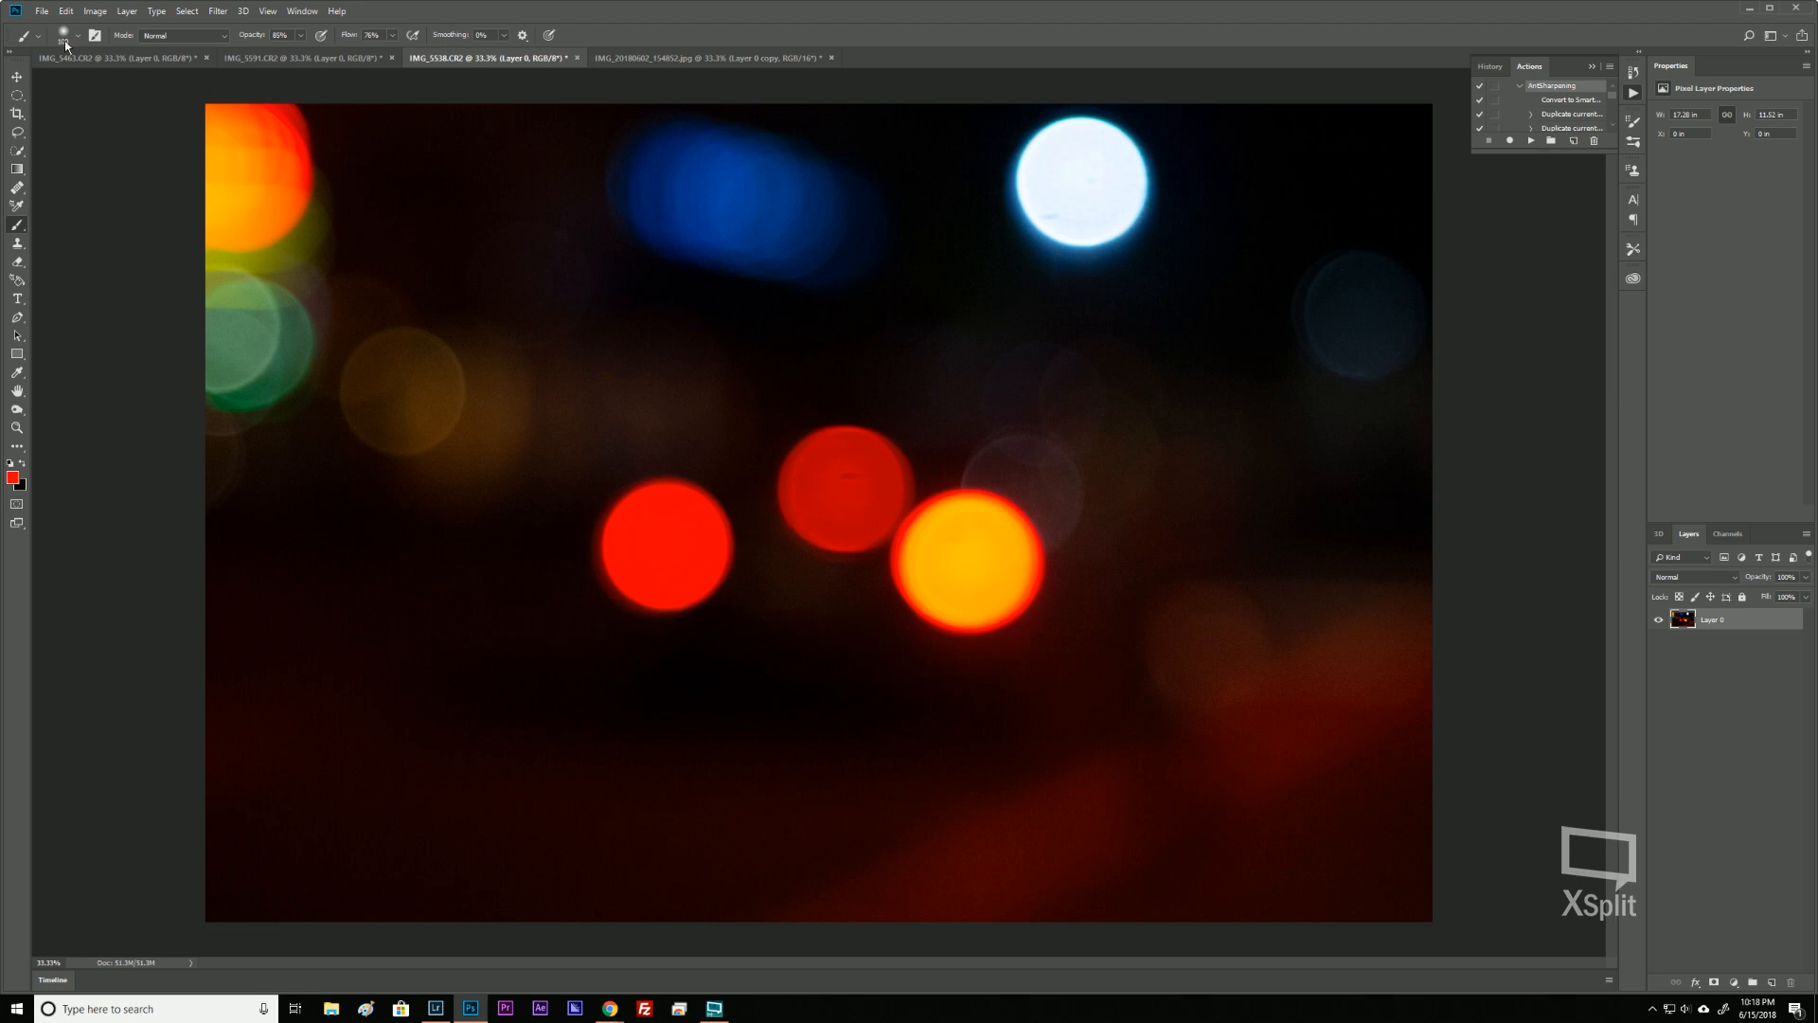
left_click(85, 57)
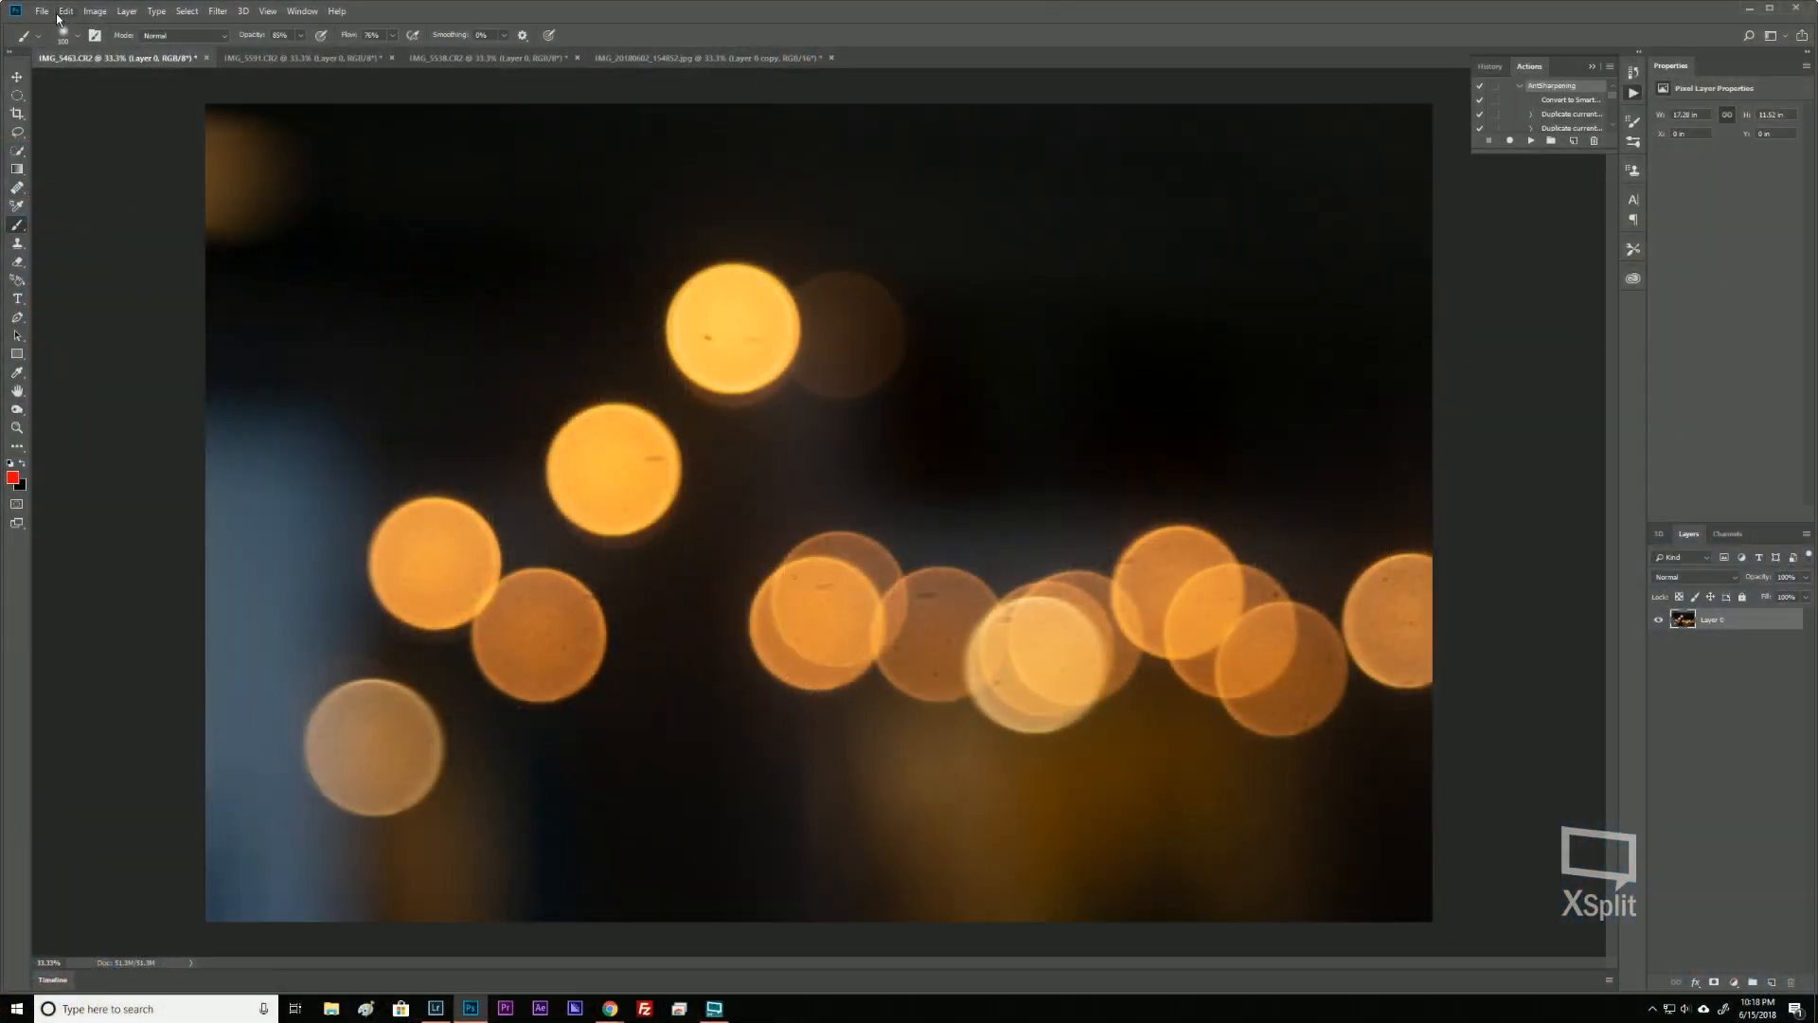
Open the bokeh photo IMG_5462 from the June2018 folder through Camera Raw with its settings as shot.
left_click(42, 11)
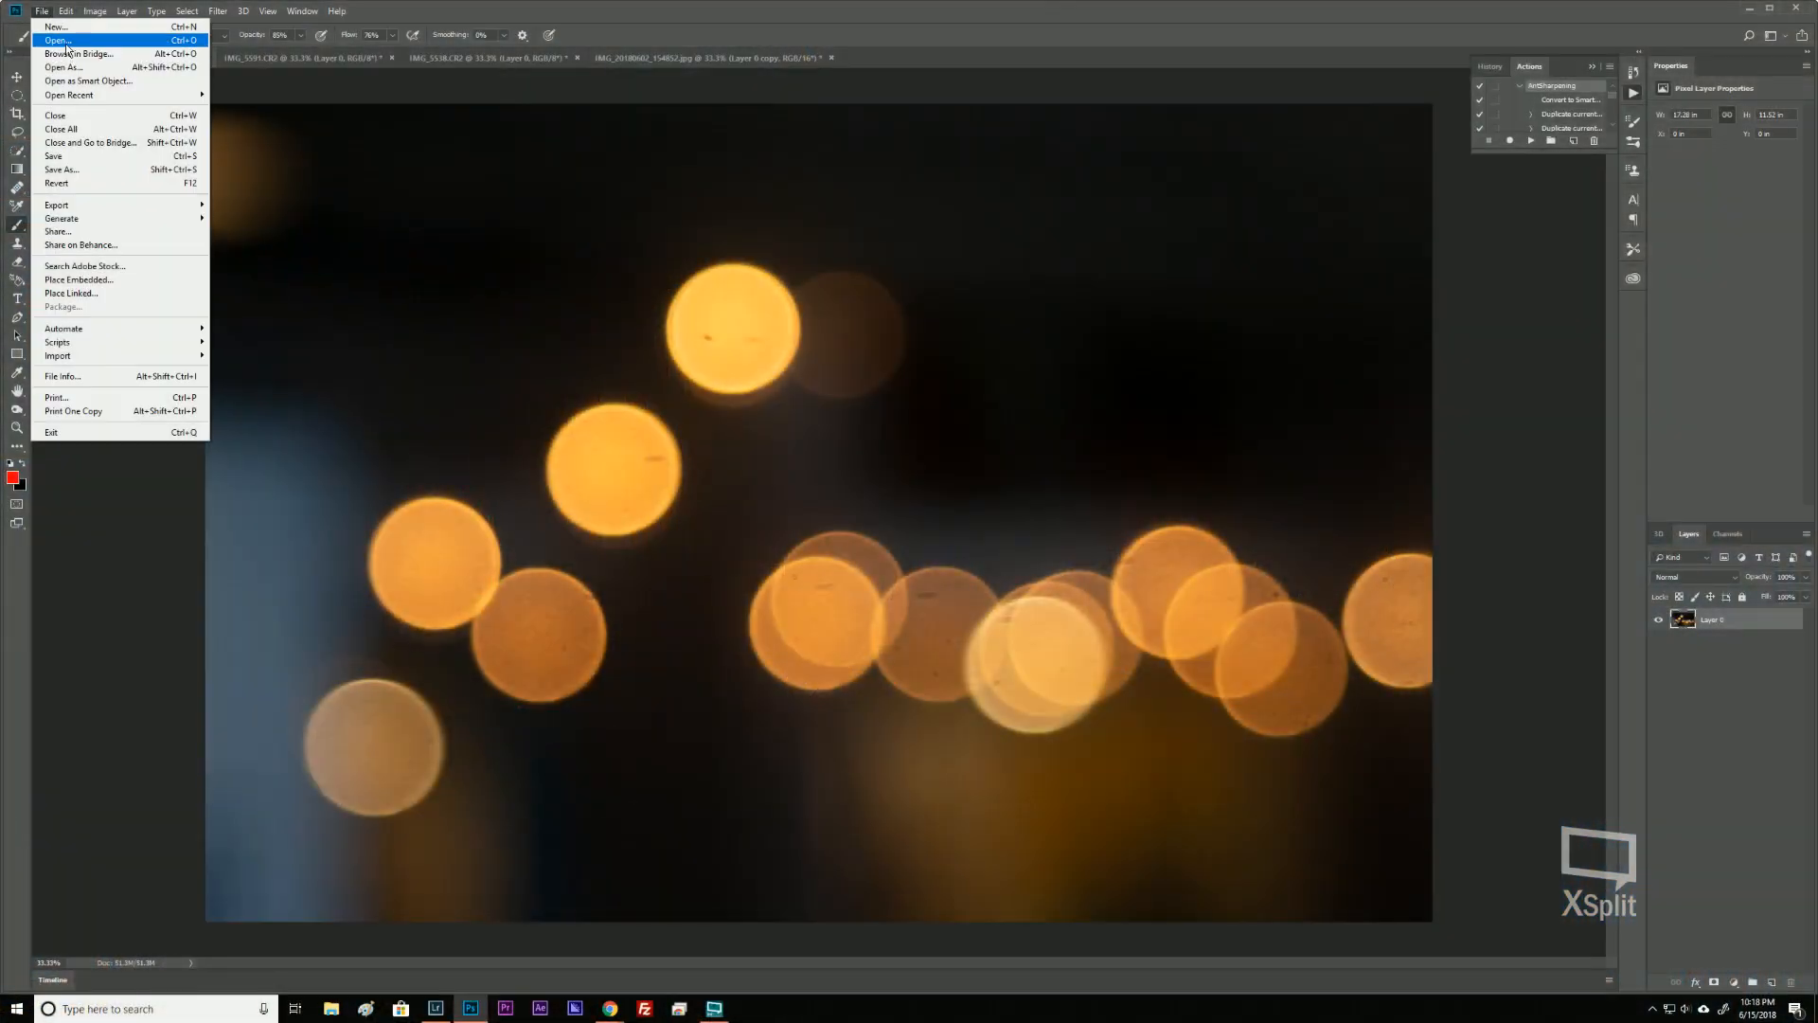
left_click(66, 44)
scroll(542, 201, "down", 3)
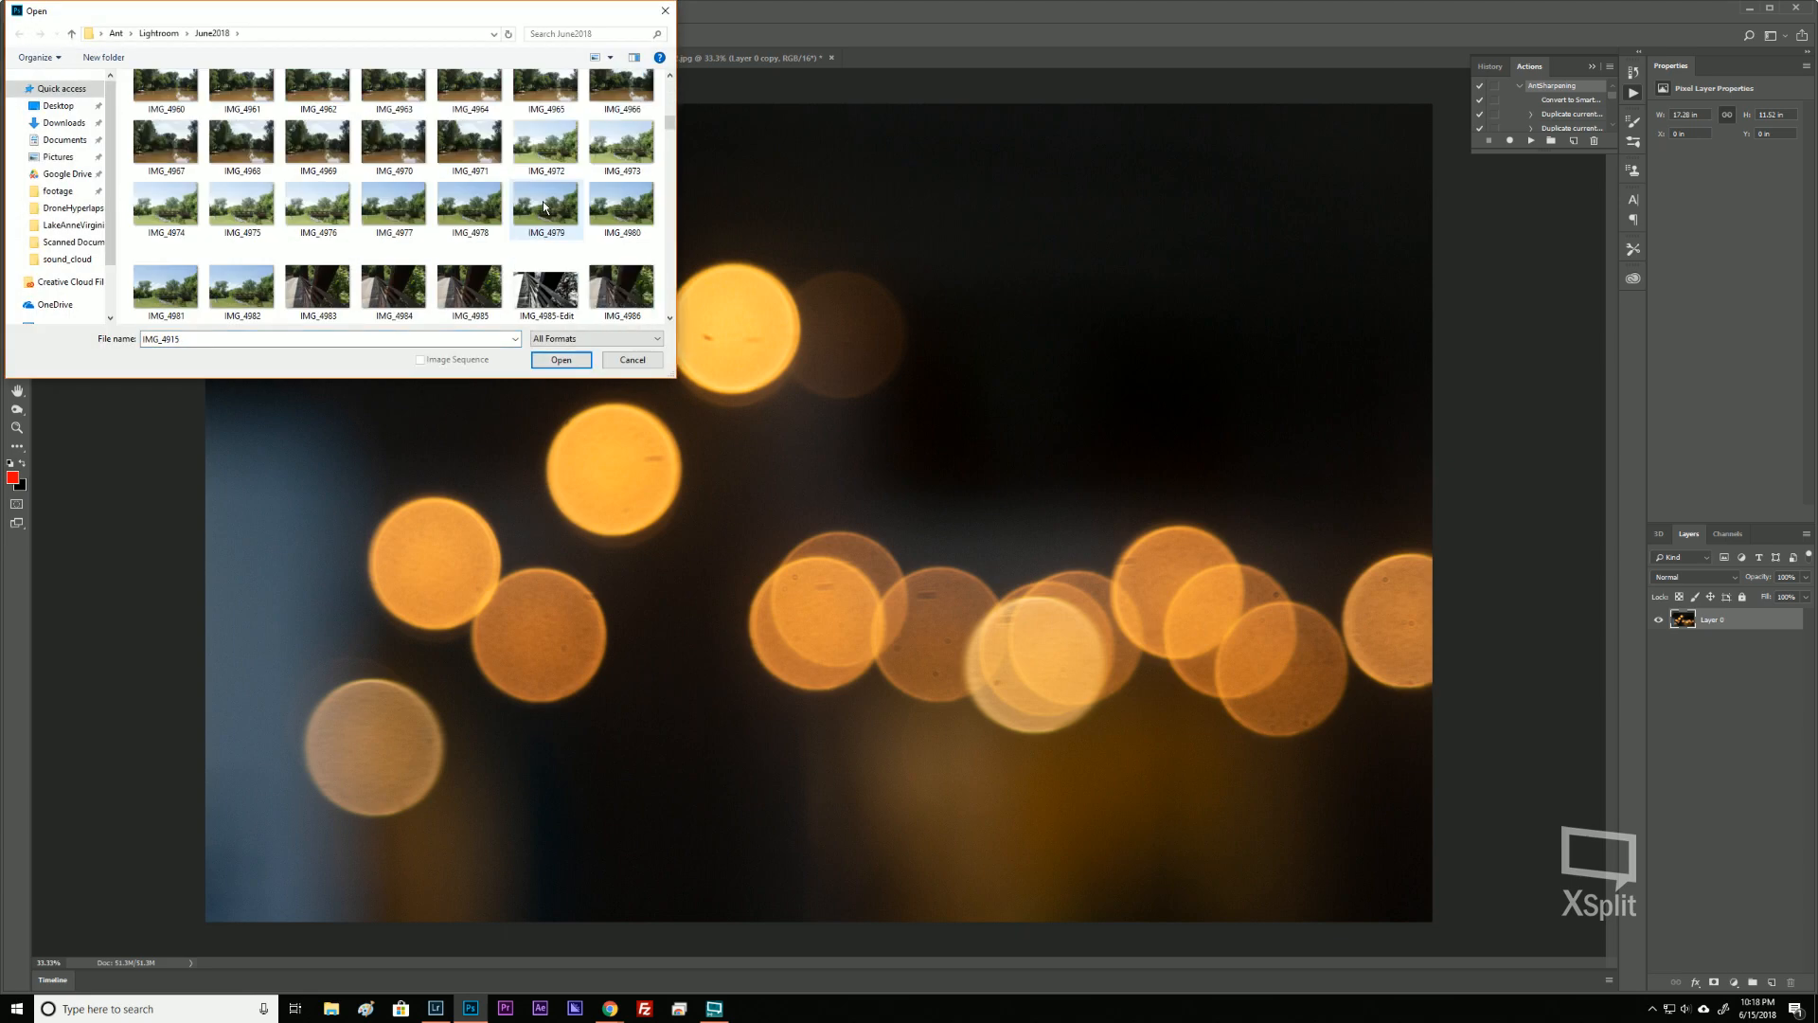
scroll(542, 201, "down", 15)
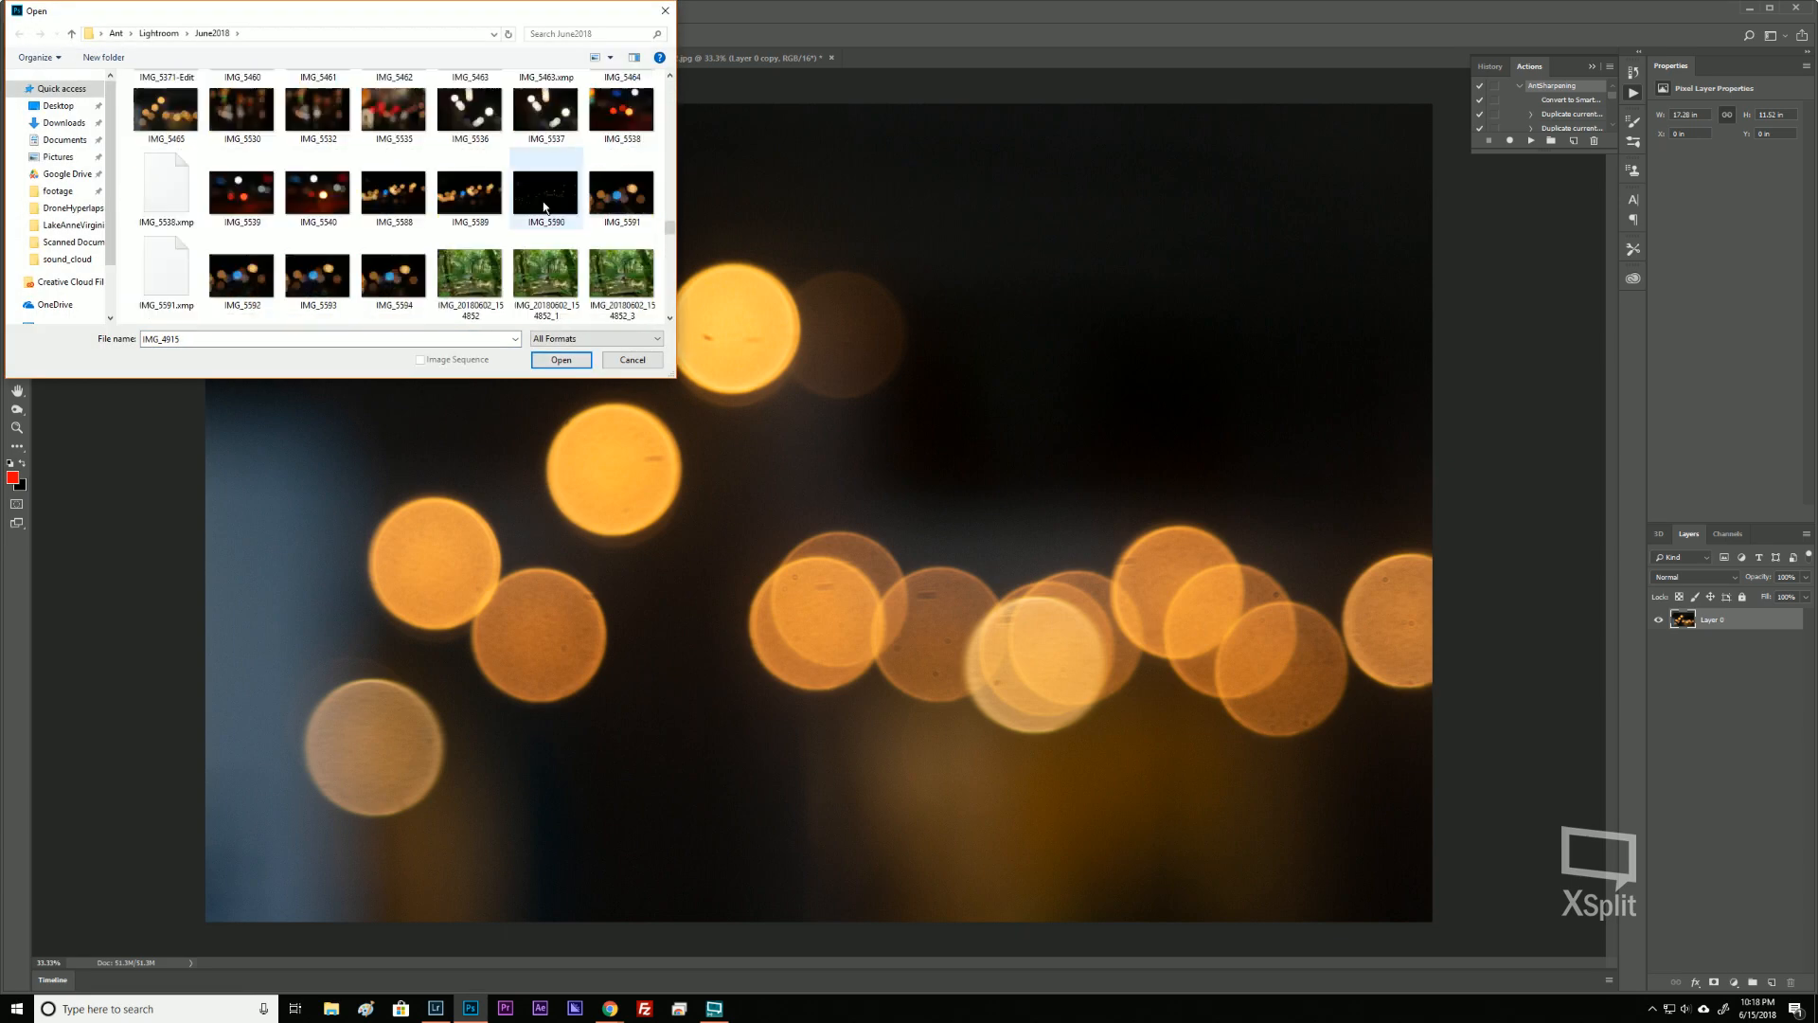
scroll(544, 206, "down", 2)
scroll(545, 205, "up", 2)
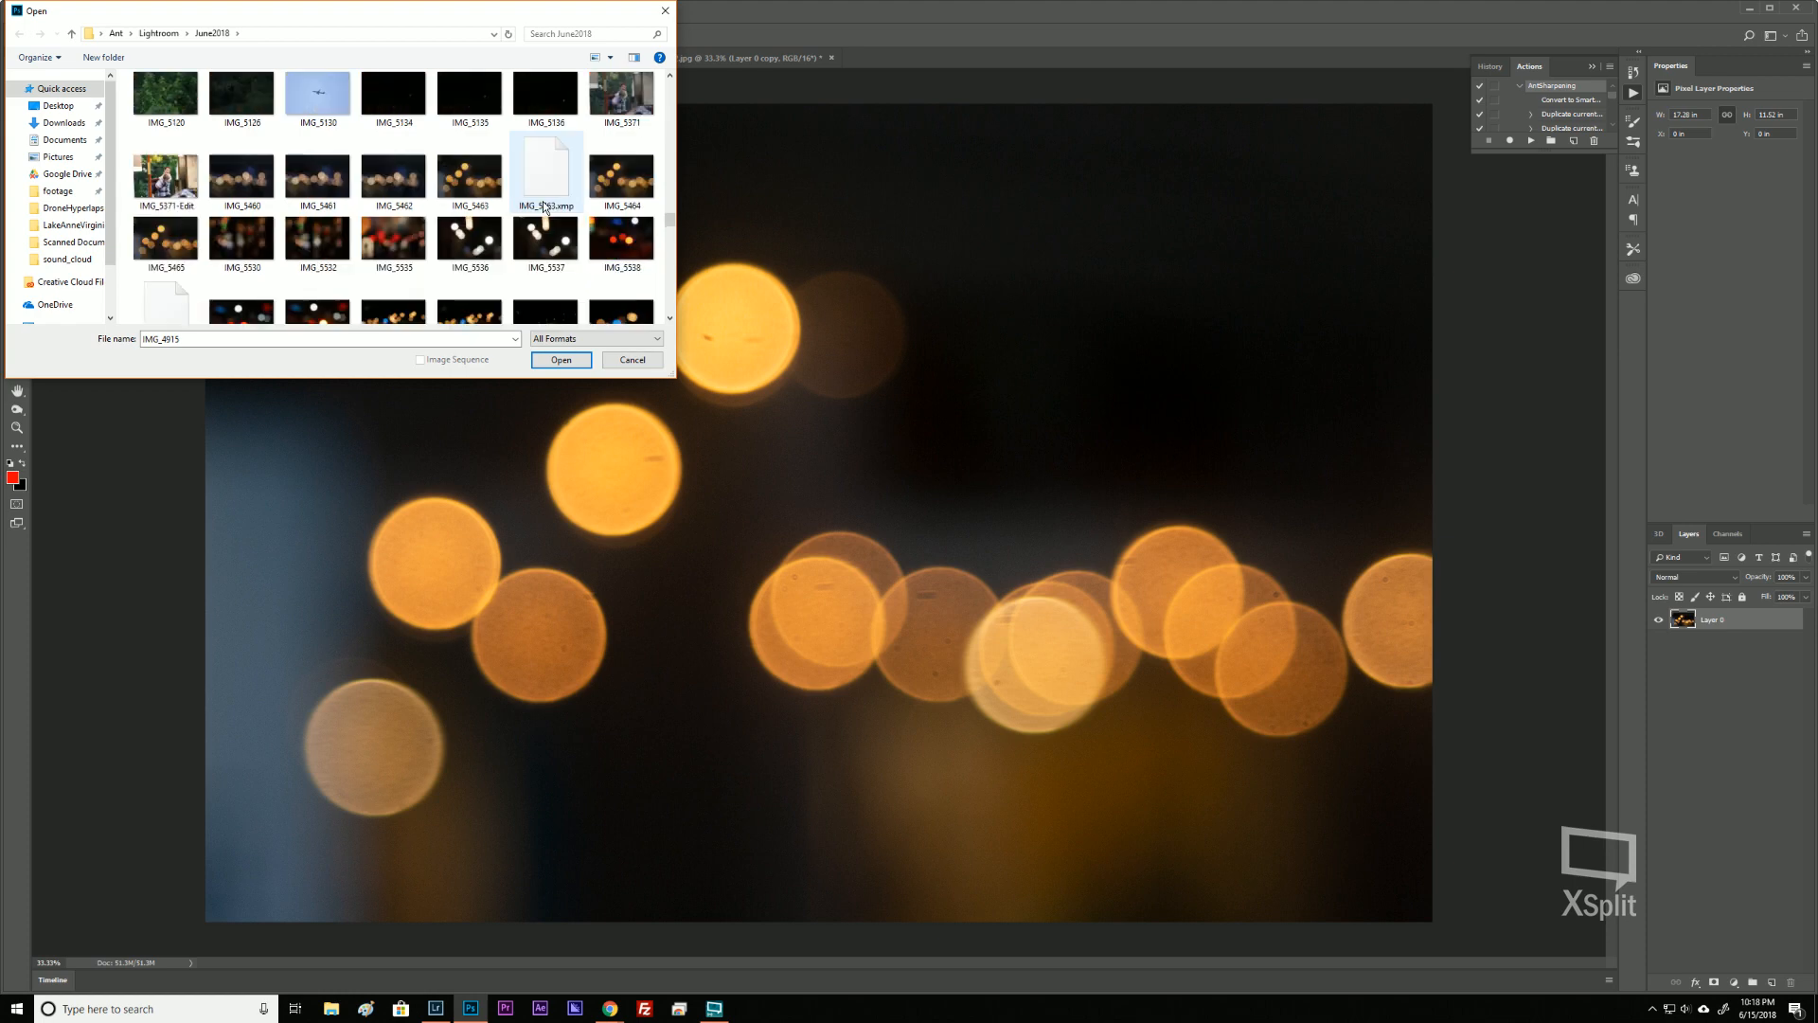
left_click_drag(674, 375, 767, 532)
scroll(613, 326, "down", 15)
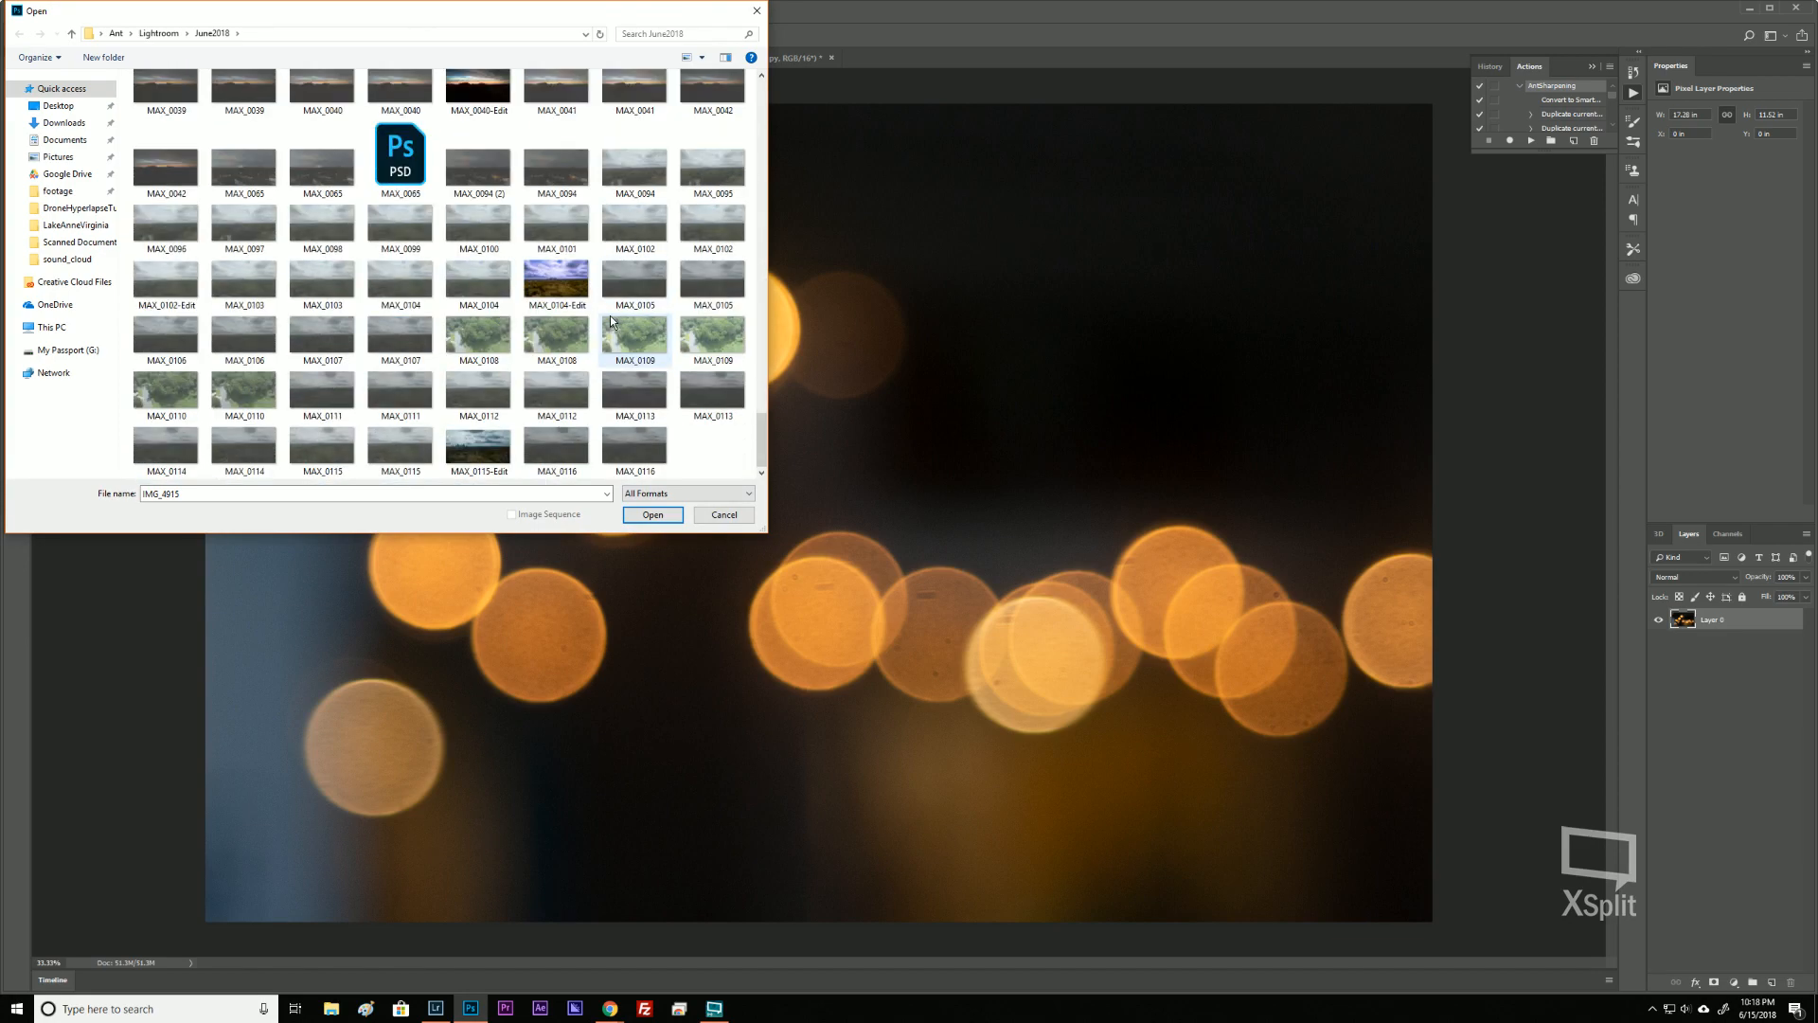
scroll(612, 322, "up", 10)
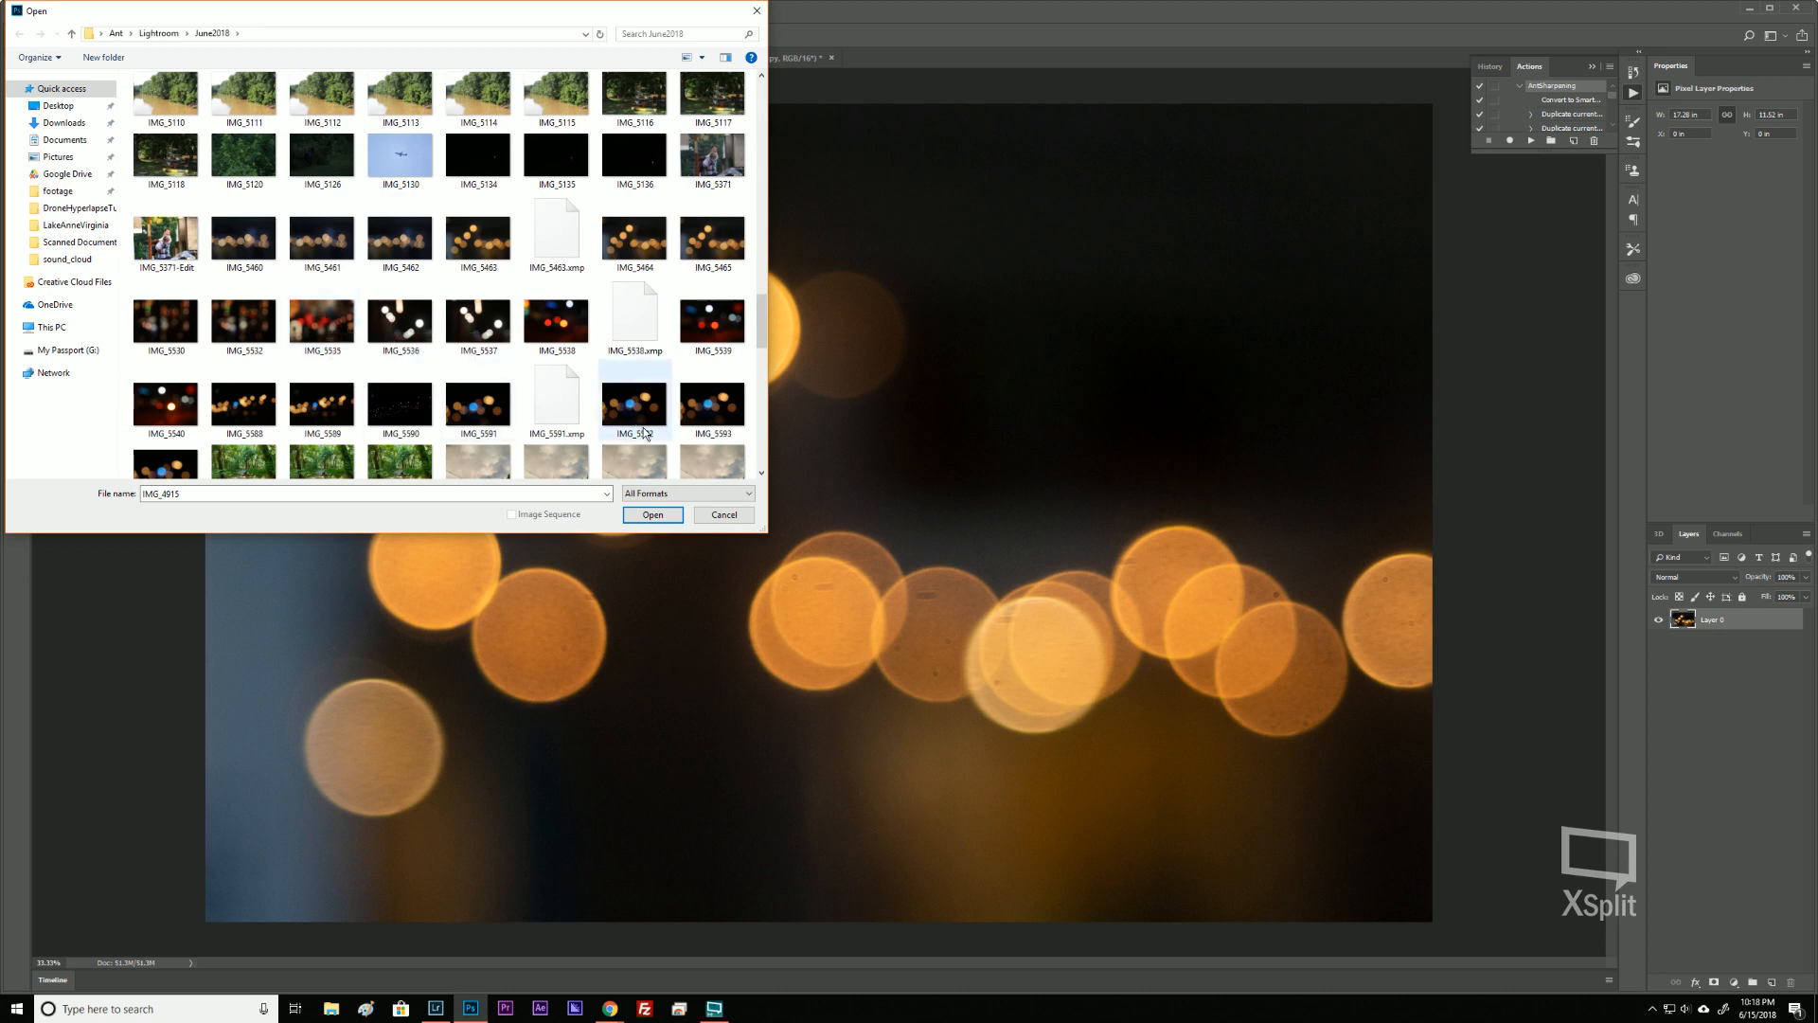
mouse_move(644, 434)
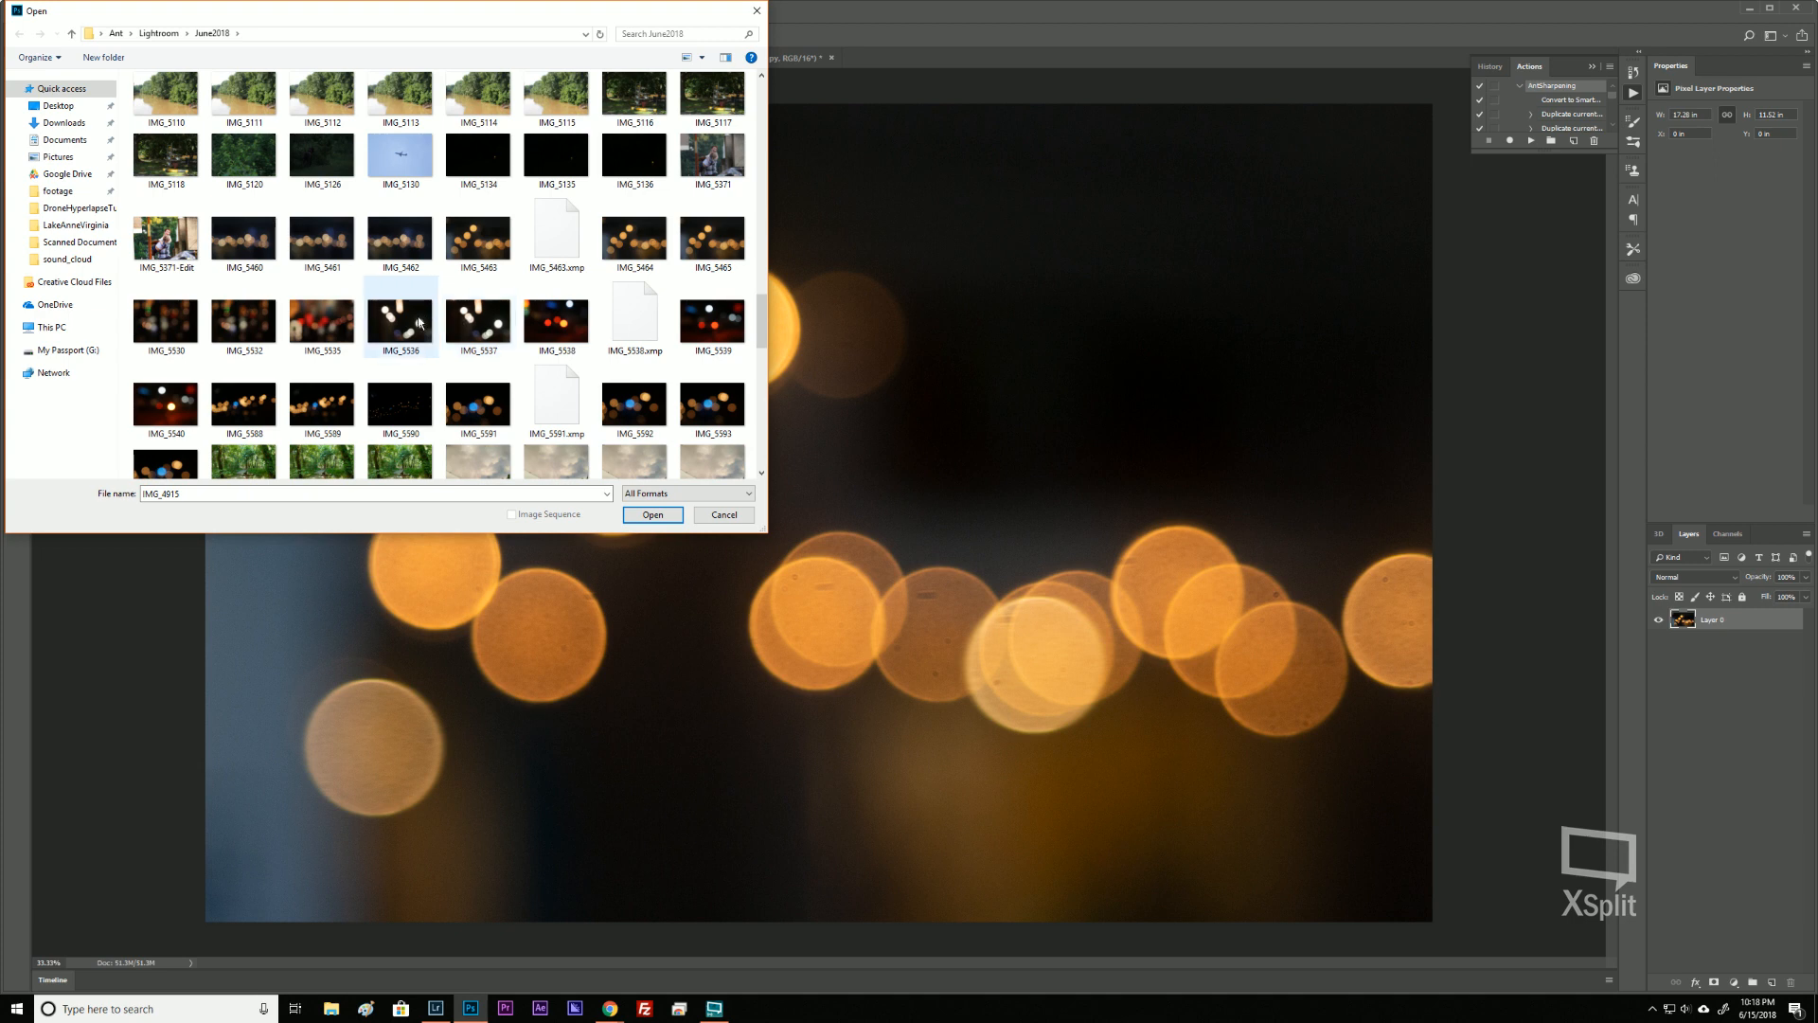
mouse_move(420, 322)
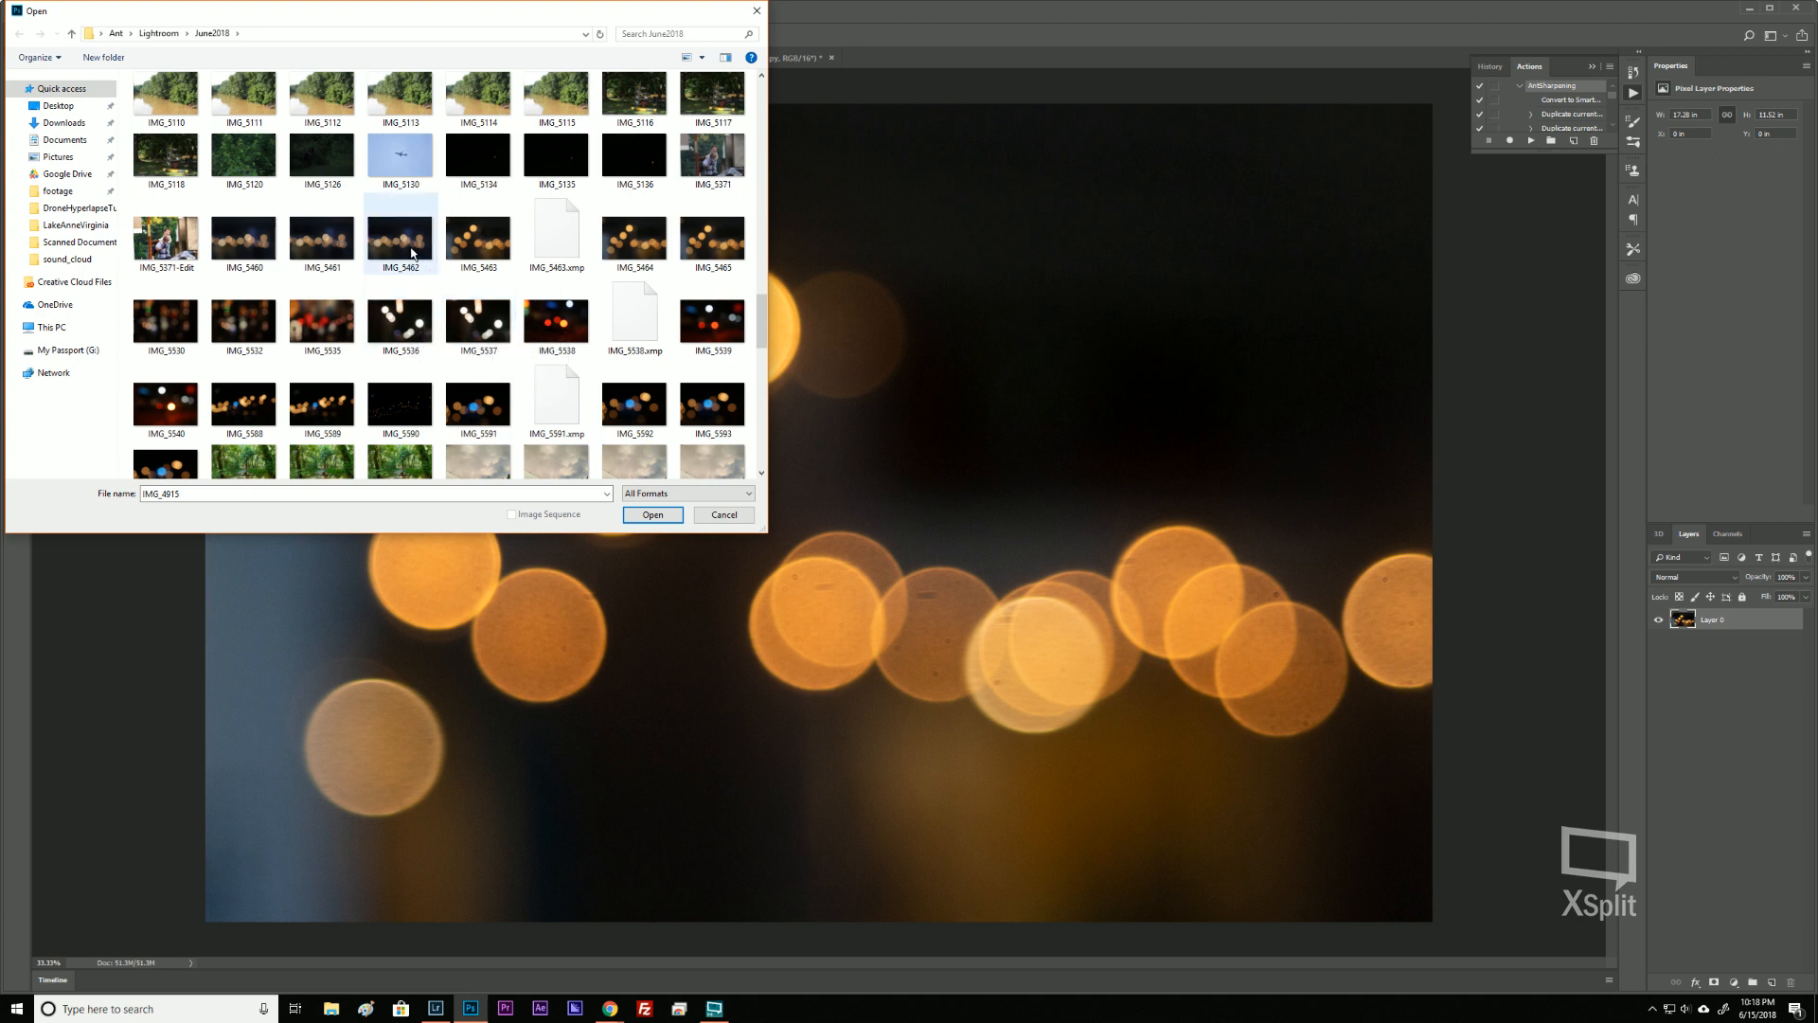
mouse_move(413, 254)
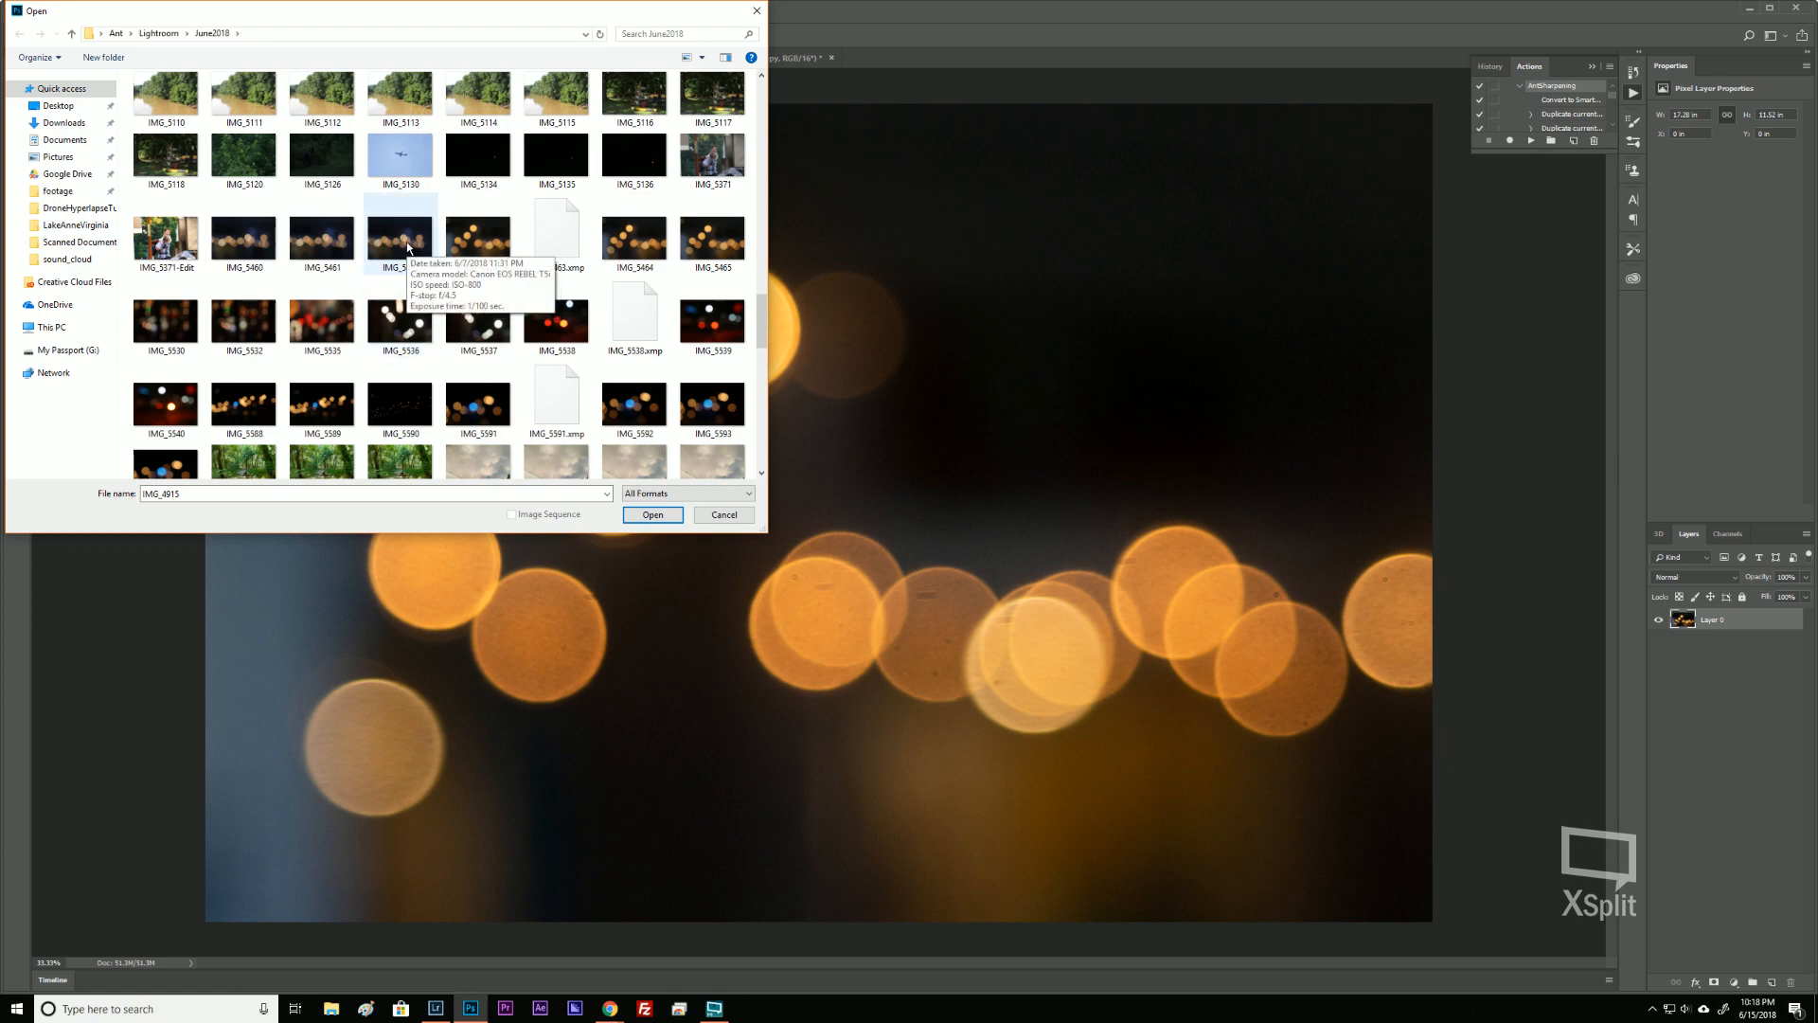
double_click(408, 247)
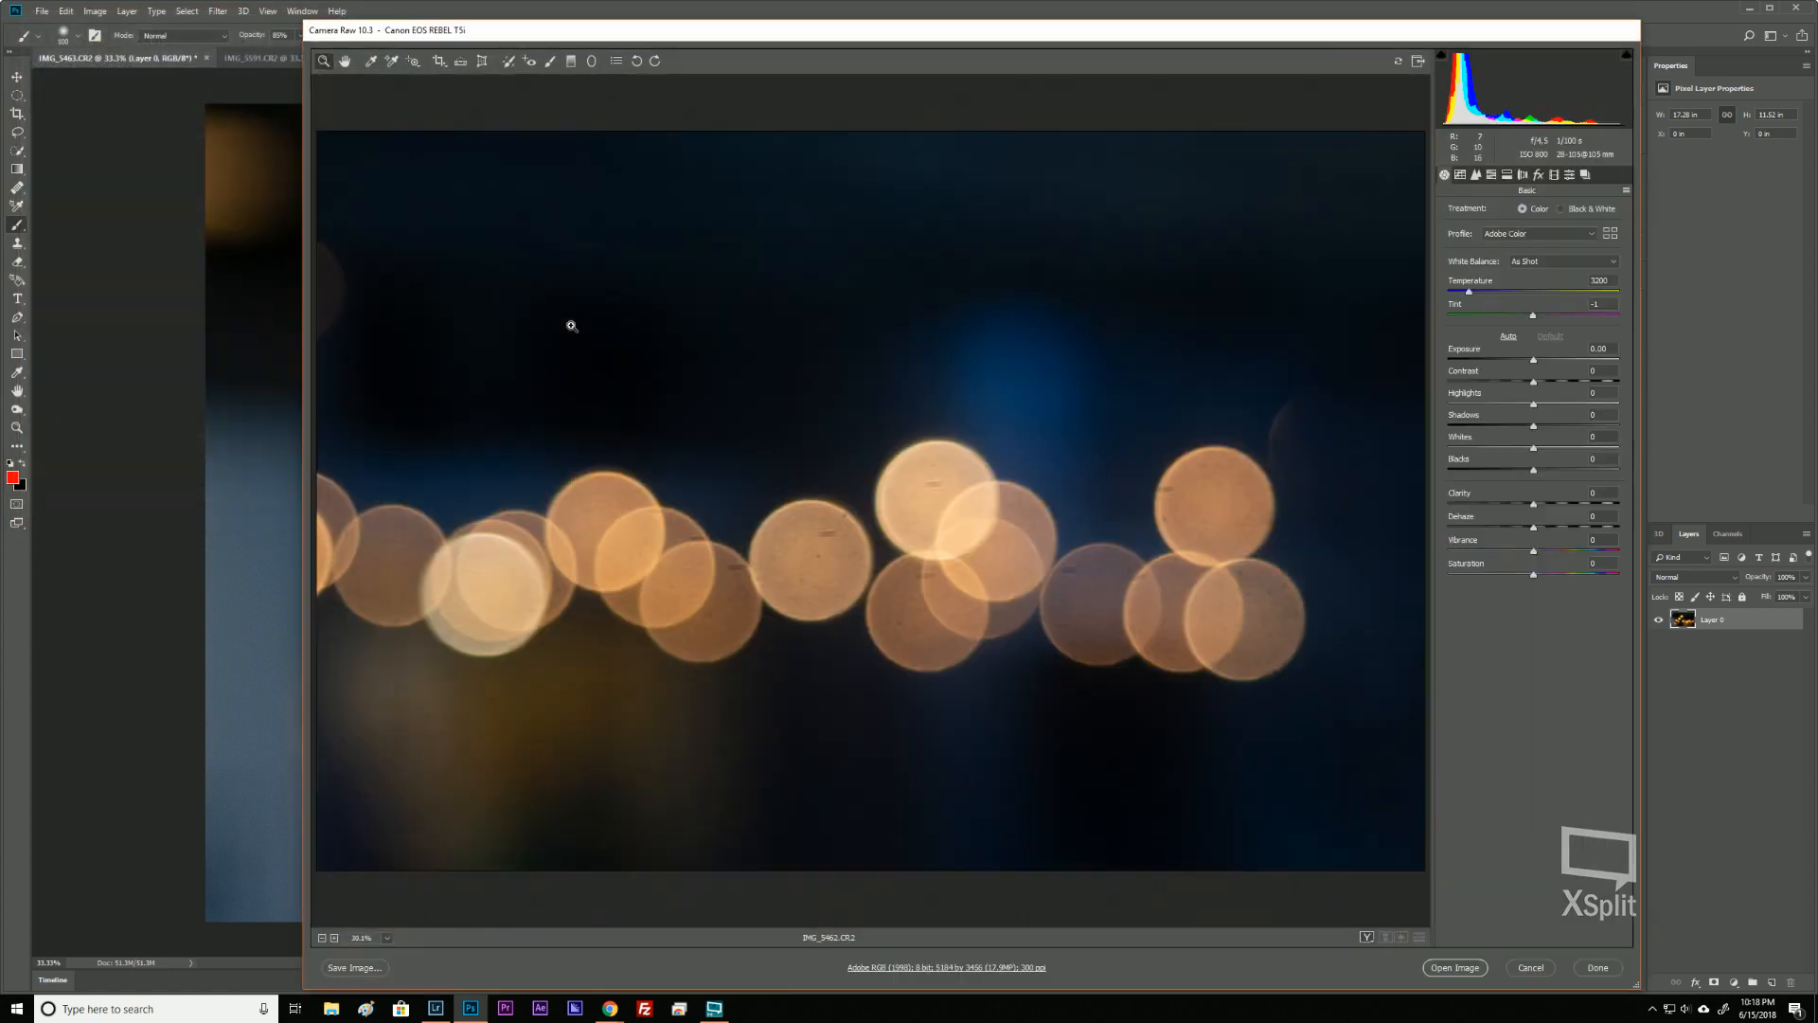
left_click(1465, 973)
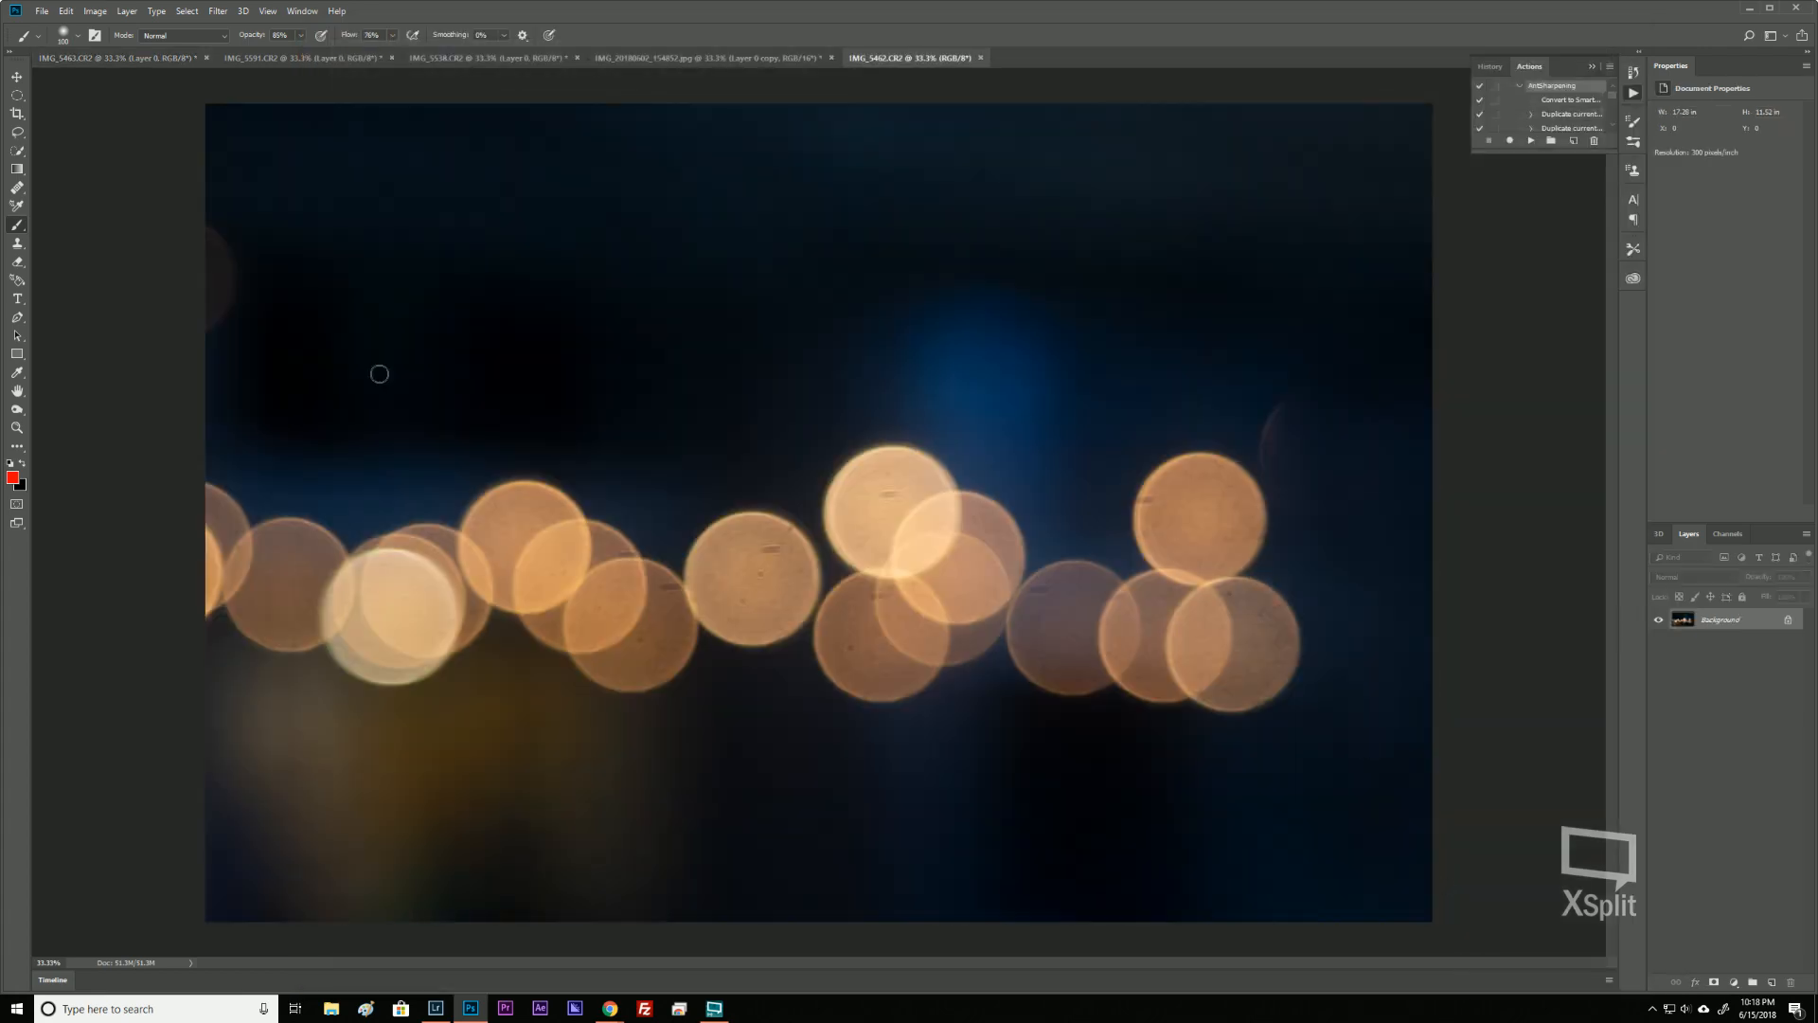
Open the dark photo of small lights, IMG_5590, from the June2018 folder through Camera Raw without adjustments.
left_click(43, 11)
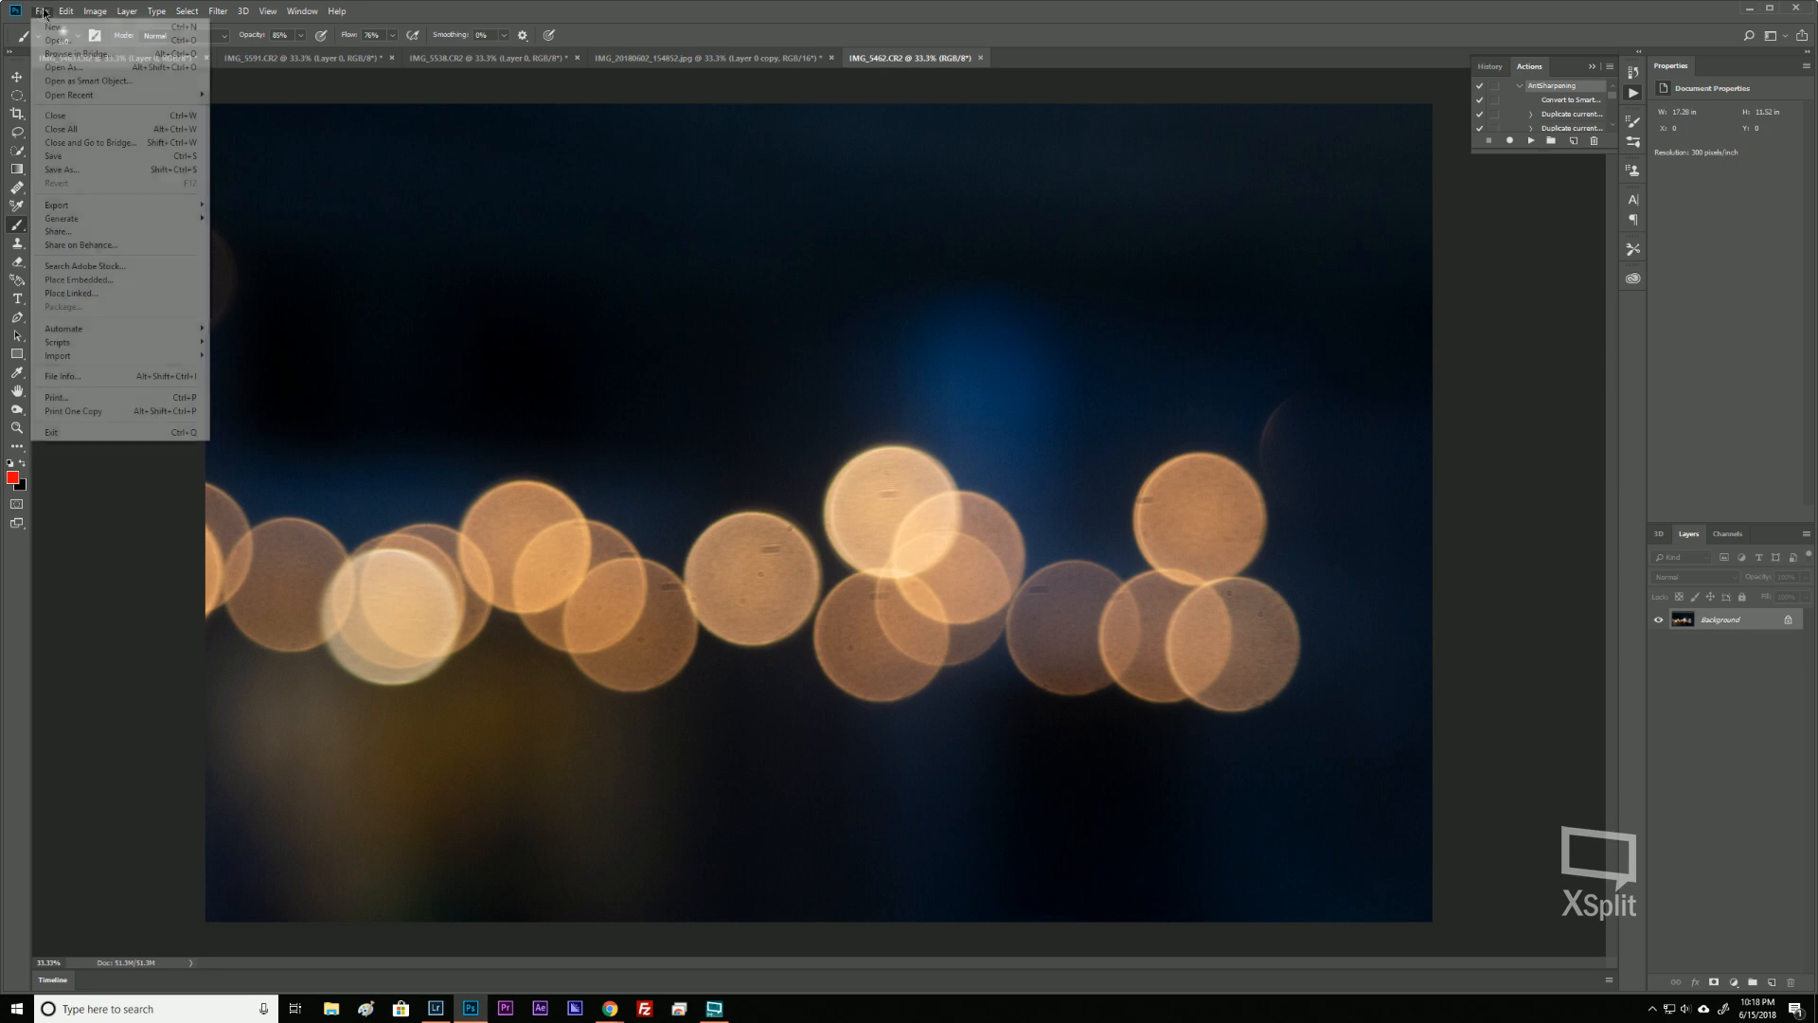
left_click(57, 47)
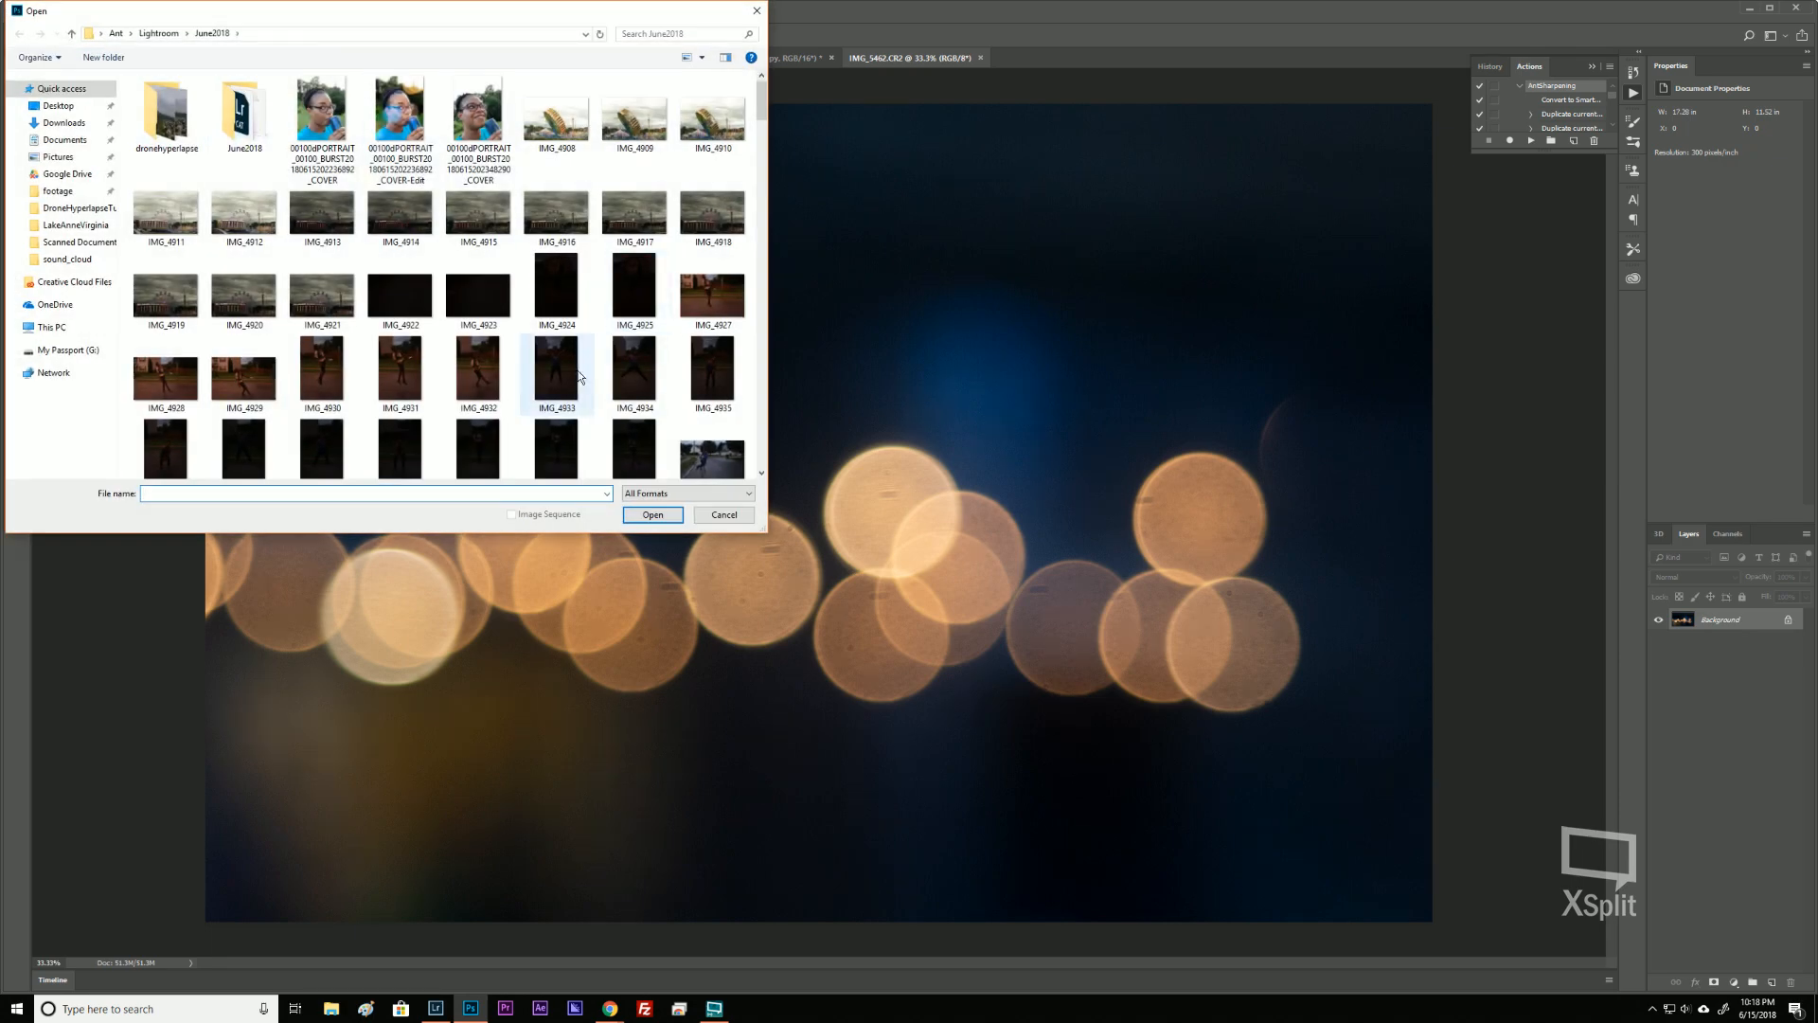
scroll(549, 303, "down", 15)
scroll(494, 358, "up", 3)
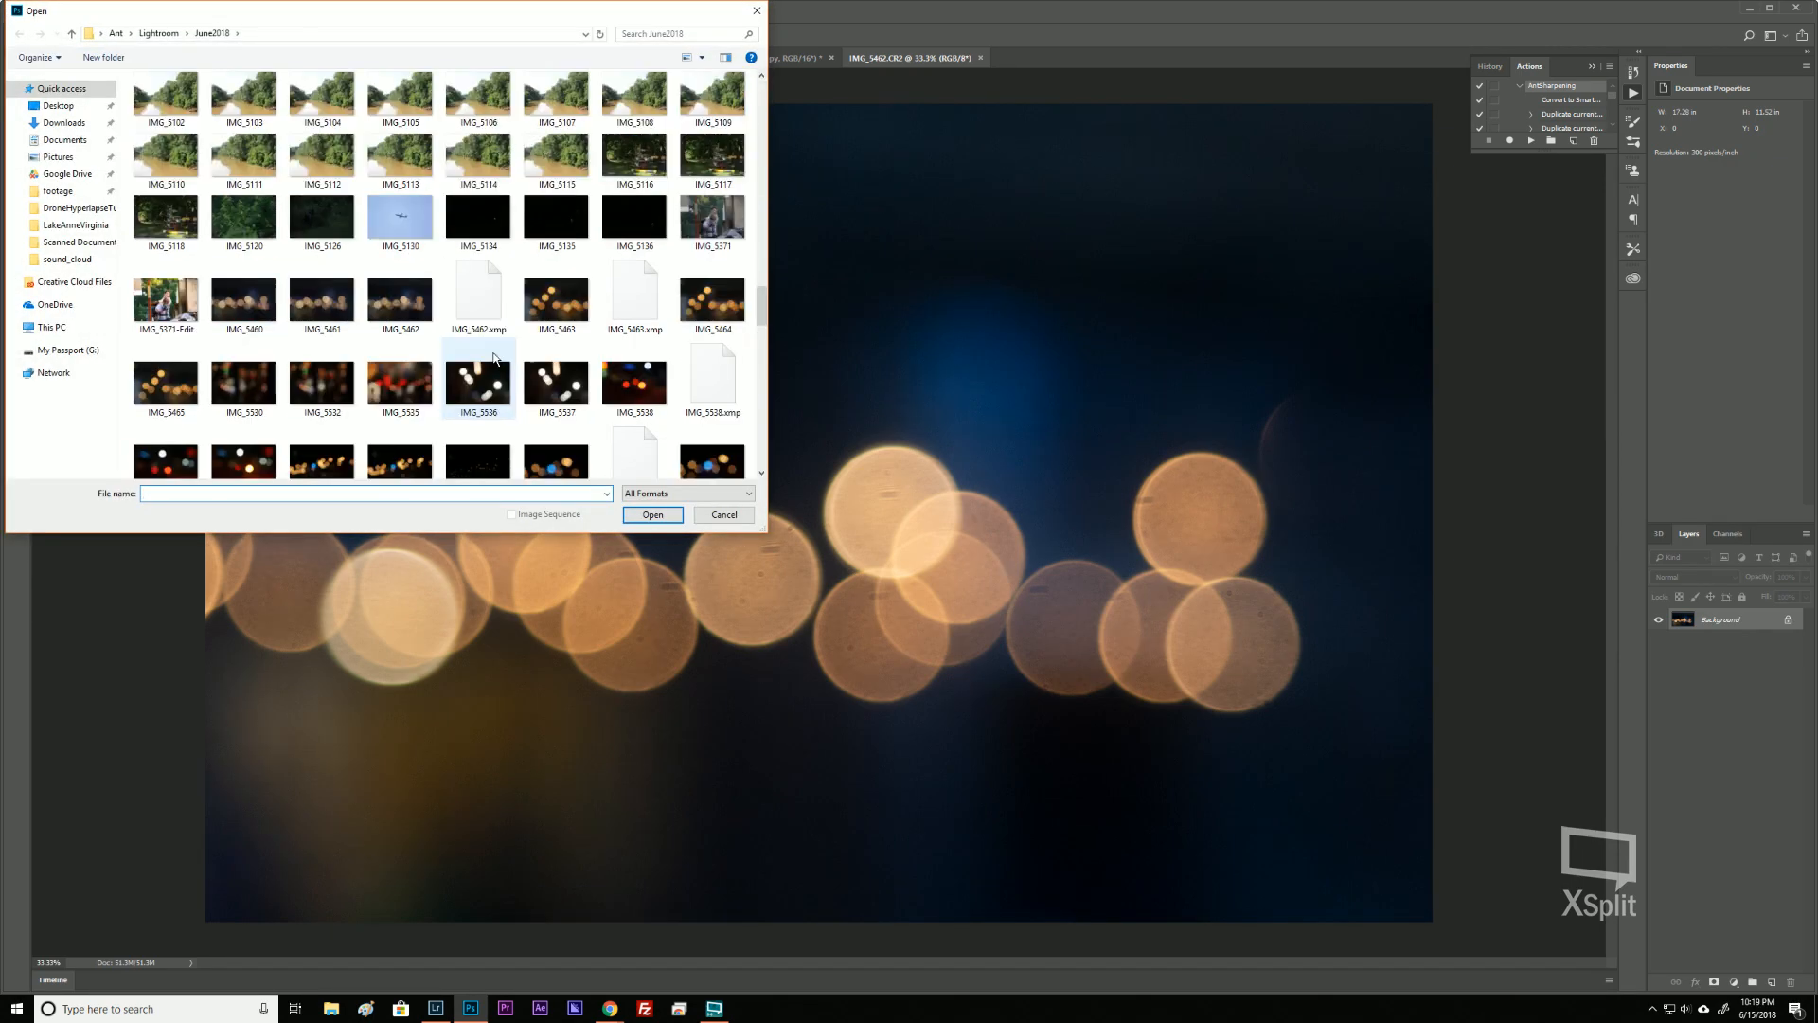
scroll(494, 402, "down", 4)
scroll(488, 402, "up", 3)
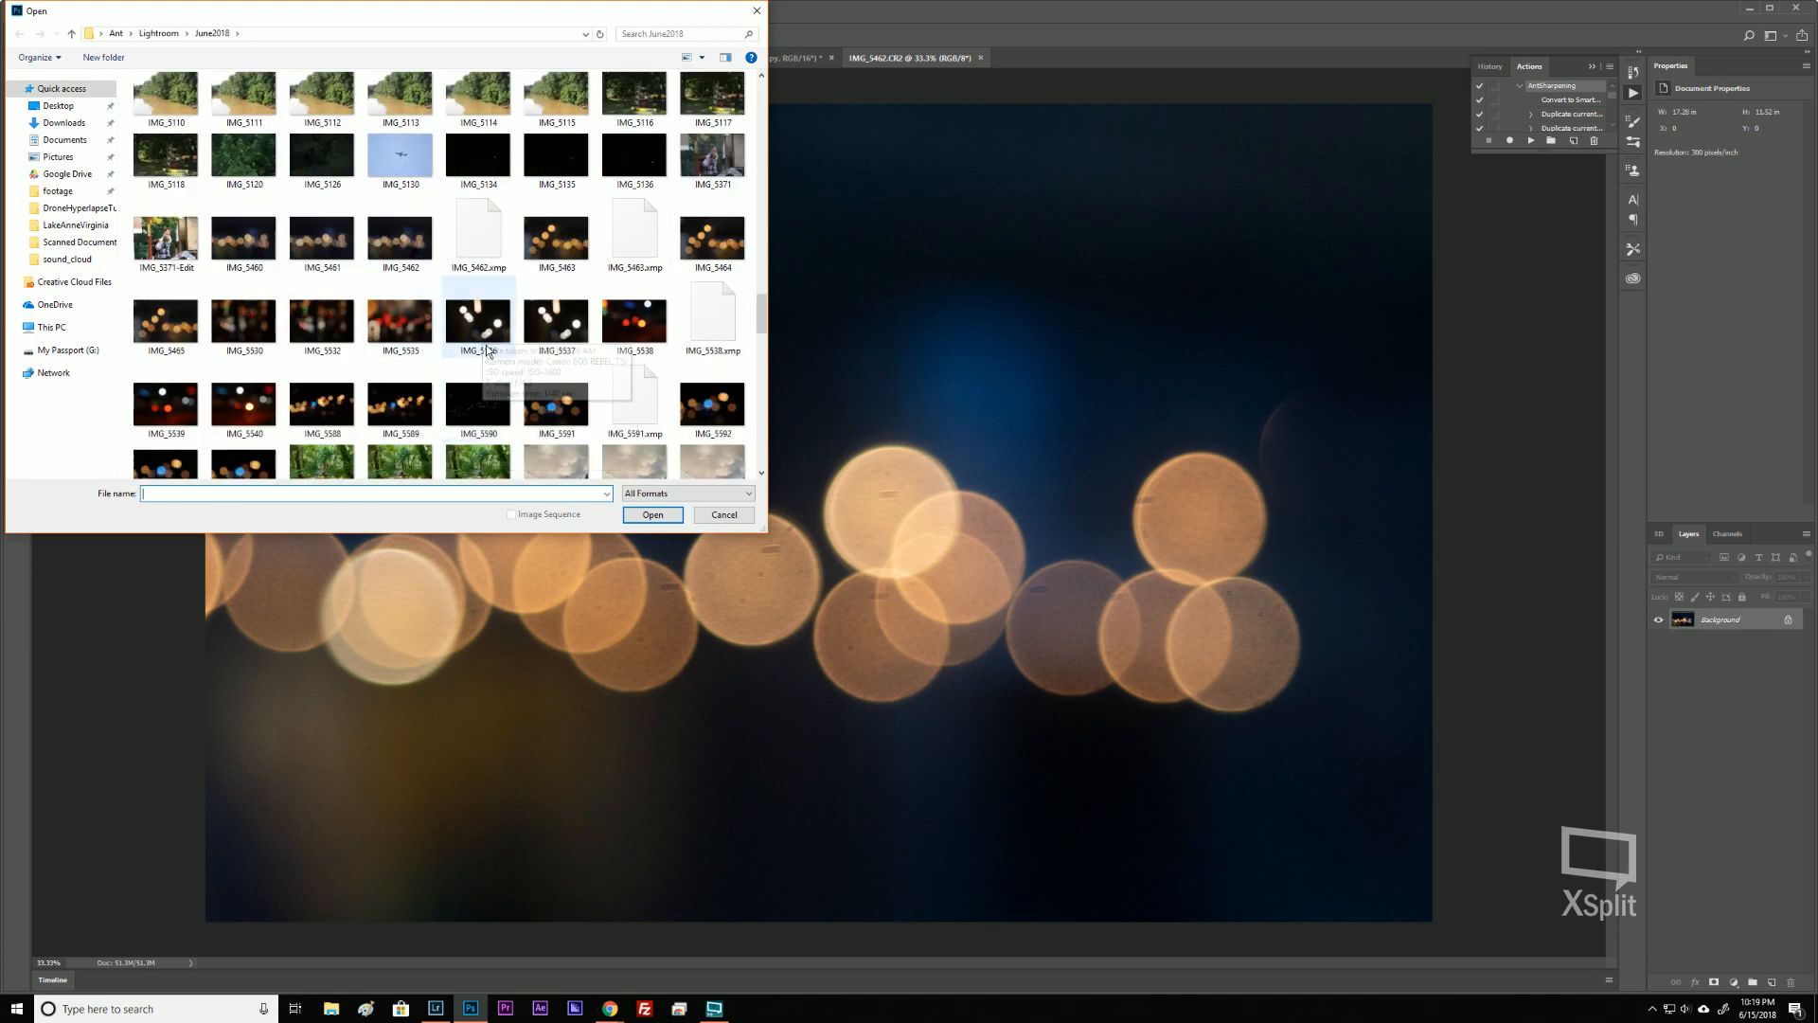
left_click(484, 411)
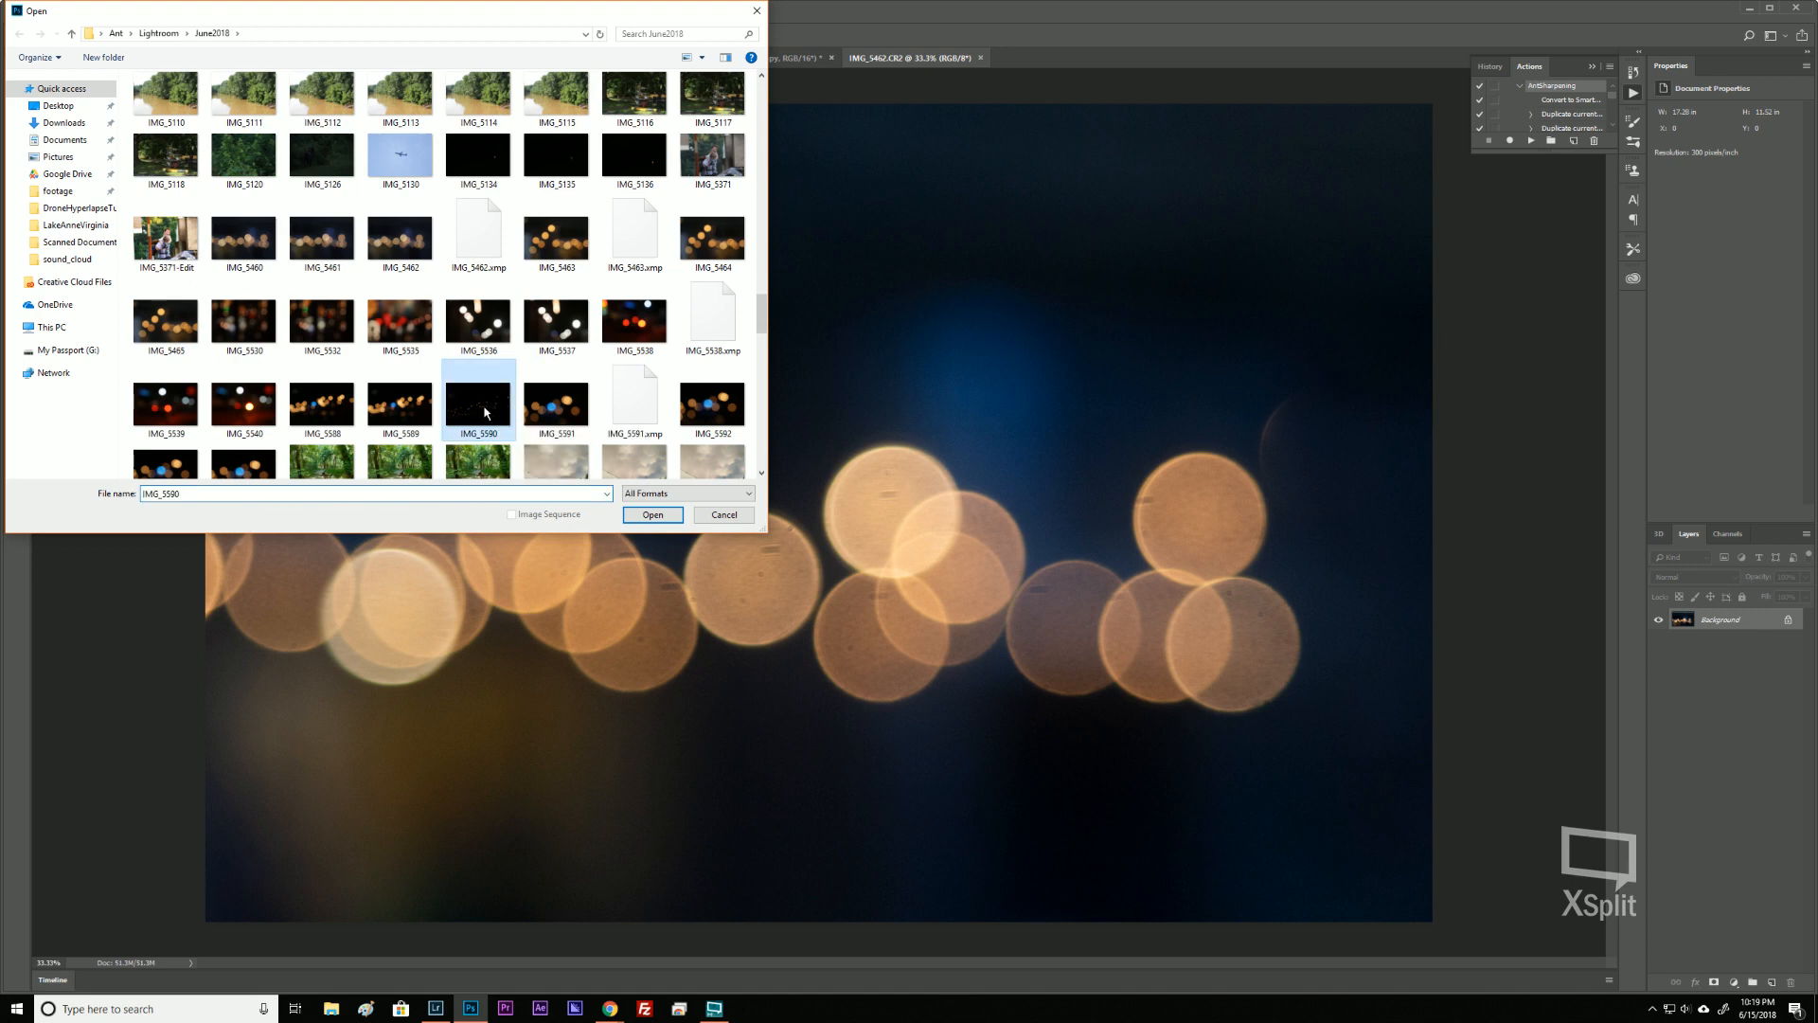
left_click(641, 514)
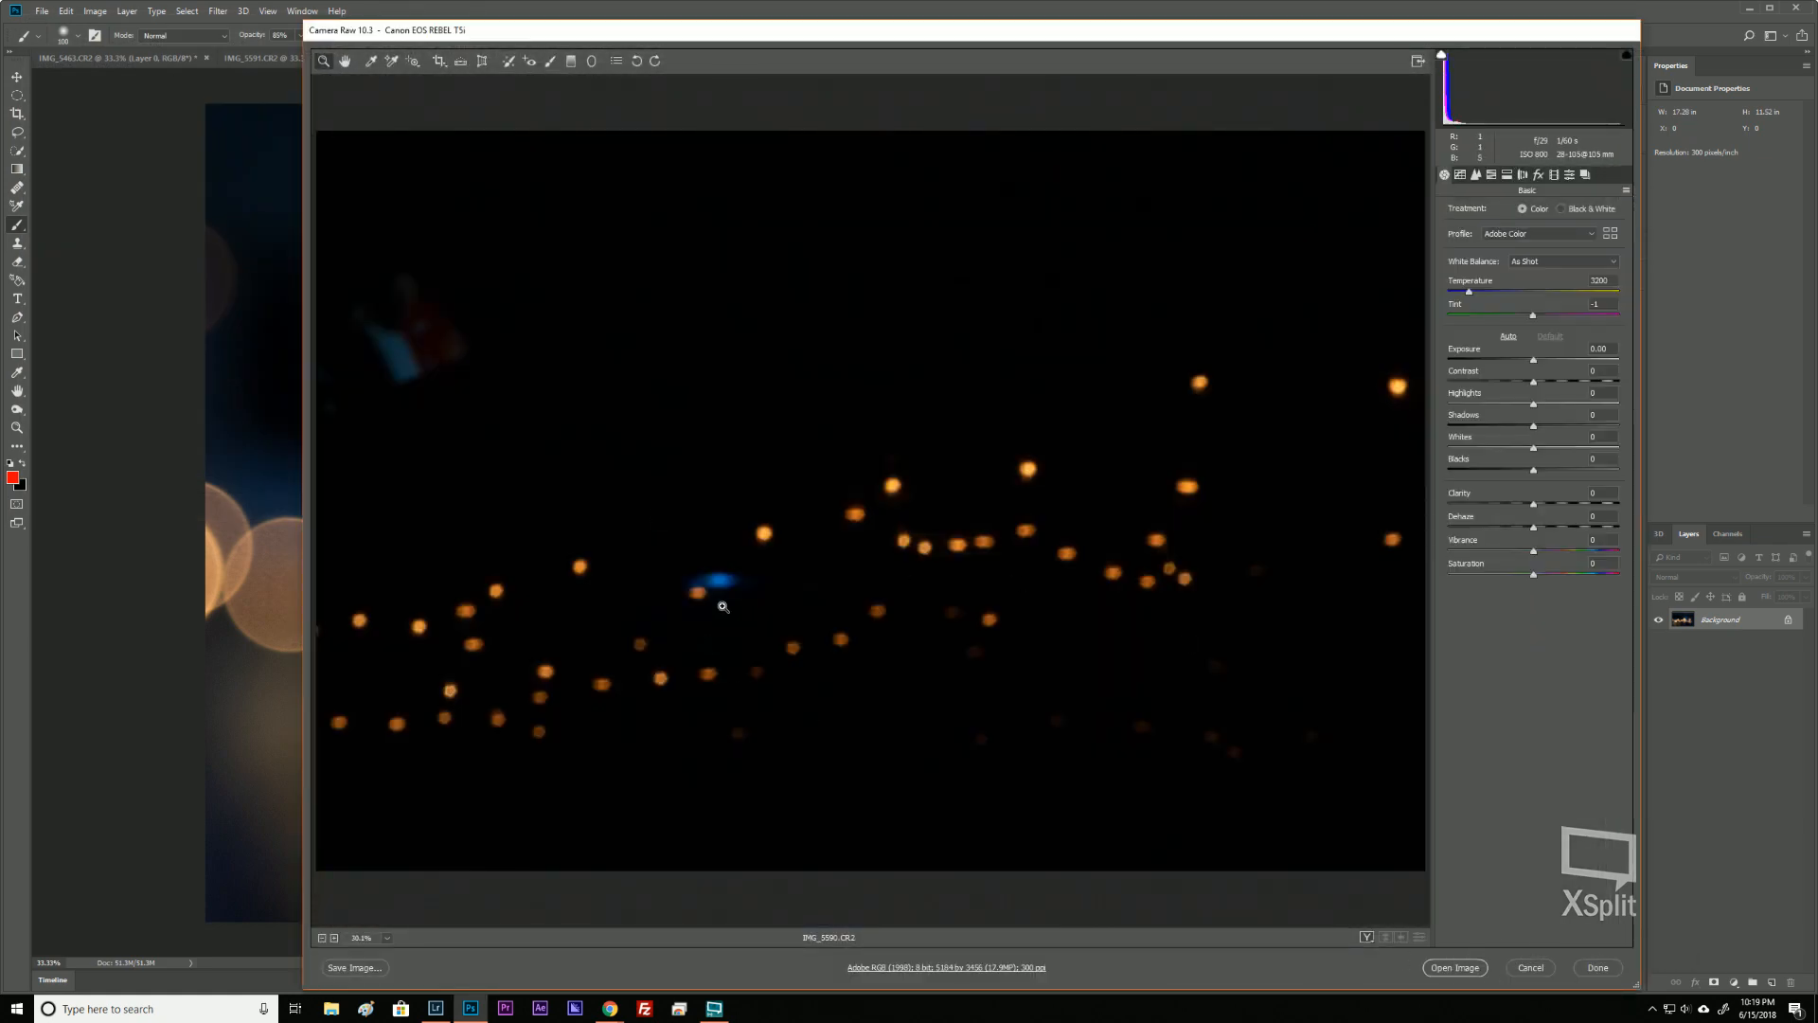
left_click(1454, 967)
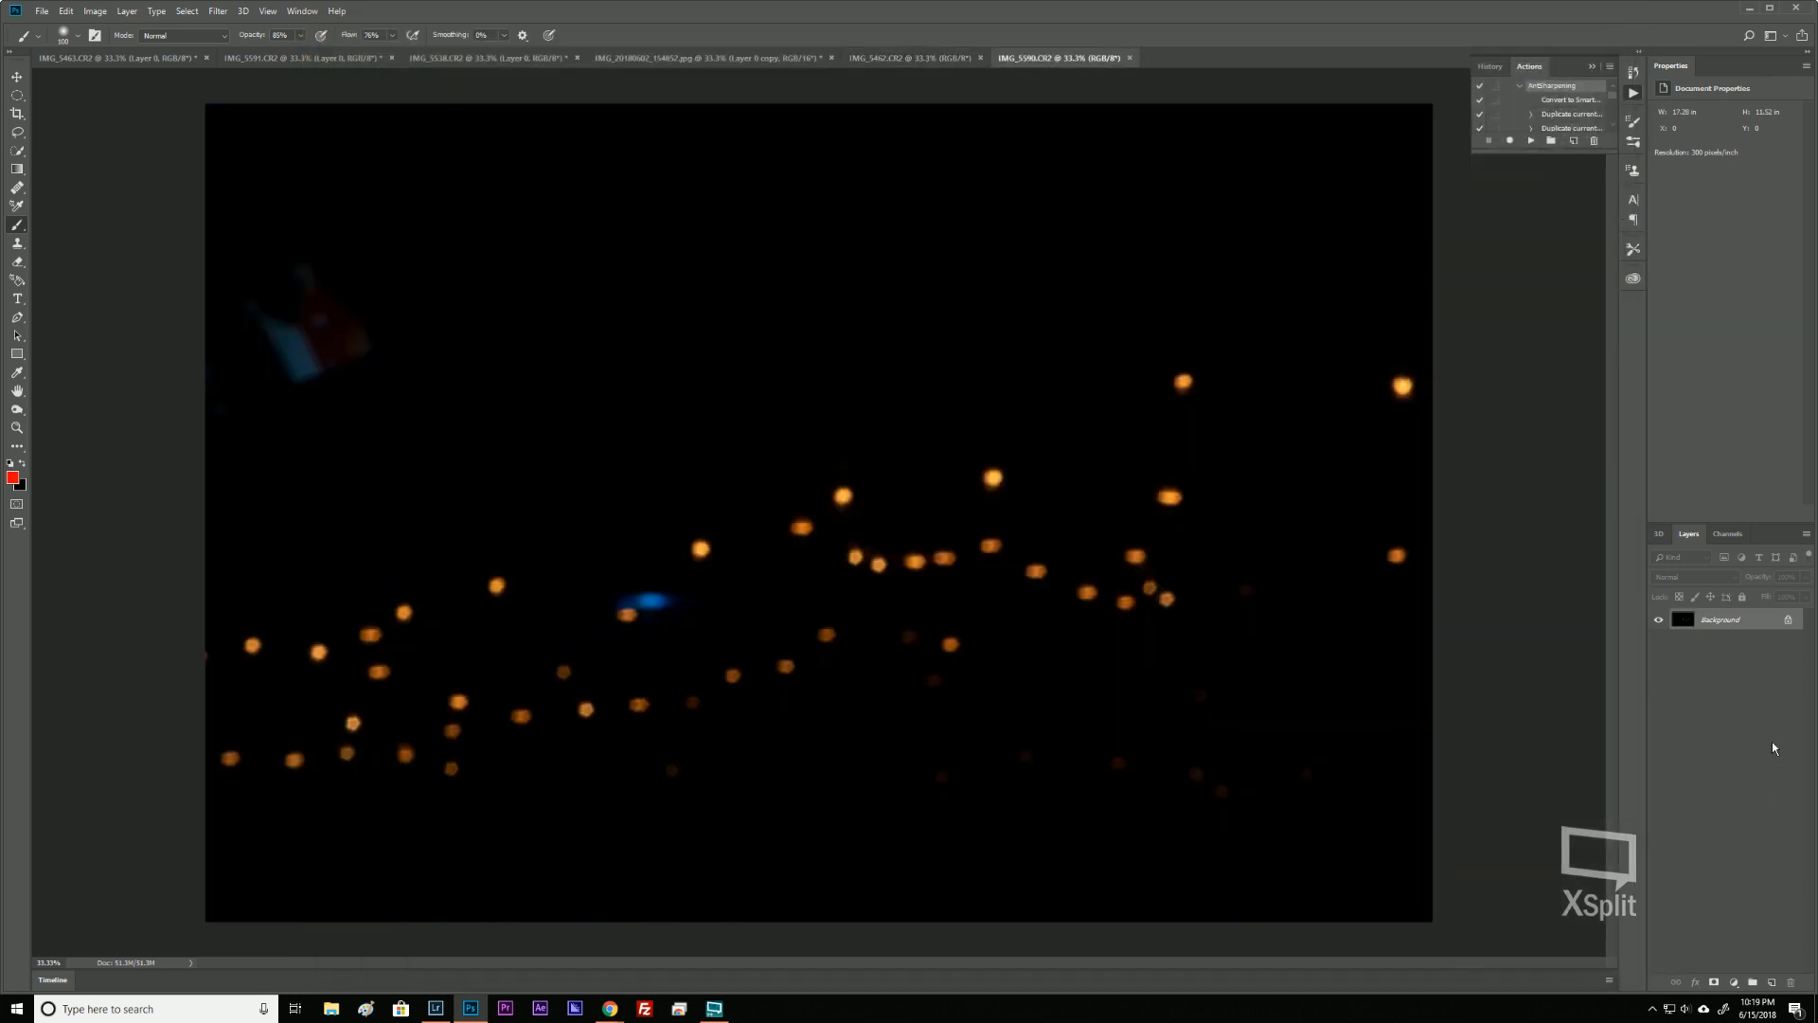
Unlock the small-lights photo's background layer and copy it into the forest boardwalk document, accepting the bit-depth difference.
key("ctrl")
key("ctrl")
left_click(1788, 621)
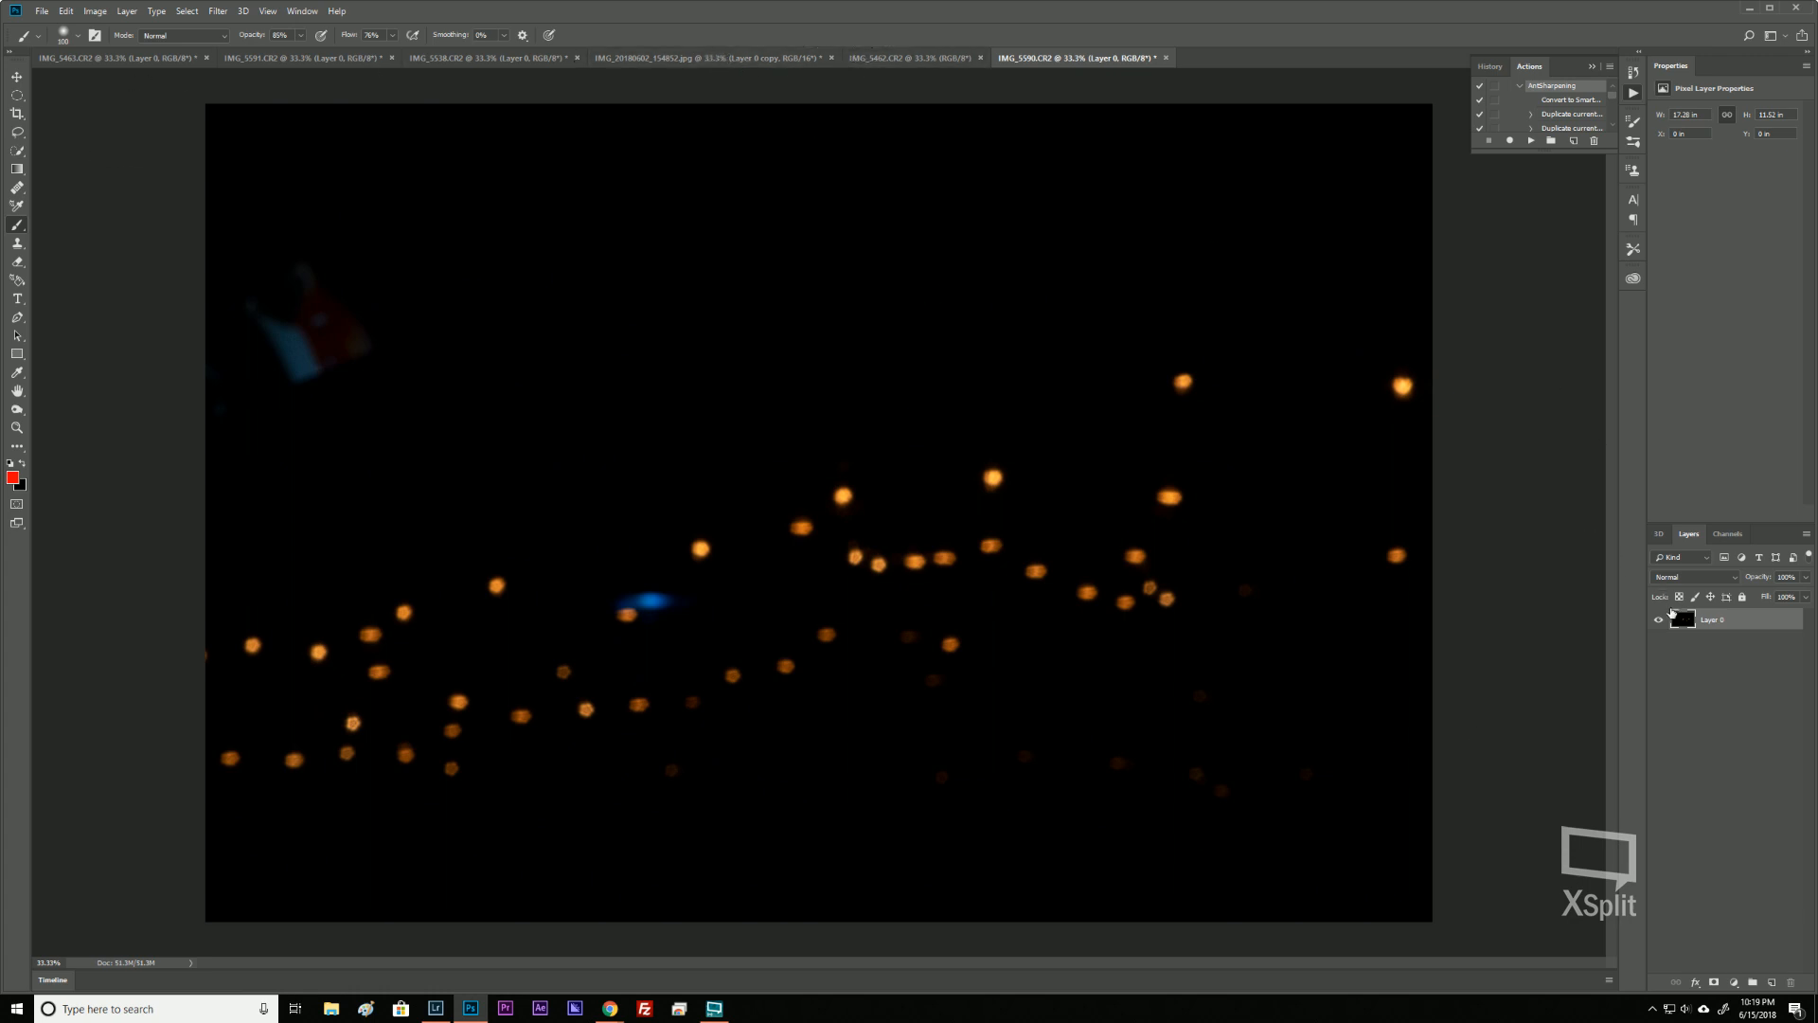
left_click_drag(1703, 624, 850, 525)
left_click(890, 376)
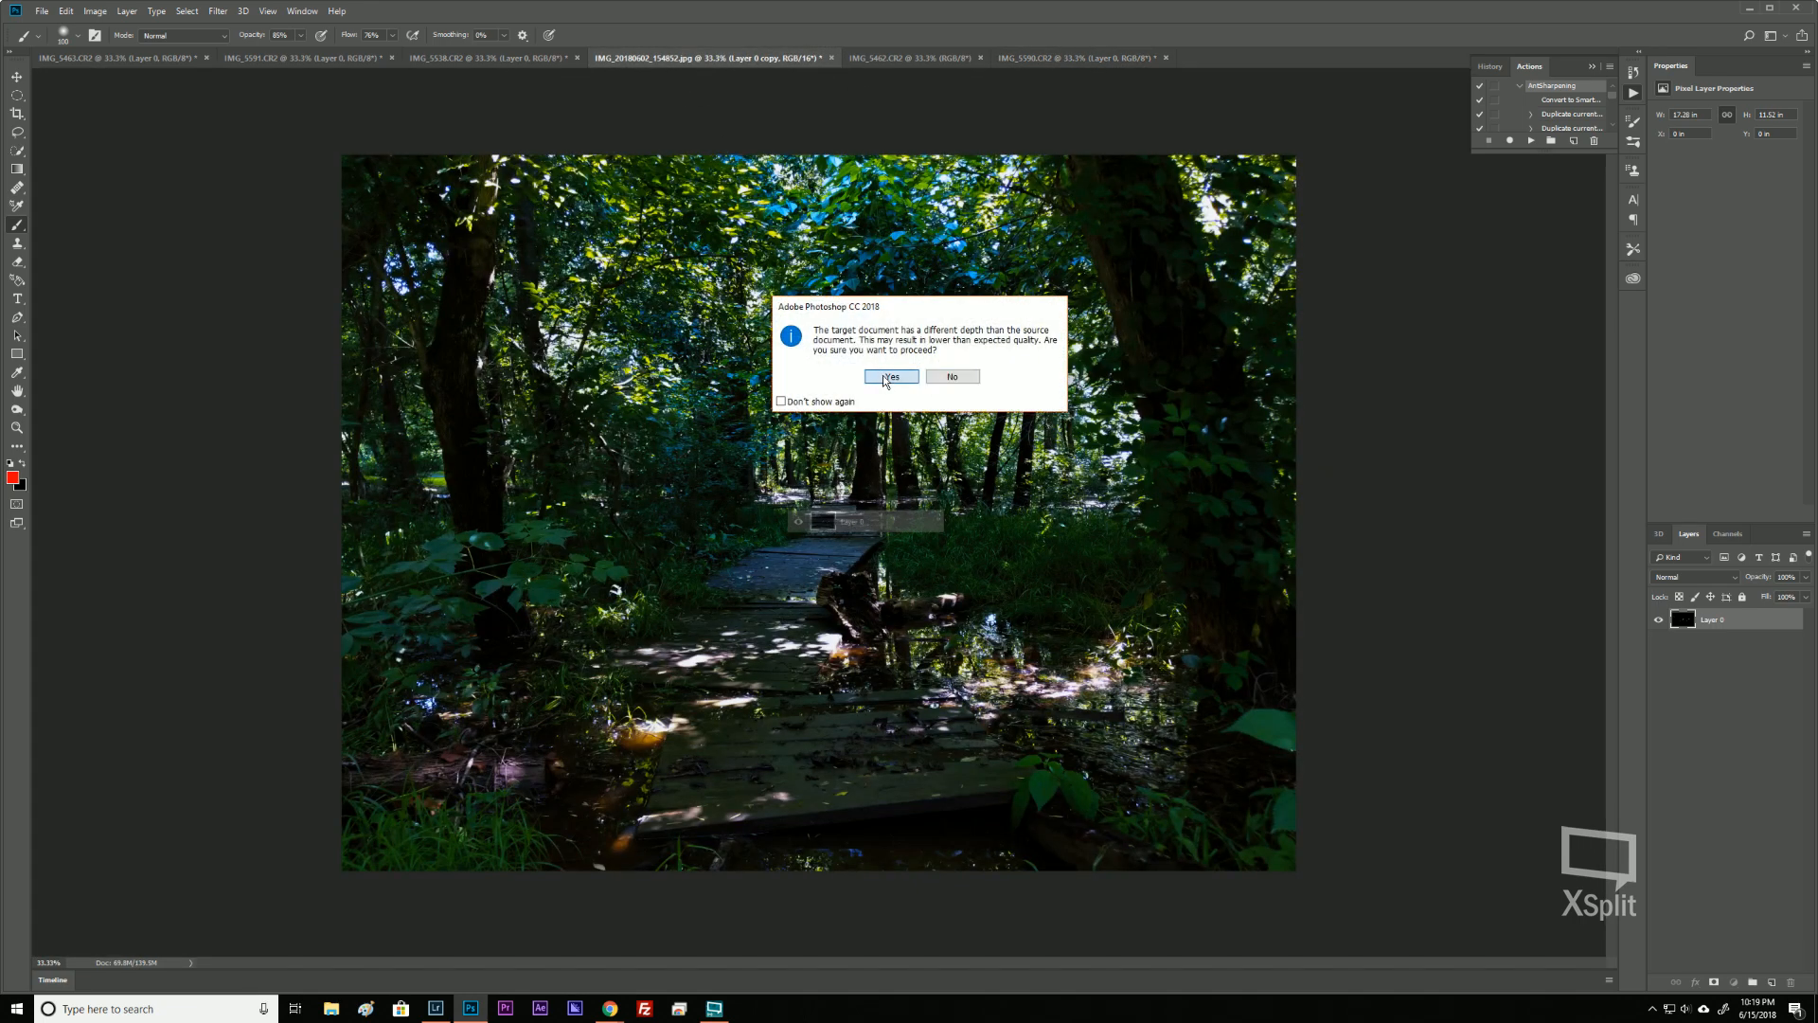
left_click(979, 393)
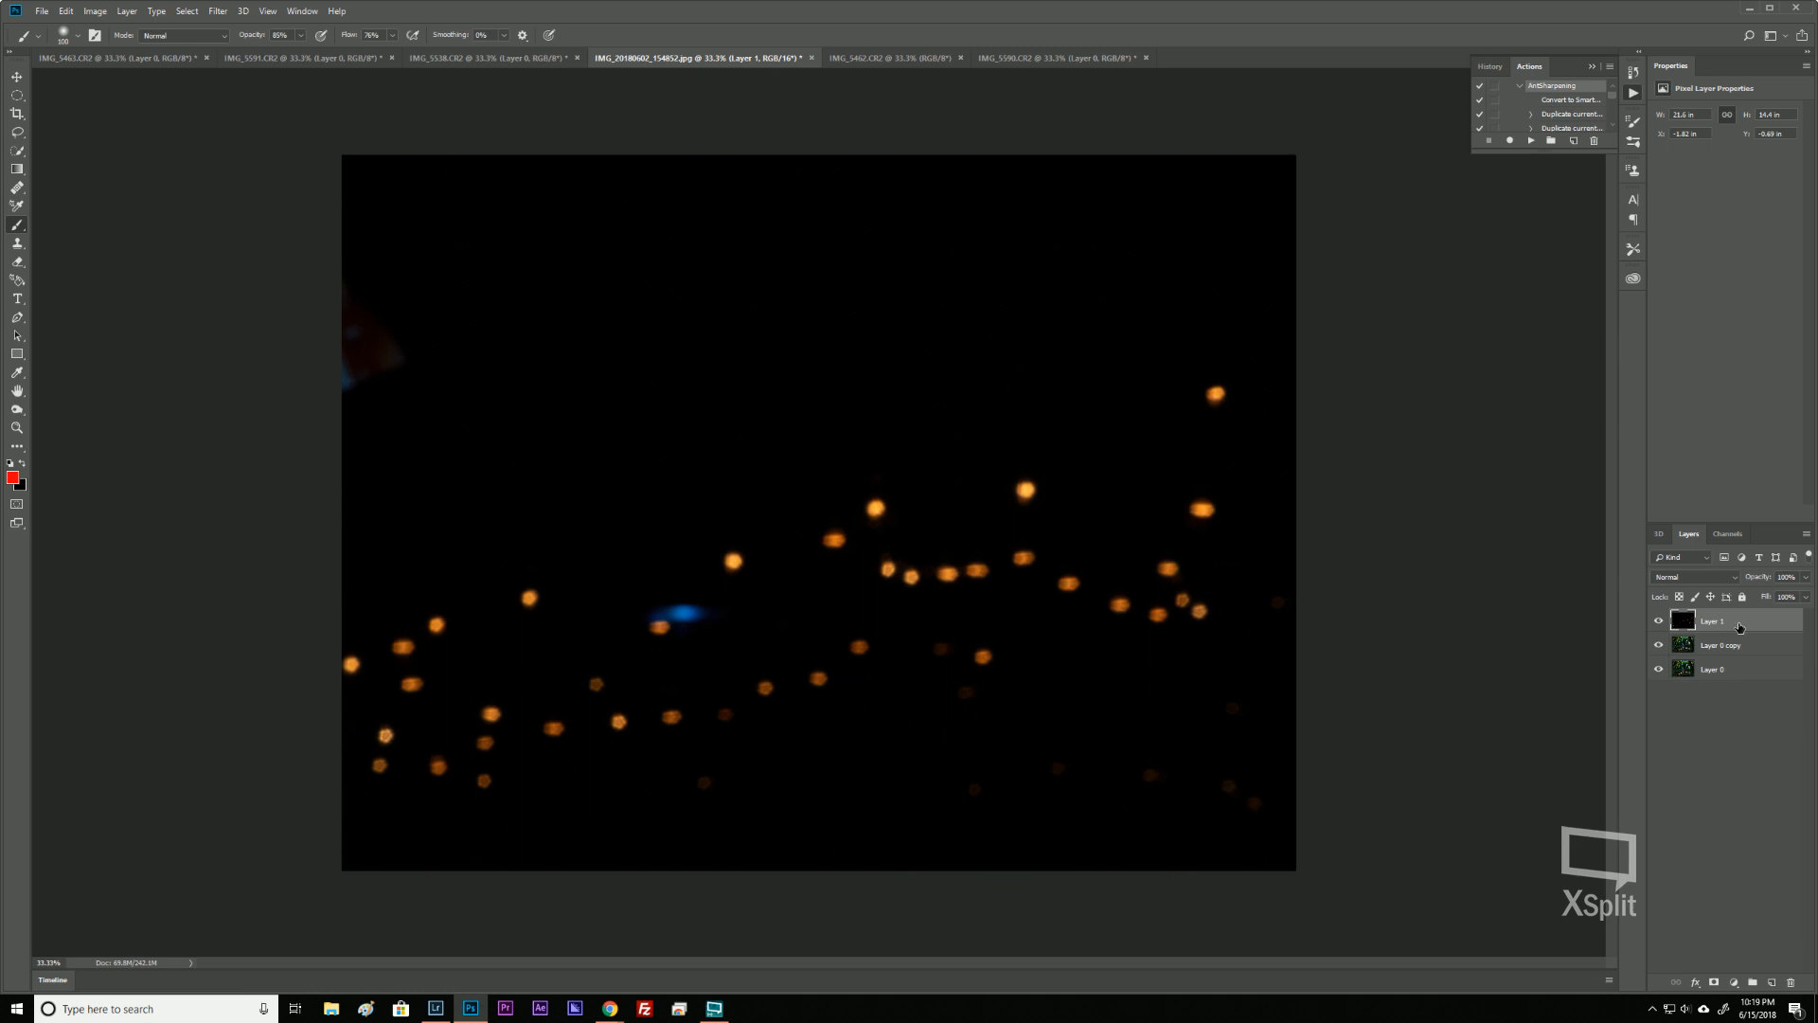
Lasso the blue light streak on the copied lights layer and replace it with a Content-Aware fill.
key("ctrl")
key("l")
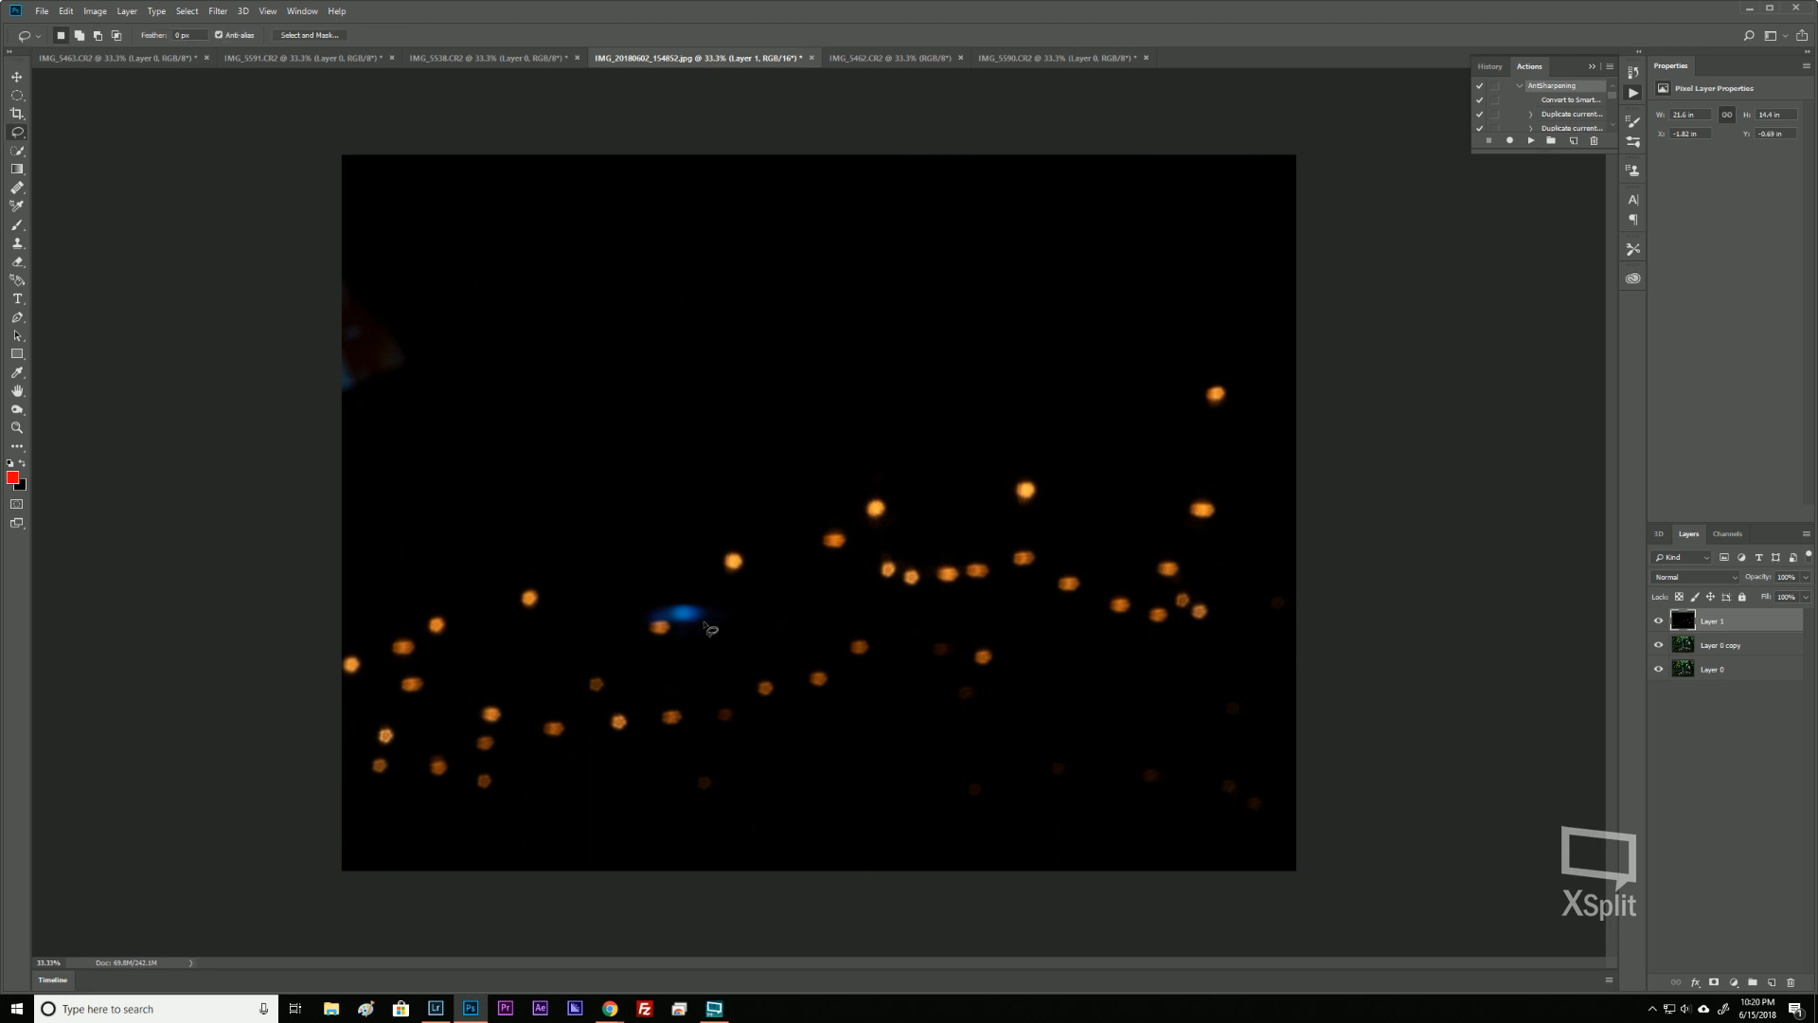
mouse_move(696, 627)
left_mouse_down()
mouse_move(663, 627)
mouse_move(673, 607)
mouse_move(697, 626)
left_mouse_up()
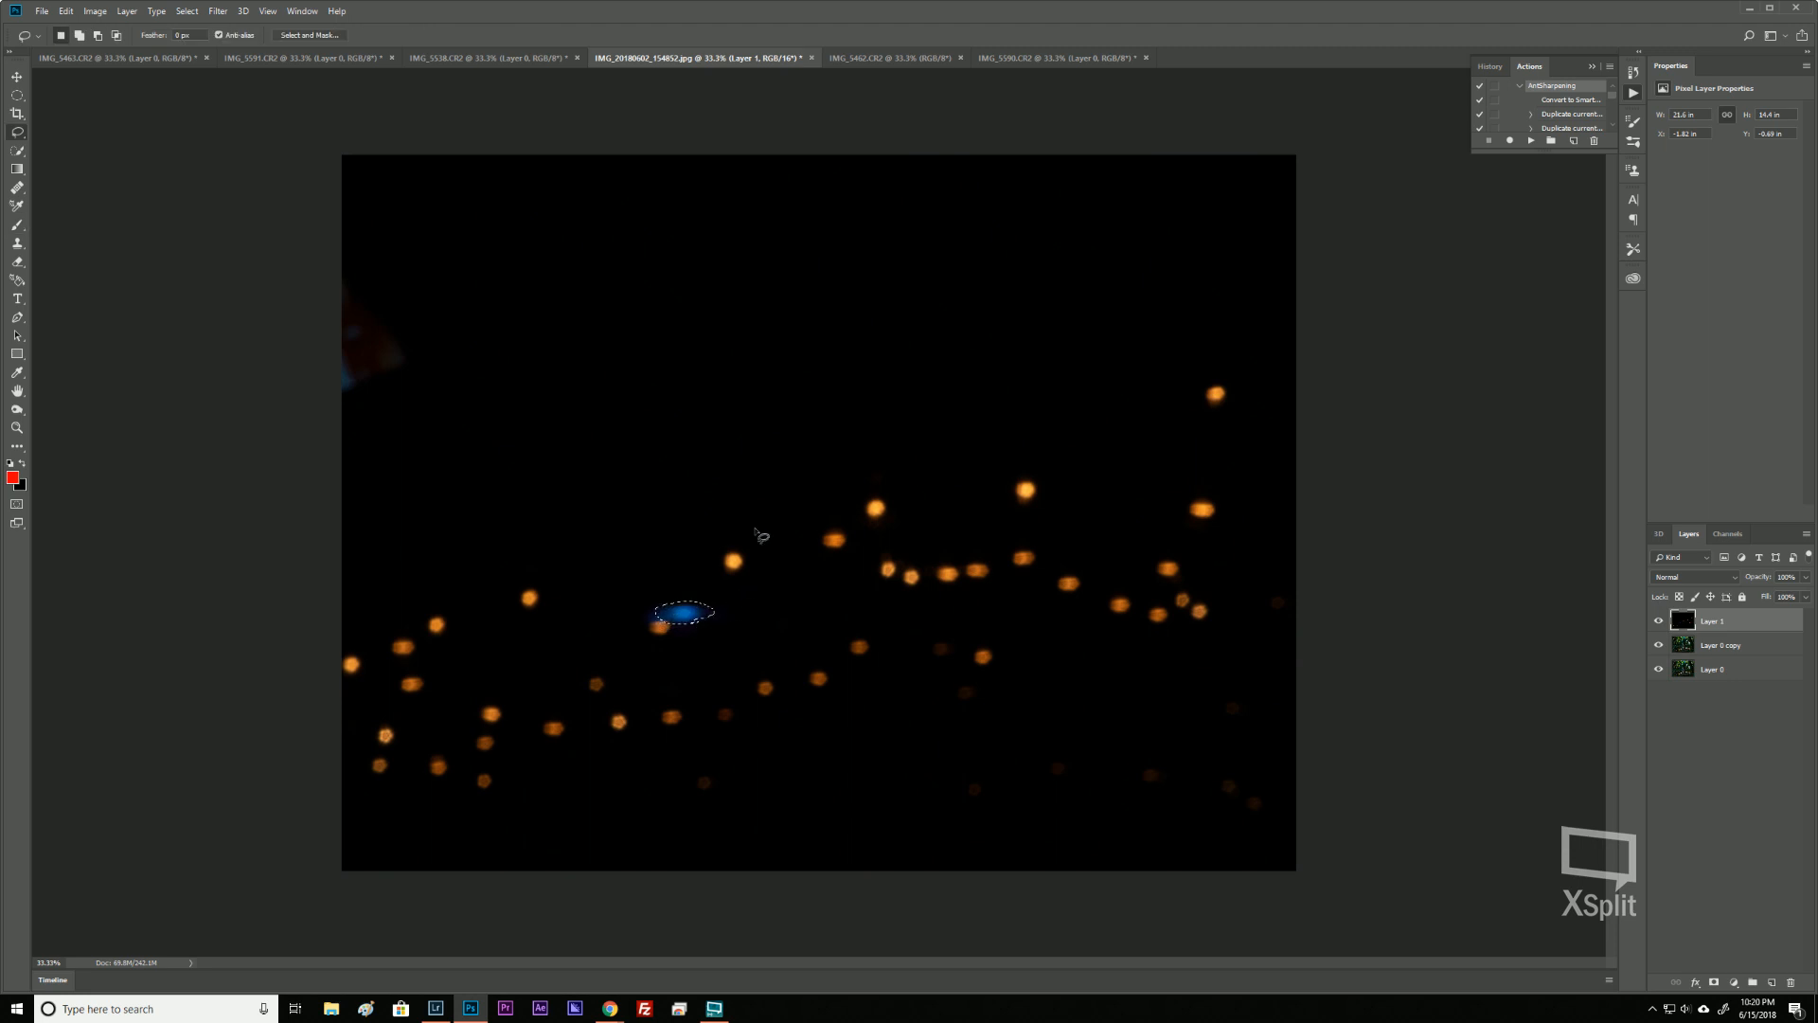
left_click(66, 11)
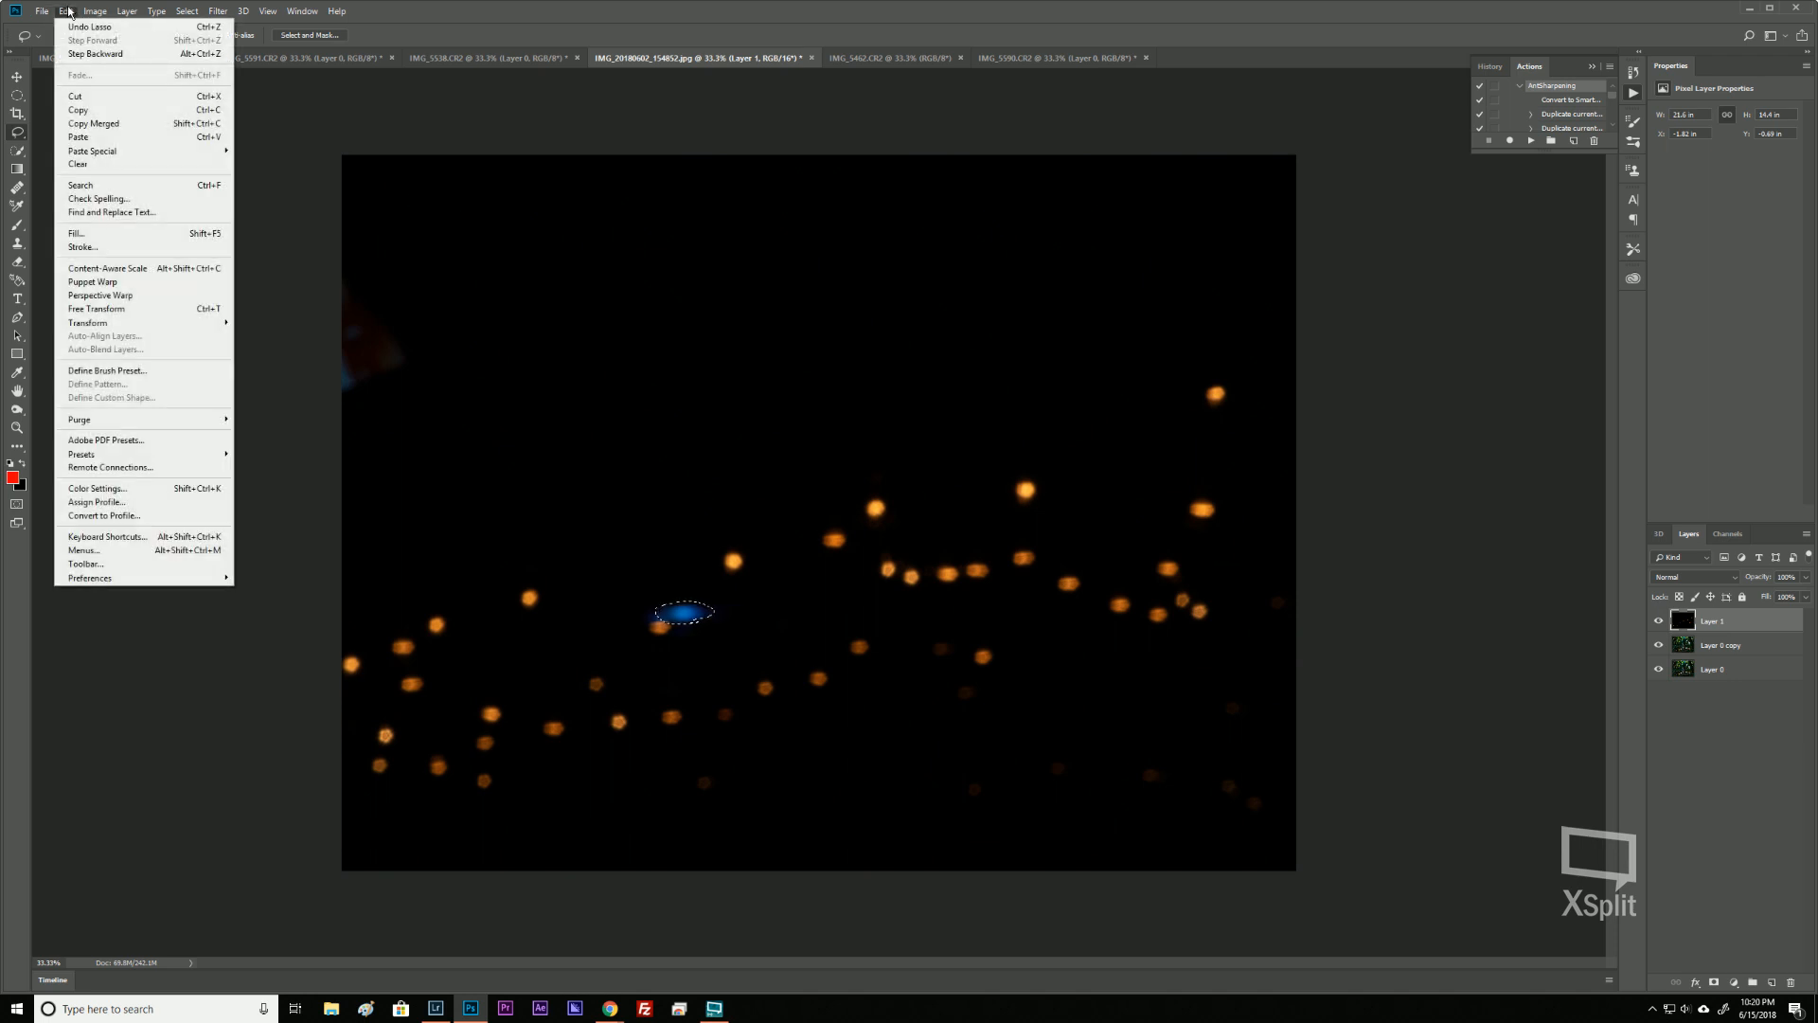
left_click(99, 239)
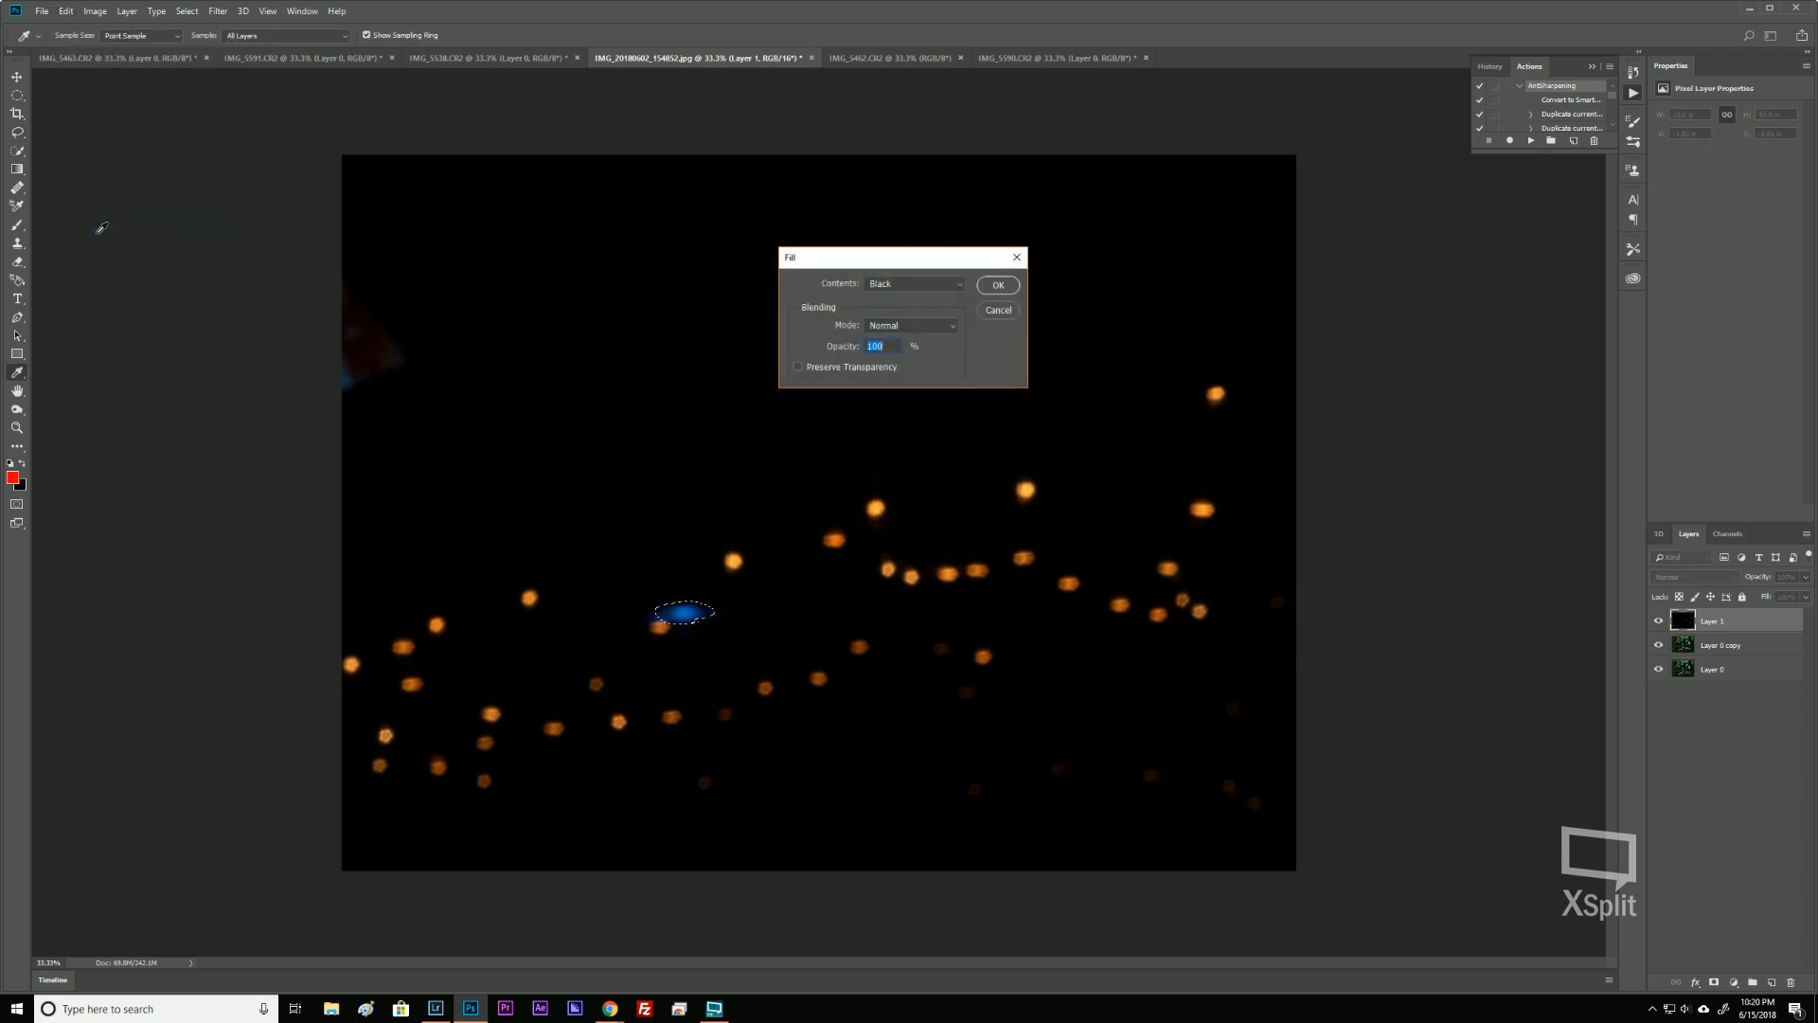
left_click(940, 288)
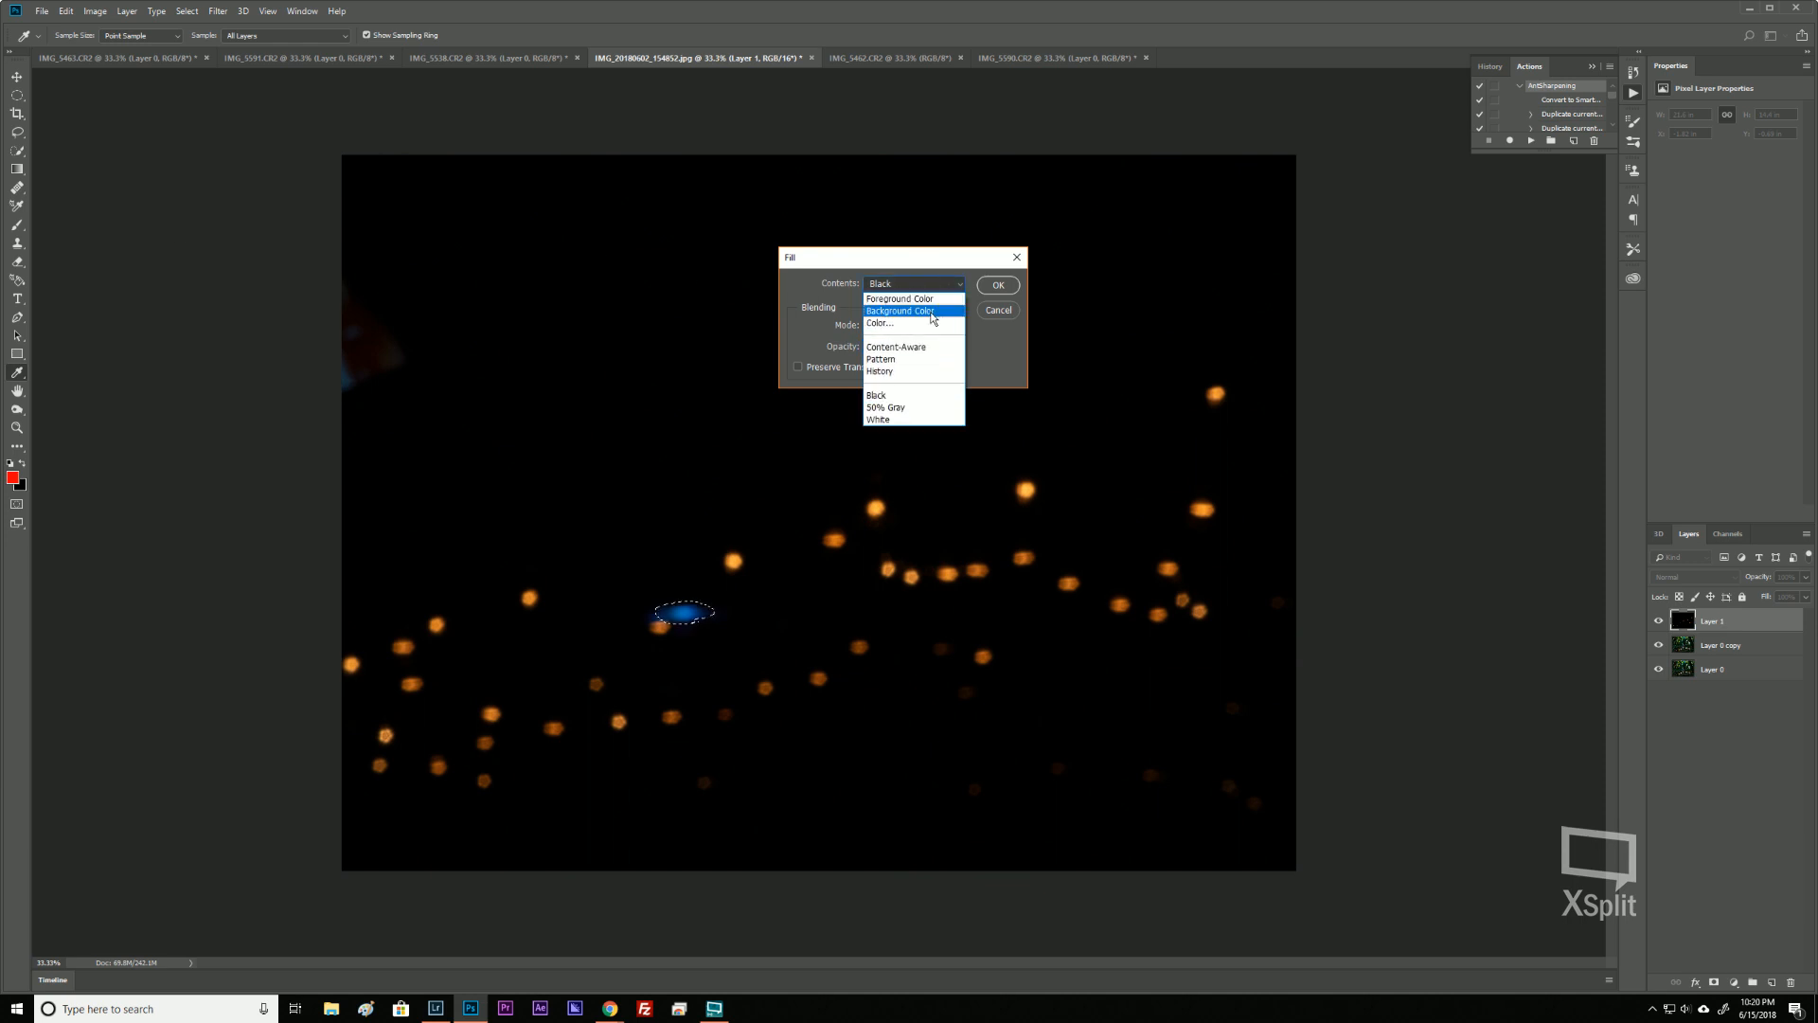
left_click(928, 349)
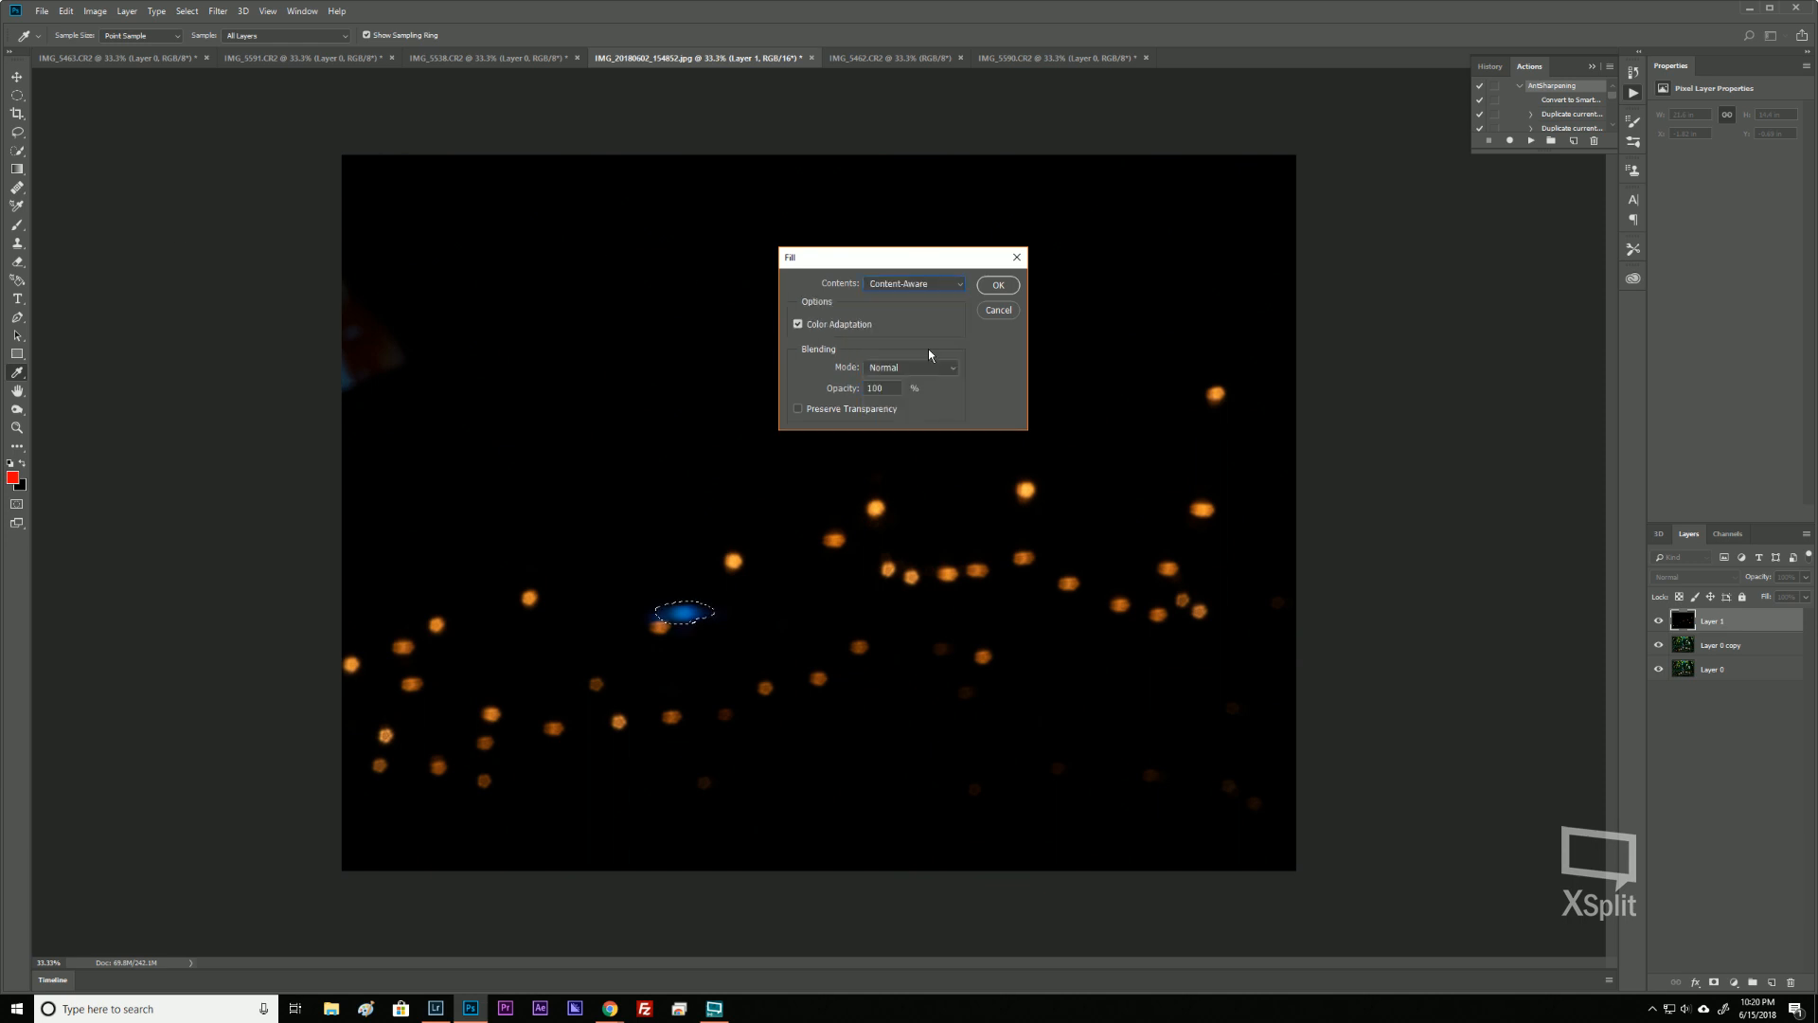
left_click(997, 286)
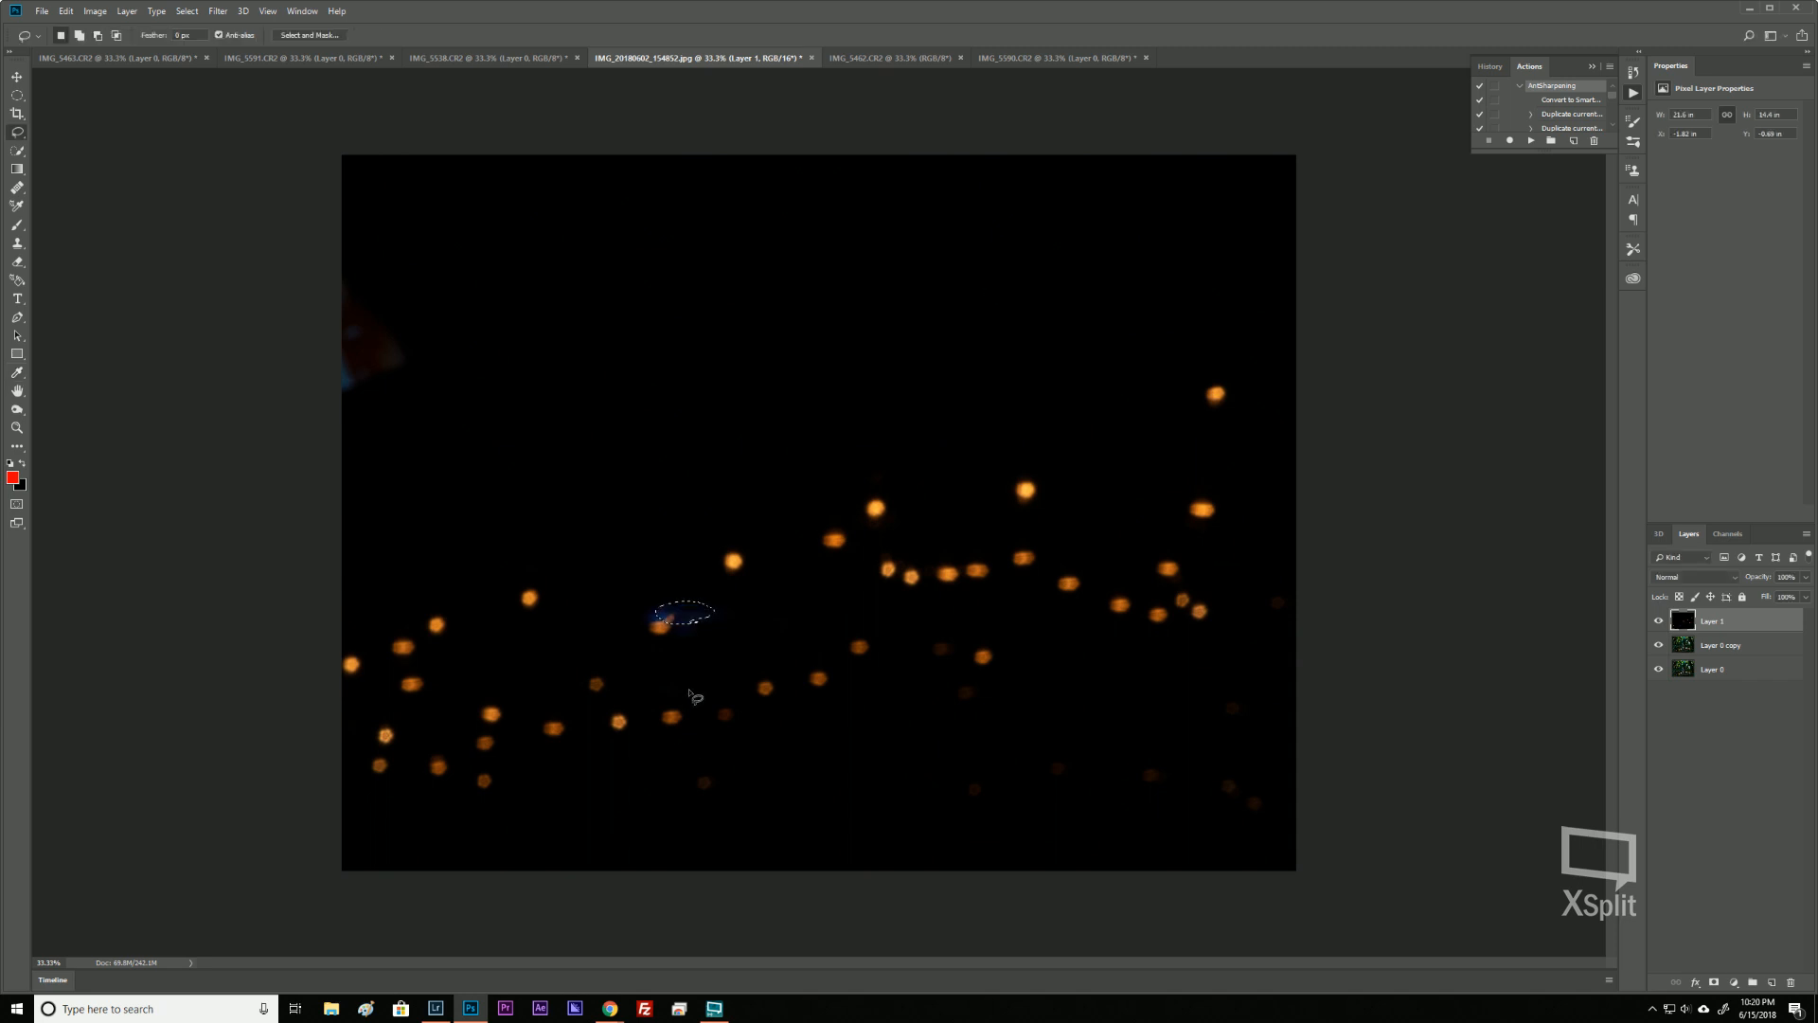
Lasso the blue remnant just above the neighbouring orange light, fill it with Content-Aware and deselect.
left_click(757, 610)
left_click(65, 10)
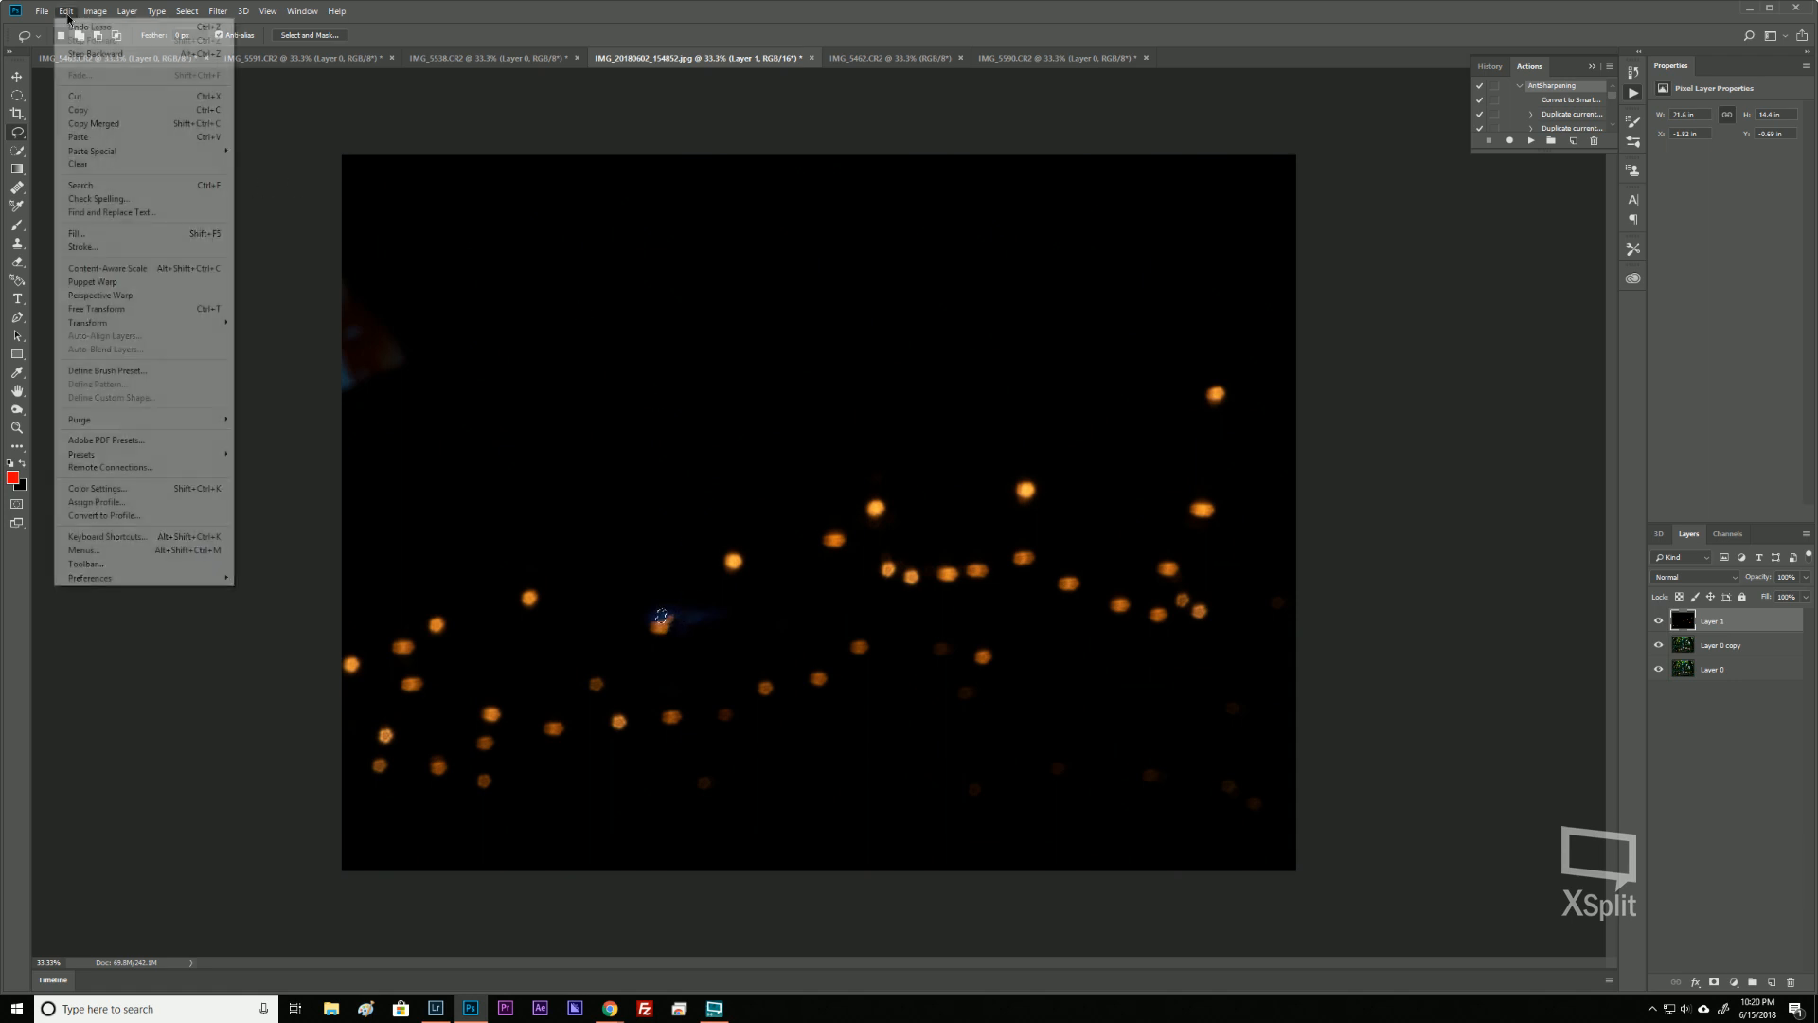
left_click(124, 237)
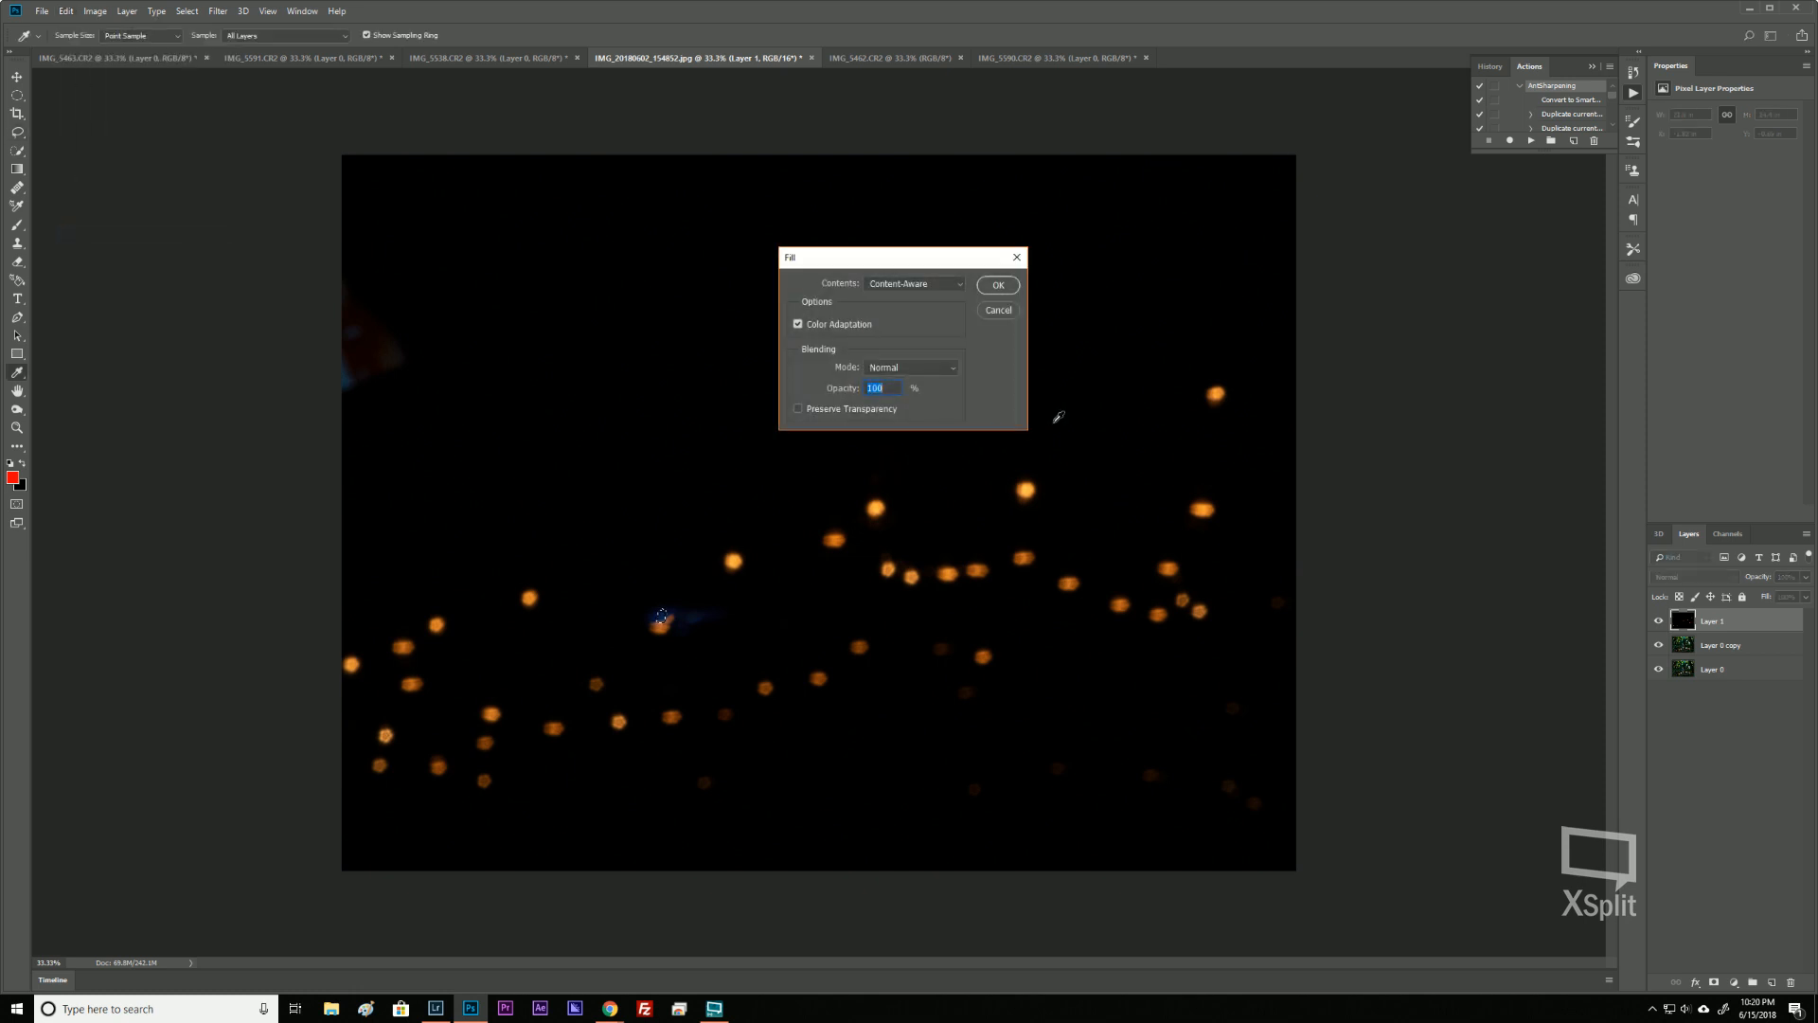
left_click(995, 287)
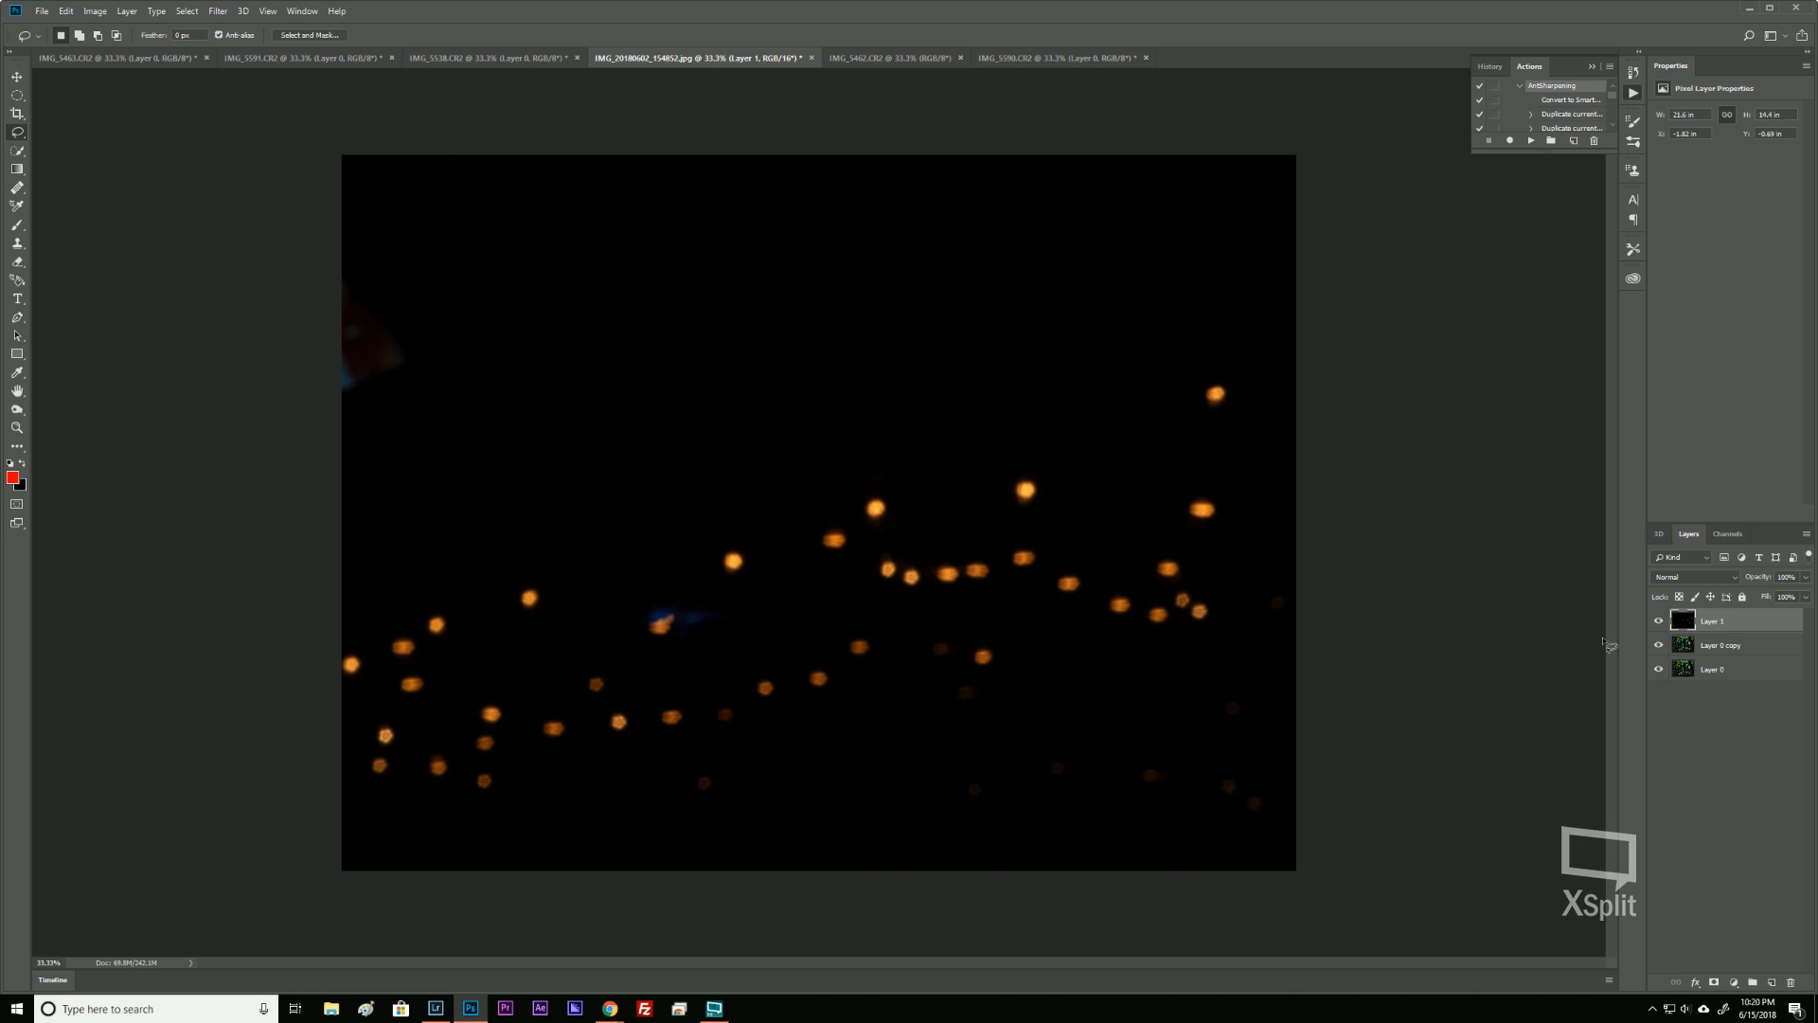
Try the Screen, Soft Light and Multiply blend modes on the lights layer, testing Soft Light at reduced opacity.
key("v")
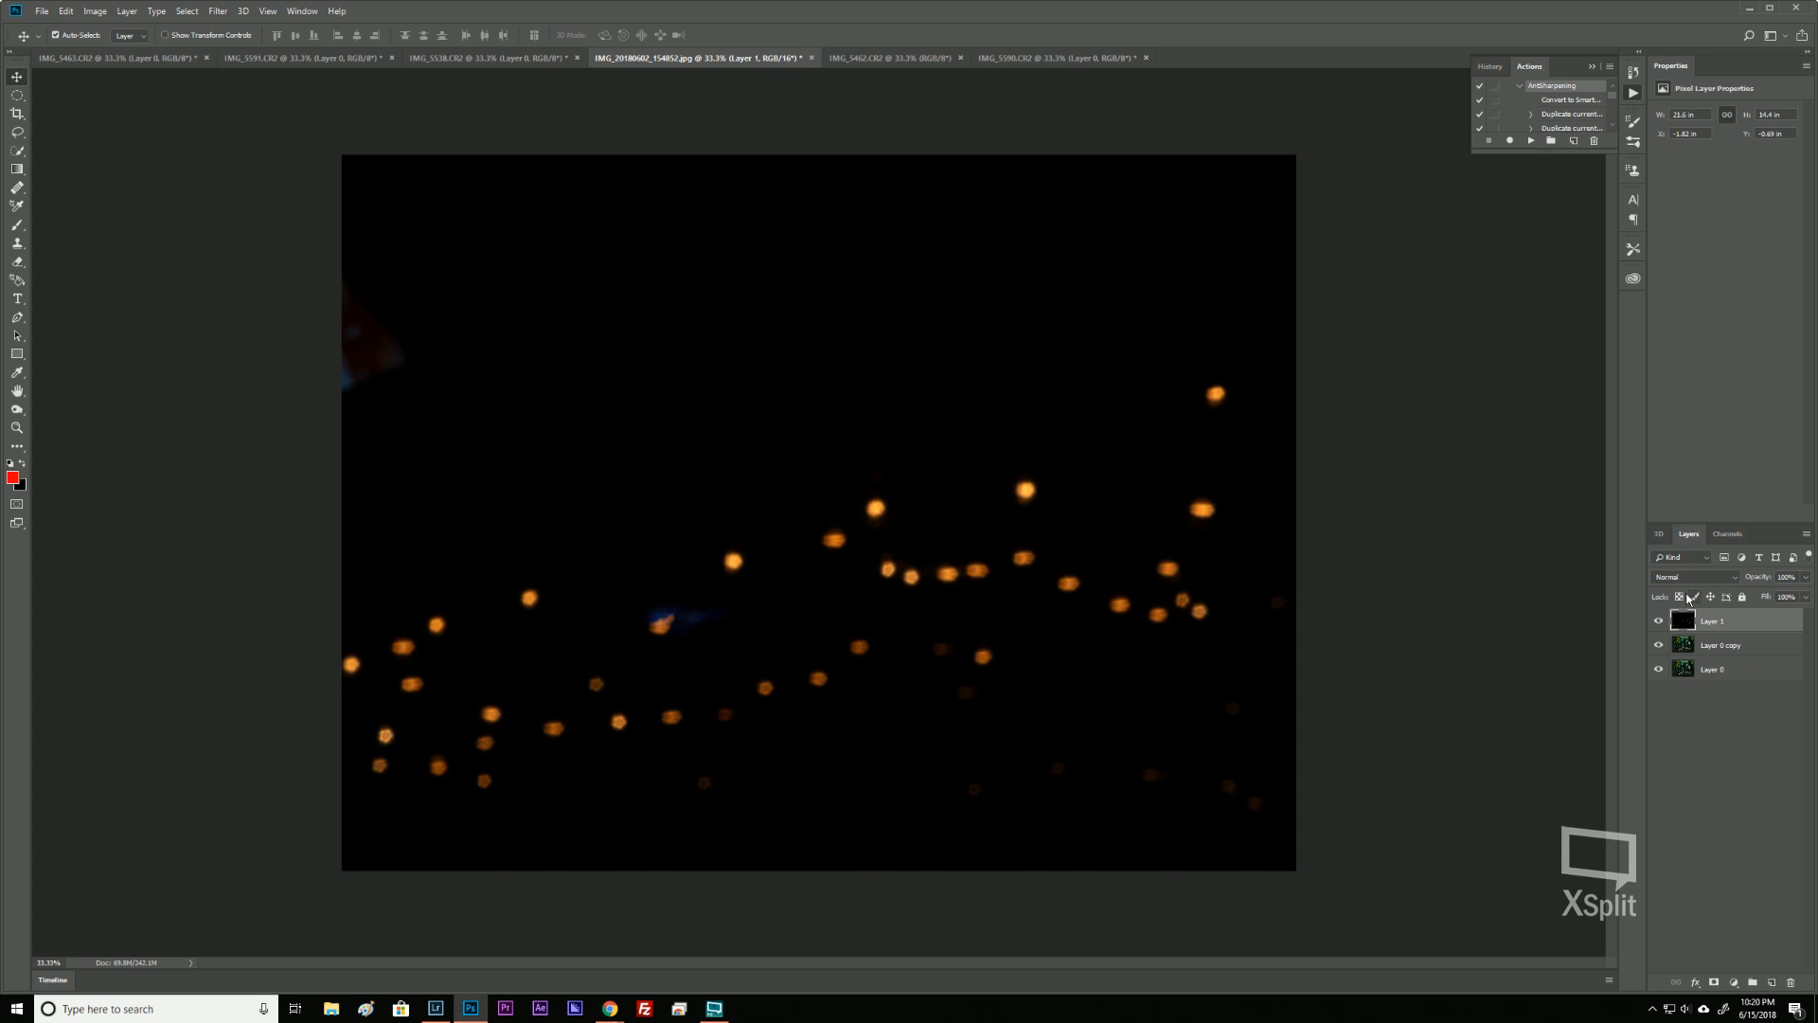
left_click(1729, 583)
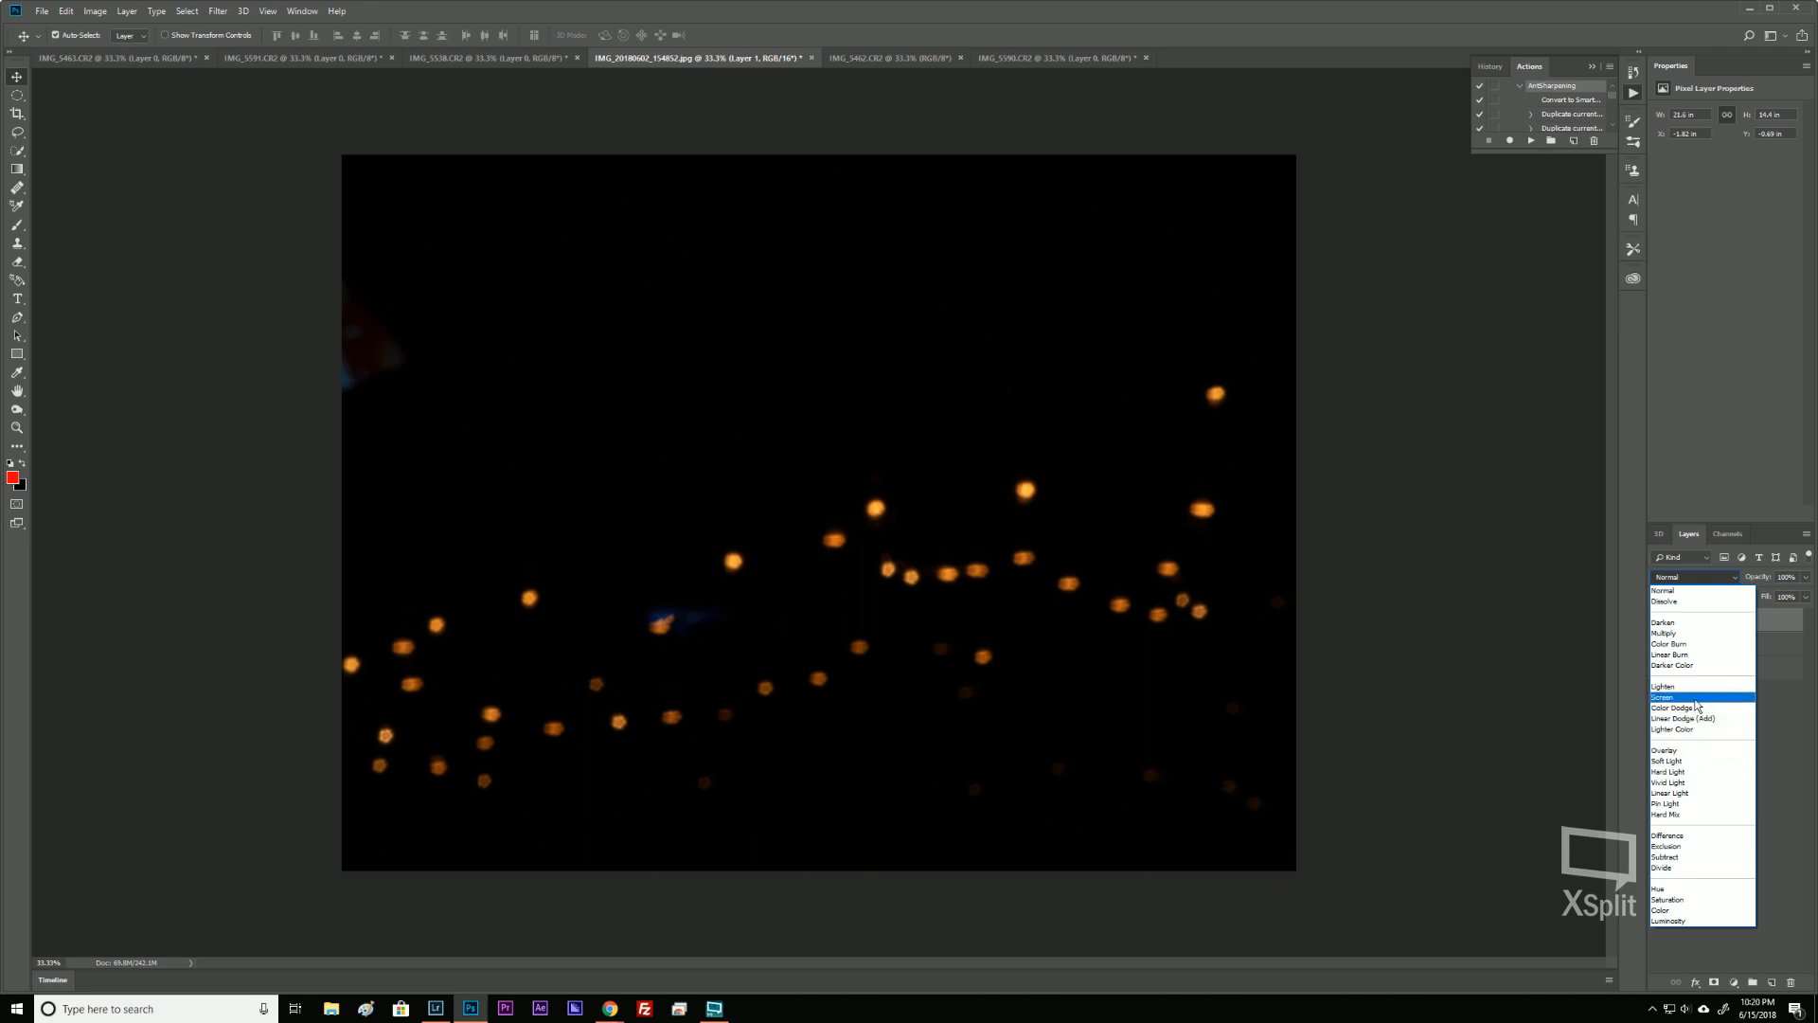
left_click(1695, 700)
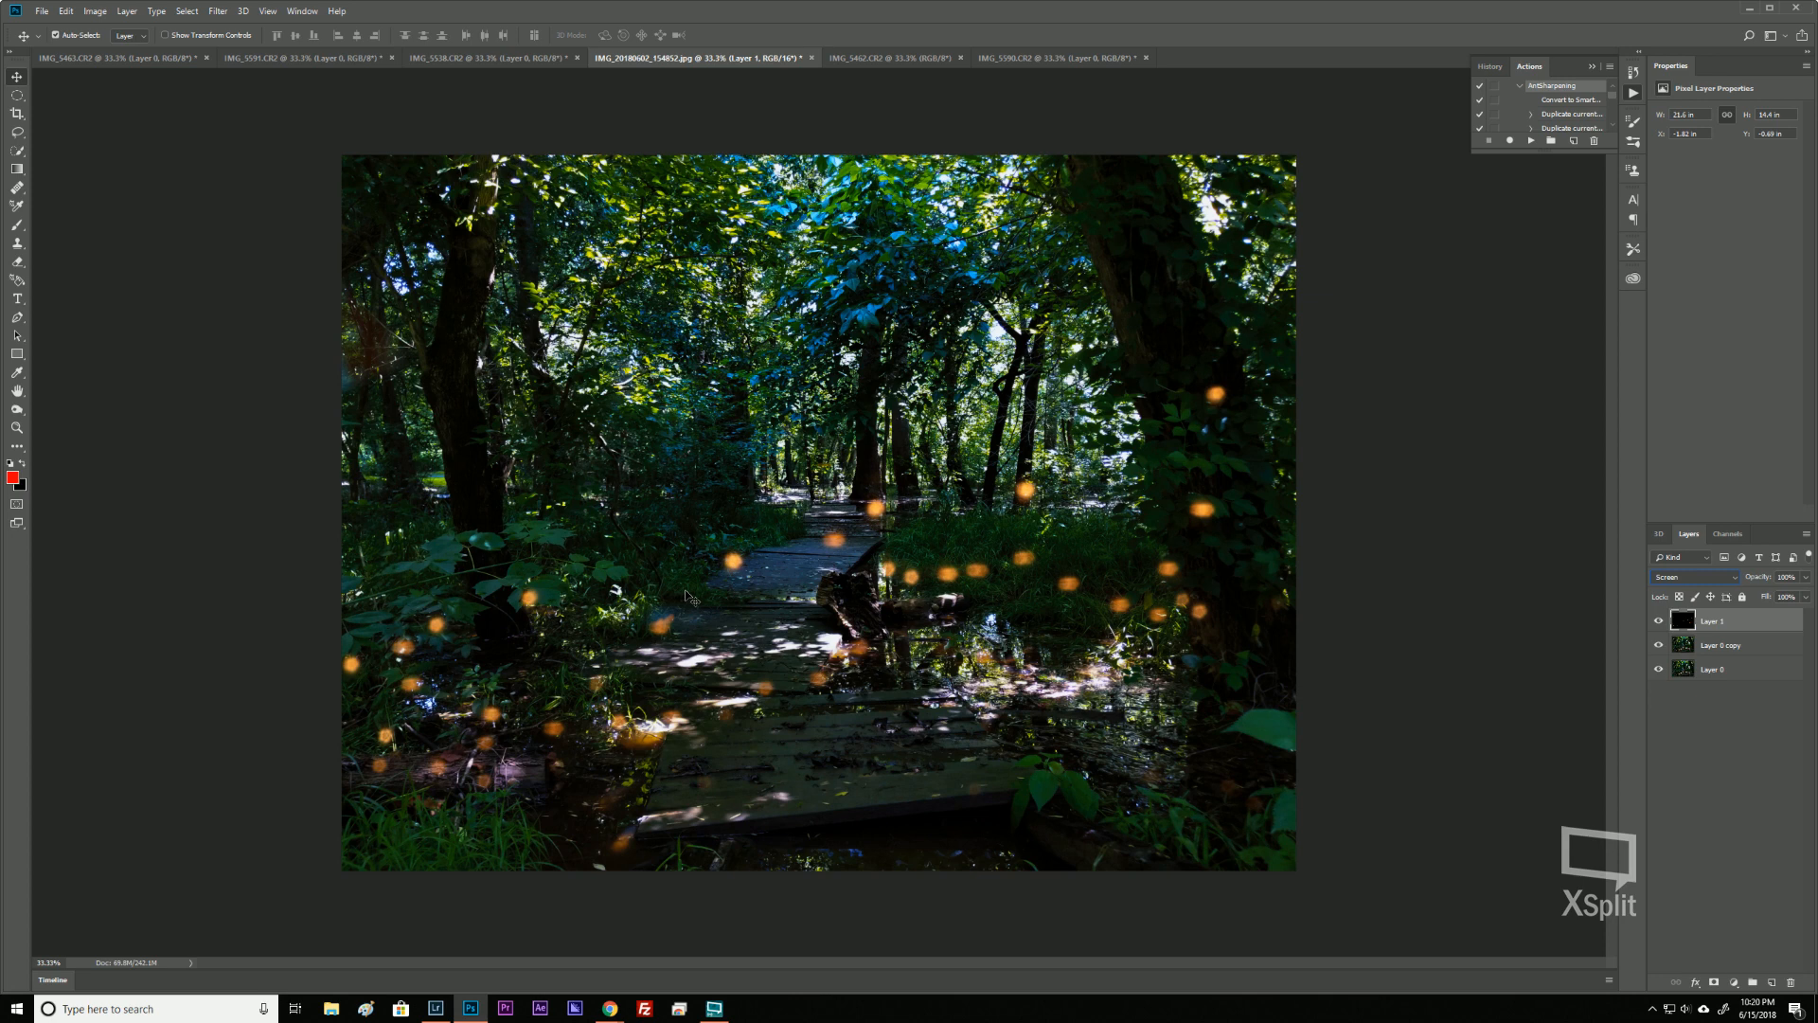
left_click(1731, 574)
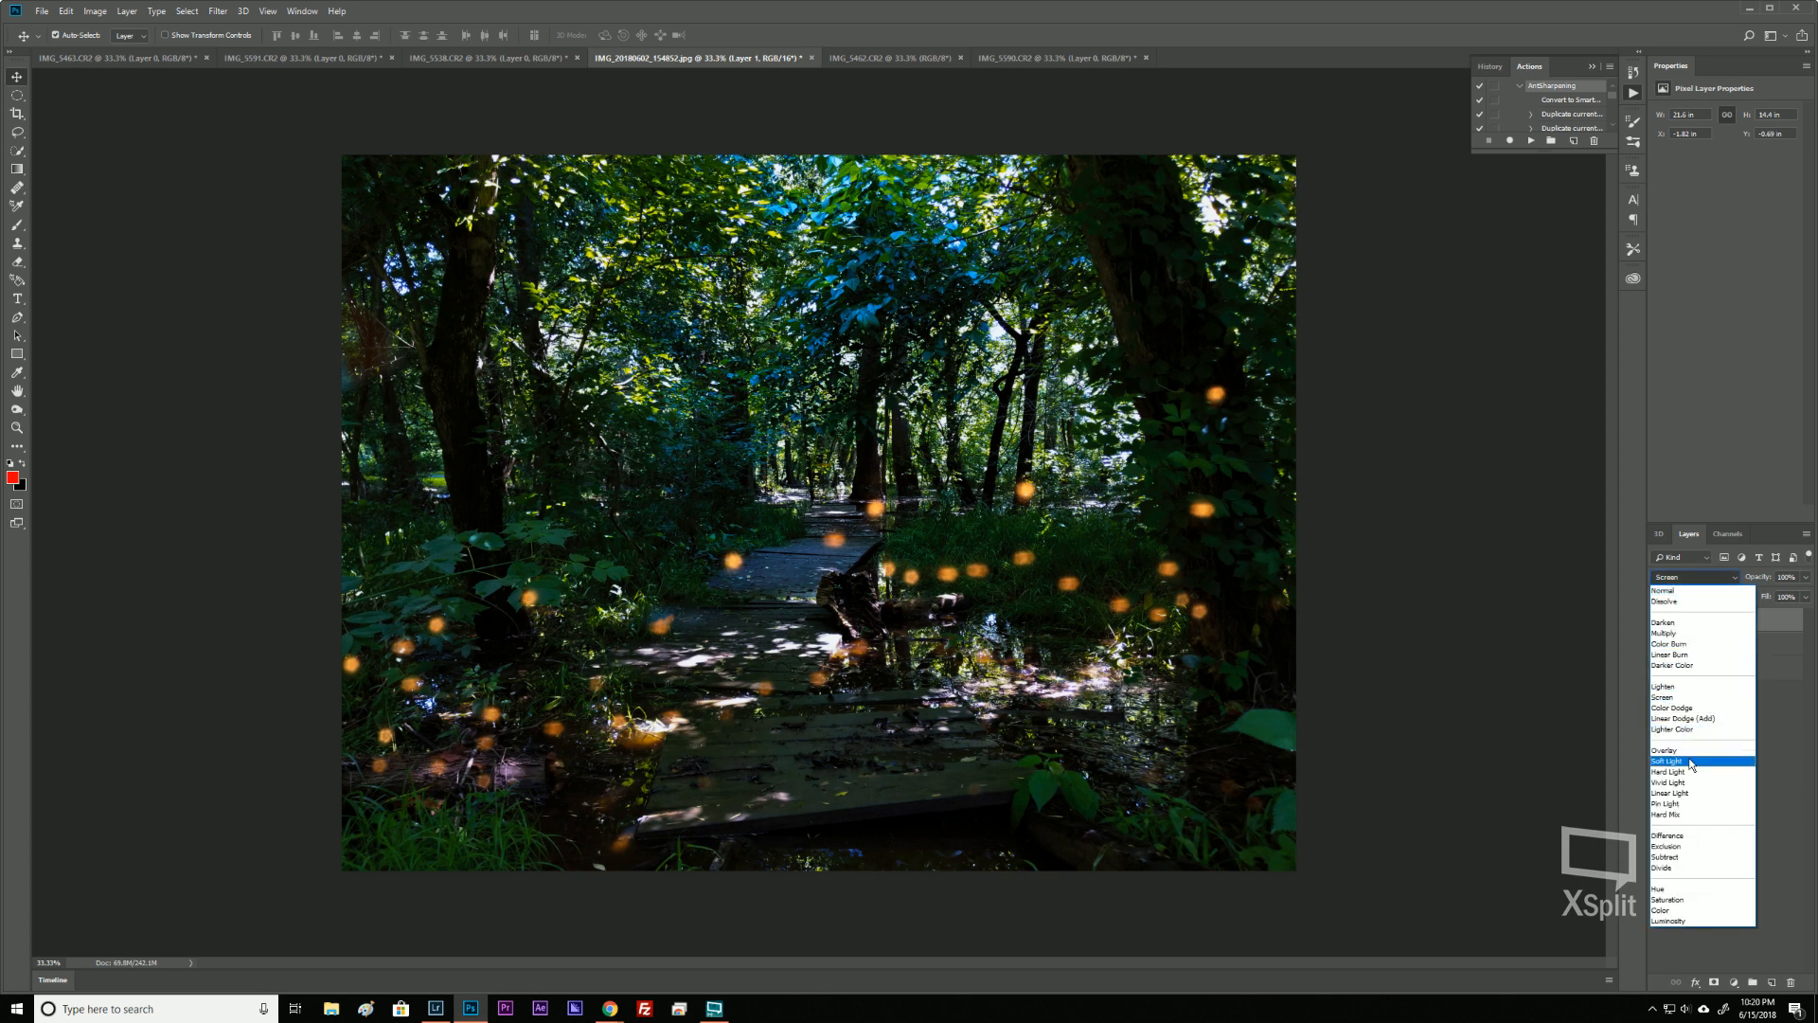
left_click(1692, 762)
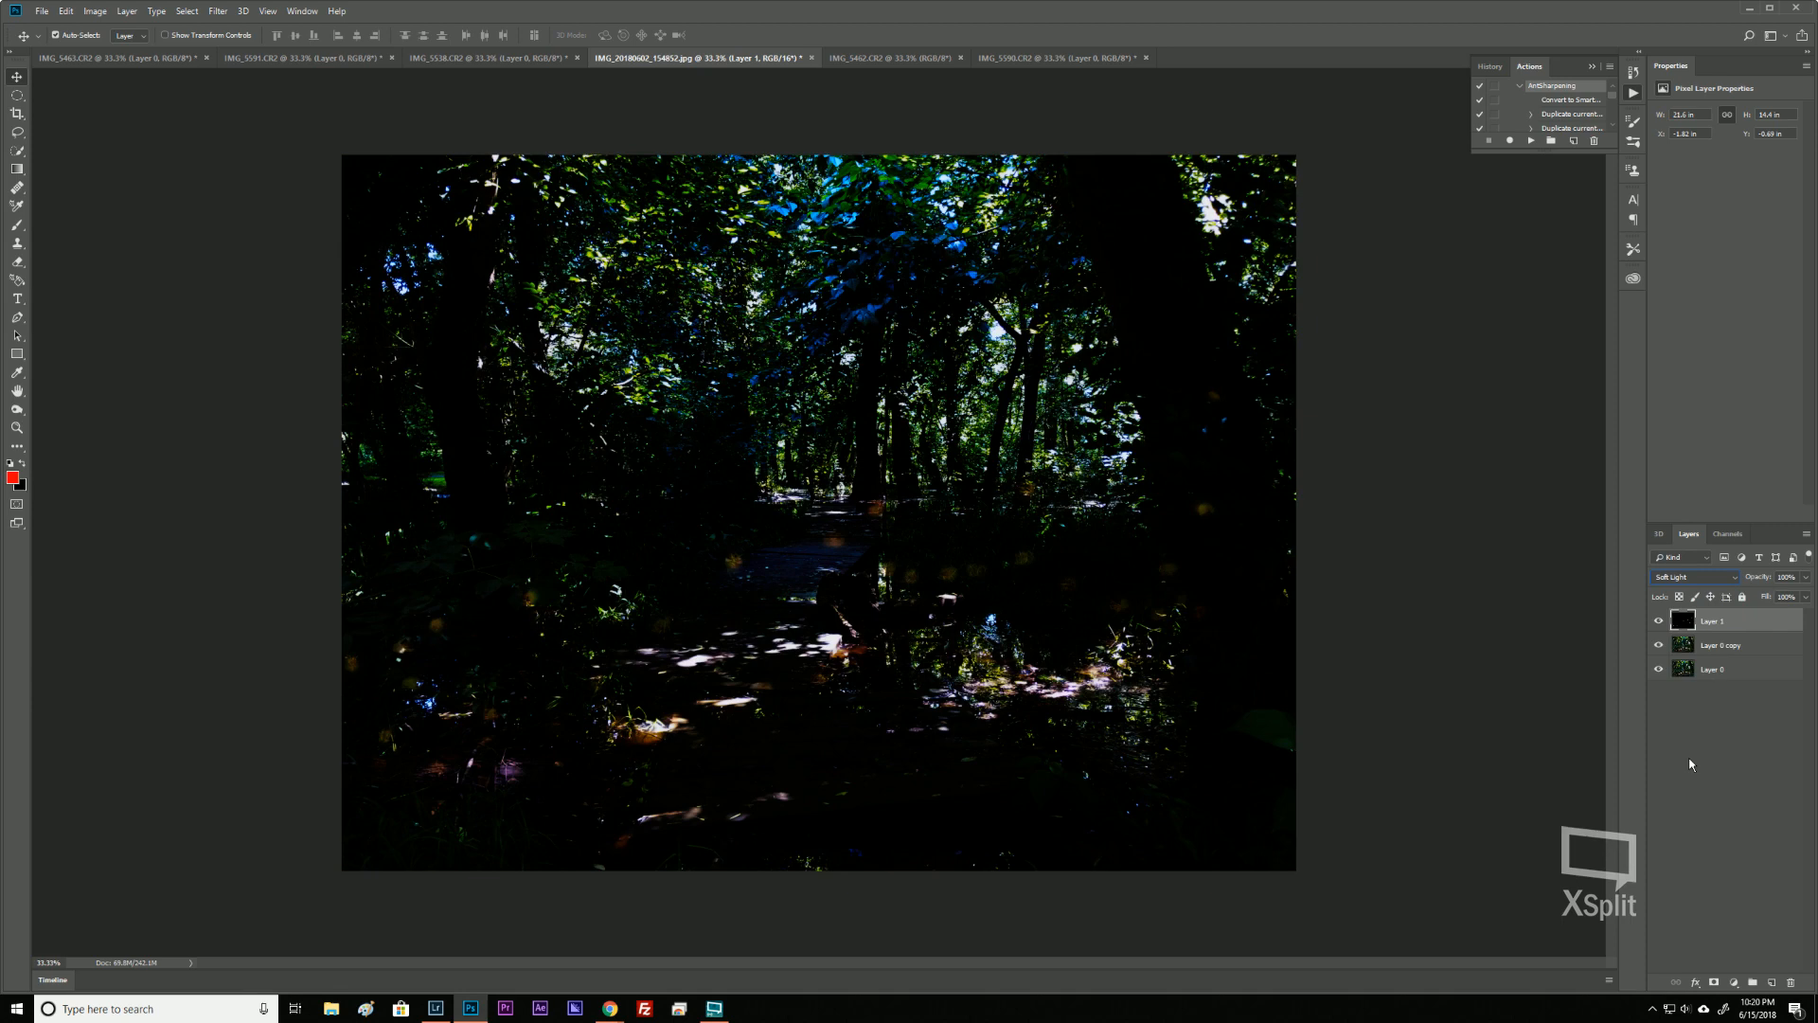
left_click(1803, 580)
mouse_move(1804, 594)
left_mouse_down()
mouse_move(1770, 599)
mouse_move(1786, 603)
left_mouse_up()
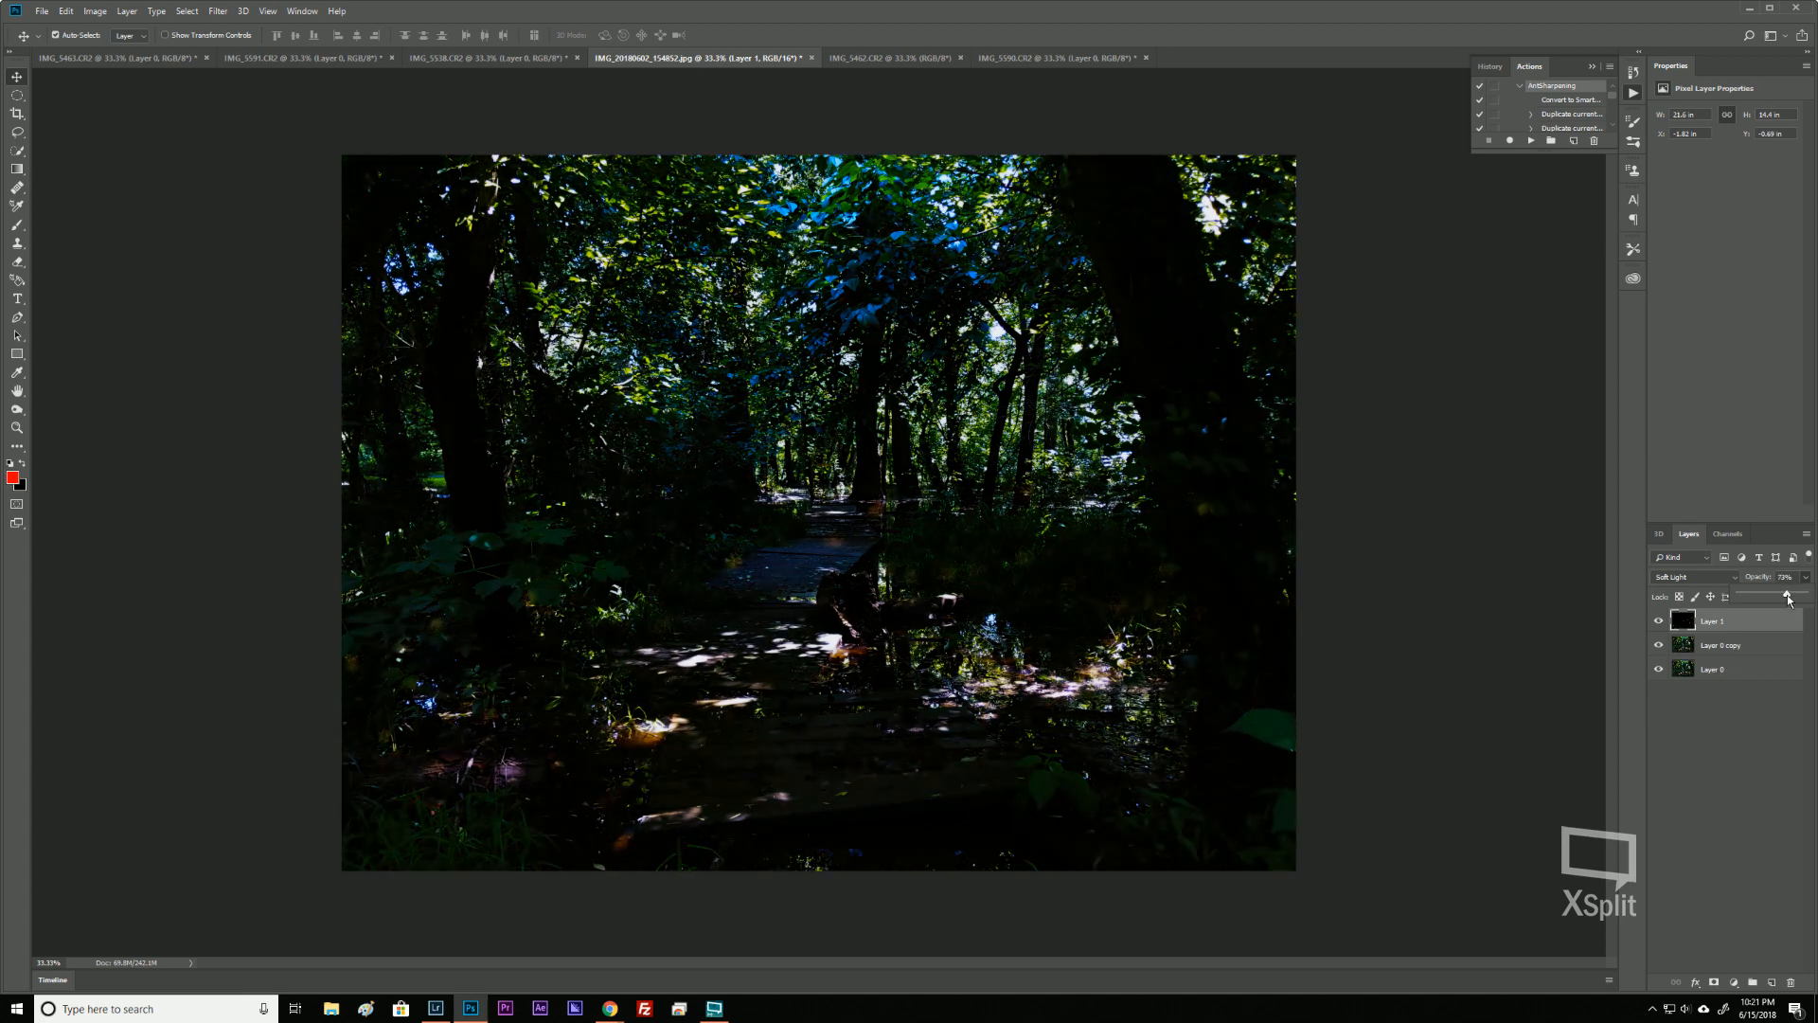
left_click_drag(1789, 599, 1804, 600)
left_click(1716, 584)
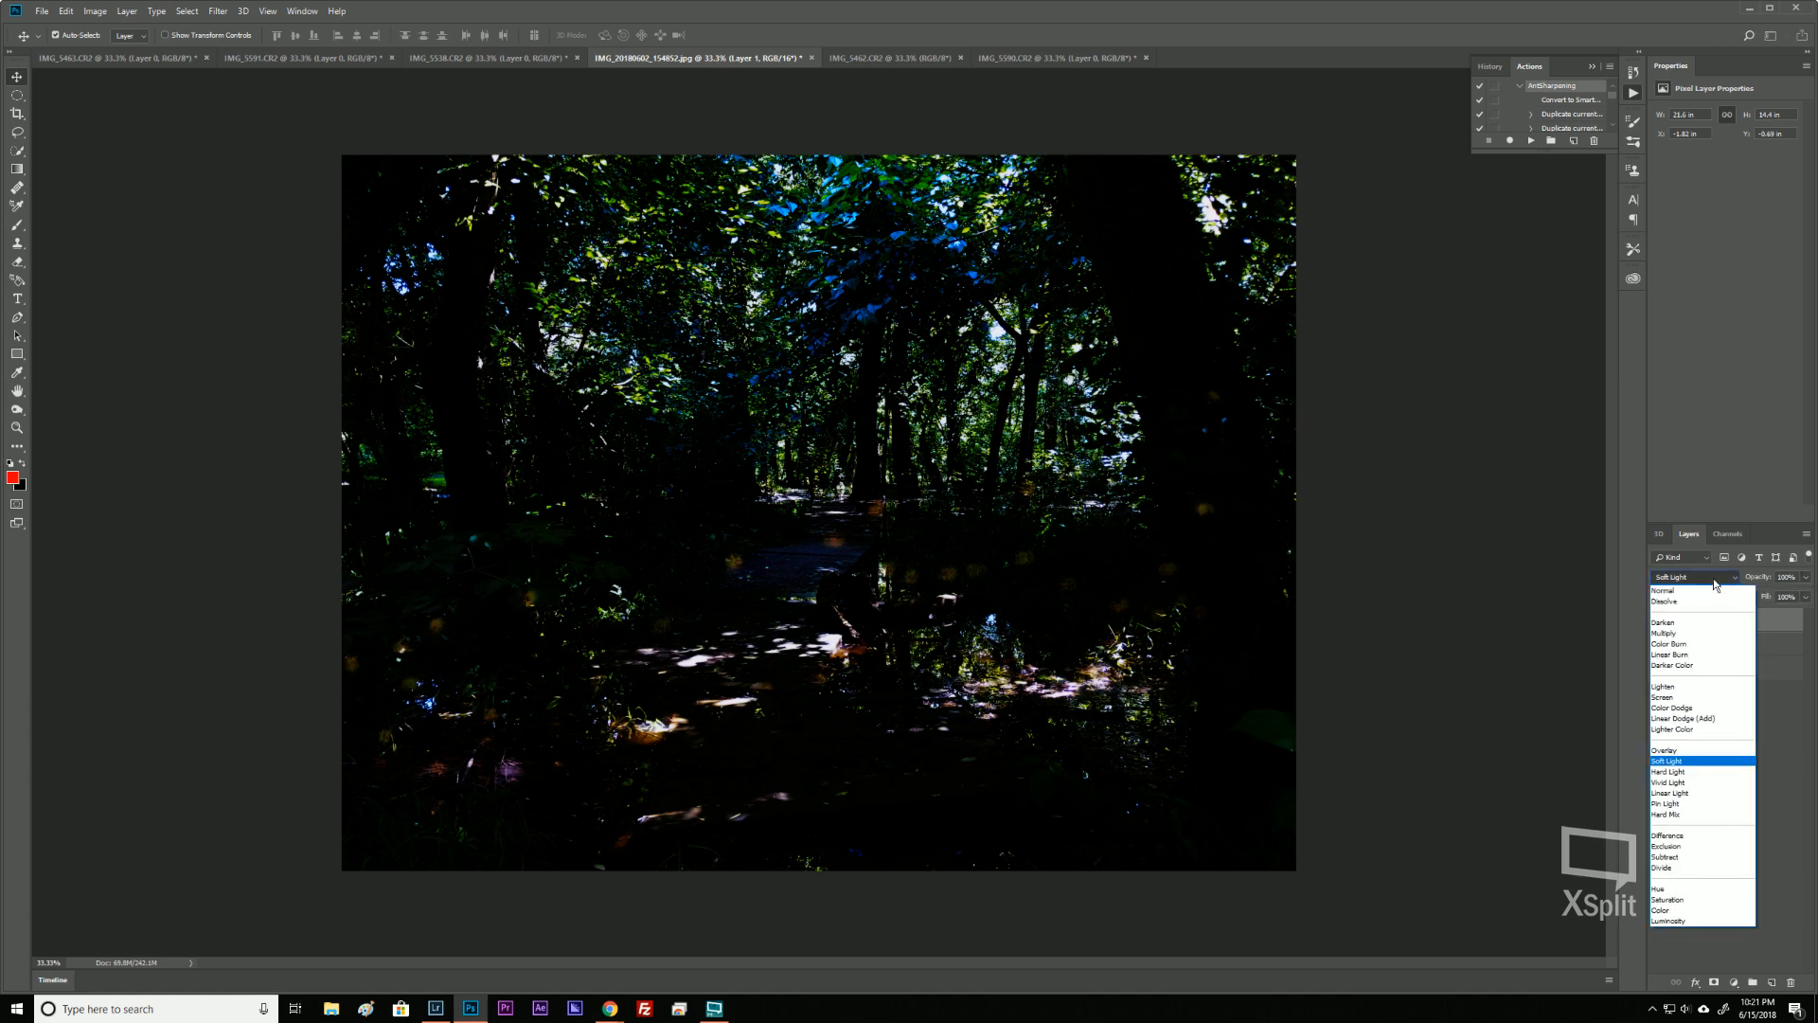
left_click(1679, 640)
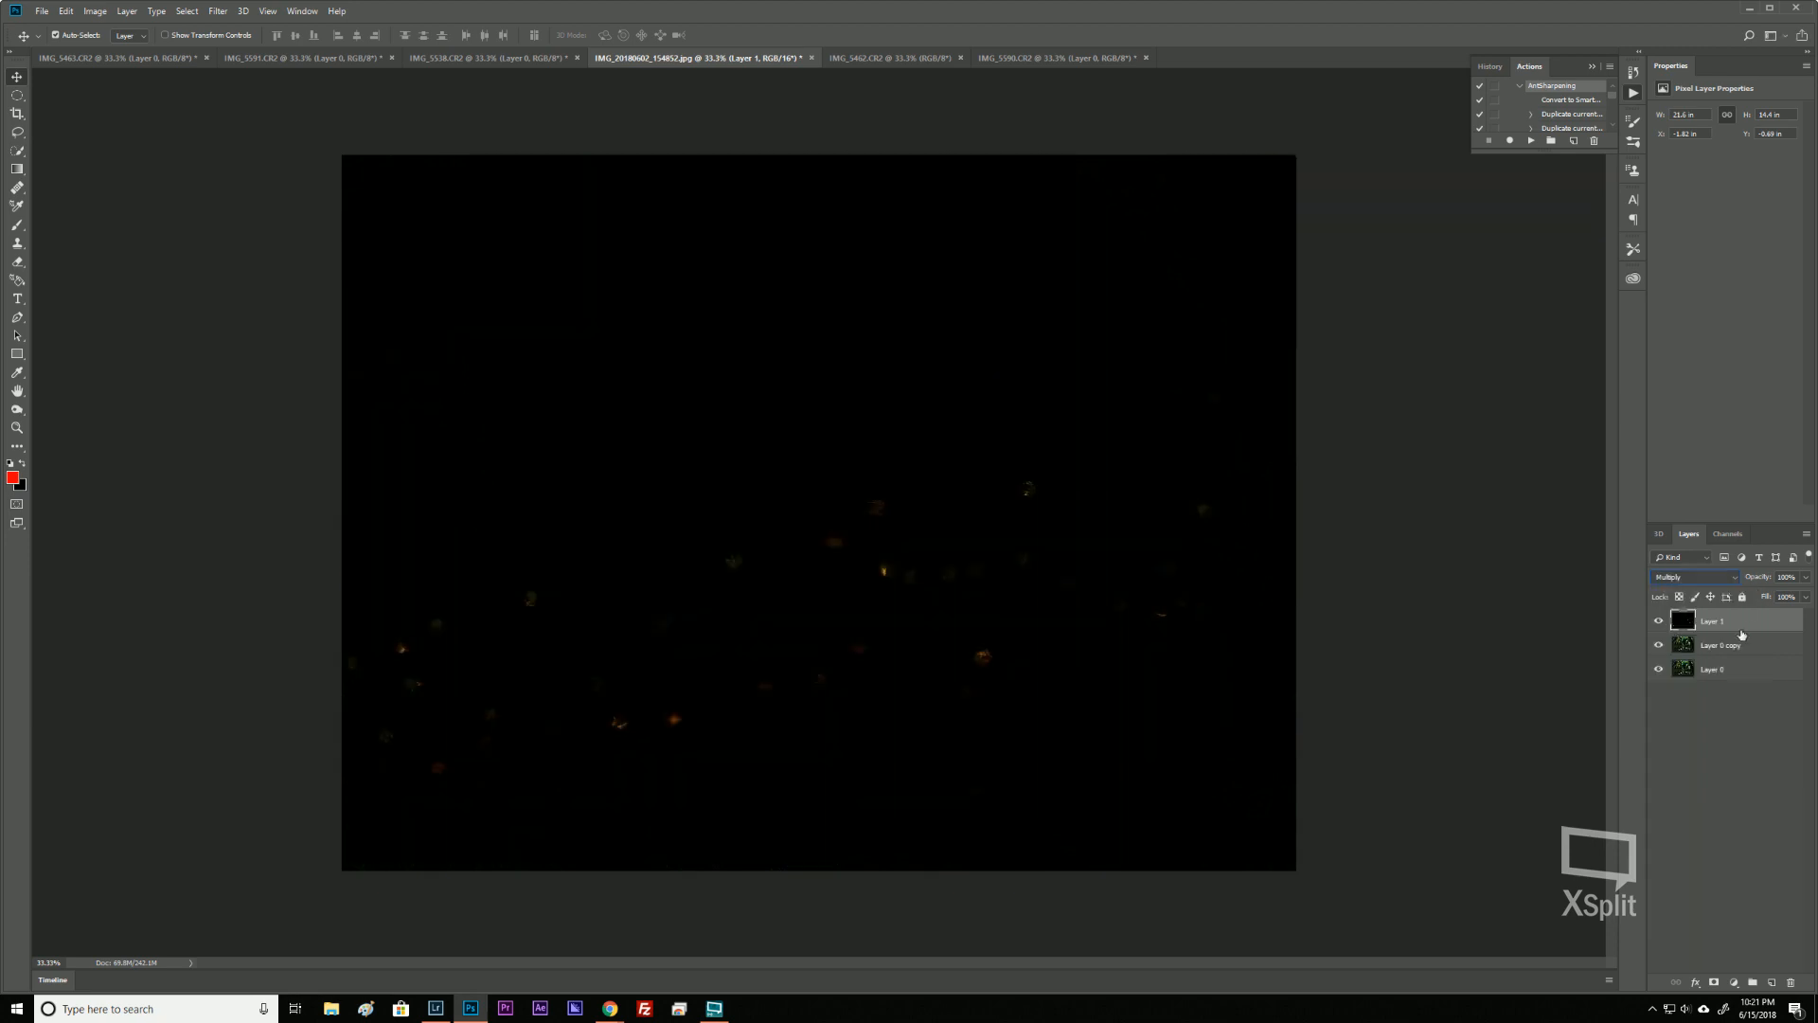
Set the lights layer's blend mode to Lighten.
left_click(1716, 579)
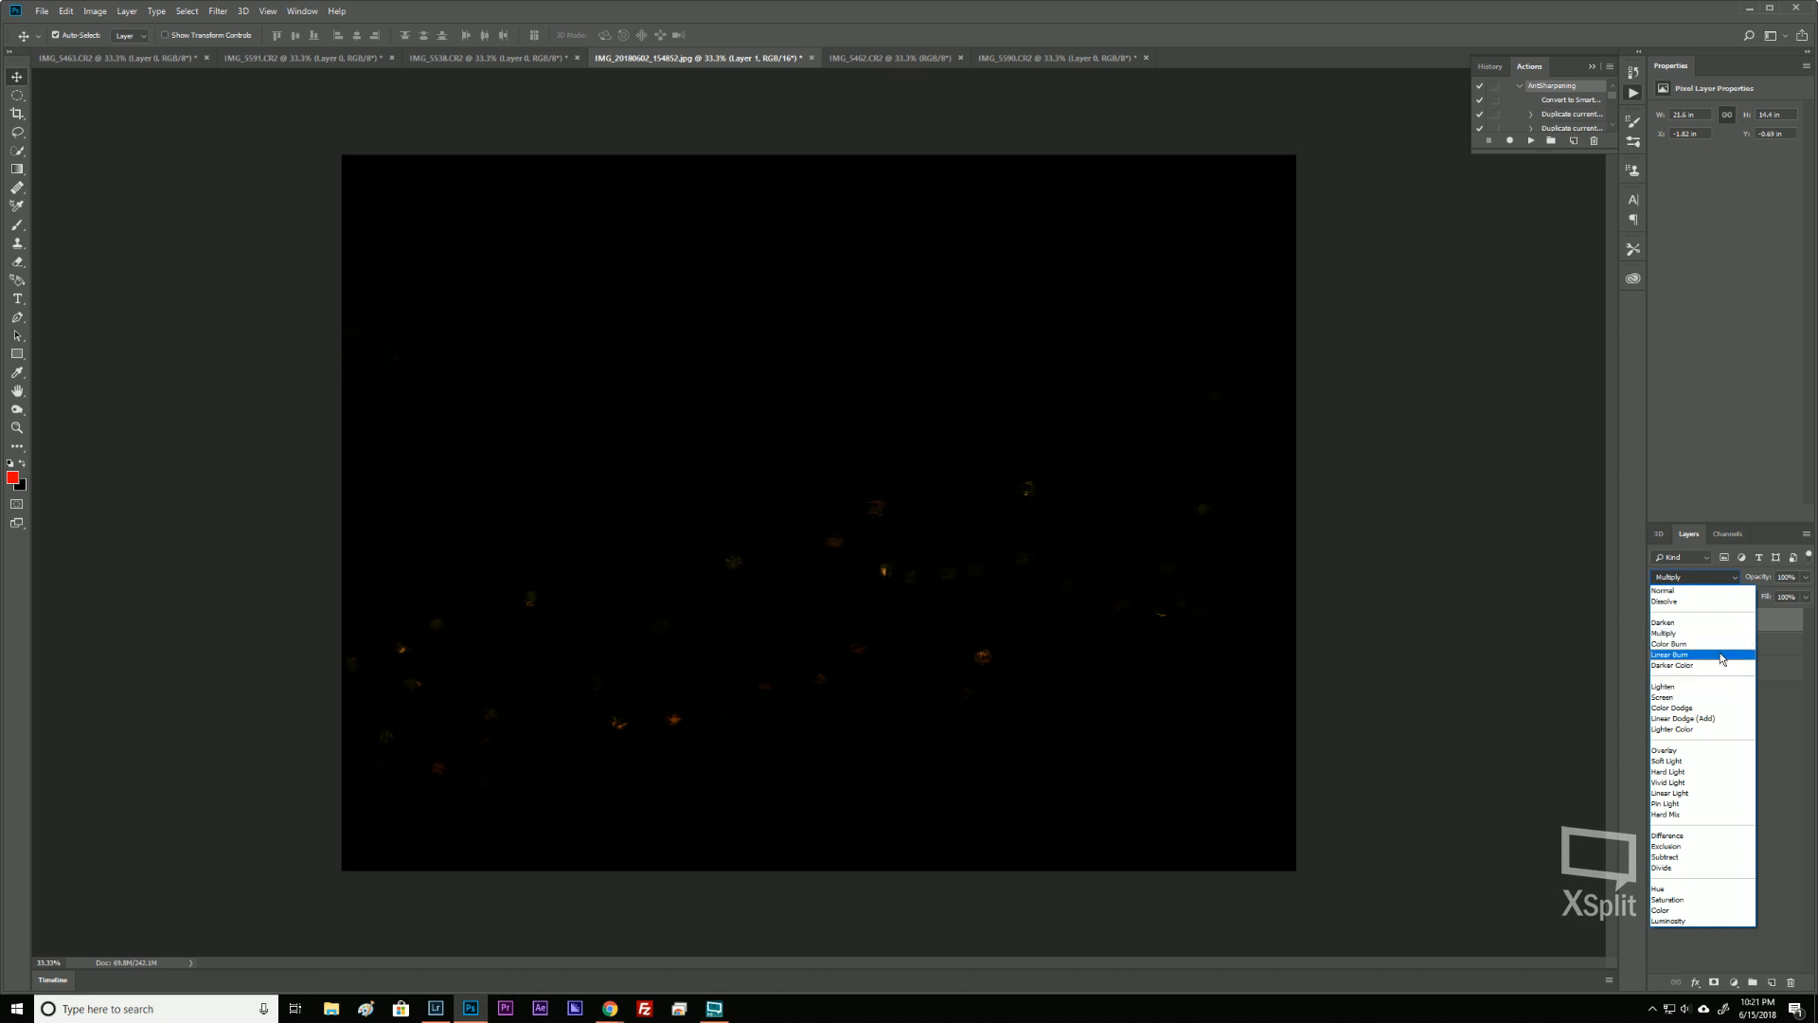
left_click(1674, 688)
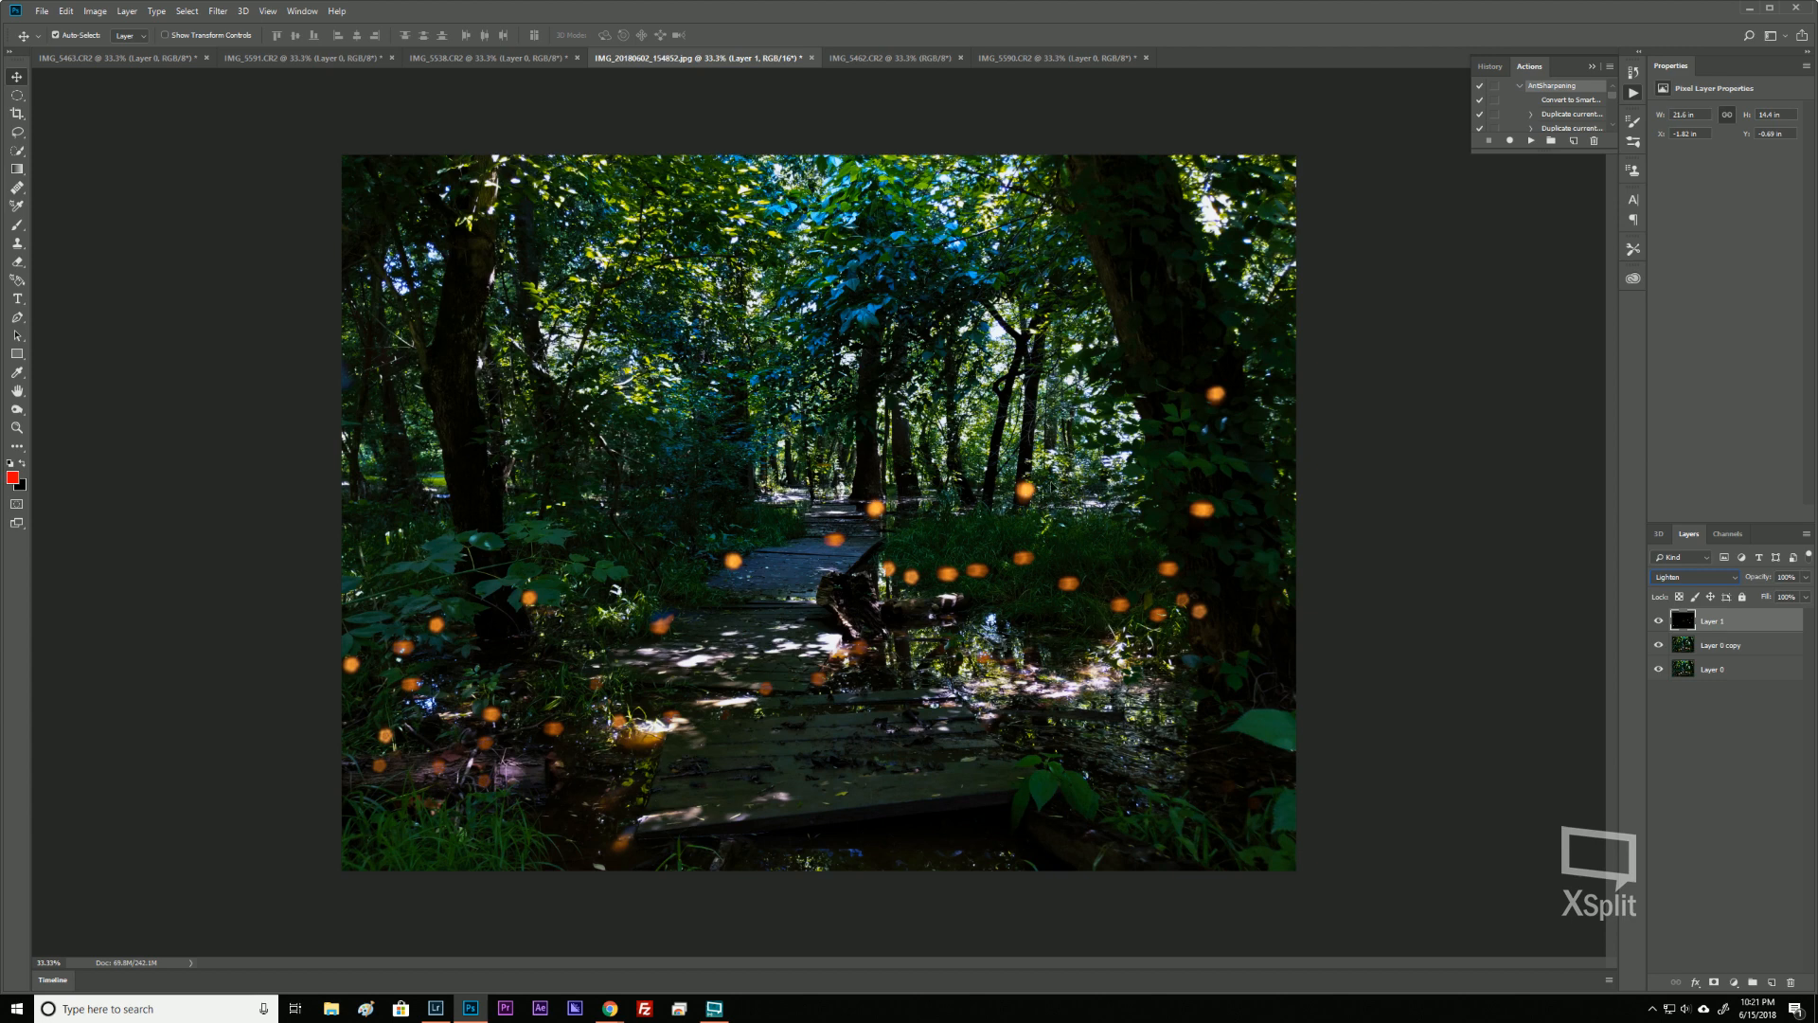
left_click(1737, 630)
Select the orange lights with Color Range by sampling one of them, using a Fuzziness of 112.
left_click(189, 12)
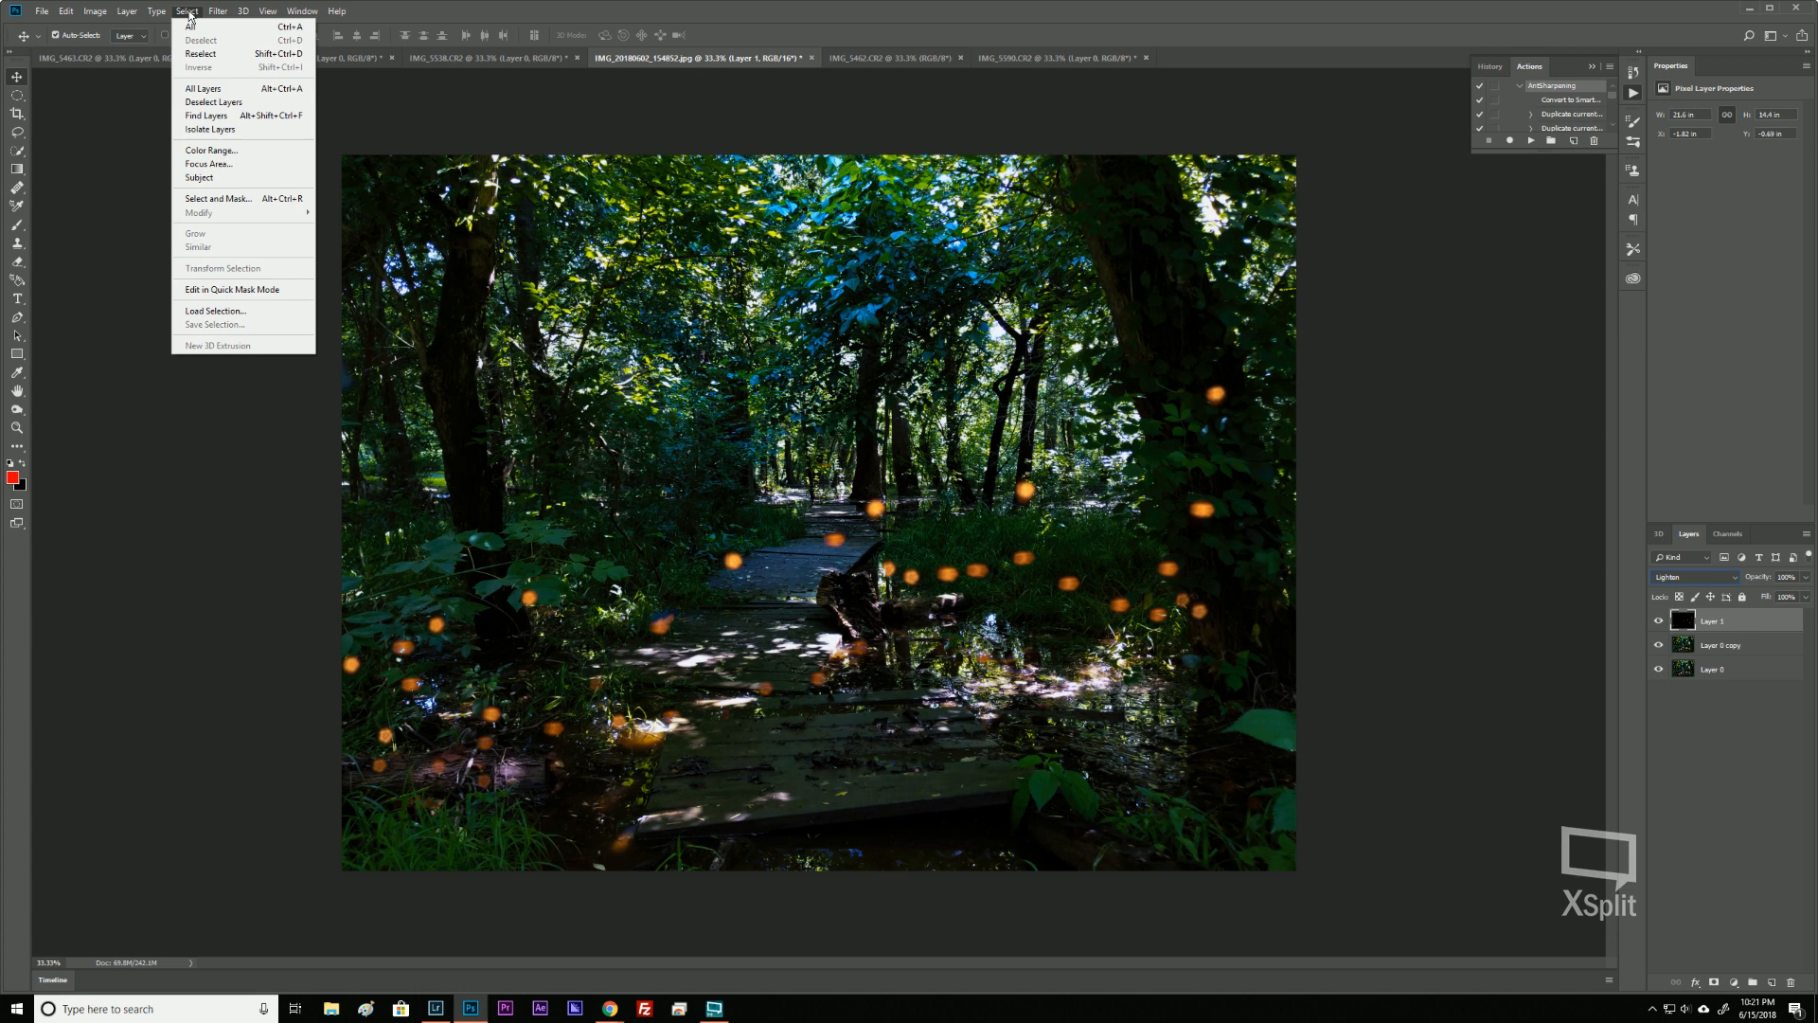
left_click(216, 154)
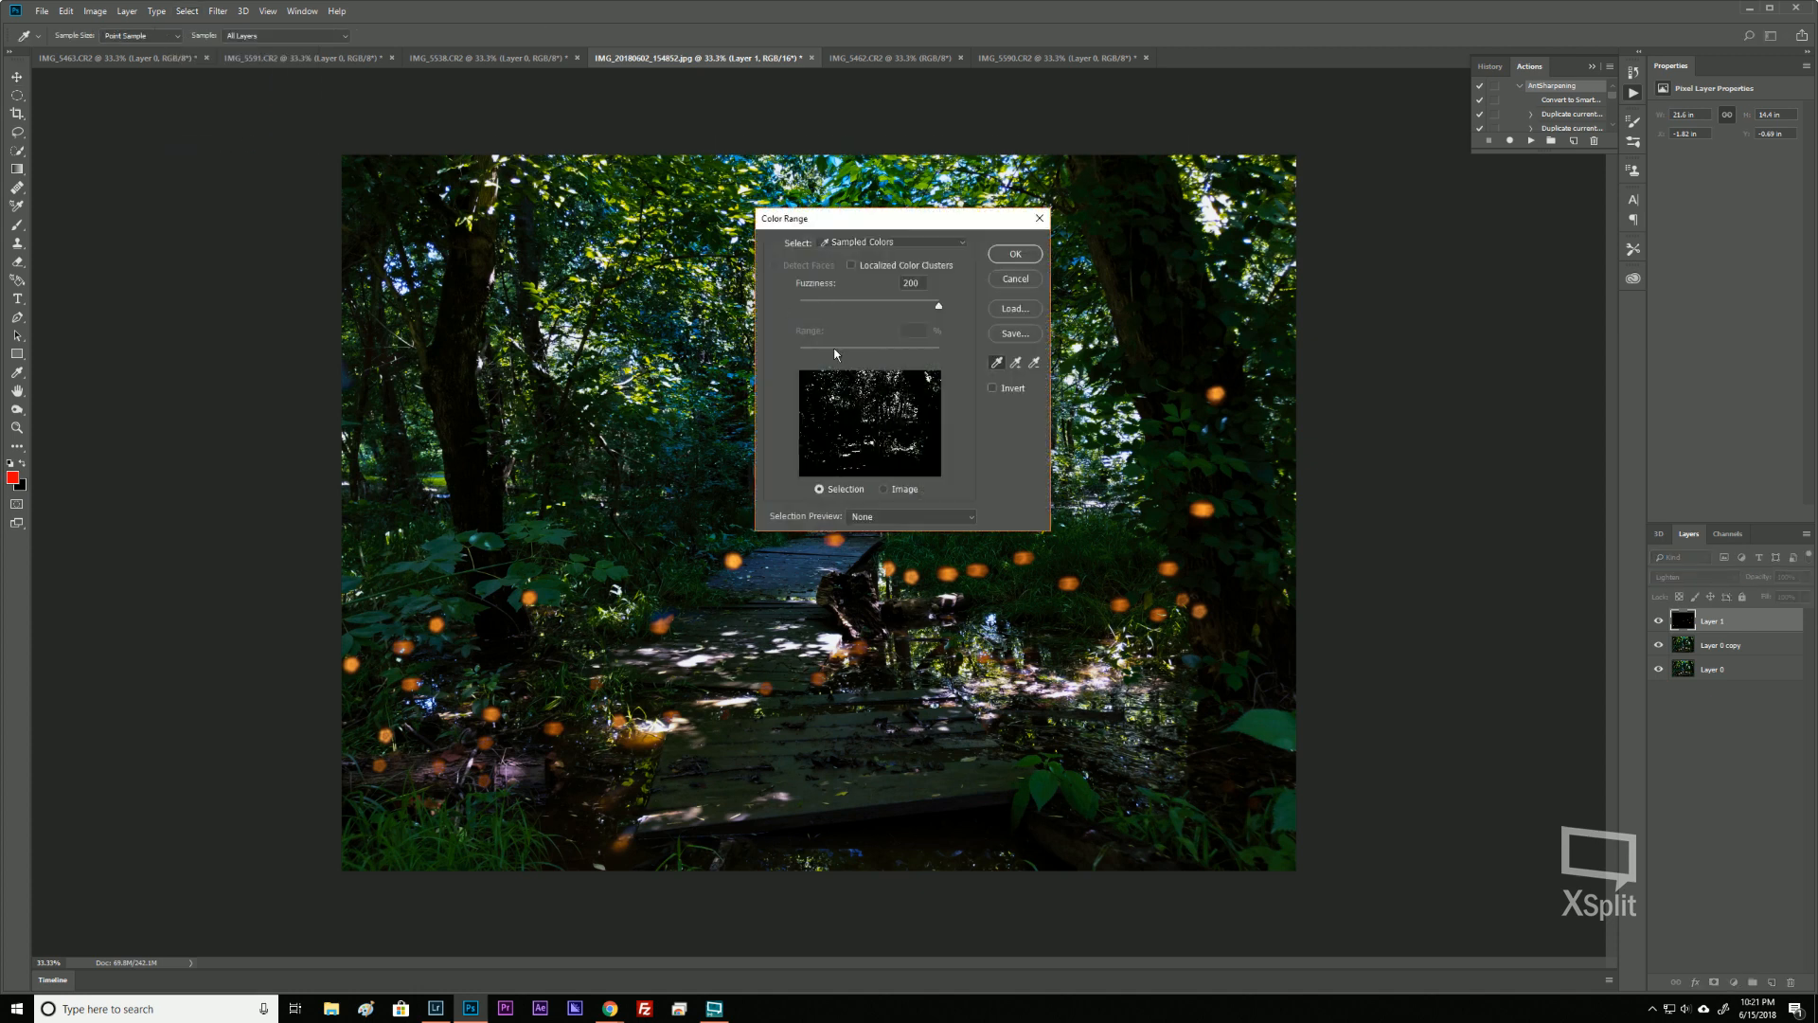
left_click(951, 572)
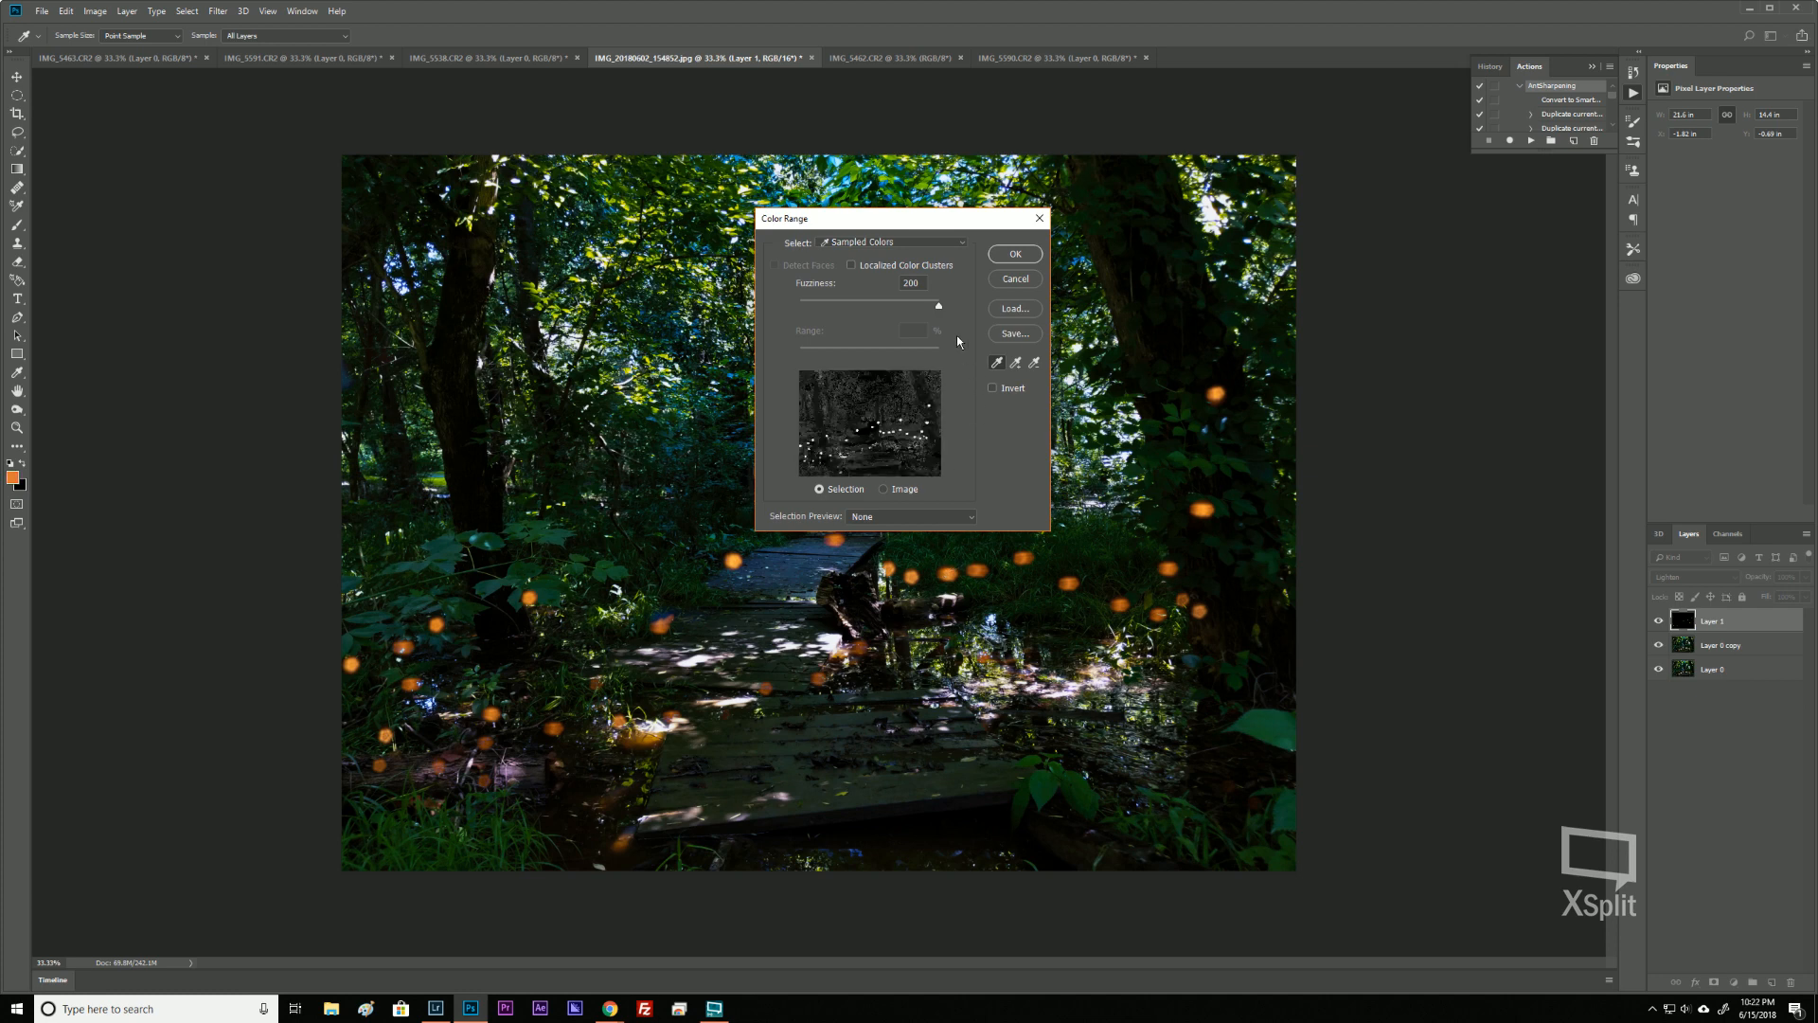
left_click_drag(939, 305, 874, 311)
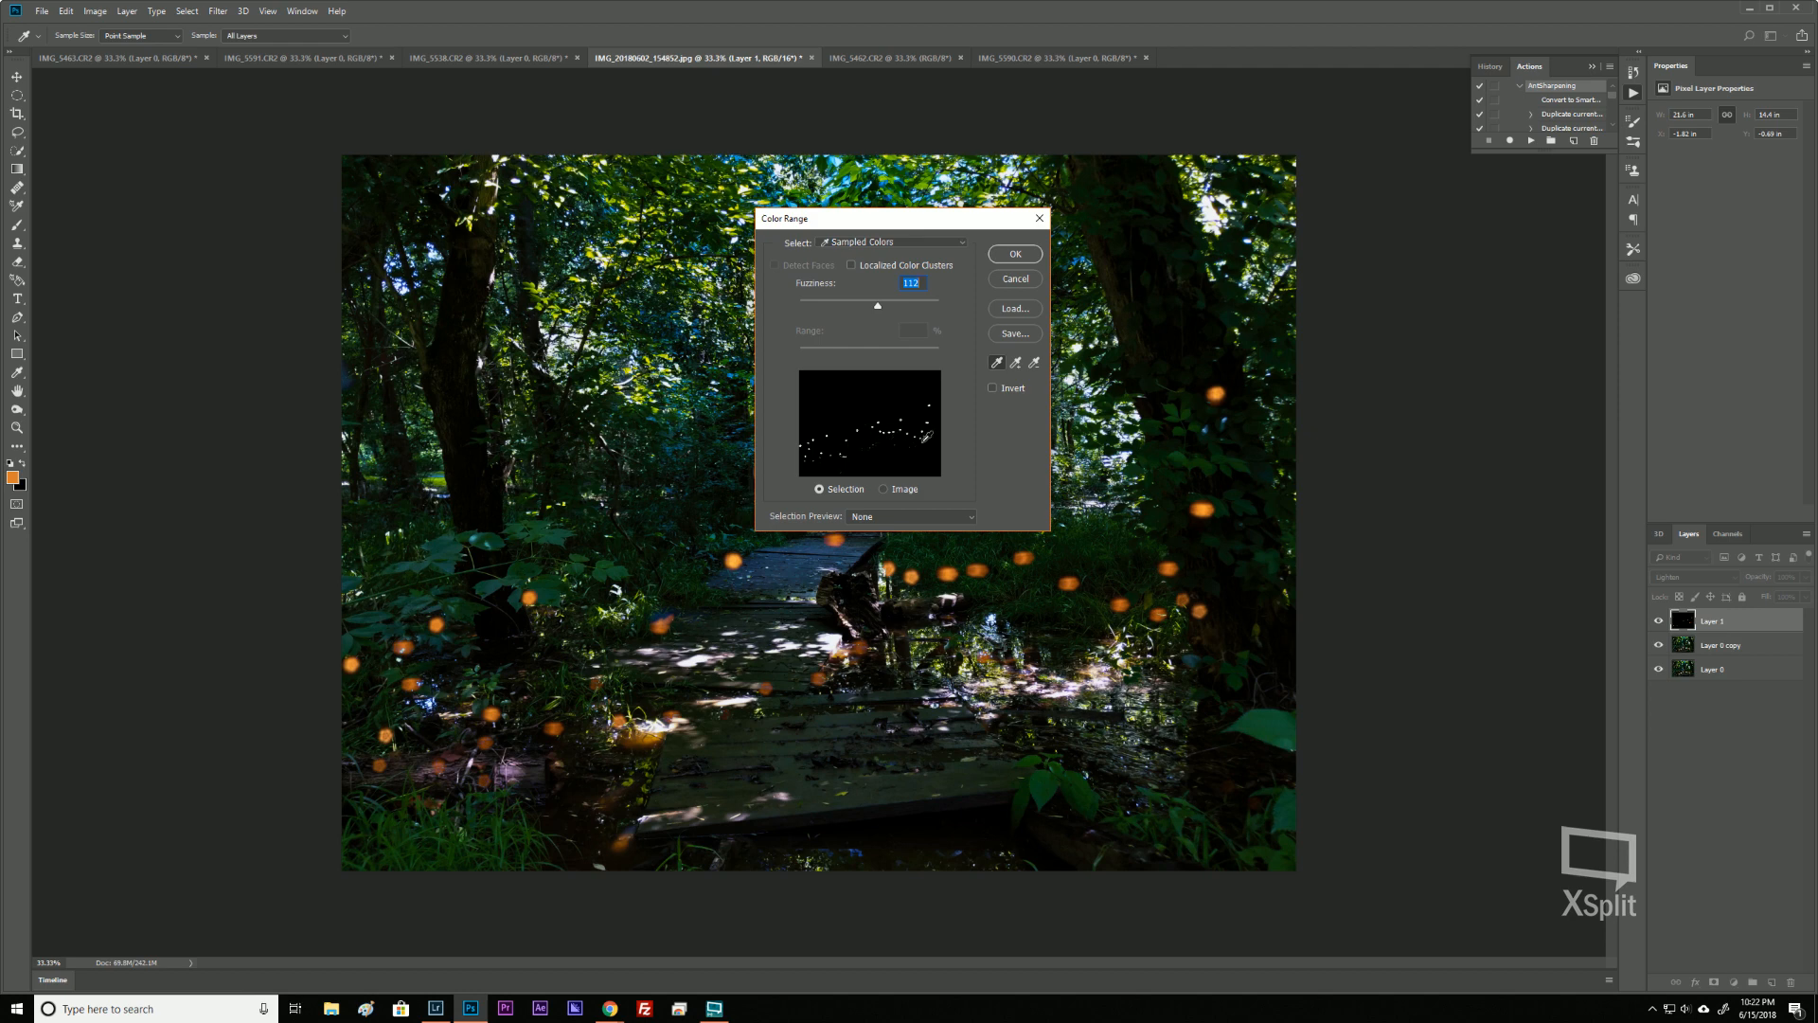
left_click(1014, 256)
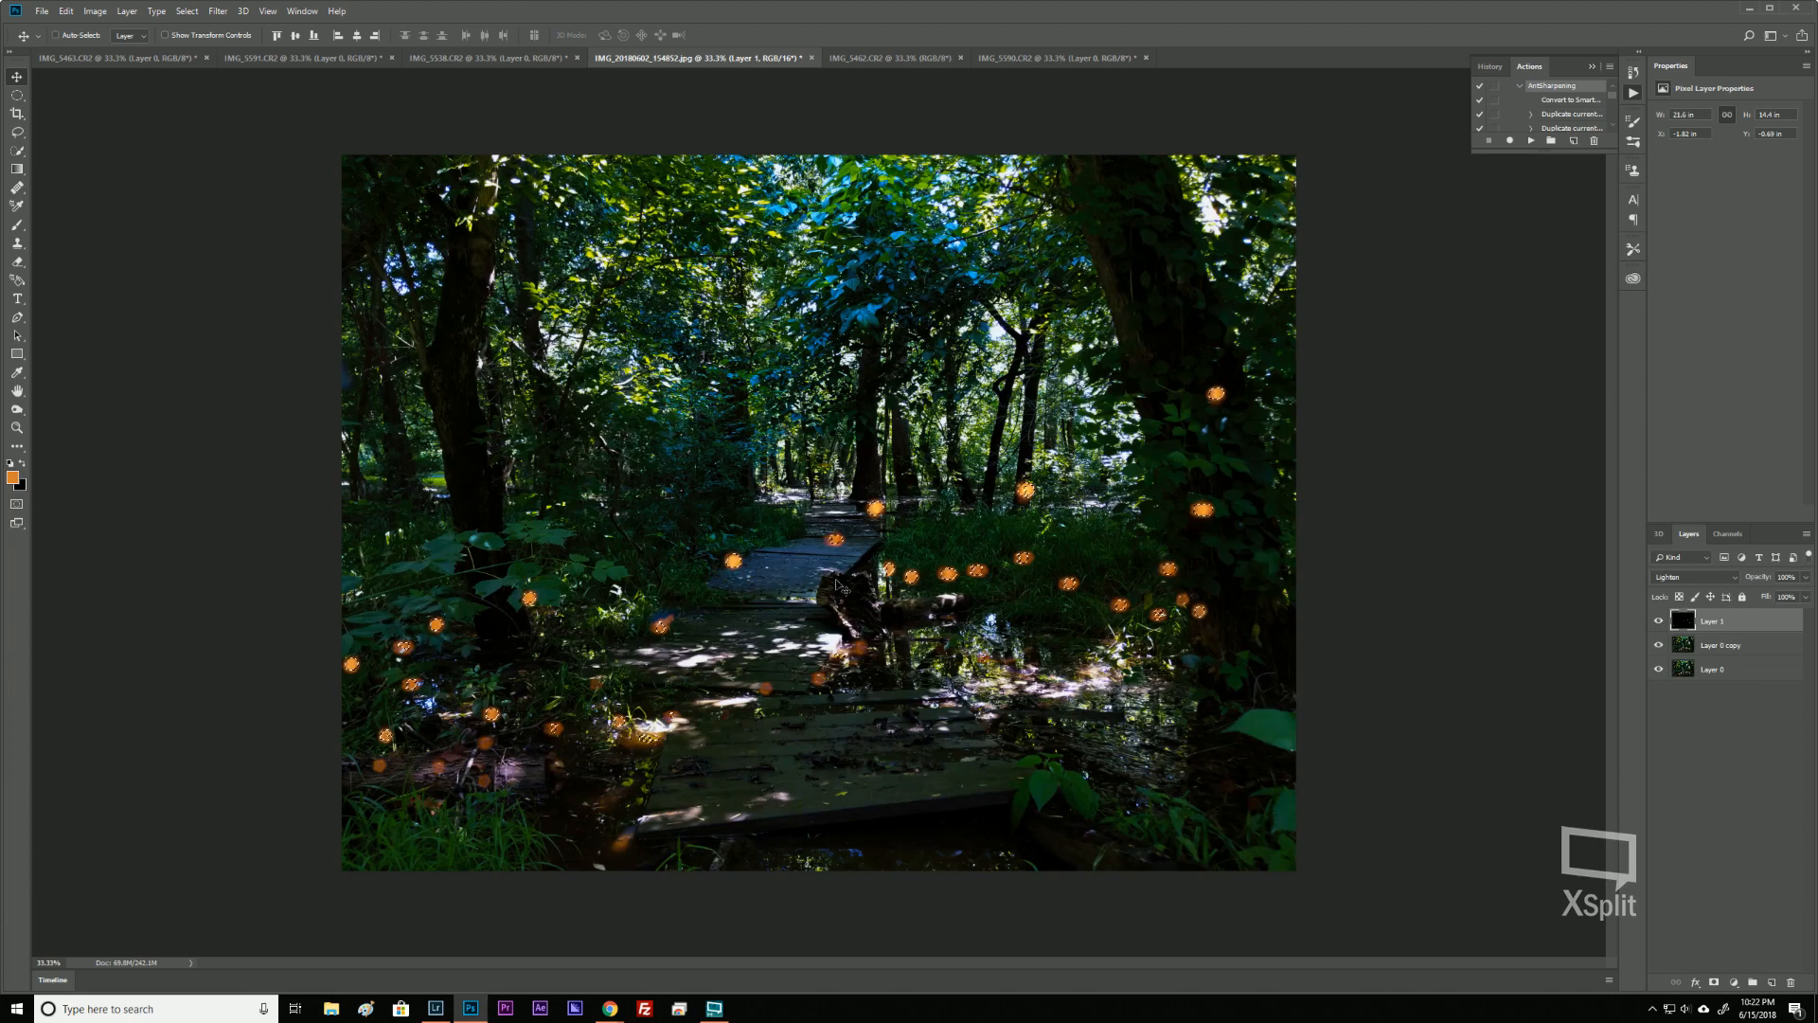
key("ctrl+plus")
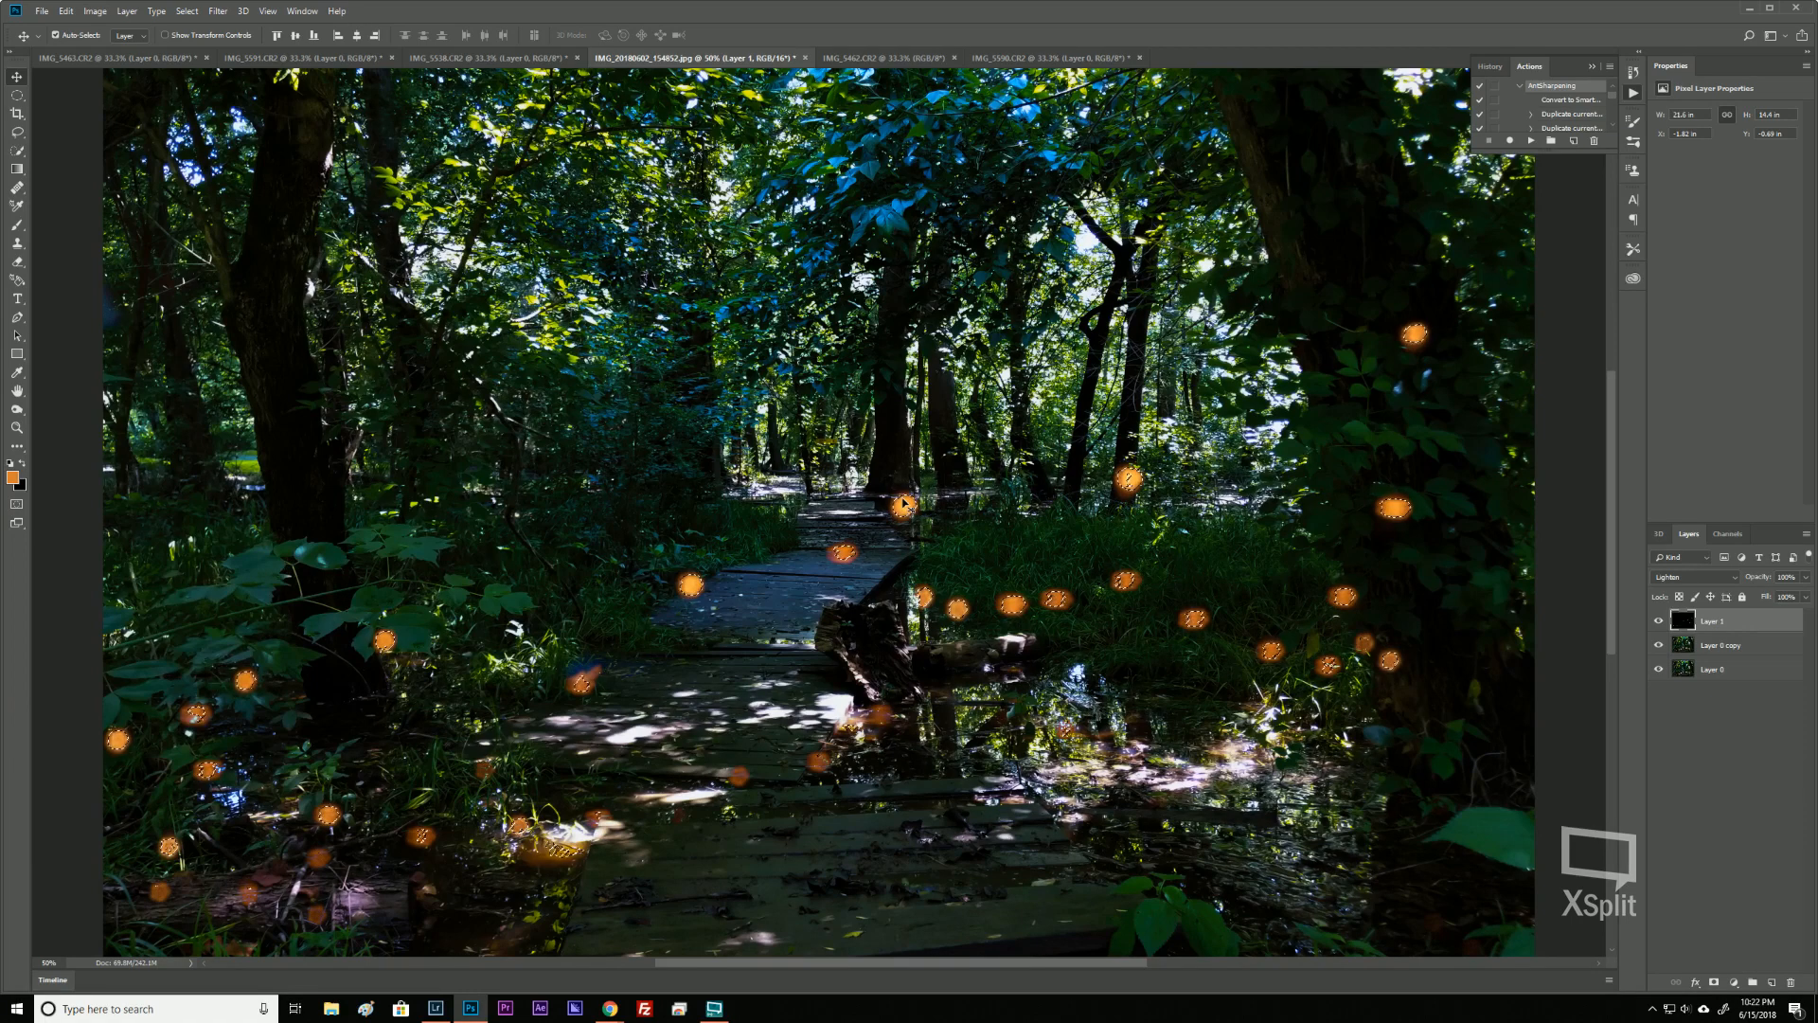
key("ctrl+minus")
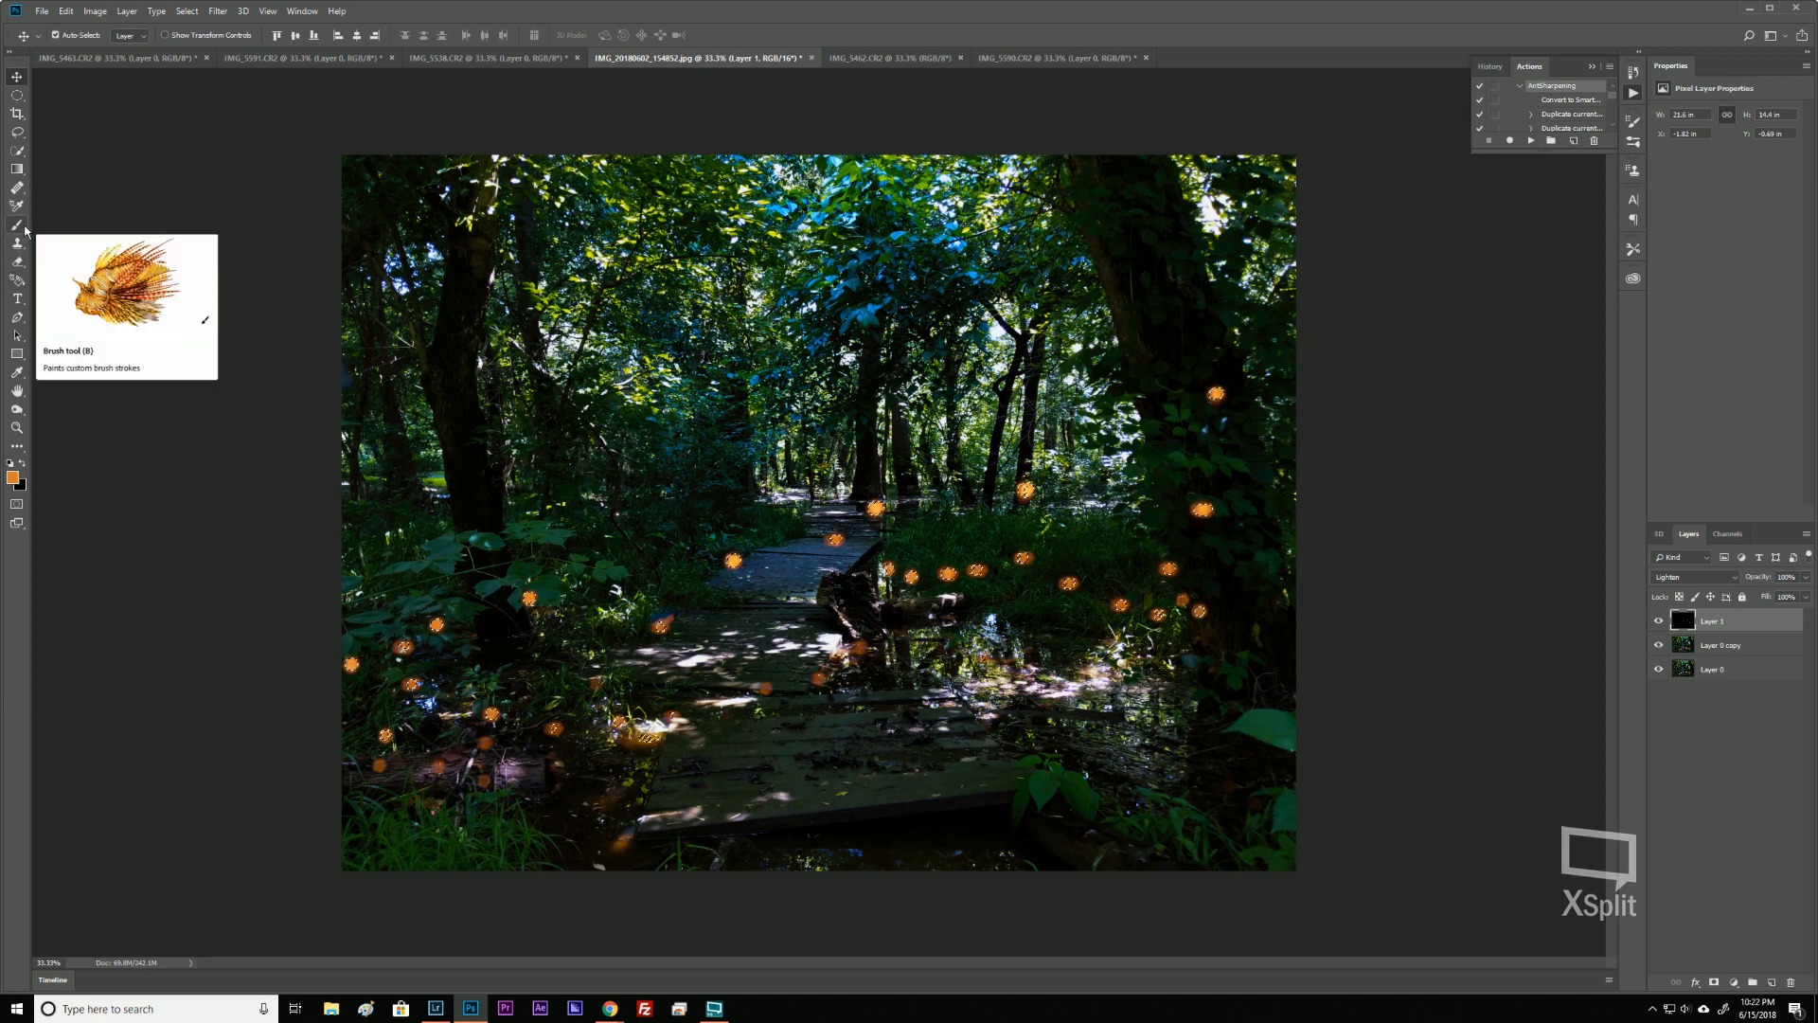
Sample a pale beige foreground colour with the Eyedropper from the selected light beside the tree trunk, and take up the Brush tool.
left_click(19, 373)
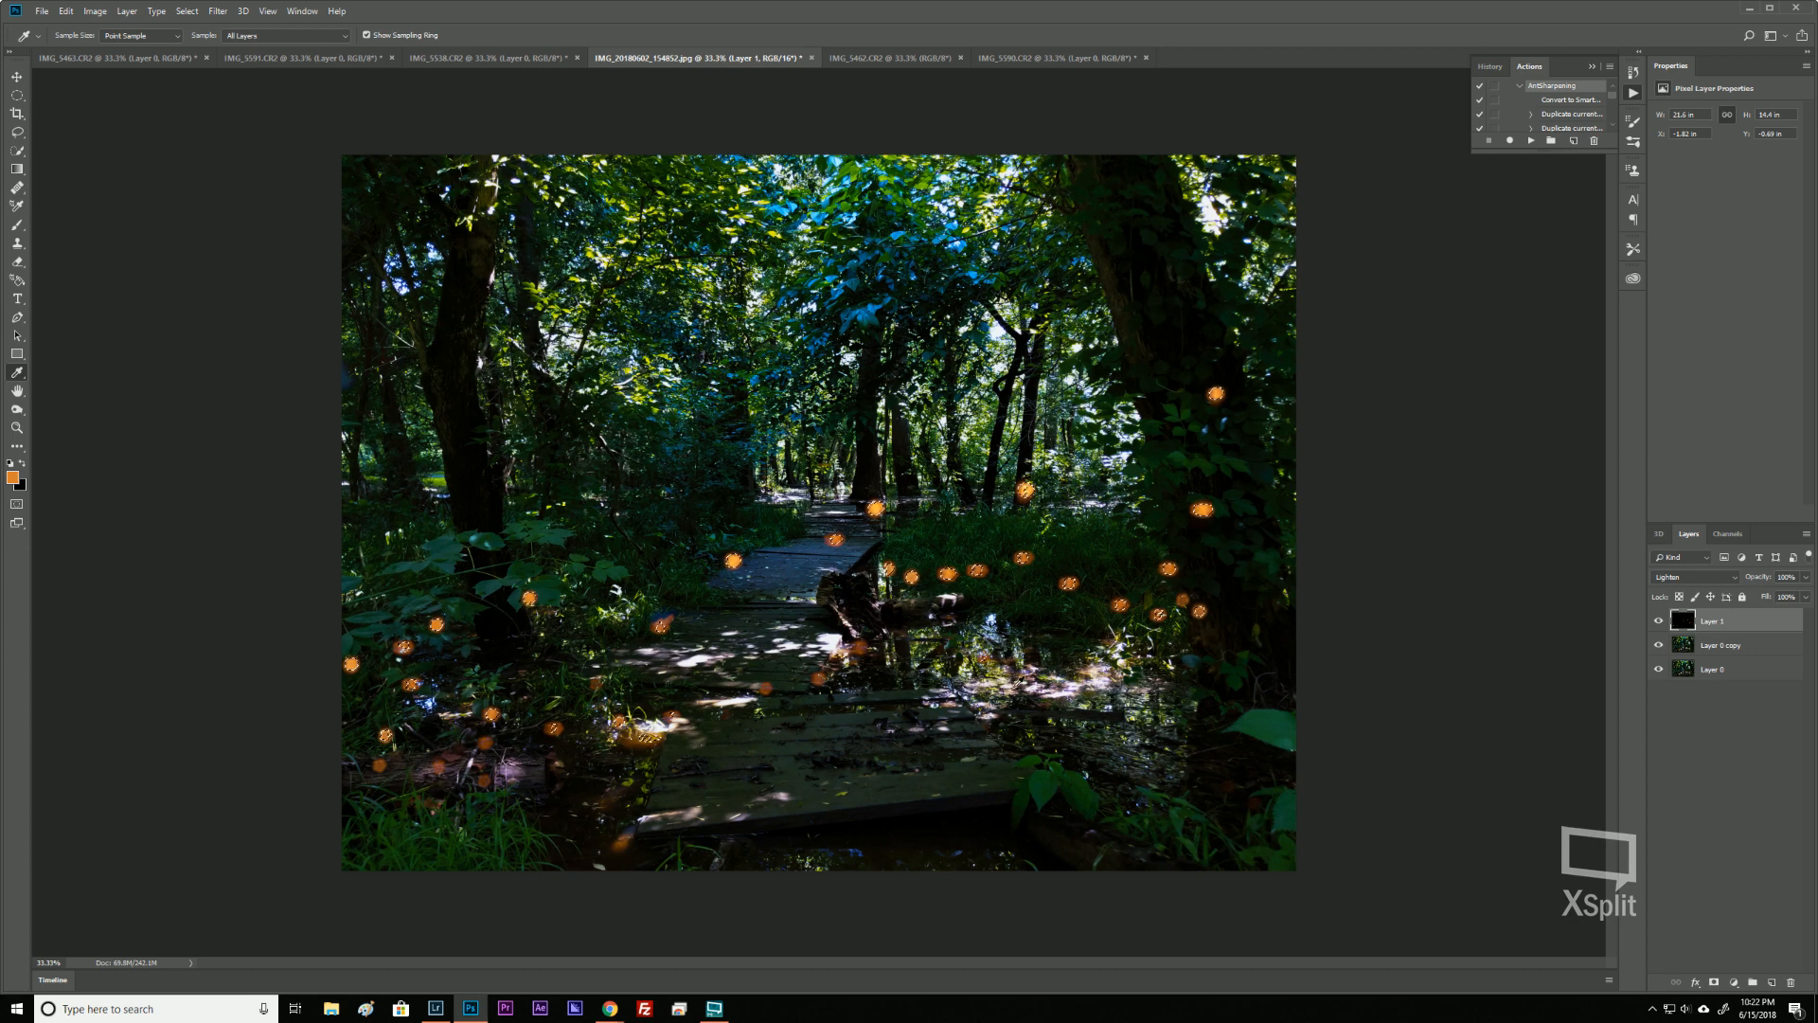
left_click(1120, 603)
key("b")
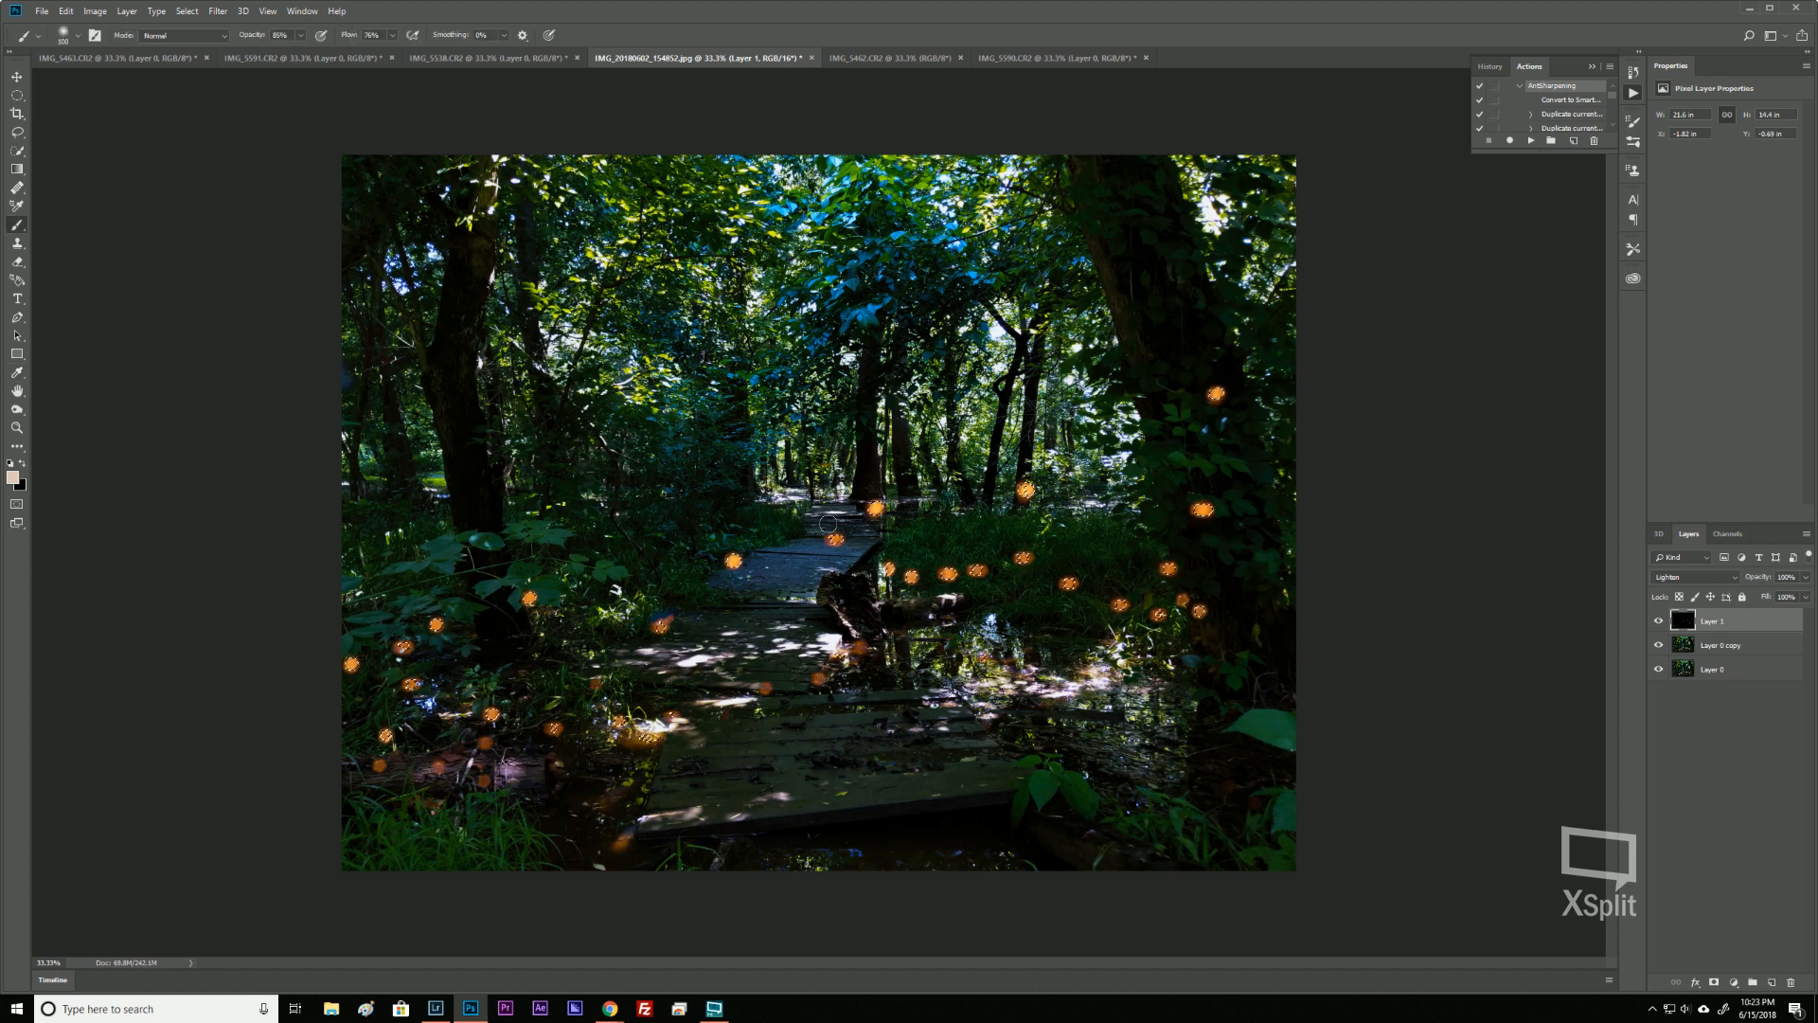
Enlarge the brush until it covers most of the photo and paint the sampled beige over the selected lights.
key("bracketright")
key("bracketright")
key("bracketright")
key("bracketright")
key("bracketright")
key("bracketright")
key("bracketright")
key("bracketright")
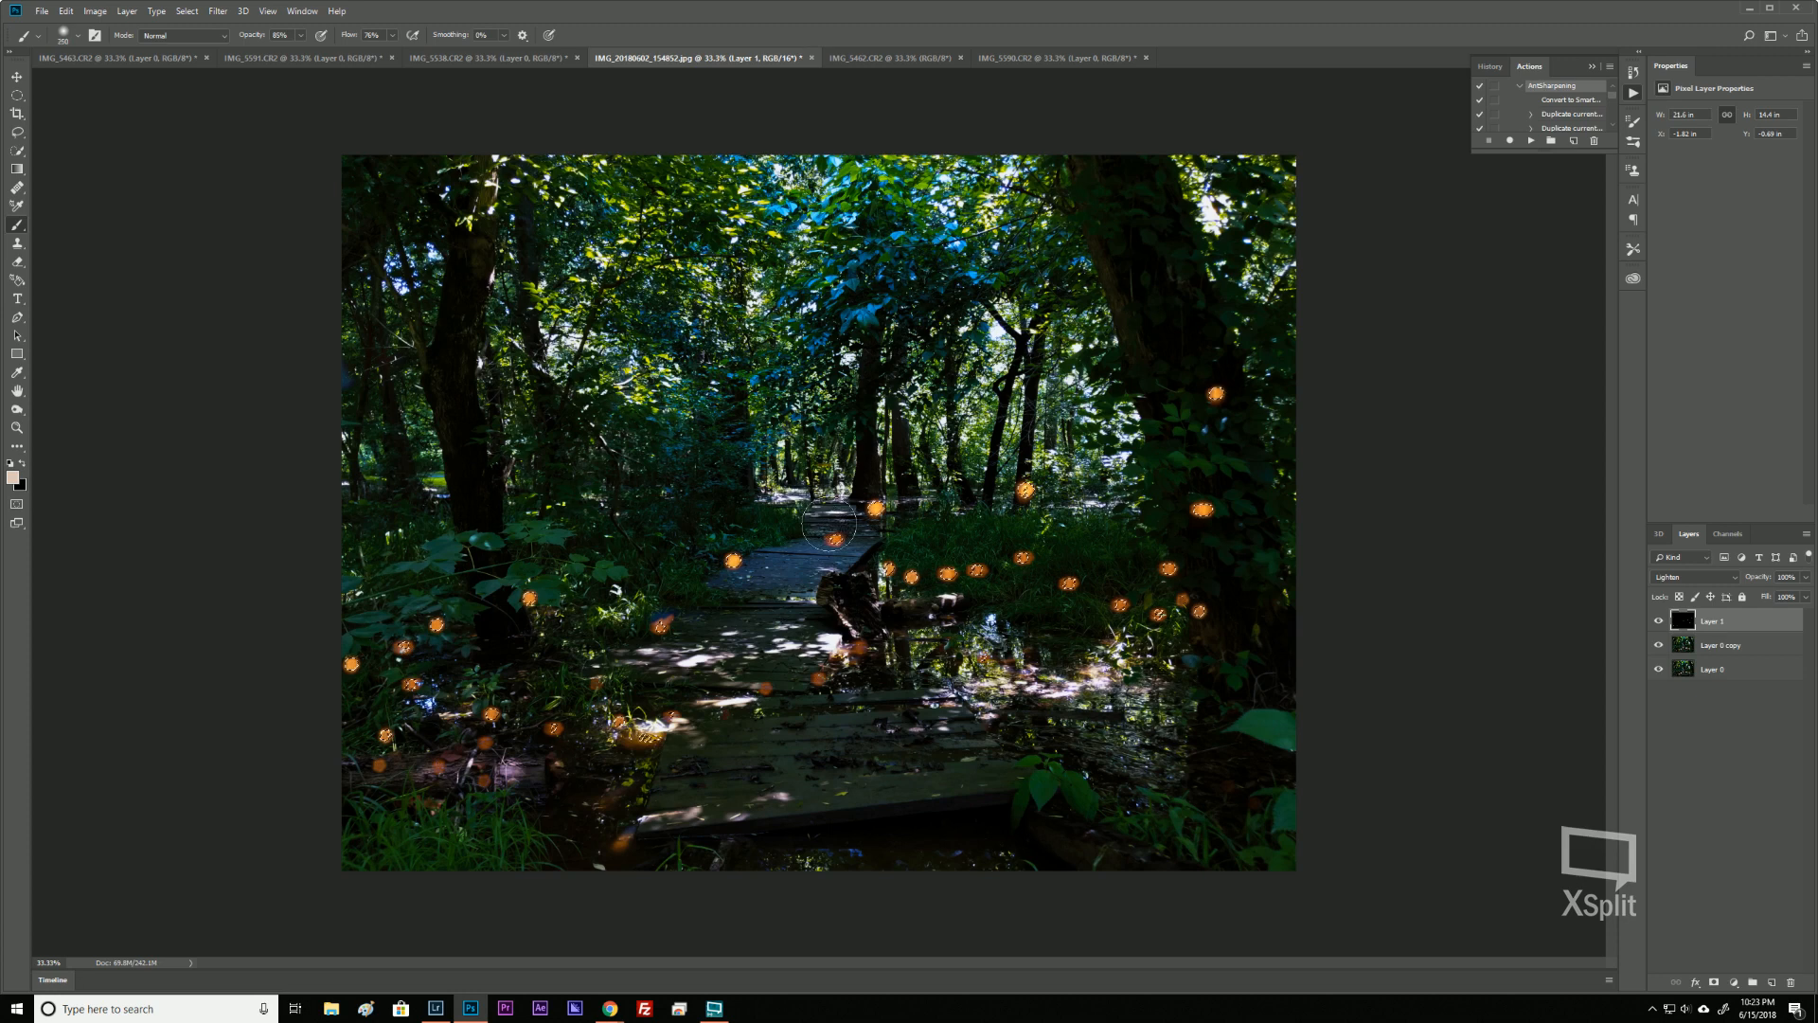
key("bracketright")
key("bracketright")
key("bracketright")
key("bracketright")
key("bracketright")
key("bracketright")
key("bracketright")
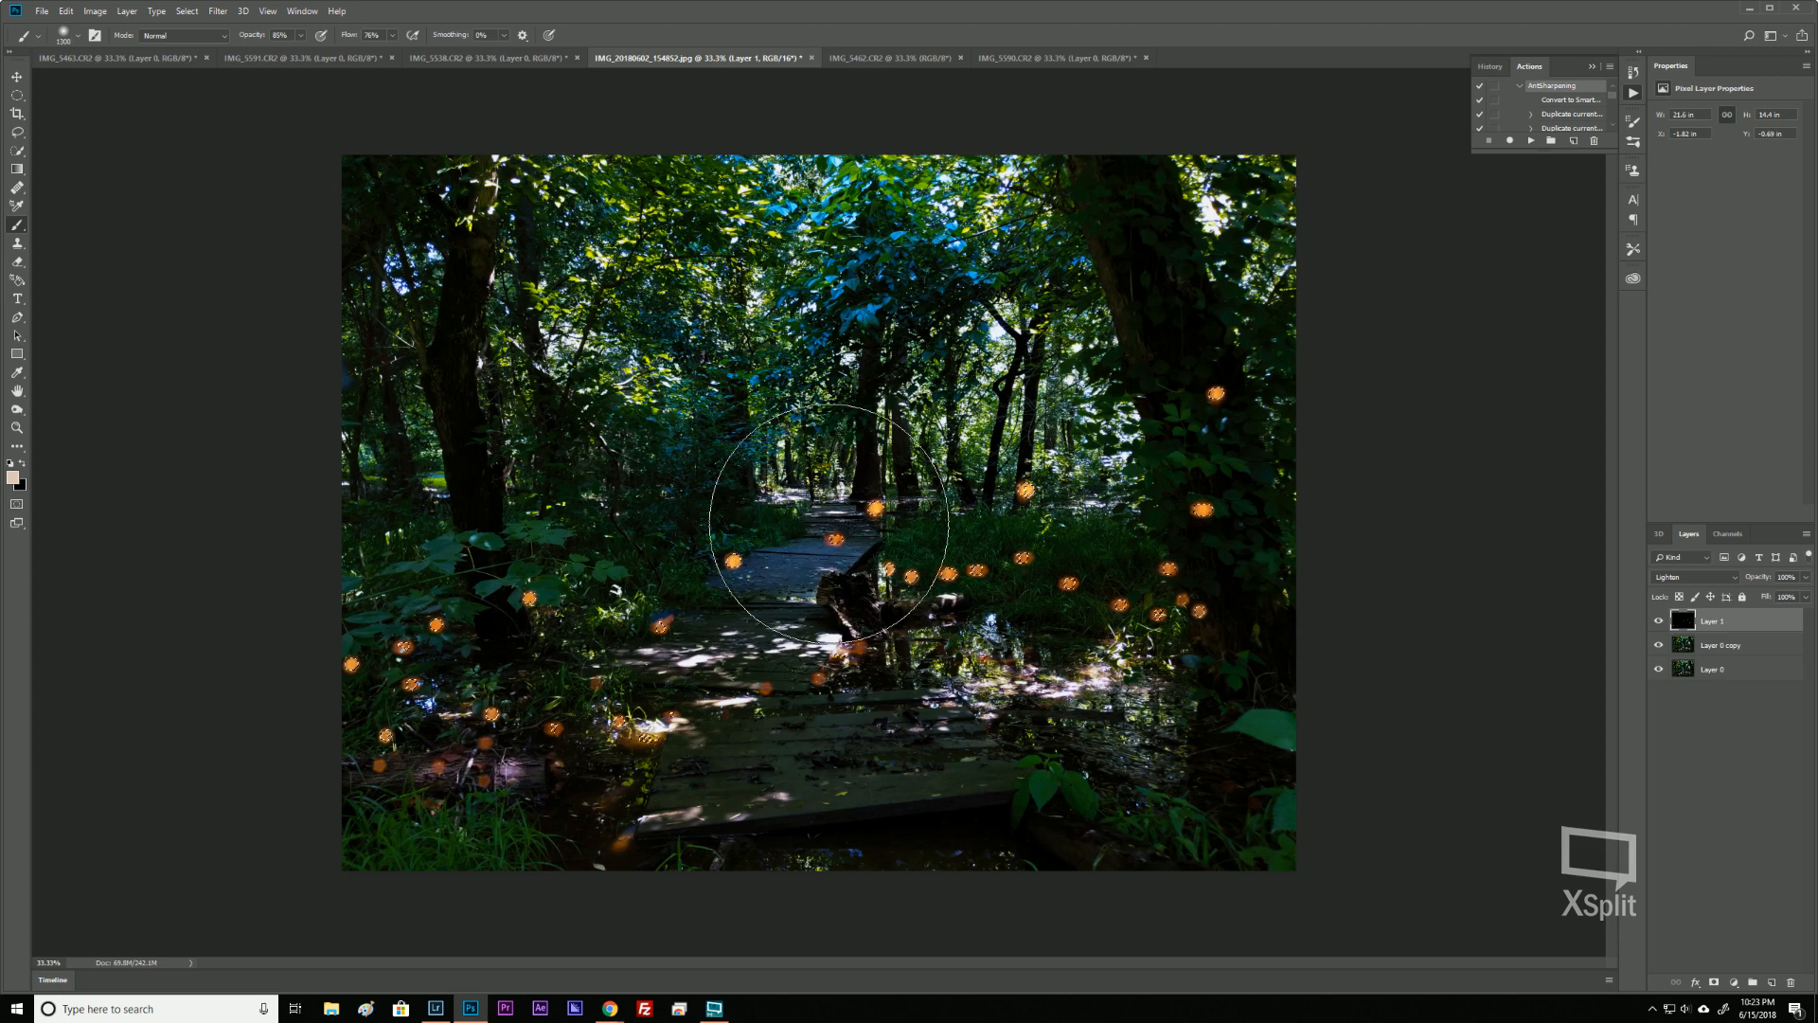
key("bracketright")
key("bracketright")
key("bracketright")
key("bracketright")
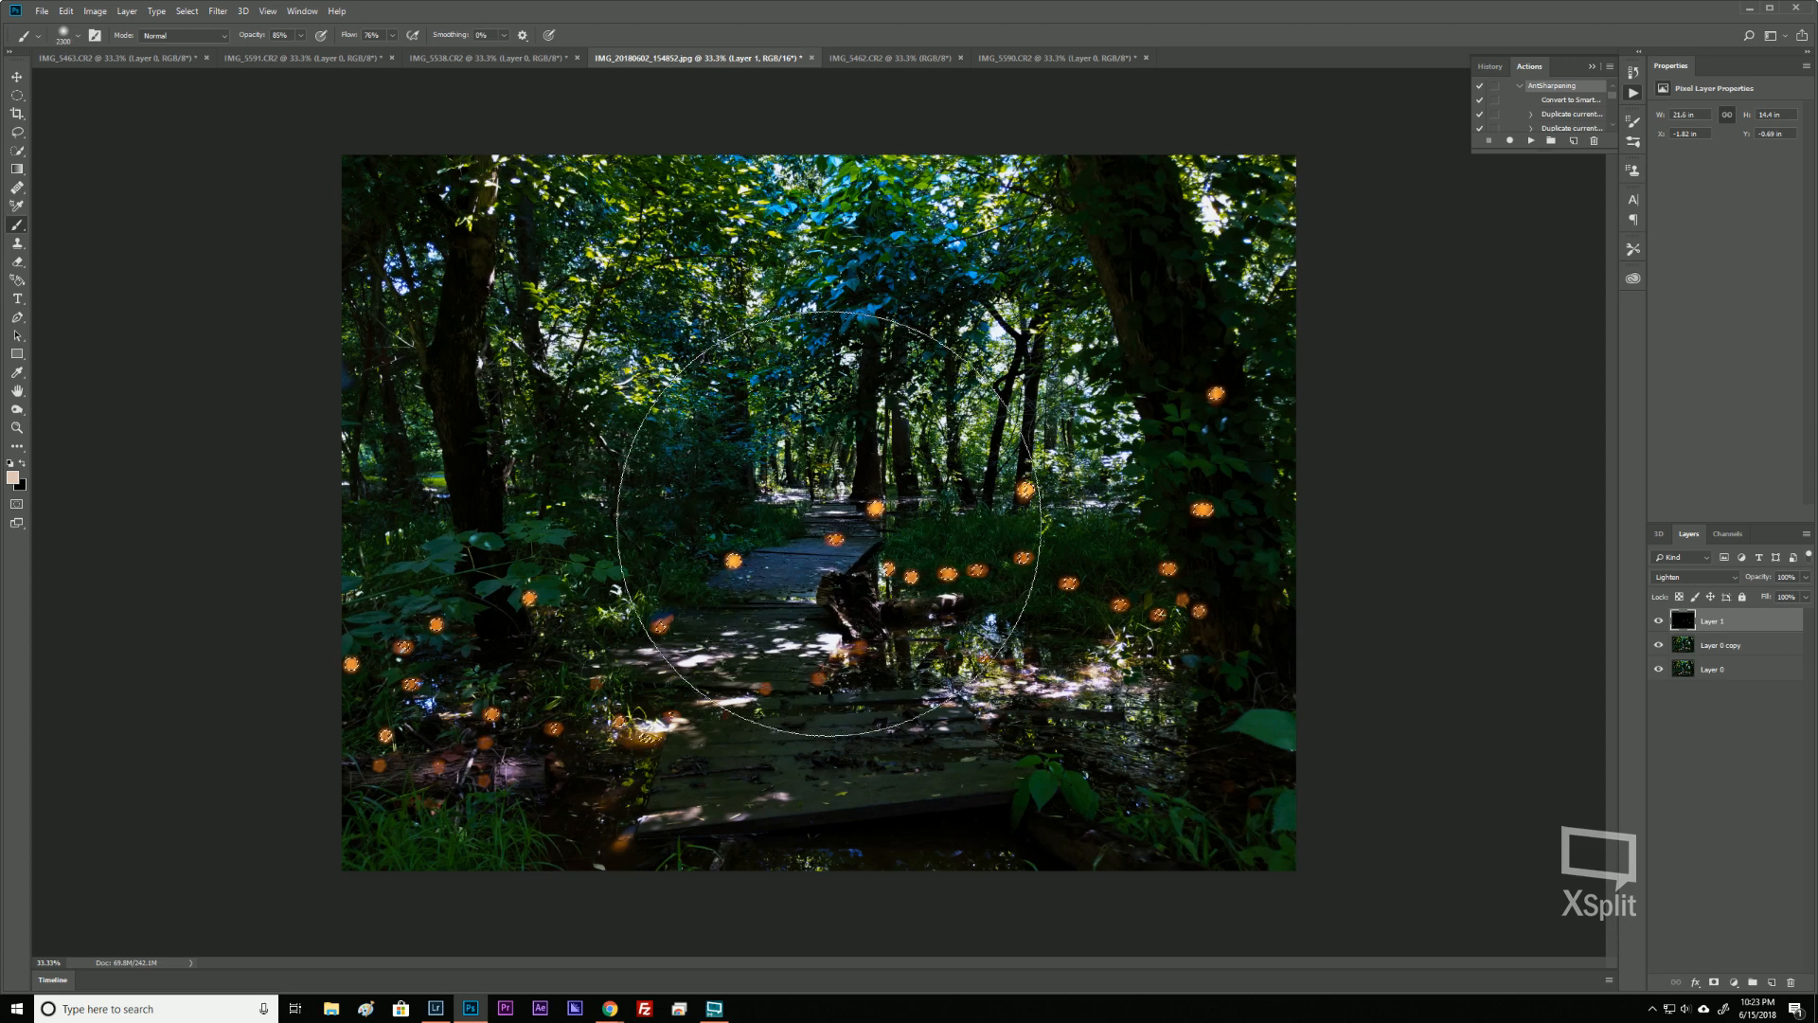
key("bracketright")
key("bracketright")
key("bracketright")
key("bracketright")
key("bracketright")
key("bracketright")
key("bracketright")
key("bracketright")
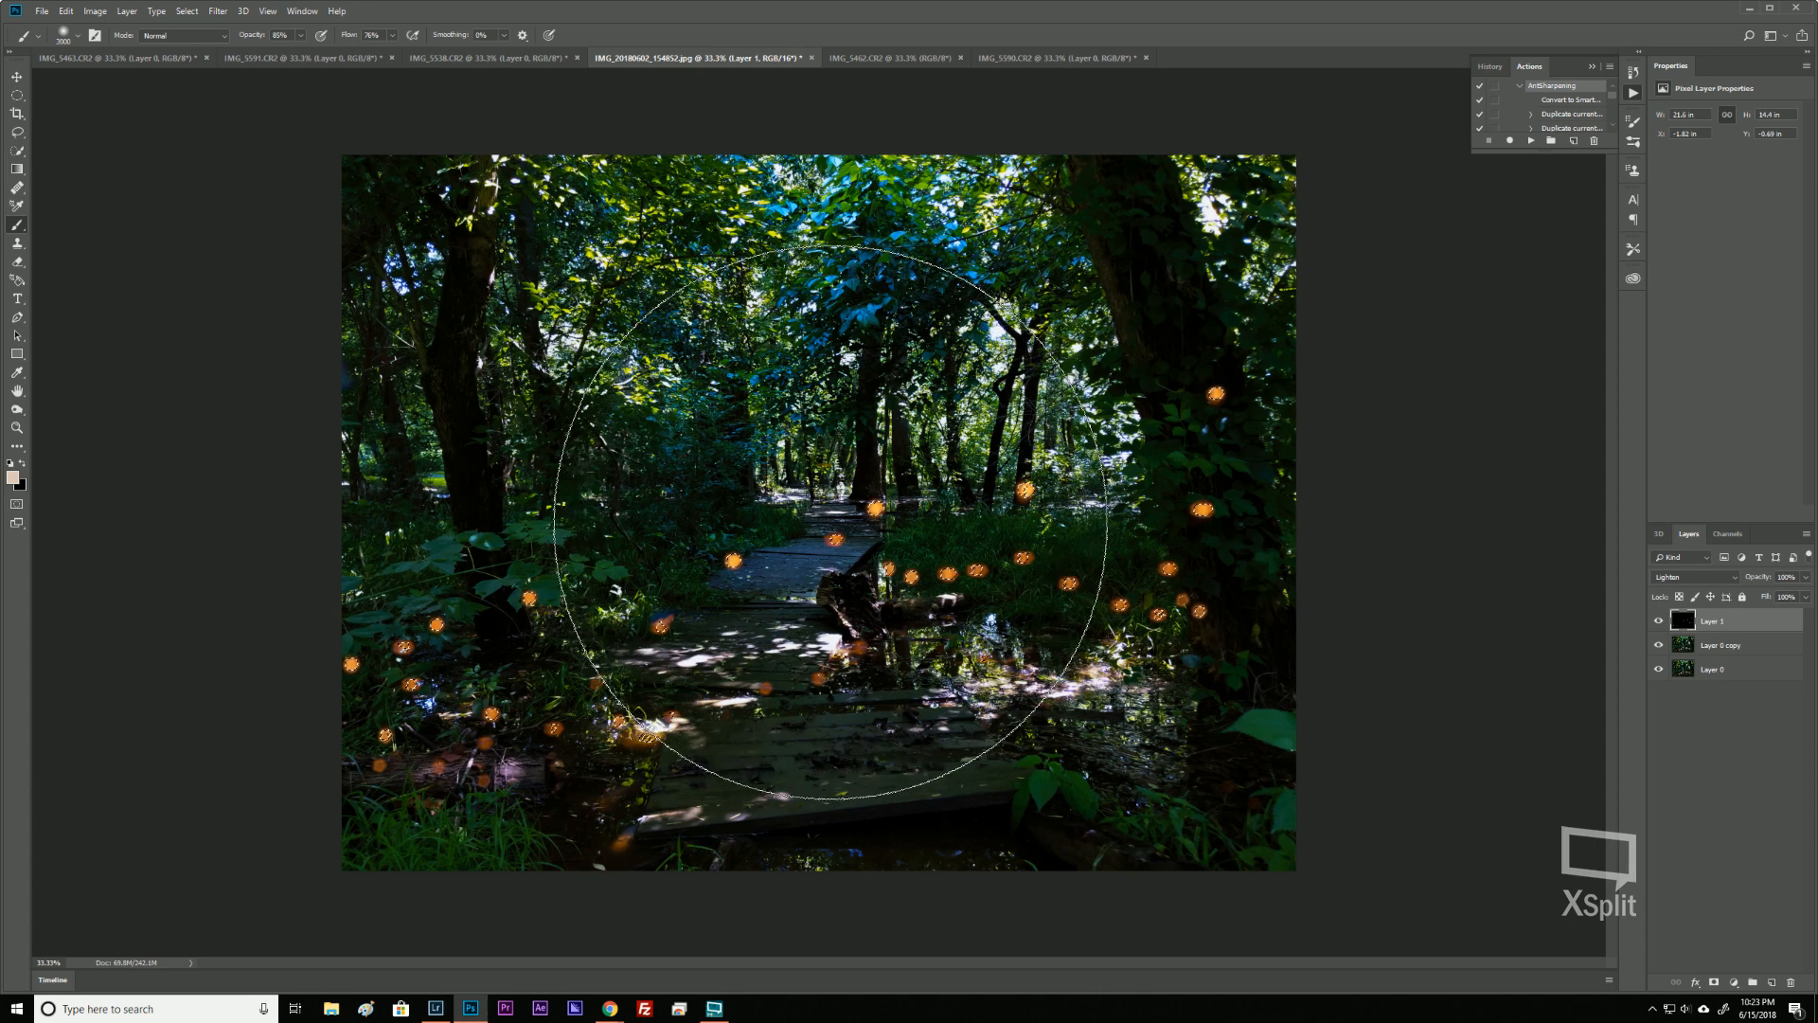
right_click(831, 520)
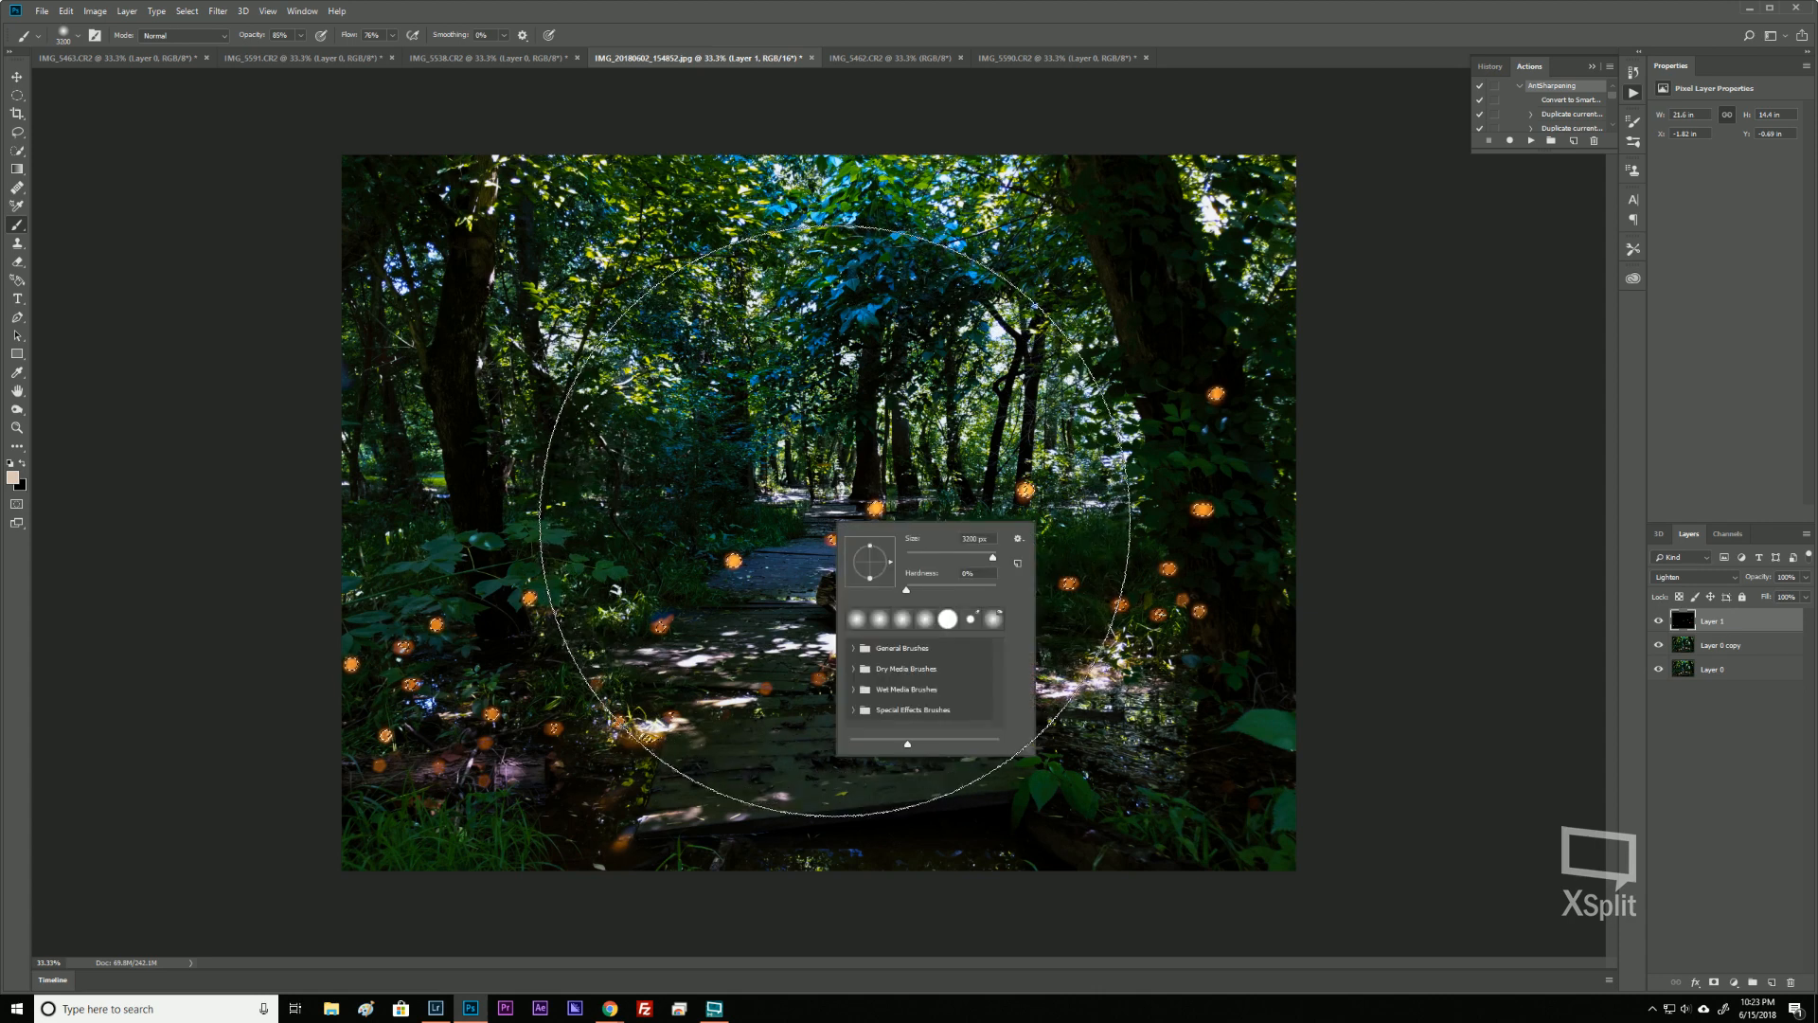
key("Escape")
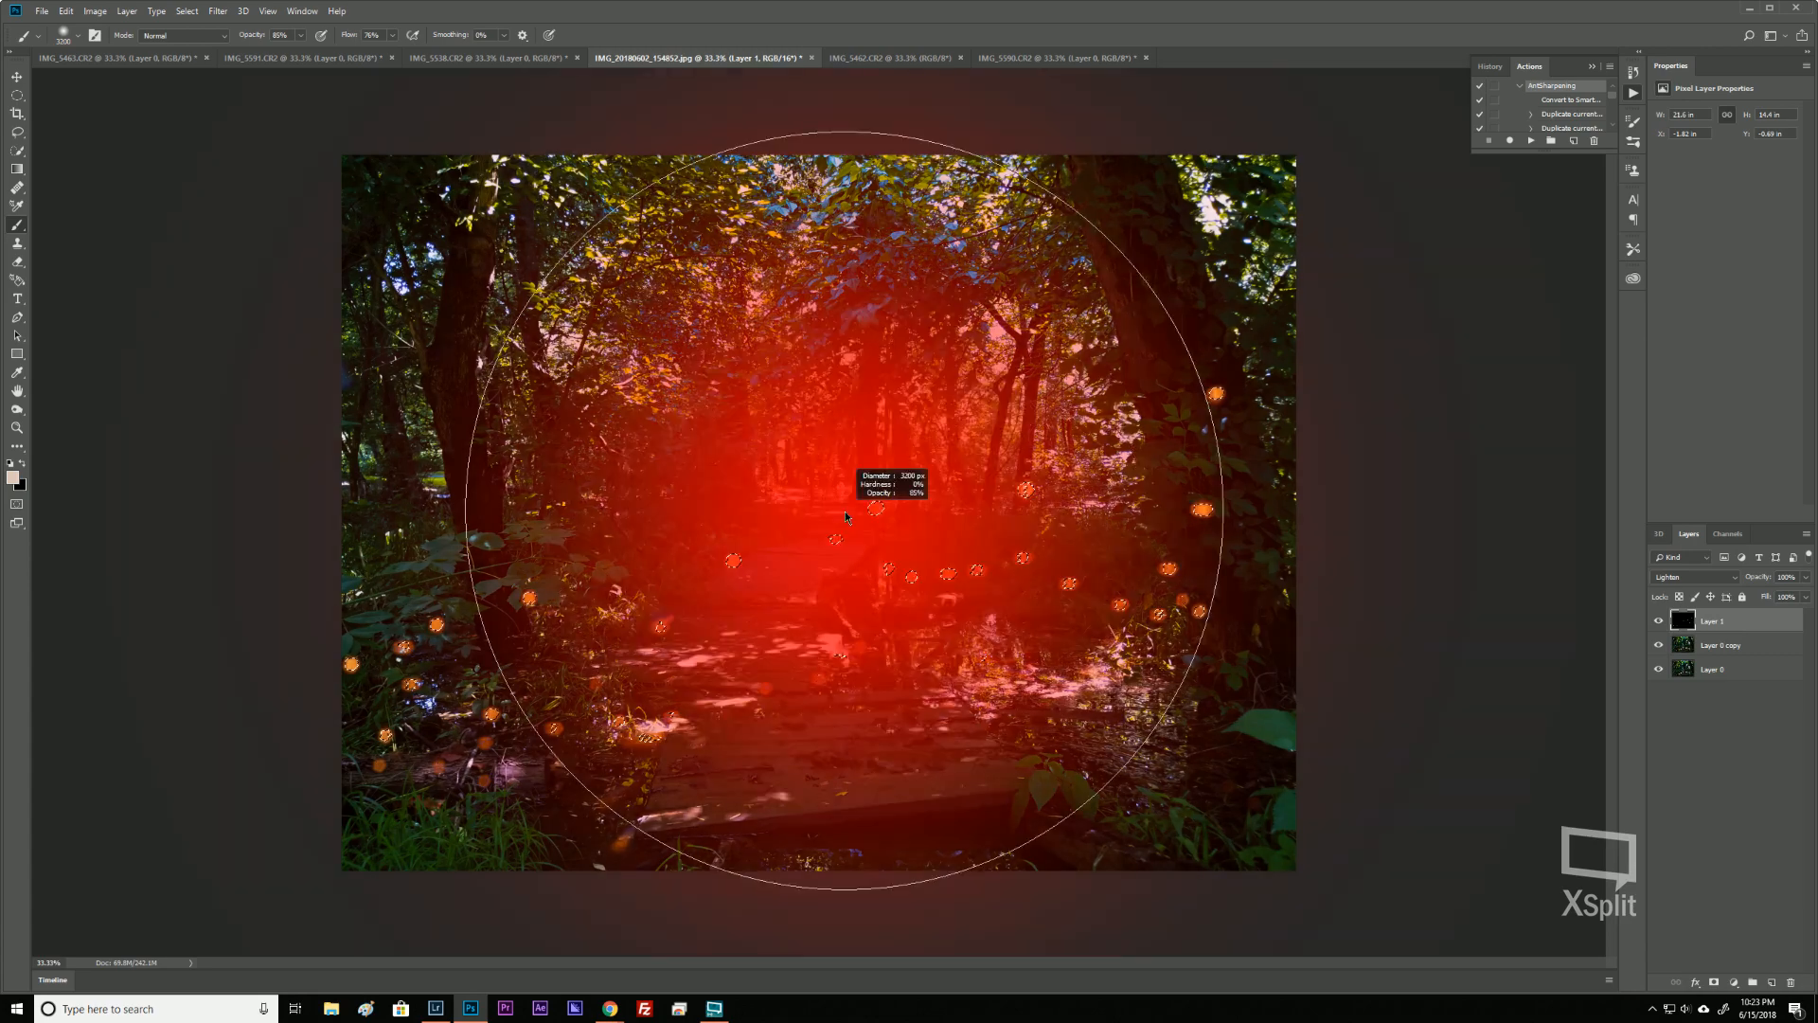
right_click(845, 512, "alt")
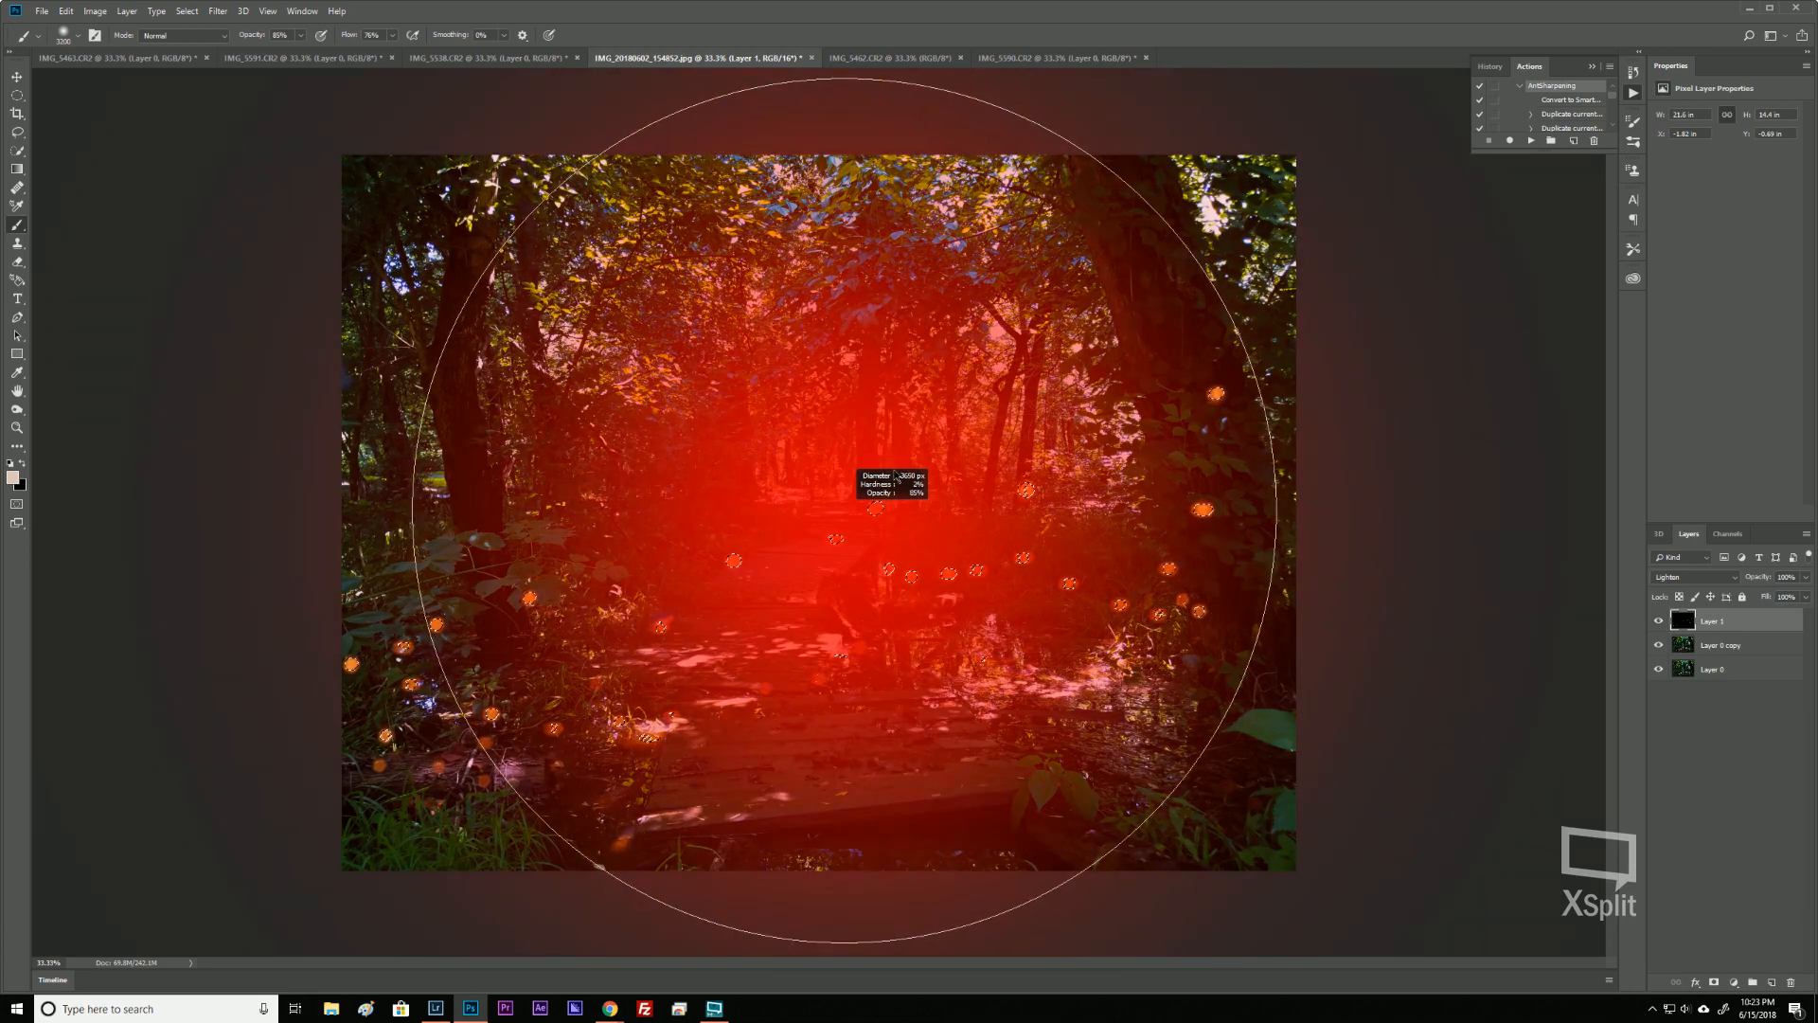
mouse_move(844, 512)
left_mouse_down()
mouse_move(883, 608)
mouse_move(861, 780)
left_mouse_up()
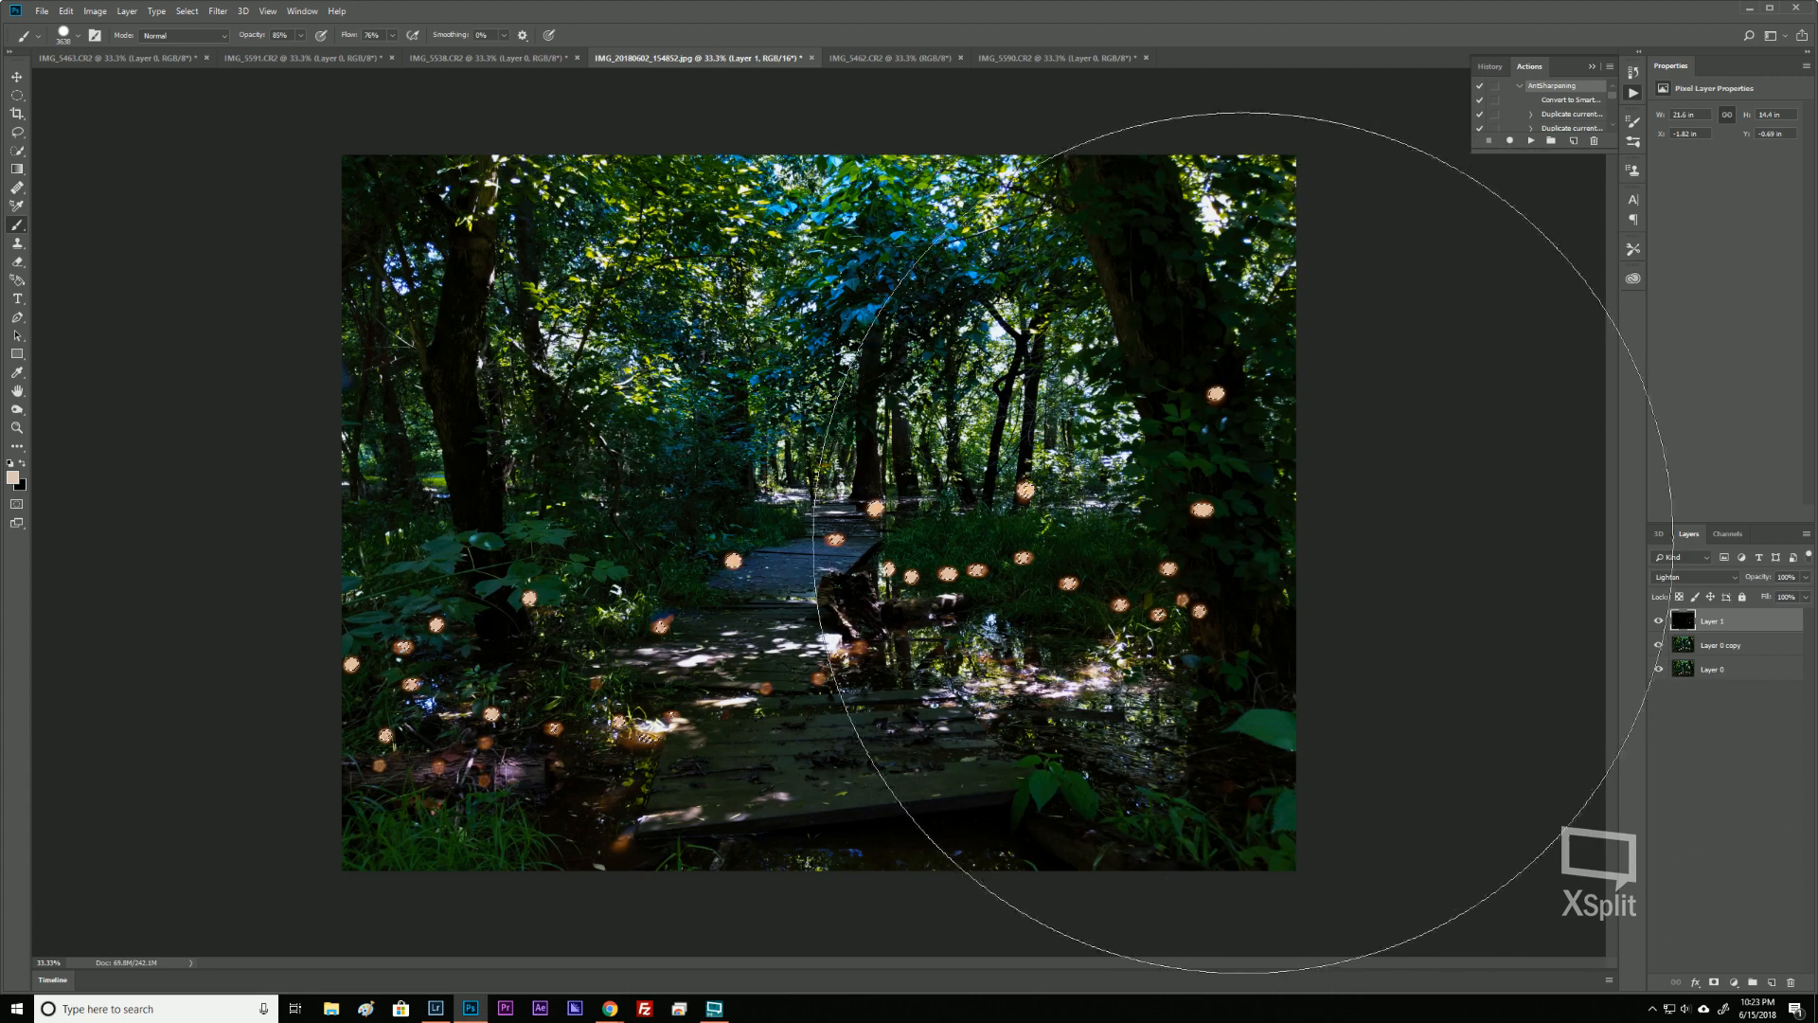
Reduce the brush size to about 1300 px.
key("bracketleft")
key("bracketleft")
key("bracketleft")
key("bracketleft")
key("bracketleft")
key("bracketleft")
key("bracketleft")
key("bracketleft")
key("bracketleft")
key("bracketleft")
key("bracketleft")
key("bracketleft")
key("bracketleft")
key("bracketleft")
key("bracketleft")
key("bracketleft")
key("bracketleft")
key("bracketleft")
key("bracketleft")
key("bracketleft")
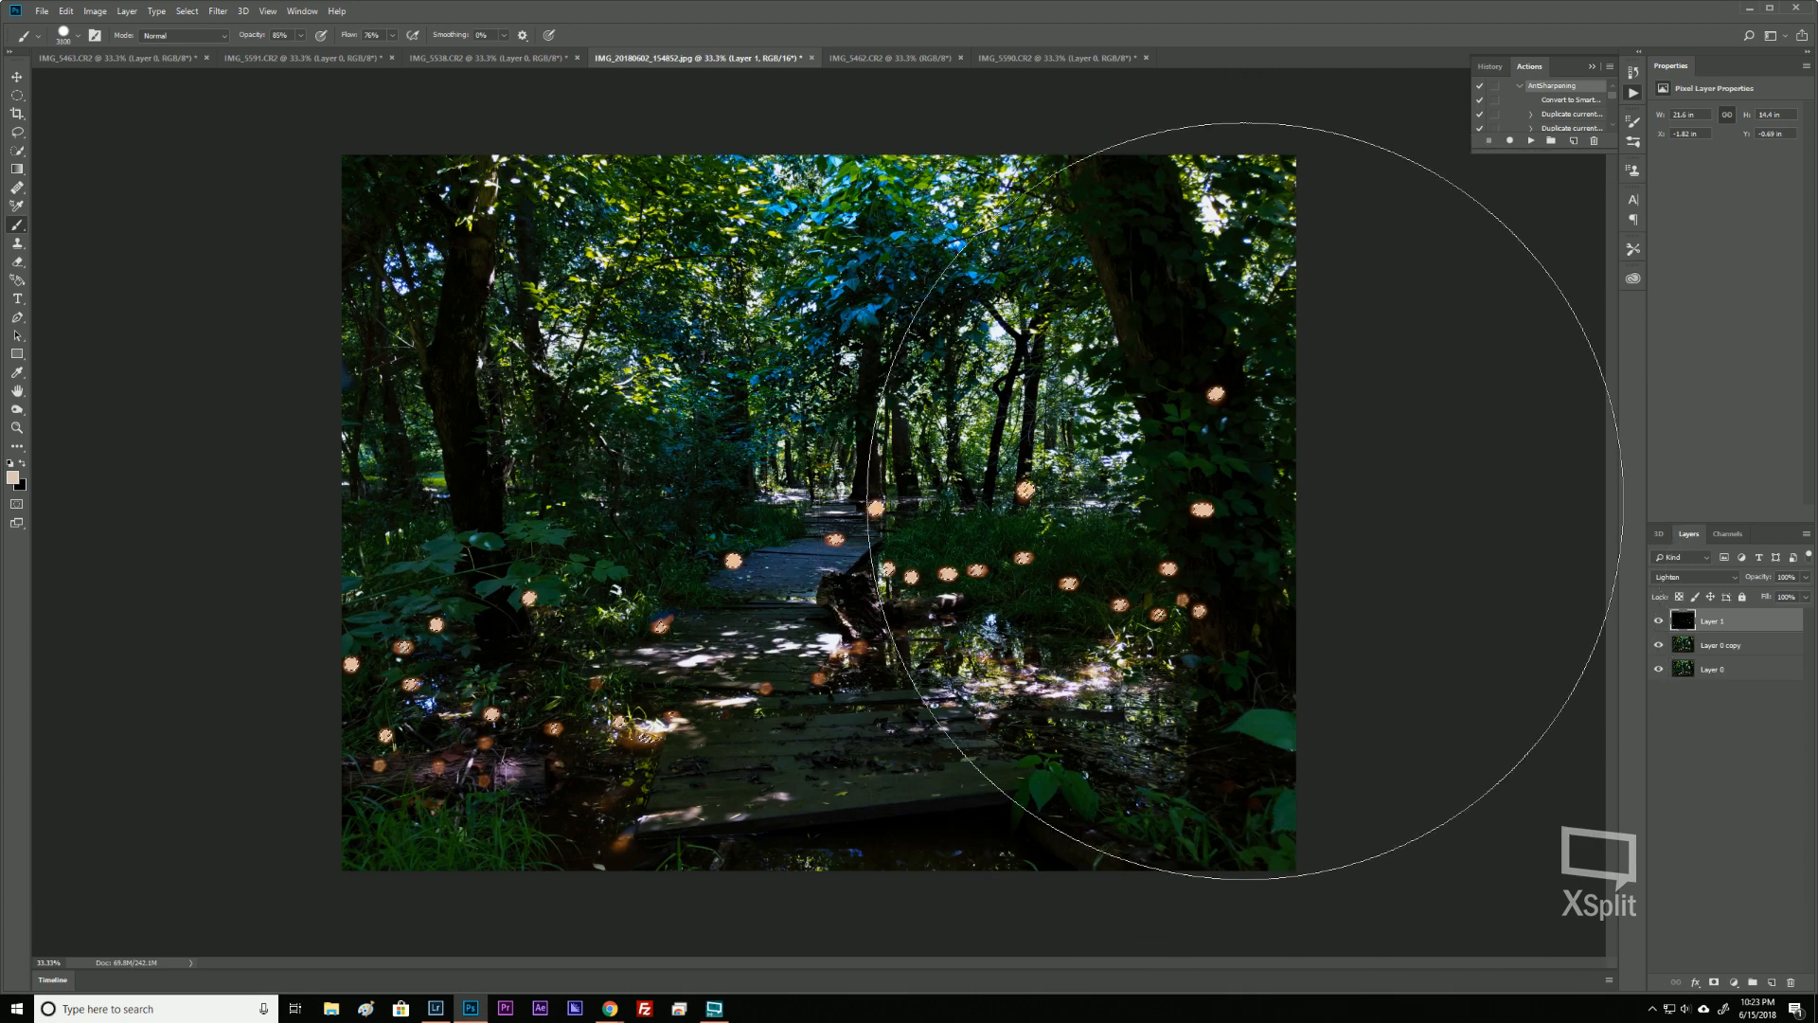
key("bracketleft")
key("bracketleft")
key("bracketleft")
key("bracketleft")
key("bracketleft")
key("bracketleft")
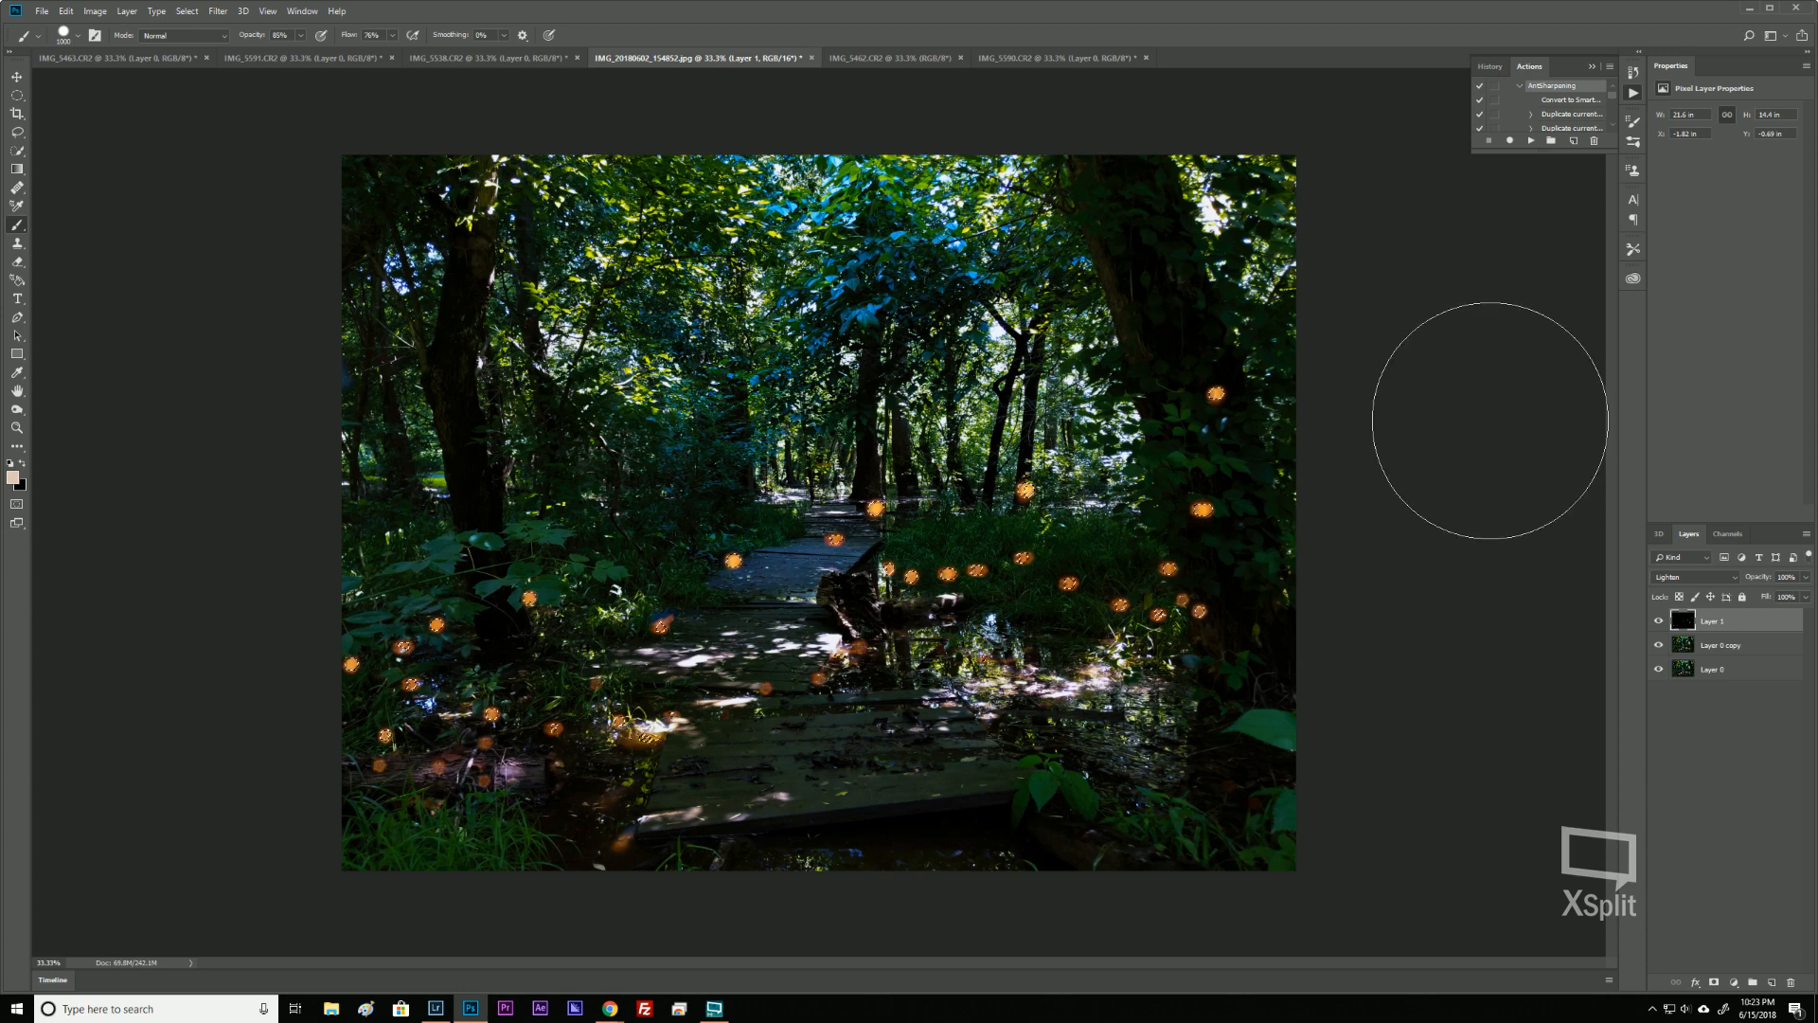
Redo the beige brush stroke on the selected lights and switch to the Move tool.
left_click(67, 11)
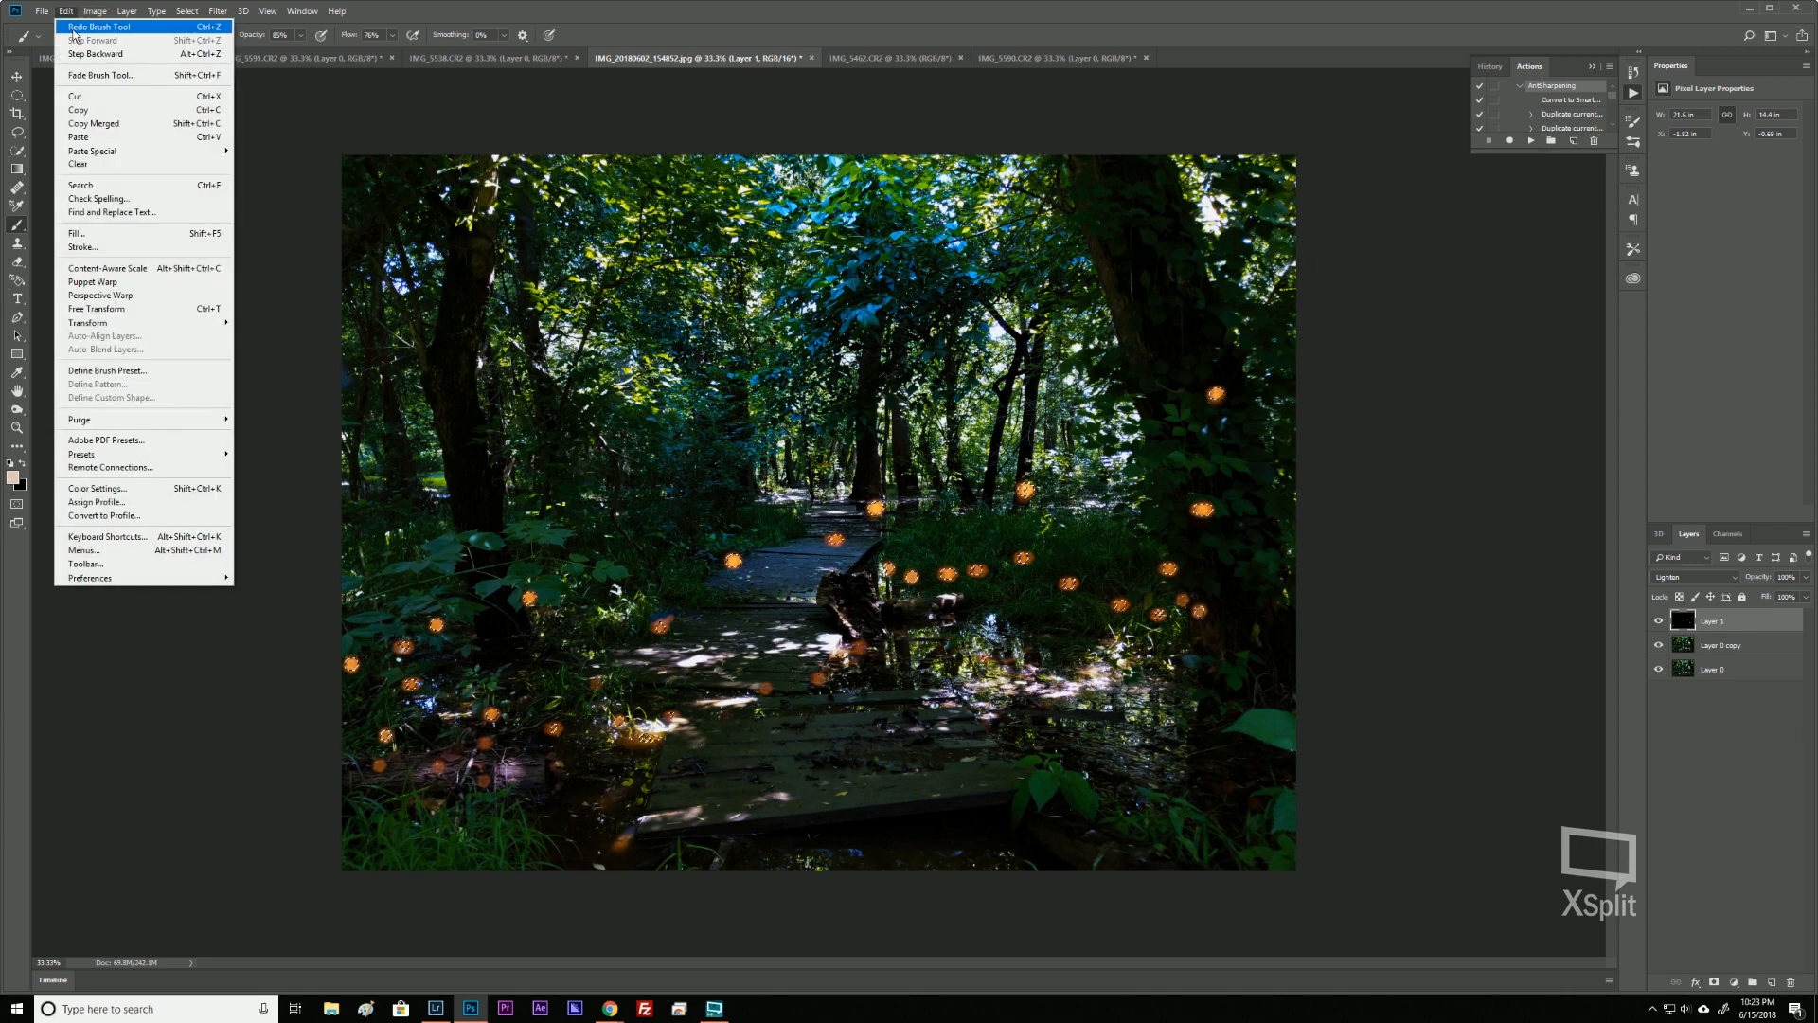
left_click(74, 29)
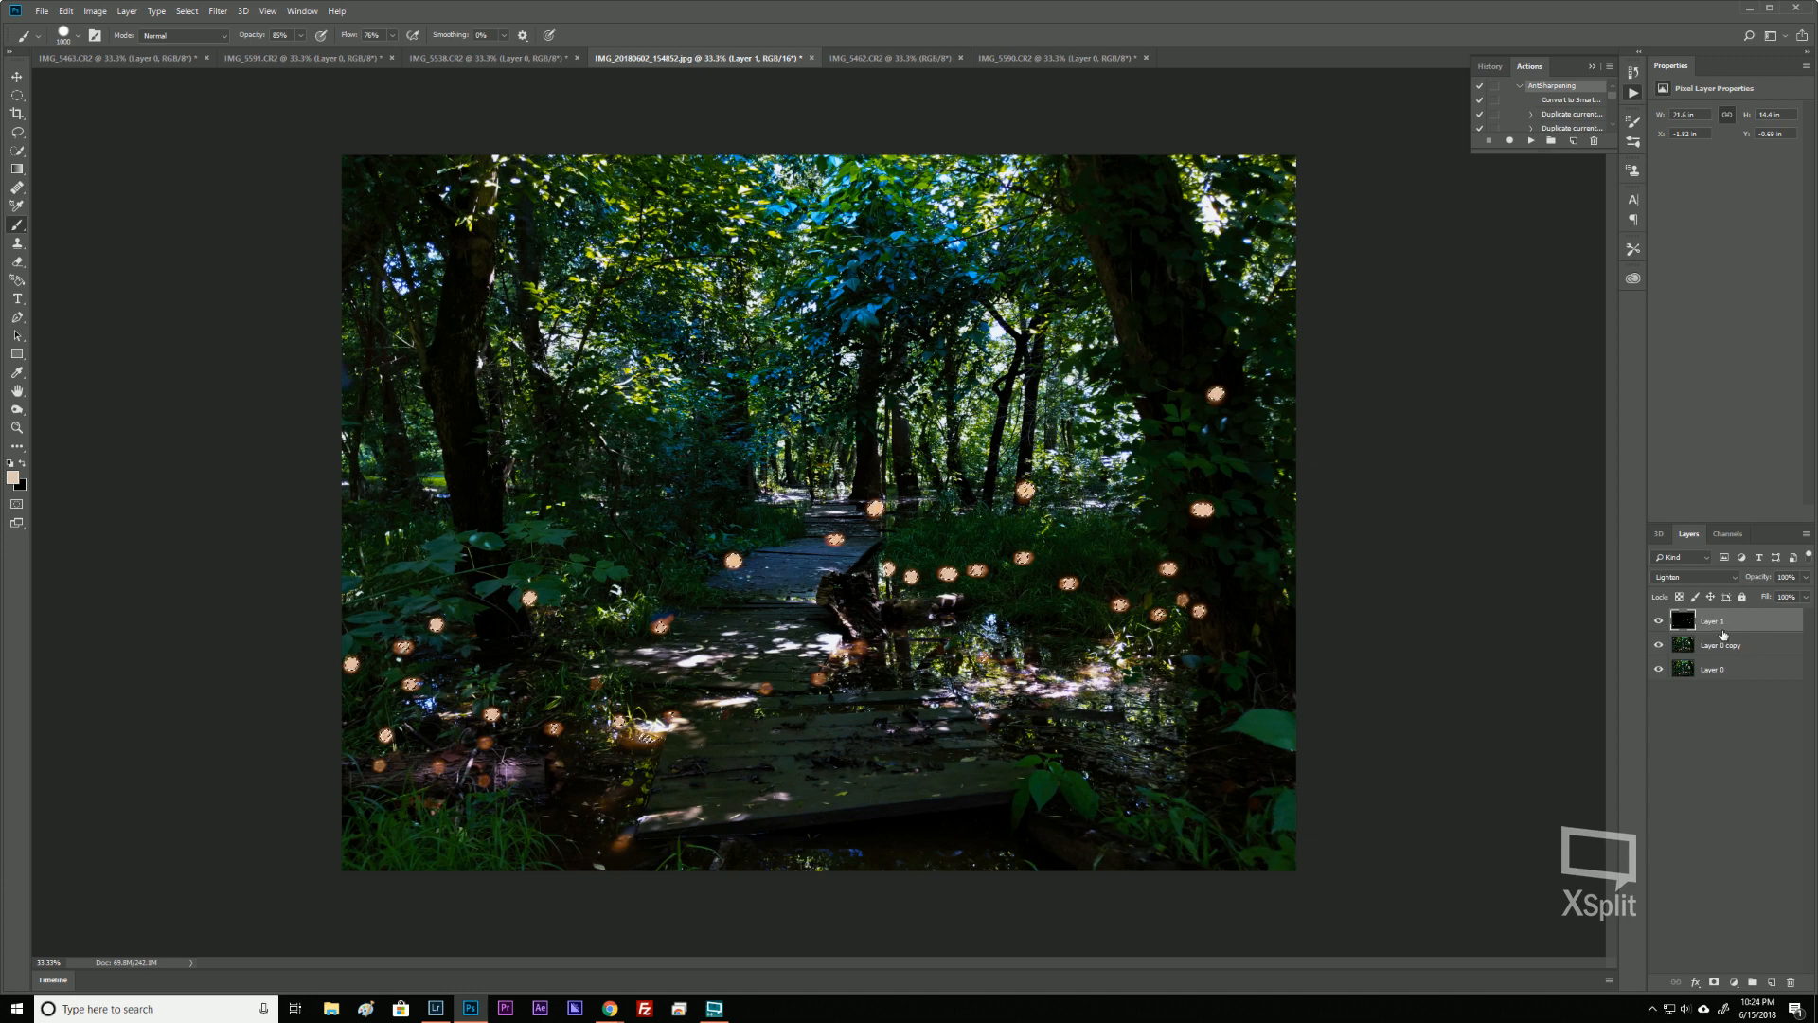
key("v")
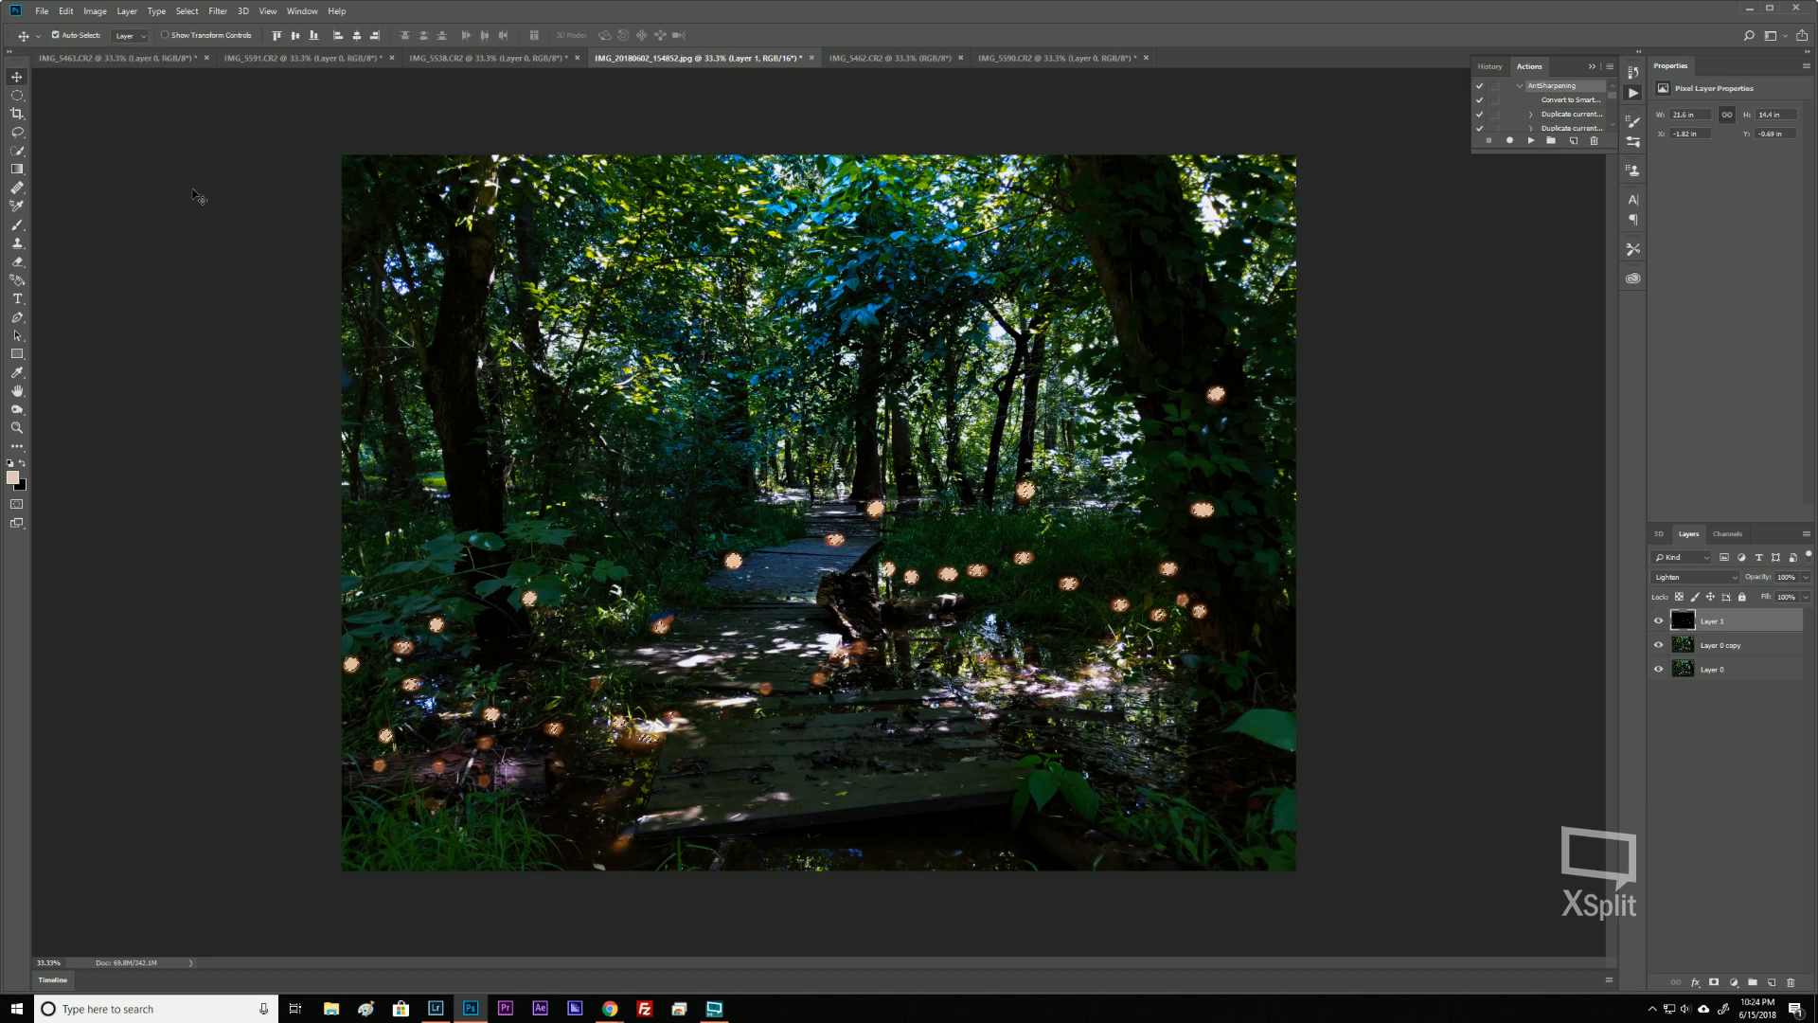
left_click(66, 11)
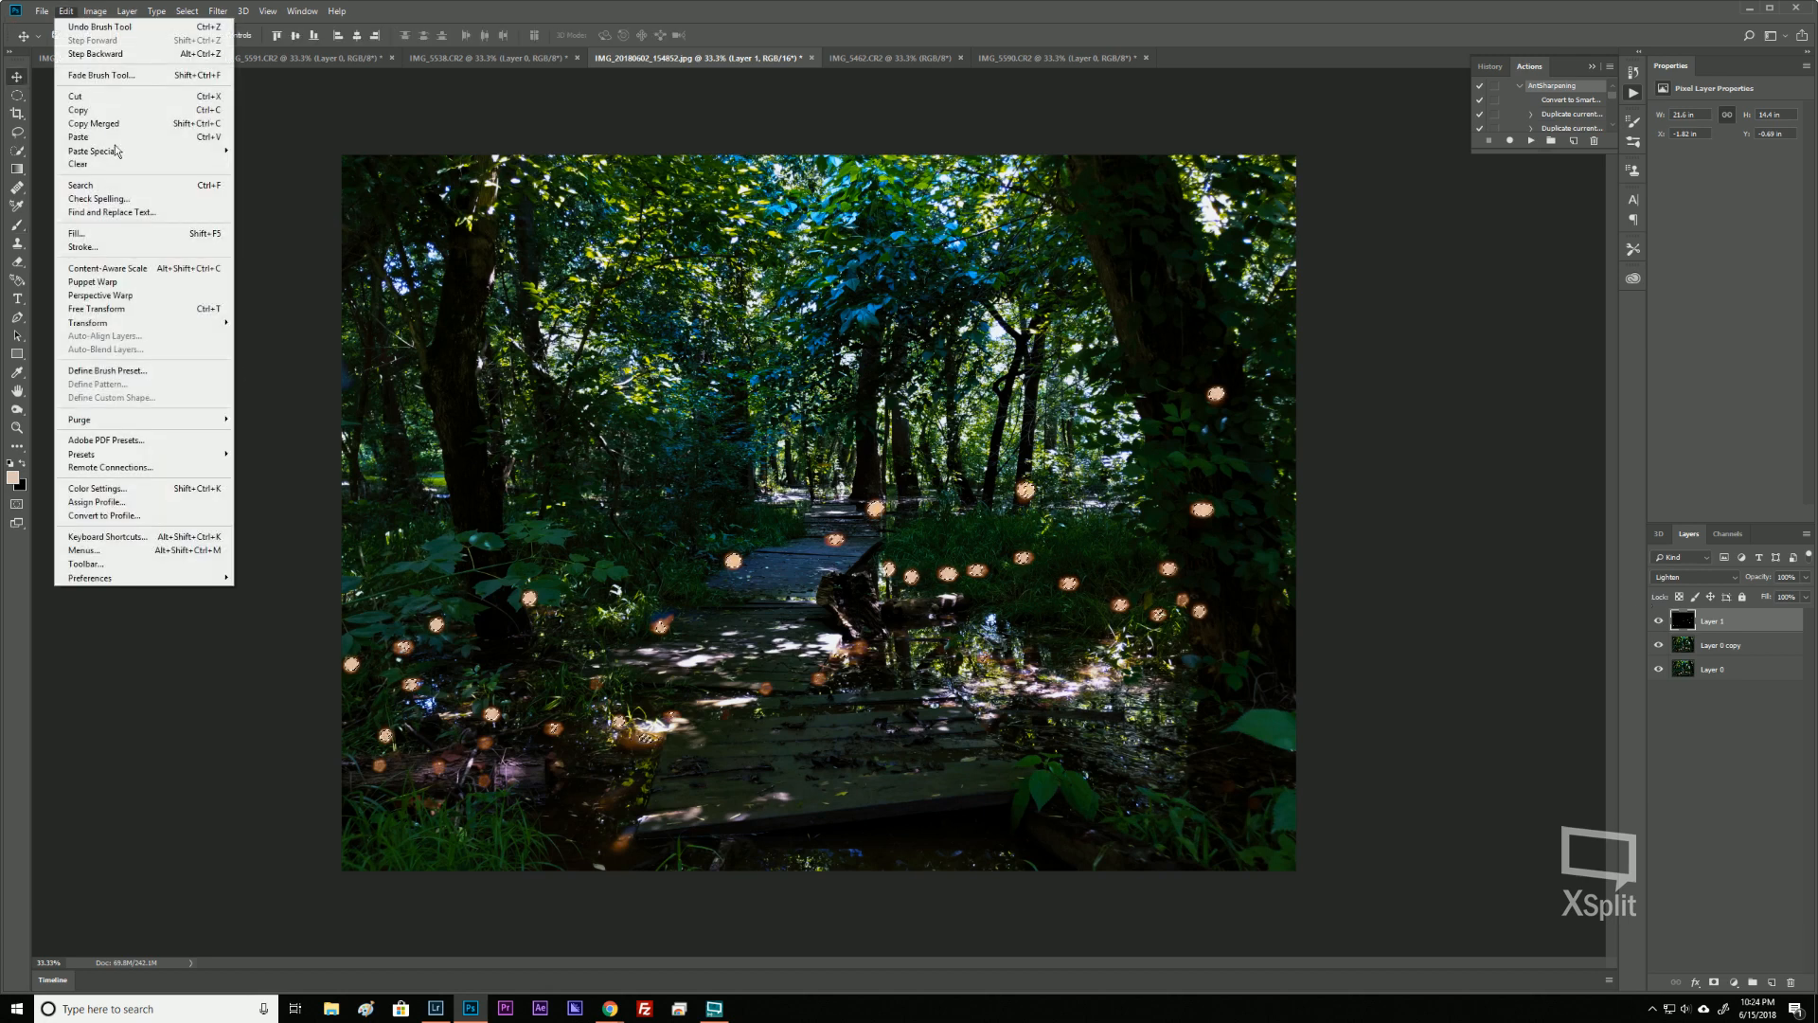
left_click(182, 310)
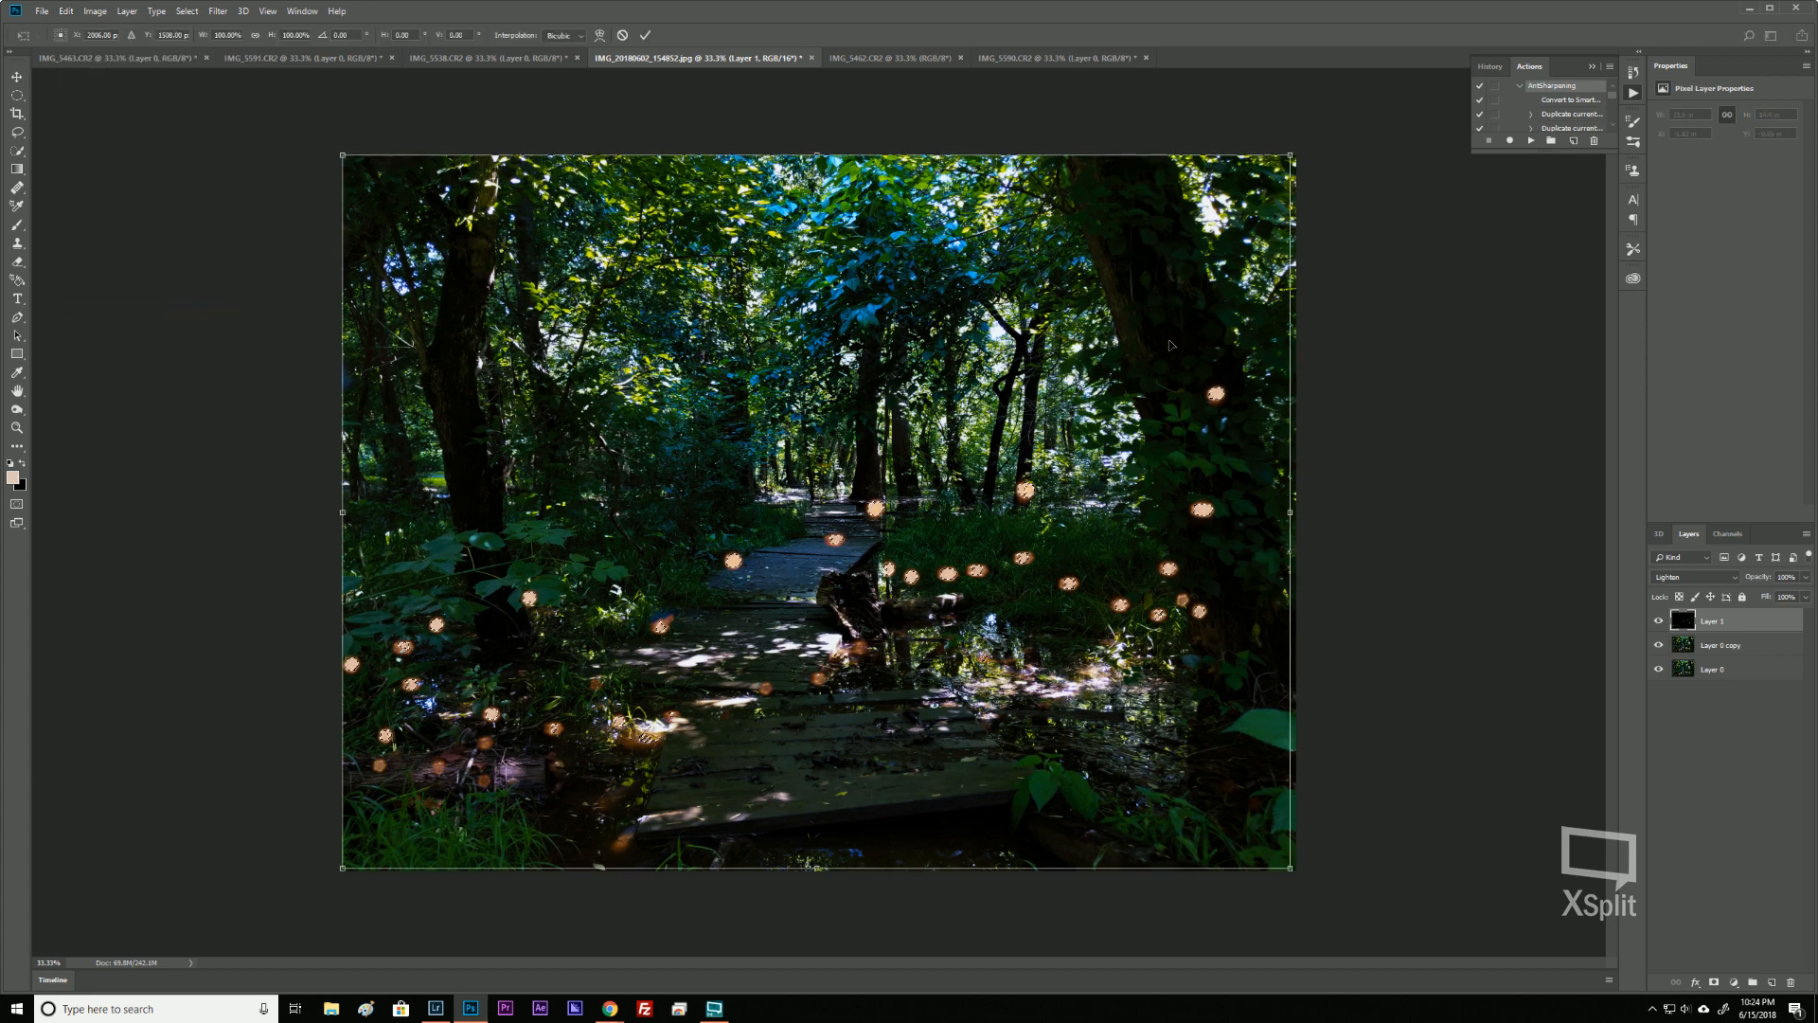
mouse_move(1066, 372)
left_mouse_down()
mouse_move(988, 379)
mouse_move(1020, 421)
mouse_move(1069, 287)
mouse_move(1109, 338)
mouse_move(1087, 363)
mouse_move(1014, 332)
mouse_move(1070, 374)
left_mouse_up()
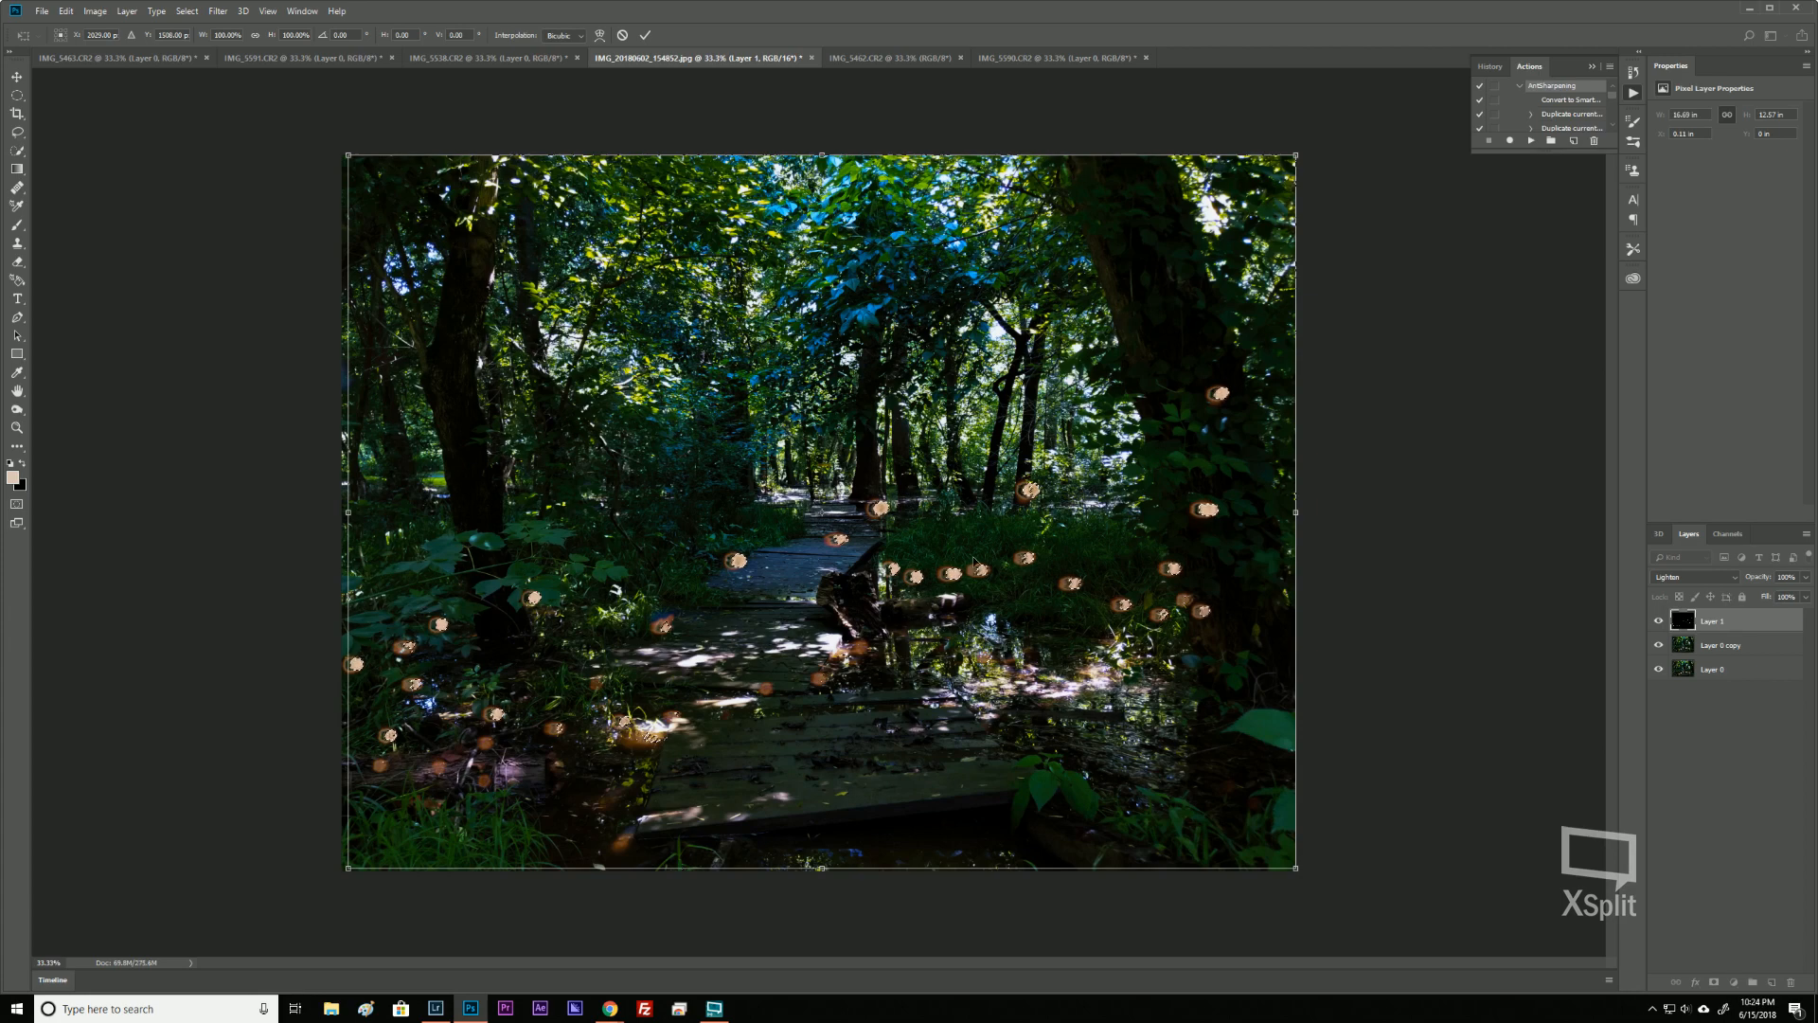
left_click_drag(988, 524, 981, 524)
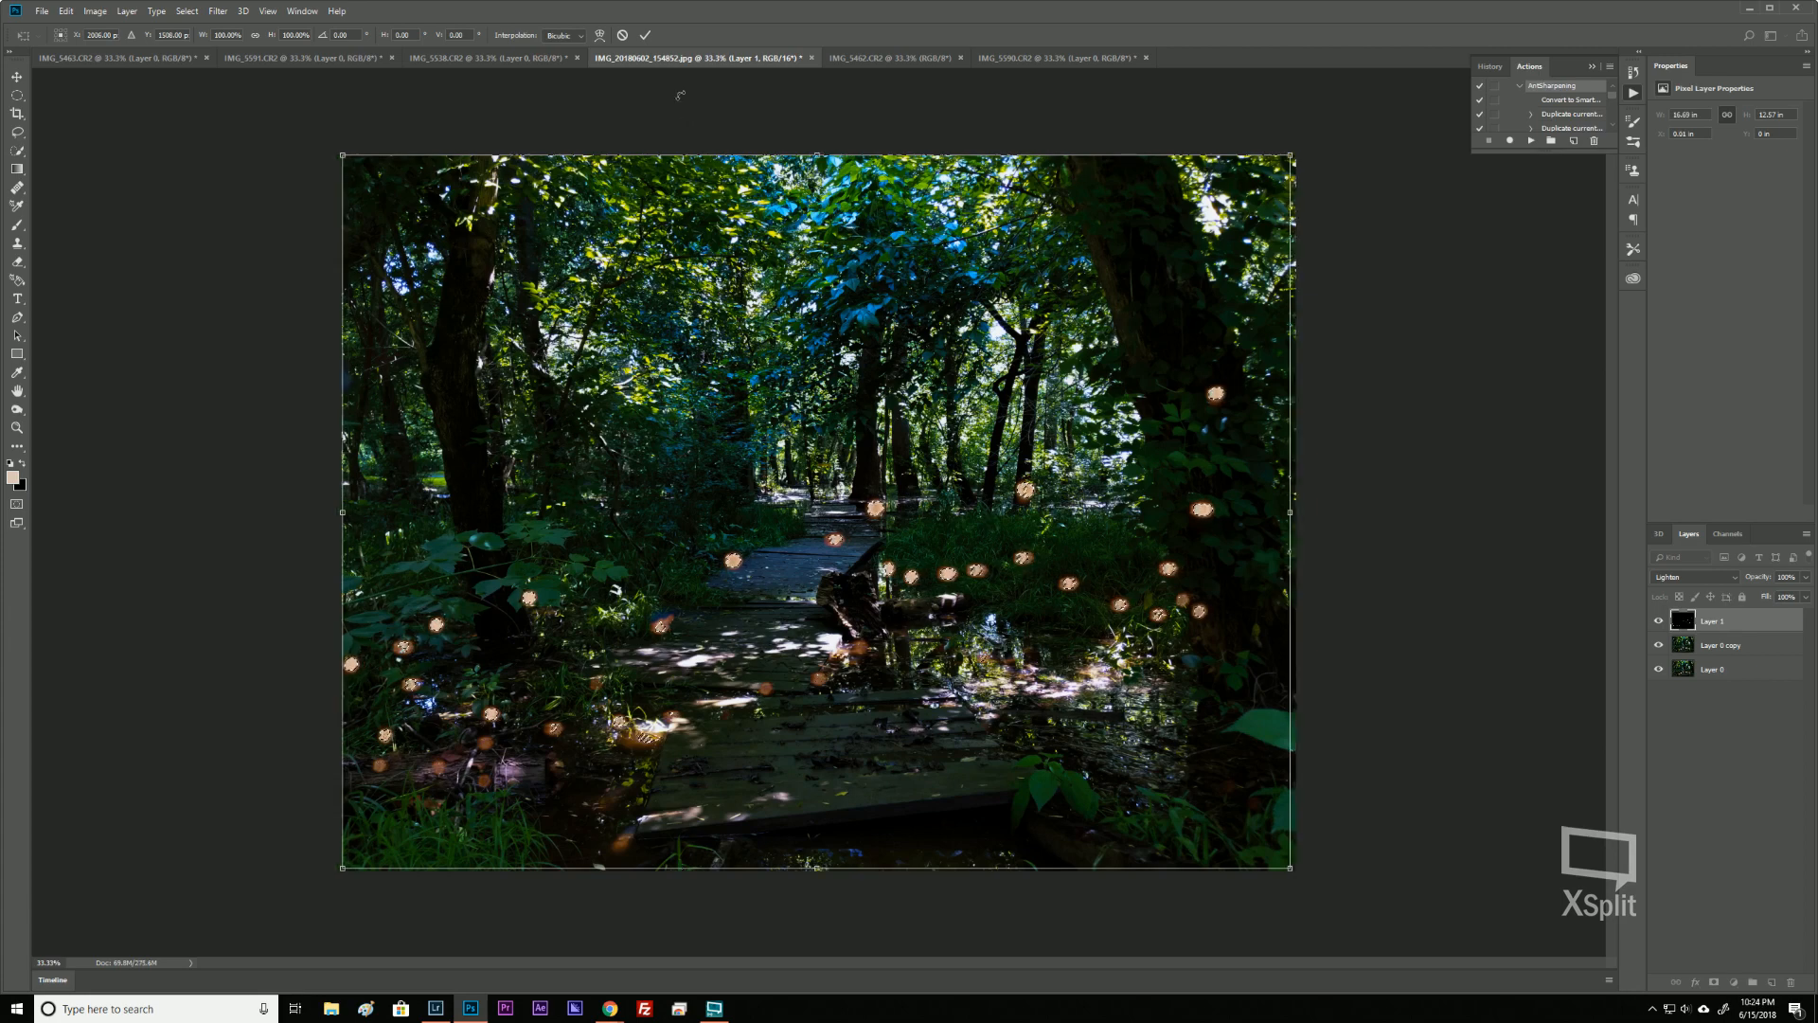
left_click(622, 35)
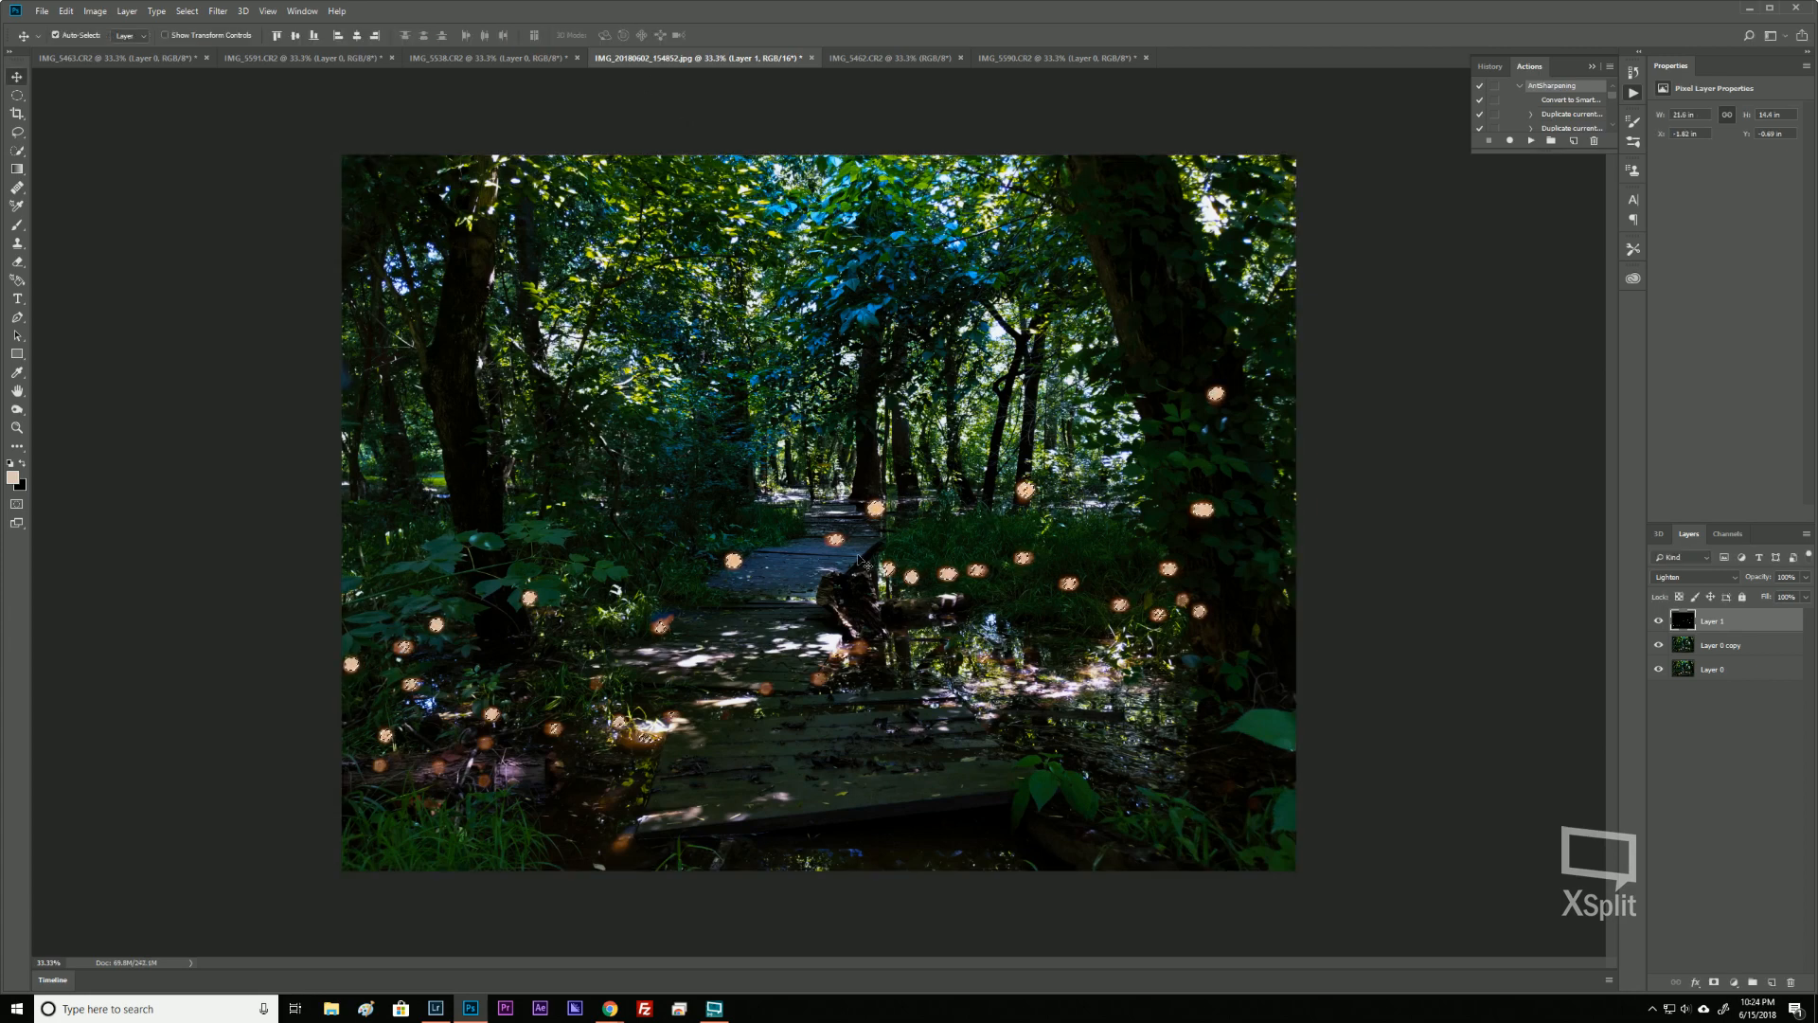
Deselect the lights, then use Free Transform to move their whole layer and rotate it about 17.5° counterclockwise.
left_click(186, 13)
left_click(205, 45)
key("ctrl+t")
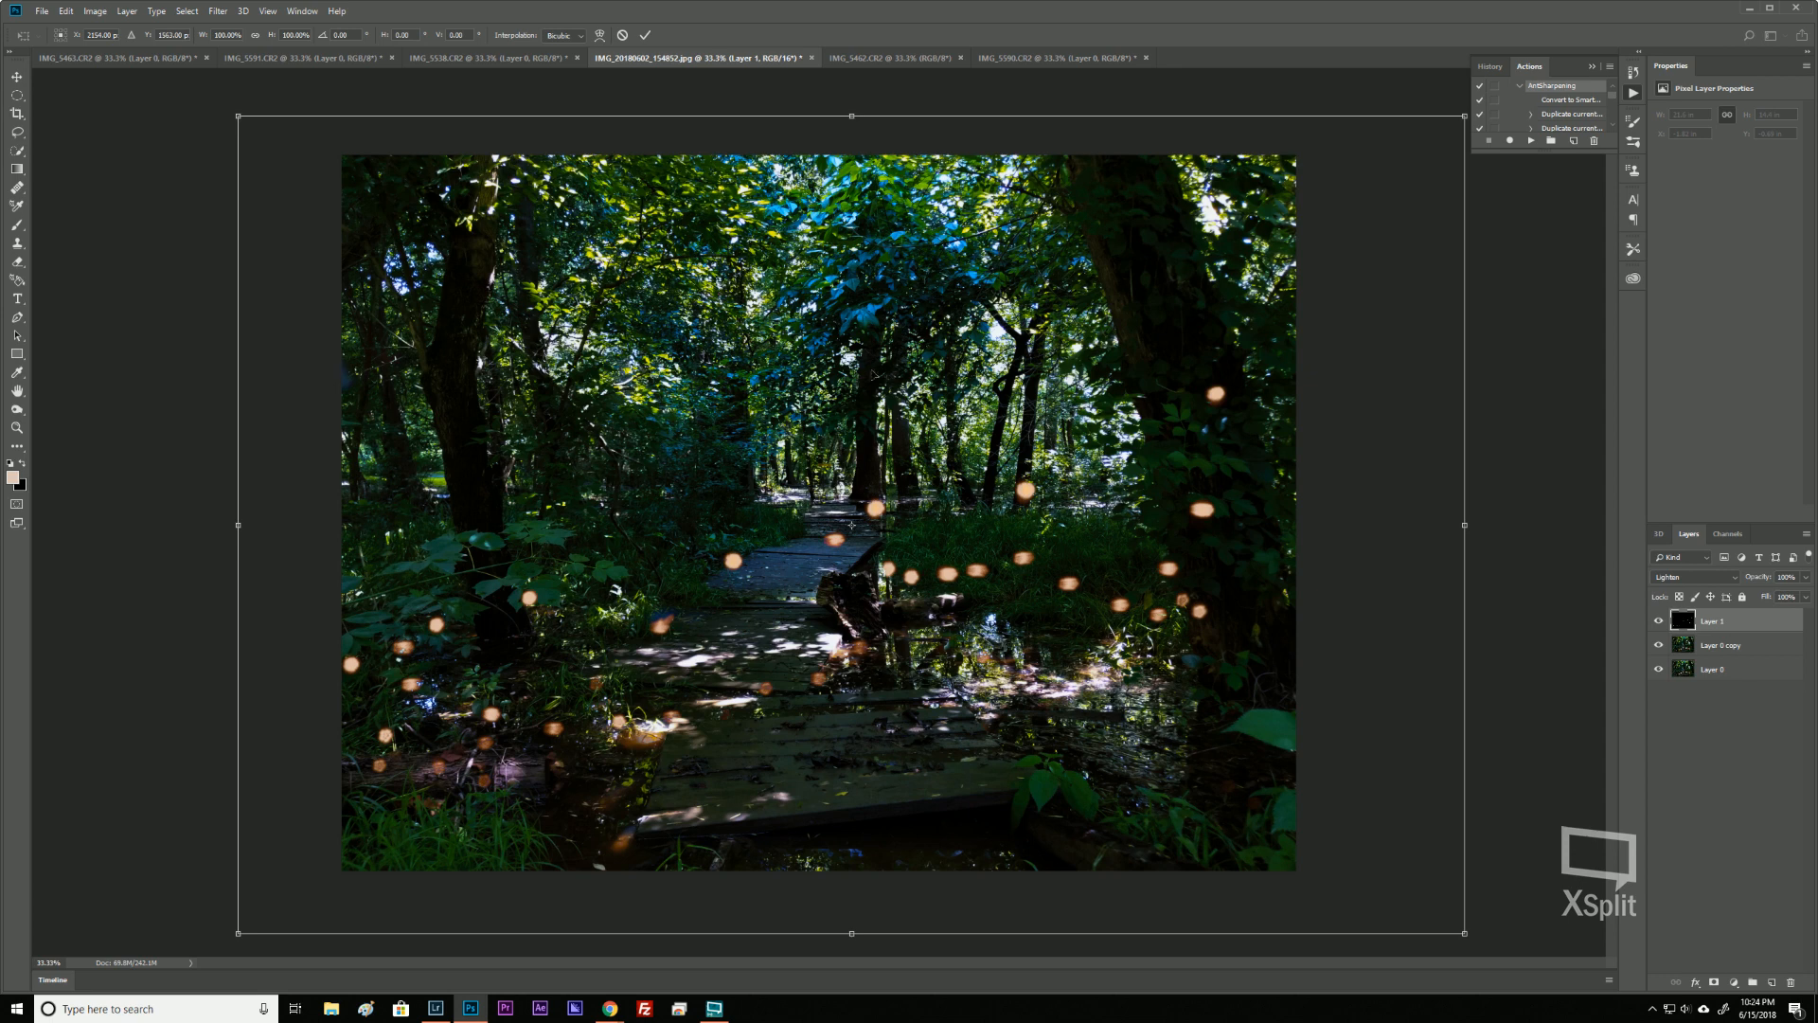
left_click_drag(1076, 484, 980, 456)
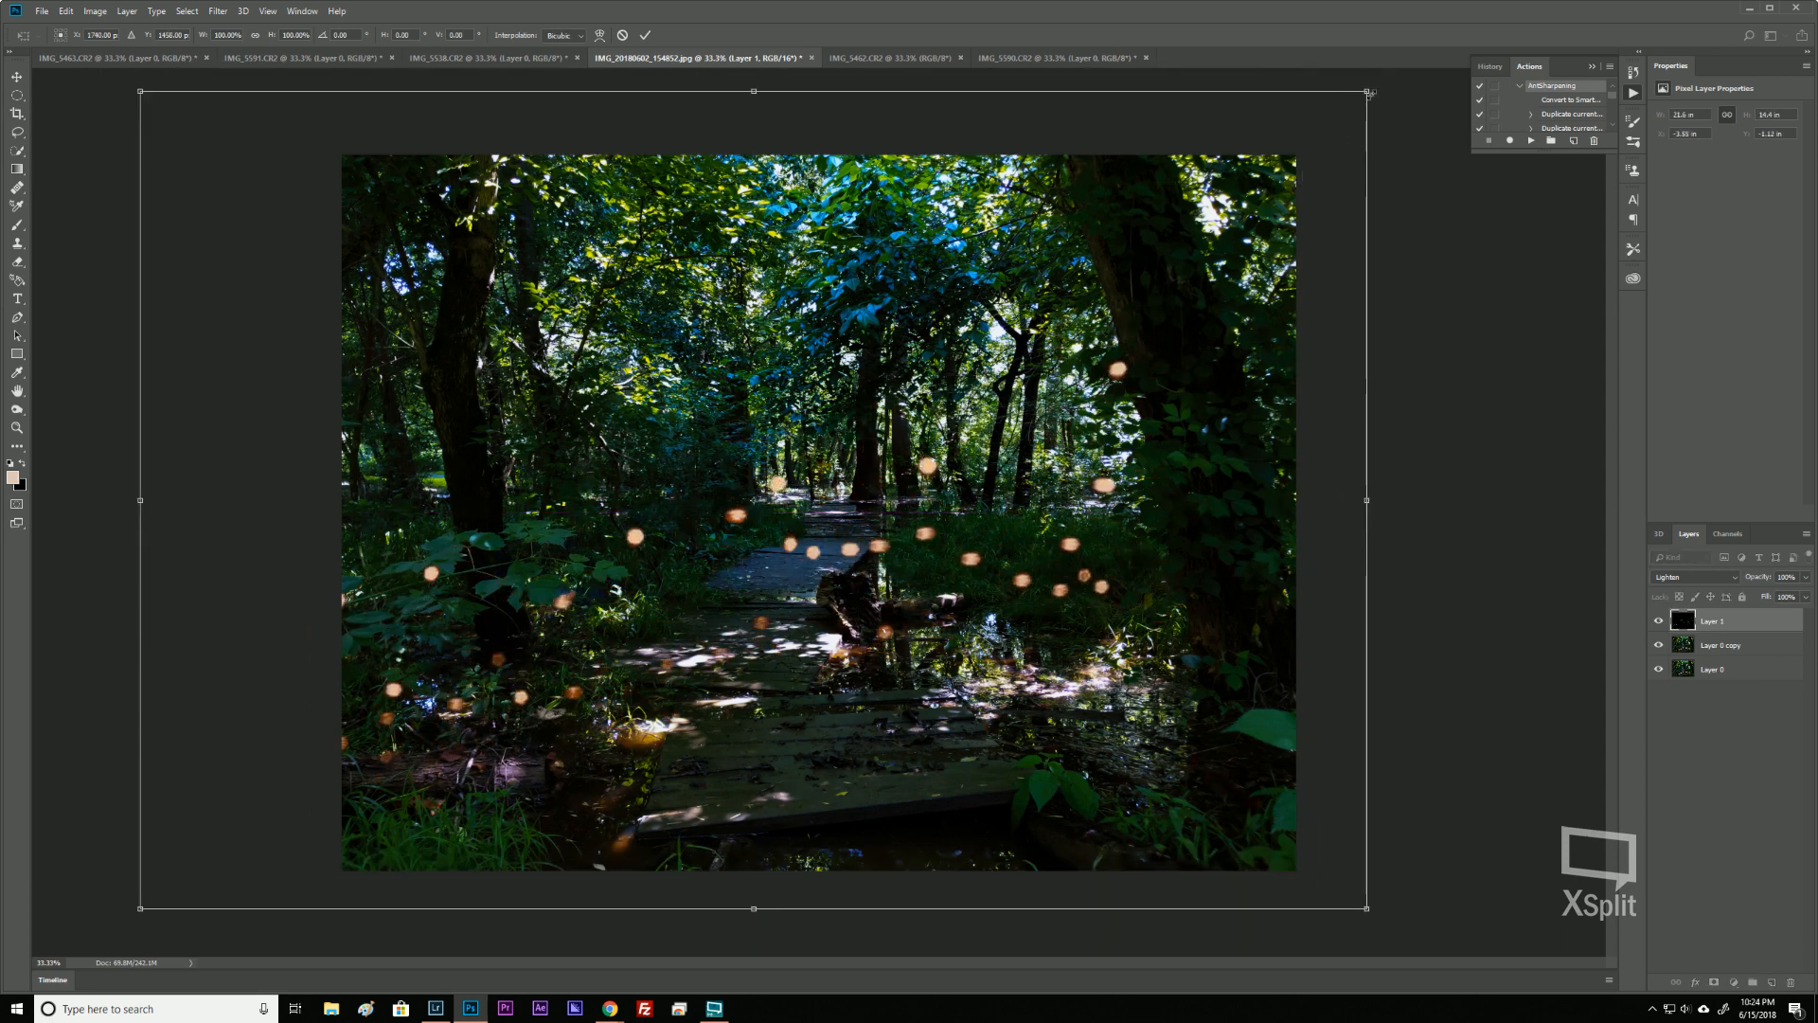
left_click_drag(1378, 90, 1117, 19)
key("ctrl+minus")
key("ctrl+minus")
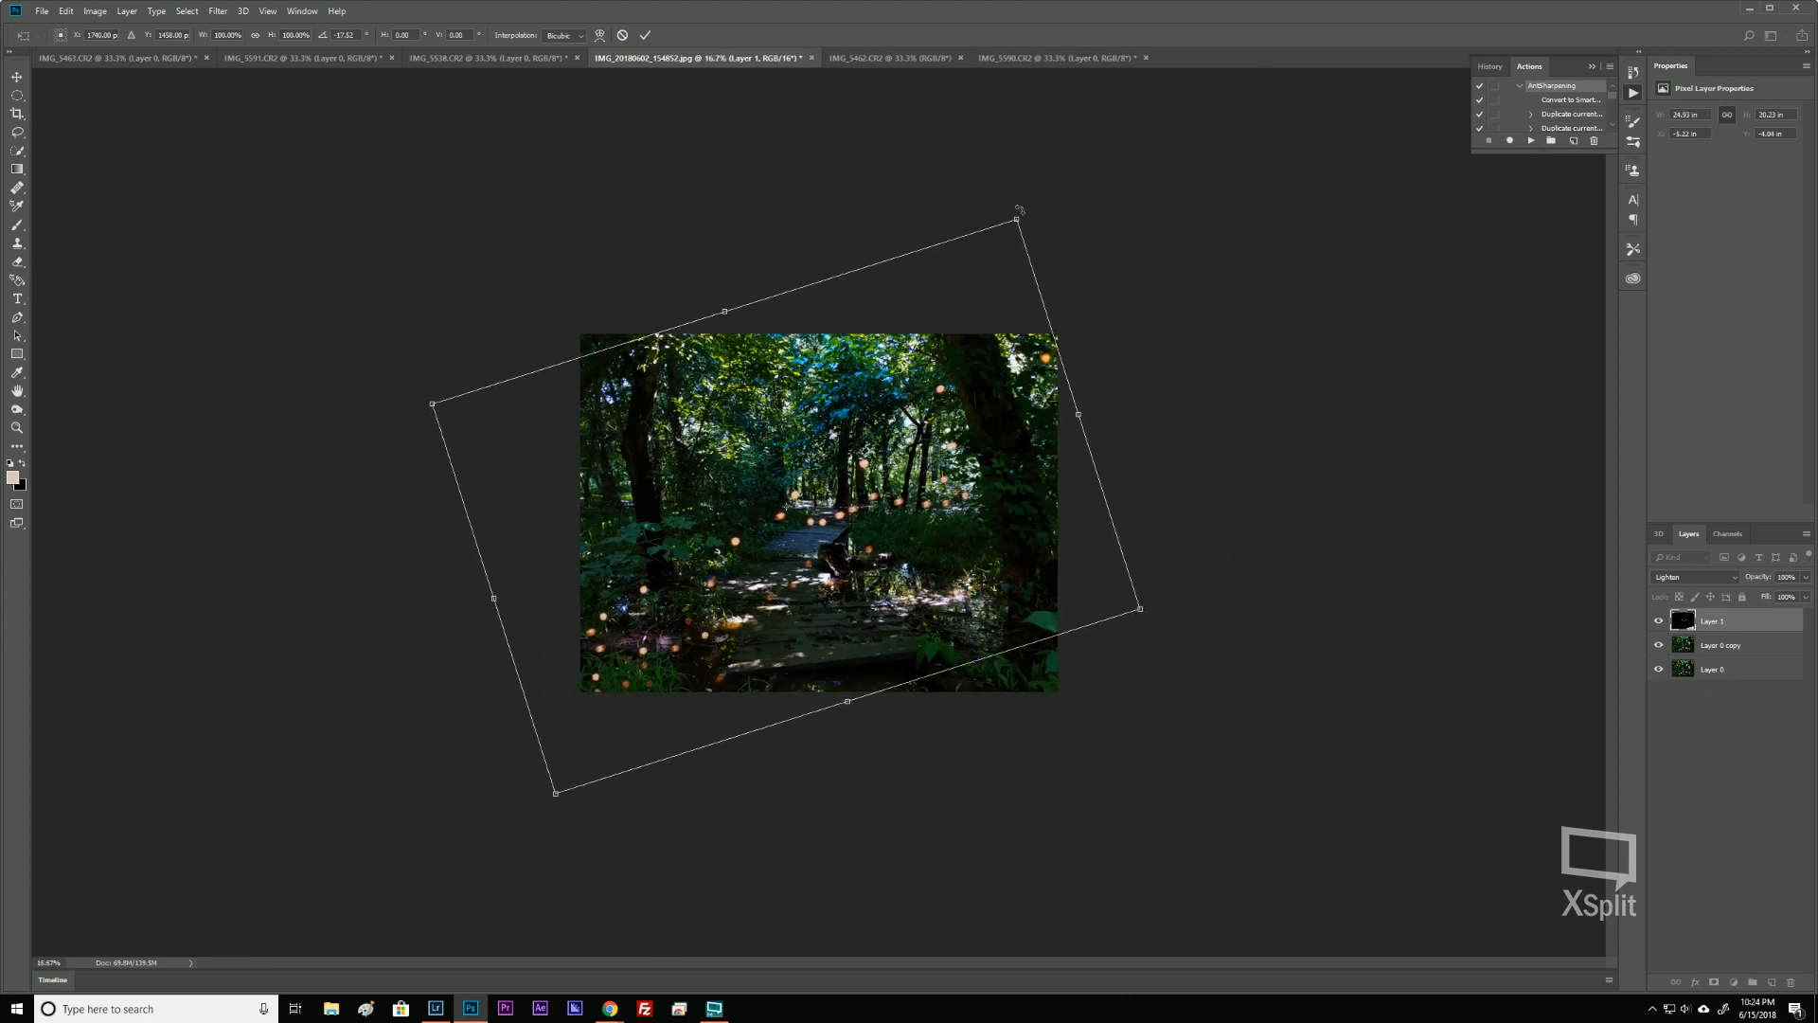
Scale the rotated lights layer to about 176%, reposition its lights among the upper trees and apply the transform.
left_click_drag(1015, 217, 1424, 54)
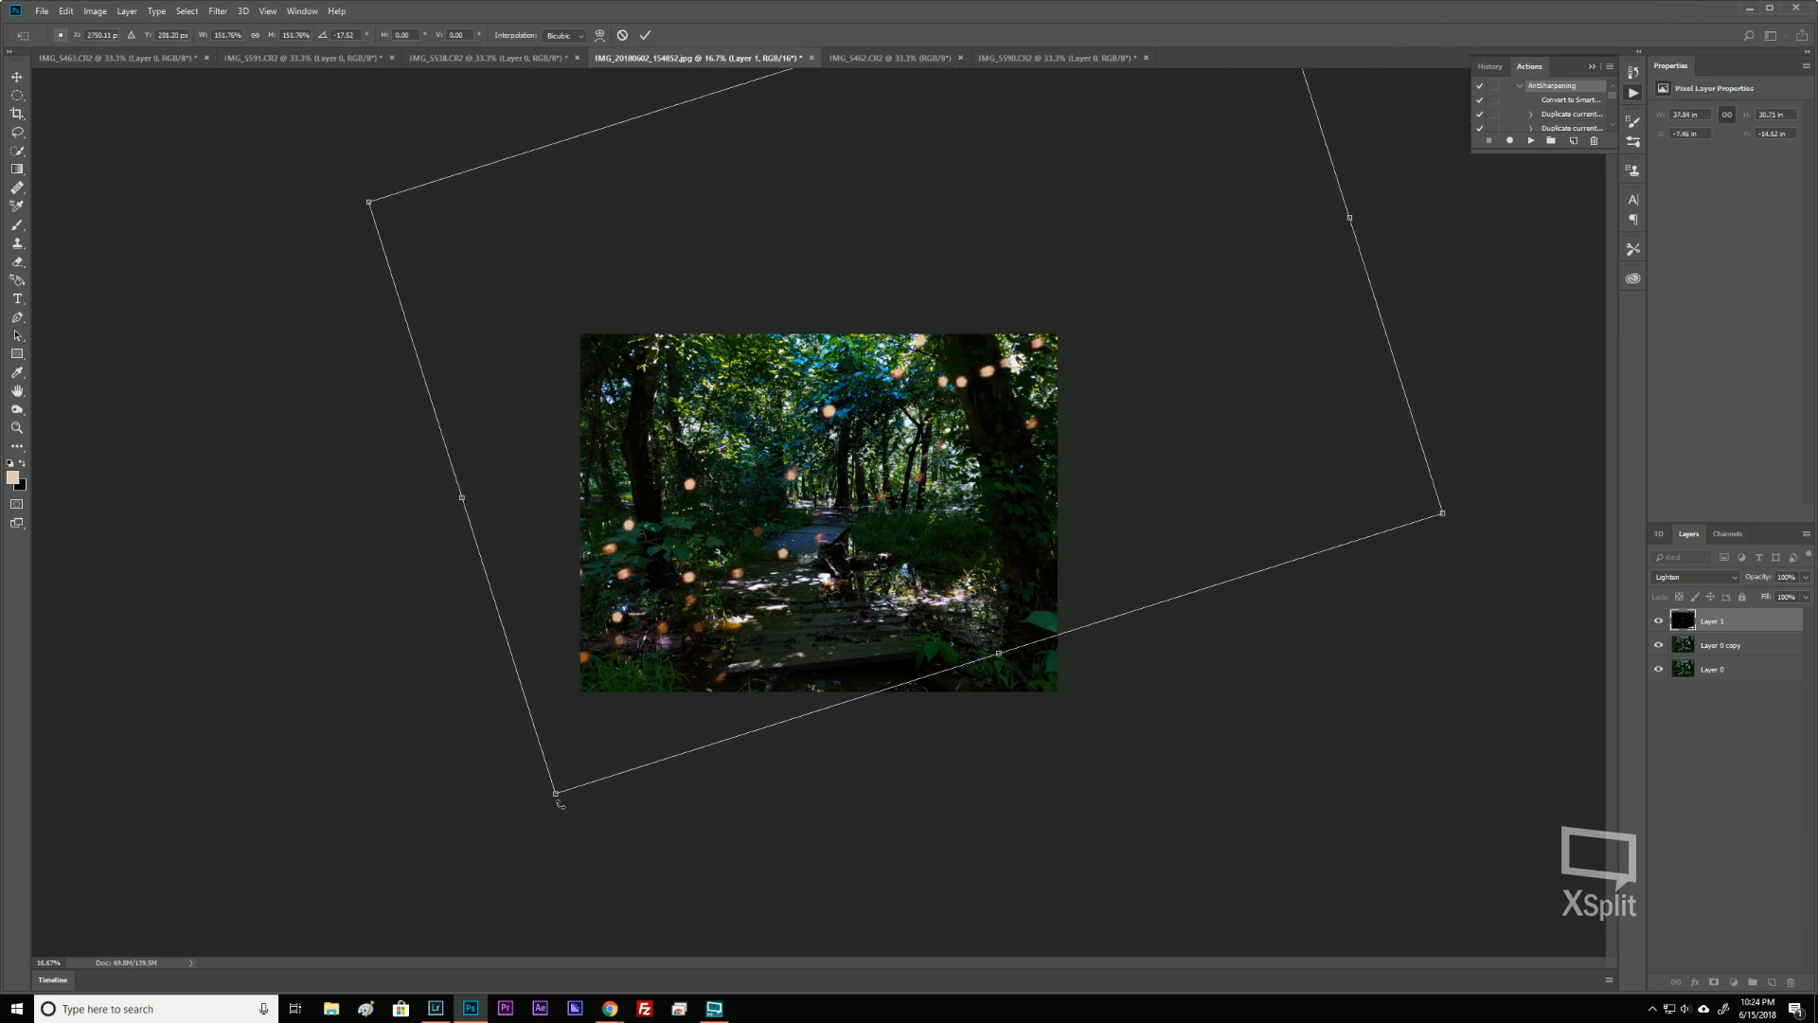
left_click_drag(555, 793, 338, 937)
left_click_drag(889, 526, 681, 522)
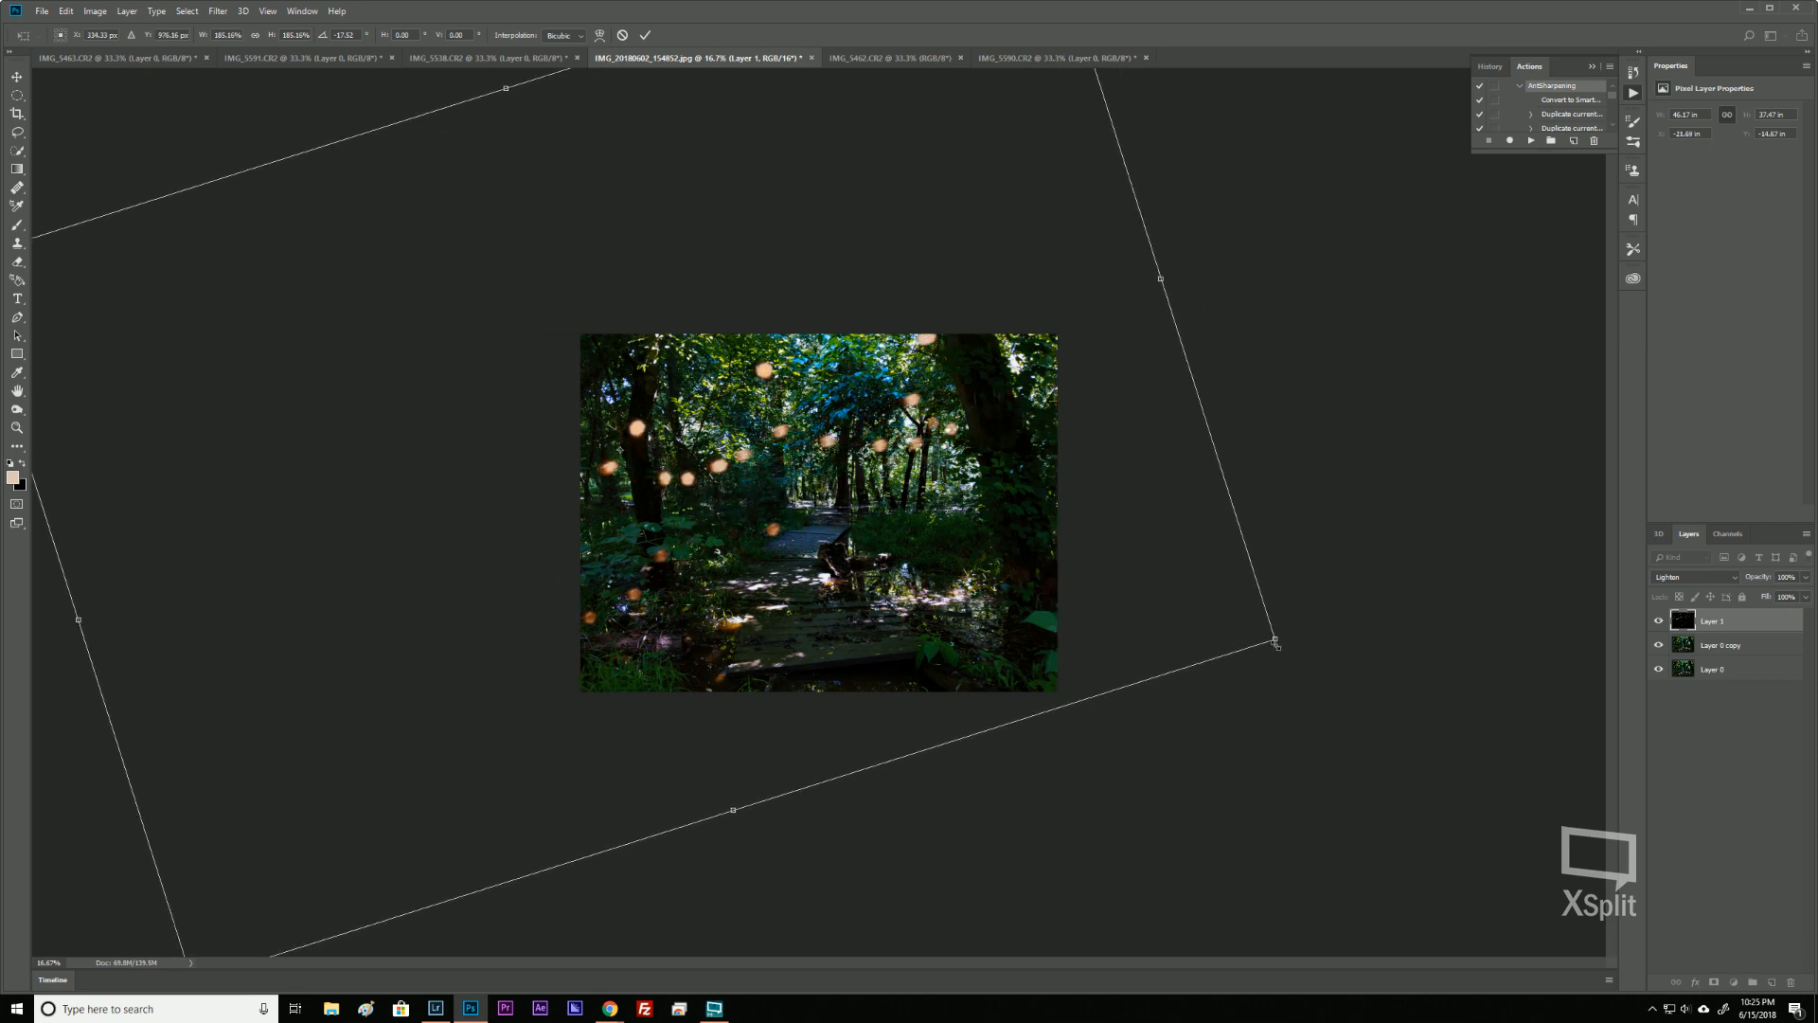
left_click_drag(1276, 642, 1218, 639)
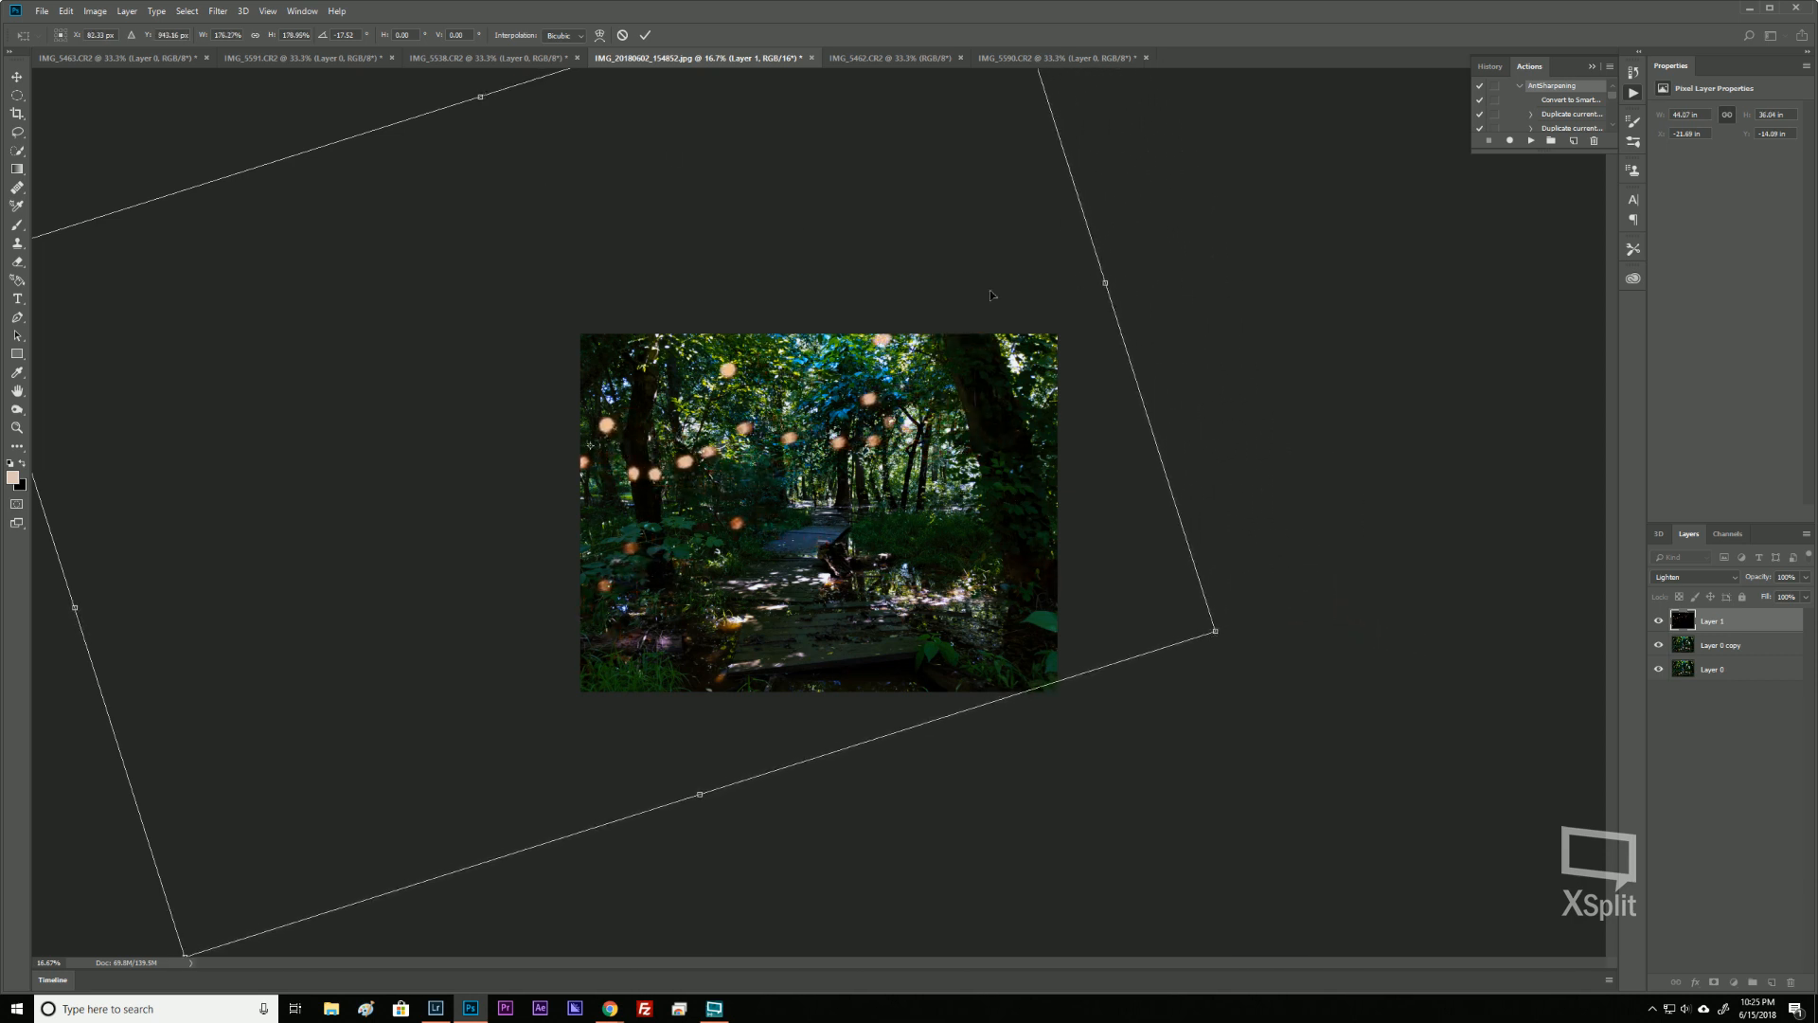
left_click(646, 36)
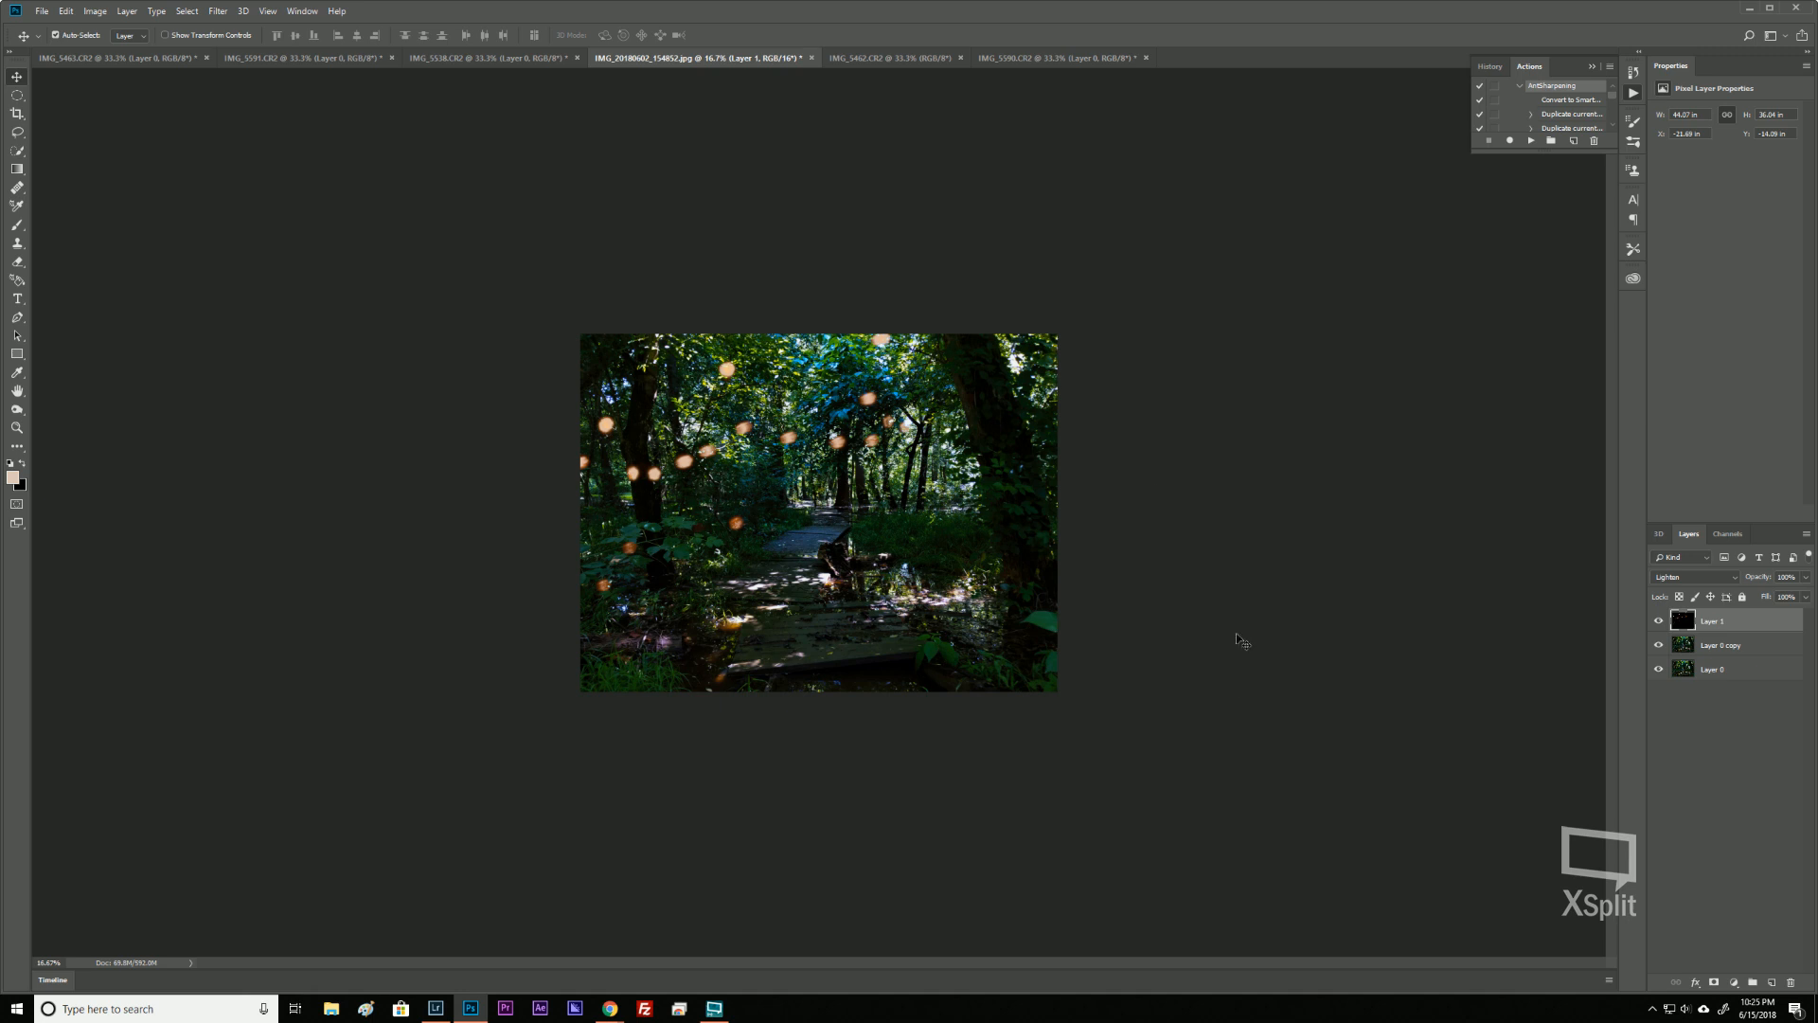
Copy the orange bokeh layer from IMG_5463.CR2 into the forest image, accepting the bit-depth and colour-profile conversion.
left_click(142, 59)
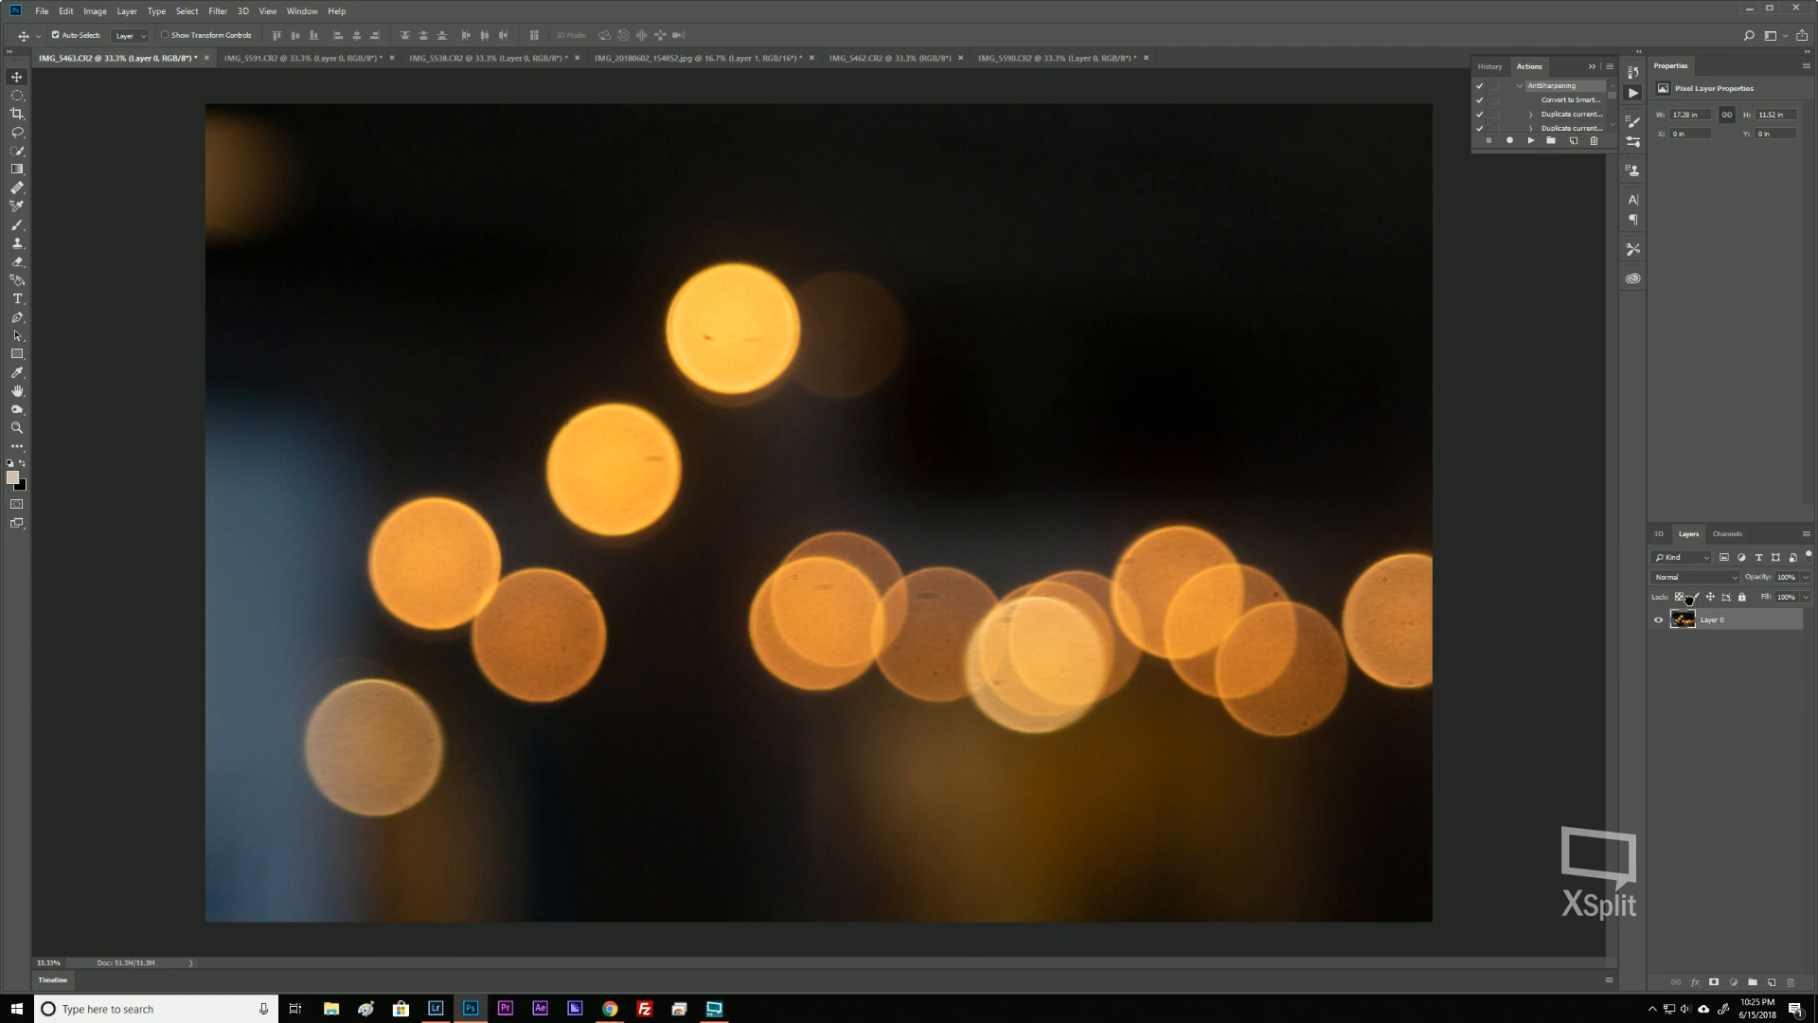
left_click_drag(1690, 599, 857, 47)
left_click_drag(804, 48, 850, 539)
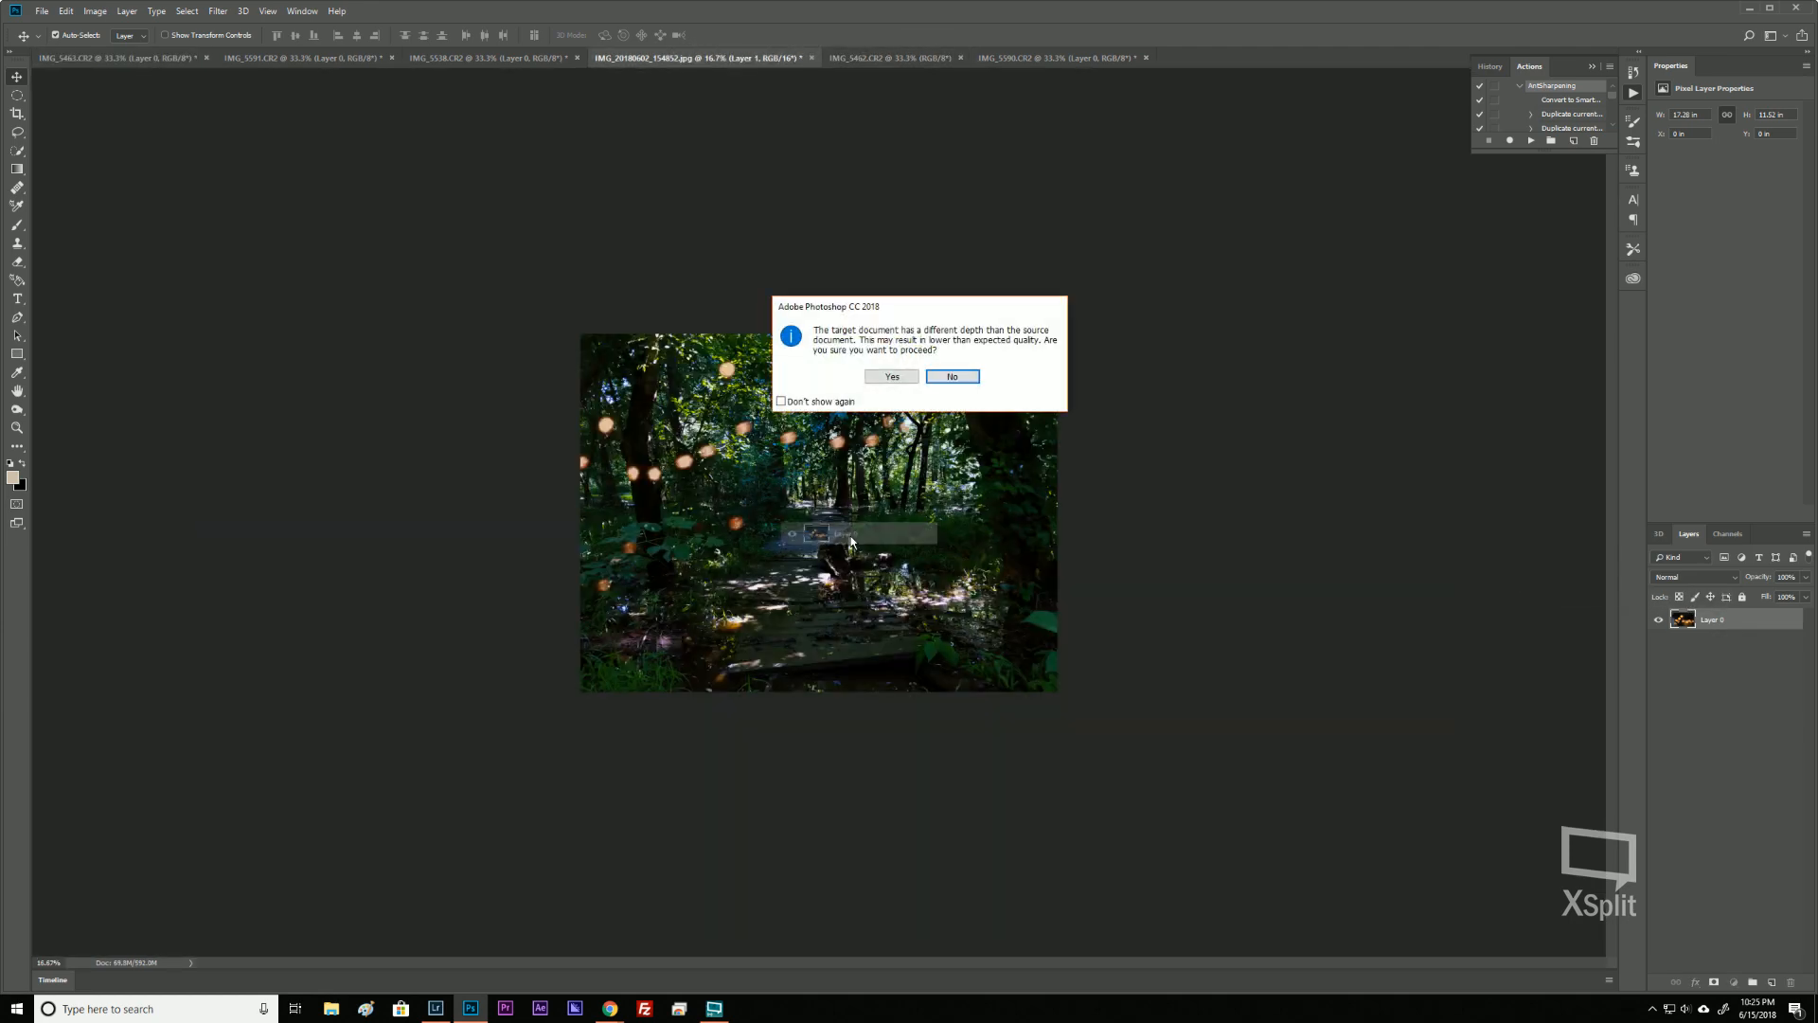
left_click(892, 376)
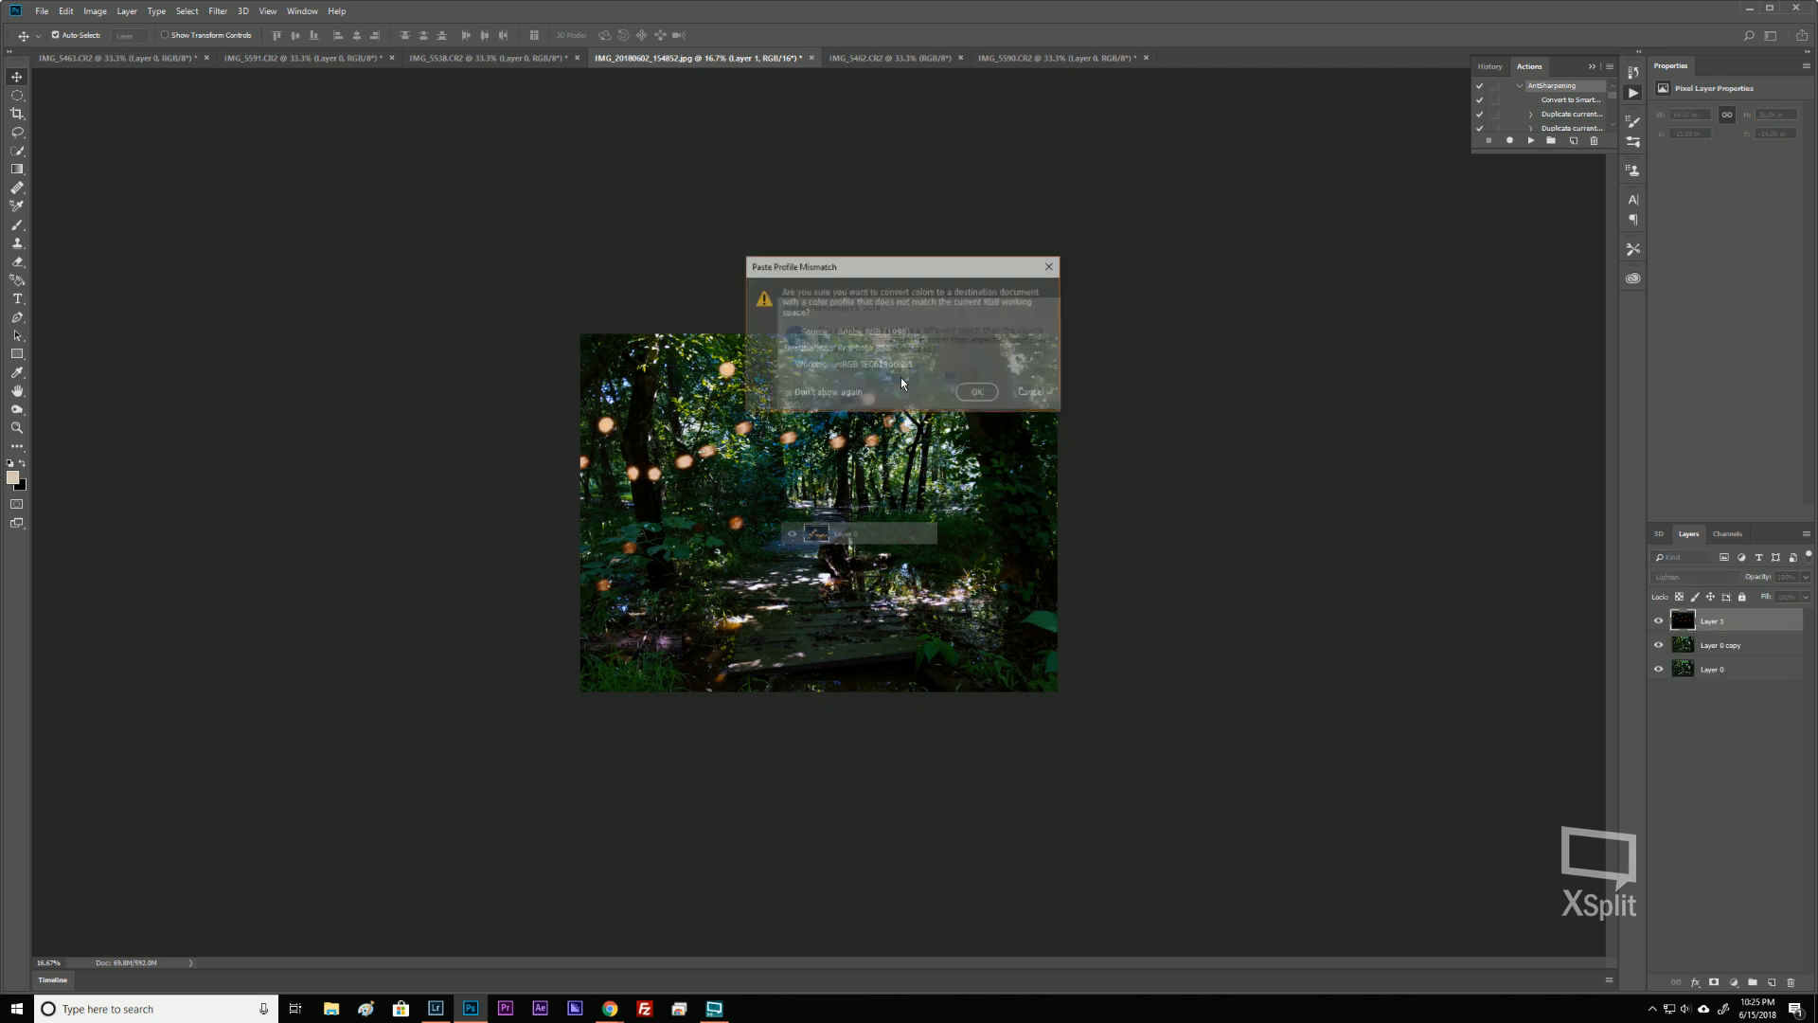
left_click(982, 390)
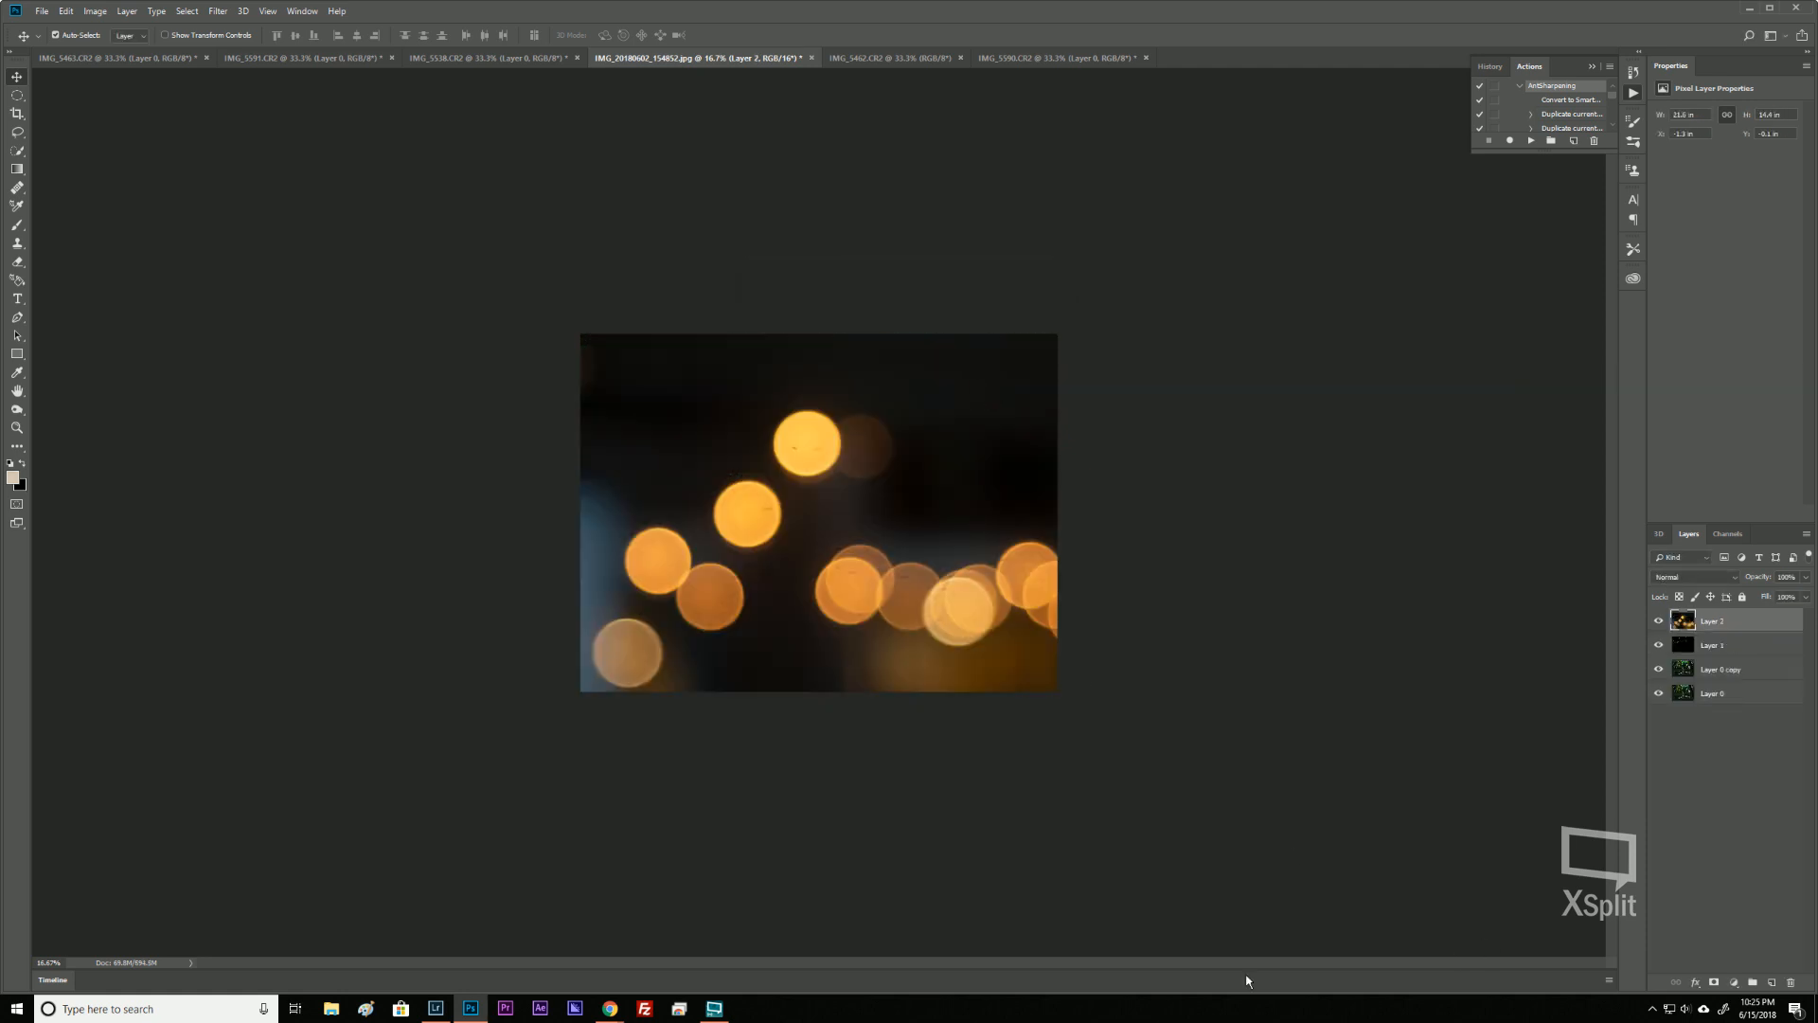
Set the orange bokeh layer's blend mode to Lighten and use Free Transform to move it up and to the left.
left_click(1731, 579)
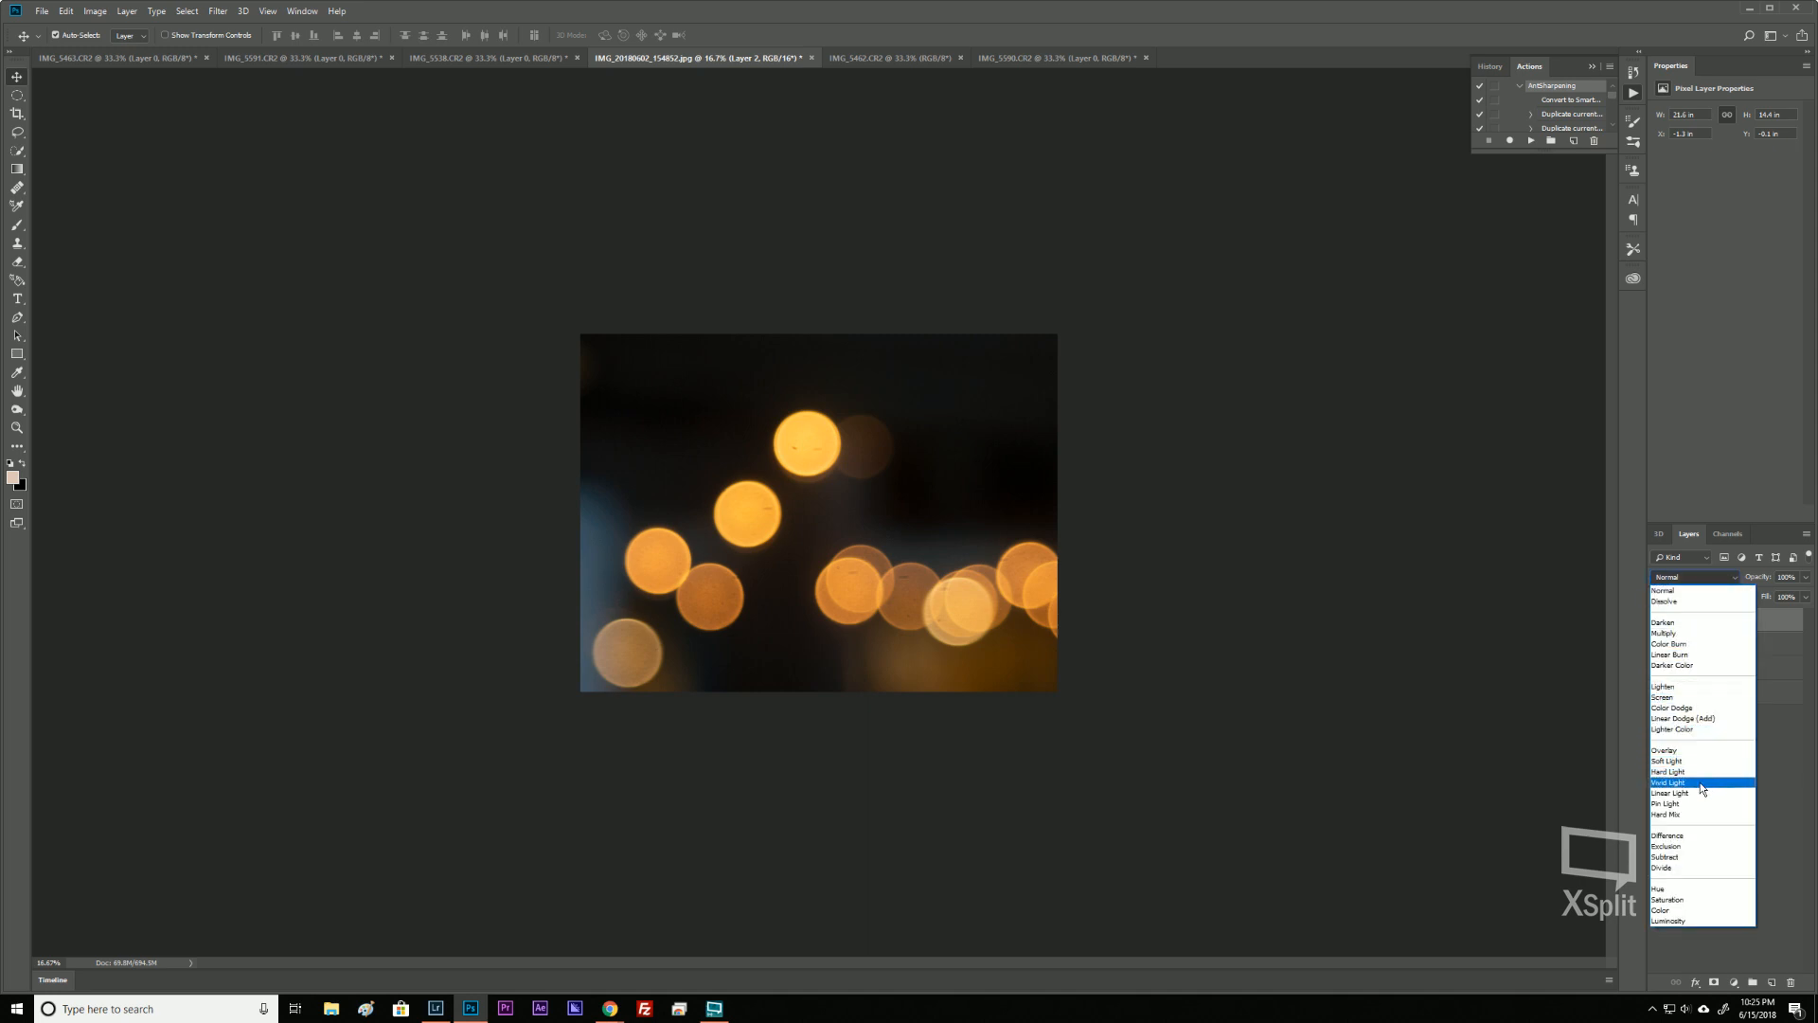
left_click(1684, 688)
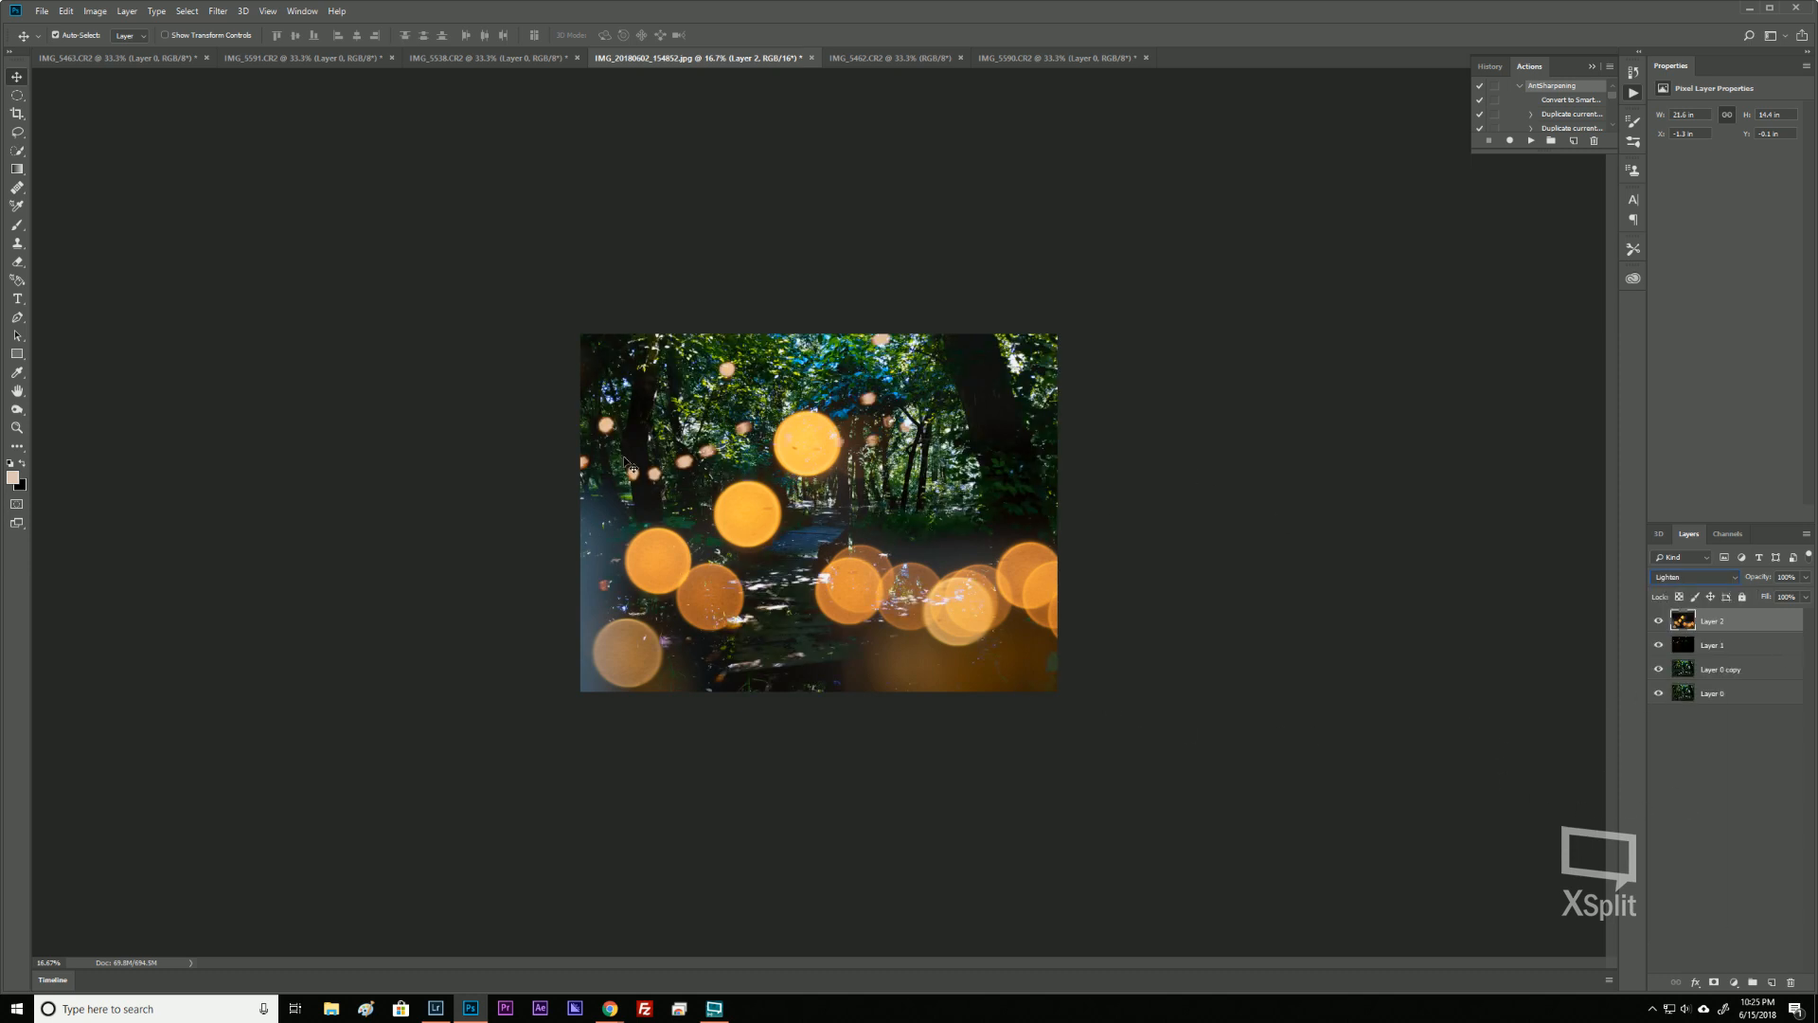
key("ctrl")
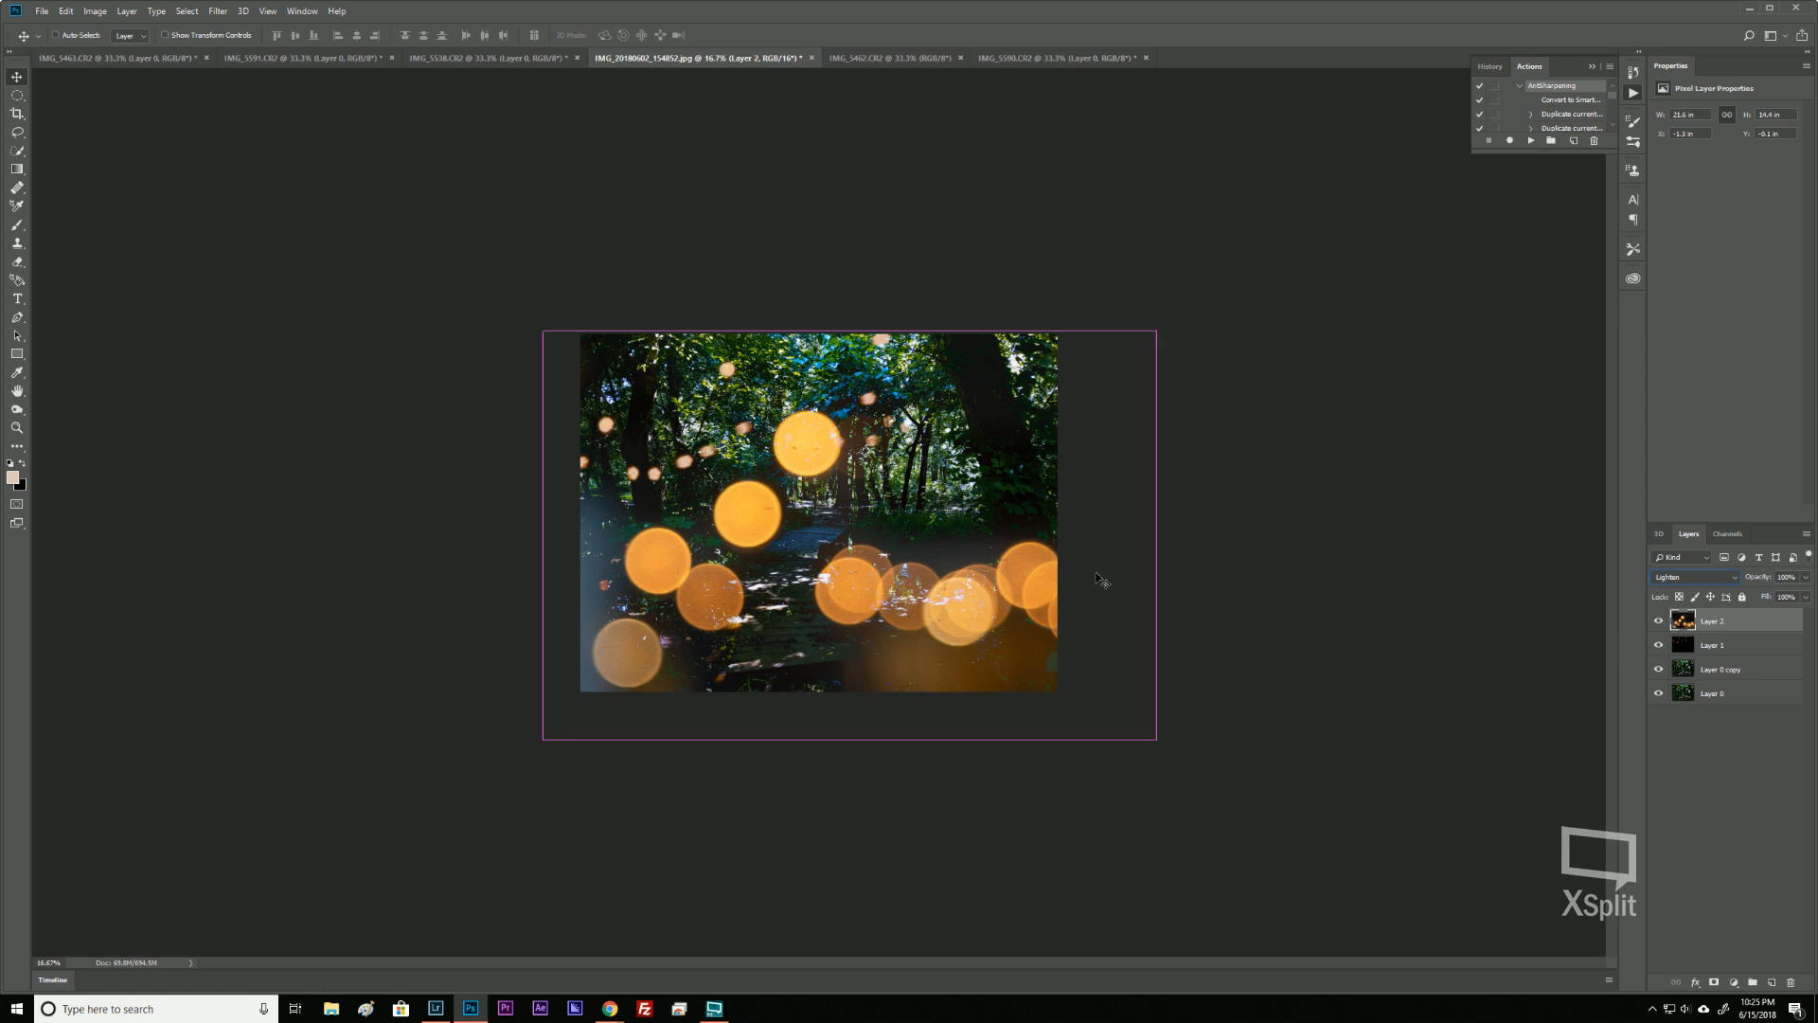
key("ctrl+t")
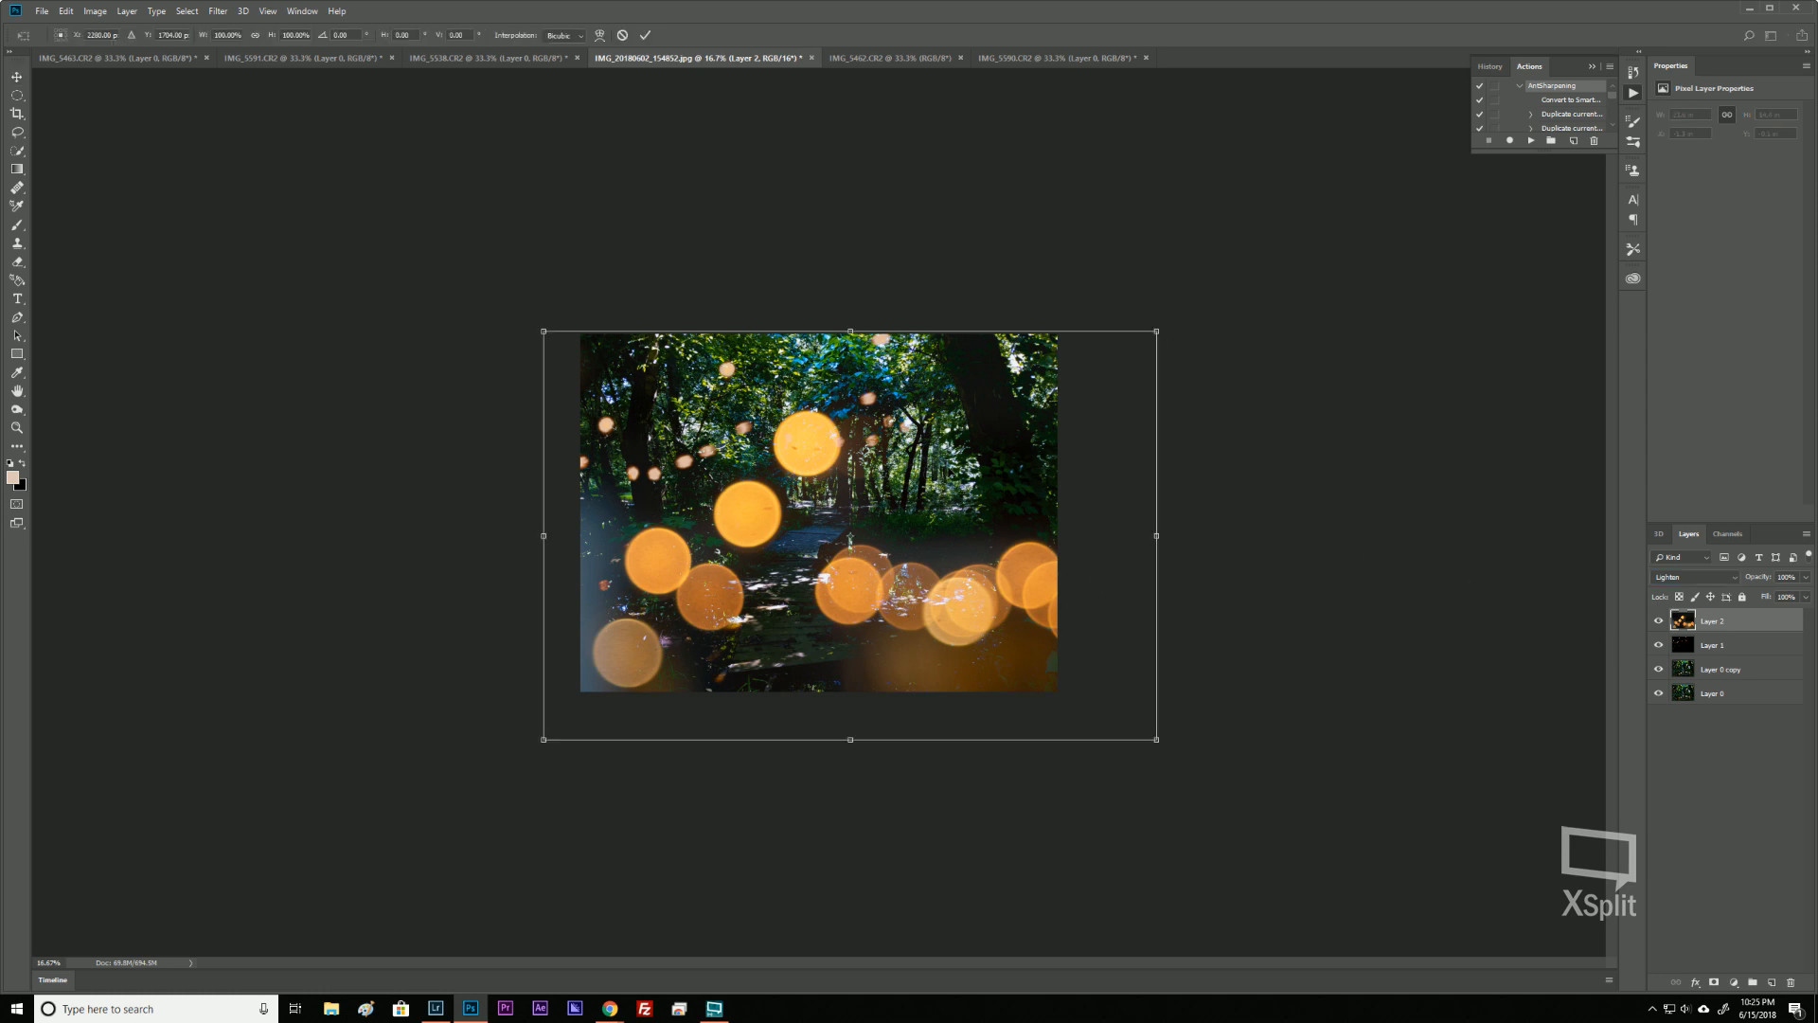
left_click_drag(949, 470, 884, 380)
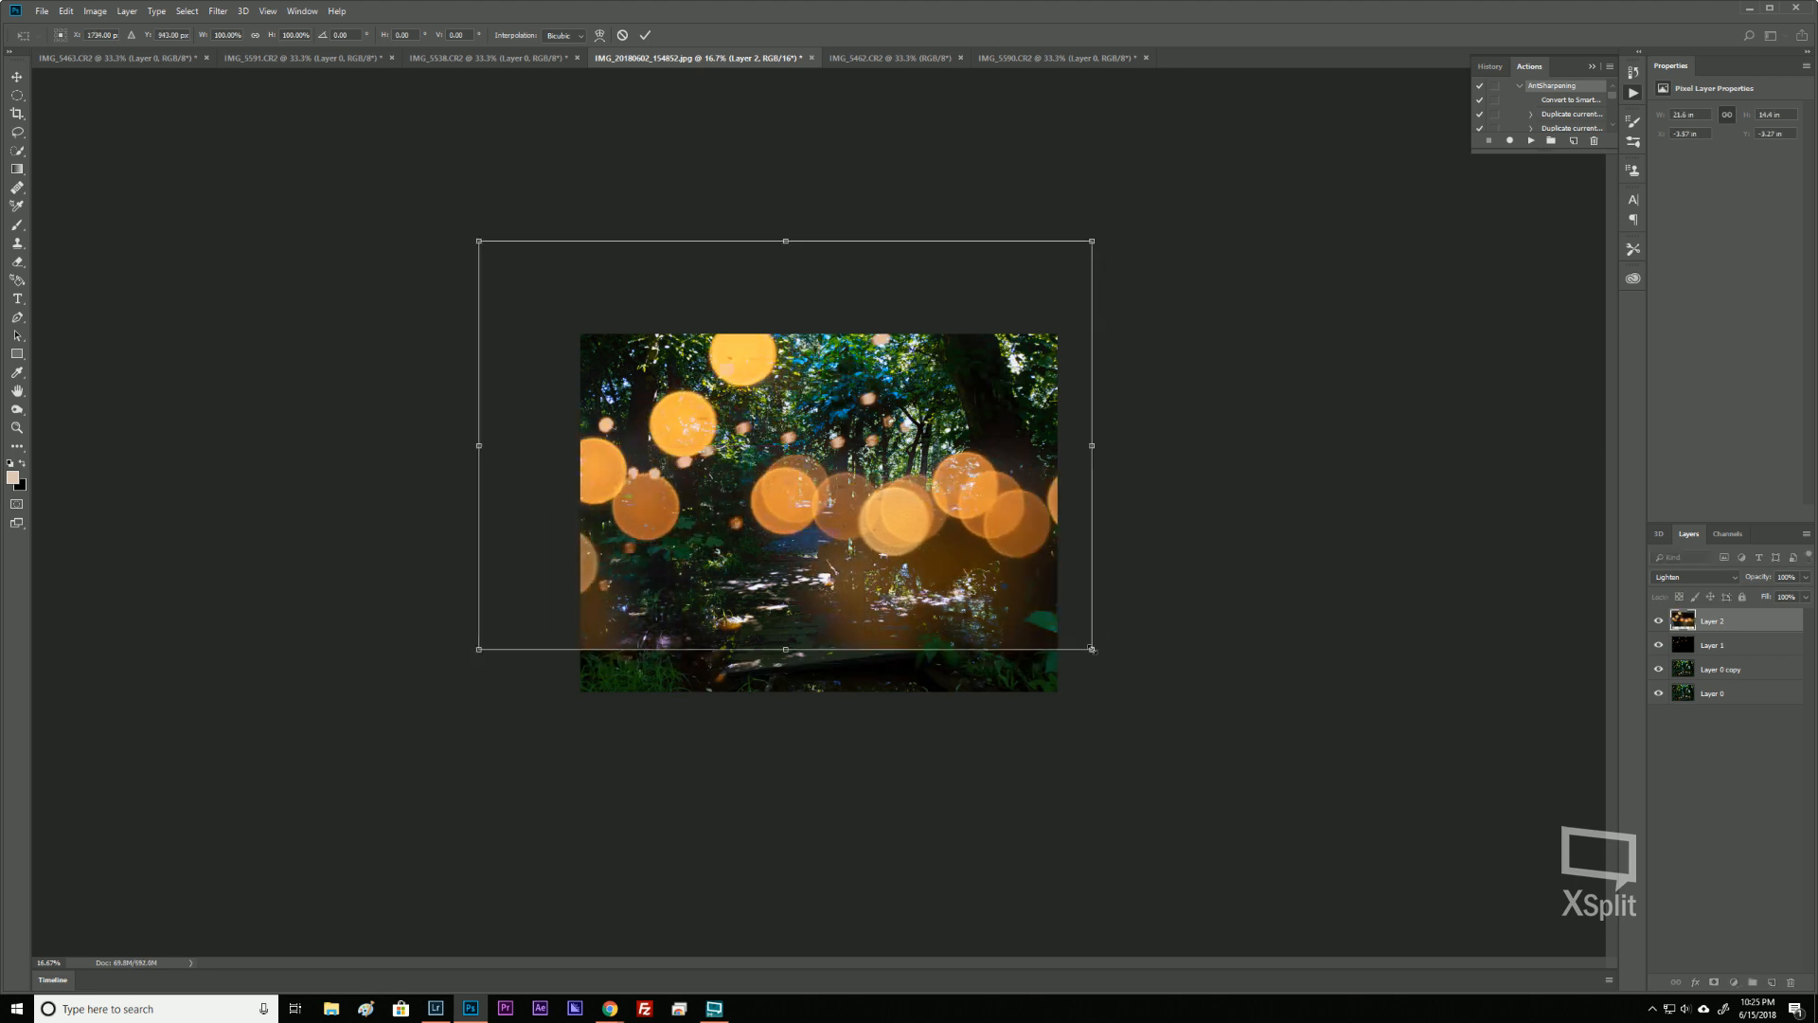
left_click_drag(1092, 648, 924, 537)
left_click_drag(919, 642, 1042, 834)
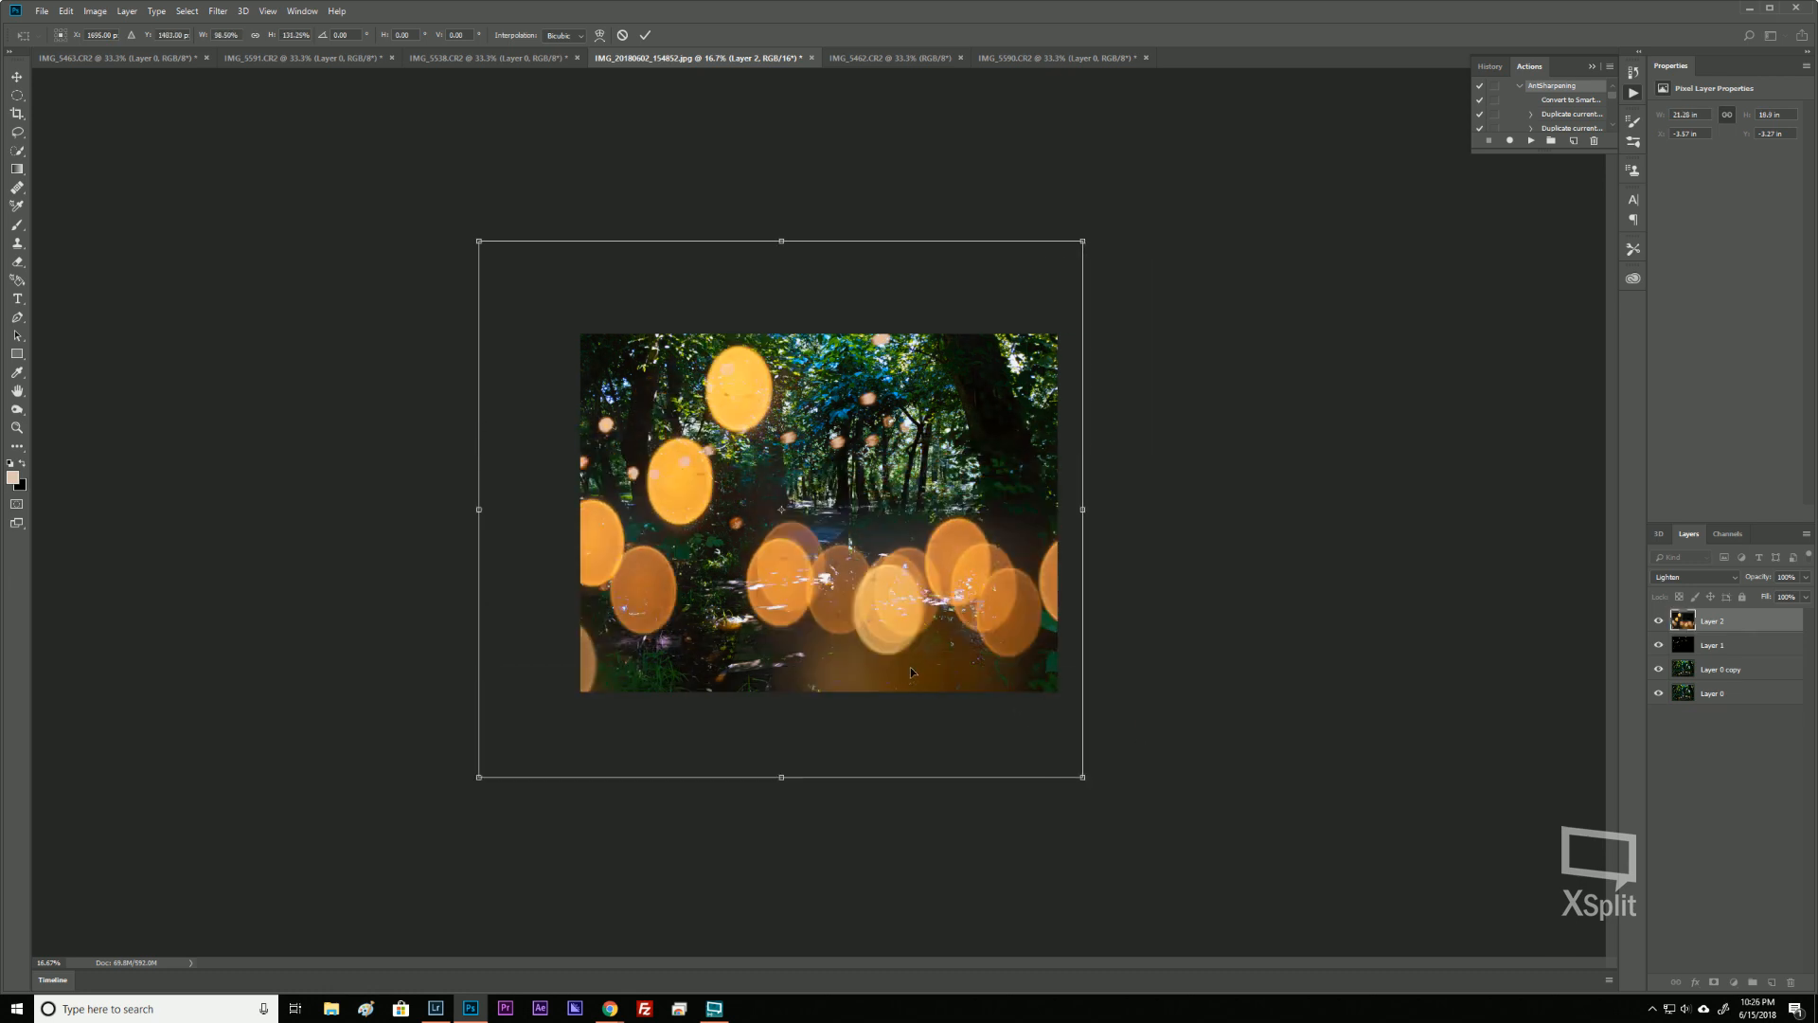
key("ctrl+z")
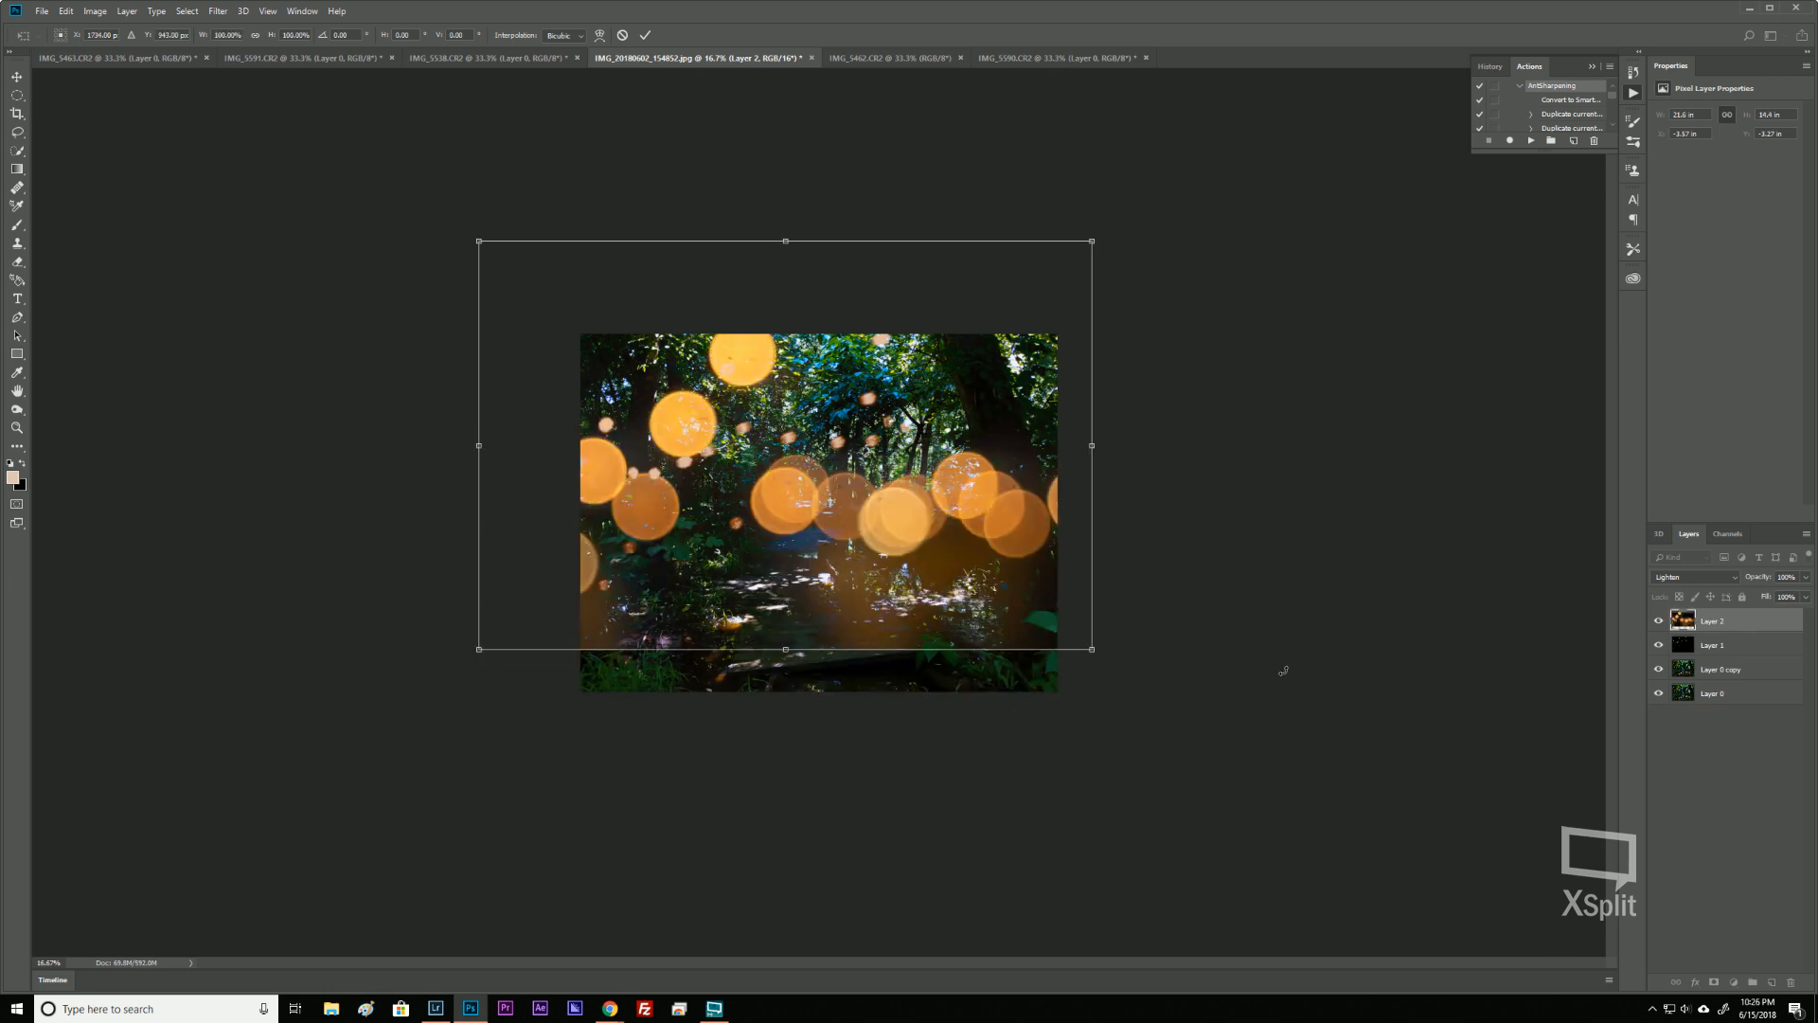
Scale the orange bokeh layer proportionally to about 119%, rotate it about 89° counterclockwise, nudge it left and apply the transform.
left_click_drag(1093, 650, 1207, 727)
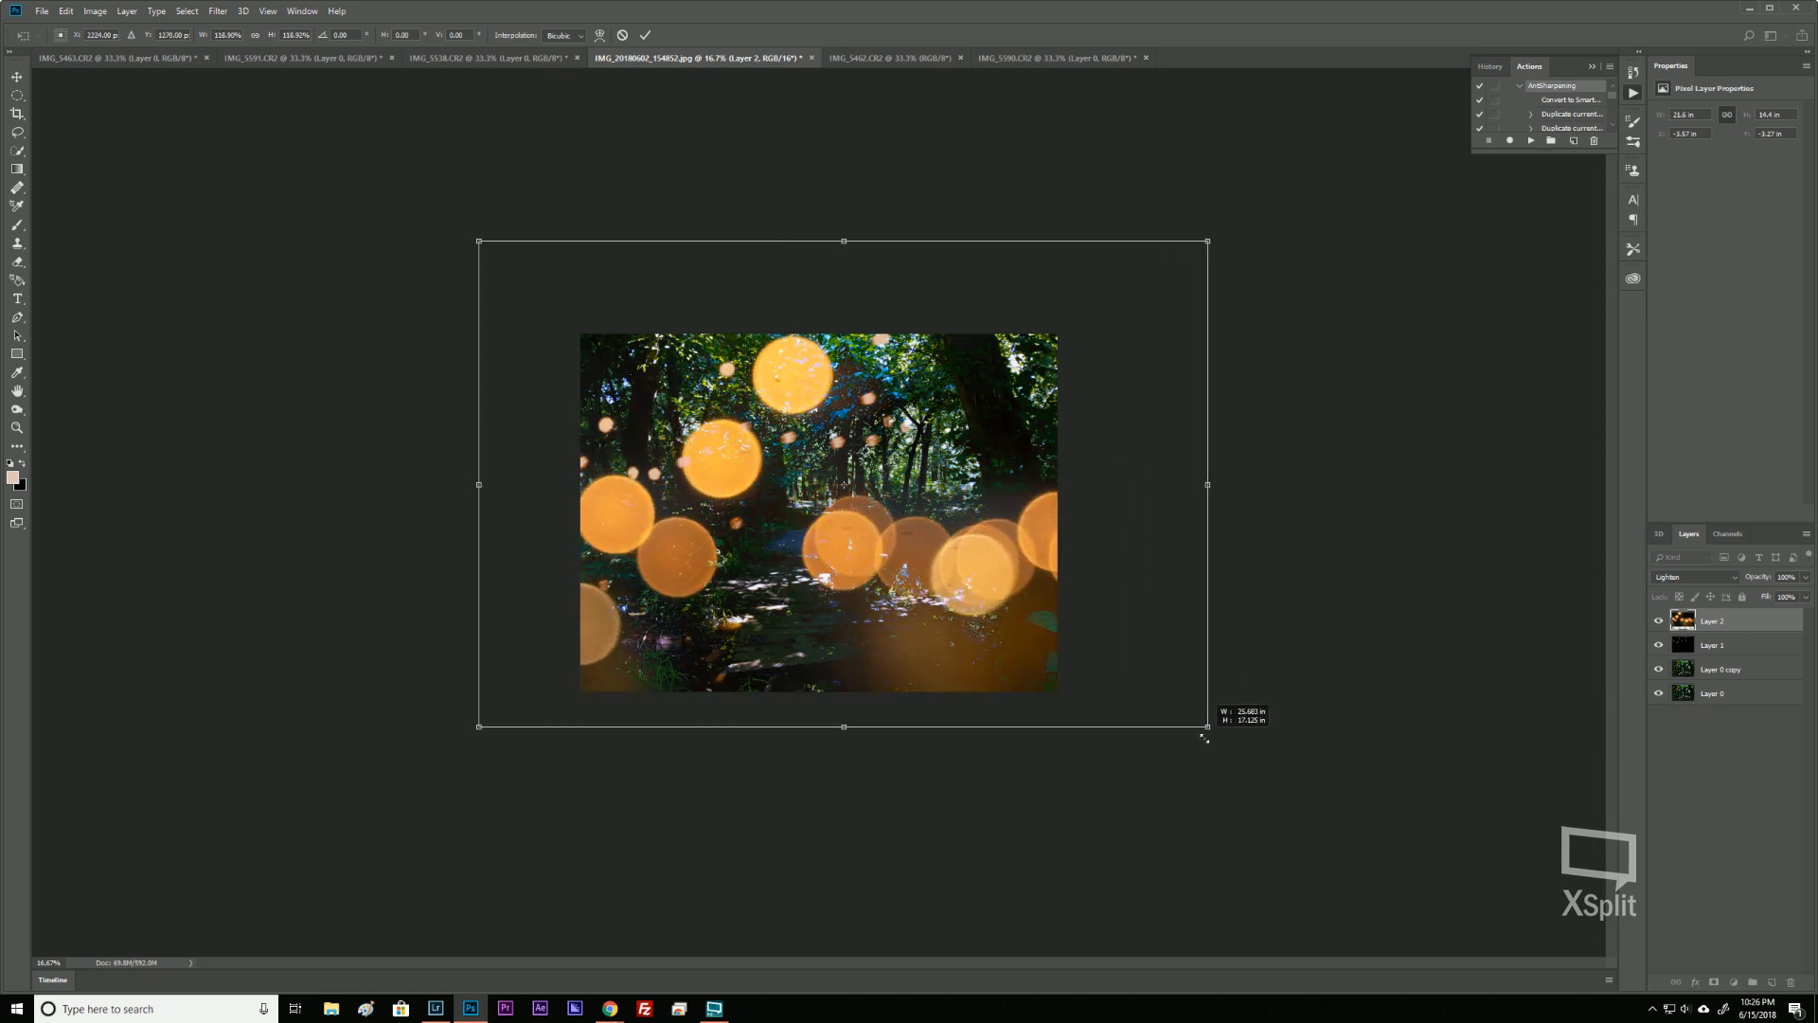
left_click_drag(1242, 278, 666, 50)
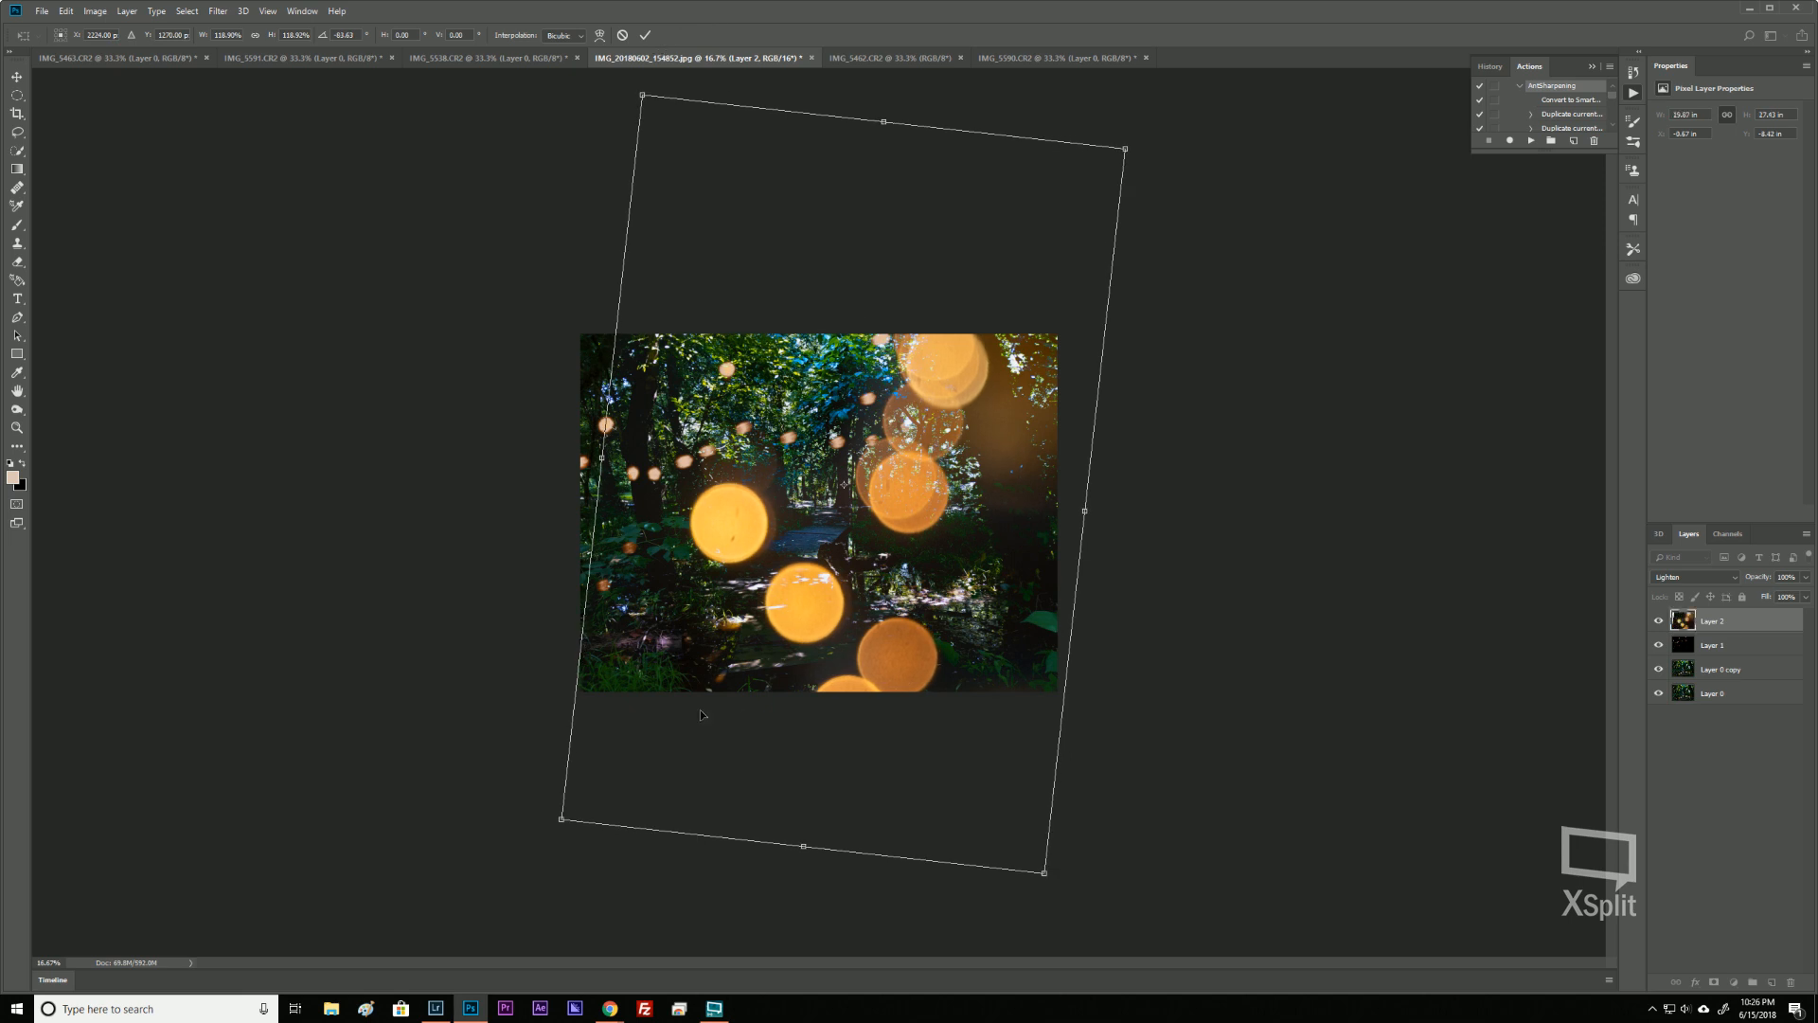
left_click_drag(559, 820, 340, 710)
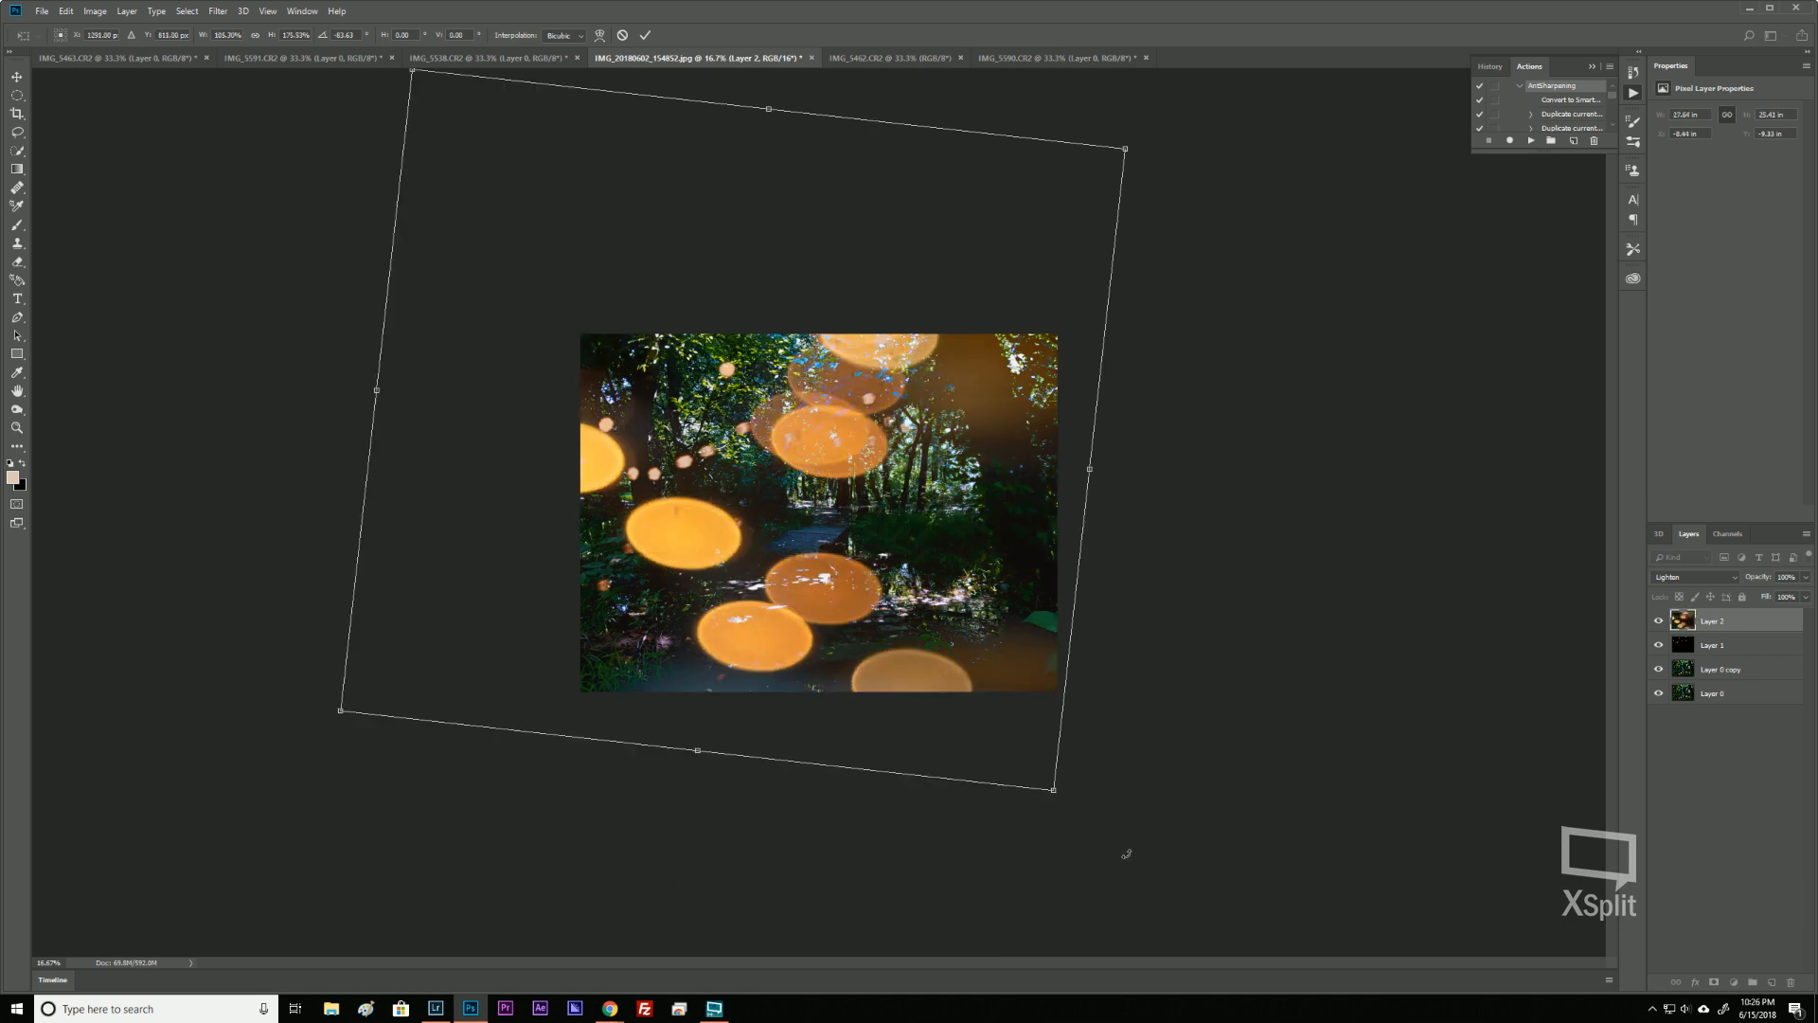
key("ctrl+z")
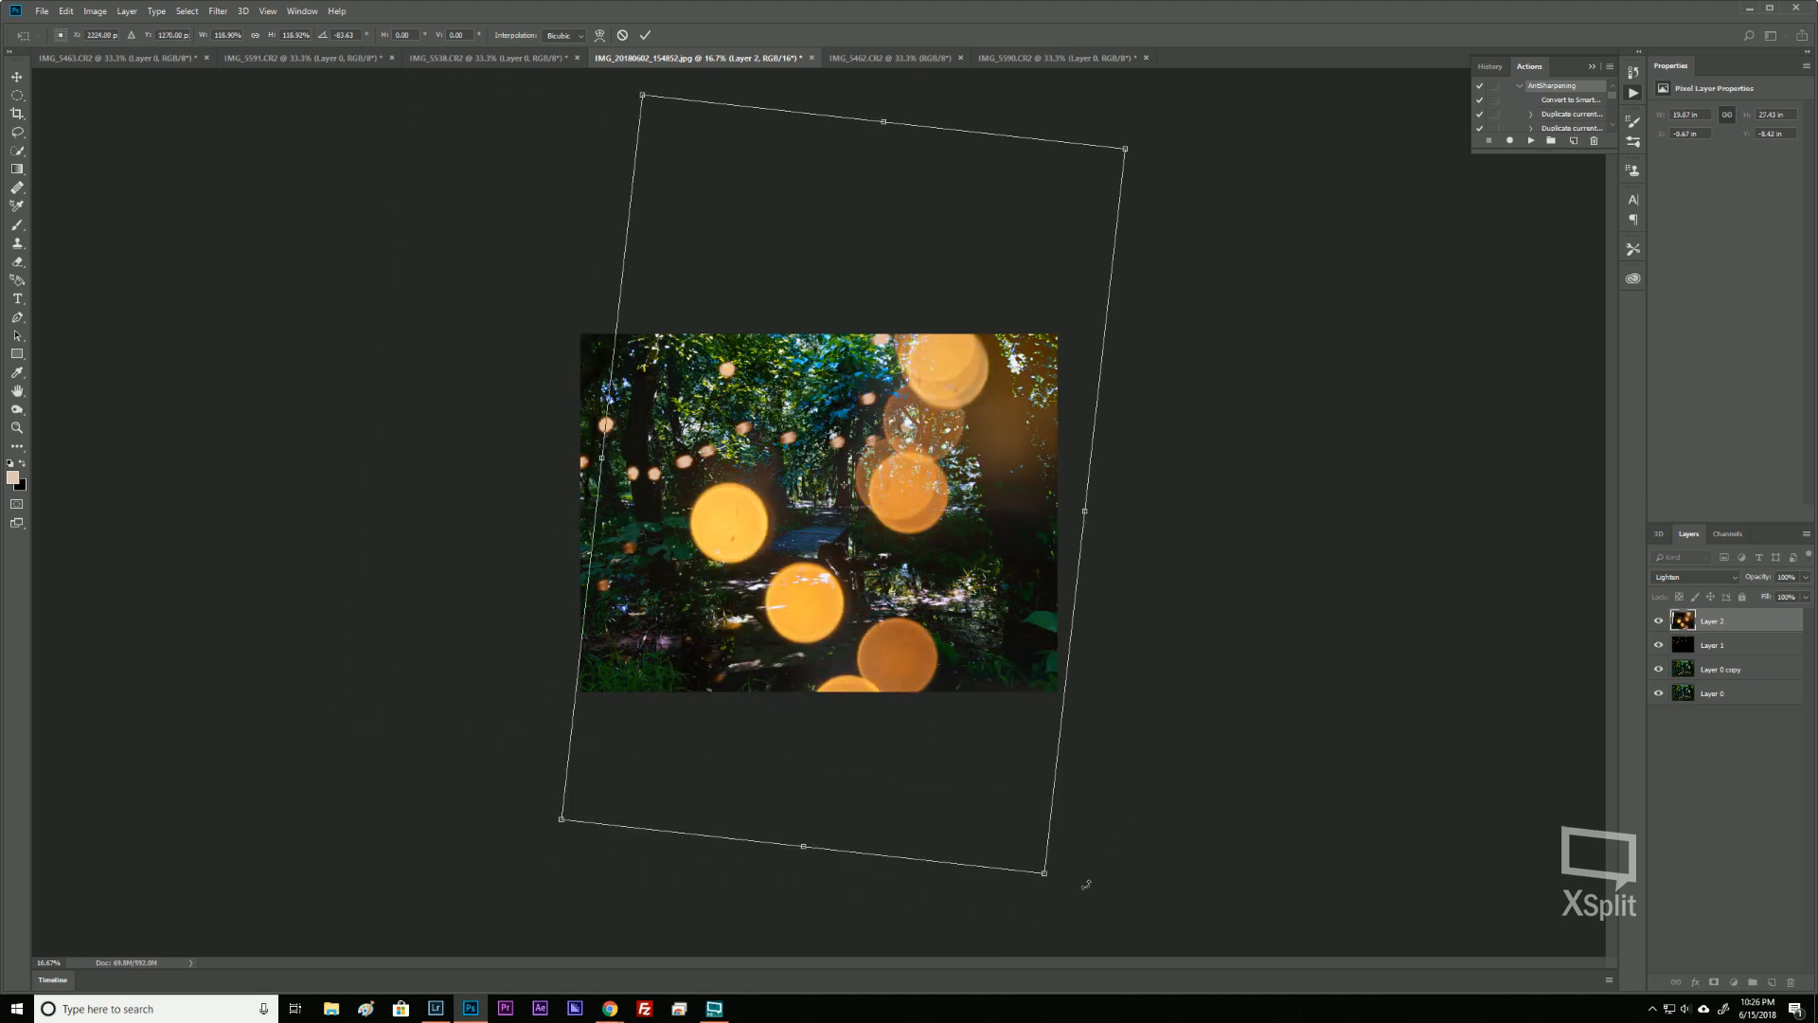
left_click_drag(1046, 889, 1091, 853)
mouse_move(982, 546)
left_mouse_down()
mouse_move(1044, 507)
mouse_move(998, 495)
mouse_move(946, 539)
mouse_move(963, 545)
left_mouse_up()
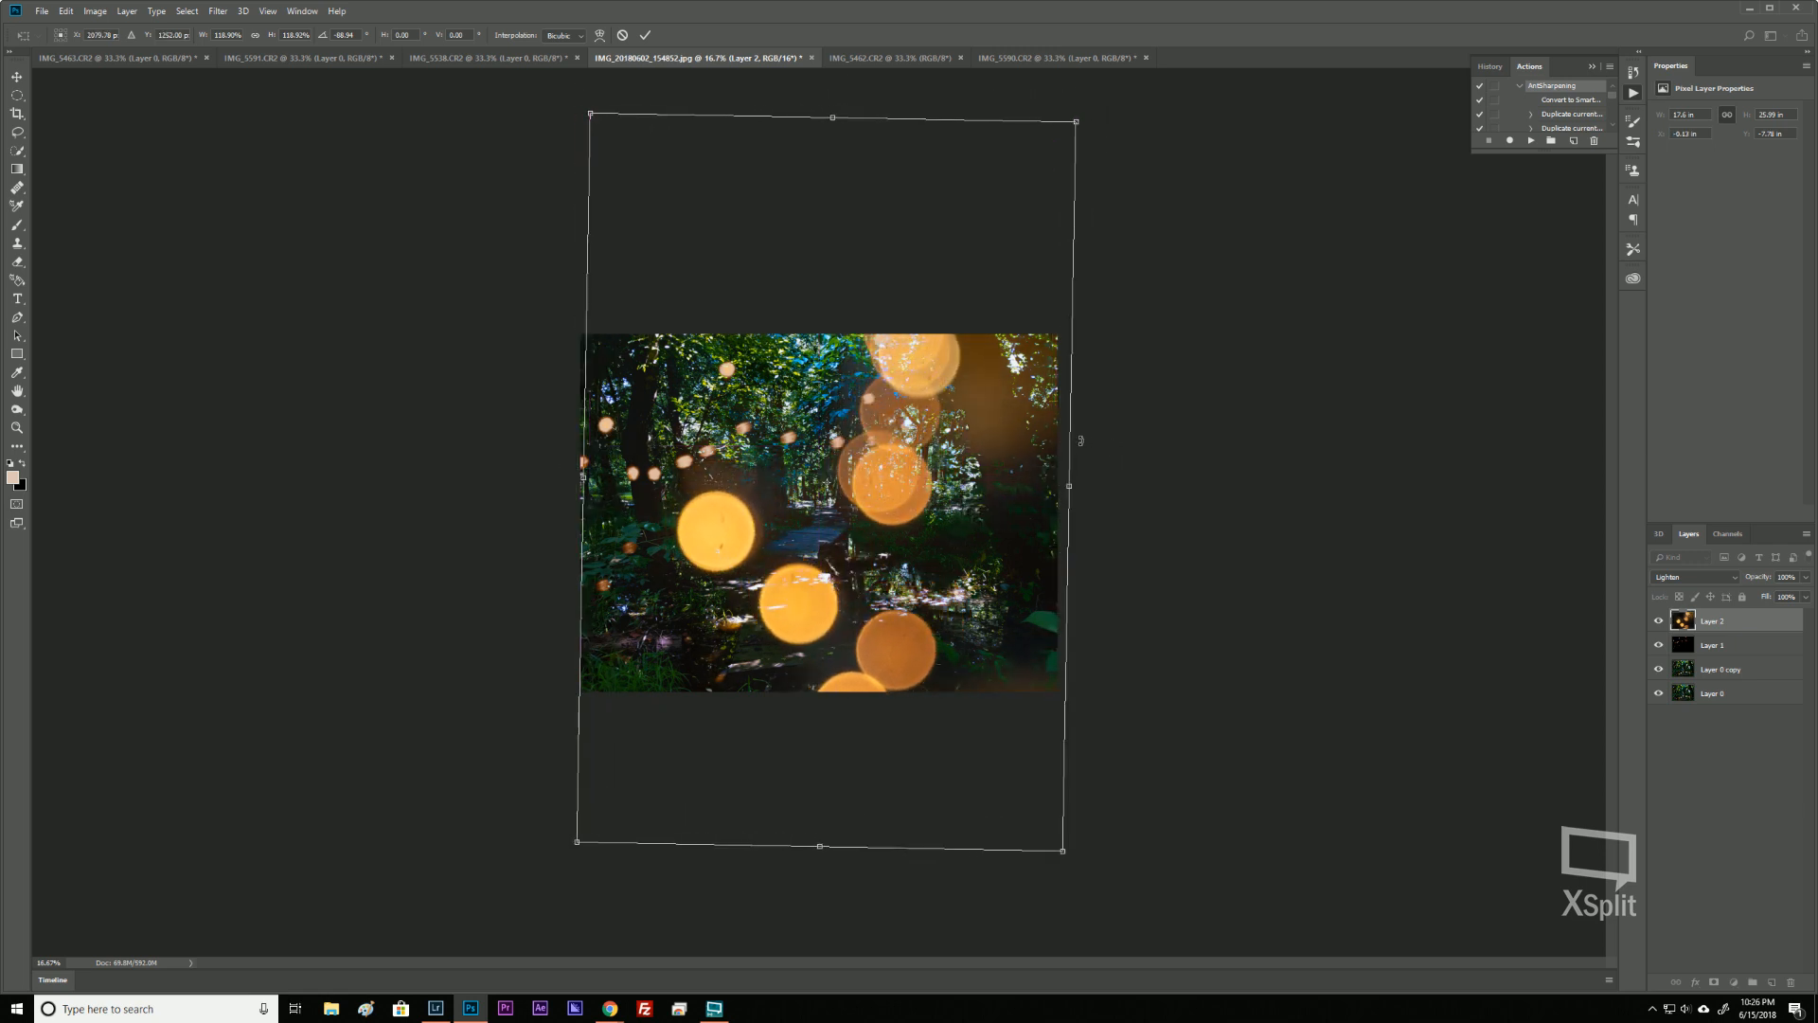
left_click(645, 35)
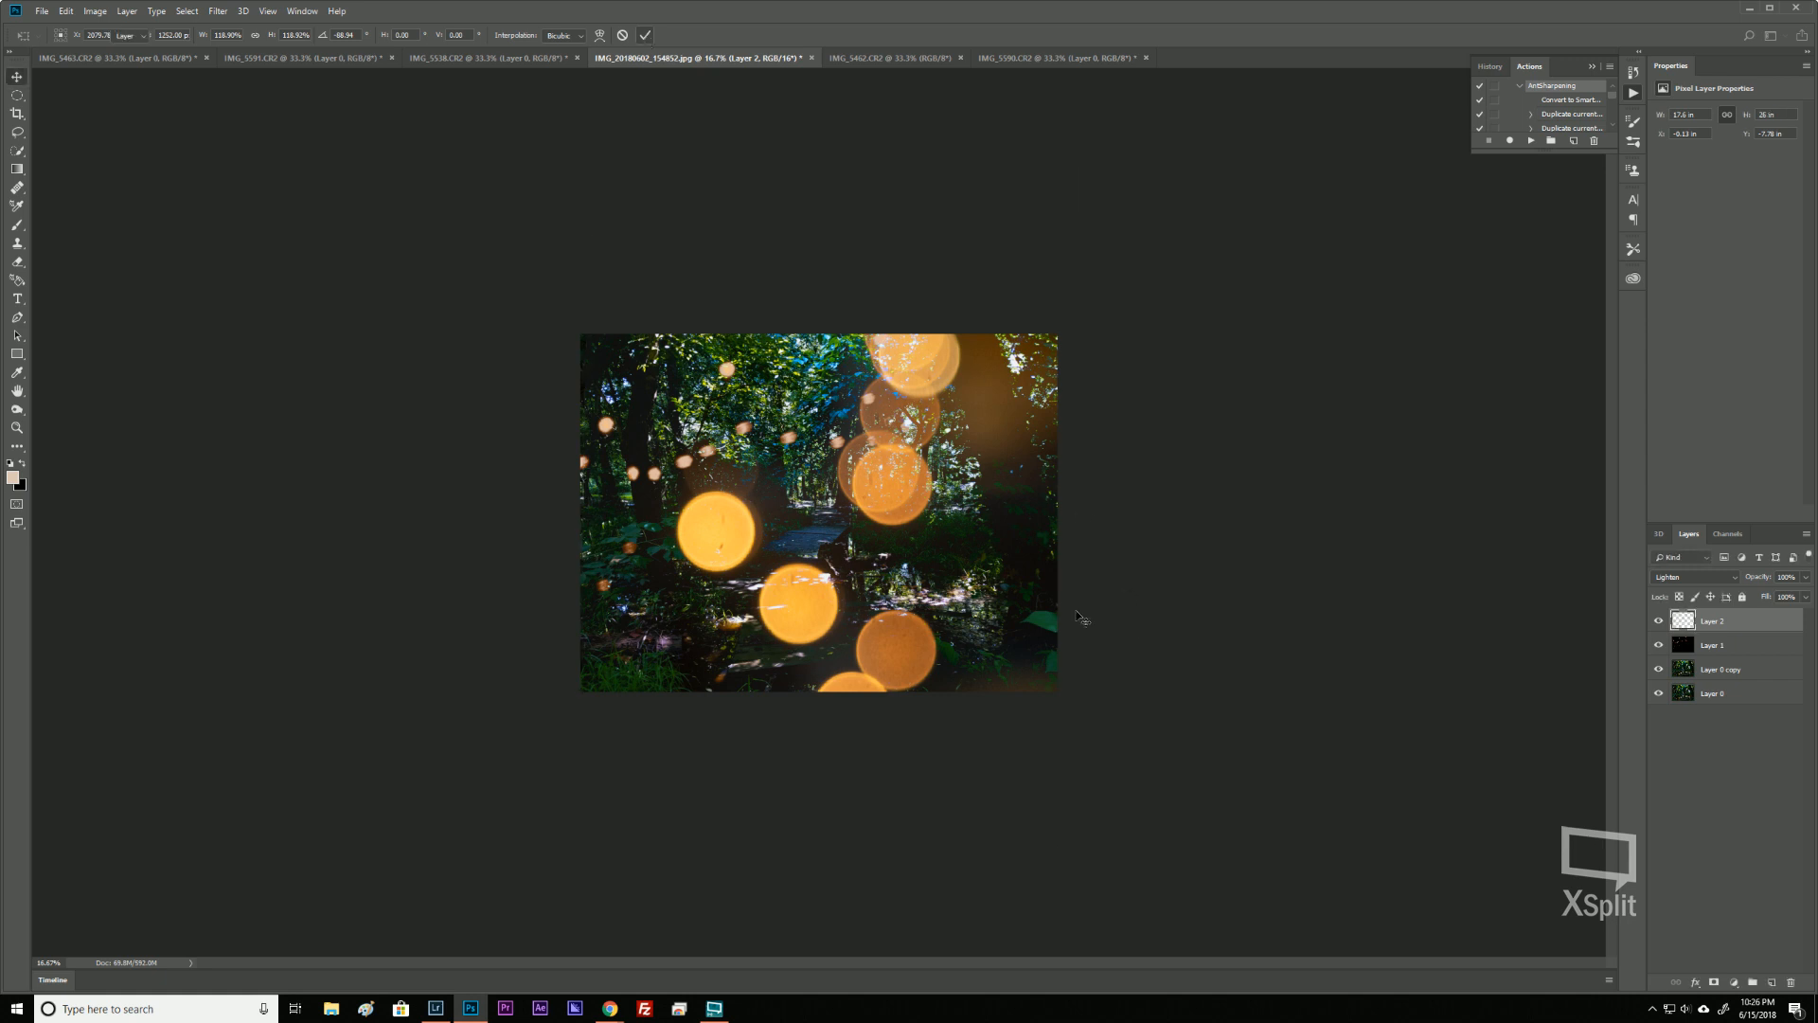
Lower the orange bokeh layer's opacity to about 33% and its fill to 42%.
left_click(1805, 581)
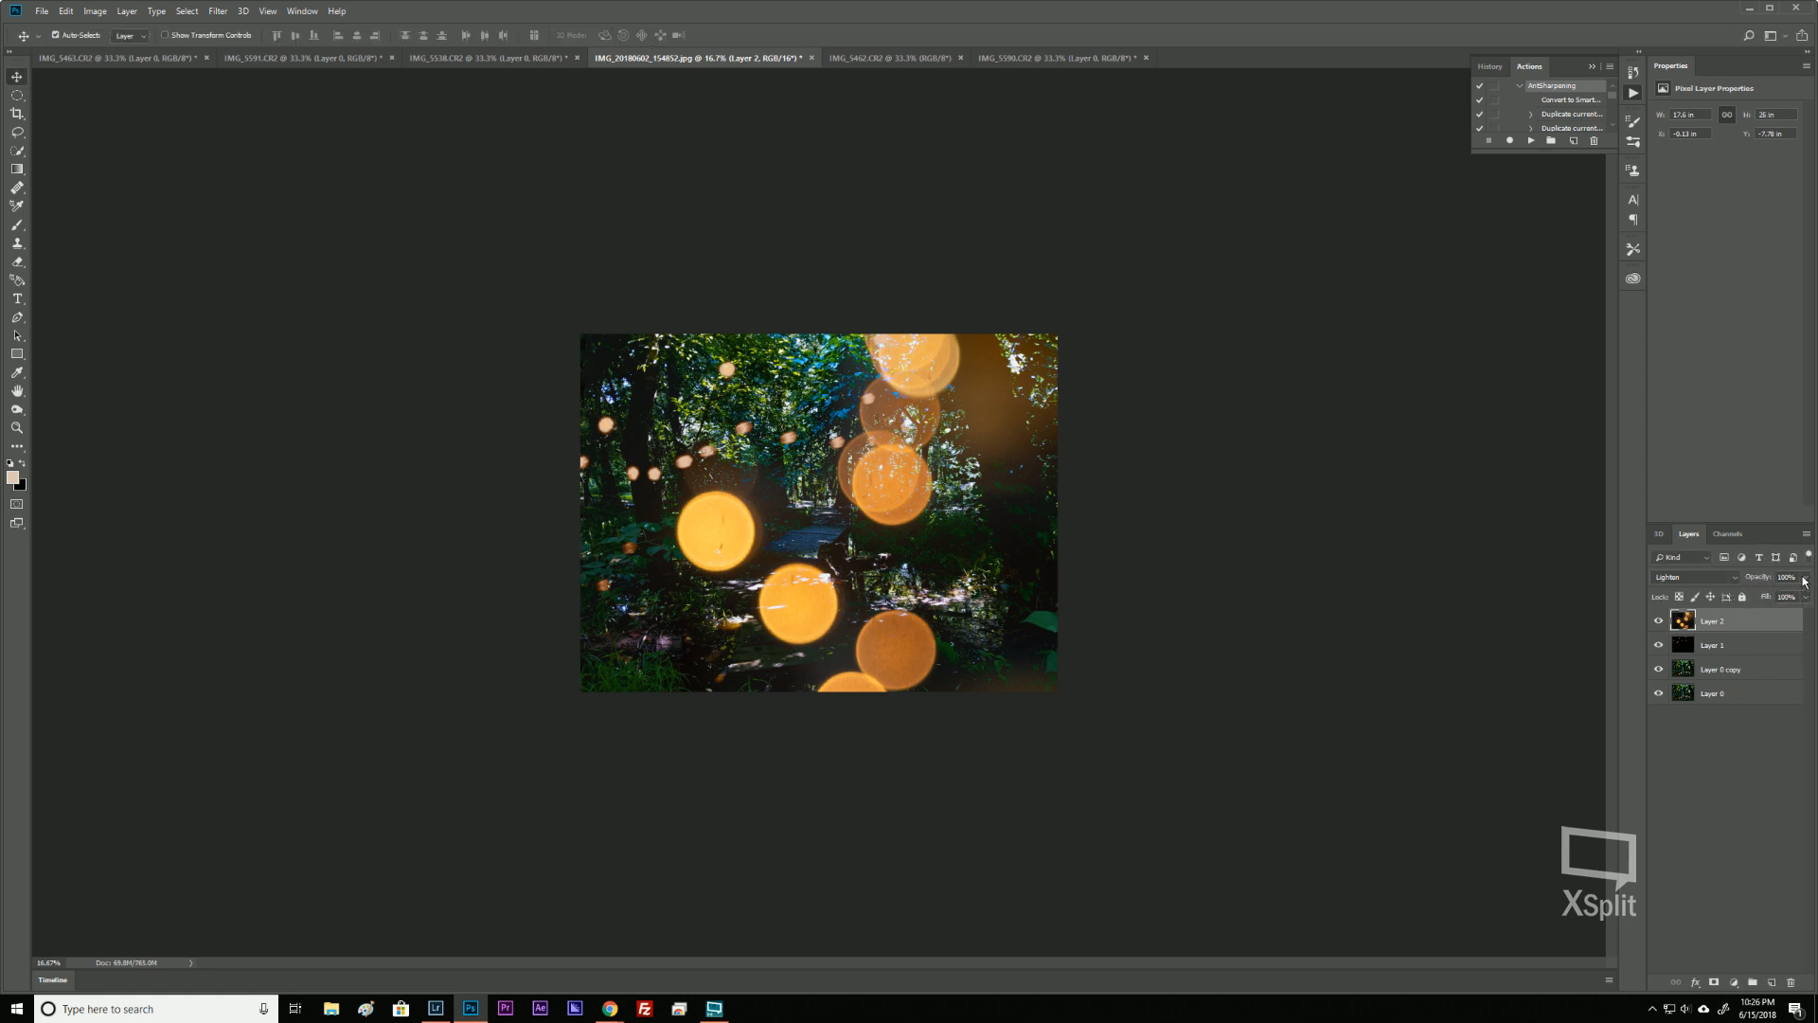
left_click_drag(1805, 582, 1760, 598)
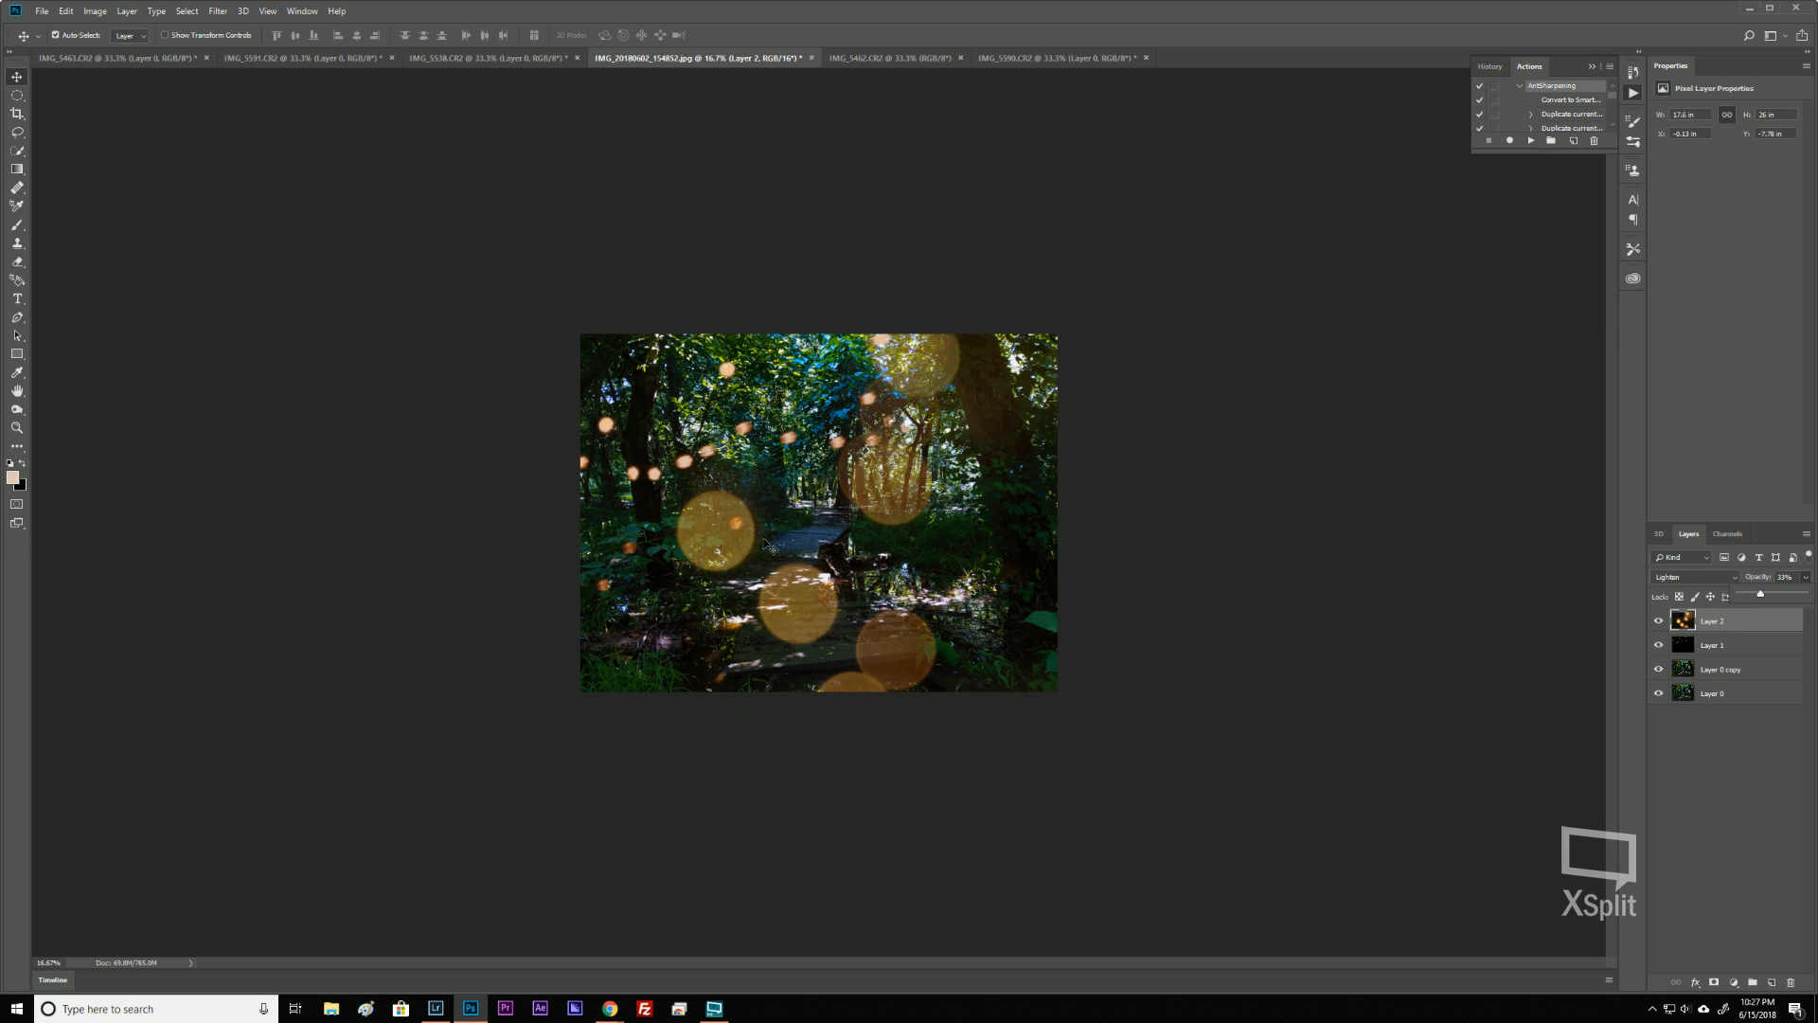
left_click(1709, 624)
left_click(1805, 599)
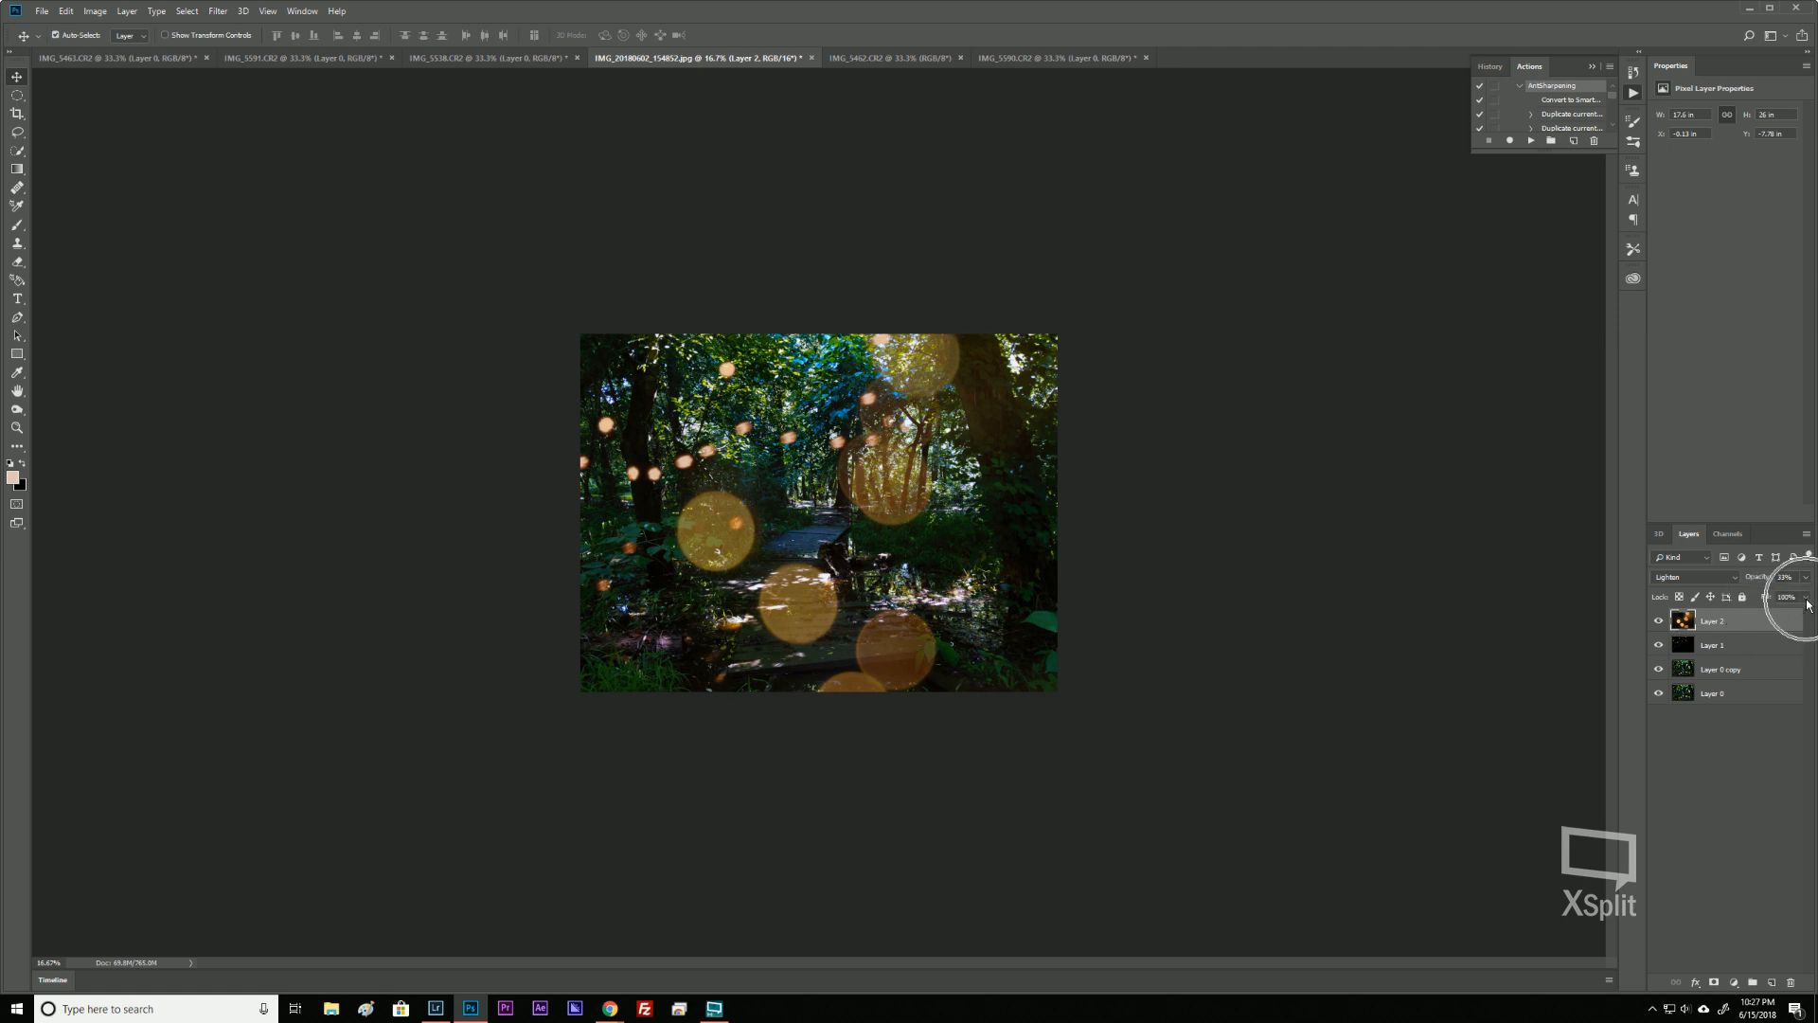
left_click_drag(1800, 613, 1749, 622)
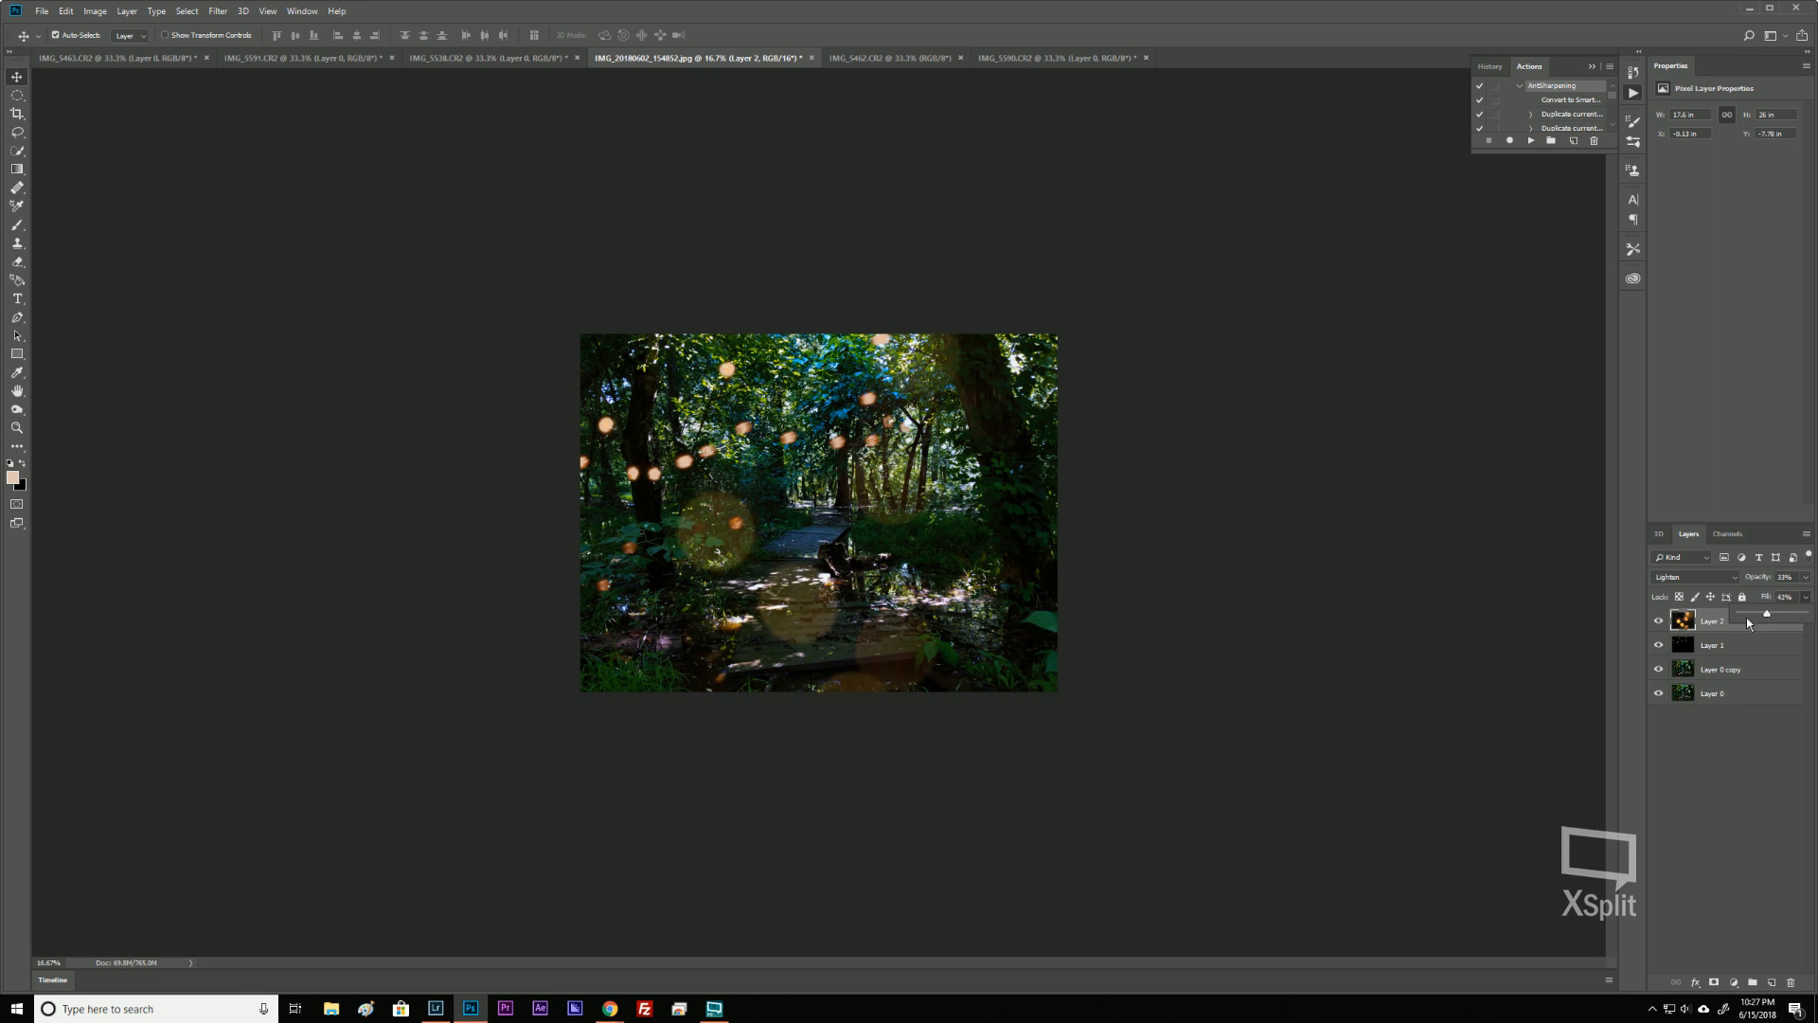
left_click(1151, 455)
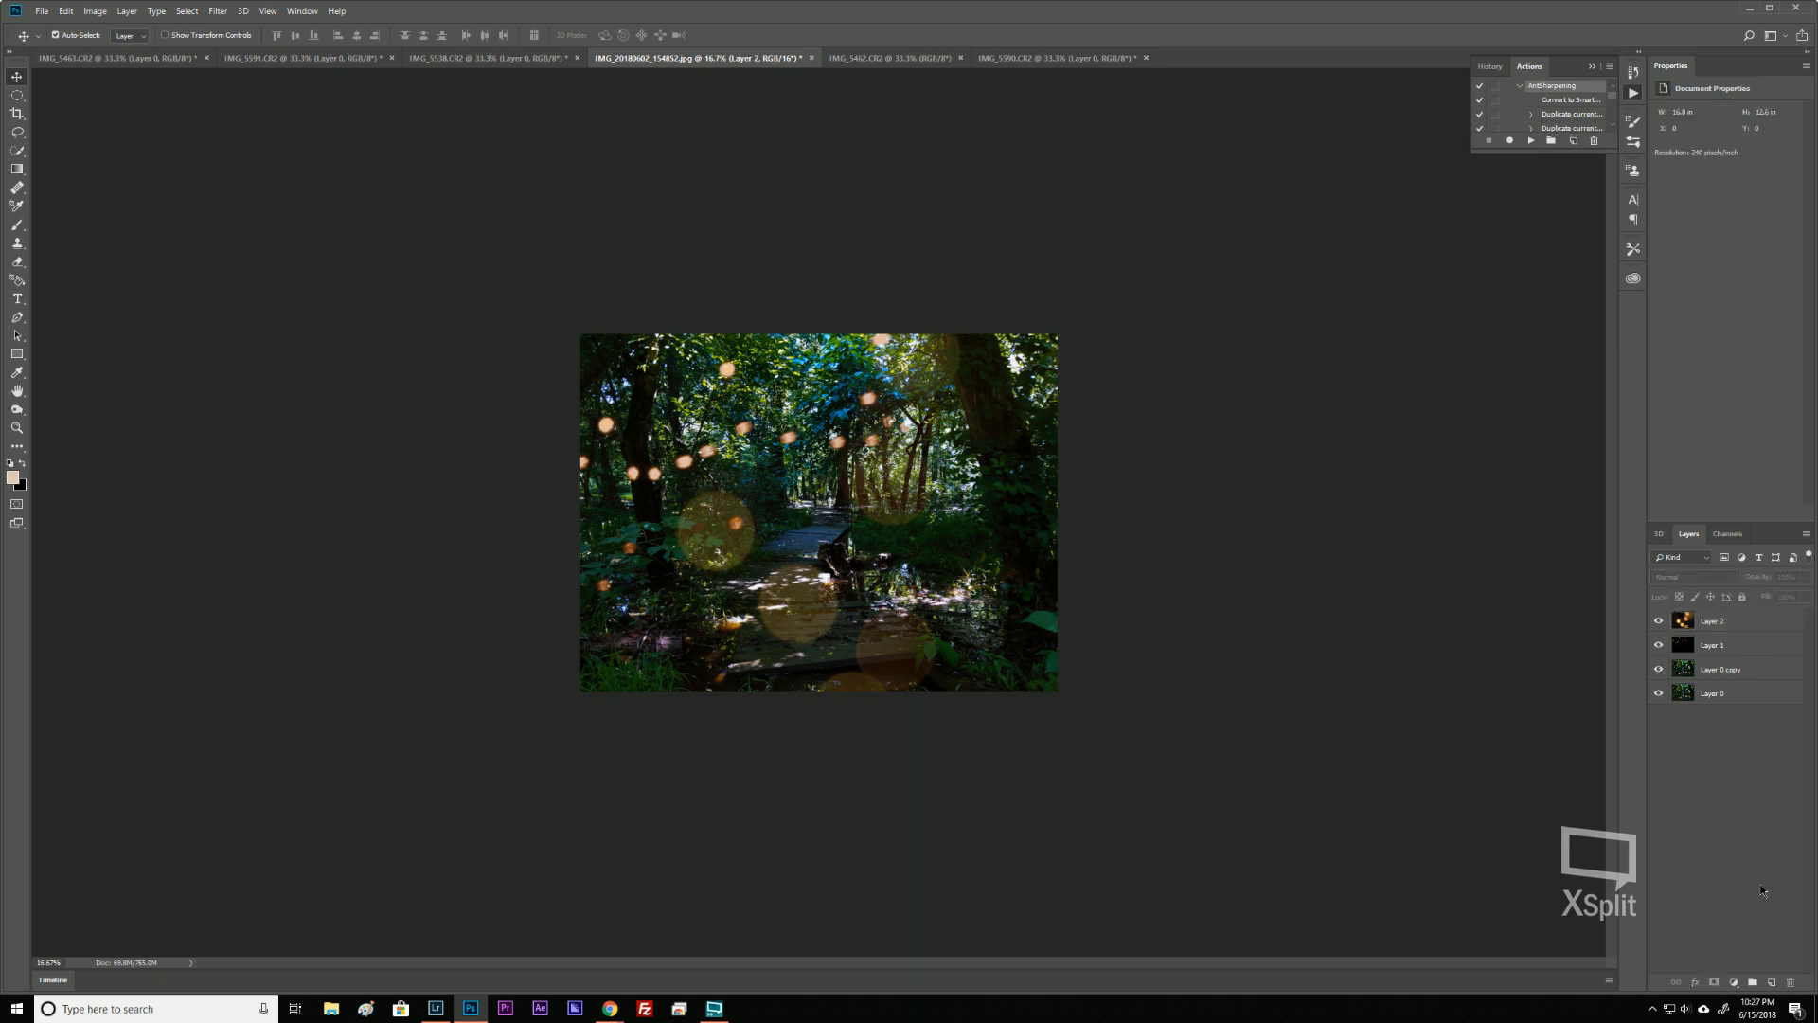
Move the orange lights lower and over the right-hand trees using Free Transform, raising the layer's fill to about 60%.
left_click(890, 506)
left_click_drag(891, 508, 905, 563)
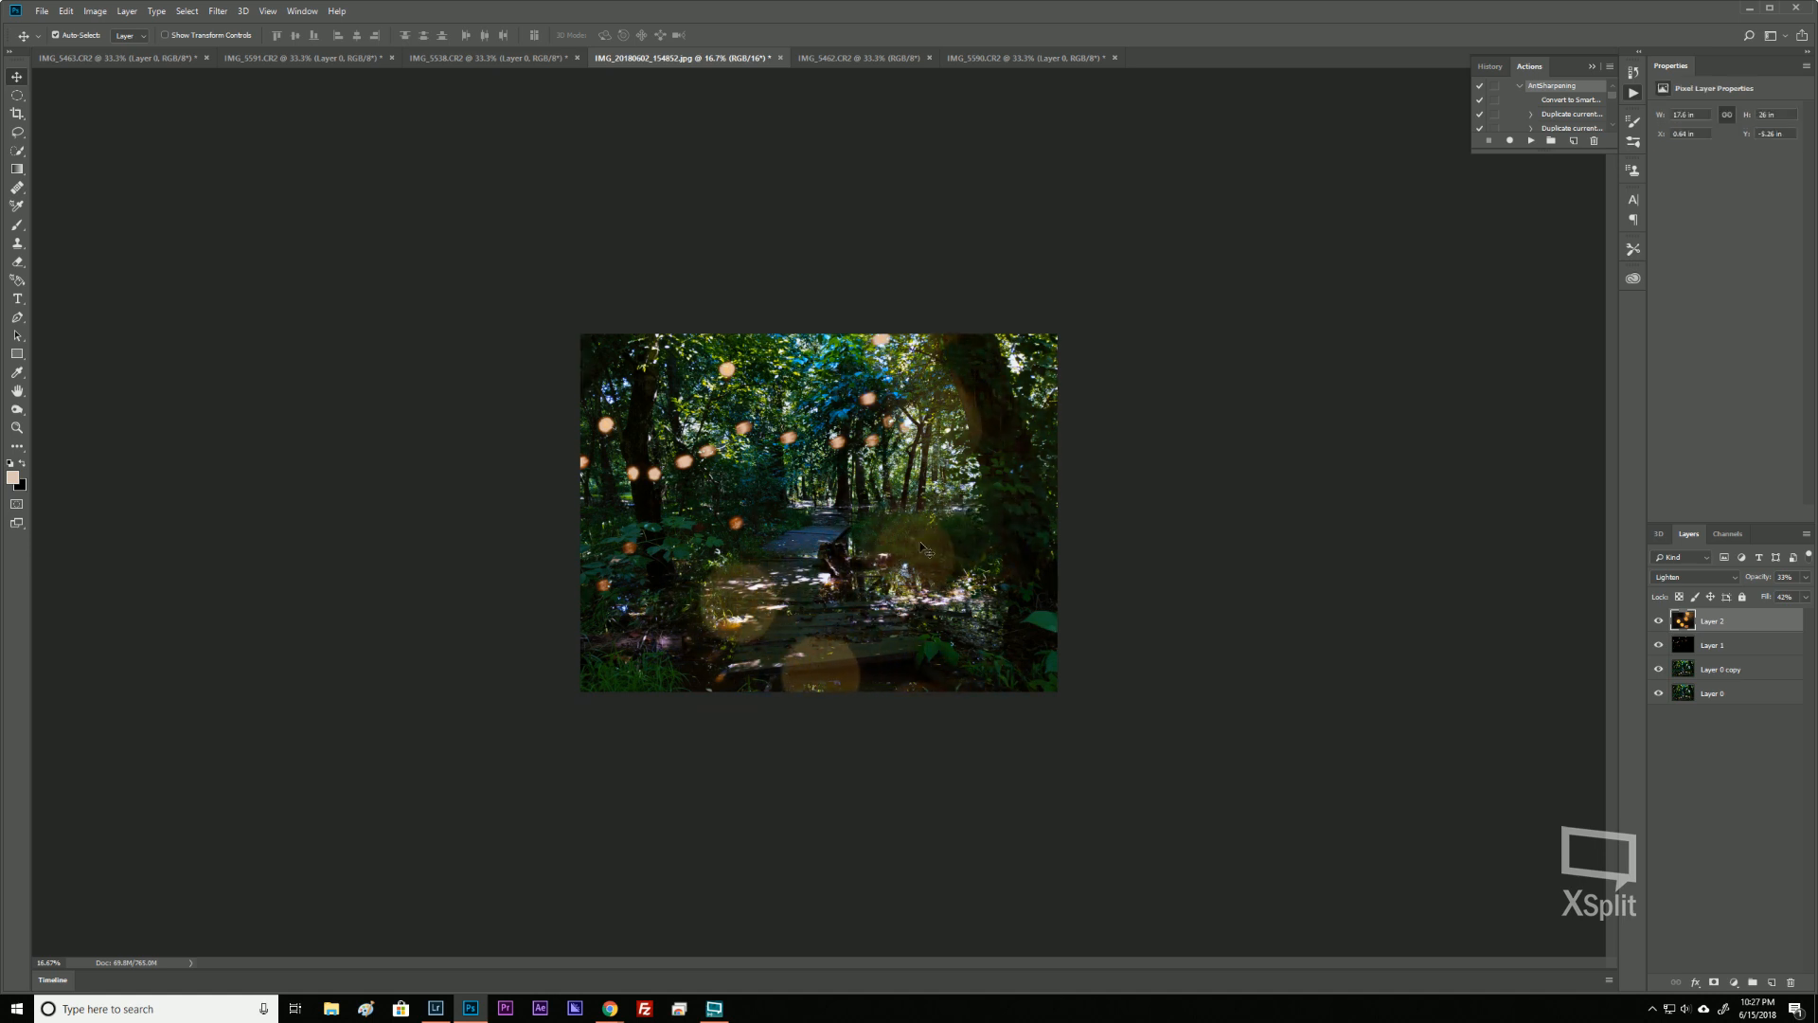
key("ctrl+t")
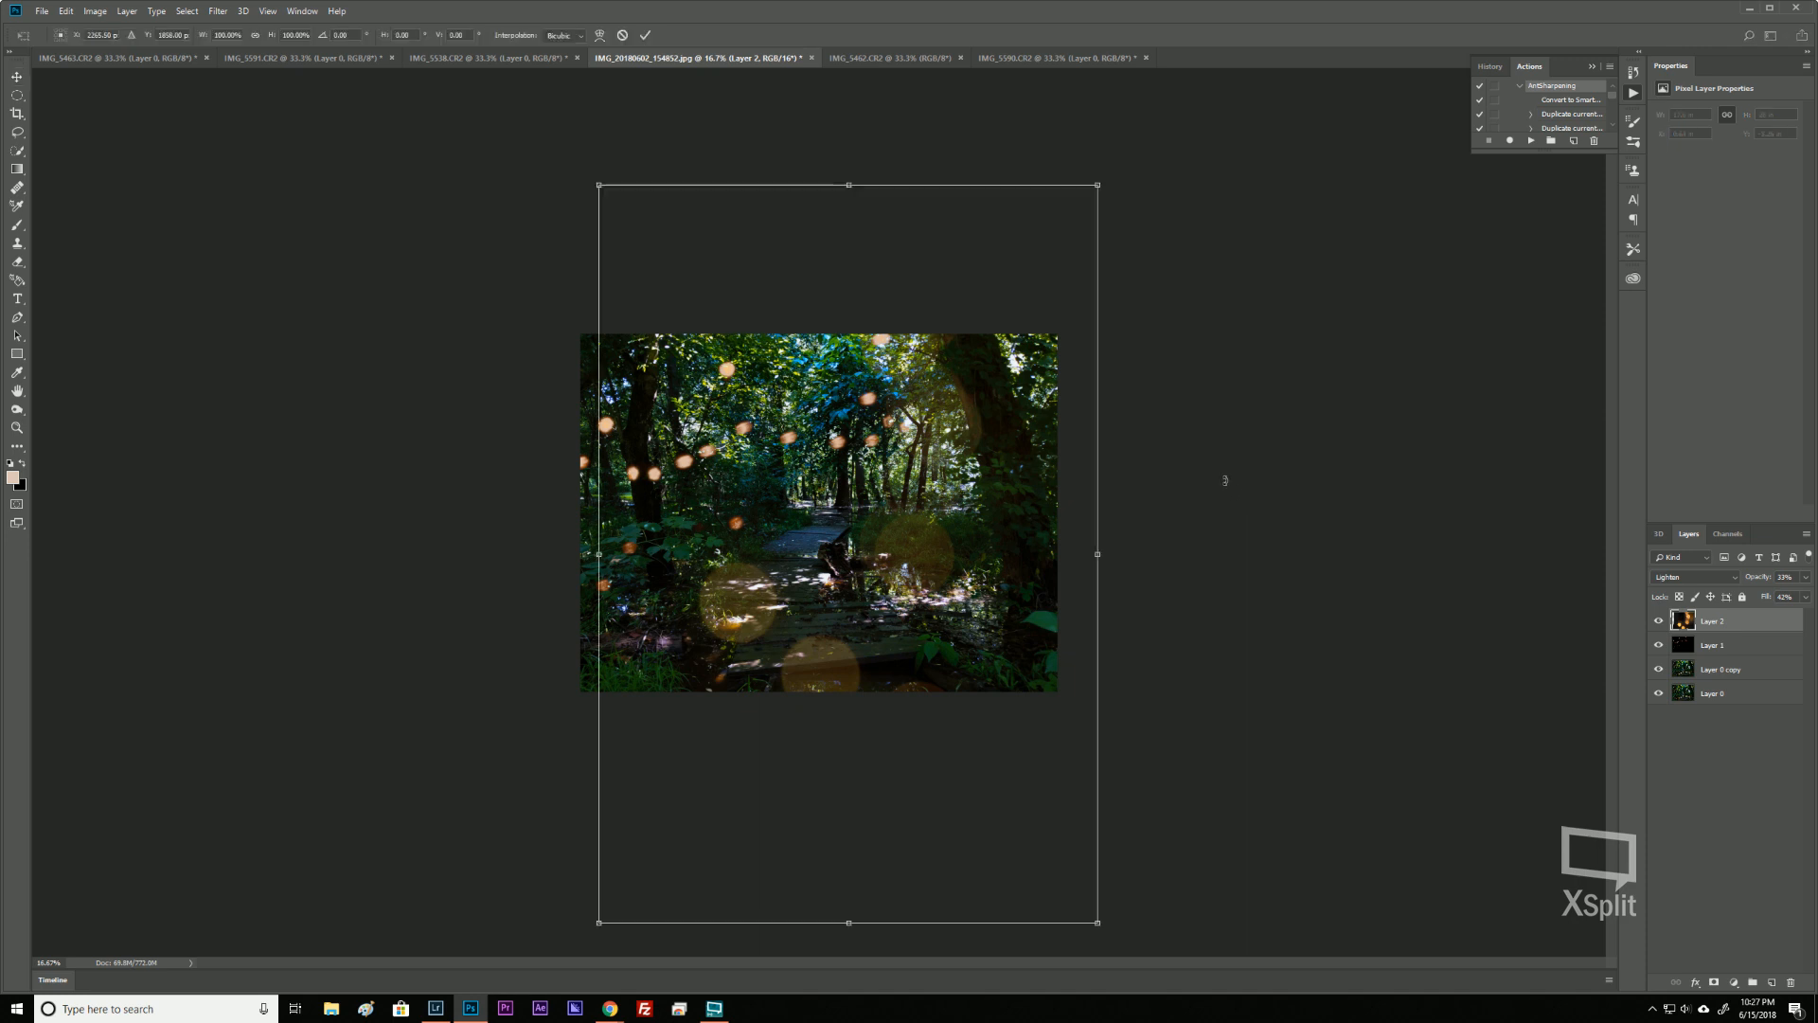
left_click_drag(995, 488, 947, 541)
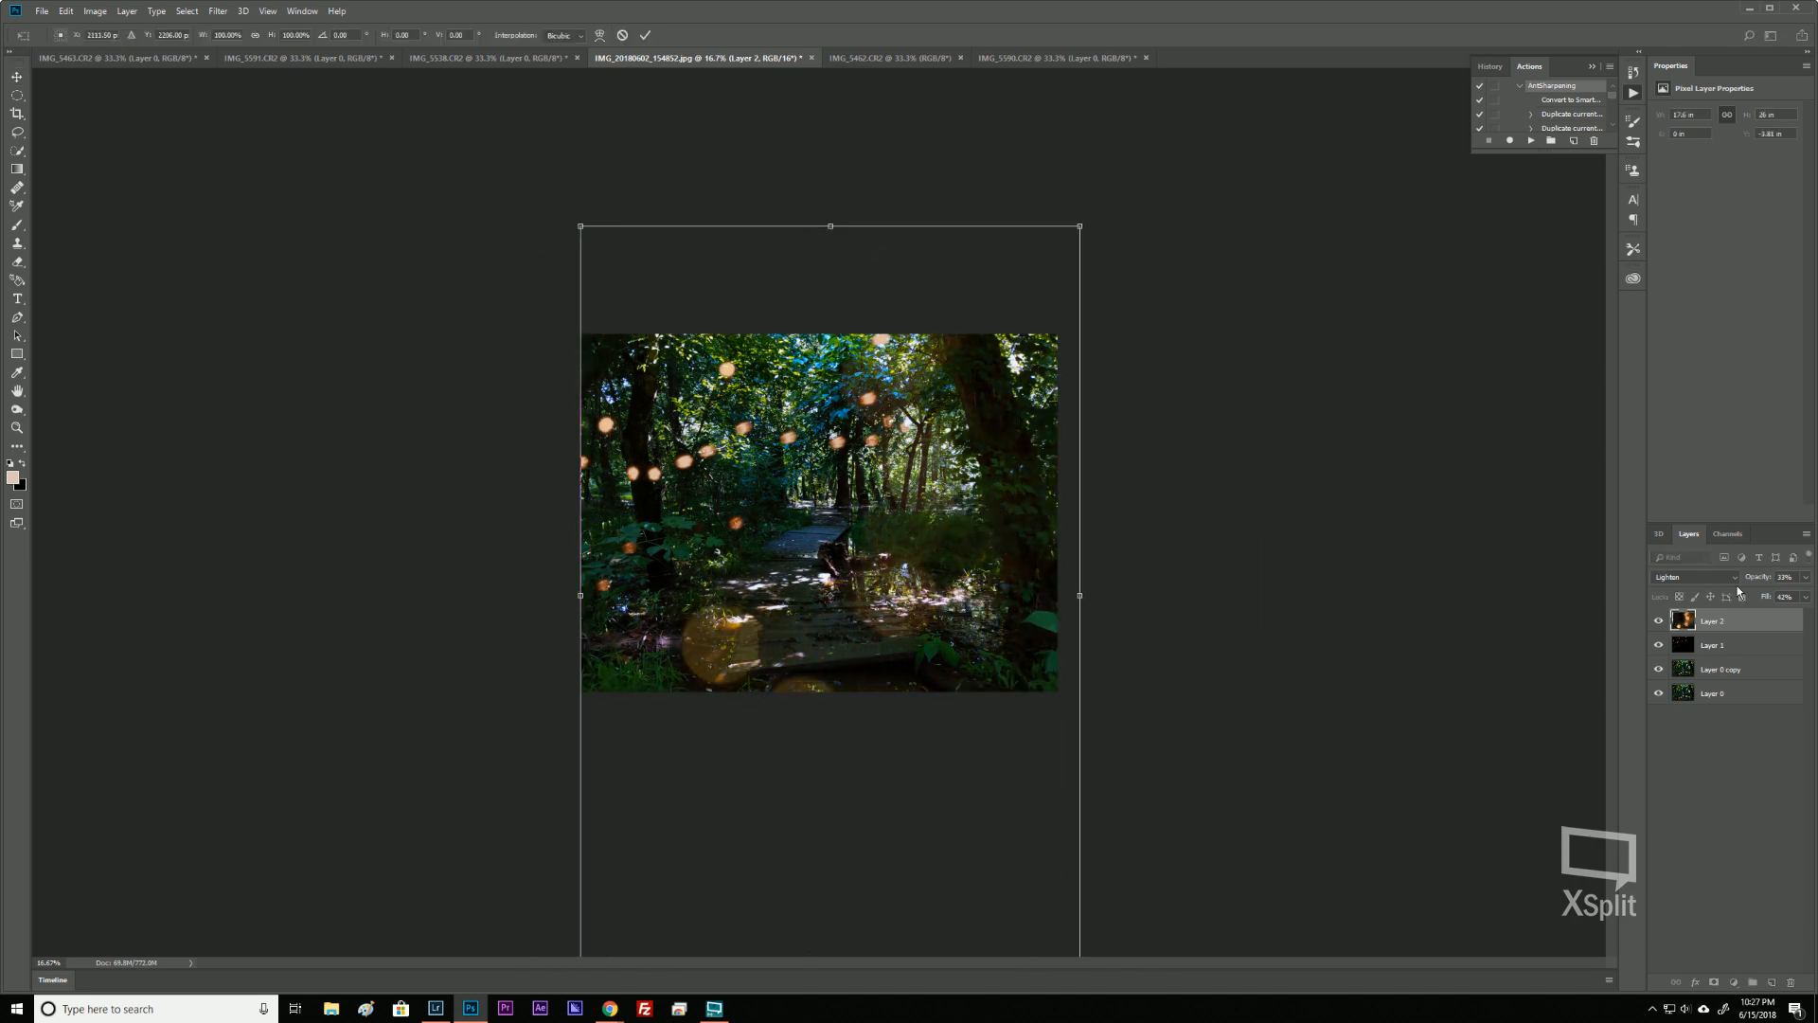
left_click(1806, 598)
left_click_drag(1768, 615, 1775, 615)
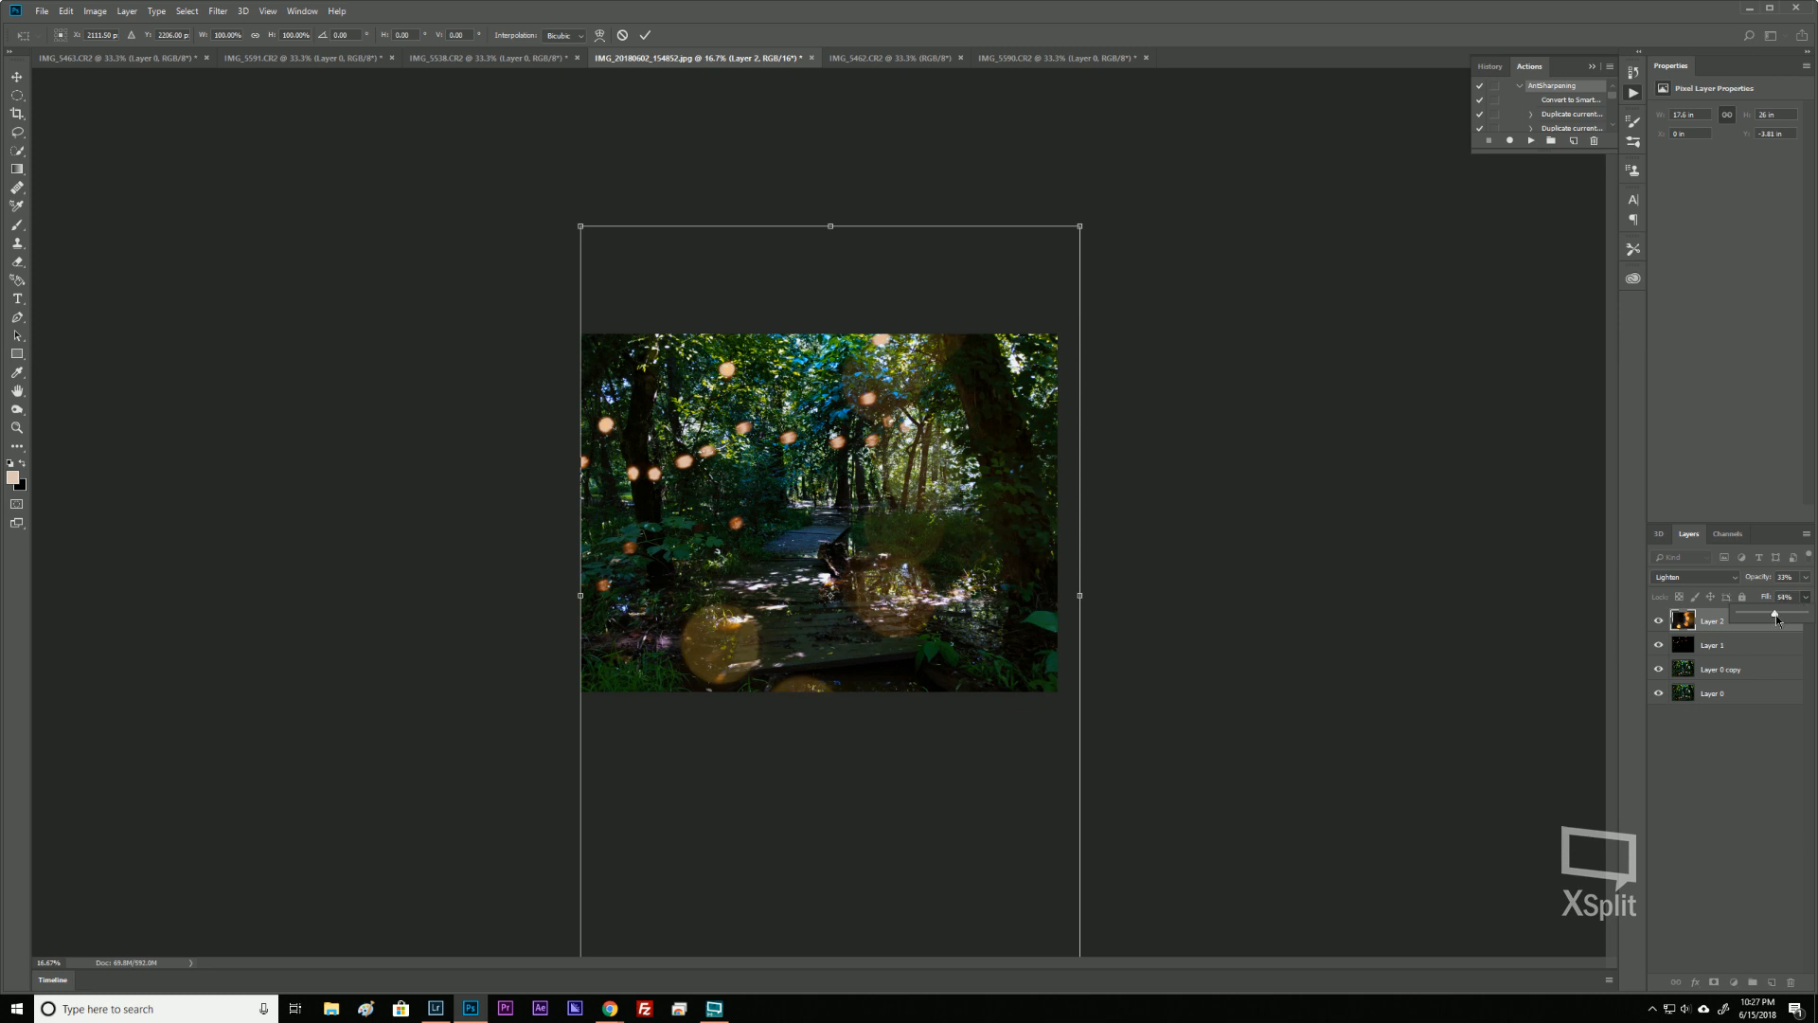
left_click_drag(999, 500, 1062, 509)
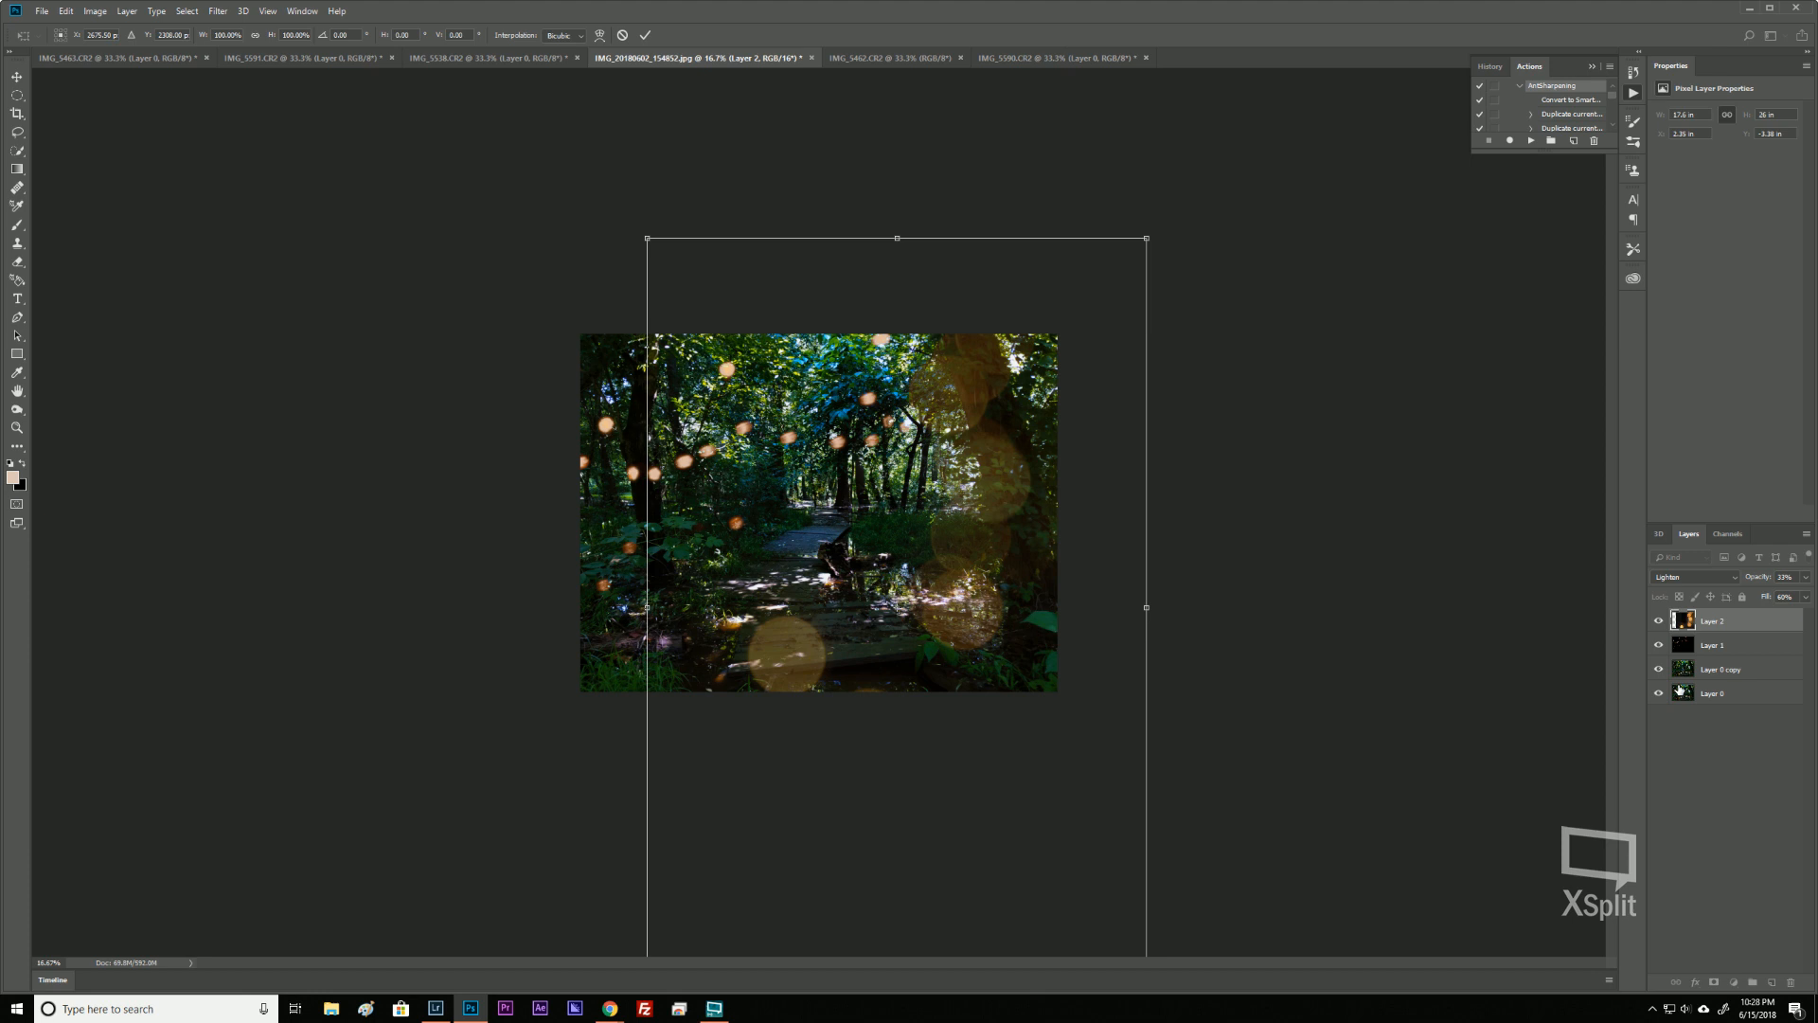
Set the orange lights layer to 37% opacity and about 39% fill, shift it right over the large trunk and apply the transform.
left_click(1807, 598)
left_click_drag(1798, 611, 1796, 592)
left_click(1805, 579)
mouse_move(1777, 599)
left_mouse_down()
mouse_move(1737, 604)
mouse_move(1770, 606)
left_mouse_up()
left_click_drag(1766, 598, 1764, 597)
left_click(1804, 578)
left_click(1806, 599)
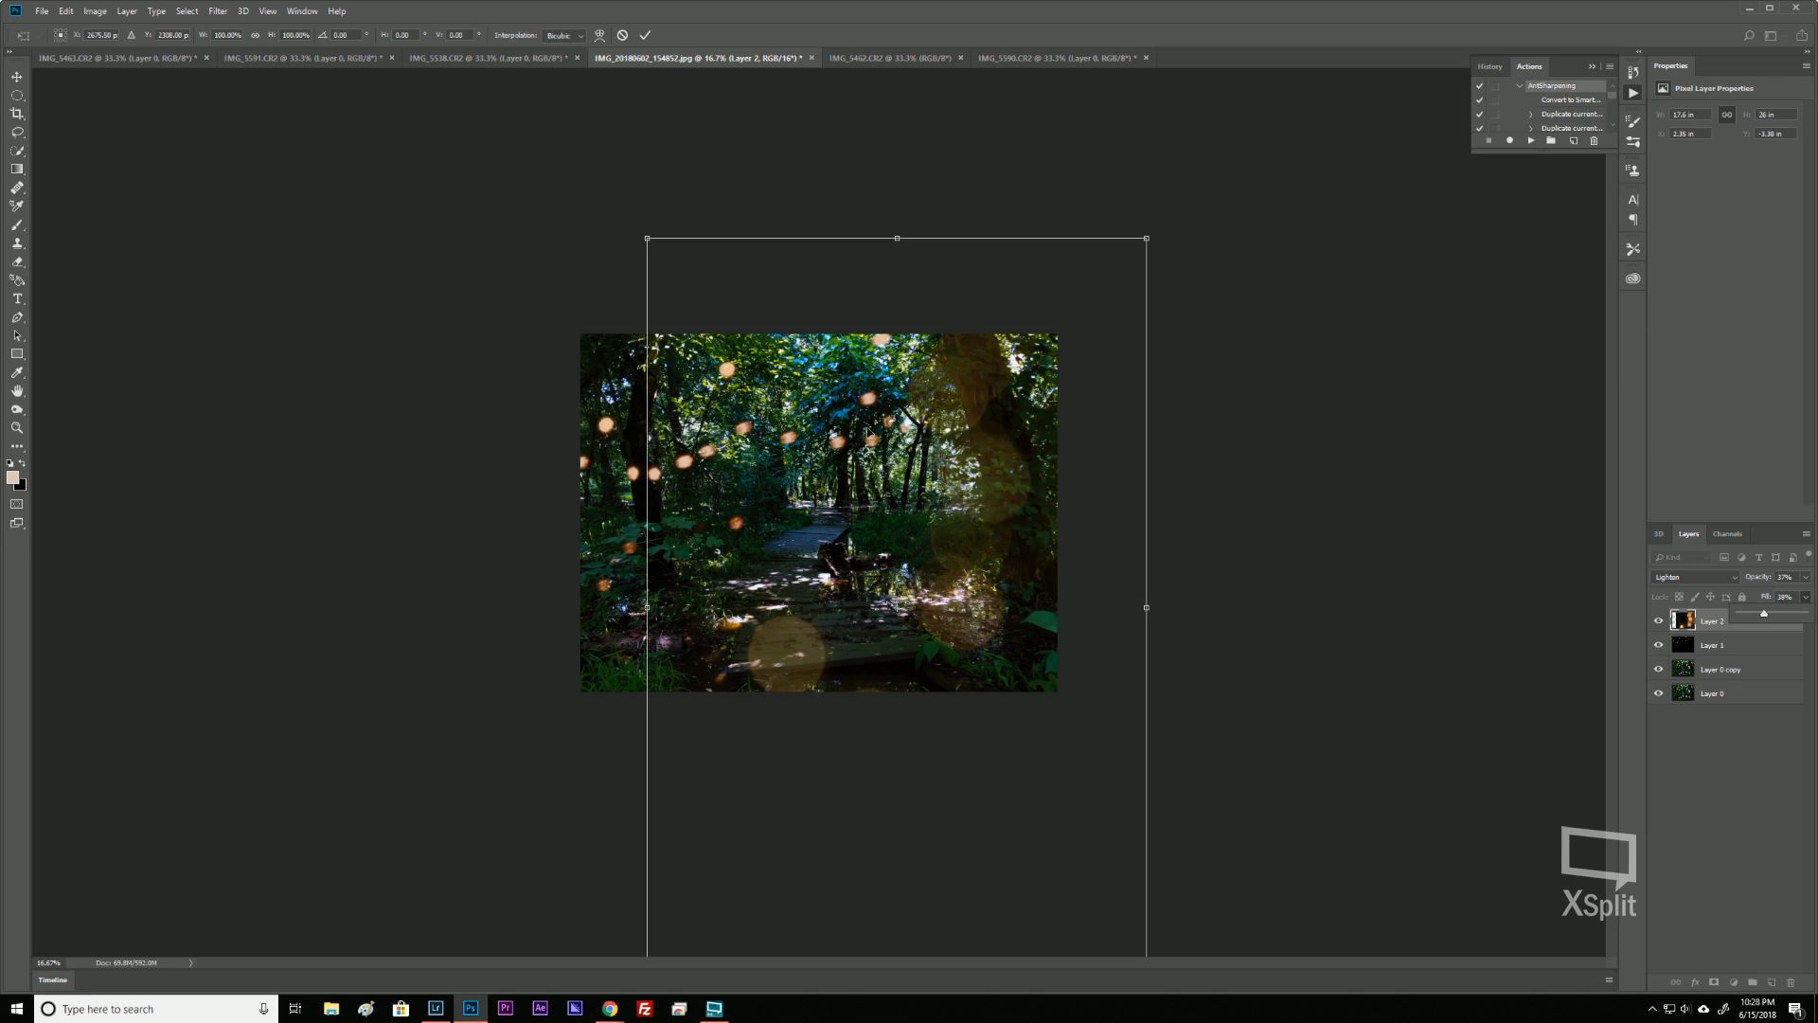
left_click_drag(936, 501, 975, 495)
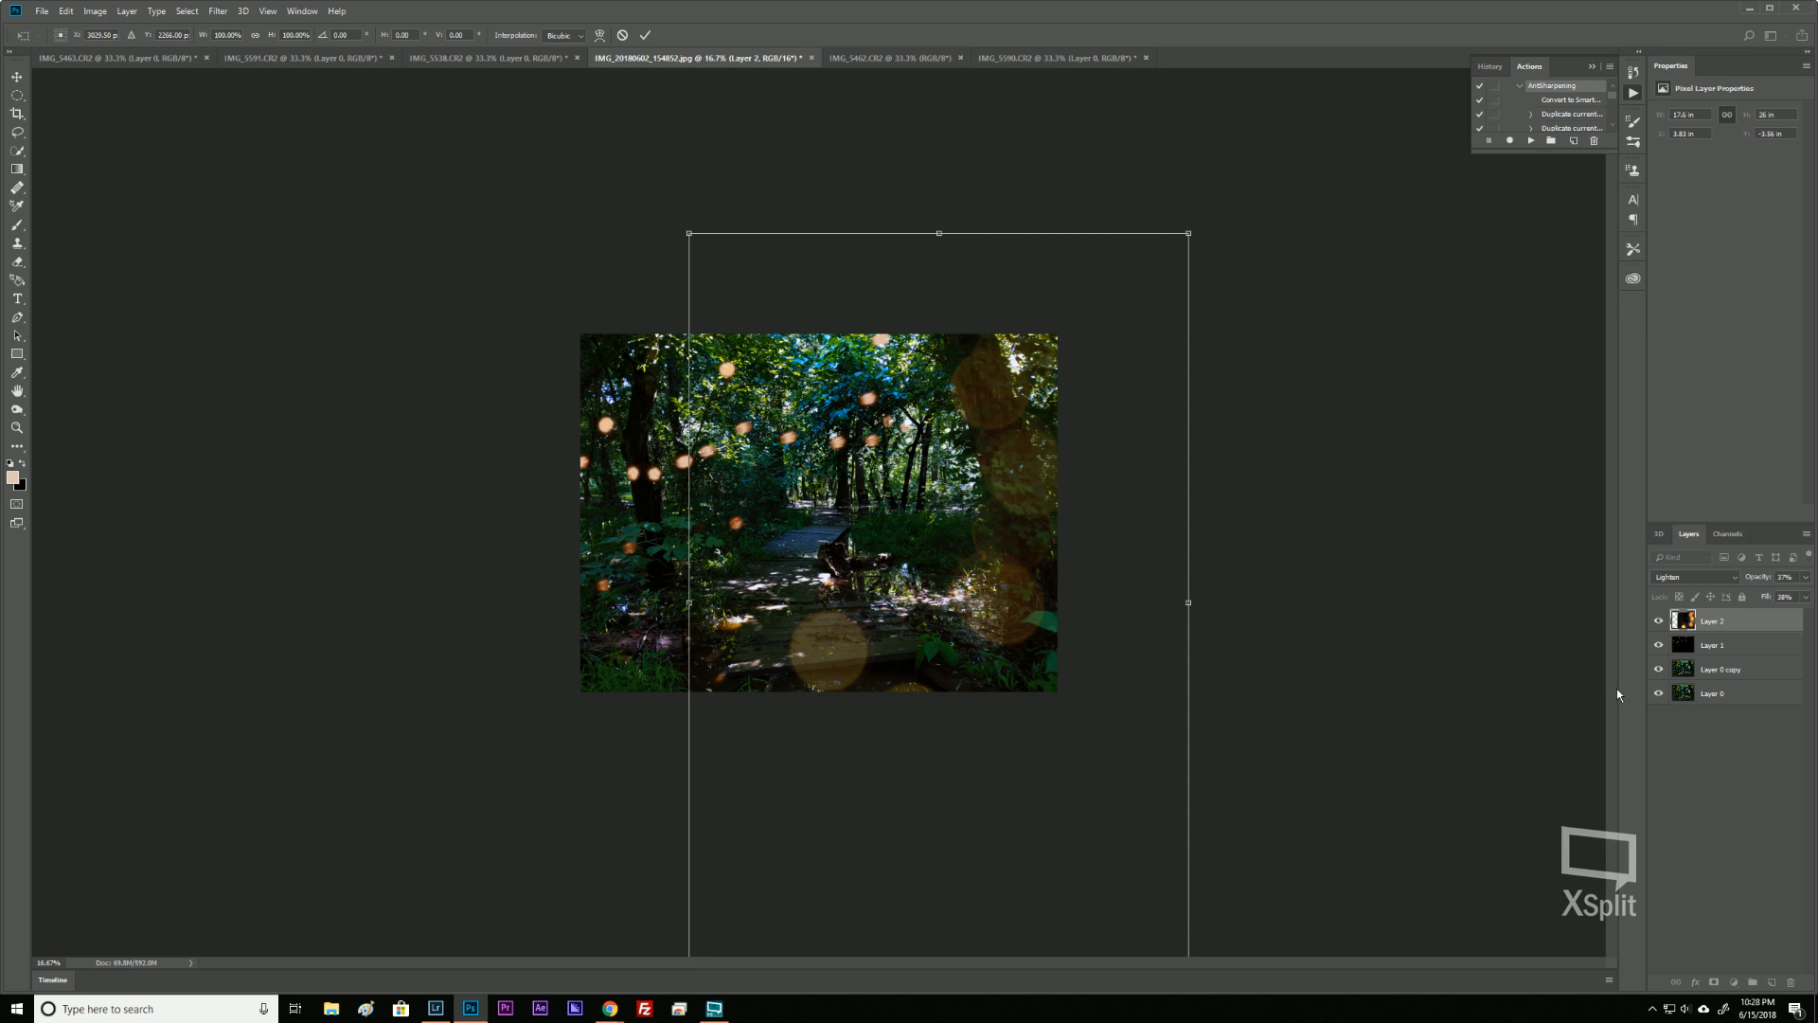
left_click(645, 35)
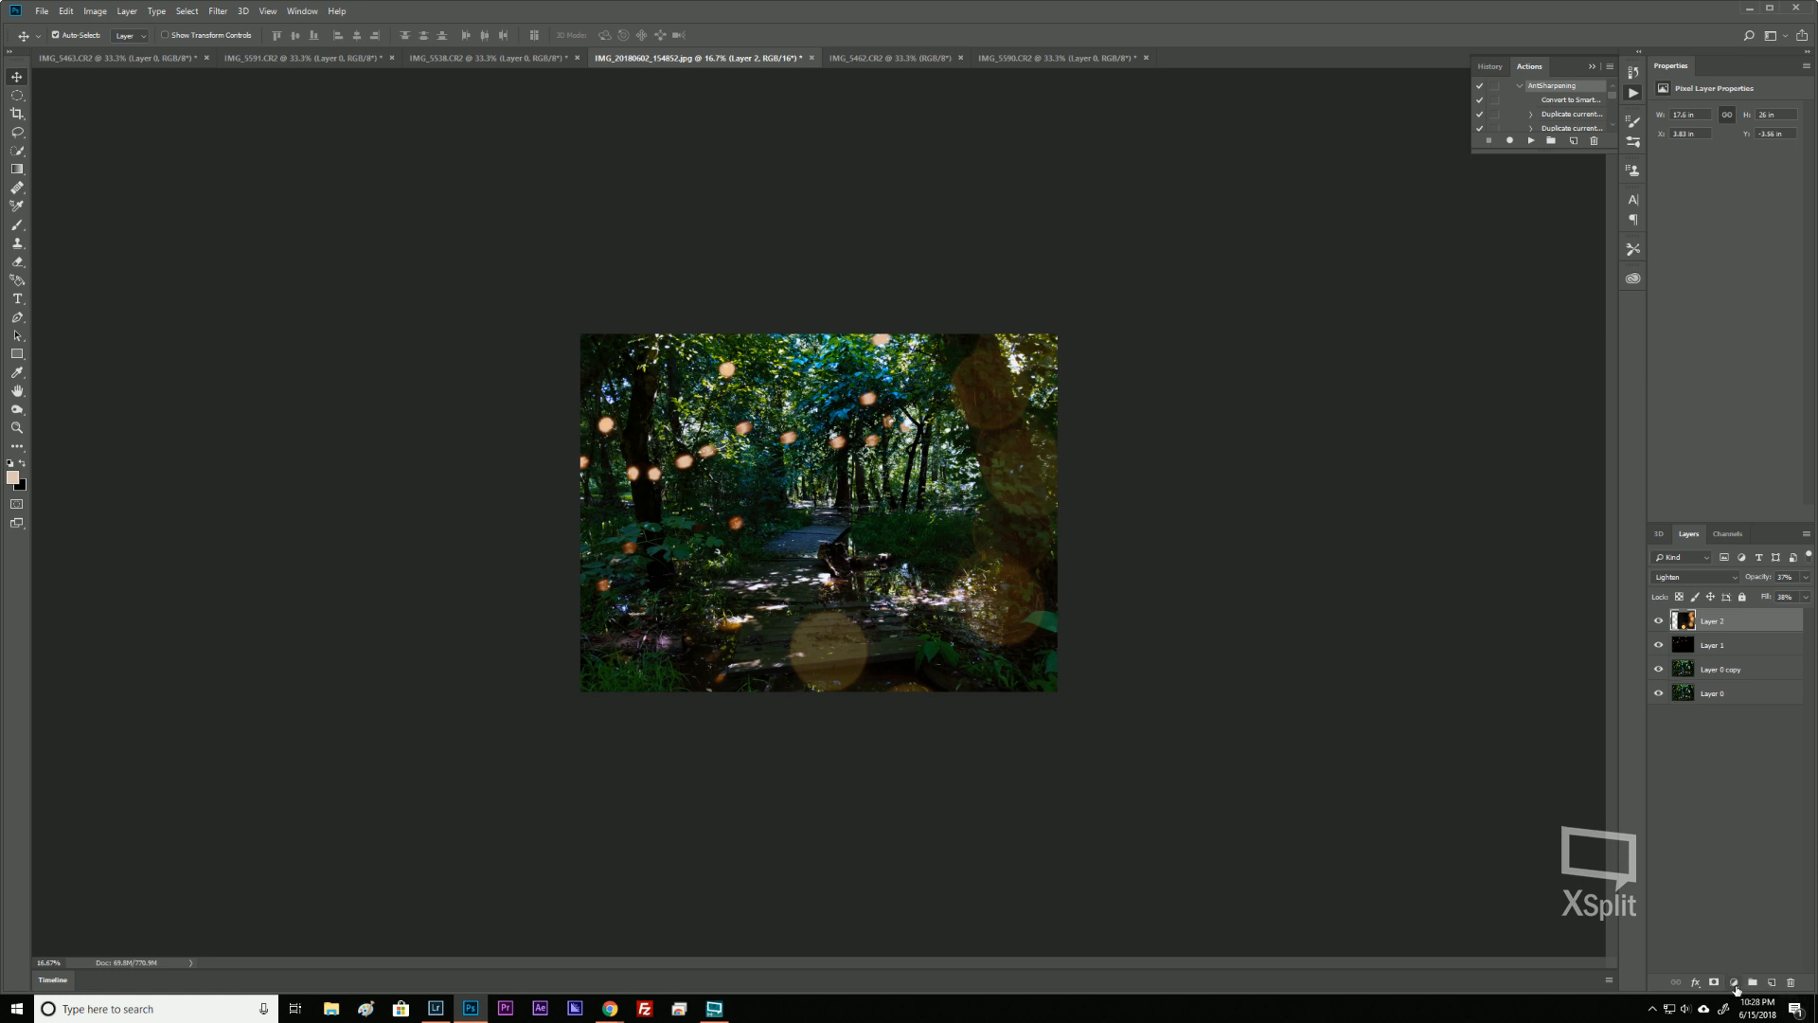
Add a layer mask to the orange lights layer and switch to the Brush tool with black as the foreground colour.
key("ctrl")
key("ctrl")
key("ctrl")
left_click(1714, 983)
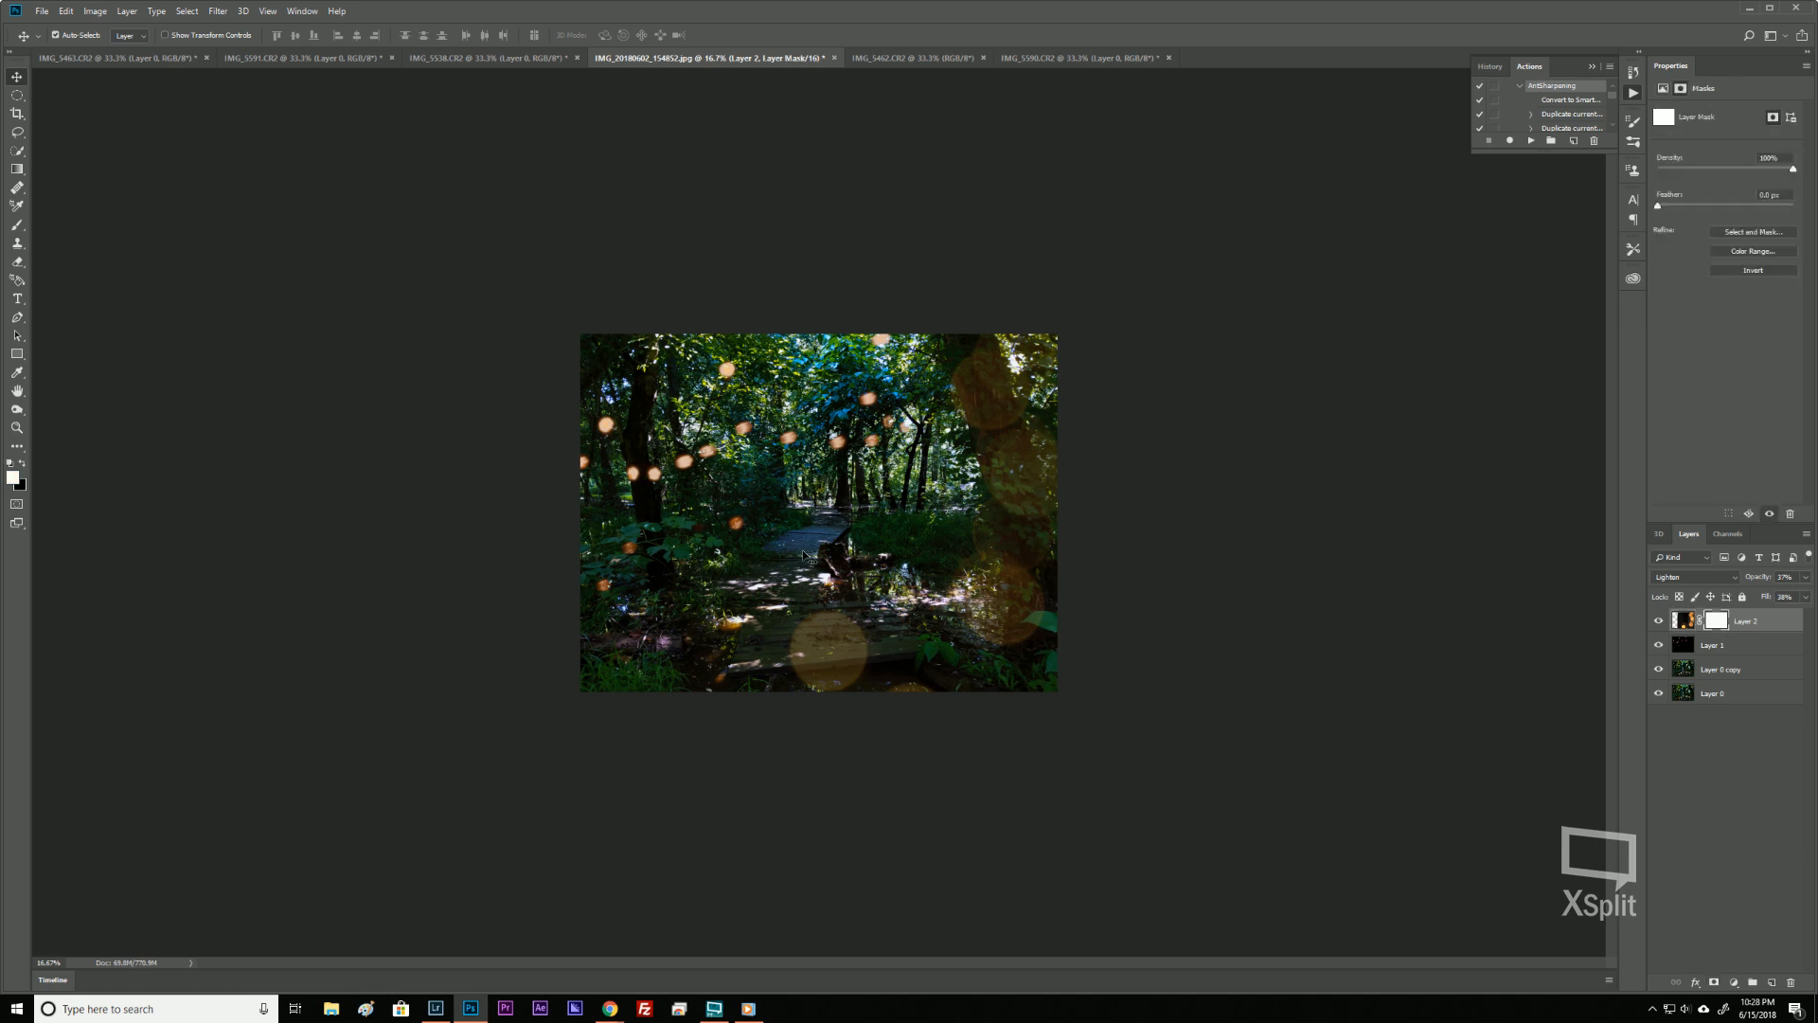
key("b")
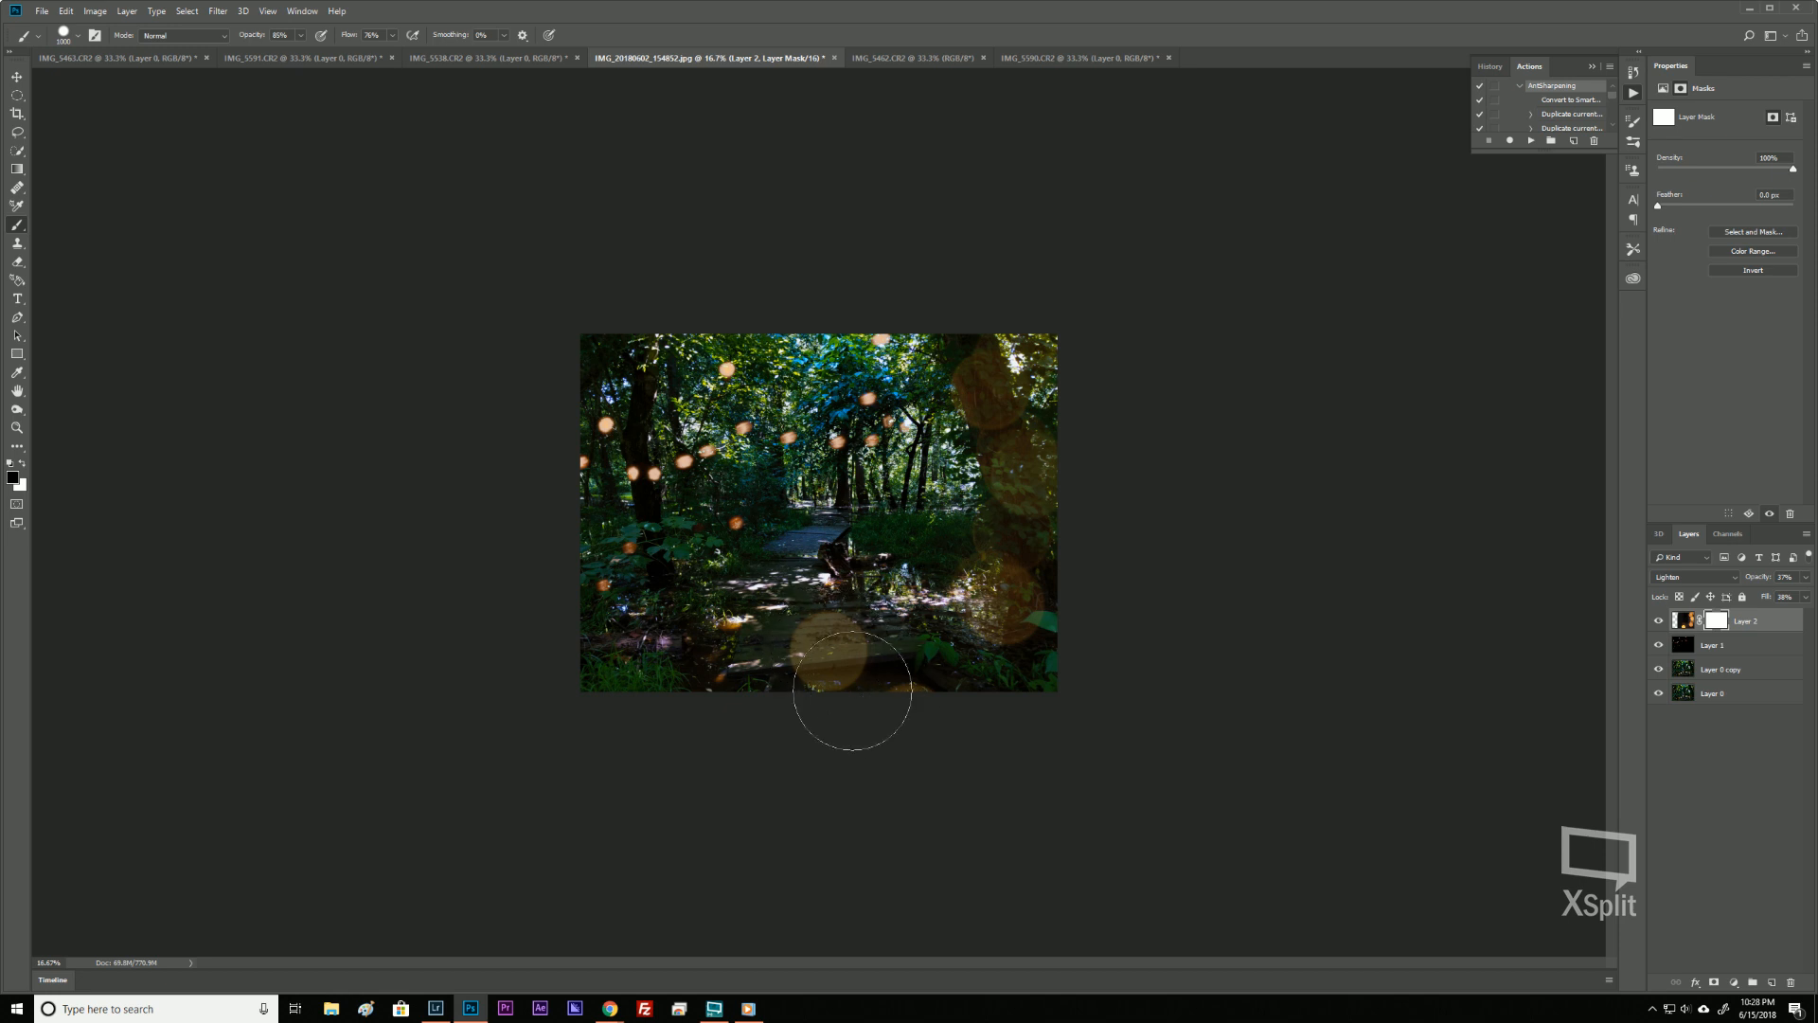
Reduce the brush size, set its opacity to 53% and paint the mask to hide the orange circle and glow over the boardwalk.
right_click(1110, 637)
left_click(1082, 587)
mouse_move(1025, 591)
left_mouse_down()
mouse_move(1038, 243)
mouse_move(1011, 223)
left_mouse_up()
left_click(298, 36)
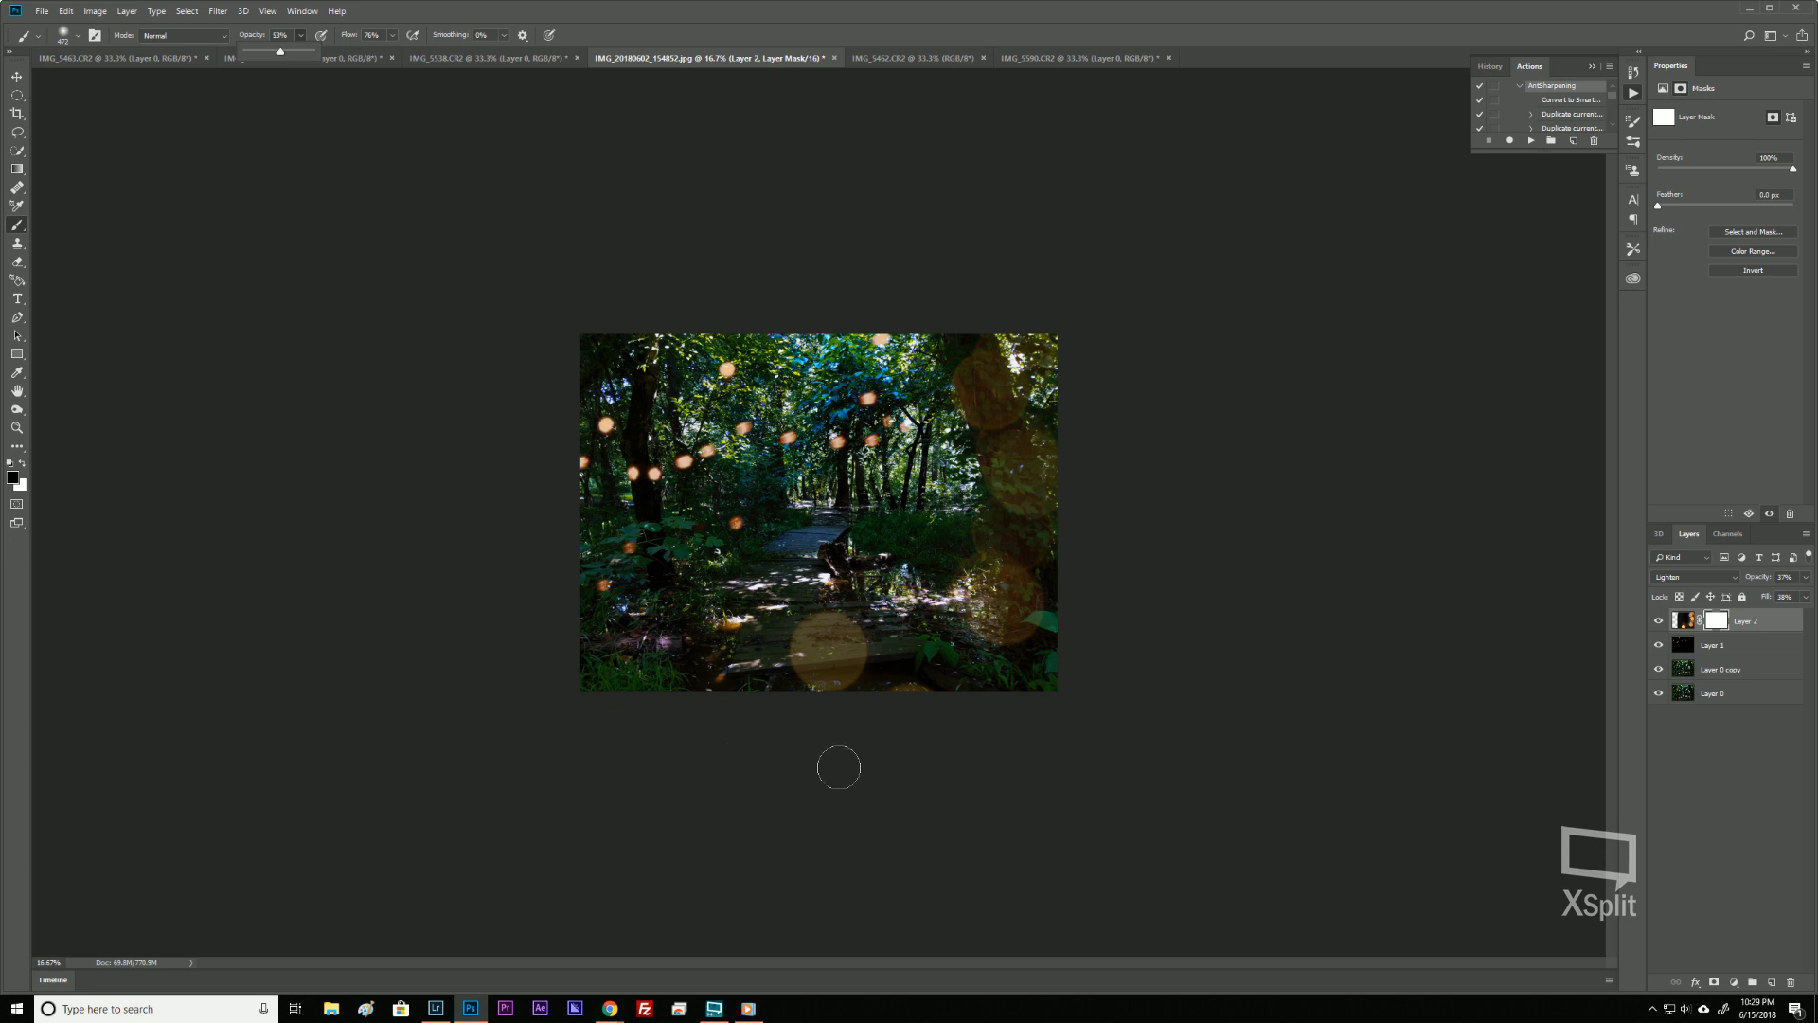
key("5")
key("3")
mouse_move(821, 696)
left_mouse_down()
mouse_move(805, 677)
mouse_move(829, 629)
mouse_move(820, 665)
left_mouse_up()
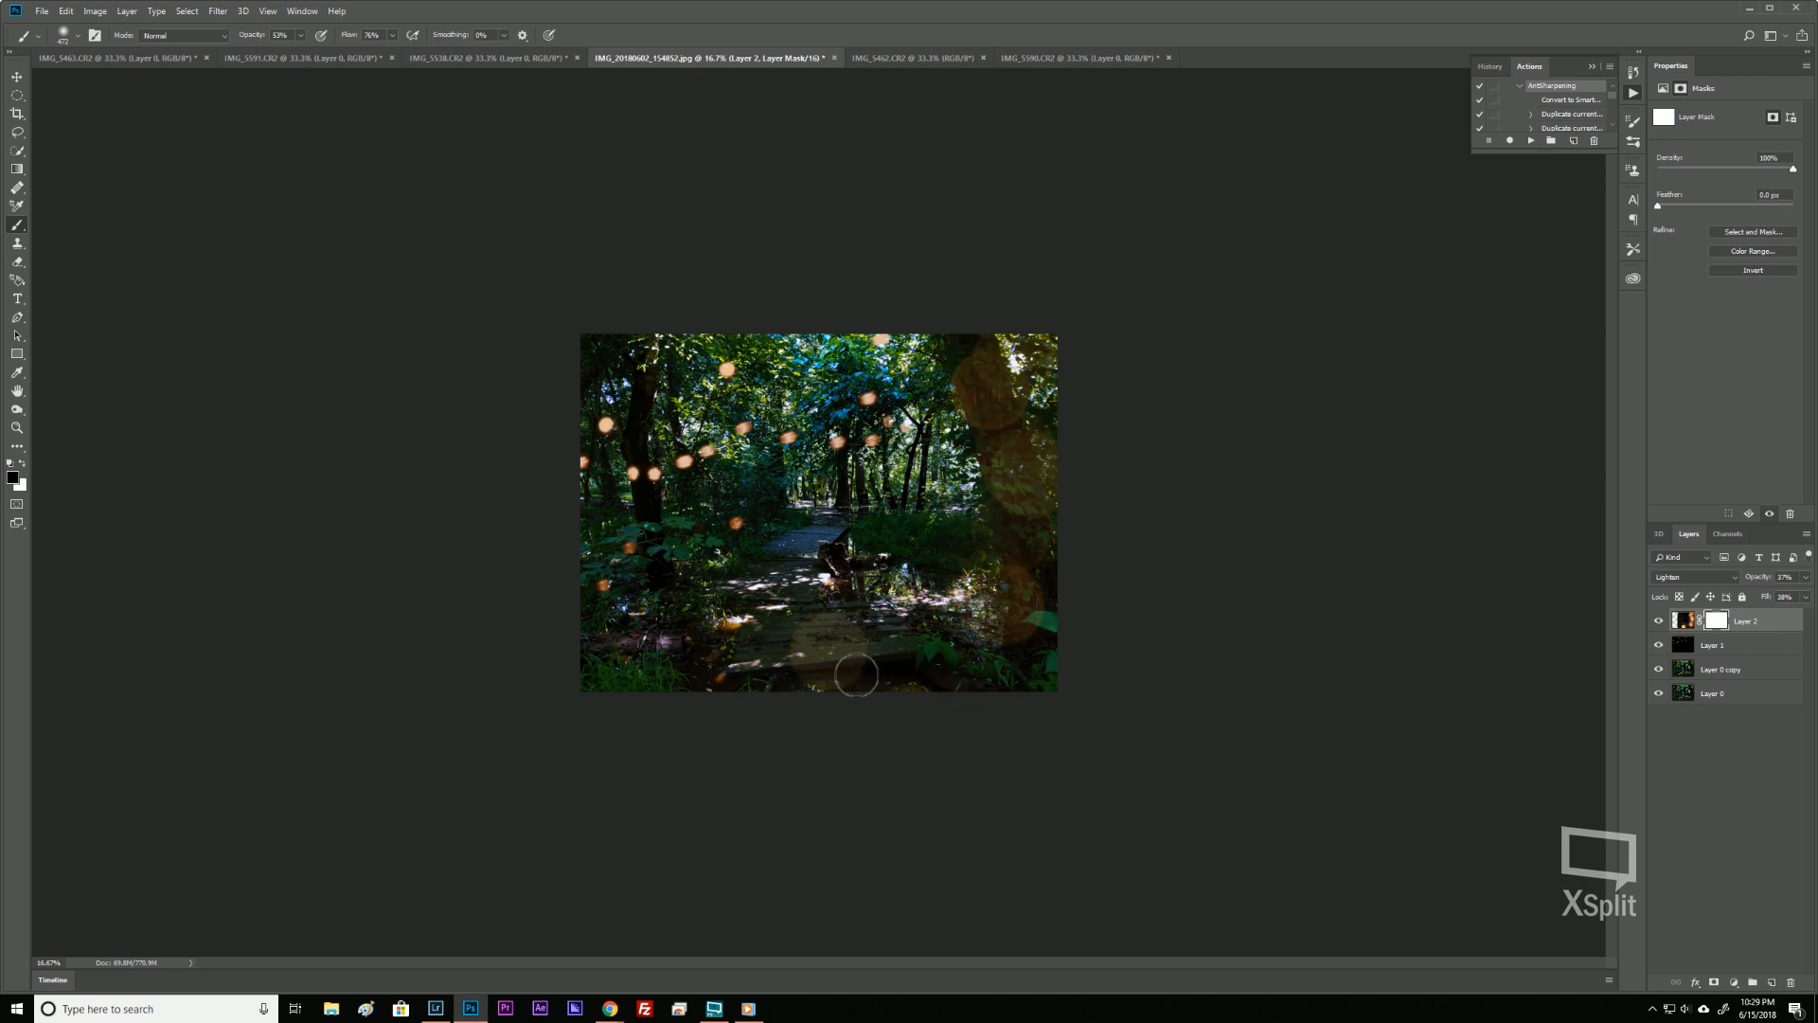
mouse_move(874, 579)
left_mouse_down()
mouse_move(864, 503)
mouse_move(878, 490)
mouse_move(914, 534)
mouse_move(904, 506)
left_mouse_up()
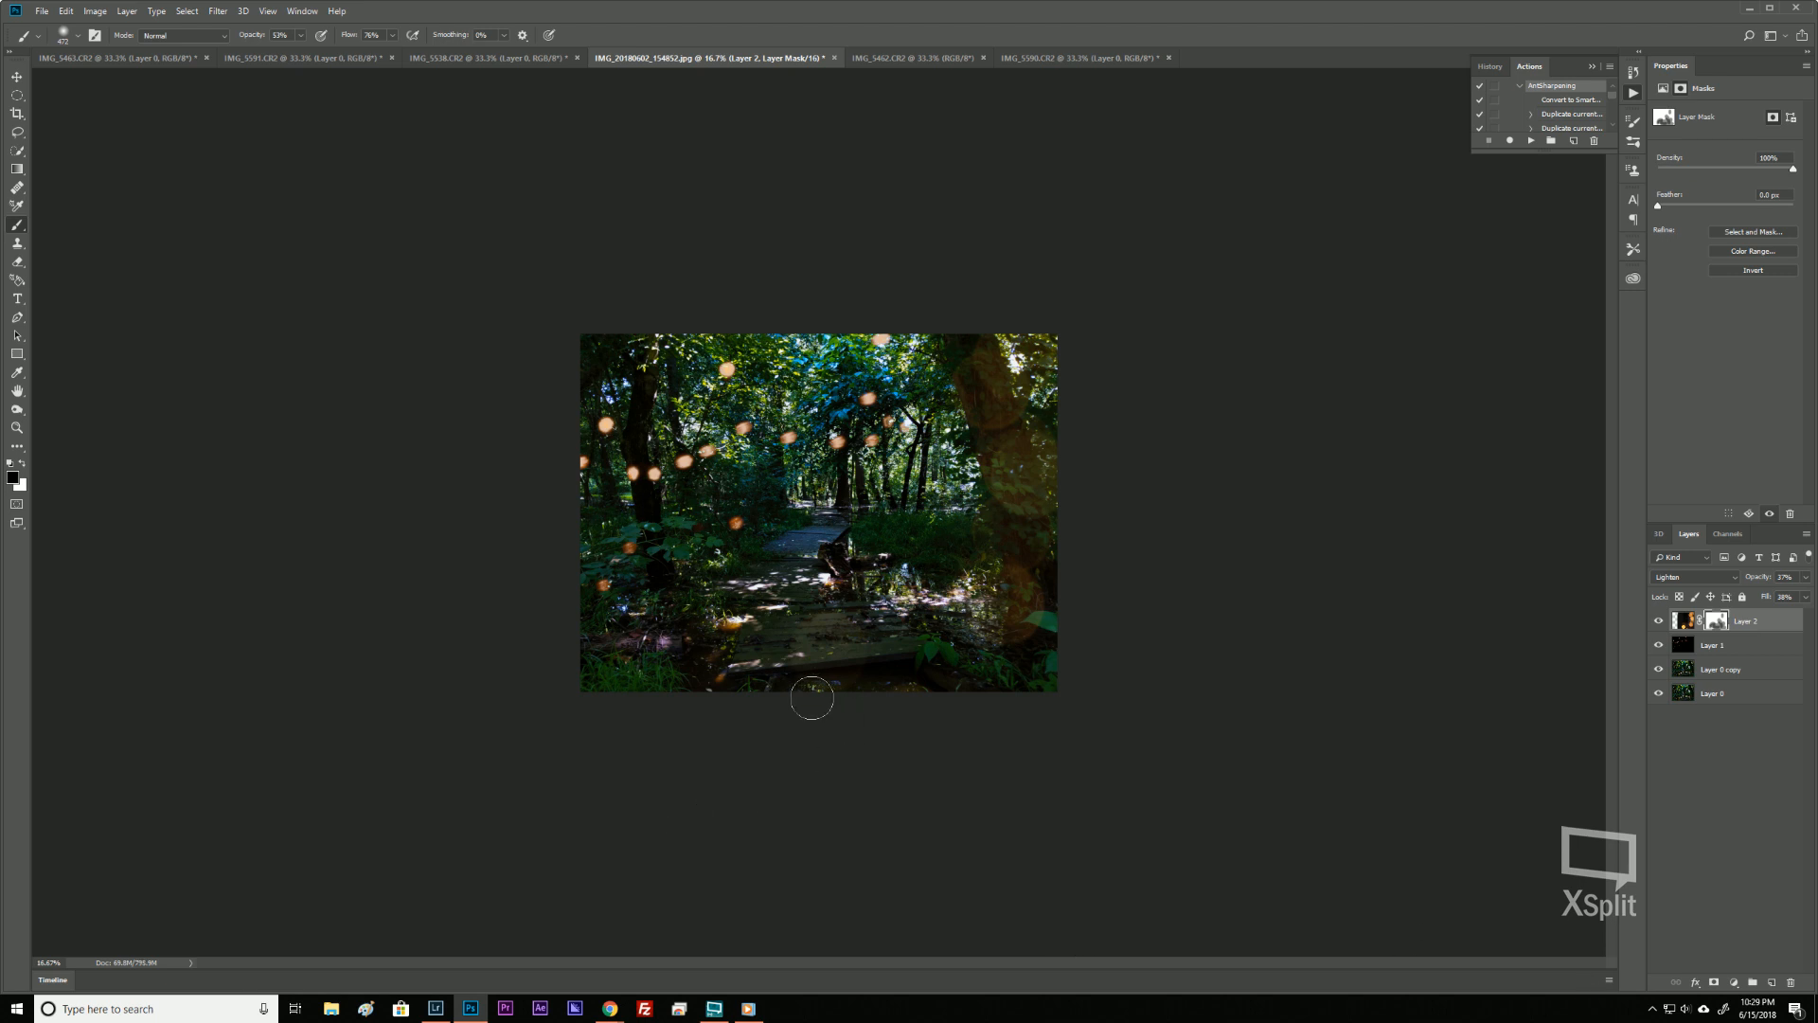
Select Layer 1 with the small beige lights and move it about 2 in right and slightly down among the trees.
key("ctrl+plus")
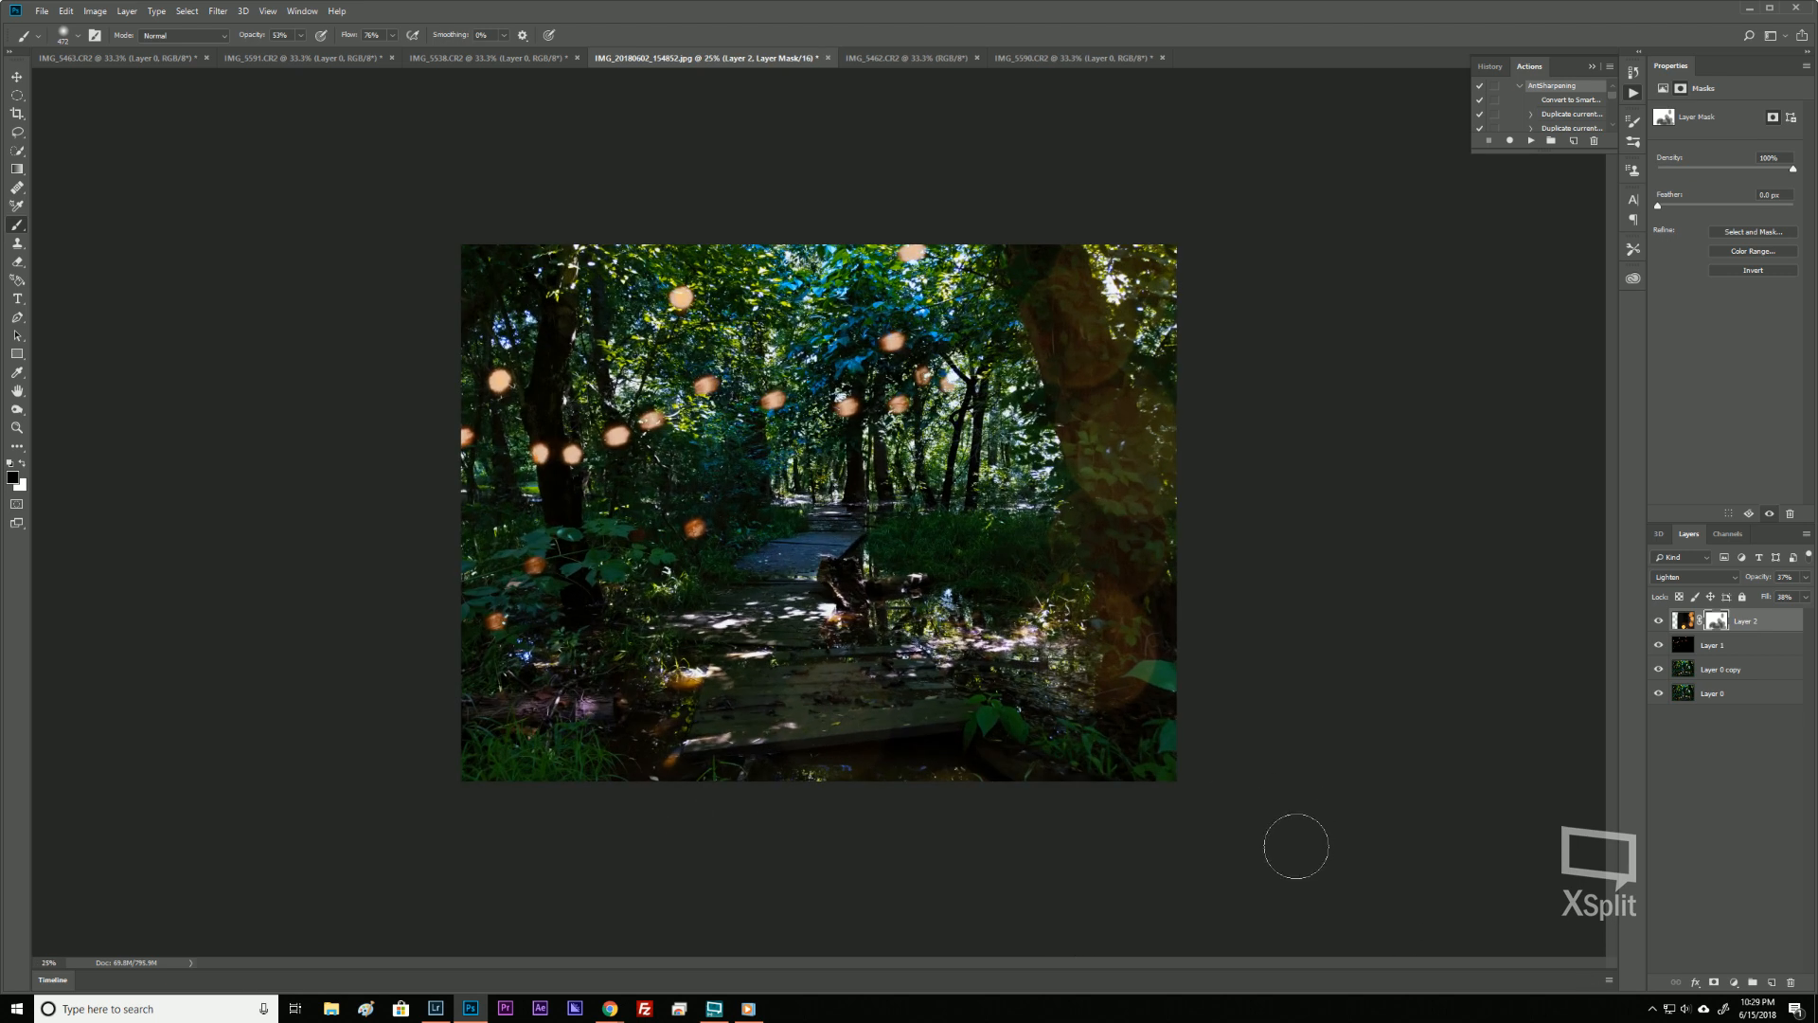
left_click(1704, 648)
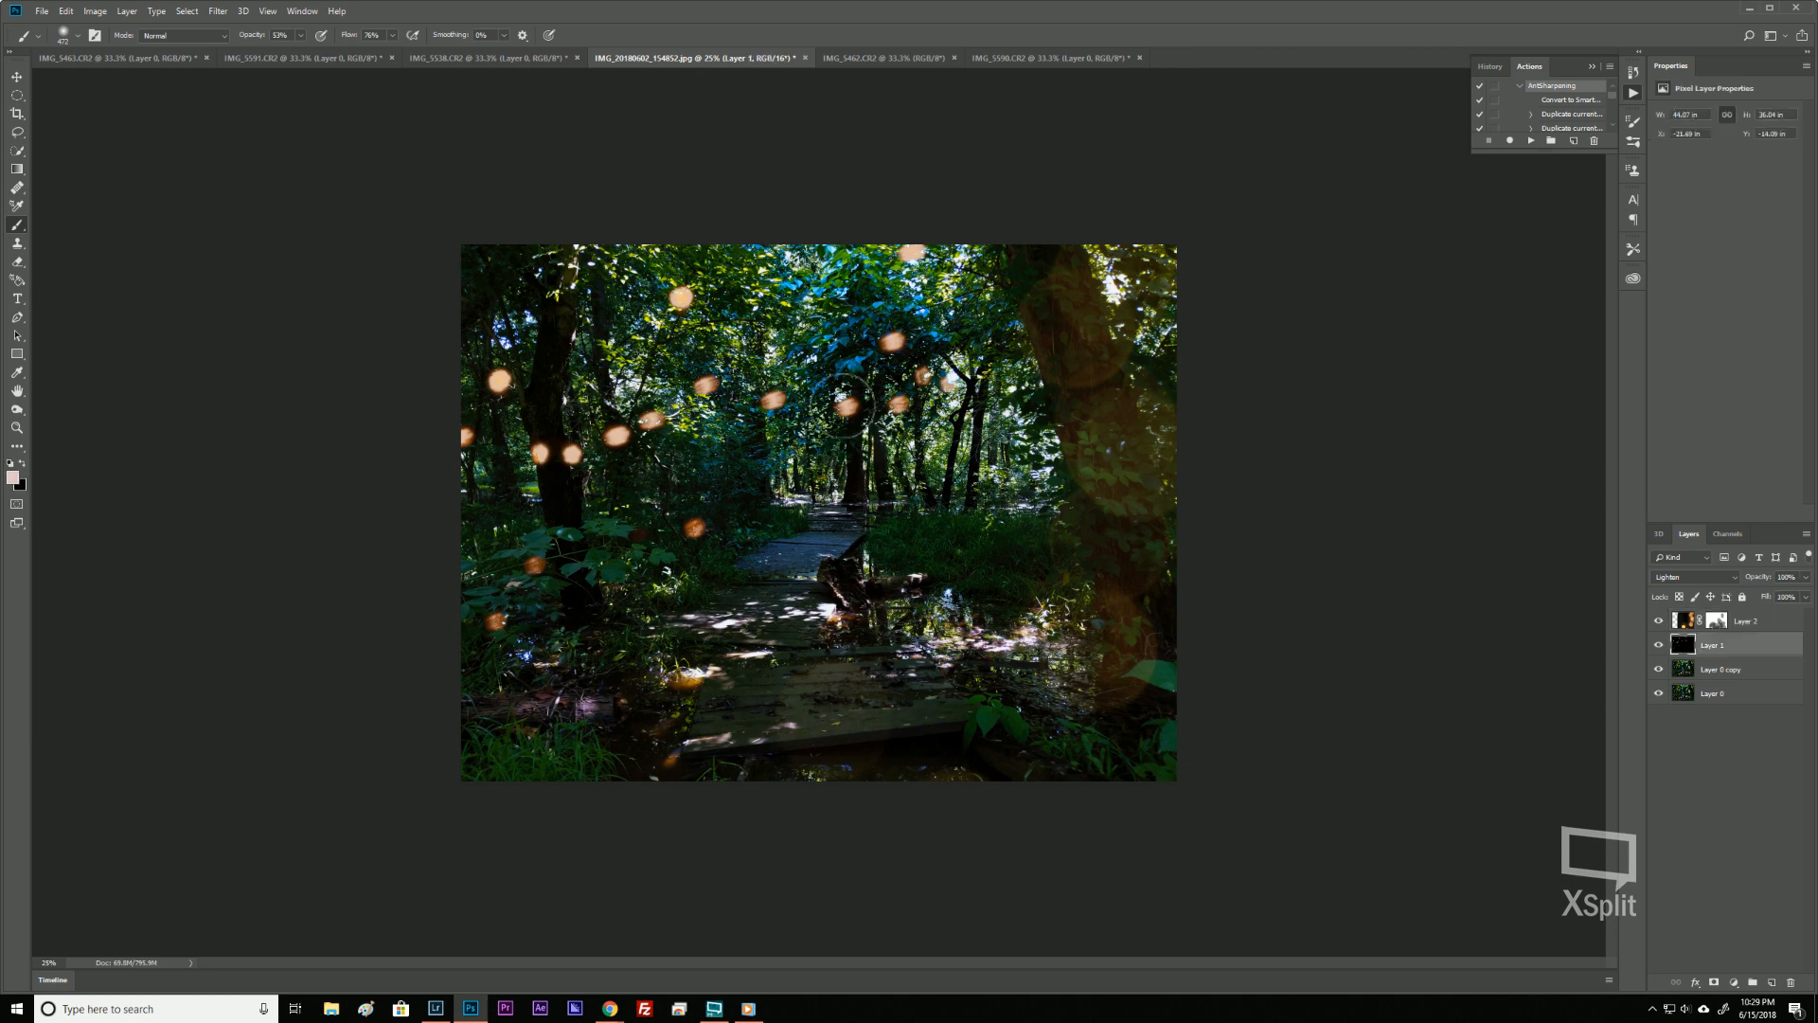
key("v")
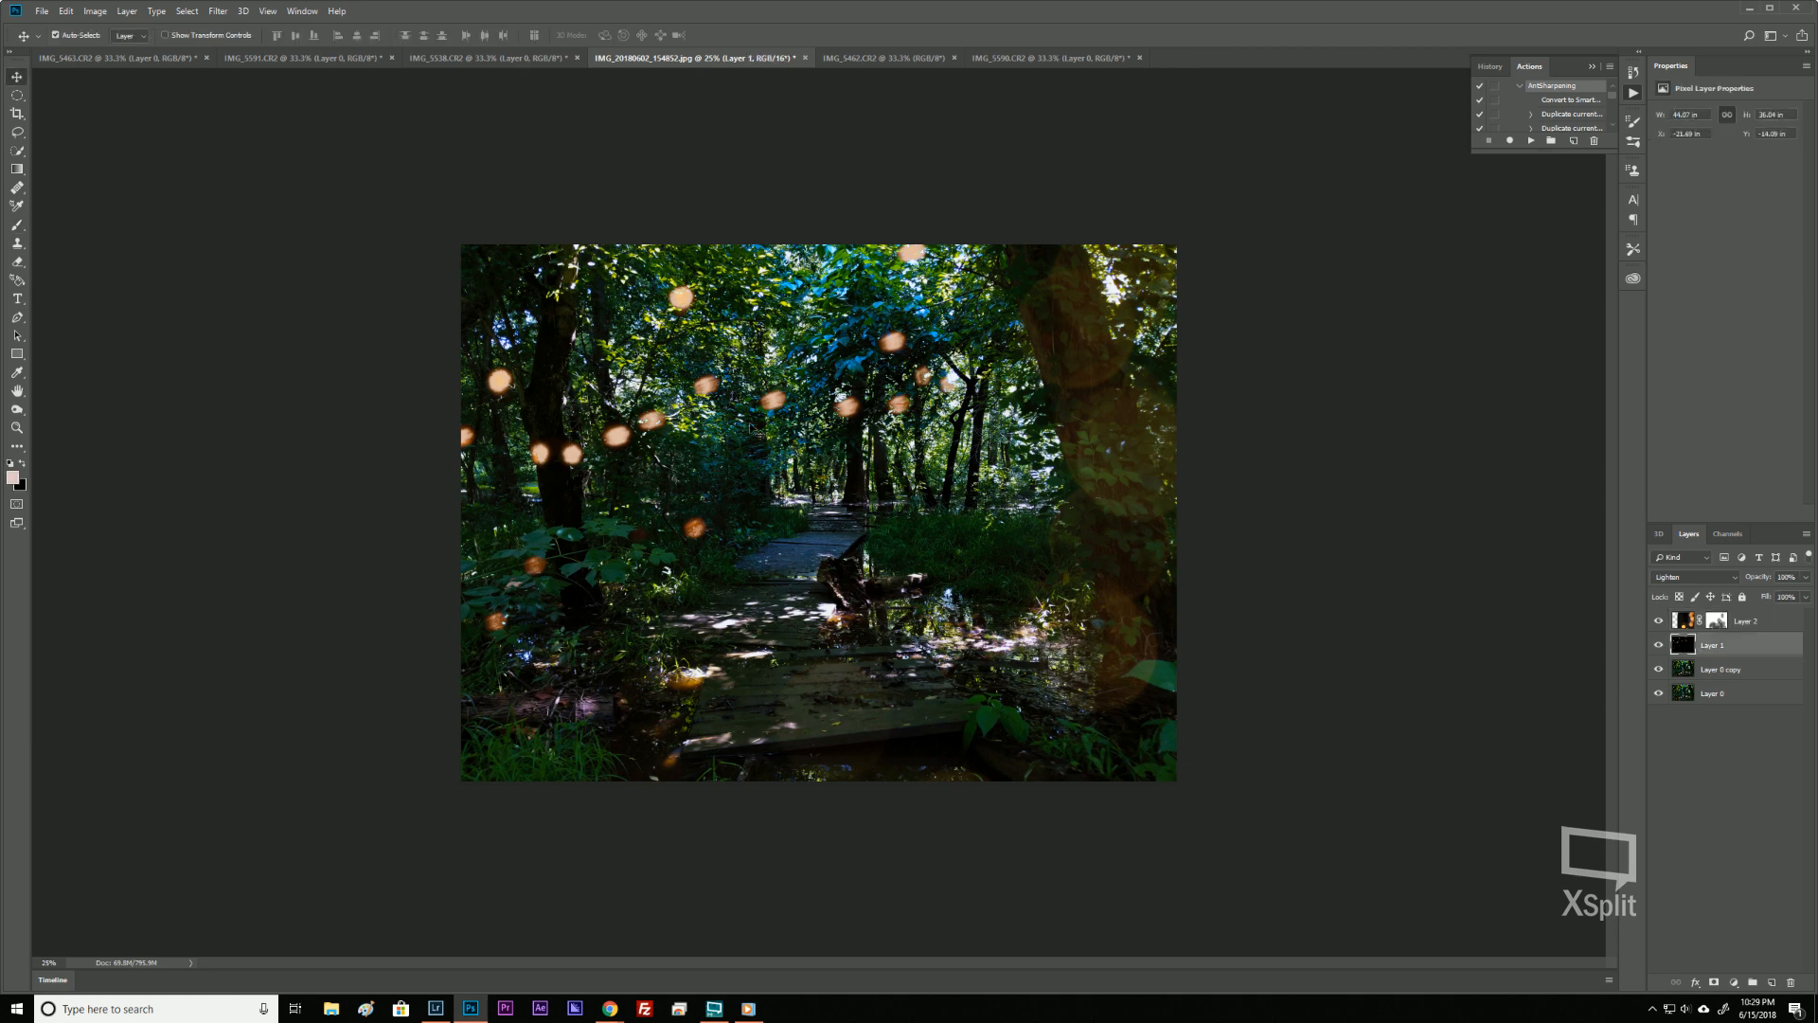
mouse_move(723, 425)
left_mouse_down()
mouse_move(632, 463)
mouse_move(716, 469)
left_mouse_up()
left_click(1689, 645)
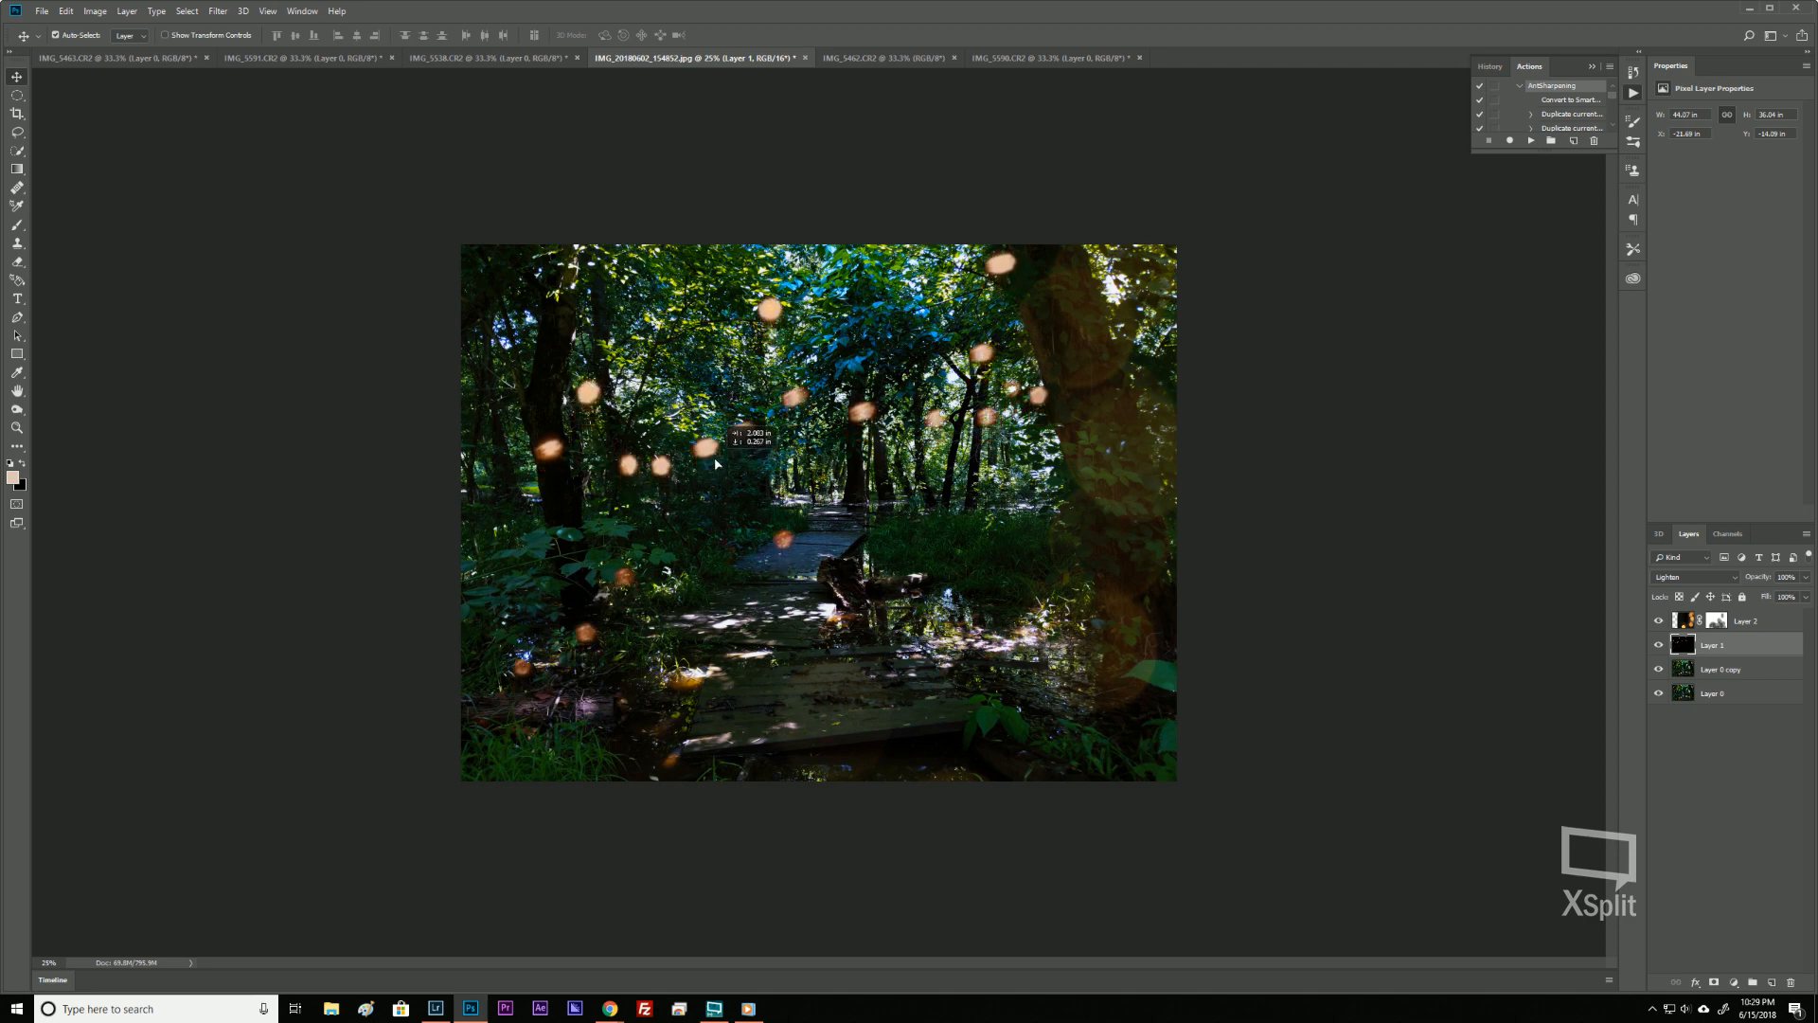
Lower the opacity of Layer 1 with the small beige lights to about 79% and deselect the layers.
left_click(1806, 577)
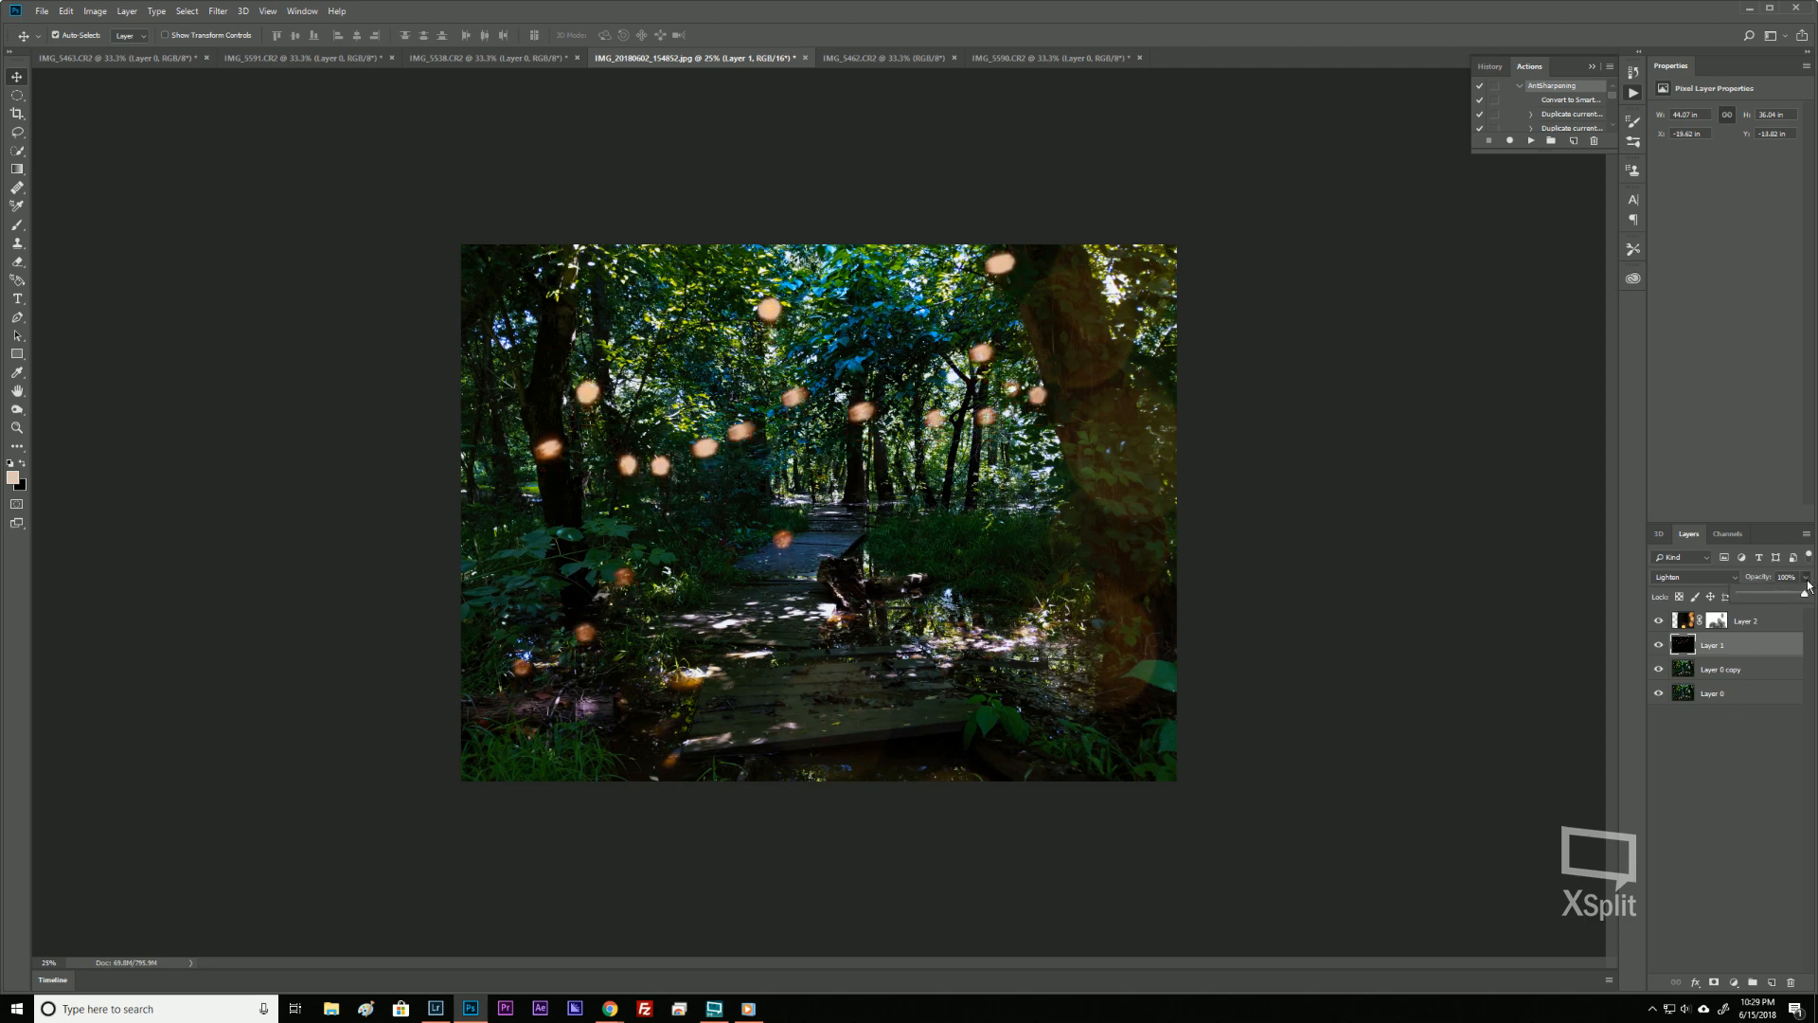
mouse_move(1806, 596)
left_mouse_down()
mouse_move(1765, 606)
mouse_move(1792, 598)
left_mouse_up()
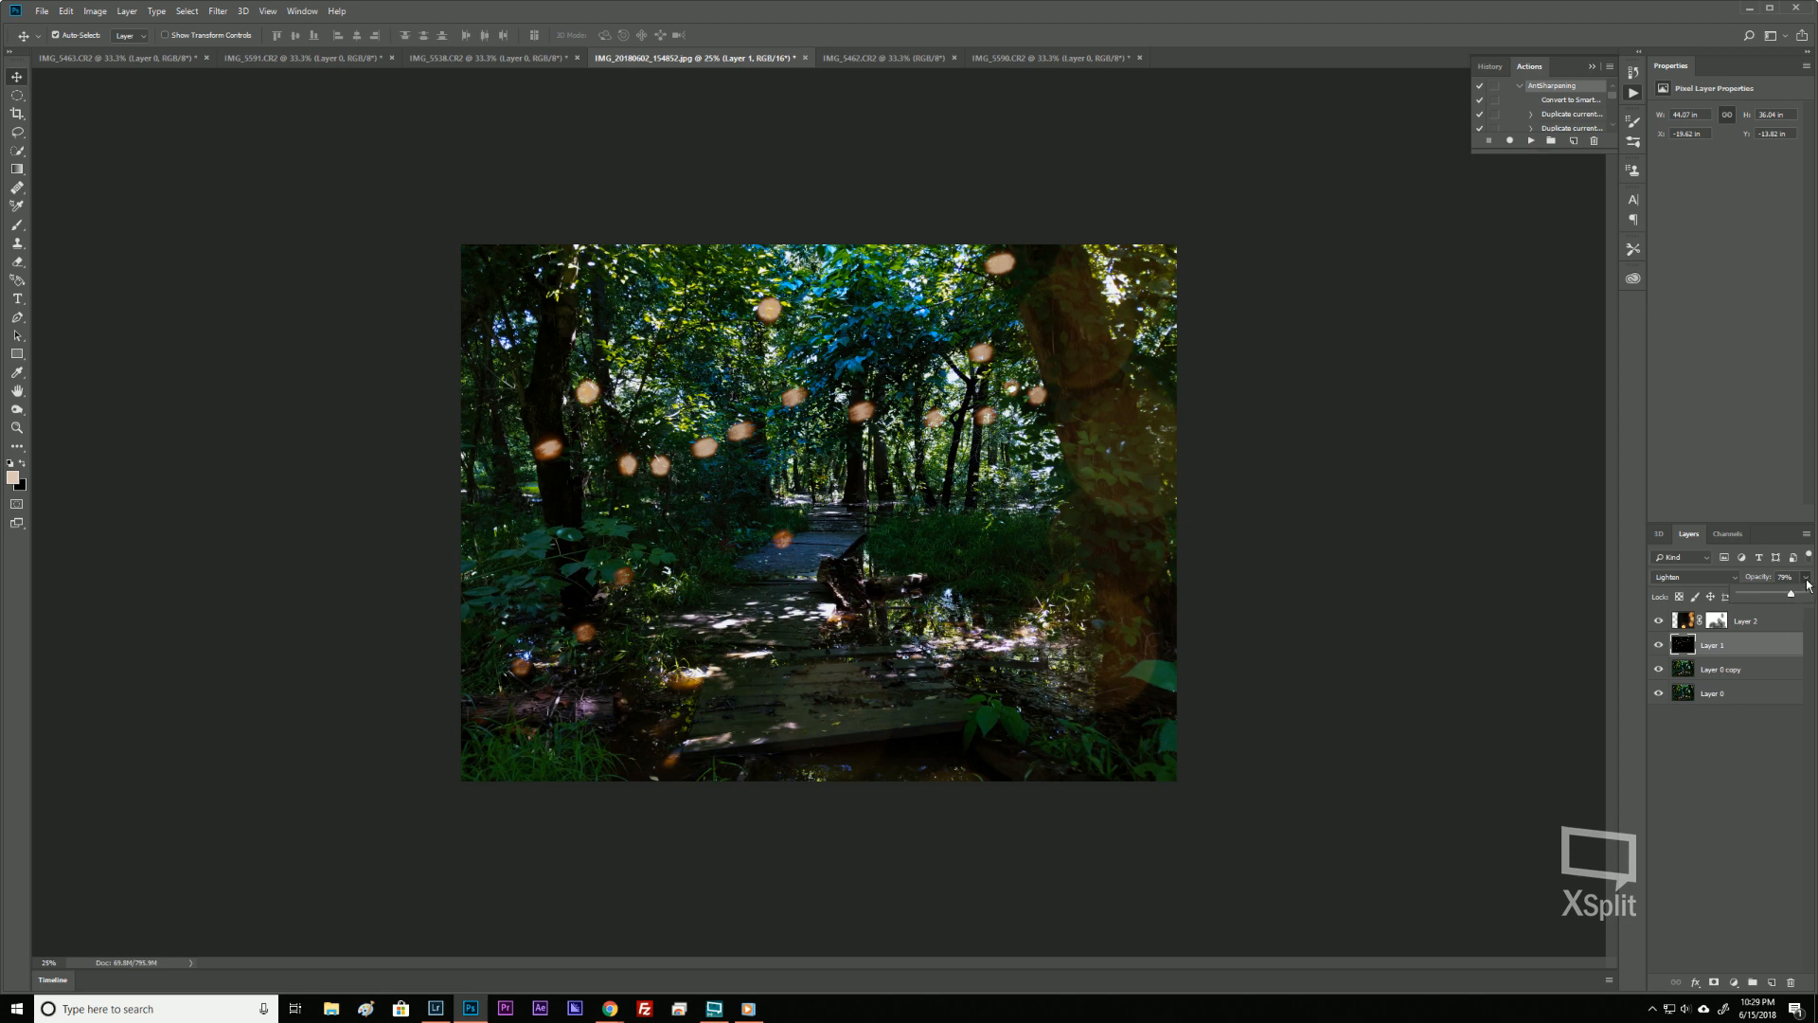
left_click(1807, 580)
left_click_drag(1802, 599, 1801, 622)
left_click(1405, 758)
left_click(1405, 760)
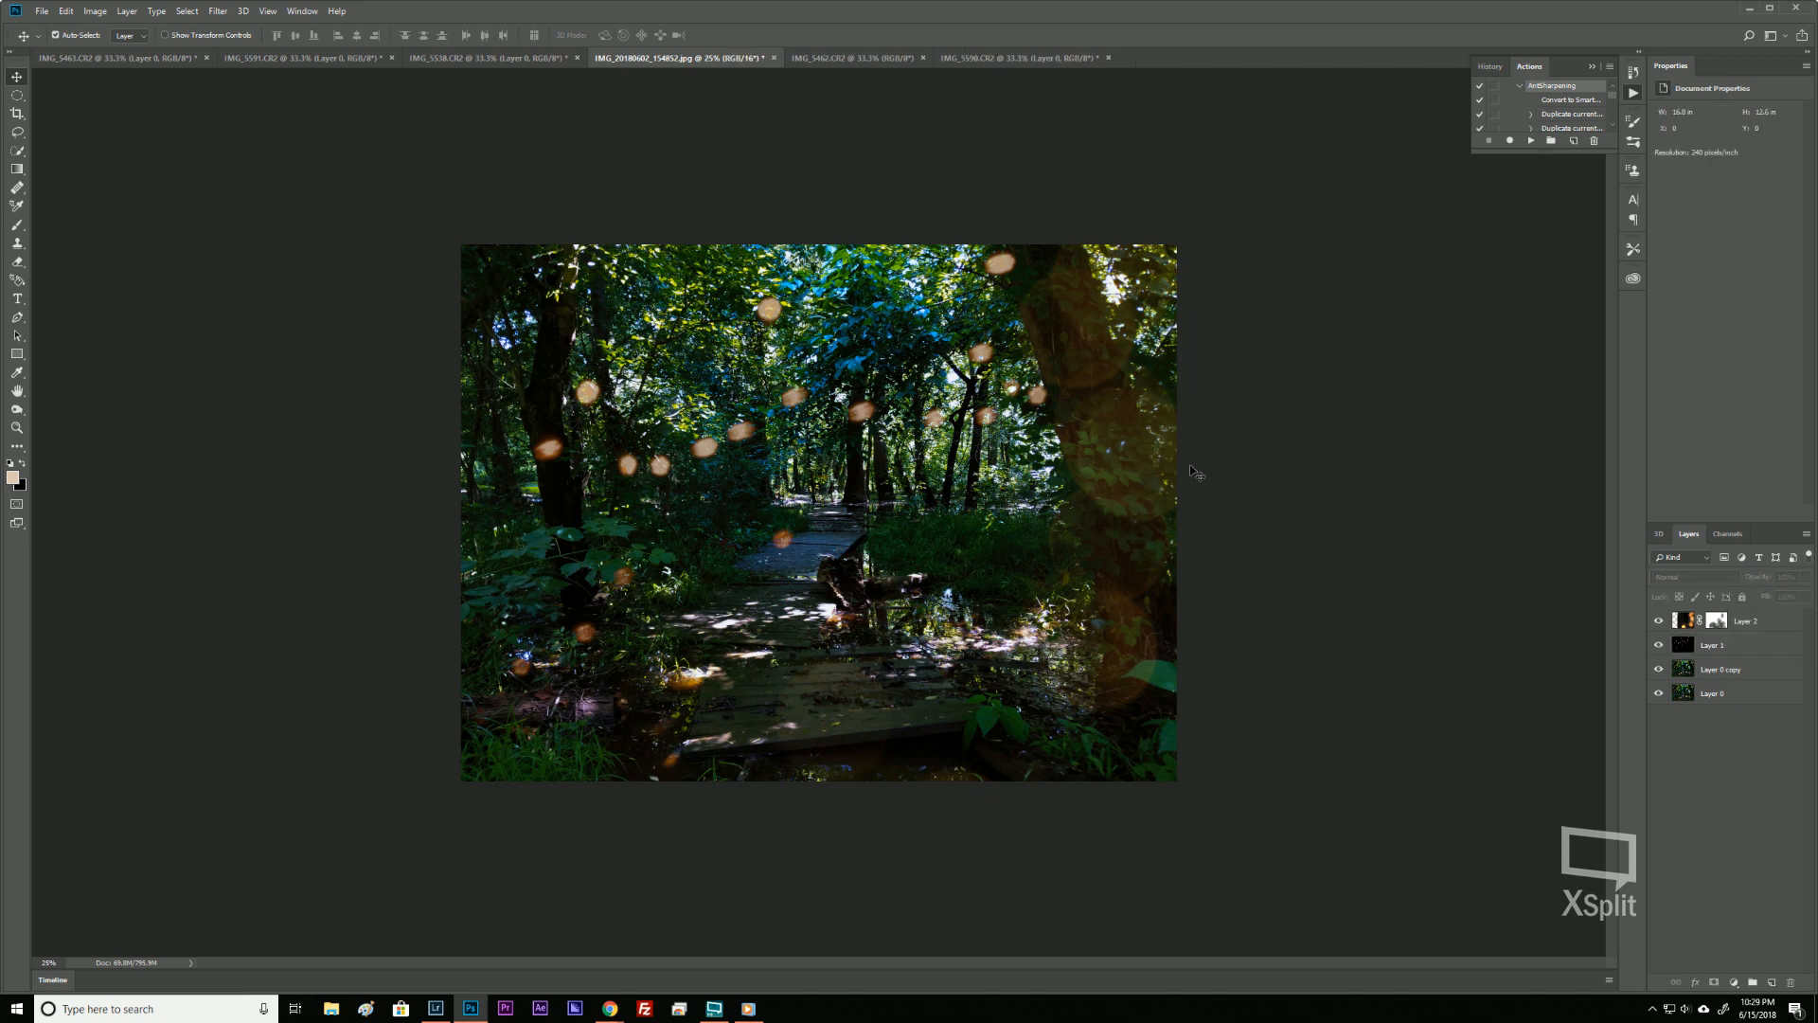
Add a new empty layer above Layer 2 and make it the active layer.
left_click(1760, 617)
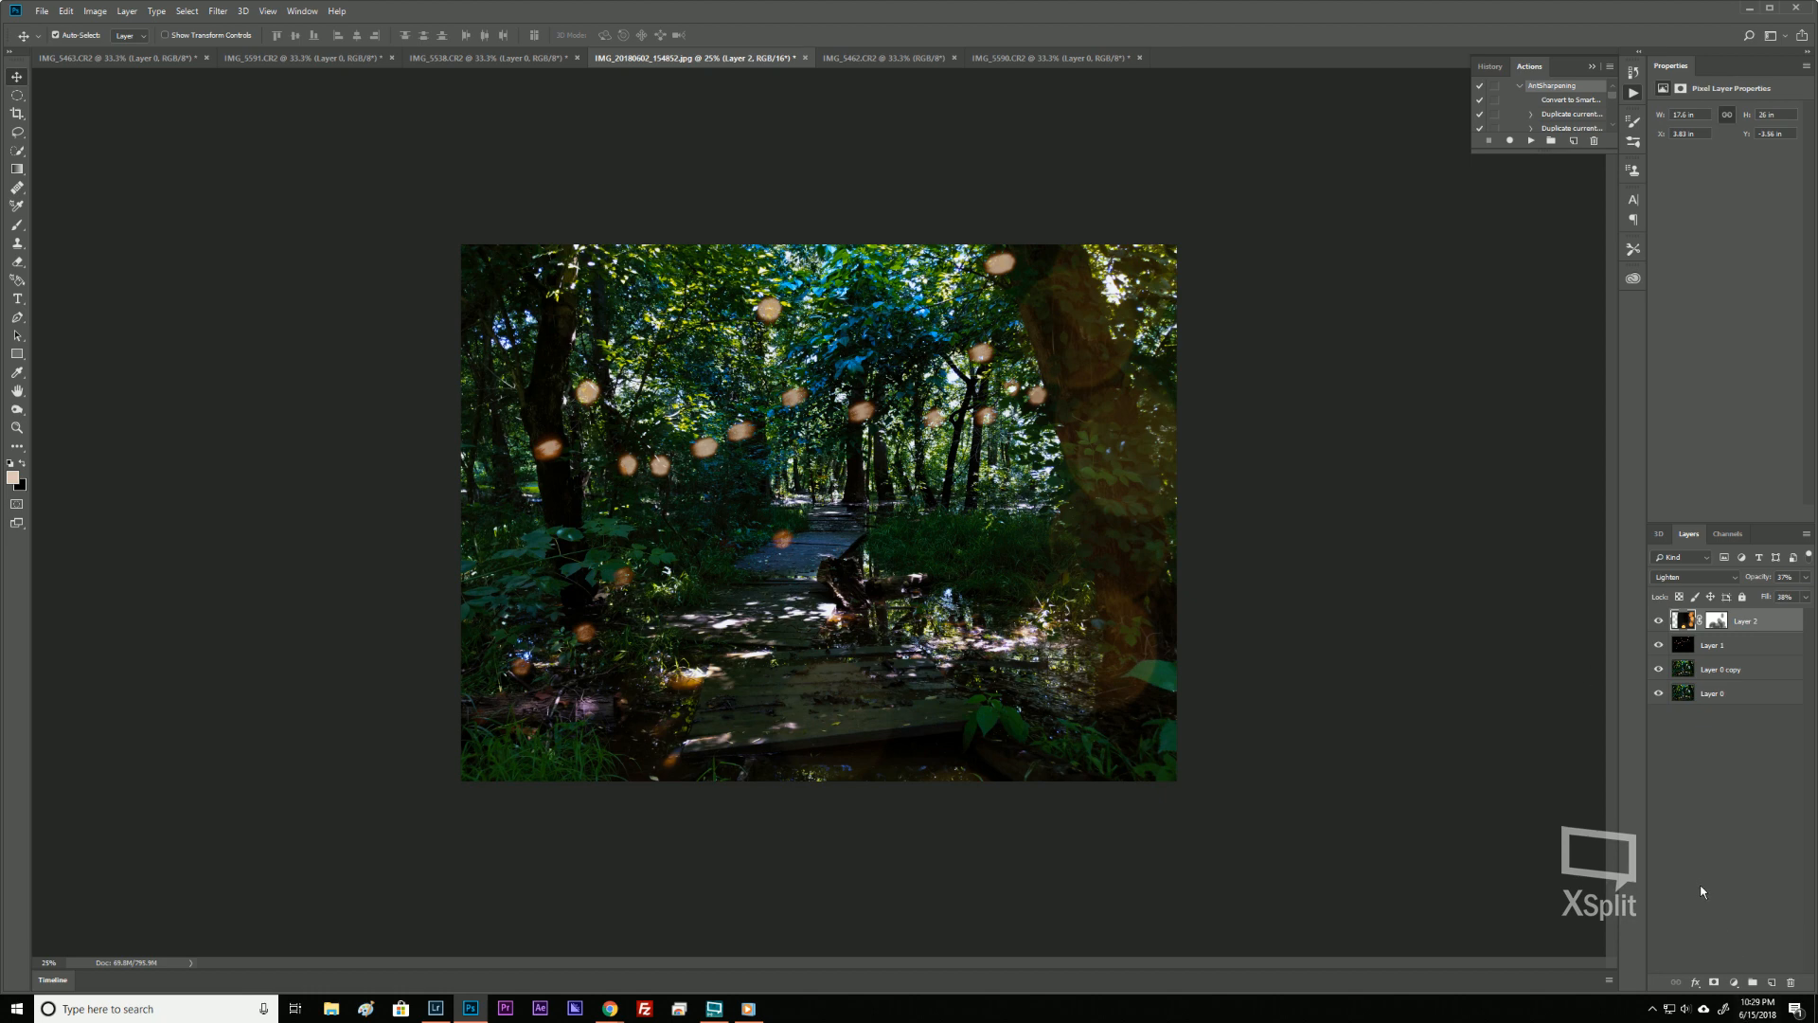
left_click(1771, 985)
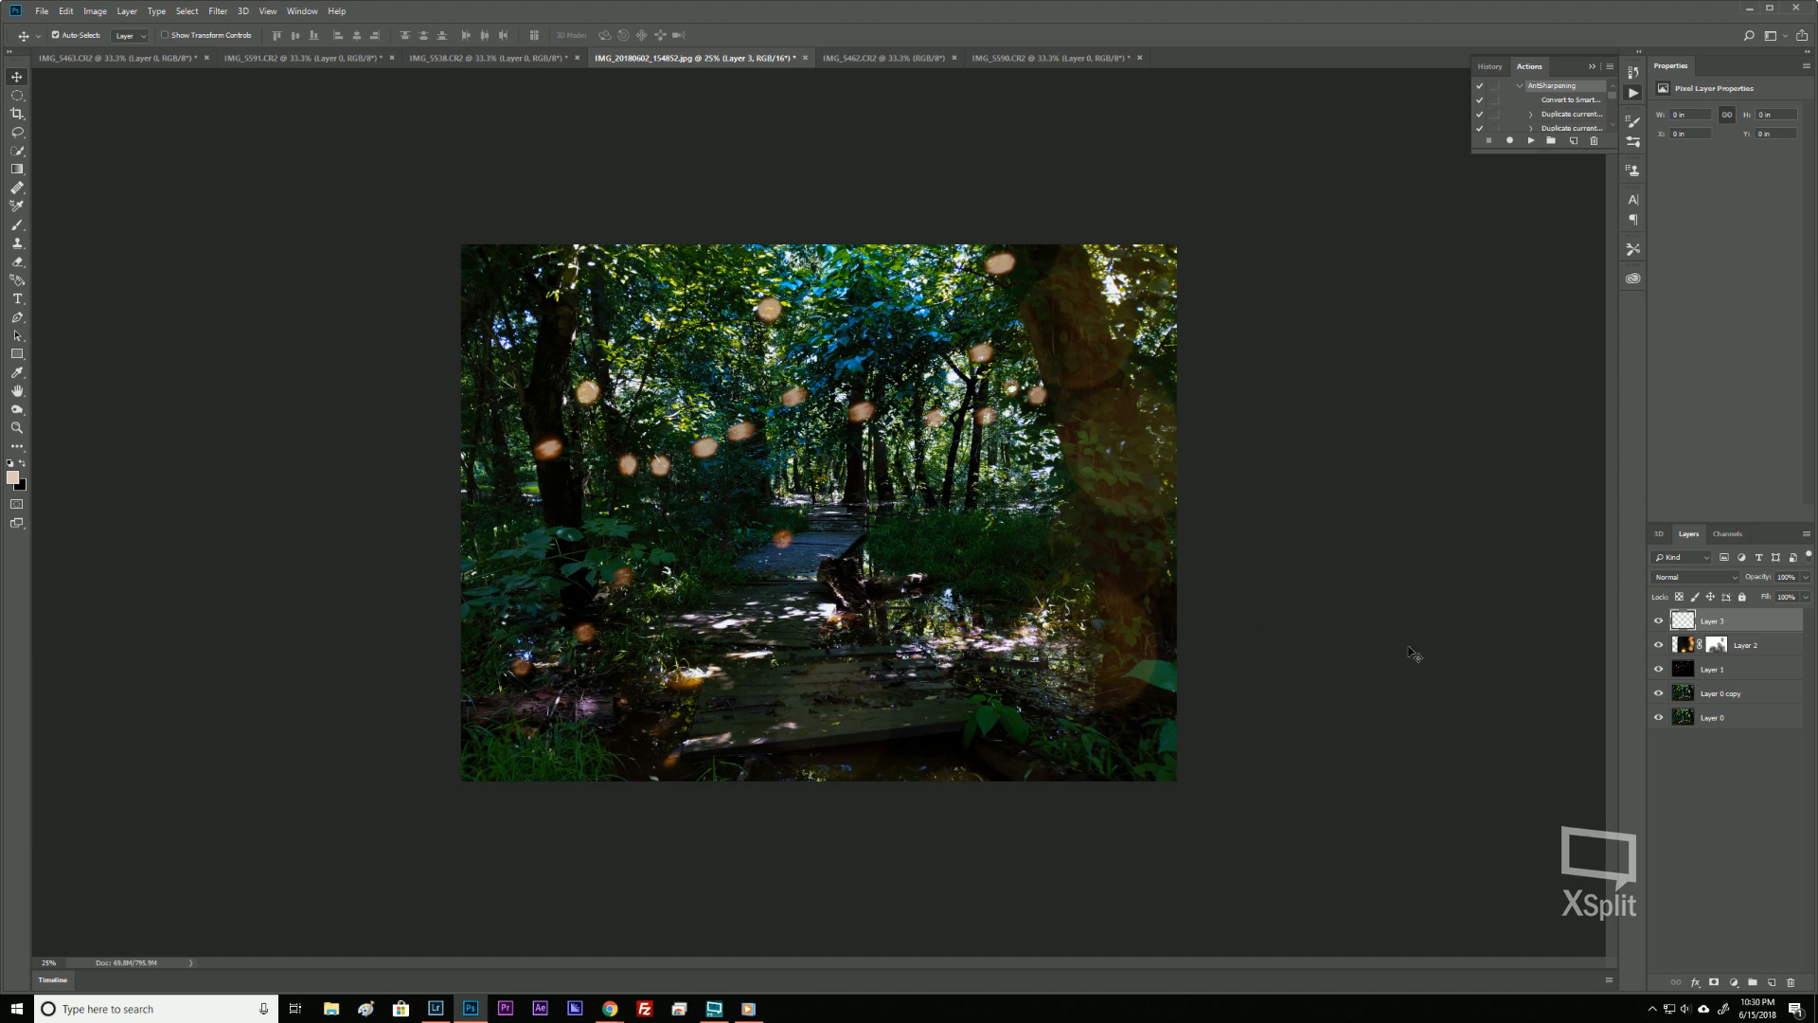
left_click(1719, 621)
Sample a pale yellow-green from the sunlit leaves, activate the Gradient tool and set the new layer's blend mode to Soft Light.
key("i")
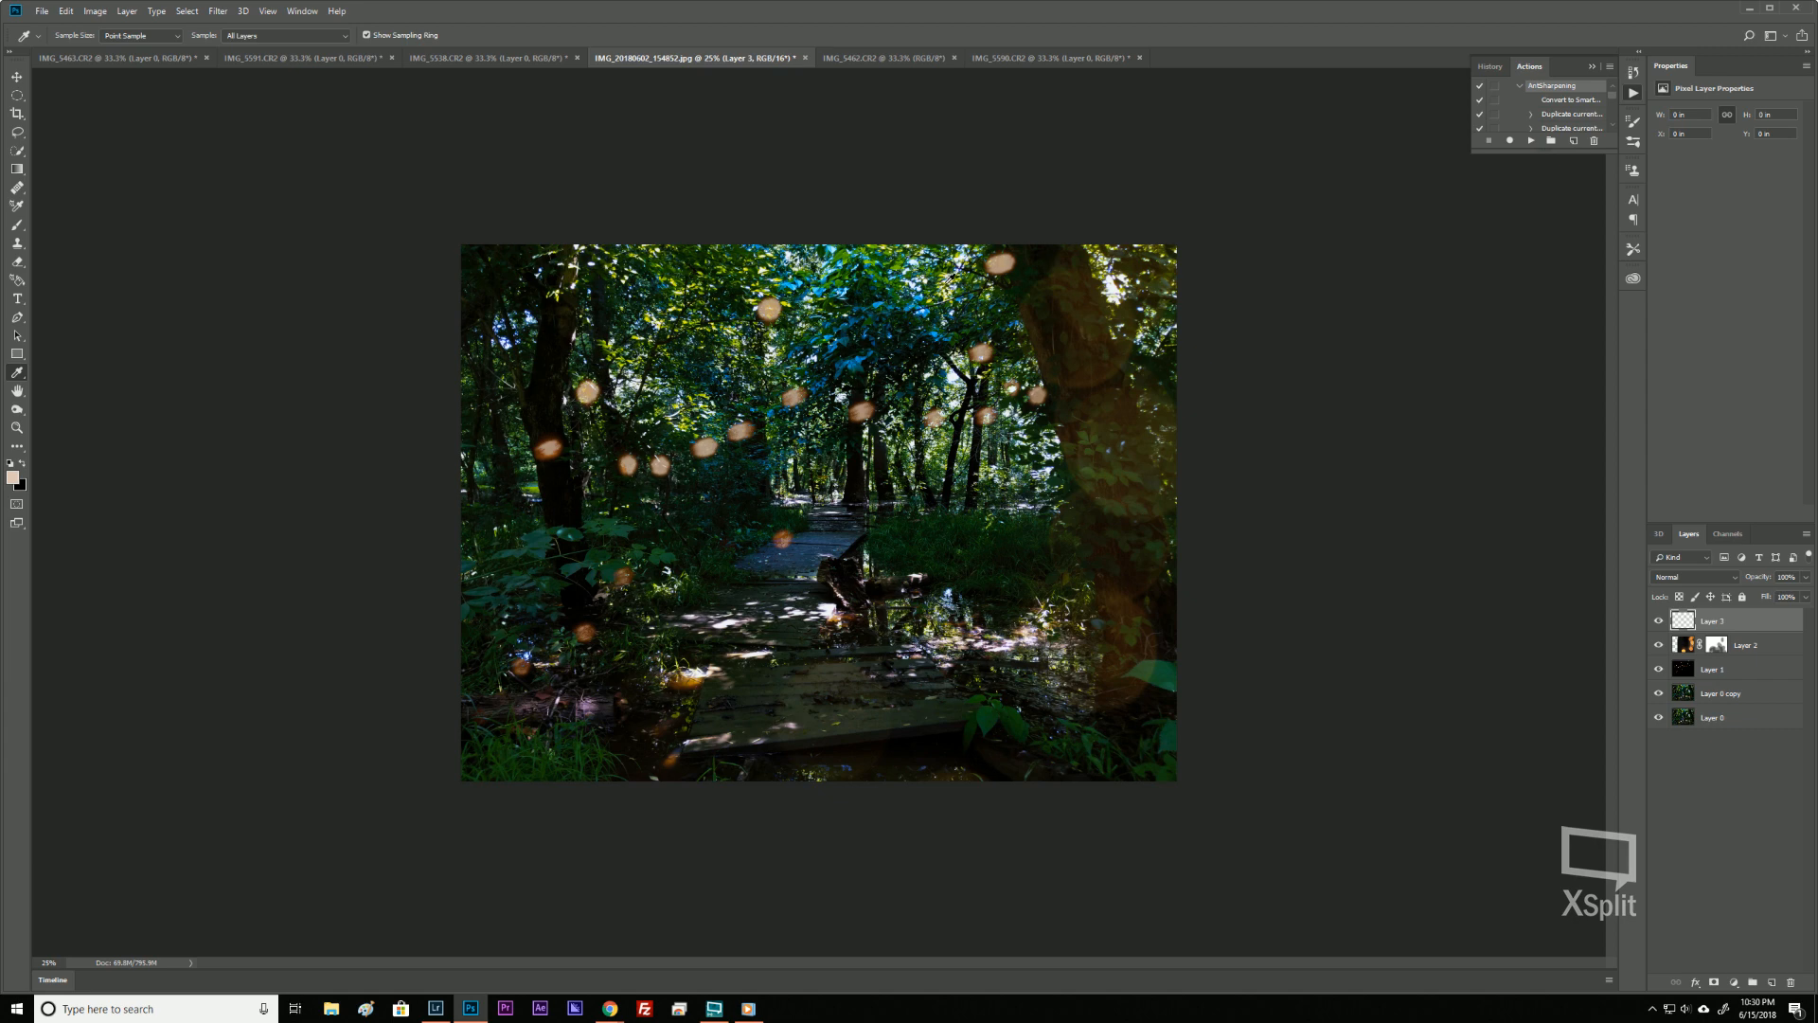
left_click(950, 280)
key("g")
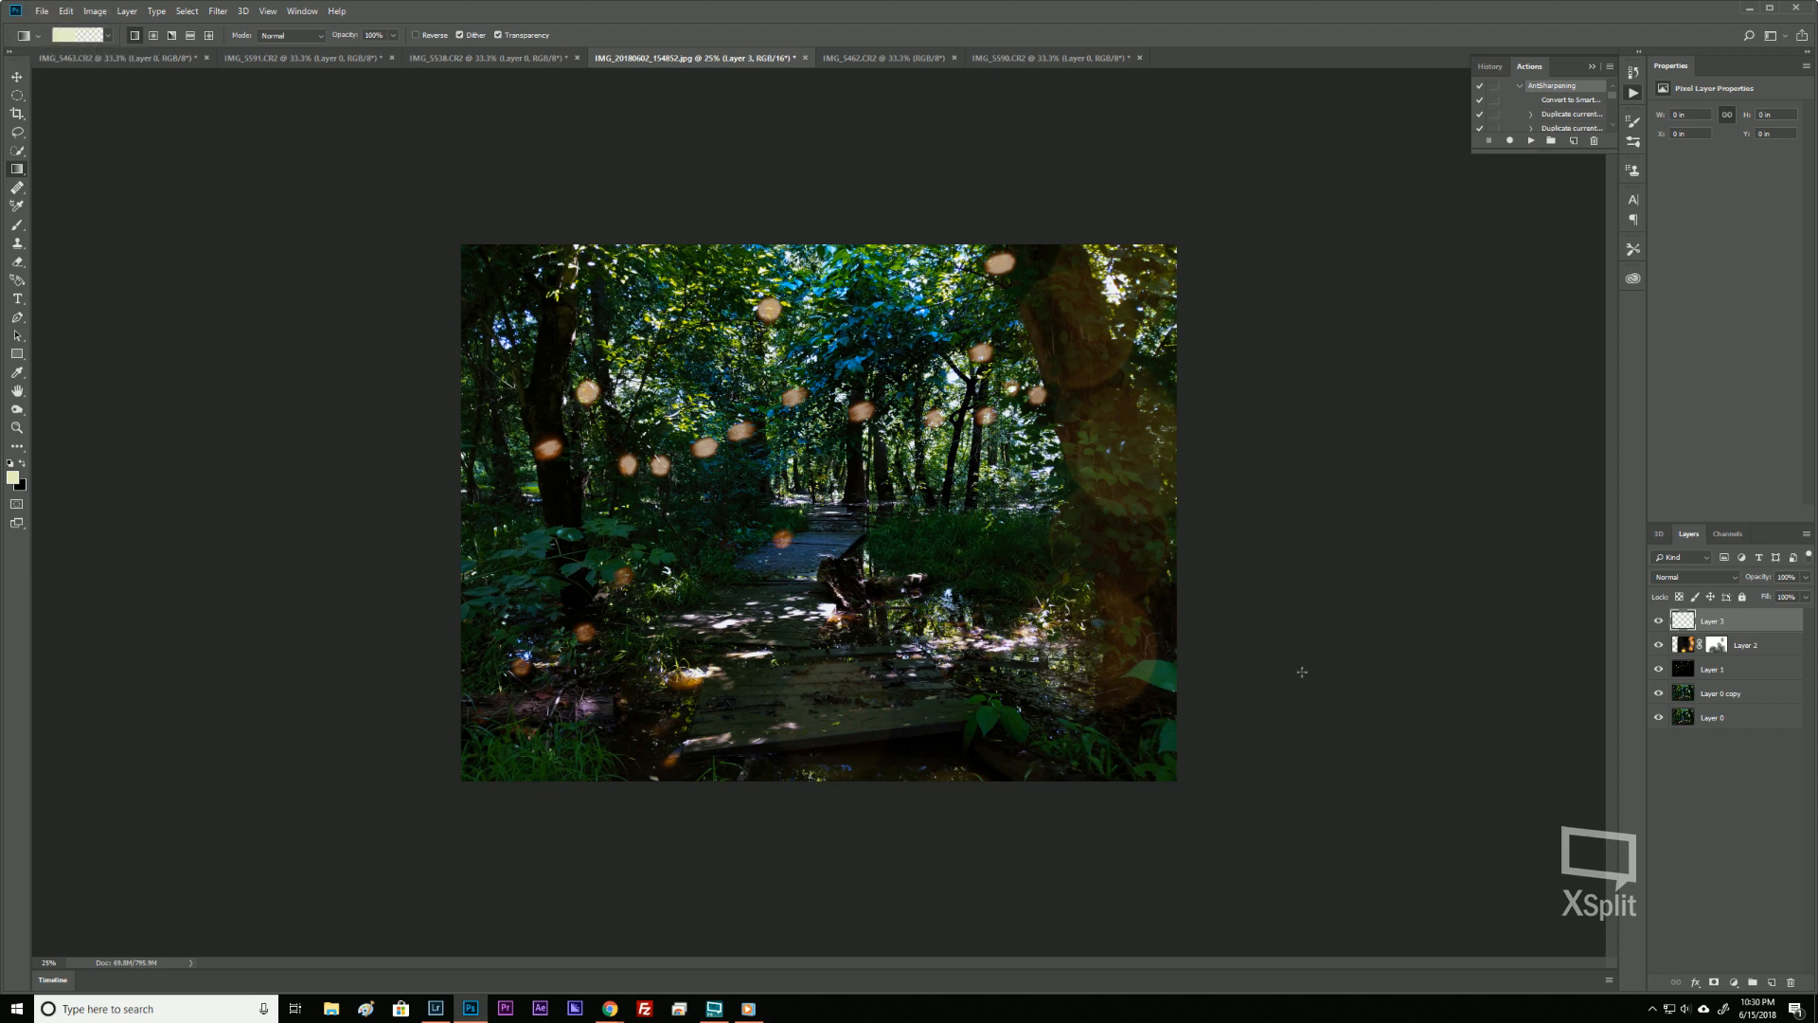
left_click(1715, 578)
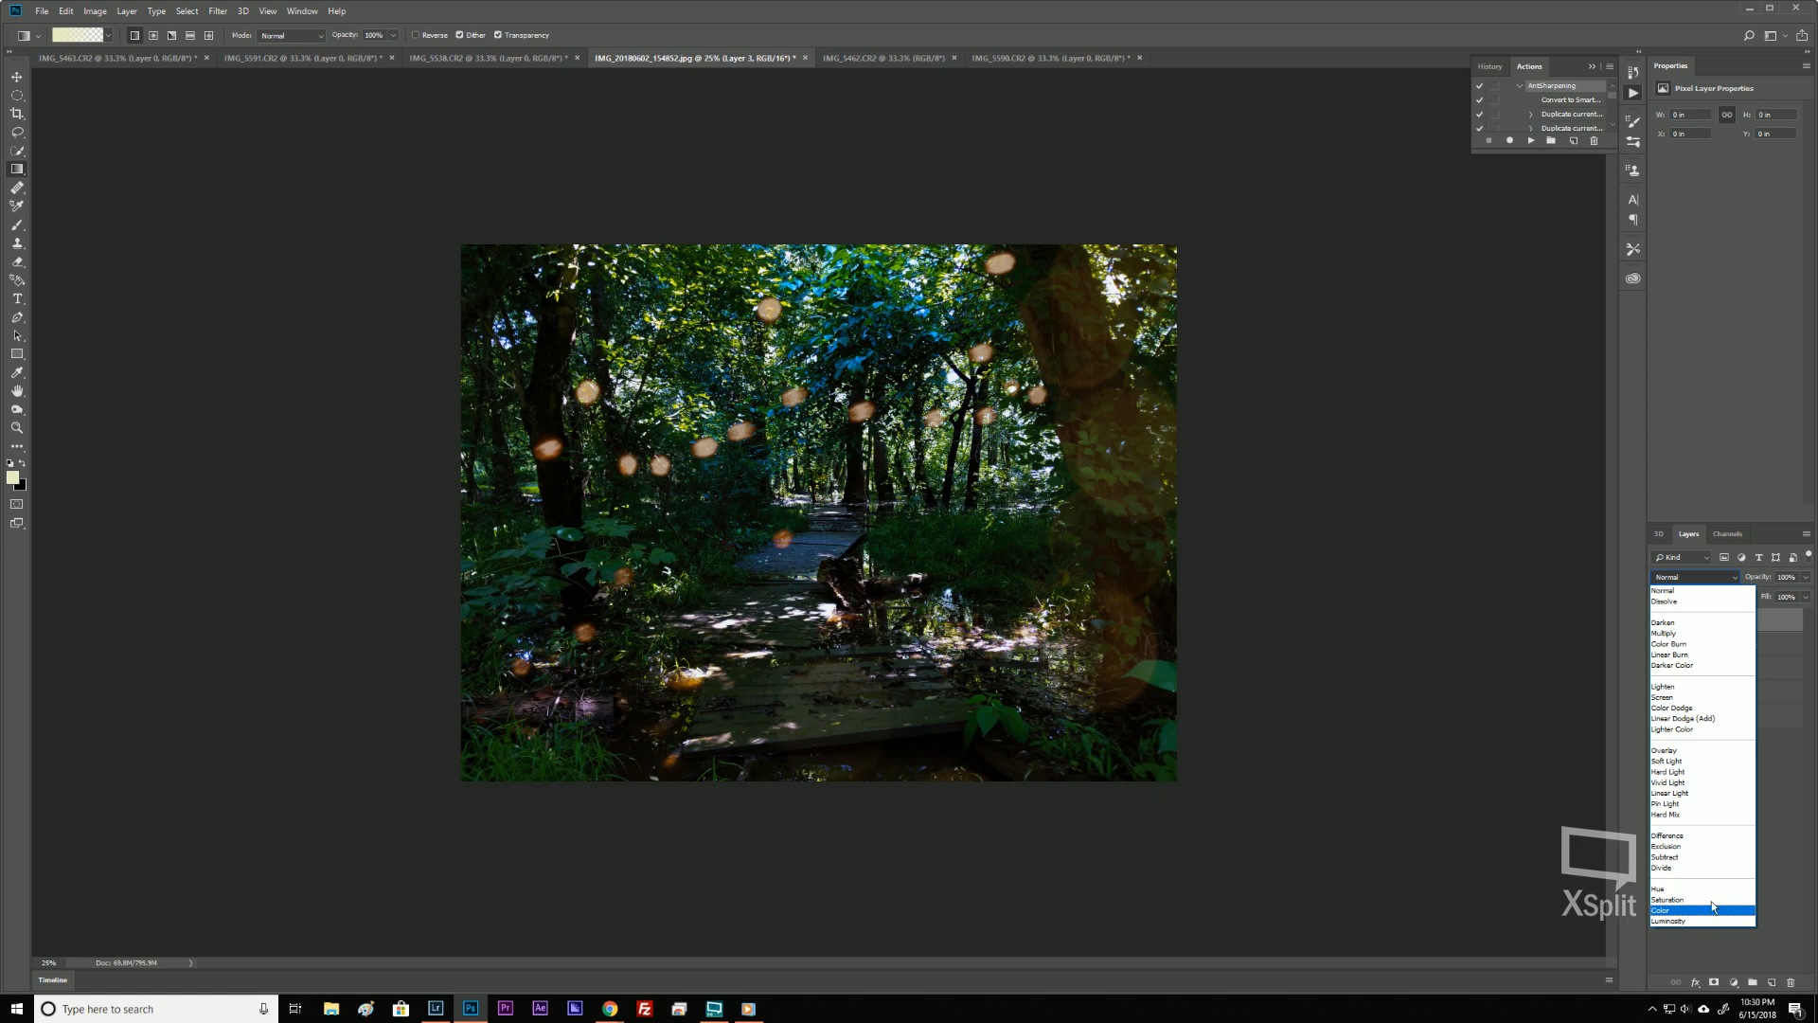
left_click(1690, 761)
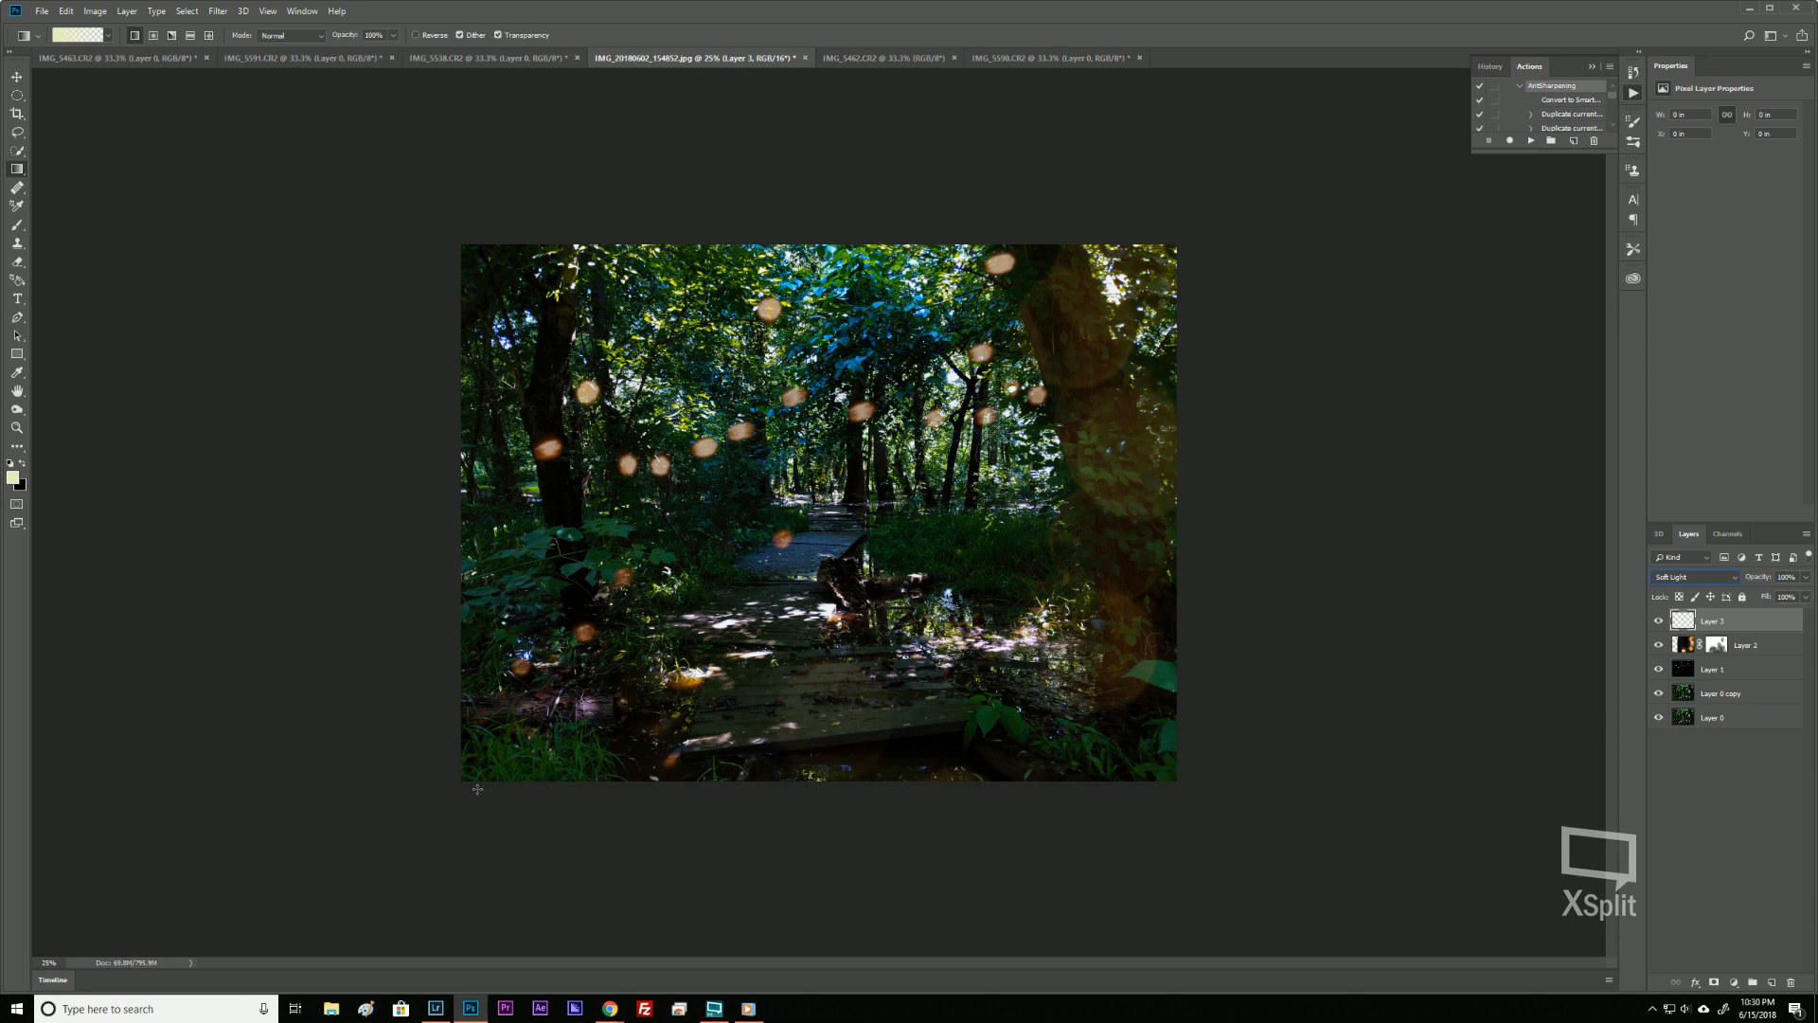
Try a long gradient from the photo's lower-left corner and a short one from the upper-right corner, undoing each.
left_click_drag(362, 811, 1254, 167)
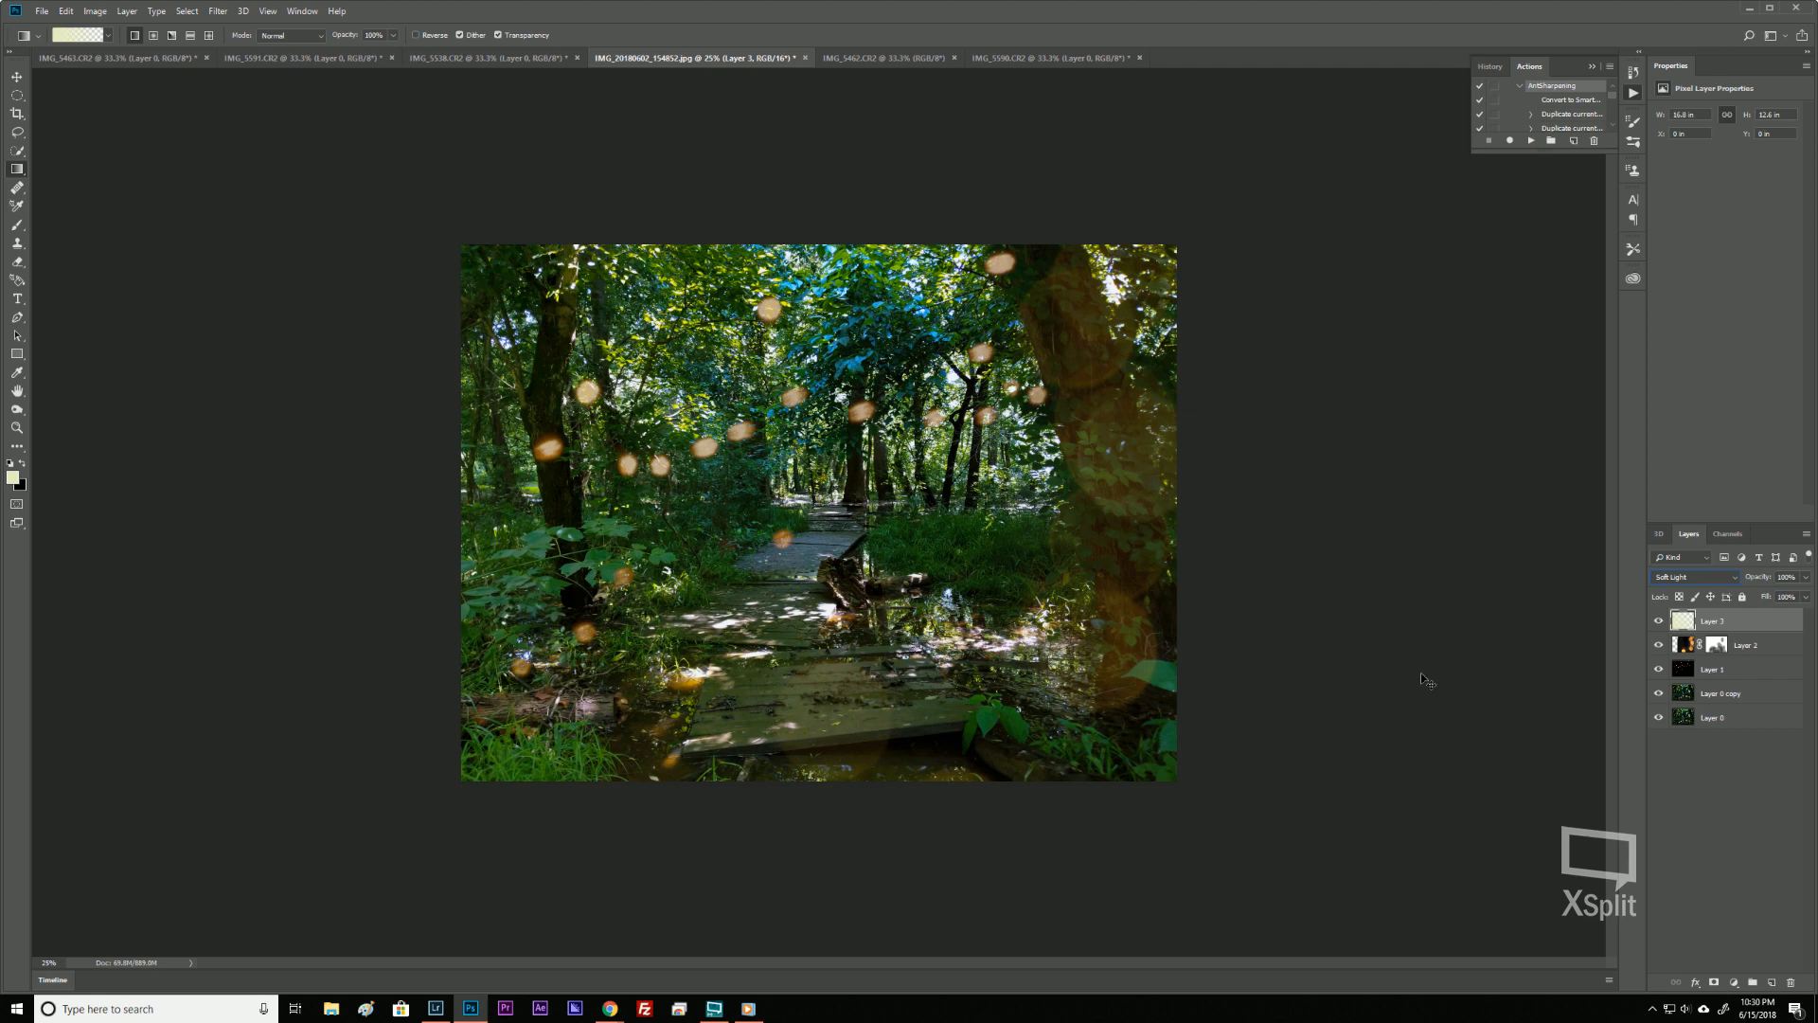
key("ctrl+z")
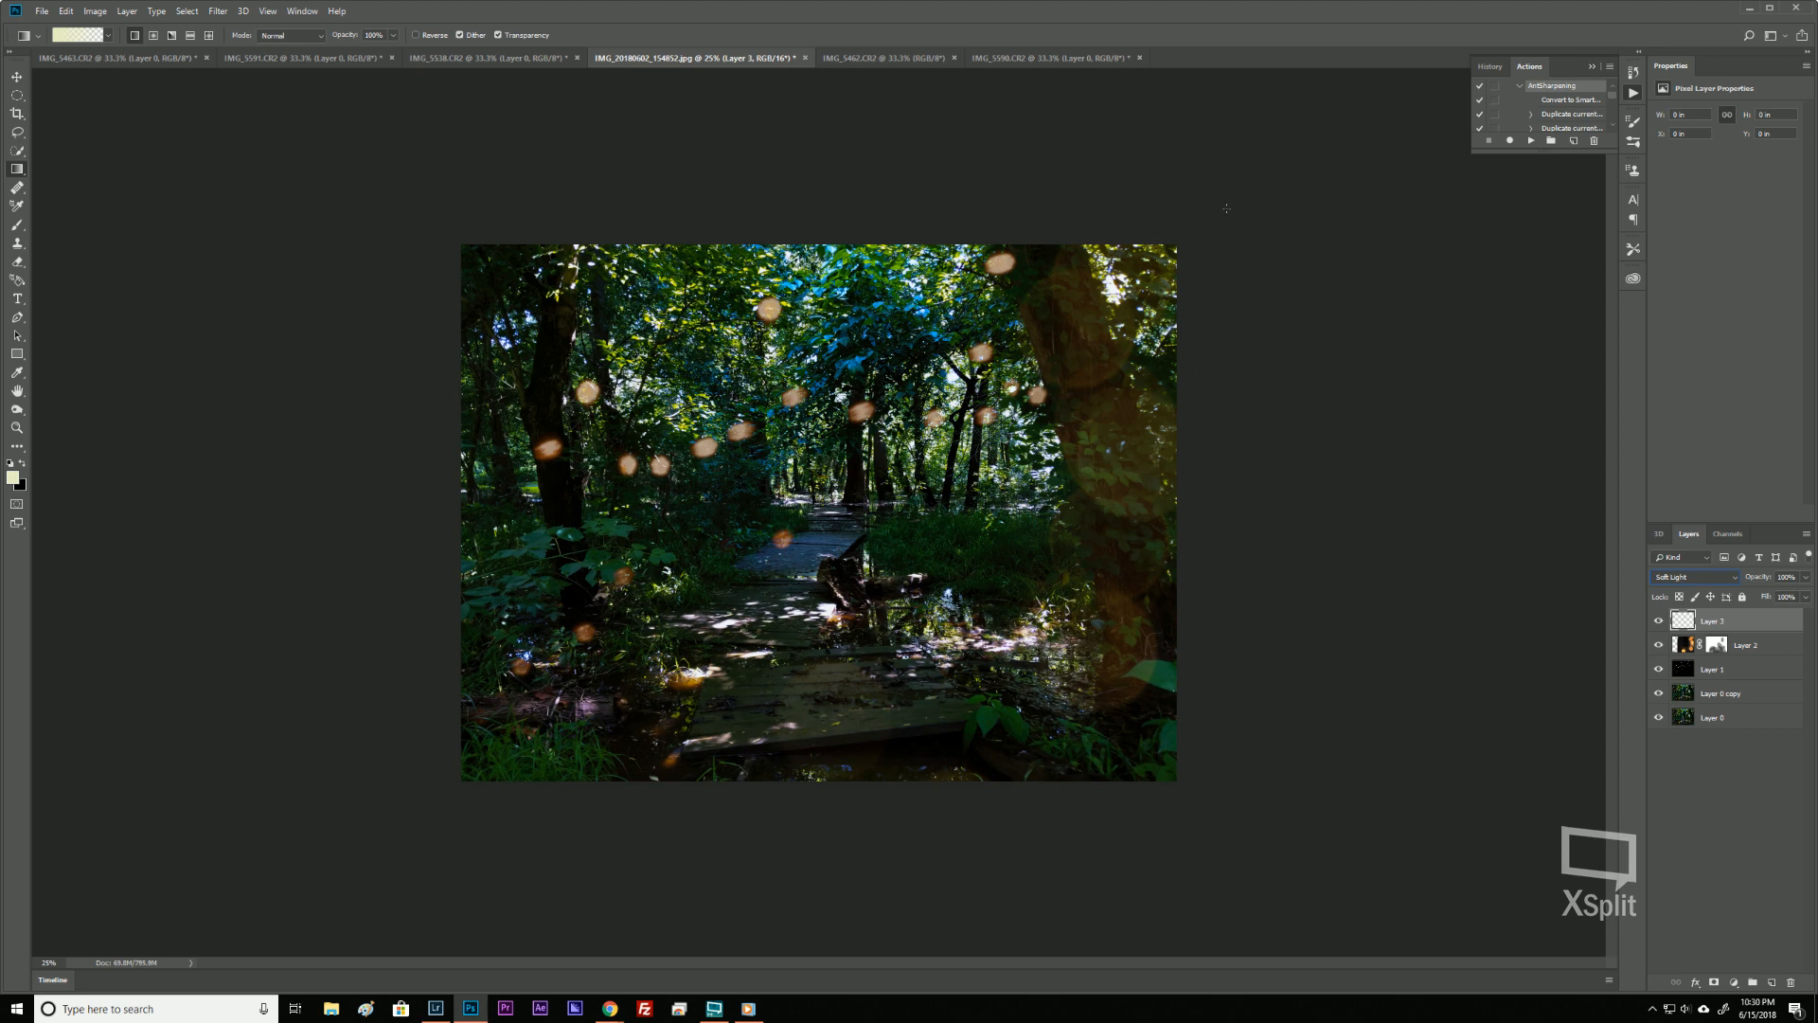
left_click_drag(1226, 208, 1016, 266)
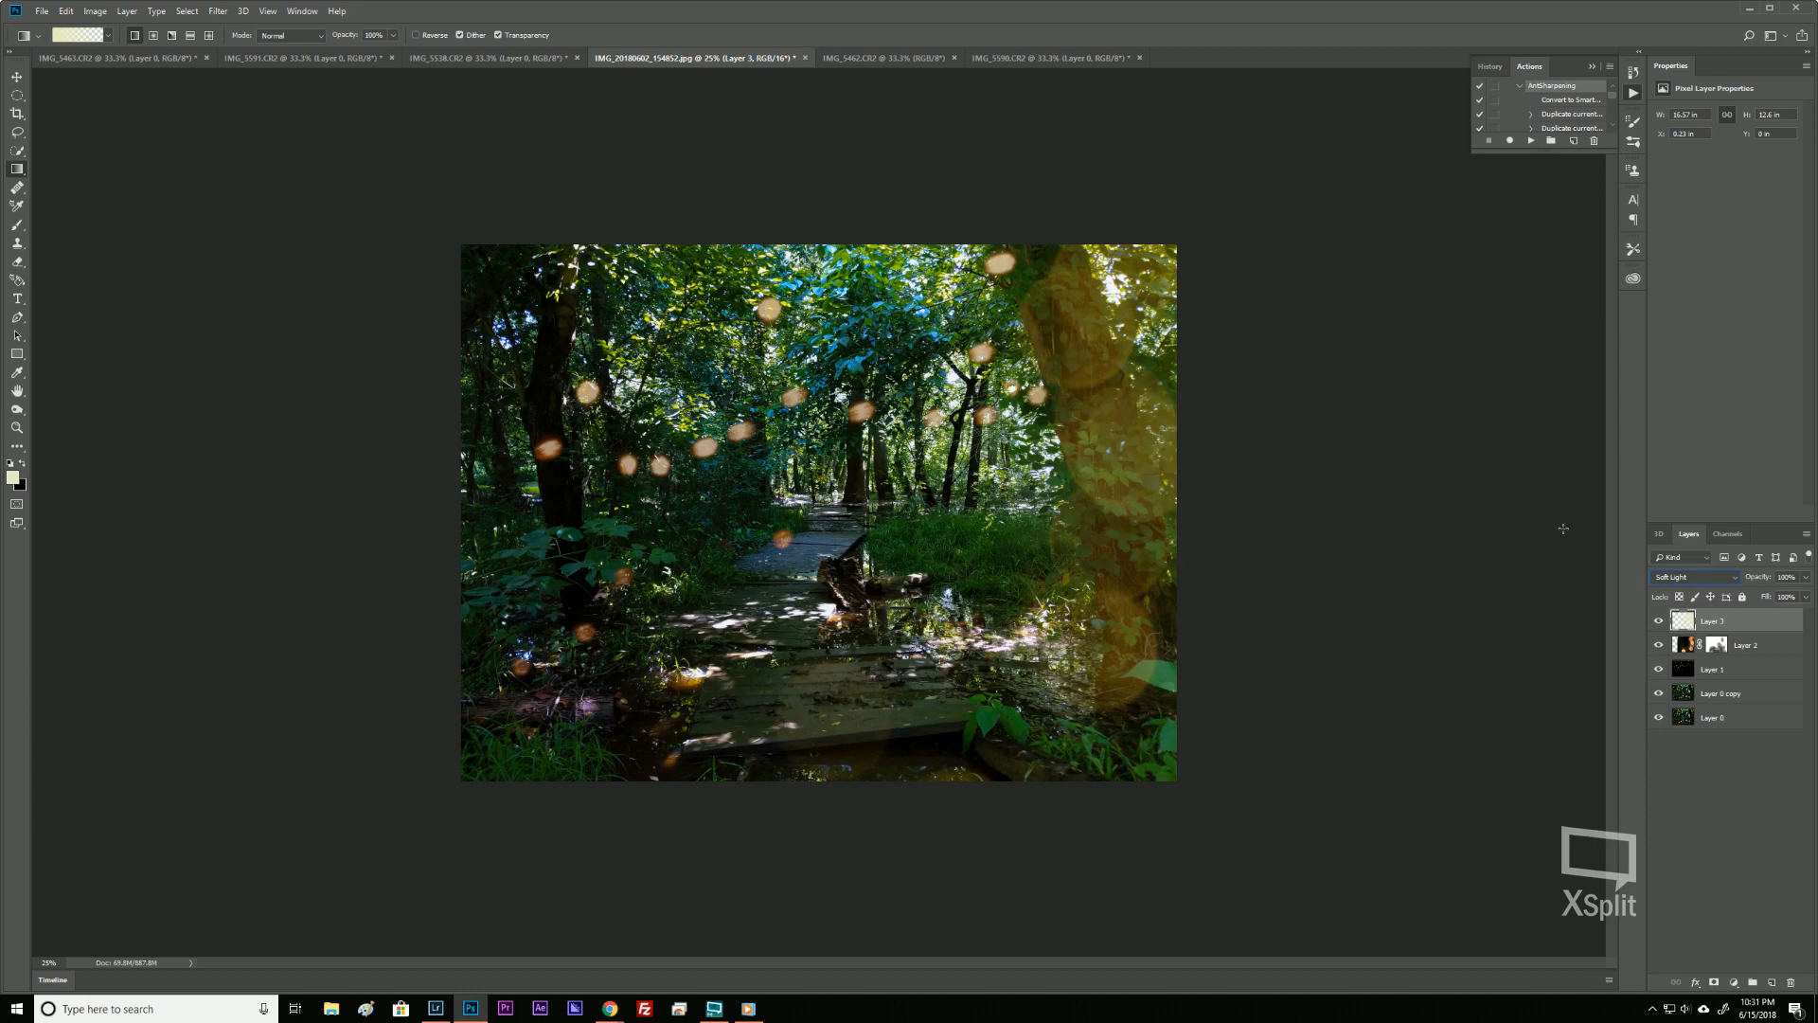
key("ctrl+z")
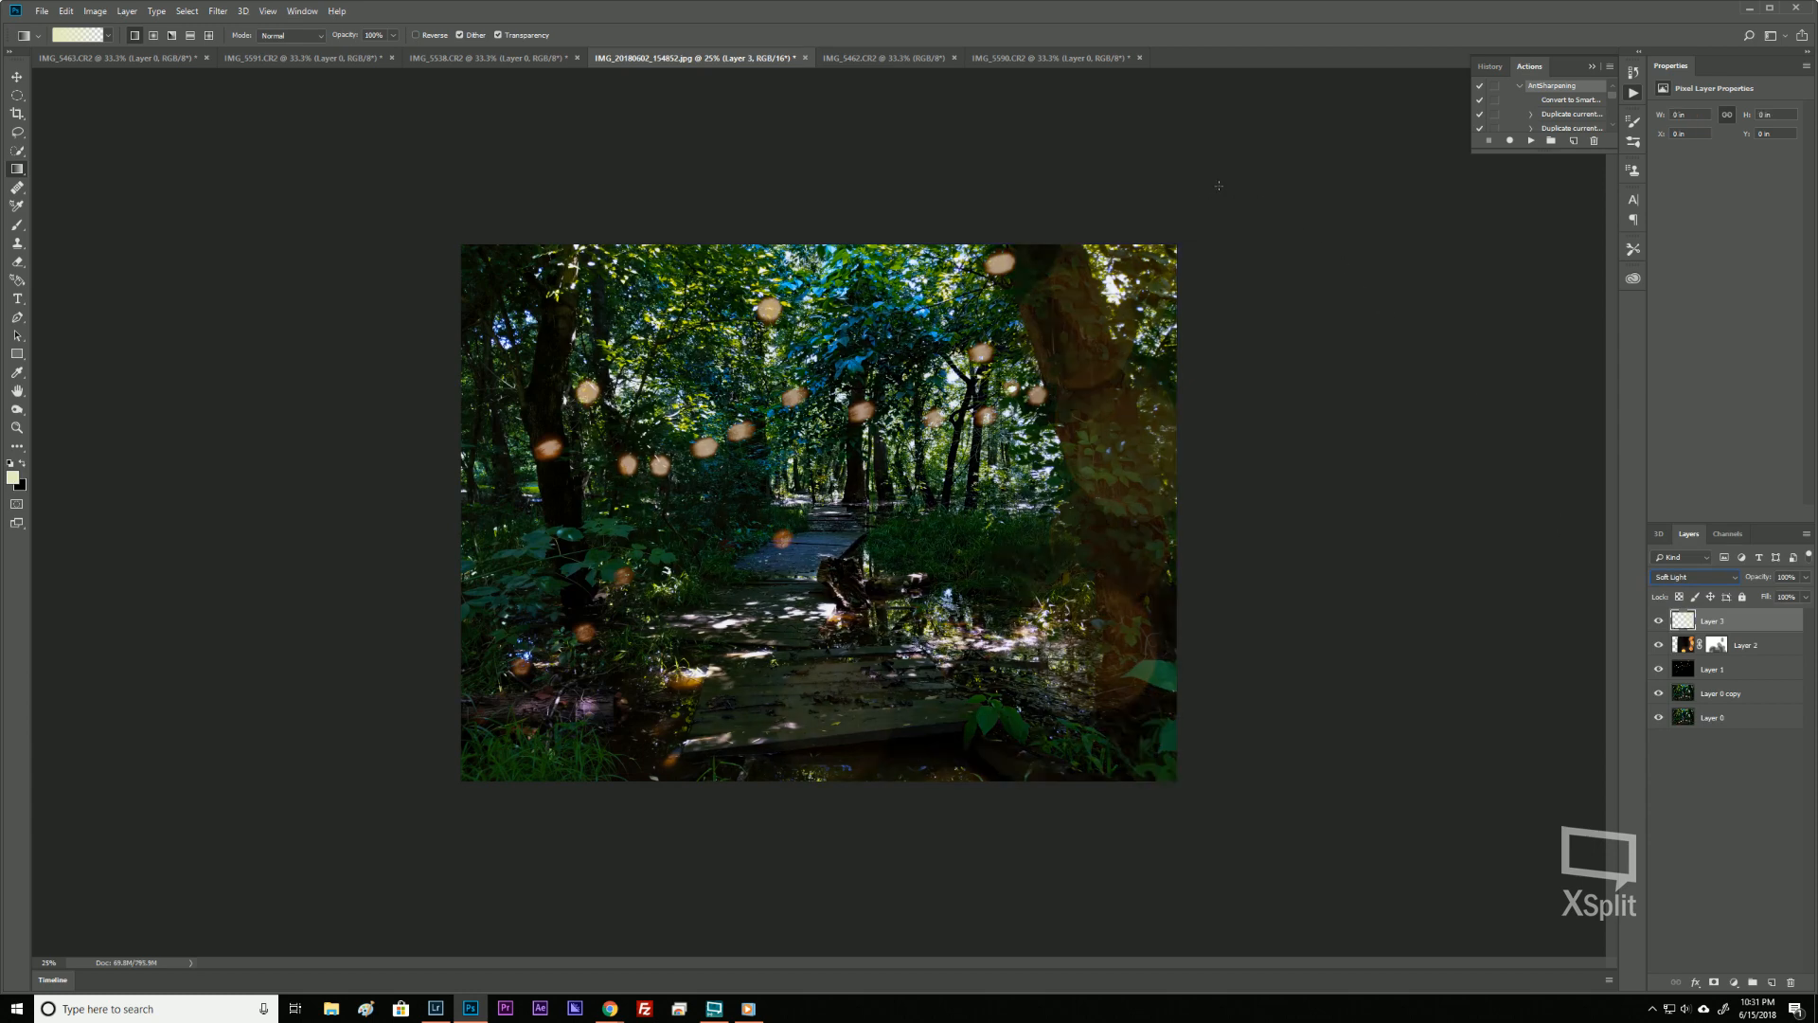
Draw a long diagonal gradient from beyond the photo's upper-right corner past the lower-left corner and set Layer 3 to 80% opacity.
left_click_drag(1219, 185, 209, 865)
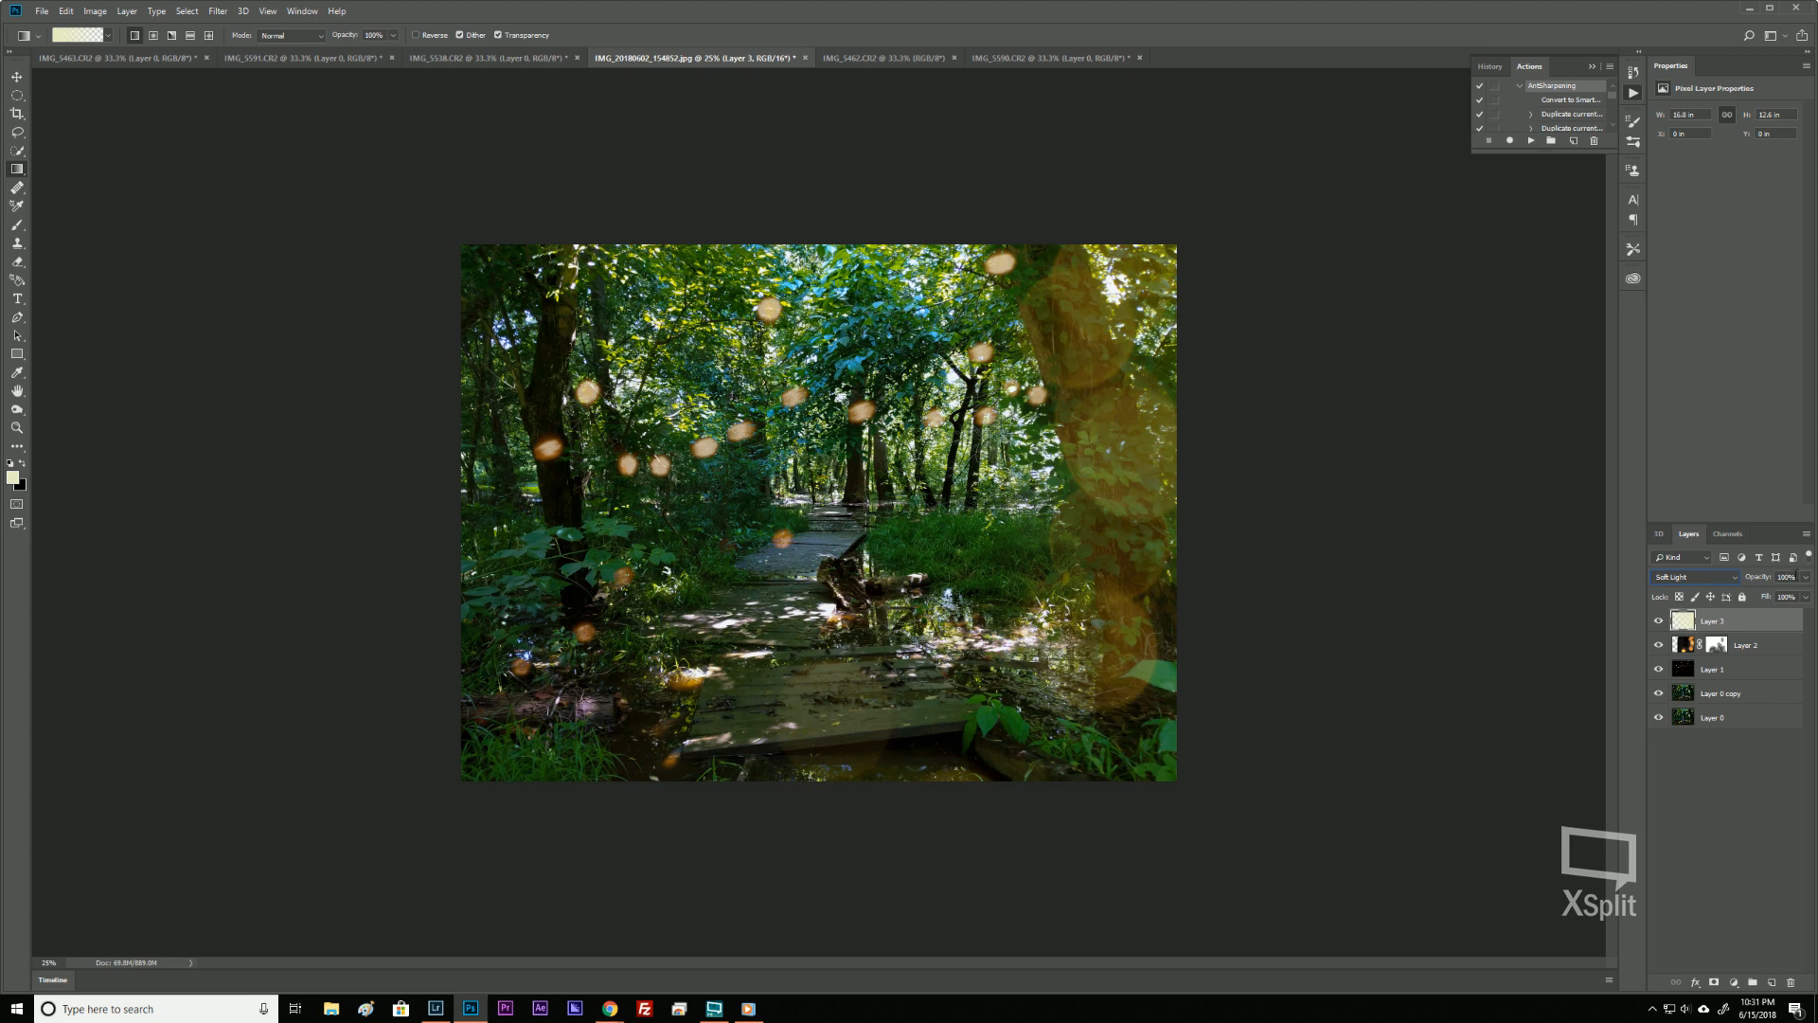
left_click(1801, 577)
mouse_move(1804, 594)
left_mouse_down()
mouse_move(1776, 596)
mouse_move(1793, 604)
left_mouse_up()
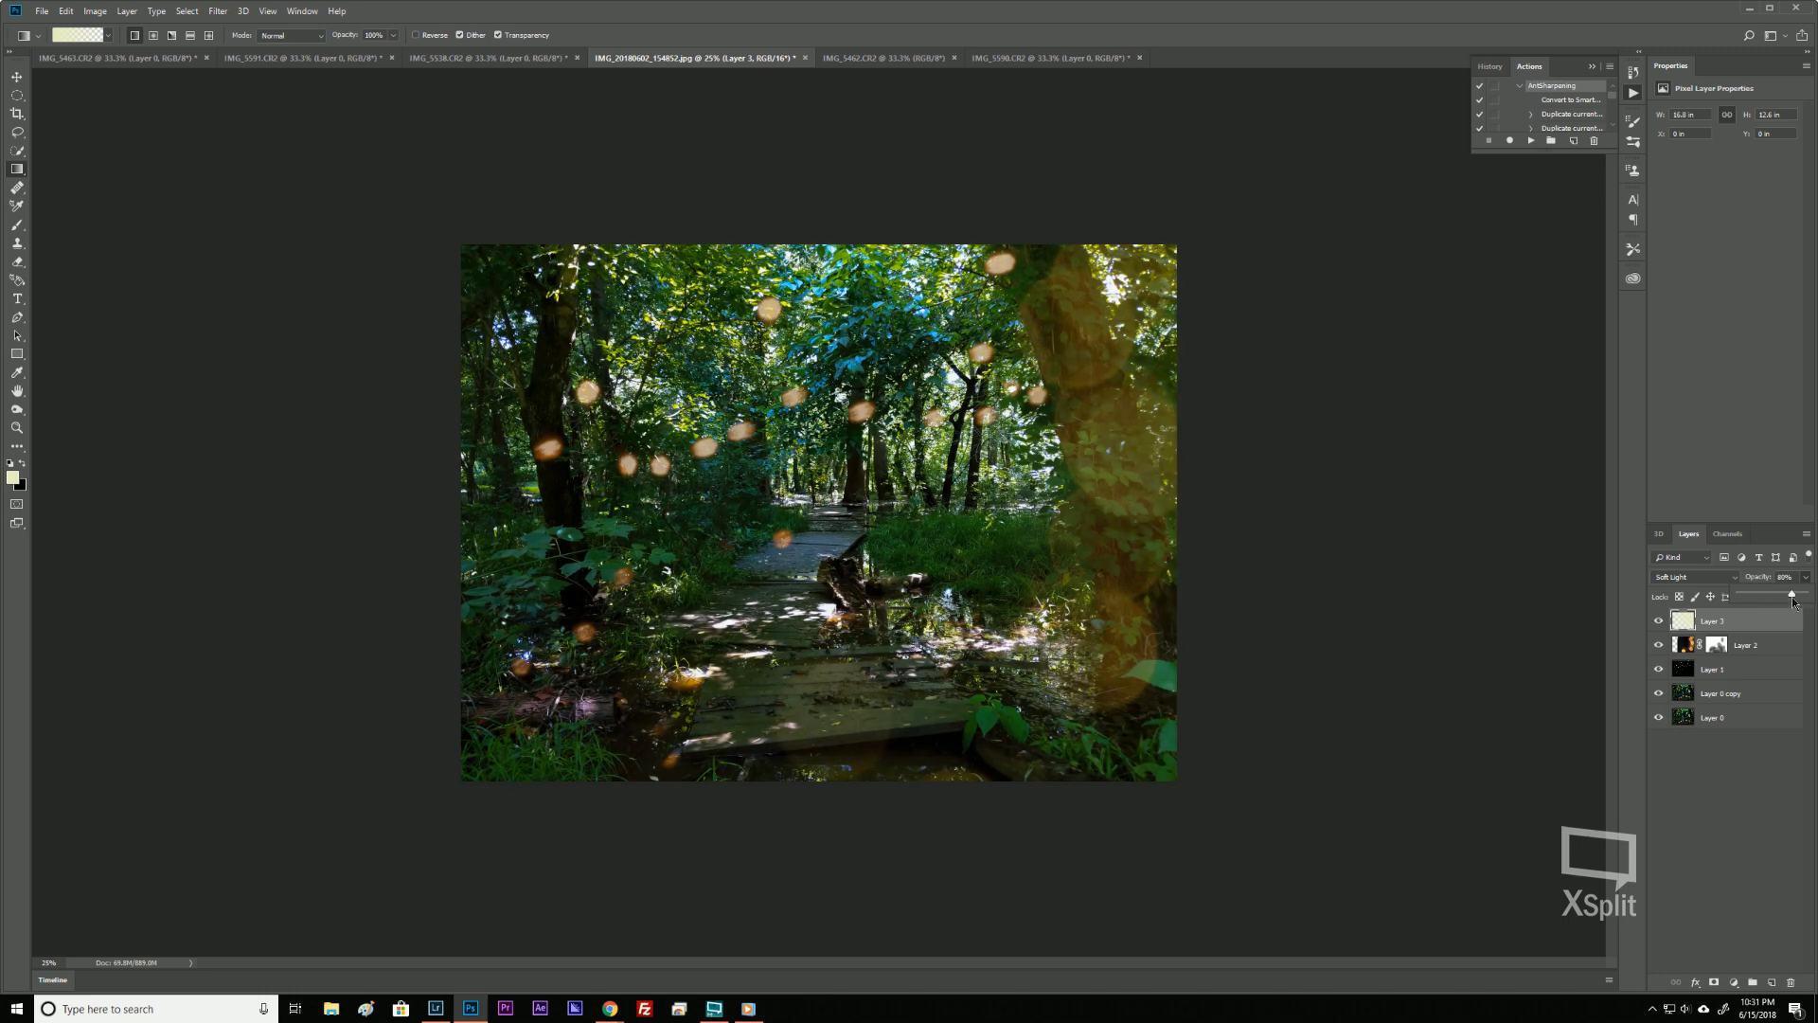
left_click(1748, 630)
Add a layer mask to the gradient layer and activate the Brush tool.
left_click(1716, 982)
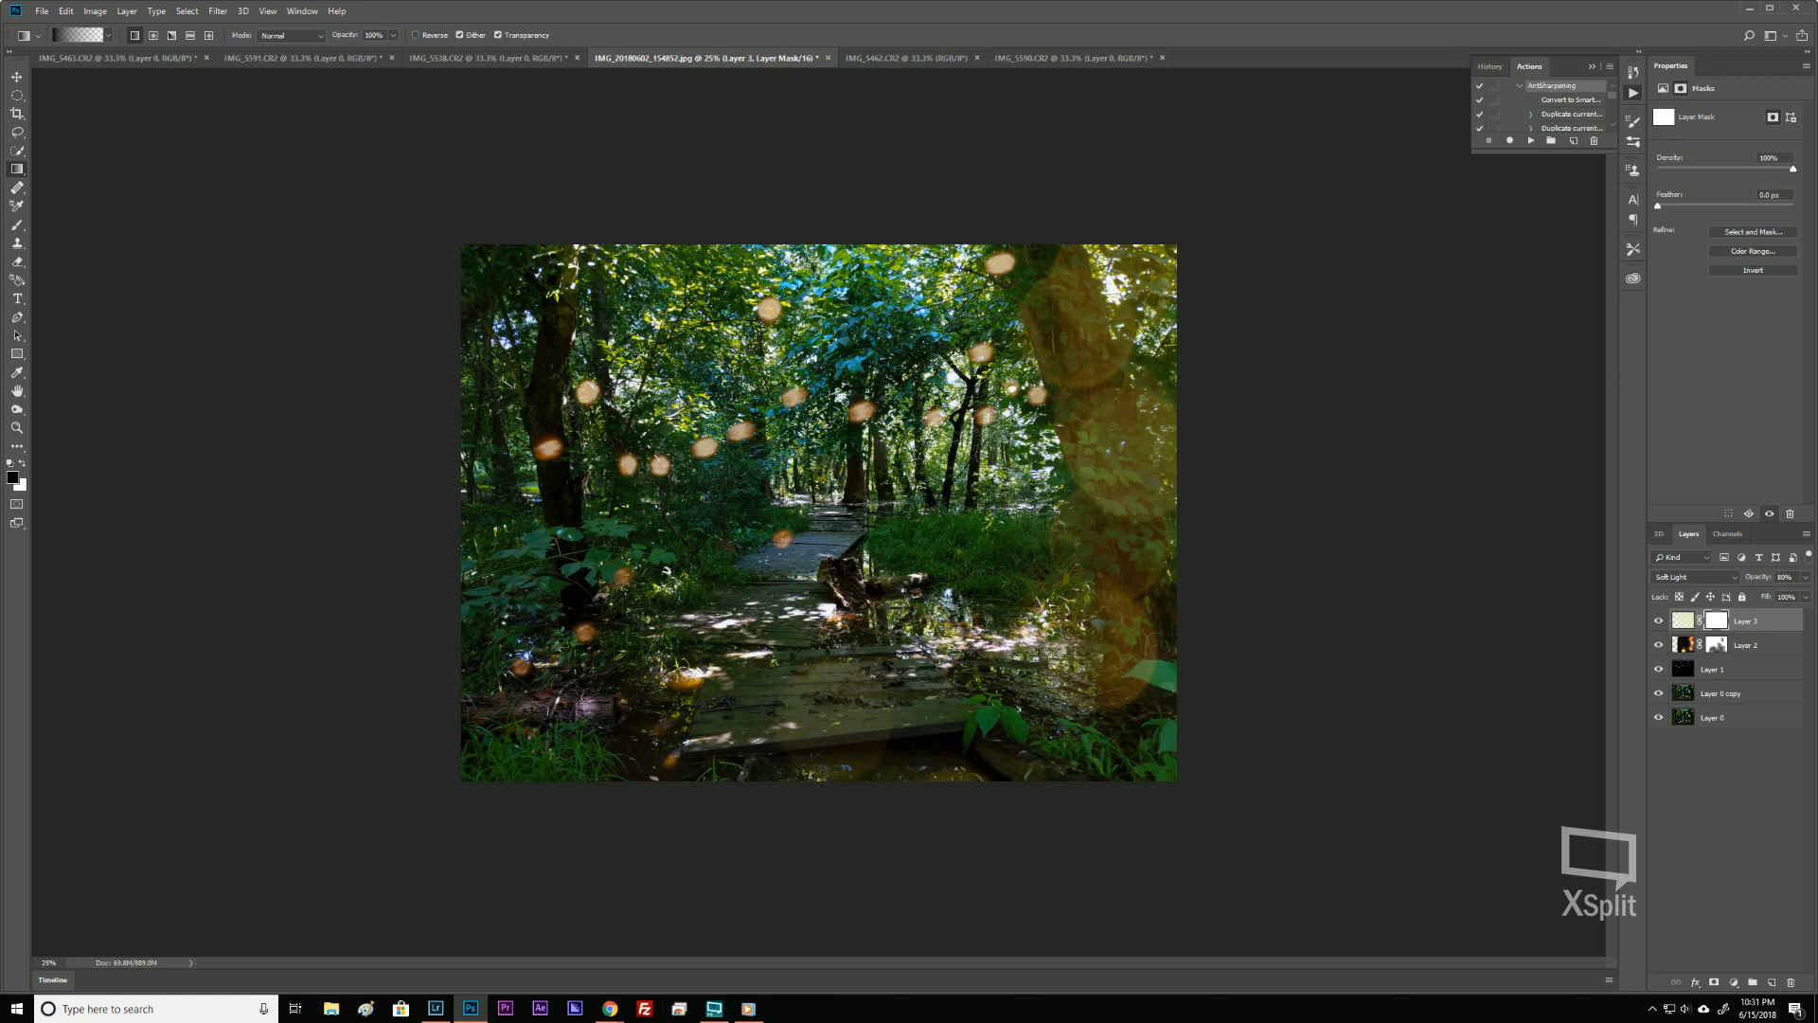
key("b")
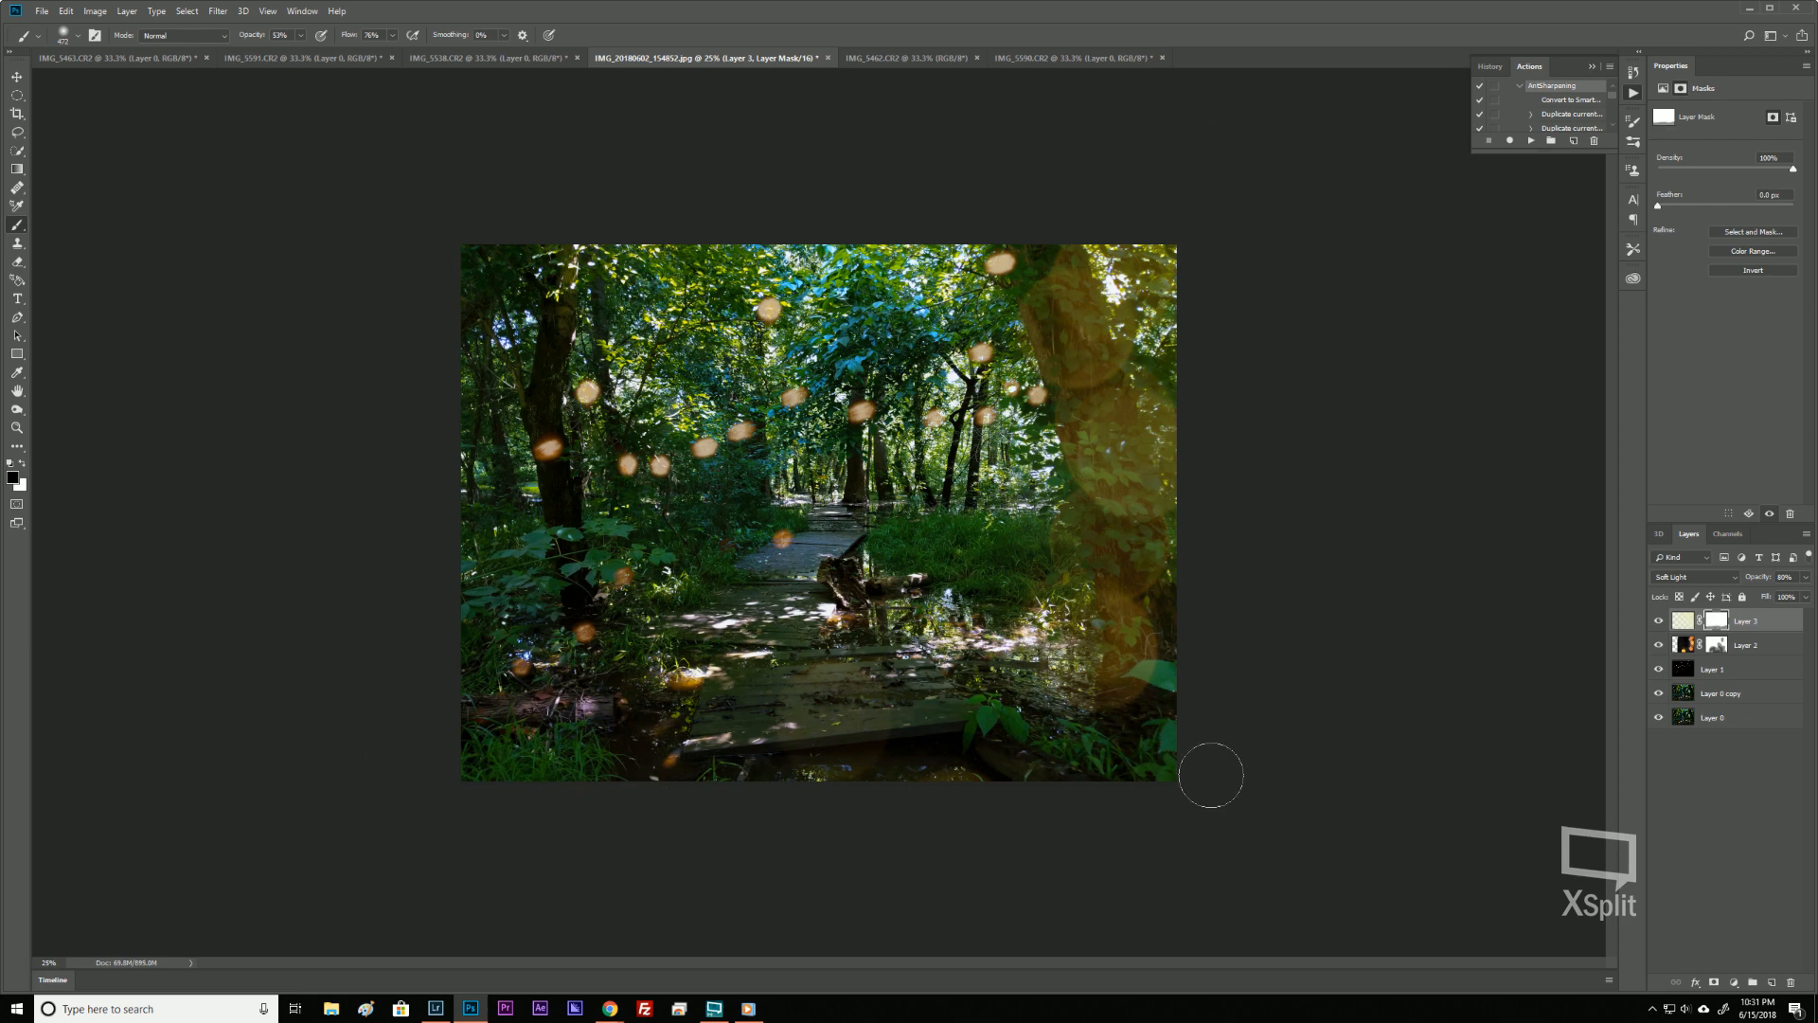
Group Layers 1, 2 and 3 and toggle the group's visibility to compare the photo with and without the lights.
left_click(1770, 629)
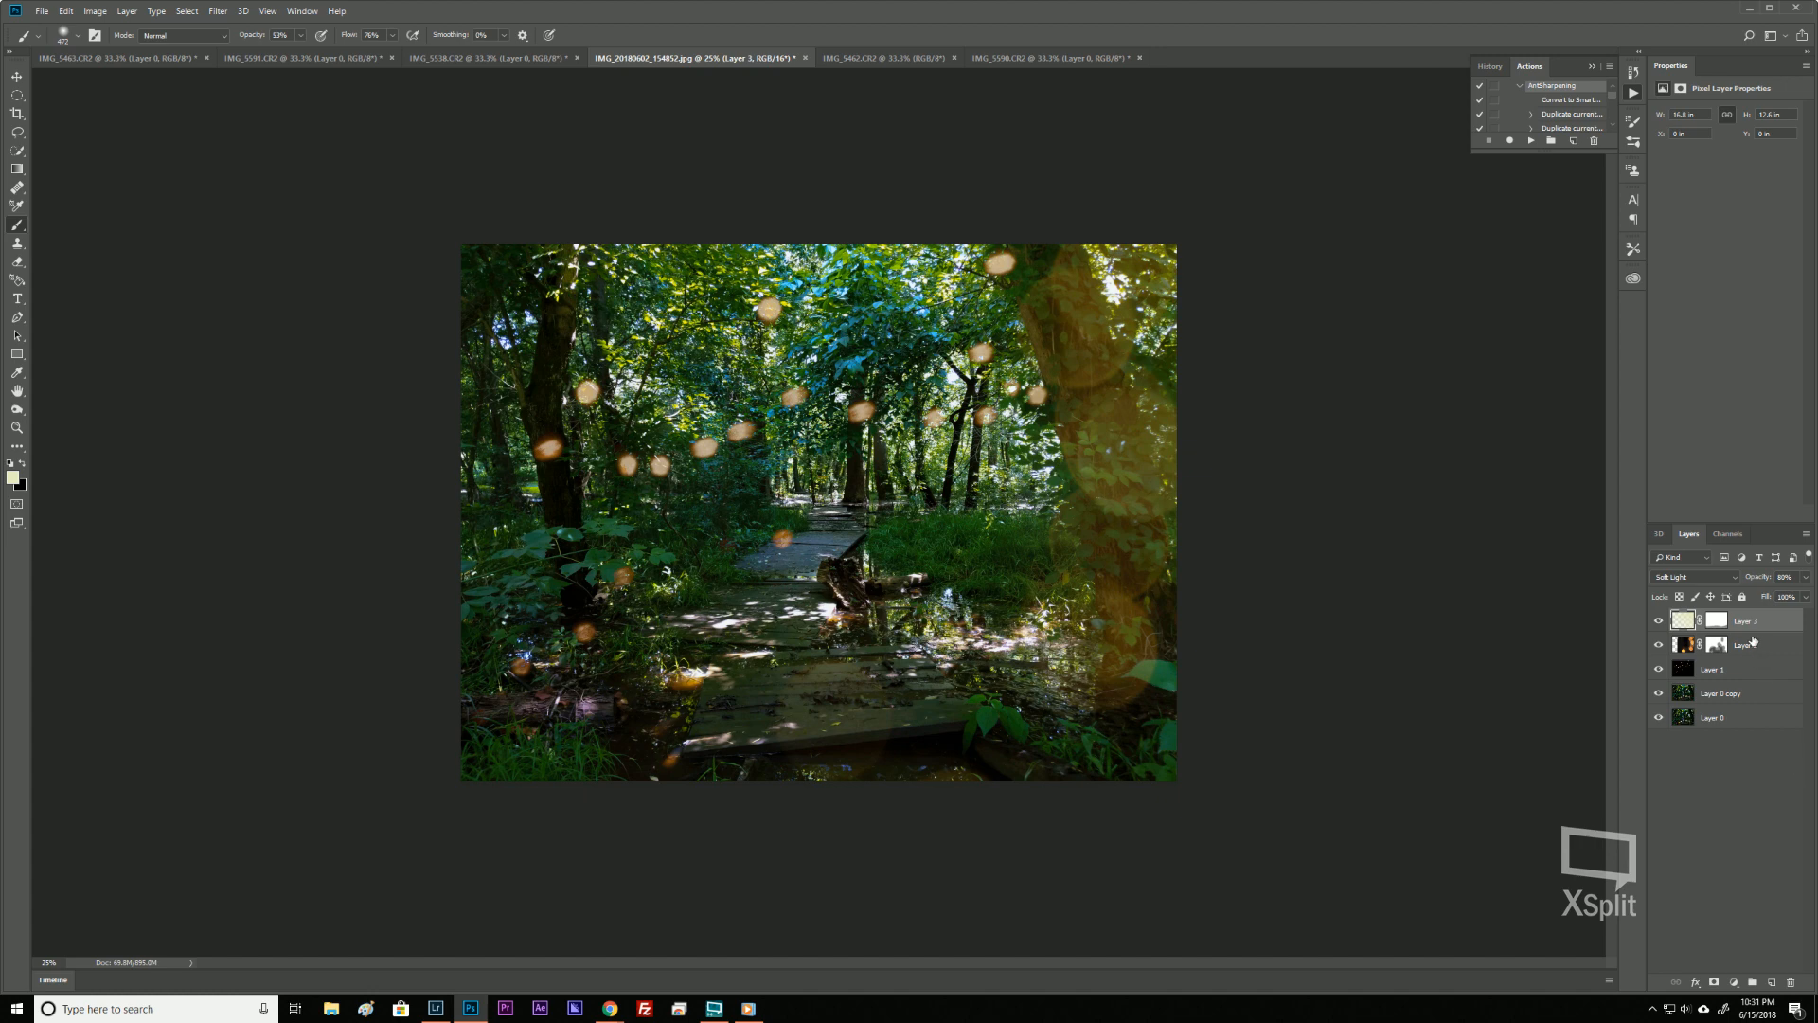
left_click(1736, 672, "shift")
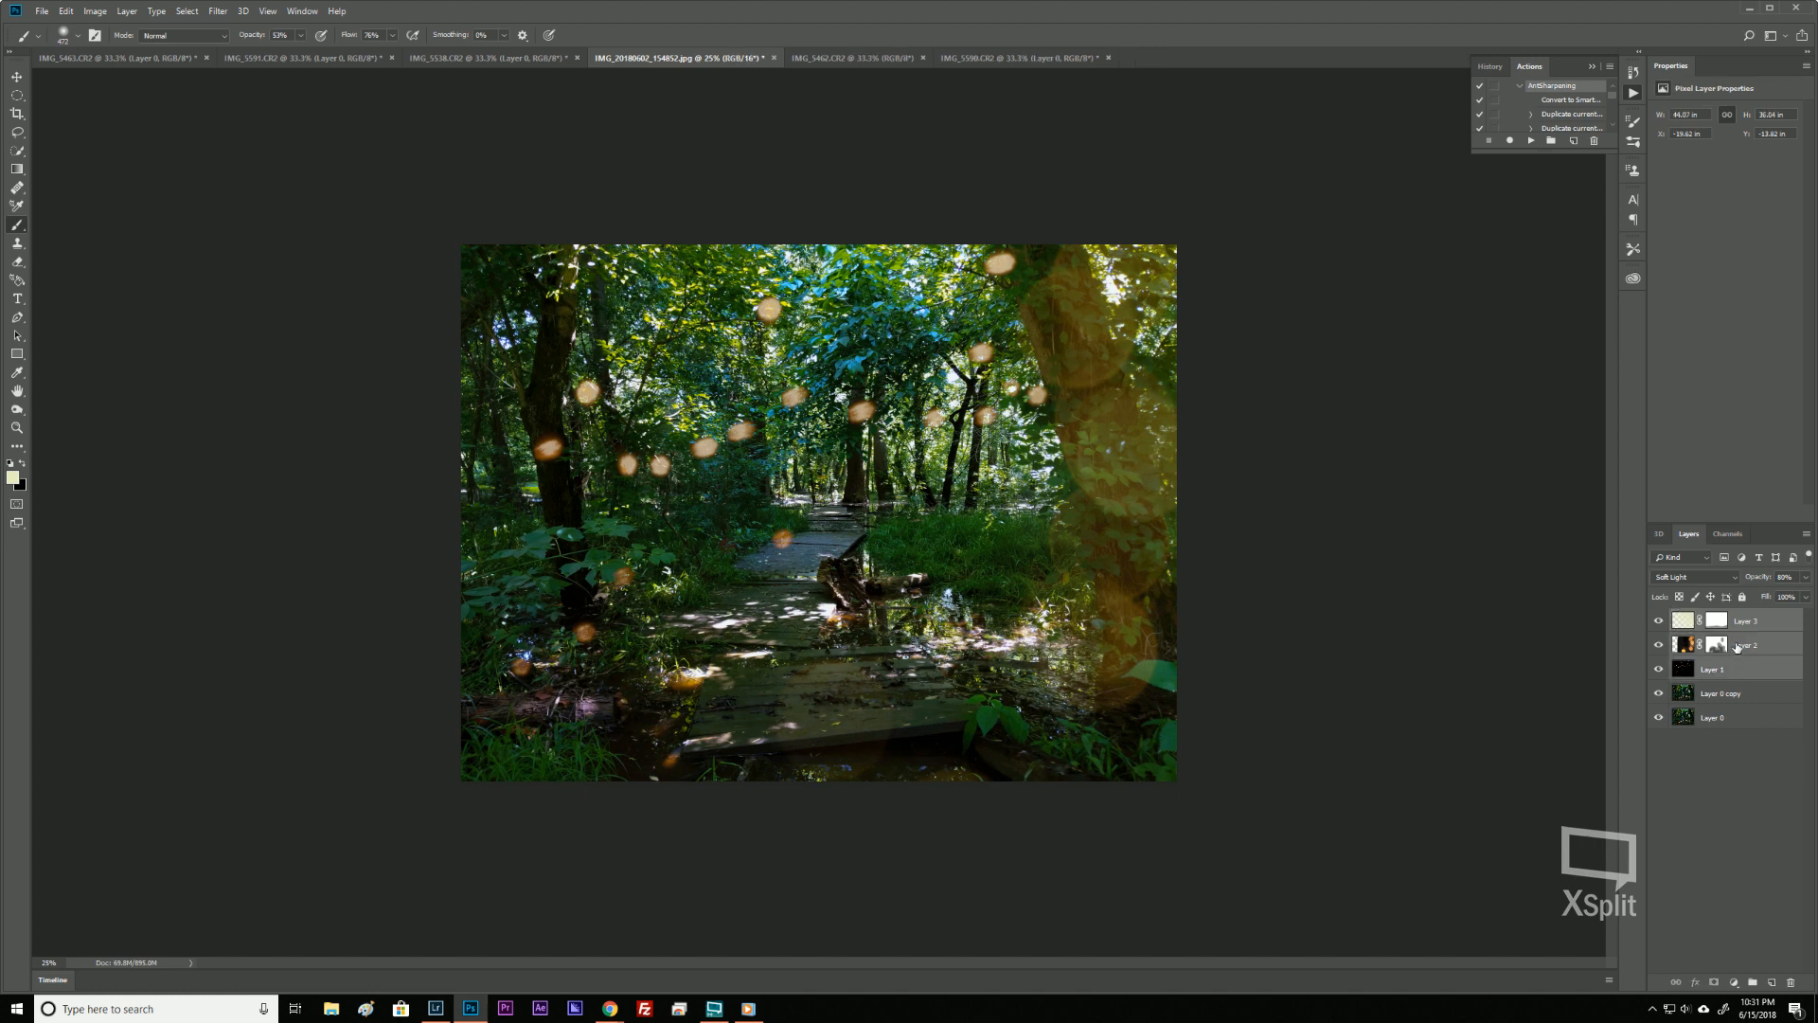
key("ctrl+g")
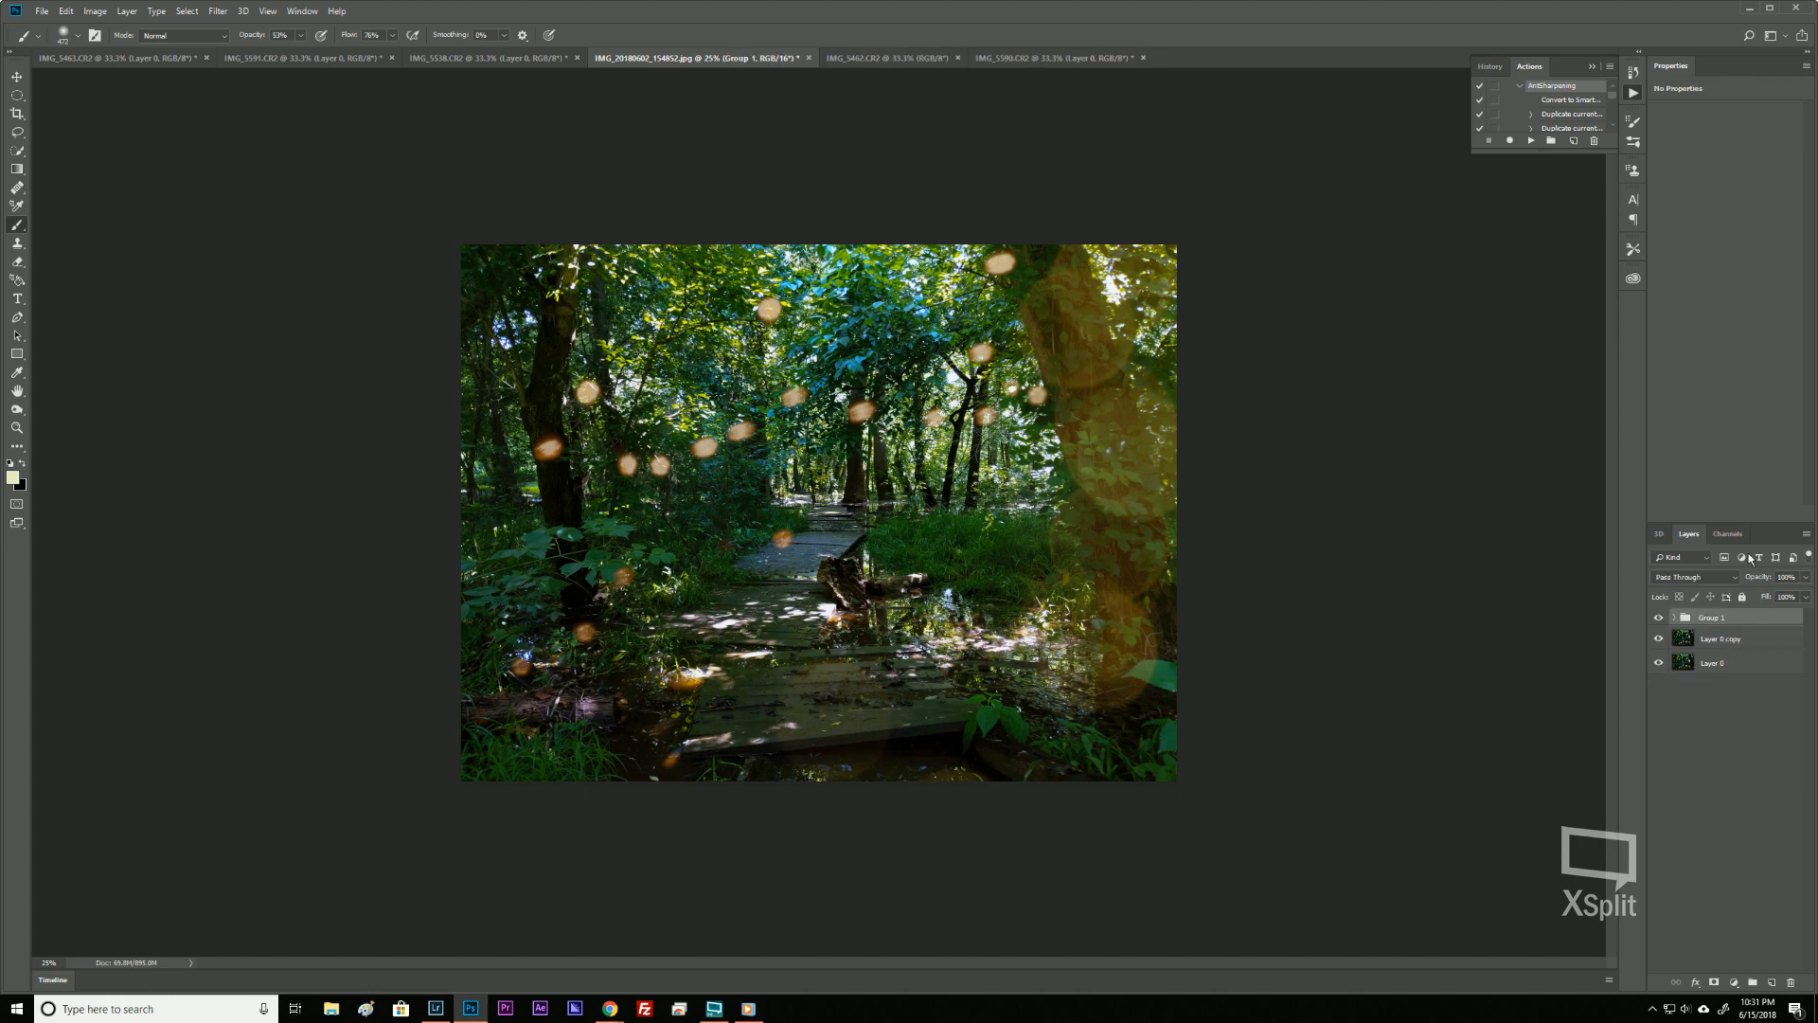
left_click(1659, 619)
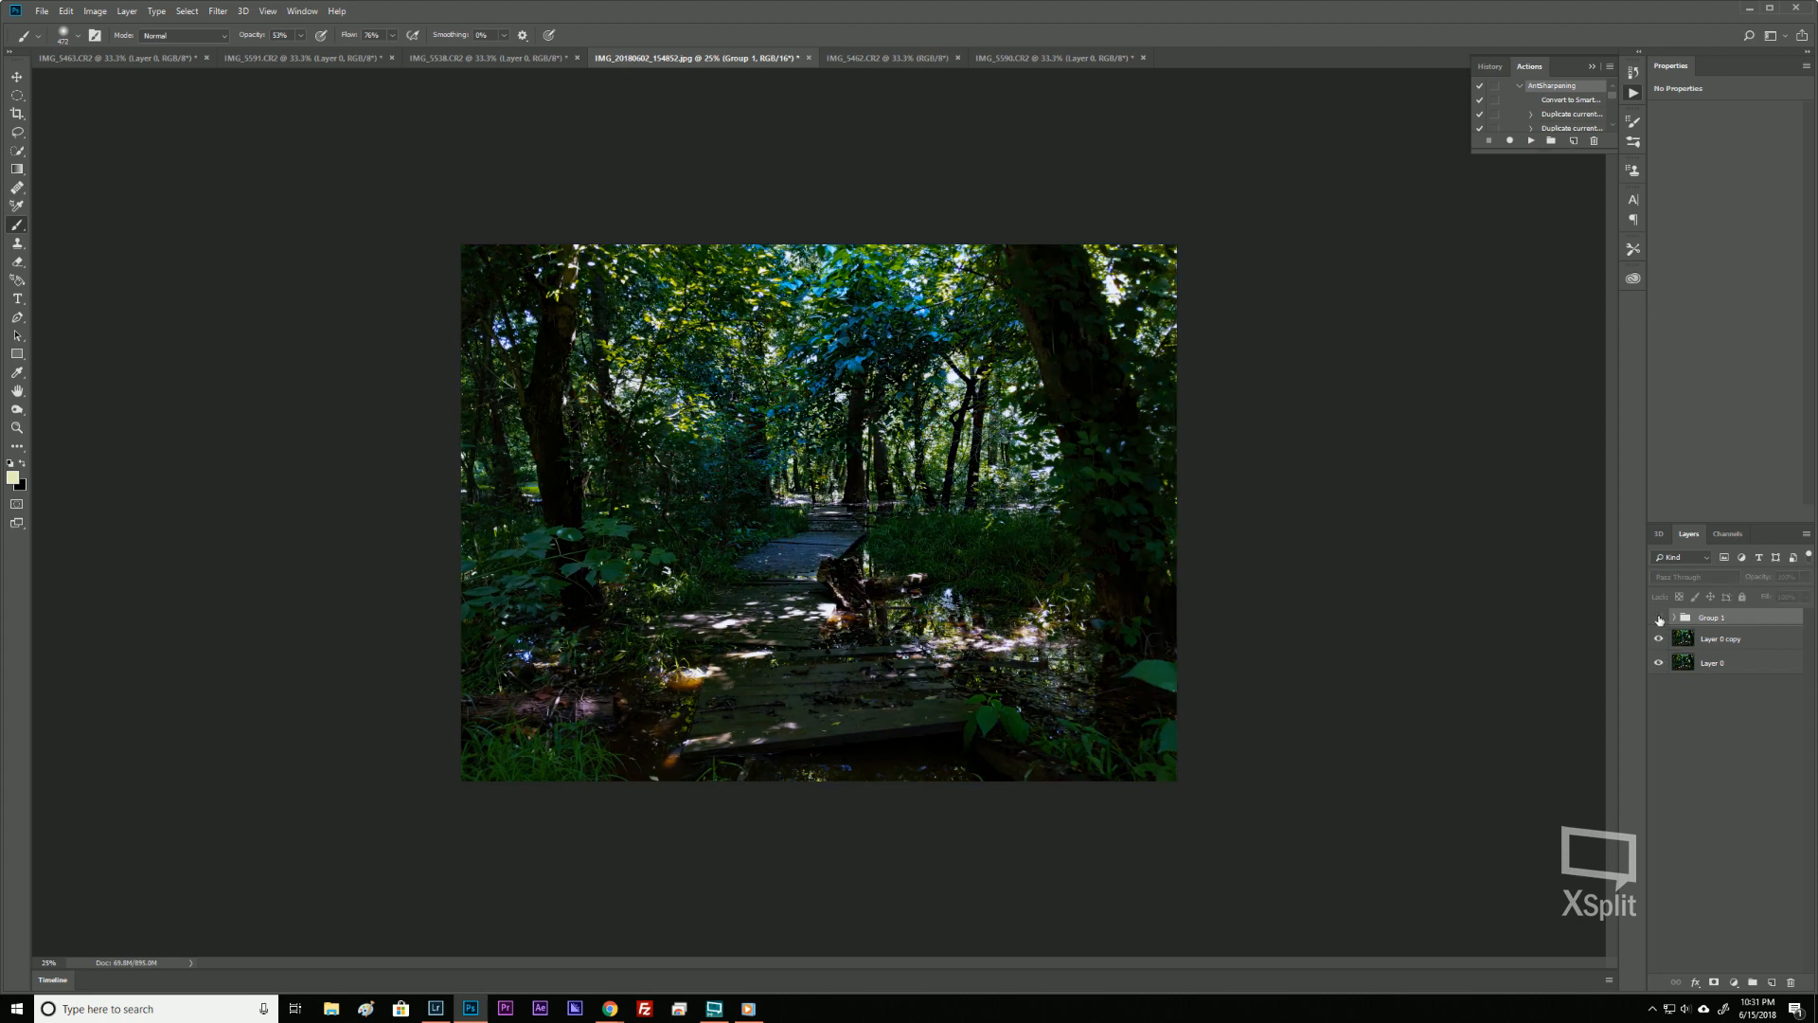
left_click(1660, 618)
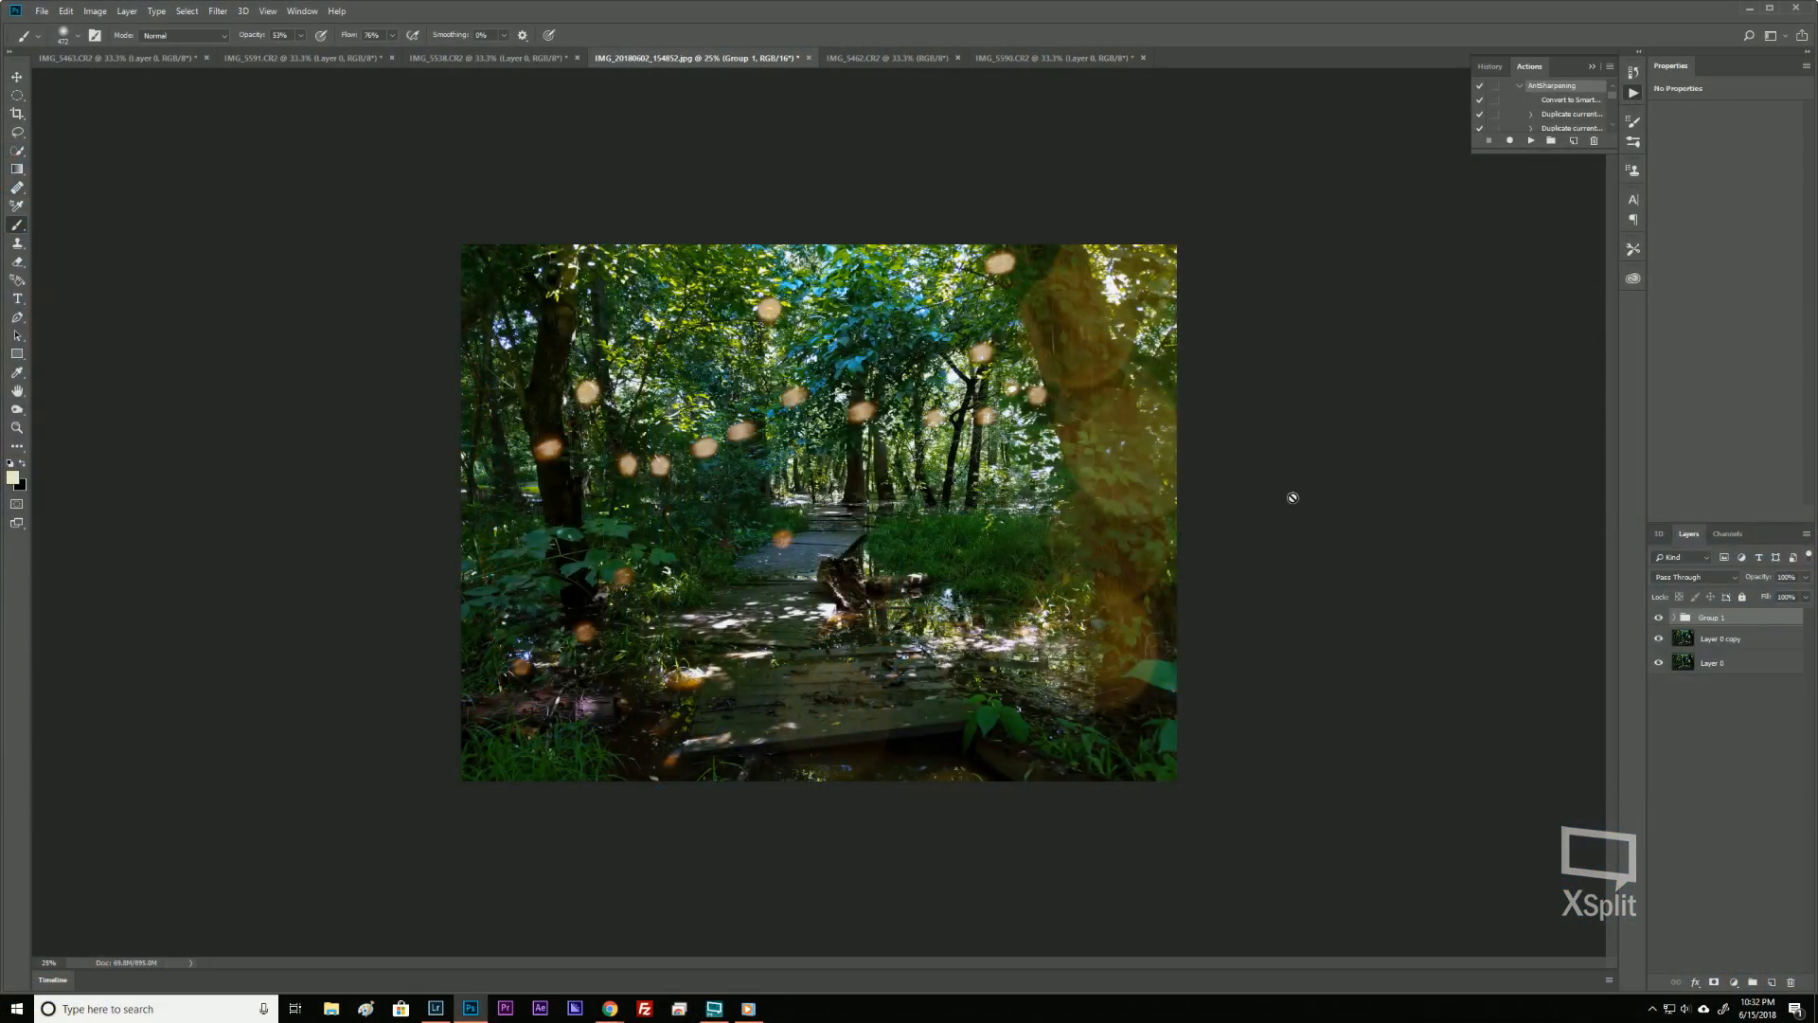
Save the composite, minimise Photoshop and close Windows Media Player to return to Lightroom.
left_click(43, 12)
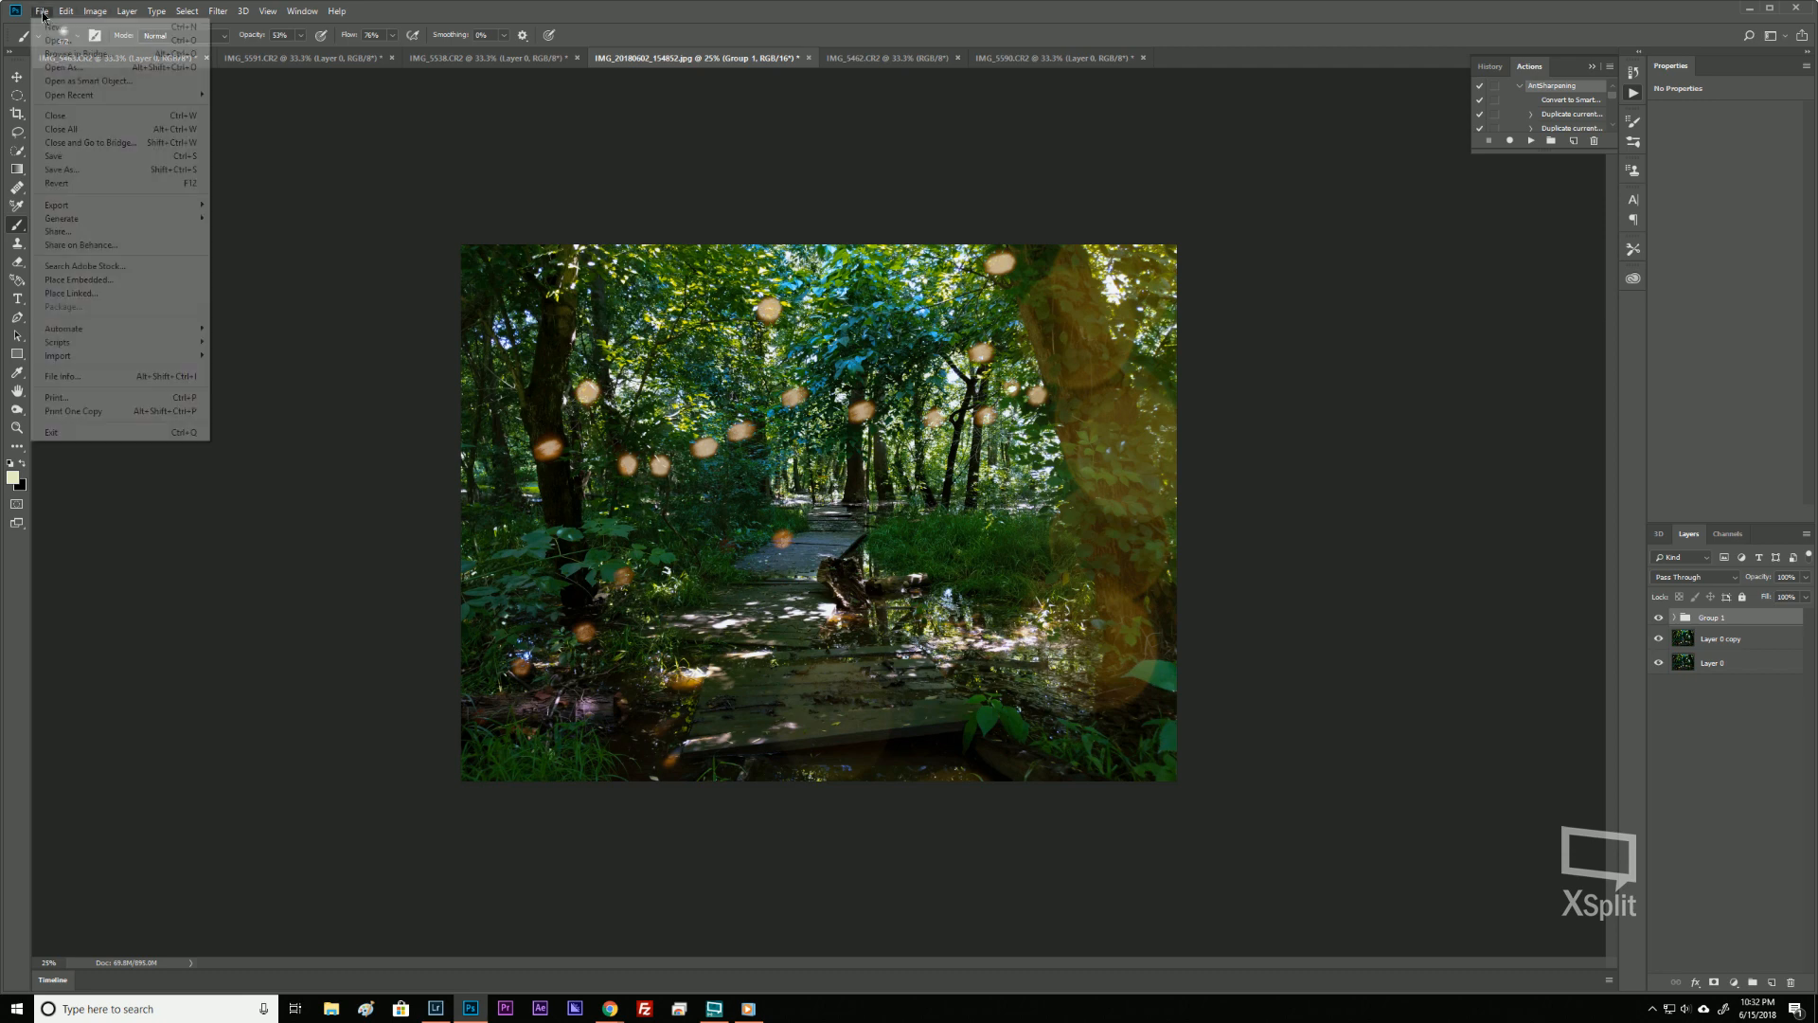
left_click(68, 156)
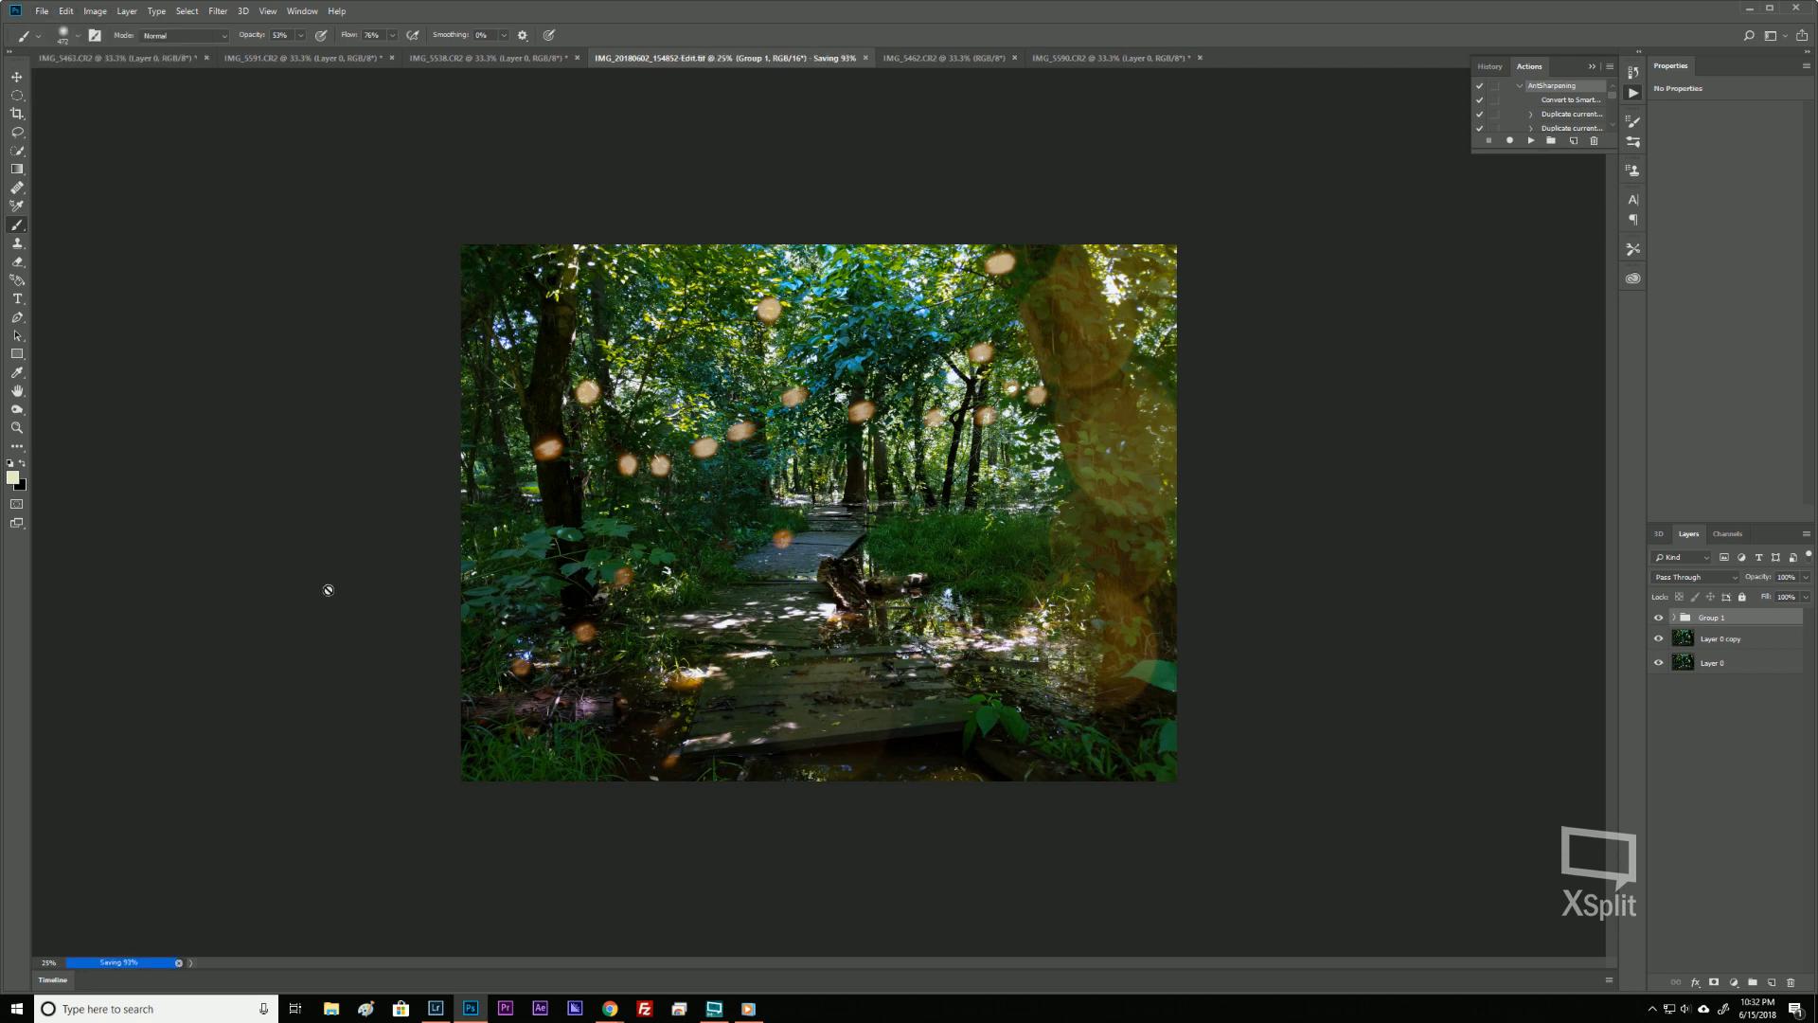
left_click(1753, 10)
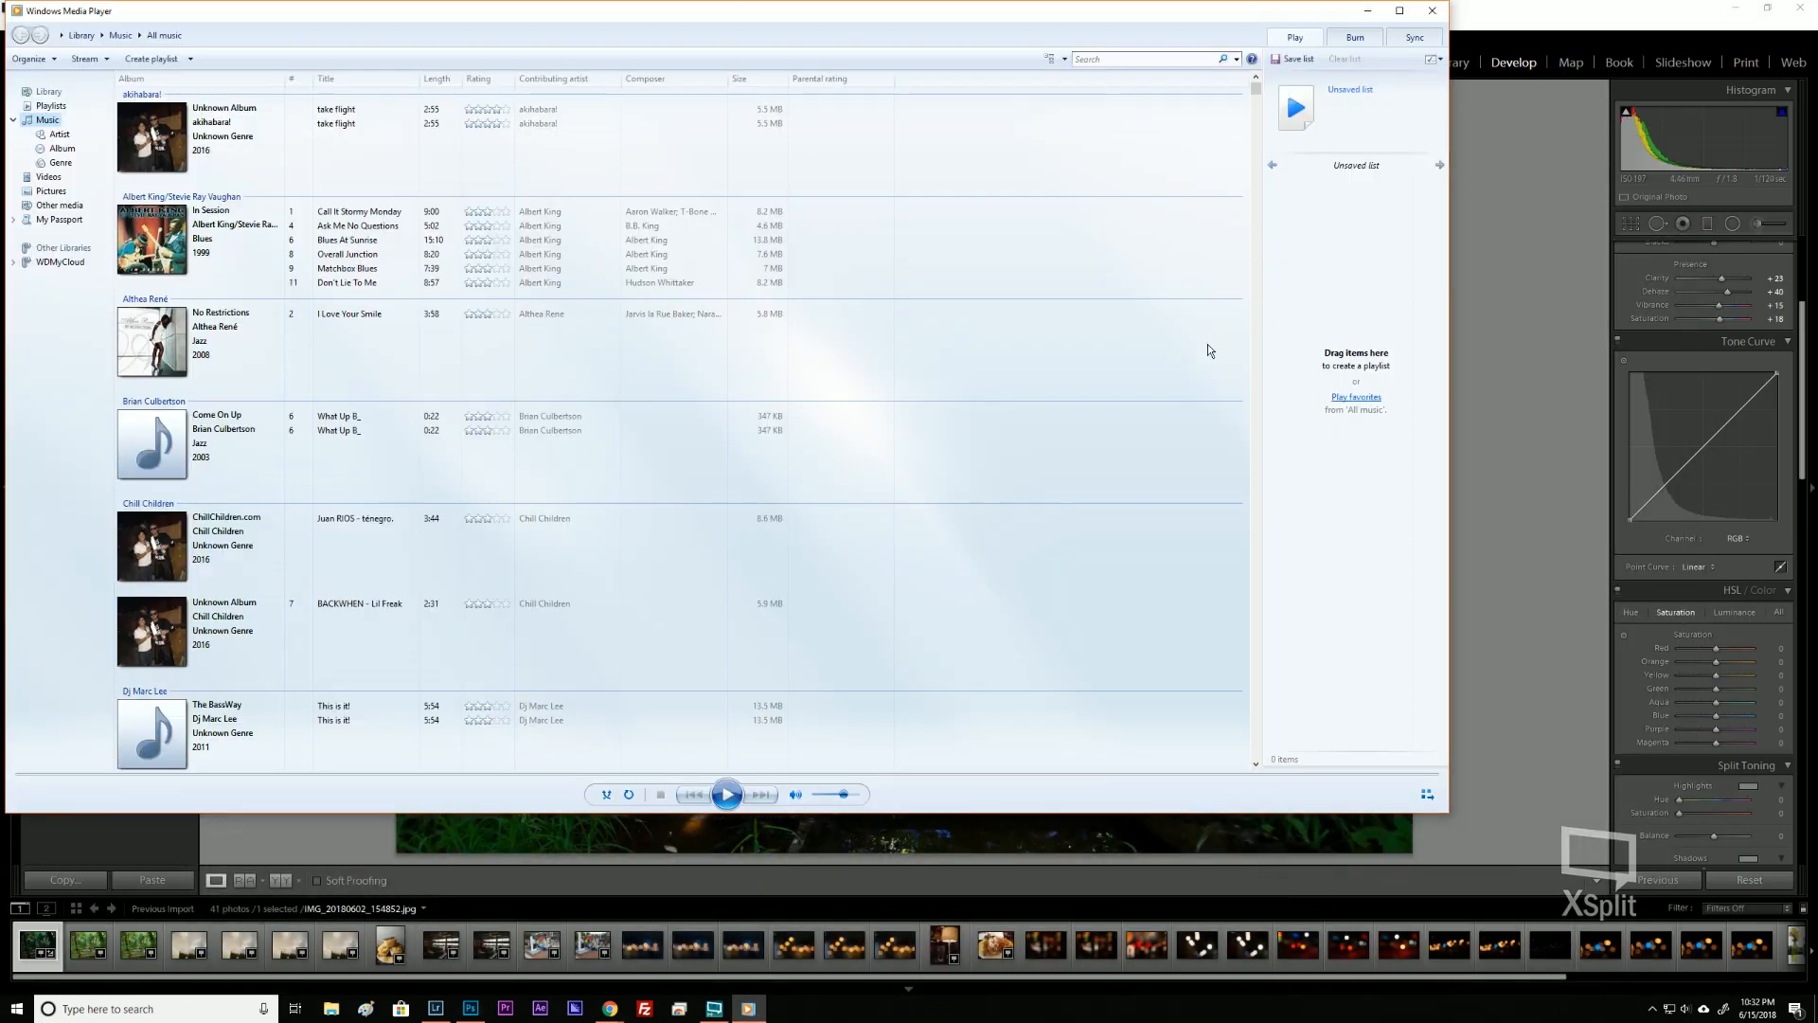
left_click(1425, 14)
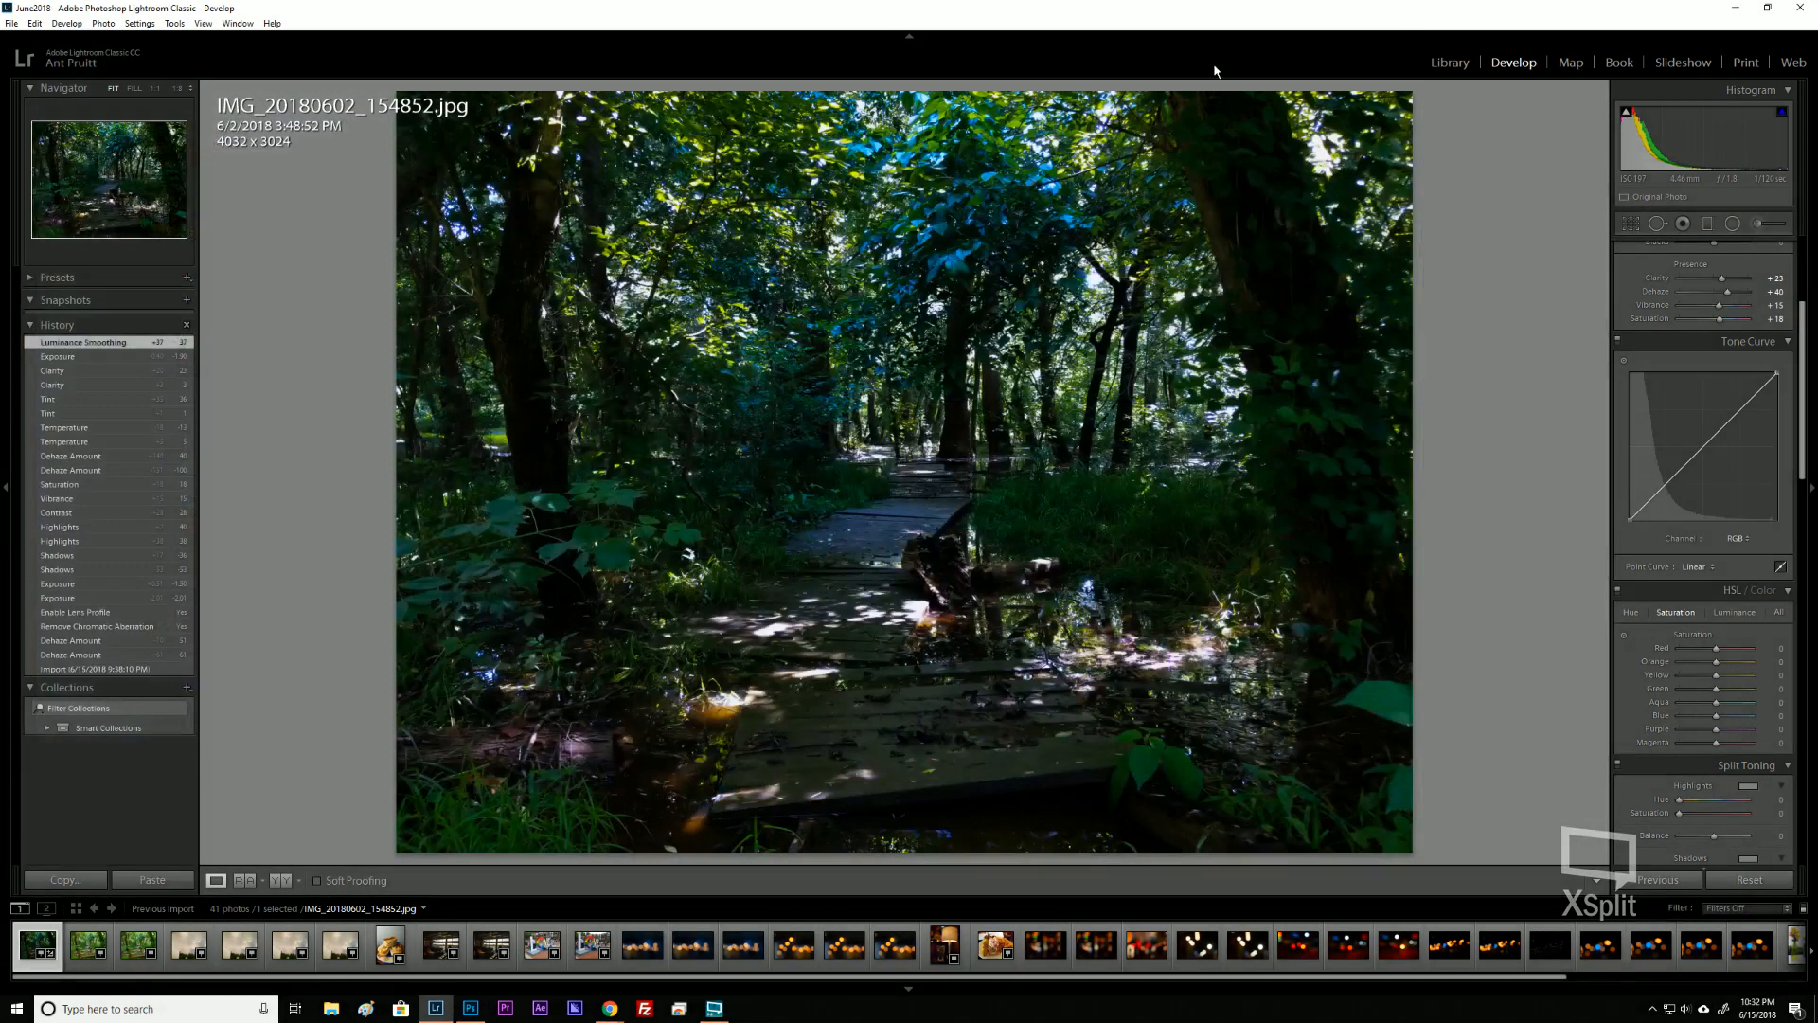
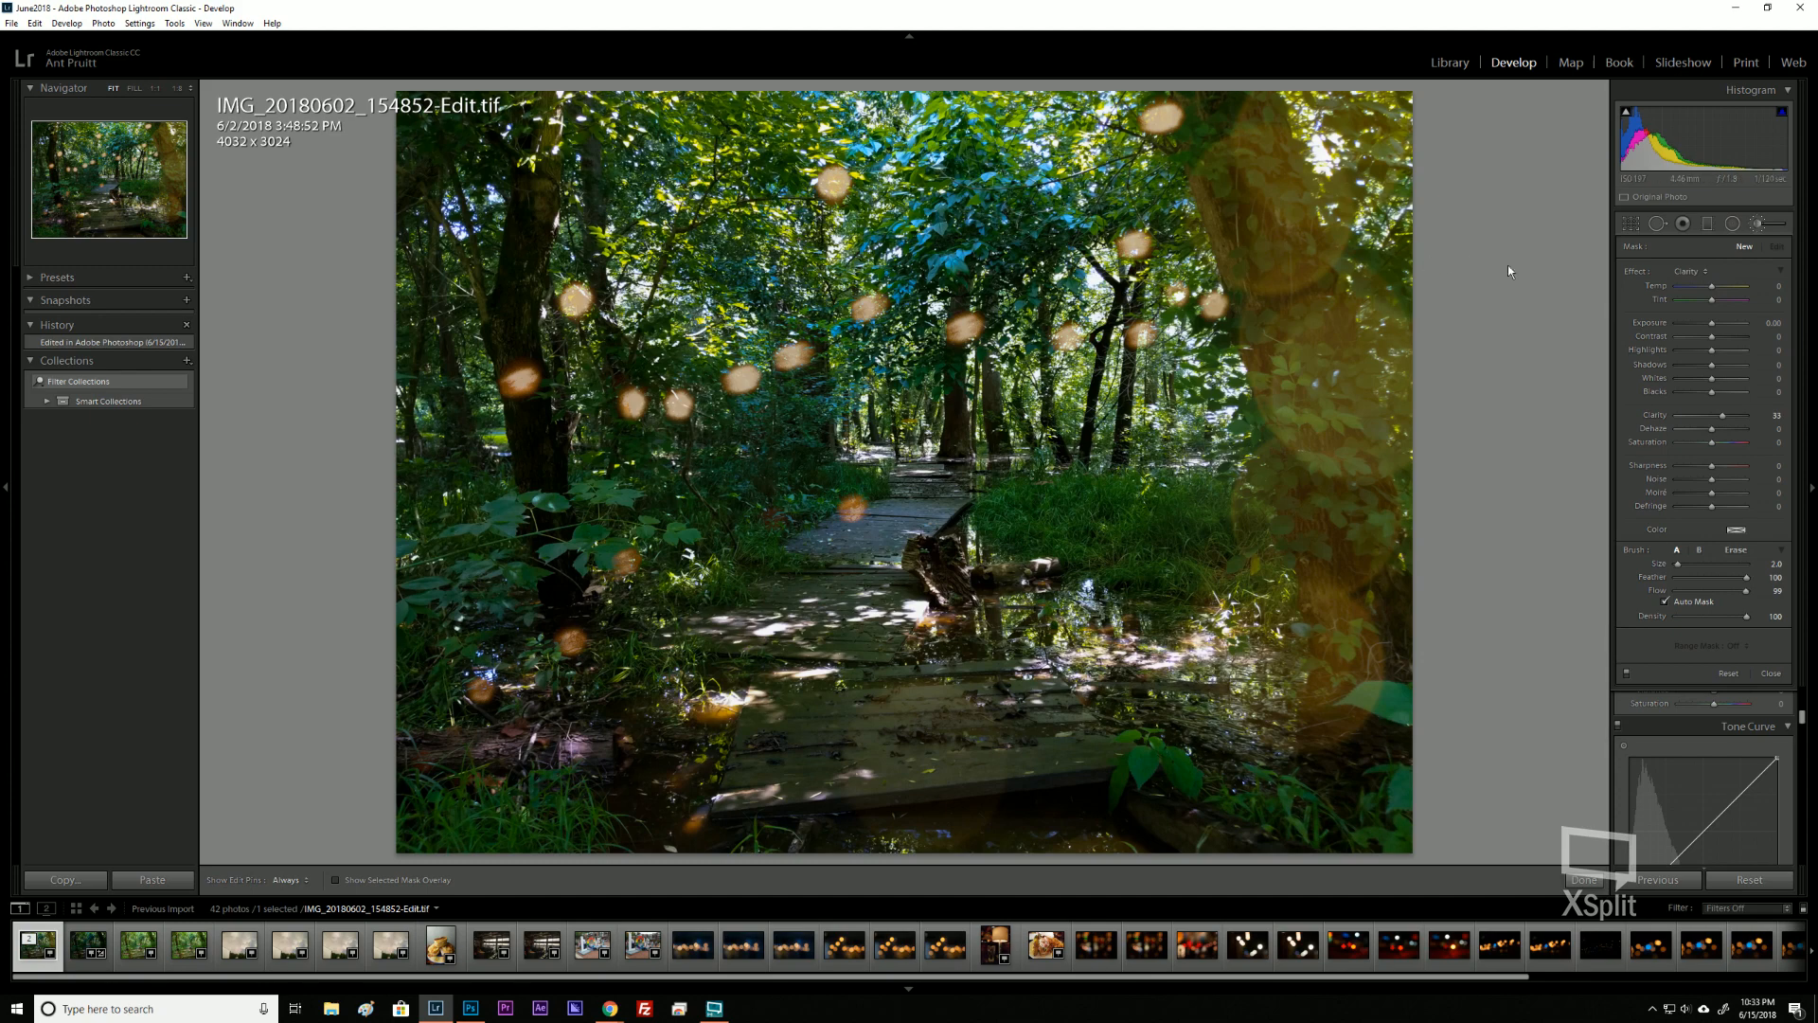
Set the adjustment brush to the Dodge (Lighten) effect, raise its exposure to 2.27 and reduce the flow to about 46.
left_click(1692, 273)
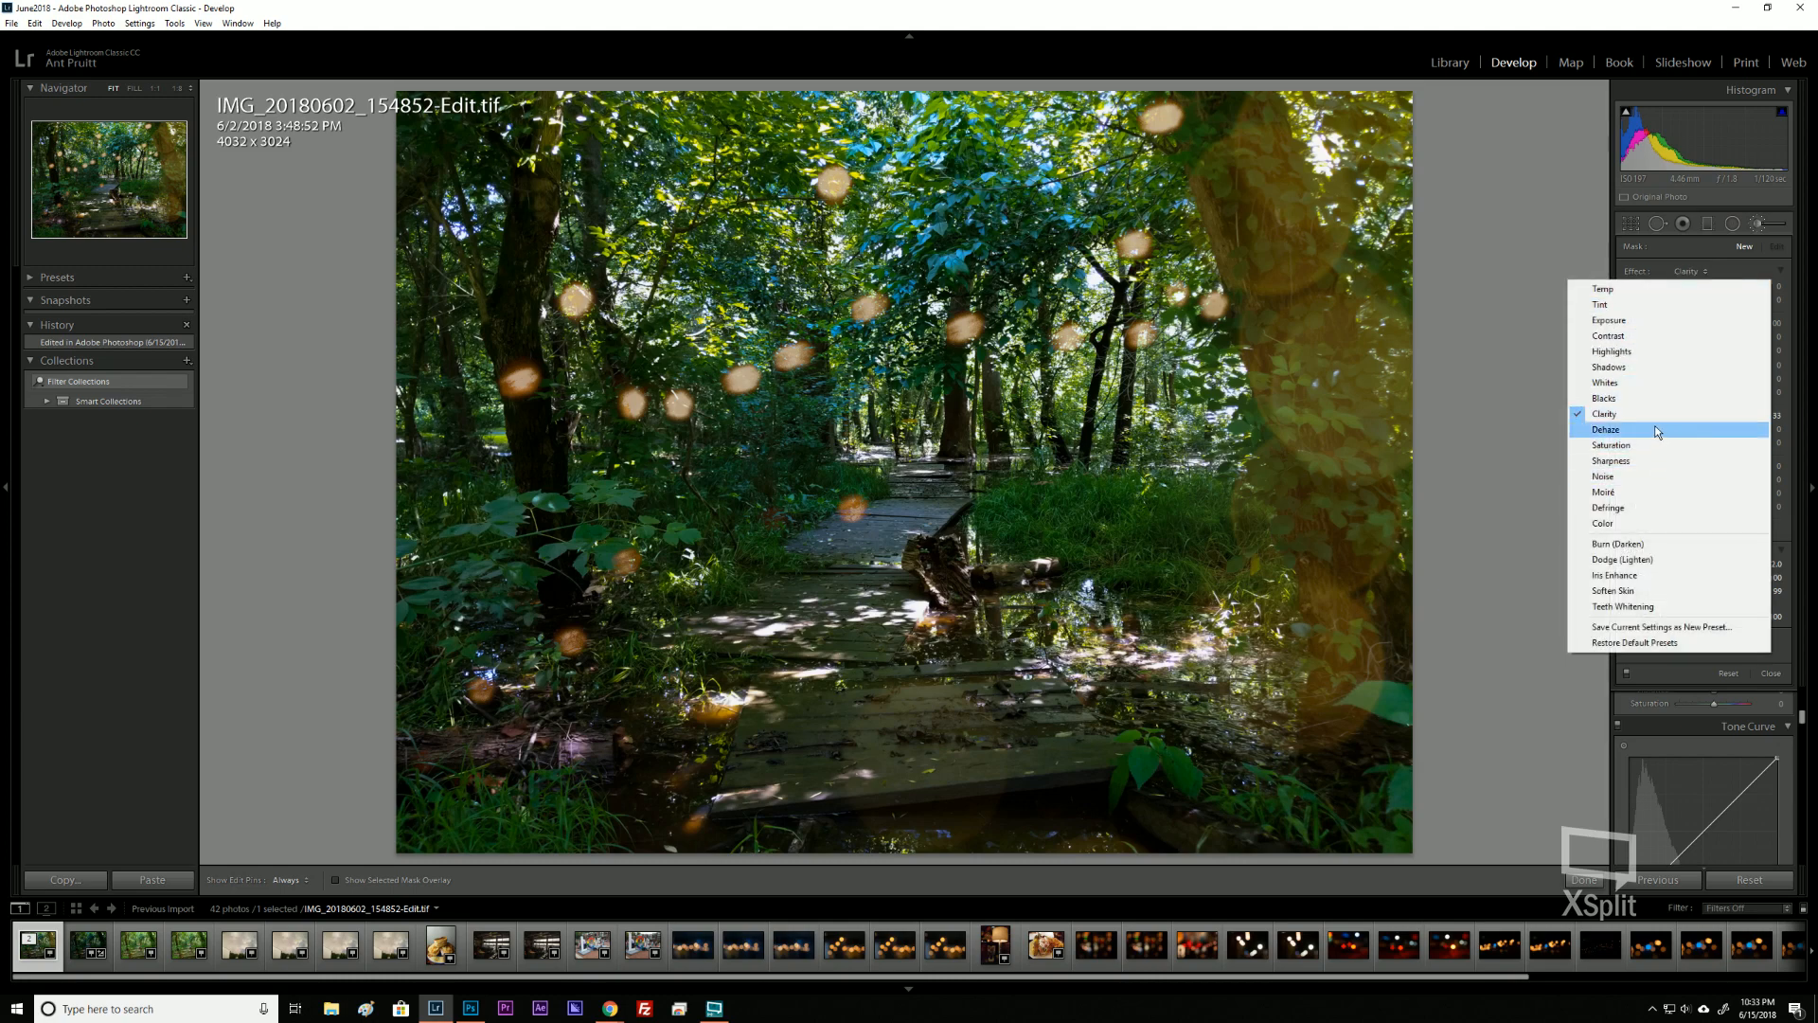
left_click(1660, 559)
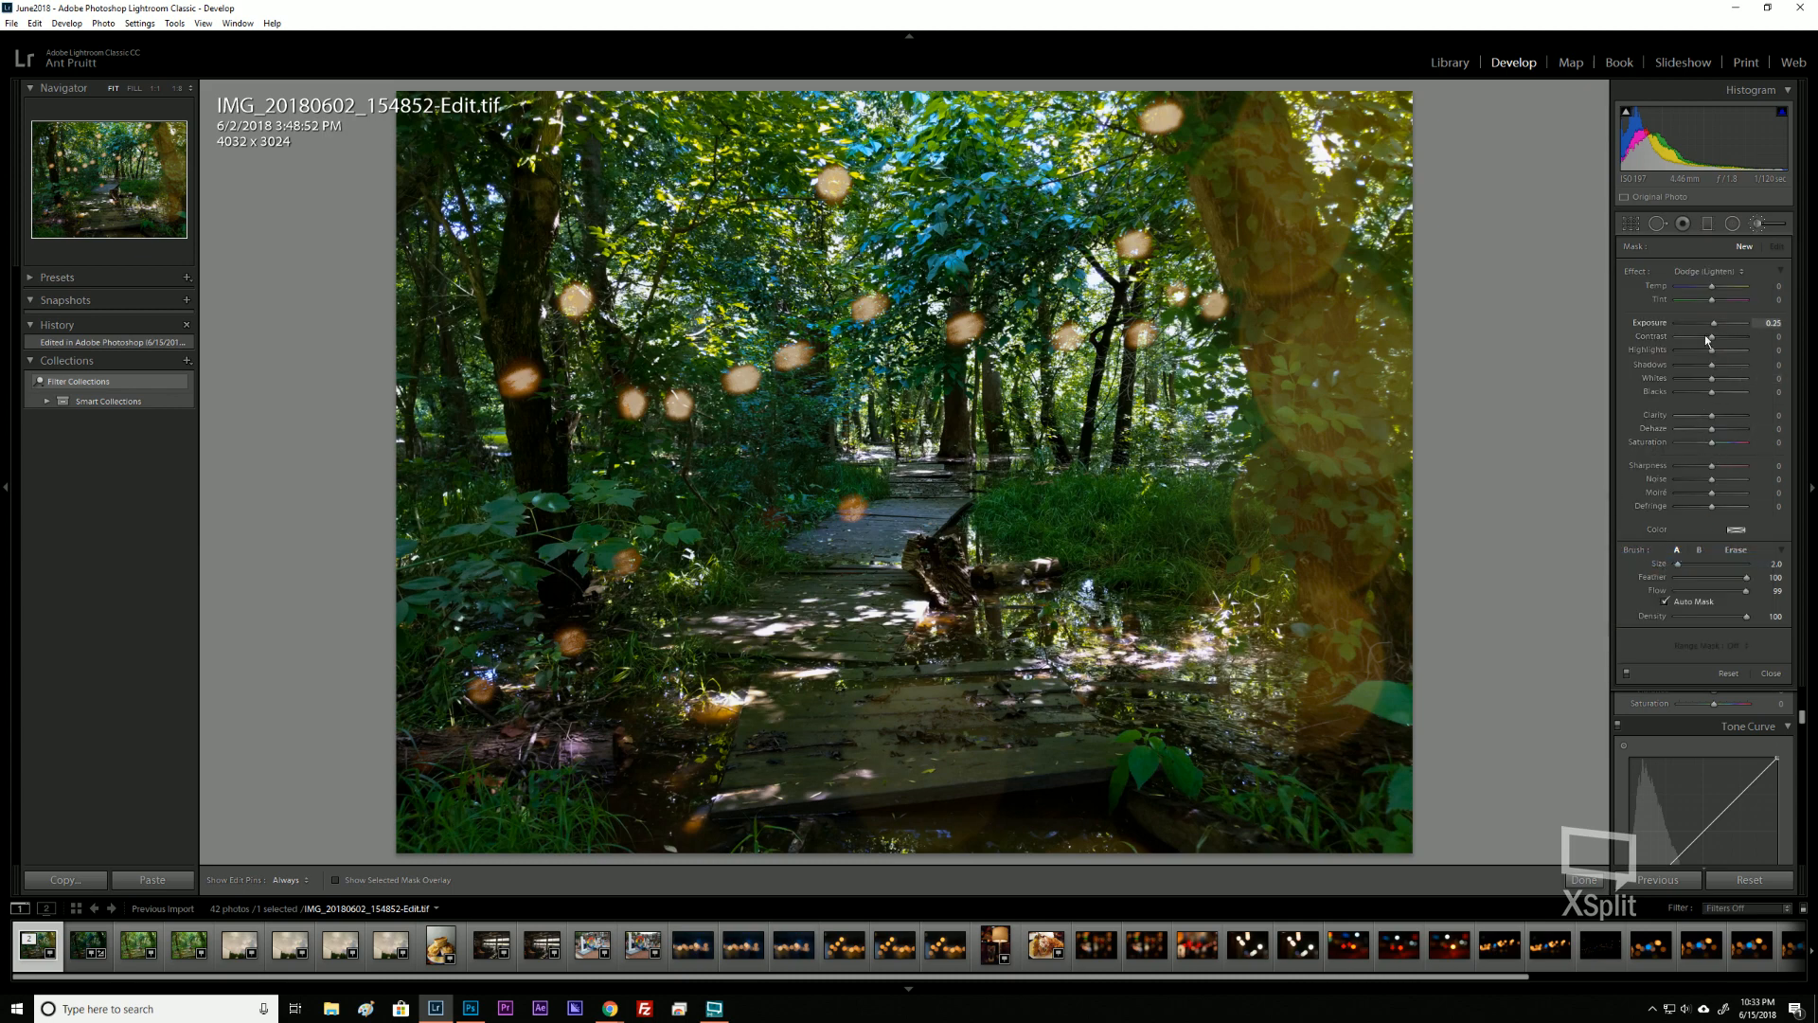
key("ctrl")
key("ctrl")
left_click_drag(1708, 594, 1709, 593)
Enlarge the adjustment brush to size 16 and brighten the lower-left grass and the undergrowth beside the boardwalk.
left_click(485, 822)
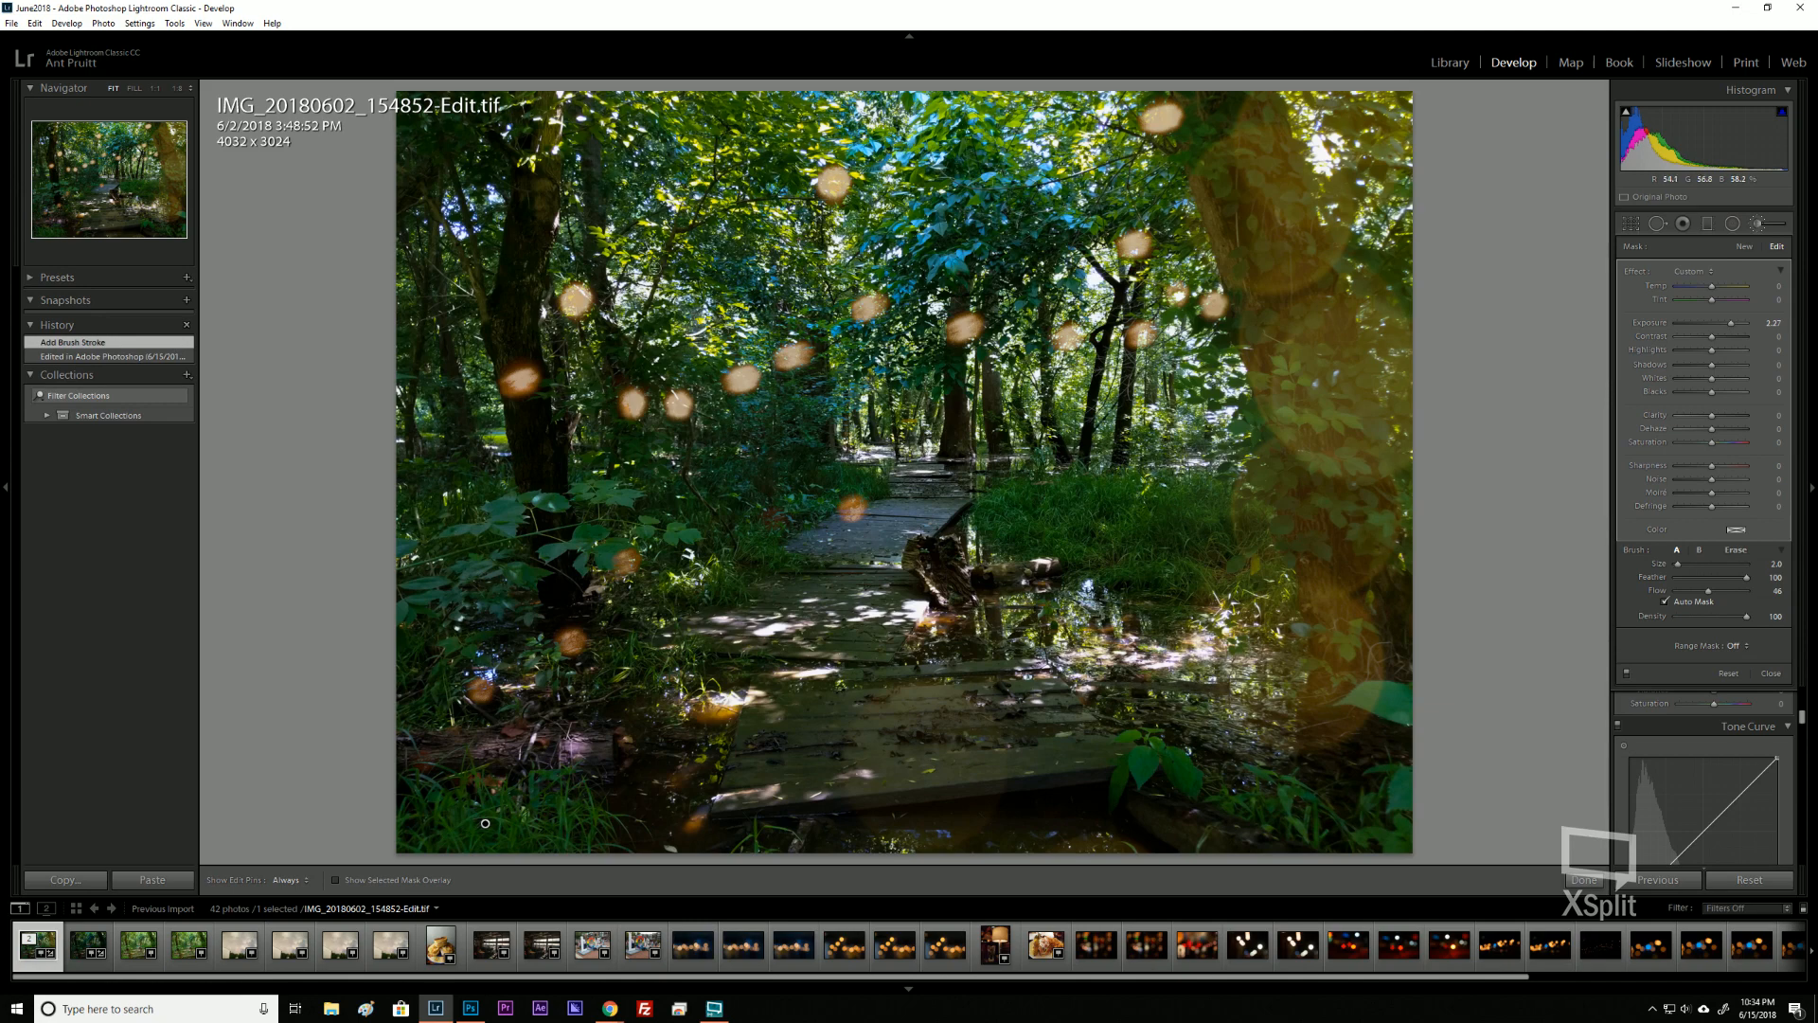
key("bracketright")
key("bracketright")
key("bracketright")
key("bracketright")
key("bracketright")
key("bracketright")
key("bracketright")
key("bracketright")
key("bracketright")
key("bracketright")
key("bracketright")
key("bracketright")
key("bracketright")
left_click_drag(617, 565, 579, 687)
left_click_drag(744, 605, 690, 682)
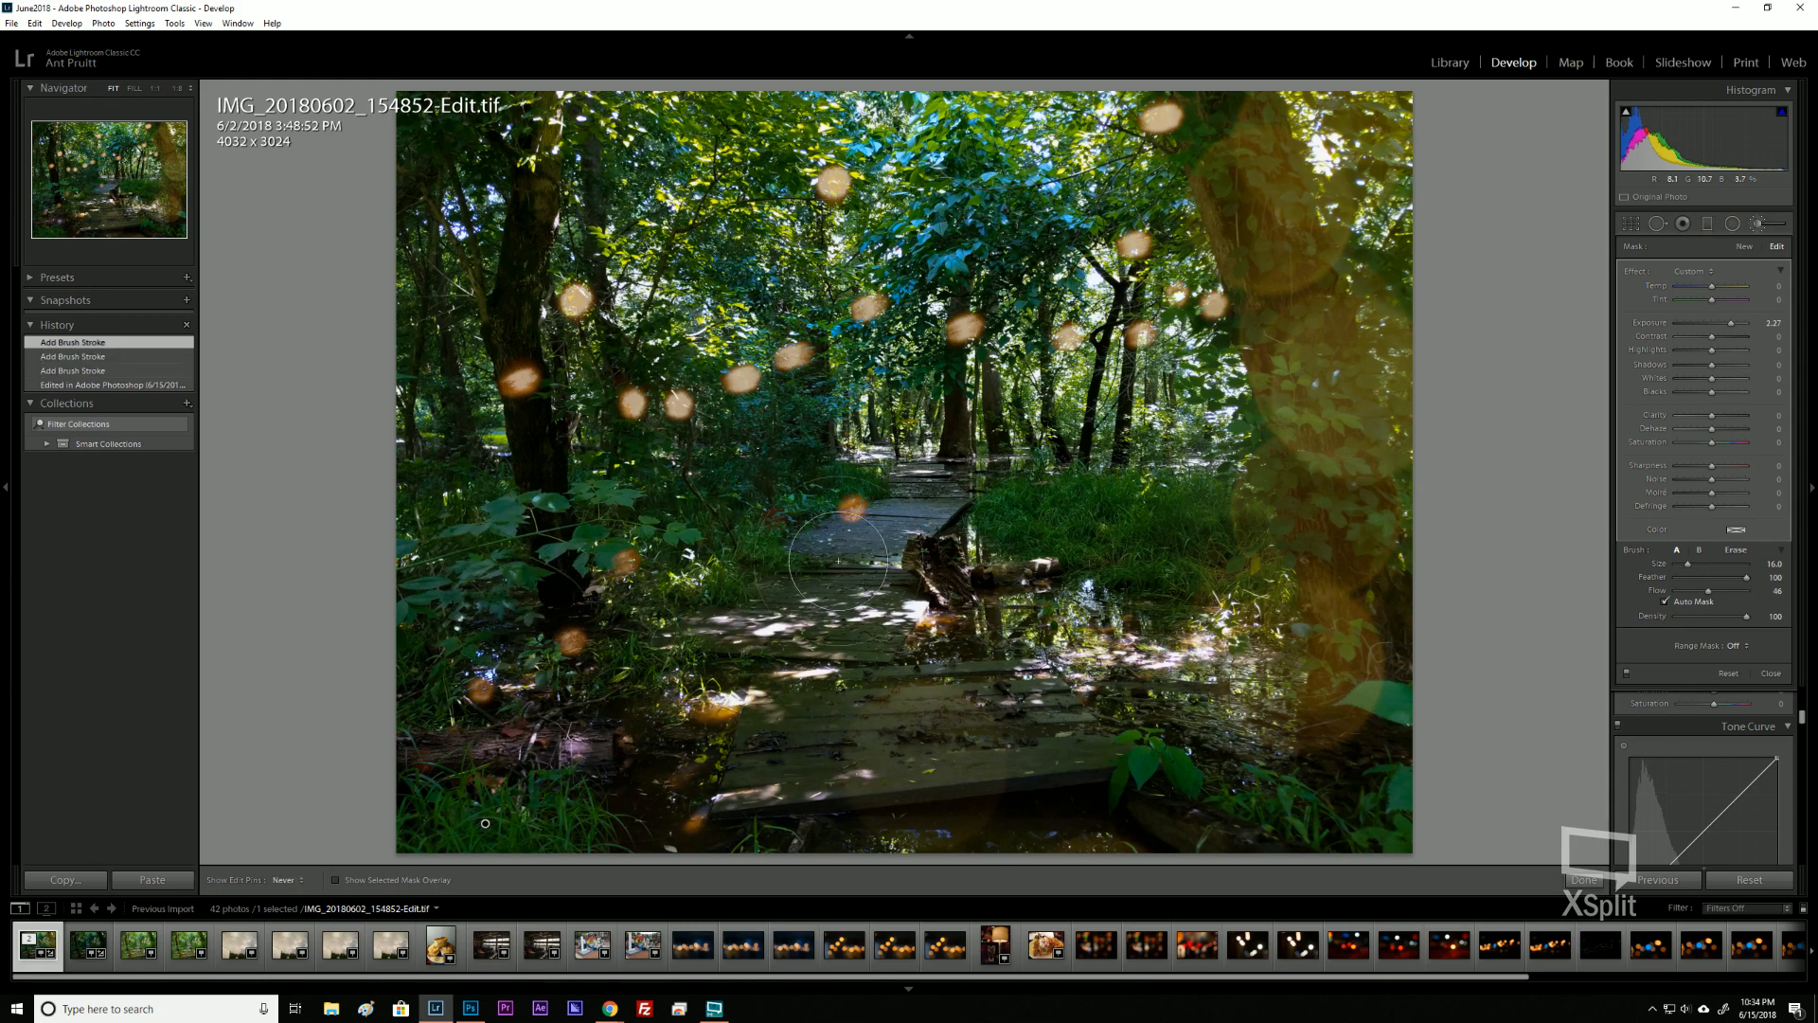
Brush the brightening over the boardwalk, the log beside it and the foreground across to the base of the large trunk.
left_click_drag(839, 562, 762, 774)
left_click_drag(619, 709, 625, 778)
left_click_drag(592, 769, 616, 833)
left_click_drag(853, 805, 1136, 786)
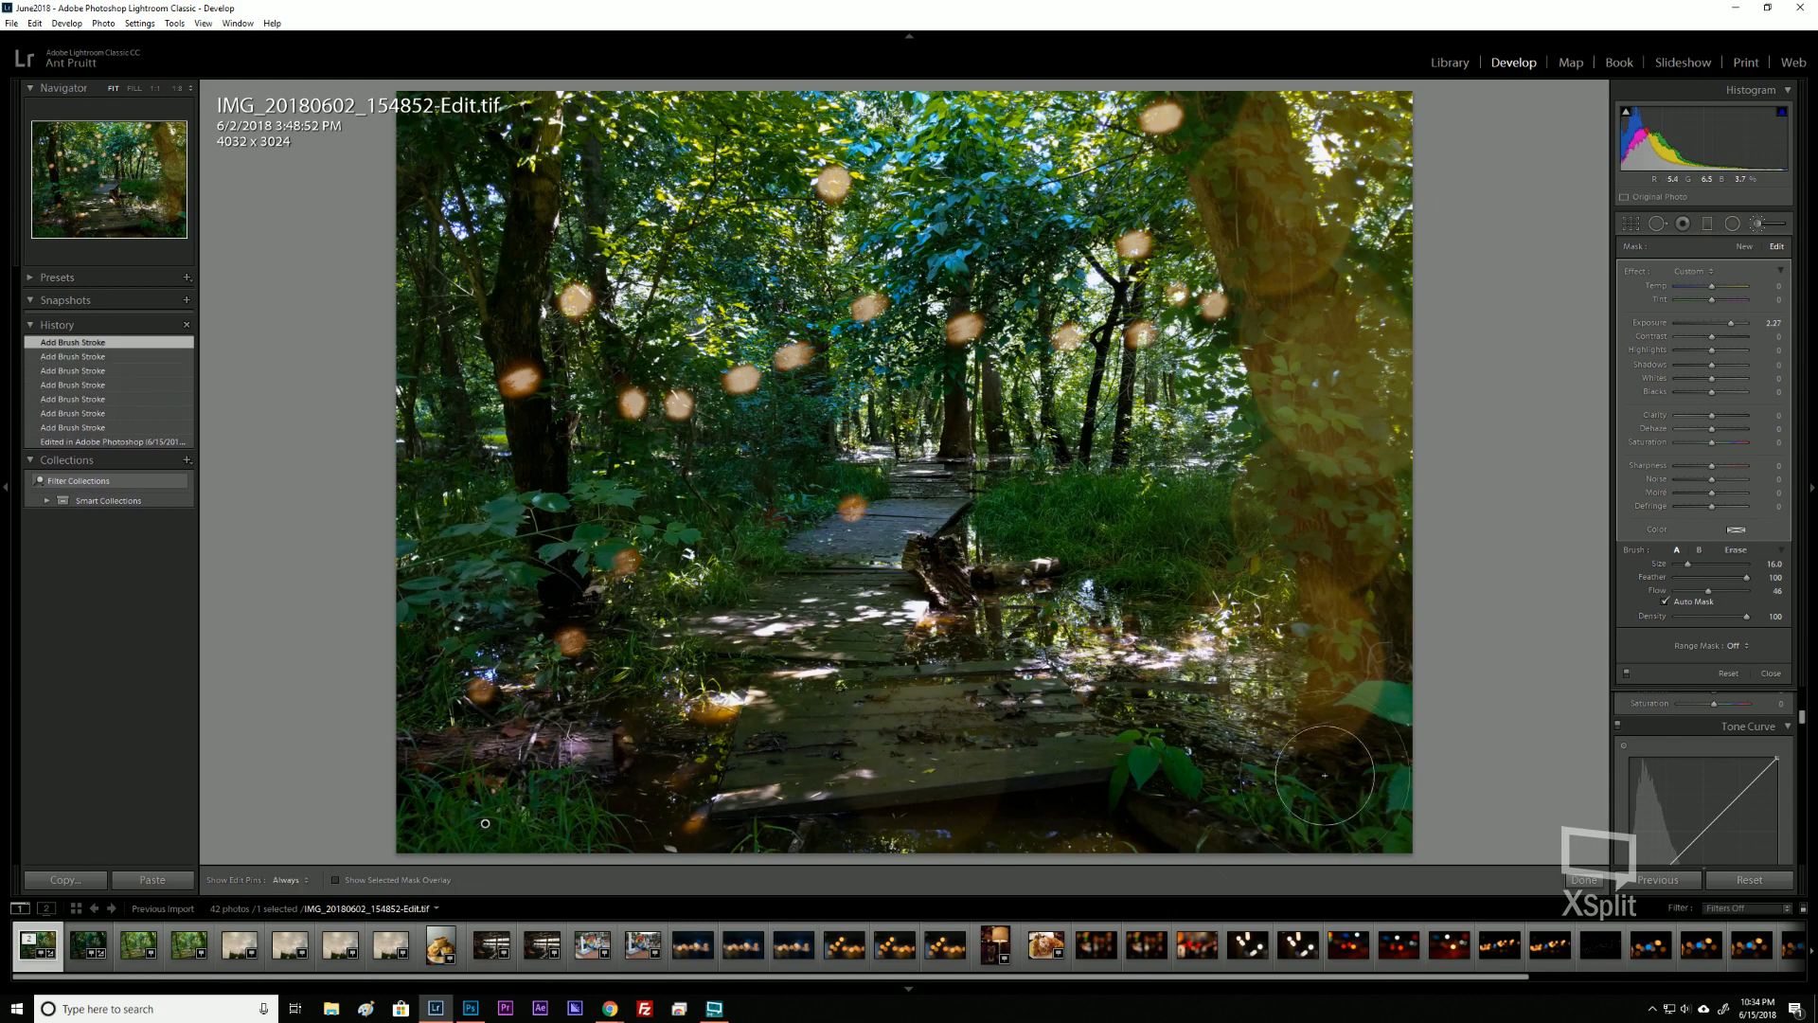
left_click_drag(1324, 775, 1367, 619)
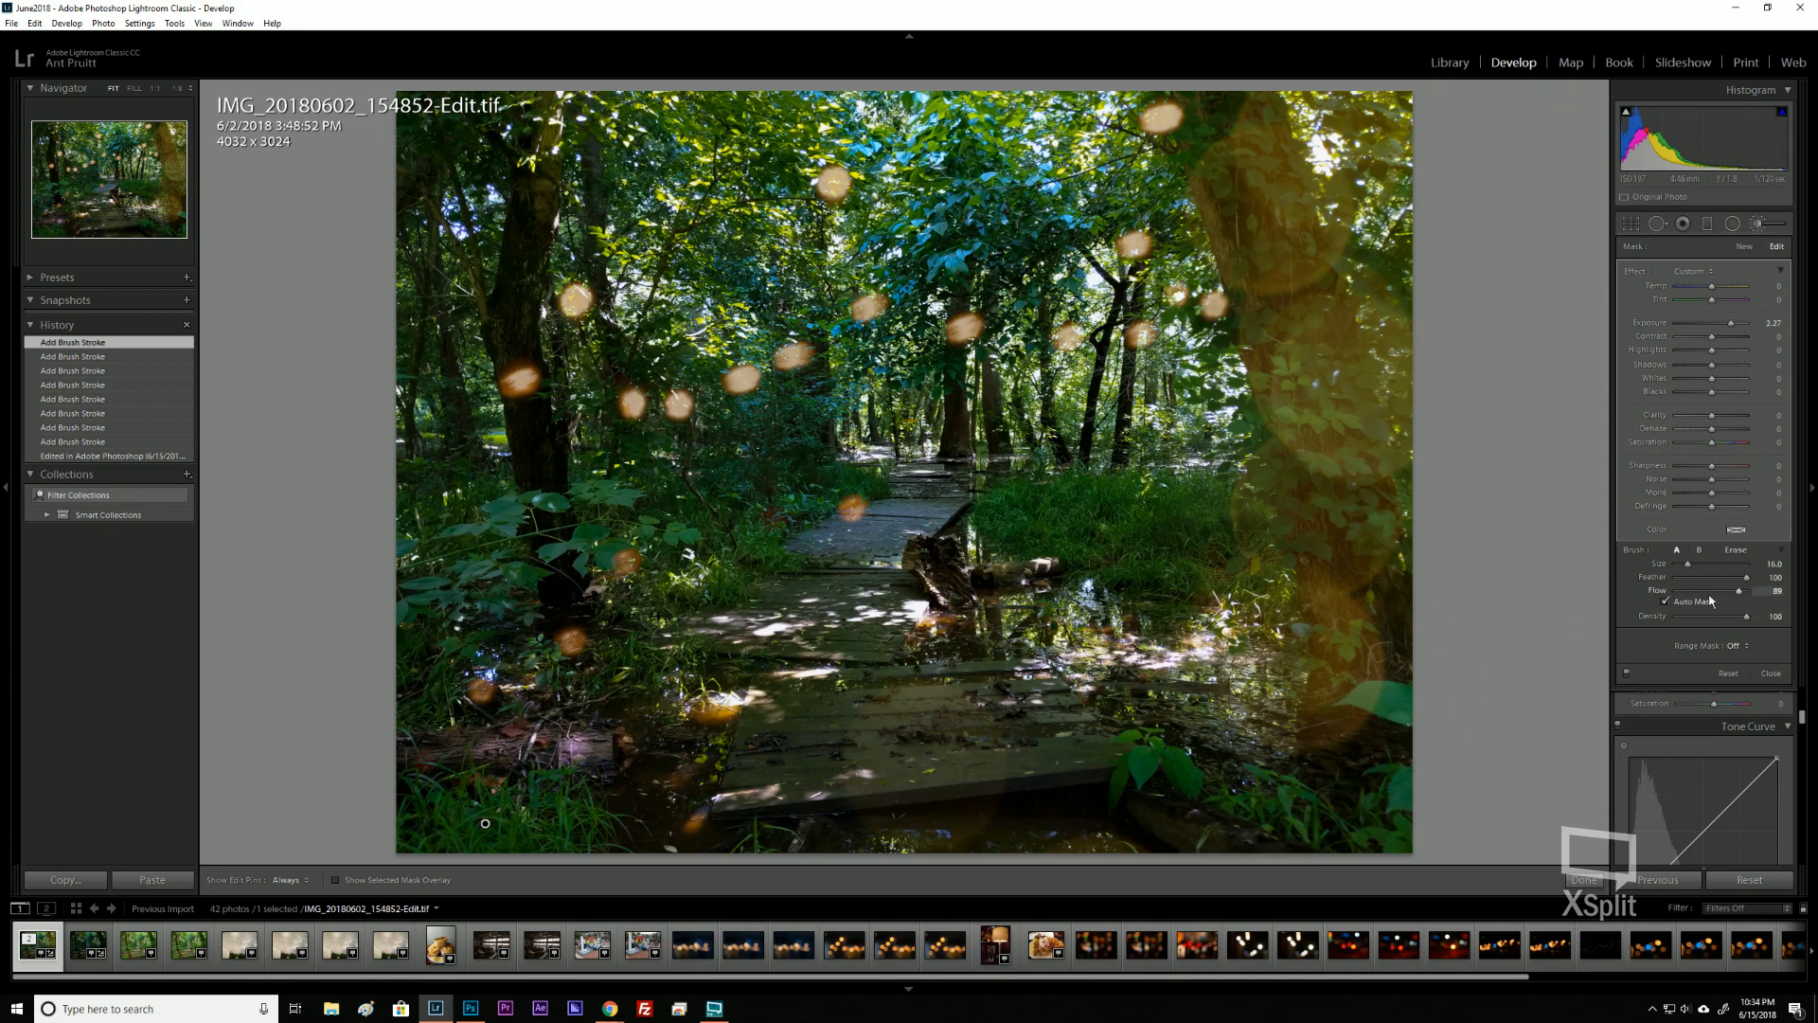
Set the adjustment brush flow to 68 and brighten the foreground water, the log and the boardwalk planks.
left_click_drag(1729, 596, 1725, 594)
left_click(1290, 741)
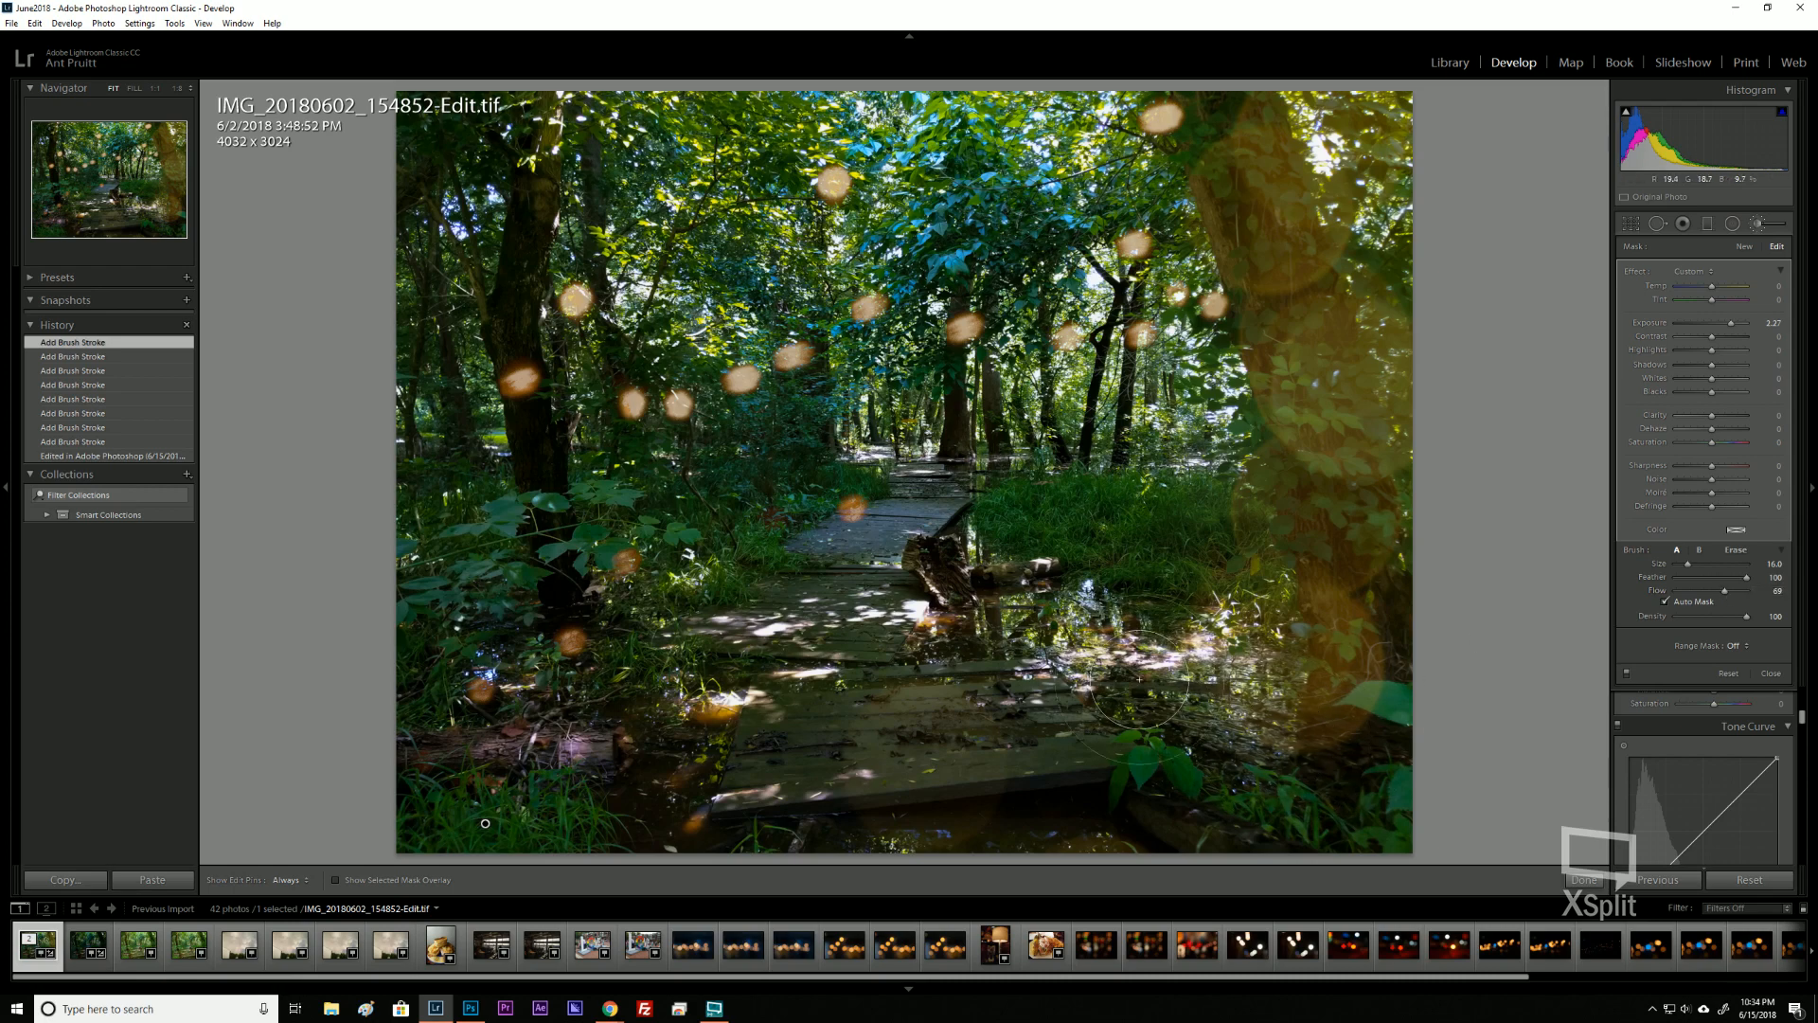
mouse_move(934, 557)
left_mouse_down()
mouse_move(800, 585)
mouse_move(926, 554)
left_mouse_up()
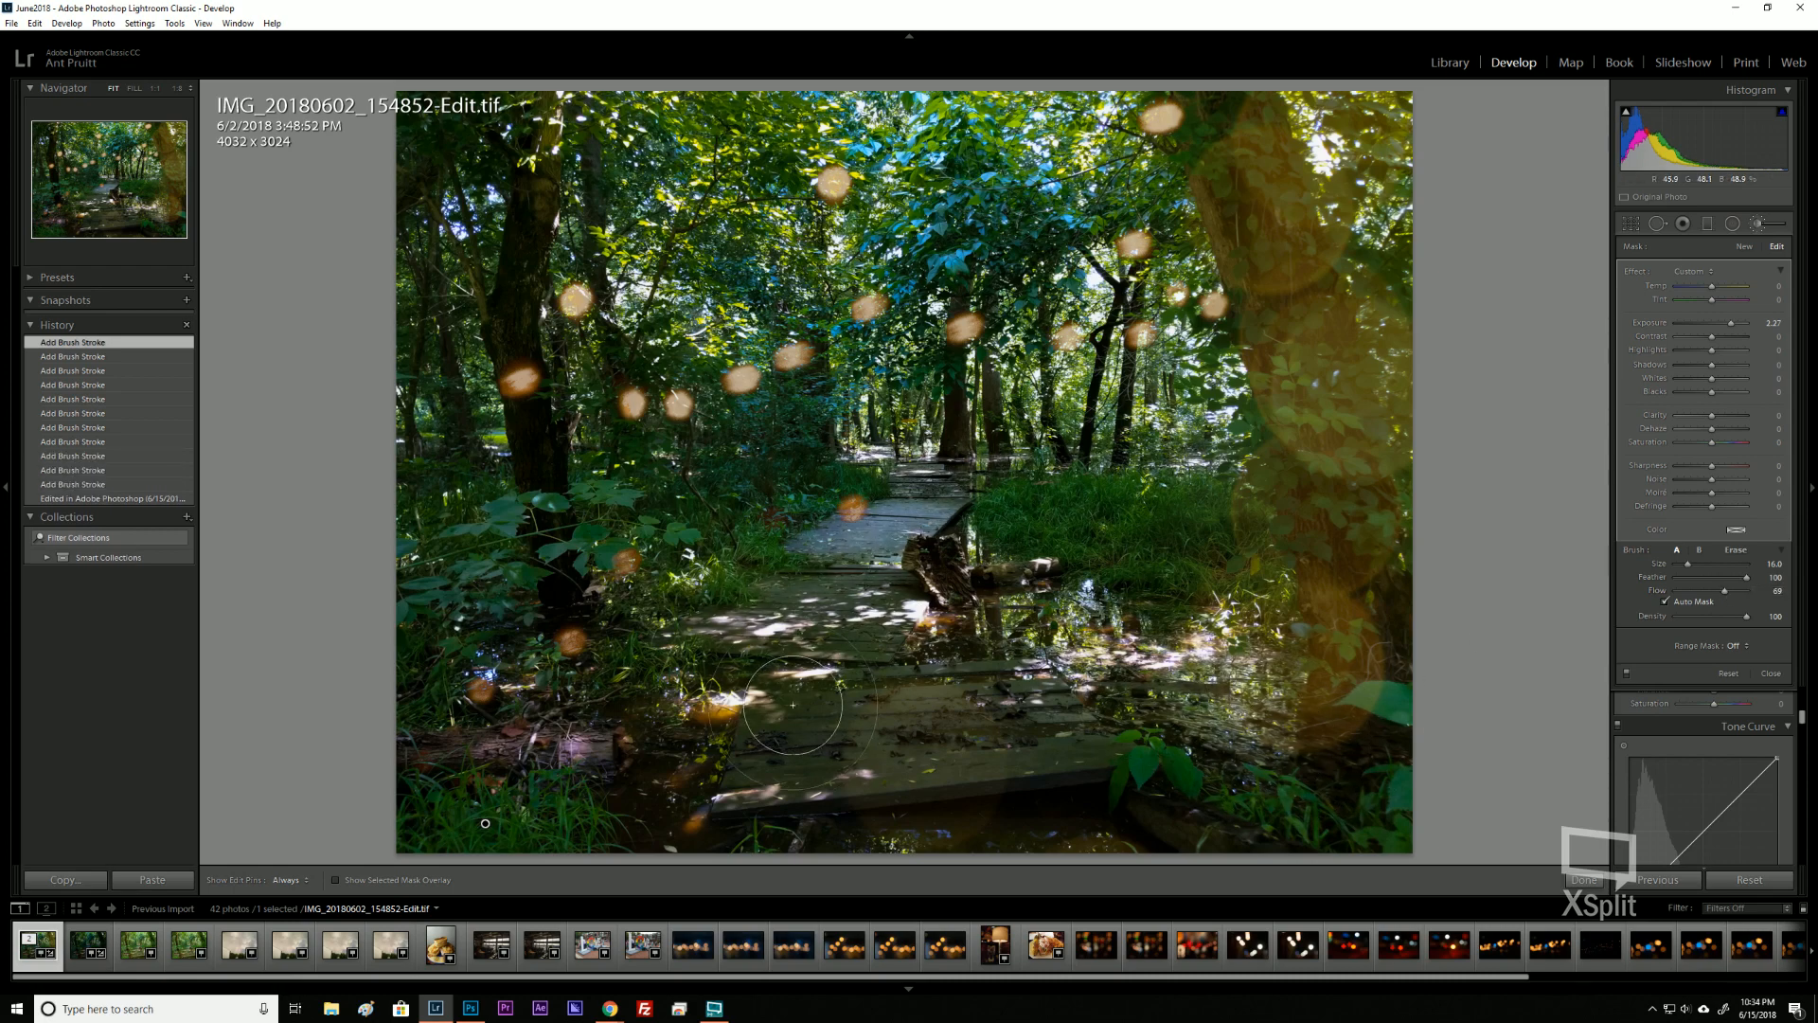
left_click_drag(794, 715, 913, 724)
key("h")
Brush the brightening over the undergrowth and fallen log left of the boardwalk, its front edge and the middle planks.
left_click_drag(587, 561, 616, 736)
left_click_drag(489, 445, 455, 443)
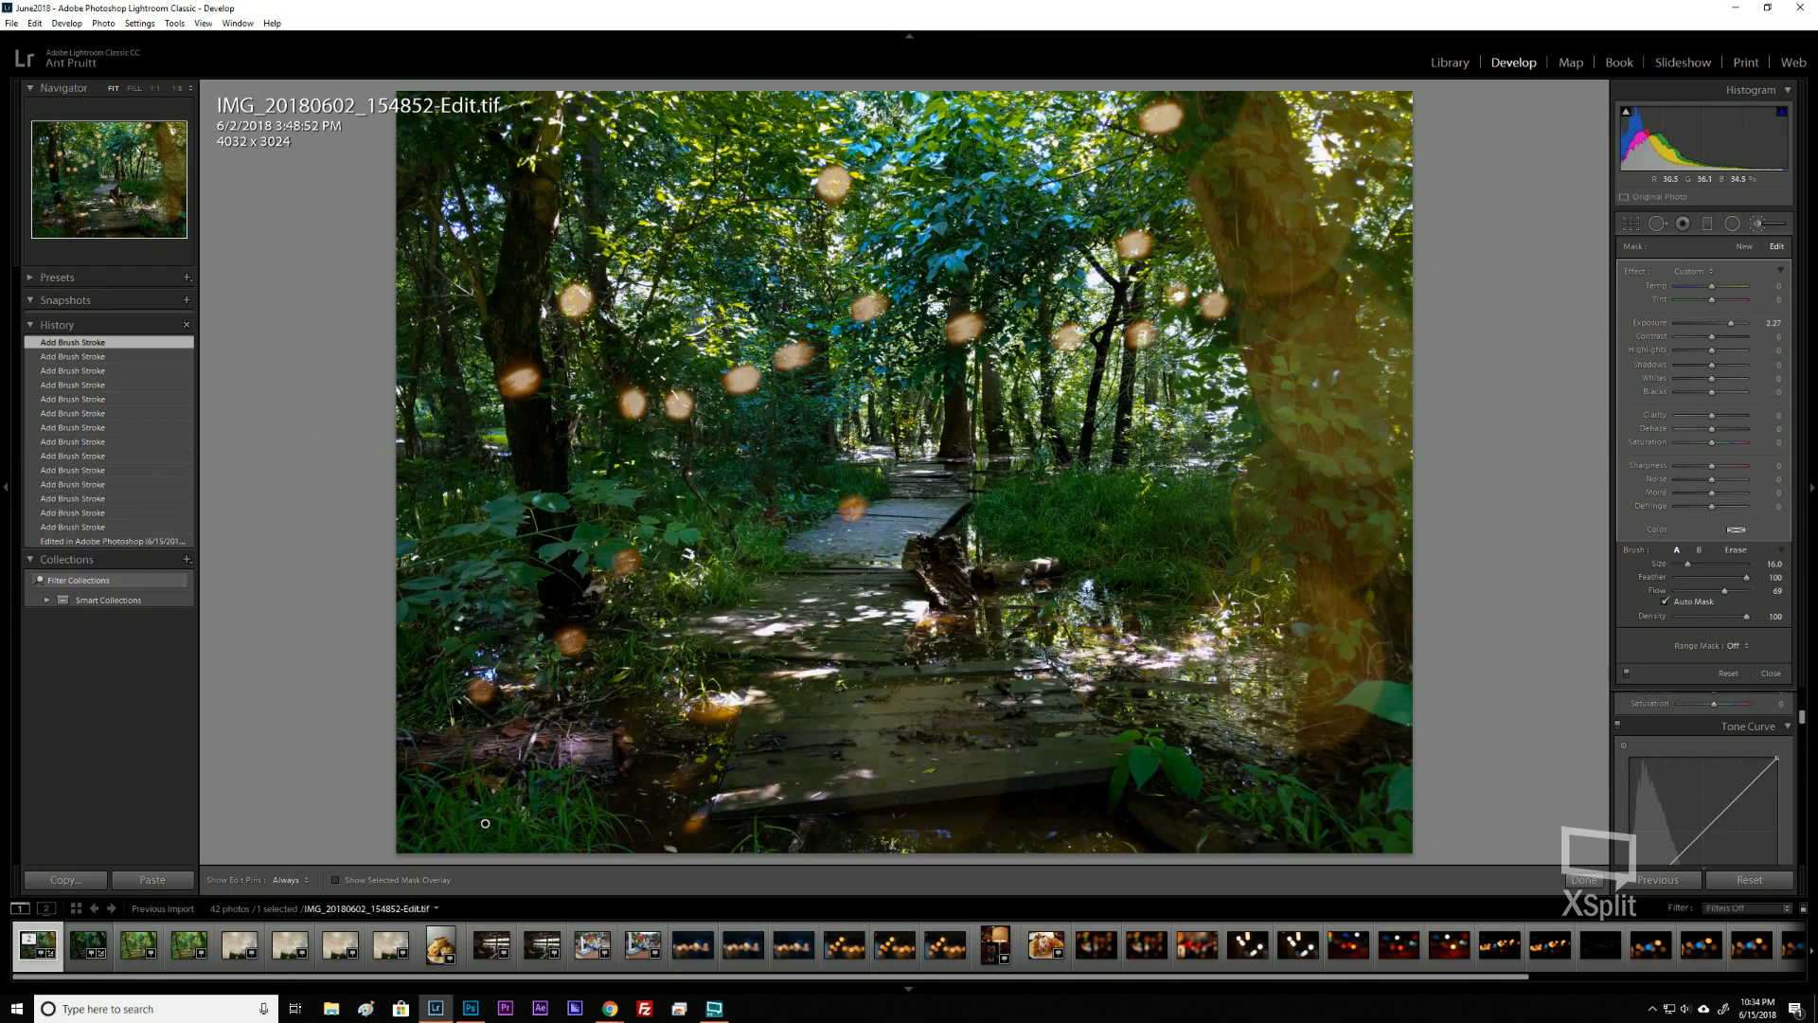
left_click_drag(548, 698, 512, 696)
left_click_drag(568, 757, 596, 784)
left_click(790, 809)
left_click(990, 680)
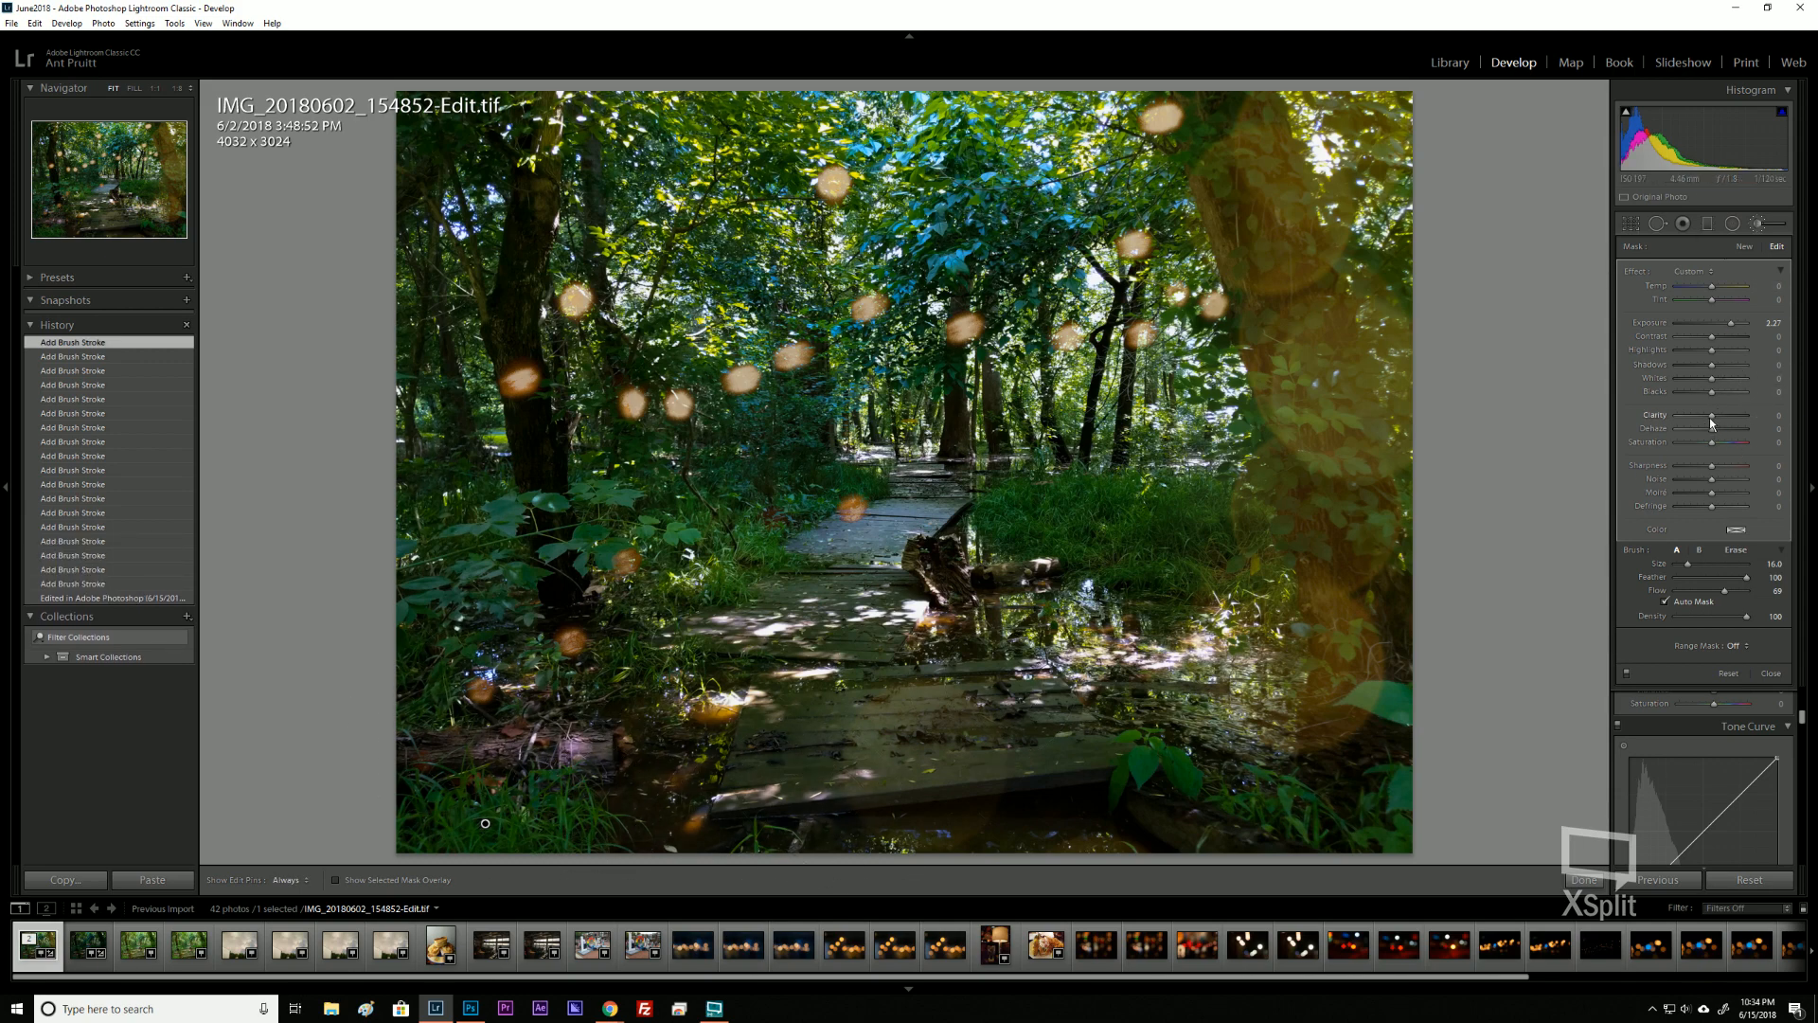
Reduce the brush adjustment's clarity slightly, set dehaze to -100, and raise exposure to 3.26 and highlights to 84.
left_click_drag(1709, 419, 1683, 436)
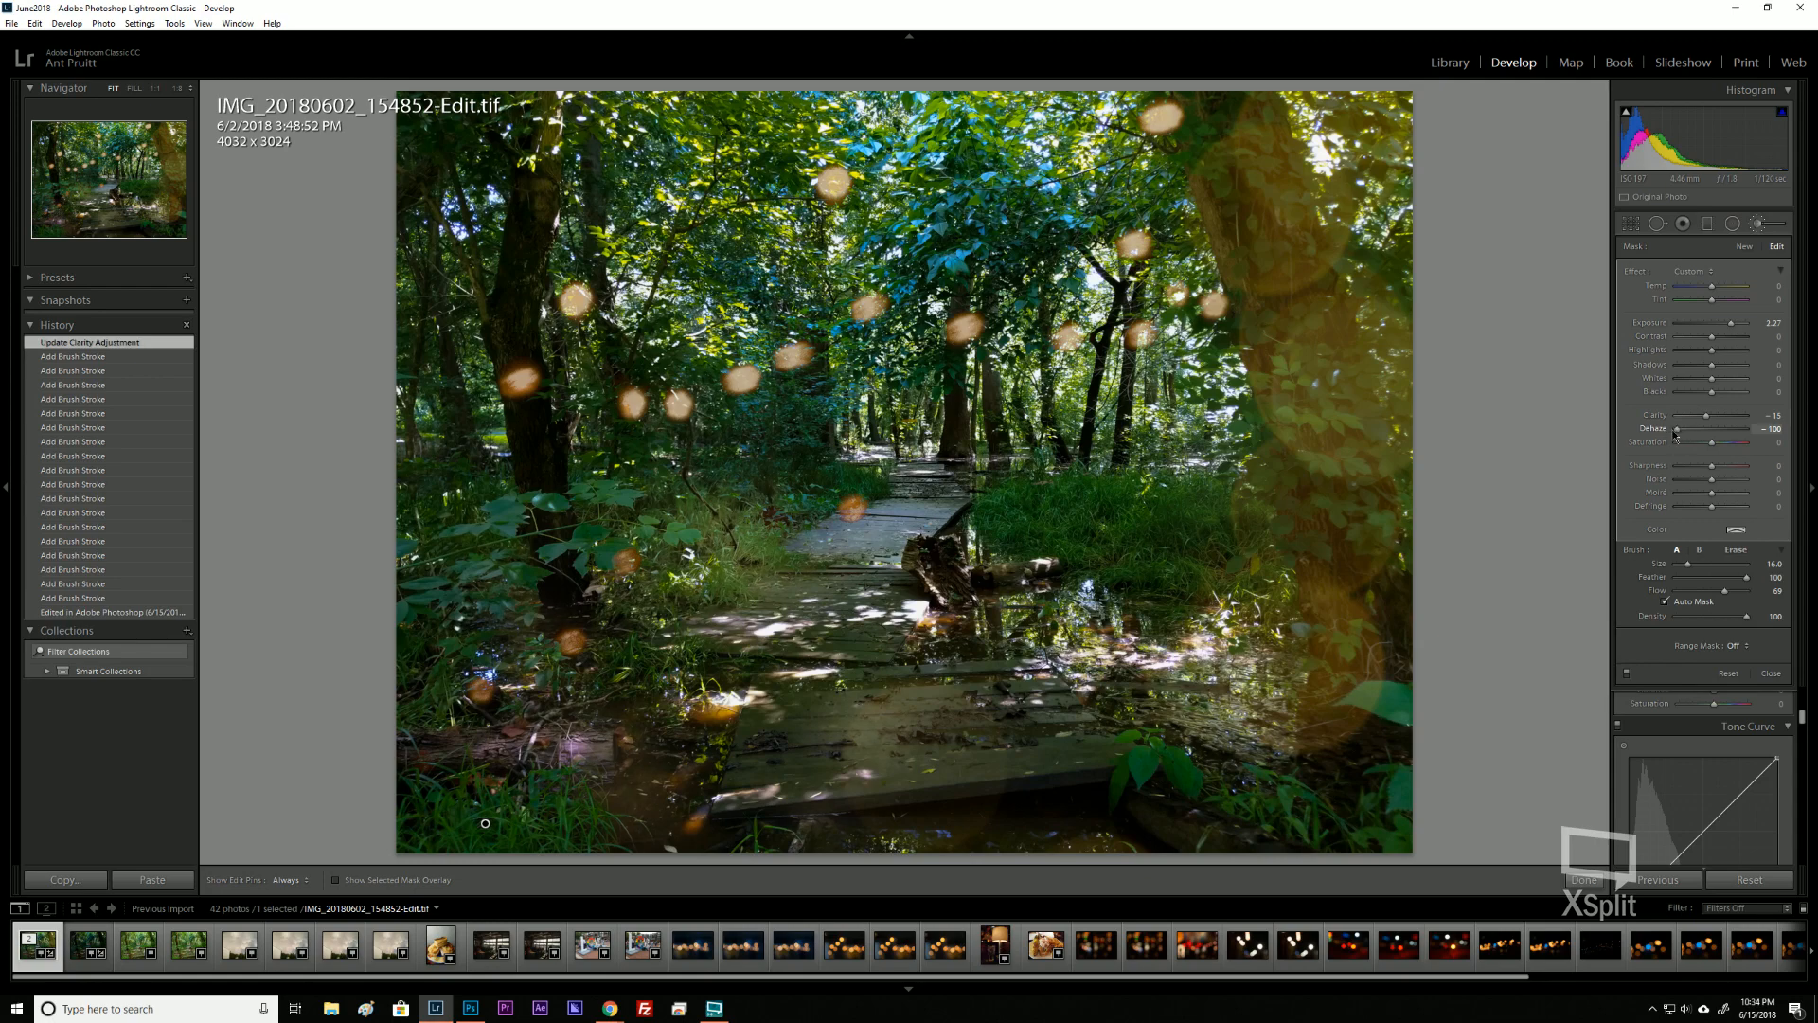
left_click_drag(1684, 423, 1684, 423)
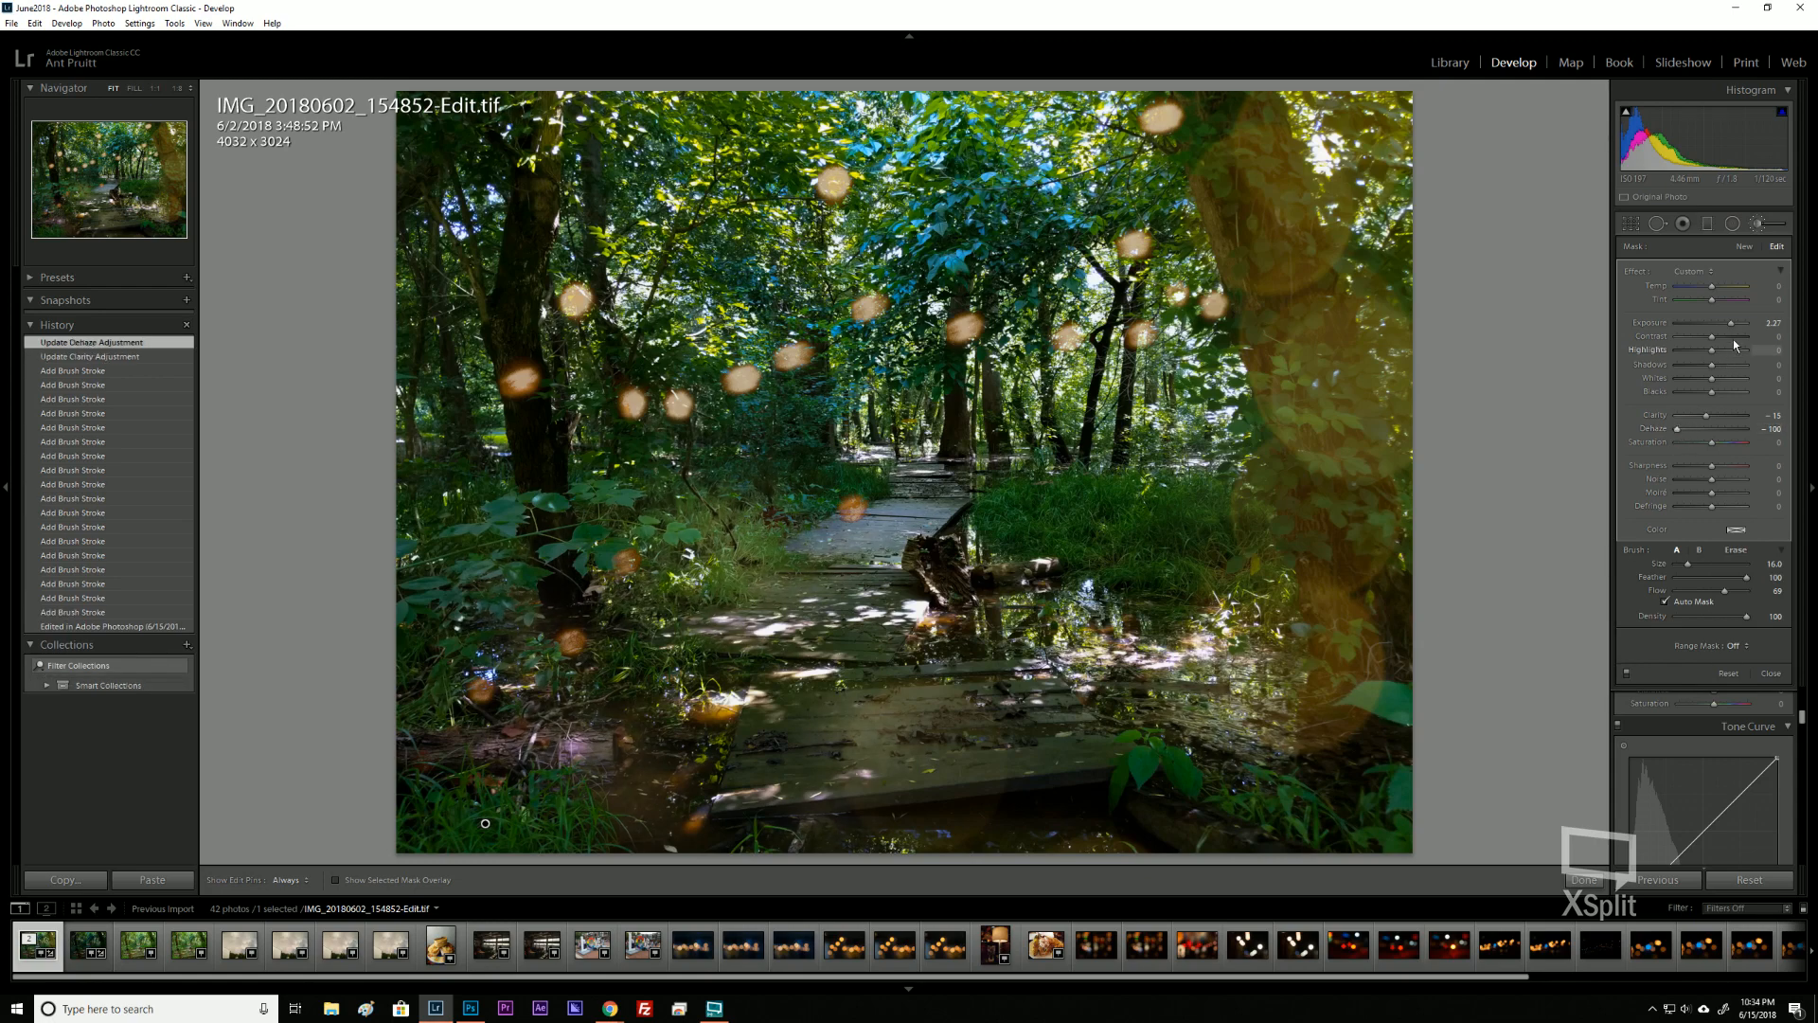
left_click_drag(1745, 327, 1737, 358)
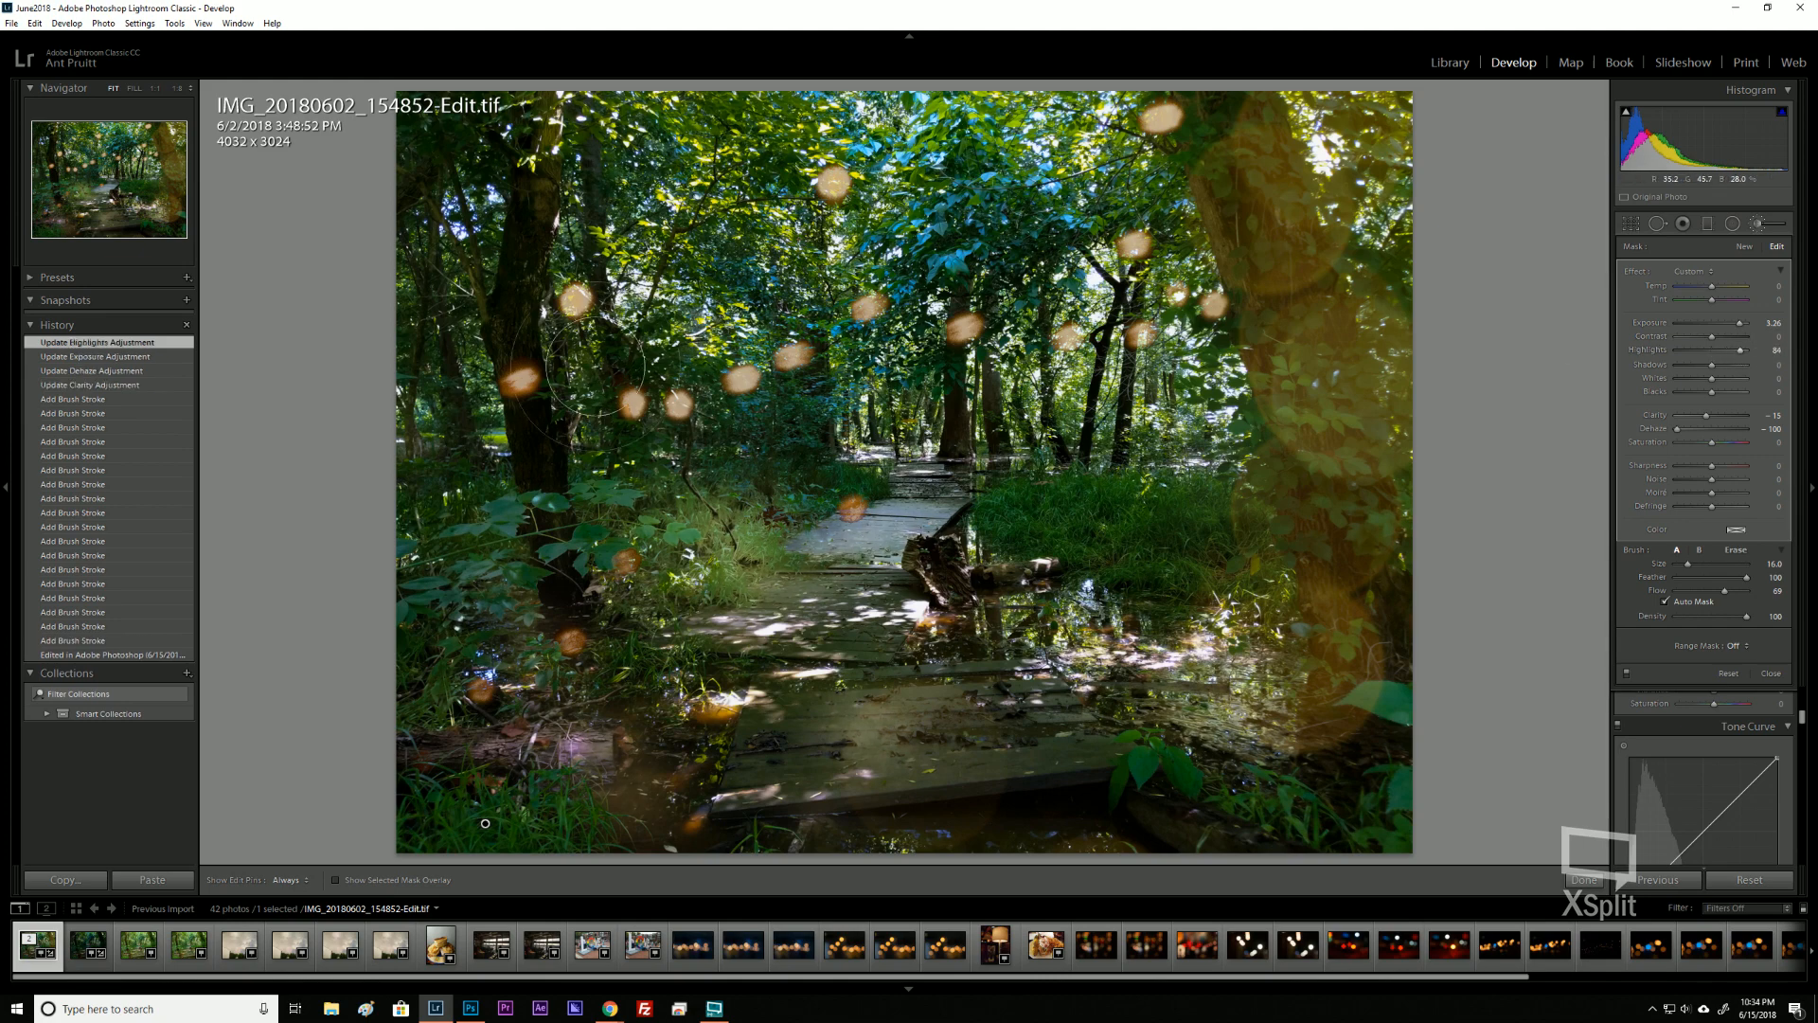
Brush the adjustment over the dark trunk and surrounding foliage on the left side of the photo.
mouse_move(576, 368)
left_mouse_down()
mouse_move(519, 445)
mouse_move(479, 418)
left_mouse_up()
left_click(567, 424)
left_click(620, 428)
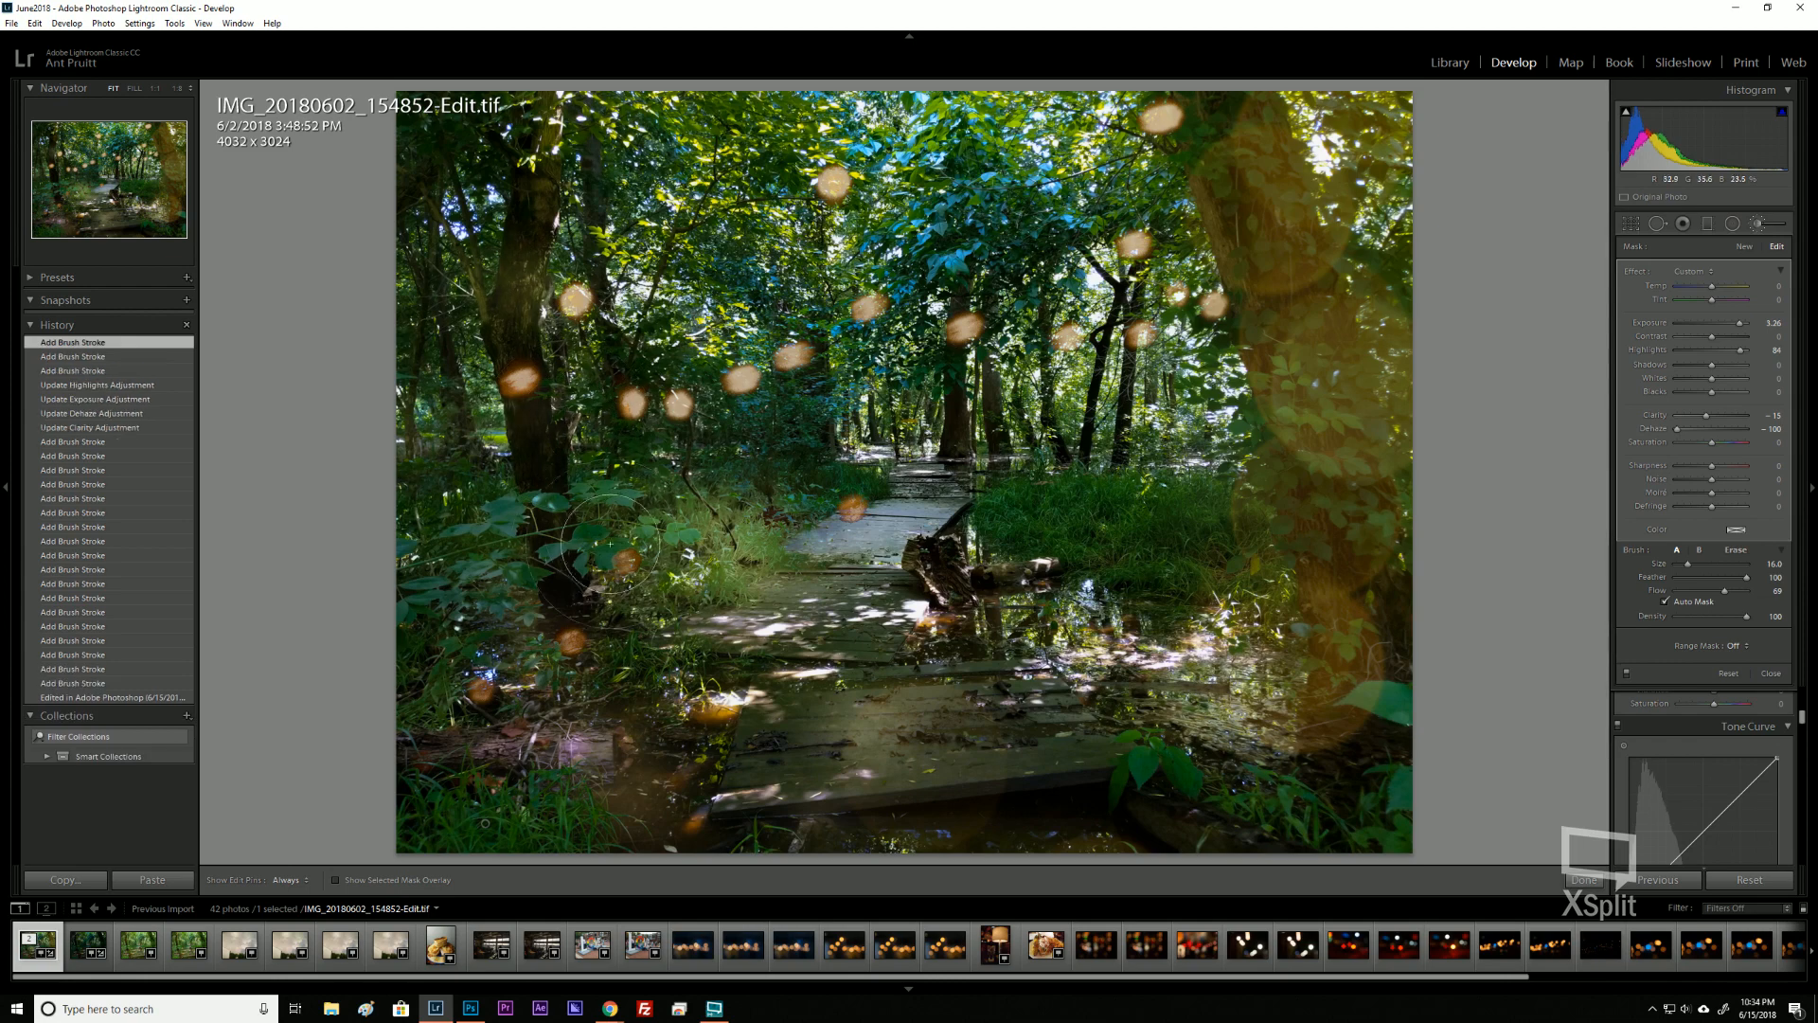
Brush the adjustment over the boardwalk, the log and the lower foreground across to the right-hand plants, and close the adjustment brush.
left_click(775, 720)
left_click(990, 660)
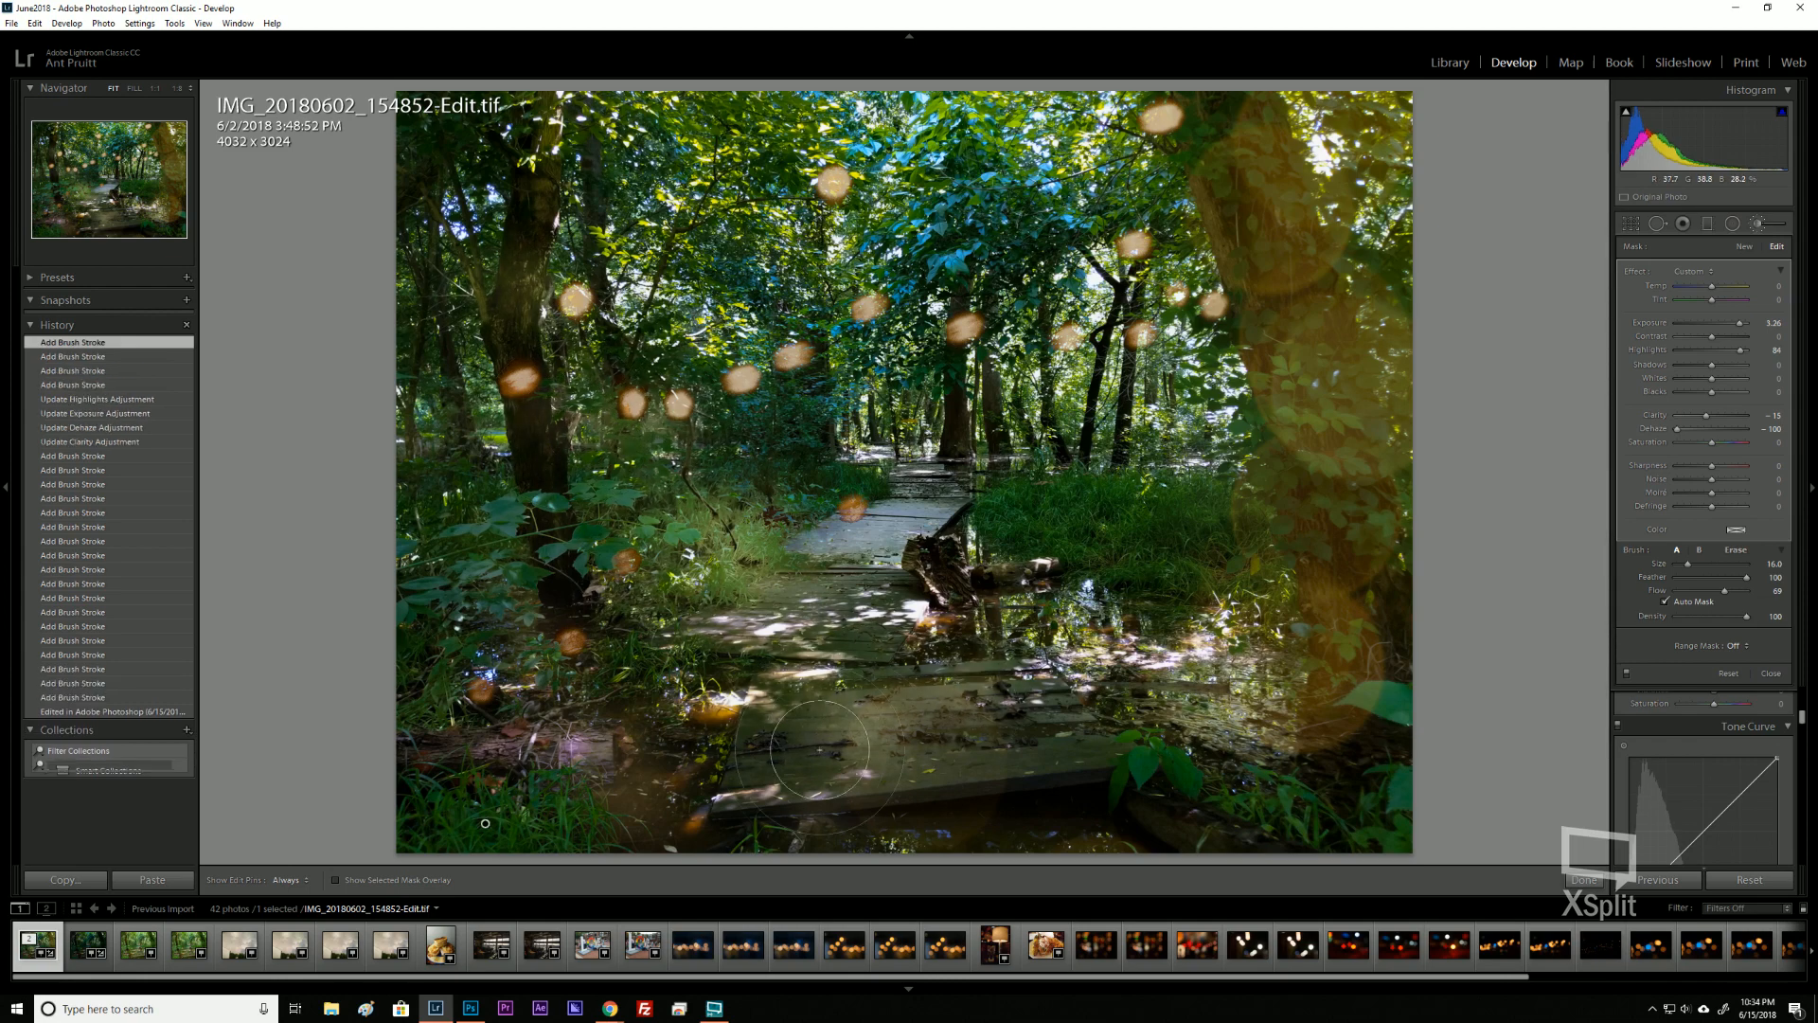
left_click(596, 786)
left_click(1148, 814)
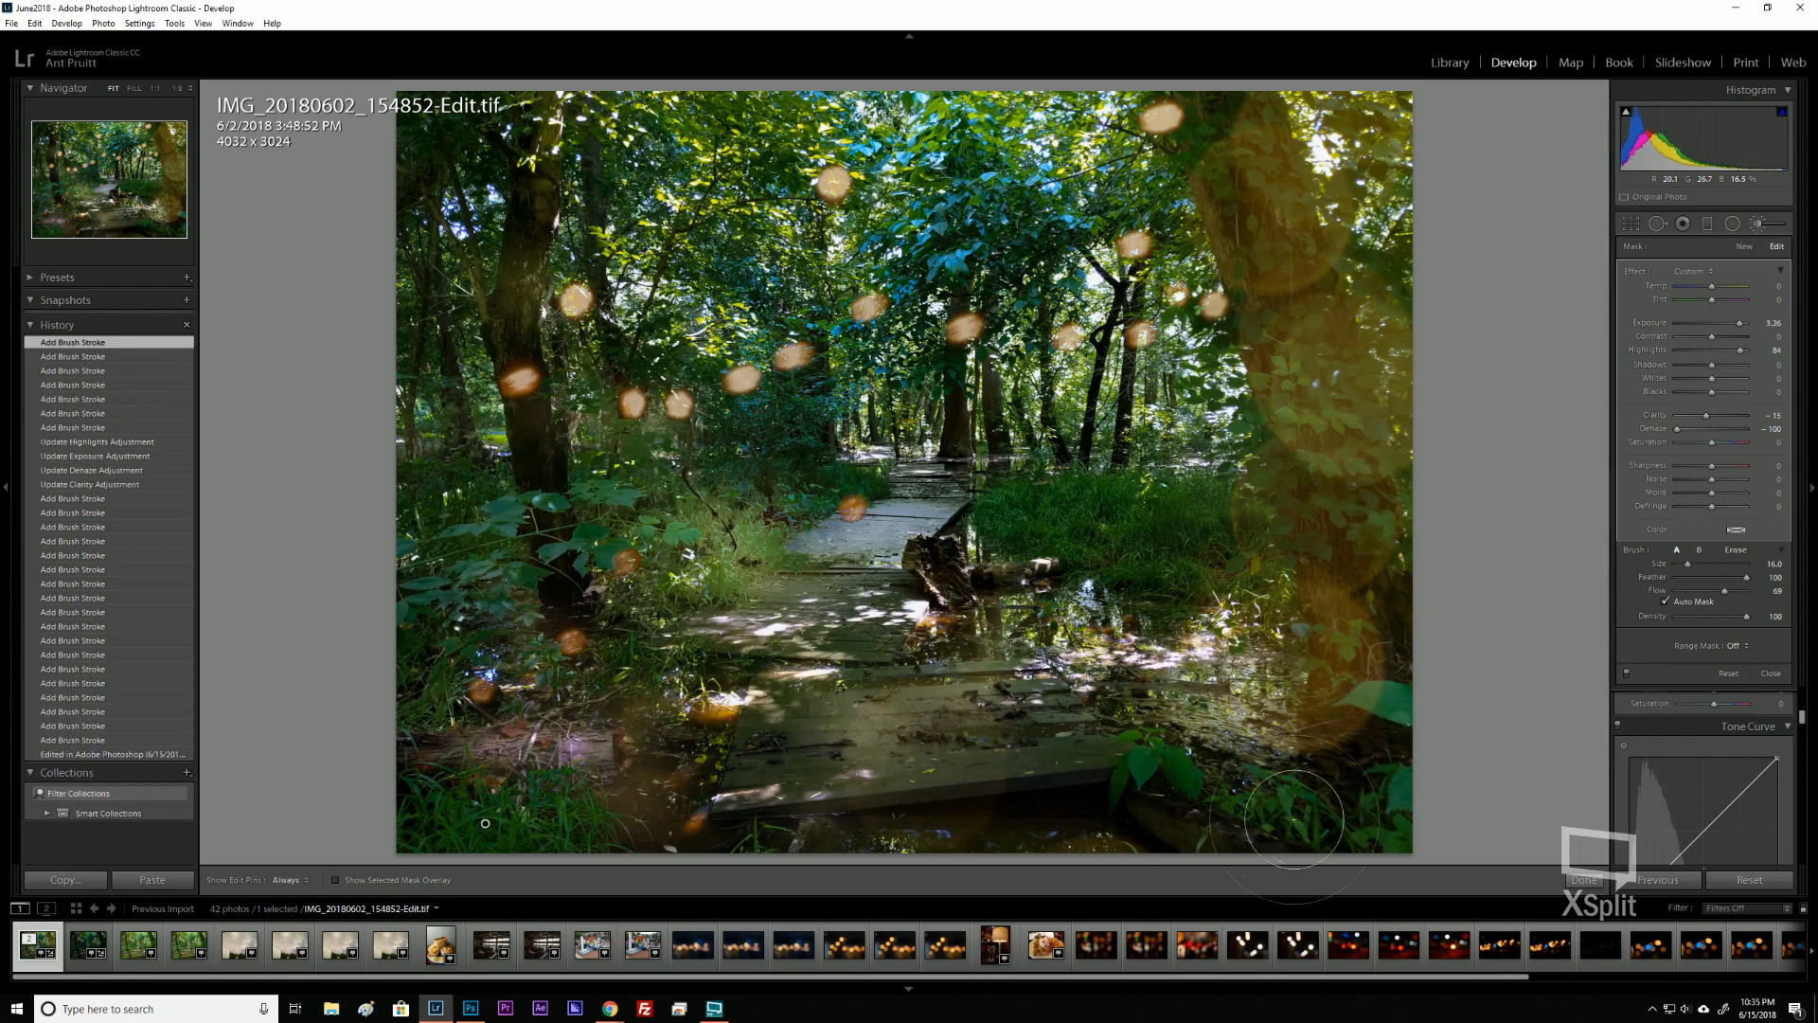
left_click(1307, 815)
left_click(937, 790)
left_click(923, 579)
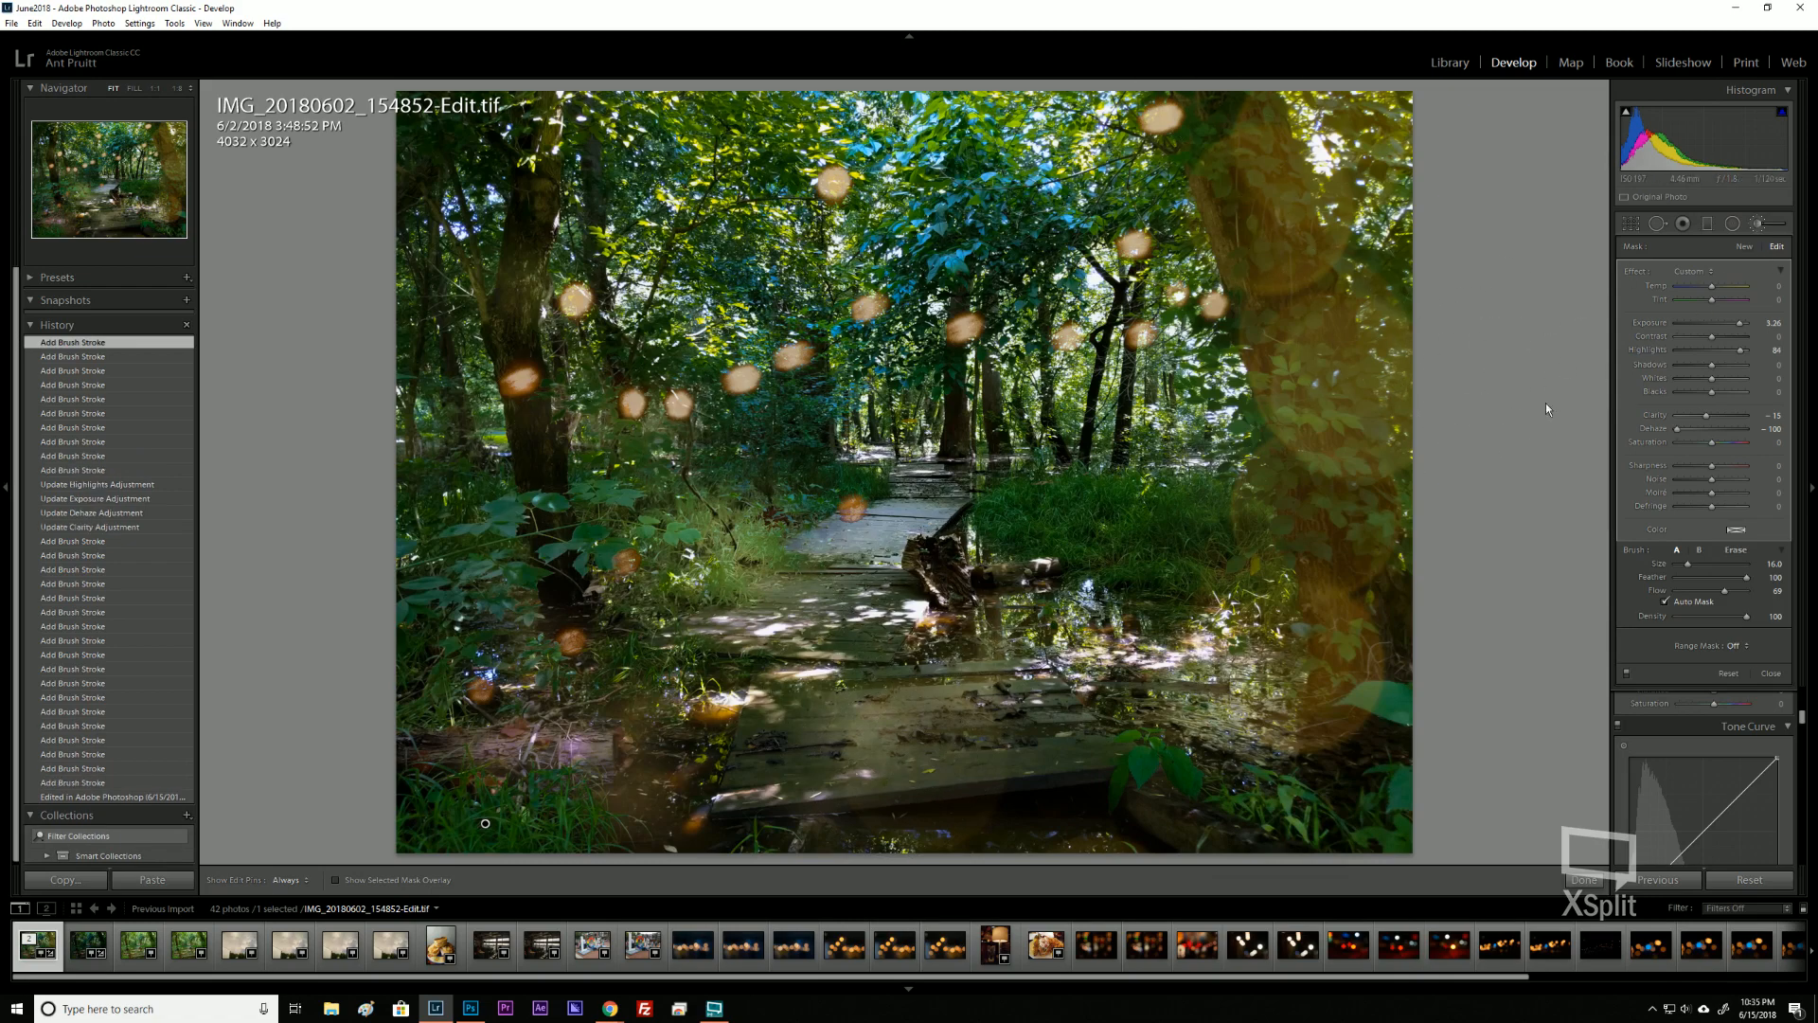
left_click(1763, 225)
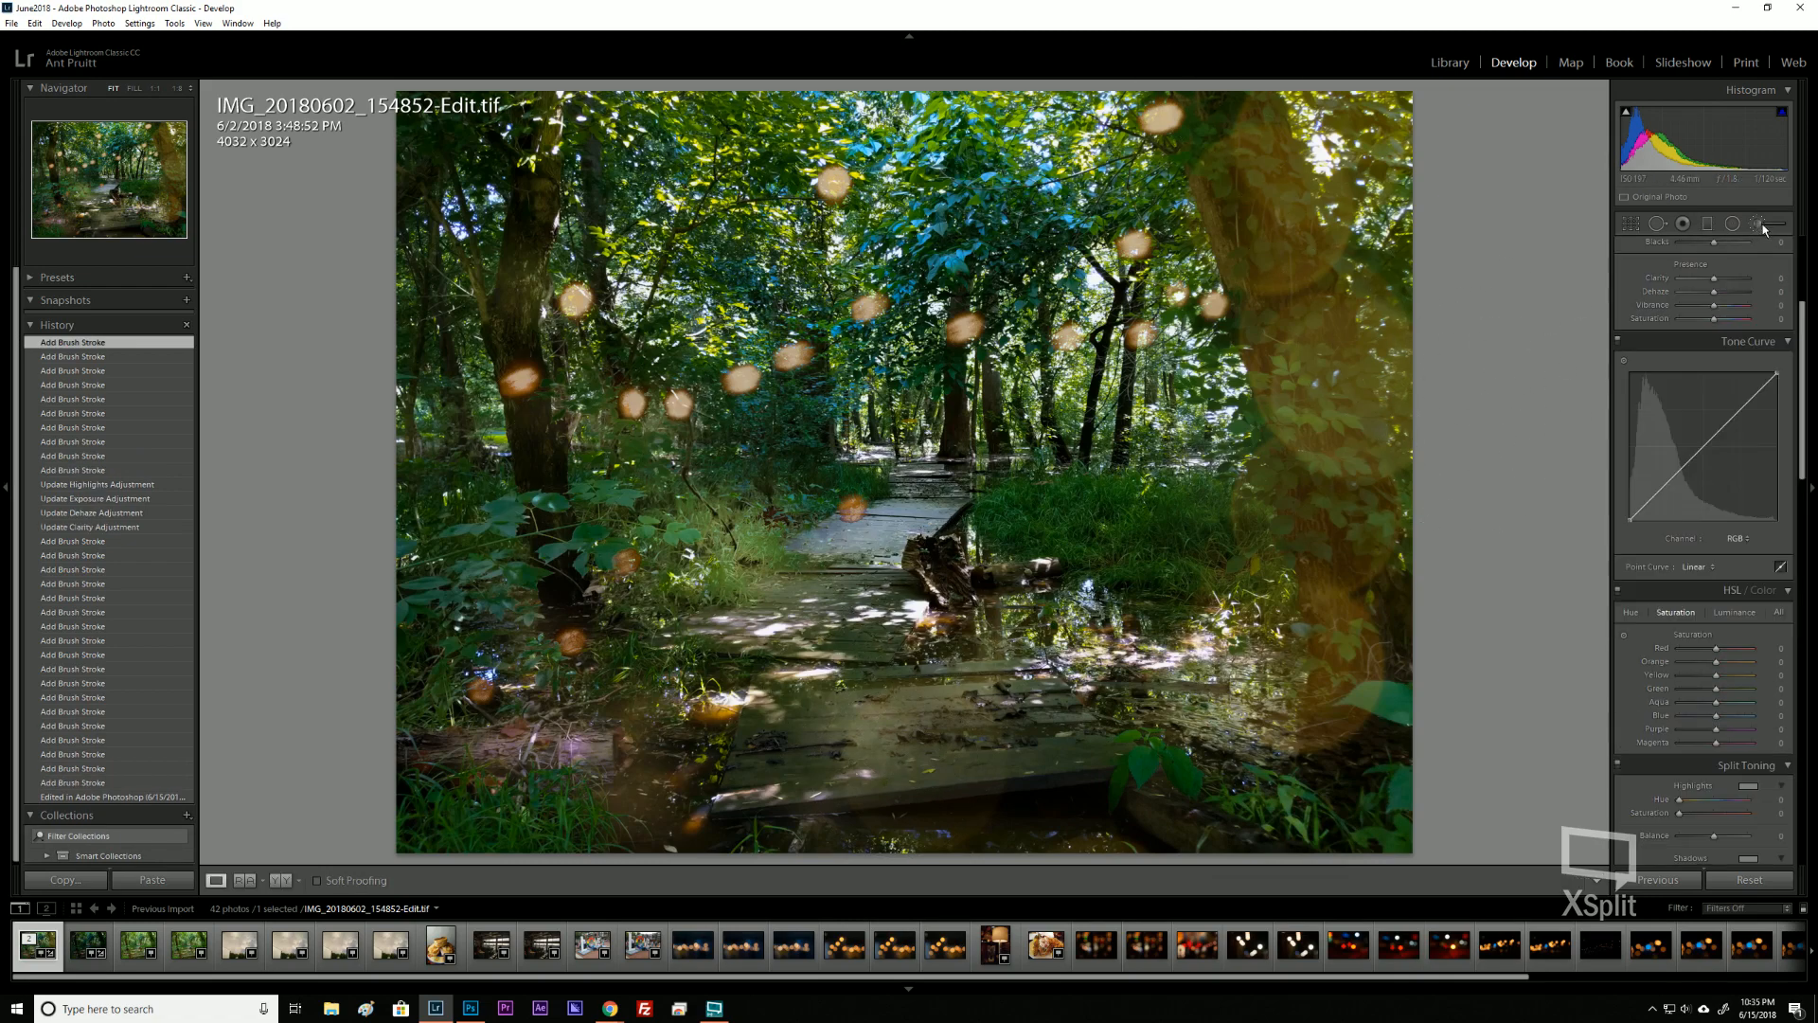
Add a lightening post-crop vignette with amount +26, midpoint 59 and feather 100.
left_click(1807, 310)
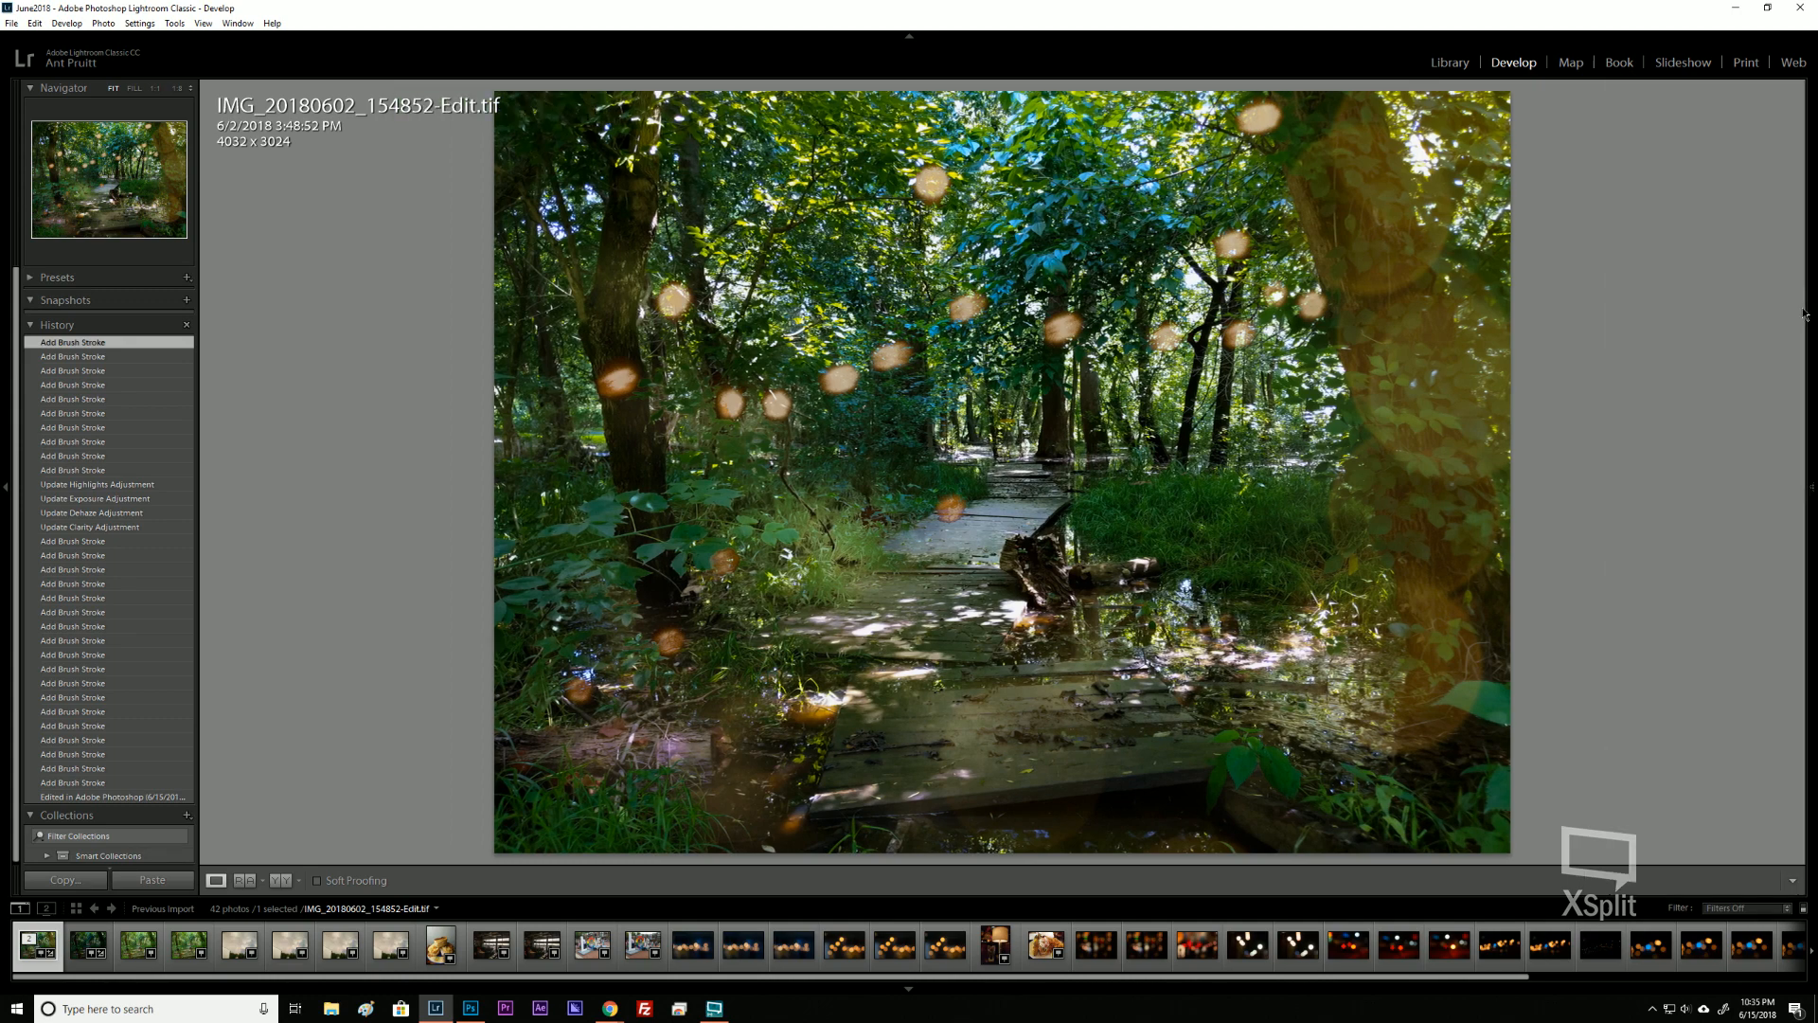
left_click(1811, 487)
scroll(1778, 609, "down", 6)
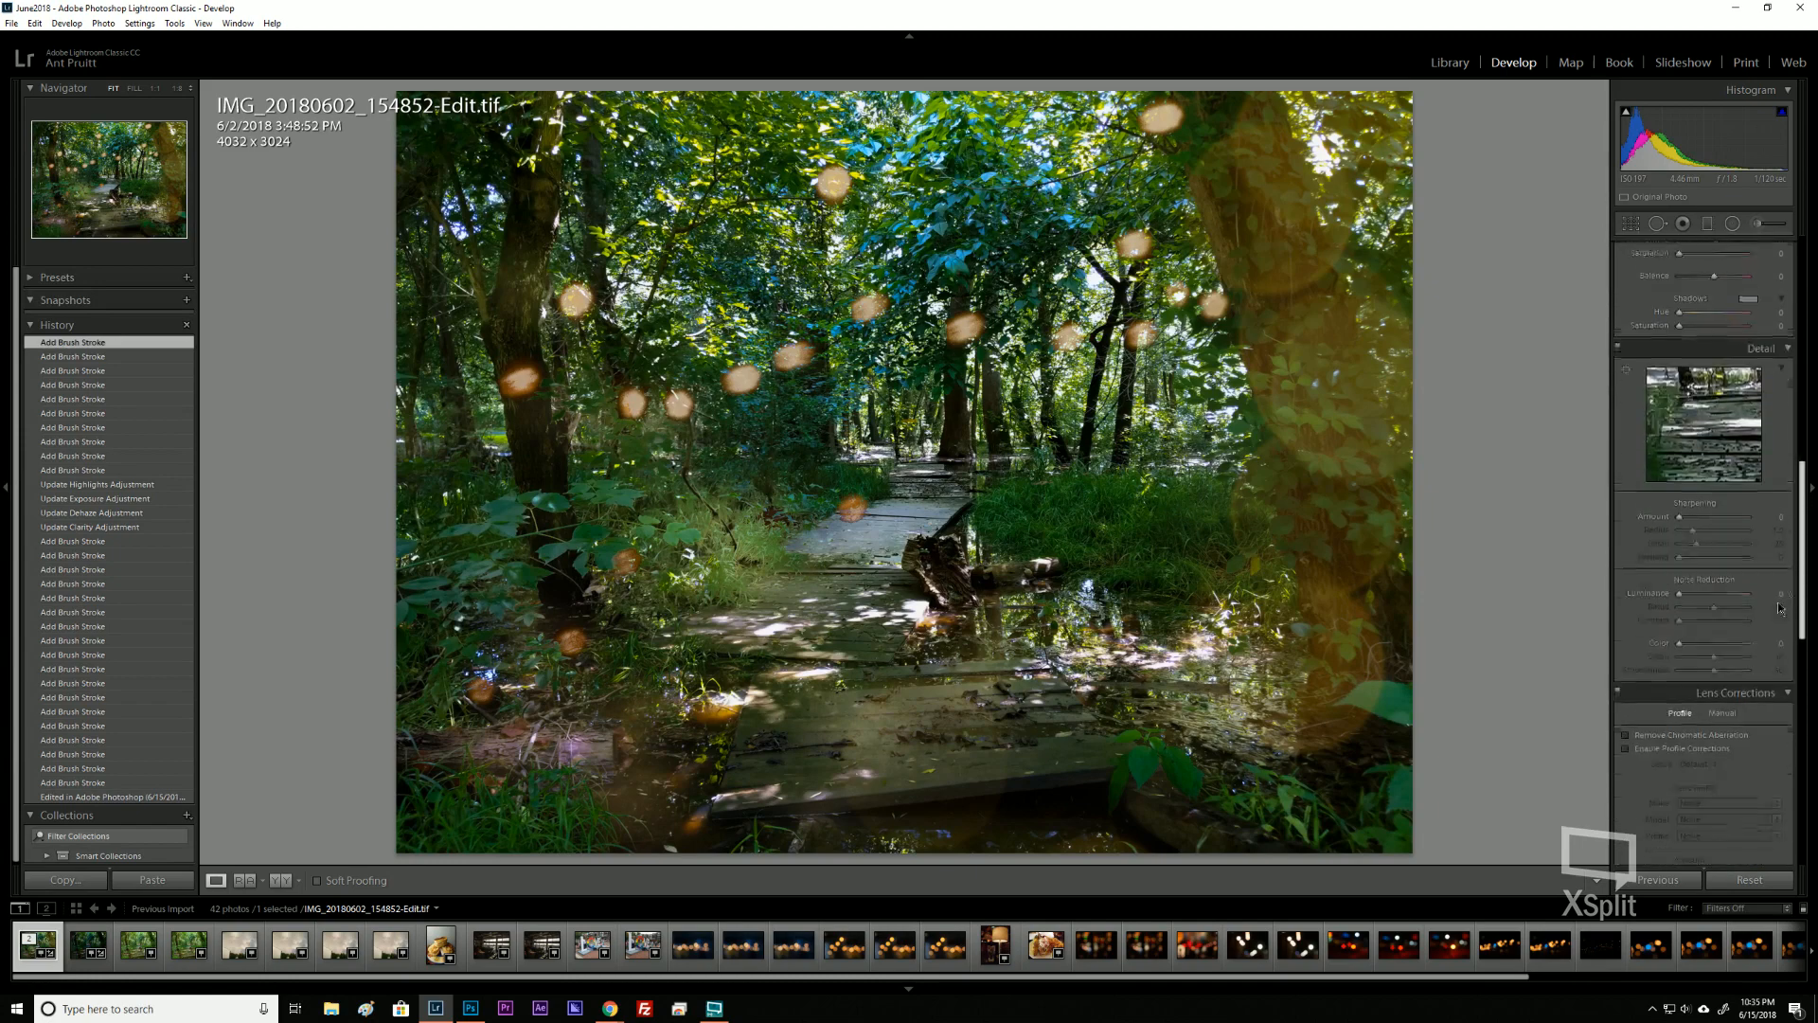
scroll(1779, 609, "down", 5)
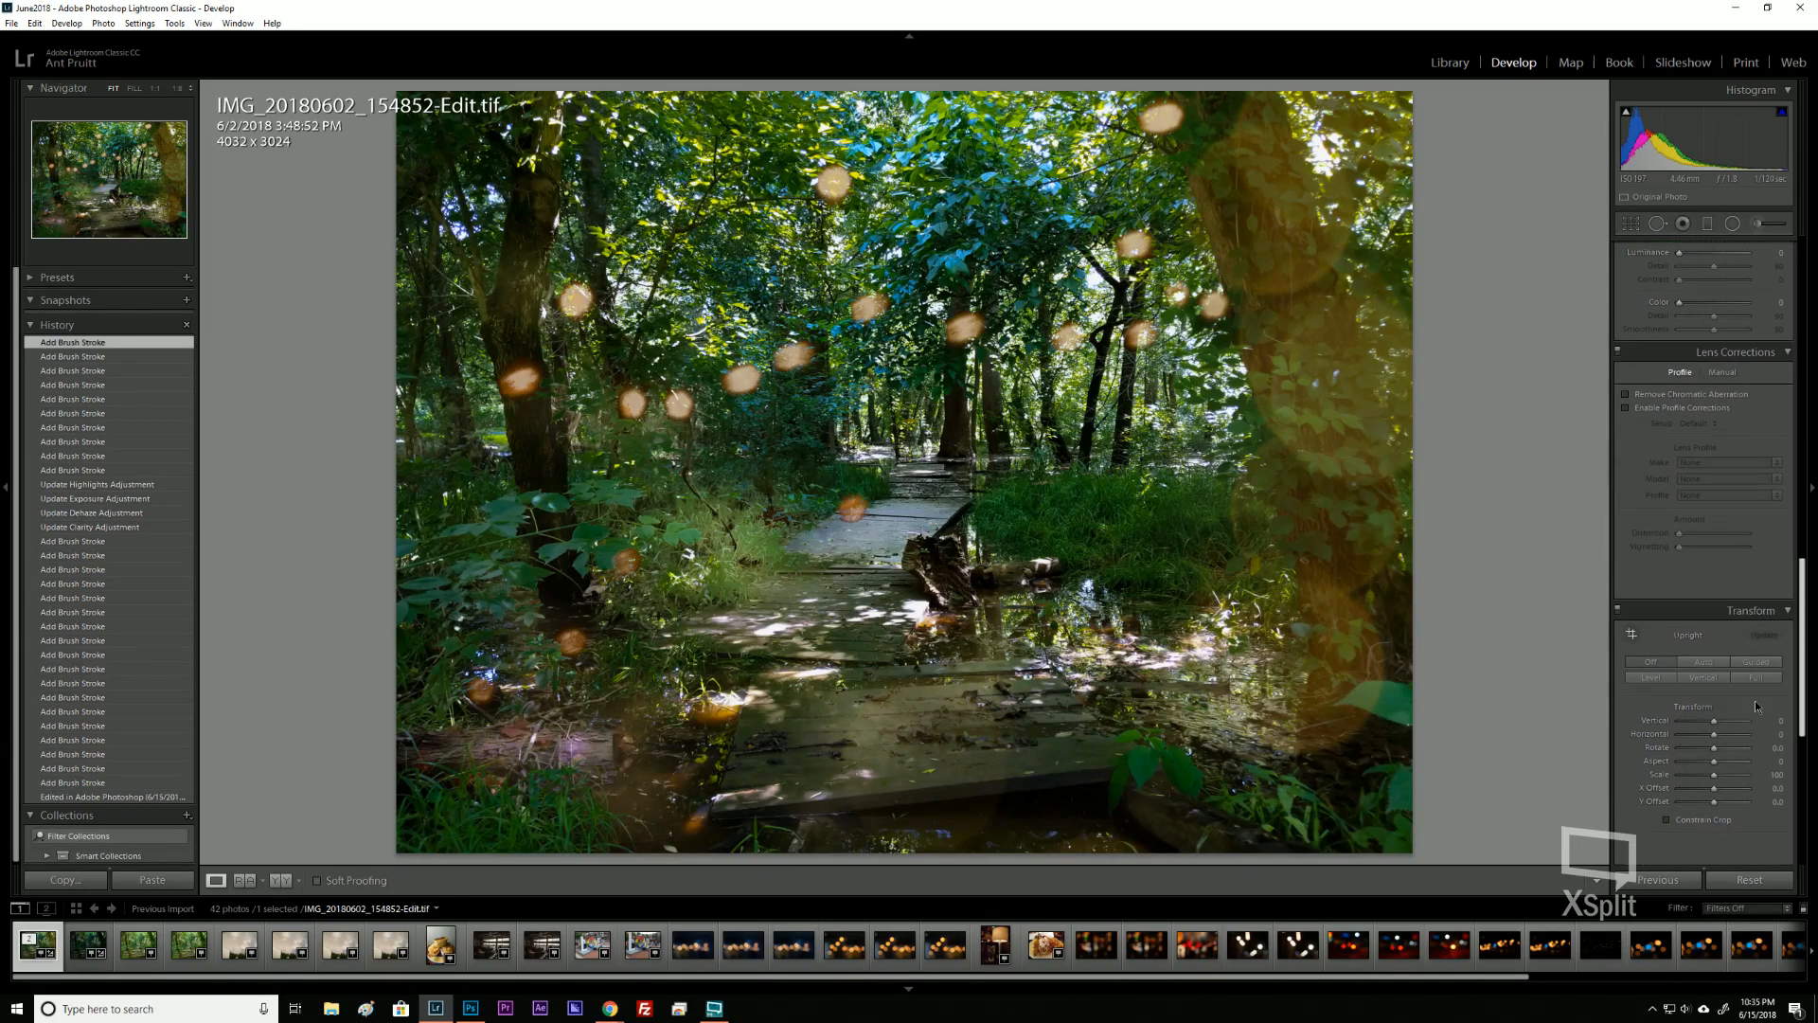
scroll(1754, 701, "down", 4)
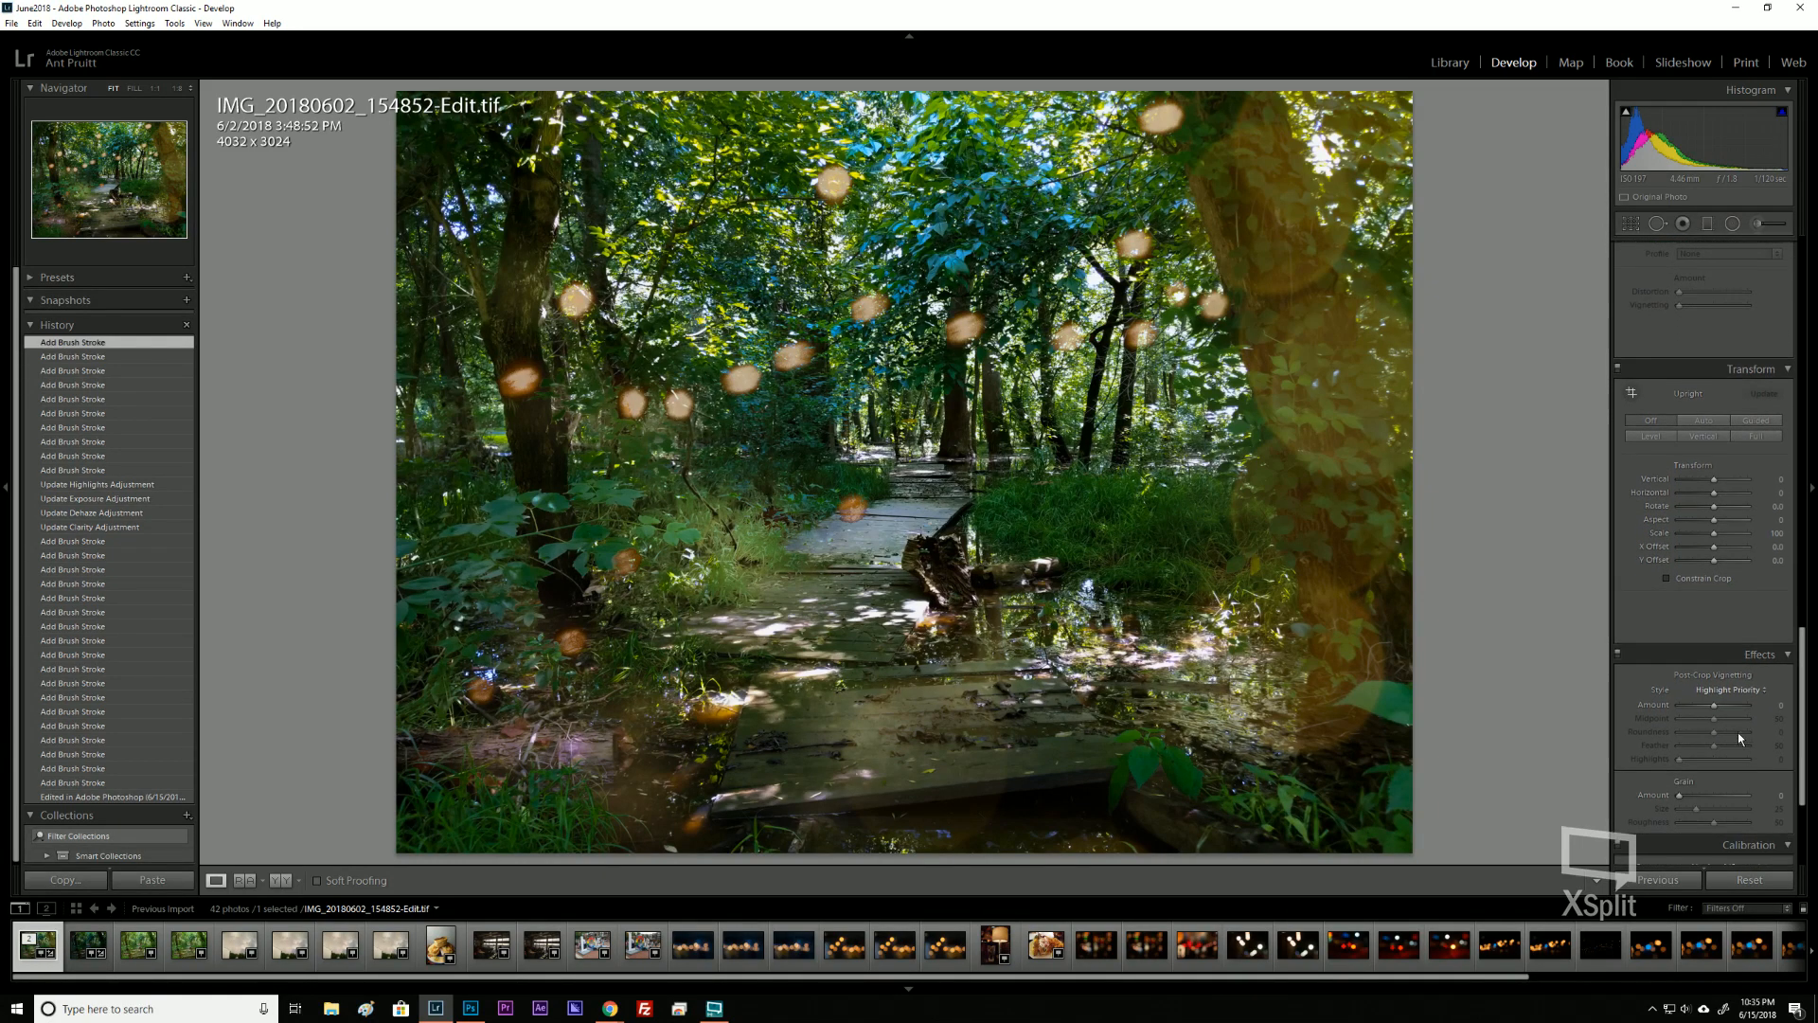
left_click_drag(1713, 705, 1724, 723)
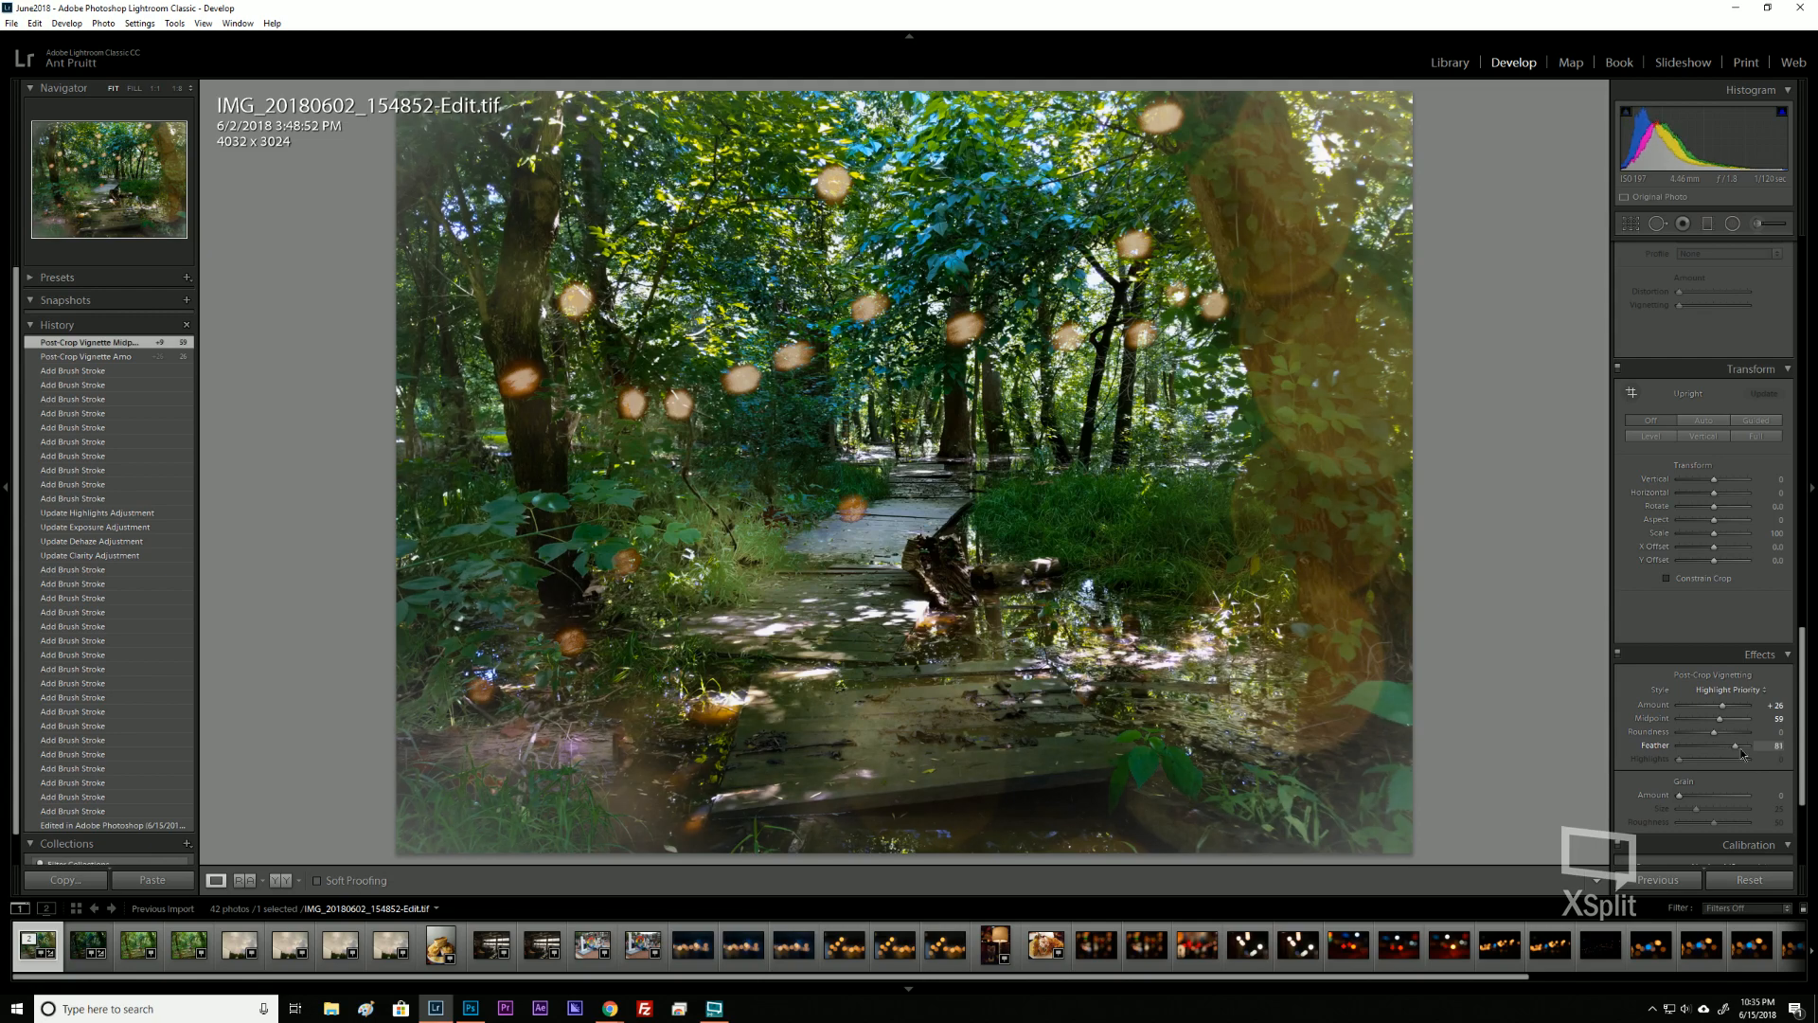
left_click_drag(1733, 754, 1759, 754)
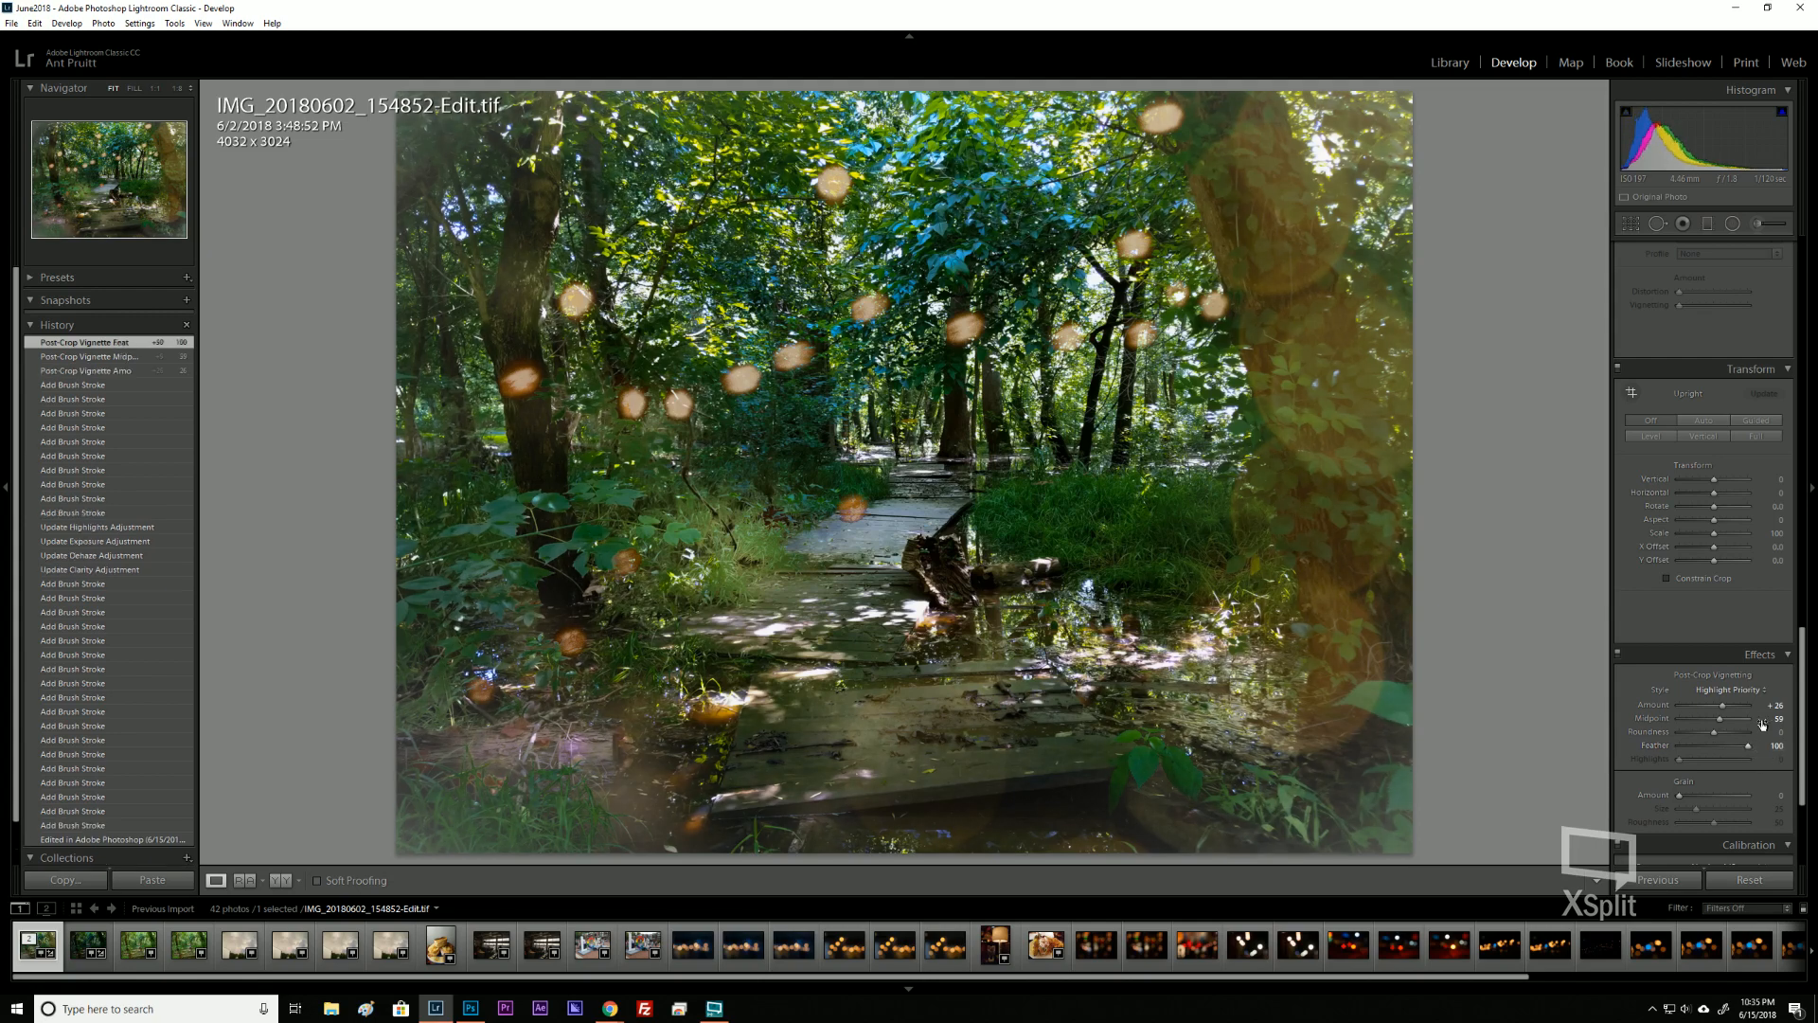
Refine the post-crop vignette to midpoint 70 and amount +32.
left_click_drag(1726, 709, 1730, 708)
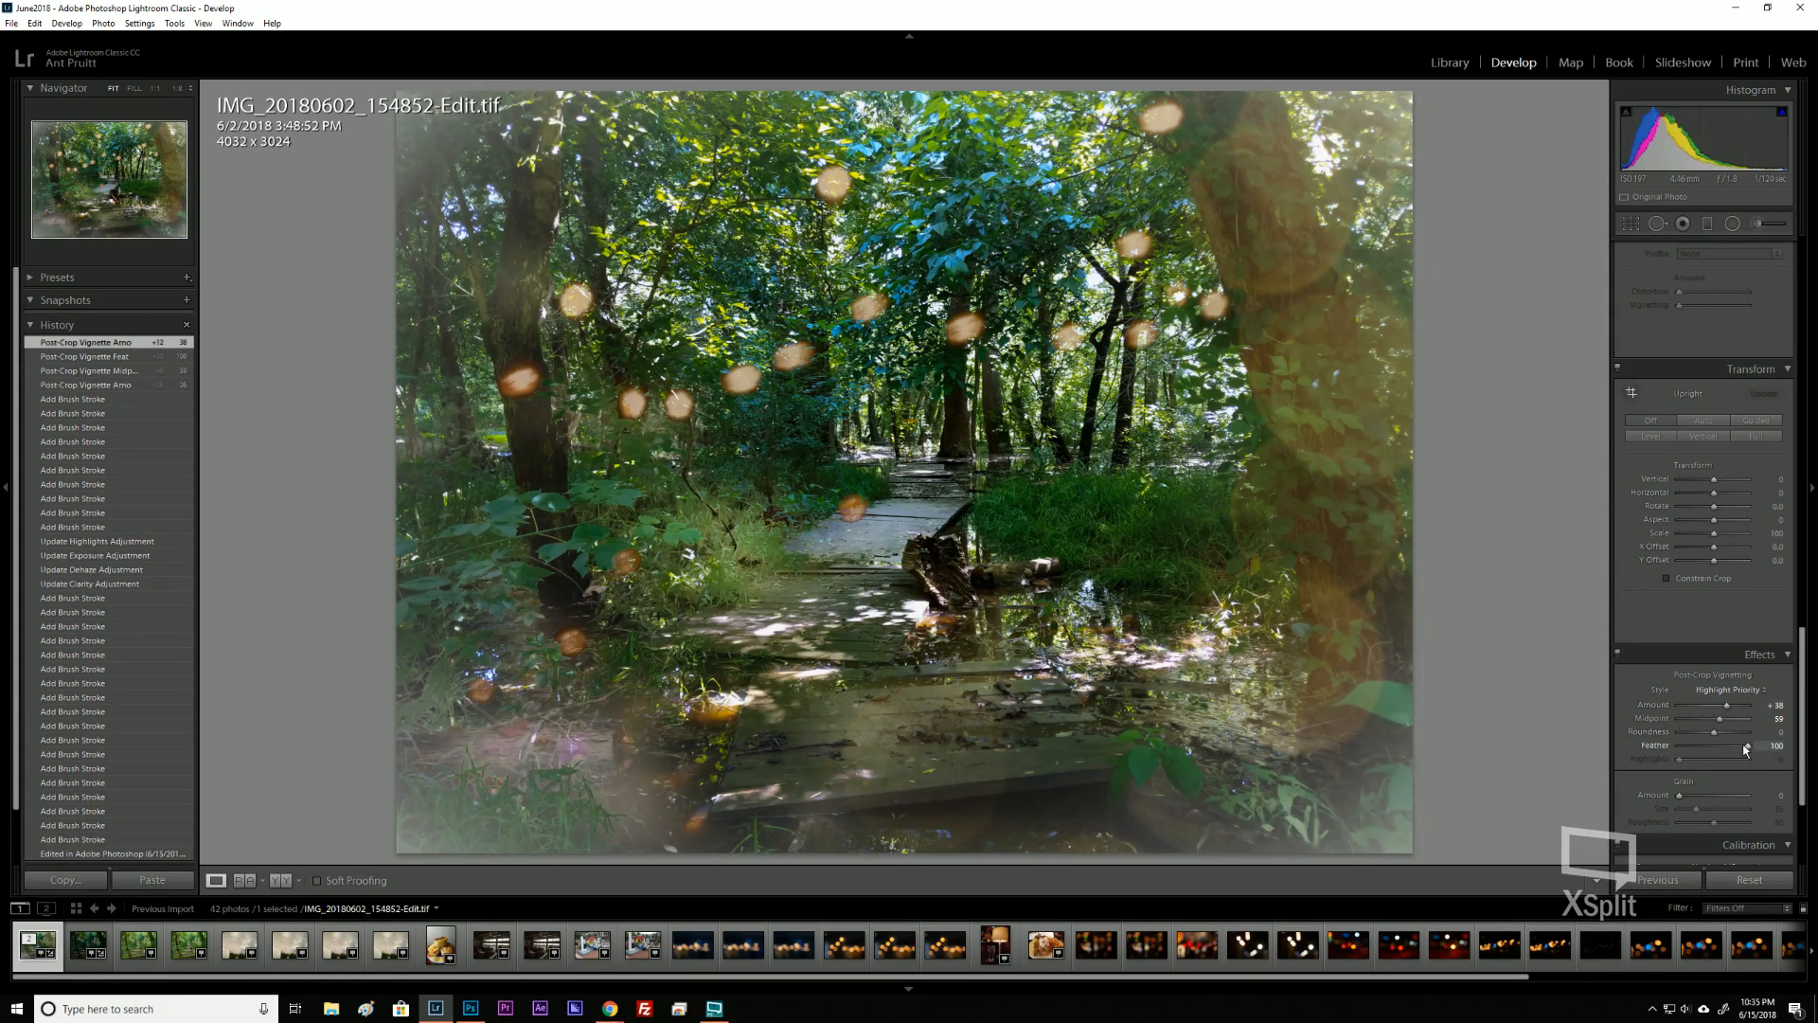
left_click(1729, 720)
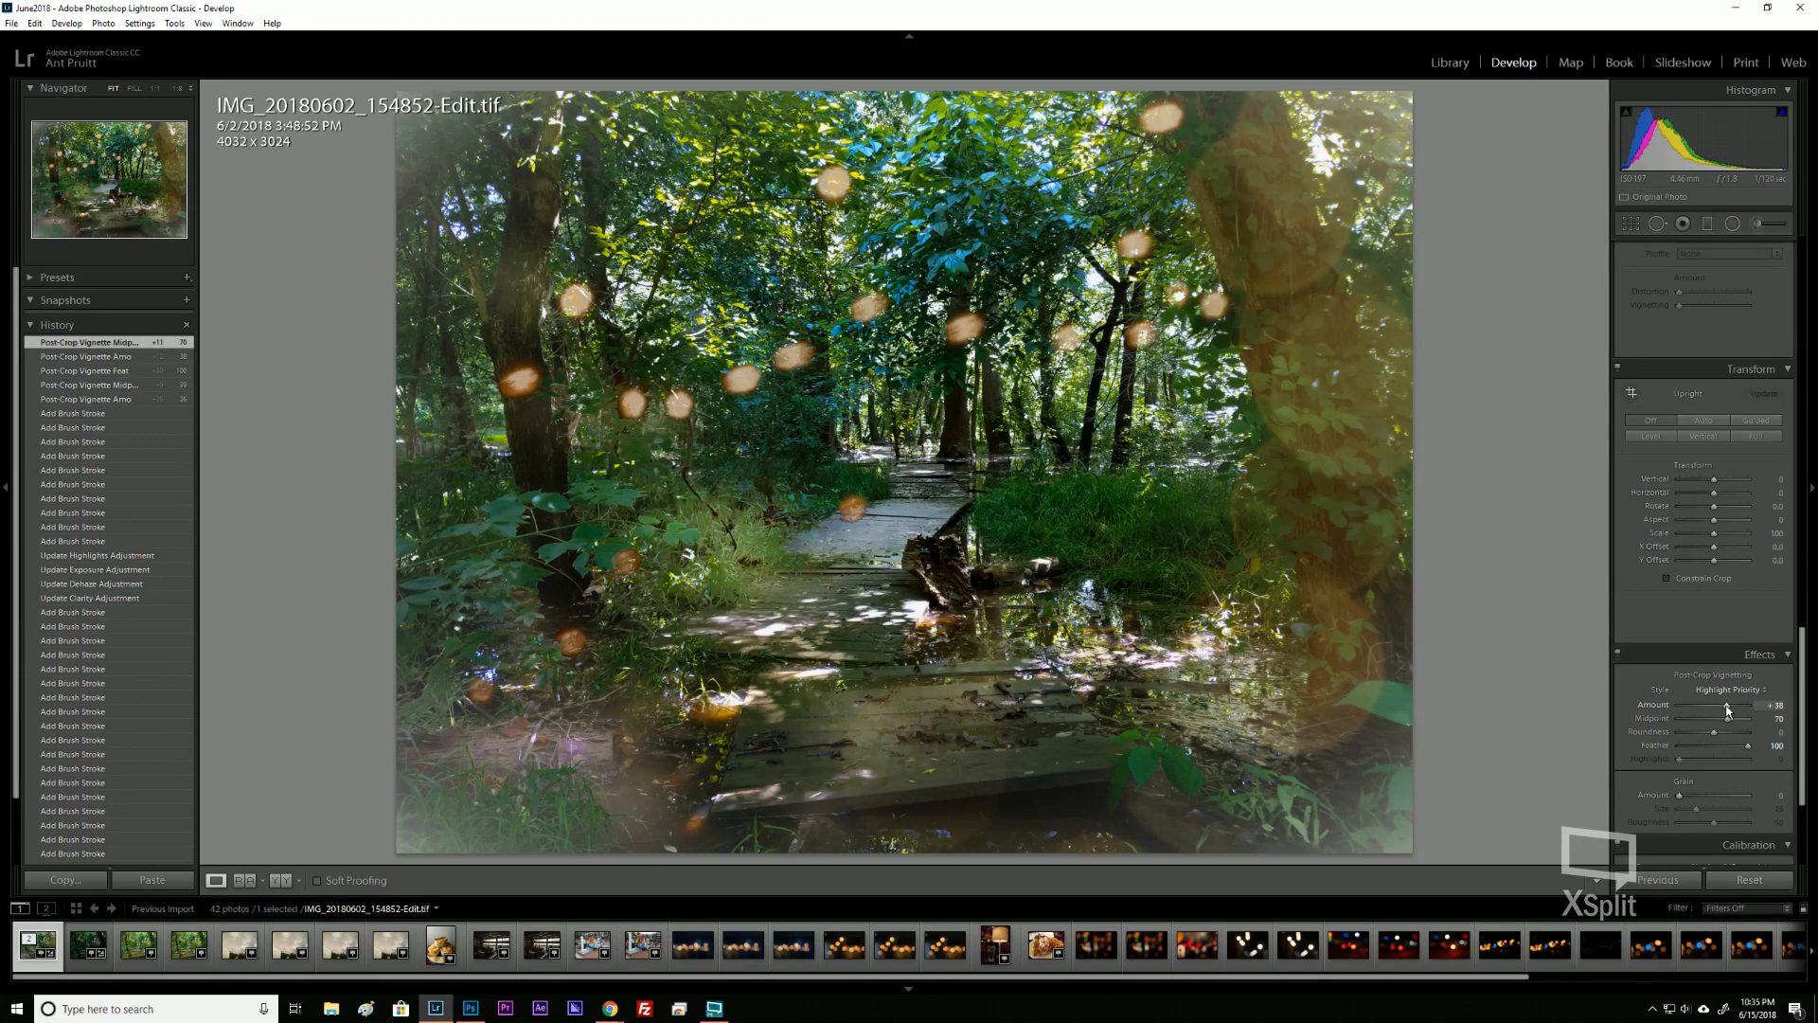
left_click(1726, 707)
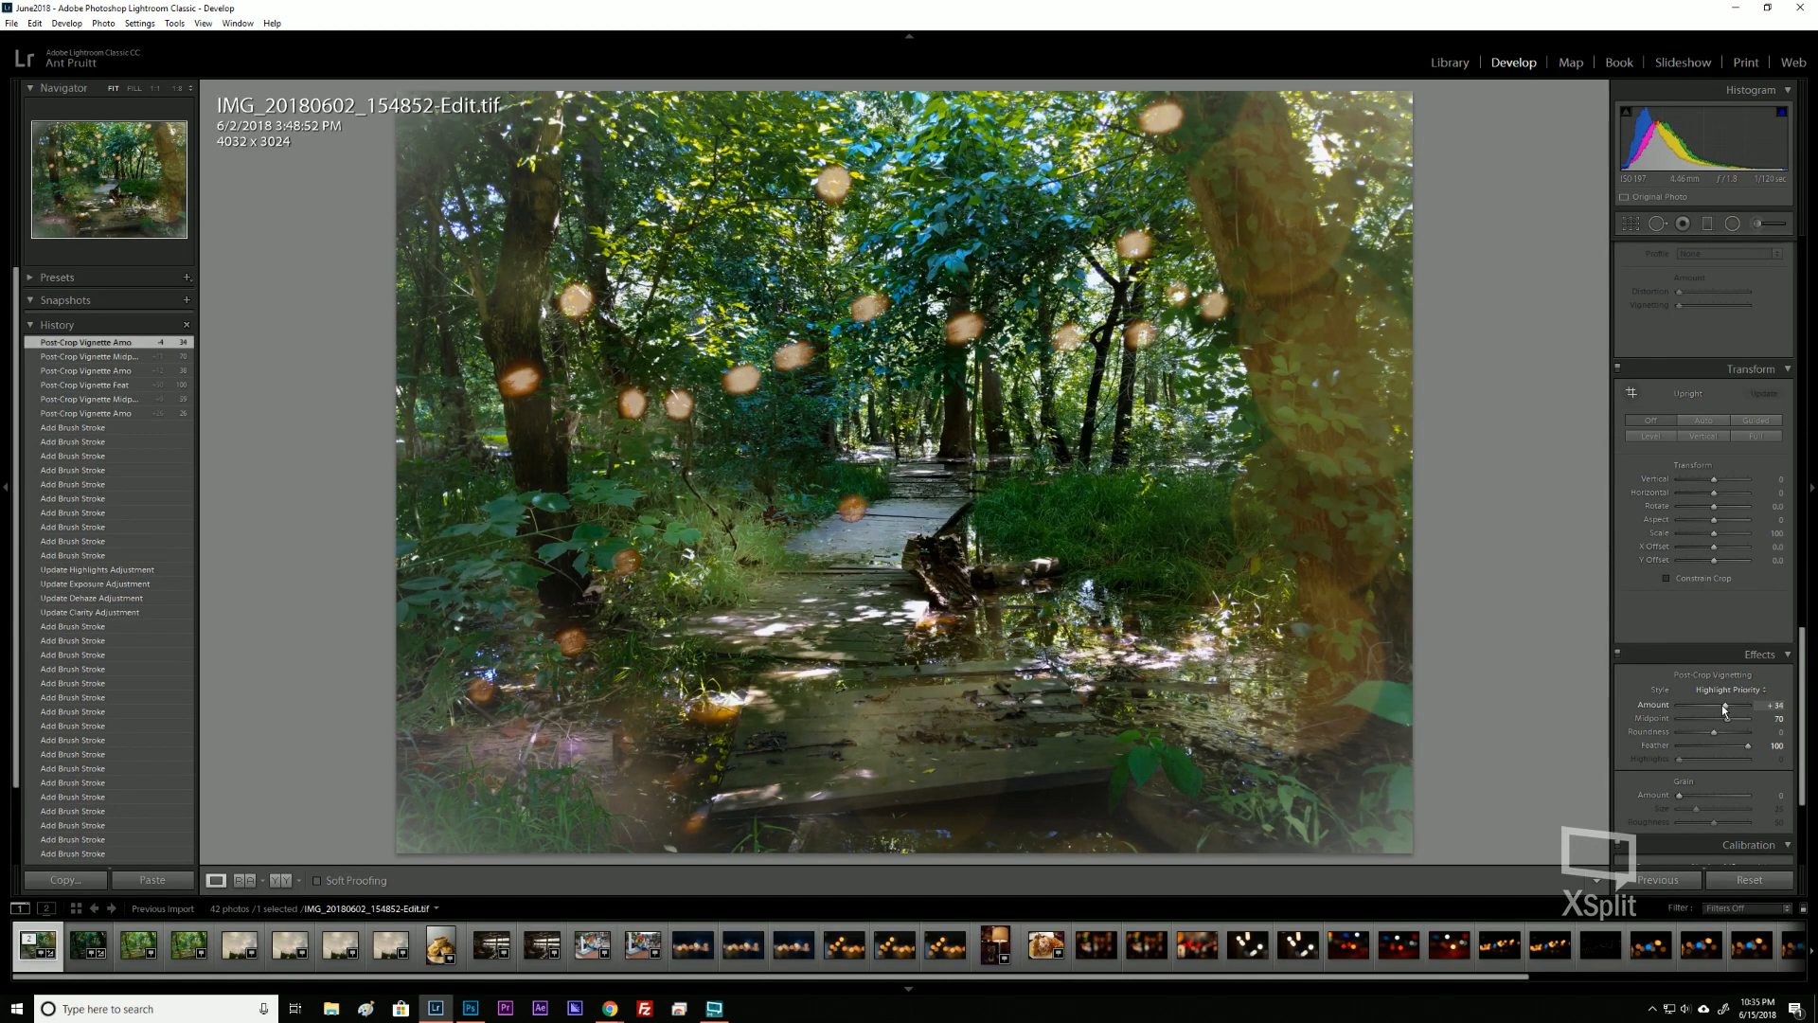
left_click_drag(1726, 706, 1722, 707)
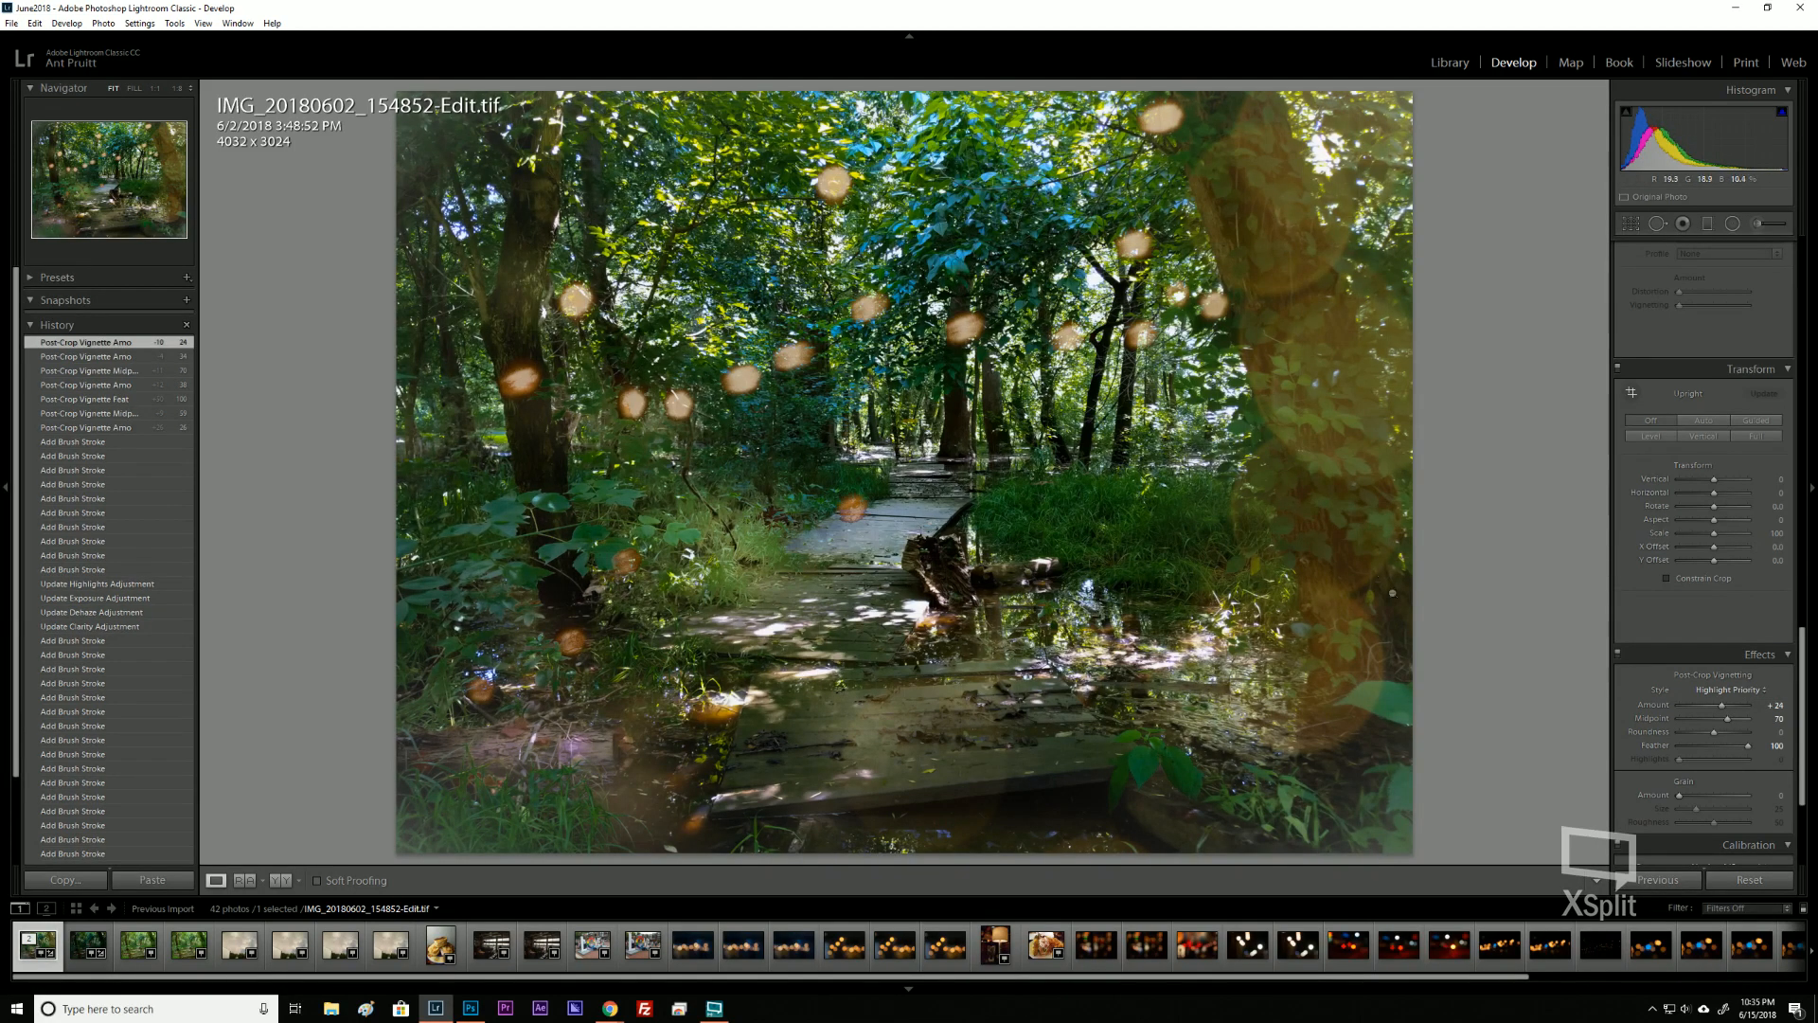
left_click(1726, 707)
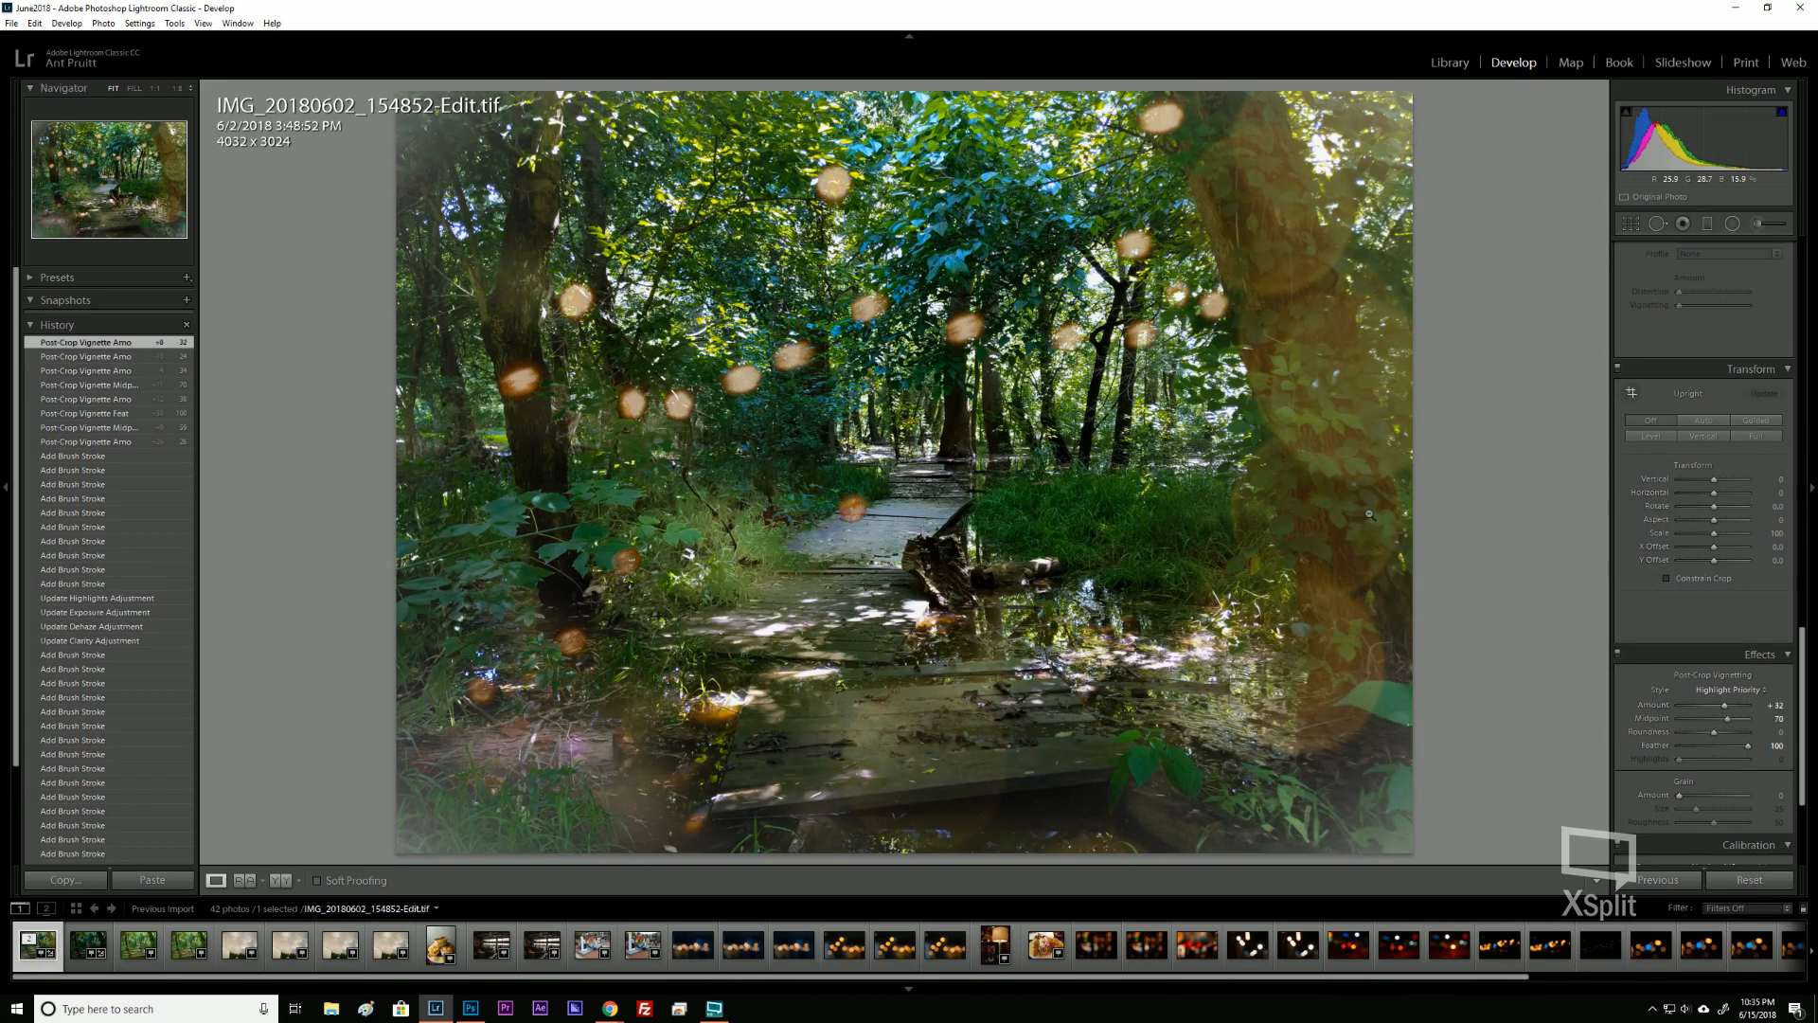